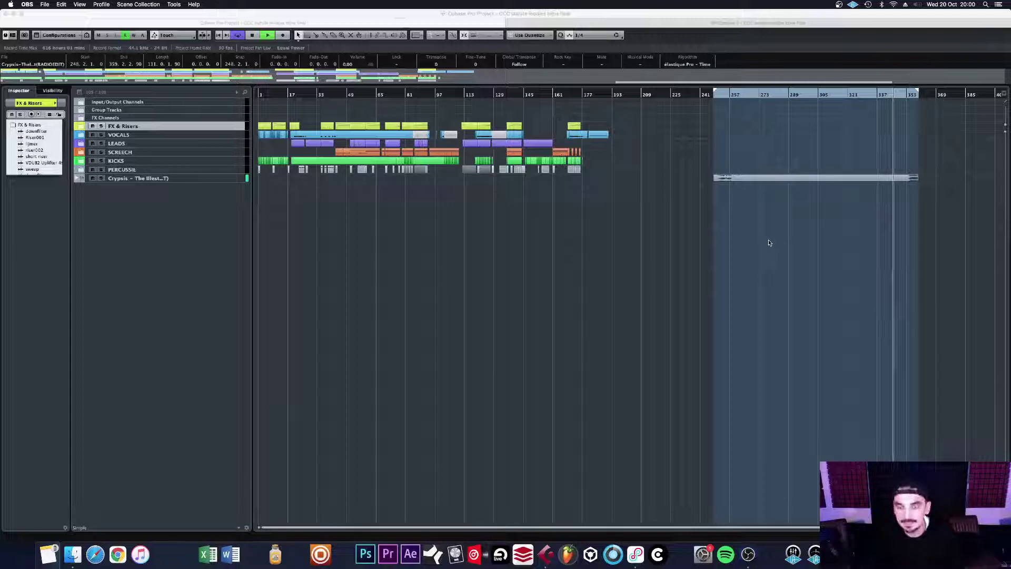
Step: Stop playback and delete the Crypsis reference audio event from the arrangement
{"action": "left_click", "coordinate": [736, 244]}
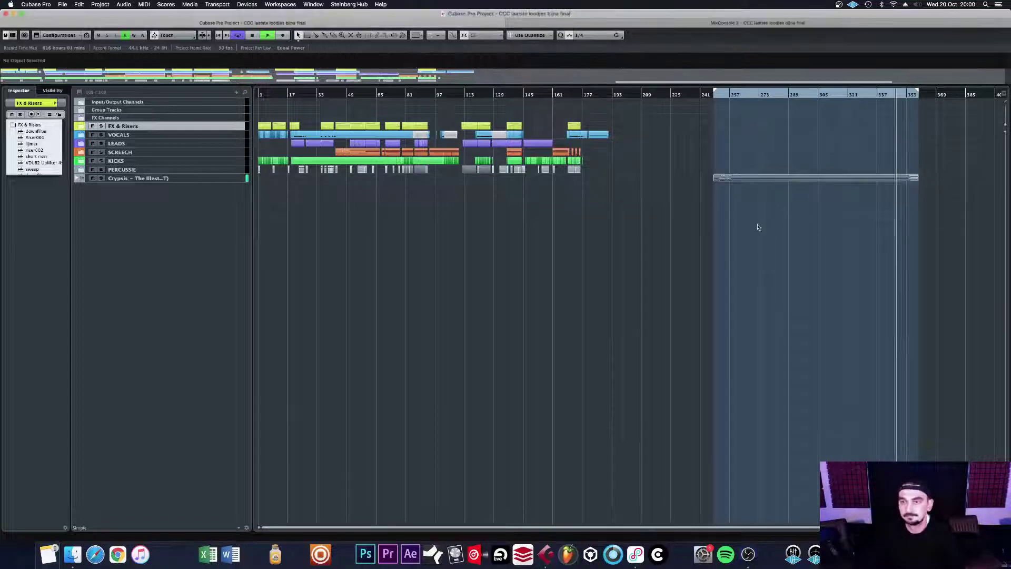
{"action": "left_click", "coordinate": [823, 178]}
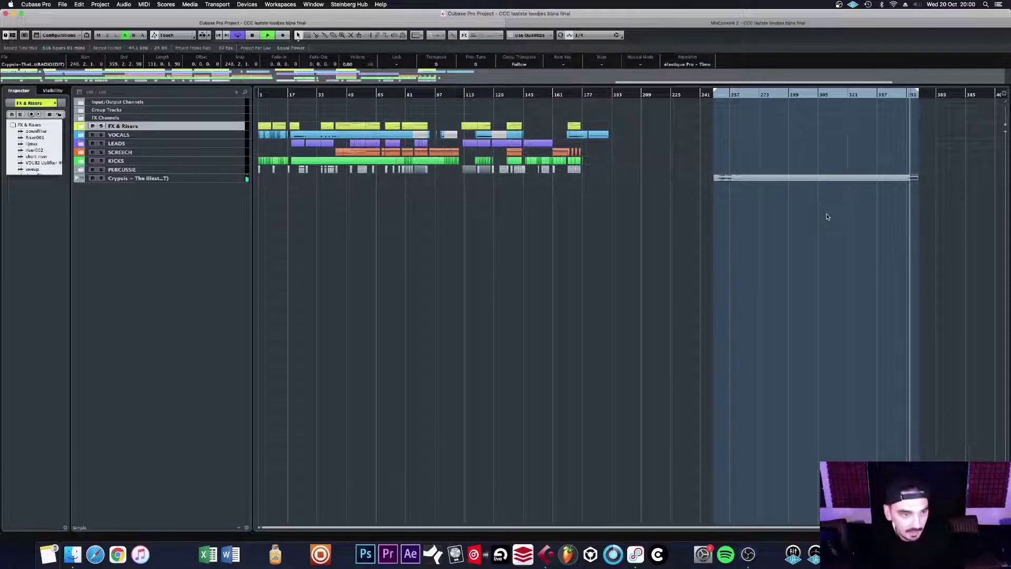
{"action": "key", "text": "space"}
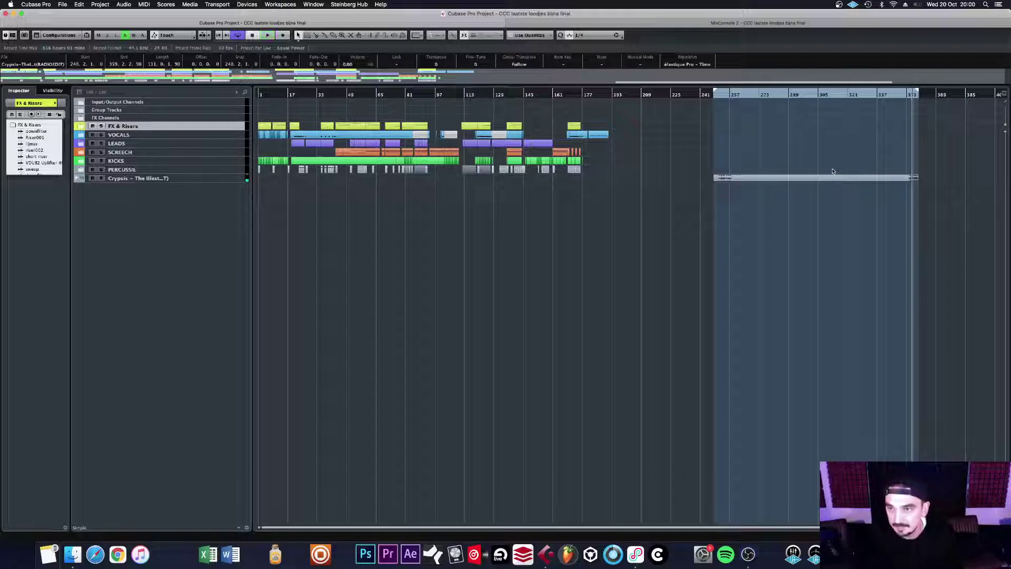
{"action": "key", "text": "Delete"}
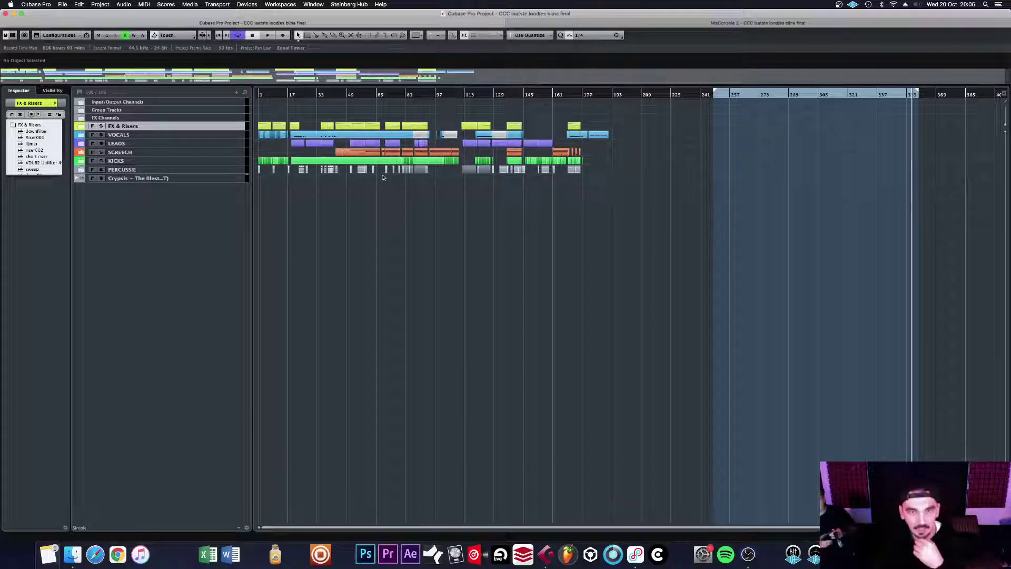
Step: Place the playhead near bar 7 and remove the Crypsis reference track from the project
{"action": "left_click", "coordinate": [270, 96]}
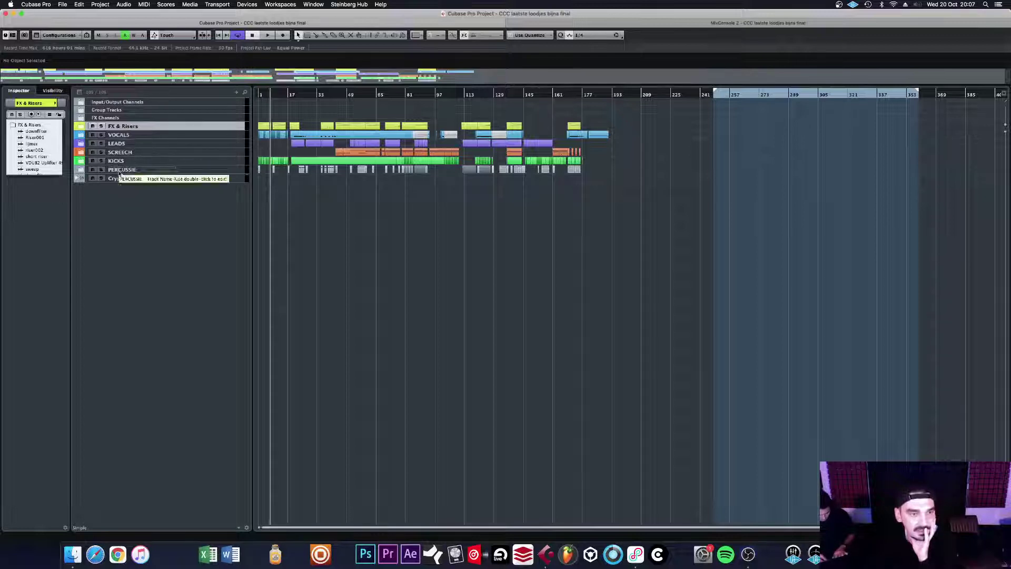
{"action": "left_click", "coordinate": [205, 180]}
{"action": "right_click", "coordinate": [212, 180]}
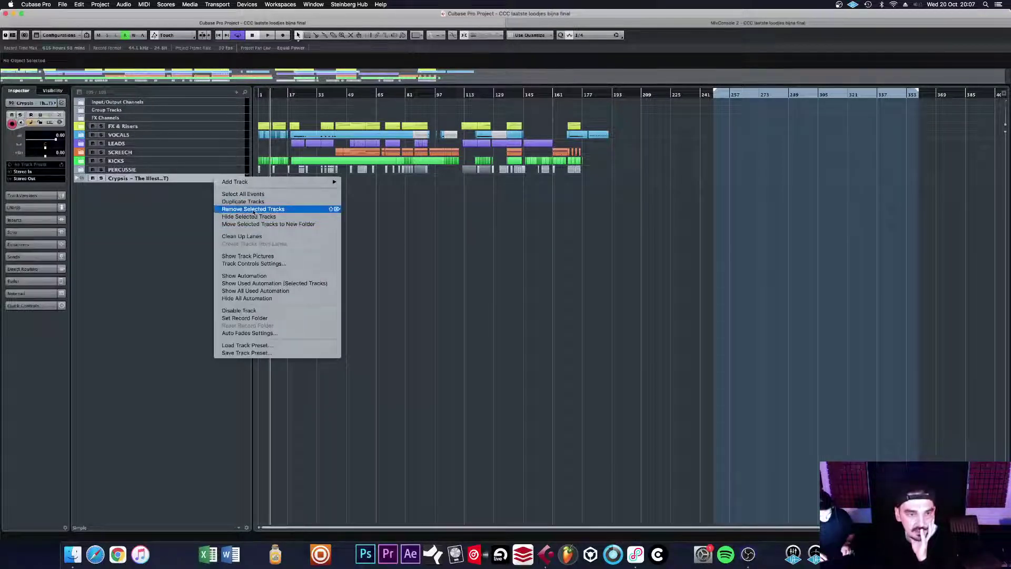
{"action": "left_click", "coordinate": [190, 211]}
{"action": "key", "text": "Delete"}
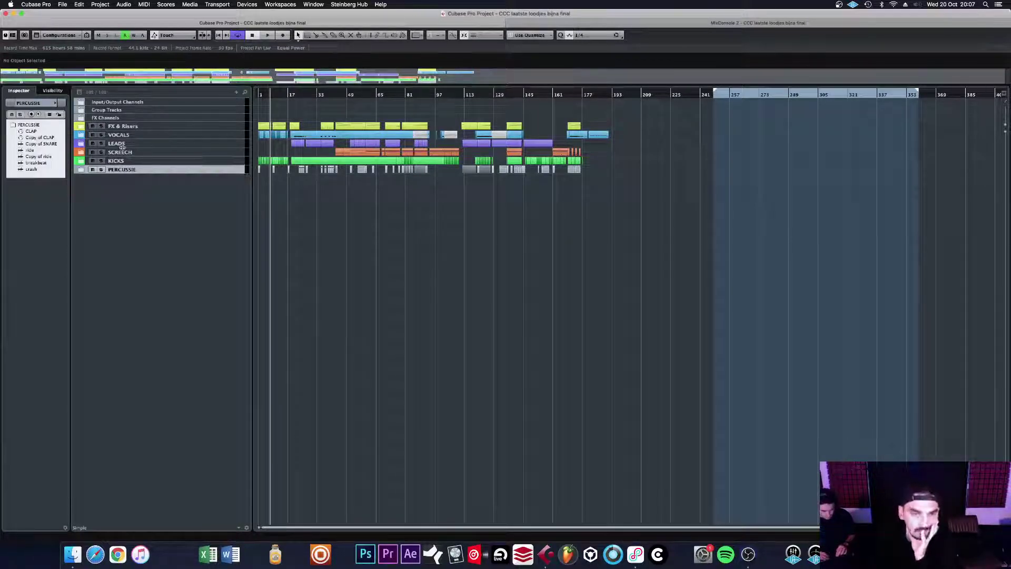
Step: Expand the FX & Risers, VOCALS, LEADS, SCREECH, KICKS and PERCUSSIE folders to reveal their individual tracks
{"action": "left_click", "coordinate": [81, 127]}
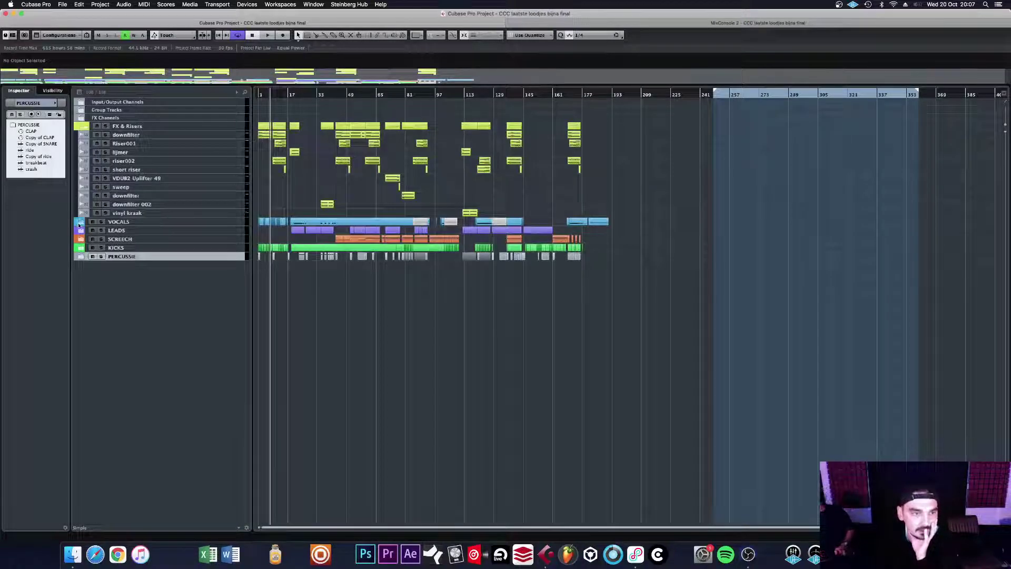
{"action": "left_click", "coordinate": [82, 221]}
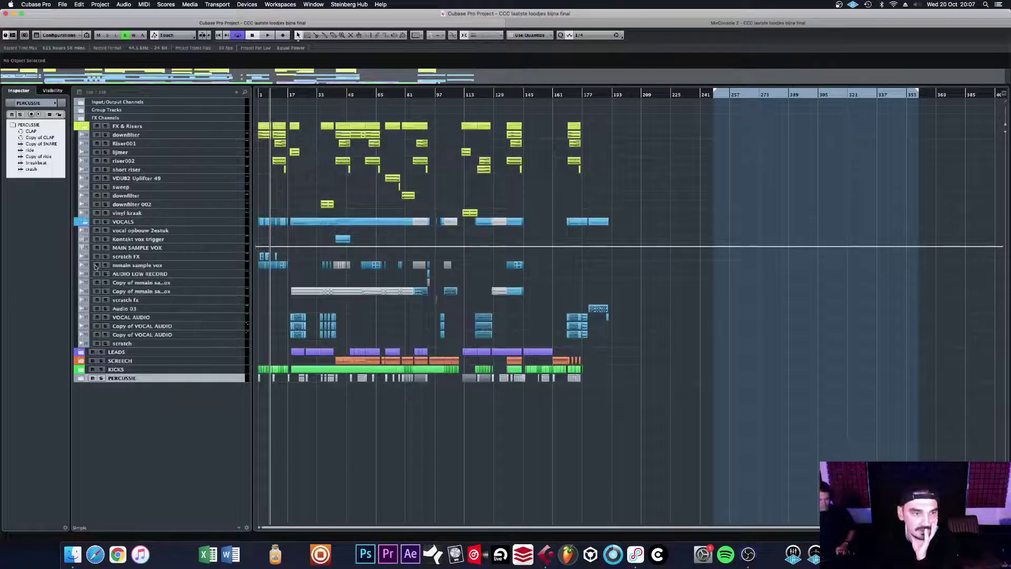
{"action": "left_click", "coordinate": [81, 352]}
{"action": "scroll", "coordinate": [98, 312], "scroll_direction": "down", "scroll_amount": 5}
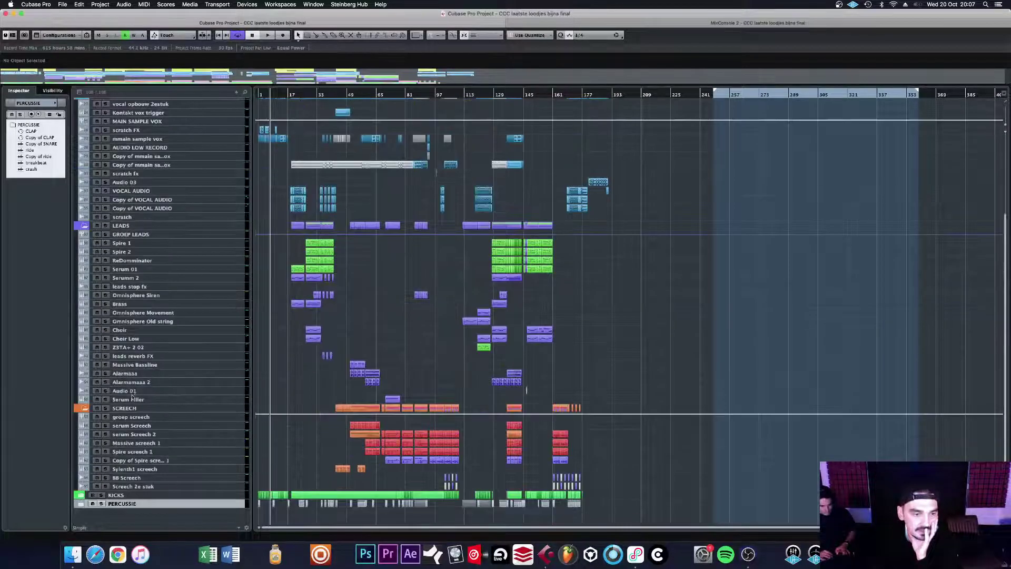
{"action": "left_click", "coordinate": [81, 495]}
{"action": "scroll", "coordinate": [140, 364], "scroll_direction": "down", "scroll_amount": 8}
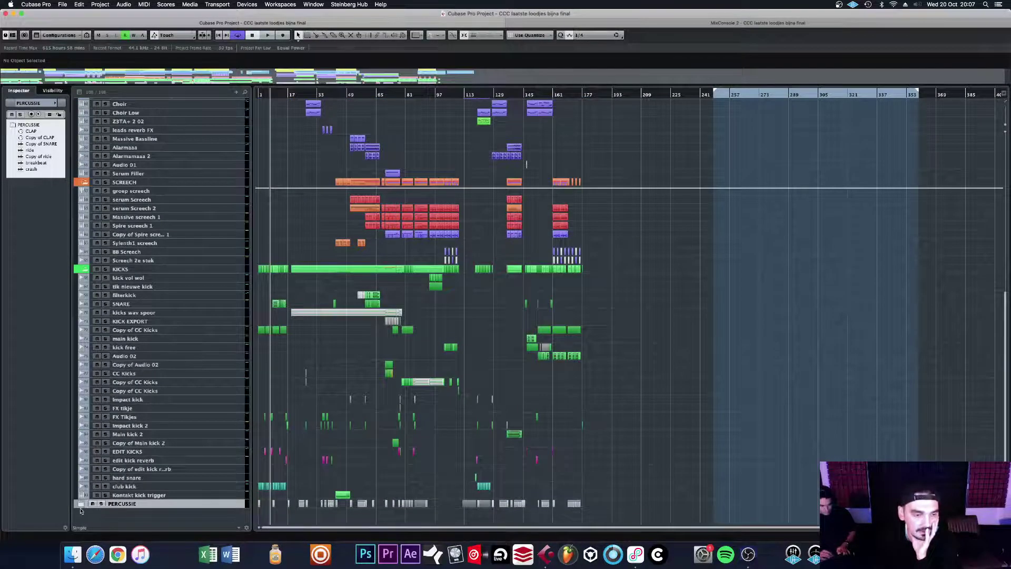
{"action": "left_click", "coordinate": [80, 504]}
{"action": "scroll", "coordinate": [137, 420], "scroll_direction": "down", "scroll_amount": 2}
Step: Expand the Group Tracks and FX Channels folders at the start of the track list
{"action": "scroll", "coordinate": [459, 245], "scroll_direction": "up", "scroll_amount": 15}
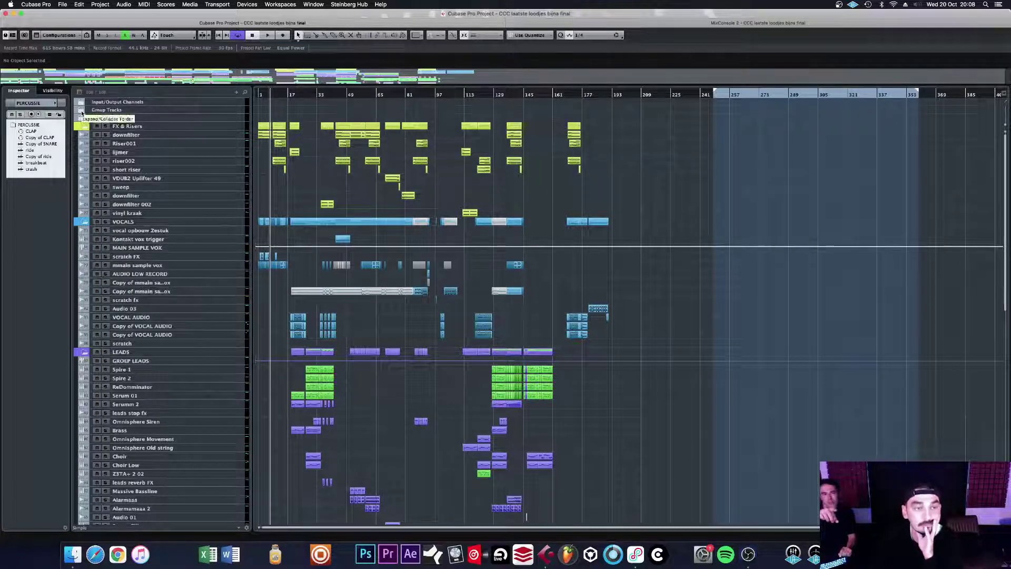
{"action": "left_click", "coordinate": [79, 110]}
{"action": "left_click", "coordinate": [80, 137]}
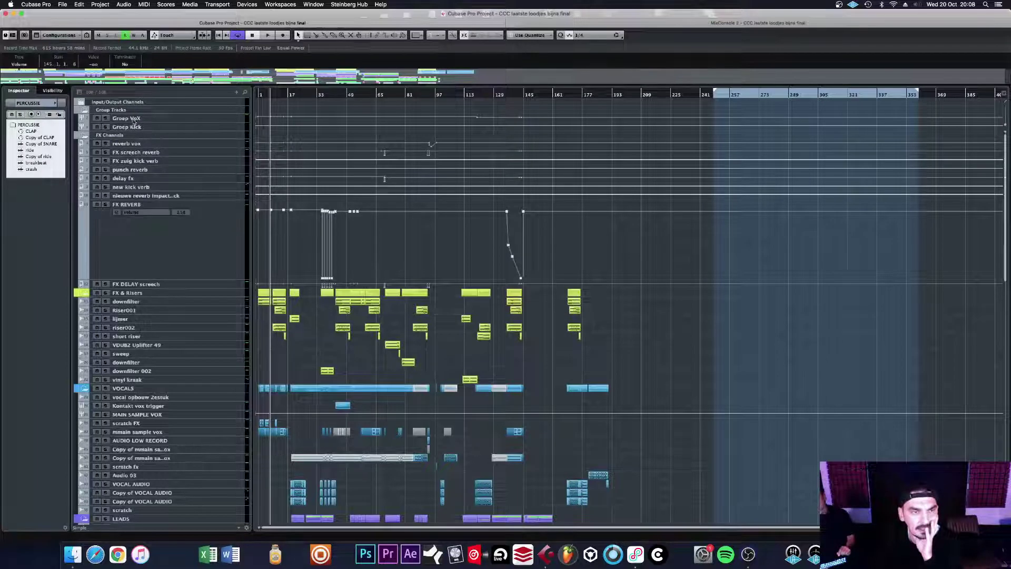
Step: Examine the group, effect and lead tracks, selecting LEADS, GROEP LEADS and FX REVERB in turn
{"action": "scroll", "coordinate": [184, 279], "scroll_direction": "down", "scroll_amount": 4}
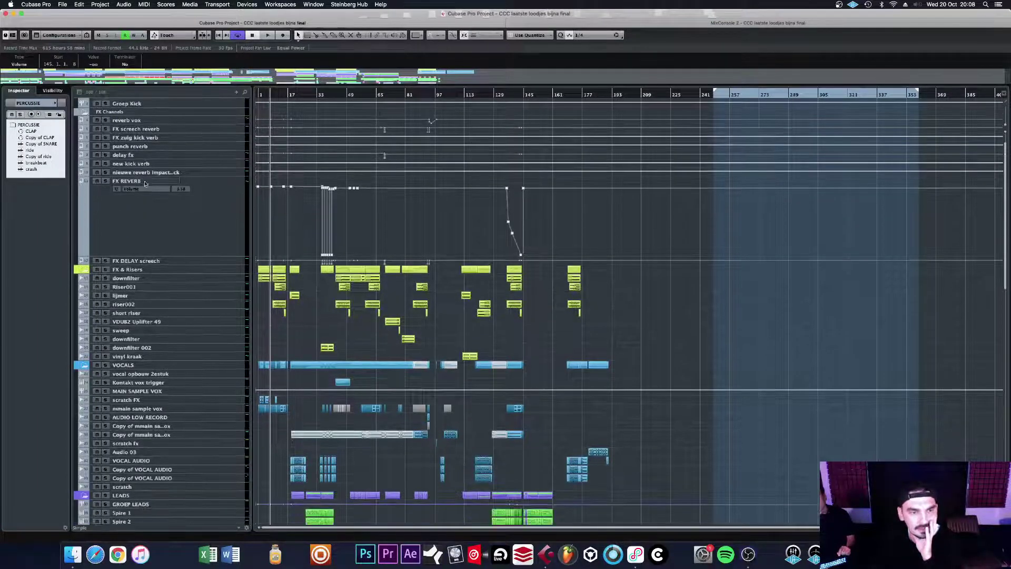
{"action": "scroll", "coordinate": [181, 246], "scroll_direction": "down", "scroll_amount": 6}
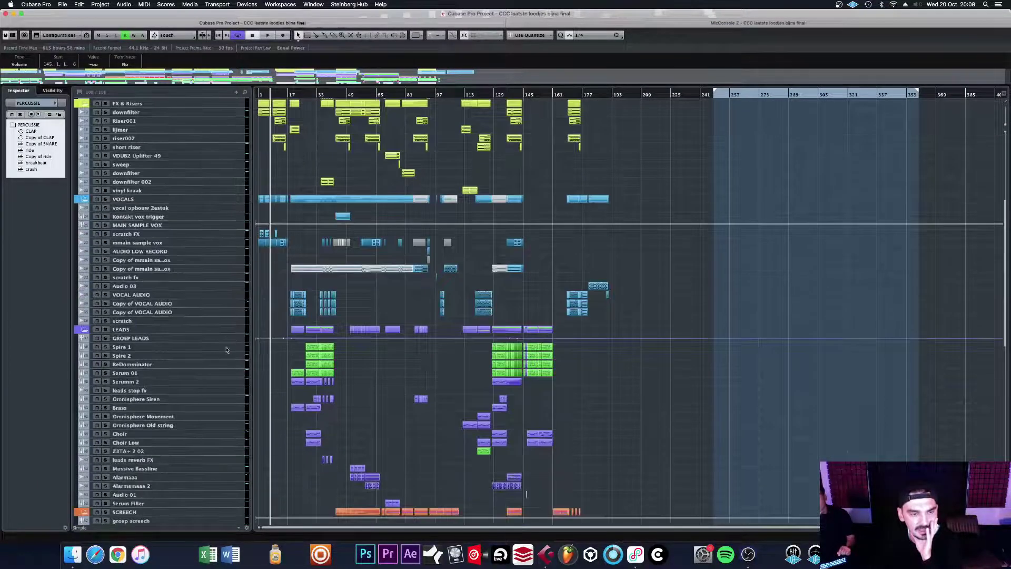
{"action": "left_click", "coordinate": [206, 330]}
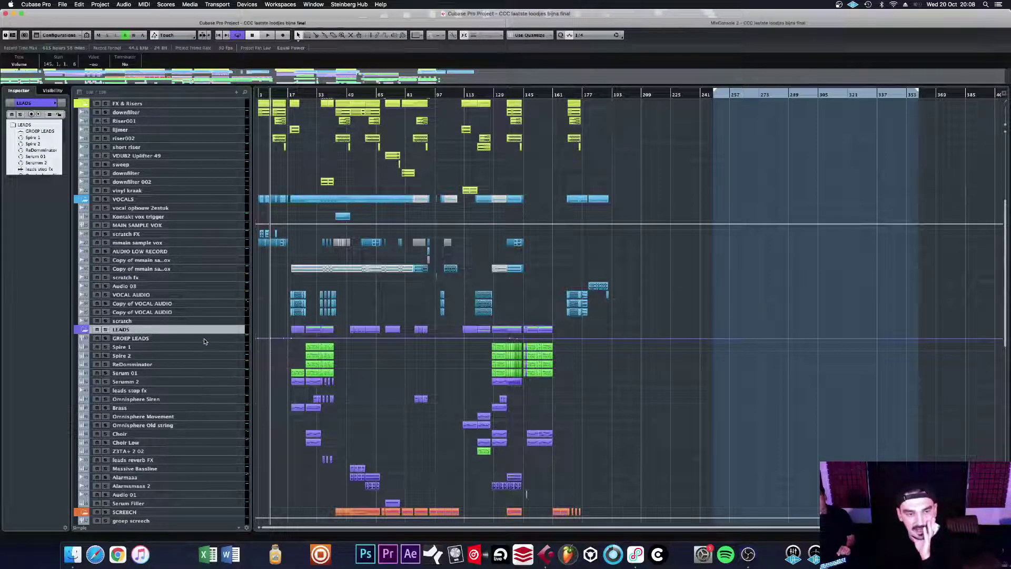
{"action": "left_click", "coordinate": [204, 338]}
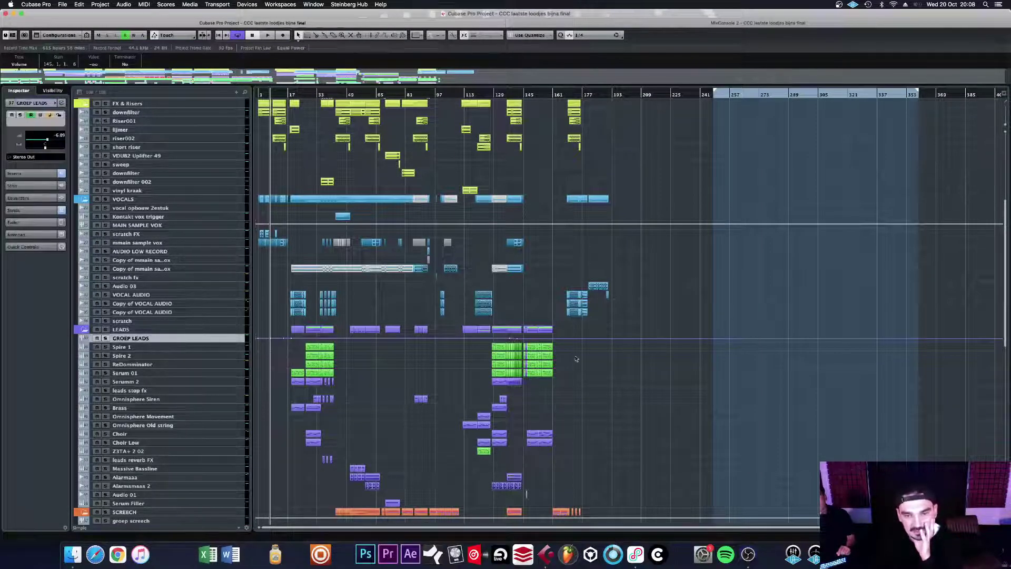
{"action": "scroll", "coordinate": [510, 128], "scroll_direction": "up", "scroll_amount": 6}
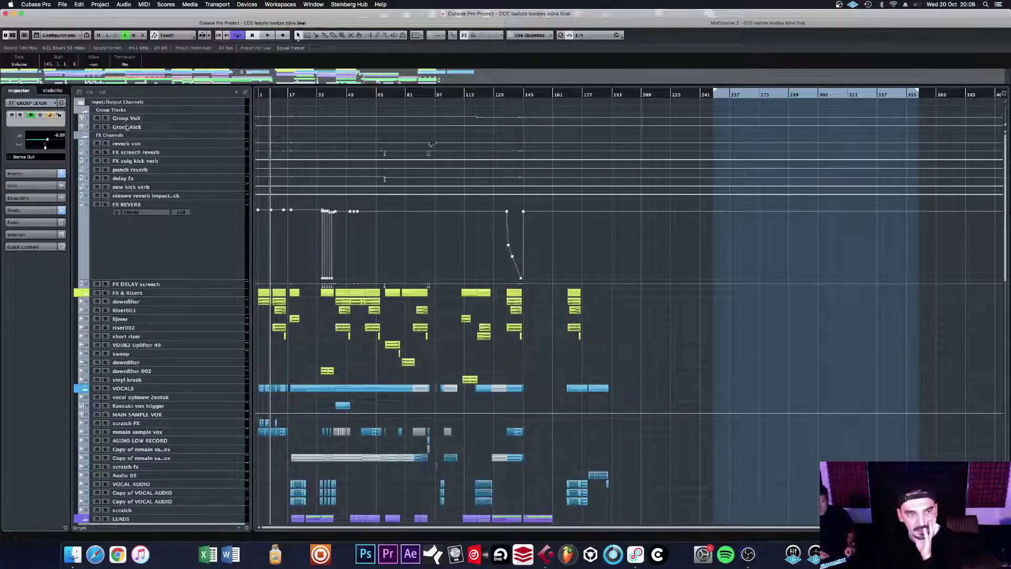
{"action": "scroll", "coordinate": [158, 316], "scroll_direction": "down", "scroll_amount": 5}
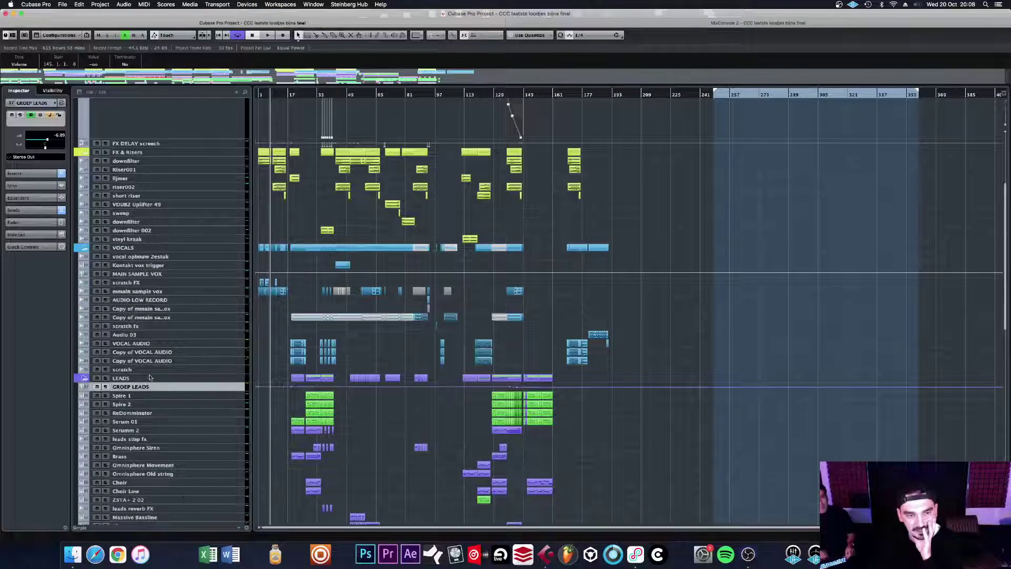
{"action": "double_click", "coordinate": [120, 378]}
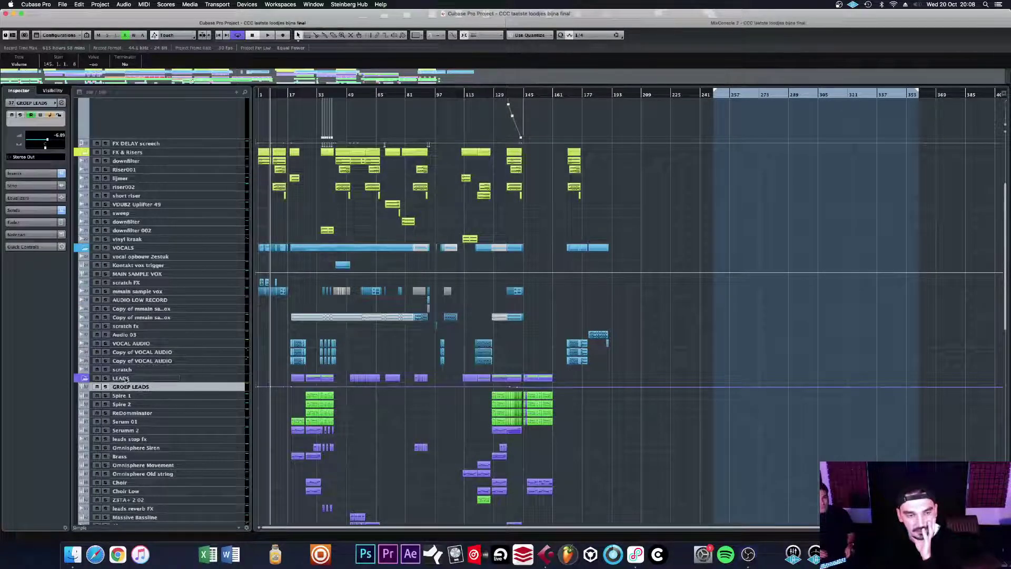
{"action": "key", "text": "Return"}
{"action": "scroll", "coordinate": [185, 331], "scroll_direction": "up", "scroll_amount": 5}
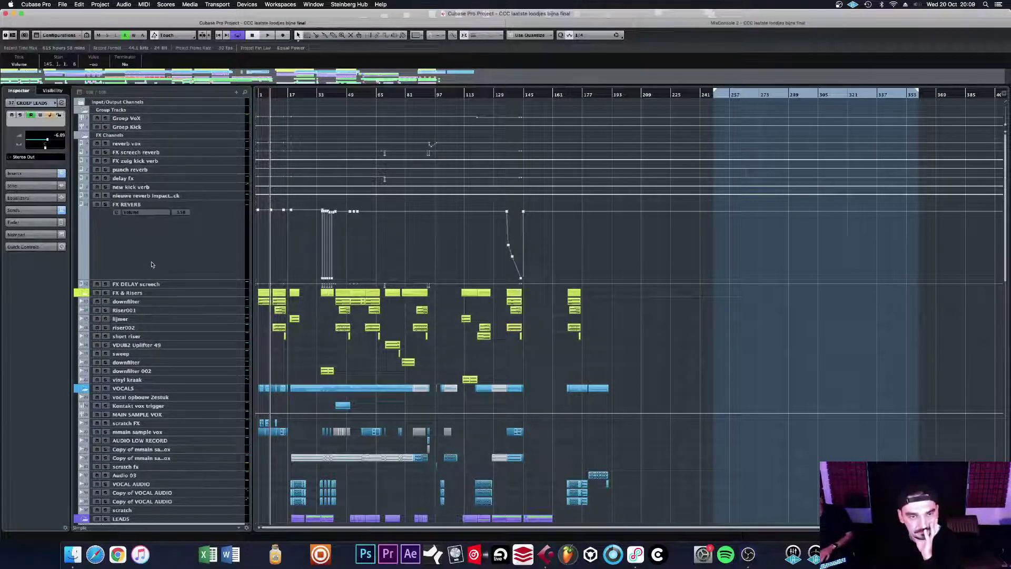
{"action": "left_click", "coordinate": [231, 244]}
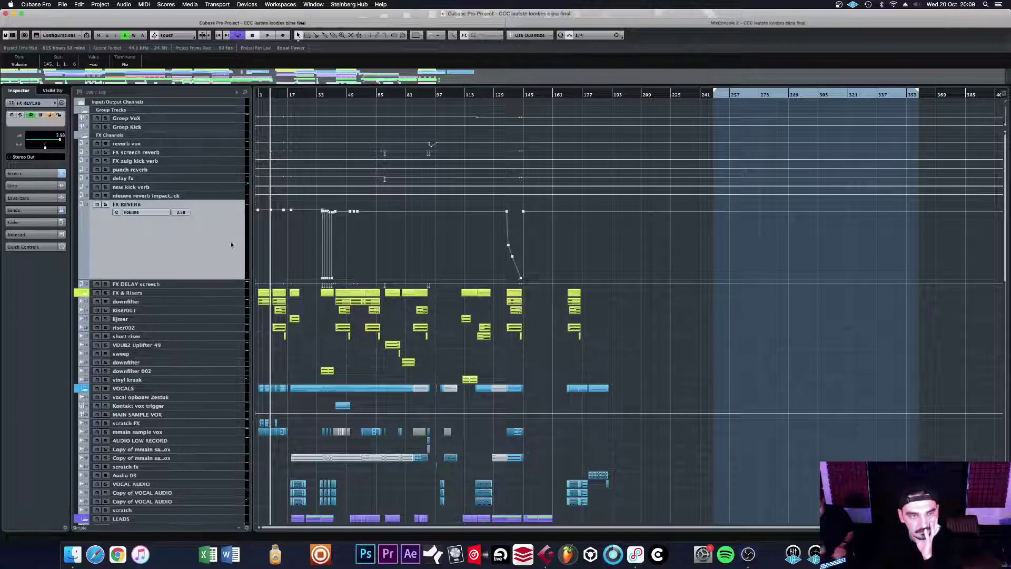
Step: Switch to MixConsole 2 and turn off the insert bypass on the Stereo Out channel
{"action": "left_click", "coordinate": [666, 28]}
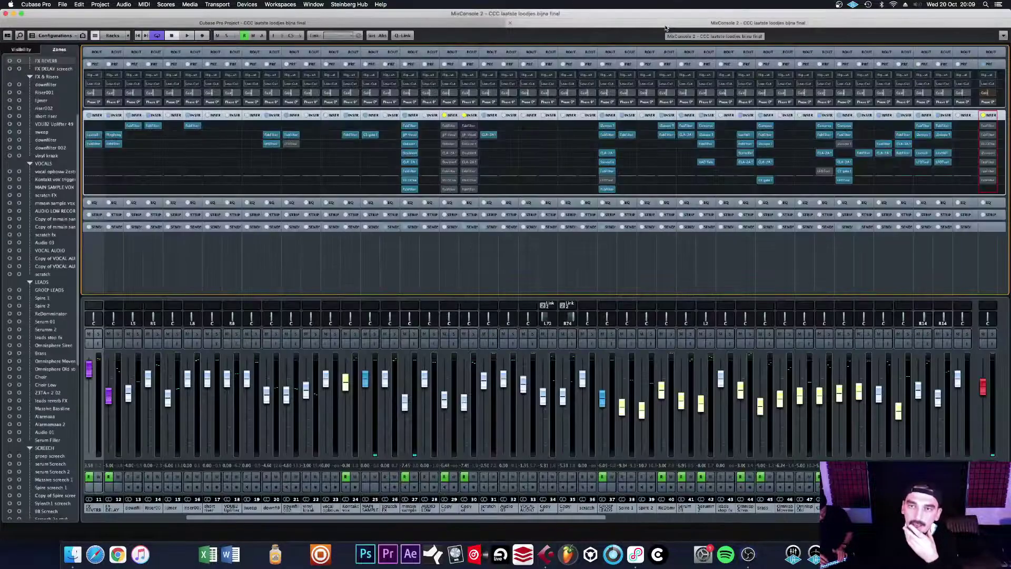
{"action": "left_click", "coordinate": [983, 115]}
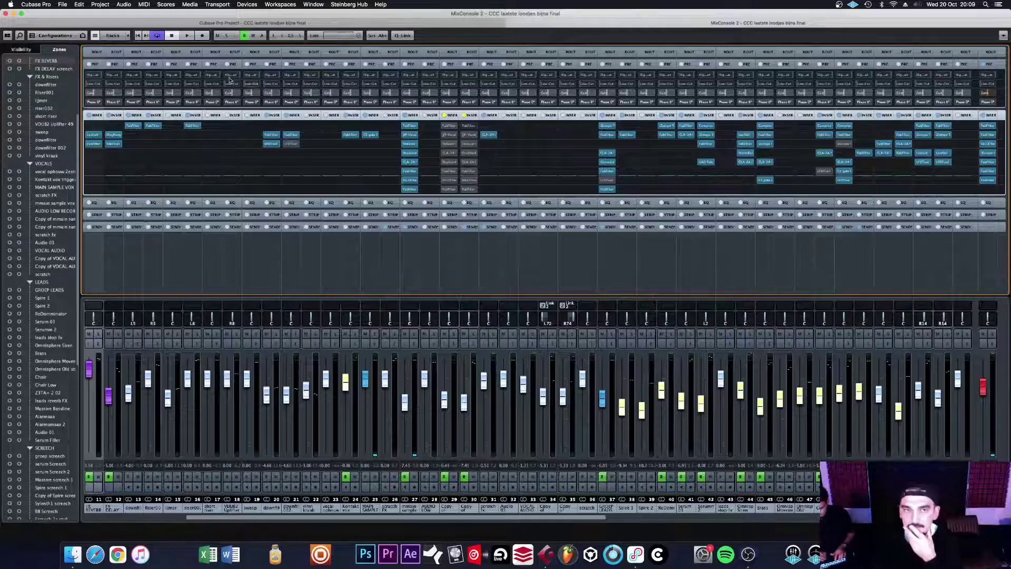
{"action": "left_click", "coordinate": [159, 65]}
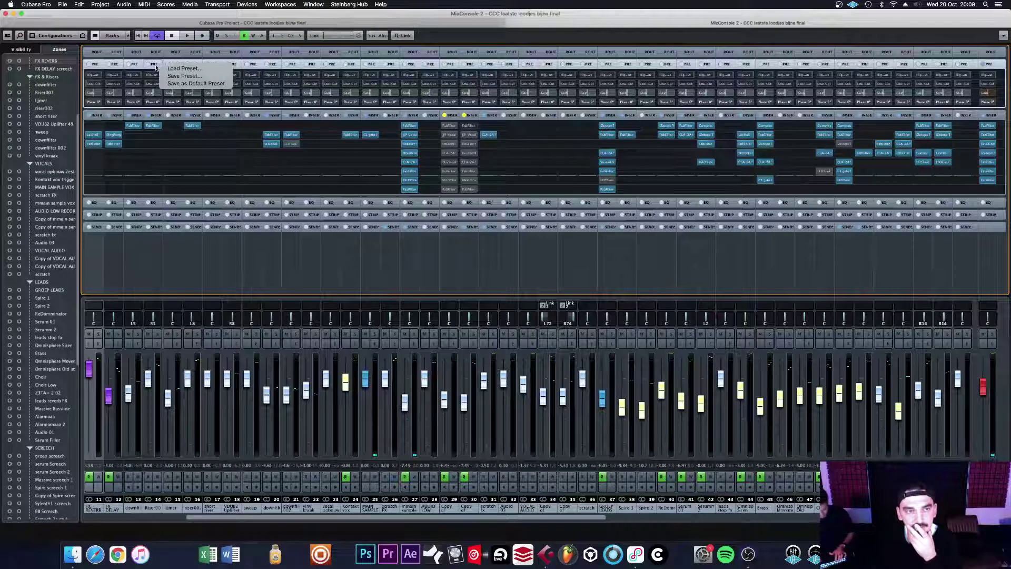
{"action": "left_click", "coordinate": [153, 65]}
{"action": "left_click", "coordinate": [154, 65]}
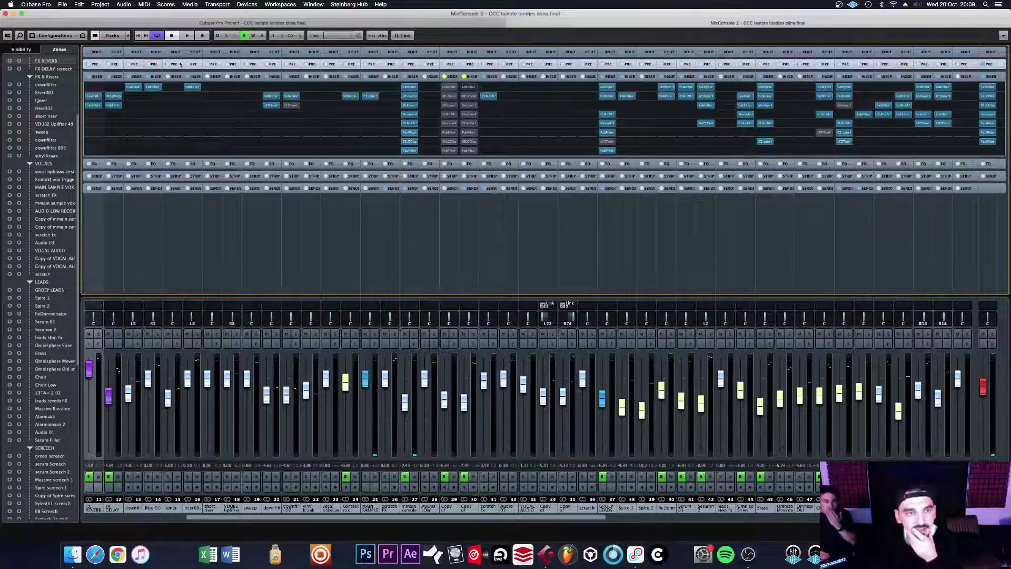
{"action": "left_click", "coordinate": [127, 36]}
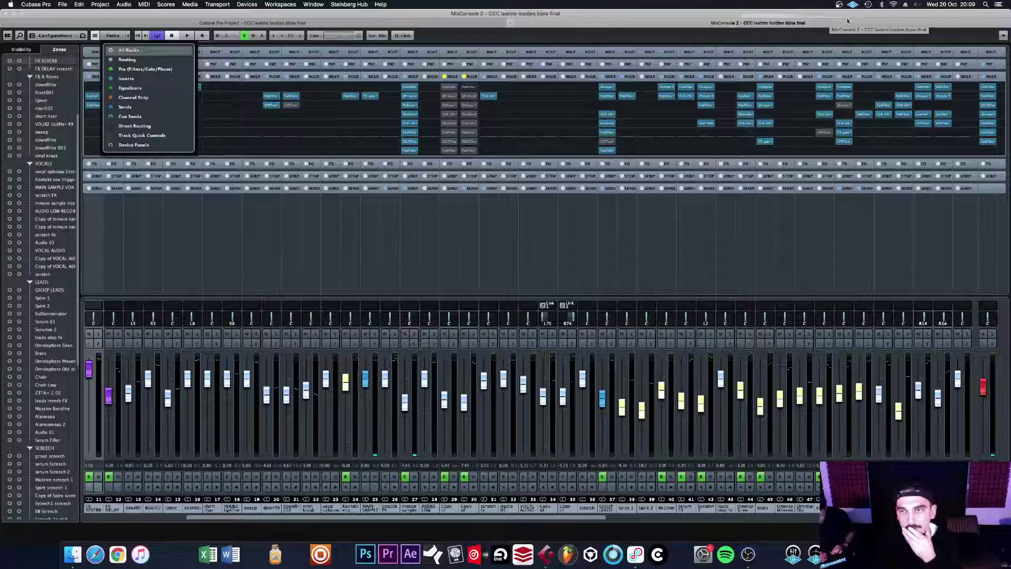
{"action": "left_click", "coordinate": [997, 67]}
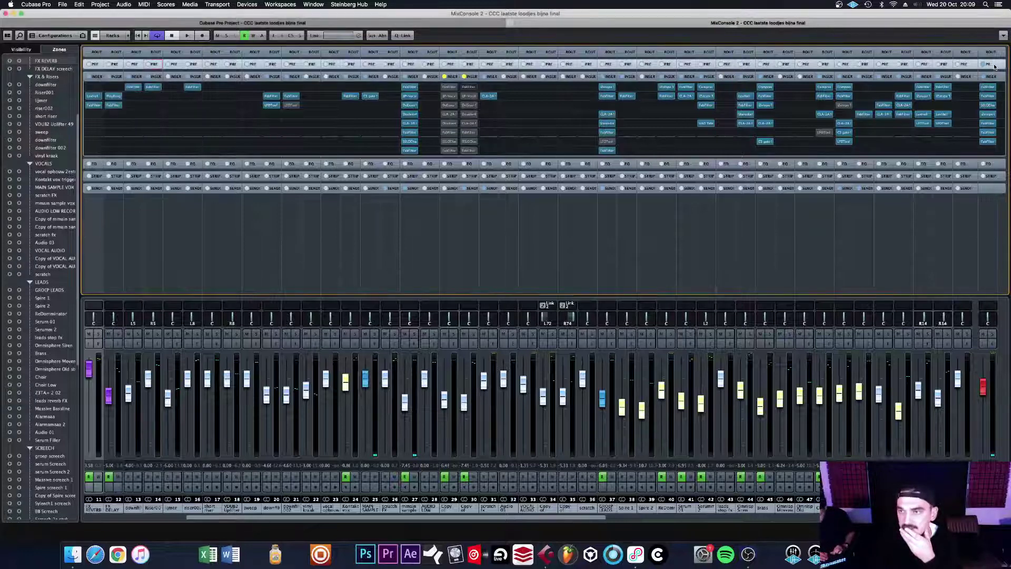
{"action": "left_click", "coordinate": [992, 64]}
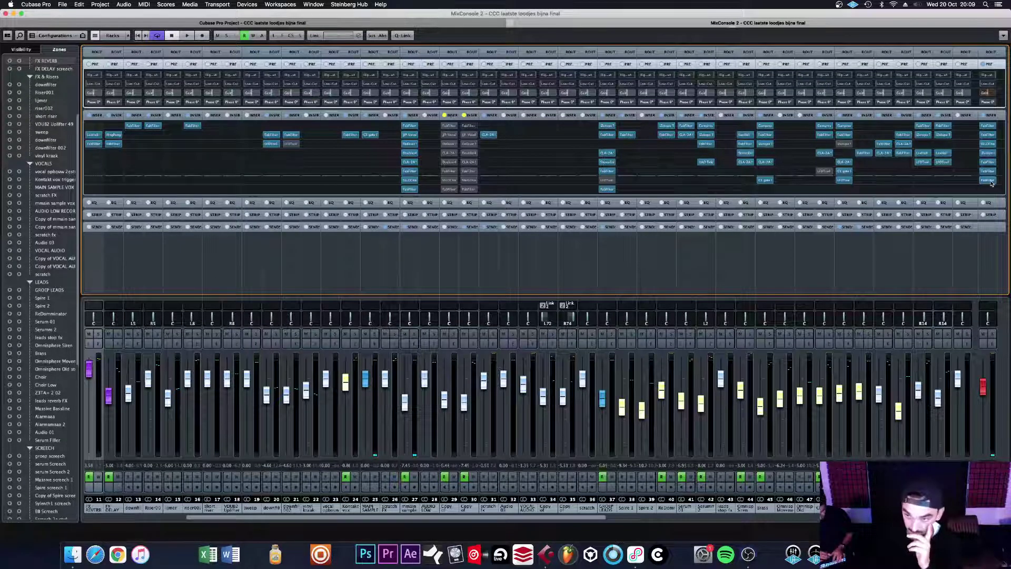
Step: Examine the EQ curves of the first two FabFilter Pro-Q 3 inserts on Stereo Out side by side, and close both plug-ins
{"action": "left_click", "coordinate": [989, 128]}
{"action": "left_click_drag", "start_coordinate": [747, 121], "coordinate": [533, 59]}
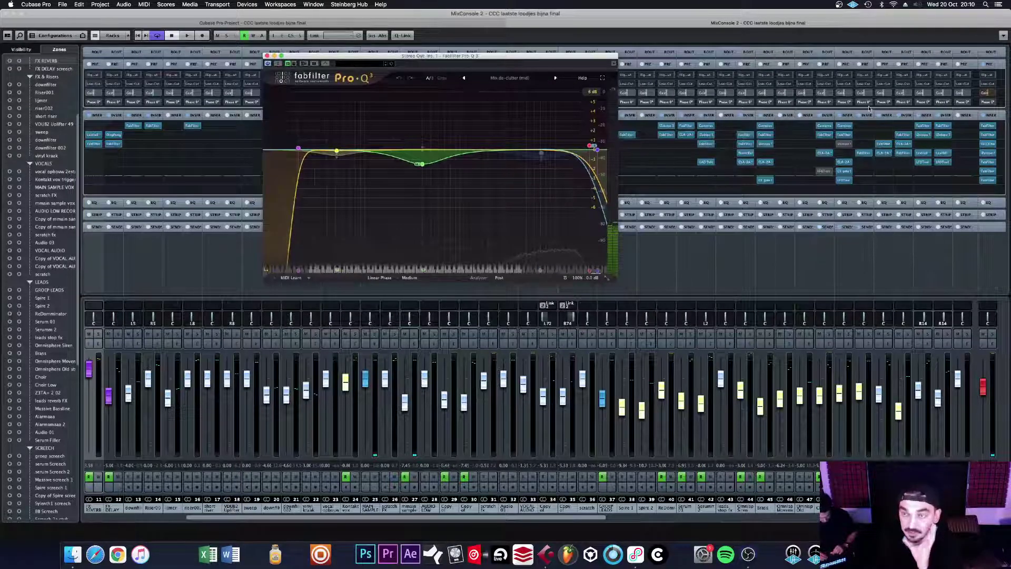
{"action": "left_click", "coordinate": [987, 136]}
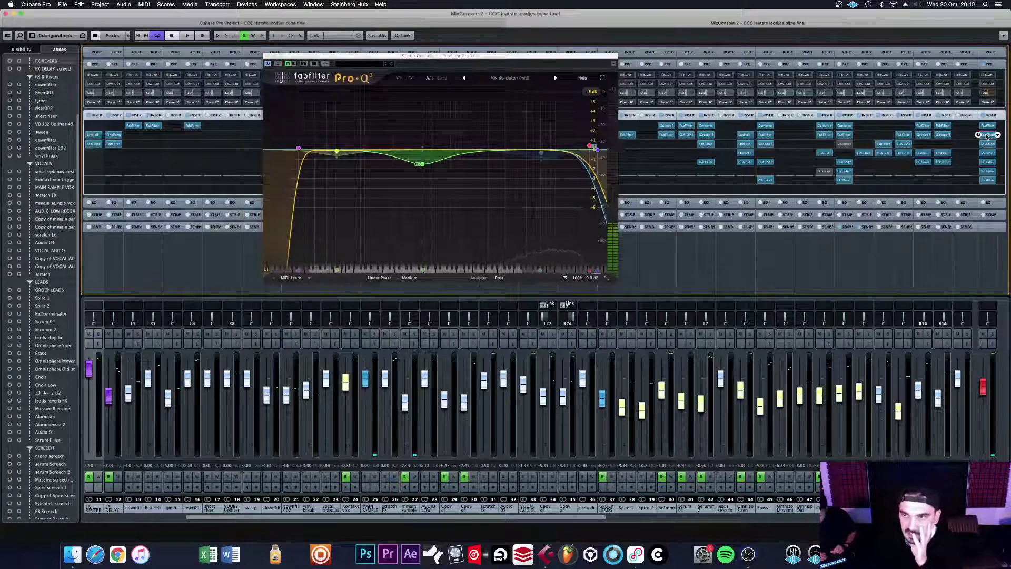
{"action": "left_click_drag", "start_coordinate": [764, 252], "coordinate": [752, 60]}
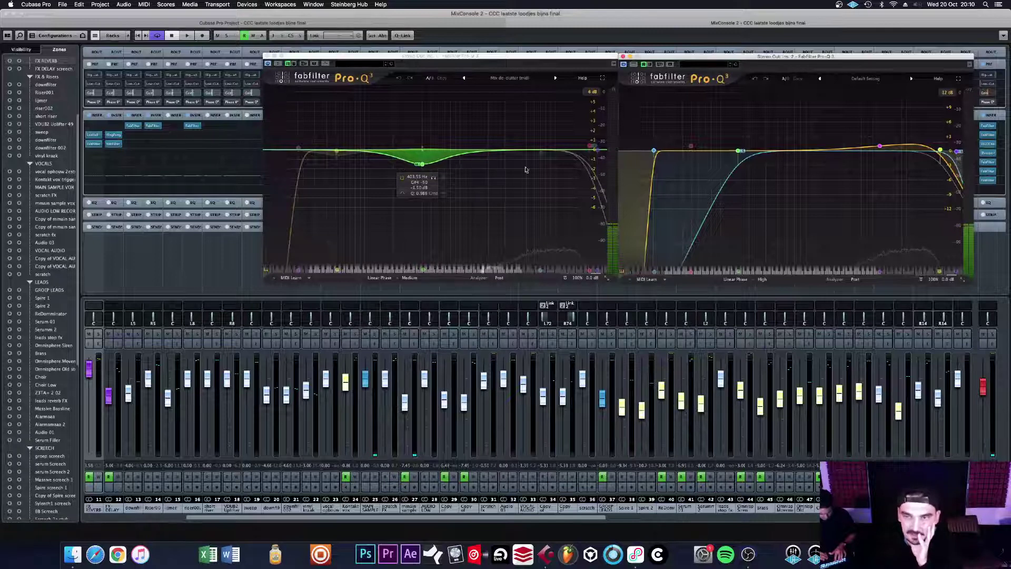
{"action": "mouse_move", "coordinate": [700, 122]}
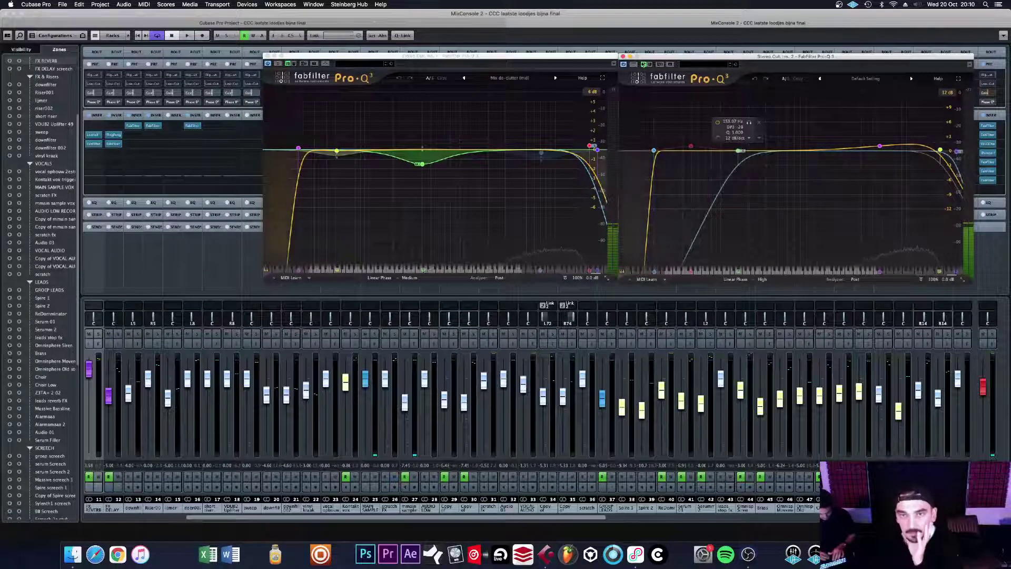
{"action": "left_click", "coordinate": [623, 56]}
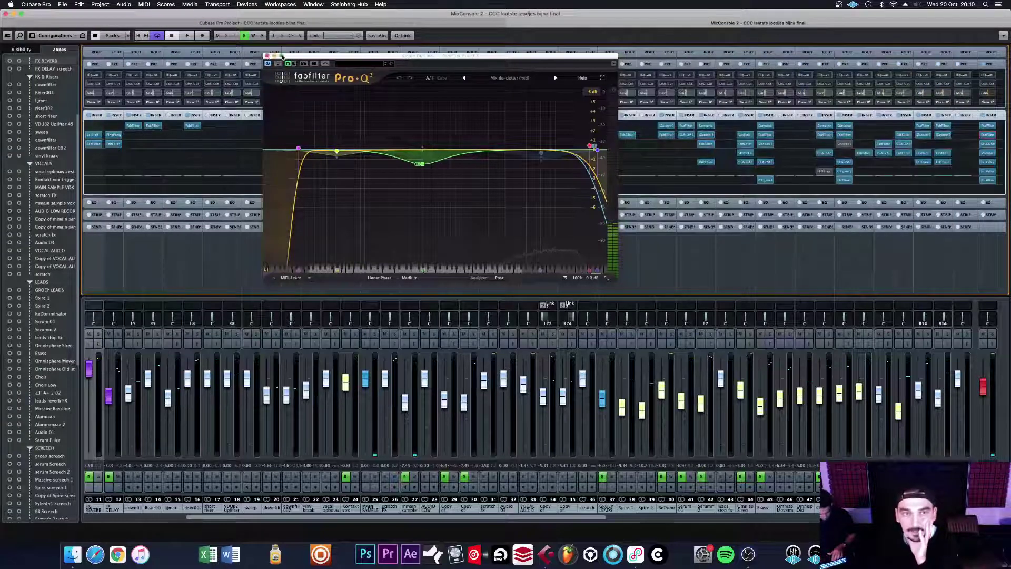
{"action": "left_click", "coordinate": [267, 55]}
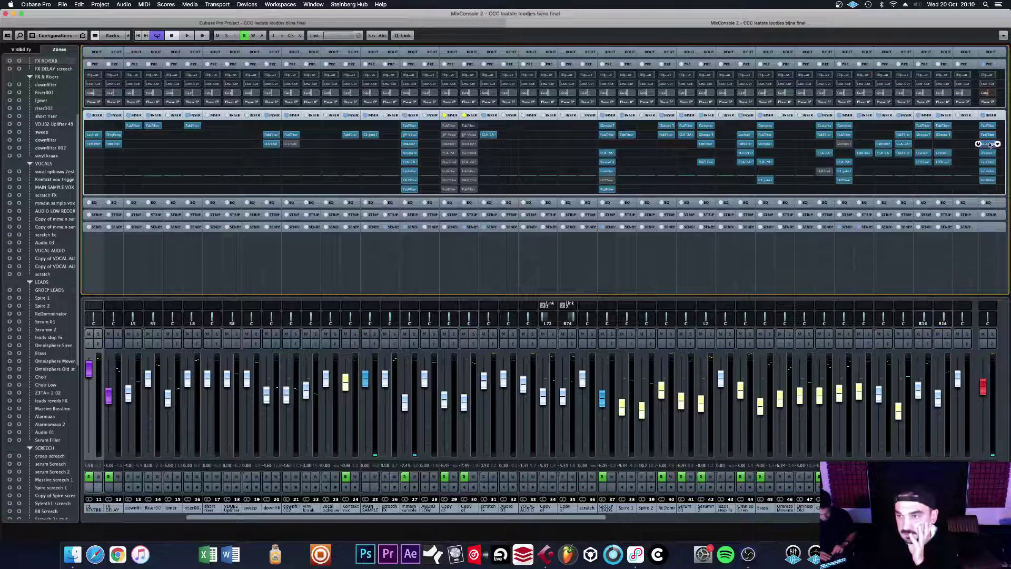
Step: Examine the filter, EQ and dynamics settings of the SSL G-Channel in Stereo Out insert 3, and close the plug-in
{"action": "left_click", "coordinate": [974, 145]}
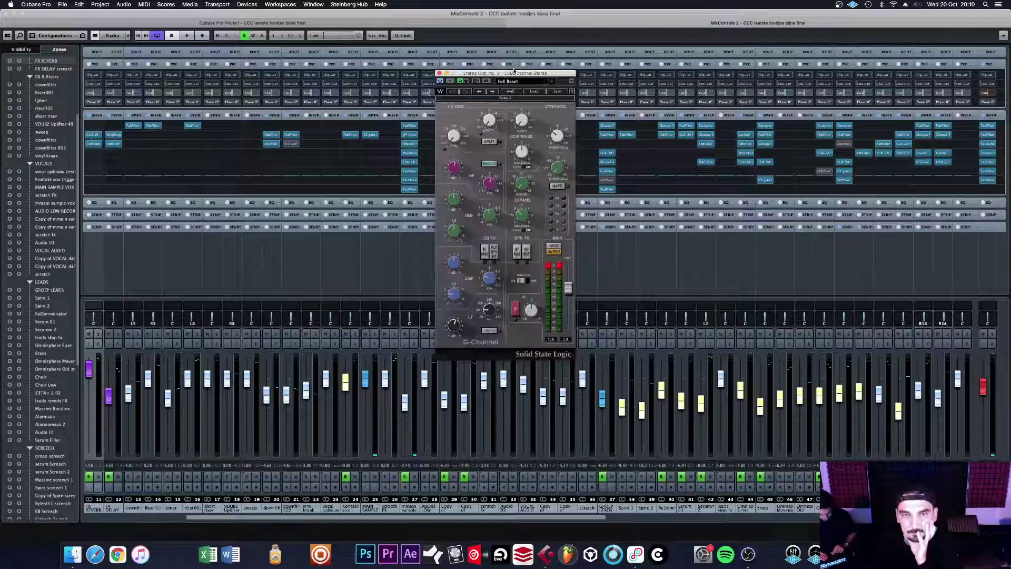
{"action": "left_click_drag", "start_coordinate": [528, 75], "coordinate": [451, 69]}
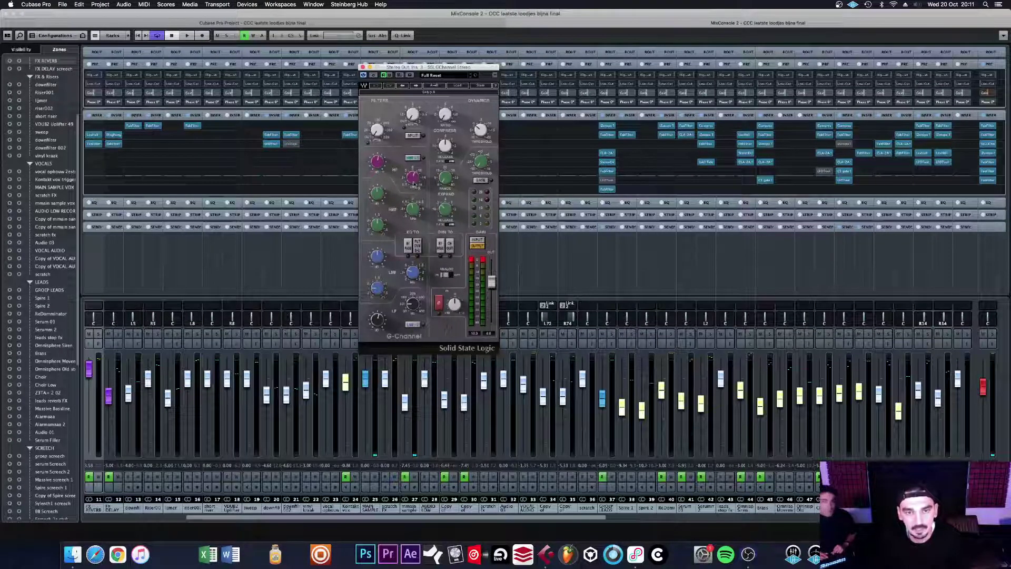
{"action": "mouse_move", "coordinate": [415, 180]}
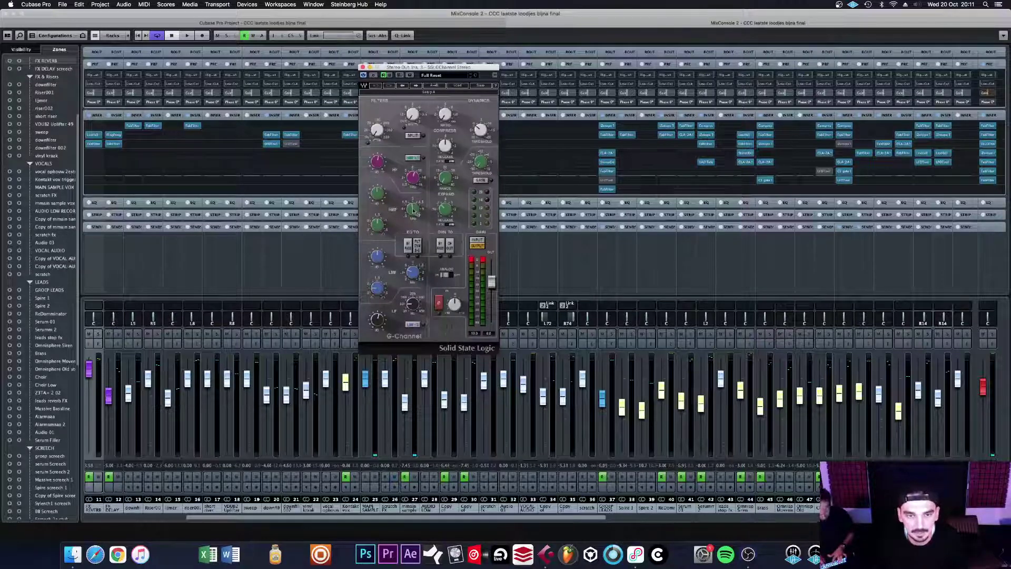
{"action": "mouse_move", "coordinate": [414, 211]}
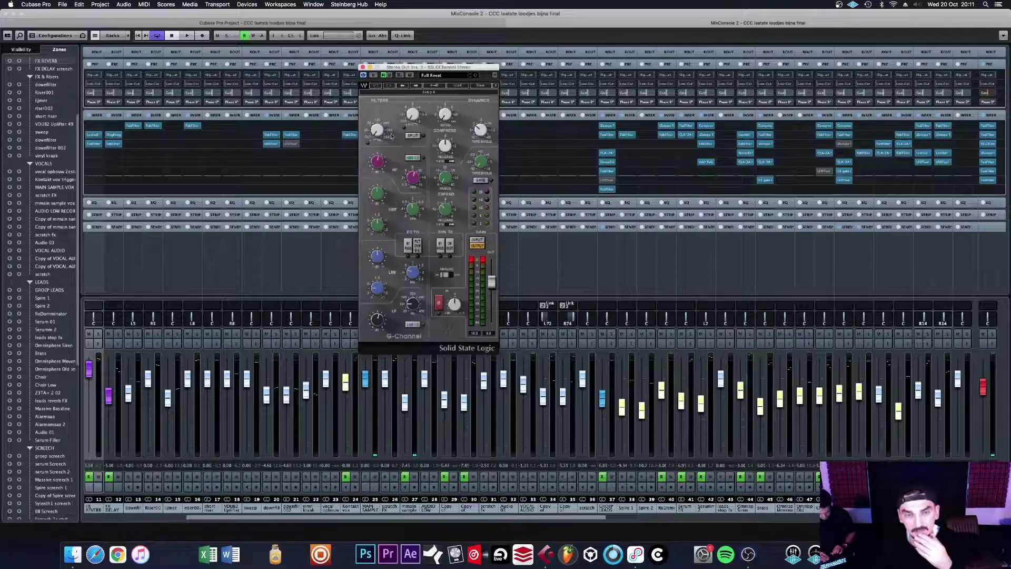
{"action": "left_click", "coordinate": [362, 67]}
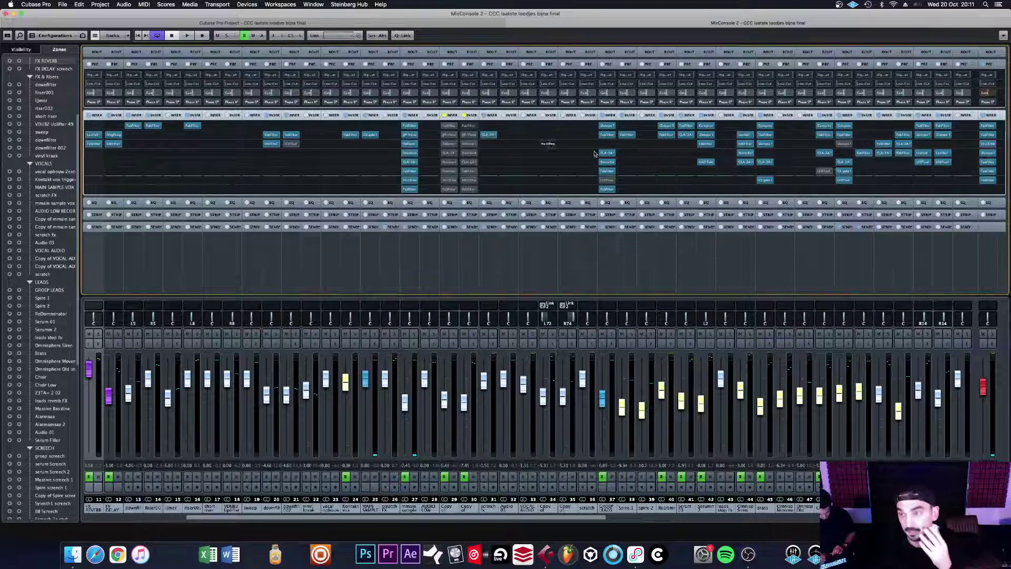
Step: Examine the stereo width bands and polar display of the Ozone 6 Imager in Stereo Out insert 4, and close the plug-in
{"action": "left_click", "coordinate": [988, 154]}
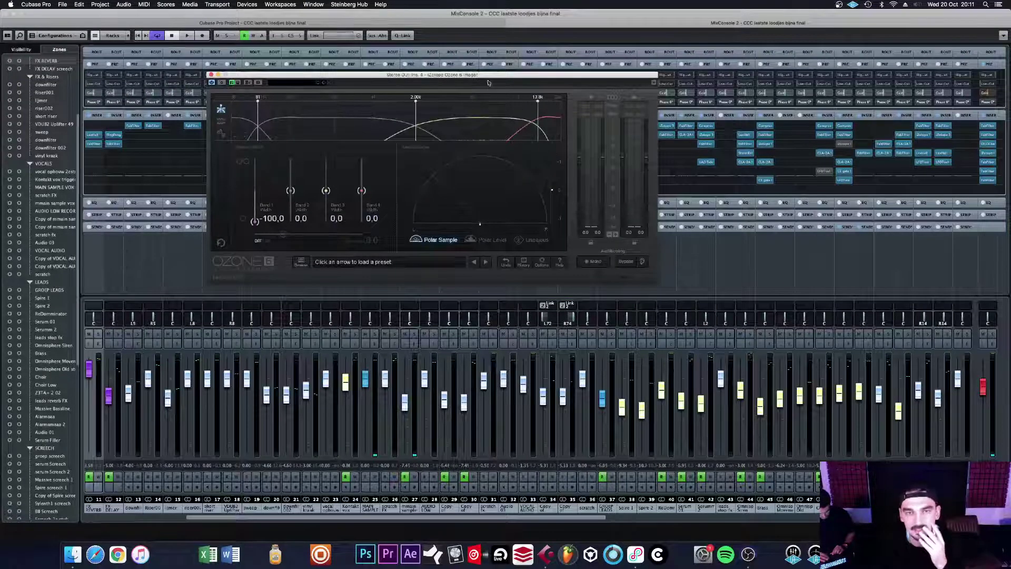
{"action": "left_click_drag", "start_coordinate": [487, 77], "coordinate": [591, 67]}
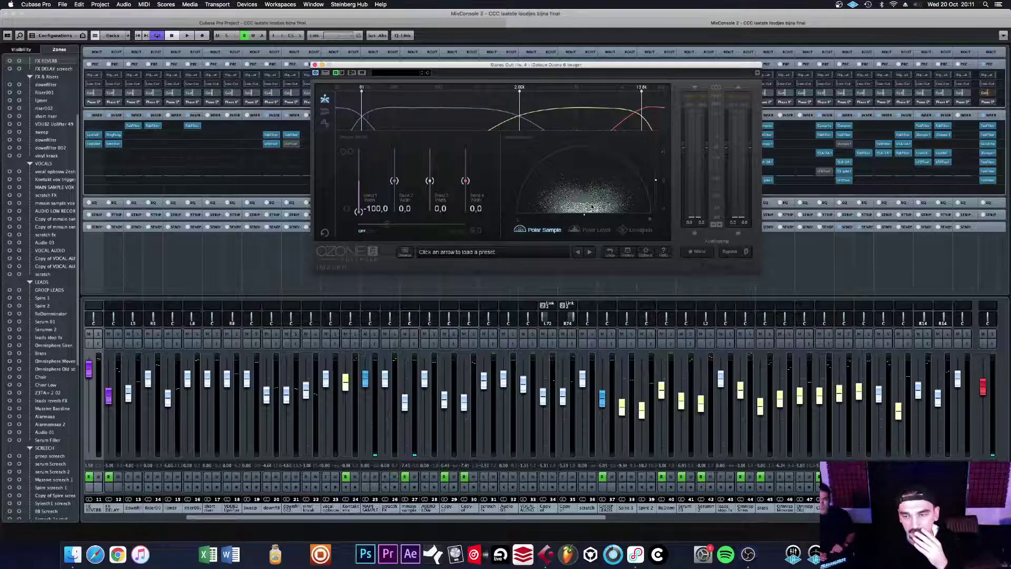
{"action": "left_click_drag", "start_coordinate": [609, 67], "coordinate": [660, 195]}
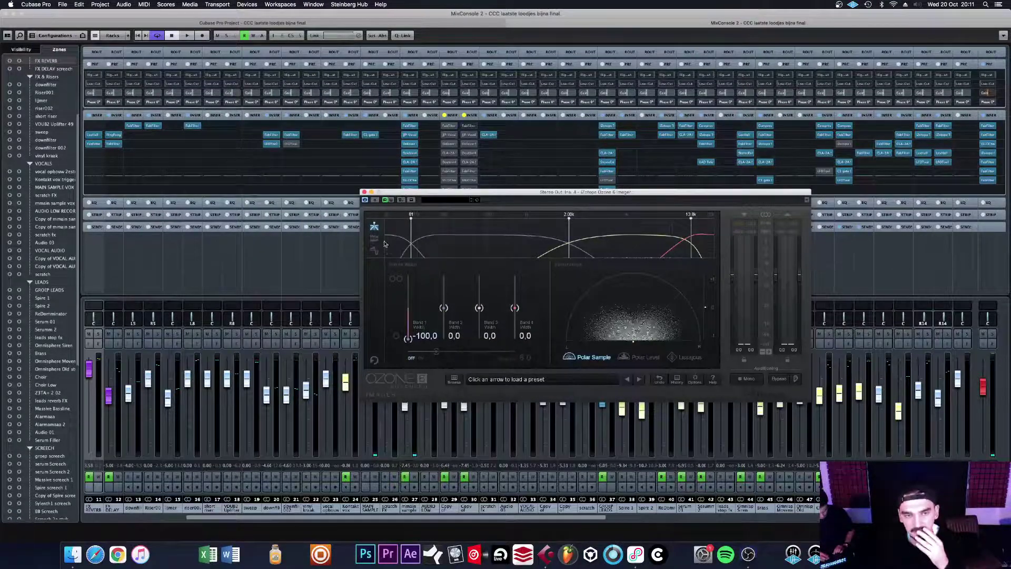
{"action": "left_click_drag", "start_coordinate": [401, 195], "coordinate": [526, 186]}
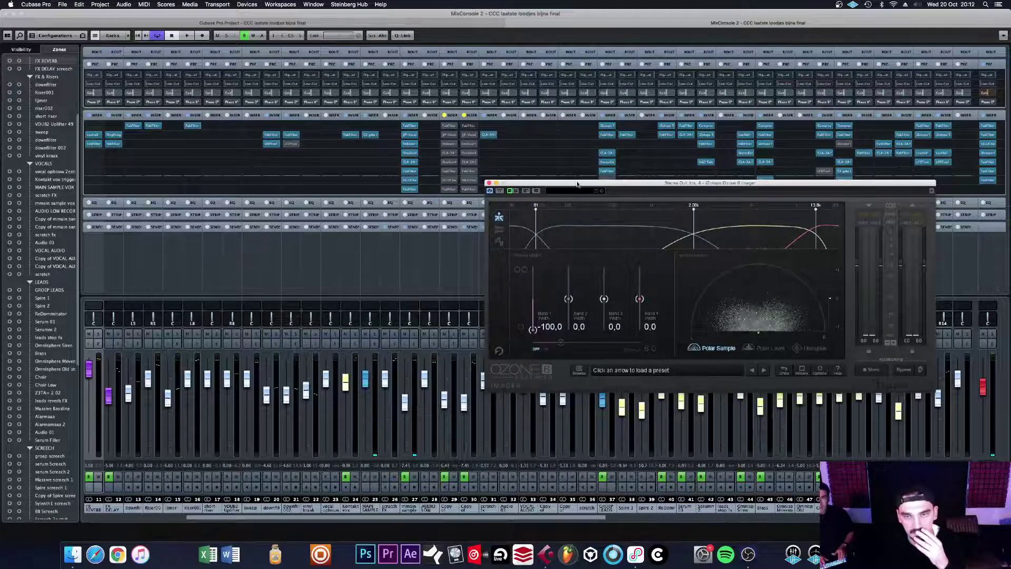
{"action": "left_click_drag", "start_coordinate": [582, 184], "coordinate": [440, 145]}
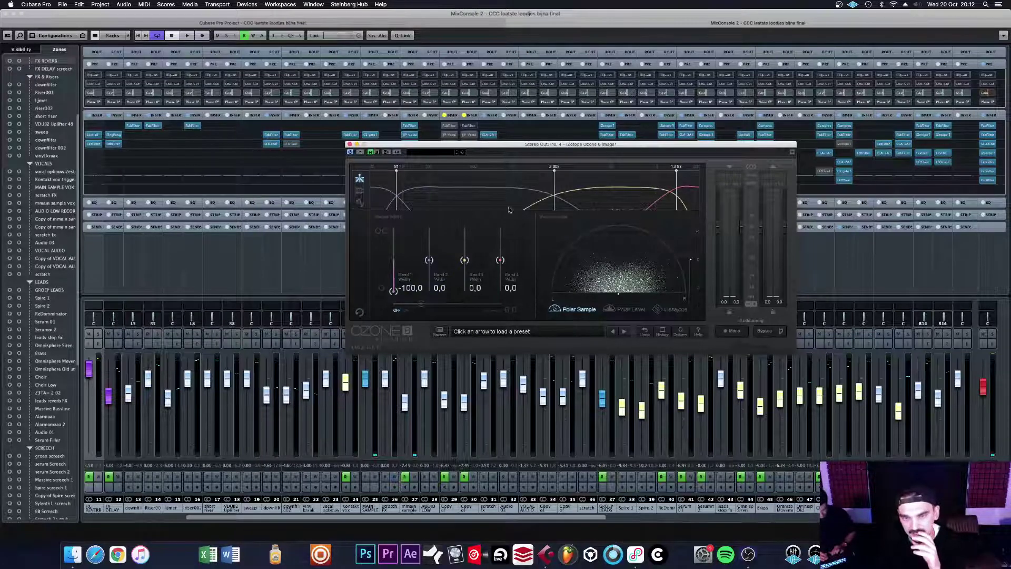
{"action": "left_click", "coordinate": [350, 144]}
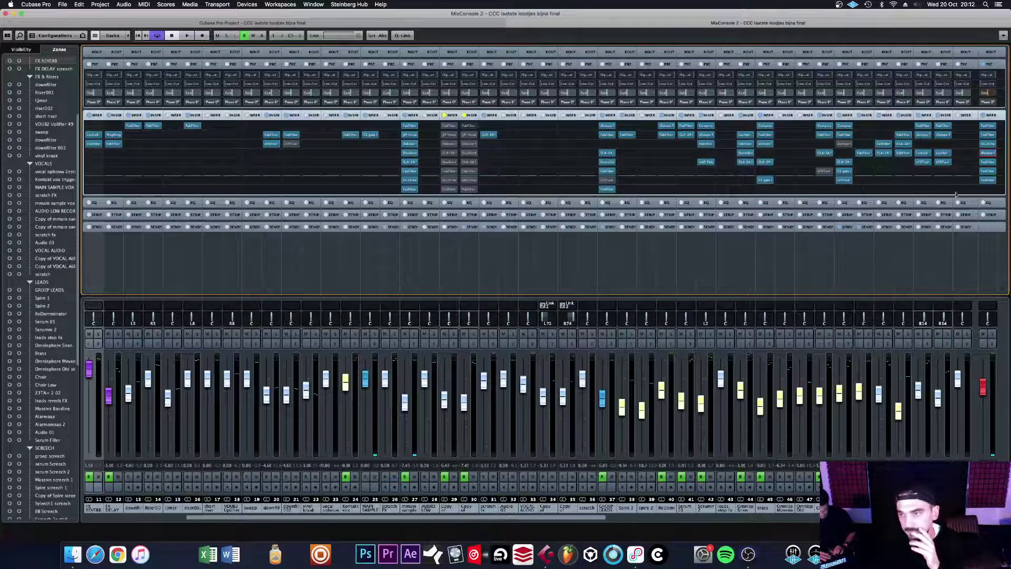
Step: Show the three FabFilter Pro-L 2 limiters in Stereo Out inserts 5, 6 and 7 spread out beside each other
{"action": "left_click", "coordinate": [988, 162]}
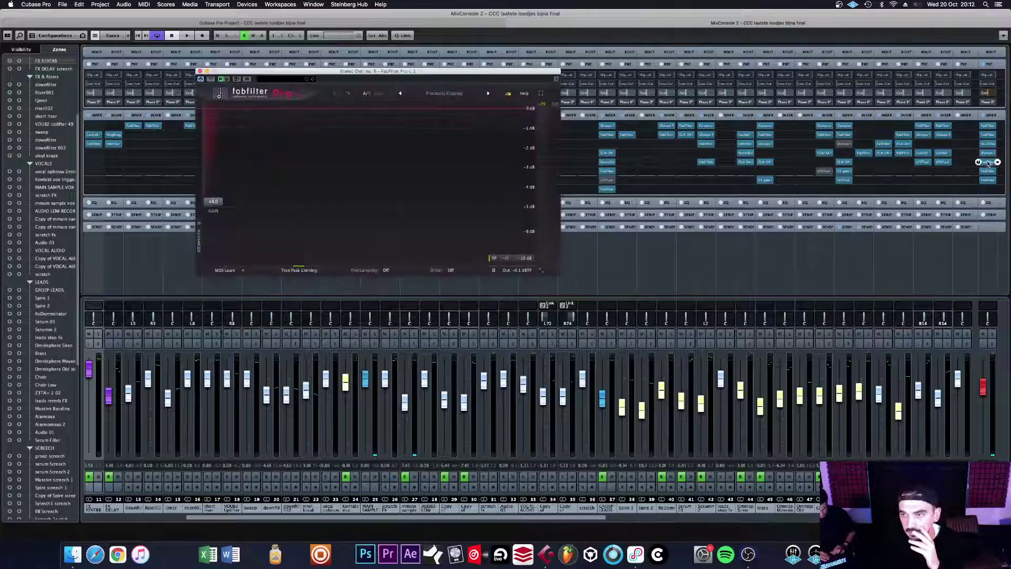
{"action": "left_click", "coordinate": [986, 172]}
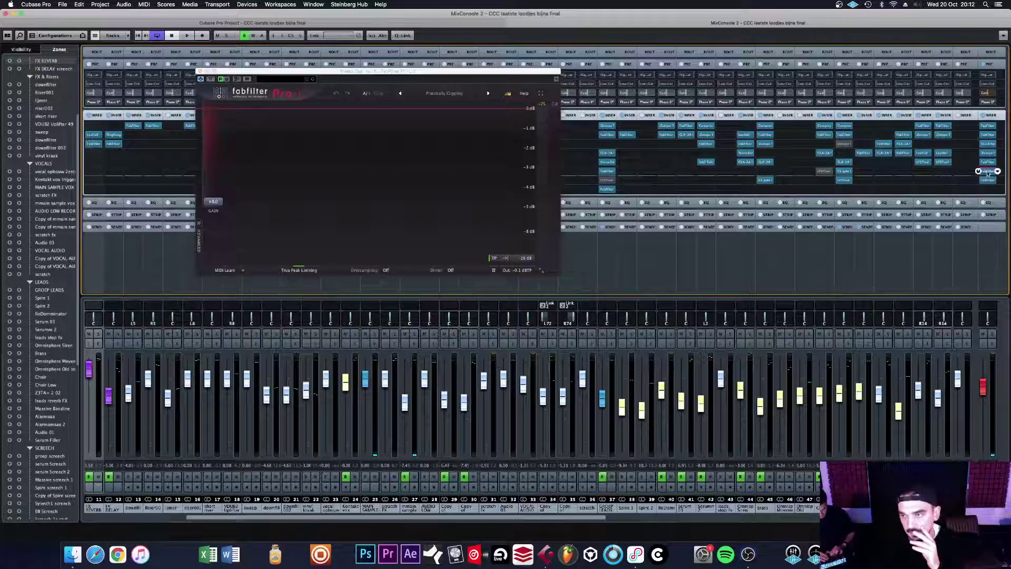
{"action": "left_click_drag", "start_coordinate": [452, 87], "coordinate": [600, 56]}
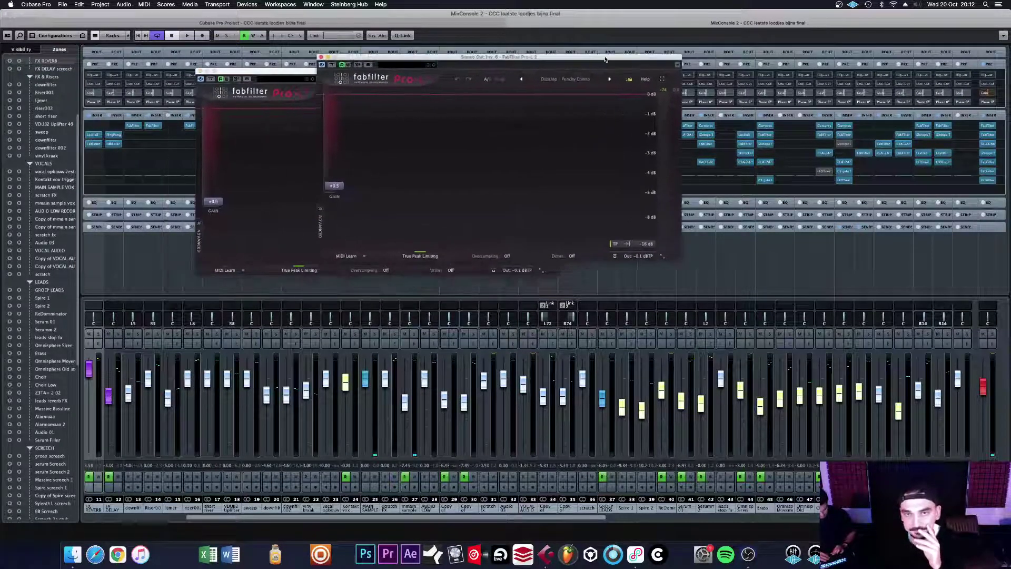
{"action": "left_click", "coordinate": [988, 180]}
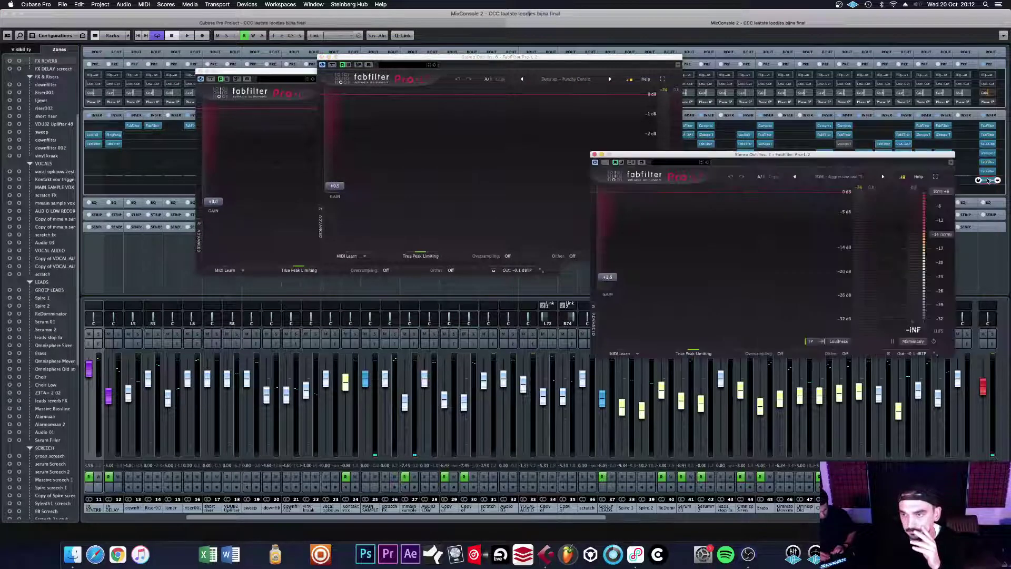
{"action": "left_click_drag", "start_coordinate": [298, 68], "coordinate": [132, 41]}
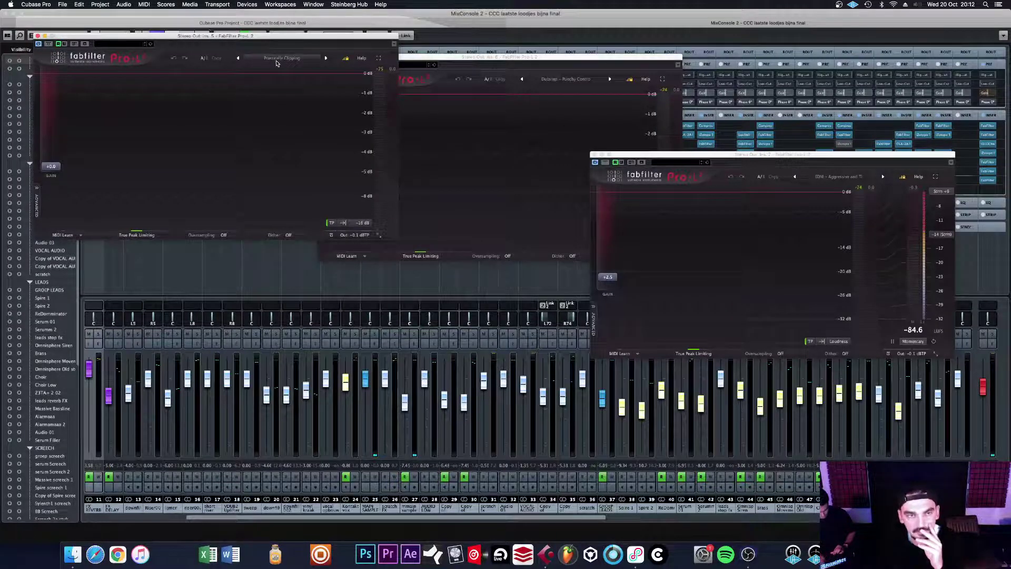
Step: Look through the first limiter's preset categories without changing its preset, and compare the gain settings of the other two limiters
{"action": "left_click", "coordinate": [277, 59]}
{"action": "mouse_move", "coordinate": [279, 77]}
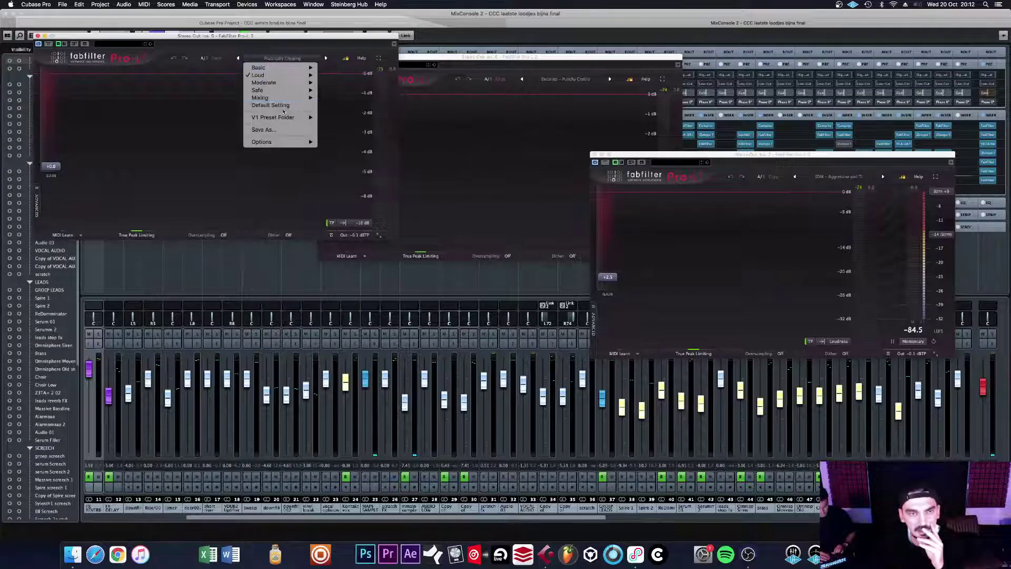
{"action": "mouse_move", "coordinate": [296, 118]}
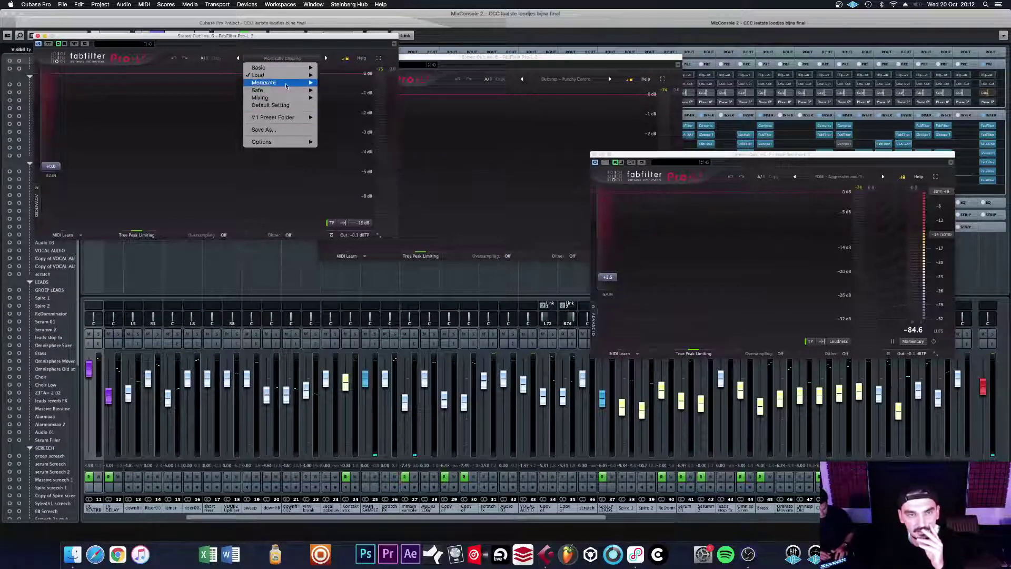
{"action": "left_click", "coordinate": [313, 38]}
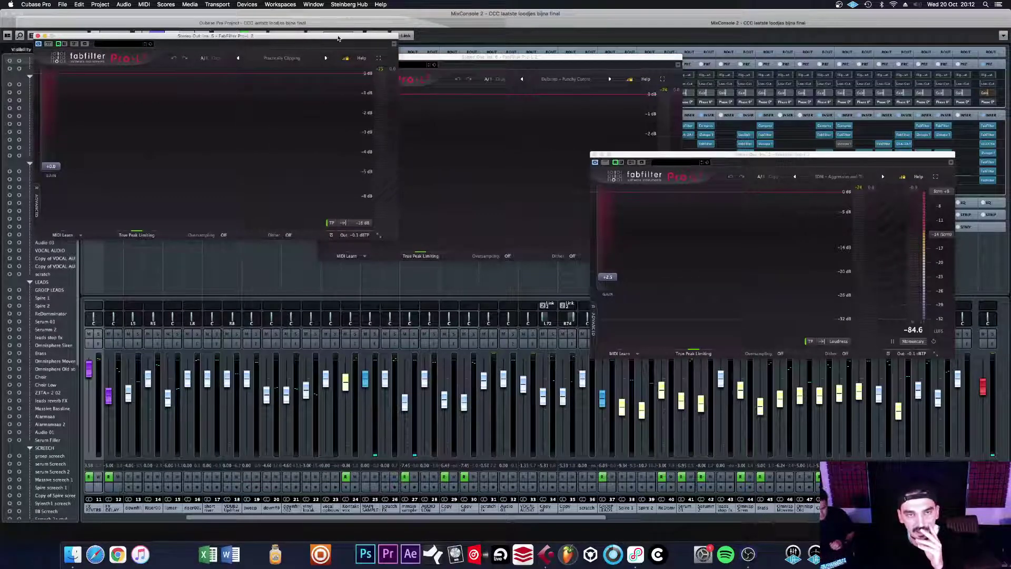
{"action": "left_click", "coordinate": [489, 58]}
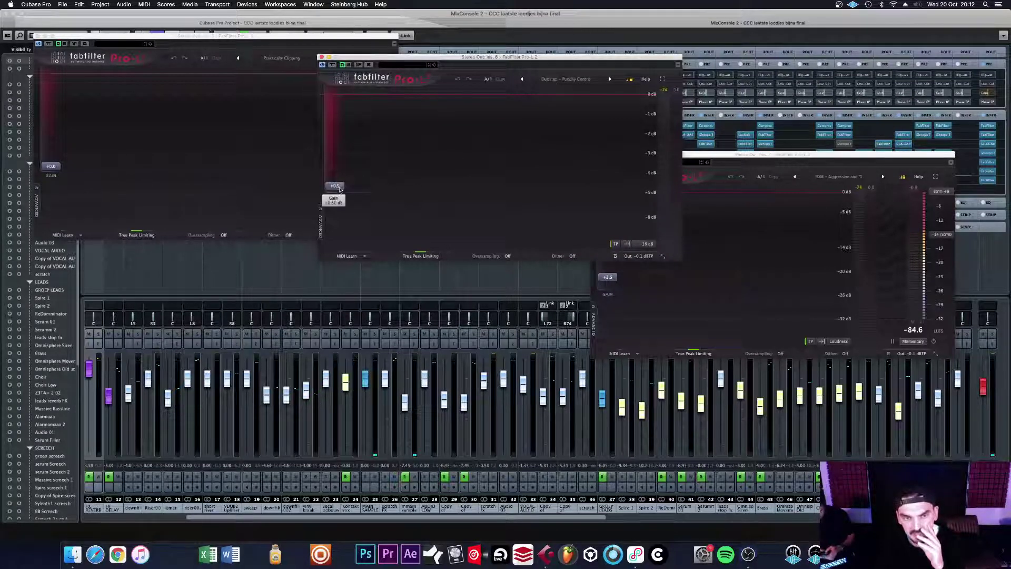
{"action": "left_click", "coordinate": [759, 155]}
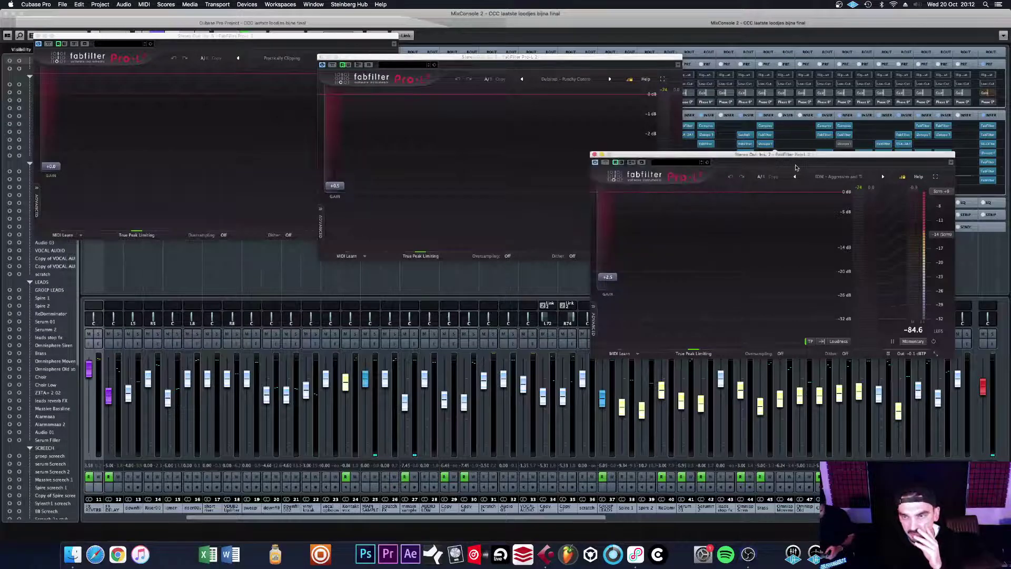
{"action": "mouse_move", "coordinate": [609, 282]}
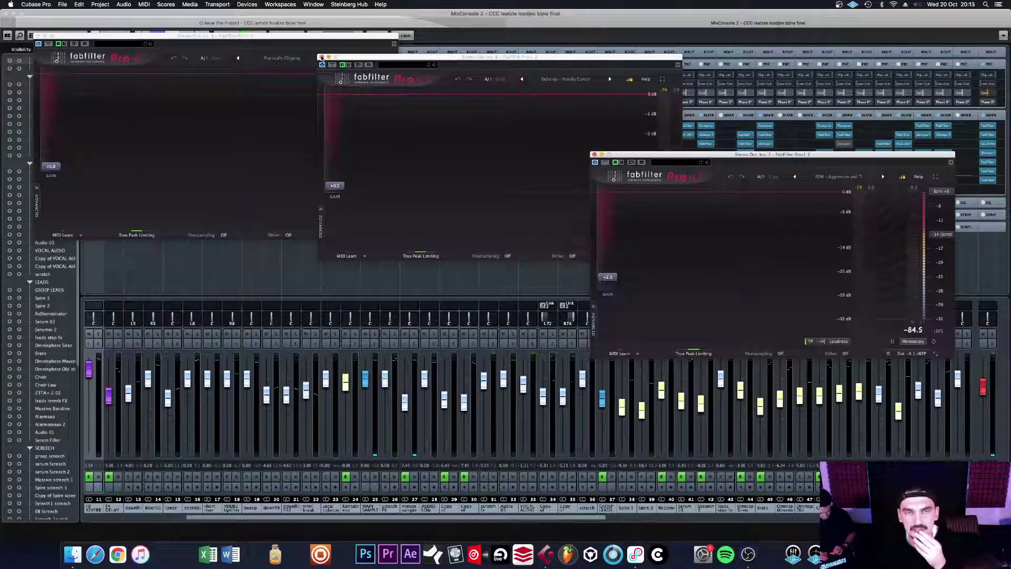
Step: Close the insert 6 and 5 limiters, and close the insert 7 limiter after examining its loudness metering
{"action": "left_click", "coordinate": [322, 57]}
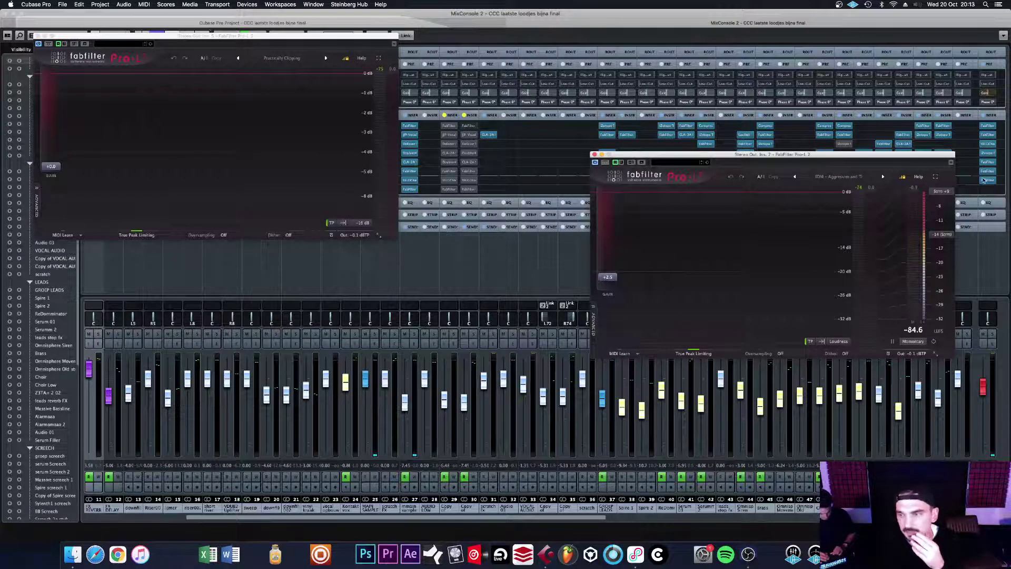
{"action": "mouse_move", "coordinate": [906, 358]}
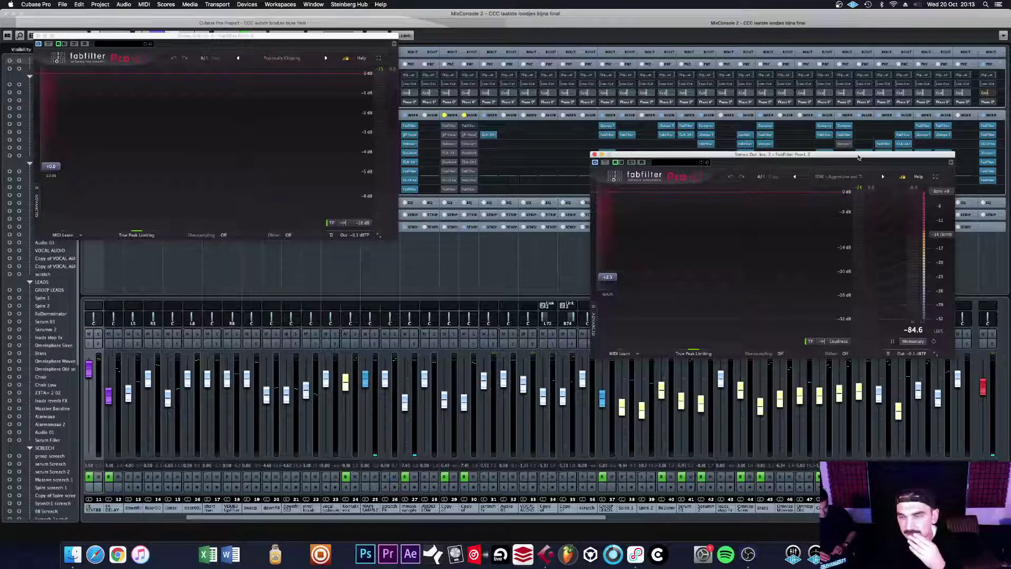
{"action": "left_click_drag", "start_coordinate": [859, 156], "coordinate": [816, 132]}
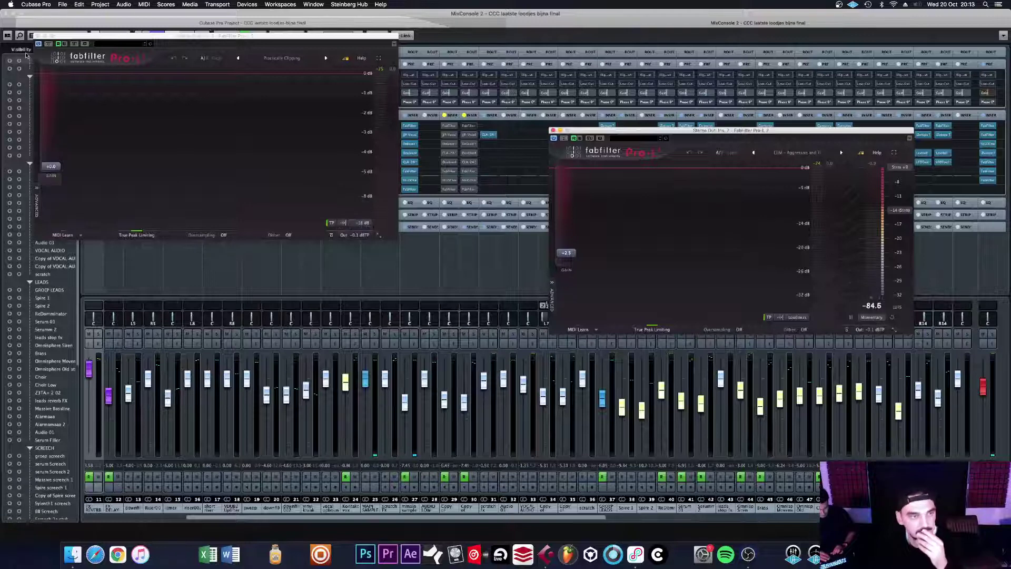
{"action": "left_click", "coordinate": [37, 36]}
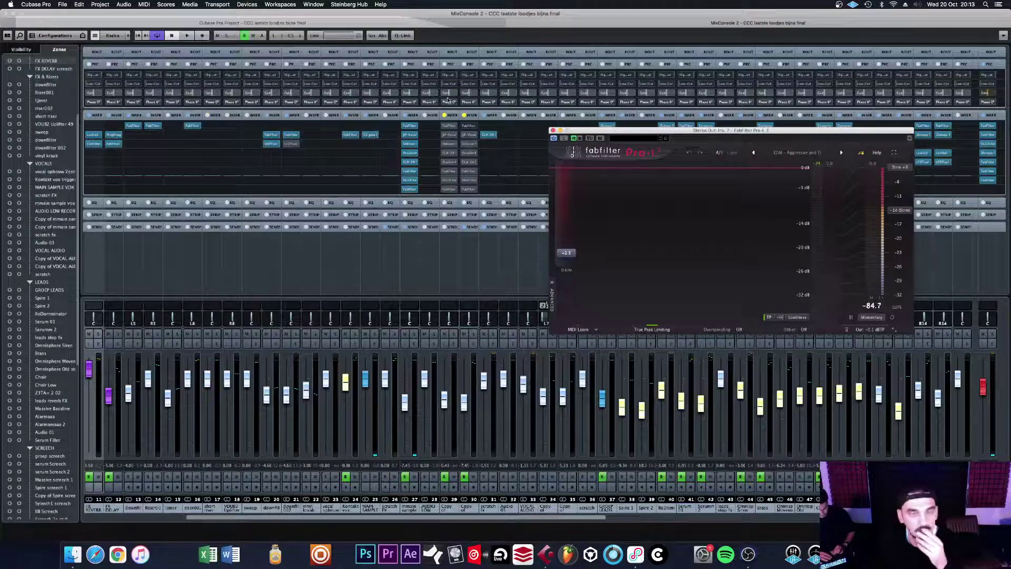
{"action": "left_click", "coordinate": [552, 130]}
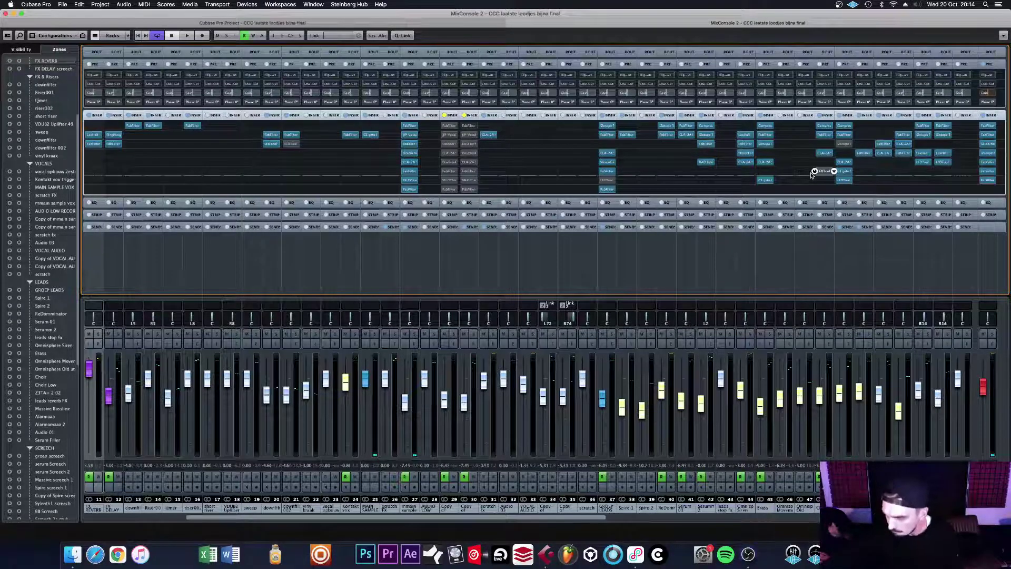
Step: Switch to the project window and play the opening bars of the arrangement with the vocal and lead tracks in view
{"action": "left_click", "coordinate": [453, 22]}
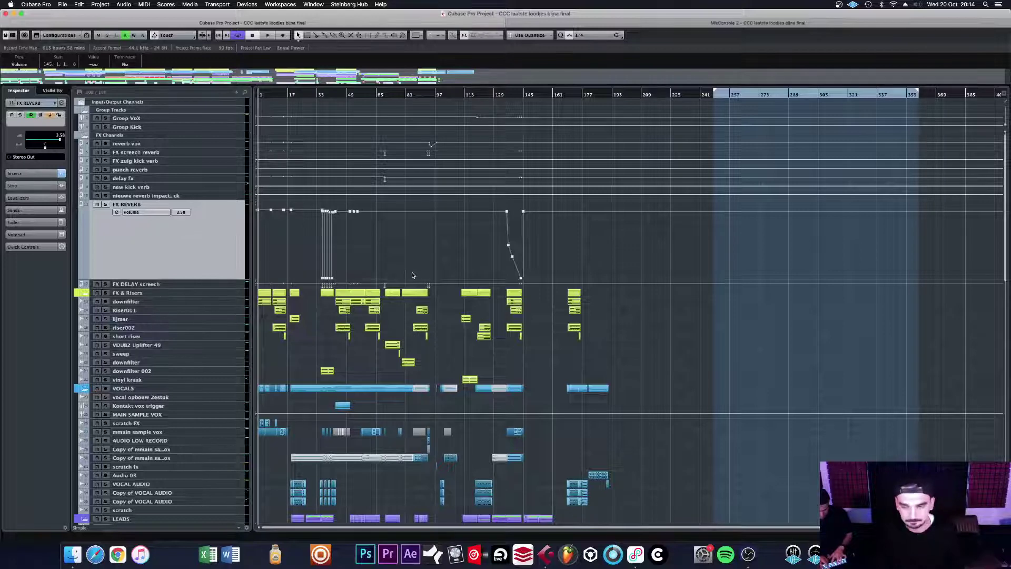
{"action": "scroll", "coordinate": [412, 275], "scroll_direction": "down", "scroll_amount": 8}
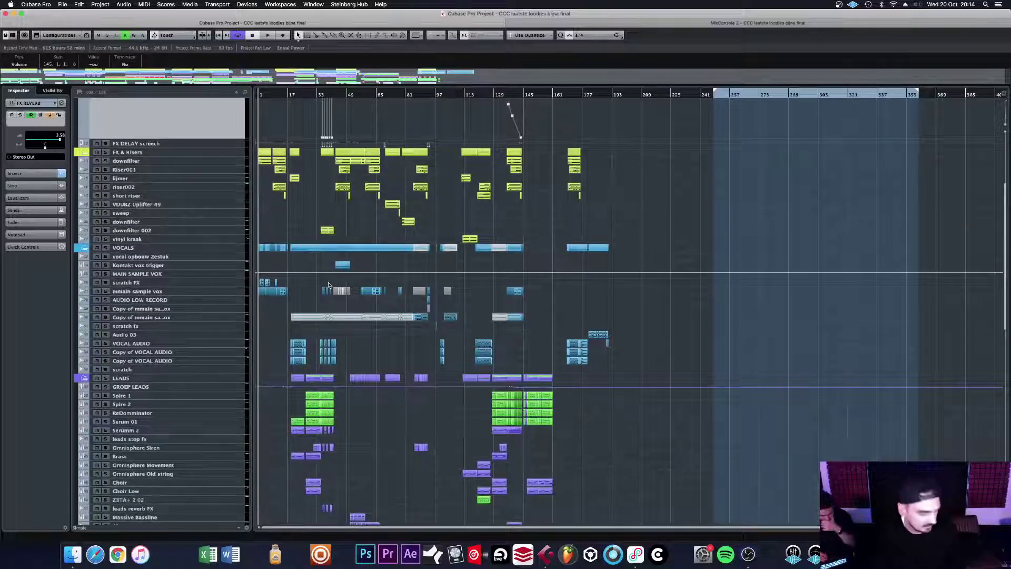
{"action": "key", "text": "space"}
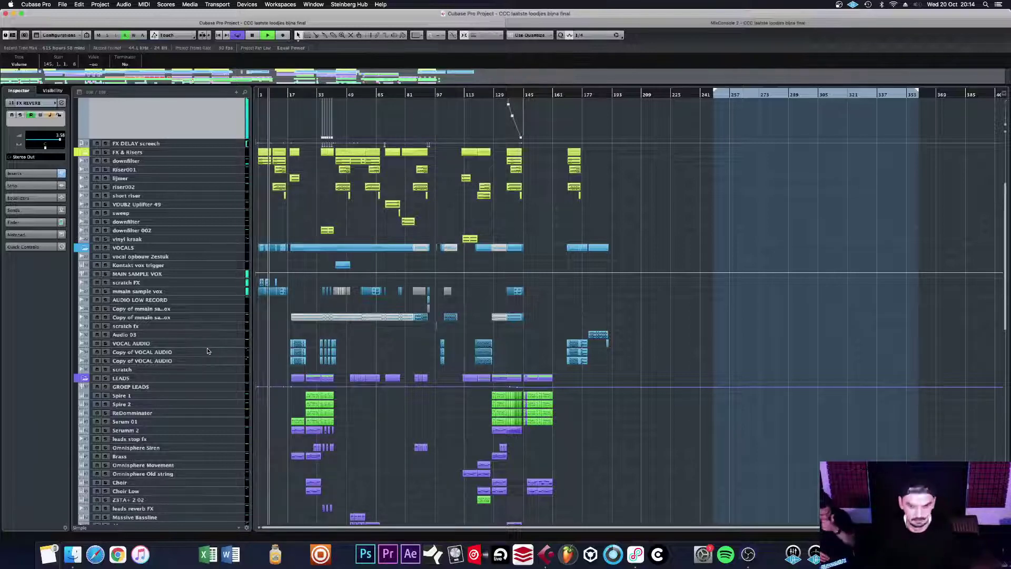
Step: Select the scratch FX track among the vocals, place the playhead just after bar 2, and solo the track
{"action": "key", "text": "h"}
{"action": "key", "text": "h"}
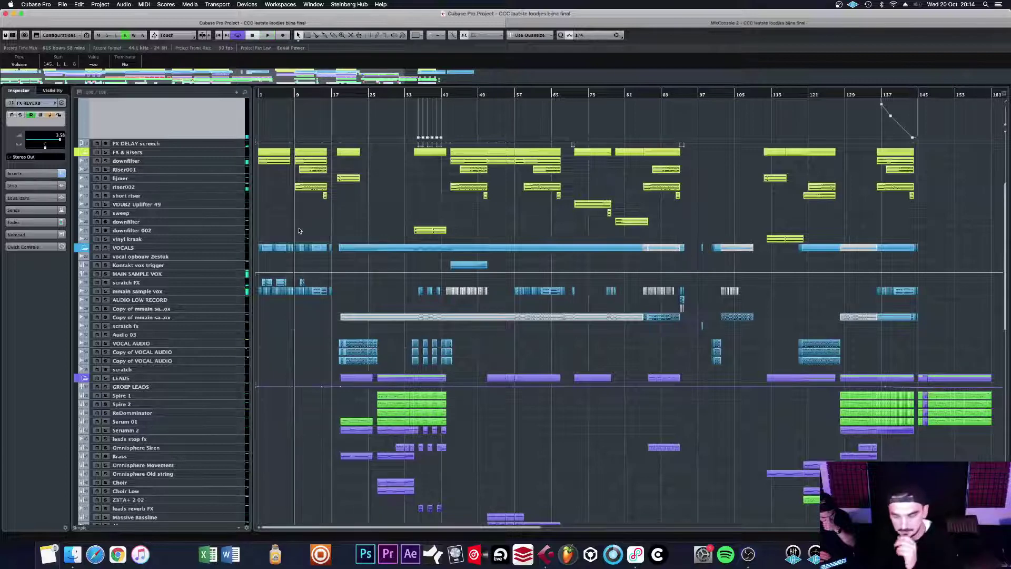
{"action": "left_click", "coordinate": [234, 284]}
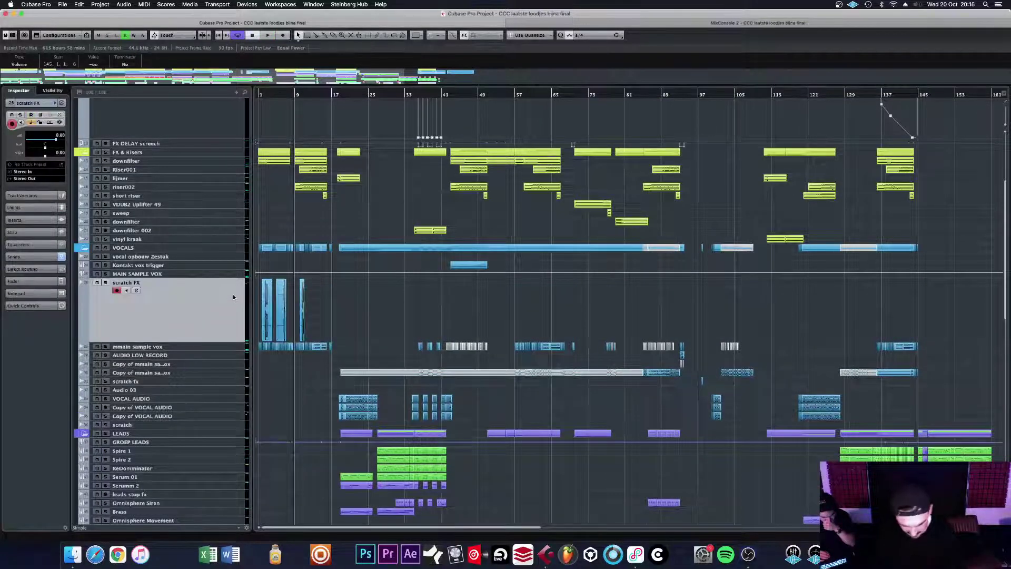
{"action": "key", "text": "h"}
{"action": "key", "text": "h"}
{"action": "key", "text": "h"}
{"action": "key", "text": "h"}
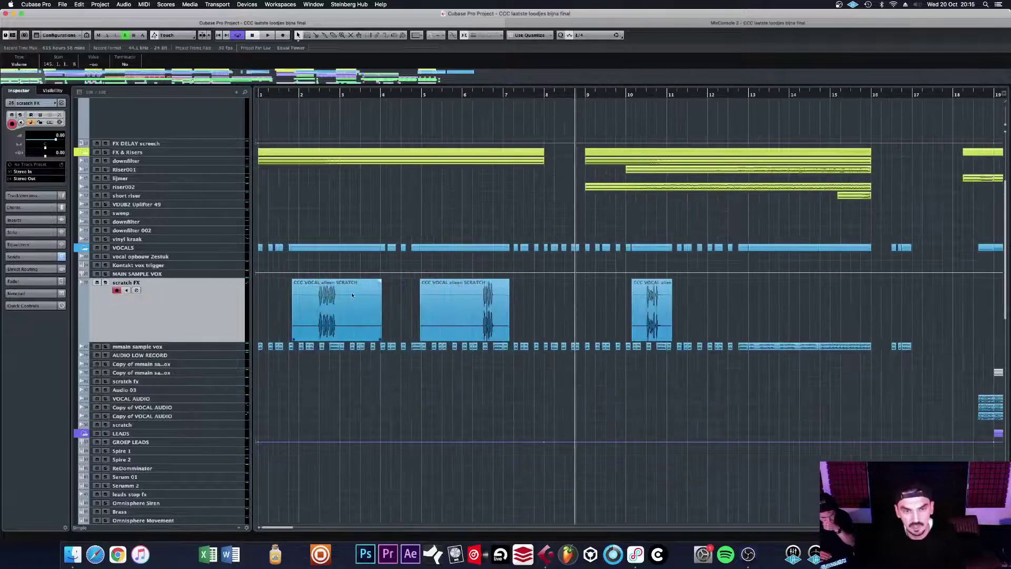
{"action": "left_click", "coordinate": [316, 97]}
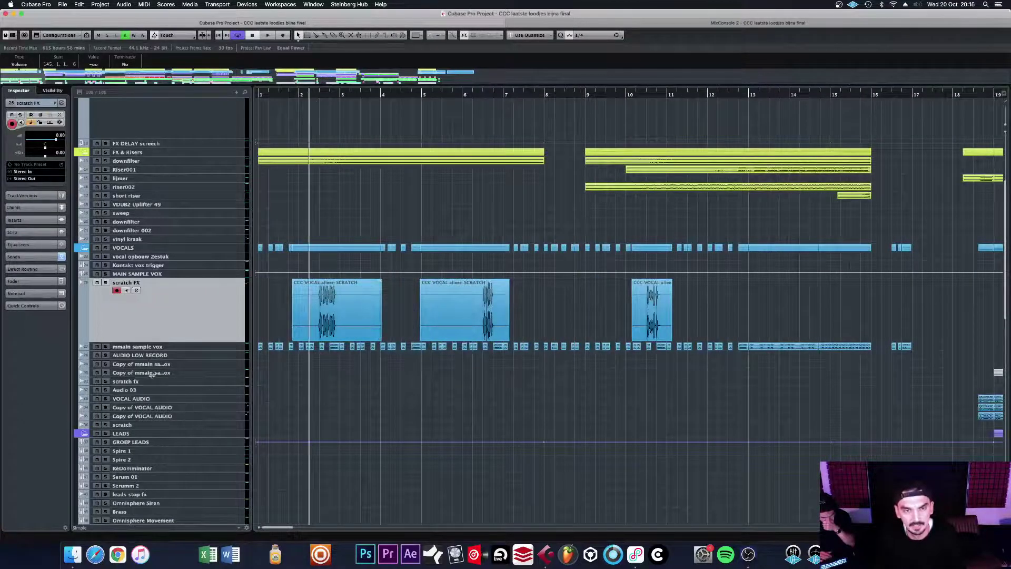
{"action": "left_click", "coordinate": [106, 283]}
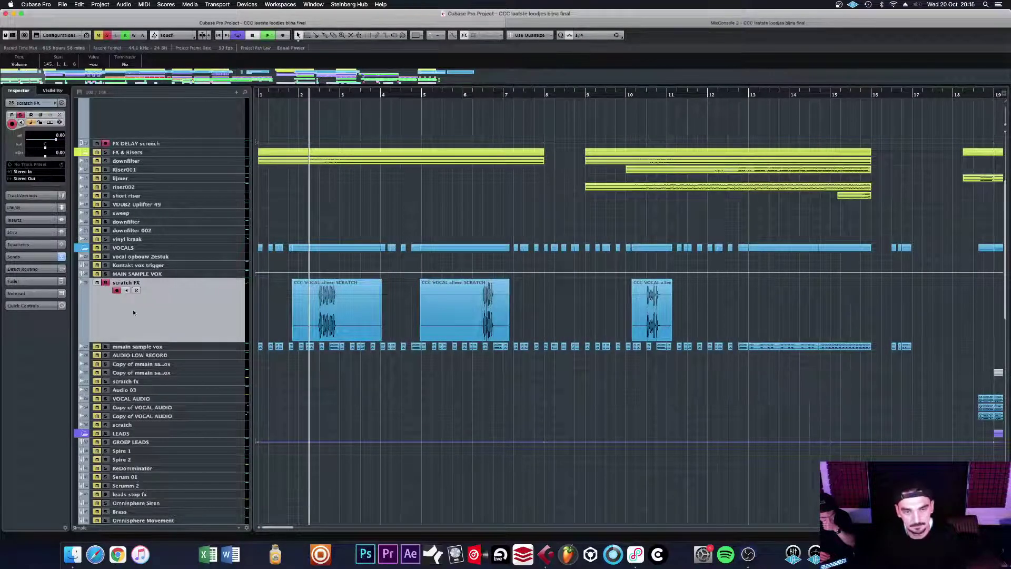
Step: Deactivate all solos and play the full arrangement from just before bar 9 until after bar 17
{"action": "key", "text": "g"}
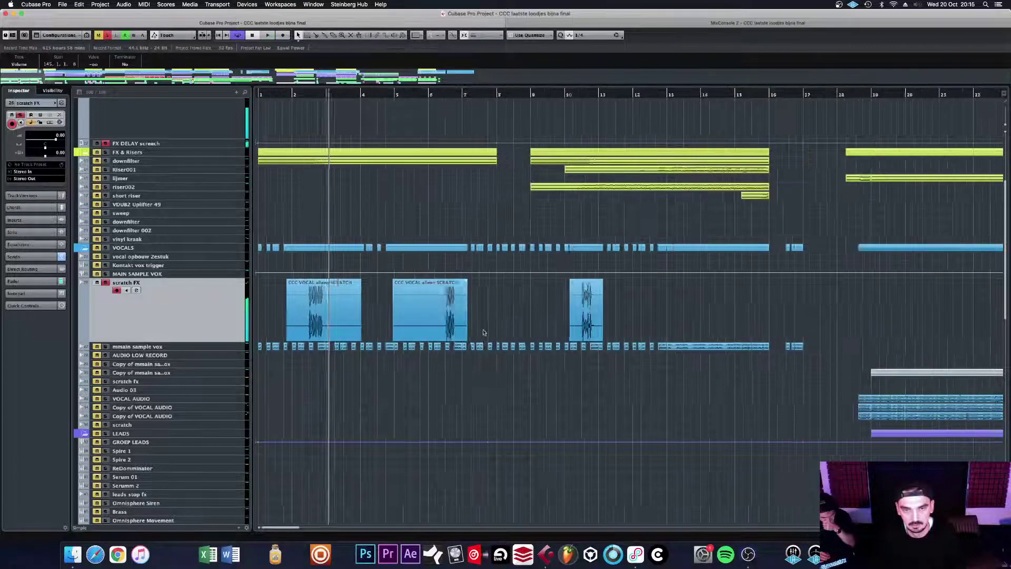
{"action": "key", "text": "g"}
{"action": "key", "text": "g"}
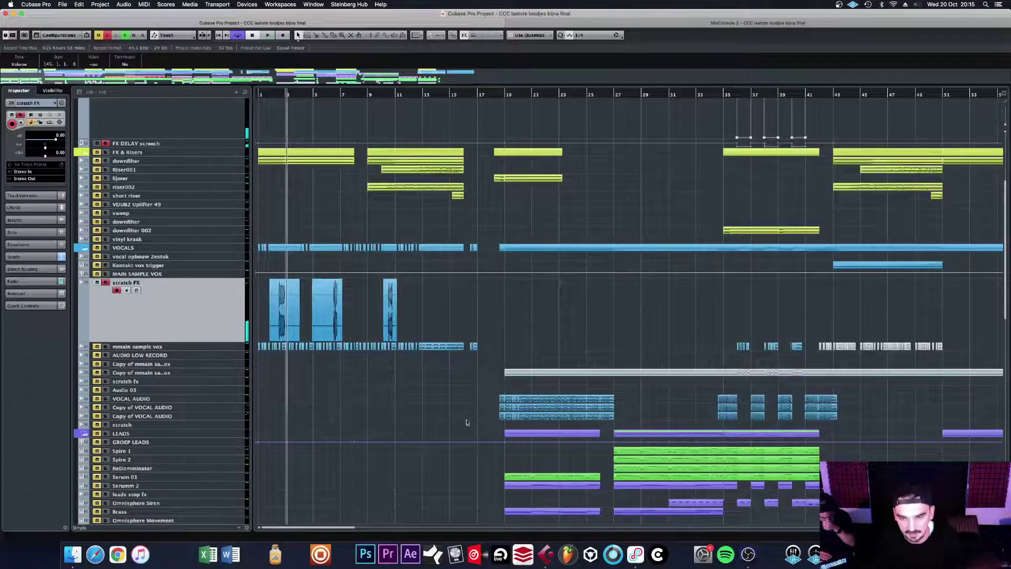
{"action": "left_click", "coordinate": [99, 35]}
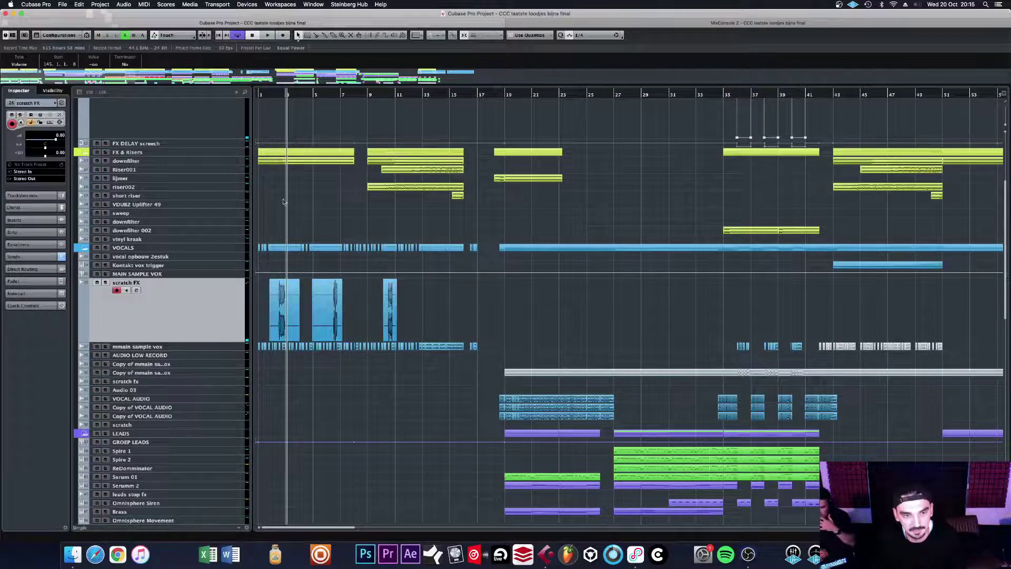
{"action": "left_click", "coordinate": [361, 97]}
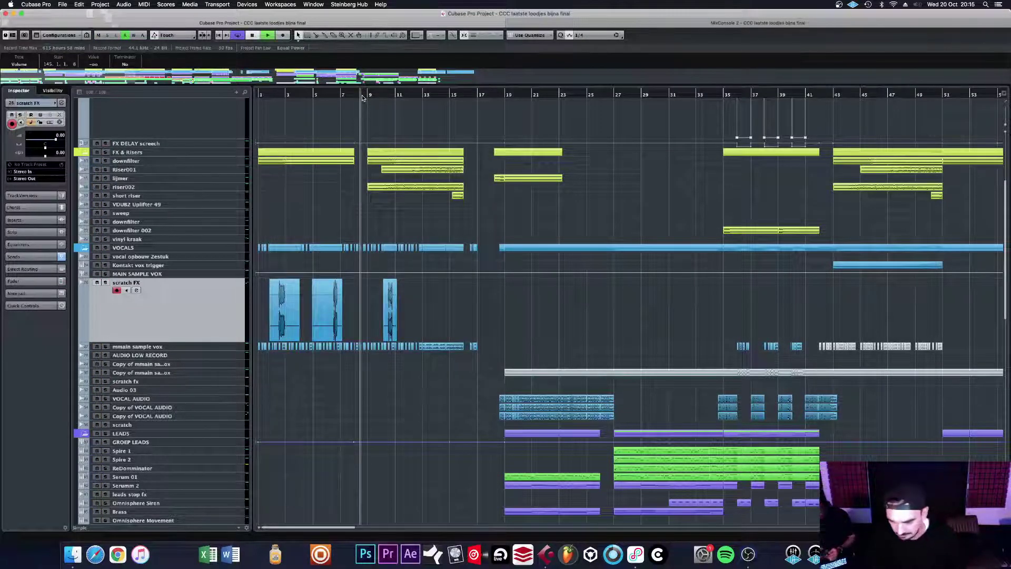
{"action": "key", "text": "space"}
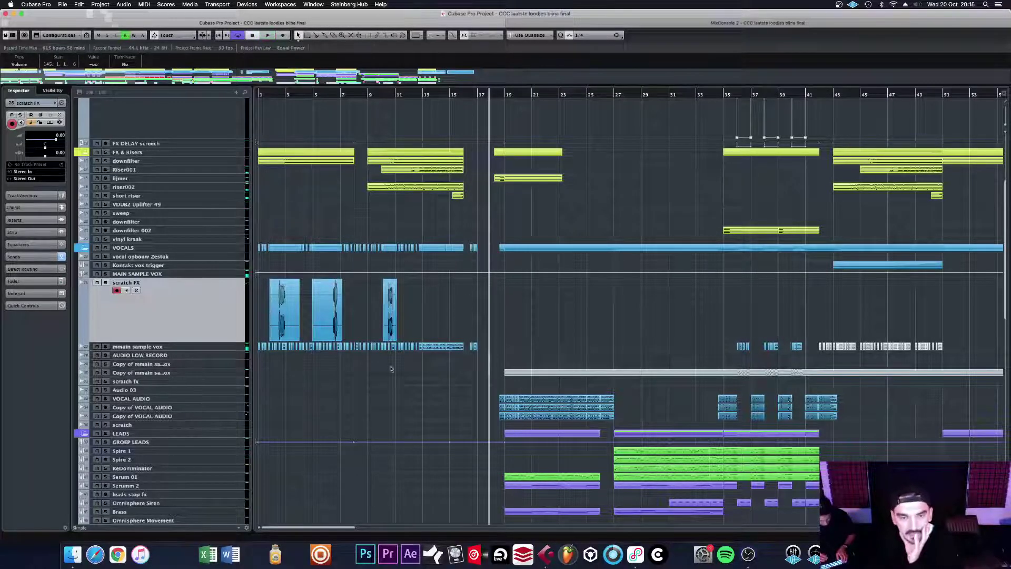
Step: Select the mmain sample vox track and examine its chopped clips in the opening bars up close
{"action": "left_click", "coordinate": [238, 349]}
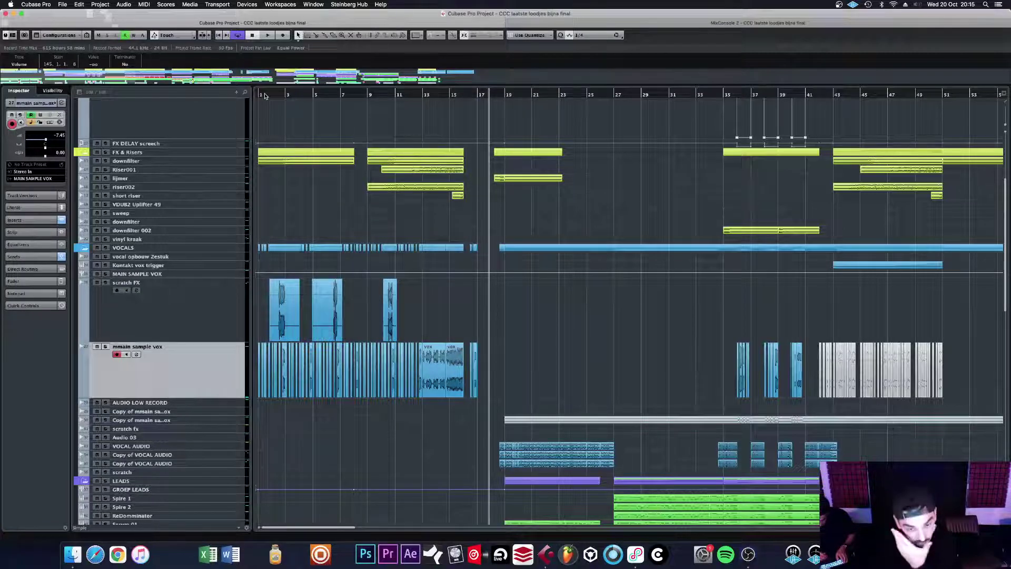
{"action": "left_click_drag", "start_coordinate": [265, 95], "coordinate": [357, 222]}
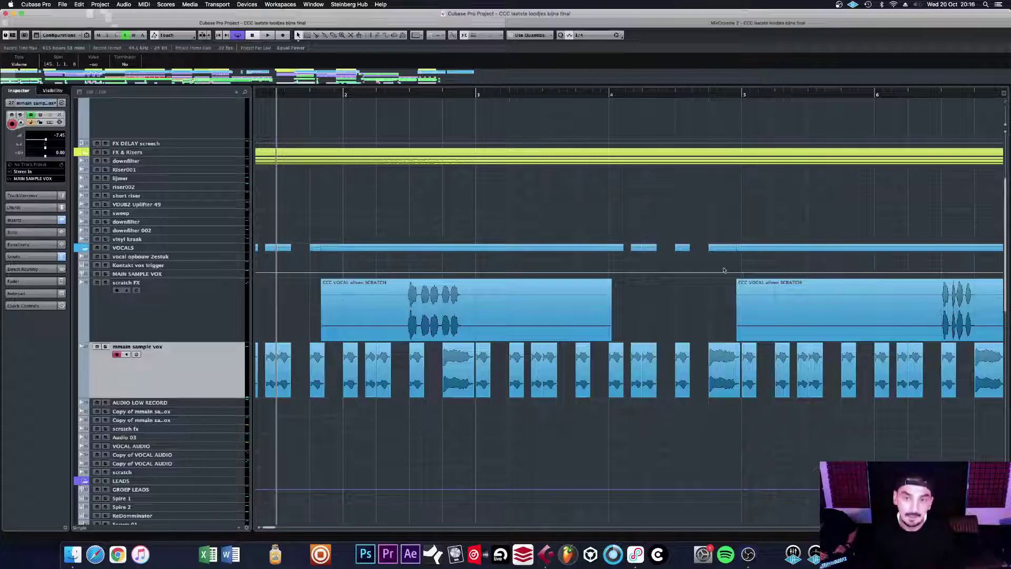
{"action": "key", "text": "h"}
{"action": "key", "text": "h"}
{"action": "key", "text": "h"}
{"action": "key", "text": "h"}
{"action": "key", "text": "h"}
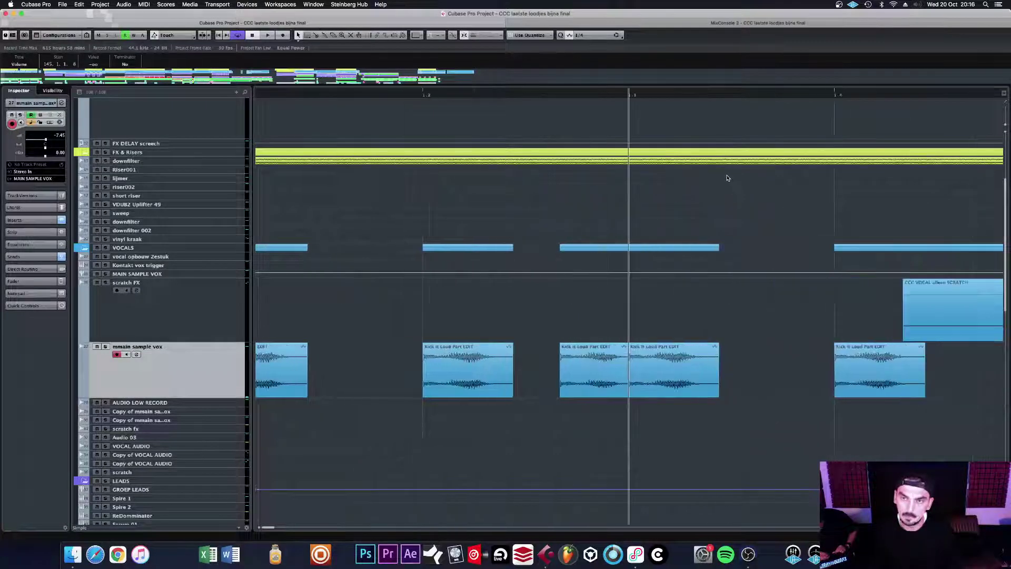
{"action": "key", "text": "g"}
{"action": "key", "text": "g"}
{"action": "key", "text": "g"}
{"action": "key", "text": "g"}
{"action": "key", "text": "g"}
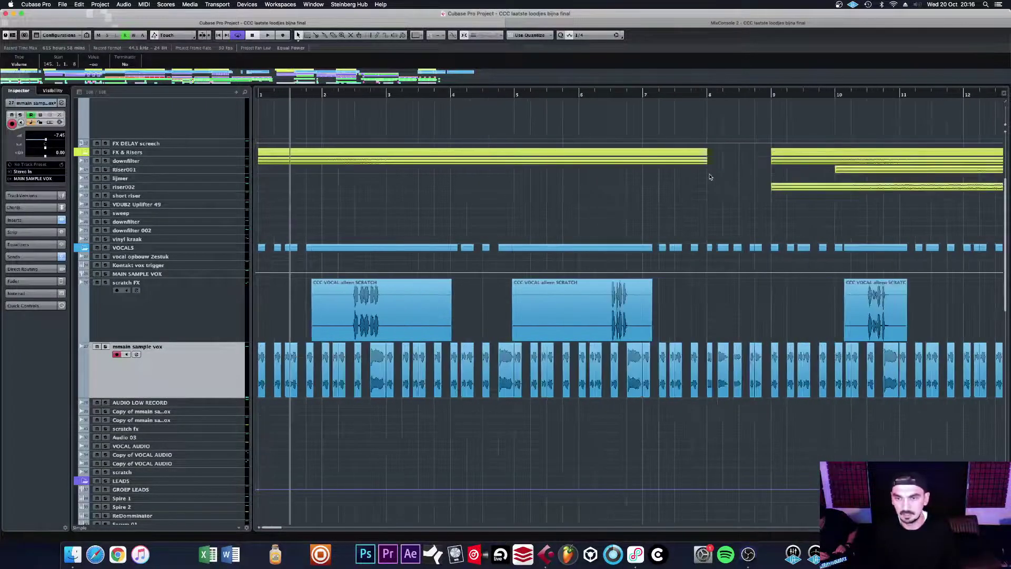
{"action": "key", "text": "g"}
{"action": "key", "text": "g"}
Step: Play the arrangement from about bar 16 to bar 43, following the vocal and lead tracks
{"action": "left_click", "coordinate": [642, 95]}
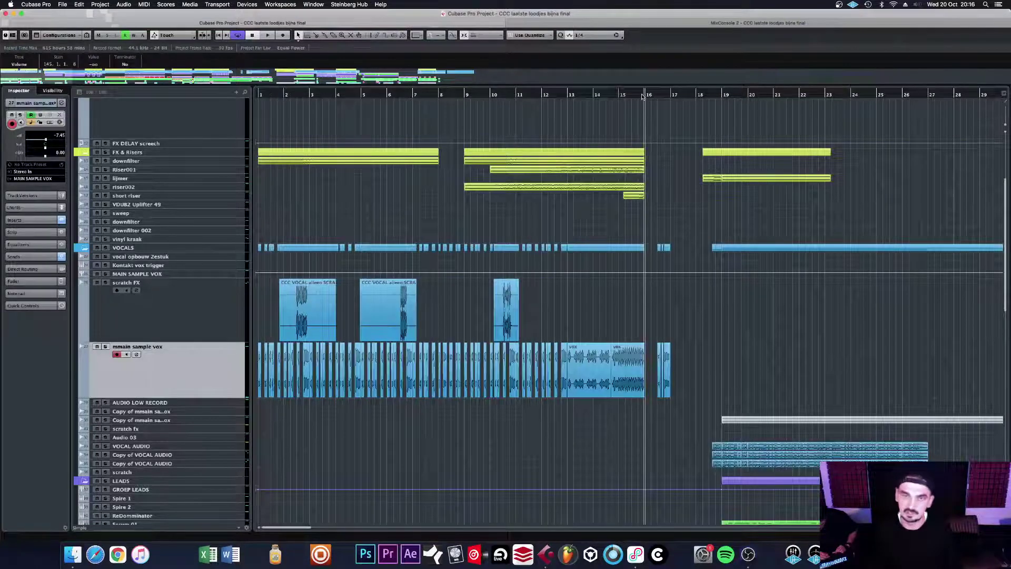
{"action": "key", "text": "g"}
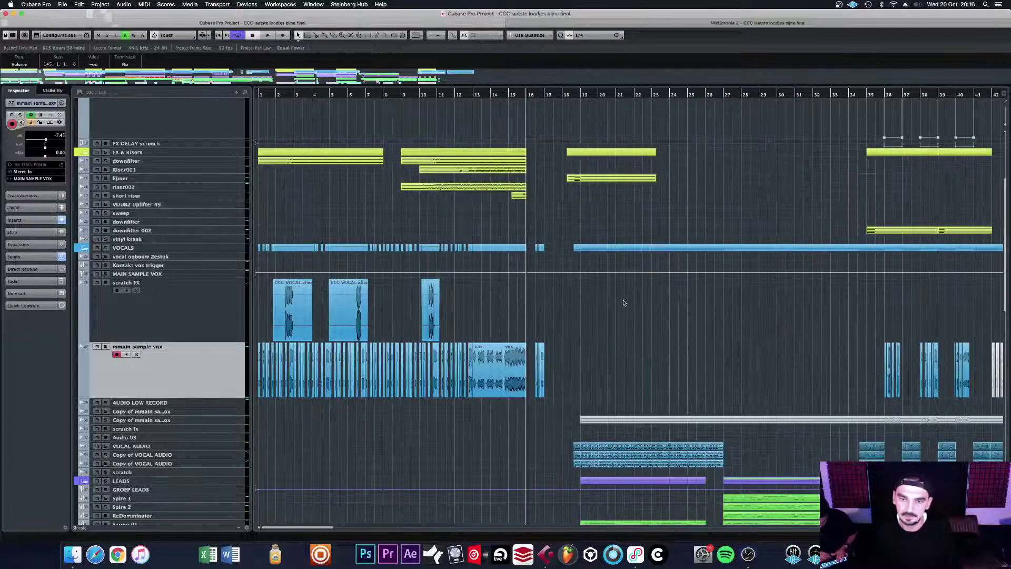
{"action": "scroll", "coordinate": [624, 303], "scroll_direction": "down", "scroll_amount": 4}
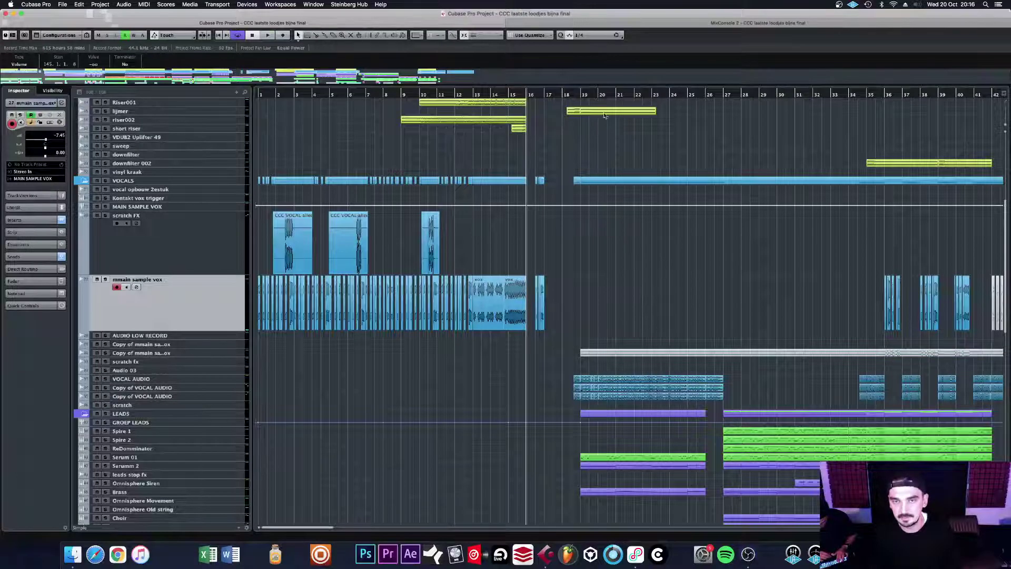
{"action": "key", "text": "space"}
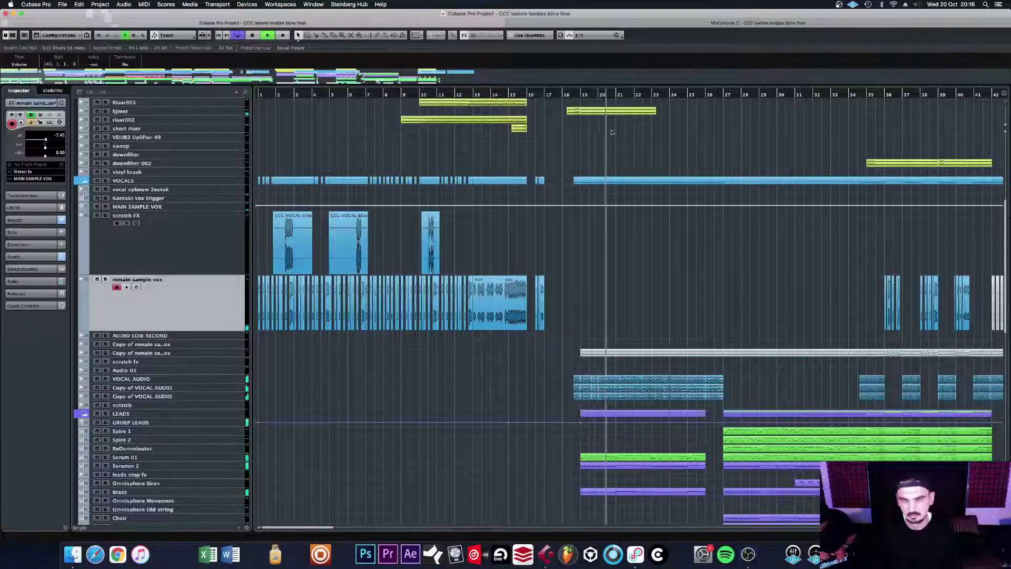
{"action": "key", "text": "g"}
{"action": "scroll", "coordinate": [678, 213], "scroll_direction": "down", "scroll_amount": 3}
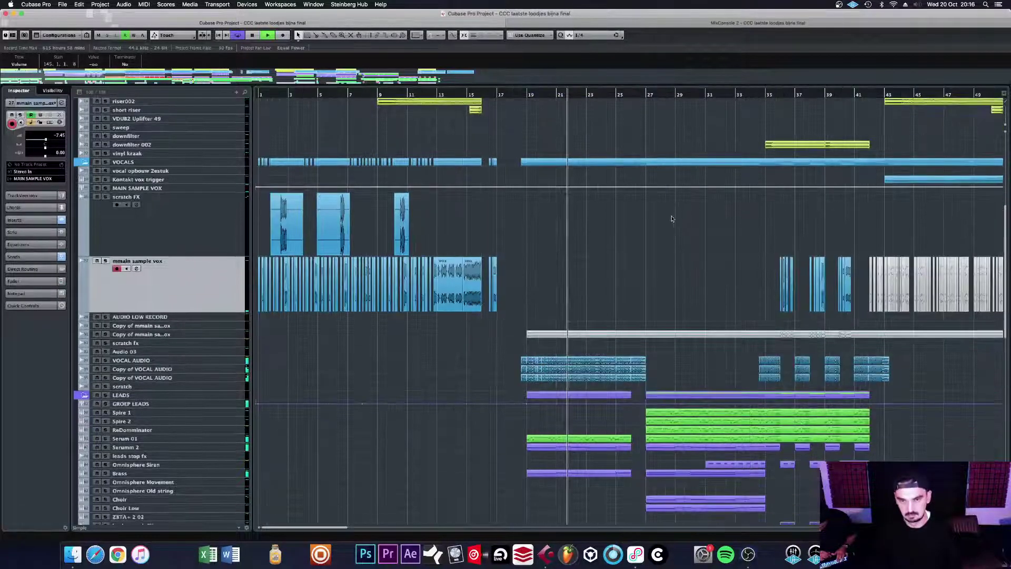
{"action": "scroll", "coordinate": [671, 219], "scroll_direction": "down", "scroll_amount": 2}
{"action": "key", "text": "h"}
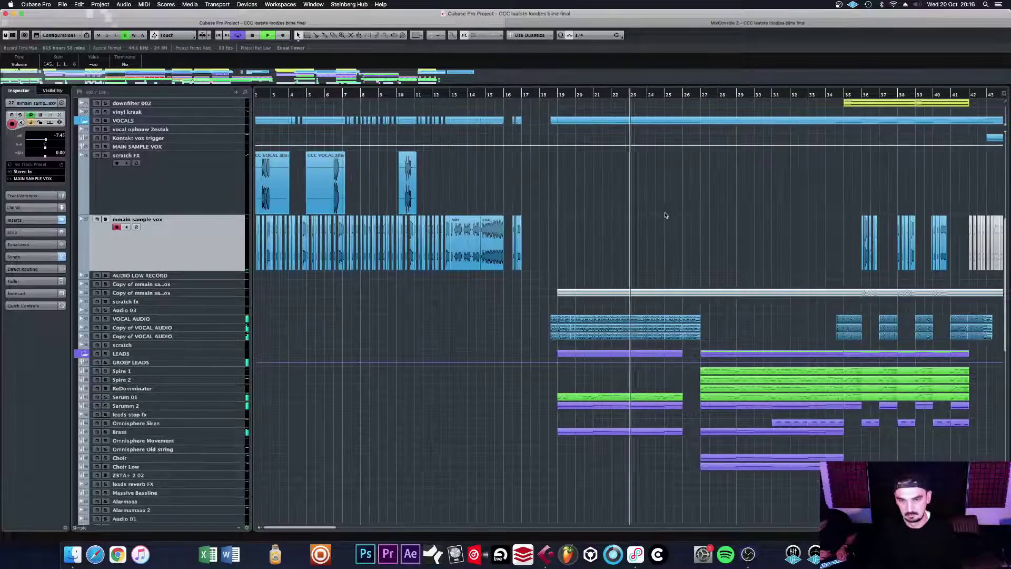
{"action": "key", "text": "g"}
{"action": "key", "text": "g"}
{"action": "key", "text": "g"}
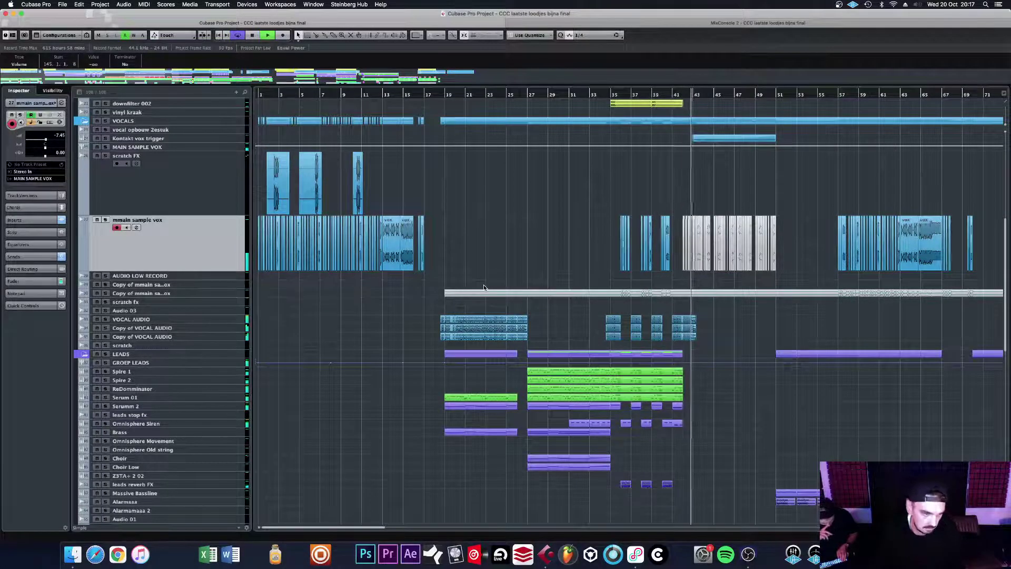
{"action": "key", "text": "space"}
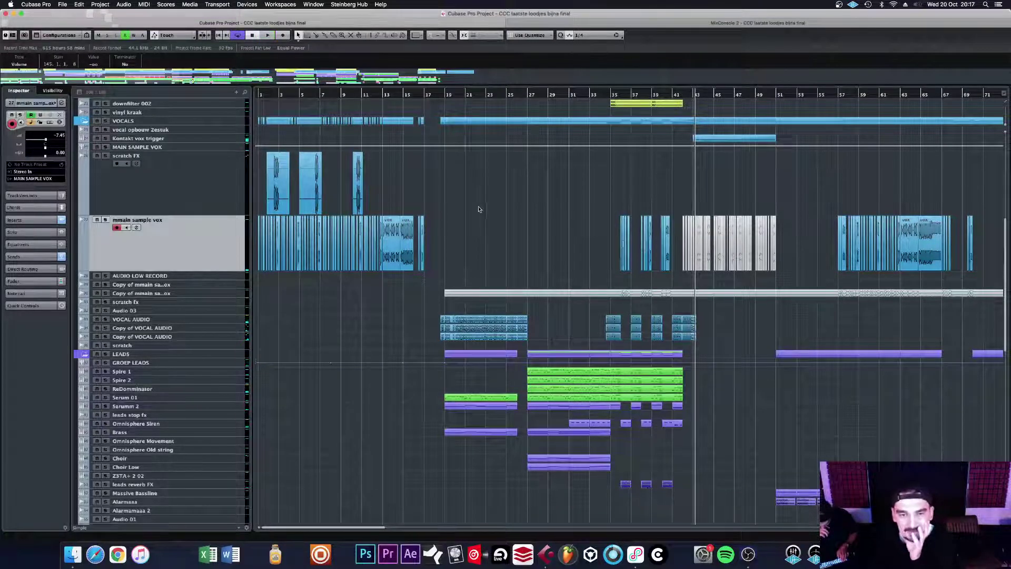
Step: Select and solo the VOCAL AUDIO track, and place the playhead just before its first clip between bars 18 and 19
{"action": "scroll", "coordinate": [479, 209], "scroll_direction": "down", "scroll_amount": 2}
{"action": "left_click", "coordinate": [445, 95]}
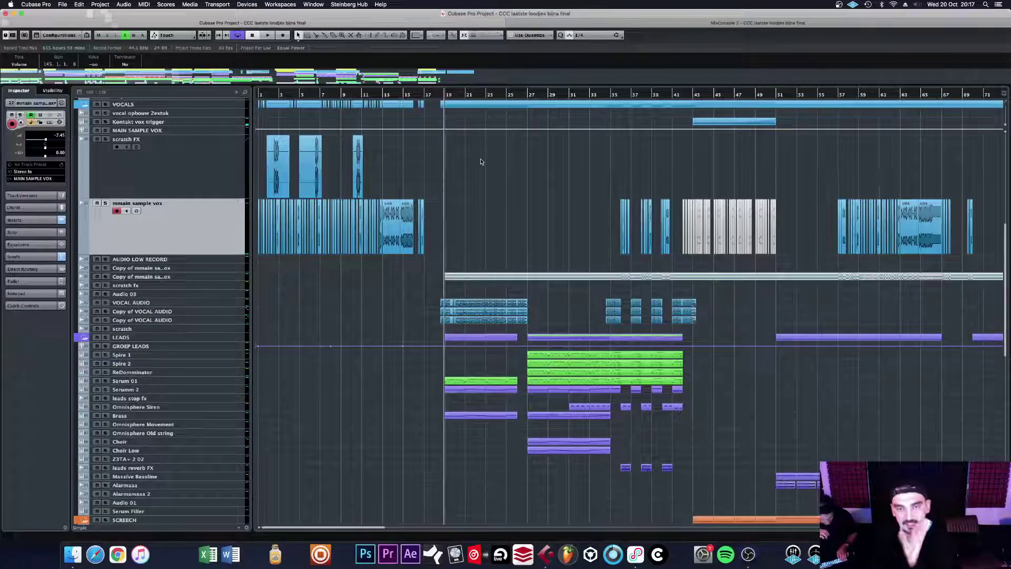
{"action": "scroll", "coordinate": [480, 161], "scroll_direction": "up", "scroll_amount": 5}
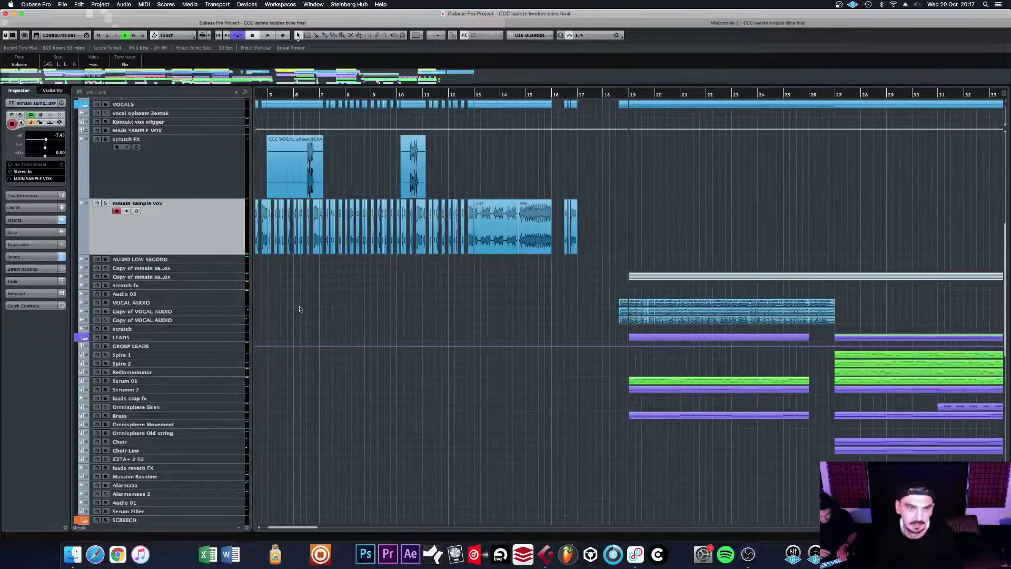
{"action": "left_click", "coordinate": [241, 305]}
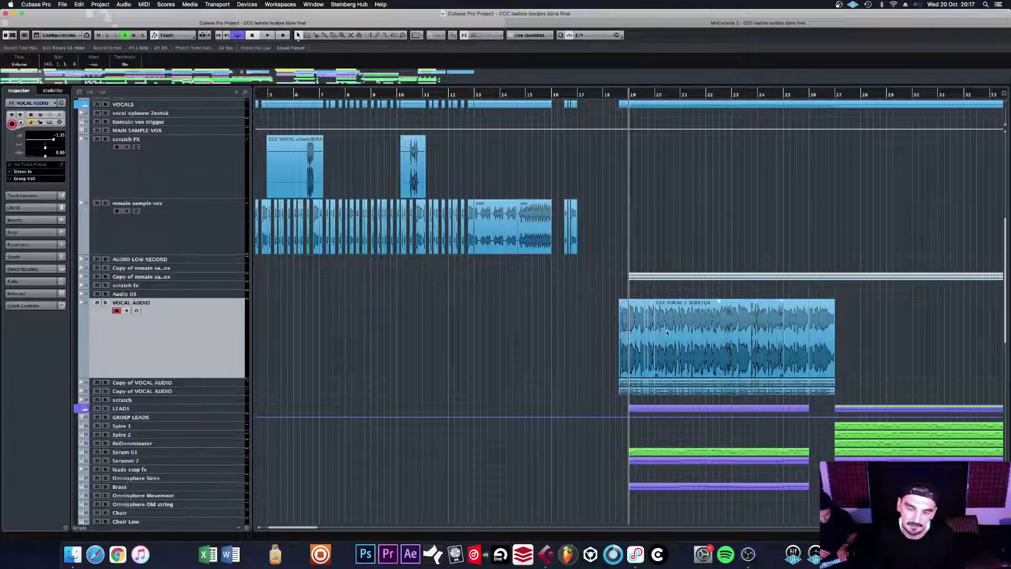
{"action": "left_click", "coordinate": [106, 303]}
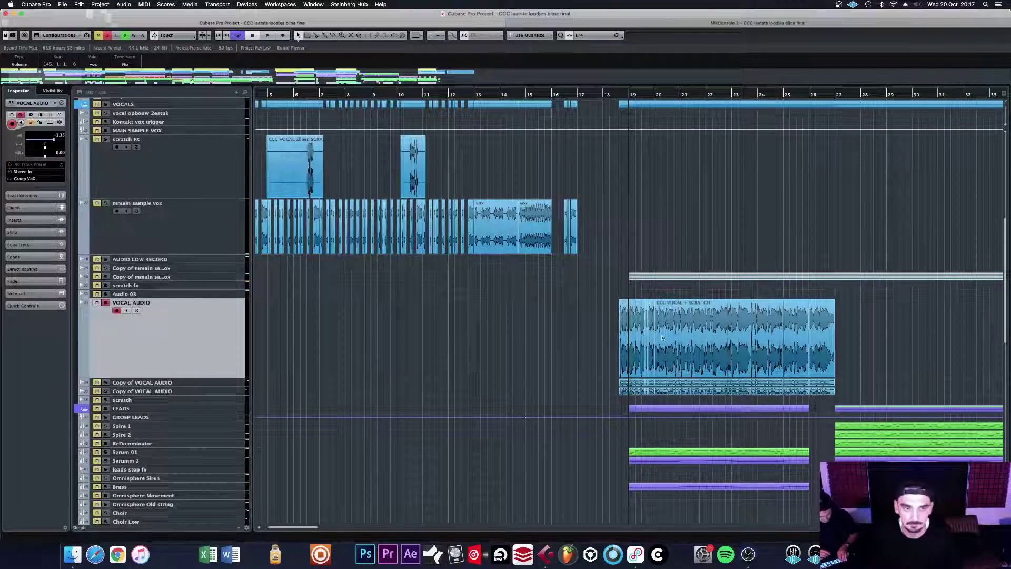
{"action": "left_click", "coordinate": [617, 96]}
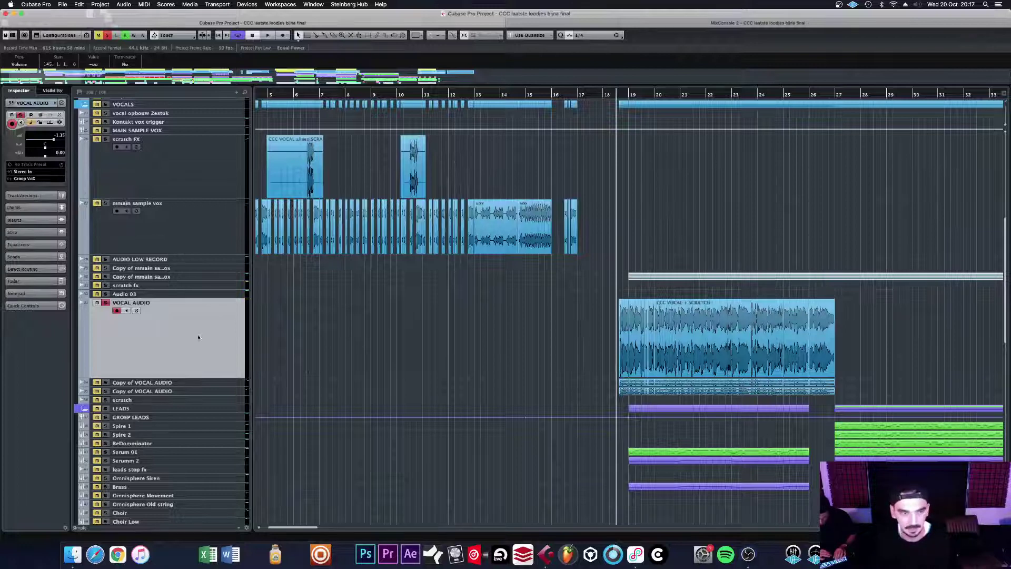
Step: View the channel settings of the VOCAL AUDIO track and close them again
{"action": "left_click", "coordinate": [59, 114]}
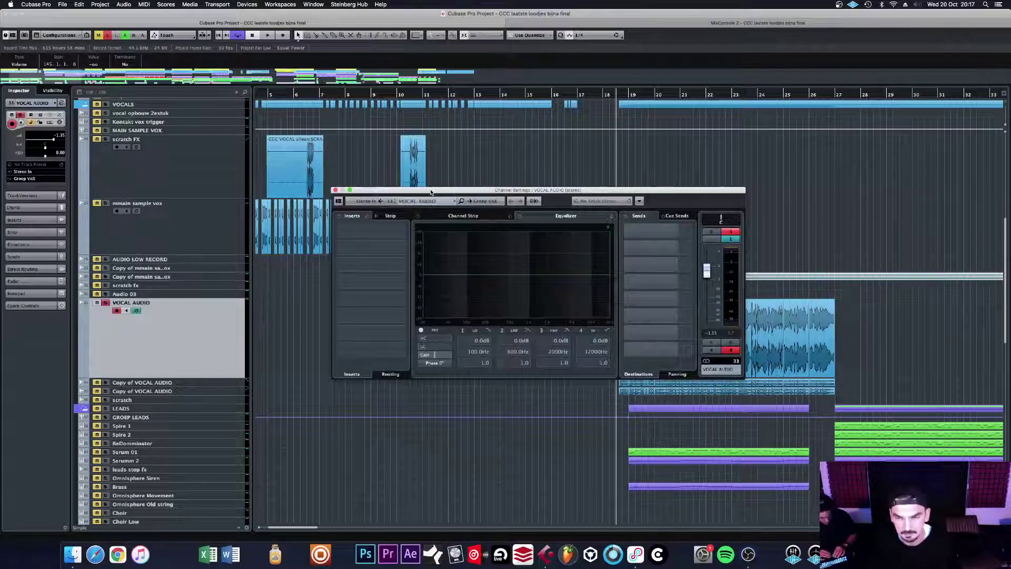
{"action": "left_click", "coordinate": [335, 190]}
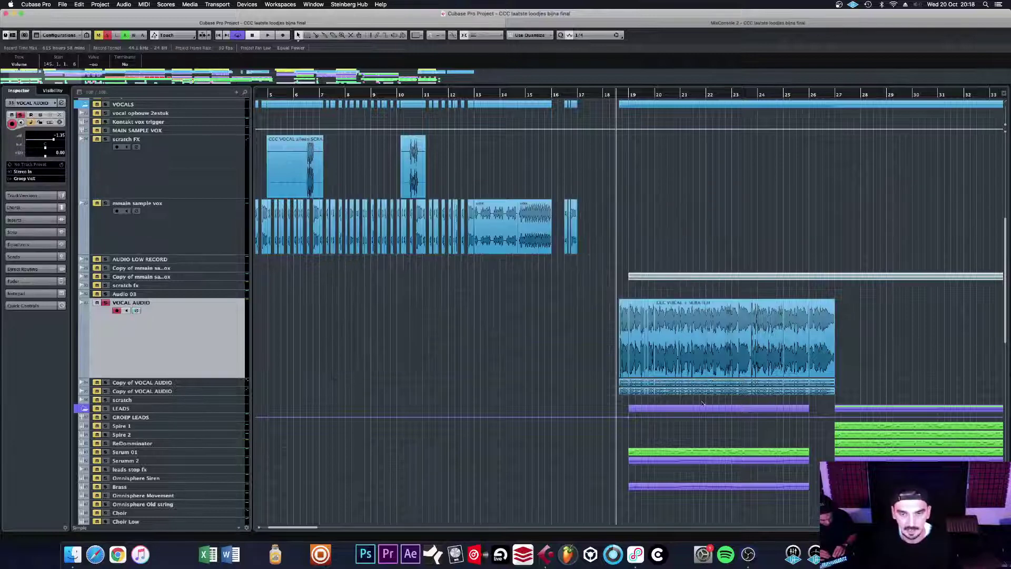
Step: Enlarge the first Copy of VOCAL AUDIO track and compare its panning with that of the second copy
{"action": "left_click", "coordinate": [232, 384]}
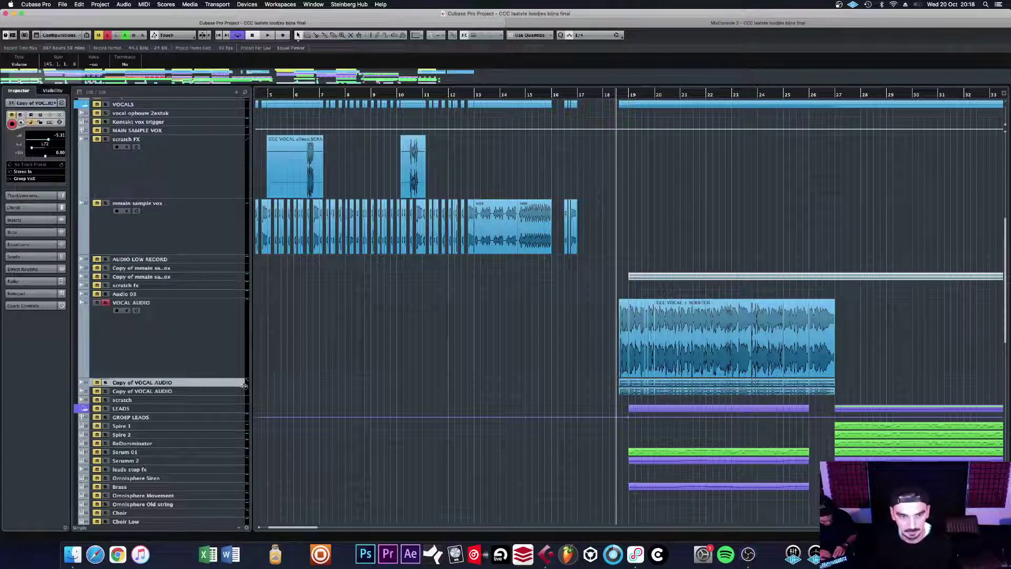
{"action": "left_click_drag", "start_coordinate": [235, 387], "coordinate": [235, 426]}
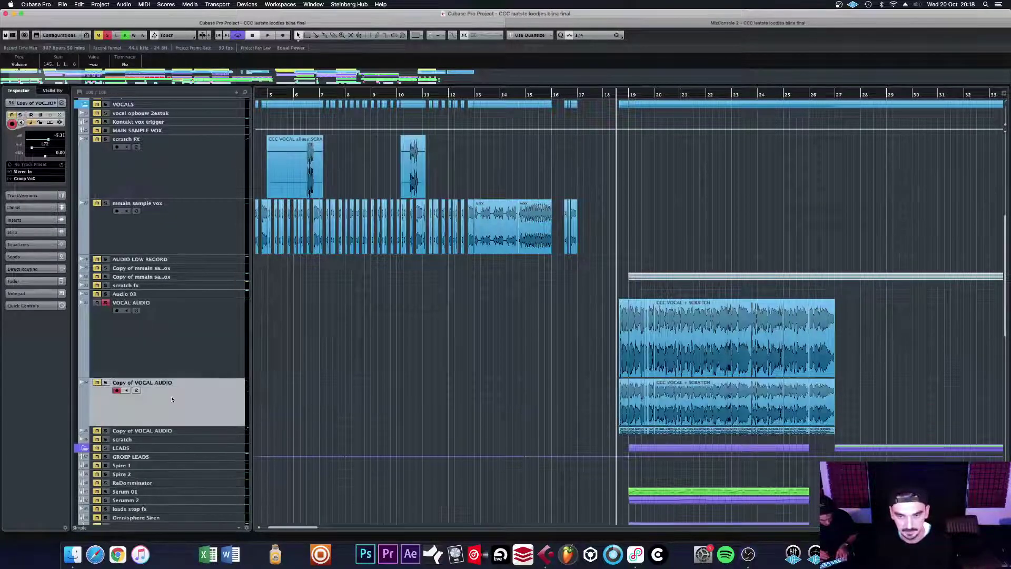
{"action": "left_click", "coordinate": [230, 433]}
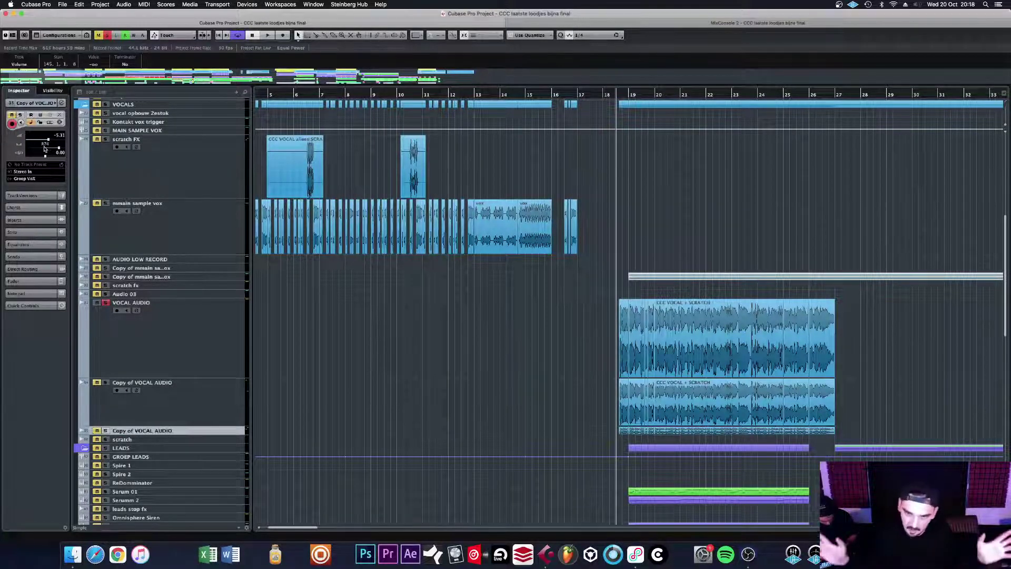
Step: Compare the channel settings of the two Copy of VOCAL AUDIO tracks and close the settings window
{"action": "left_click", "coordinate": [223, 403]}
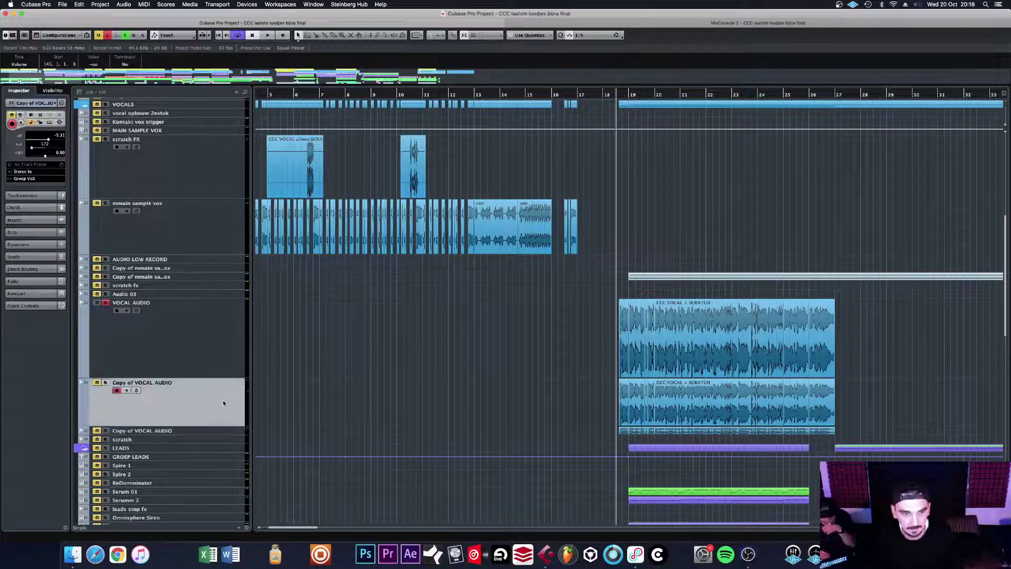
{"action": "left_click", "coordinate": [61, 103]}
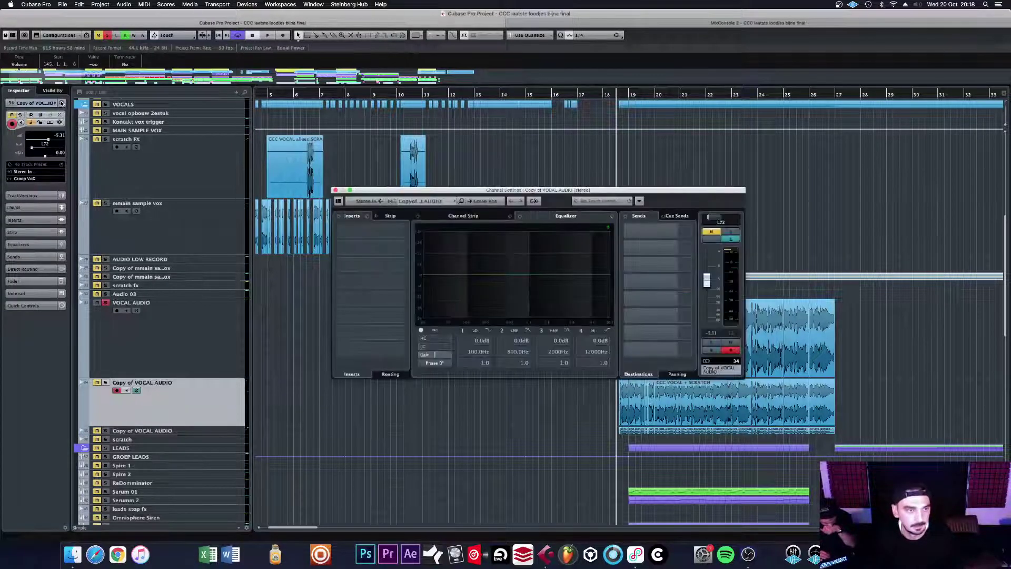
{"action": "left_click", "coordinate": [237, 431]}
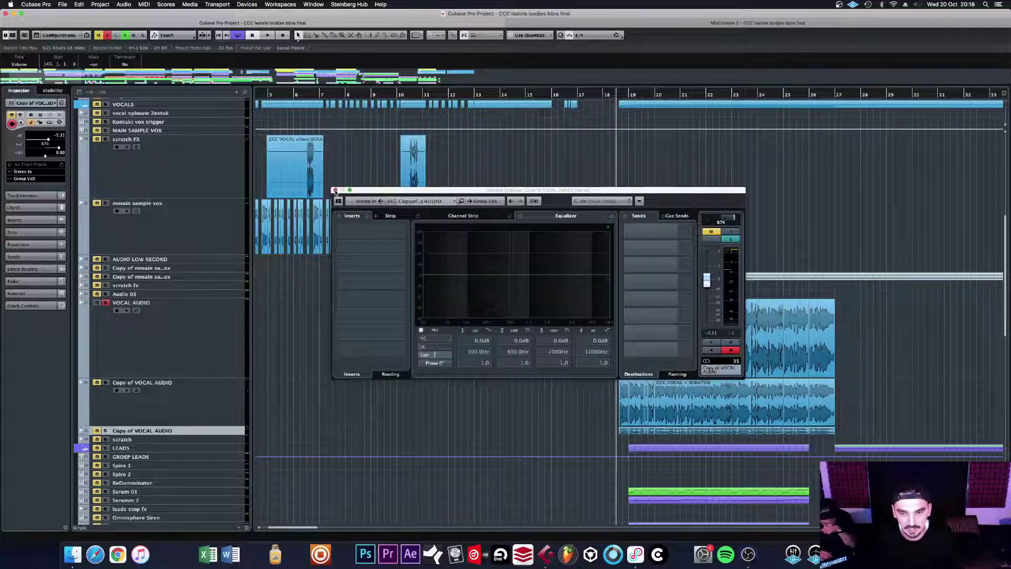
{"action": "left_click", "coordinate": [335, 191]}
Step: Select the first Copy of VOCAL AUDIO track, solo both copies, and take VOCAL AUDIO out of solo
{"action": "left_click", "coordinate": [230, 404]}
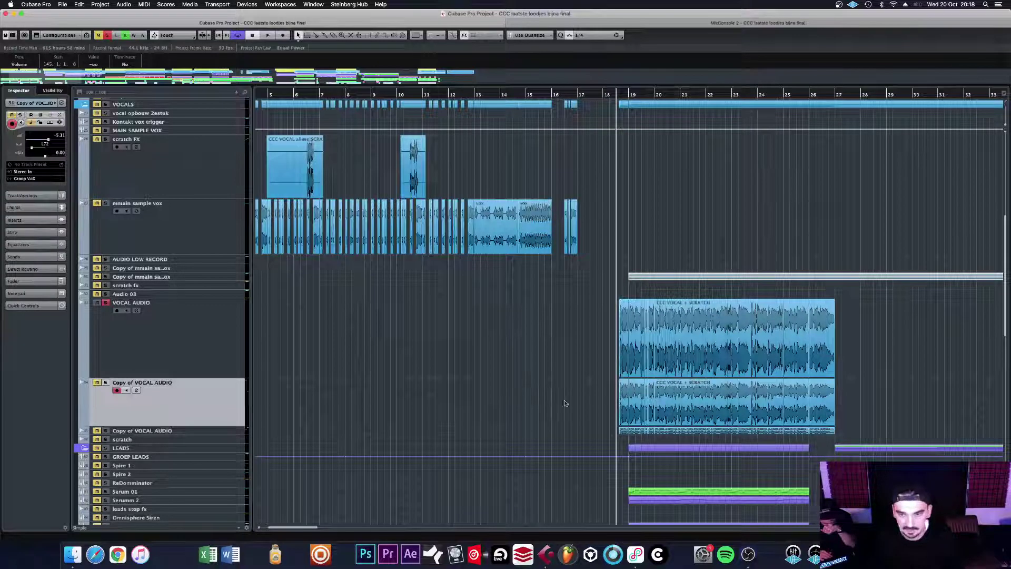
{"action": "left_click", "coordinate": [790, 400]}
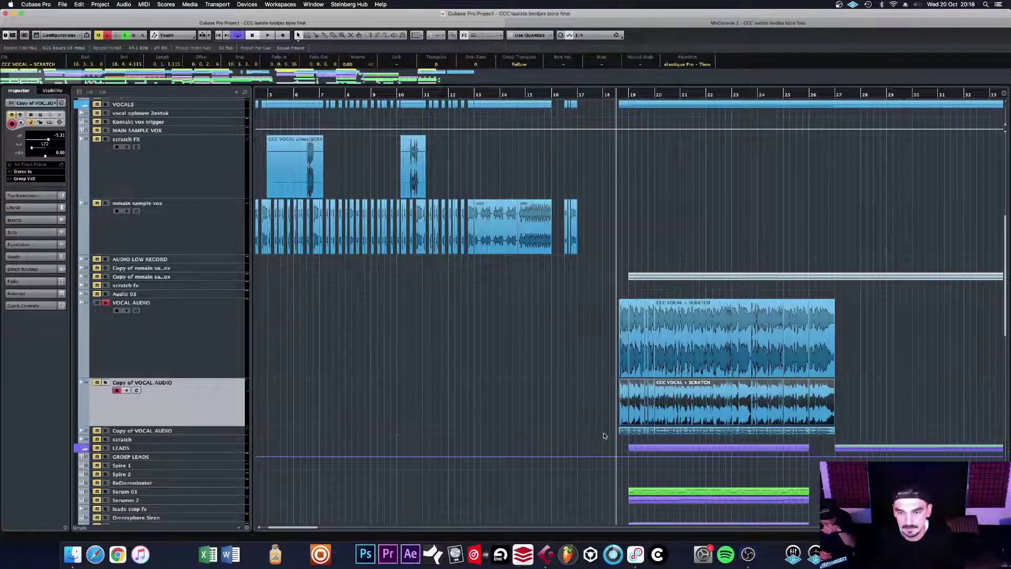
{"action": "left_click", "coordinate": [647, 433]}
{"action": "left_click", "coordinate": [648, 431]}
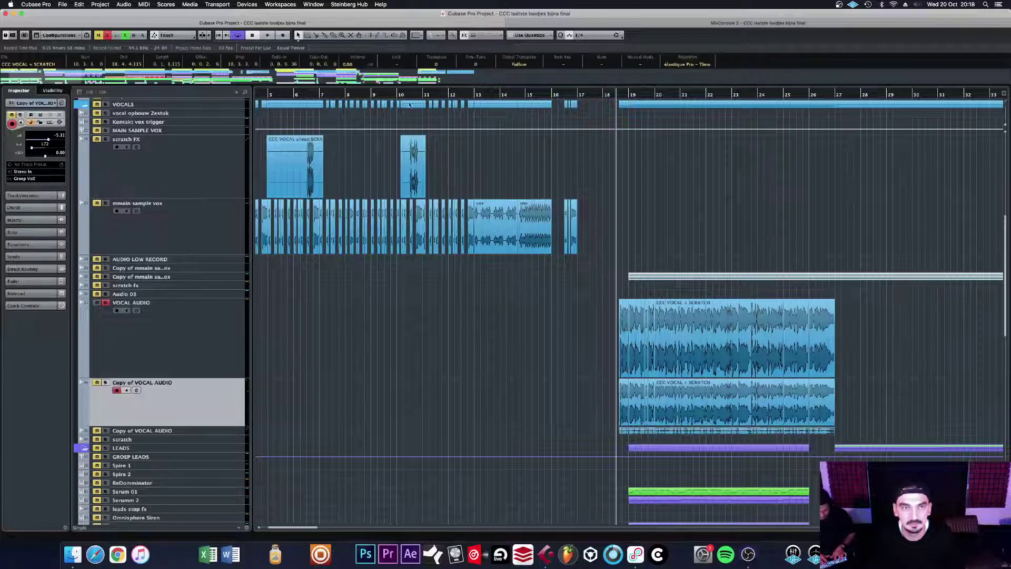
{"action": "left_click", "coordinate": [106, 382]}
{"action": "left_click", "coordinate": [106, 303]}
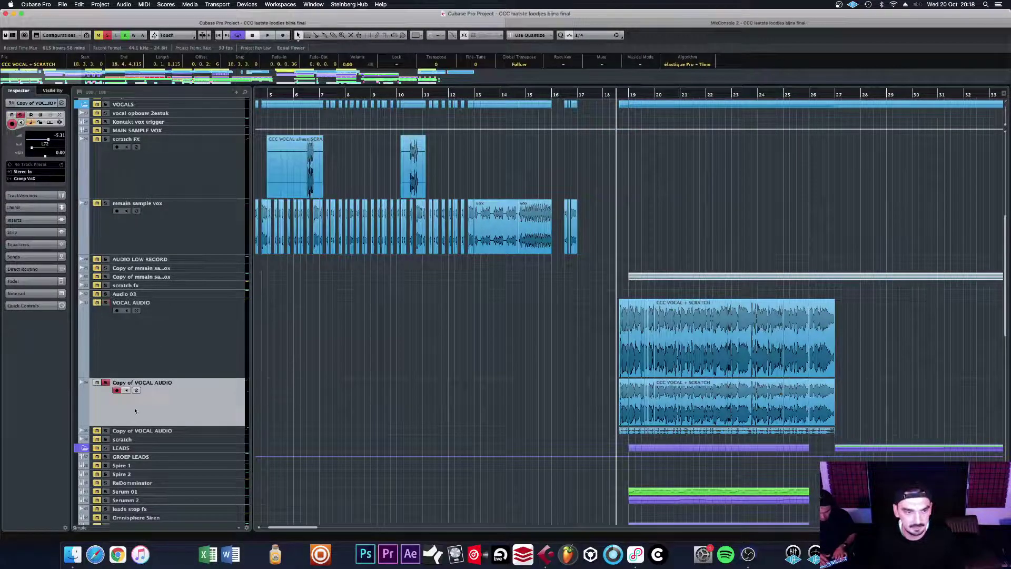
{"action": "left_click", "coordinate": [106, 431]}
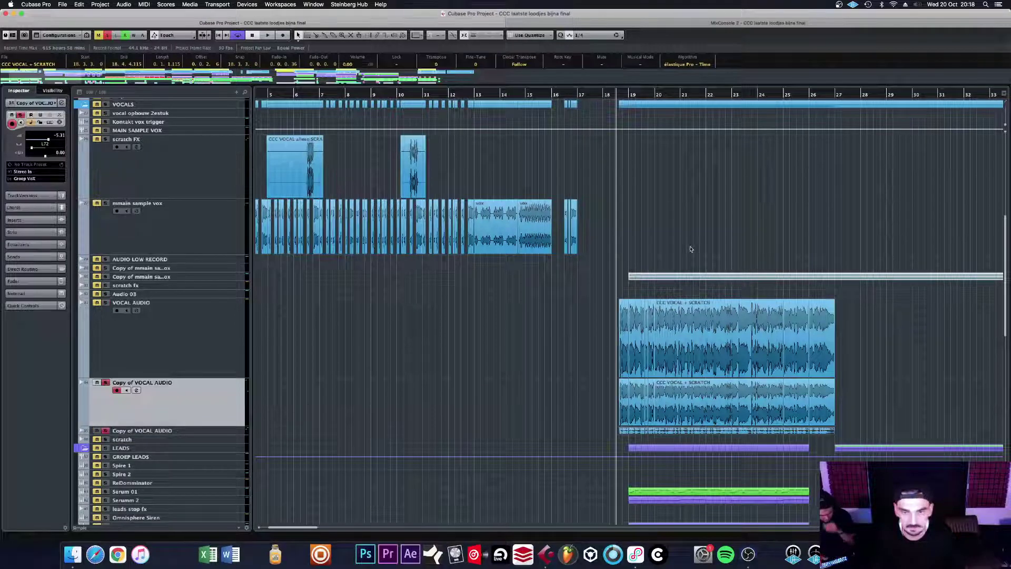
Step: Play the soloed copies, add VOCAL AUDIO to the solo, and replay all three layers from about bar 19
{"action": "key", "text": "space"}
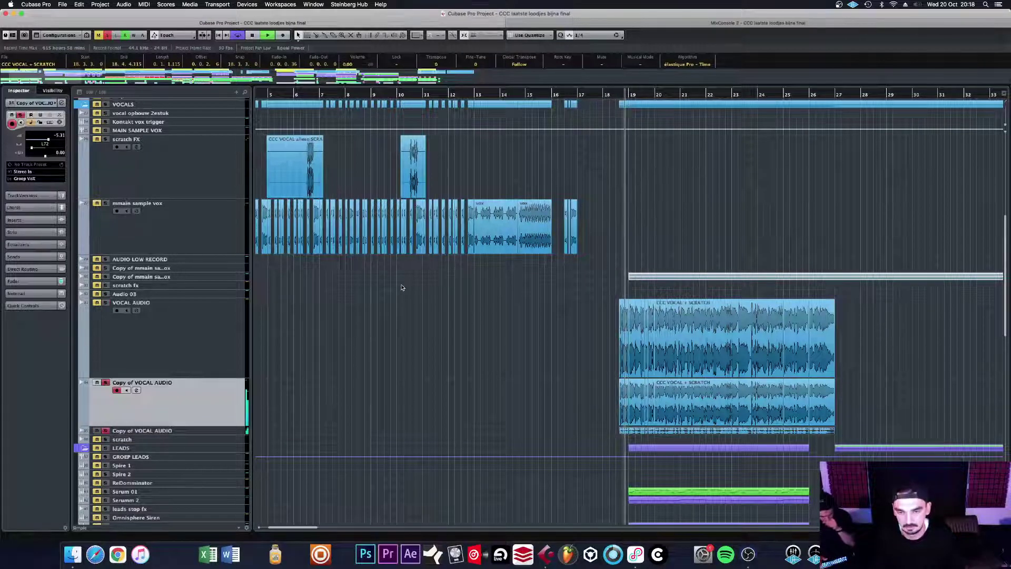
{"action": "left_click", "coordinate": [105, 303]}
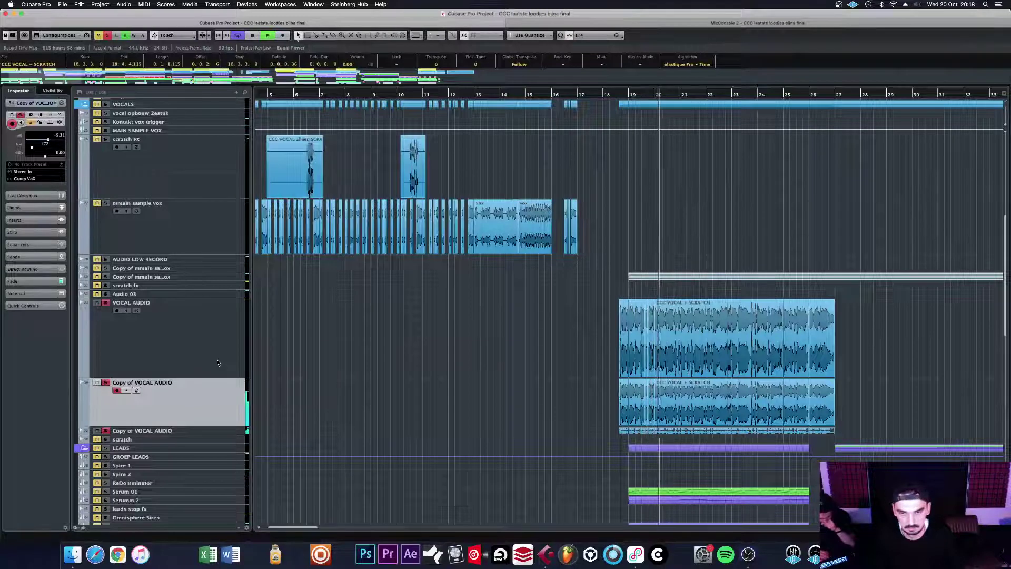
{"action": "key", "text": "space"}
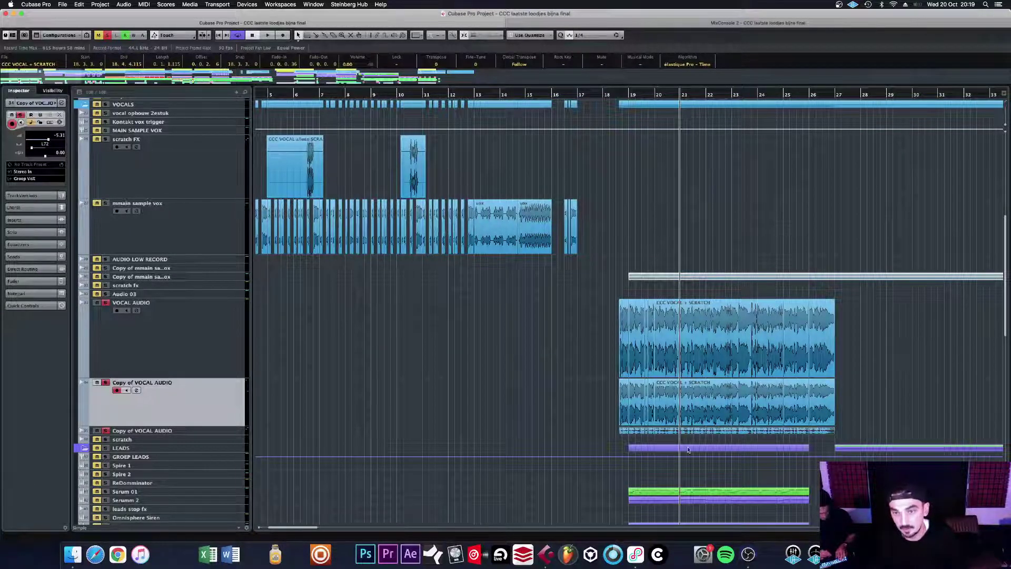
{"action": "double_click", "coordinate": [646, 100]}
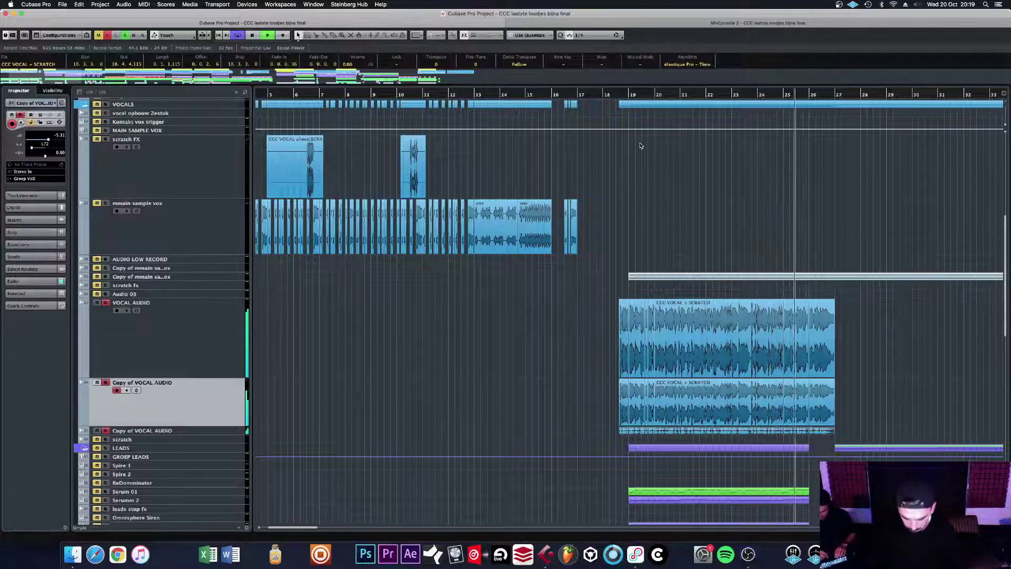
Step: Select and solo the Serum 01 track and play it together with the vocal layers from bar 19
{"action": "key", "text": "g"}
{"action": "scroll", "coordinate": [598, 305], "scroll_direction": "down", "scroll_amount": 3}
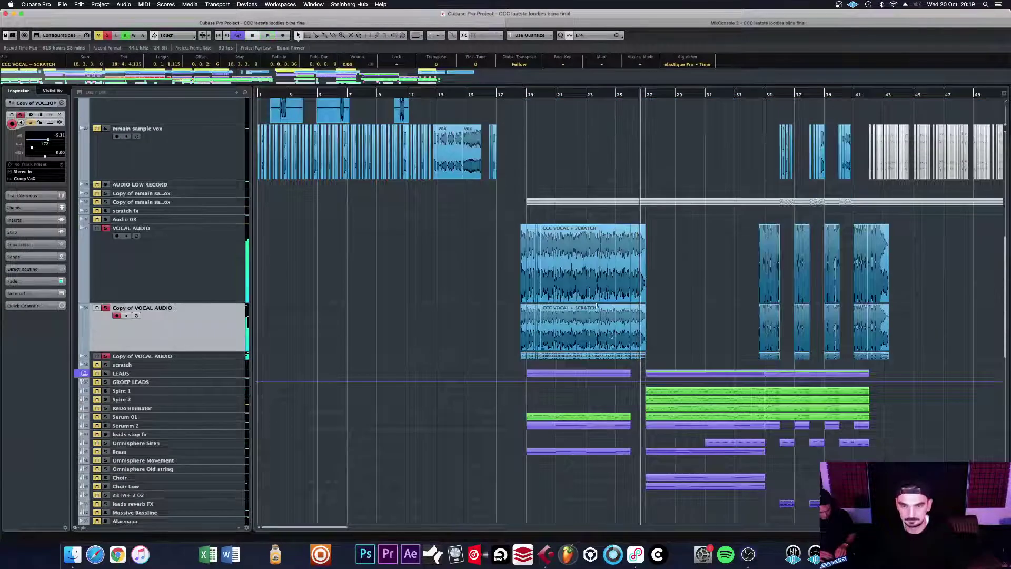
{"action": "scroll", "coordinate": [584, 264], "scroll_direction": "down", "scroll_amount": 2}
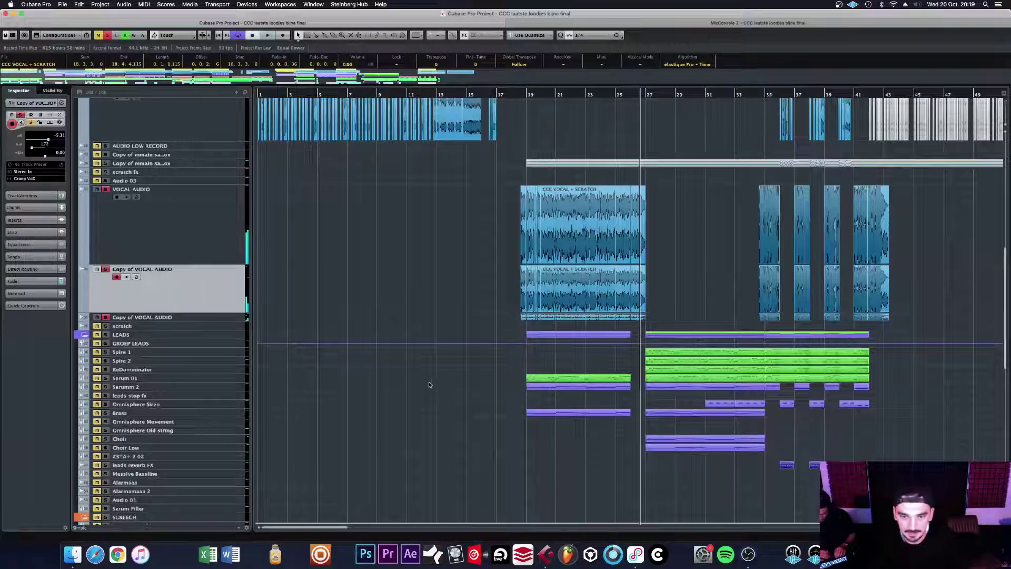
{"action": "left_click", "coordinate": [207, 380]}
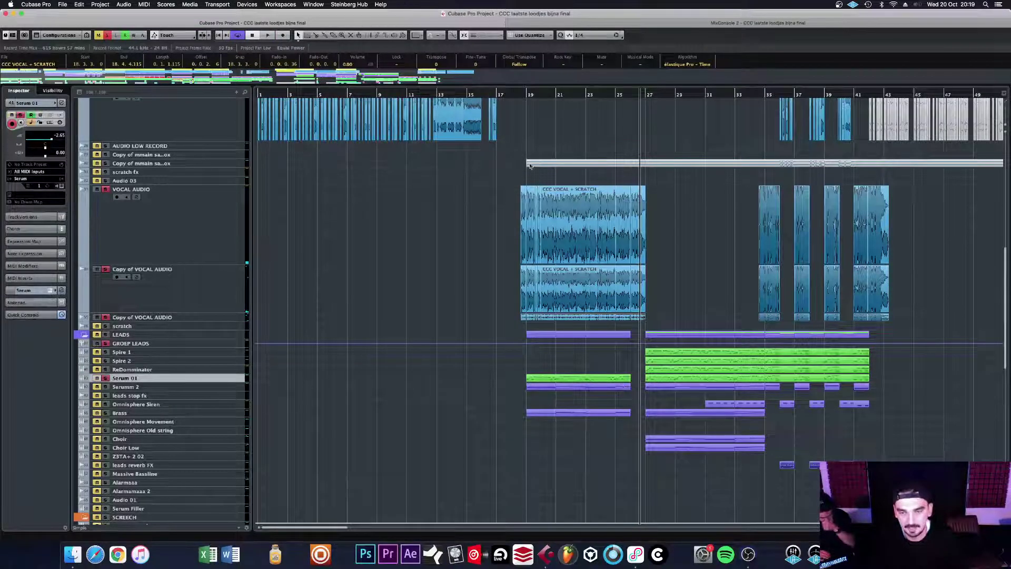
{"action": "left_click", "coordinate": [529, 96]}
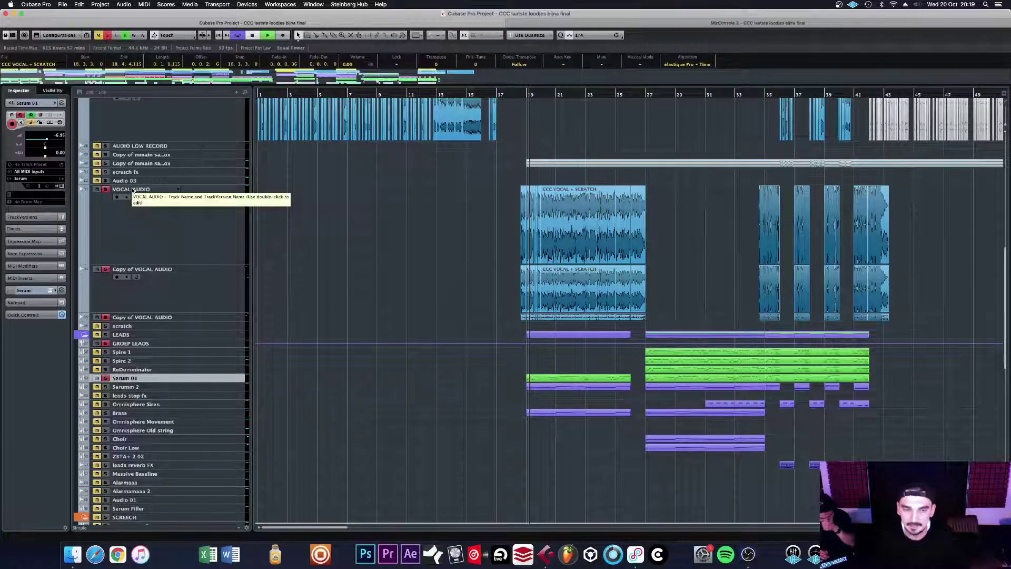
{"action": "key", "text": "space"}
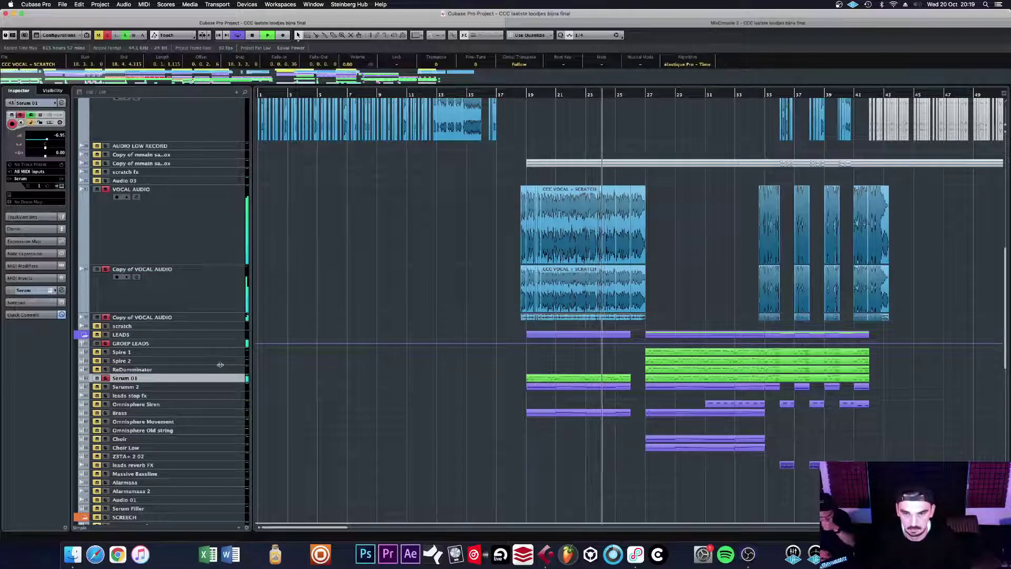
{"action": "key", "text": "space"}
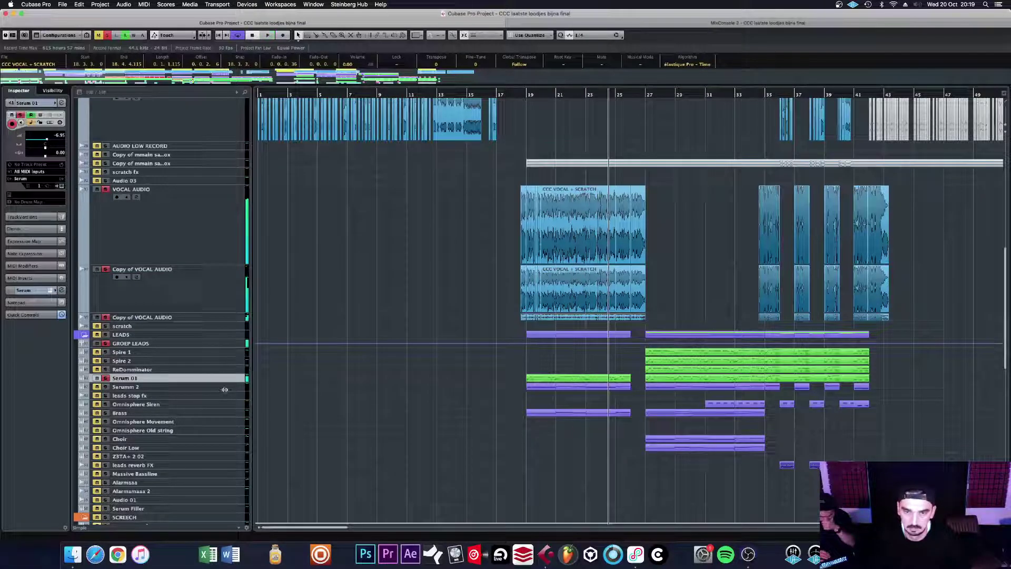
Step: Solo the Serumm 2 track, set the locators around its event starting at bar 19, and play it
{"action": "left_click", "coordinate": [181, 389]}
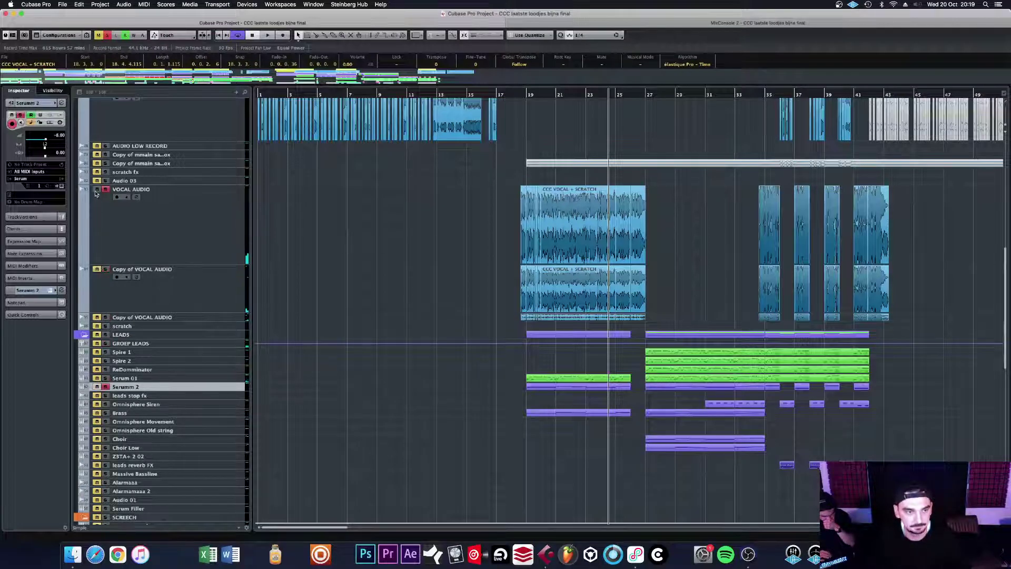
{"action": "left_click", "coordinate": [591, 386]}
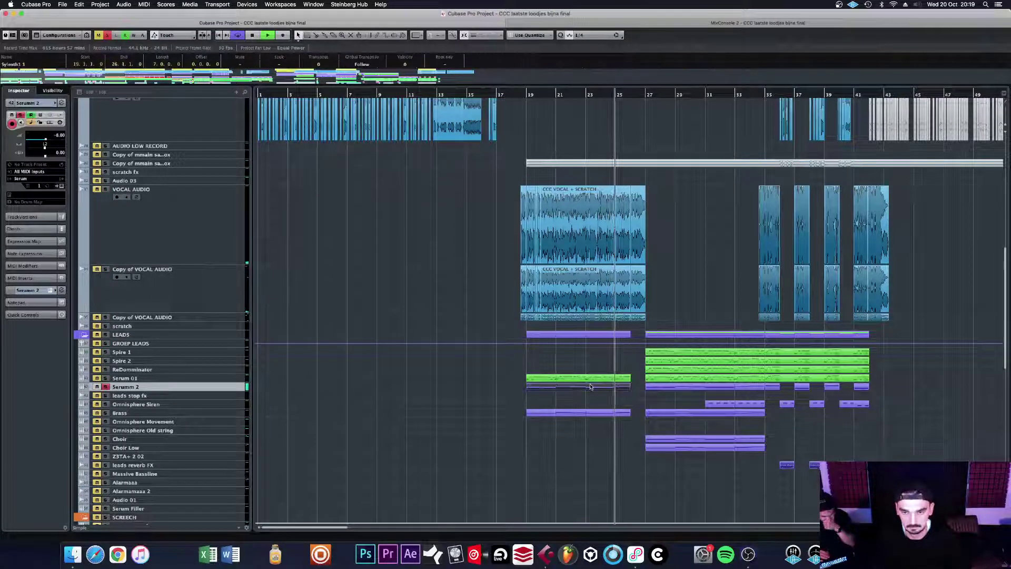
{"action": "key", "text": "p"}
{"action": "key", "text": "space"}
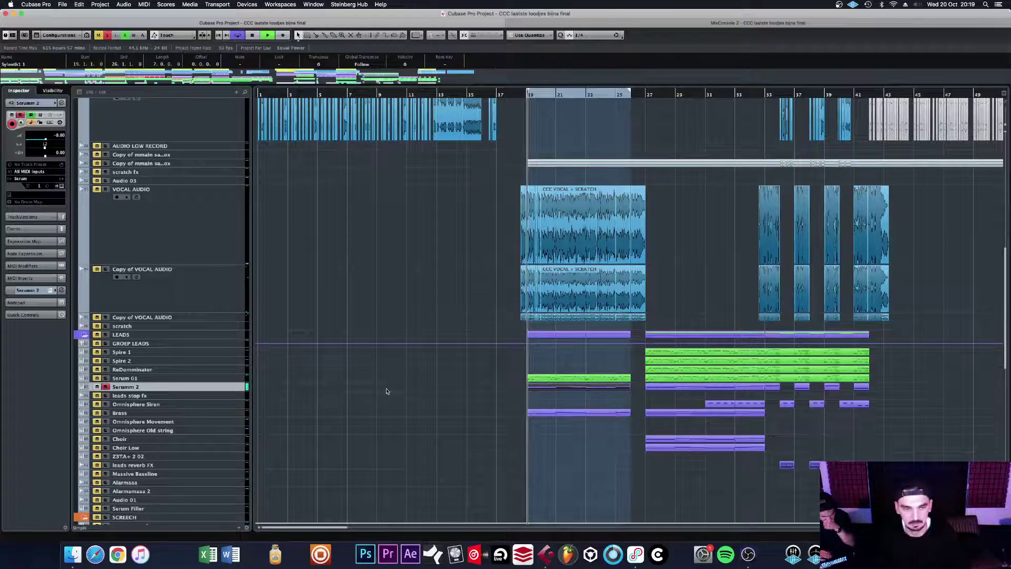
Step: Open the Serumm 2 channel settings during playback, stop, and reactivate the bypassed inserts
{"action": "left_click", "coordinate": [62, 103]}
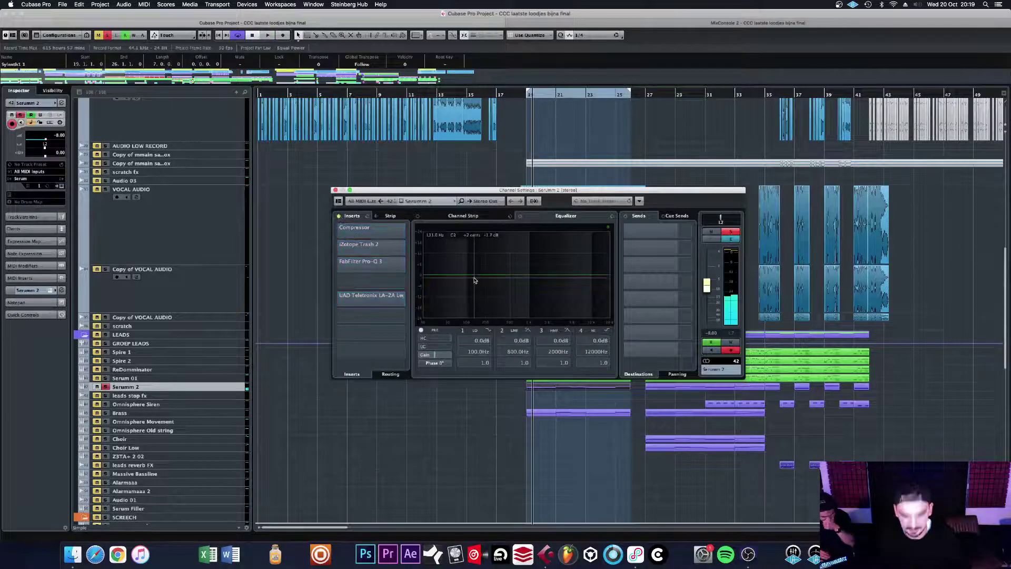
{"action": "key", "text": "space"}
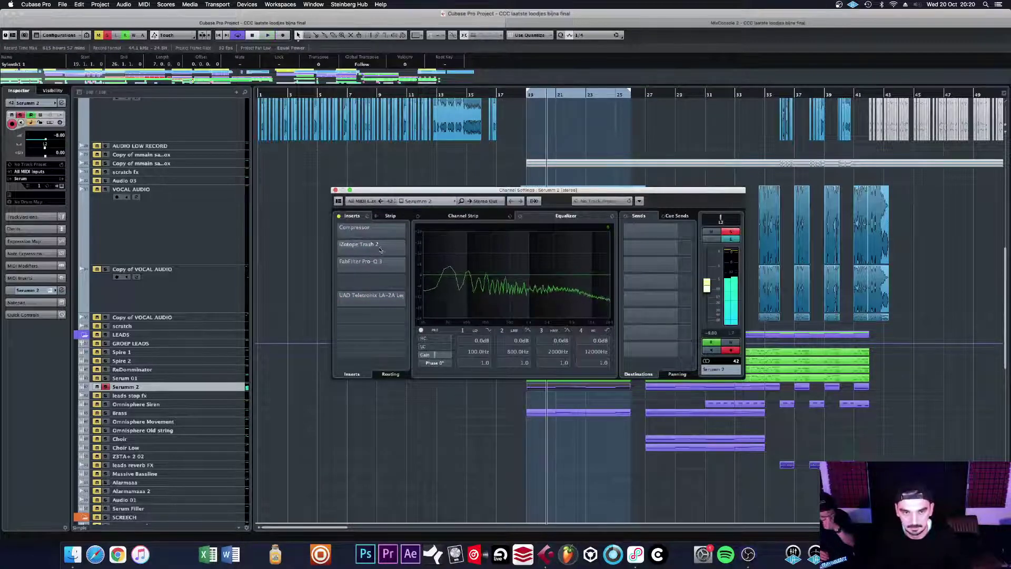
{"action": "left_click", "coordinate": [339, 215]}
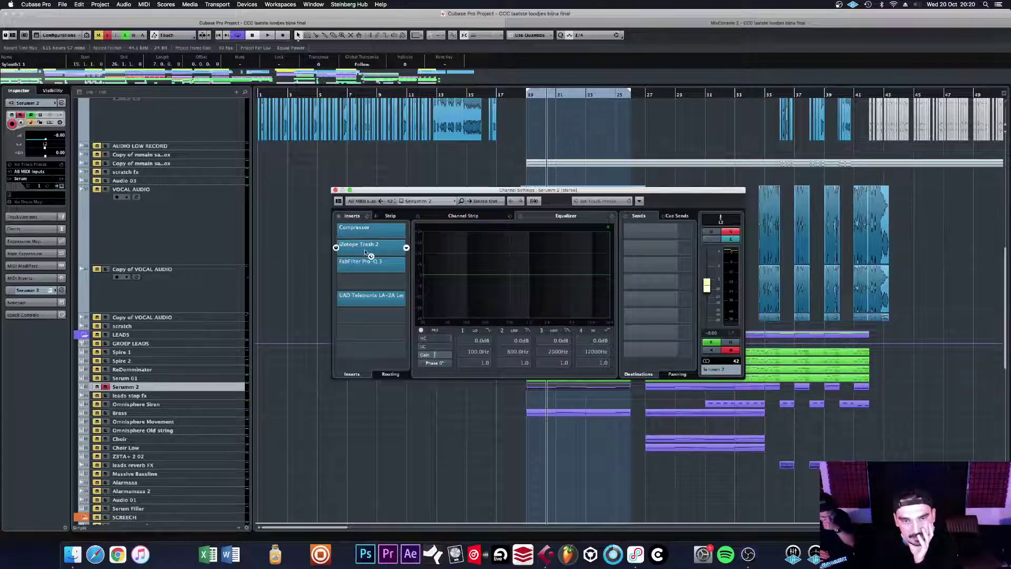
Step: Try flattening the low bell boost in the FabFilter Pro-Q 3 insert on Serumm 2, and undo it
{"action": "left_click", "coordinate": [377, 263]}
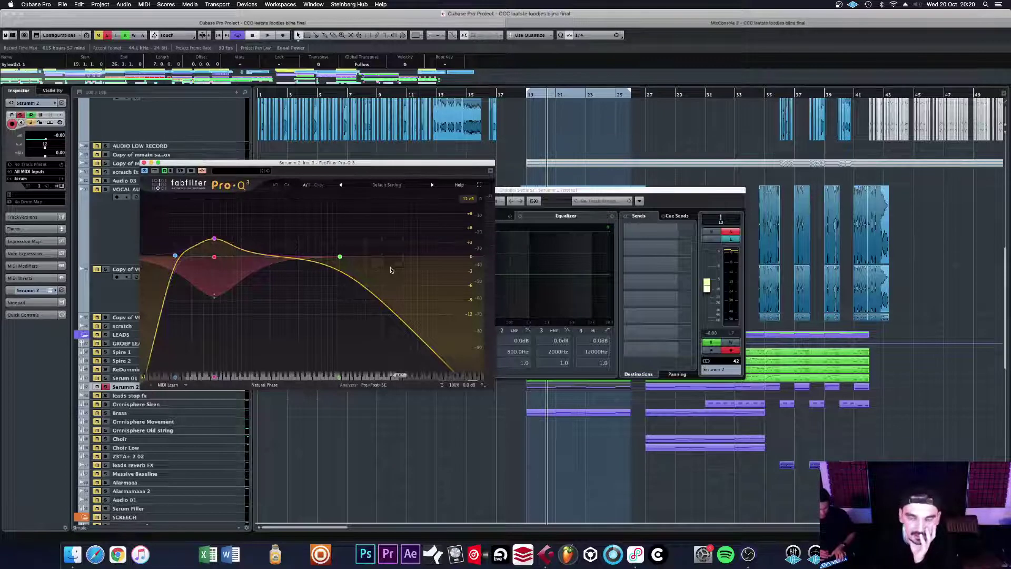
{"action": "double_click", "coordinate": [216, 239]}
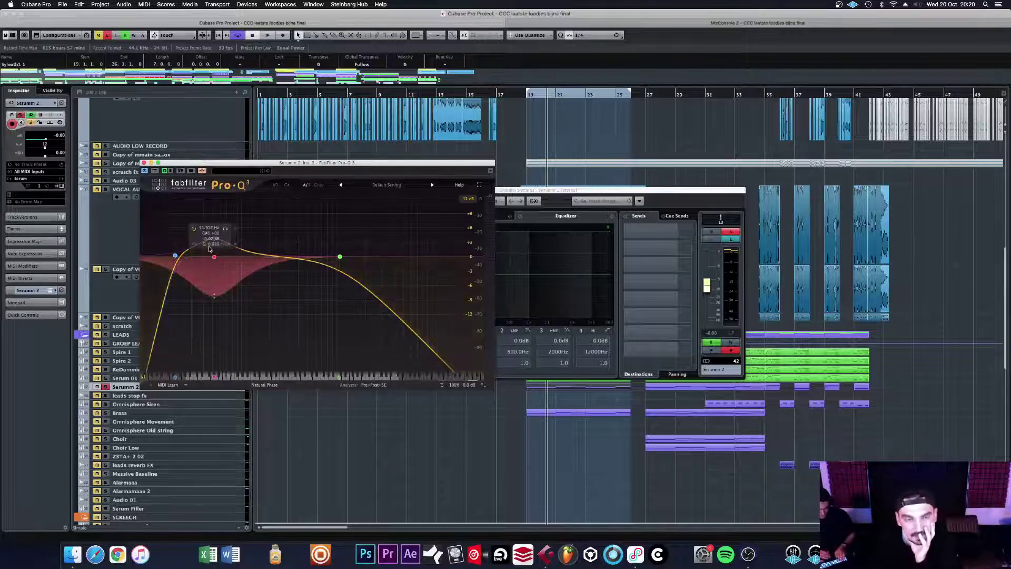
{"action": "key", "text": "super+z"}
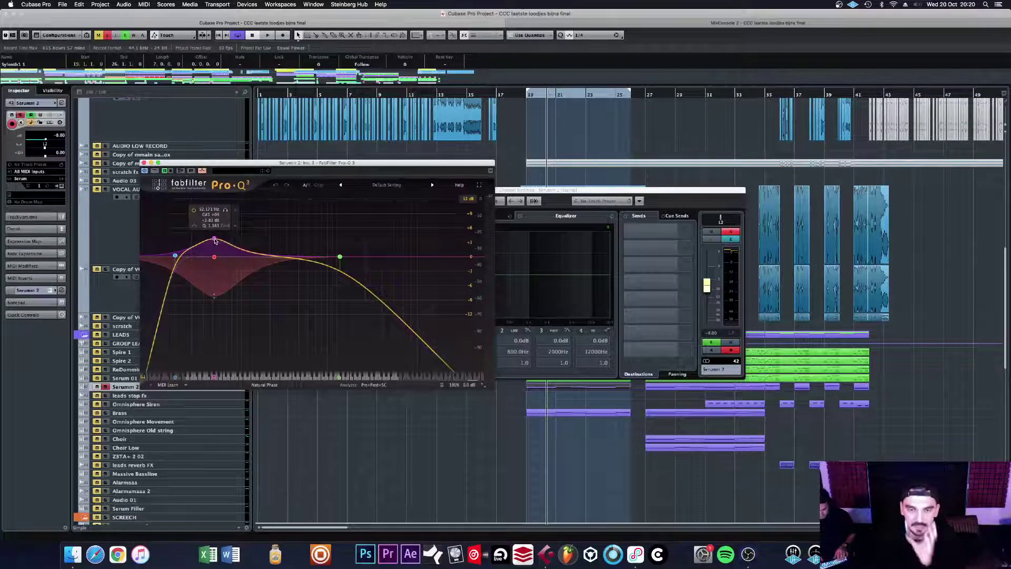
Step: Select and solo the Brass track, play it, and close the FabFilter Pro-Q 3 window to reveal its inserts
{"action": "left_click", "coordinate": [246, 413]}
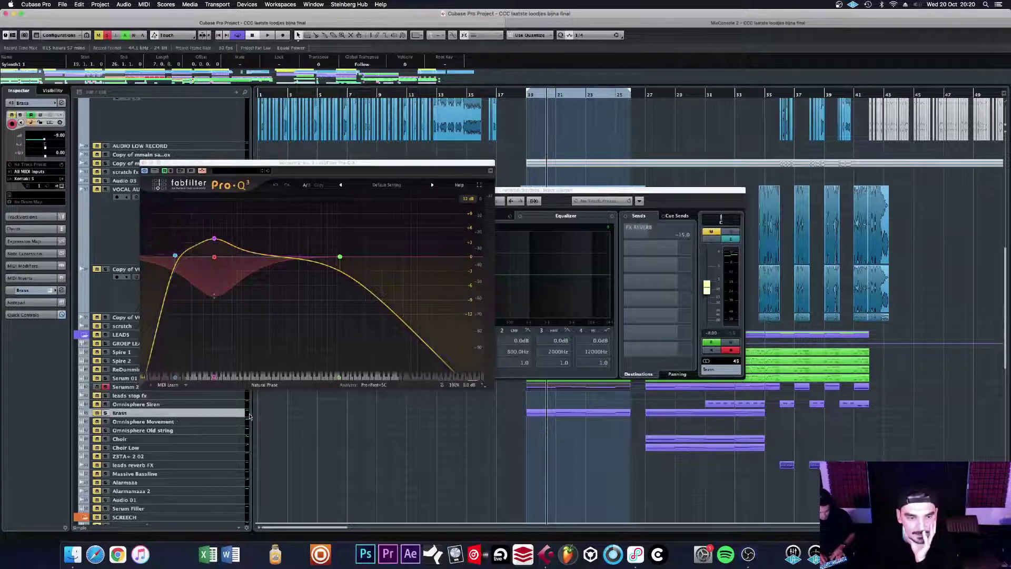
{"action": "left_click", "coordinate": [105, 413]}
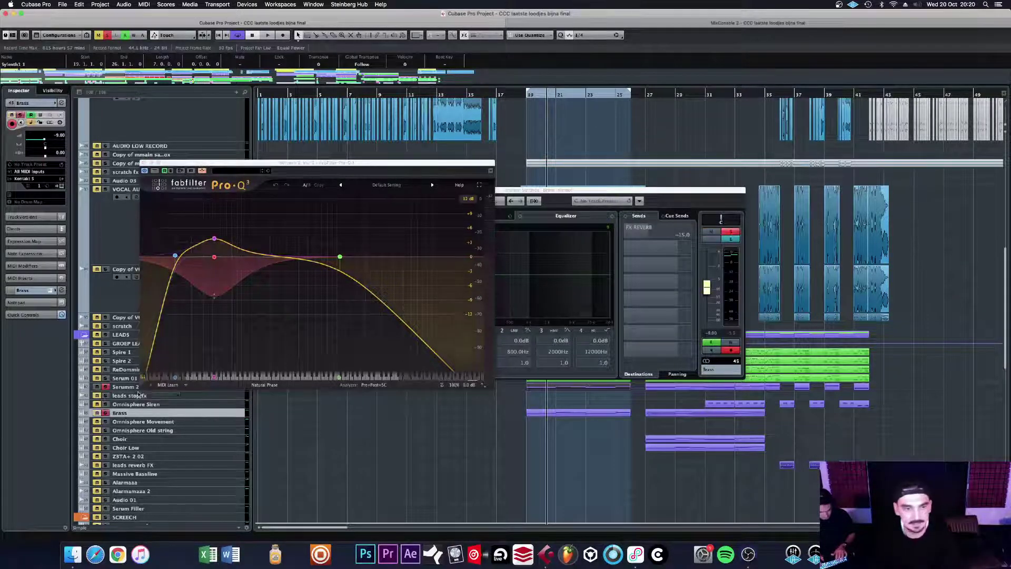
{"action": "key", "text": "space"}
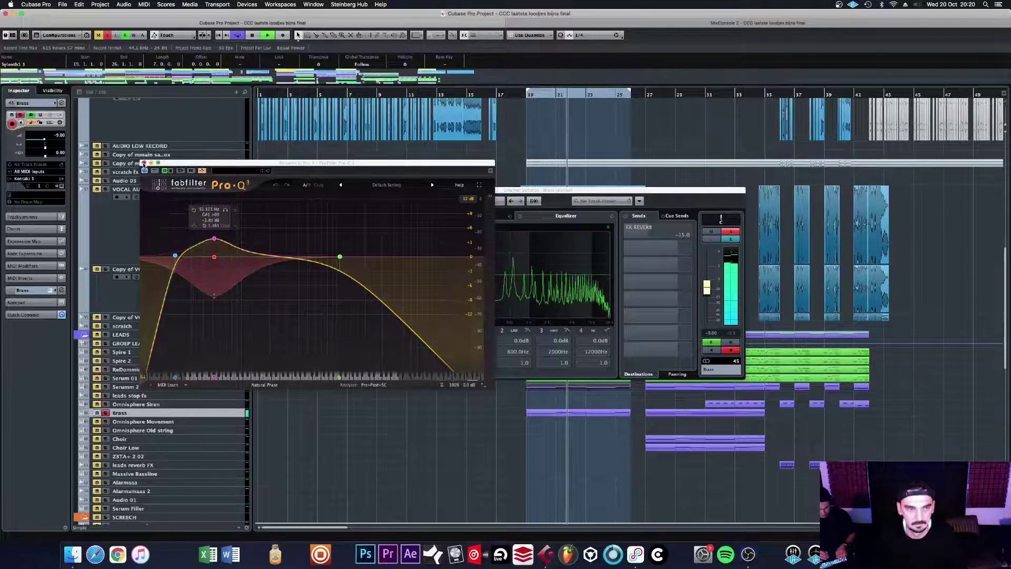
{"action": "left_click", "coordinate": [143, 163]}
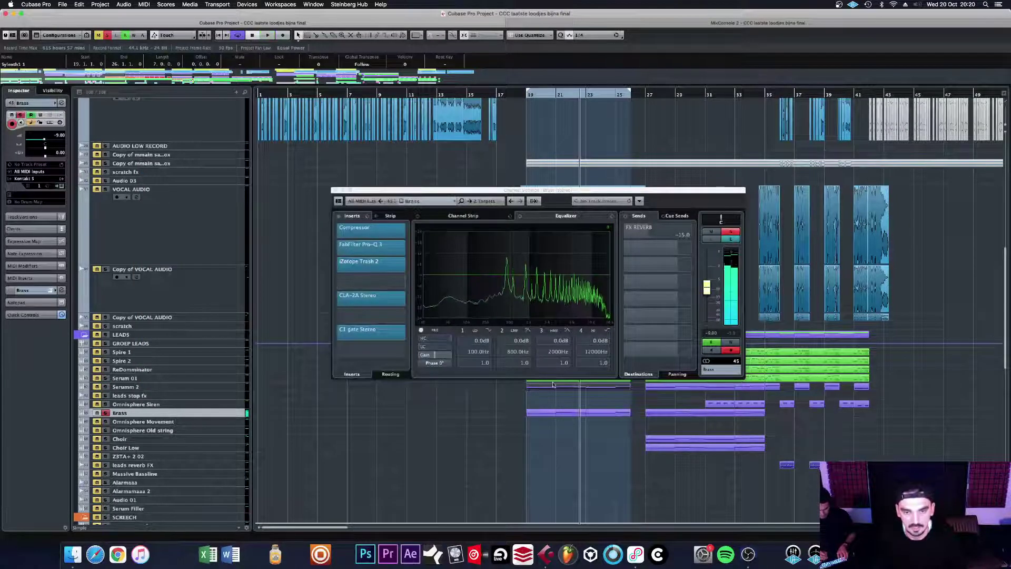
Step: Select Serumm 2, inspect its UAD Teletronix LA-2A compressor insert, and close the plug-in window
{"action": "left_click", "coordinate": [221, 389]}
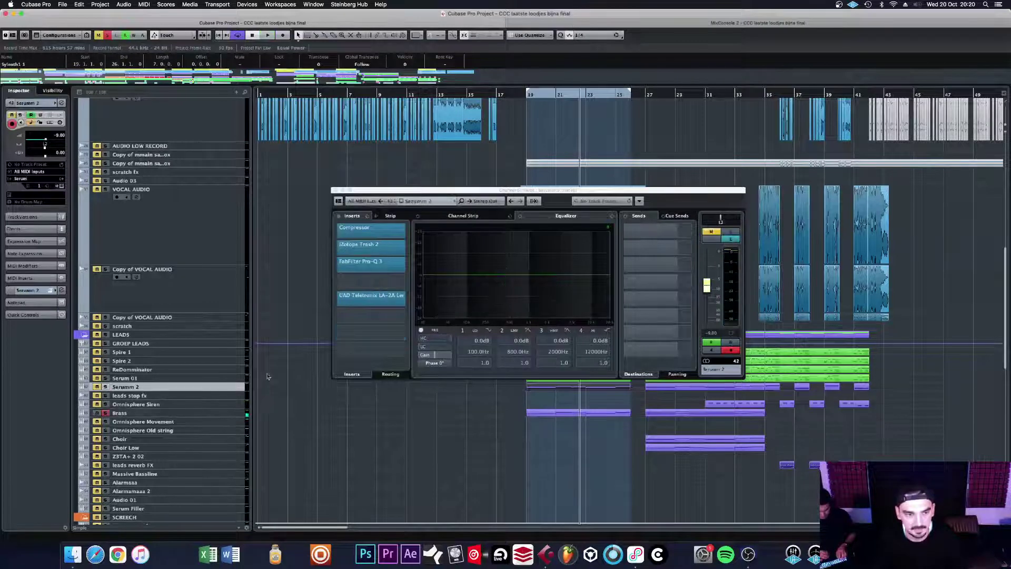
{"action": "left_click", "coordinate": [371, 296]}
{"action": "left_click_drag", "start_coordinate": [459, 274], "coordinate": [499, 221]}
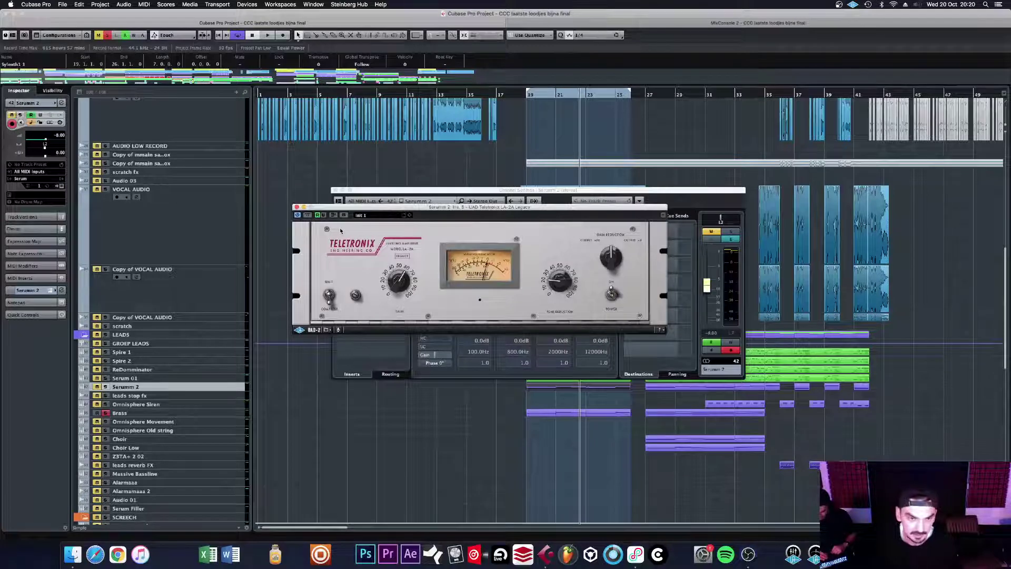
{"action": "left_click_drag", "start_coordinate": [300, 209], "coordinate": [303, 169]}
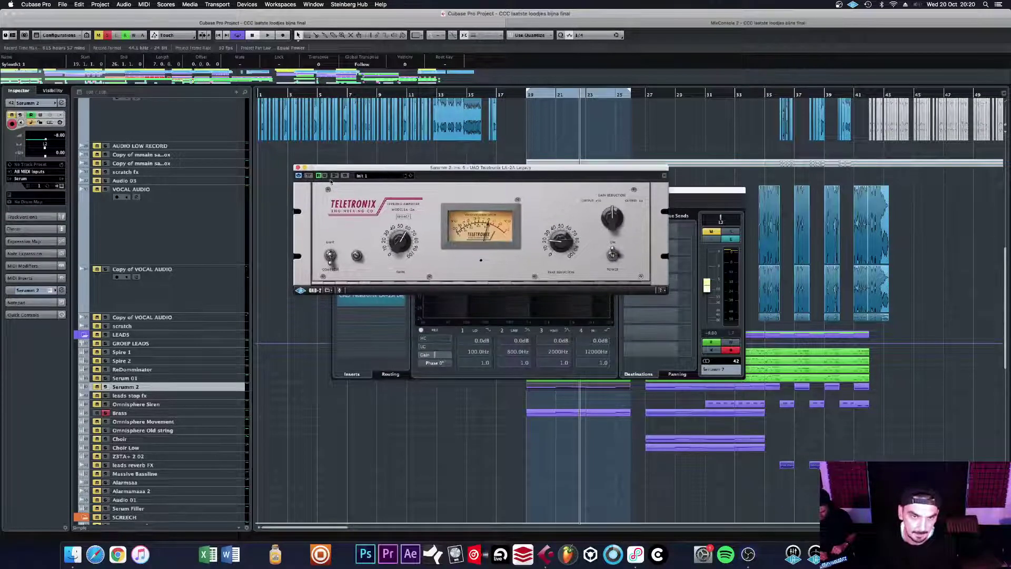
{"action": "left_click", "coordinate": [298, 167]}
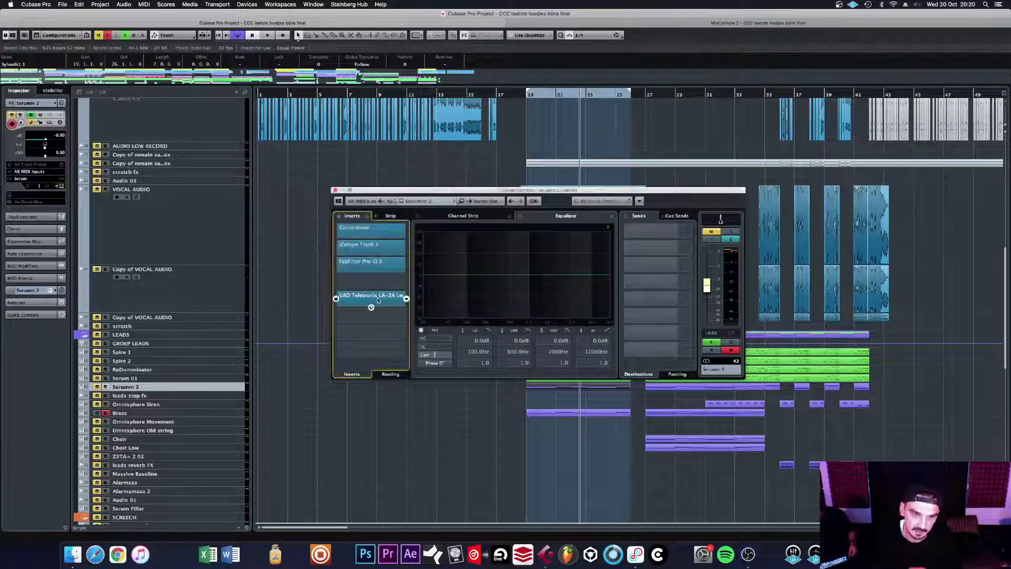
{"action": "left_click", "coordinate": [376, 299]}
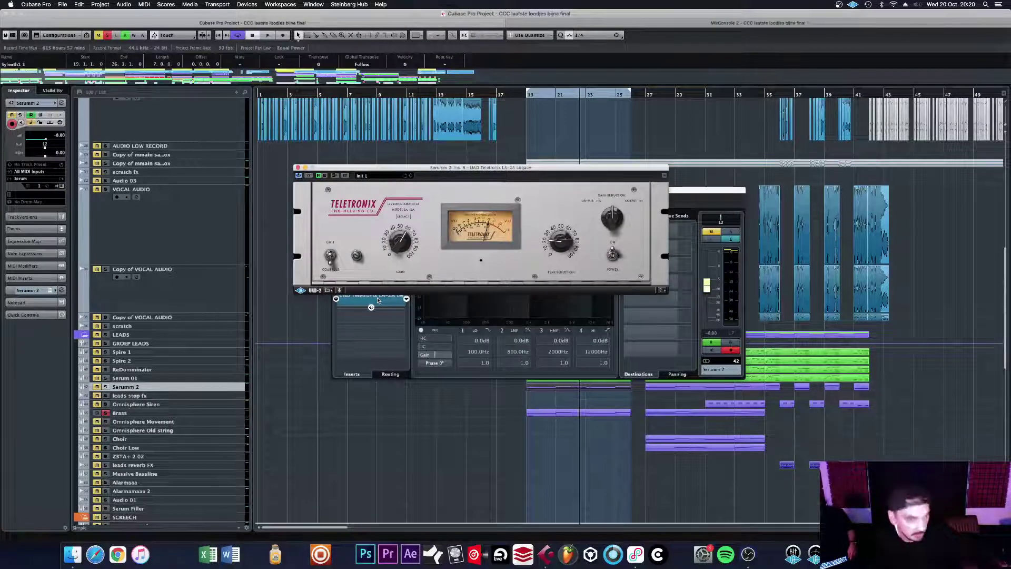
{"action": "left_click", "coordinate": [298, 168]}
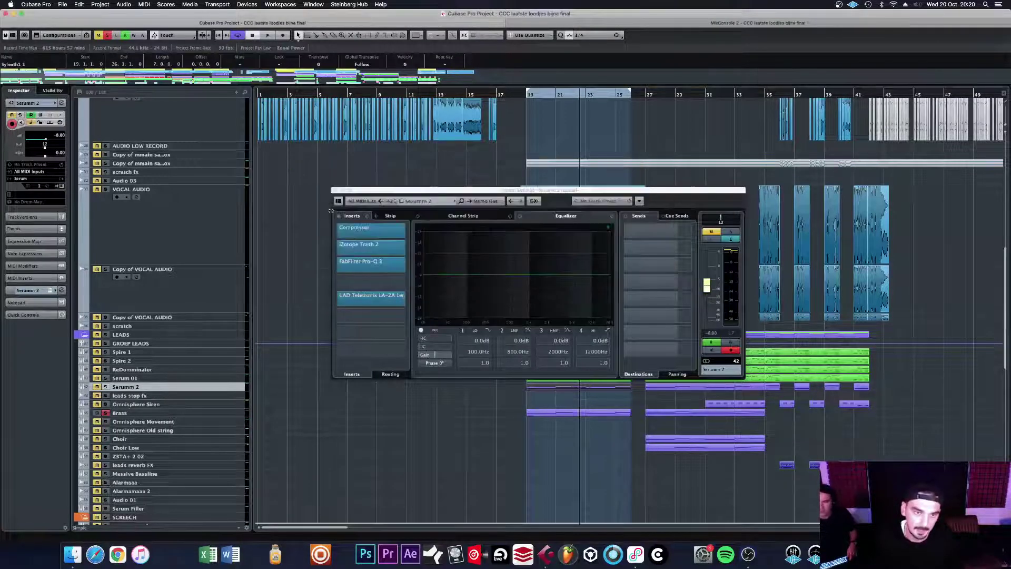
Step: Add the CLA-2A Stereo compressor in the slot below the UAD Teletronix LA-2A on Serumm 2 and reposition its window
{"action": "left_click", "coordinate": [381, 321]}
{"action": "type", "text": "cla"}
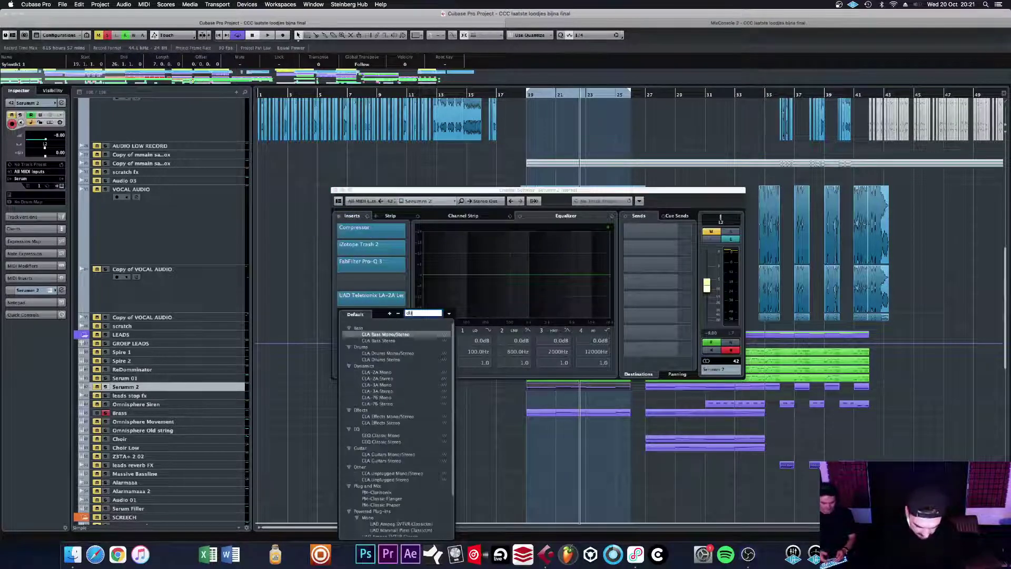
{"action": "left_click", "coordinate": [387, 379]}
{"action": "left_click_drag", "start_coordinate": [552, 117], "coordinate": [591, 126]}
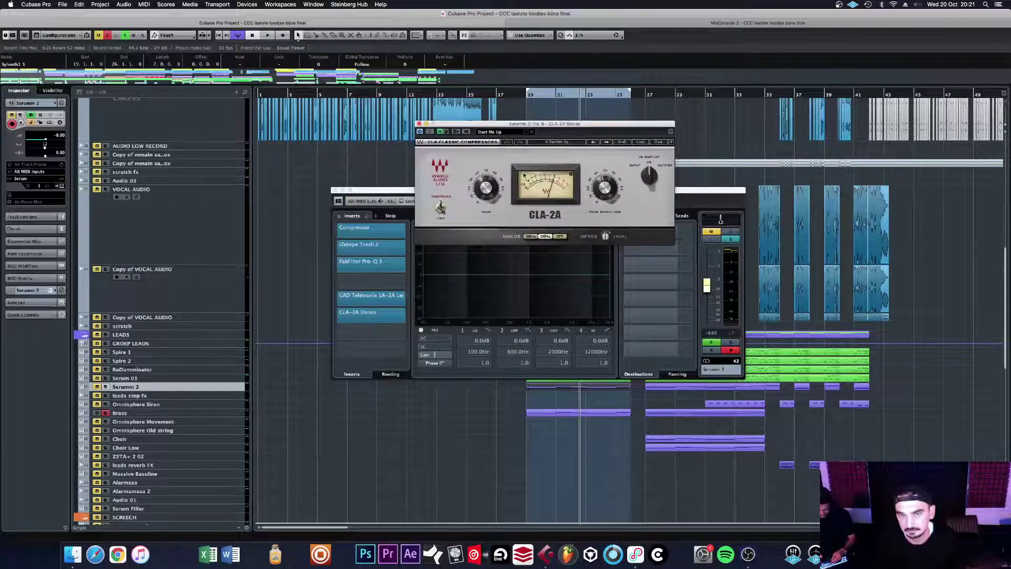
{"action": "left_click_drag", "start_coordinate": [341, 312], "coordinate": [362, 300]}
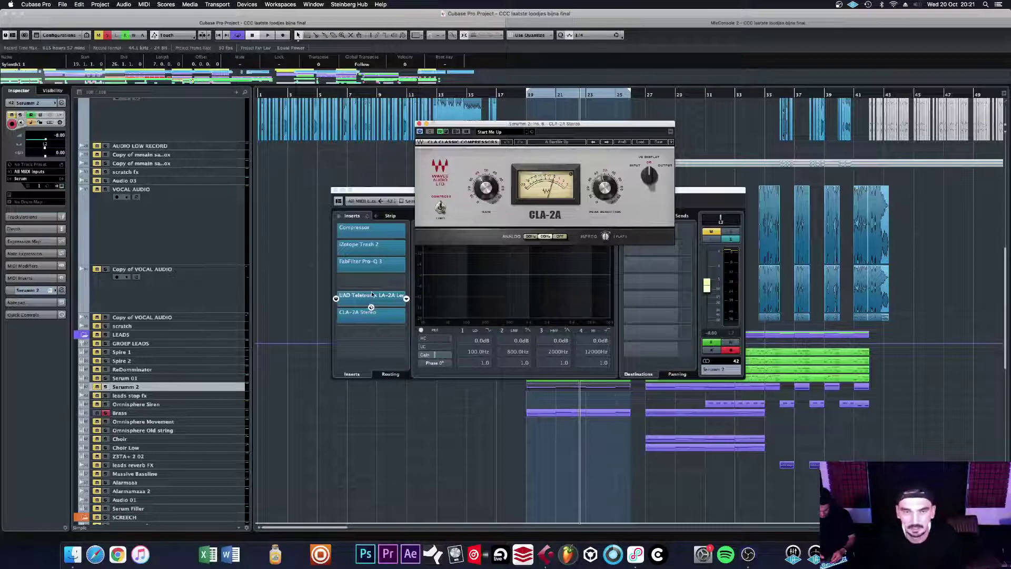
{"action": "left_click_drag", "start_coordinate": [372, 294], "coordinate": [370, 298]}
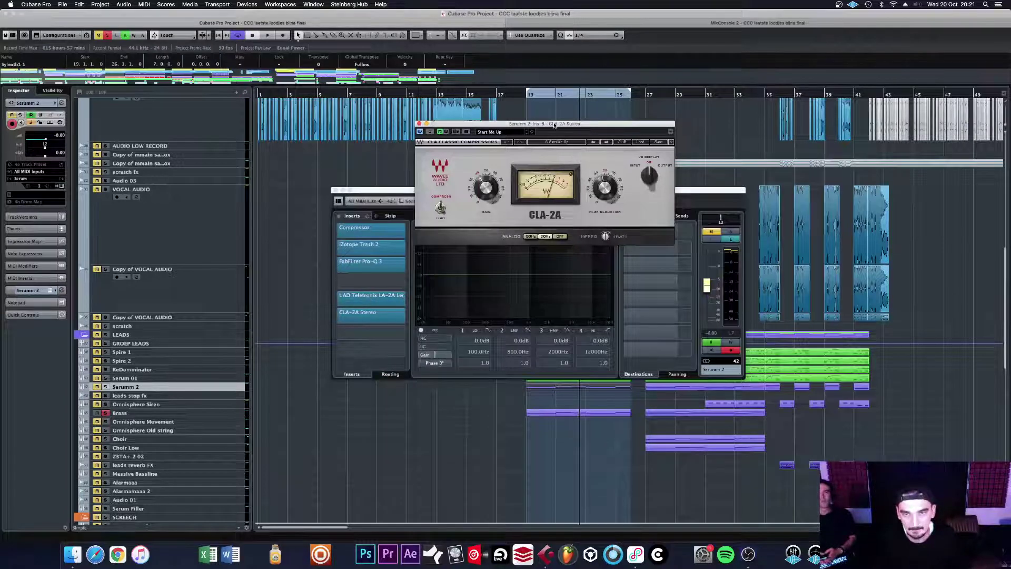
{"action": "left_click_drag", "start_coordinate": [553, 124], "coordinate": [540, 149]}
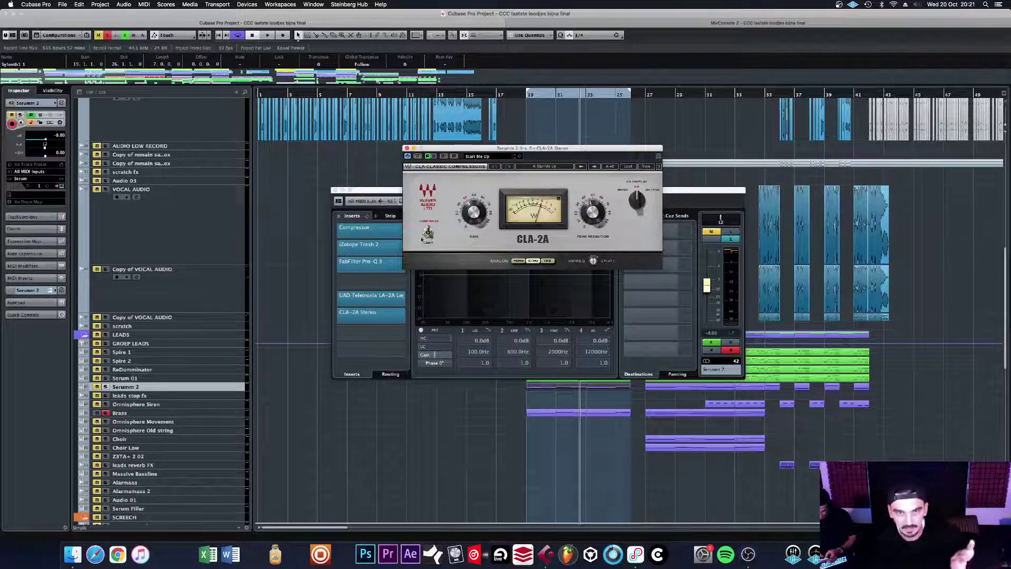
Step: Close the CLA-2A window, remove the CLA-2A Stereo insert from Serumm 2, and close its channel settings
{"action": "left_click", "coordinate": [407, 149]}
{"action": "left_click", "coordinate": [372, 314]}
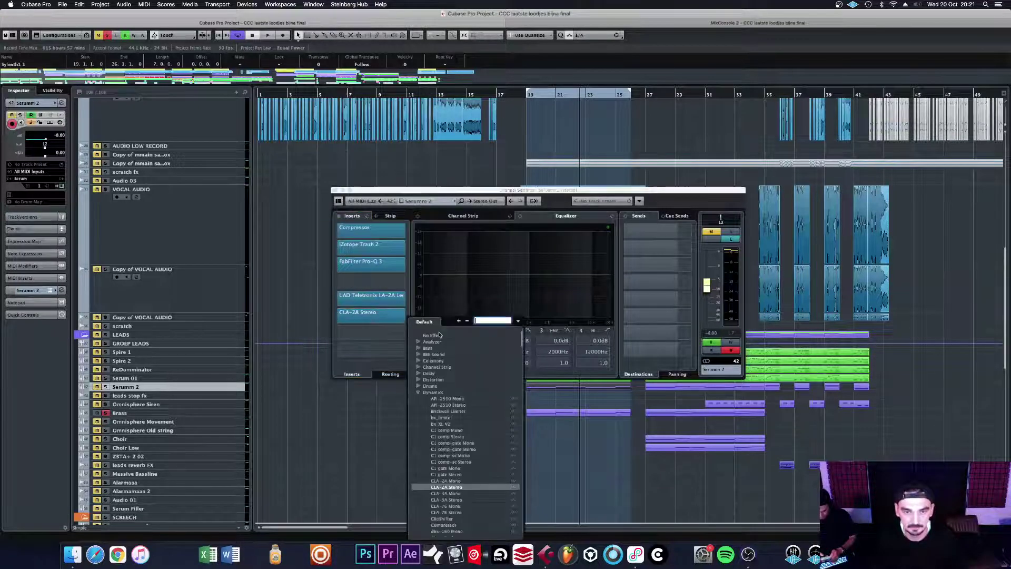
{"action": "left_click", "coordinate": [439, 335]}
{"action": "left_click", "coordinate": [335, 190]}
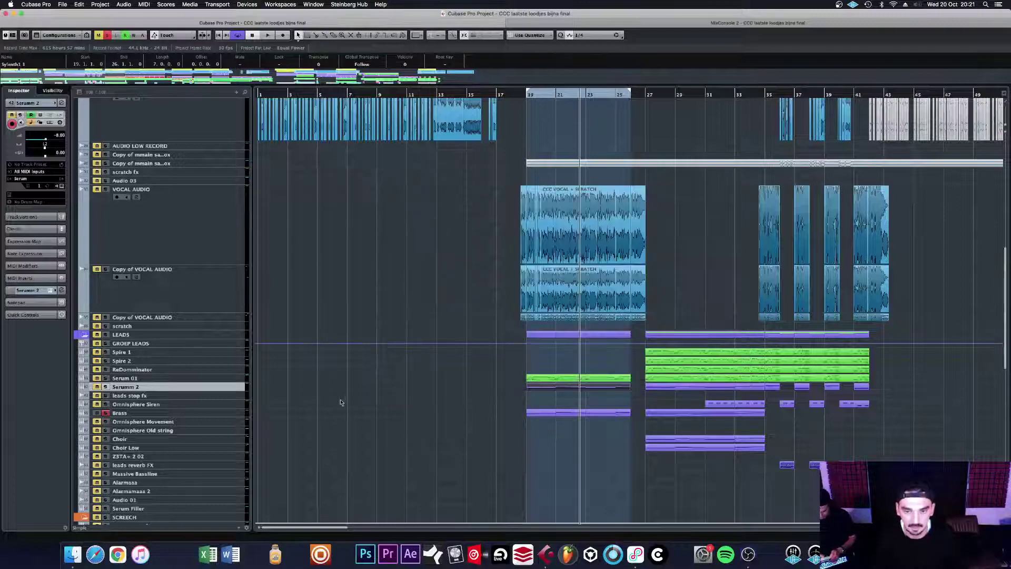
Step: Look through the arrangement's tracks, play from the end of the bar 19 loop, move the playhead just before bar 27, and stop
{"action": "scroll", "coordinate": [390, 402], "scroll_direction": "down", "scroll_amount": 5}
{"action": "scroll", "coordinate": [645, 428], "scroll_direction": "up", "scroll_amount": 15}
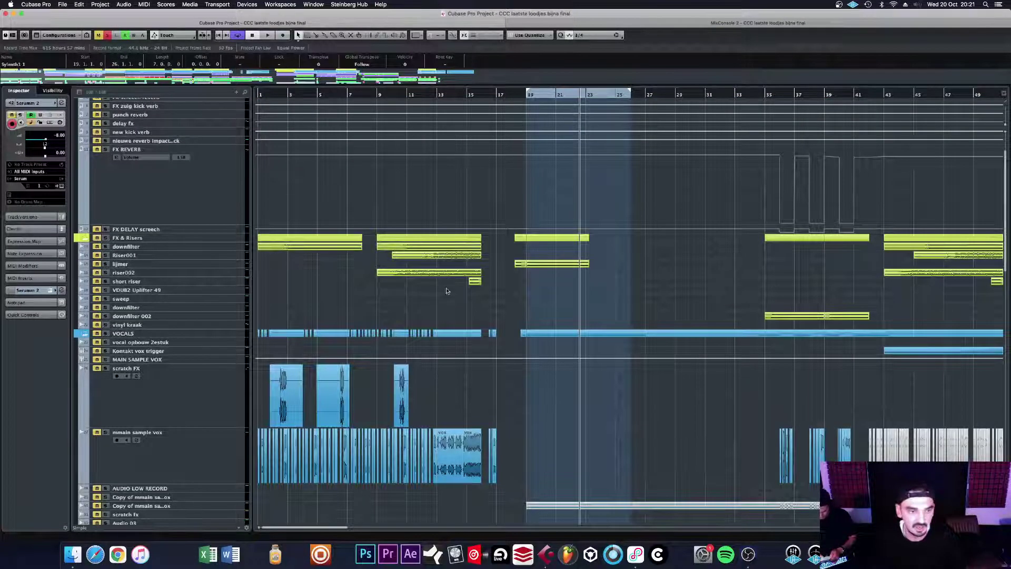
{"action": "scroll", "coordinate": [548, 260], "scroll_direction": "up", "scroll_amount": 2}
{"action": "scroll", "coordinate": [538, 313], "scroll_direction": "down", "scroll_amount": 3}
{"action": "scroll", "coordinate": [537, 313], "scroll_direction": "down", "scroll_amount": 15}
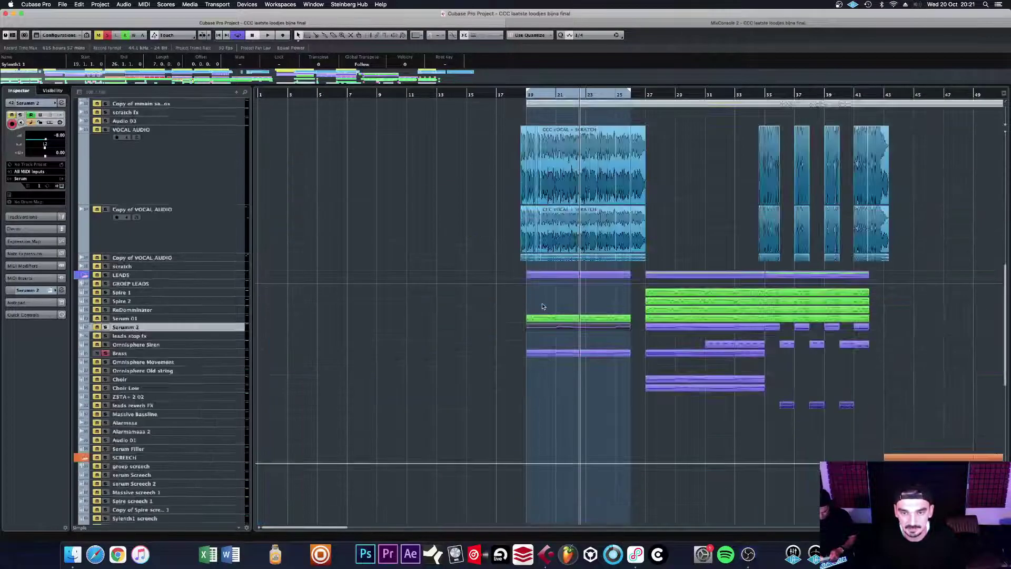
{"action": "scroll", "coordinate": [545, 309], "scroll_direction": "up", "scroll_amount": 15}
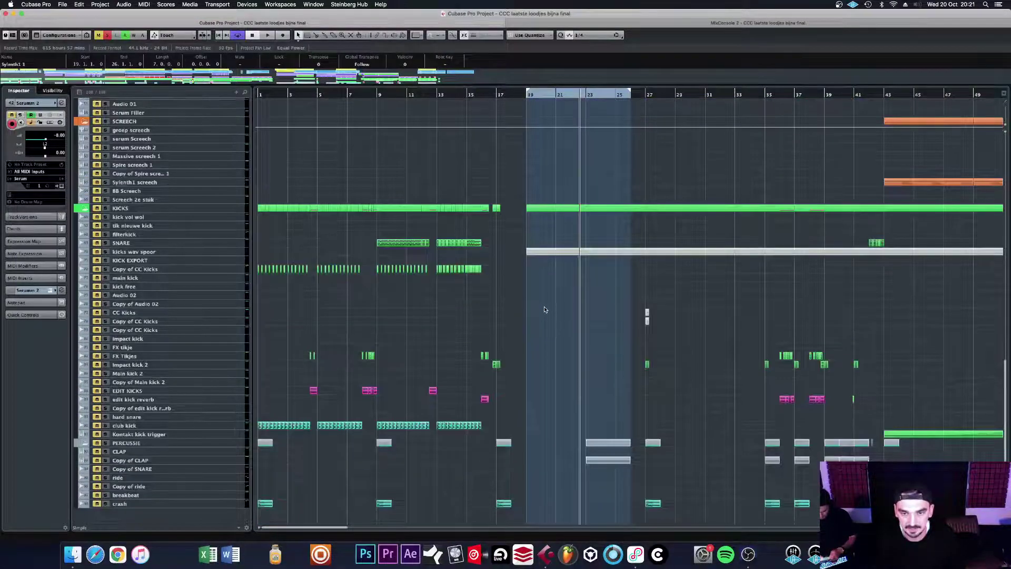
{"action": "scroll", "coordinate": [651, 343], "scroll_direction": "down", "scroll_amount": 3}
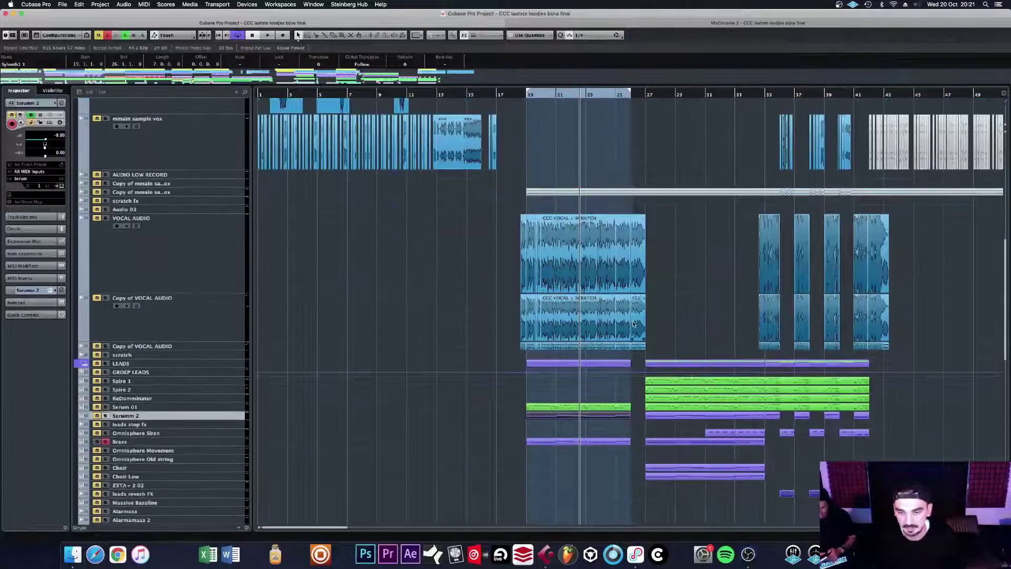
{"action": "left_click", "coordinate": [629, 95]}
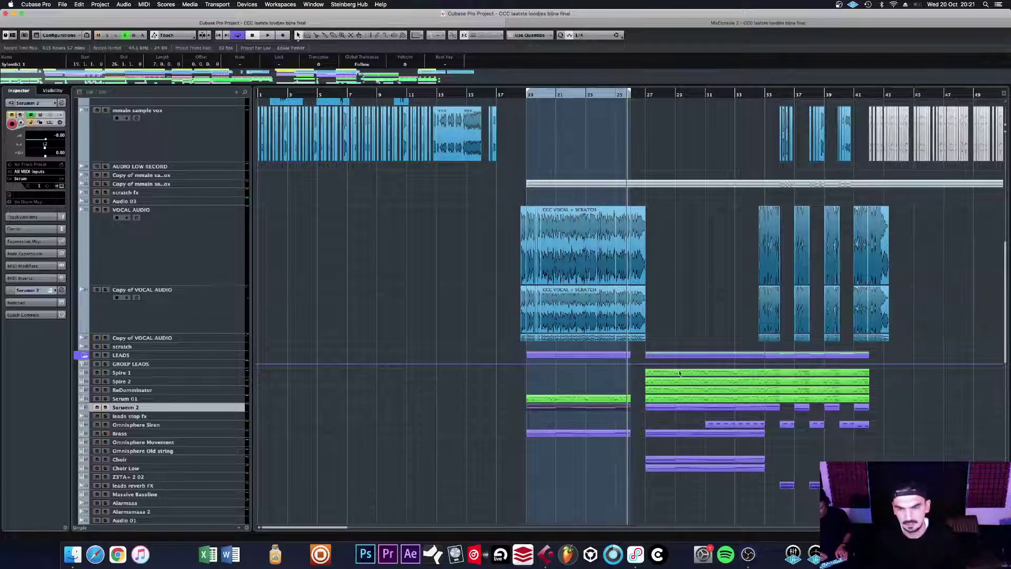
{"action": "key", "text": "space"}
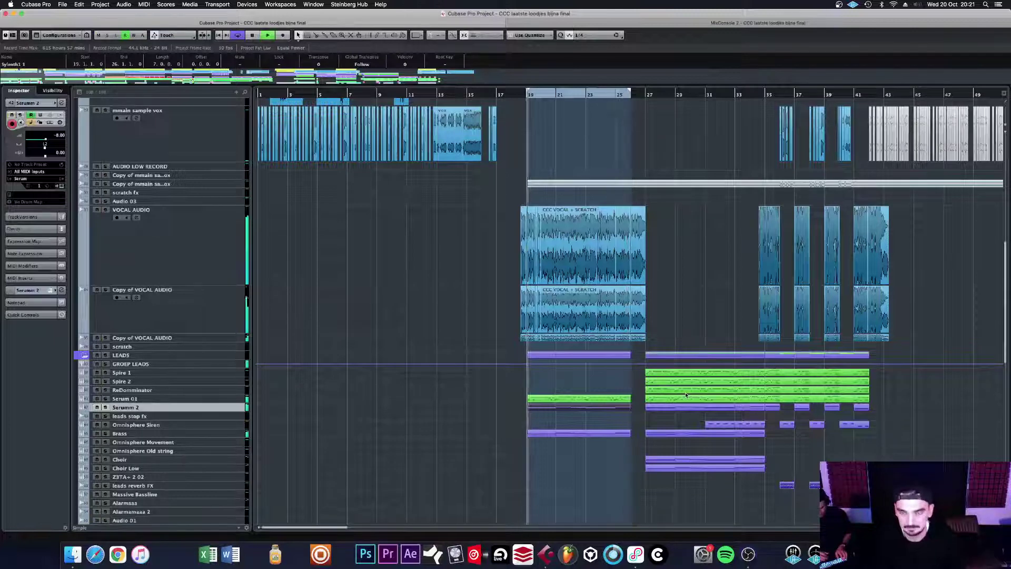
{"action": "key", "text": "g"}
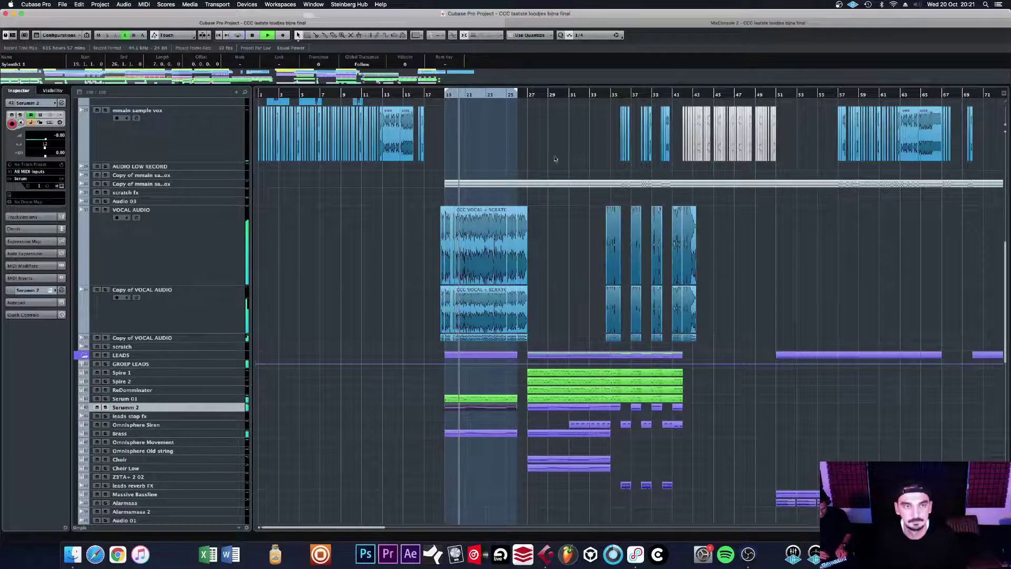
{"action": "left_click", "coordinate": [524, 95]}
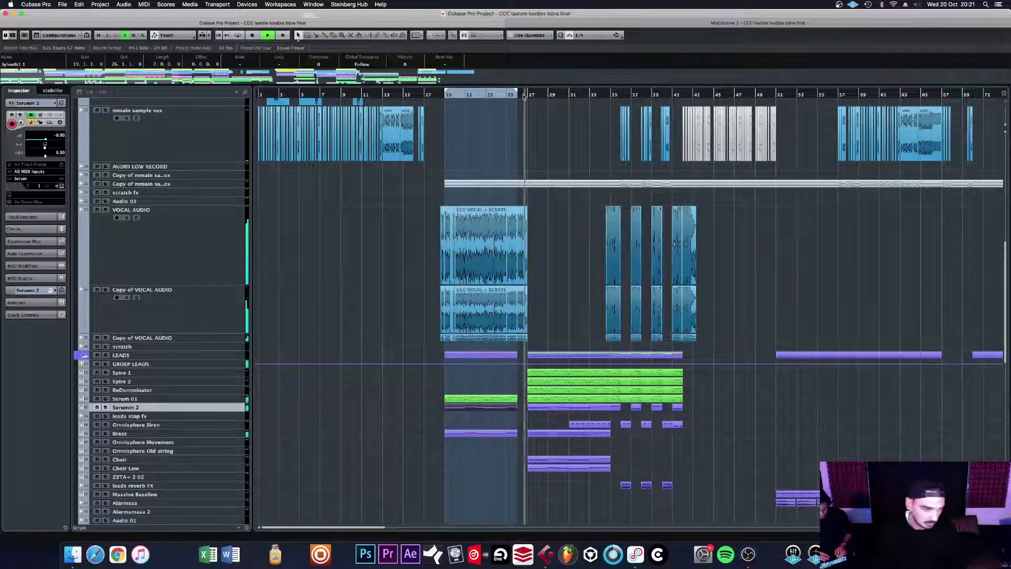
{"action": "key", "text": "space"}
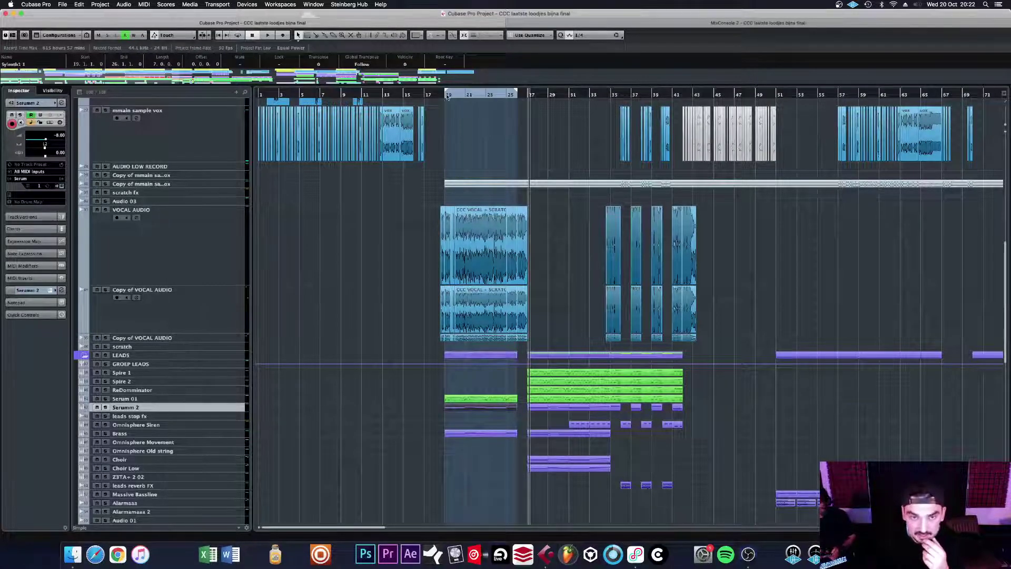
Step: Place the playhead at bar 19 and open the FabFilter Pro-Q 3 insert in Serumm 2's channel settings
{"action": "left_click_drag", "start_coordinate": [447, 97], "coordinate": [446, 147]}
{"action": "key", "text": "g"}
{"action": "key", "text": "g"}
{"action": "key", "text": "g"}
{"action": "key", "text": "g"}
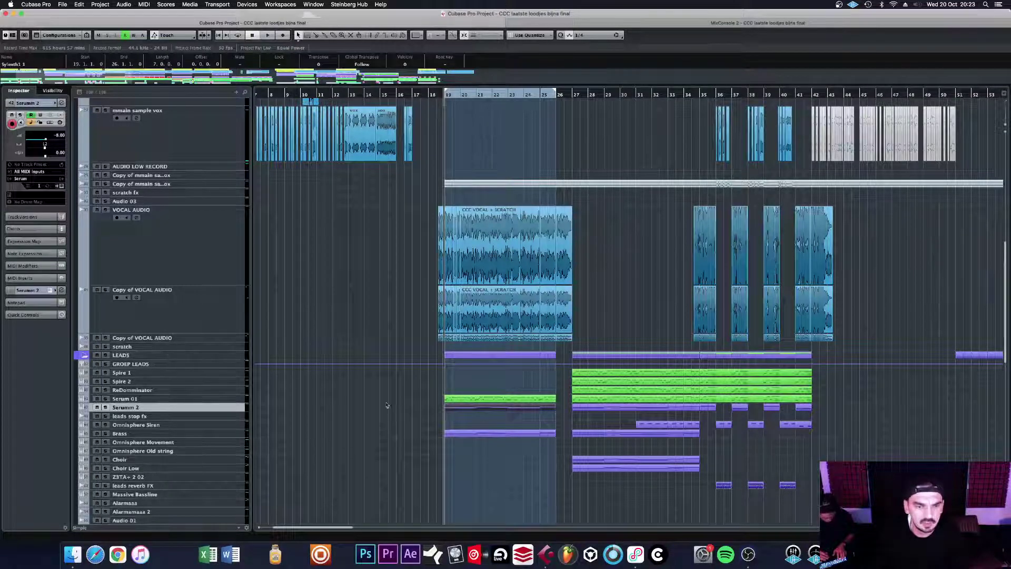
{"action": "left_click", "coordinate": [218, 402]}
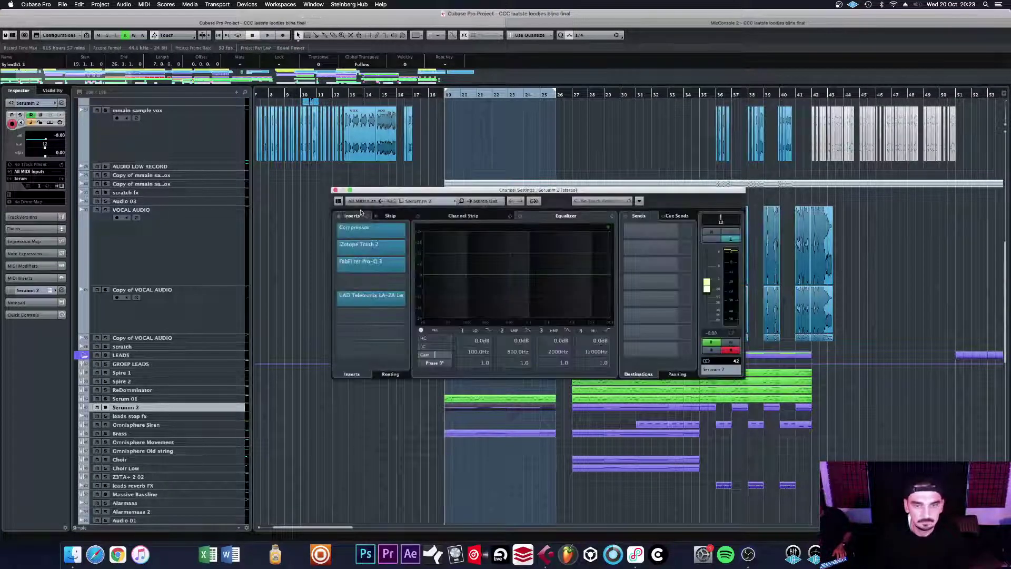
{"action": "left_click", "coordinate": [381, 262]}
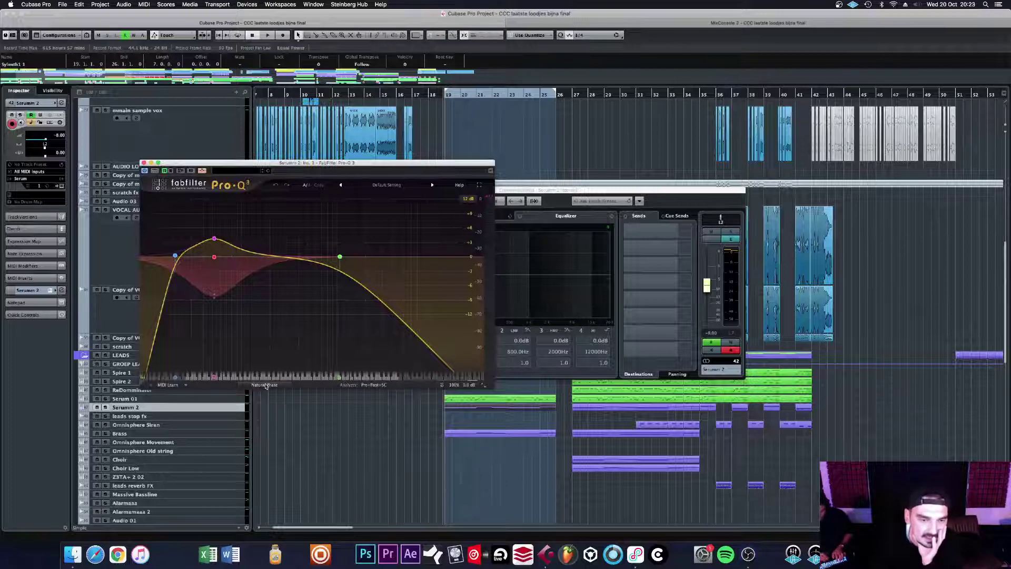
Step: In the MixConsole, open Stereo Out's first two FabFilter Pro-Q 3 inserts, close the first, and inspect the second's low-end bands and phase mode
{"action": "left_click", "coordinate": [923, 24]}
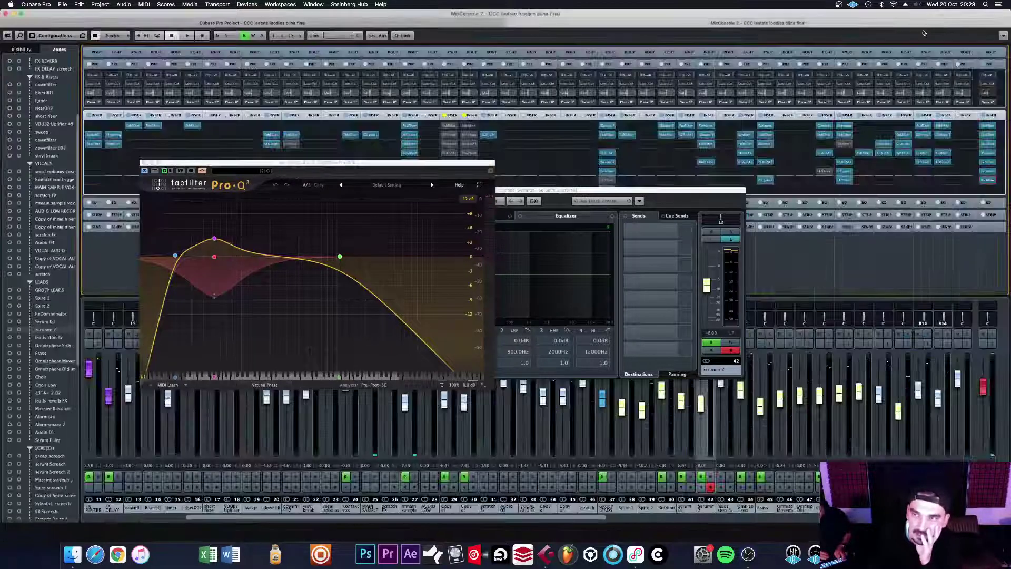
{"action": "left_click", "coordinate": [988, 127]}
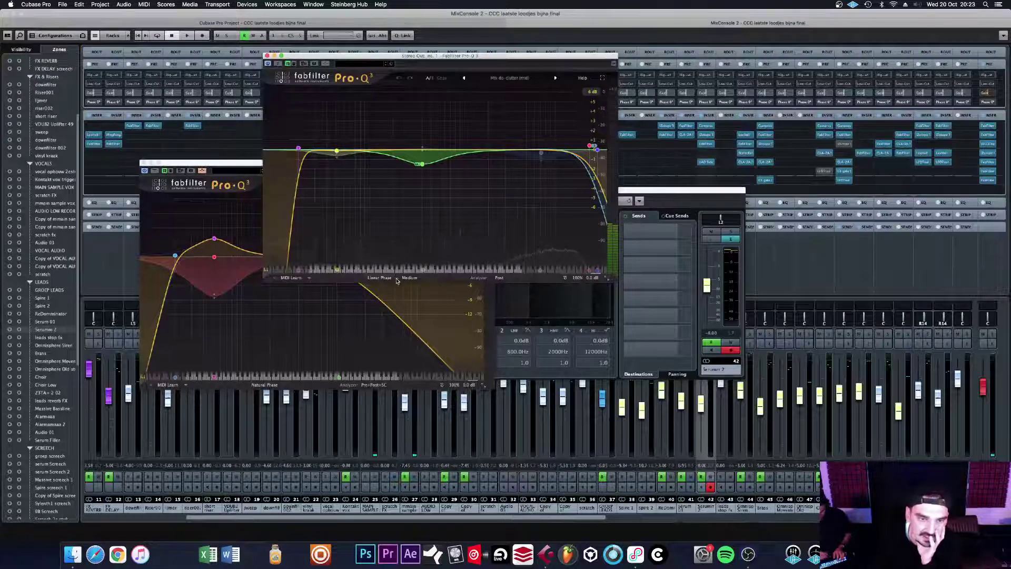
{"action": "left_click", "coordinate": [977, 141]}
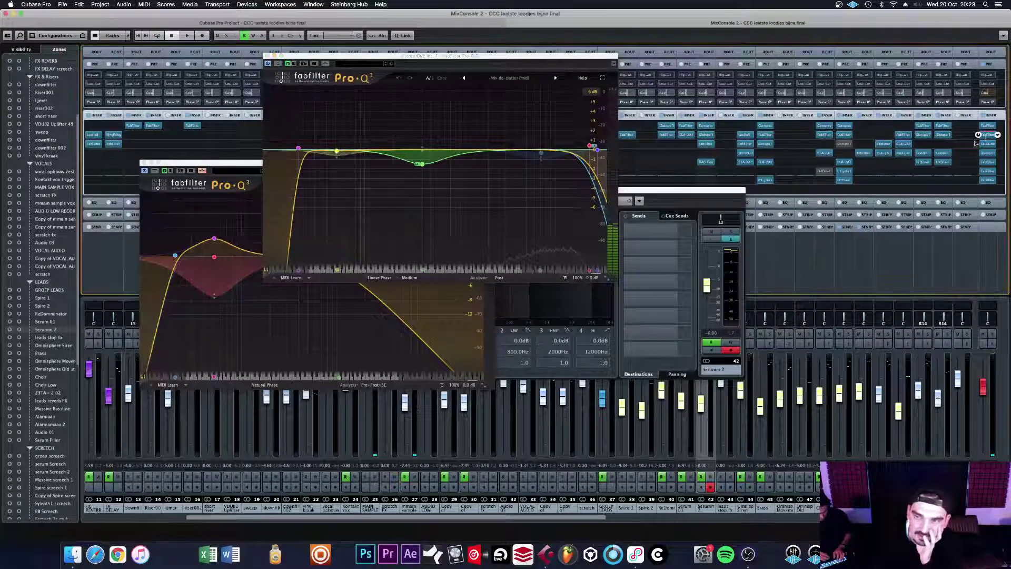
{"action": "left_click", "coordinate": [978, 135]}
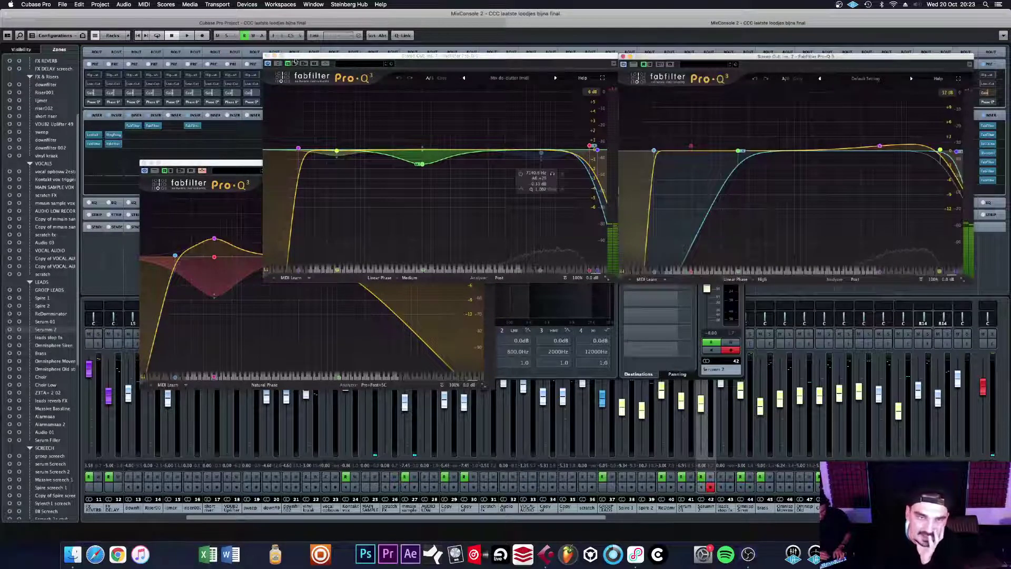
{"action": "left_click", "coordinate": [267, 56]}
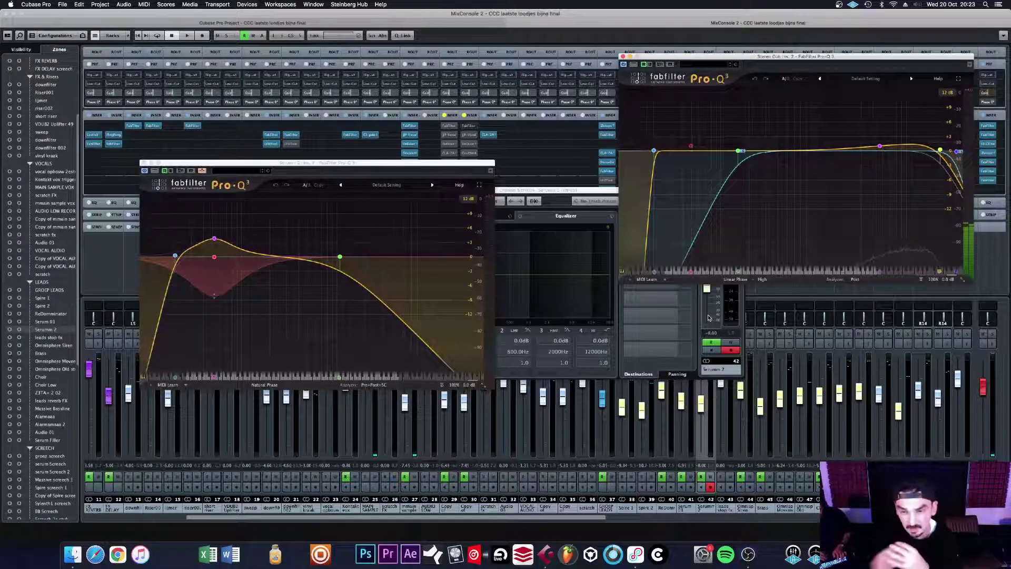
{"action": "mouse_move", "coordinate": [654, 152]}
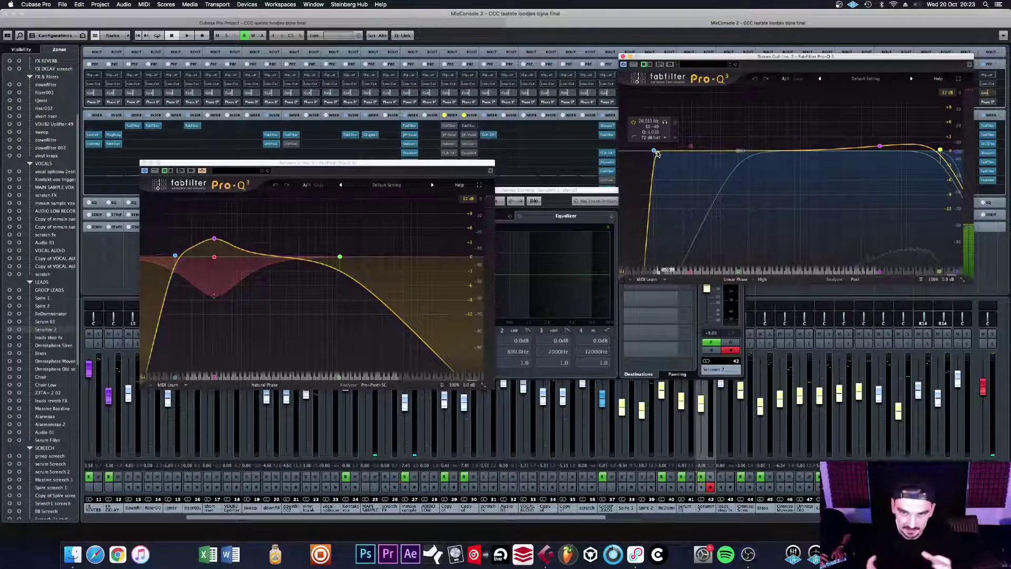
{"action": "left_click", "coordinate": [740, 151]}
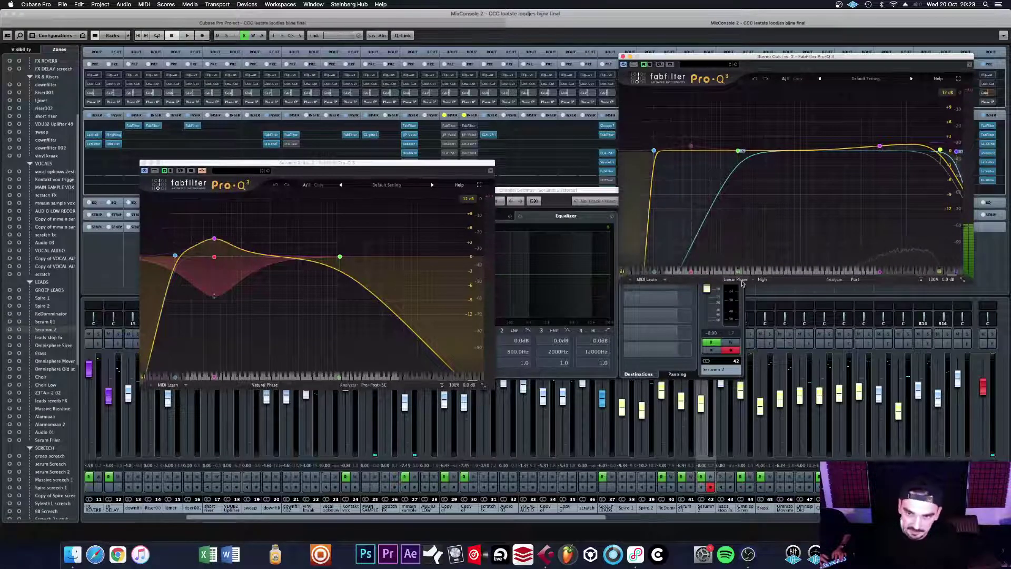
{"action": "mouse_move", "coordinate": [742, 283]}
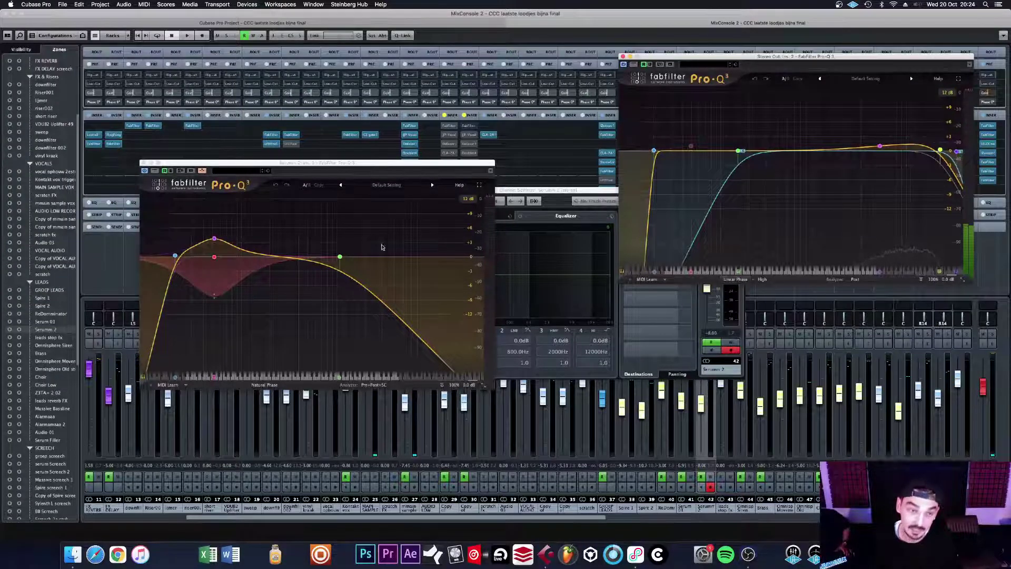
Step: Close both FabFilter Pro-Q 3 windows and Serumm 2's channel settings, and return to the project arrangement
{"action": "left_click", "coordinate": [144, 163]}
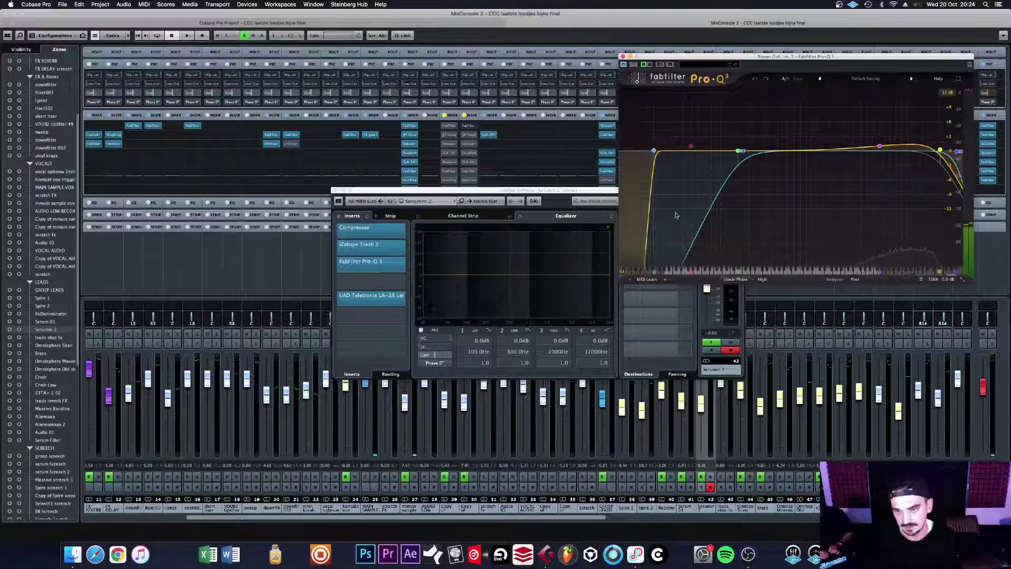
{"action": "left_click", "coordinate": [623, 56]}
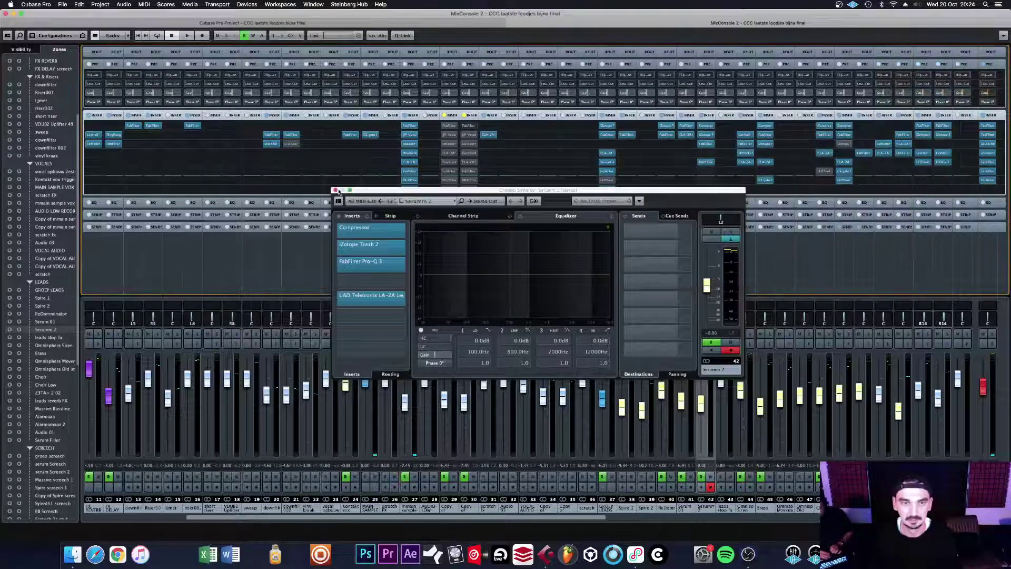
{"action": "left_click", "coordinate": [337, 190]}
{"action": "key", "text": "F3"}
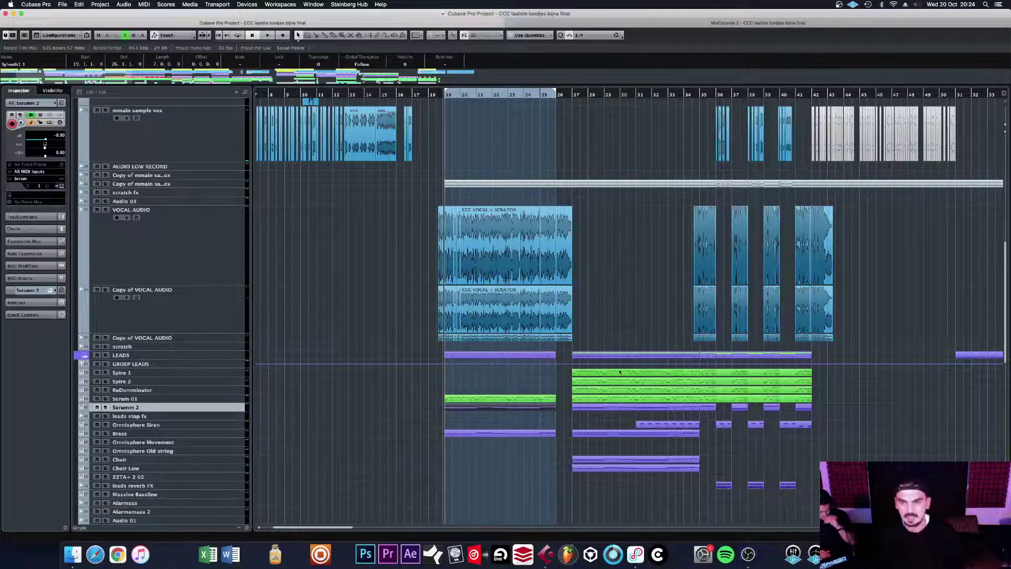
Step: Select the green lead parts starting at bar 27, examine the Spire 1 part's notes and pitchbend in the Key Editor, and return to the arrangement
{"action": "left_click_drag", "start_coordinate": [570, 368], "coordinate": [606, 403]}
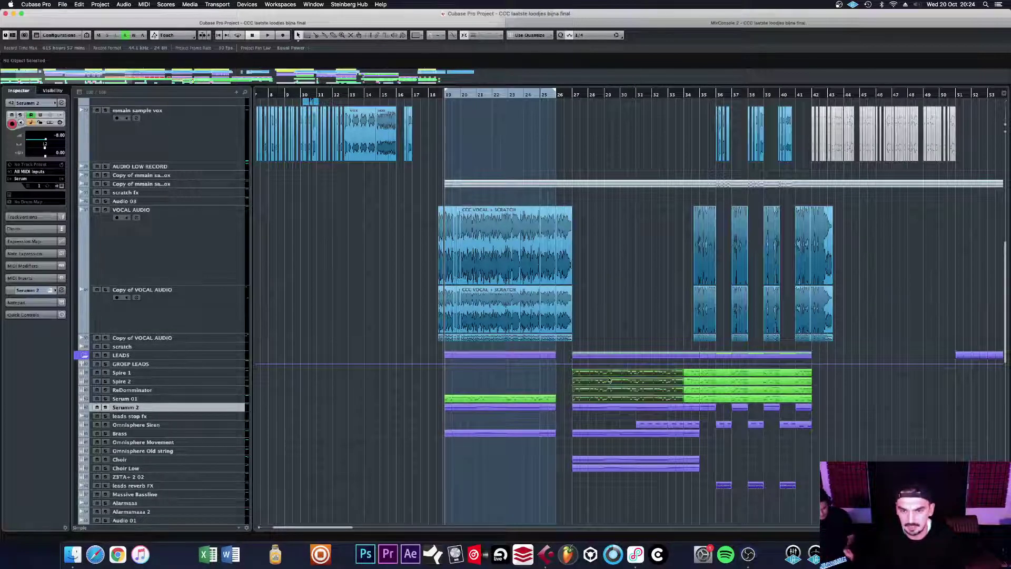
{"action": "double_click", "coordinate": [627, 372]}
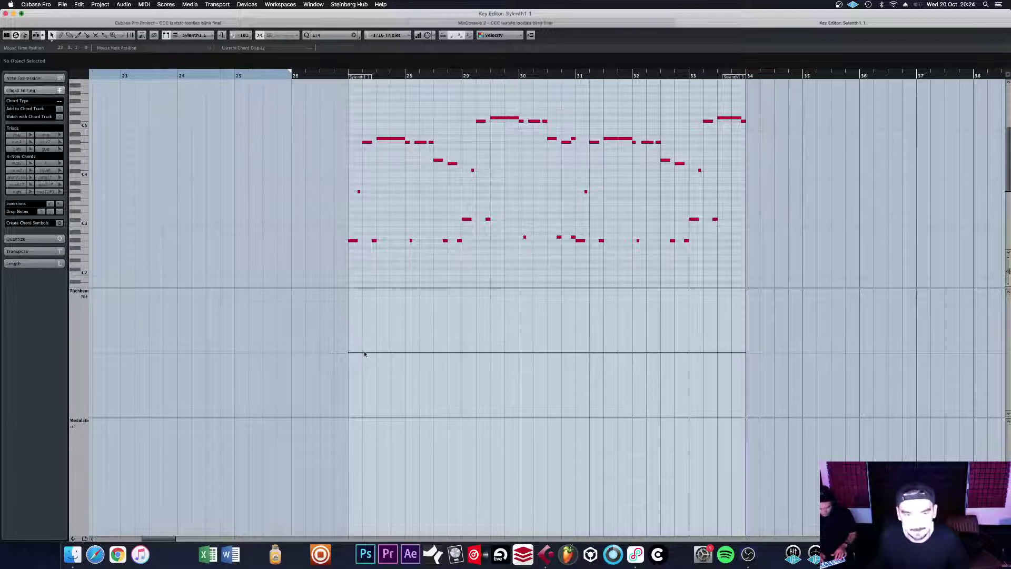
{"action": "left_click", "coordinate": [349, 351]}
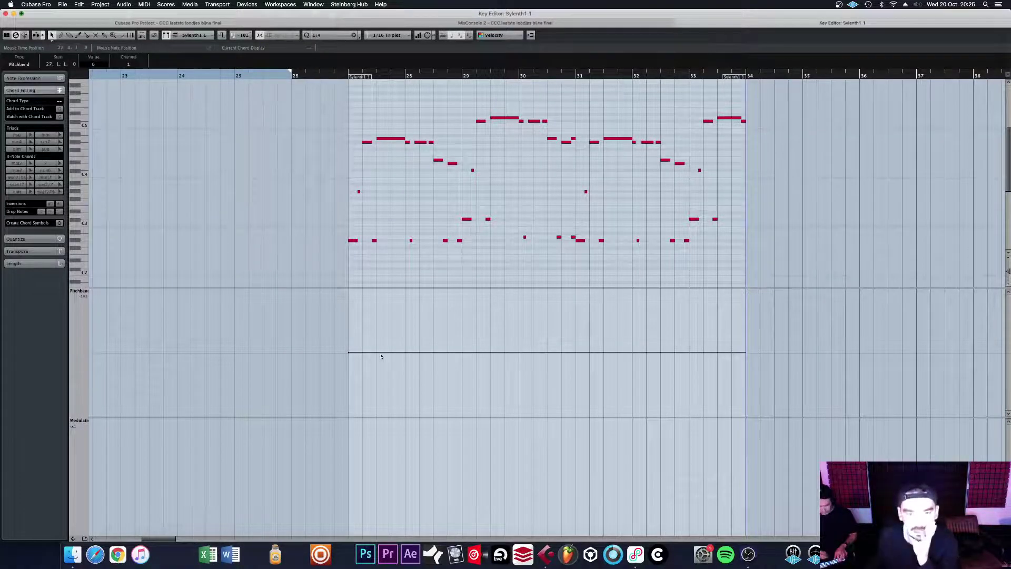
{"action": "left_click", "coordinate": [167, 23]}
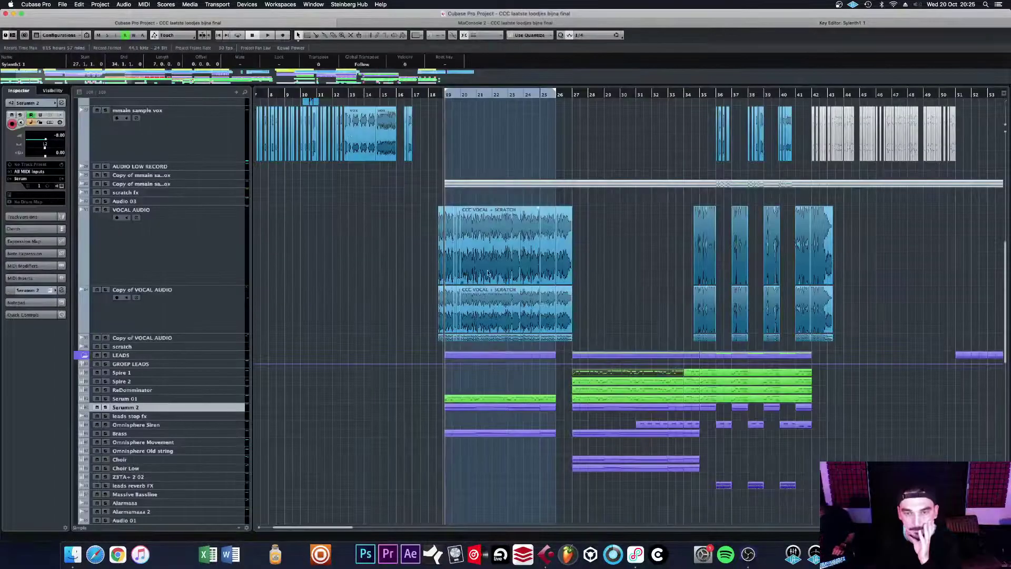
Step: Set the loop range to the first Spire 1 part from bar 27 to 34 and move the playhead to its start
{"action": "left_click", "coordinate": [591, 410]}
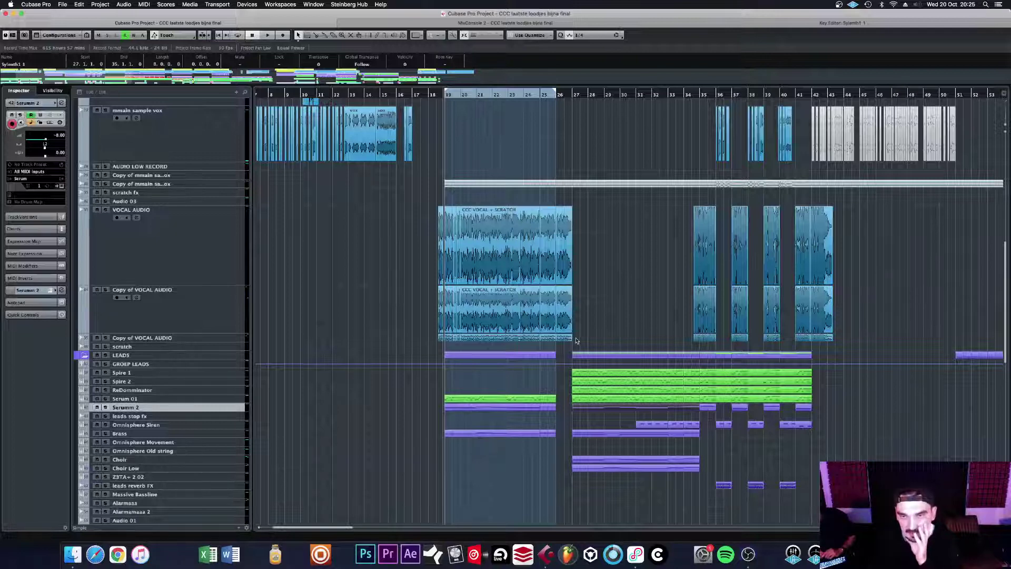
{"action": "left_click", "coordinate": [601, 374]}
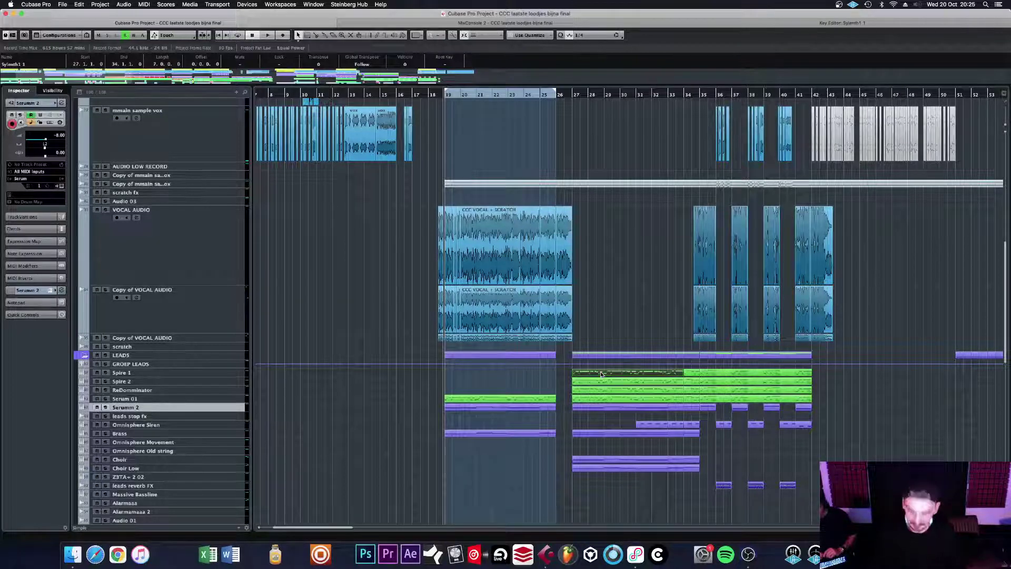
{"action": "key", "text": "p"}
{"action": "key", "text": "KP_1"}
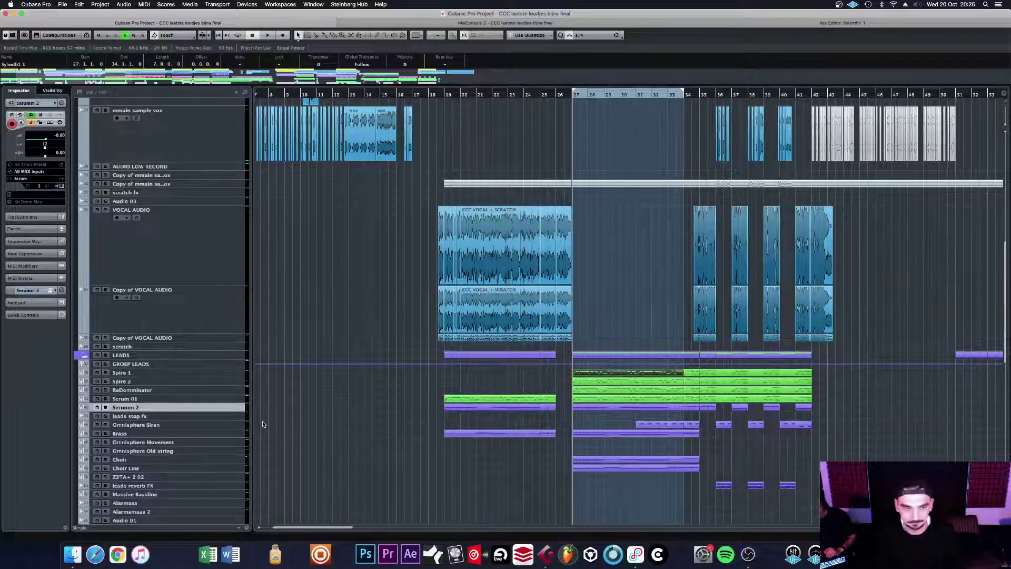
Step: Solo the Spire 1 track, play the loop from bar 27, and select the track
{"action": "left_click", "coordinate": [105, 373]}
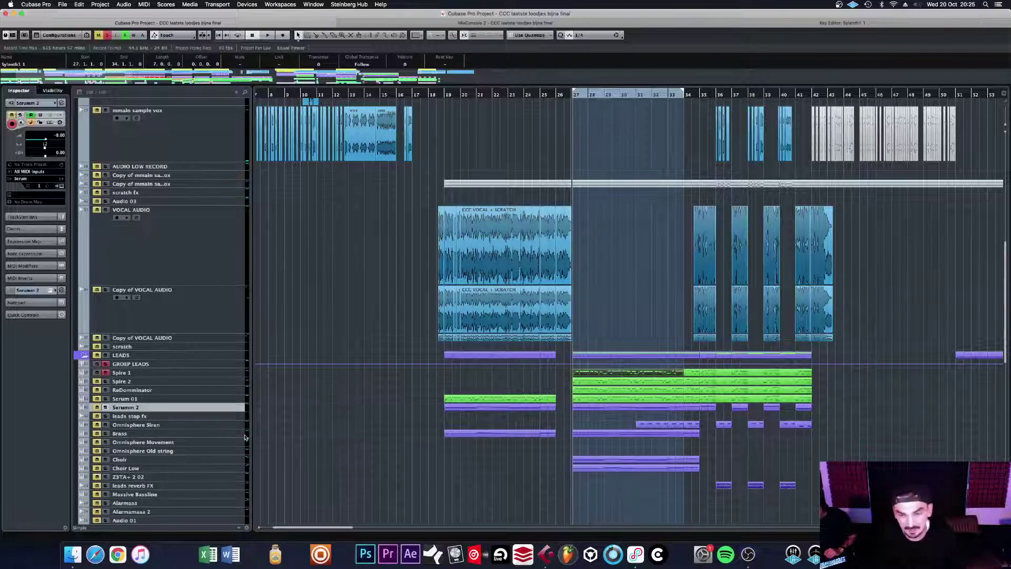
{"action": "key", "text": "space"}
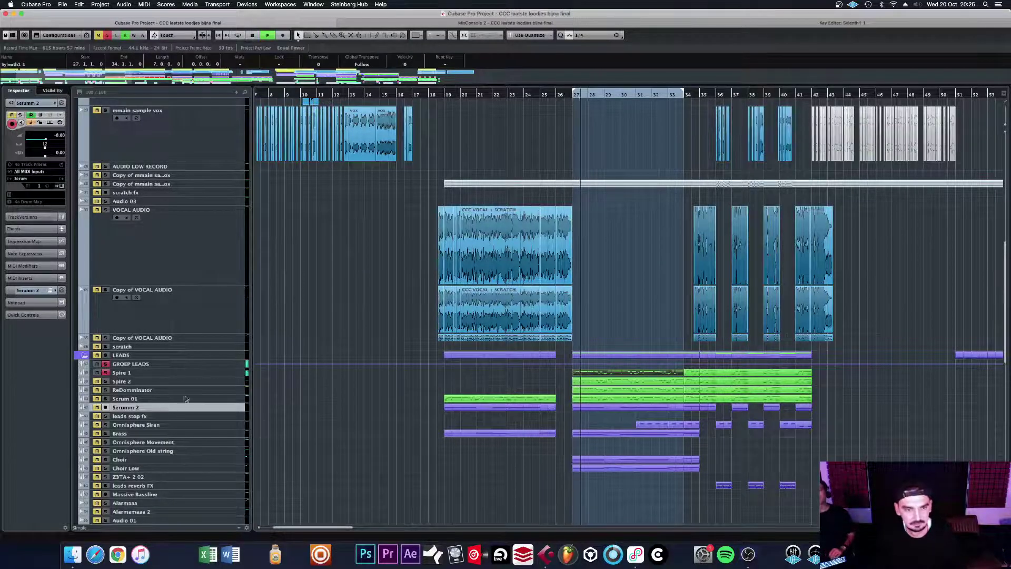
{"action": "left_click", "coordinate": [205, 374]}
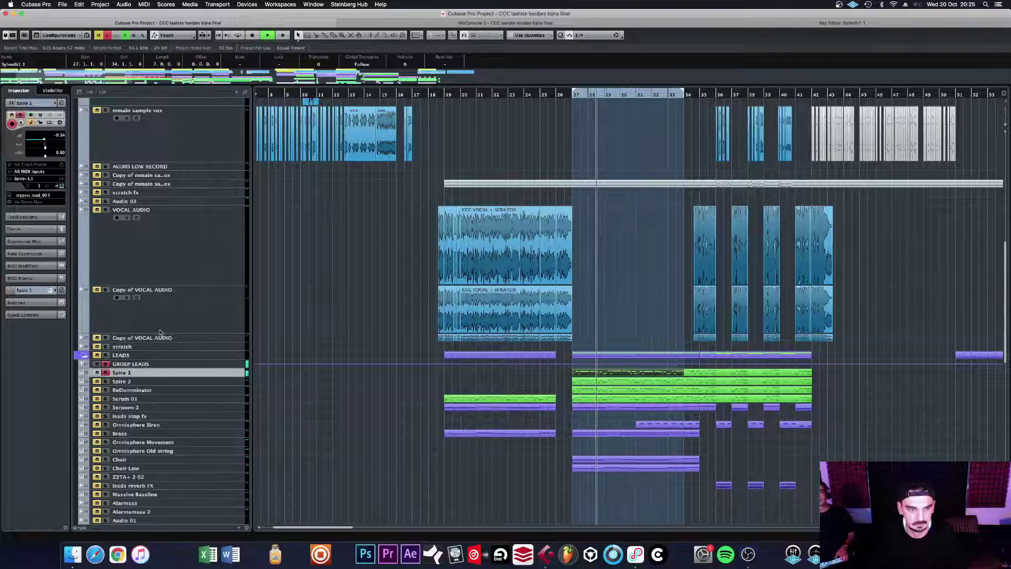
Step: Open the Spire instruments of the Spire 1 and Spire 2 tracks and move their windows above the lead tracks
{"action": "left_click", "coordinate": [61, 186]}
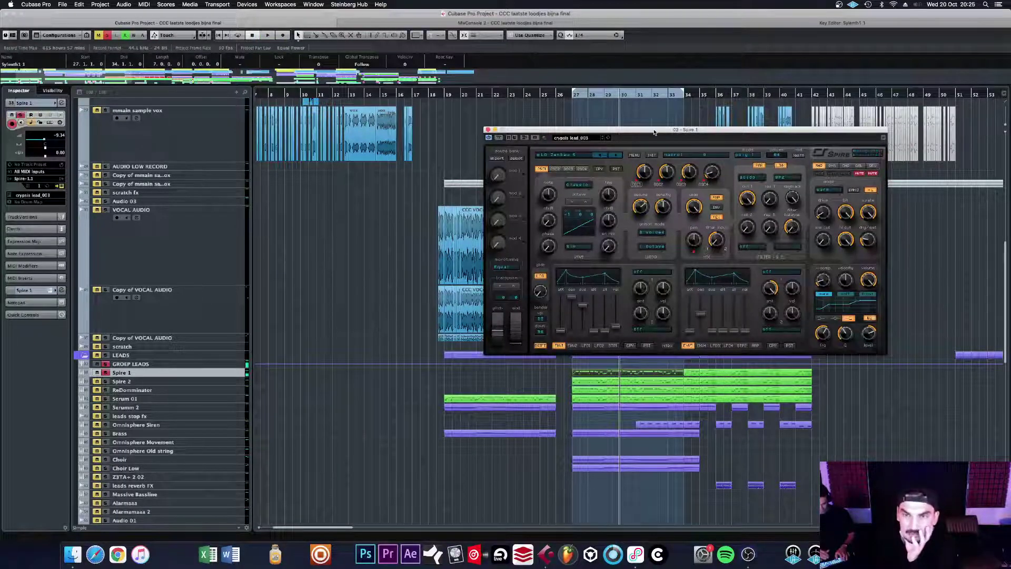
{"action": "left_click_drag", "start_coordinate": [654, 132], "coordinate": [436, 46]}
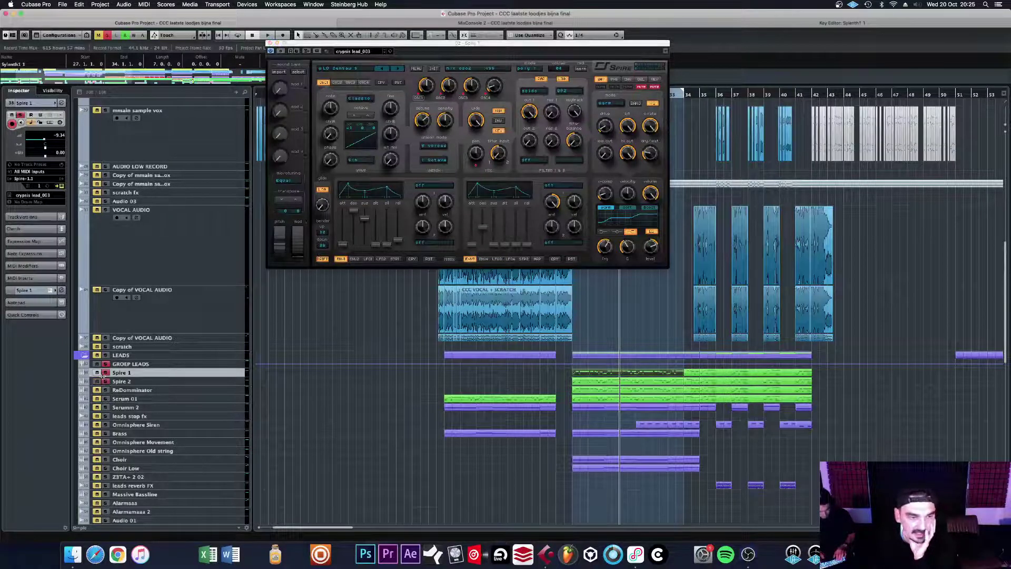
{"action": "left_click", "coordinate": [215, 376]}
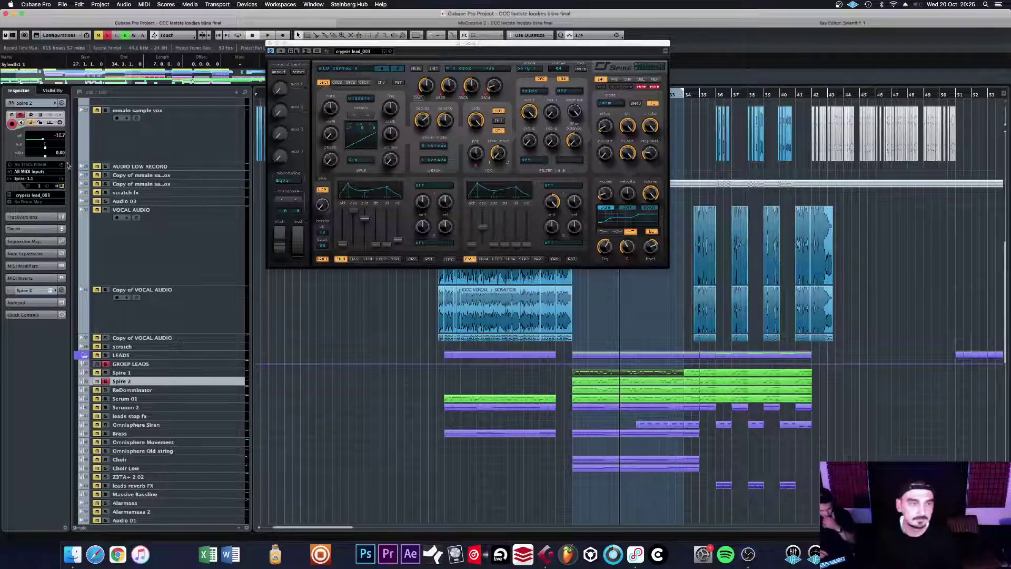
{"action": "left_click", "coordinate": [62, 185]}
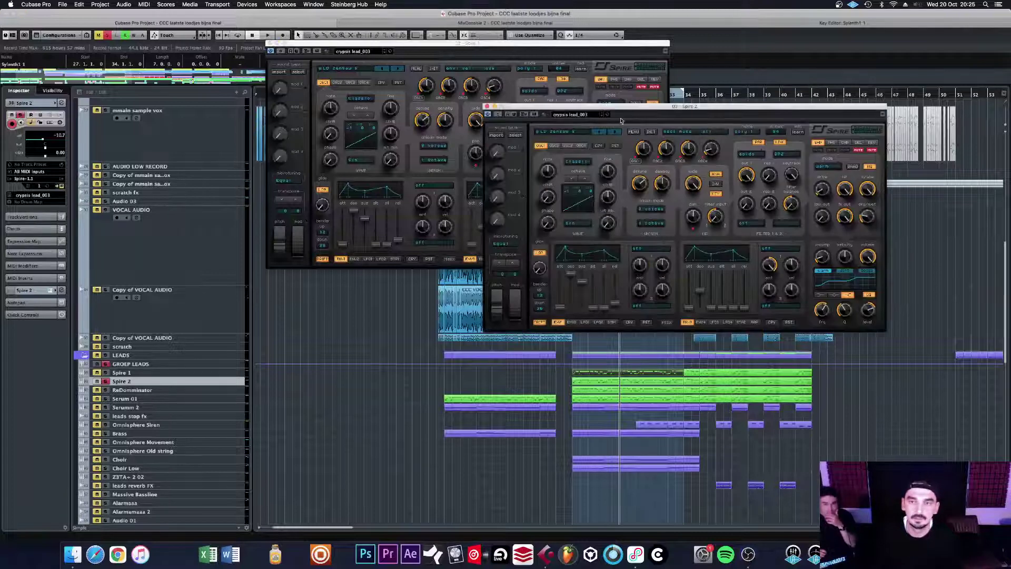
{"action": "left_click_drag", "start_coordinate": [506, 108], "coordinate": [251, 69]}
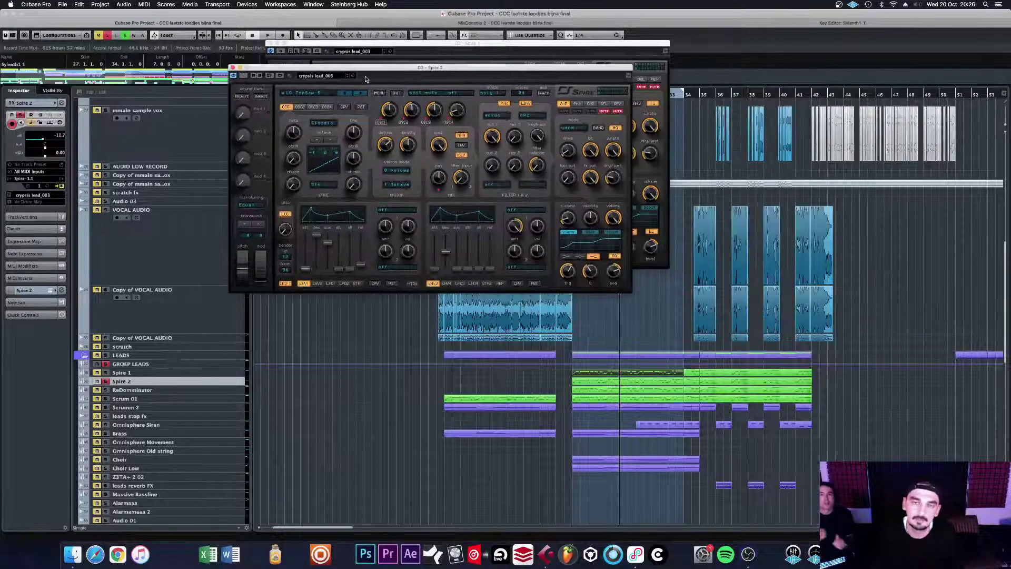
Step: Close both Spire windows and play the loop with Spire 1 soloed alongside Spire 2
{"action": "left_click", "coordinate": [232, 67]}
{"action": "left_click", "coordinate": [266, 44]}
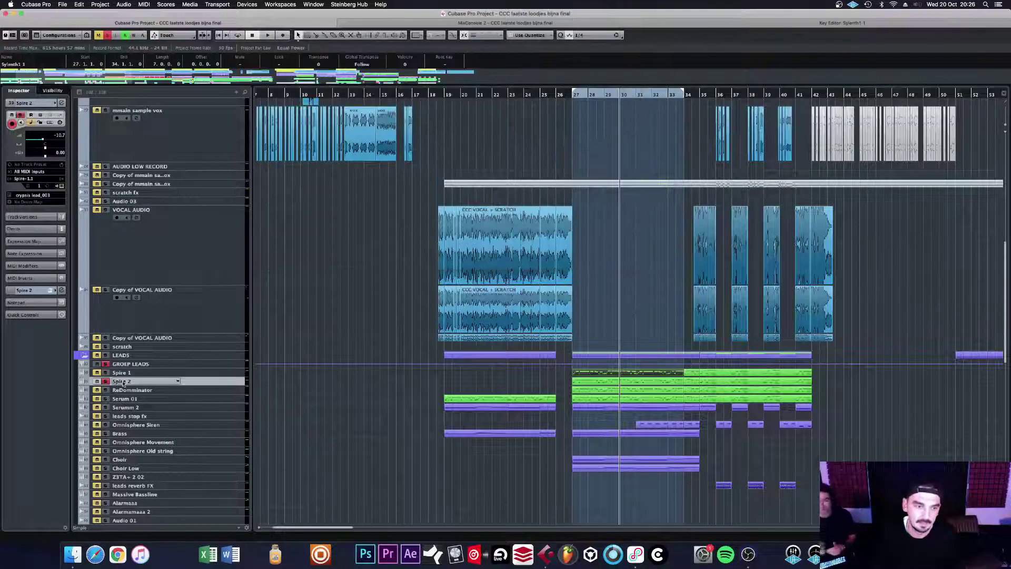
{"action": "key", "text": "space"}
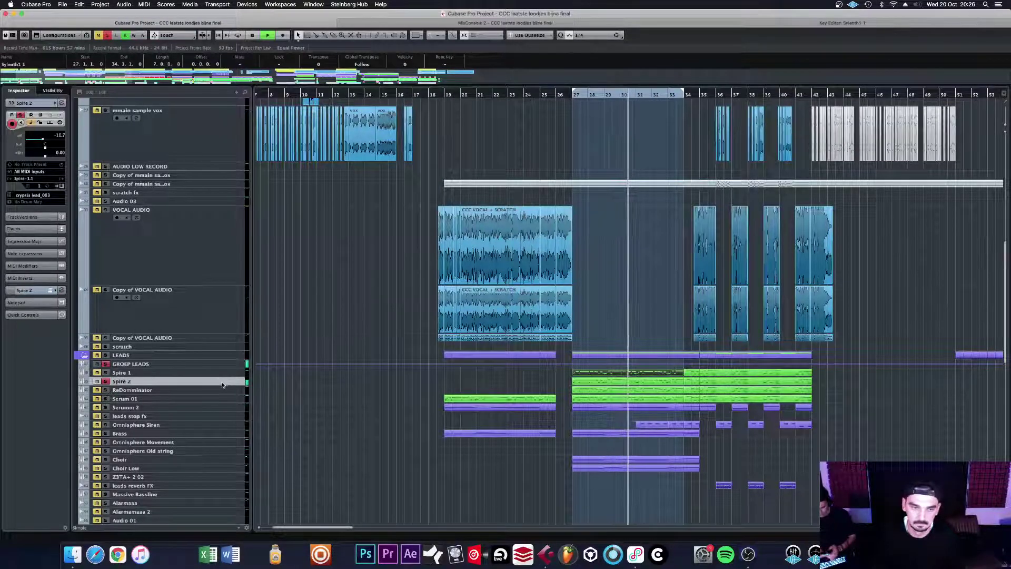
{"action": "left_click", "coordinate": [106, 373]}
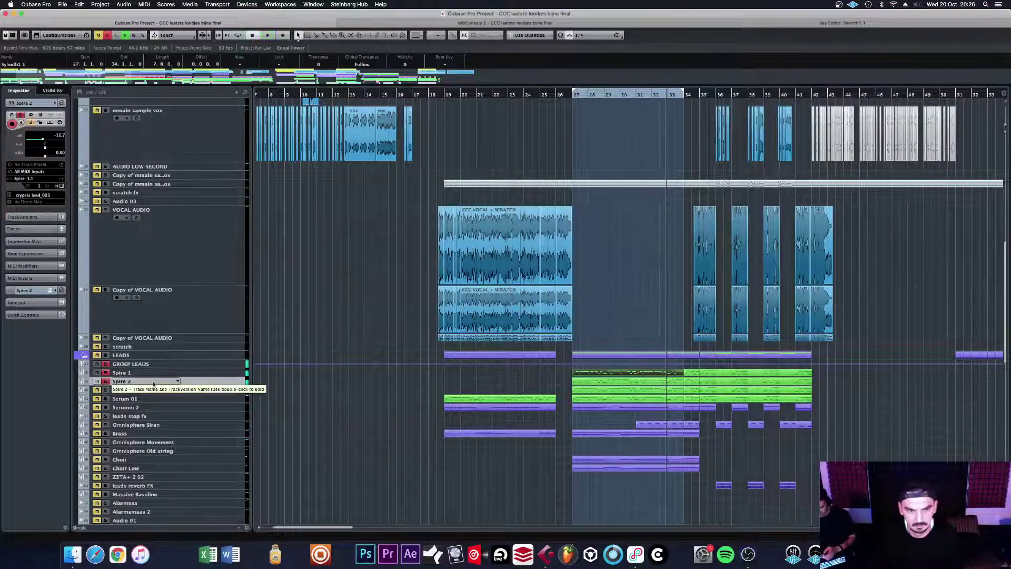
Step: Transpose all notes of the Spire 2 part at bar 27 down one octave and return to the arrangement
{"action": "double_click", "coordinate": [614, 383]}
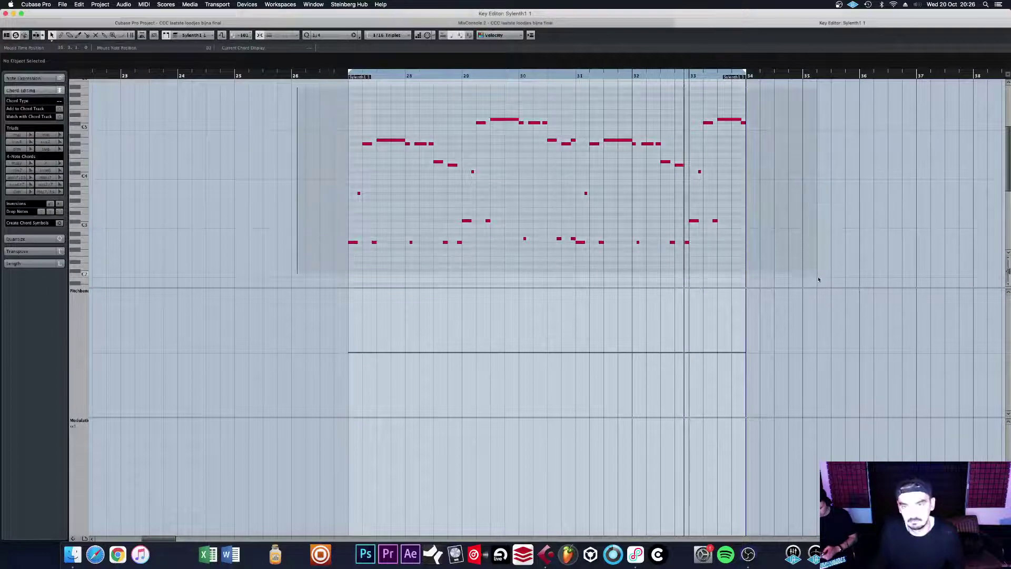
{"action": "left_click_drag", "start_coordinate": [818, 279], "coordinate": [819, 278]}
{"action": "key", "text": "shift+Down"}
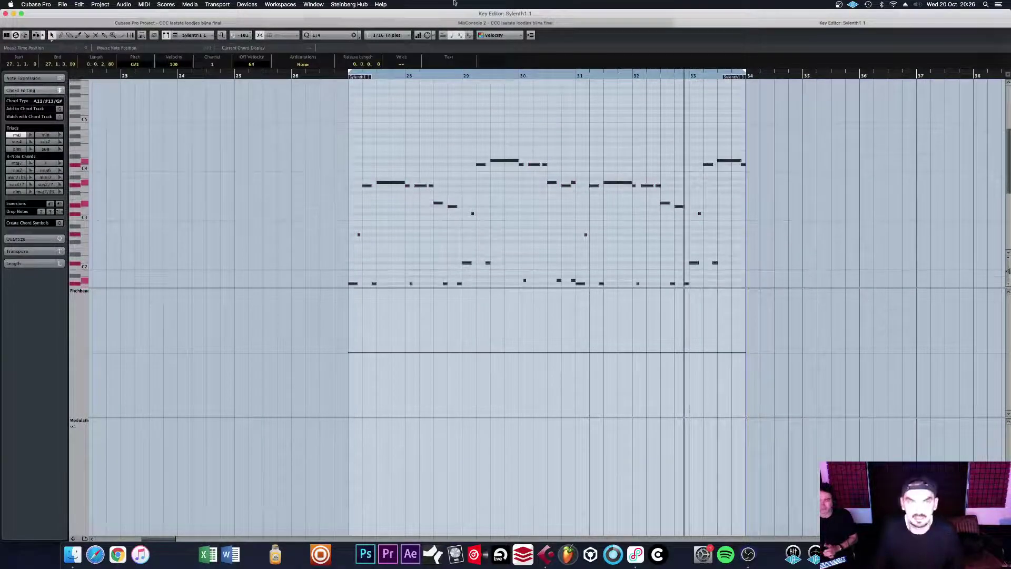
{"action": "key", "text": "super+w"}
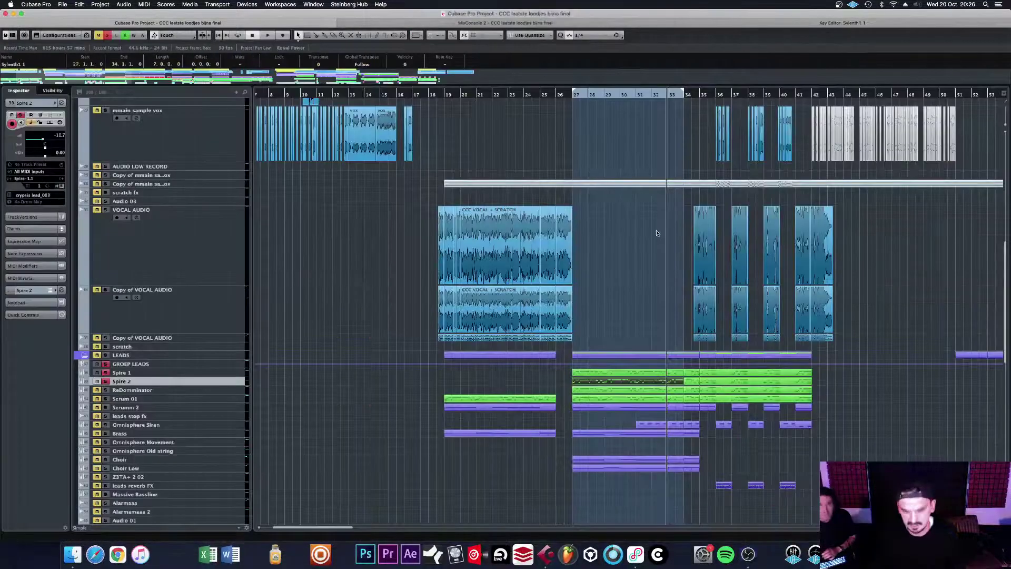
Step: Play the loop from bar 27, take Spire 1 and Spire 2 out of solo with Spire 1 muted, and stop playback
{"action": "key", "text": "space"}
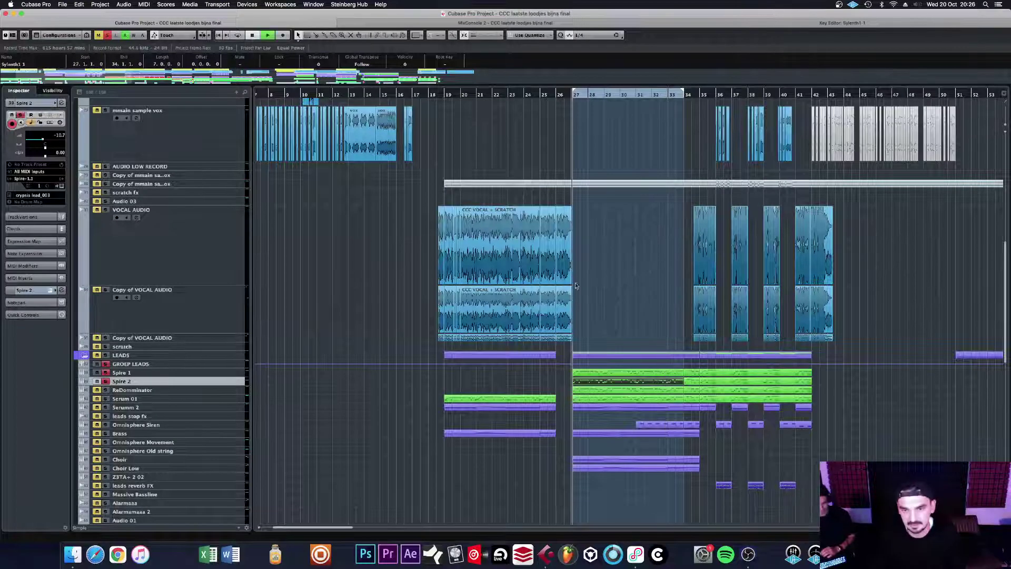
{"action": "left_click", "coordinate": [97, 373]}
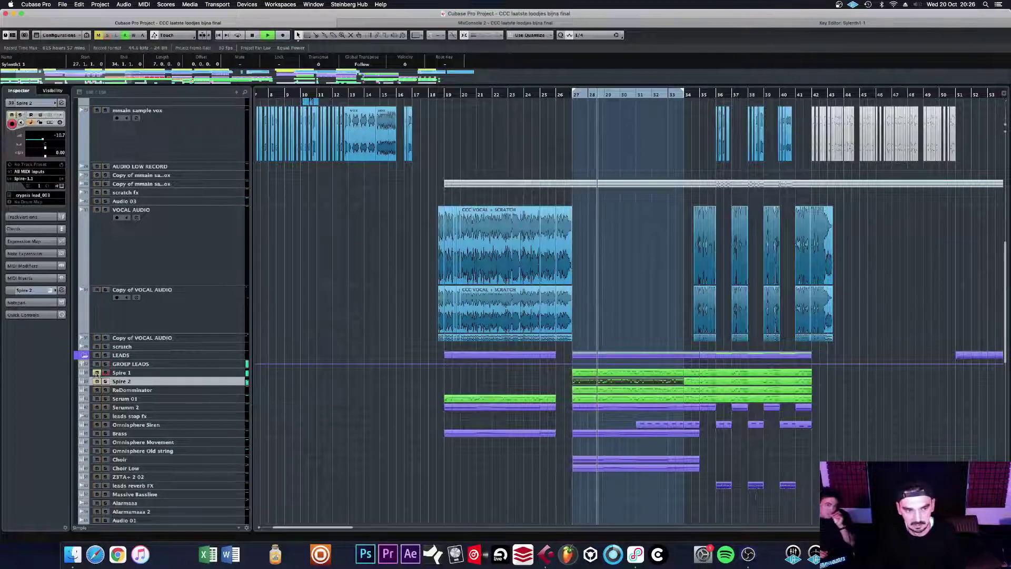
{"action": "key", "text": "space"}
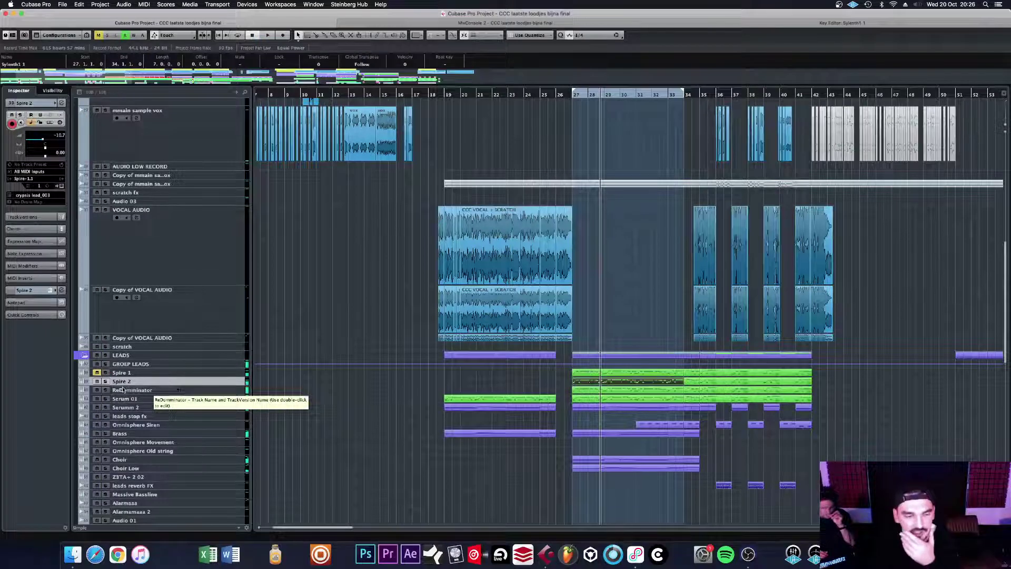
Step: Solo the ReDominator track, open its synth beside the lead parts, and play the loop
{"action": "left_click", "coordinate": [195, 390]}
{"action": "left_click", "coordinate": [105, 390]}
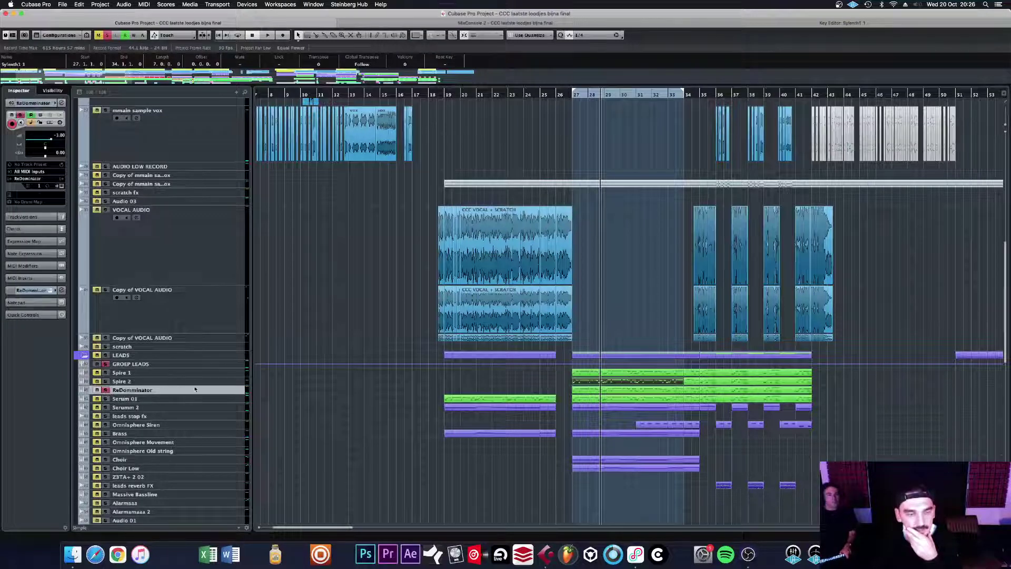
{"action": "left_click", "coordinate": [60, 187]}
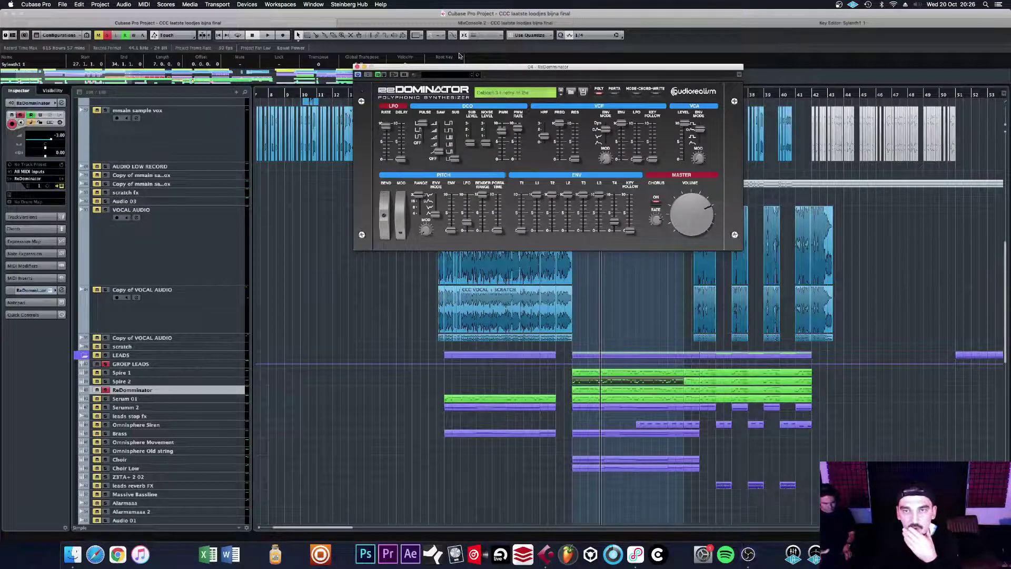
{"action": "left_click_drag", "start_coordinate": [502, 69], "coordinate": [251, 43]}
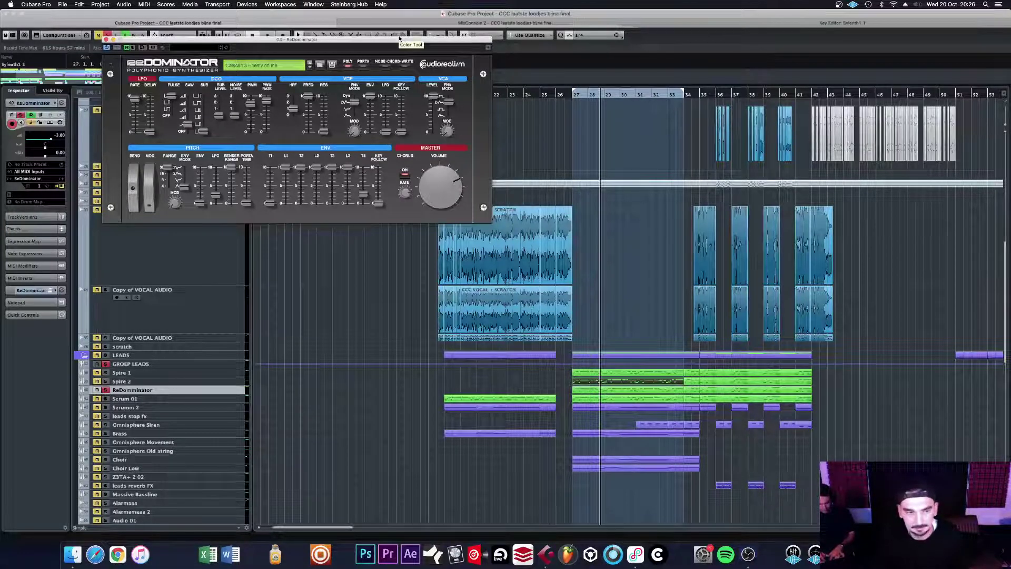
{"action": "key", "text": "space"}
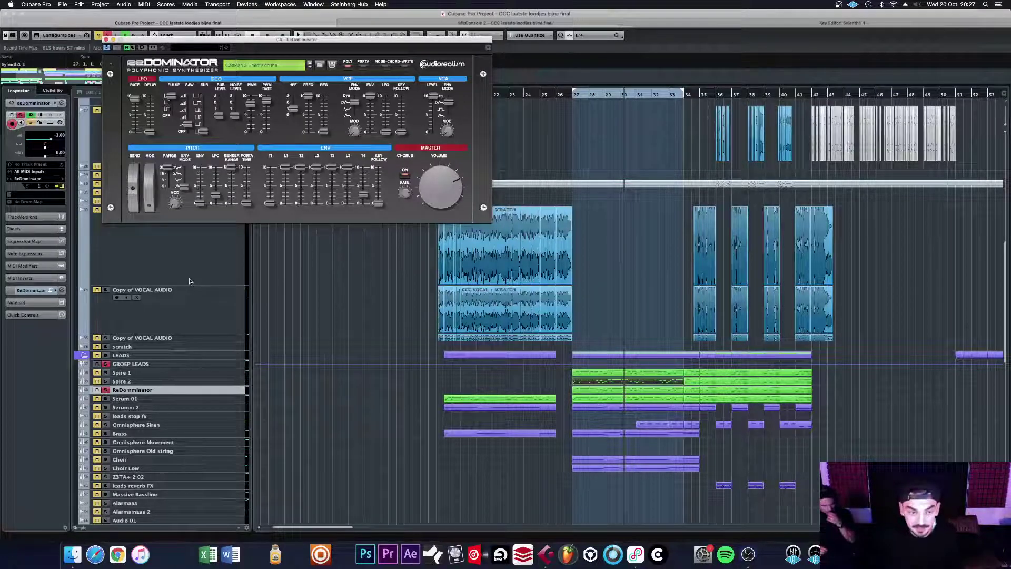
{"action": "key", "text": "space"}
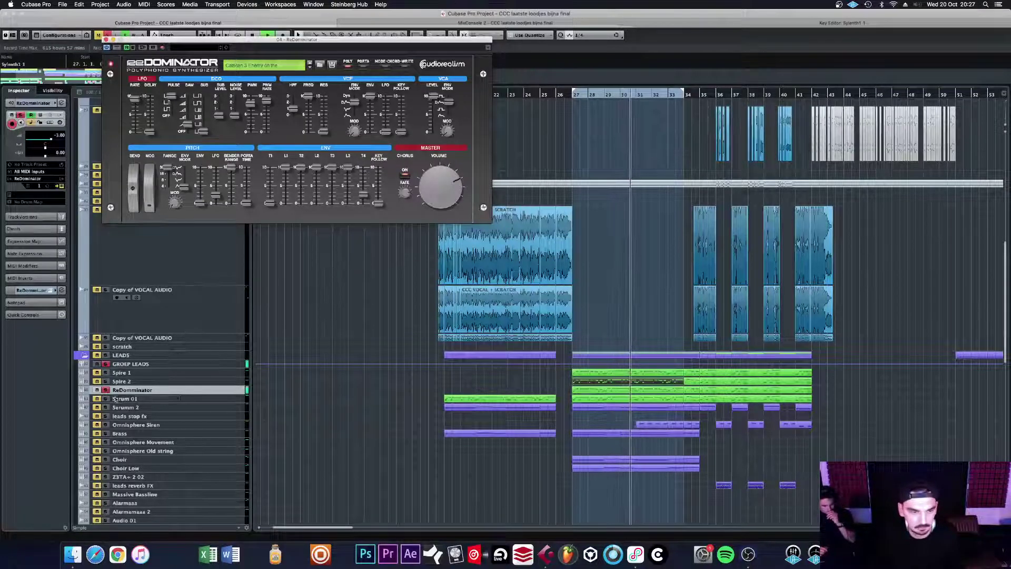
Step: Switch the solo from ReDominator to Serum 01, view its Serum patch, and close both synth windows
{"action": "left_click", "coordinate": [98, 390]}
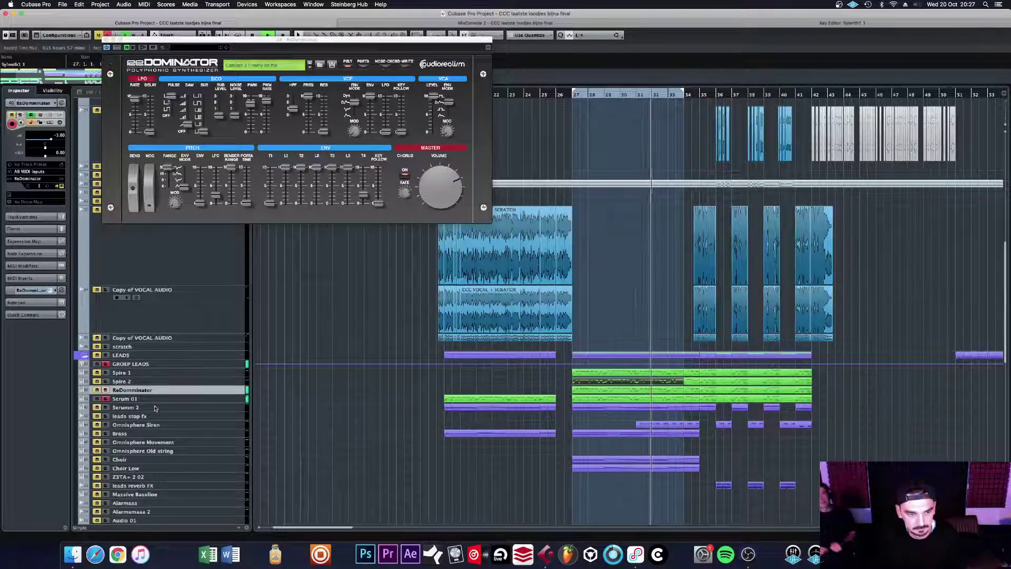
{"action": "key", "text": "Down"}
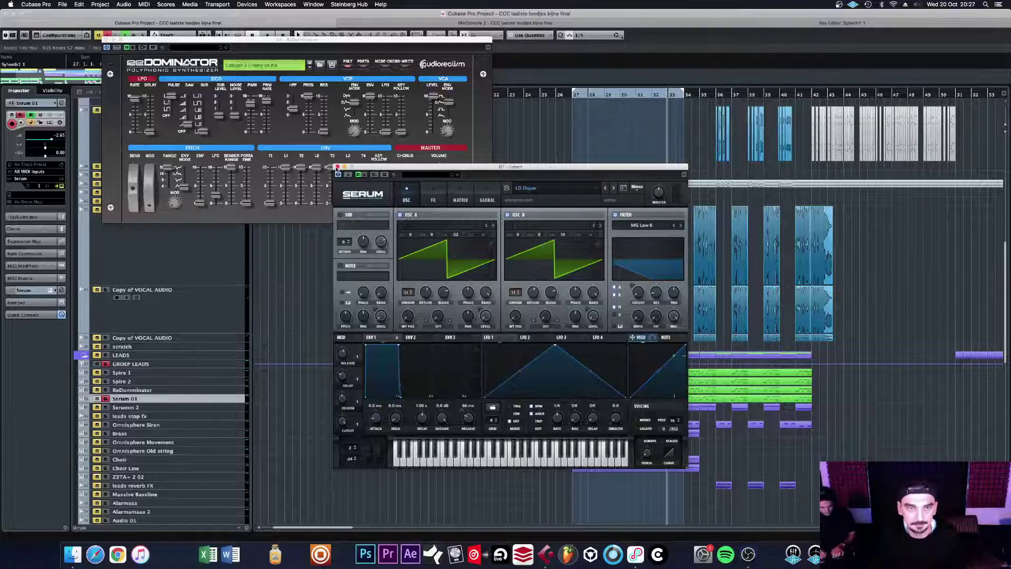
{"action": "left_click", "coordinate": [337, 168]}
{"action": "left_click", "coordinate": [108, 47]}
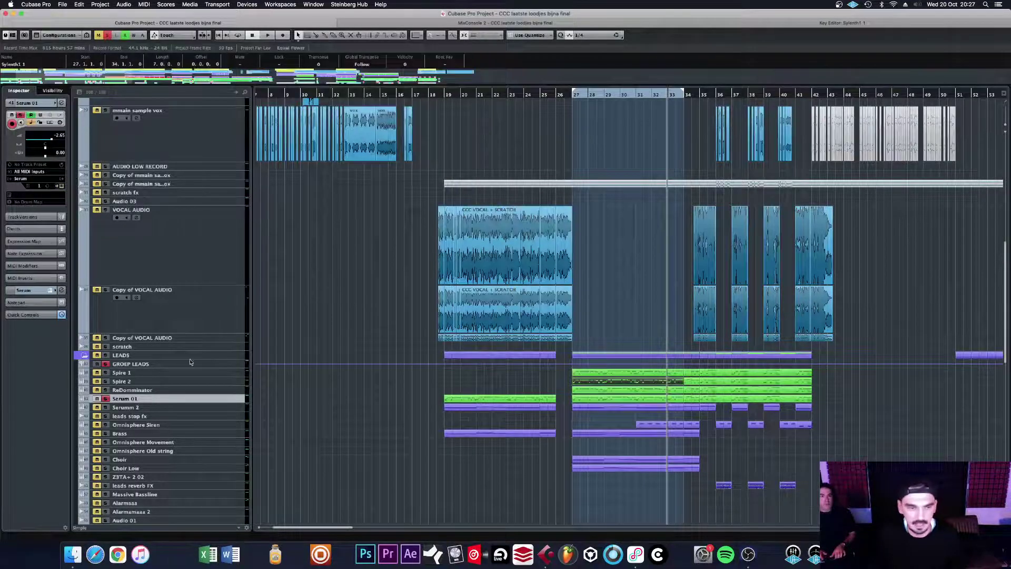
Step: Examine the FabFilter Pro-Q 3 insert in Spire 1's channel settings, and close it while switching to Spire 2's channel
{"action": "left_click", "coordinate": [221, 373]}
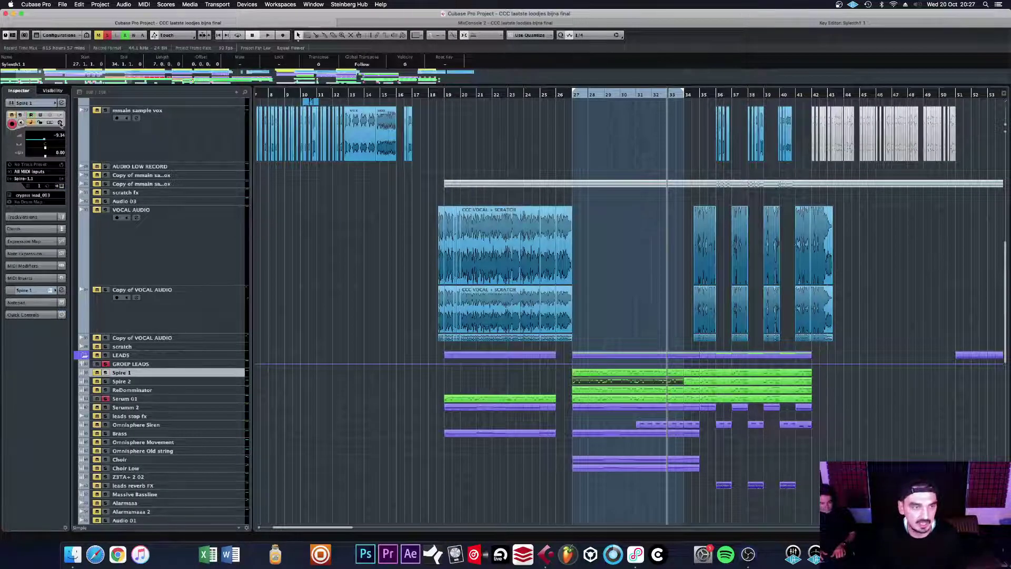
{"action": "left_click", "coordinate": [62, 103]}
{"action": "left_click_drag", "start_coordinate": [437, 195], "coordinate": [561, 104]}
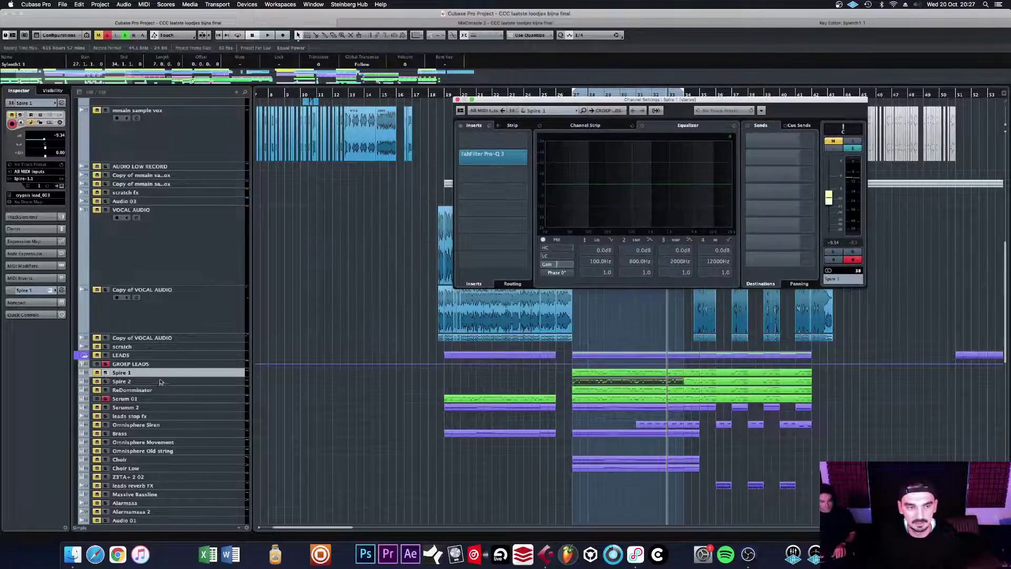
{"action": "left_click", "coordinate": [493, 154]}
{"action": "left_click_drag", "start_coordinate": [431, 119], "coordinate": [738, 82]}
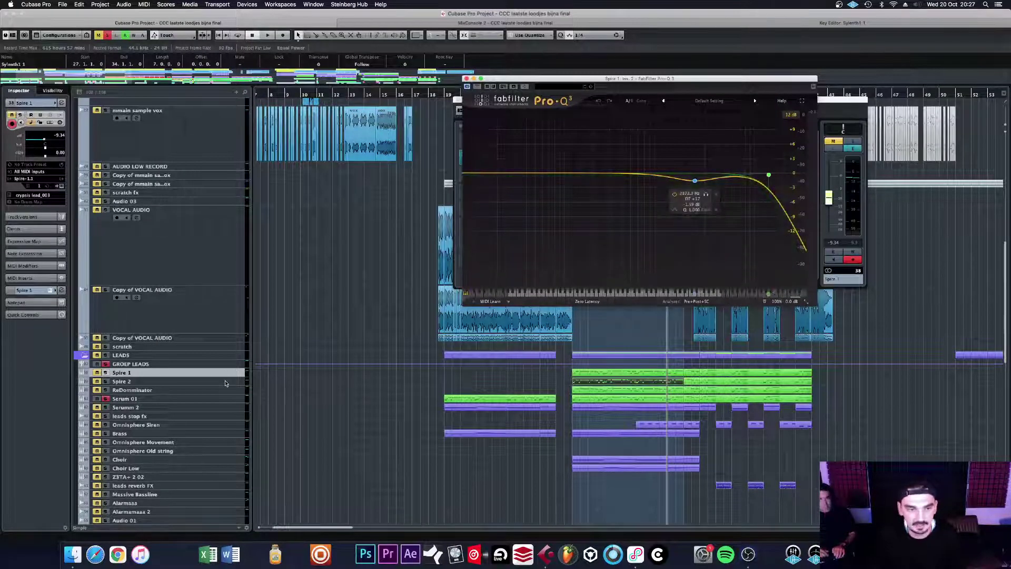
{"action": "left_click", "coordinate": [225, 383]}
{"action": "left_click", "coordinate": [466, 79]}
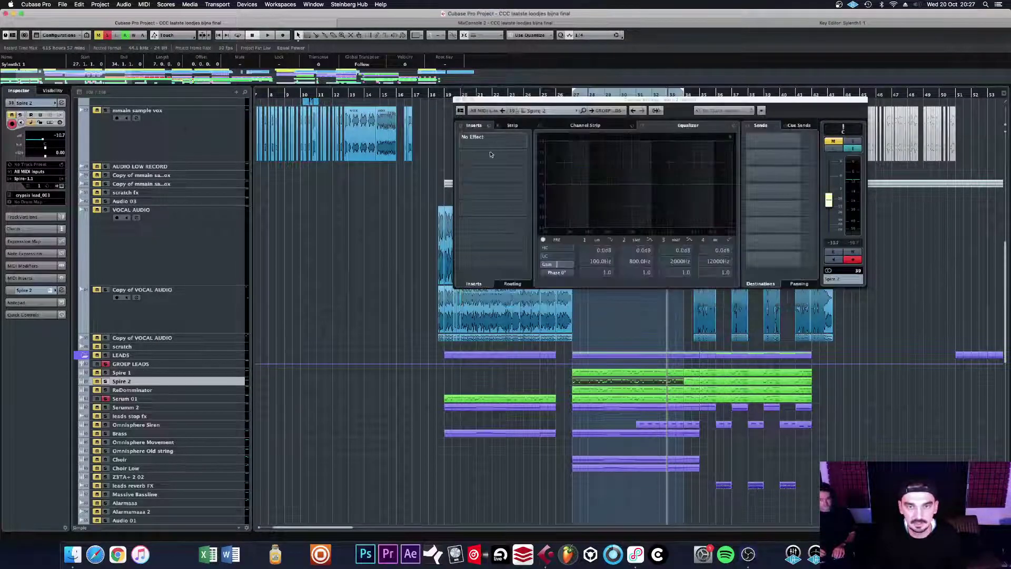
Step: Show the ReDominator channel's inserts and examine its FabFilter Pro-Q 3 curve
{"action": "left_click", "coordinate": [224, 390]}
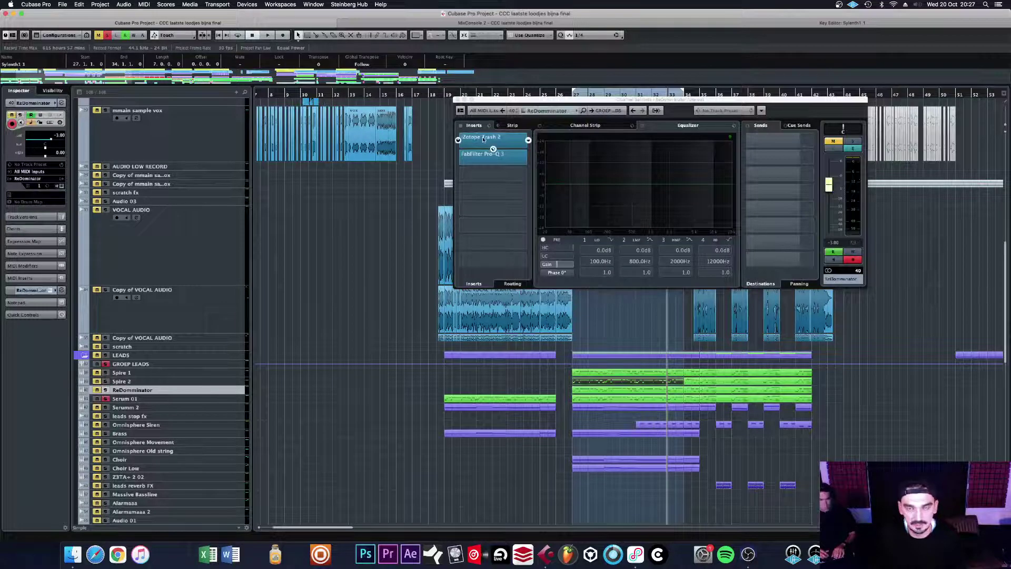
{"action": "left_click", "coordinate": [528, 154]}
{"action": "mouse_move", "coordinate": [821, 346]}
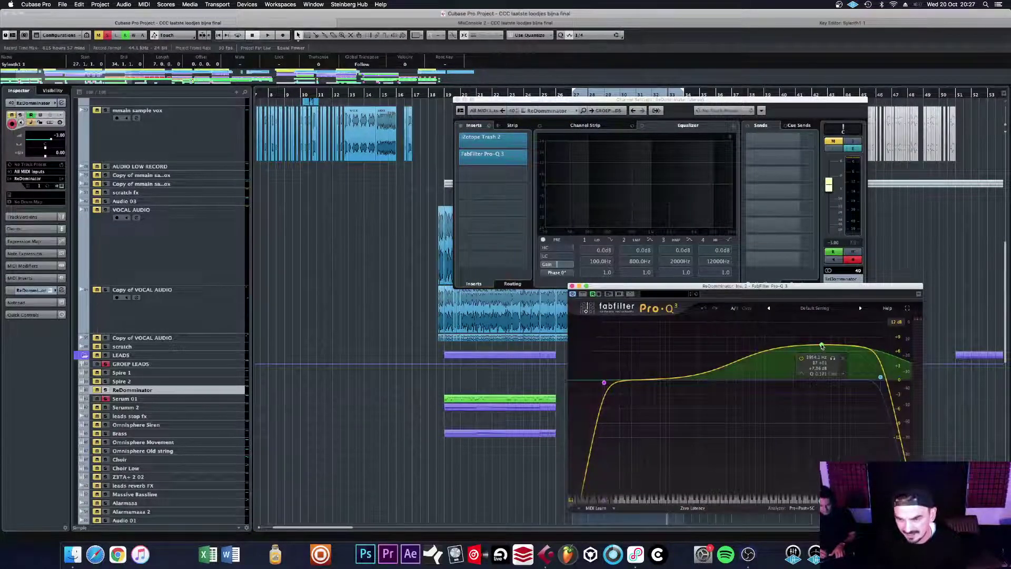
Step: Examine the FabFilter Pro-Q 3 and CLA-2A Stereo inserts on the Serum 01 channel, and close the compressor
{"action": "left_click", "coordinate": [225, 400]}
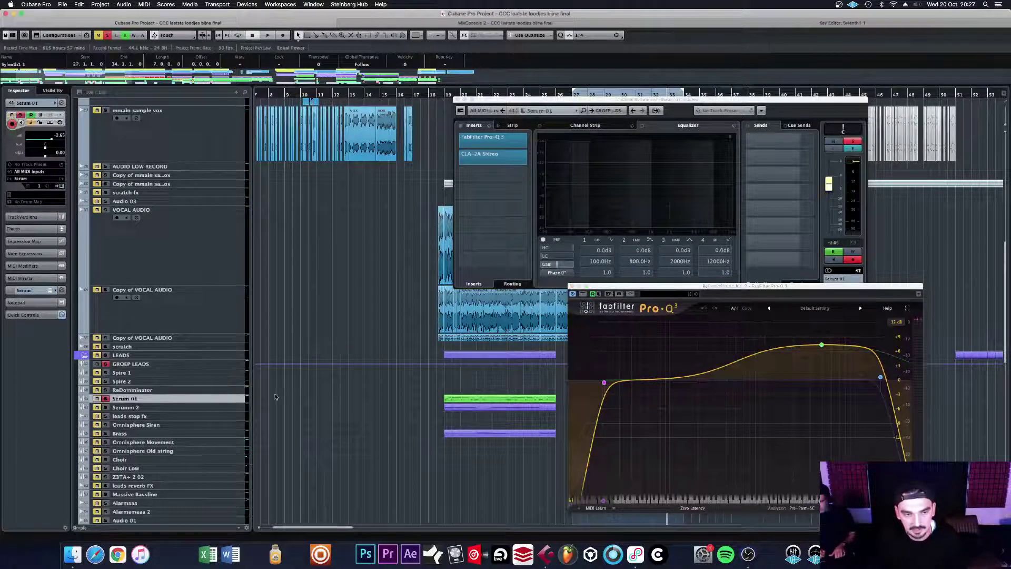
{"action": "left_click", "coordinate": [482, 137]}
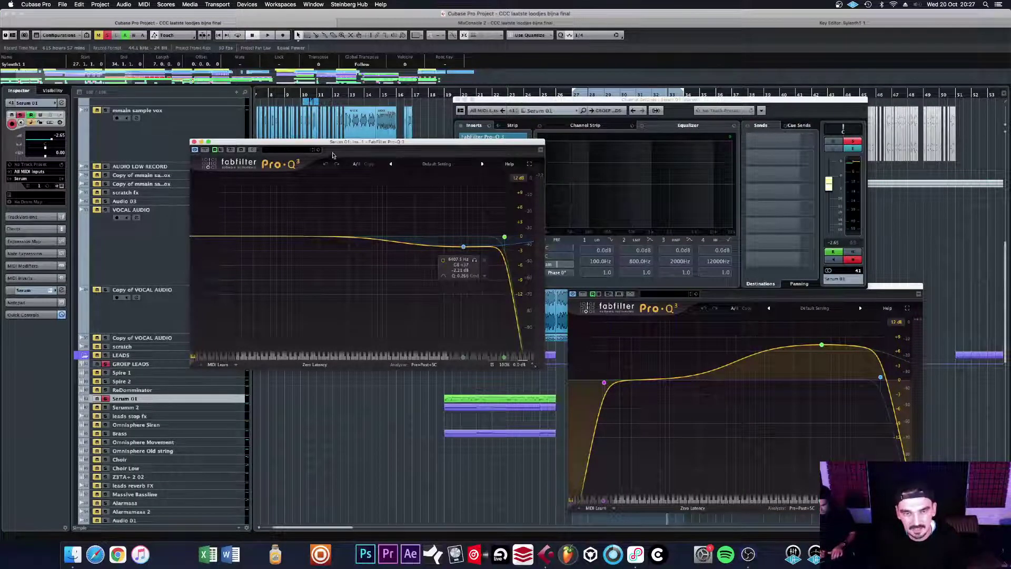
{"action": "left_click_drag", "start_coordinate": [331, 149], "coordinate": [713, 194]}
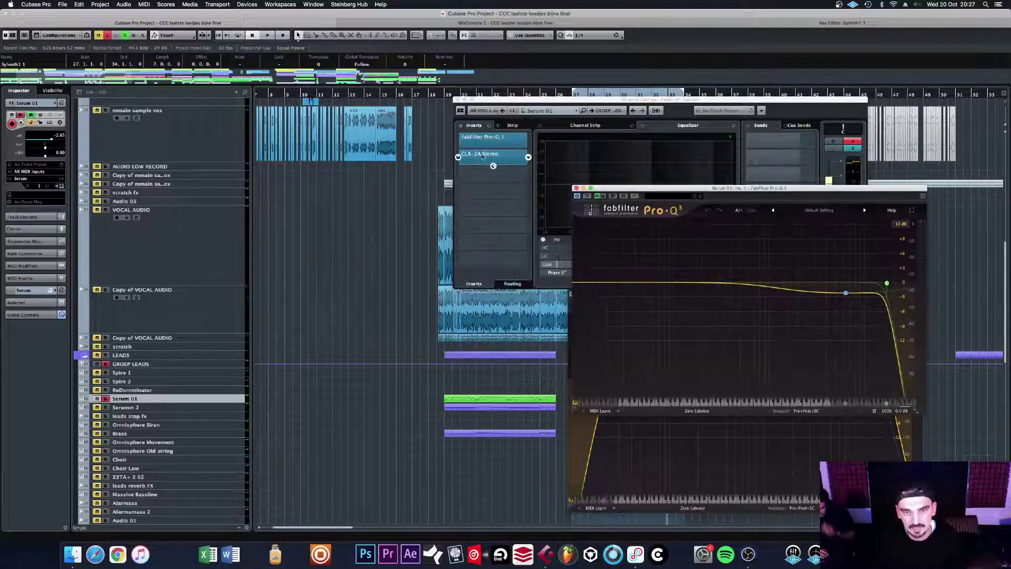
{"action": "left_click", "coordinate": [466, 153]}
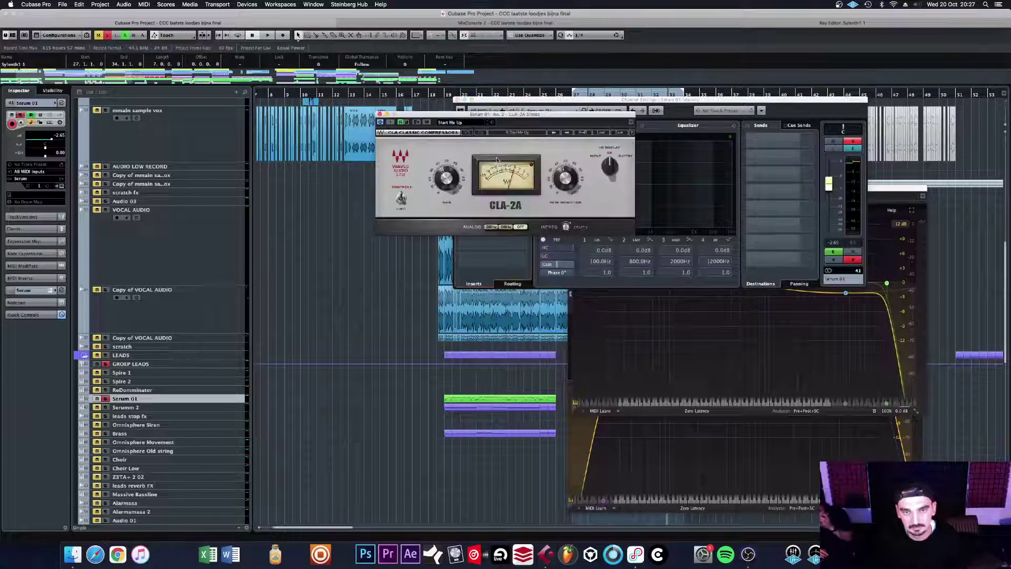
{"action": "left_click", "coordinate": [380, 114]}
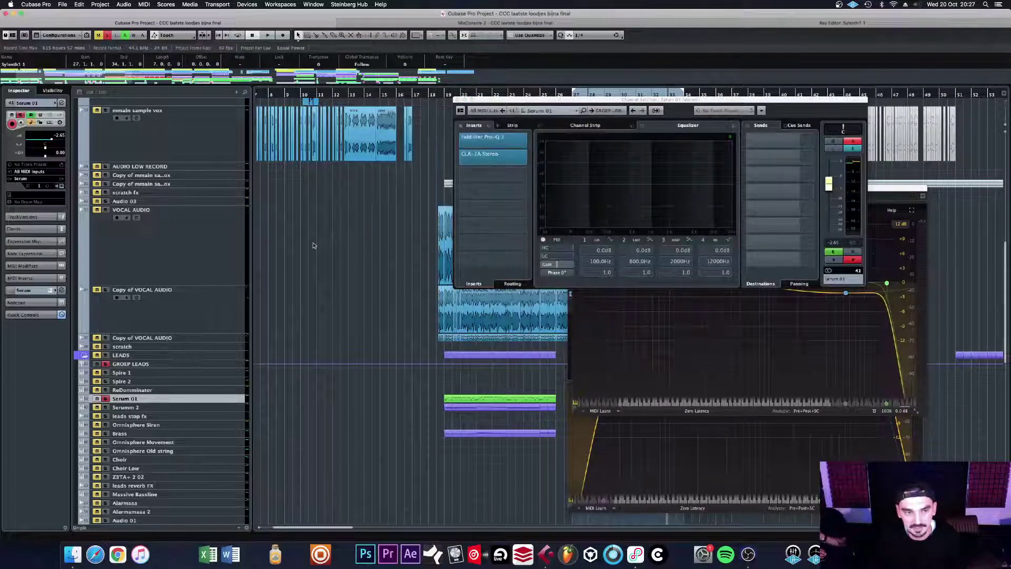
Step: Select the GROEP LEADS group channel and solo it
{"action": "left_click", "coordinate": [216, 358]}
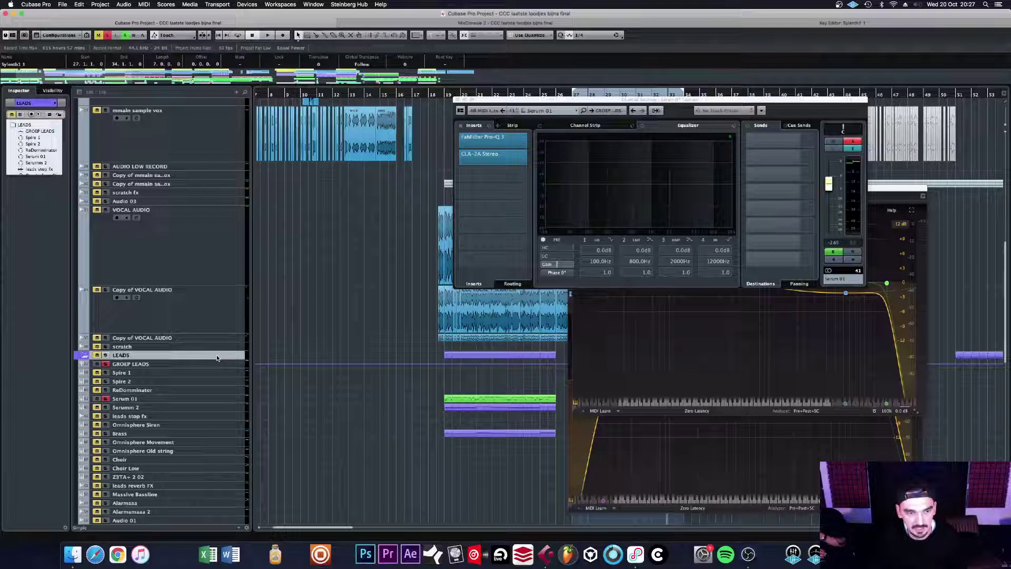
{"action": "left_click", "coordinate": [182, 365]}
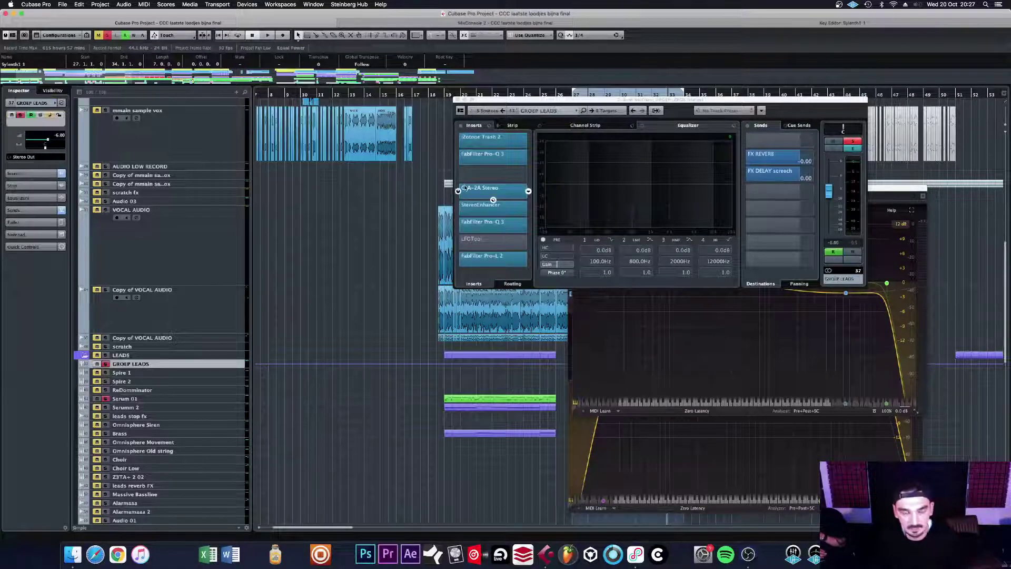
{"action": "left_click", "coordinate": [106, 364]}
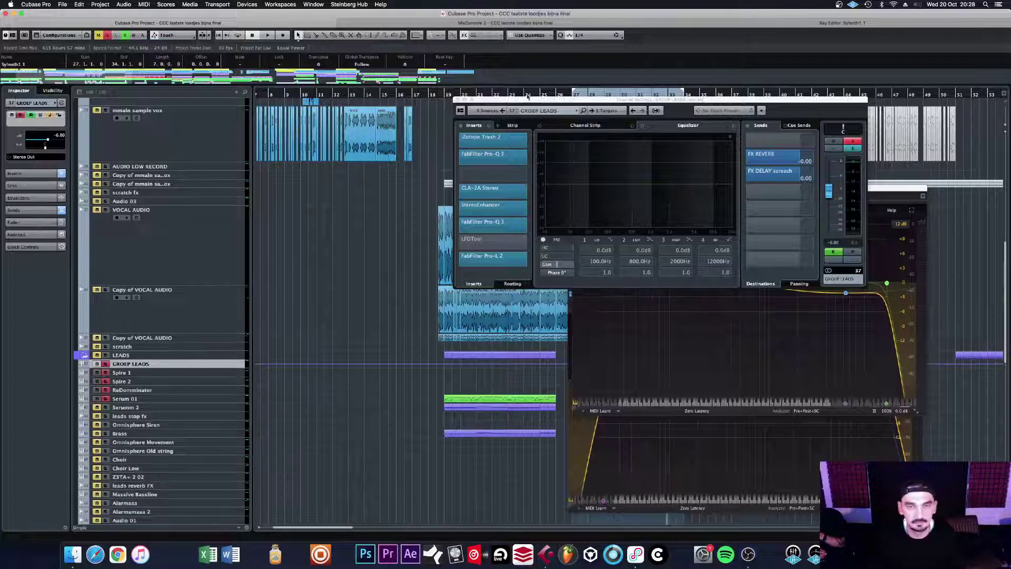
Step: Bypass all inserts and the FX REVERB and FX DELAY screech sends on GROEP LEADS, and play the leads dry
{"action": "left_click", "coordinate": [460, 127]}
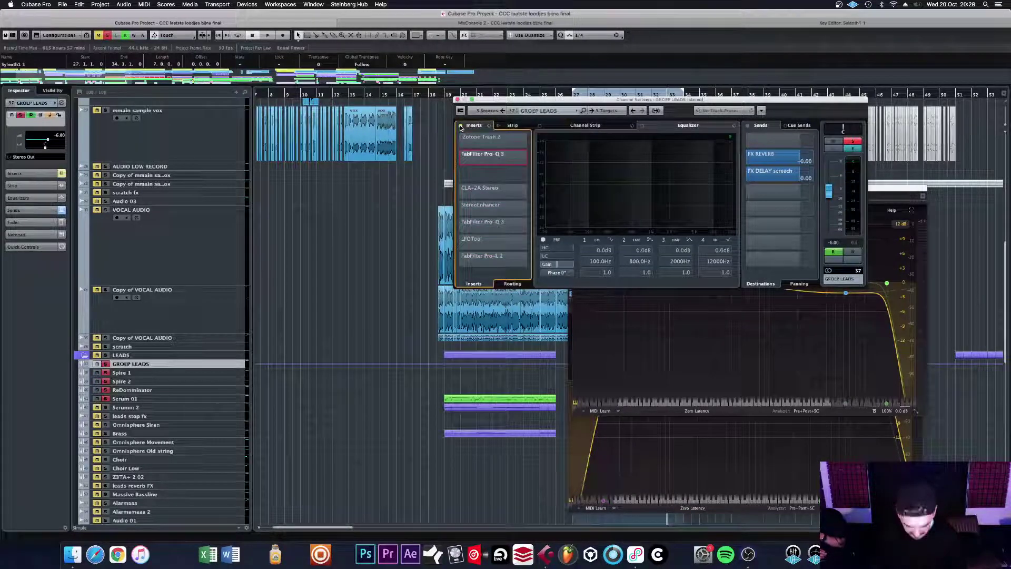
{"action": "left_click", "coordinate": [744, 157]}
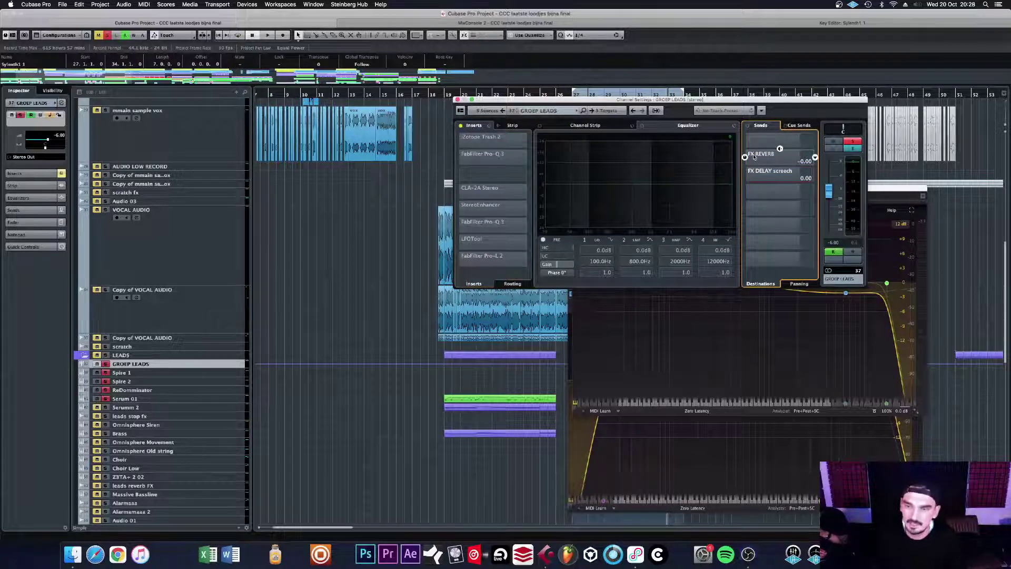
{"action": "key", "text": "space"}
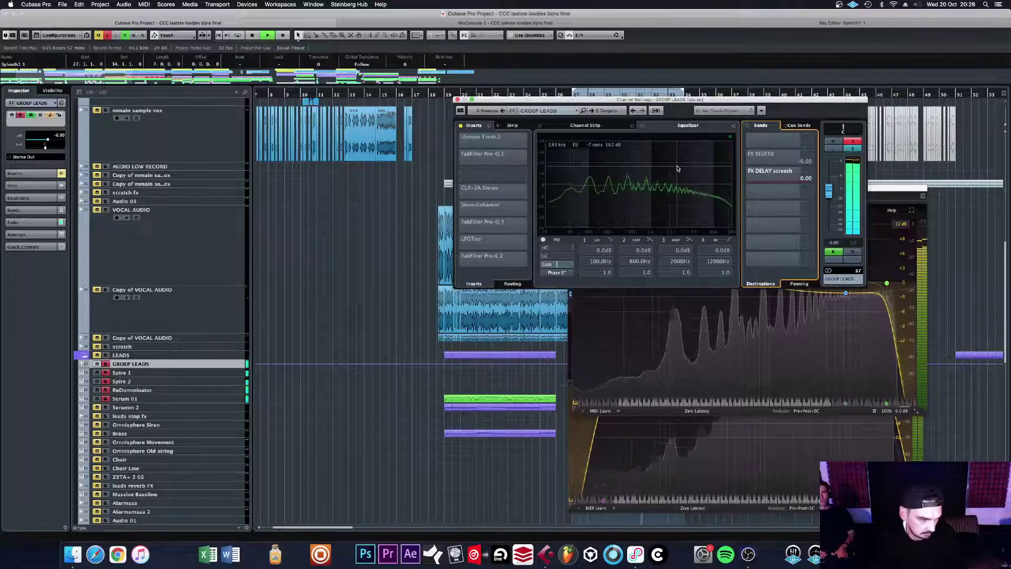
{"action": "key", "text": "space"}
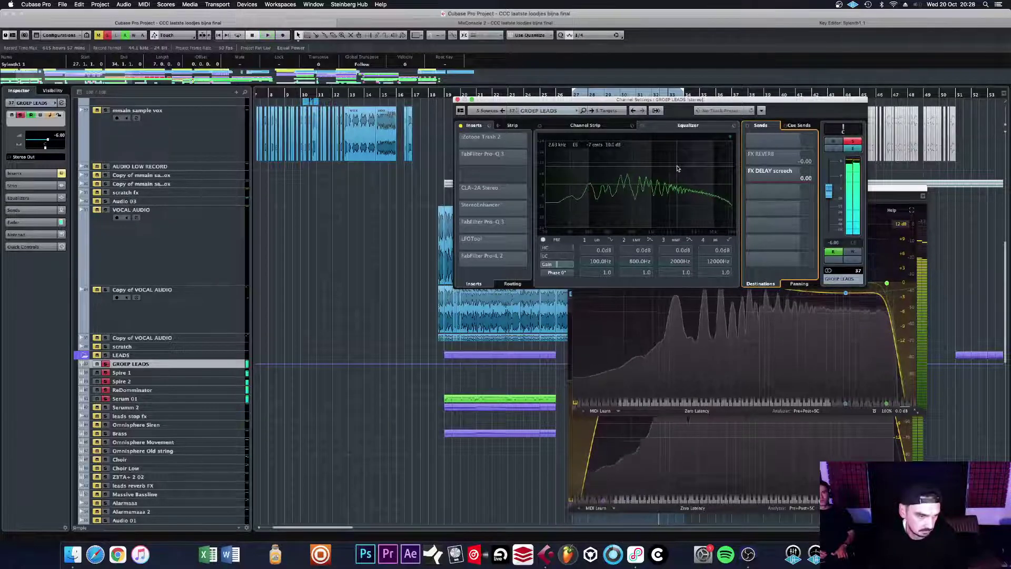
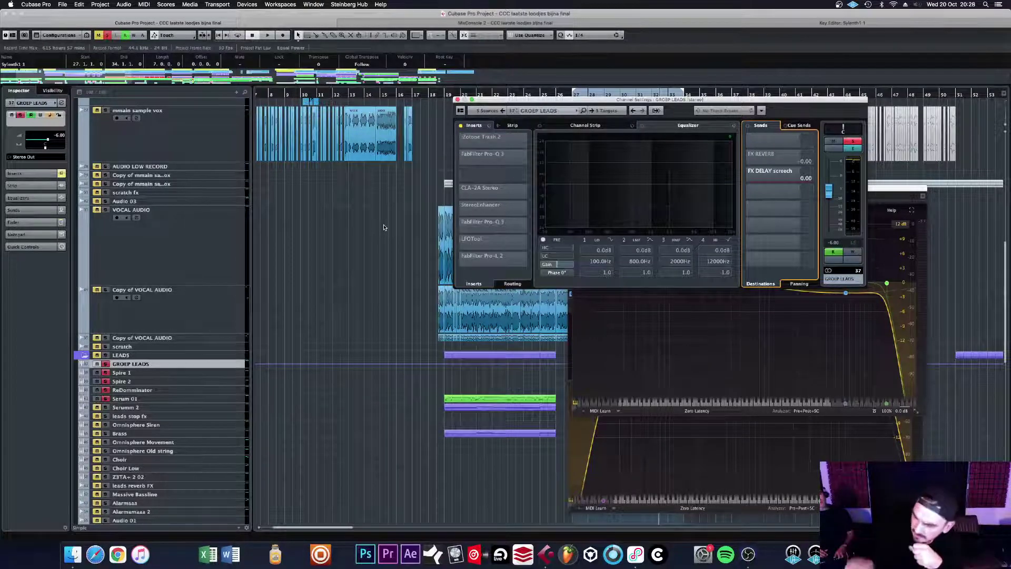
Step: View the Serum patch on the Serum 01 track, and close the synth, channel settings and both Pro-Q 3 windows
{"action": "left_click", "coordinate": [188, 400]}
{"action": "left_click", "coordinate": [61, 186]}
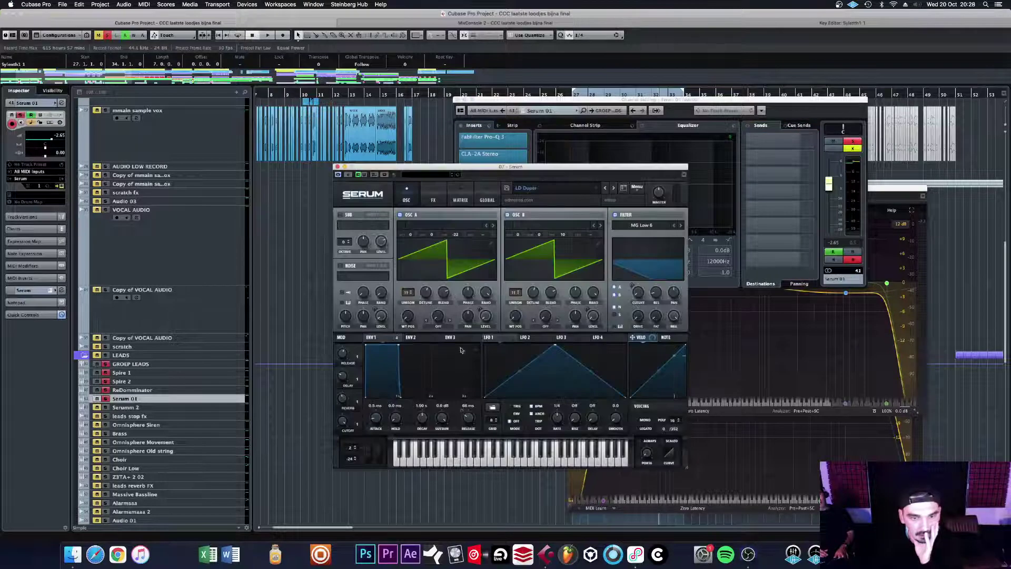
{"action": "mouse_move", "coordinate": [369, 463]}
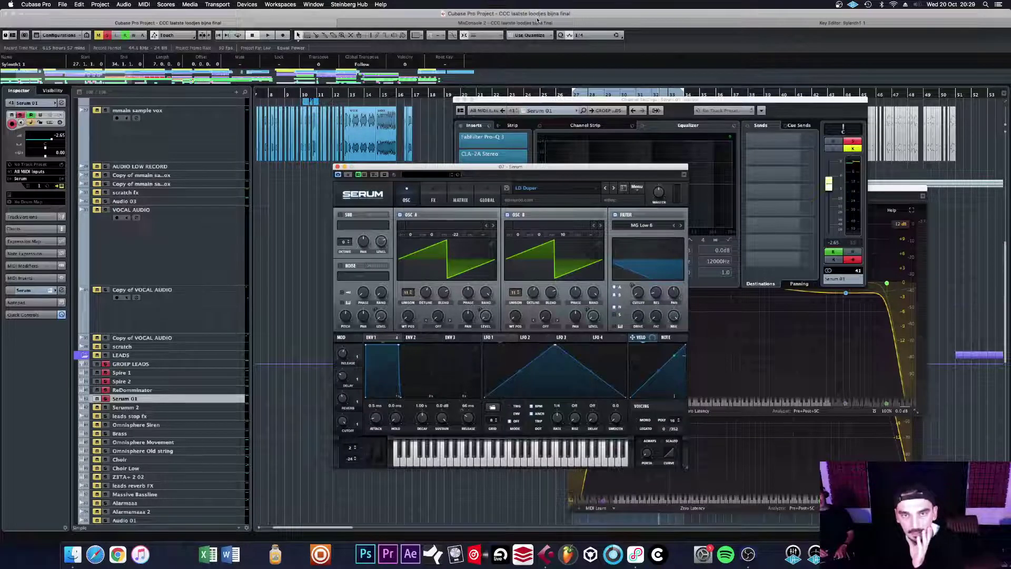
{"action": "left_click", "coordinate": [589, 23]}
{"action": "left_click", "coordinate": [337, 167]}
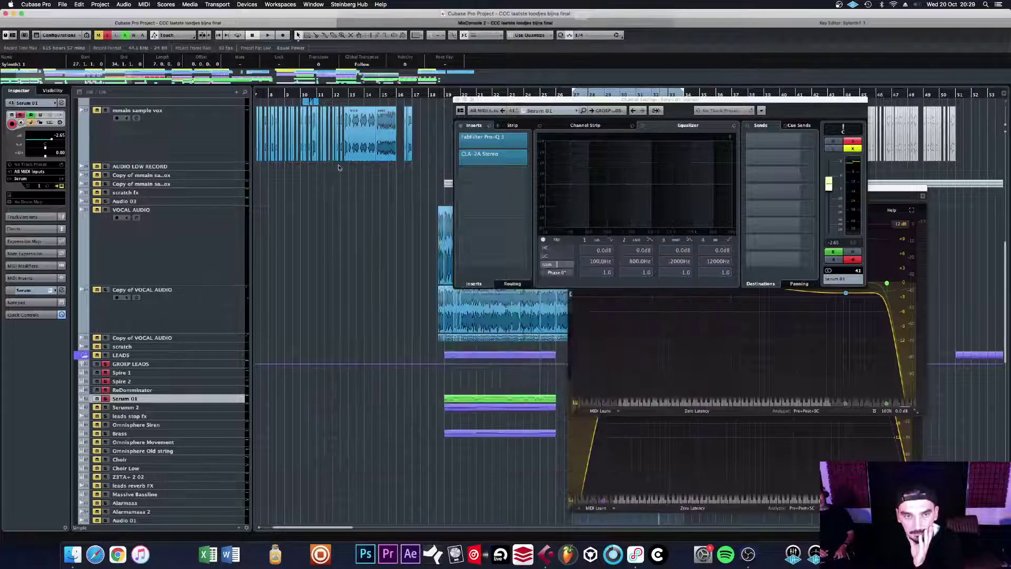
{"action": "left_click", "coordinate": [458, 100]}
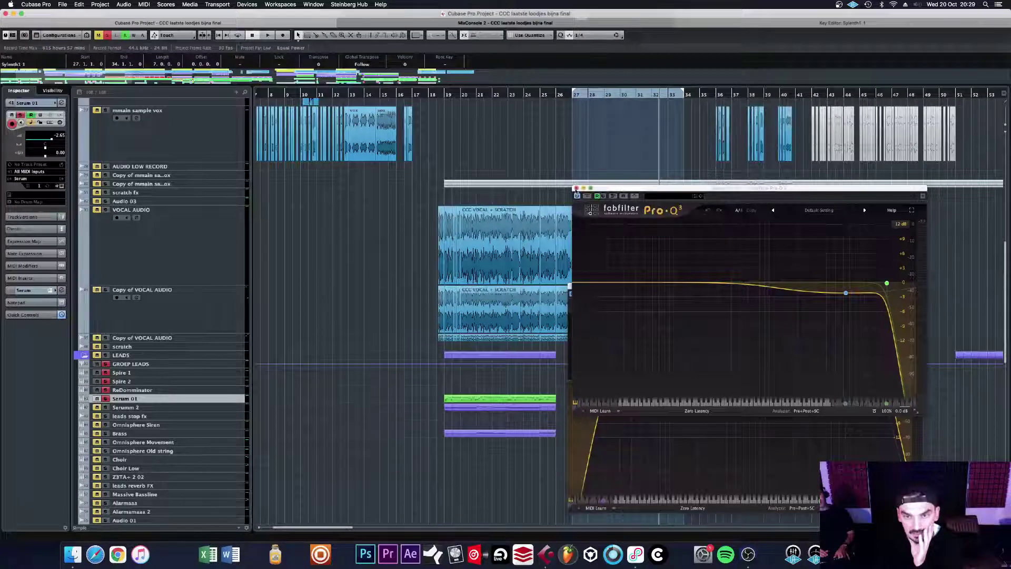
{"action": "left_click", "coordinate": [576, 188]}
{"action": "left_click", "coordinate": [573, 288]}
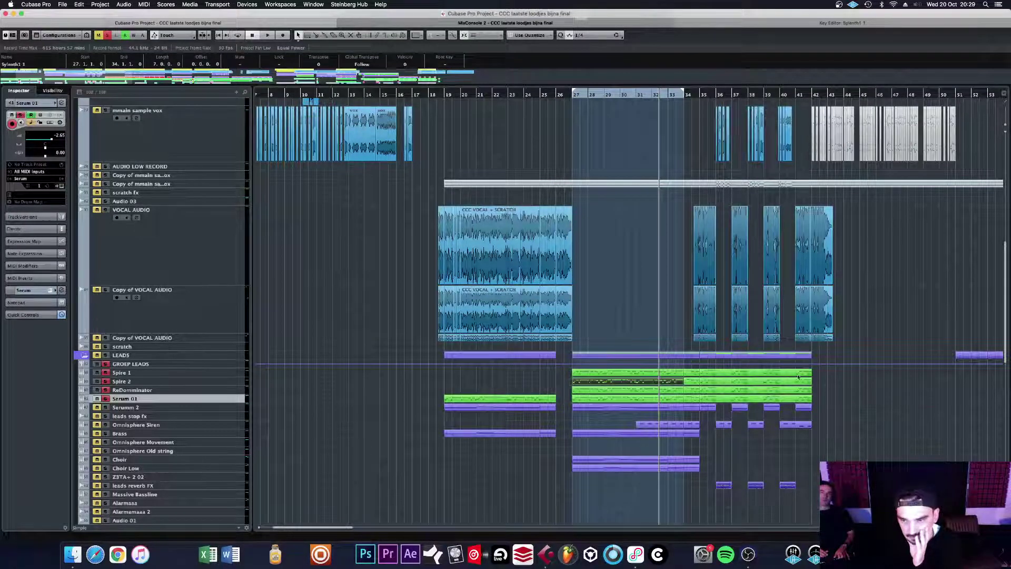
Step: Examine the pitchbend curves of the lead MIDI part in the Key Editor, and return to the project window
{"action": "double_click", "coordinate": [683, 382]}
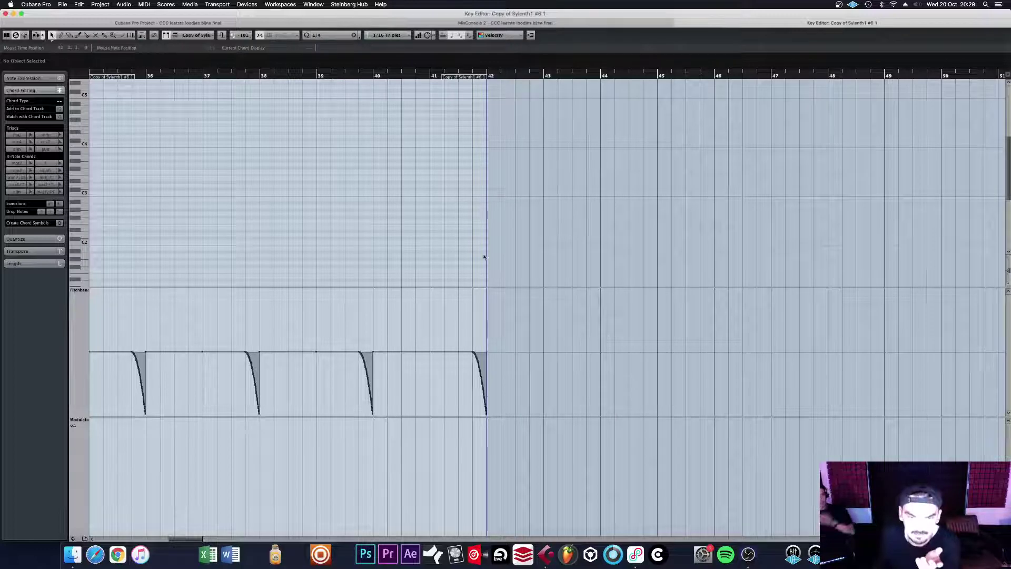
{"action": "left_click", "coordinate": [680, 23]}
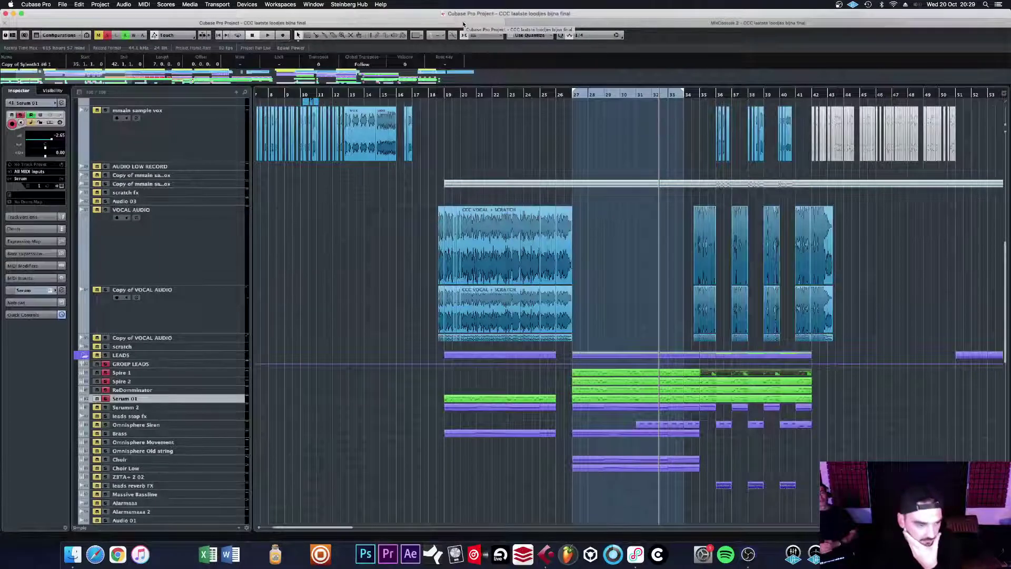
Step: Reopen Serum on Serum 01 and look up where the LD Duper preset sits in the EDMProd's EDM Essentials bank
{"action": "left_click", "coordinate": [60, 186]}
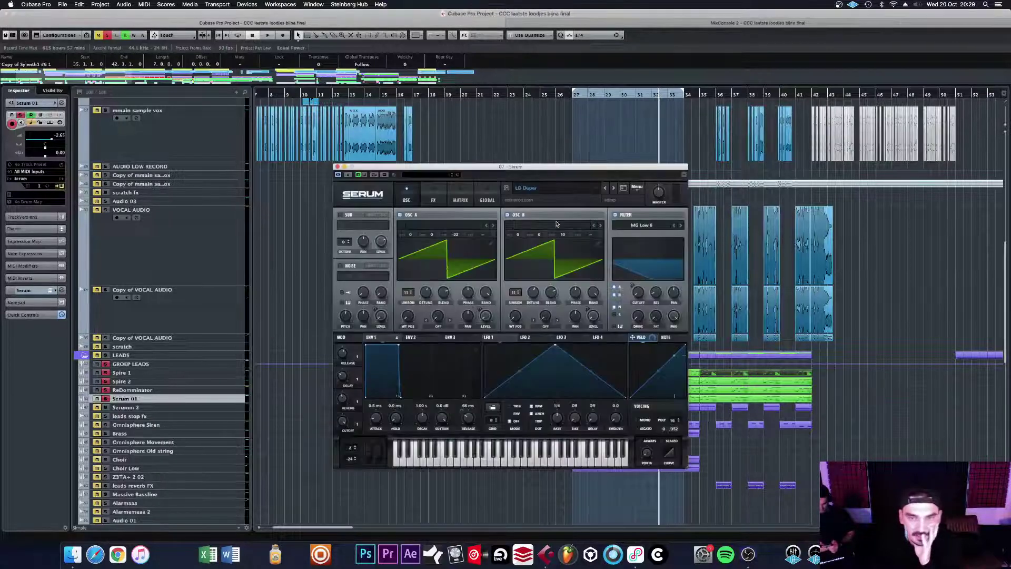
{"action": "left_click", "coordinate": [526, 189]}
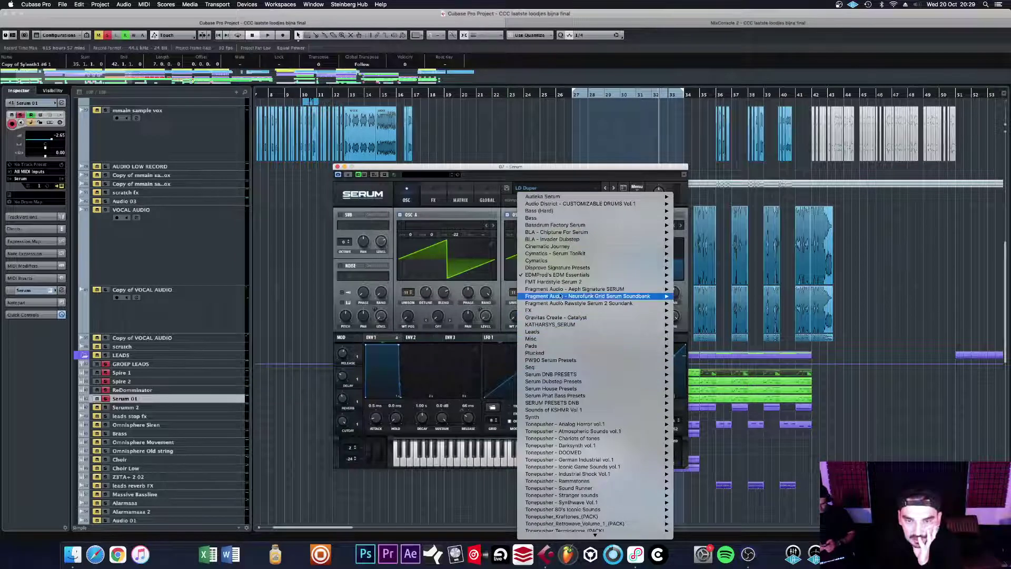
{"action": "mouse_move", "coordinate": [537, 277]}
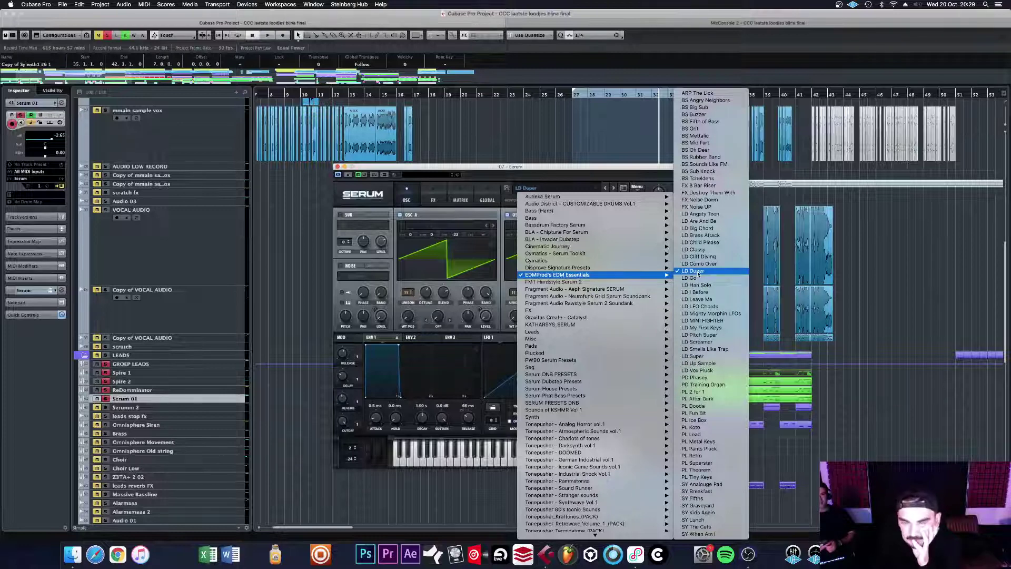
{"action": "left_click", "coordinate": [538, 168]}
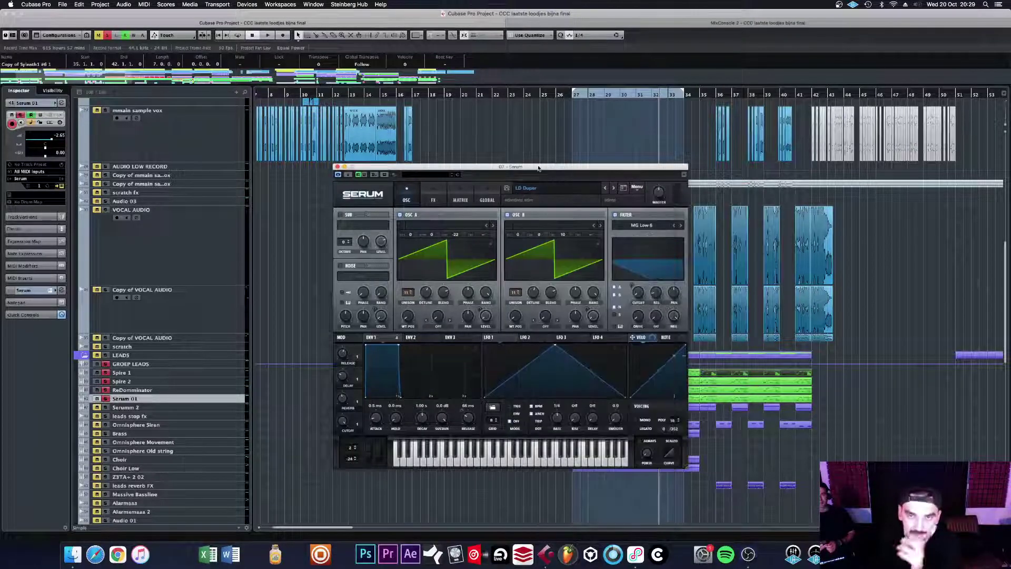
{"action": "left_click", "coordinate": [338, 166]}
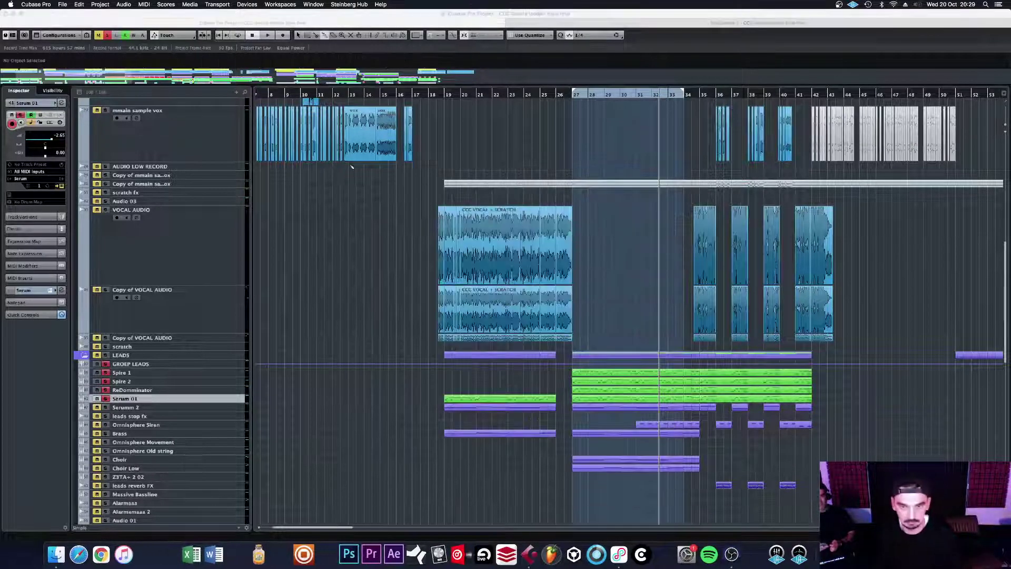
Step: Switch from the operation manual in Acrobat Reader back to Cubase, and close the Serum window
{"action": "key", "text": "super+Tab"}
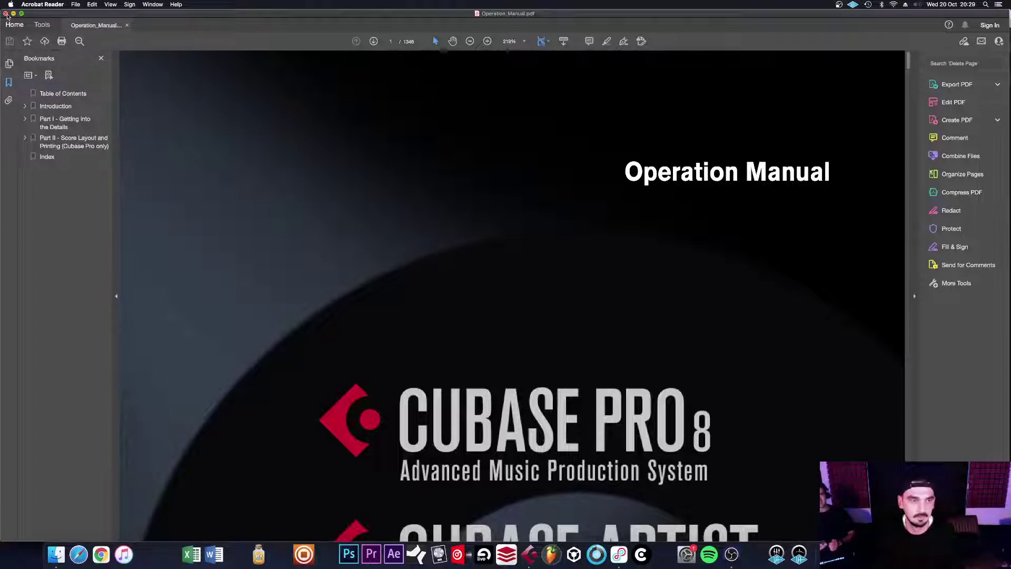
{"action": "left_click", "coordinate": [528, 553]}
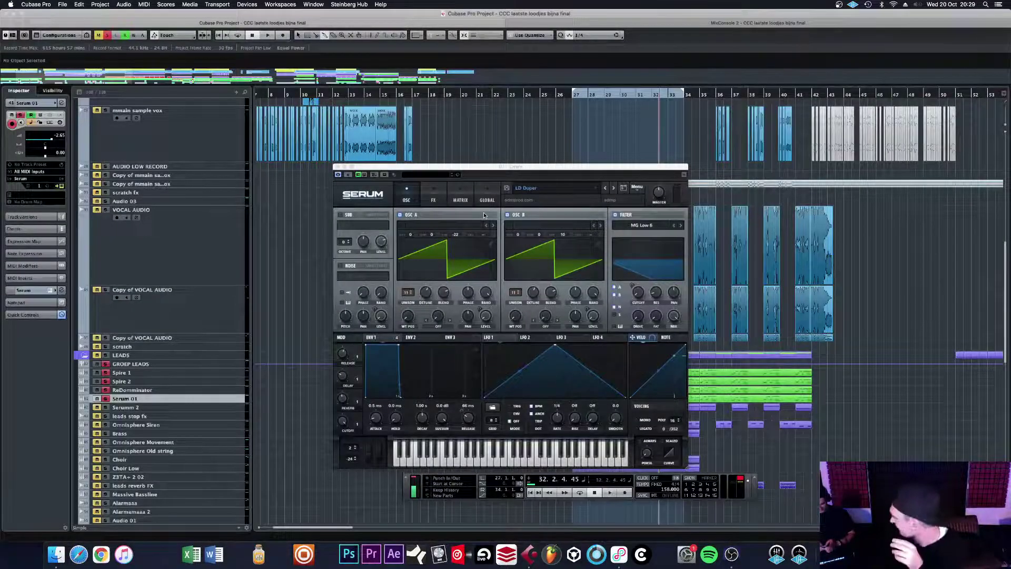
{"action": "left_click", "coordinate": [337, 166]}
Step: Open the GROEP LEADS channel settings, view Spire 1's channel and its Spire patch, and close the synth
{"action": "left_click", "coordinate": [219, 365]}
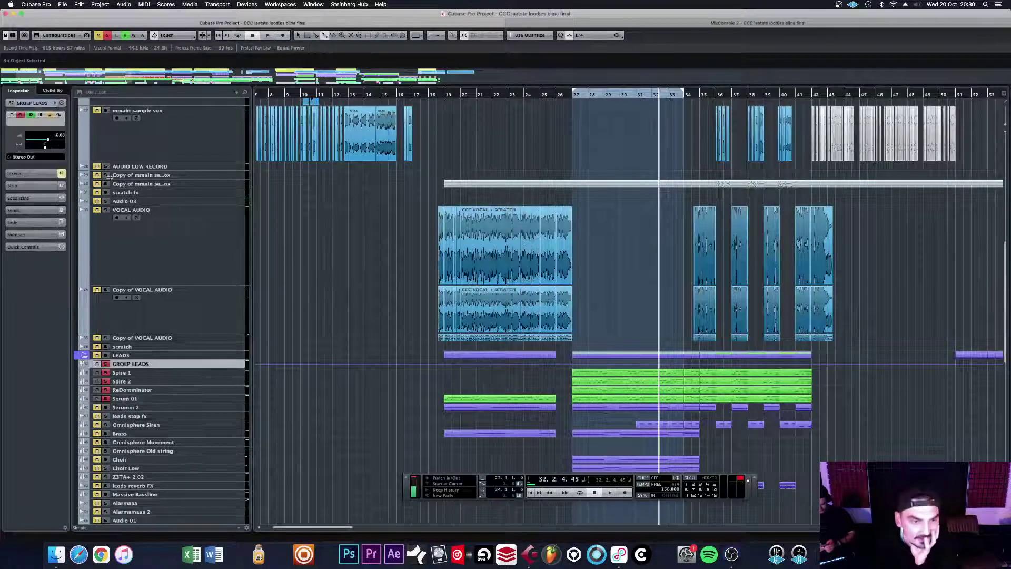
{"action": "left_click", "coordinate": [61, 104]}
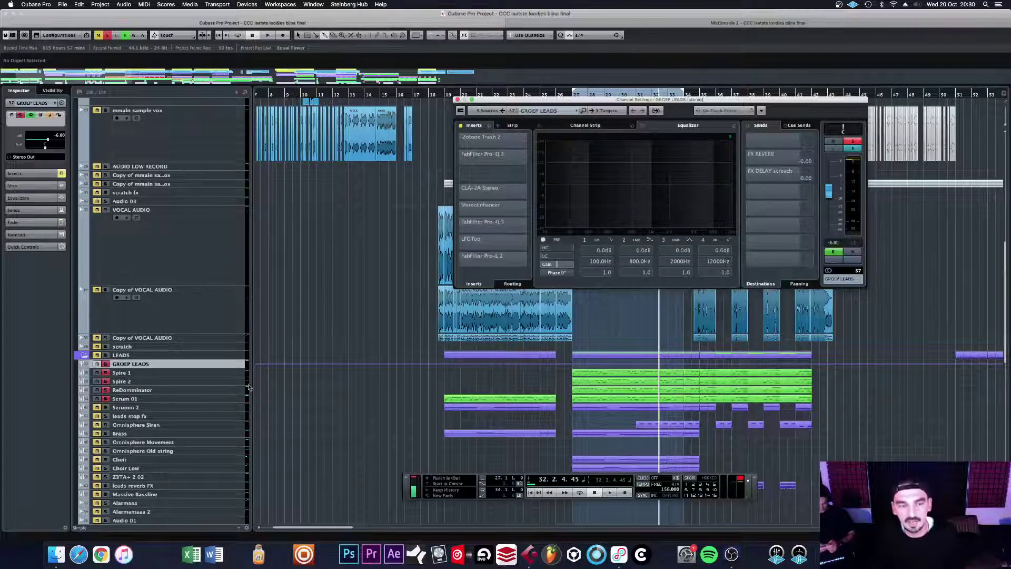
{"action": "left_click", "coordinate": [221, 375]}
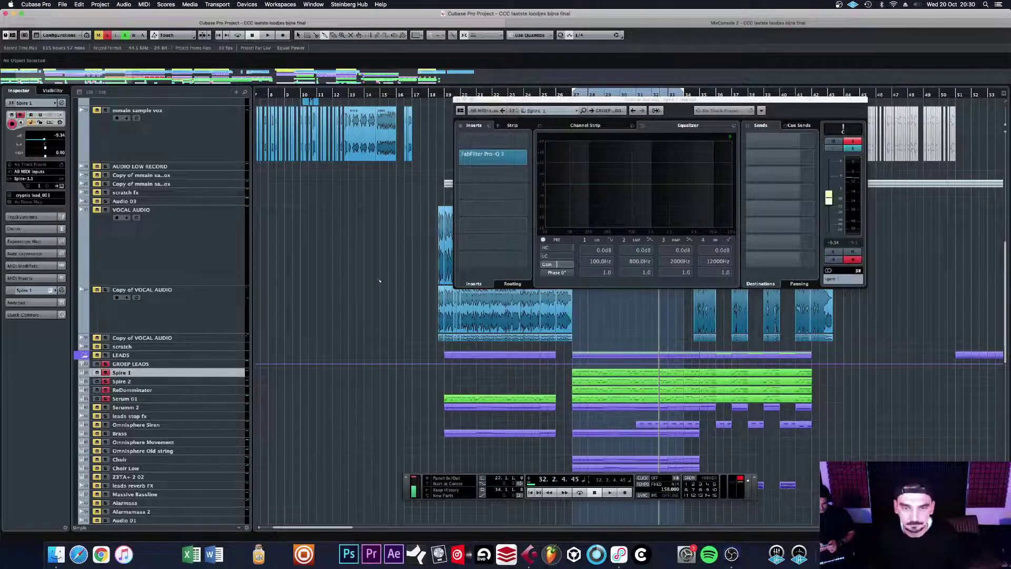
{"action": "left_click", "coordinate": [61, 187]}
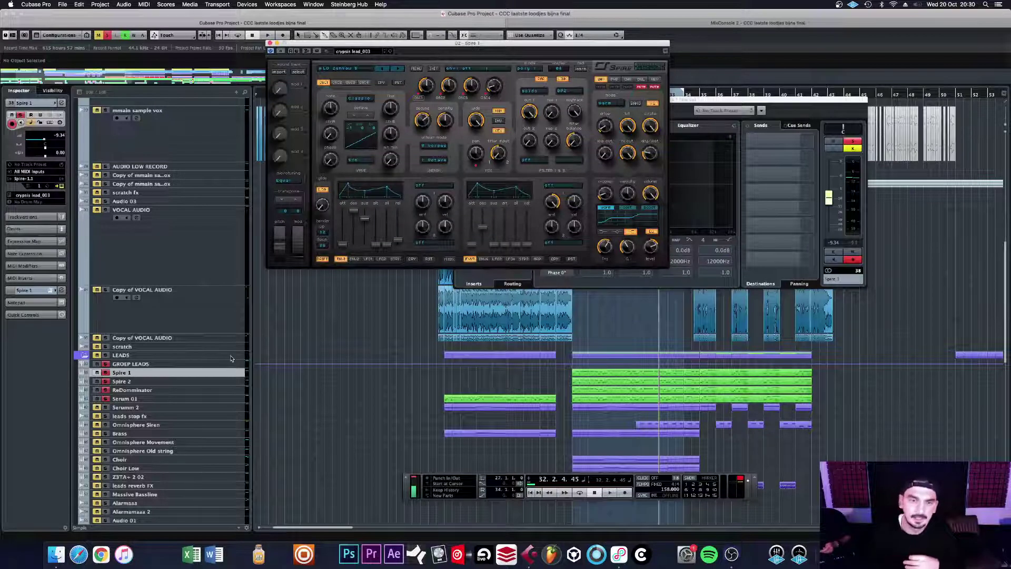
{"action": "left_click", "coordinate": [271, 43]}
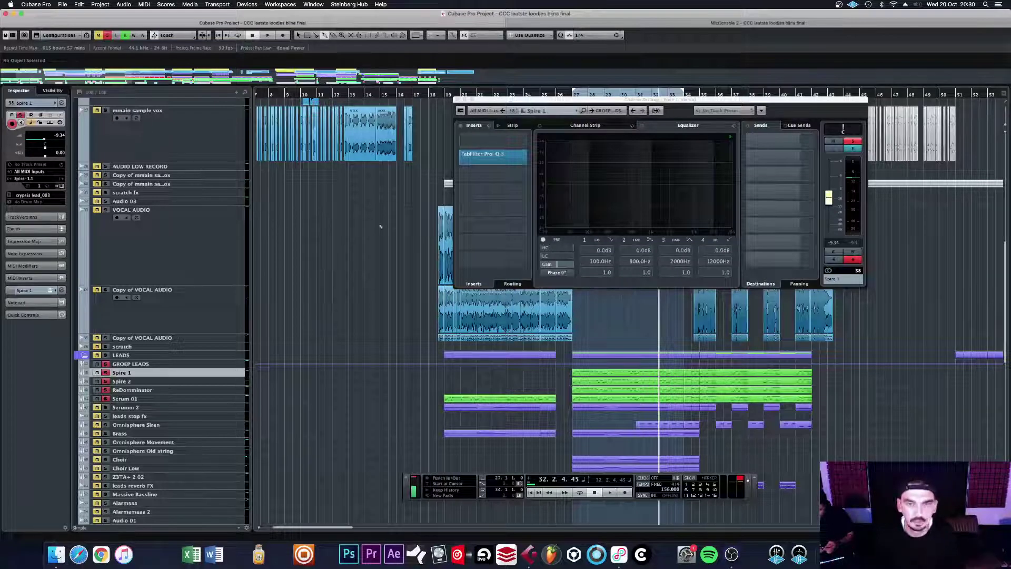
Step: Re-enable the iZotope Trash 2 insert on GROEP LEADS, examine its distortion settings, and close it
{"action": "left_click", "coordinate": [216, 364]}
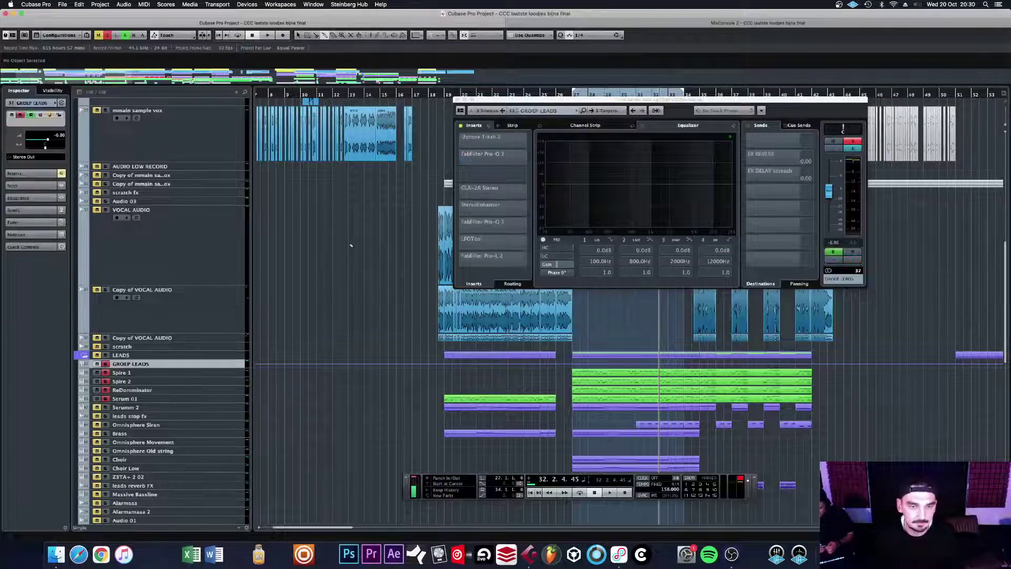
{"action": "left_click", "coordinate": [500, 138]}
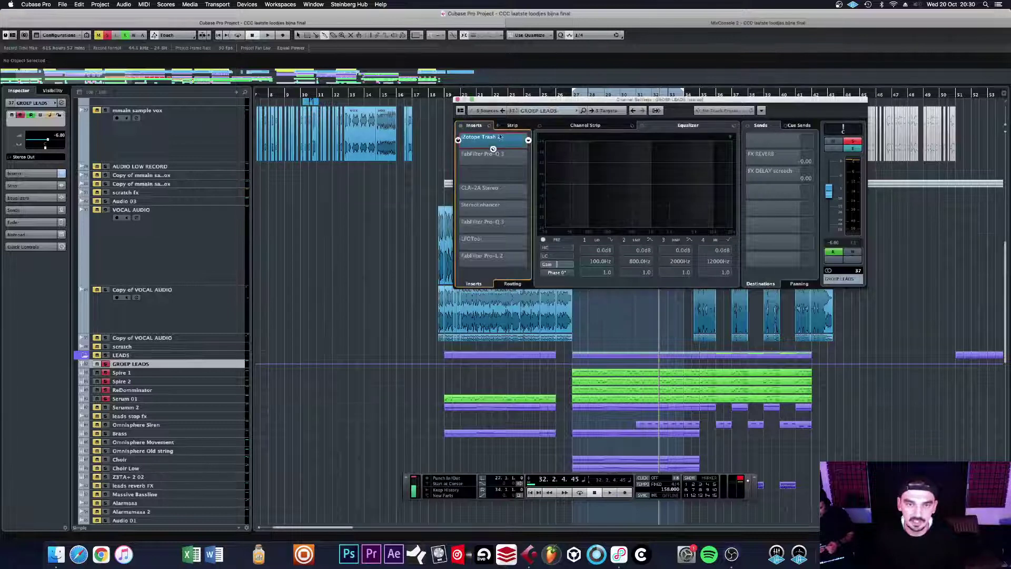
{"action": "left_click", "coordinate": [506, 142]}
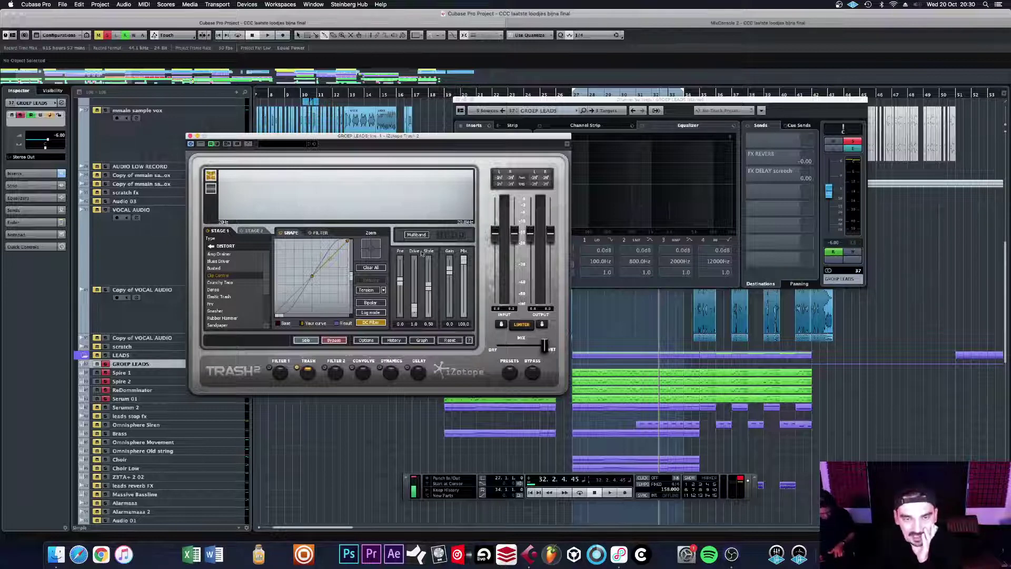
{"action": "left_click_drag", "start_coordinate": [432, 142], "coordinate": [387, 113]}
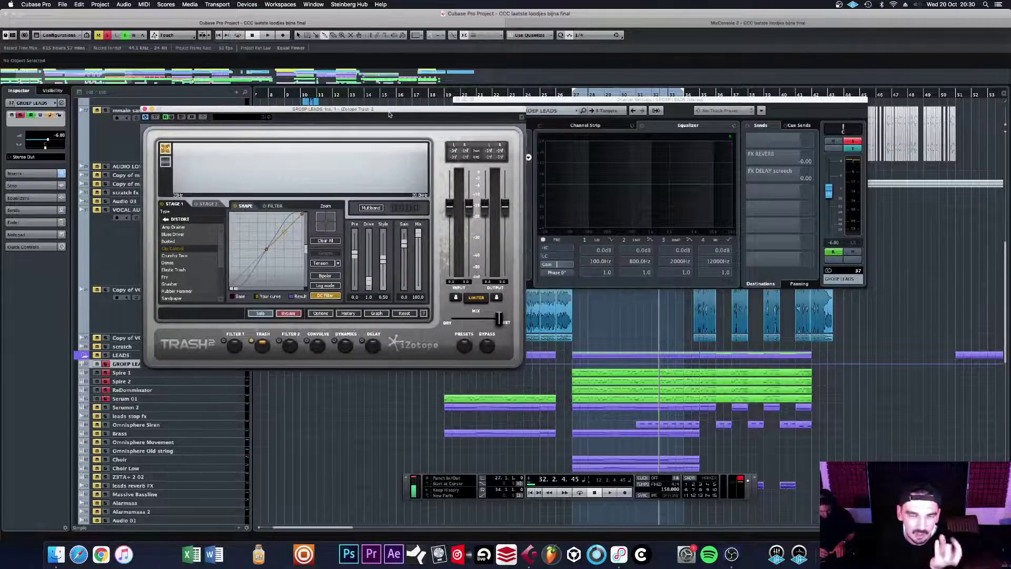
{"action": "left_click", "coordinate": [146, 110]}
Step: Re-enable the first FabFilter Pro-Q 3 insert on GROEP LEADS and examine its side and stereo high-frequency boost bands
{"action": "left_click", "coordinate": [461, 156]}
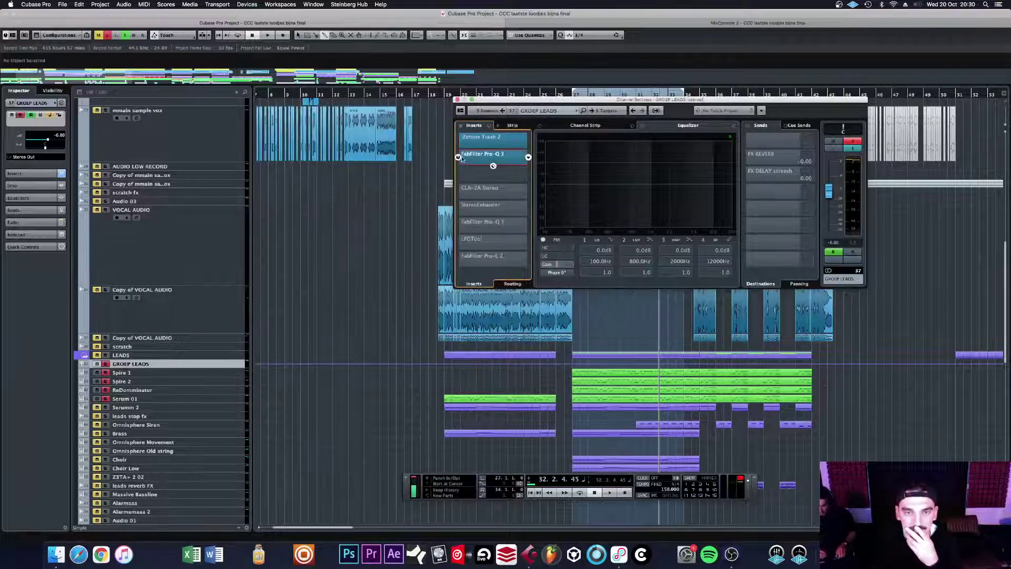
{"action": "left_click_drag", "start_coordinate": [417, 123], "coordinate": [745, 88]}
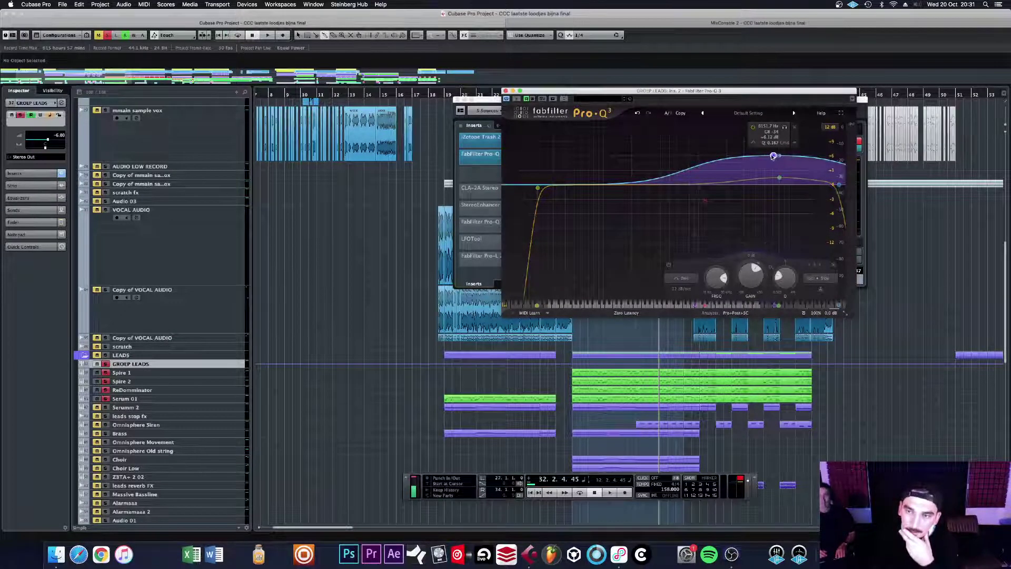
{"action": "left_click", "coordinate": [779, 177]}
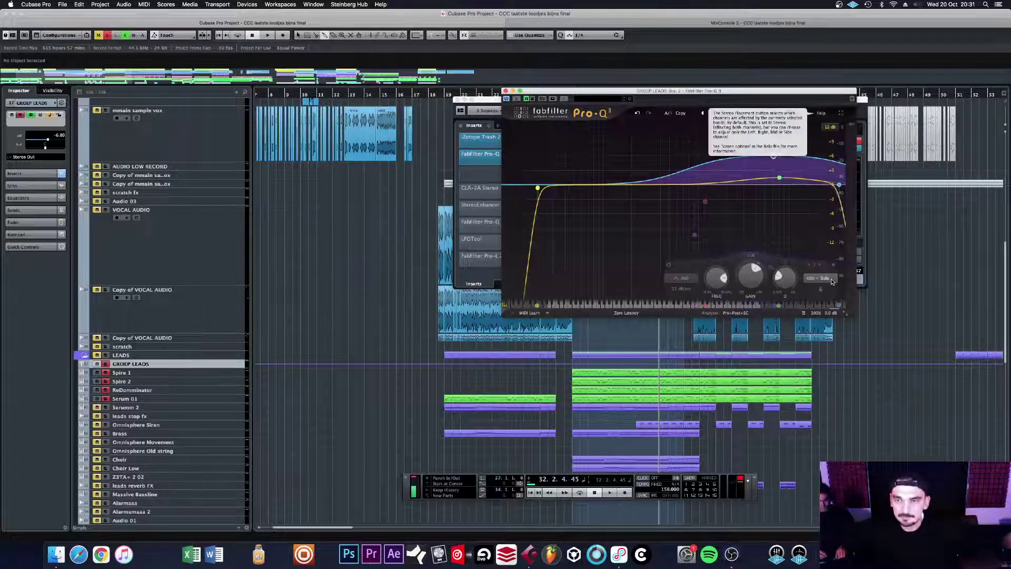
{"action": "mouse_move", "coordinate": [781, 180]}
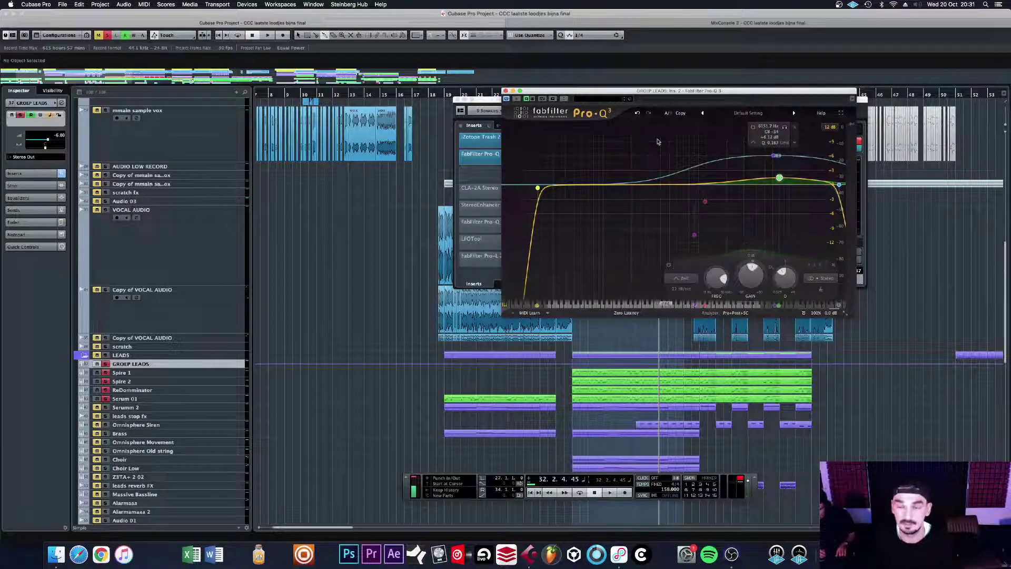
Step: Close the Pro-Q 3 window, open the CLA-2A Stereo insert on GROEP LEADS, and re-enable the compressor
{"action": "left_click", "coordinate": [506, 91]}
{"action": "left_click", "coordinate": [492, 188]}
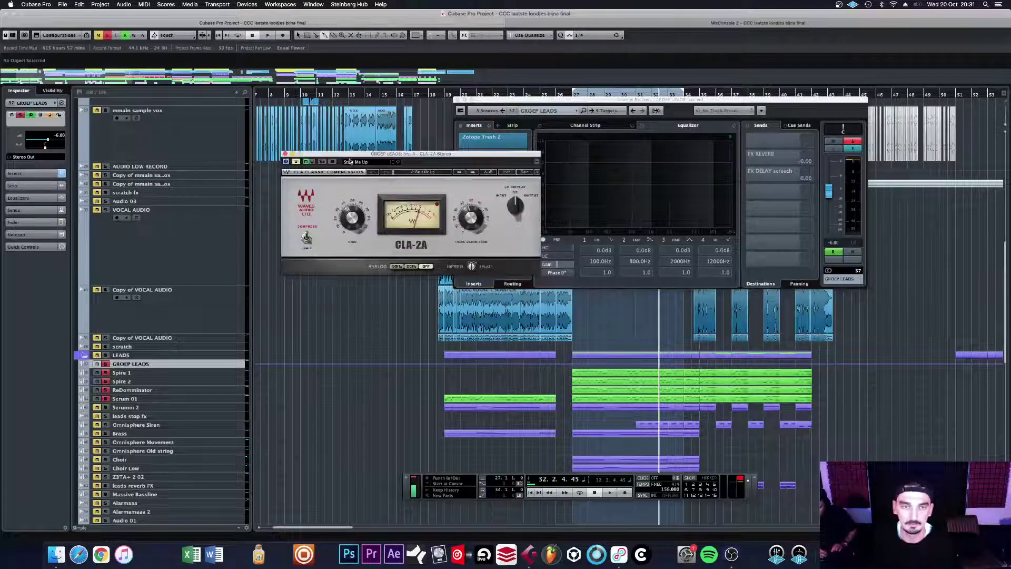
{"action": "left_click_drag", "start_coordinate": [350, 155], "coordinate": [729, 128]}
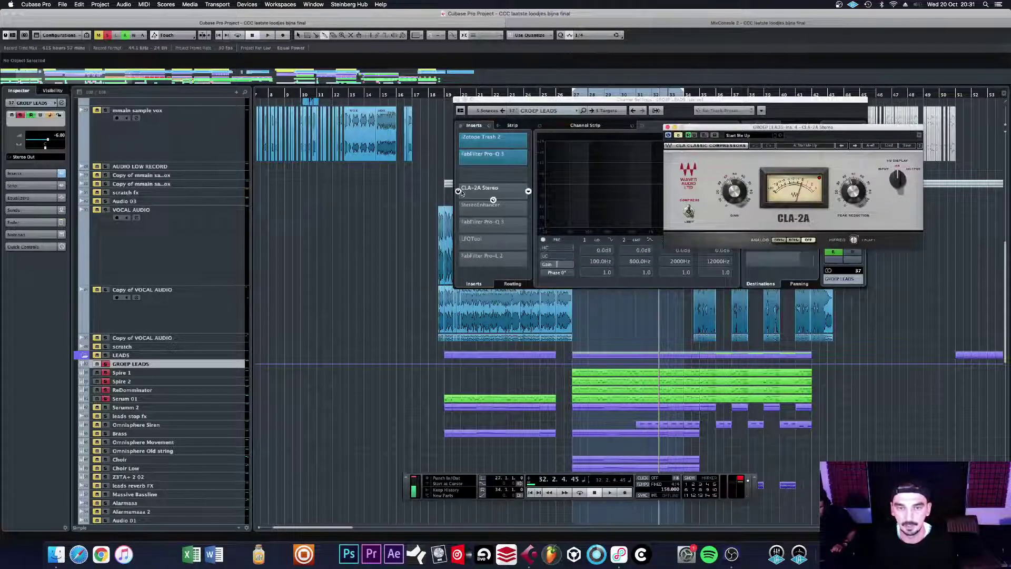
{"action": "left_click", "coordinate": [501, 196]}
{"action": "left_click", "coordinate": [518, 193]}
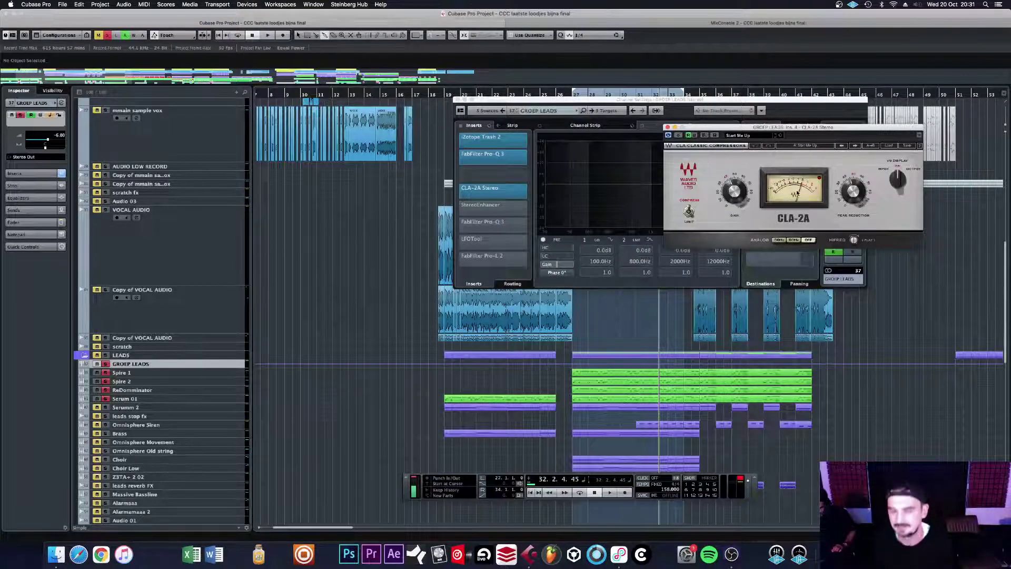
Step: Re-enable the StereoEnhancer insert on GROEP LEADS and open it to examine its width setting
{"action": "left_click", "coordinate": [493, 217]}
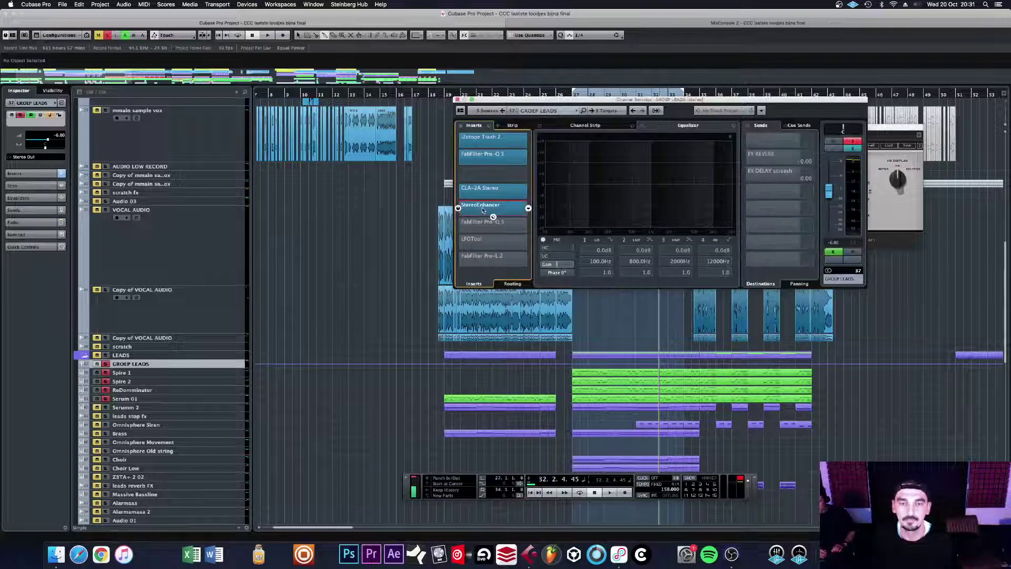
{"action": "left_click", "coordinate": [493, 216]}
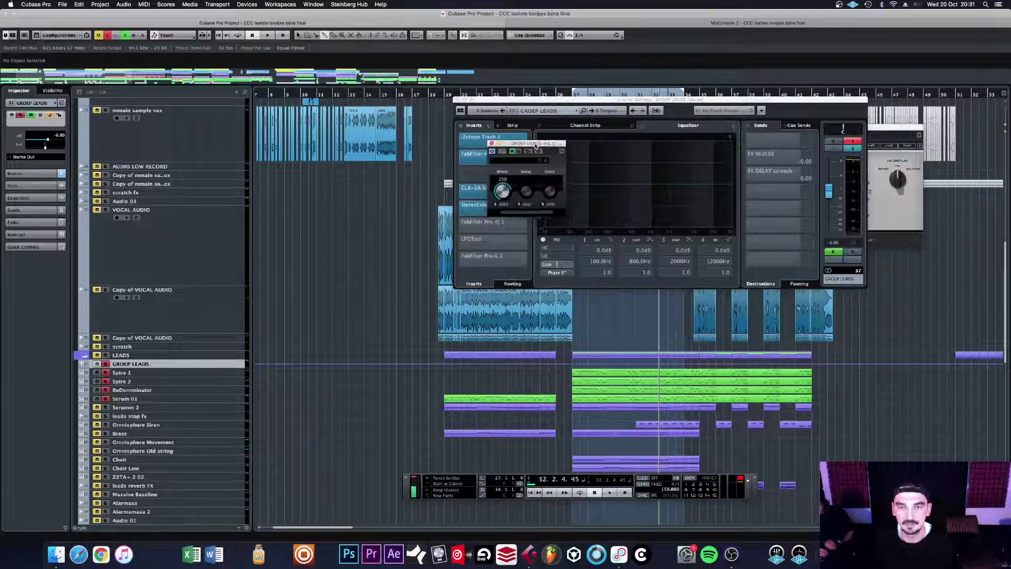
{"action": "left_click_drag", "start_coordinate": [526, 148], "coordinate": [709, 104]}
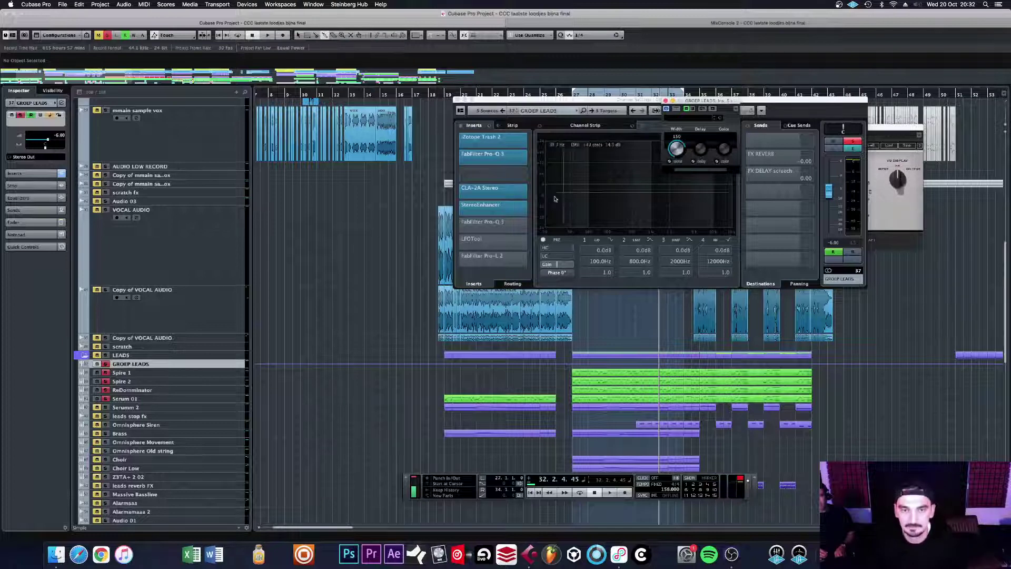
Step: Open the second FabFilter Pro-Q 3 insert on GROEP LEADS and examine its dynamic low-frequency band and overall curve
{"action": "left_click", "coordinate": [481, 223]}
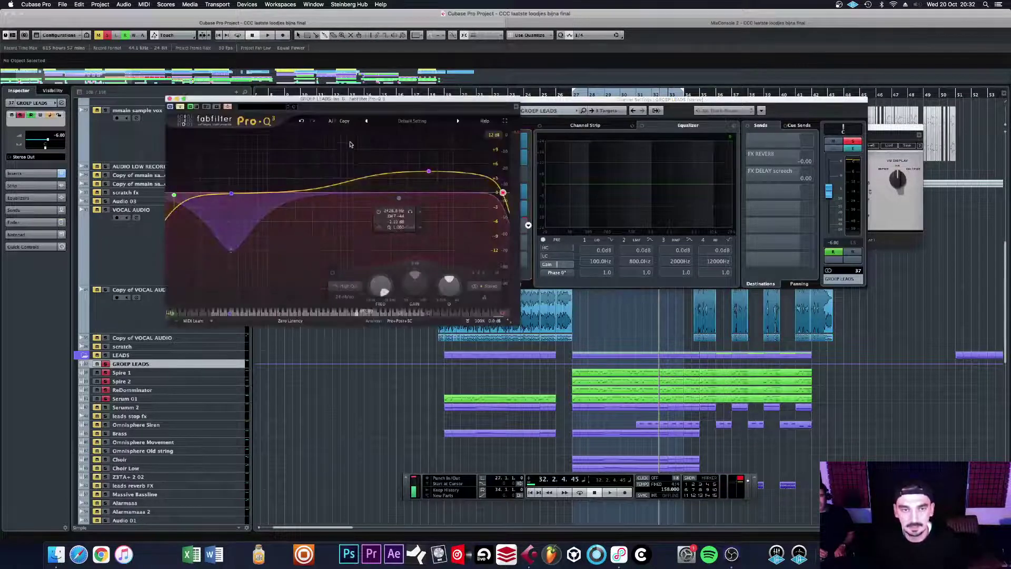
{"action": "left_click_drag", "start_coordinate": [210, 99], "coordinate": [316, 29]}
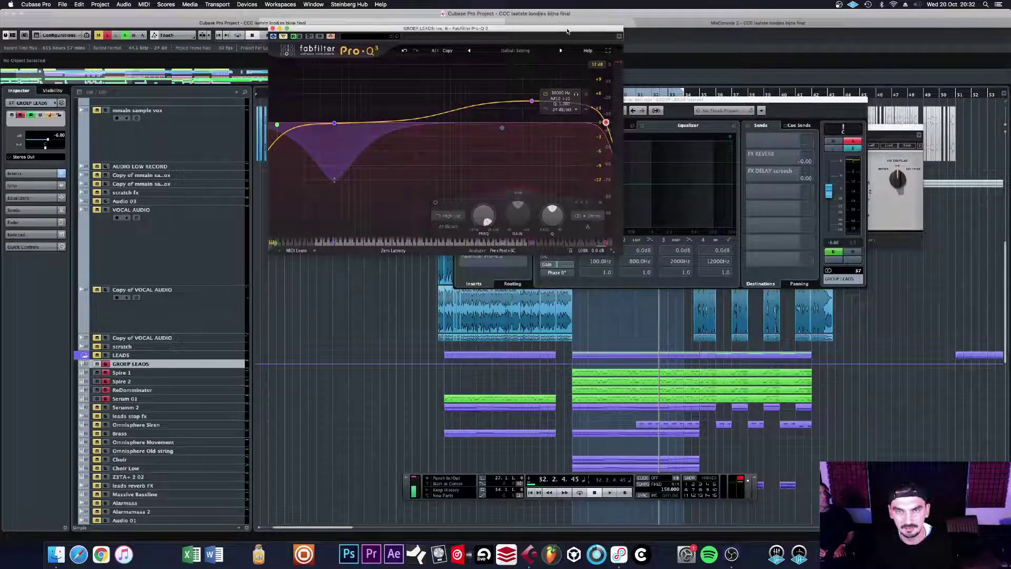
{"action": "left_click_drag", "start_coordinate": [568, 31], "coordinate": [551, 30]}
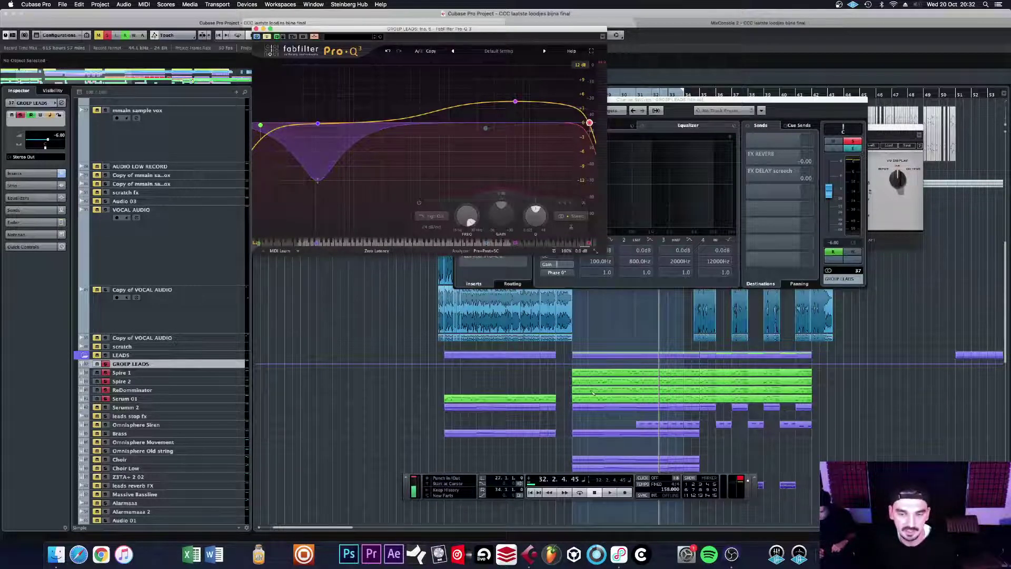
Step: Find and select the Impact kick 2 track, audition it soloed, and turn its solo off
{"action": "scroll", "coordinate": [592, 393], "scroll_direction": "down", "scroll_amount": 10}
{"action": "left_click", "coordinate": [298, 352]}
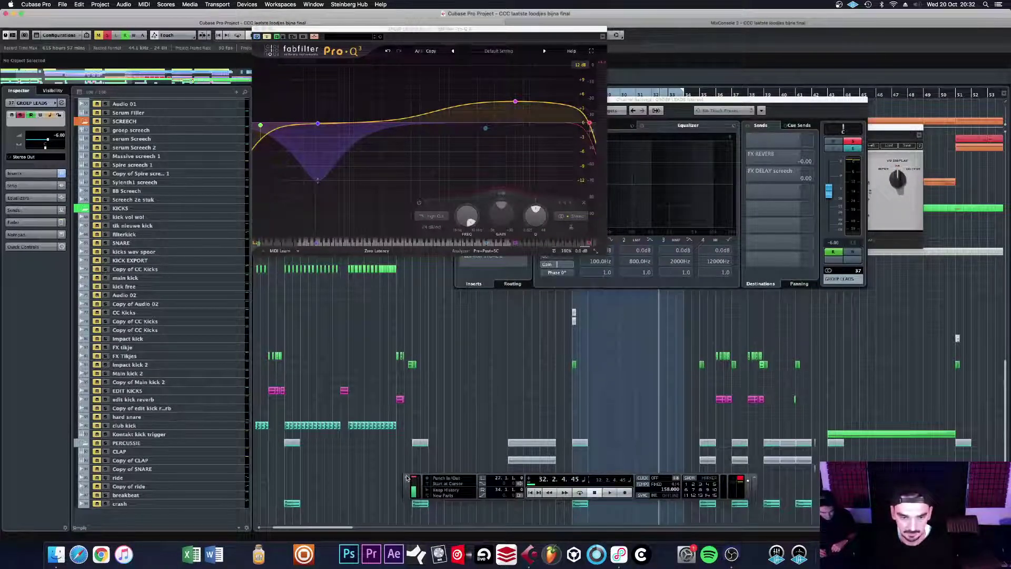
{"action": "scroll", "coordinate": [547, 429], "scroll_direction": "up", "scroll_amount": 10}
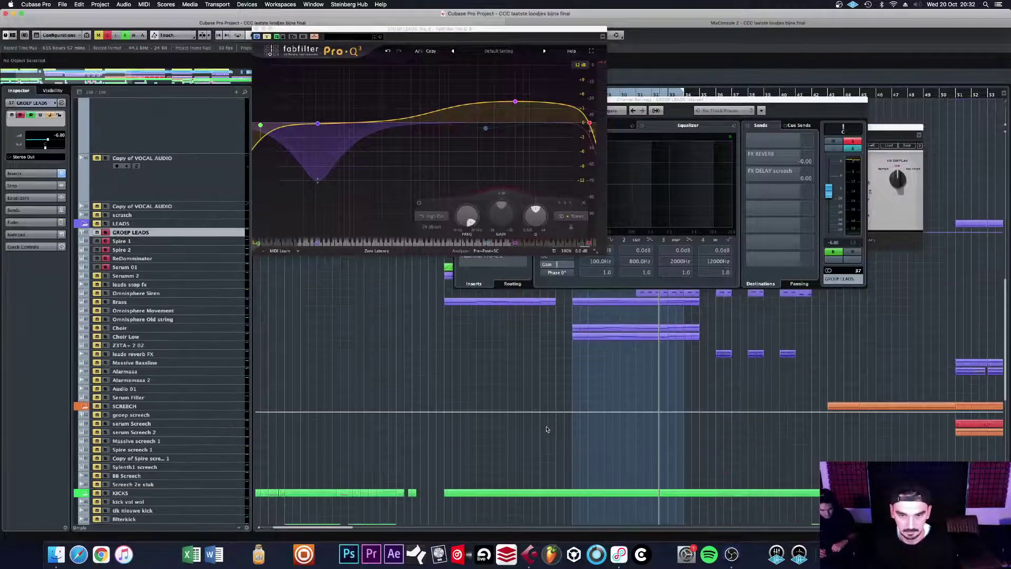
{"action": "scroll", "coordinate": [547, 429], "scroll_direction": "up", "scroll_amount": 10}
{"action": "scroll", "coordinate": [548, 427], "scroll_direction": "down", "scroll_amount": 15}
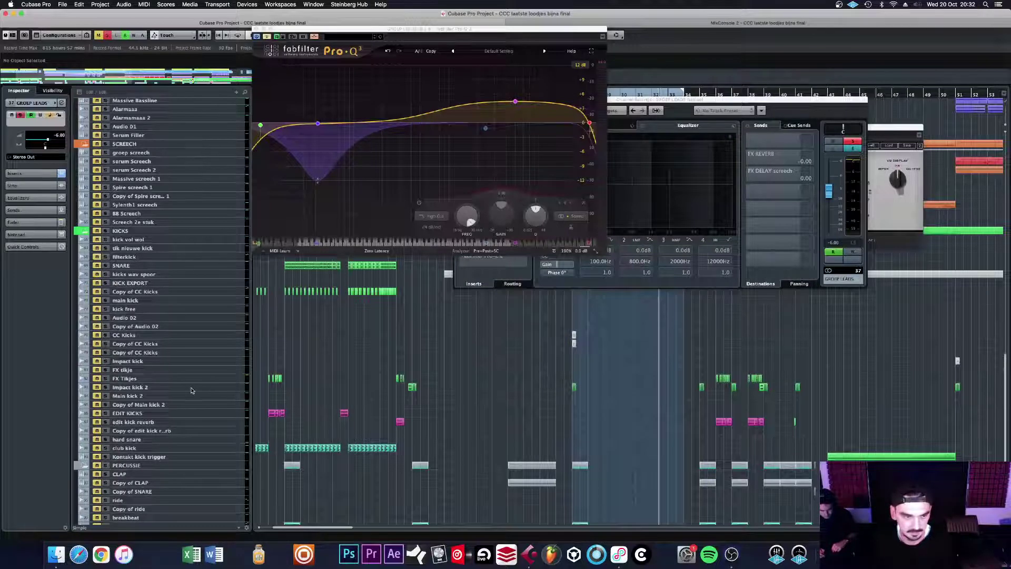
{"action": "left_click", "coordinate": [191, 390]}
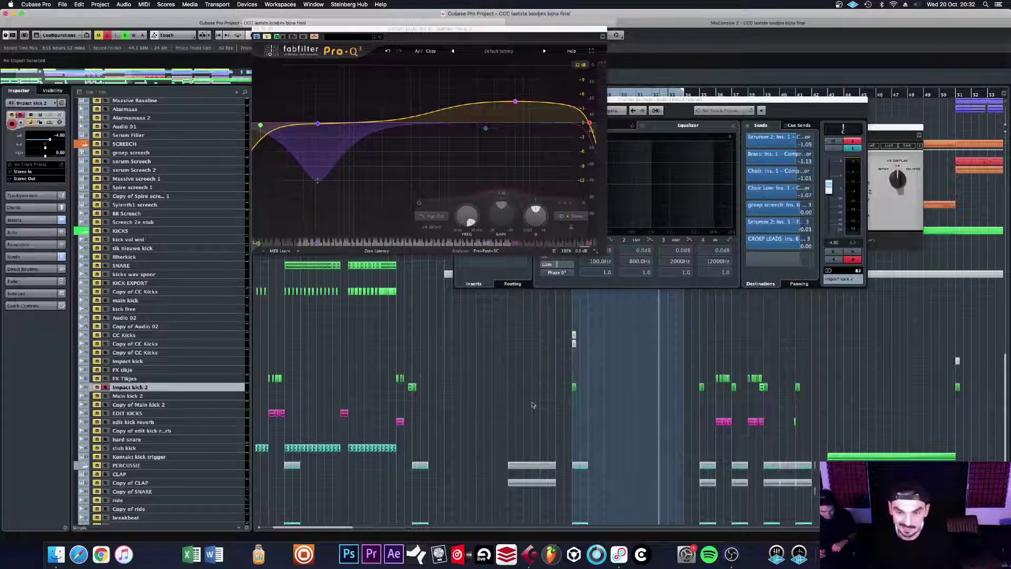
{"action": "mouse_move", "coordinate": [325, 149]}
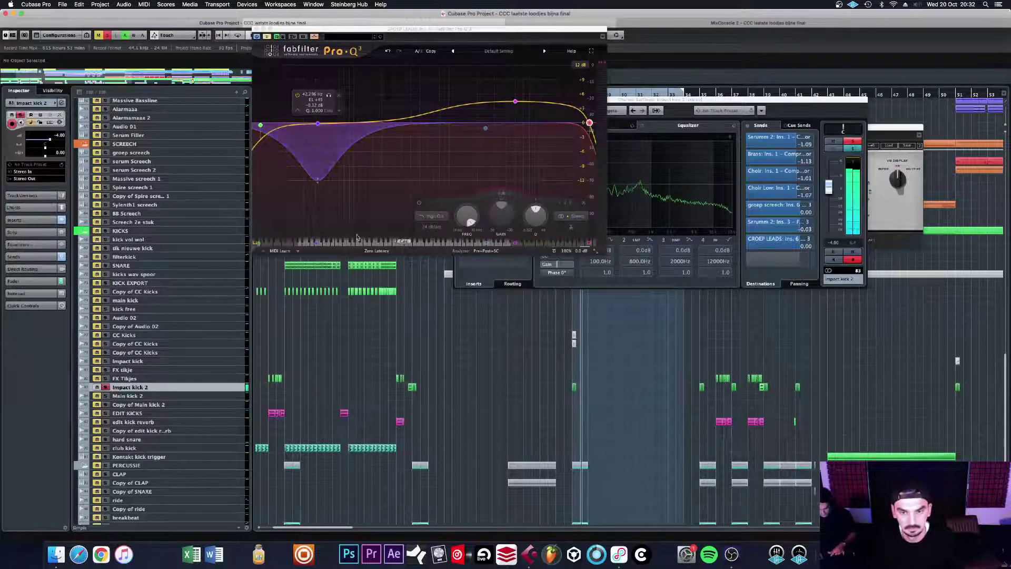
{"action": "key", "text": "s"}
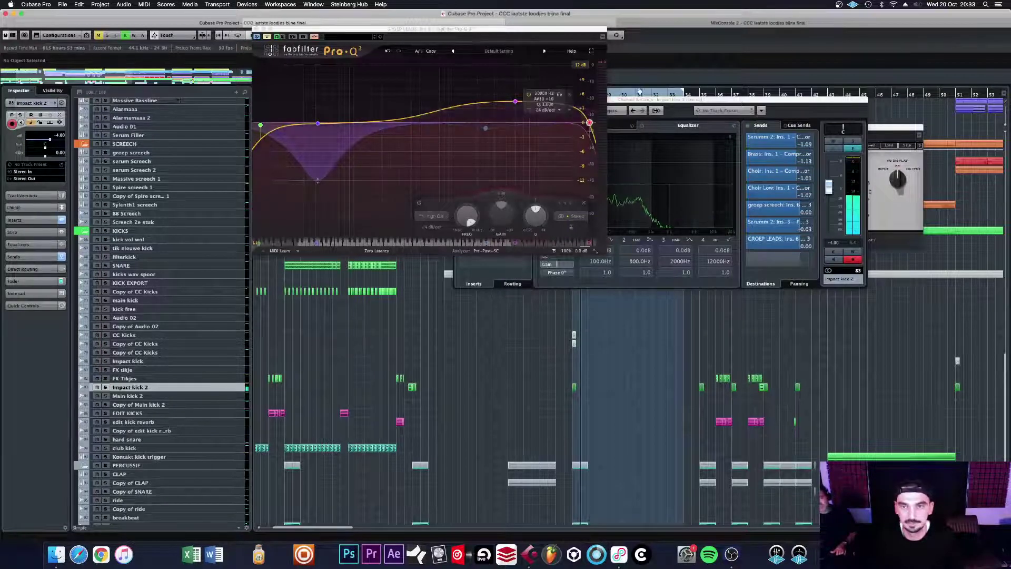
Step: Arrange the Pro-Q 3 and Impact kick 2 channel settings windows and examine the kick's send to the GROEP LEADS insert
{"action": "left_click_drag", "start_coordinate": [641, 102], "coordinate": [769, 97]}
{"action": "left_click_drag", "start_coordinate": [411, 28], "coordinate": [614, 86]}
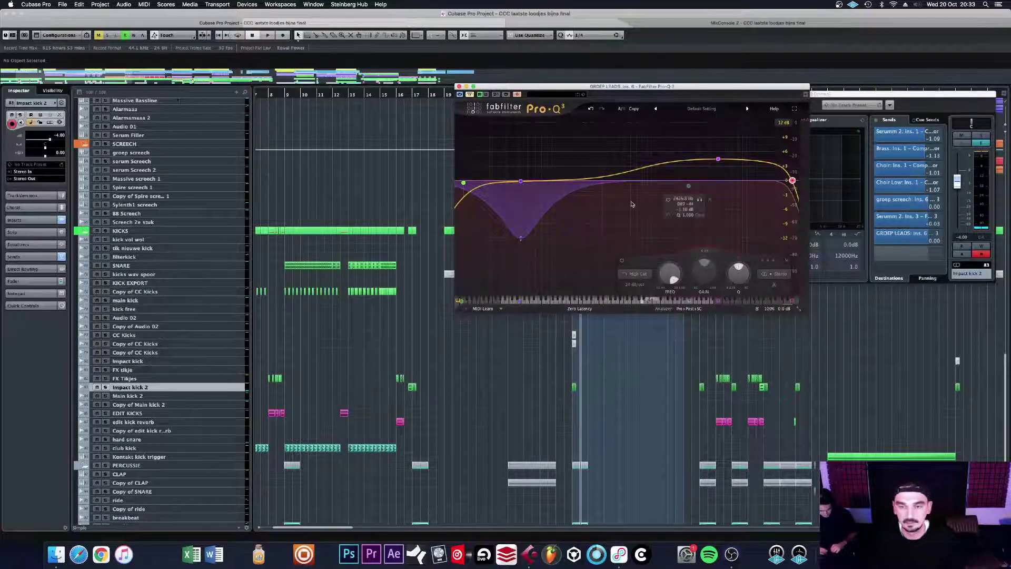
{"action": "left_click", "coordinate": [1007, 118]}
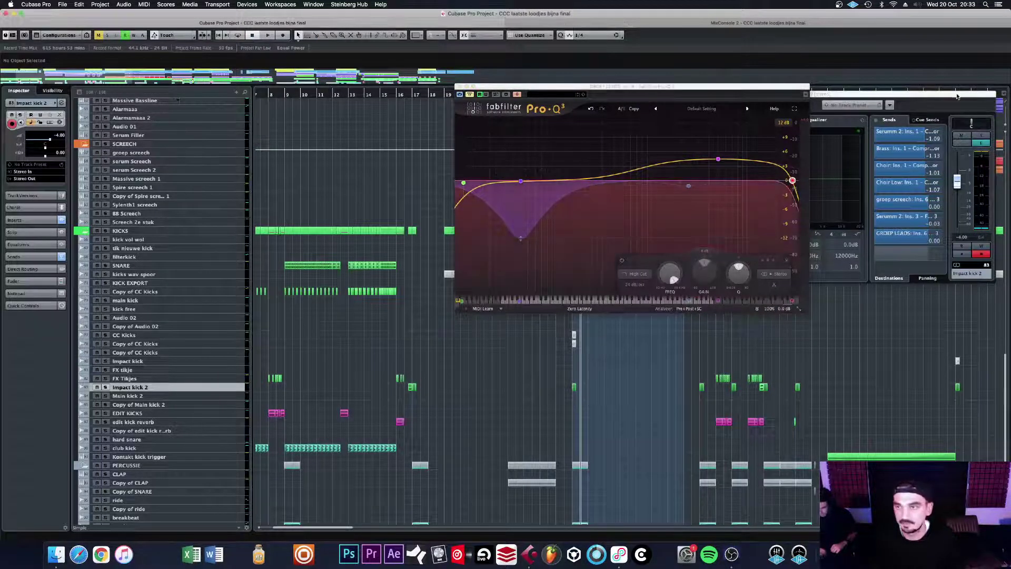
{"action": "left_click_drag", "start_coordinate": [956, 97], "coordinate": [877, 97]}
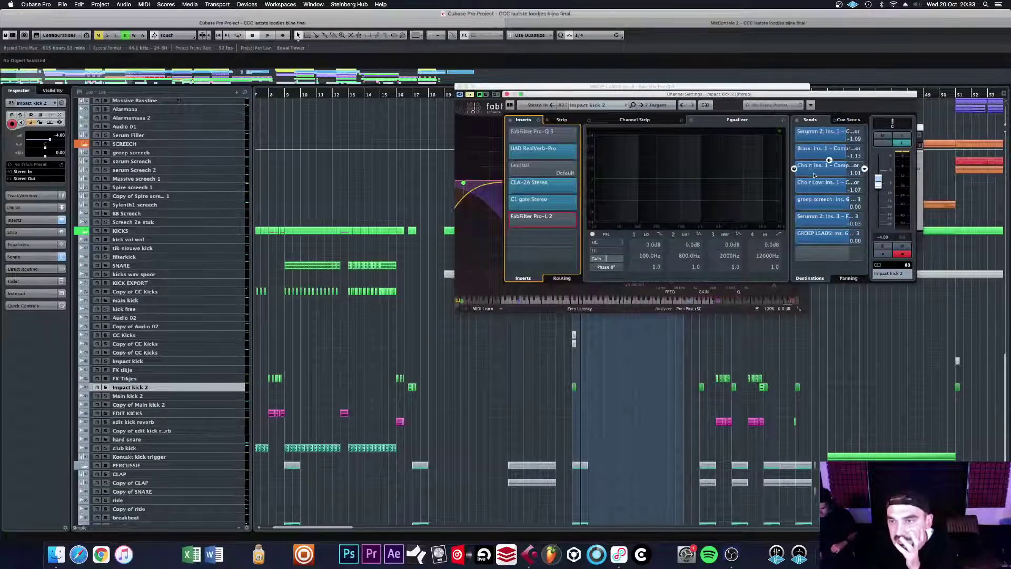
{"action": "left_click", "coordinate": [833, 241]}
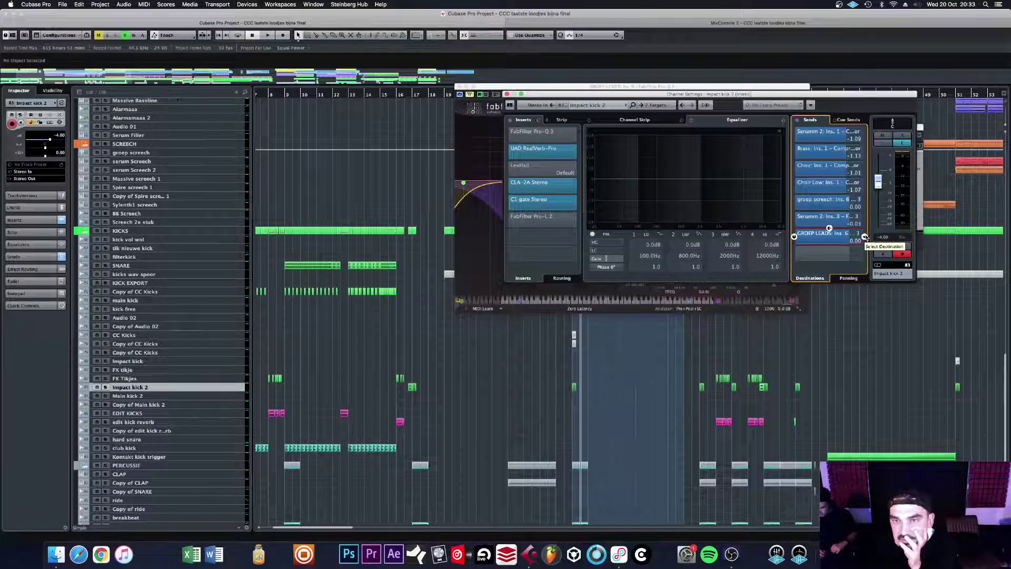
Step: Re-enable the second Pro-Q 3 on GROEP LEADS, shift its dynamic low band to about 45 Hz, audition the sidechain ducking, and close it
{"action": "left_click", "coordinate": [559, 85]}
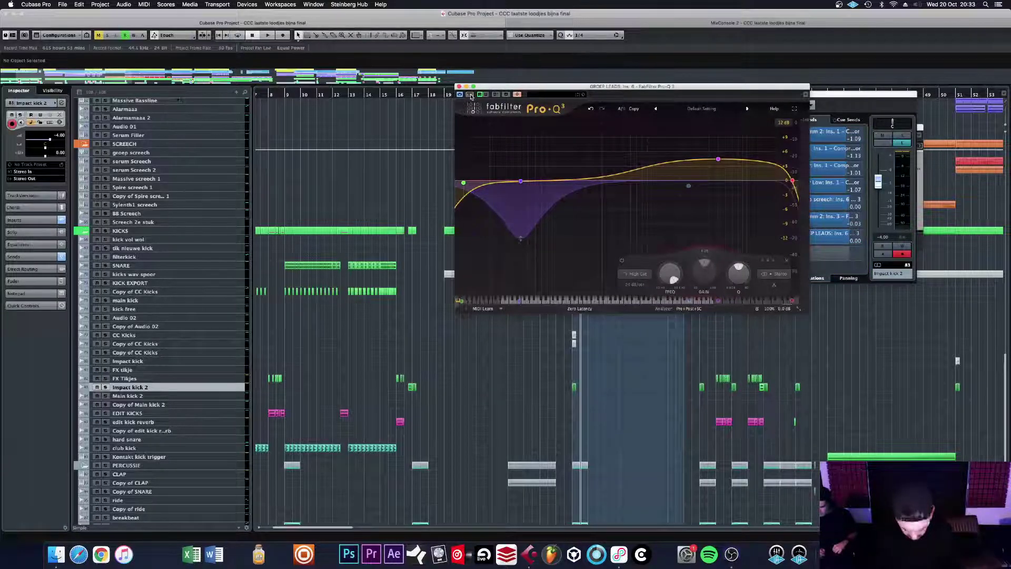
{"action": "key", "text": "space"}
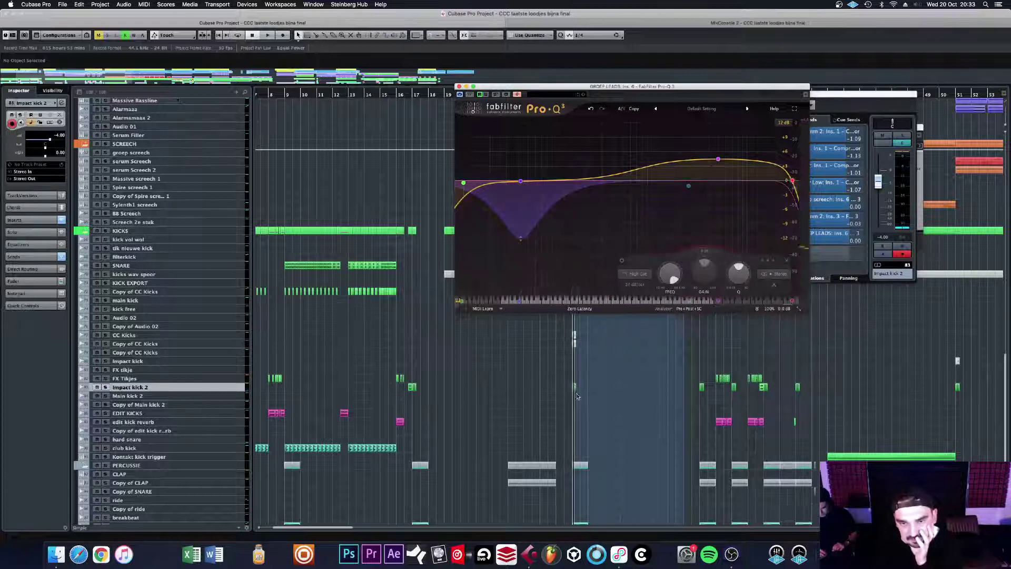
{"action": "mouse_move", "coordinate": [523, 206]}
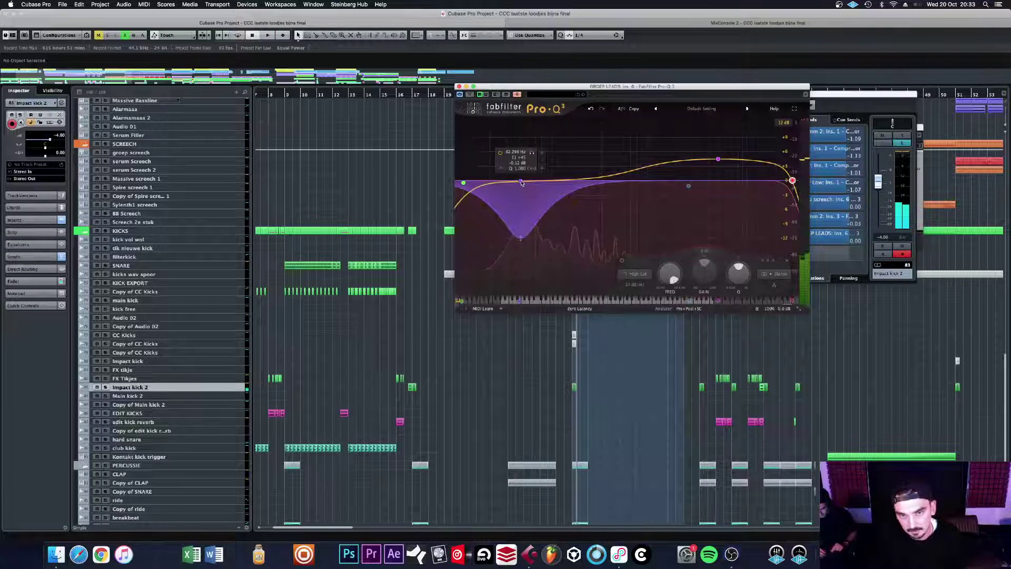
{"action": "left_click_drag", "start_coordinate": [521, 184], "coordinate": [524, 182]}
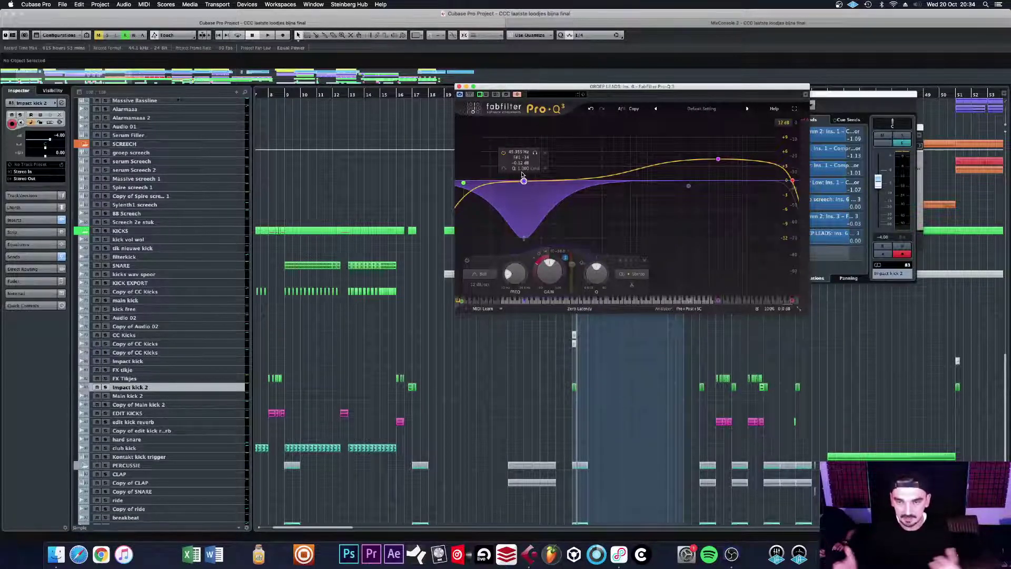
{"action": "key", "text": "space"}
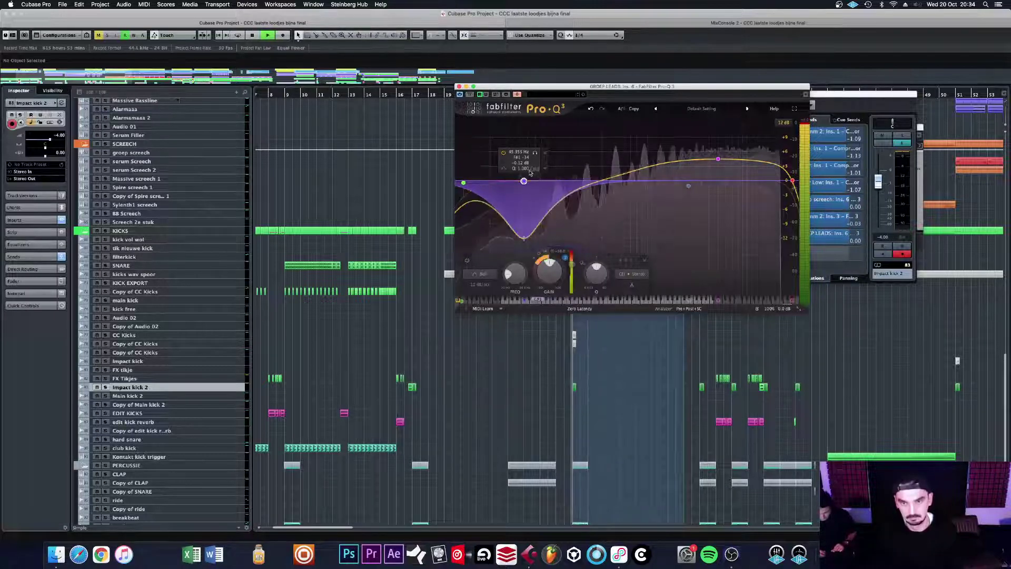
{"action": "key", "text": "space"}
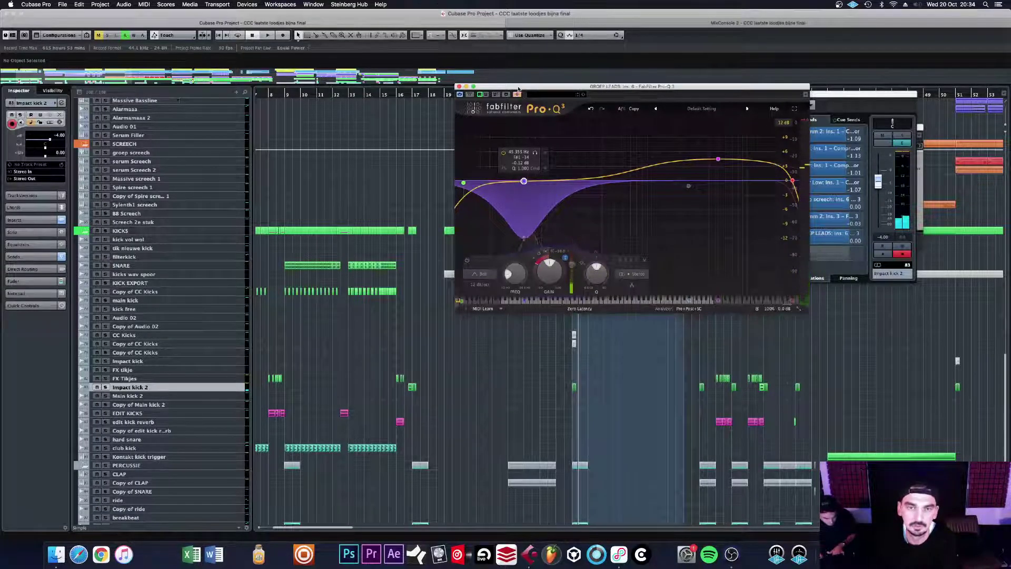
{"action": "left_click_drag", "start_coordinate": [513, 87], "coordinate": [333, 95]}
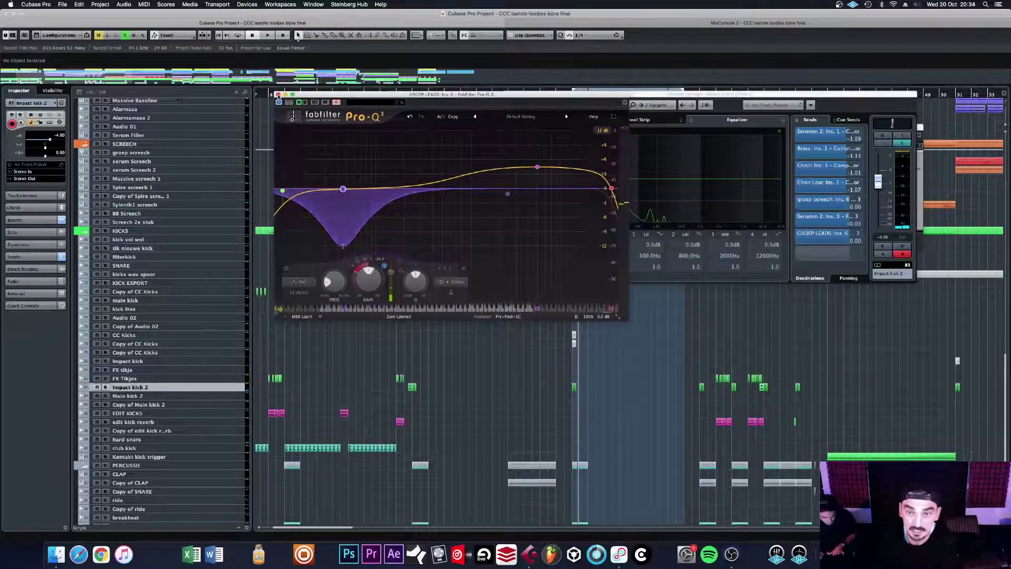
{"action": "left_click", "coordinate": [278, 95]}
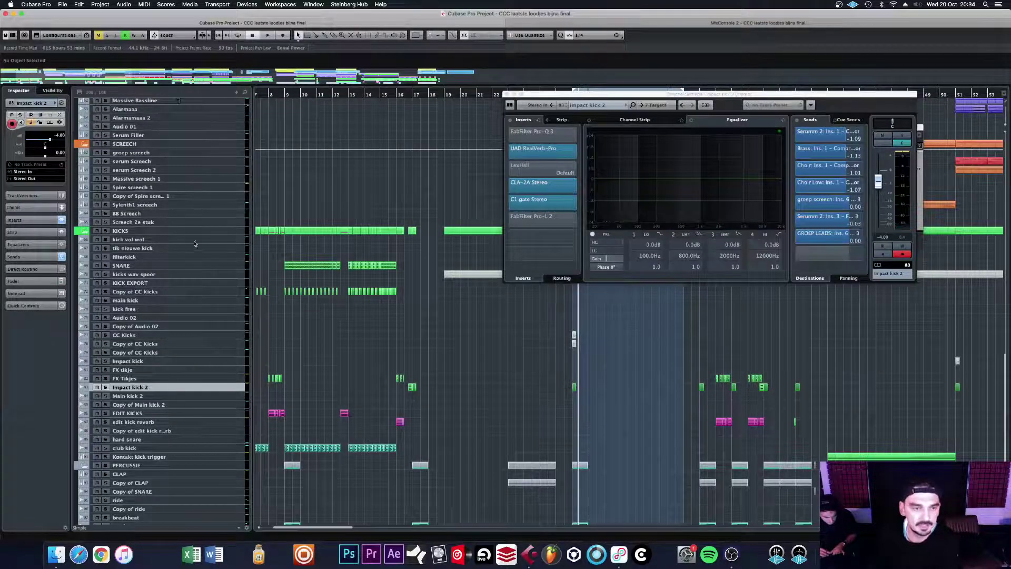
Step: Return to the GROEP LEADS channel and open its LFOTool insert to examine the volume-shaping curve
{"action": "scroll", "coordinate": [220, 226], "scroll_direction": "up", "scroll_amount": 10}
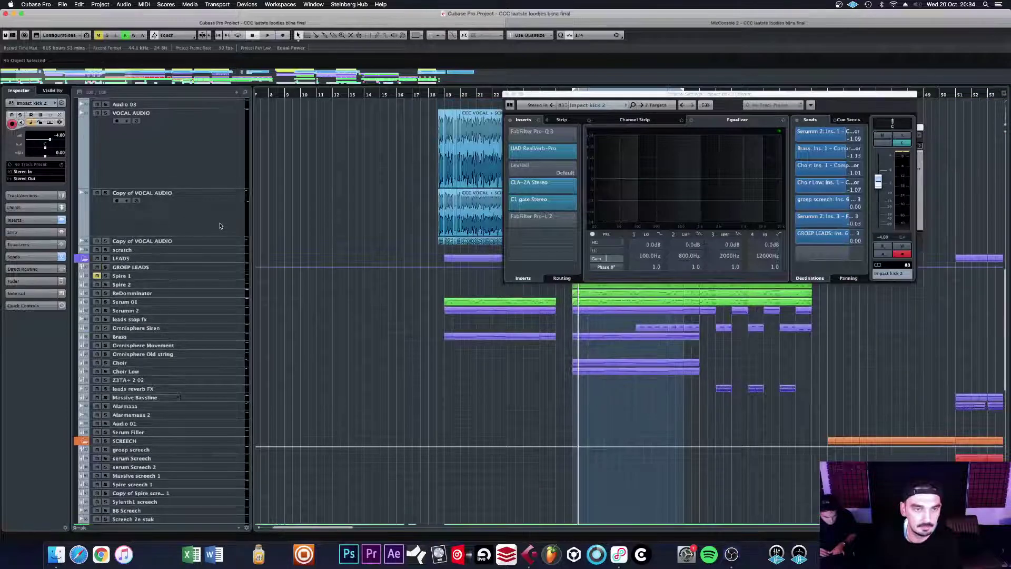
{"action": "scroll", "coordinate": [220, 226], "scroll_direction": "up", "scroll_amount": 3}
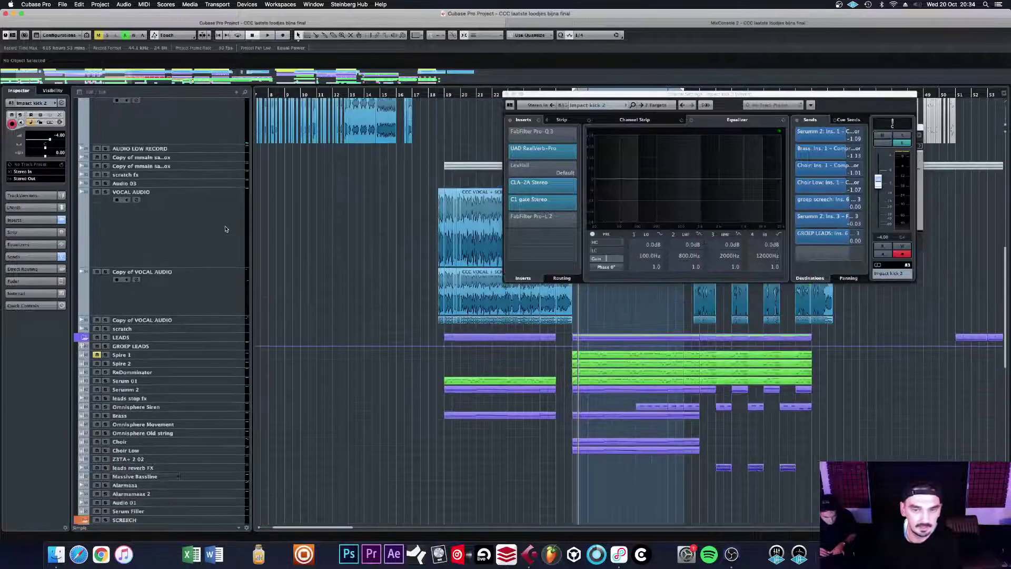
{"action": "left_click", "coordinate": [216, 348]}
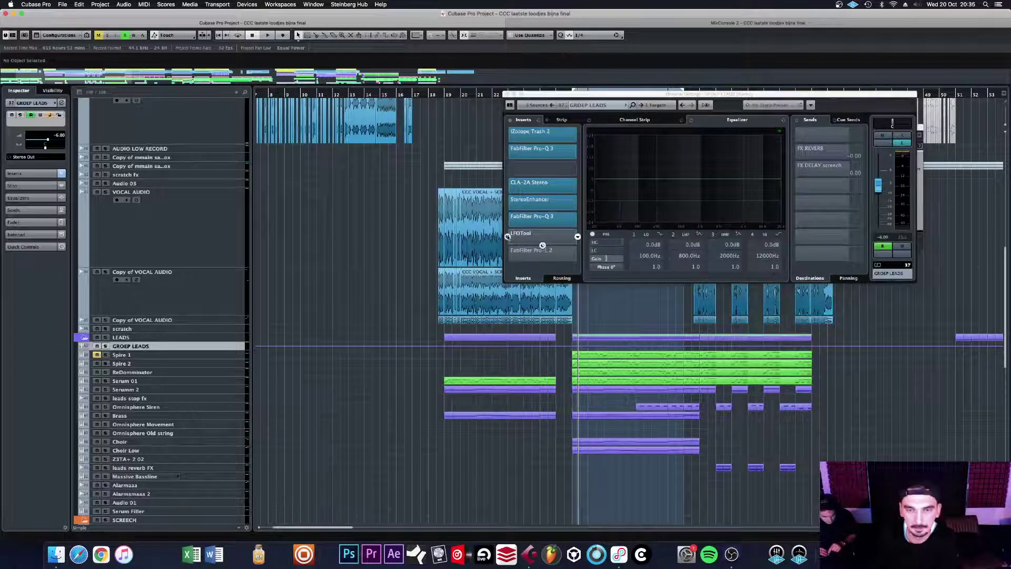
{"action": "left_click", "coordinate": [508, 237]}
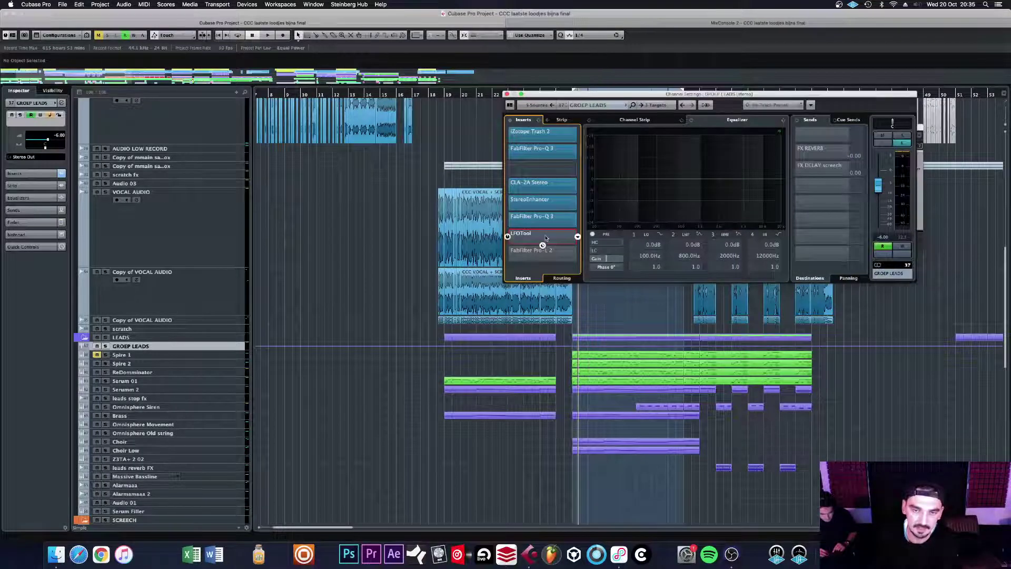
{"action": "left_click", "coordinate": [521, 235]}
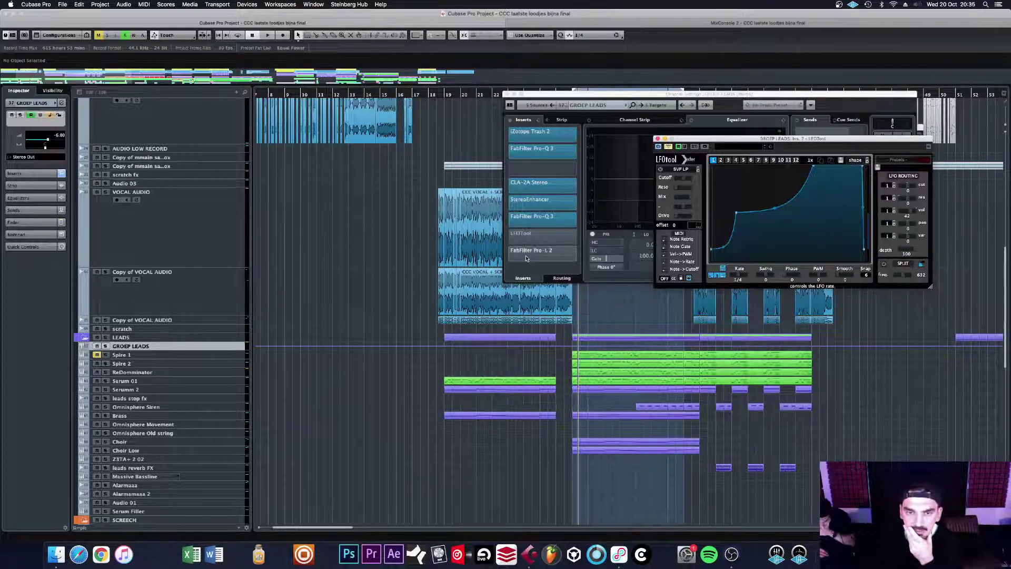
Step: Re-enable the FabFilter Pro-L 2 insert on GROEP LEADS and open its window beside the channel settings
{"action": "left_click", "coordinate": [543, 261]}
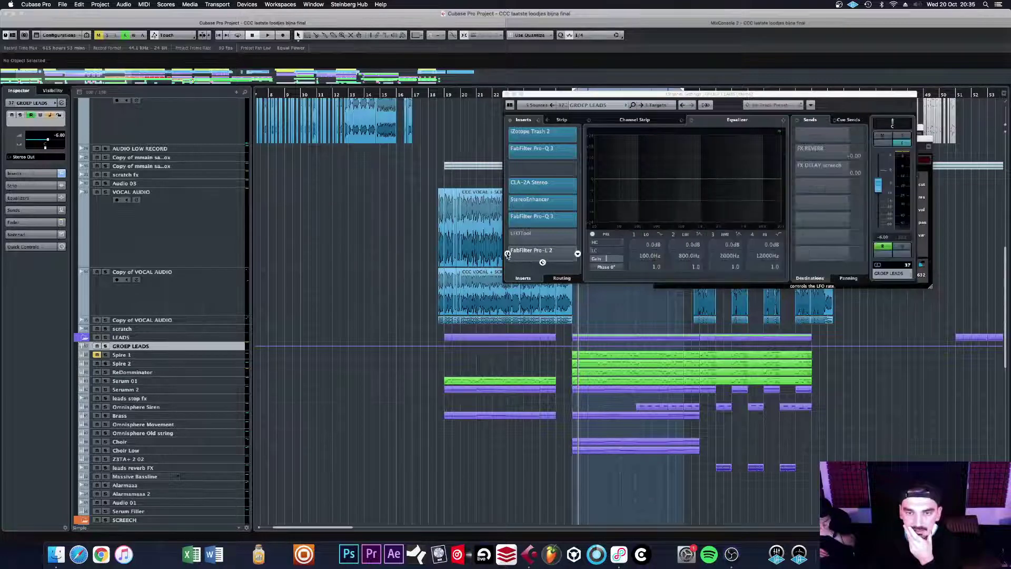
{"action": "left_click", "coordinate": [556, 256]}
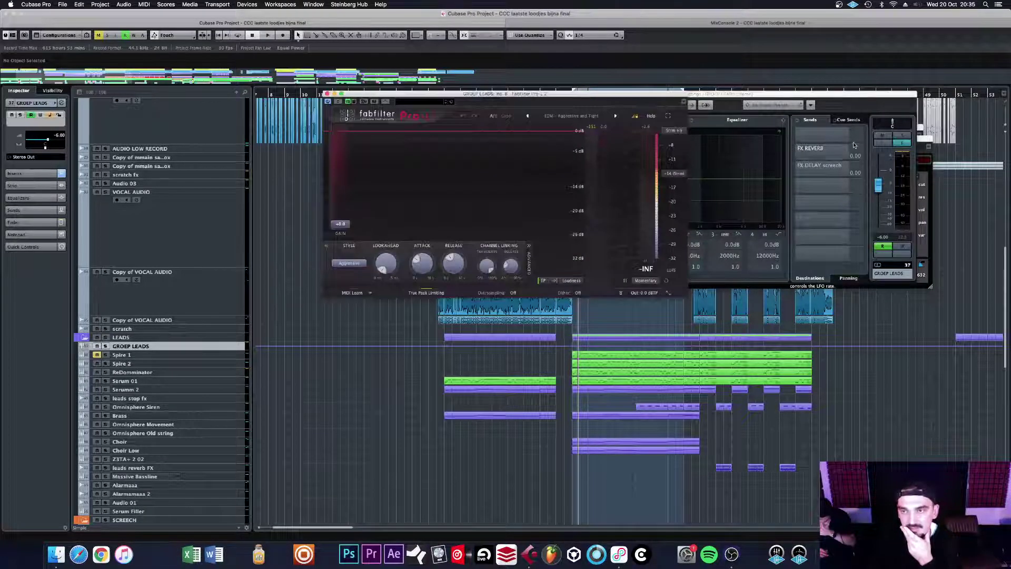
{"action": "left_click_drag", "start_coordinate": [509, 97], "coordinate": [391, 92]}
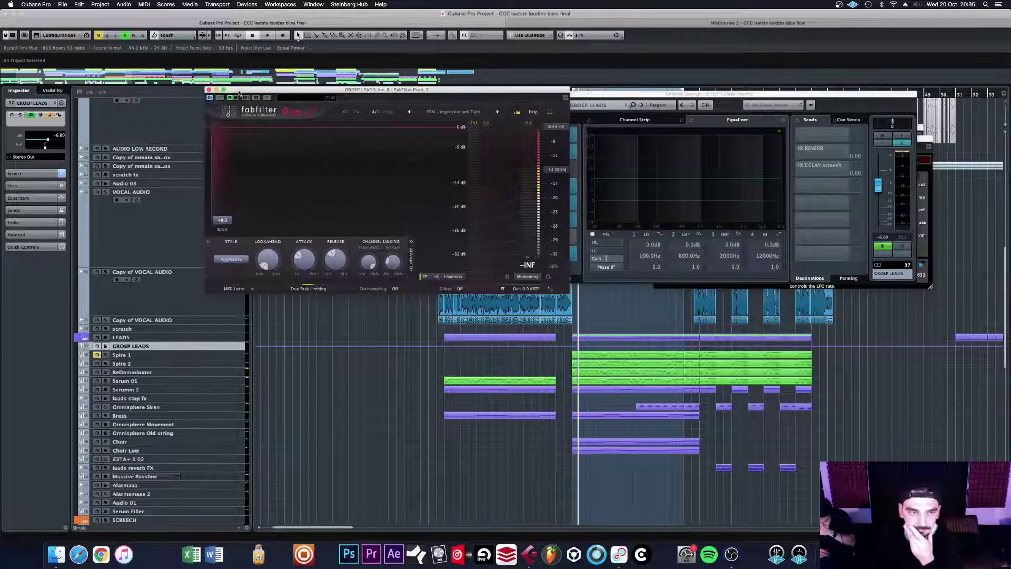
Step: Close the Pro-L 2 window, solo the GROEP LEADS group and audition its processed sound
{"action": "left_click", "coordinate": [209, 89]}
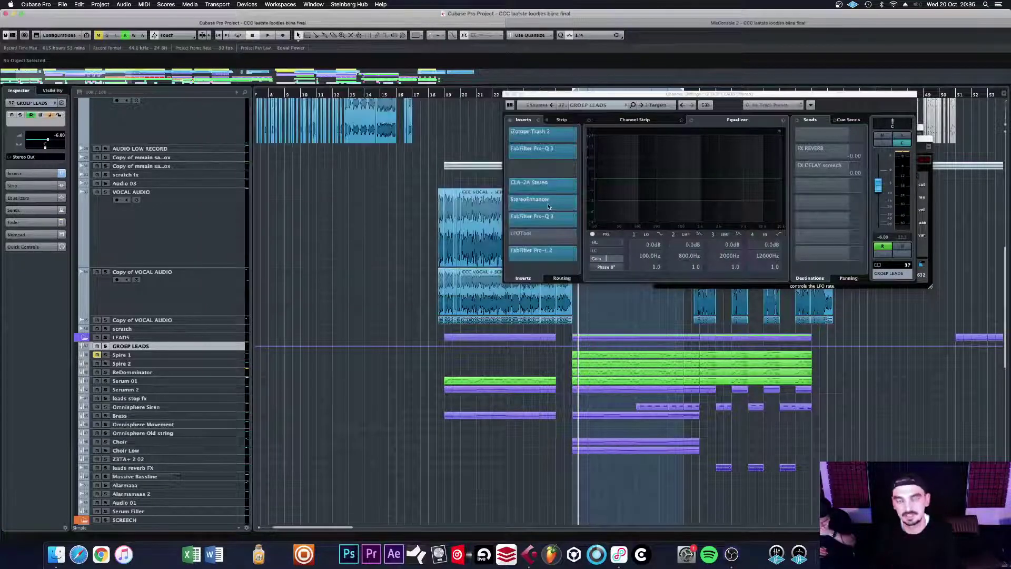
{"action": "left_click", "coordinate": [582, 347]}
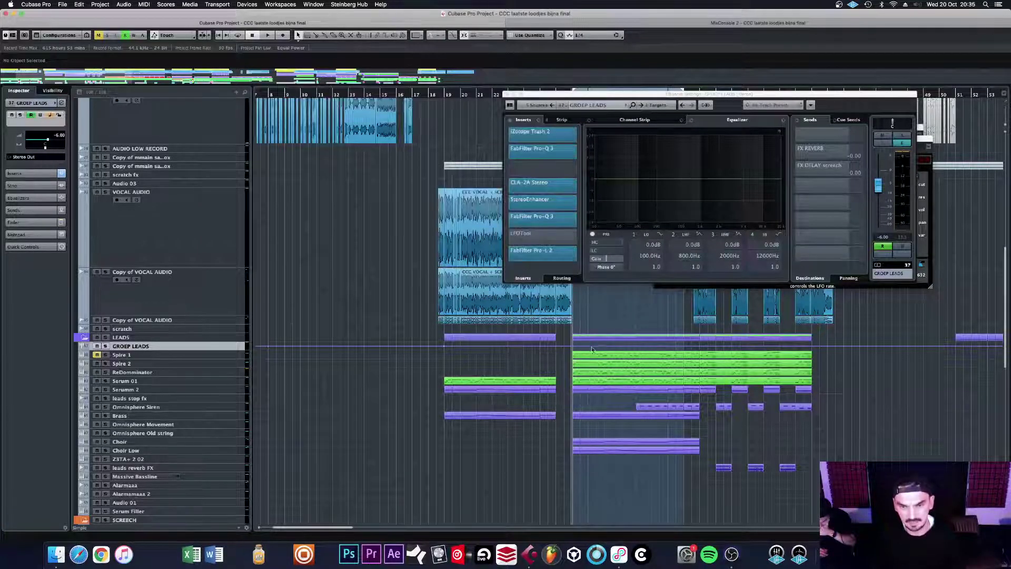
{"action": "left_click", "coordinate": [106, 346]}
{"action": "key", "text": "space"}
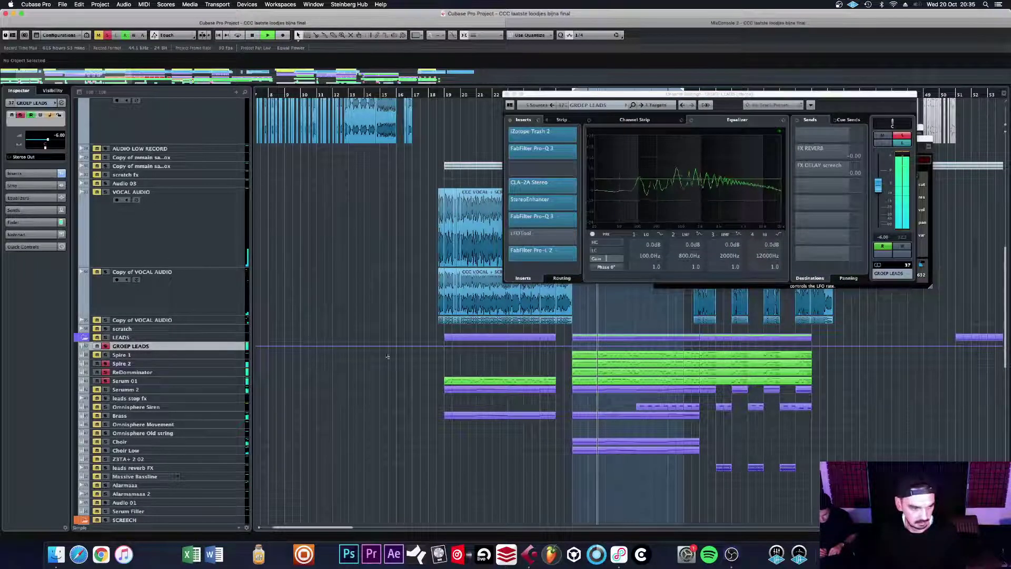
{"action": "key", "text": "space"}
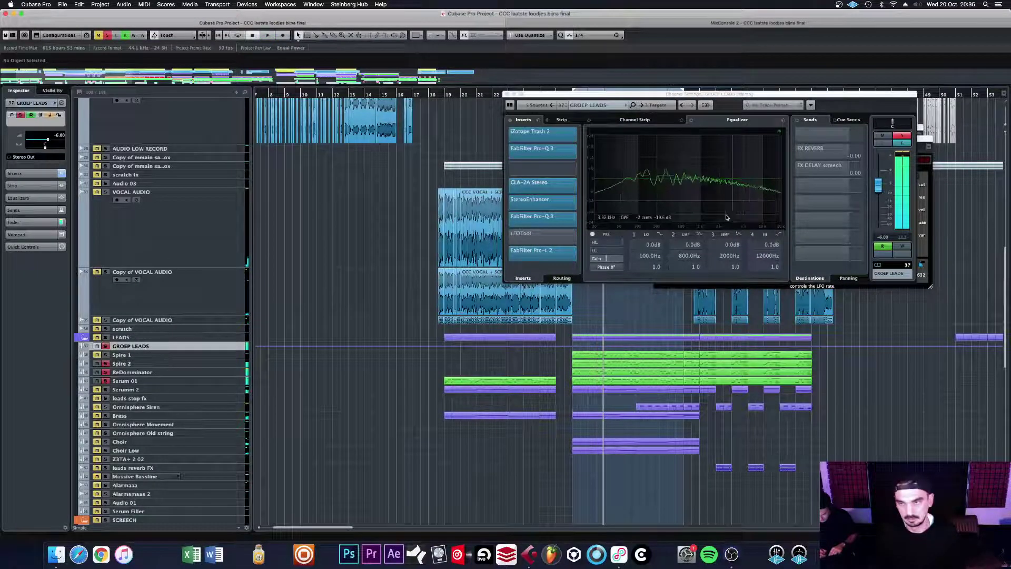
Step: Activate the FX REVERB and FX DELAY screech sends on GROEP LEADS and bring up the FX REVERB channel
{"action": "left_click", "coordinate": [795, 169]}
{"action": "left_click_drag", "start_coordinate": [795, 169], "coordinate": [794, 152]}
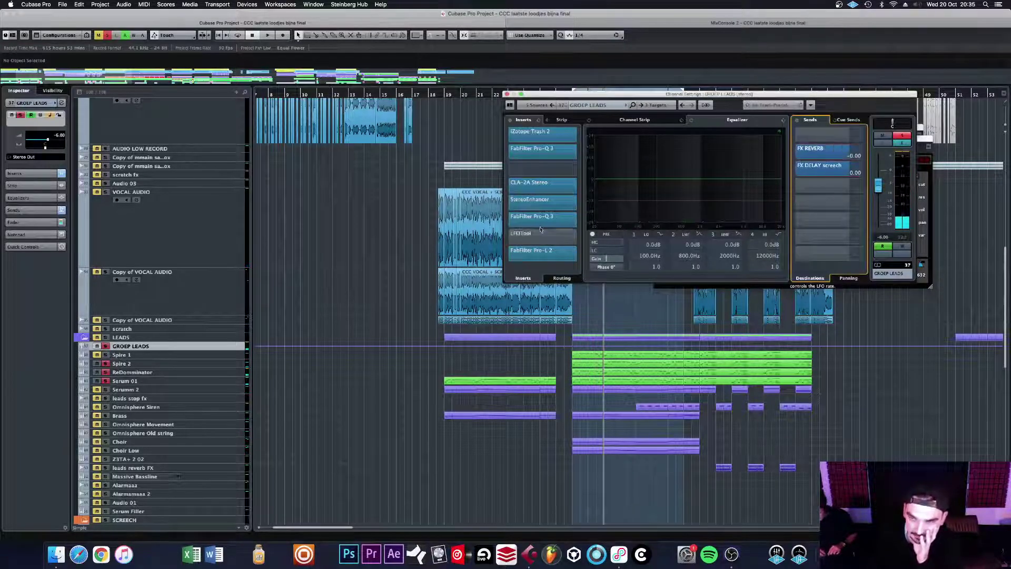
{"action": "scroll", "coordinate": [197, 246], "scroll_direction": "up", "scroll_amount": 10}
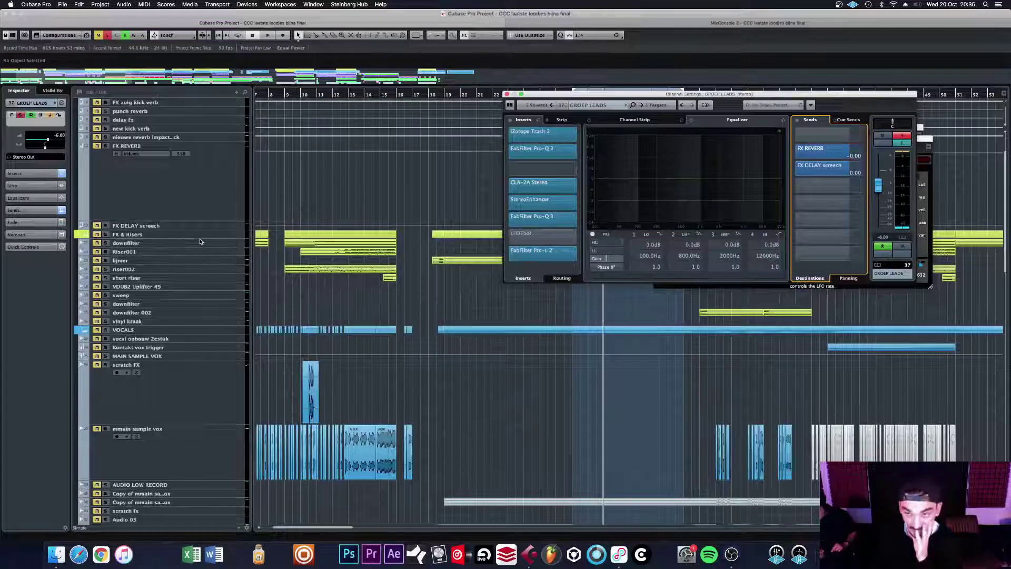
{"action": "scroll", "coordinate": [200, 237], "scroll_direction": "up", "scroll_amount": 2}
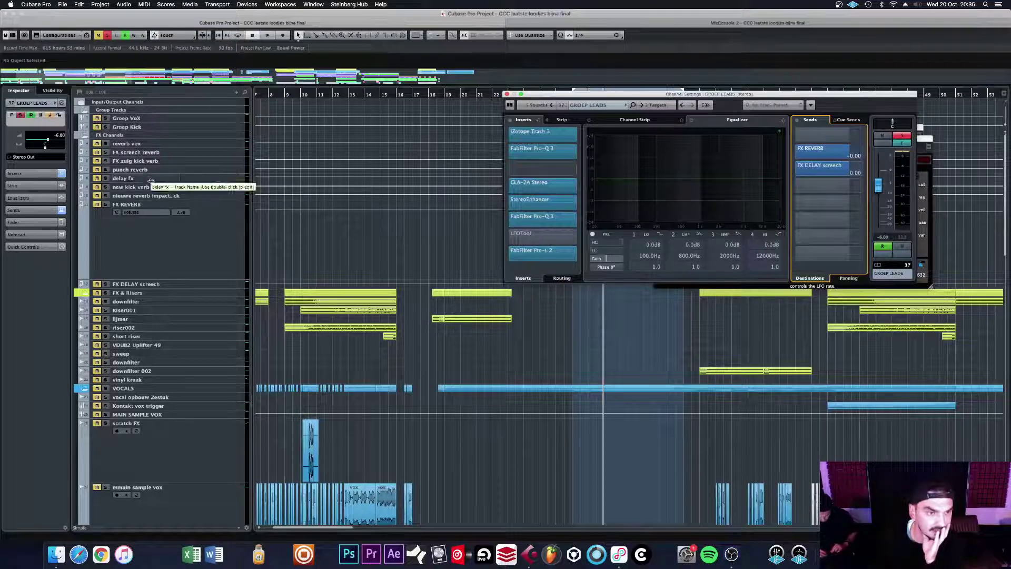
{"action": "left_click", "coordinate": [204, 231]}
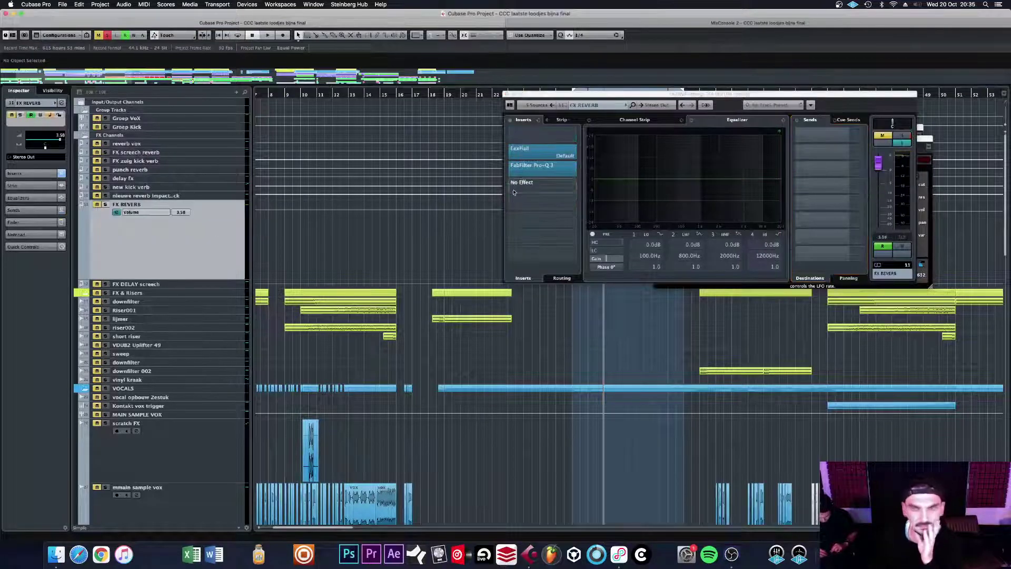
Step: Open the LexHall insert on FX REVERB beside the channel settings, examine its hall reverb settings, and close it
{"action": "left_click", "coordinate": [536, 153]}
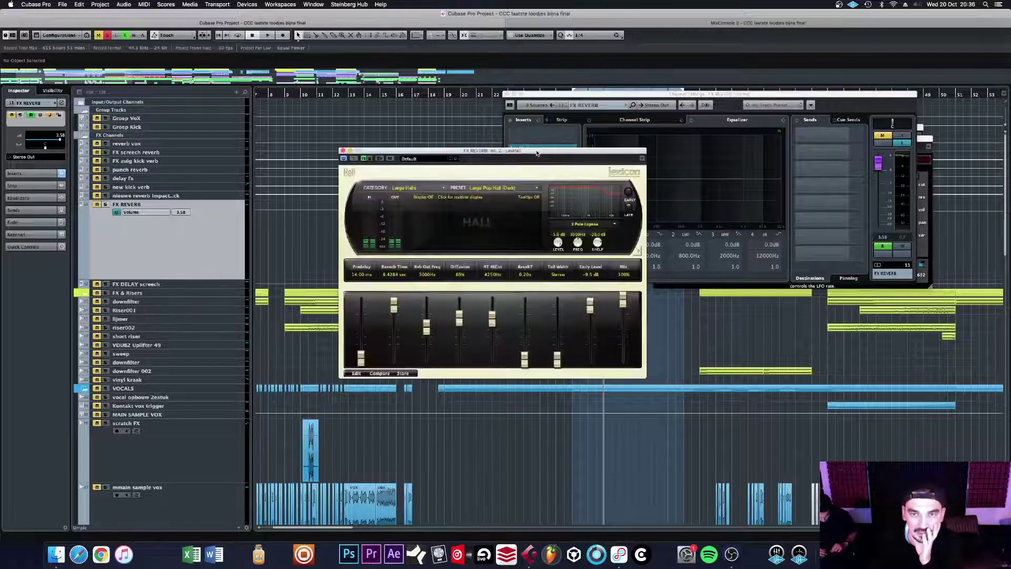
{"action": "left_click_drag", "start_coordinate": [534, 142], "coordinate": [310, 84]}
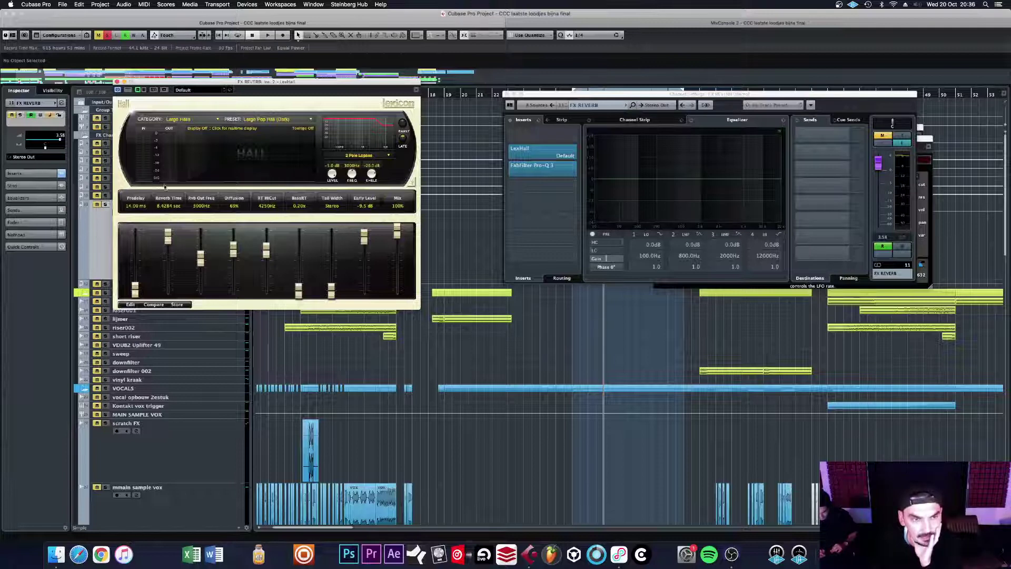
{"action": "left_click", "coordinate": [118, 83]}
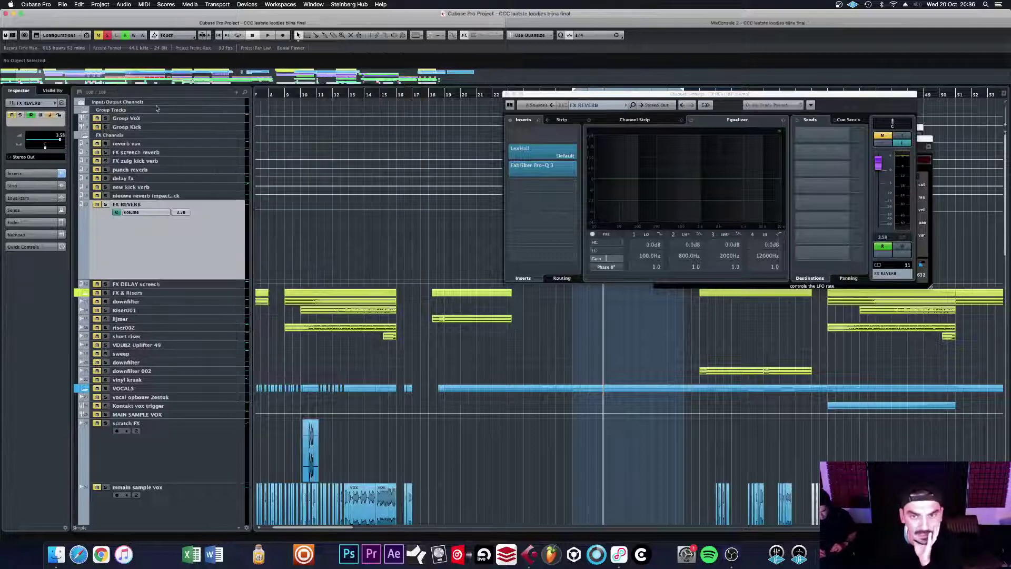
Step: Examine the EQ curve of the Pro-Q 3 insert on FX REVERB, then close the plugin and the channel settings
{"action": "left_click", "coordinate": [533, 170]}
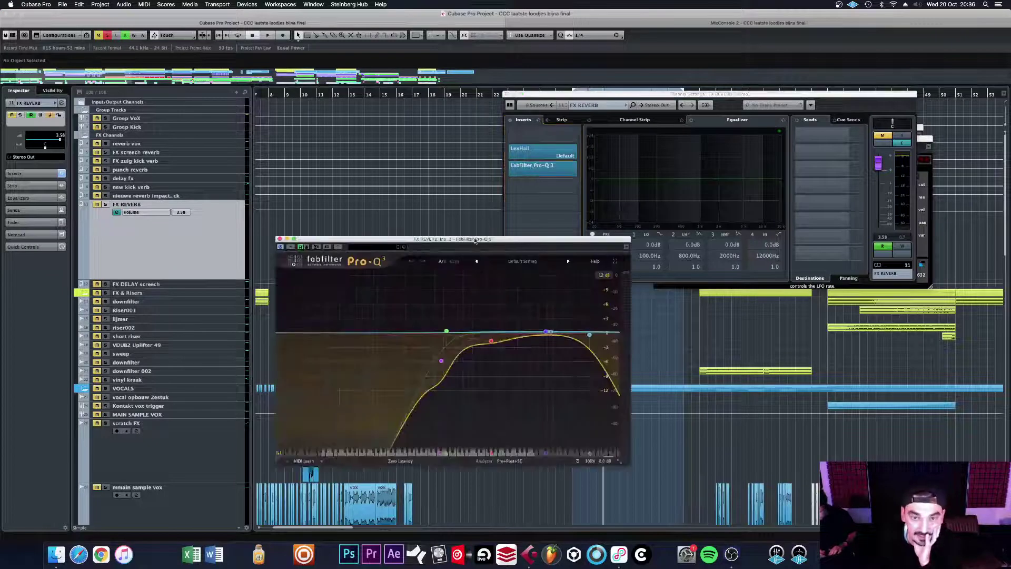
{"action": "left_click_drag", "start_coordinate": [473, 242], "coordinate": [340, 92]}
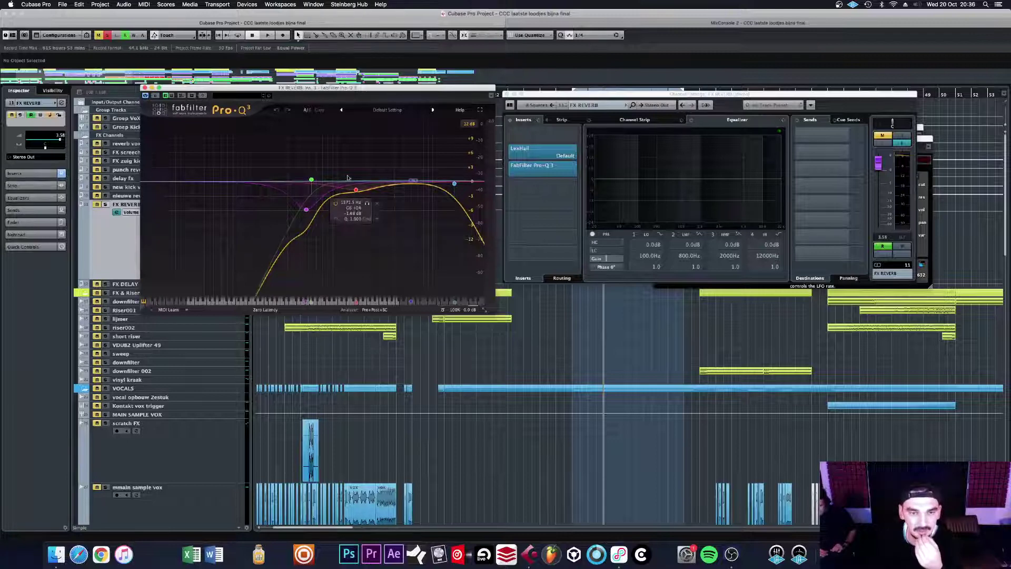
{"action": "left_click", "coordinate": [146, 88]}
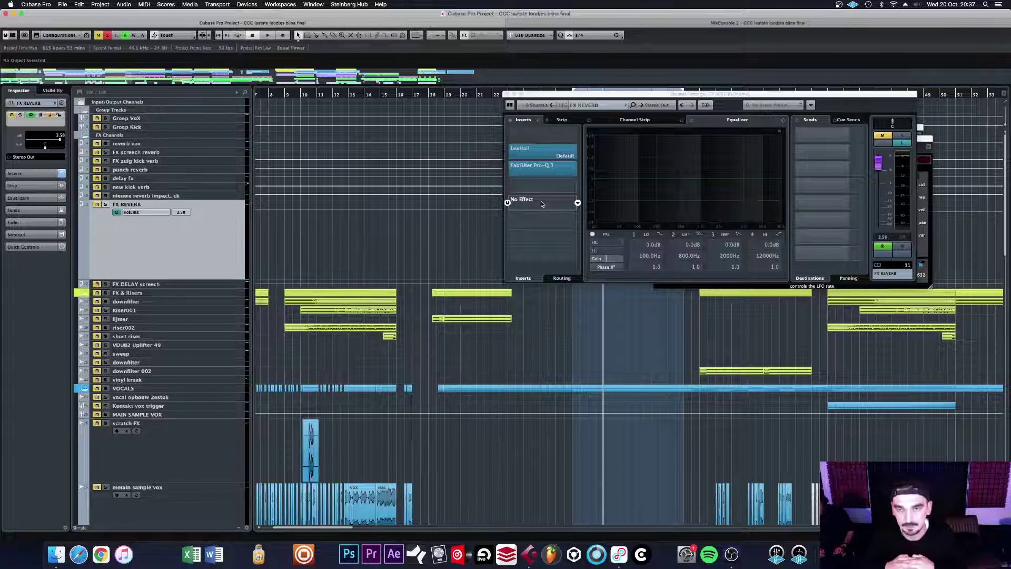
{"action": "left_click", "coordinate": [507, 95]}
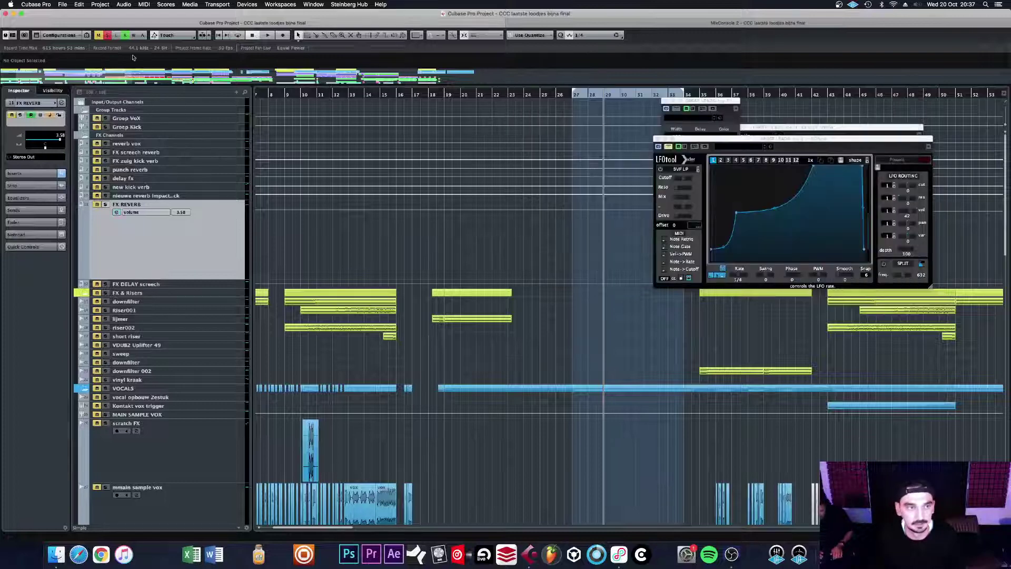
Step: Return to the GROEP LEADS track, review its inserts and sends in the channel settings, and close the window
{"action": "scroll", "coordinate": [579, 311], "scroll_direction": "down", "scroll_amount": 15}
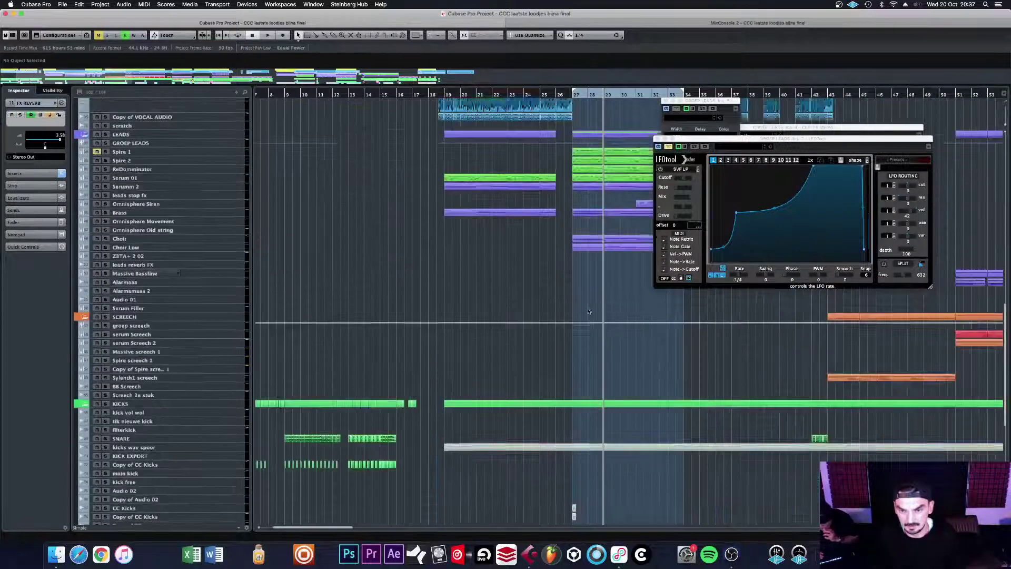
{"action": "scroll", "coordinate": [606, 237], "scroll_direction": "up", "scroll_amount": 3}
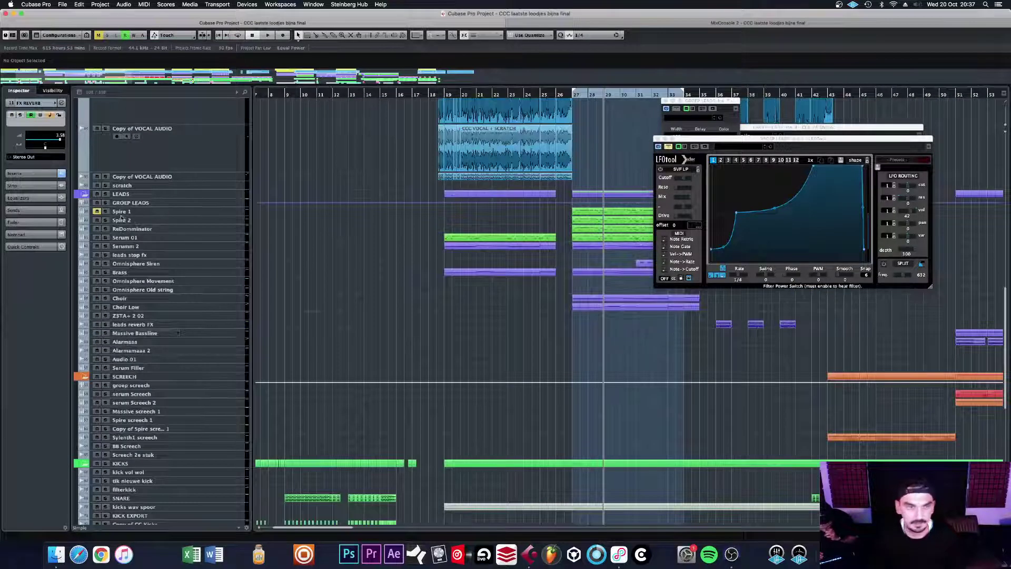
{"action": "left_click", "coordinate": [208, 205]}
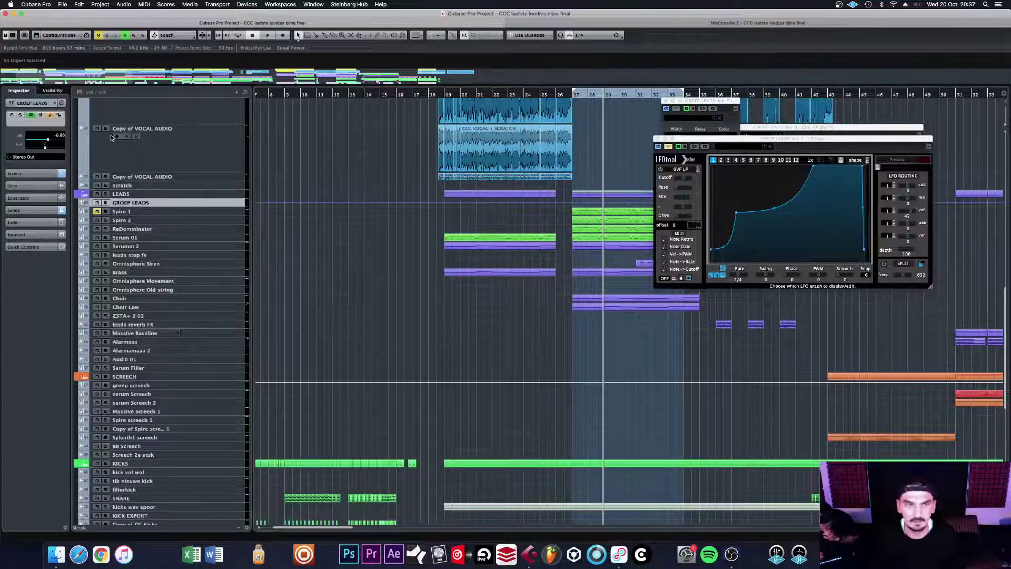
{"action": "left_click", "coordinate": [62, 102]}
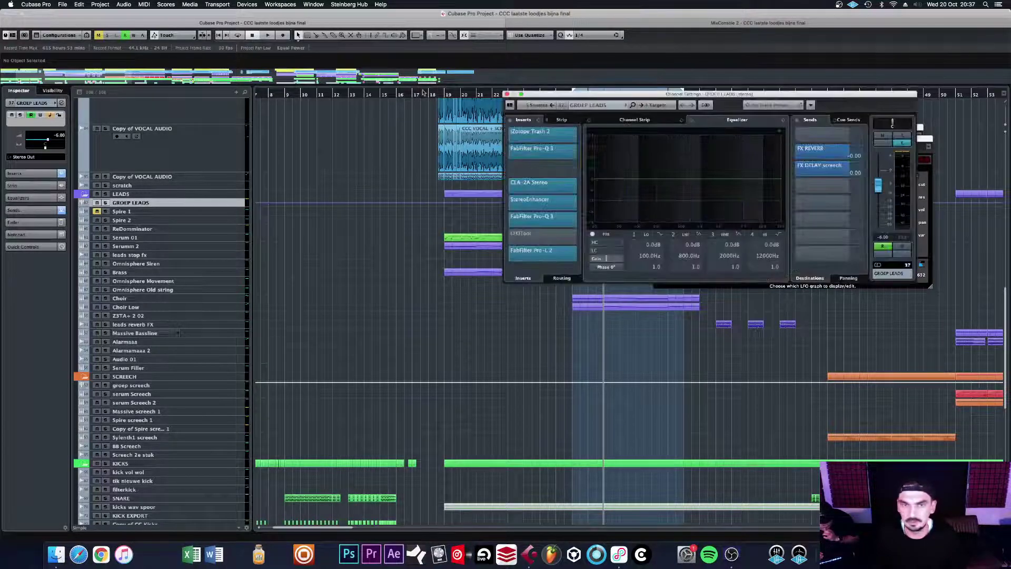
{"action": "left_click", "coordinate": [507, 94]}
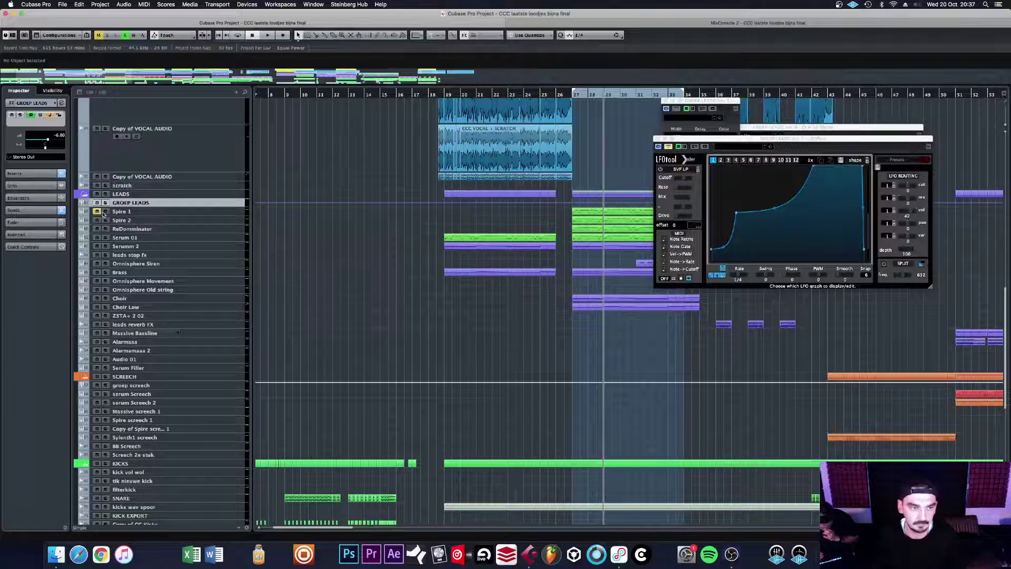
Step: Unmute the Spire 1 track and close the leftover LFOTool, stereo enhancer and CLA-2A plugin windows
{"action": "left_click", "coordinate": [97, 211]}
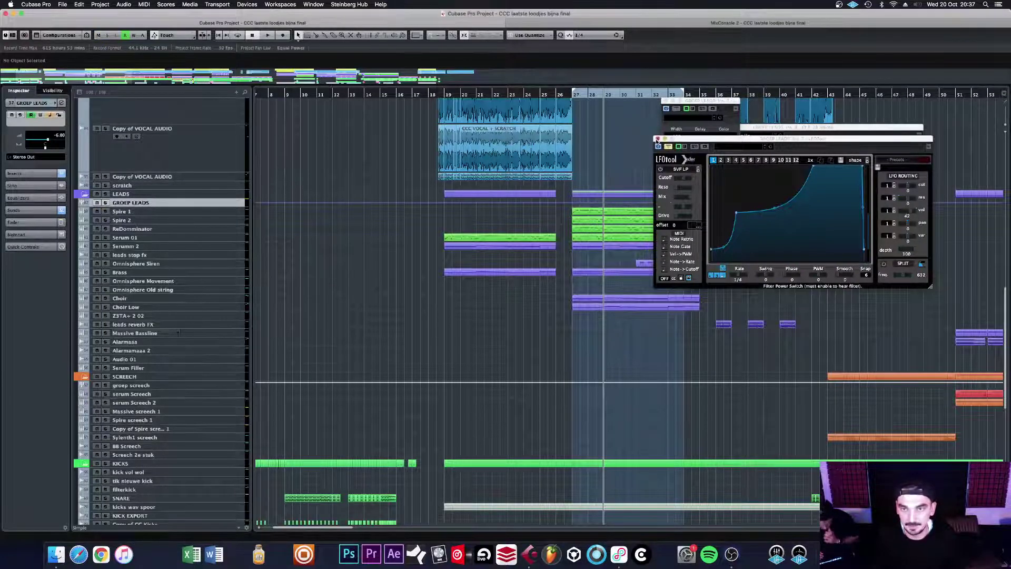
{"action": "left_click", "coordinate": [657, 140]}
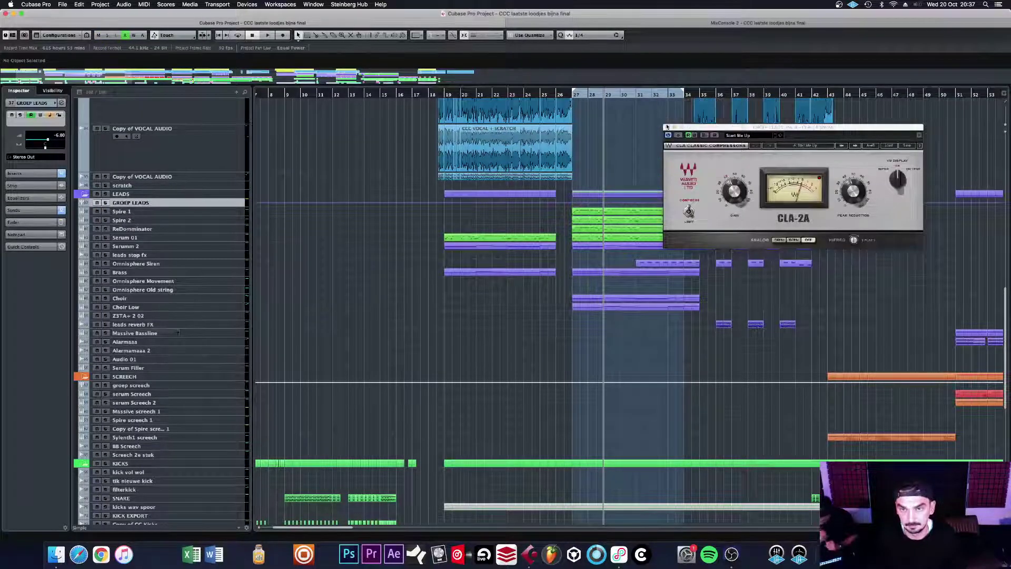
{"action": "left_click", "coordinate": [665, 101]}
{"action": "left_click", "coordinate": [664, 127]}
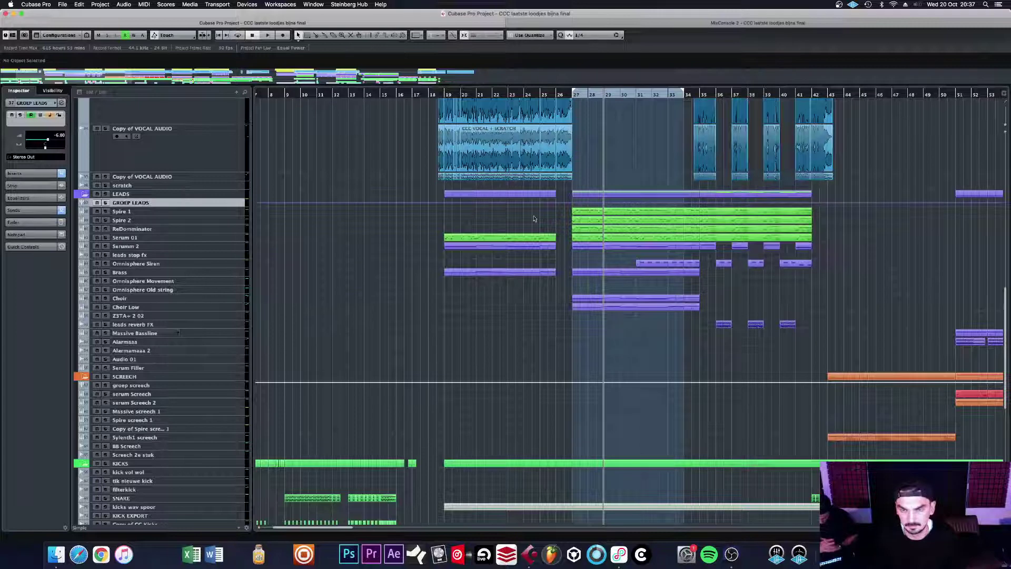
Step: Solo the Serumm 2 track and play the looped section from bar 27 to audition it
{"action": "left_click", "coordinate": [234, 248]}
{"action": "left_click", "coordinate": [106, 246]}
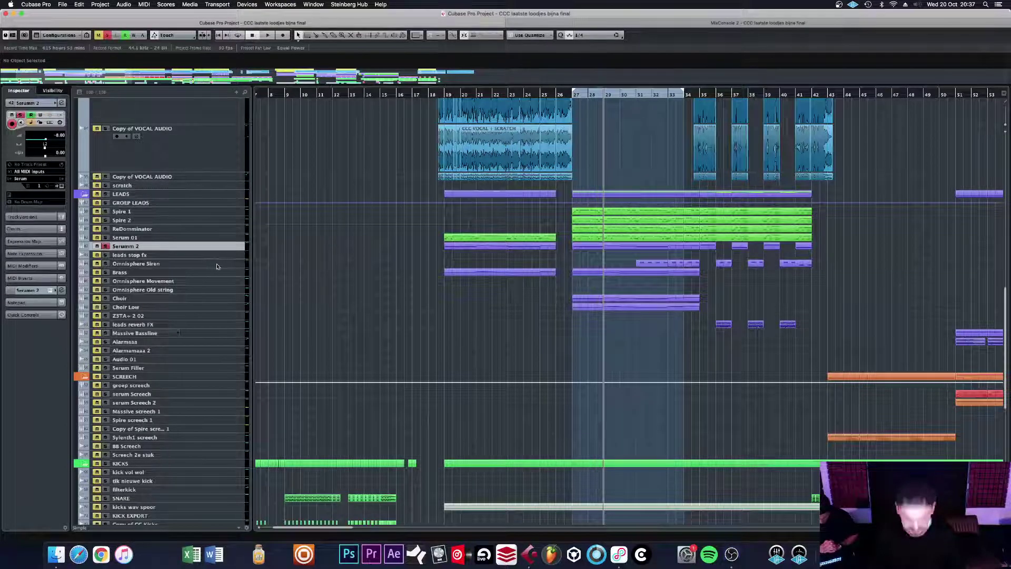
{"action": "key", "text": "space"}
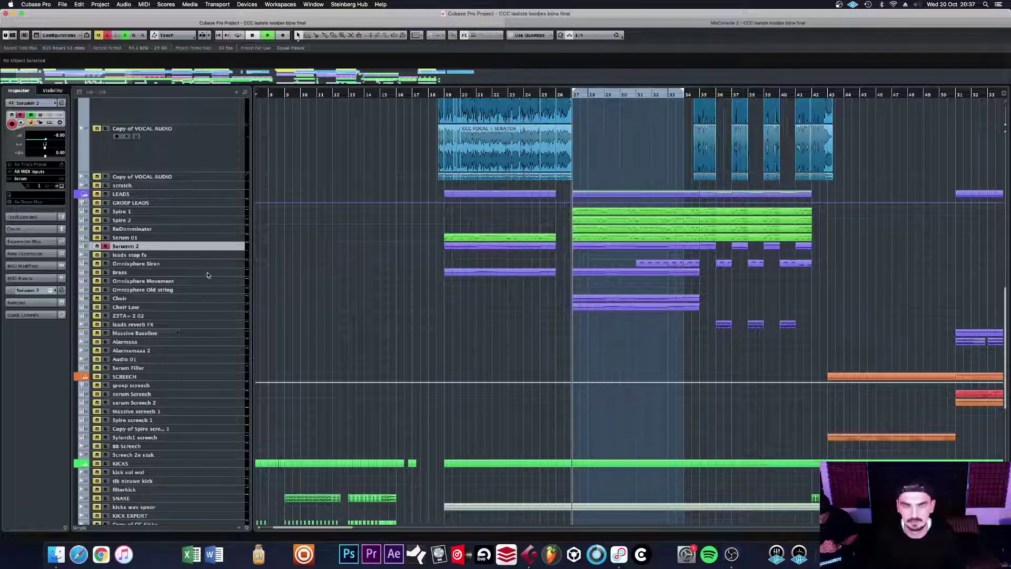
Step: Review the inserts and sends in the Serumm 2 channel settings
{"action": "left_click", "coordinate": [62, 104]}
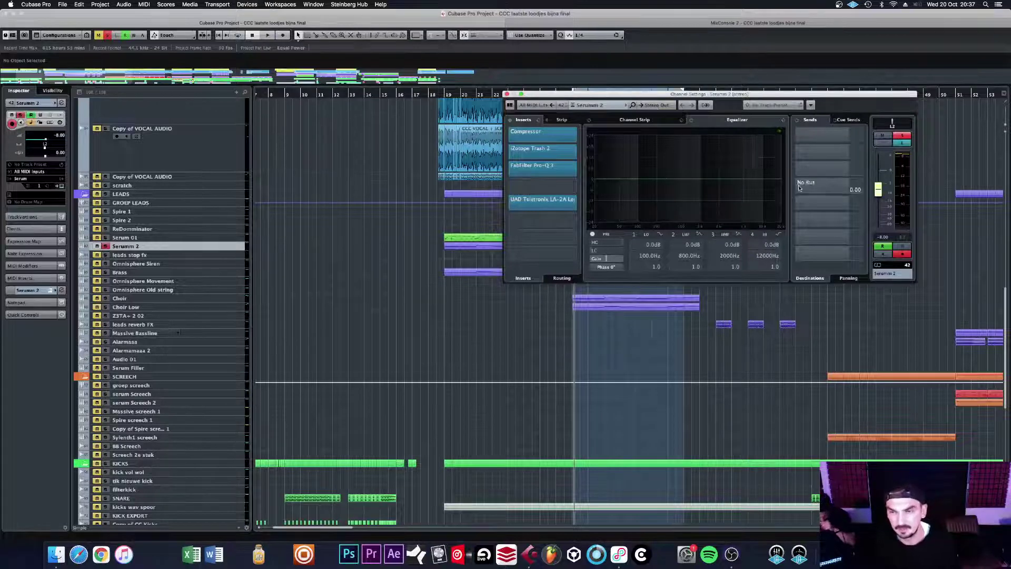
{"action": "left_click", "coordinate": [506, 93]}
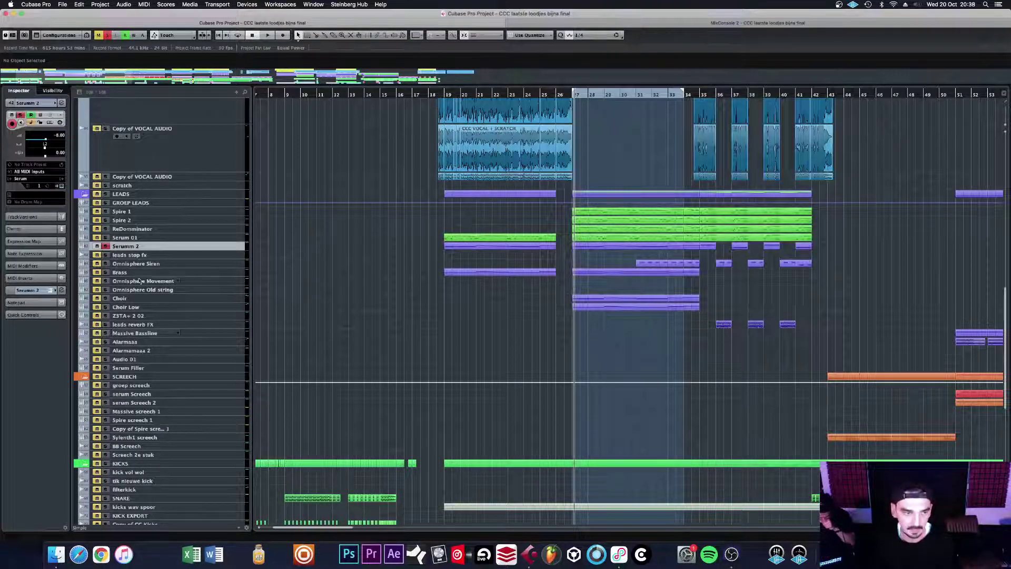
Step: Solo the Brass track and open its part starting at bar 27 in the Key Editor
{"action": "left_click", "coordinate": [106, 273]}
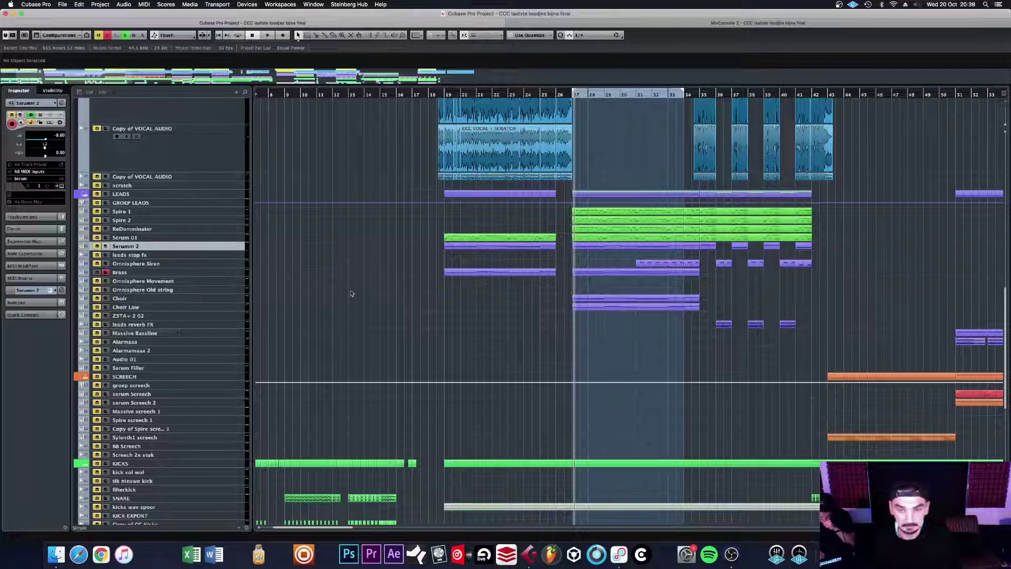
{"action": "double_click", "coordinate": [604, 271]}
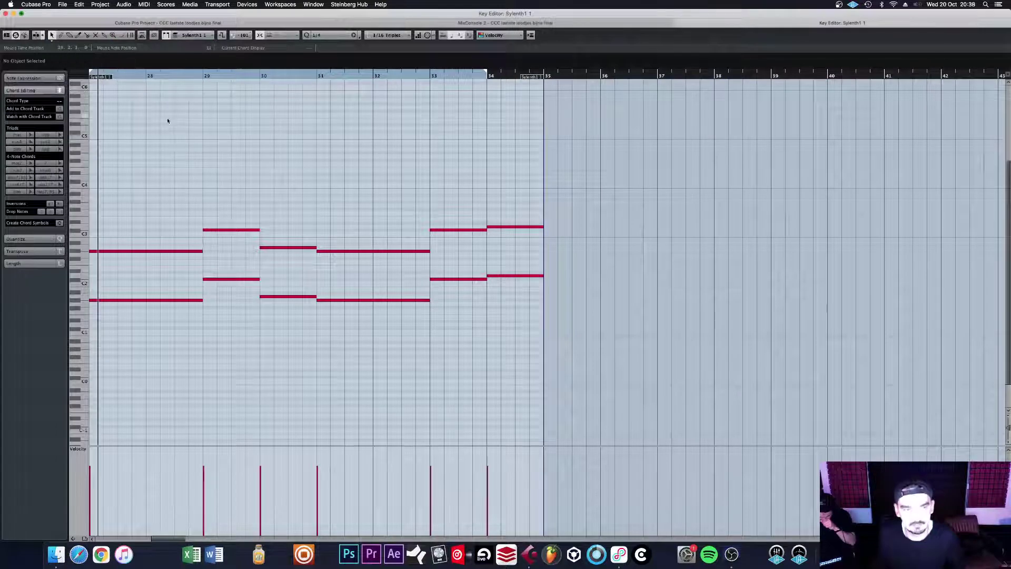
Step: Mute all the lower-octave notes of the brass part with the Mute tool and play back the upper notes alone
{"action": "right_click", "coordinate": [616, 202]}
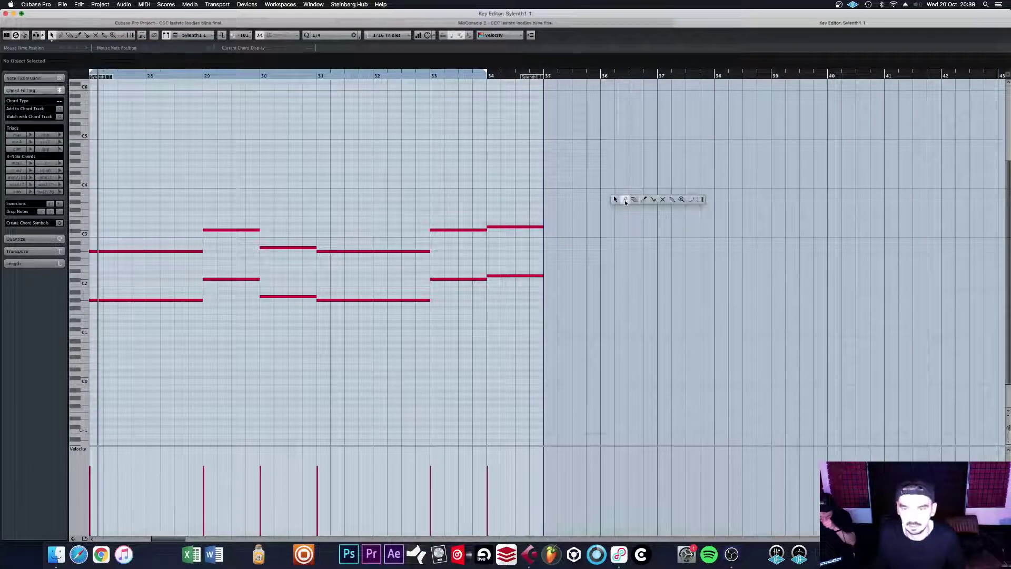
{"action": "left_click", "coordinate": [663, 200]}
{"action": "left_click_drag", "start_coordinate": [601, 247], "coordinate": [381, 310]}
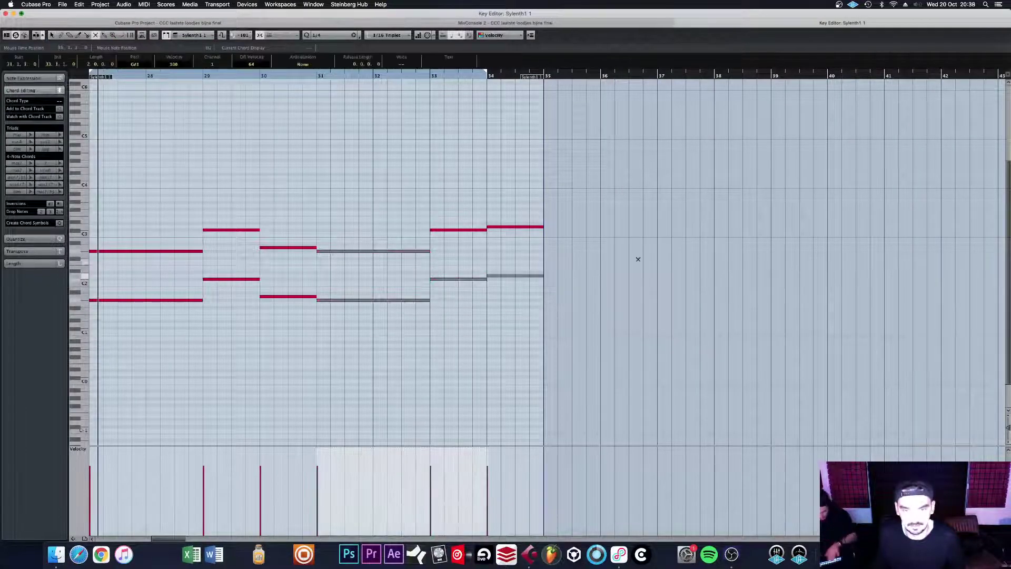
{"action": "left_click", "coordinate": [388, 251]}
{"action": "left_click_drag", "start_coordinate": [559, 263], "coordinate": [194, 323]}
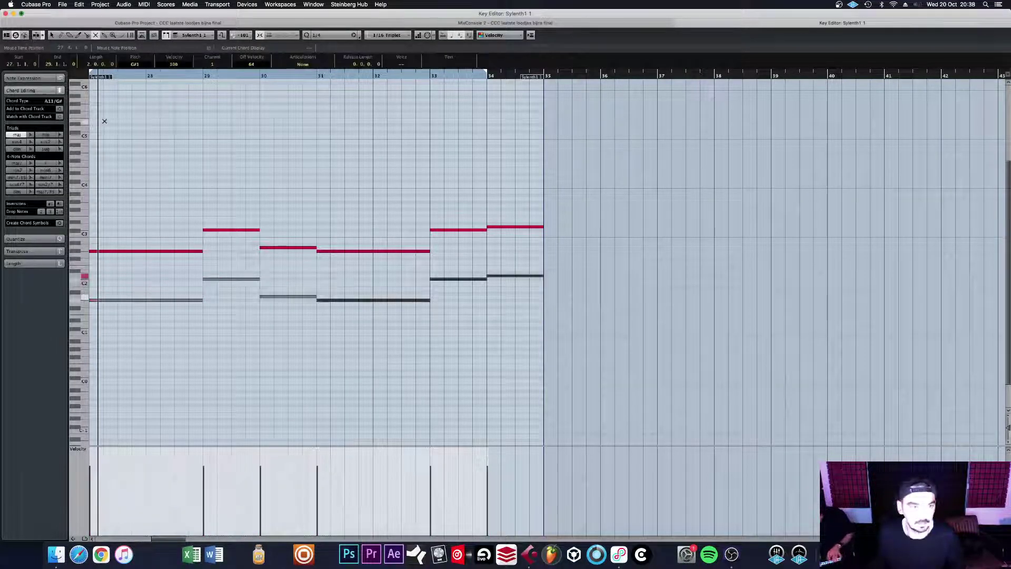
{"action": "key", "text": "space"}
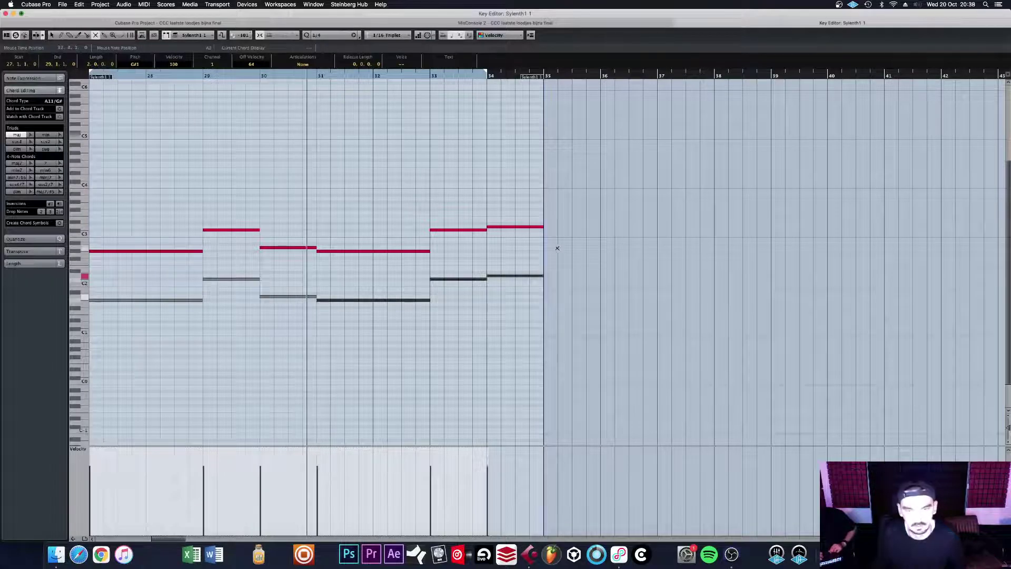
Step: Unmute the lower-octave brass notes, play the part from bar 27, and return to the project window
{"action": "left_click_drag", "start_coordinate": [577, 253], "coordinate": [576, 303]}
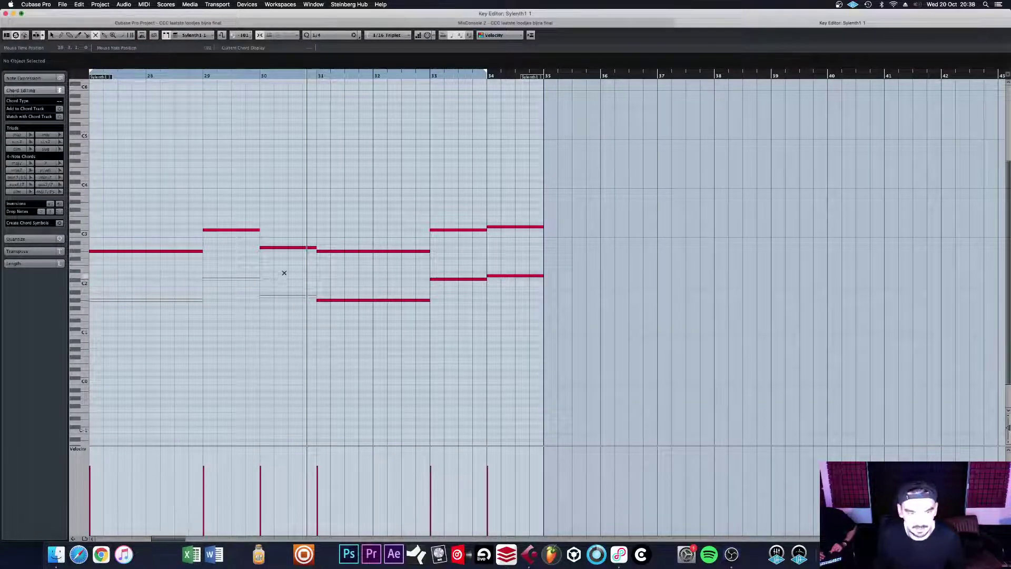
{"action": "left_click_drag", "start_coordinate": [284, 271], "coordinate": [162, 314]}
{"action": "key", "text": "KP_1"}
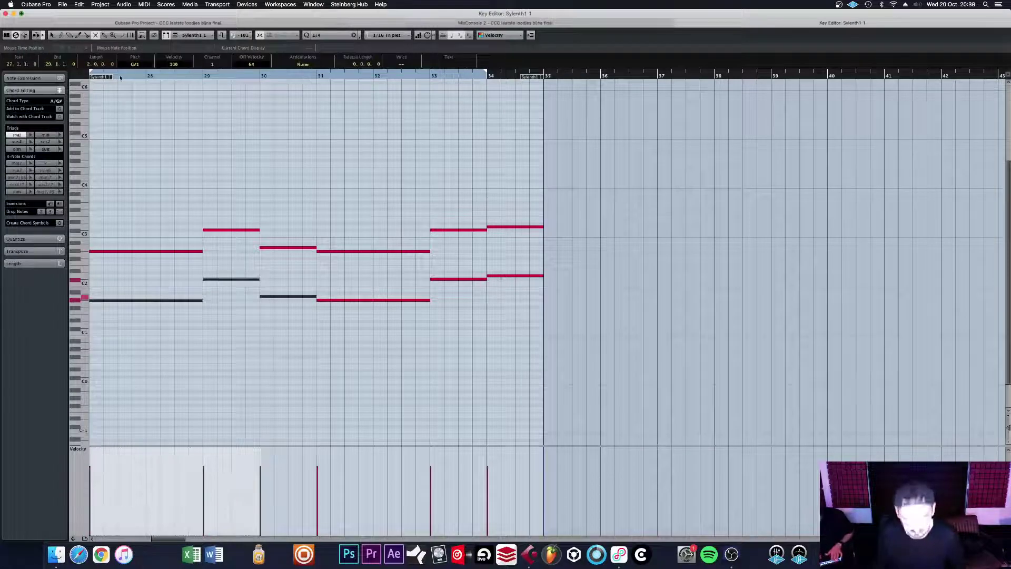
{"action": "key", "text": "space"}
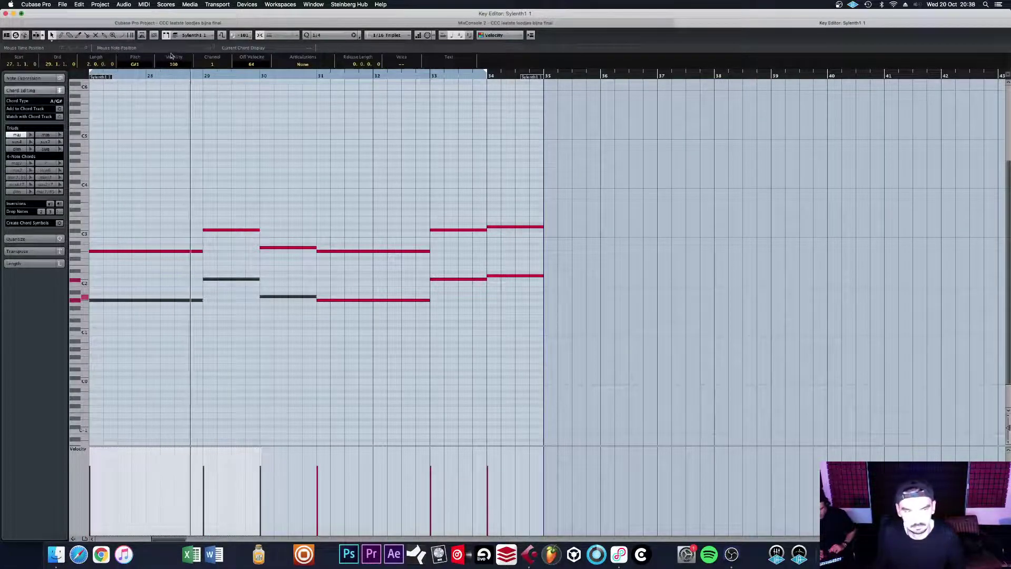
{"action": "left_click", "coordinate": [236, 23]}
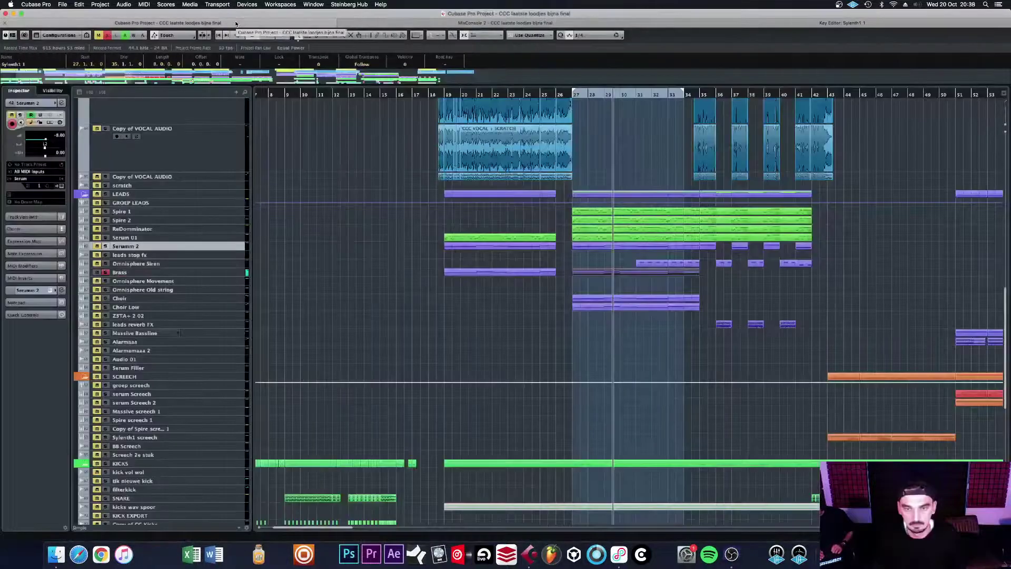
{"action": "key", "text": "space"}
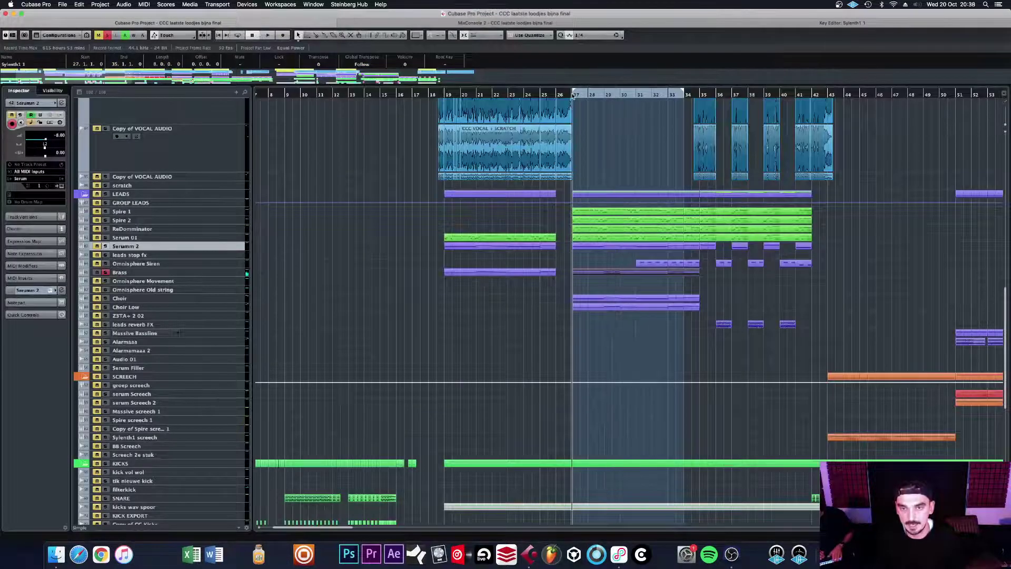
Step: Solo the Choir track and play it from bar 27 while checking its Kontakt instrument
{"action": "left_click", "coordinate": [232, 300]}
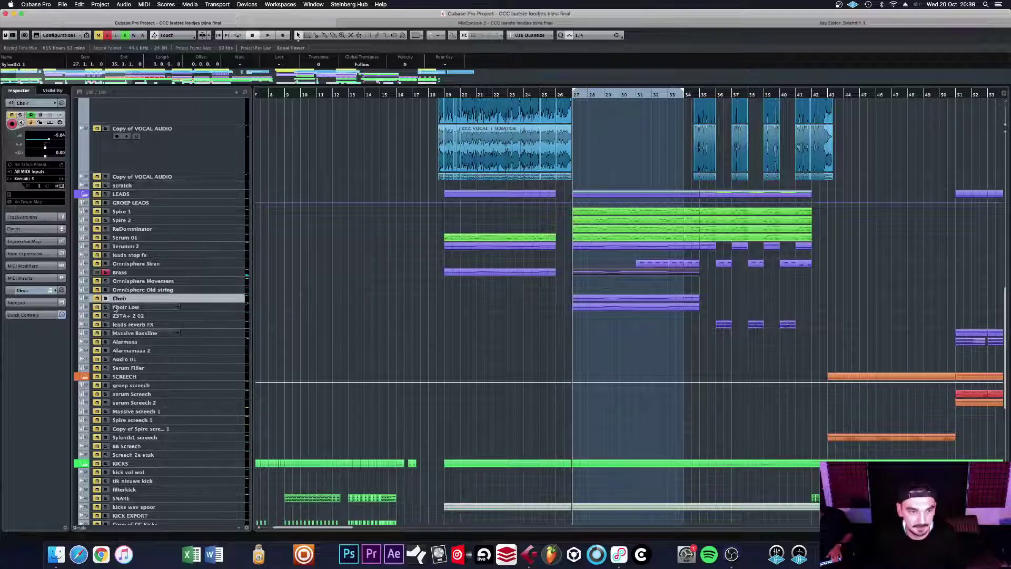
{"action": "left_click", "coordinate": [105, 298]}
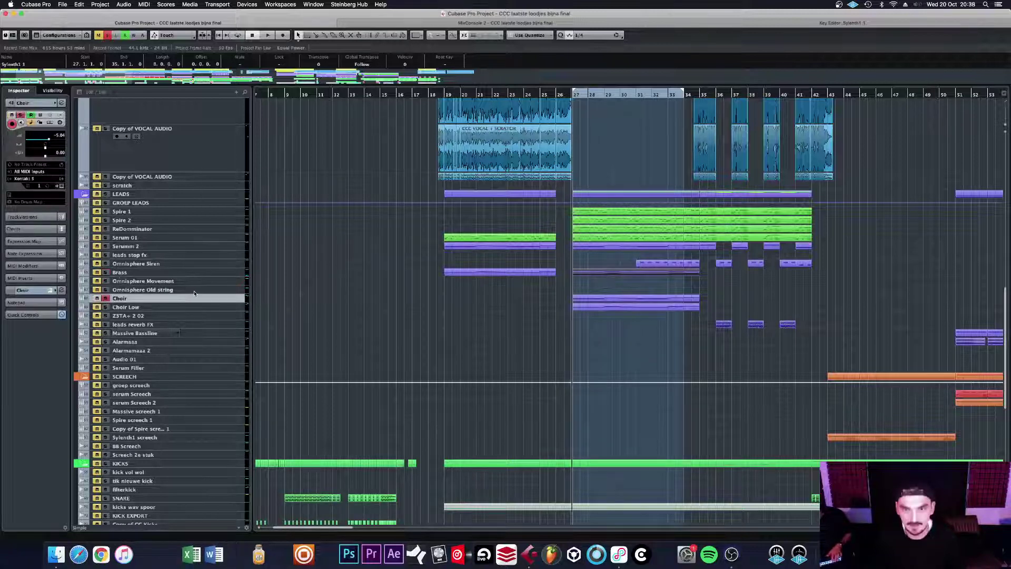
{"action": "key", "text": "space"}
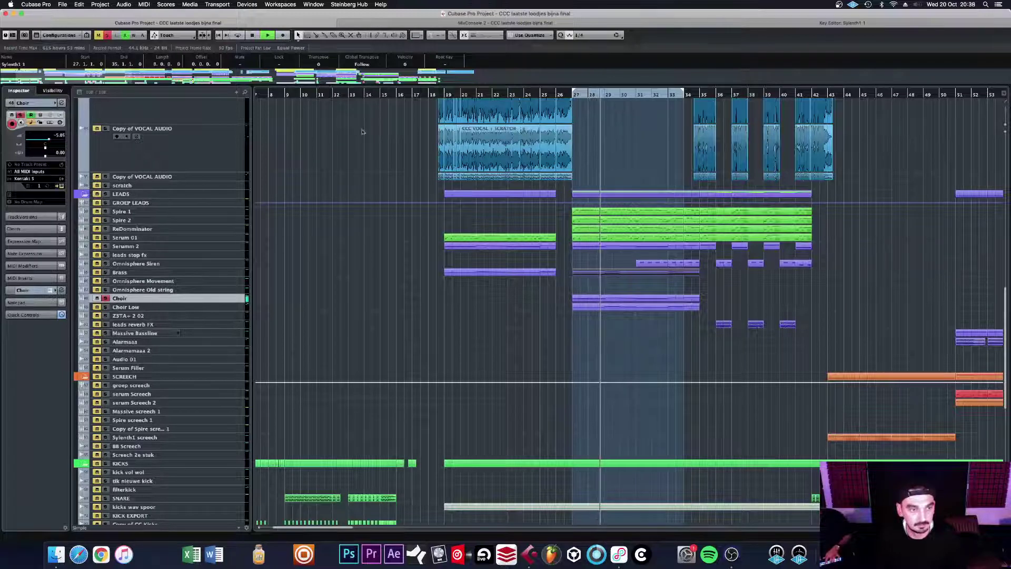
{"action": "key", "text": "Return"}
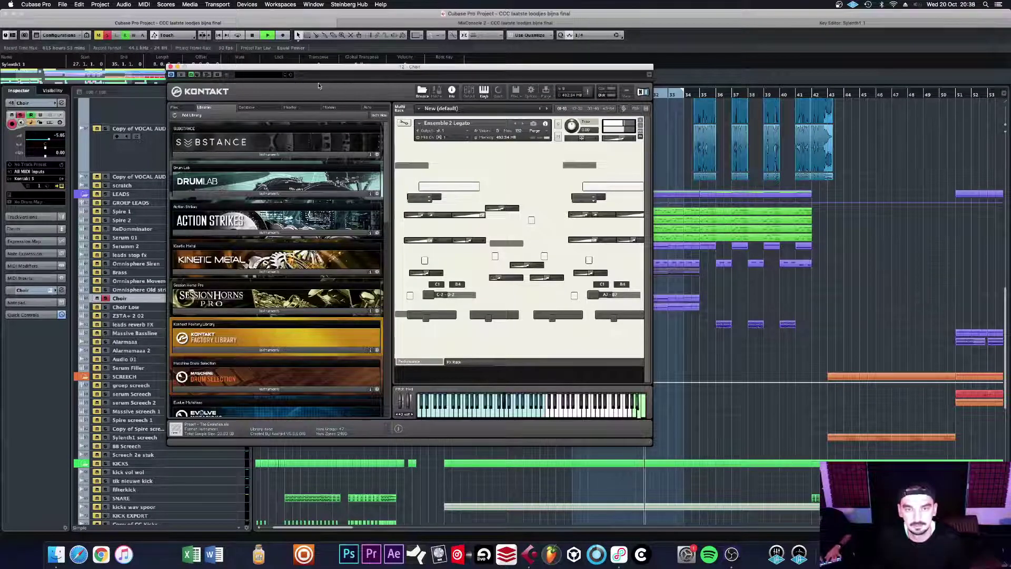
{"action": "key", "text": "Return"}
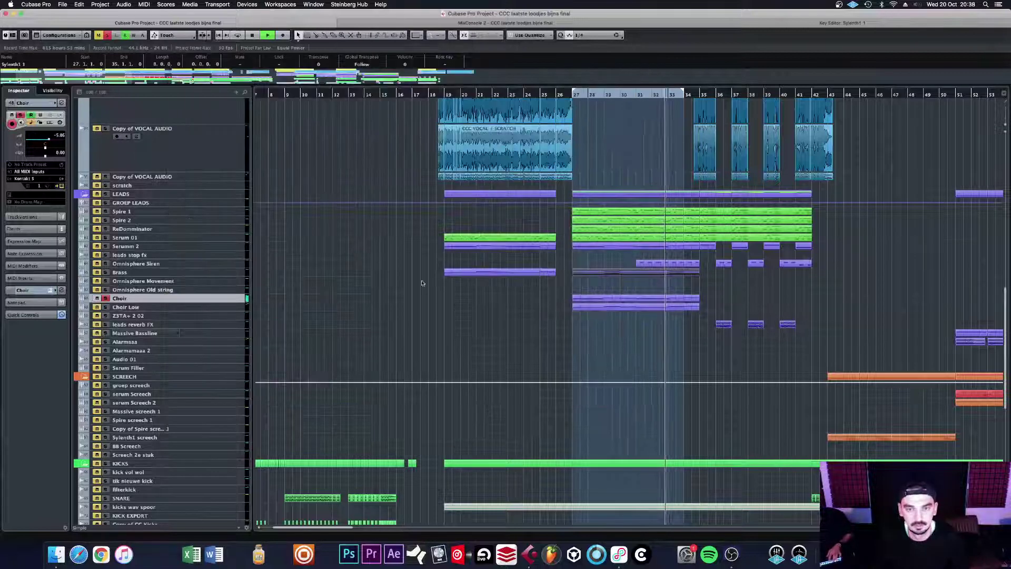
Step: Solo Choir Low alongside Choir and check its Kontakt instrument
{"action": "left_click", "coordinate": [230, 309]}
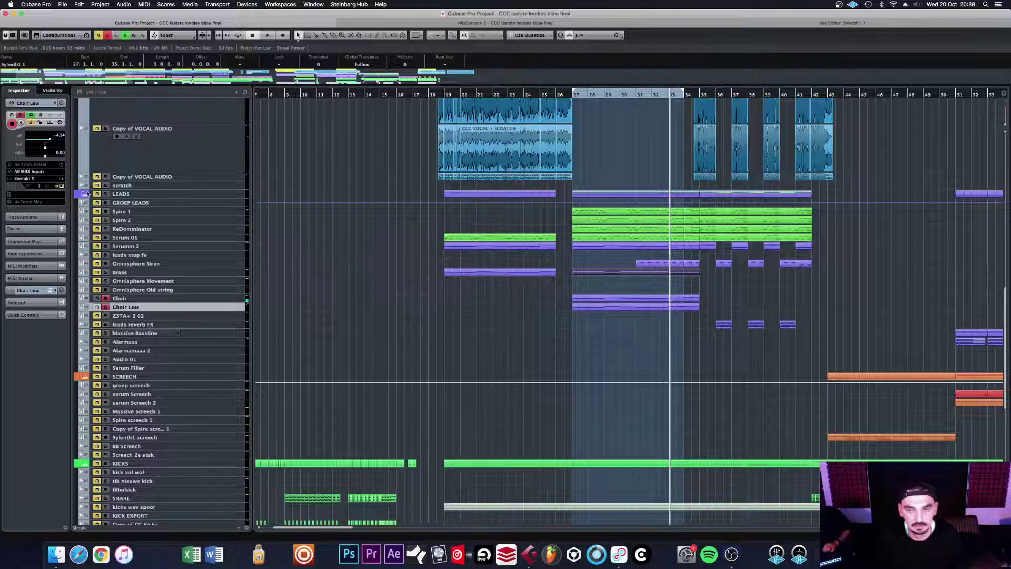
{"action": "key", "text": "Return"}
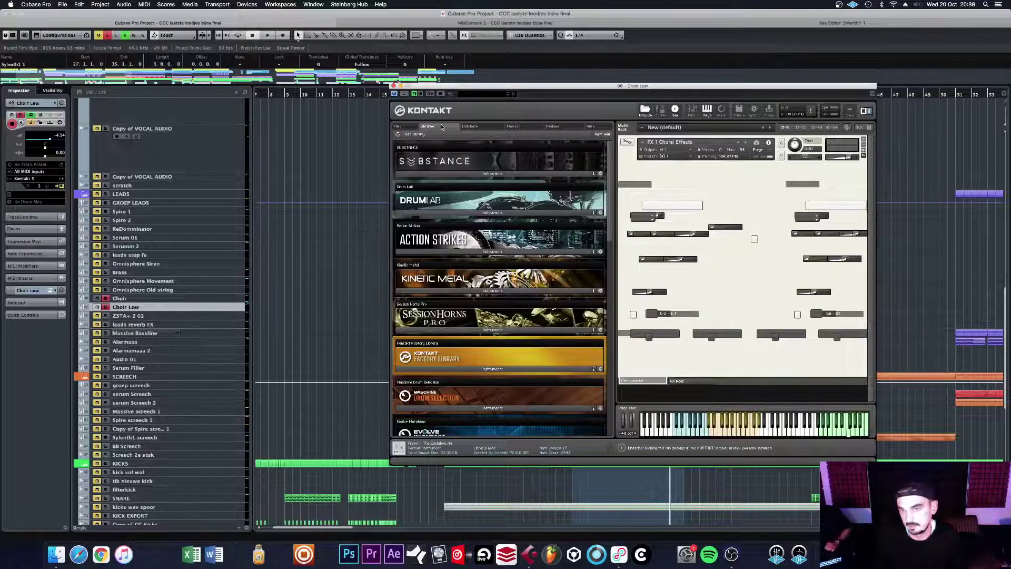
{"action": "left_click", "coordinate": [394, 86]}
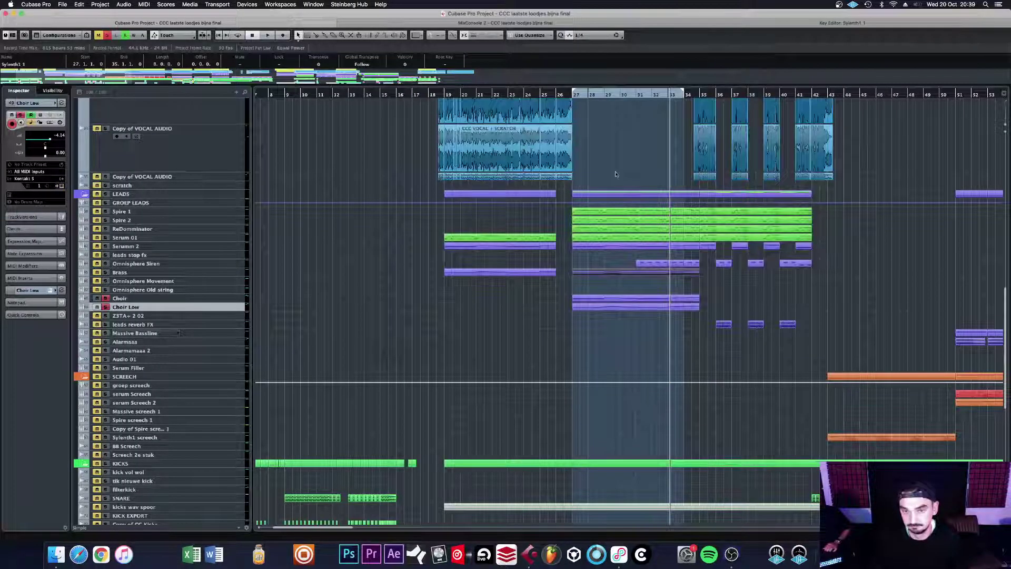
Step: Play back the Choir and Choir Low tracks together from bar 27
{"action": "key", "text": "space"}
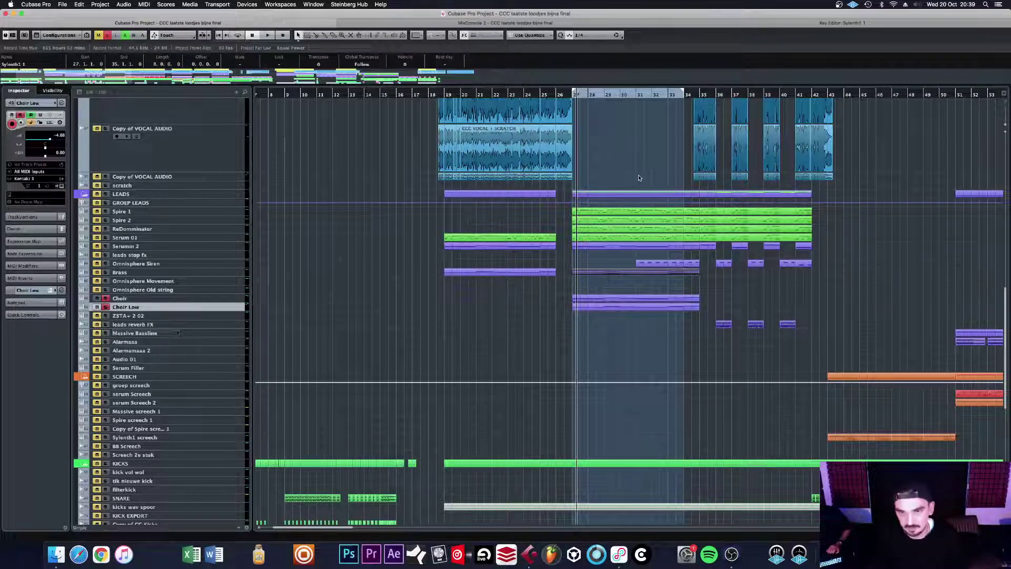
{"action": "key", "text": "space"}
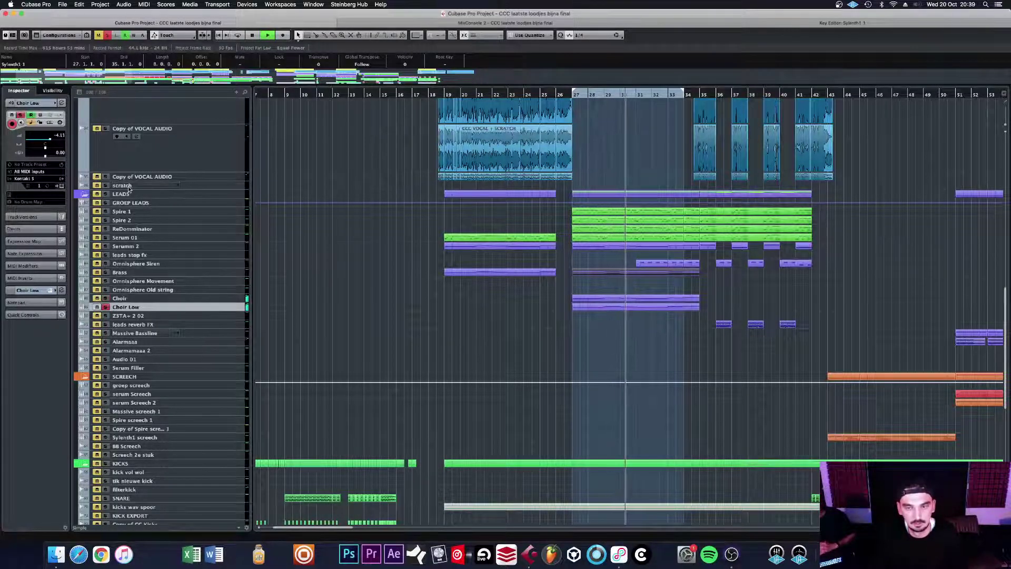
{"action": "key", "text": "space"}
Step: Open the Choir Low channel settings and compare the playback with the LFOTool insert bypassed and active
{"action": "left_click", "coordinate": [62, 103]}
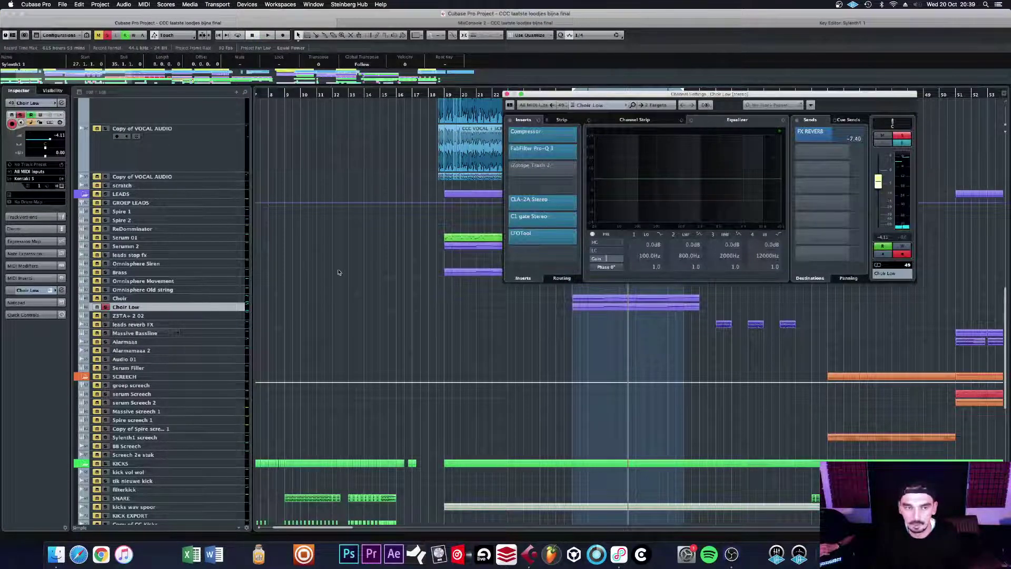
{"action": "key", "text": "space"}
{"action": "left_click", "coordinate": [508, 237]}
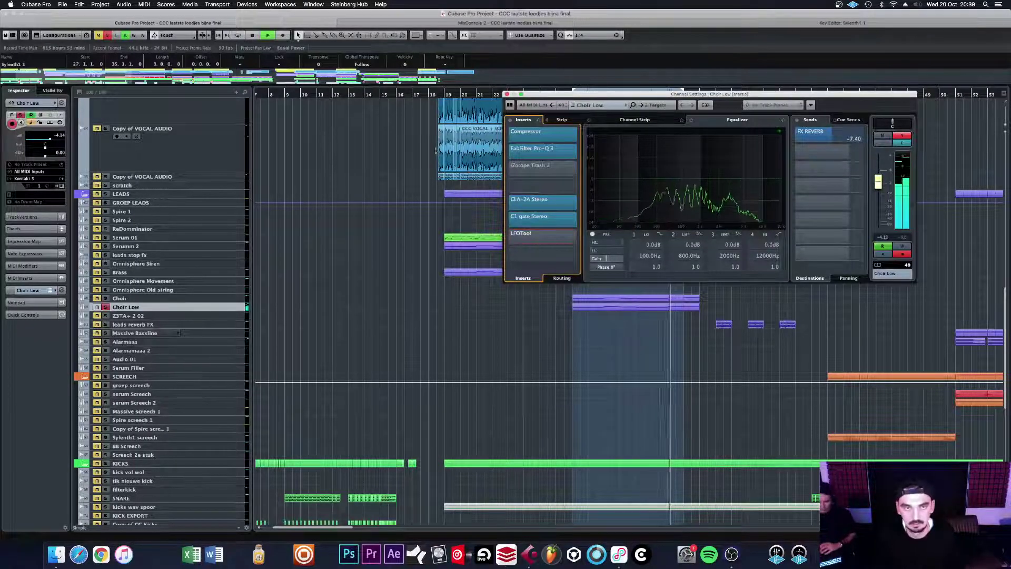
{"action": "left_click", "coordinate": [487, 182]}
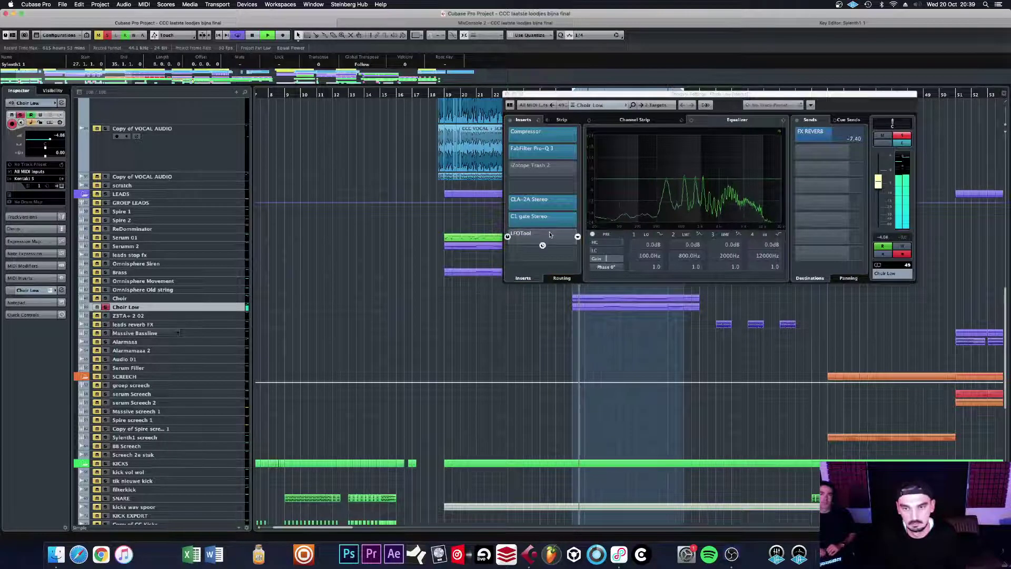
{"action": "left_click", "coordinate": [507, 236]}
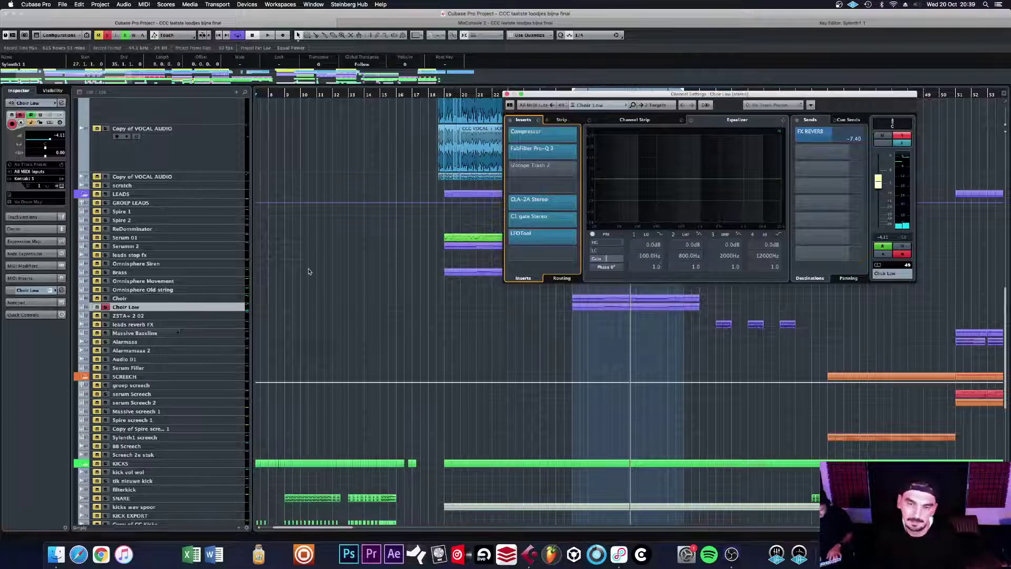
Step: Compare the channel inserts of the Choir track with those of Choir Low
{"action": "left_click", "coordinate": [177, 297]}
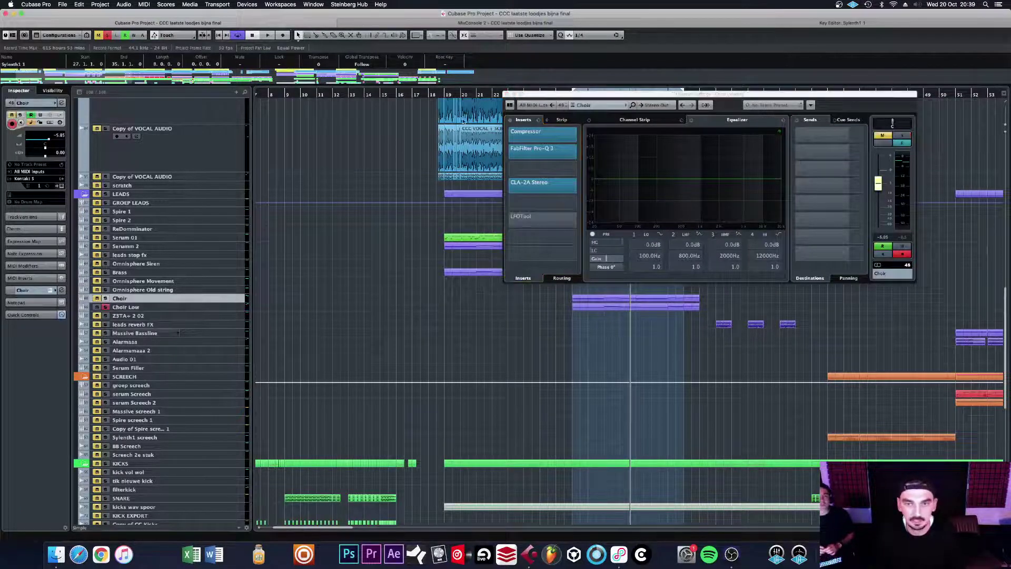
{"action": "left_click", "coordinate": [233, 308]}
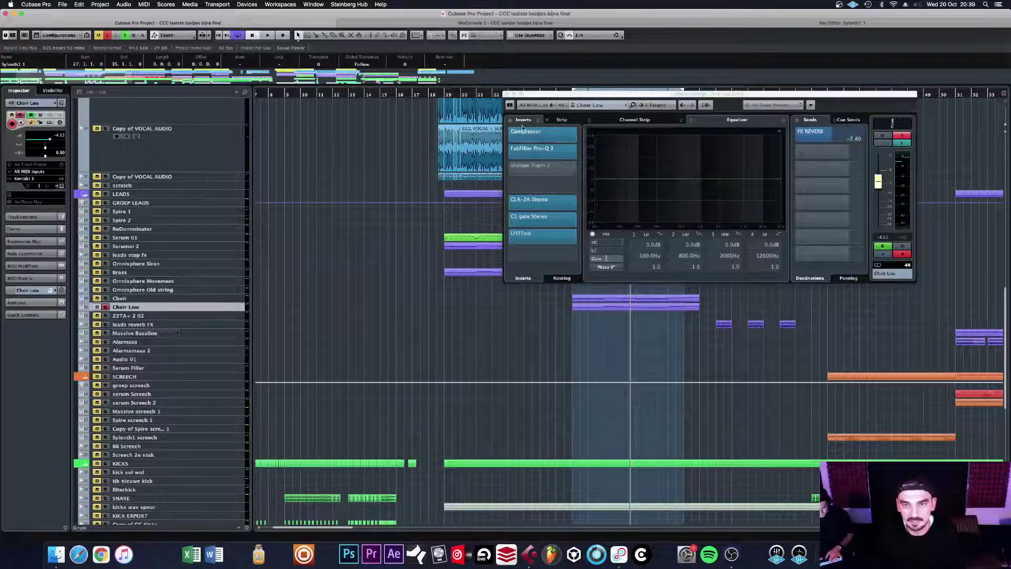
Step: Examine Choir Low's FabFilter Pro-Q 3 low-cut curve and its CLA-2A compressor settings, closing both plug-ins when done
{"action": "mouse_move", "coordinate": [533, 132]}
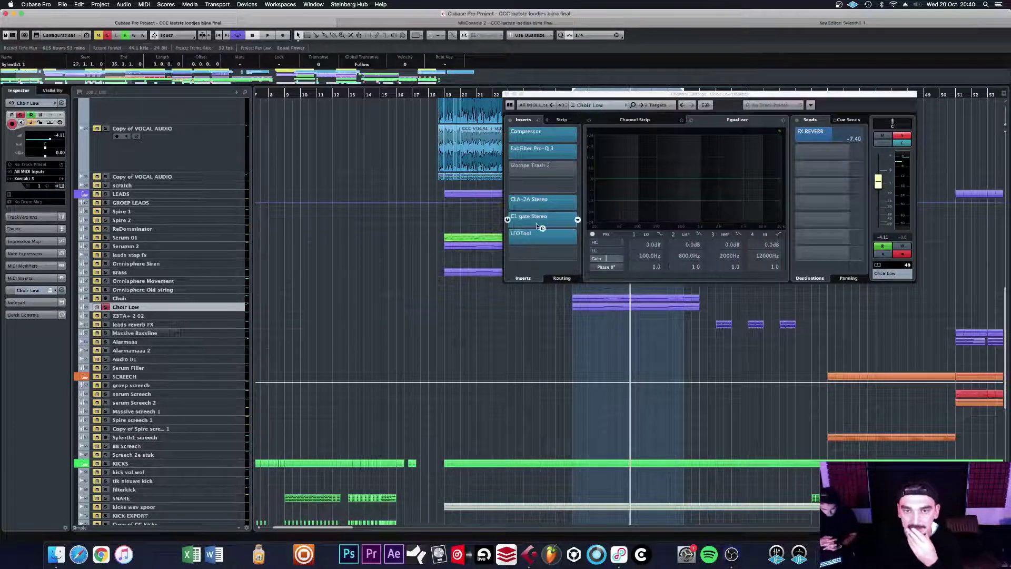
{"action": "left_click", "coordinate": [556, 154]}
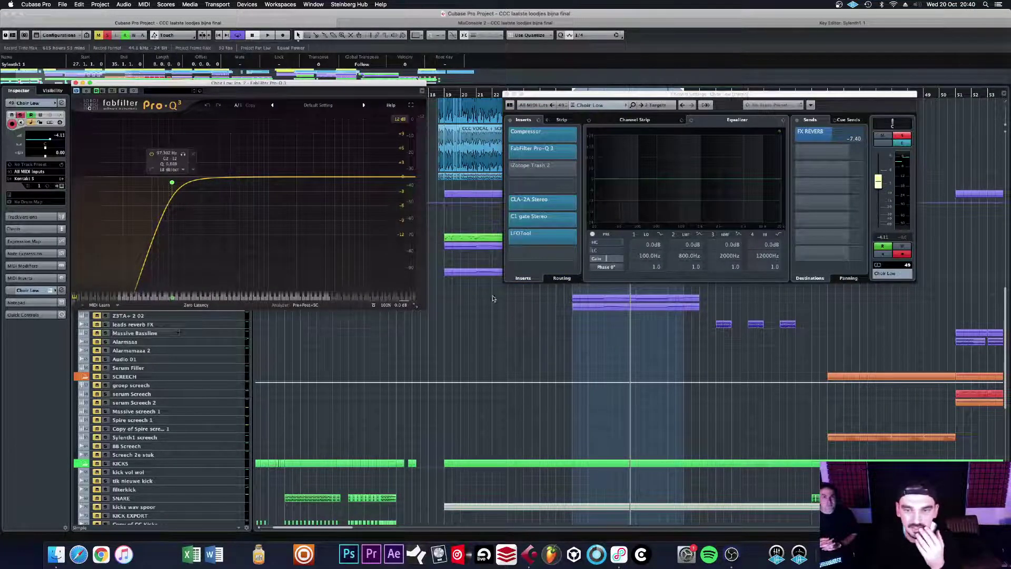
{"action": "left_click_drag", "start_coordinate": [216, 87], "coordinate": [241, 22]}
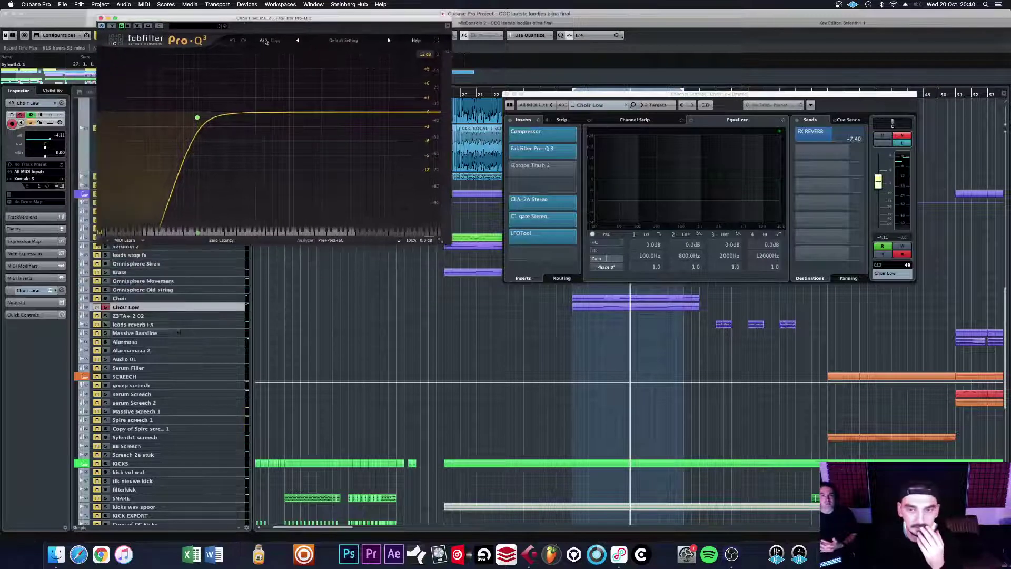
{"action": "left_click", "coordinate": [543, 199]}
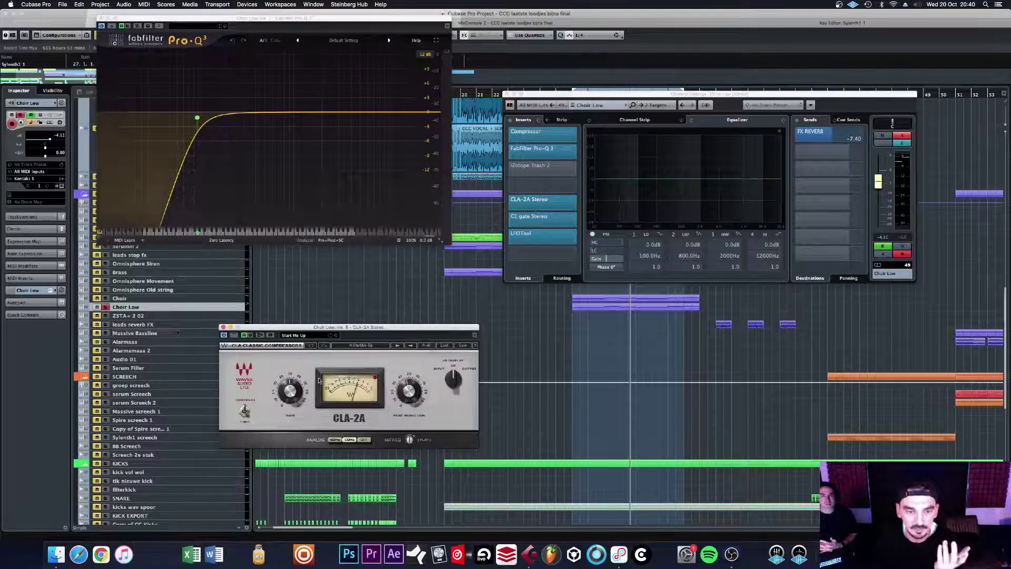
{"action": "left_click", "coordinate": [223, 327]}
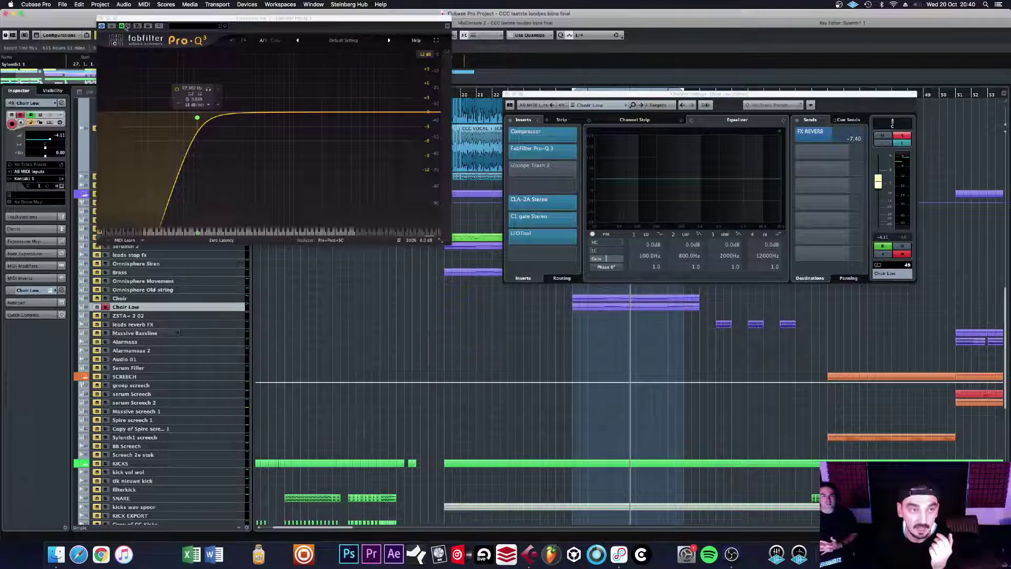
{"action": "left_click", "coordinate": [99, 18]}
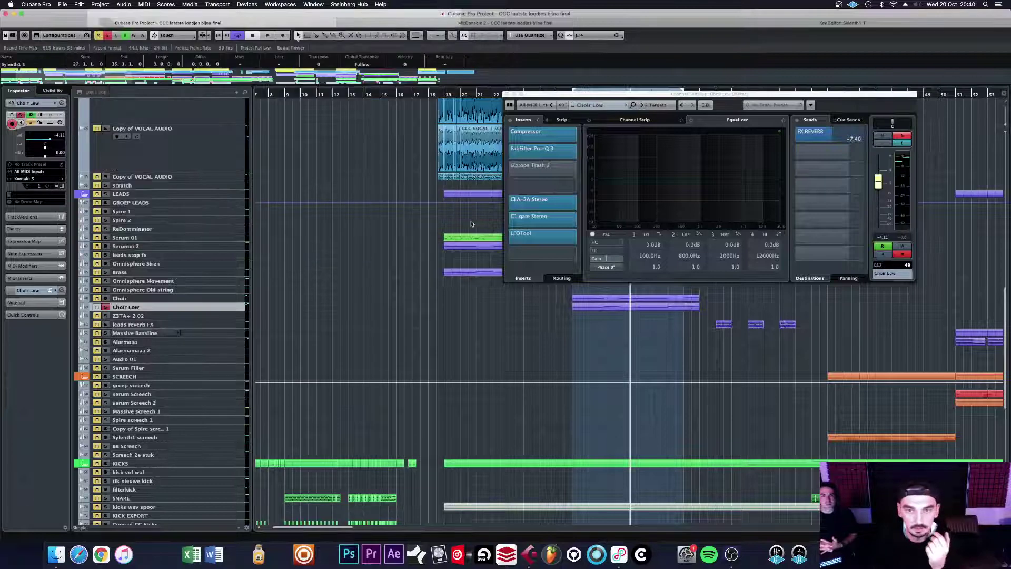
Step: Examine Choir Low's C1 gate and compare its bypassed and active states, closing the plug-in when done
{"action": "left_click", "coordinate": [532, 220]}
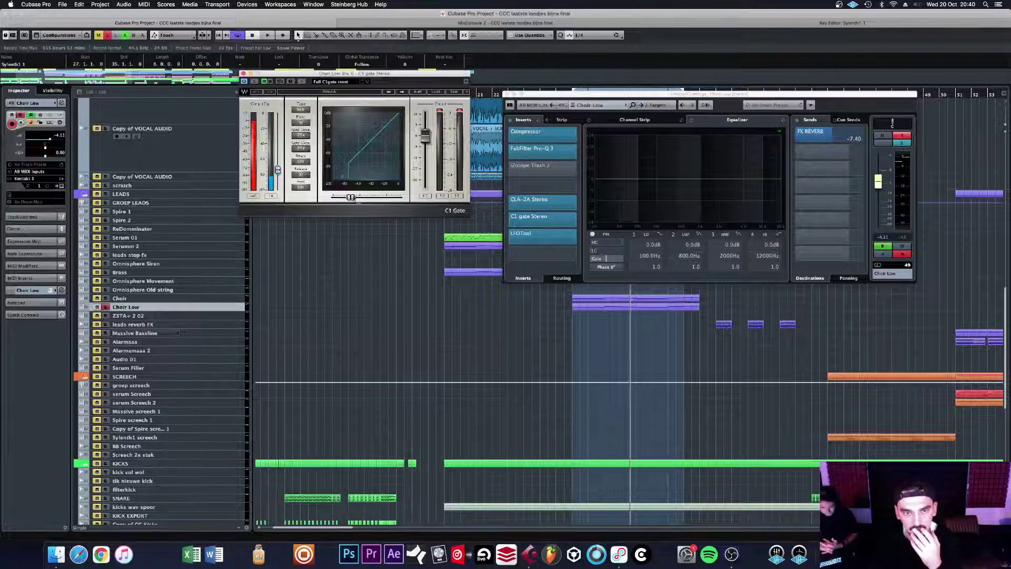
{"action": "left_click", "coordinate": [556, 239]}
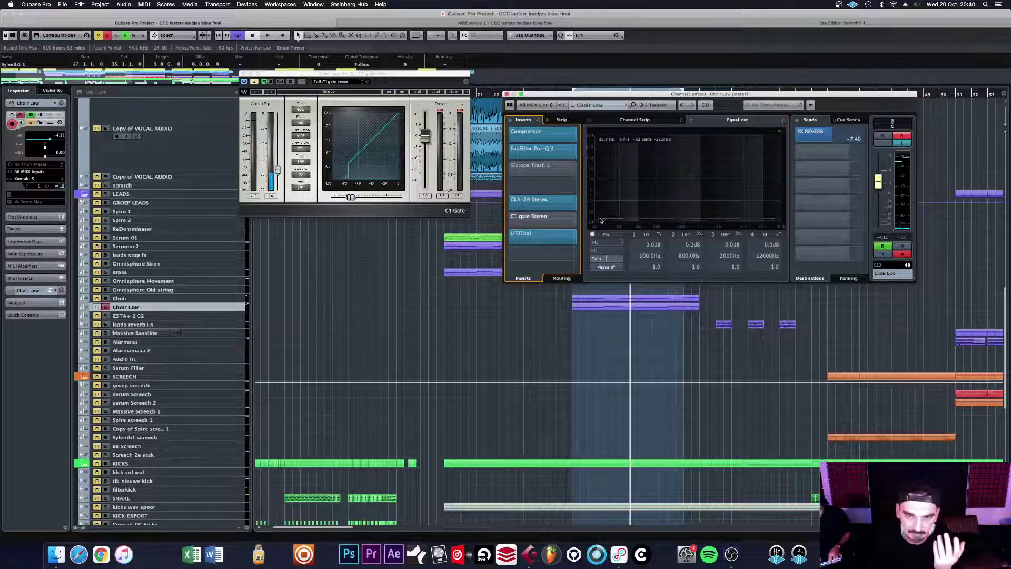
{"action": "left_click", "coordinate": [508, 220]}
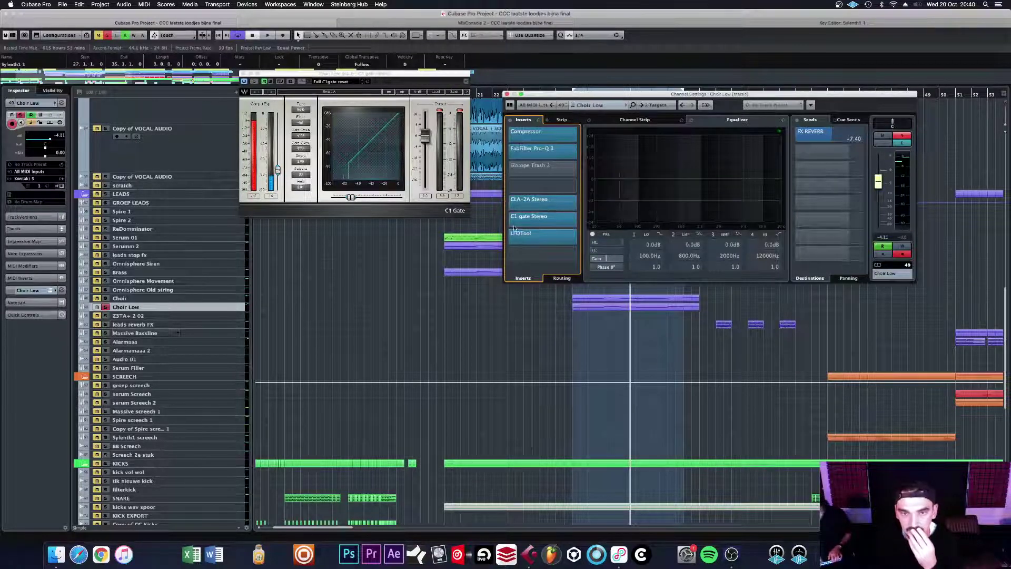
{"action": "left_click", "coordinate": [243, 74]}
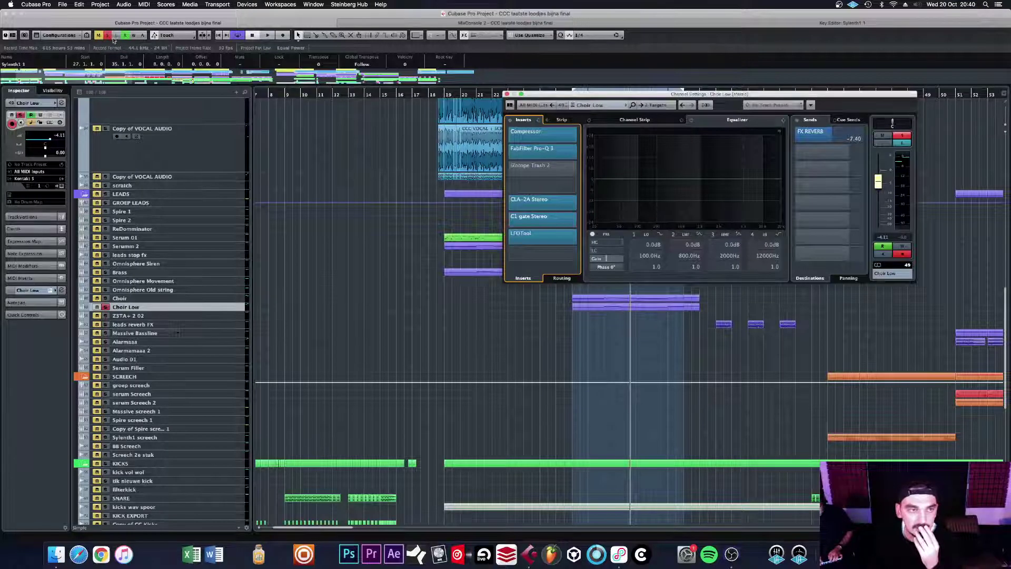
Step: Clear all solos, close the Choir Low channel settings and play the full mix from bar 27
{"action": "key", "text": "space"}
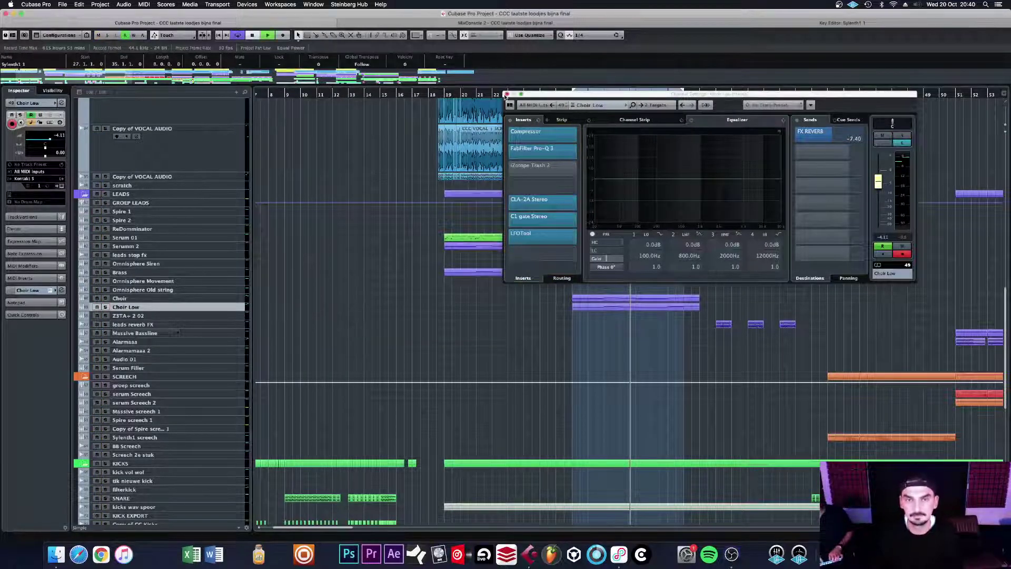
{"action": "left_click", "coordinate": [506, 95]}
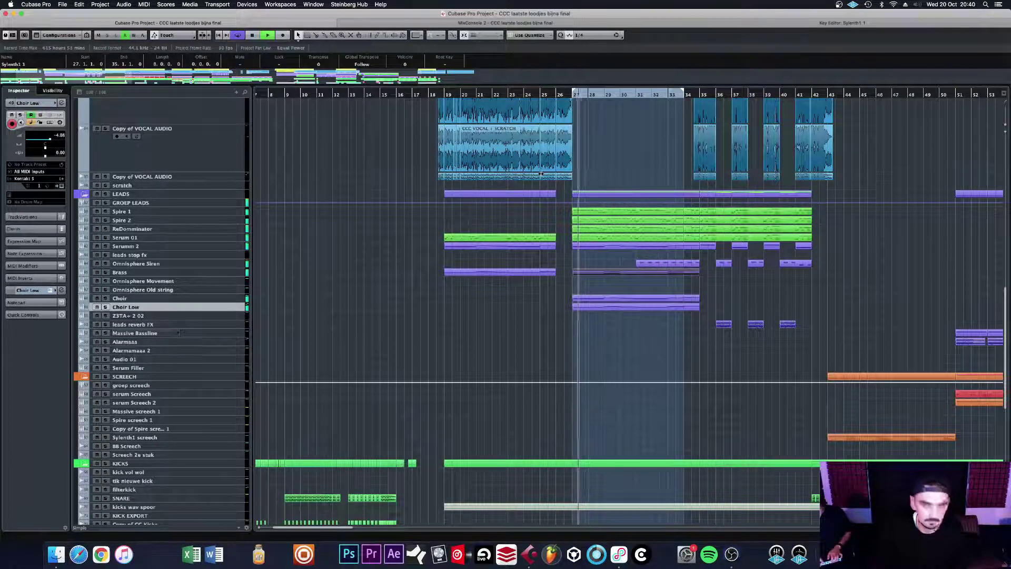
{"action": "key", "text": "space"}
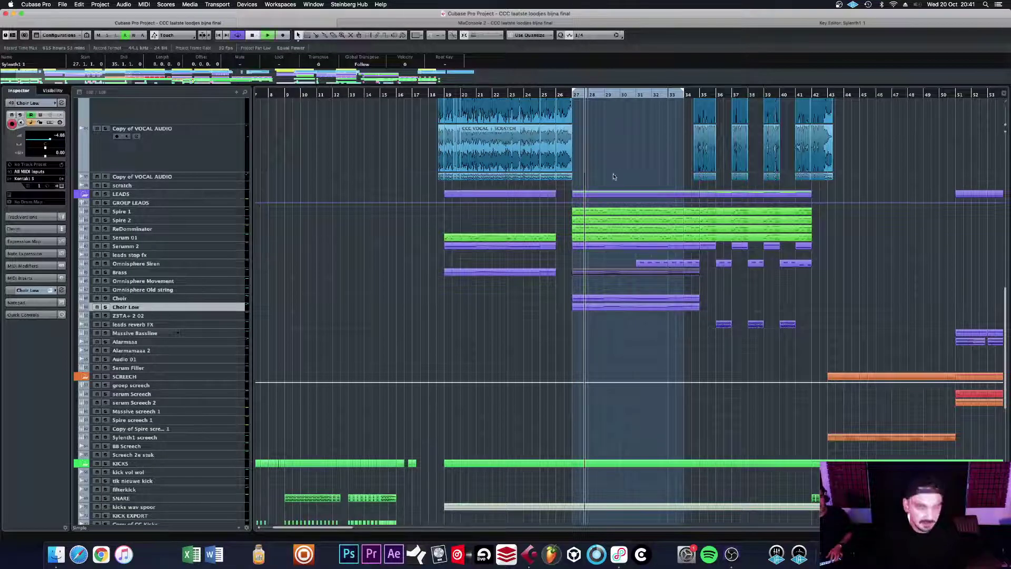
{"action": "key", "text": "space"}
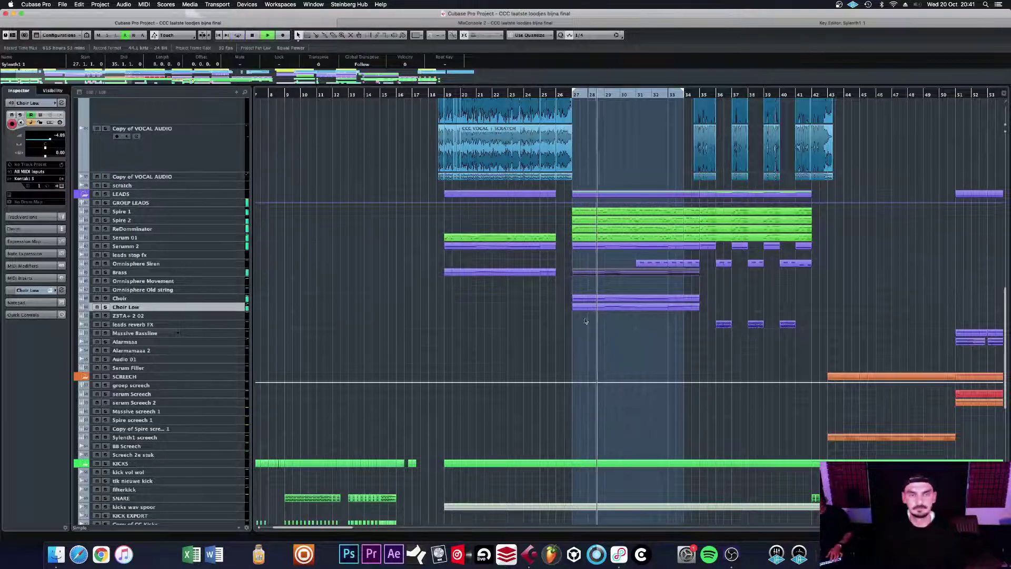
Step: Reduce the enlarged VOCAL AUDIO tracks to compact height, then stop playback
{"action": "scroll", "coordinate": [585, 320], "scroll_direction": "down", "scroll_amount": 5}
{"action": "scroll", "coordinate": [669, 359], "scroll_direction": "up", "scroll_amount": 7}
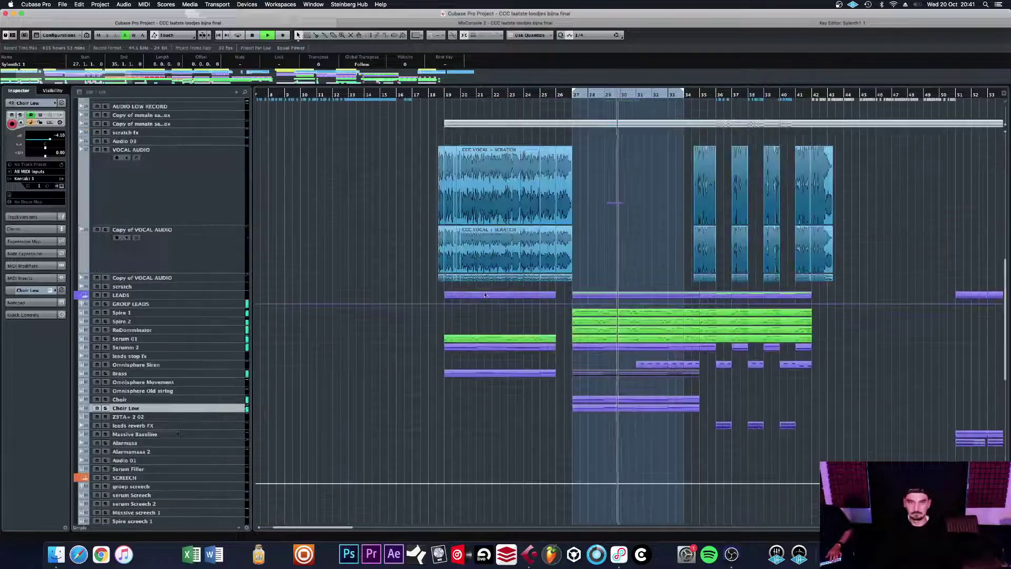
{"action": "scroll", "coordinate": [485, 295], "scroll_direction": "up", "scroll_amount": 3}
{"action": "left_click", "coordinate": [198, 246]}
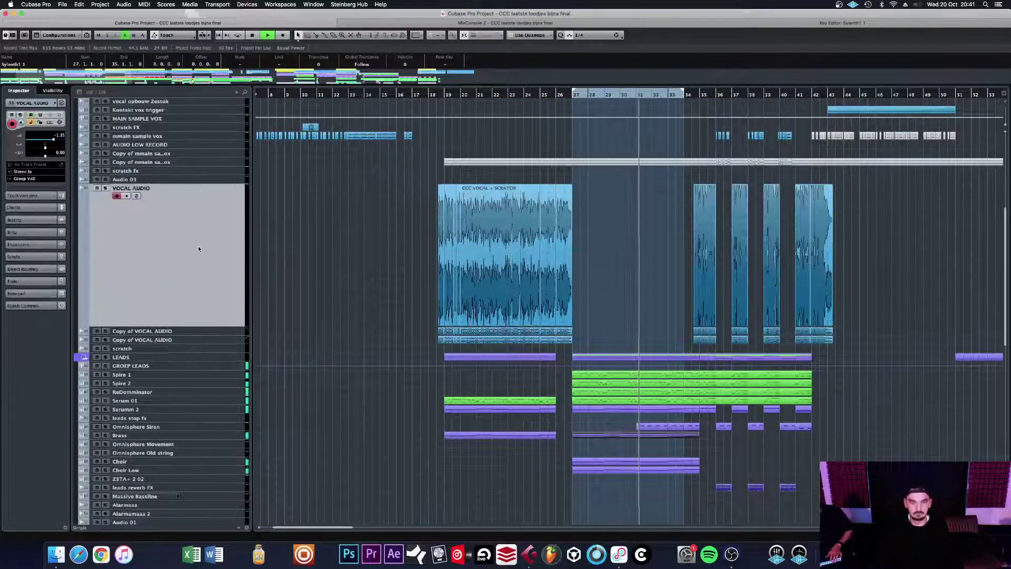
{"action": "scroll", "coordinate": [198, 249], "scroll_direction": "up", "scroll_amount": 3}
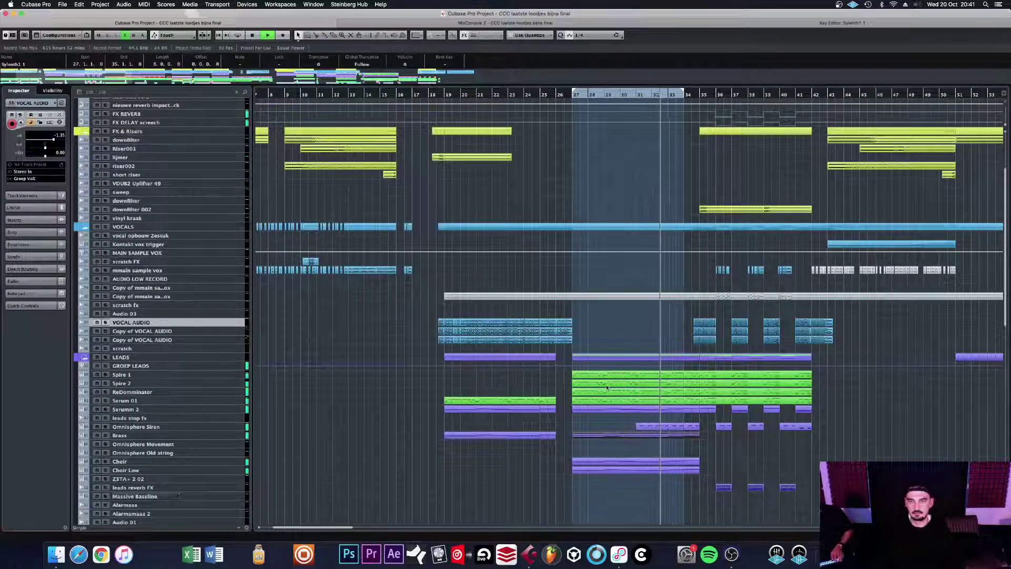
{"action": "key", "text": "space"}
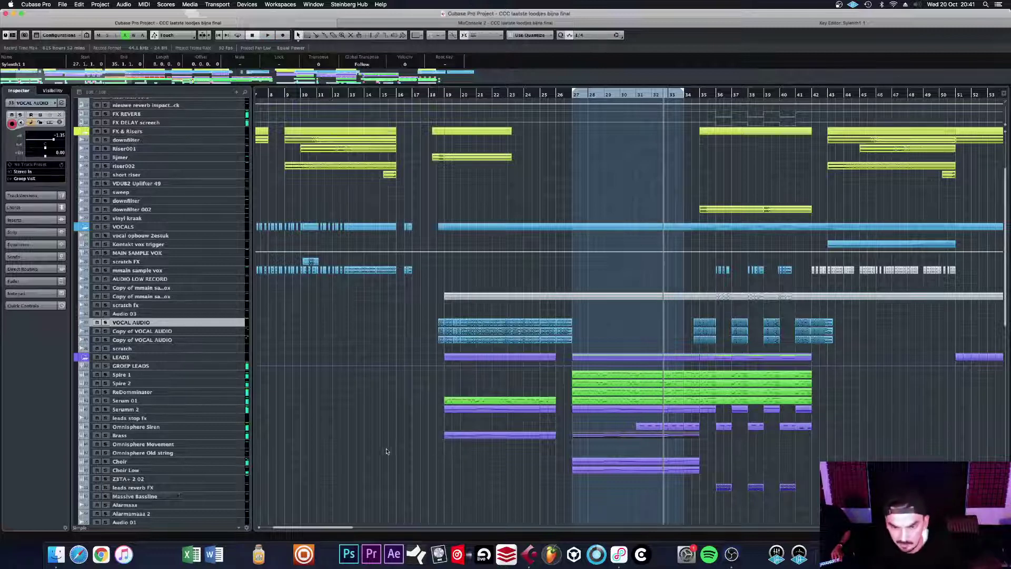
Step: Solo the Omnisphere Siren track, set the locators around its clips from bar 31 to 35 and play that range
{"action": "left_click", "coordinate": [511, 426]}
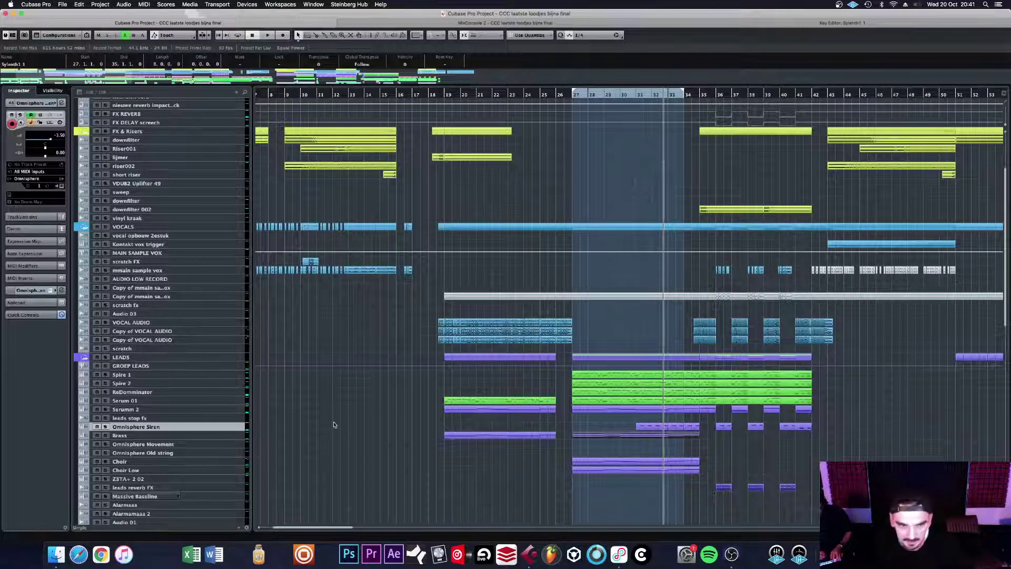
{"action": "left_click", "coordinate": [105, 427]}
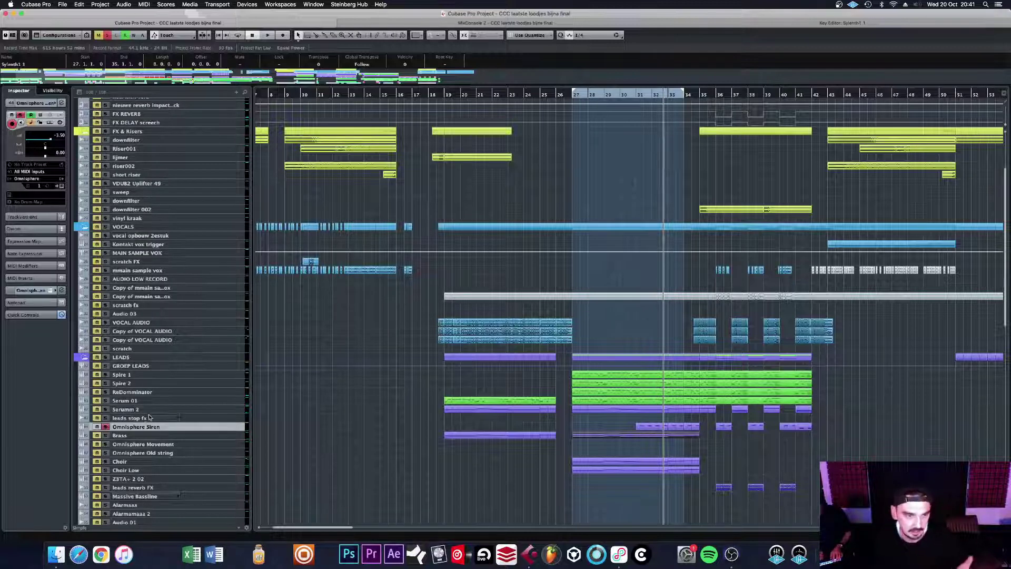
{"action": "left_click", "coordinate": [639, 426]}
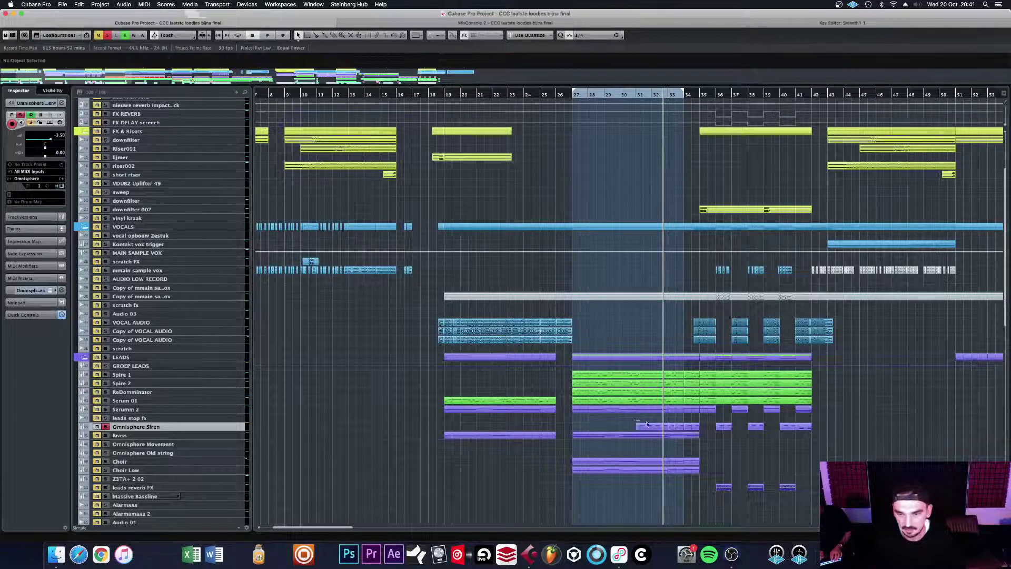
{"action": "key", "text": "p"}
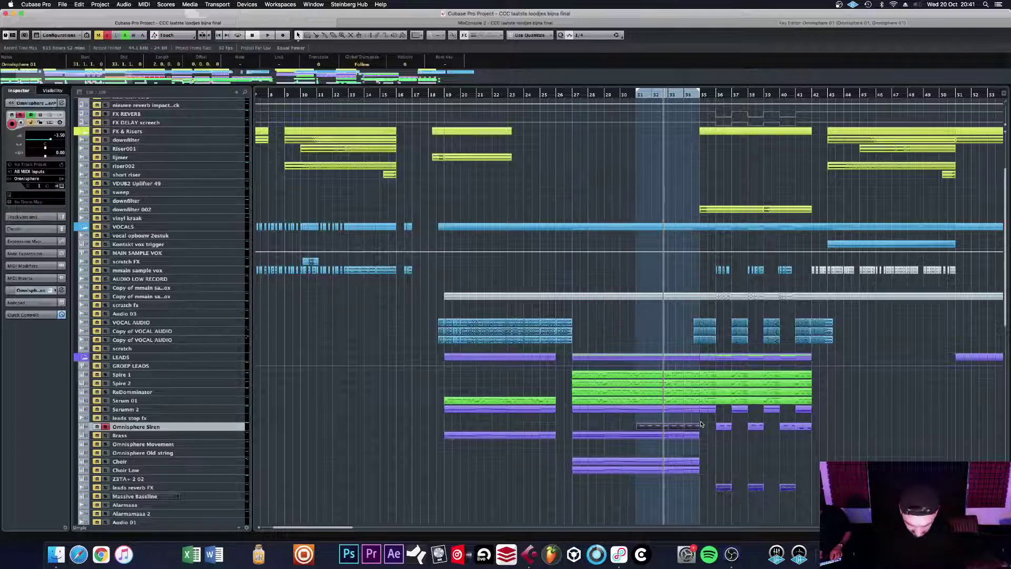
{"action": "key", "text": "KP_1"}
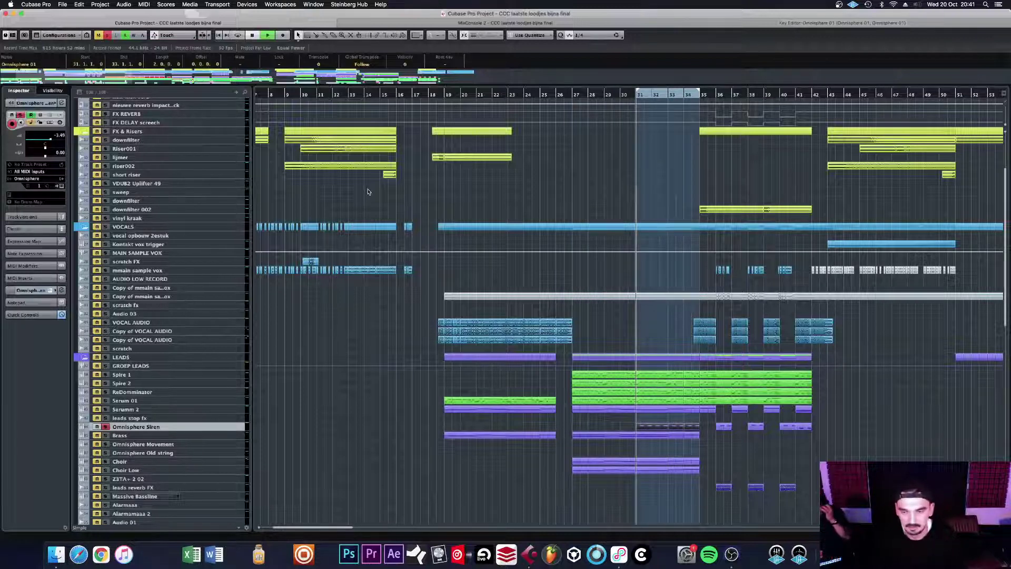
{"action": "key", "text": "space"}
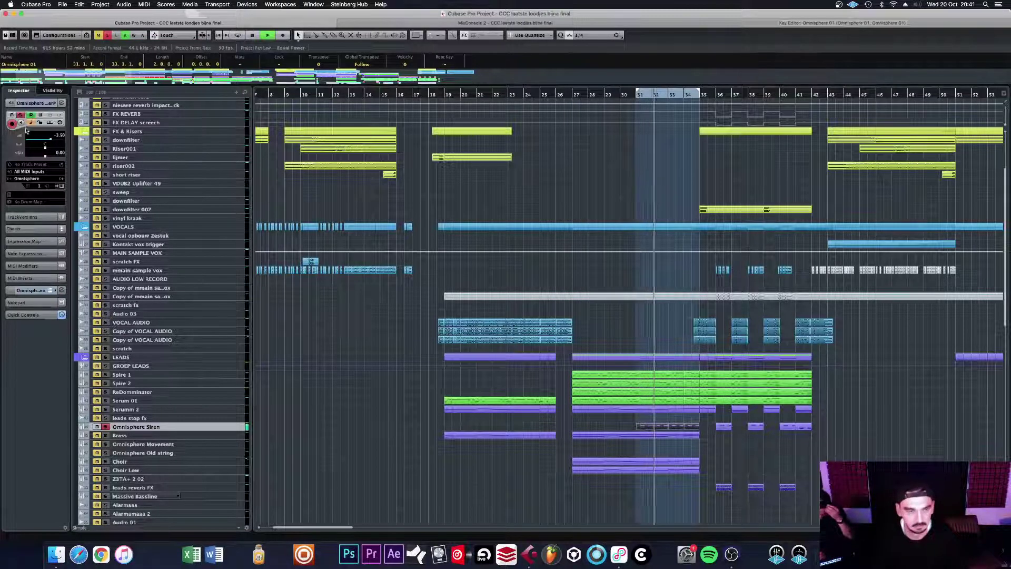
Step: Open the Omnisphere Siren channel settings and examine its FabFilter Pro-Q 3 curve, closing the plug-in when done
{"action": "left_click", "coordinate": [62, 102]}
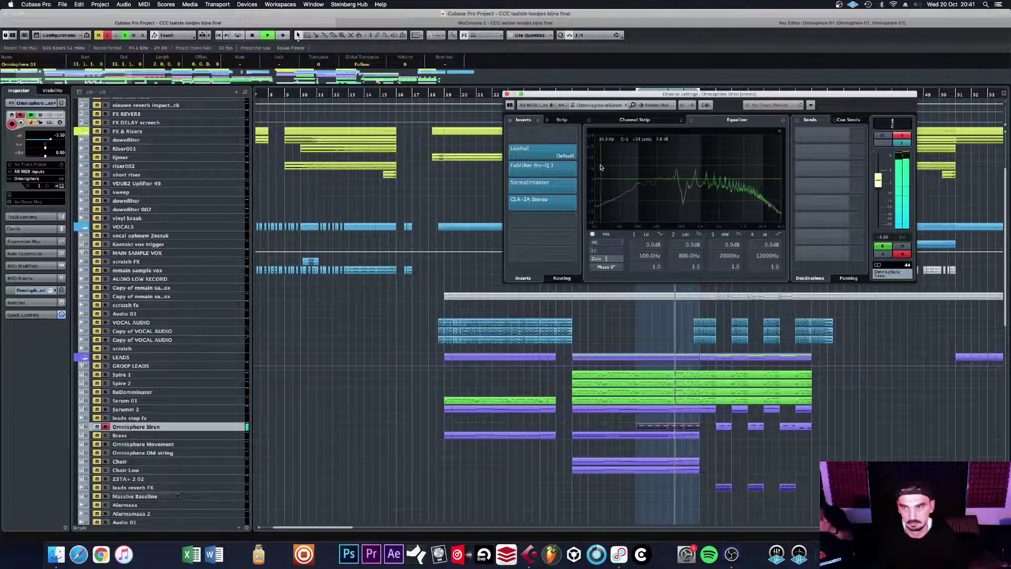
{"action": "left_click", "coordinate": [540, 167]}
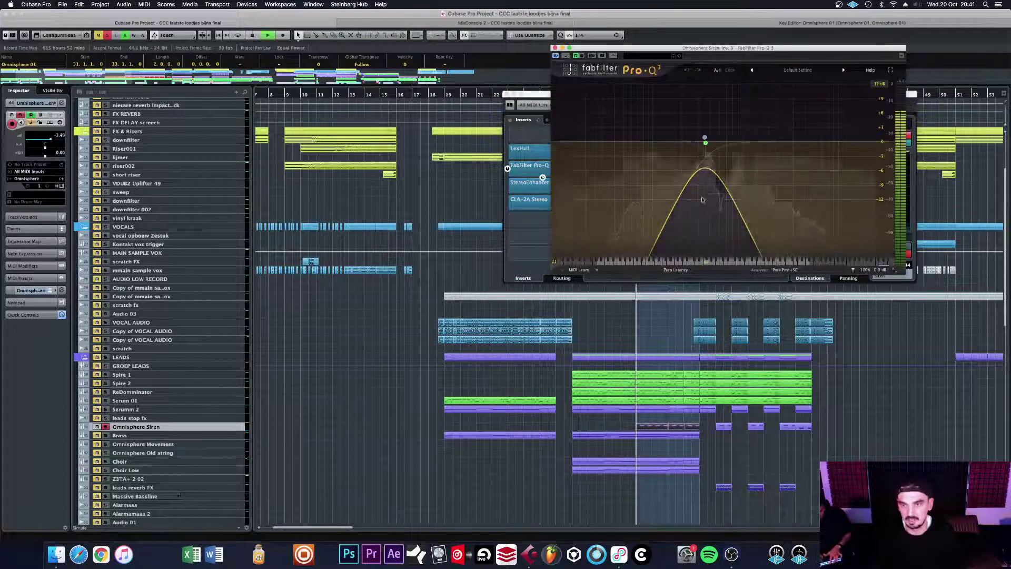
{"action": "mouse_move", "coordinate": [713, 155]}
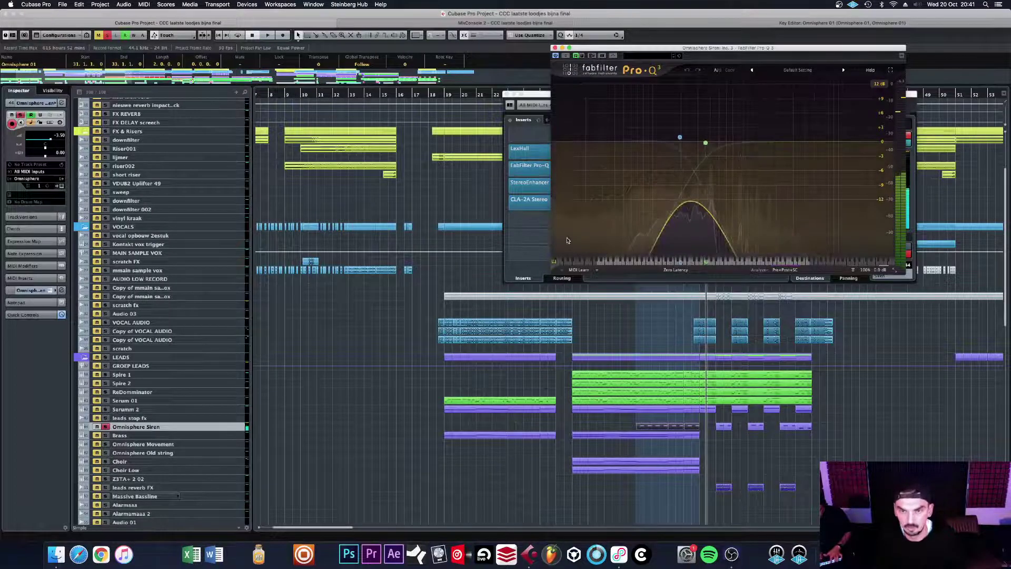
{"action": "left_click", "coordinate": [555, 48]}
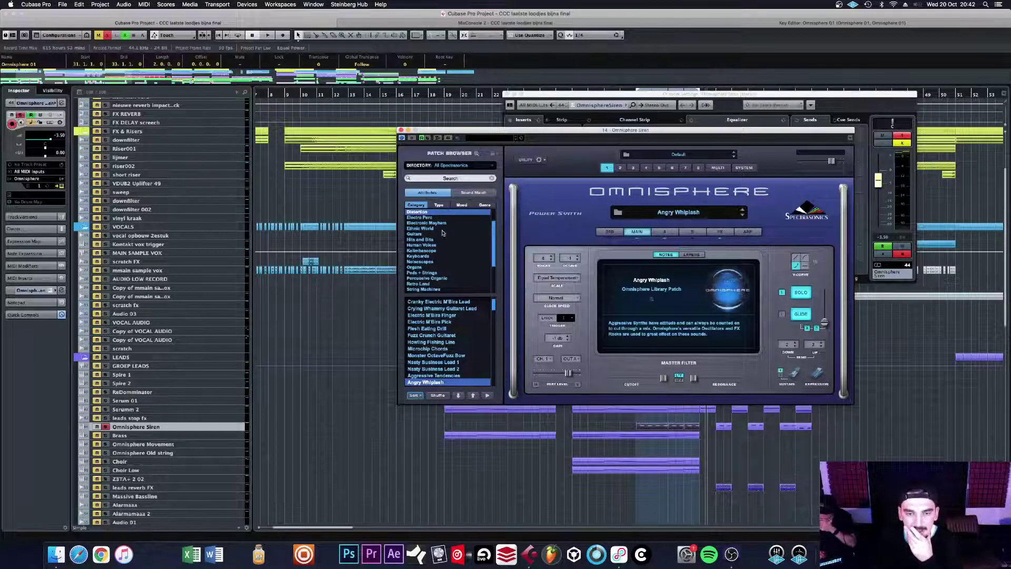
Step: Close the Omnisphere instrument window and enlarge the Omnisphere Siren track's height to show its notes during playback
{"action": "left_click", "coordinate": [400, 129]}
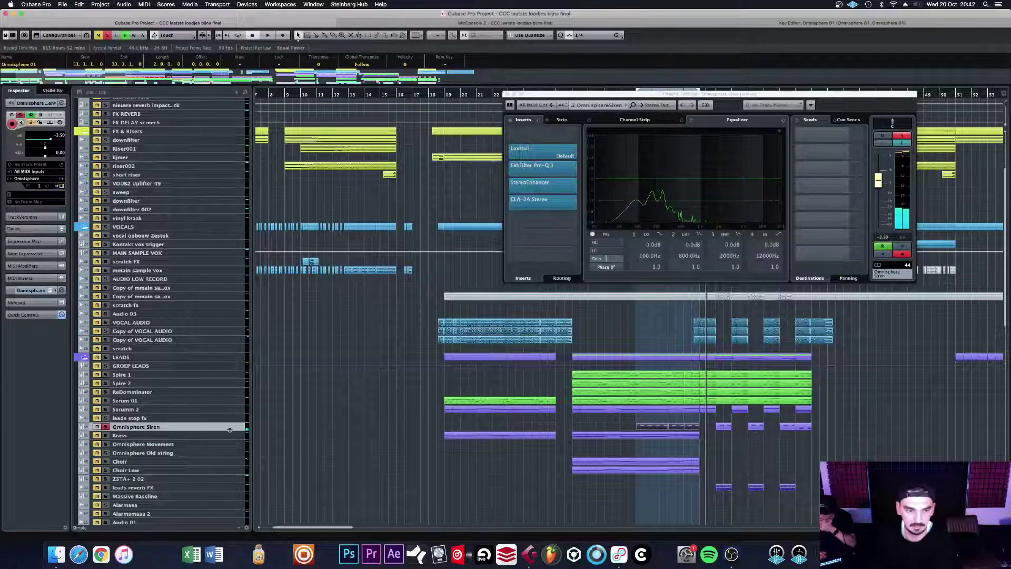
{"action": "left_click_drag", "start_coordinate": [231, 431], "coordinate": [230, 485]}
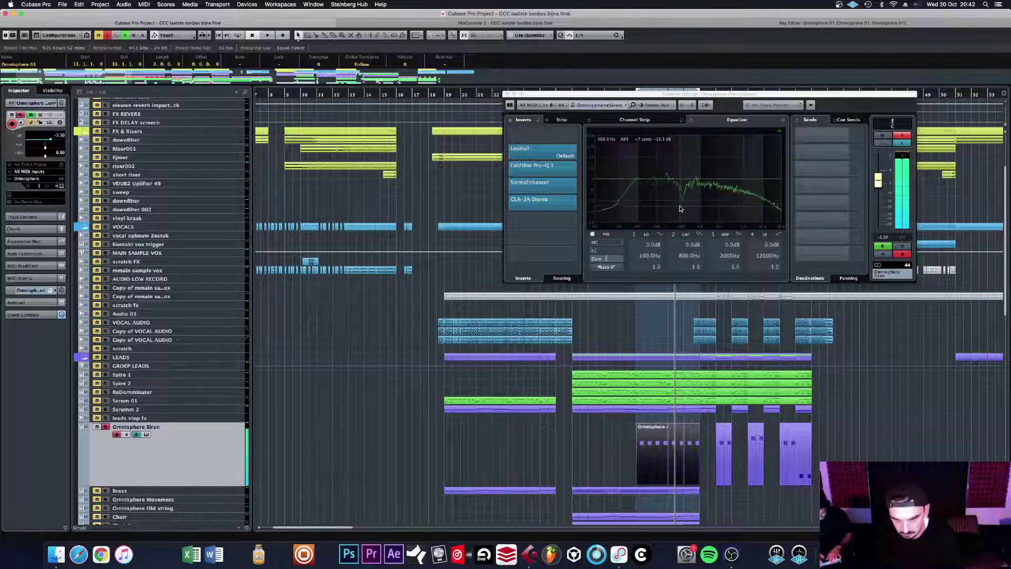
{"action": "key", "text": "space"}
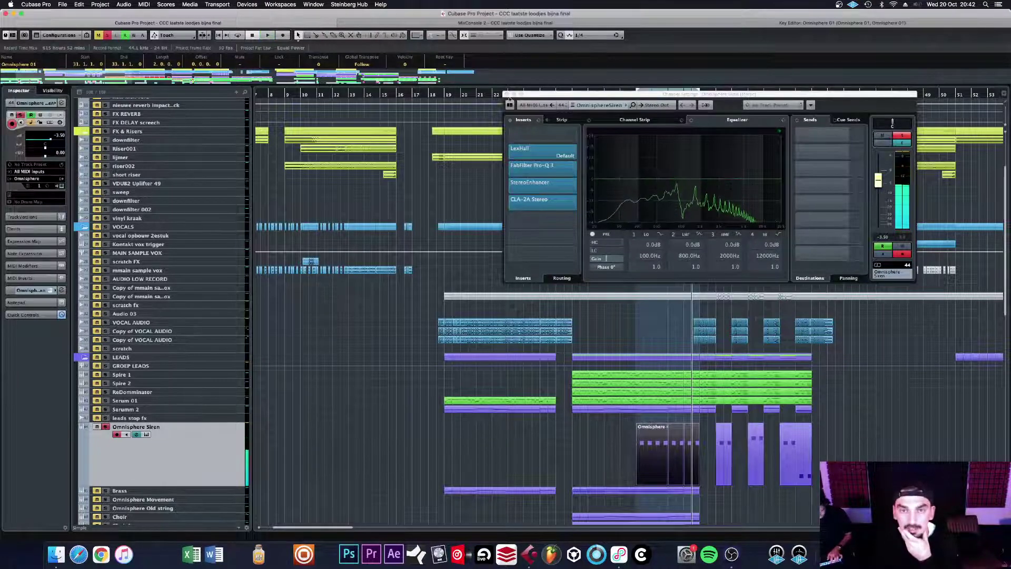
Step: Close the channel settings, clear the siren's solo and play the full mix from bar 34 to past bar 42
{"action": "key", "text": "e"}
{"action": "left_click", "coordinate": [108, 36]}
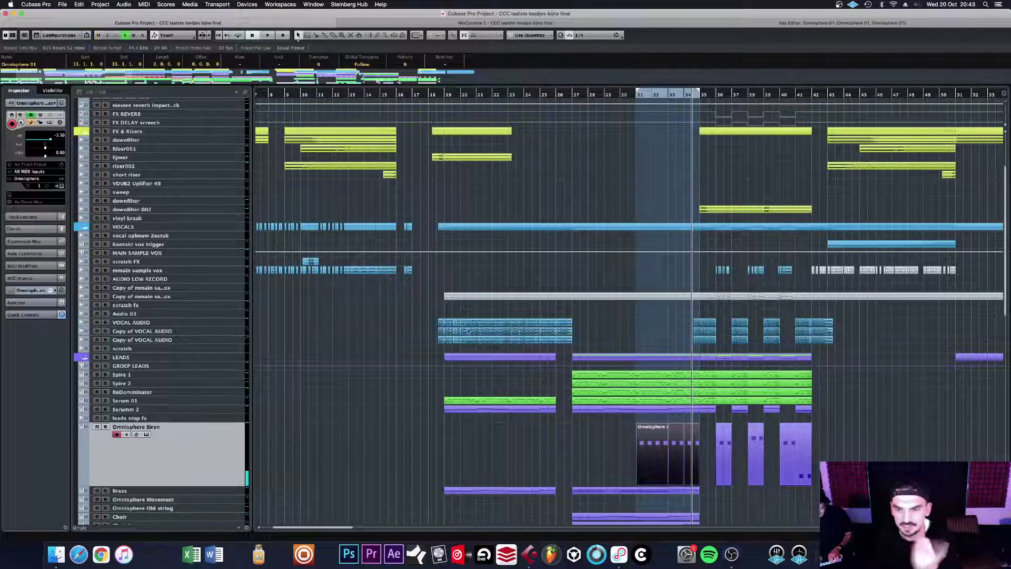
{"action": "key", "text": "space"}
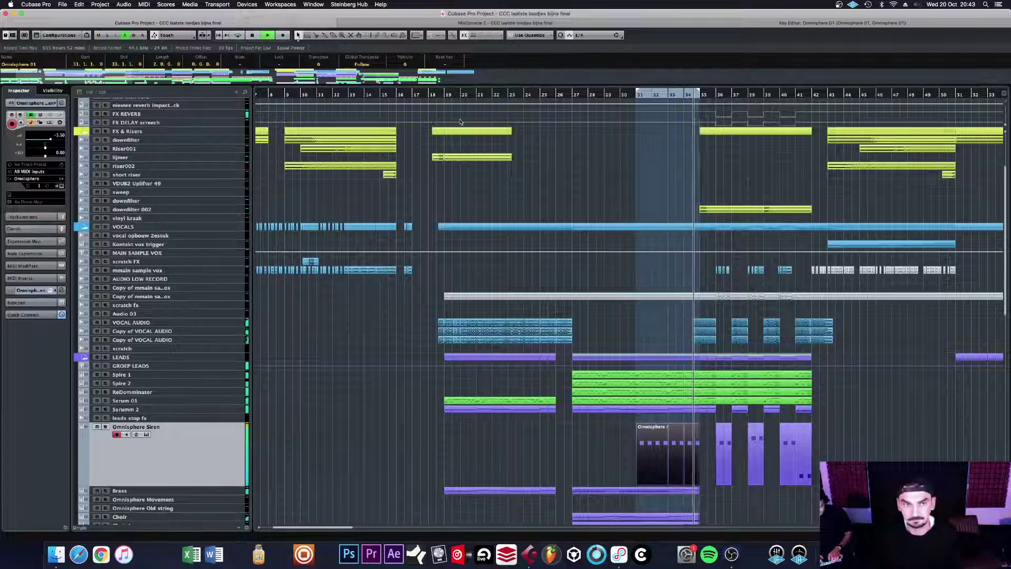
{"action": "key", "text": "g"}
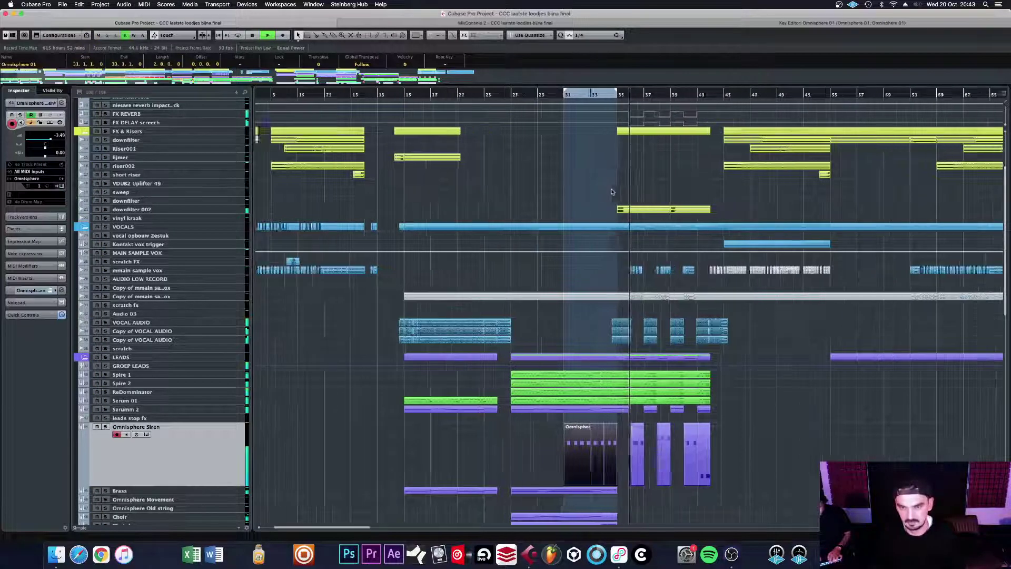
{"action": "key", "text": "h"}
{"action": "key", "text": "h"}
{"action": "key", "text": "h"}
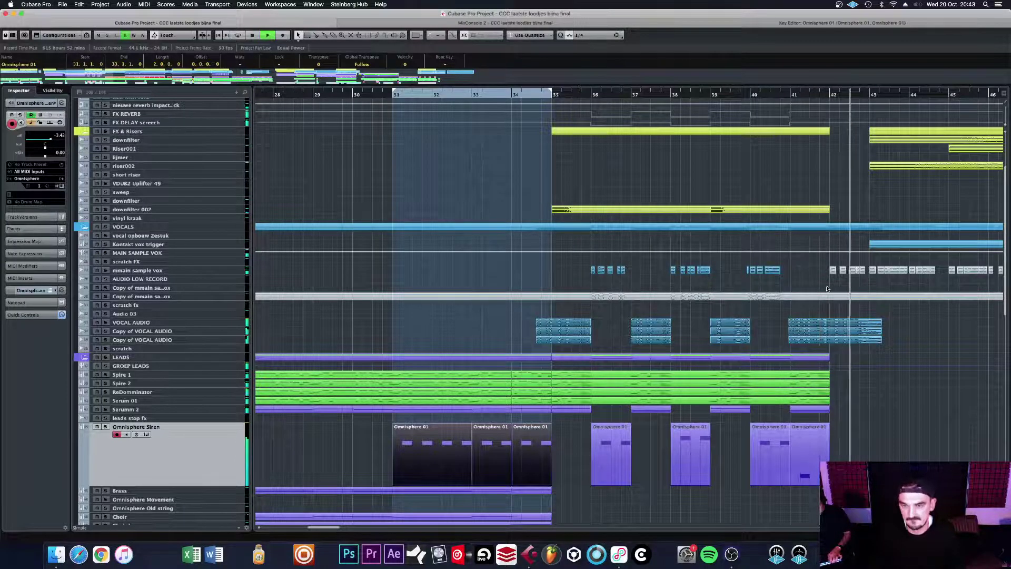
{"action": "key", "text": "space"}
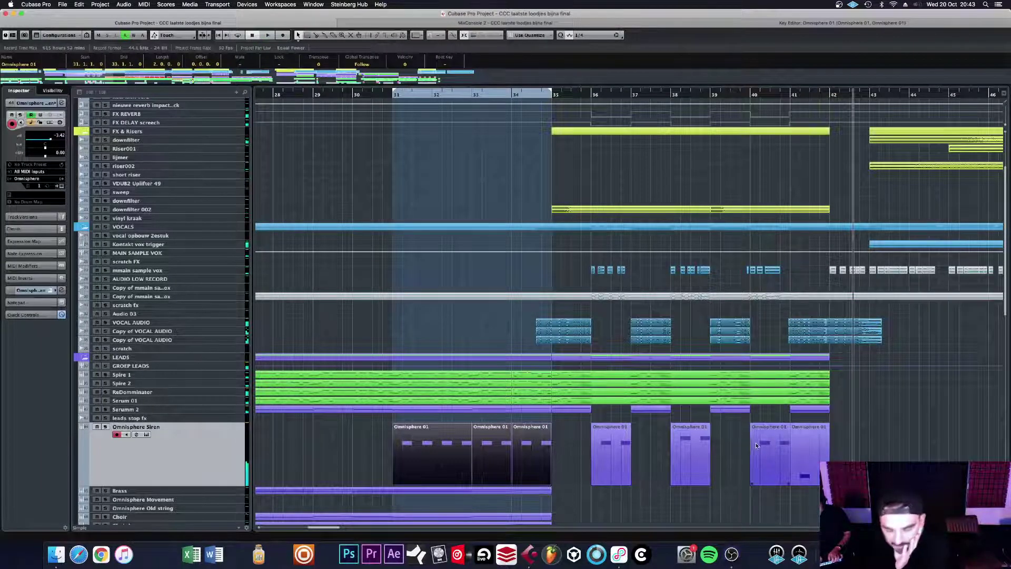
Step: Select the green lead clips on Spire 1, Spire 2, ReDomminator and Serum 01 from bar 35 to bar 42
{"action": "scroll", "coordinate": [686, 403], "scroll_direction": "down", "scroll_amount": 1}
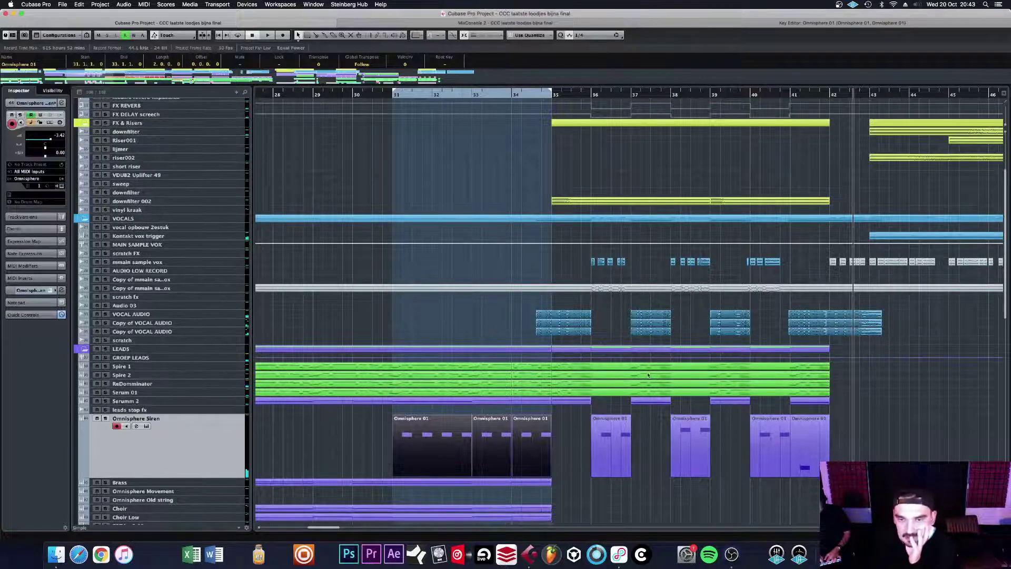
{"action": "scroll", "coordinate": [652, 379], "scroll_direction": "up", "scroll_amount": 2}
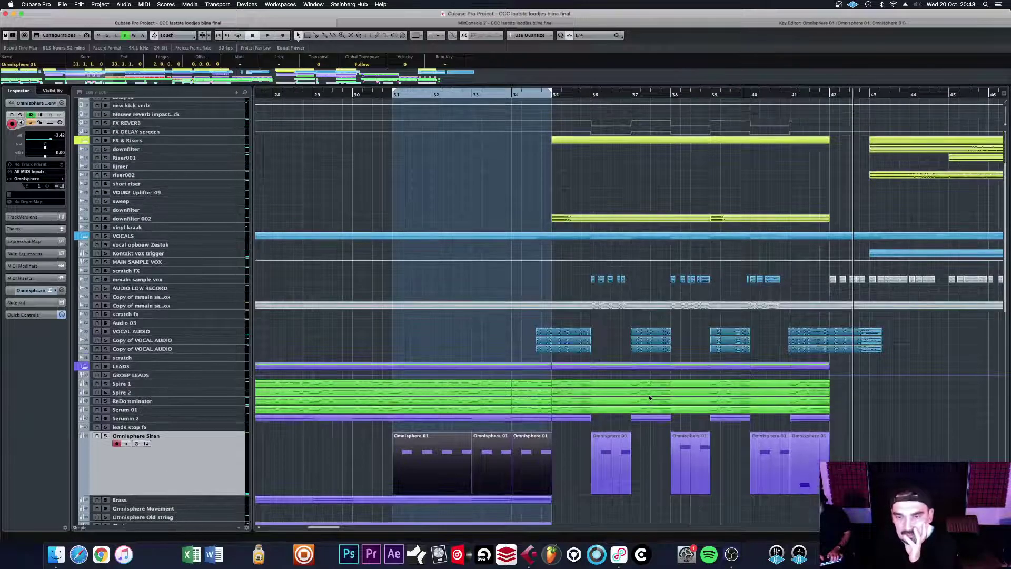
{"action": "scroll", "coordinate": [638, 394], "scroll_direction": "down", "scroll_amount": 1}
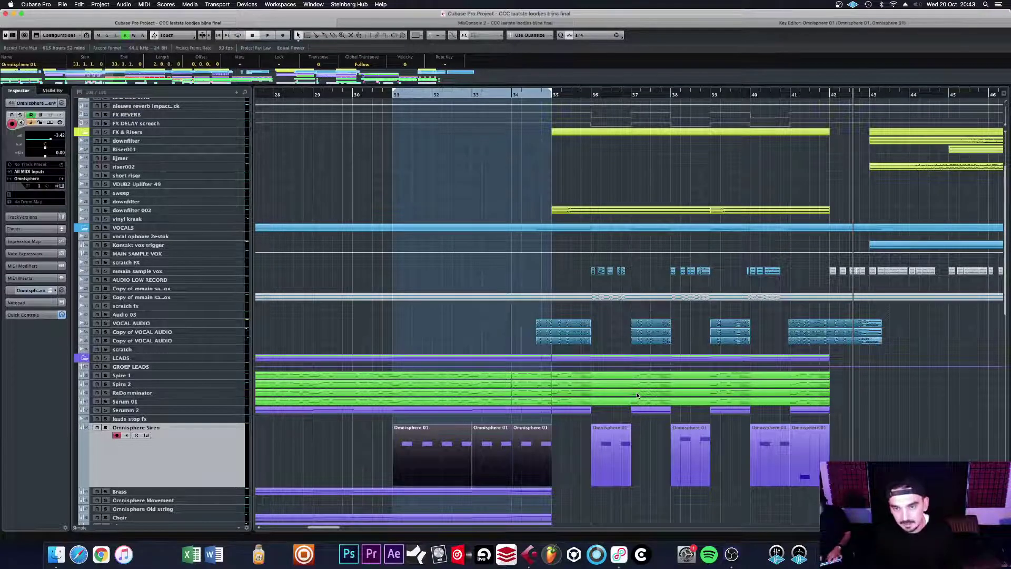
{"action": "scroll", "coordinate": [629, 389], "scroll_direction": "down", "scroll_amount": 1}
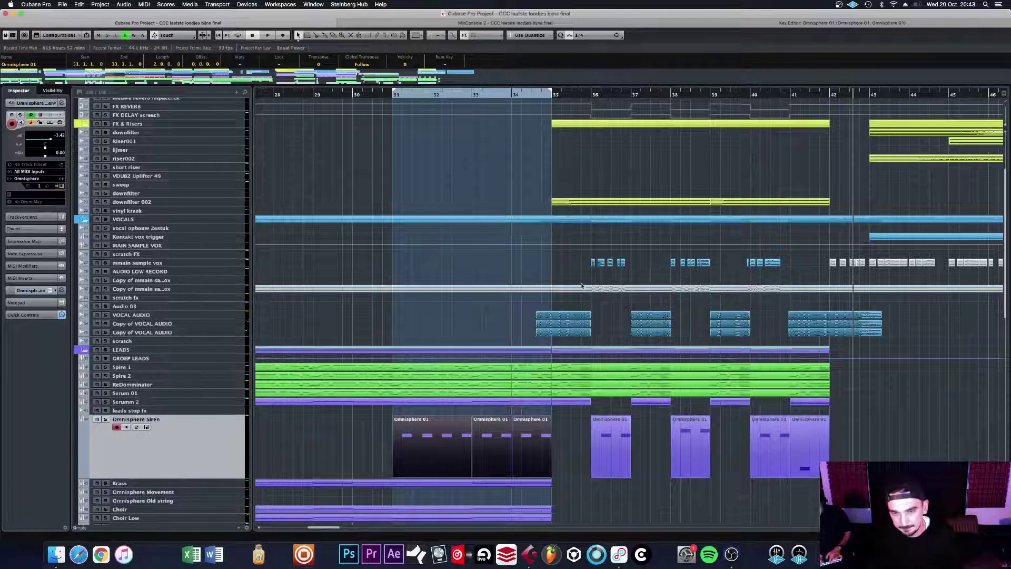
{"action": "left_click_drag", "start_coordinate": [836, 369], "coordinate": [572, 395]}
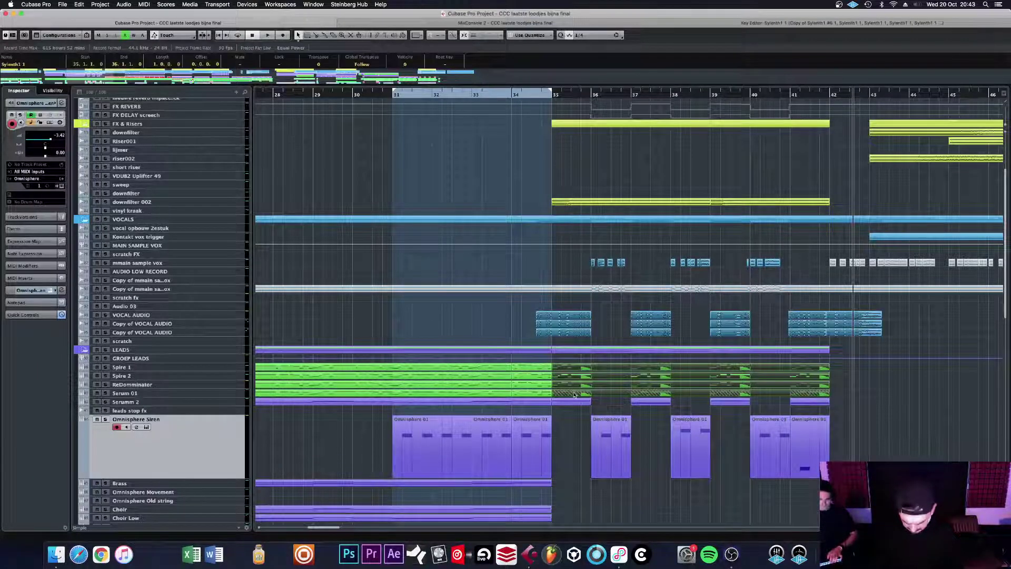
Step: Set the locators around the selected lead clips from bar 35 to bar 42 and place the playback cursor at bar 35
{"action": "key", "text": "p"}
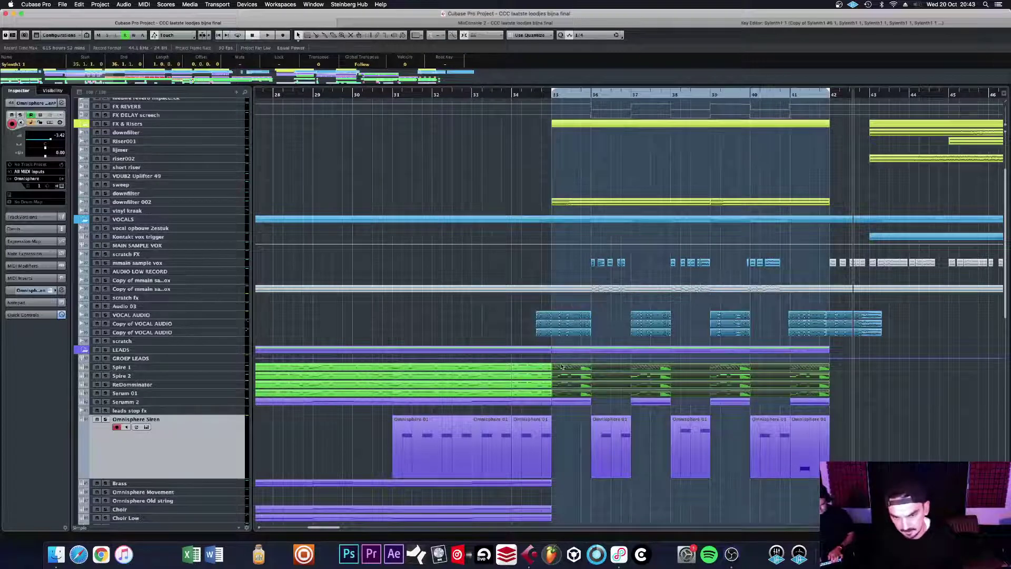
{"action": "left_click", "coordinate": [554, 96]}
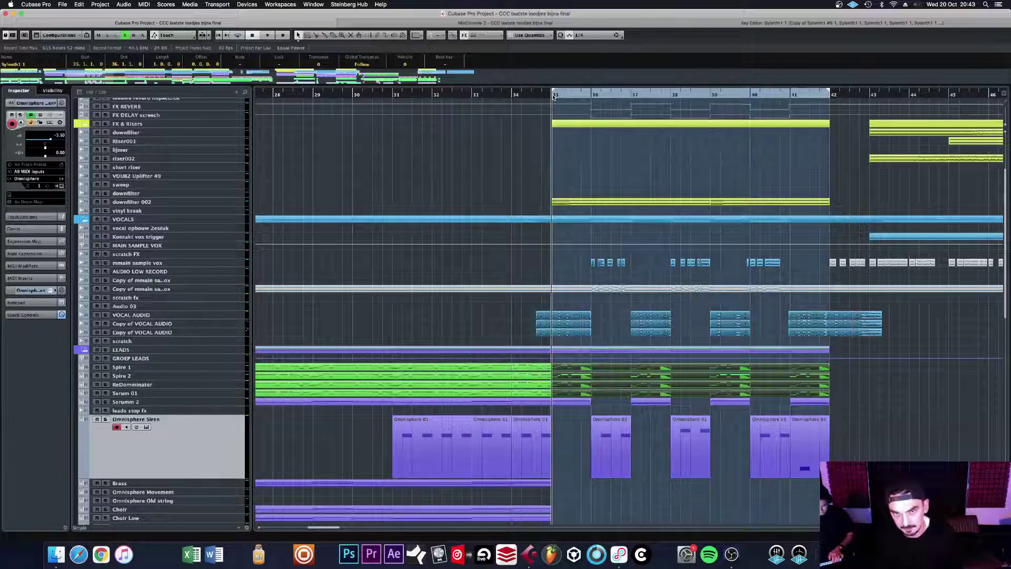
Step: Solo the leads reverb FX track and play its clips from bar 35 to past bar 39
{"action": "scroll", "coordinate": [613, 378], "scroll_direction": "down", "scroll_amount": 4}
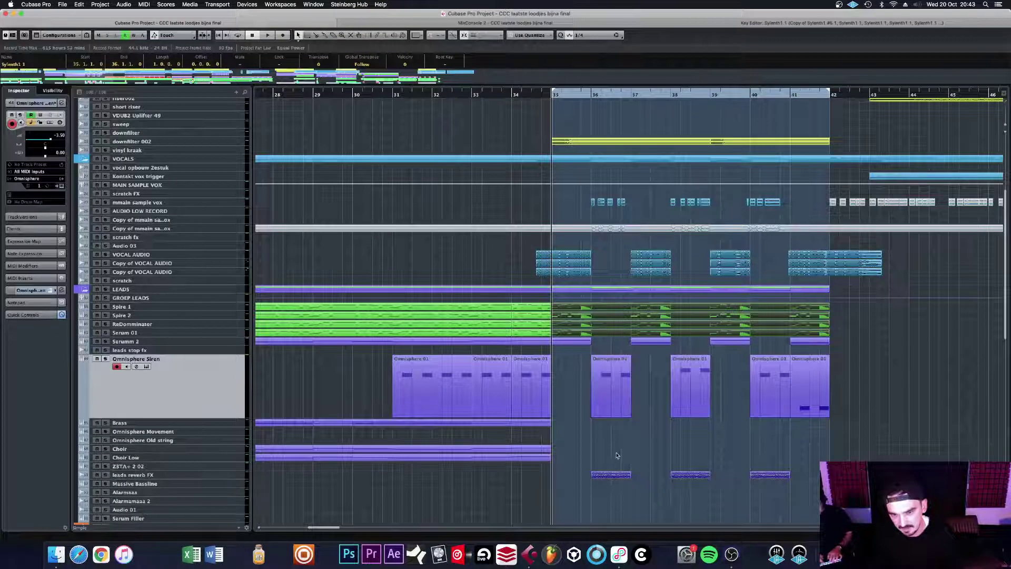
{"action": "scroll", "coordinate": [613, 425], "scroll_direction": "down", "scroll_amount": 1}
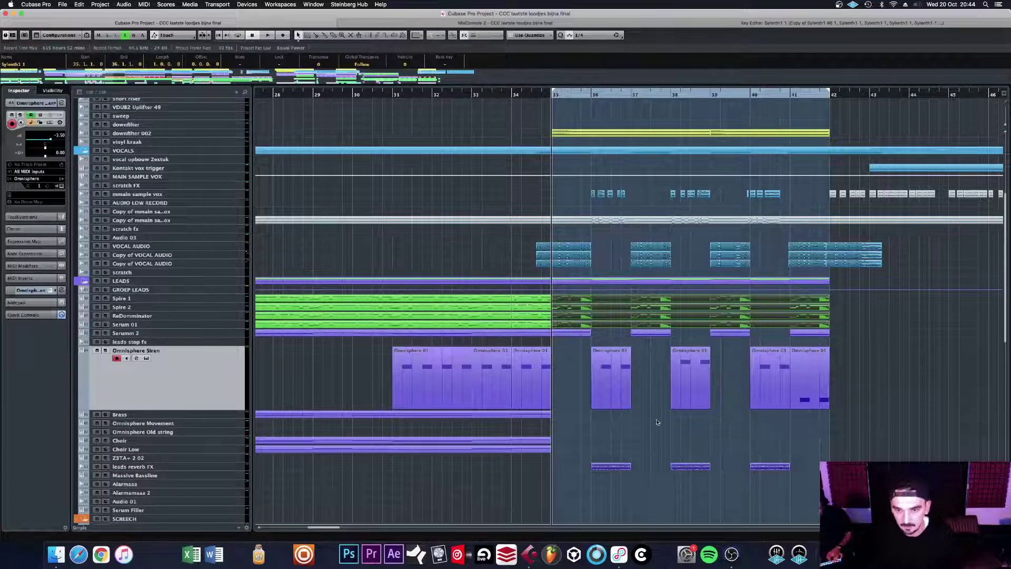
{"action": "scroll", "coordinate": [658, 421], "scroll_direction": "down", "scroll_amount": 3}
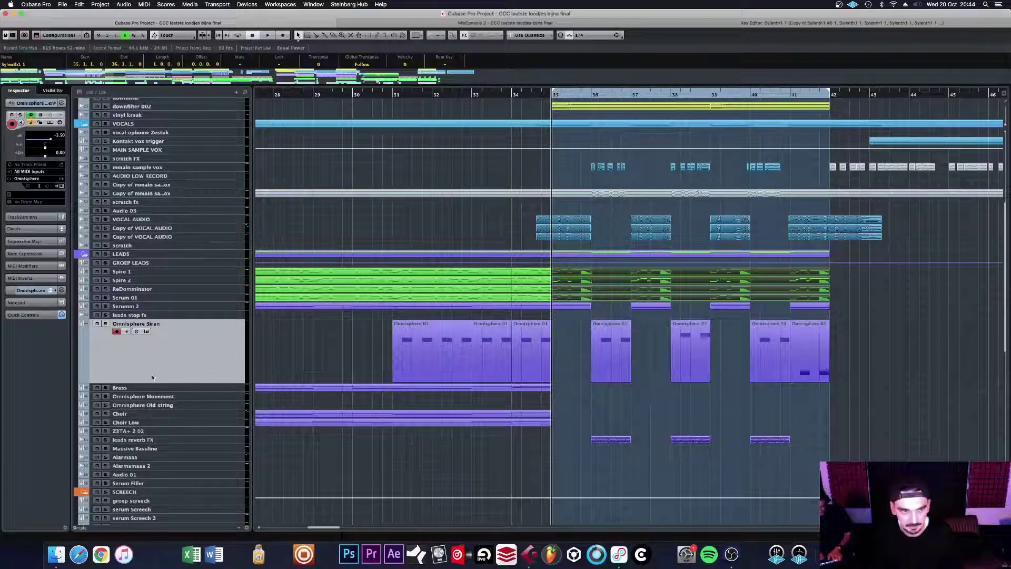
{"action": "left_click", "coordinate": [106, 440]}
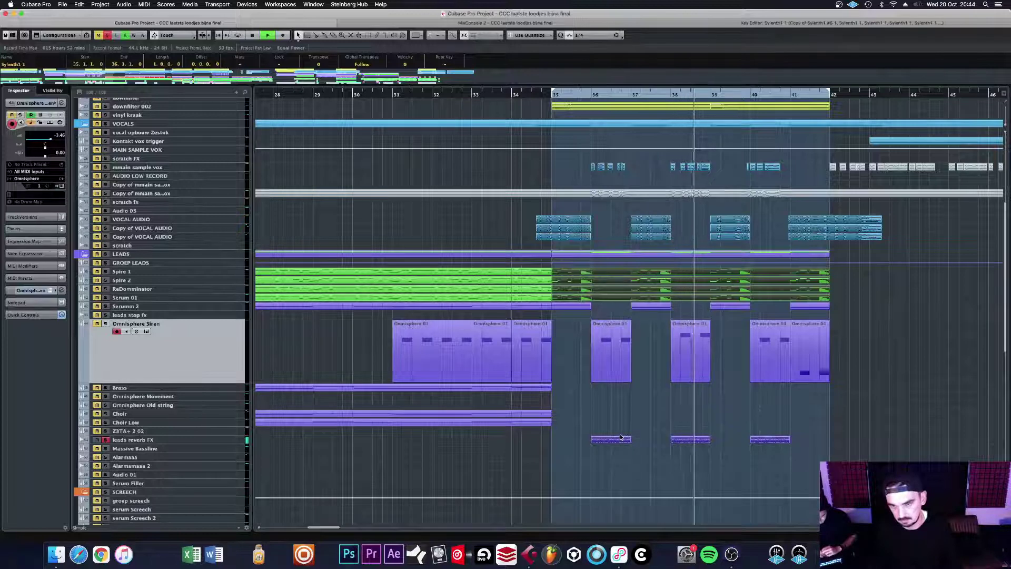
{"action": "key", "text": "space"}
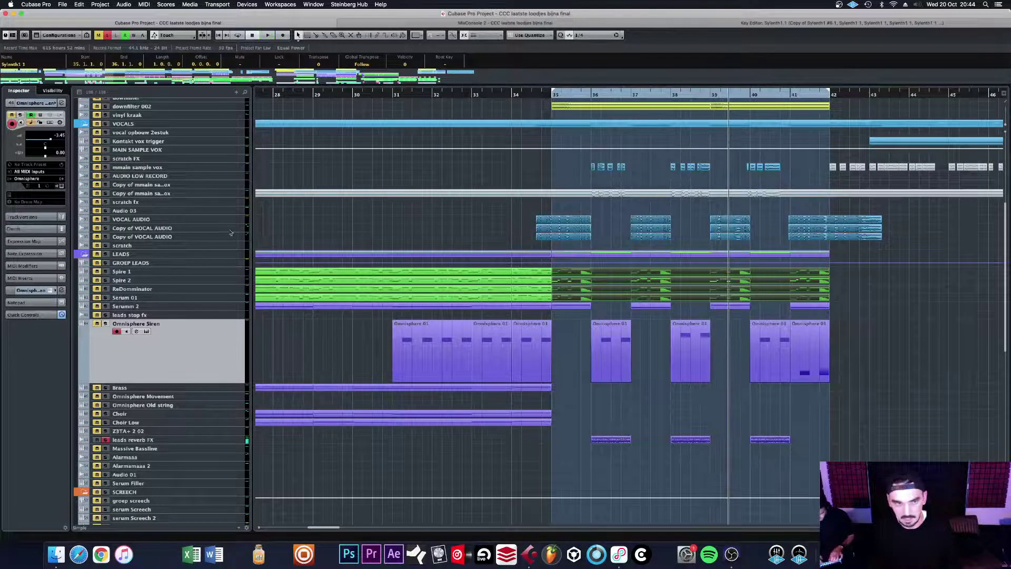
Step: Add GROEP LEADS to the solo, listen to the leads with their reverb up to bar 42, and clear all solos
{"action": "left_click", "coordinate": [106, 263]}
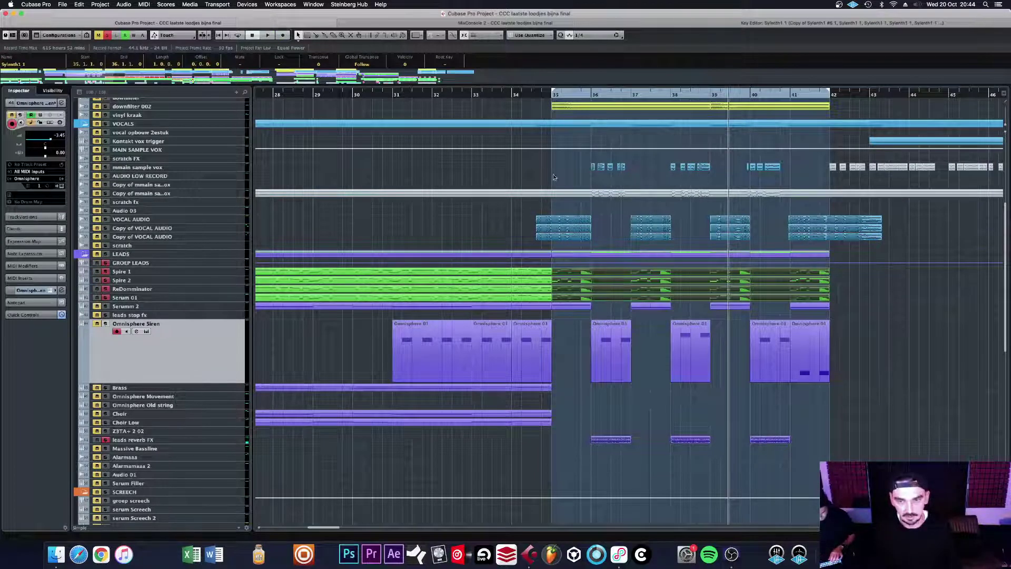
{"action": "key", "text": "space"}
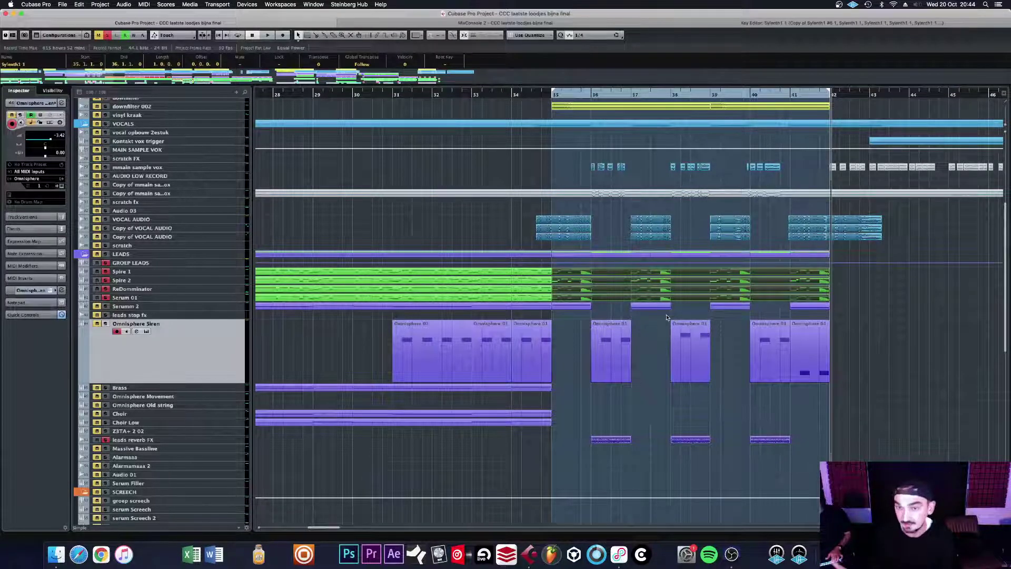
{"action": "left_click", "coordinate": [99, 35]}
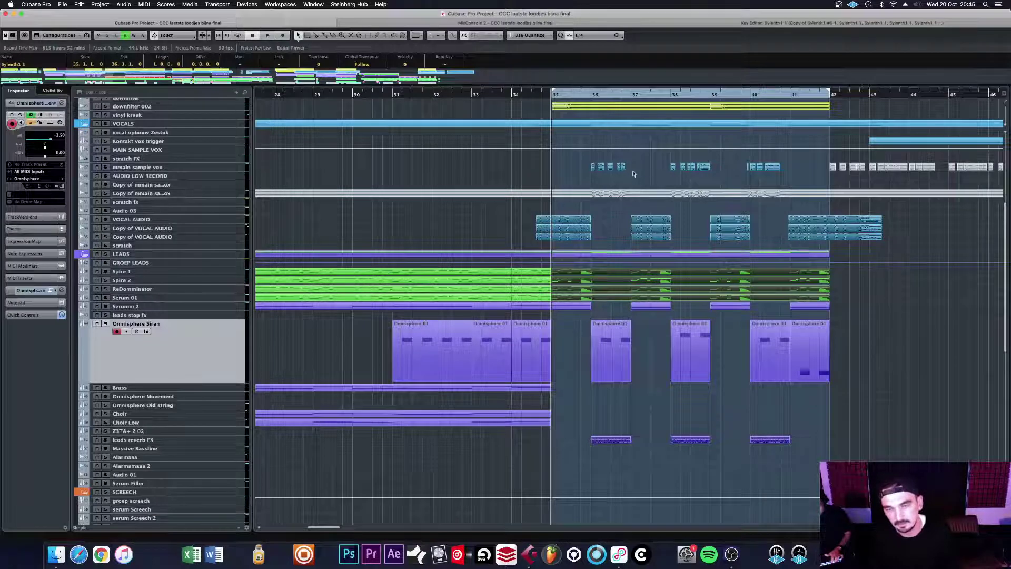
Step: Play the full mix from bar 35 to past bar 42 while looking over the lead, screech and kick tracks
{"action": "scroll", "coordinate": [619, 289], "scroll_direction": "down", "scroll_amount": 3}
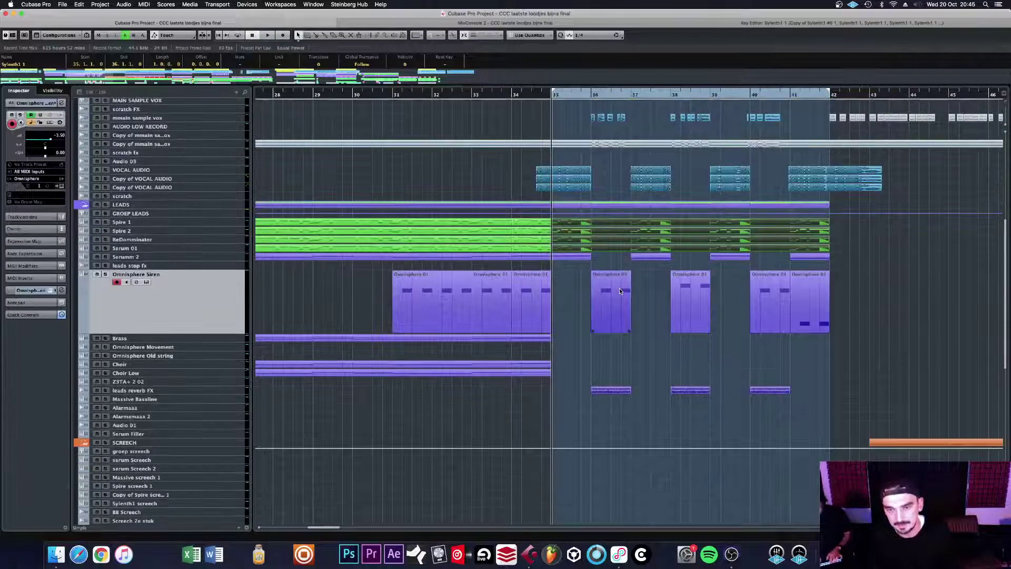
{"action": "key", "text": "space"}
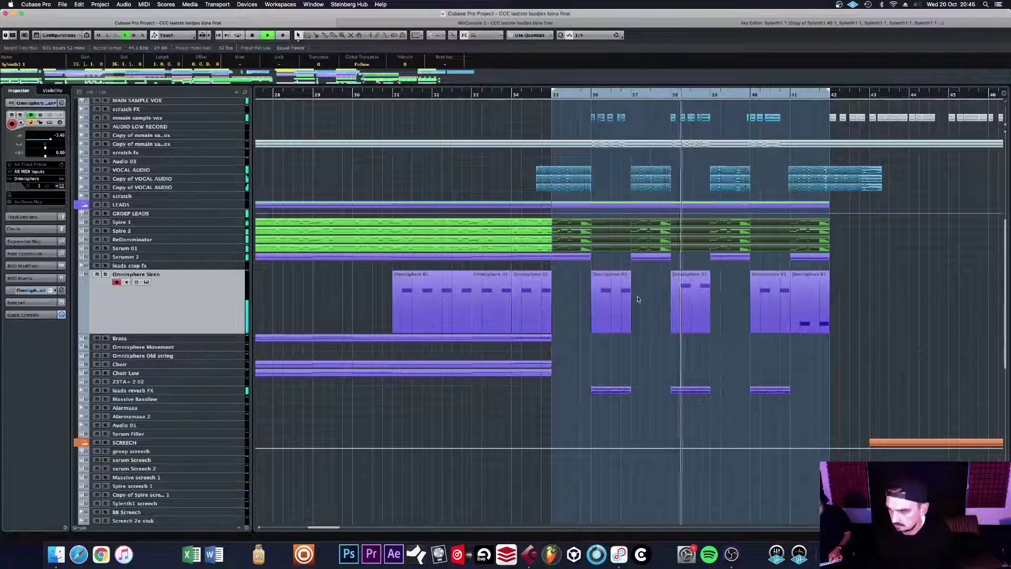
{"action": "scroll", "coordinate": [638, 299], "scroll_direction": "down", "scroll_amount": 3}
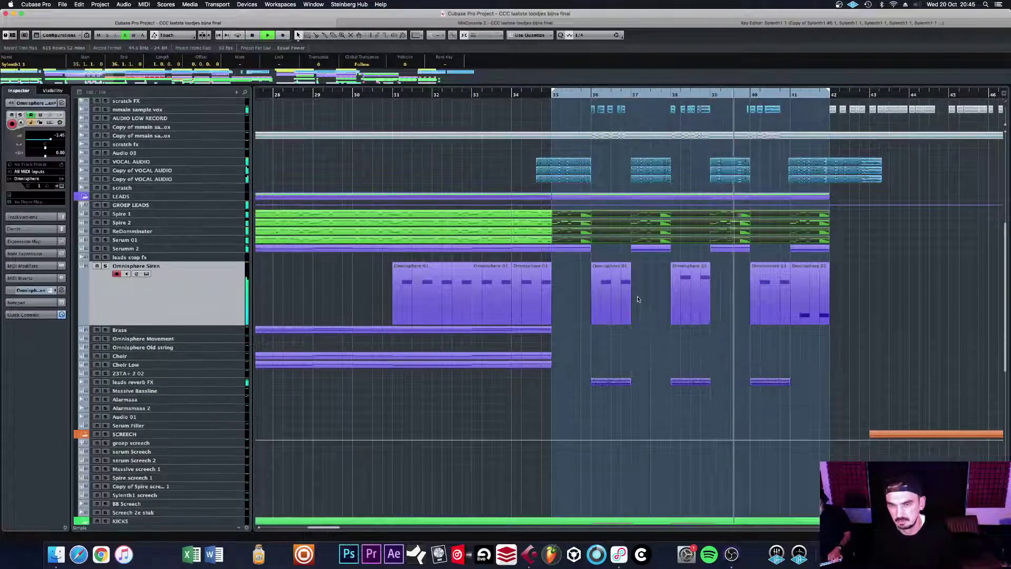
{"action": "scroll", "coordinate": [638, 299], "scroll_direction": "down", "scroll_amount": 1}
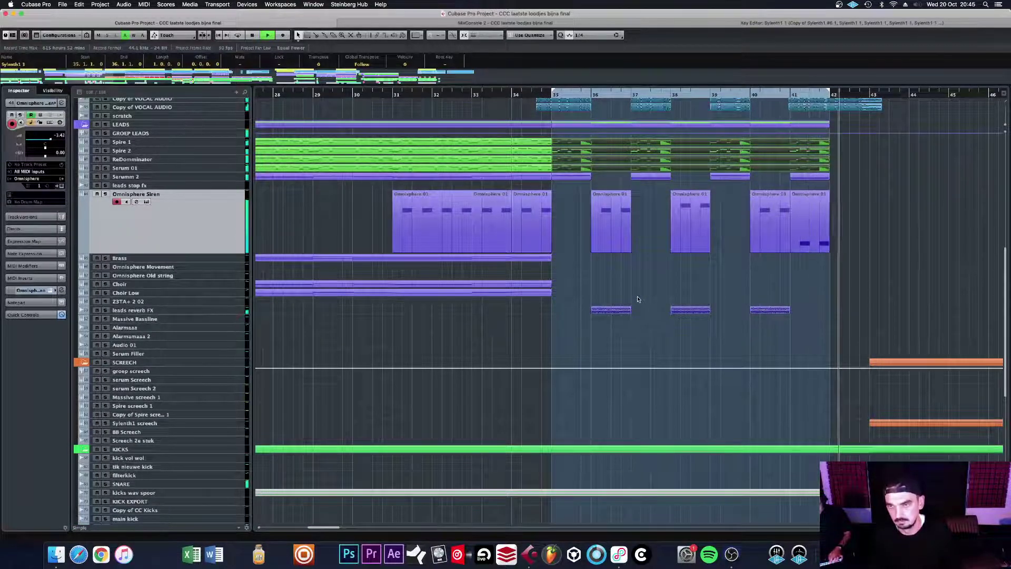
{"action": "key", "text": "space"}
Step: Select the pink edit kick reverb clip at bar 36 and enlarge its track height to show the waveforms
{"action": "scroll", "coordinate": [703, 337], "scroll_direction": "down", "scroll_amount": 3}
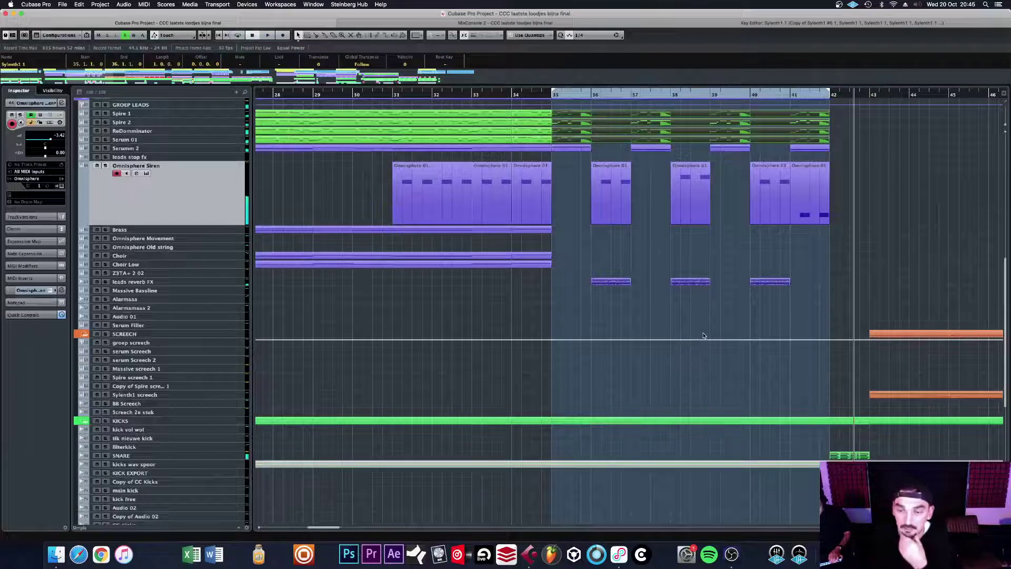
{"action": "scroll", "coordinate": [703, 336], "scroll_direction": "down", "scroll_amount": 10}
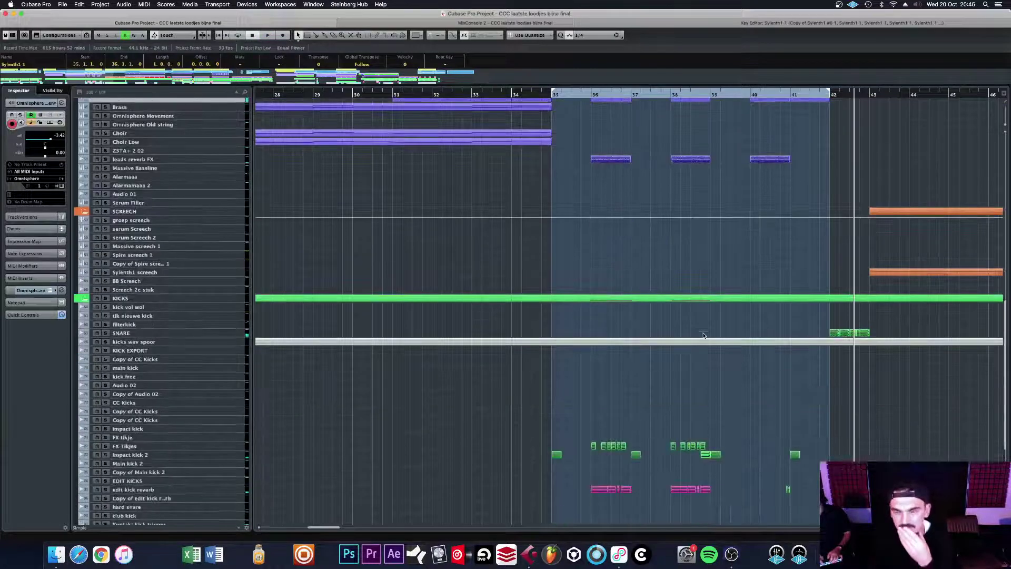
{"action": "scroll", "coordinate": [703, 335], "scroll_direction": "down", "scroll_amount": 7}
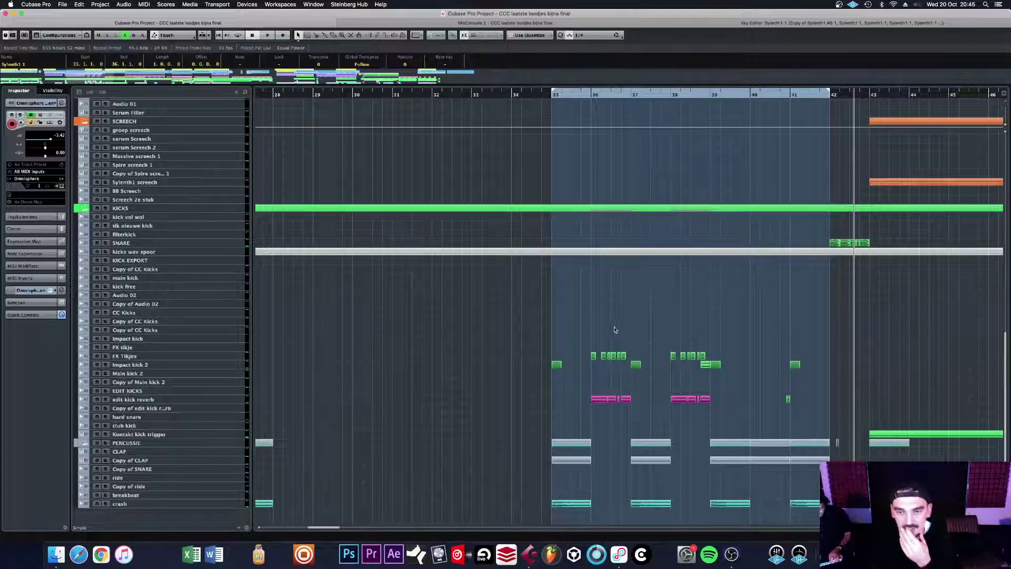
{"action": "left_click", "coordinate": [599, 401]}
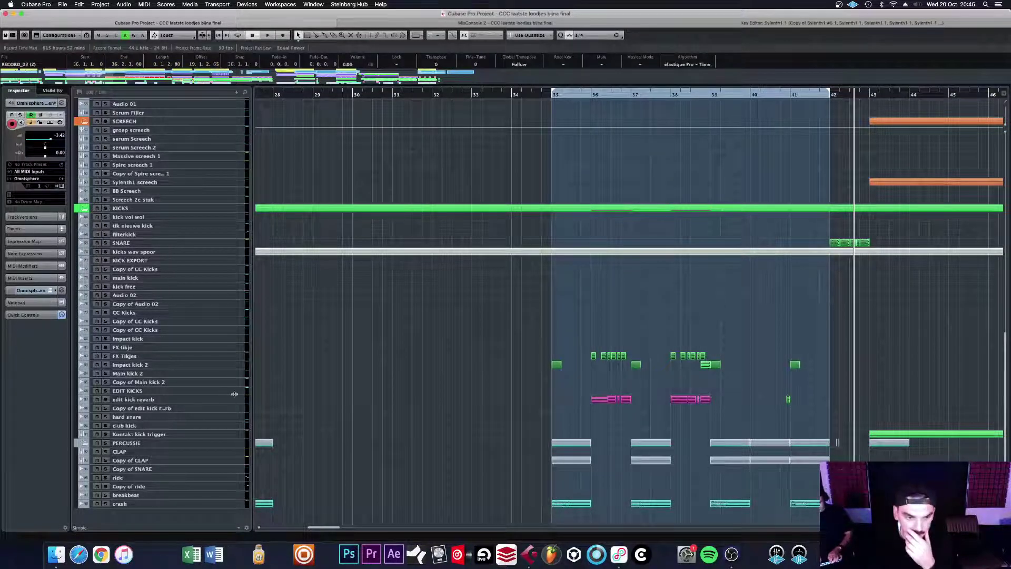
{"action": "left_click_drag", "start_coordinate": [234, 403], "coordinate": [237, 450]}
Step: Extend the start of the edit kick reverb clip at bar 36 back to about bar 16 to expose the full recording
{"action": "scroll", "coordinate": [342, 316], "scroll_direction": "right", "scroll_amount": 10}
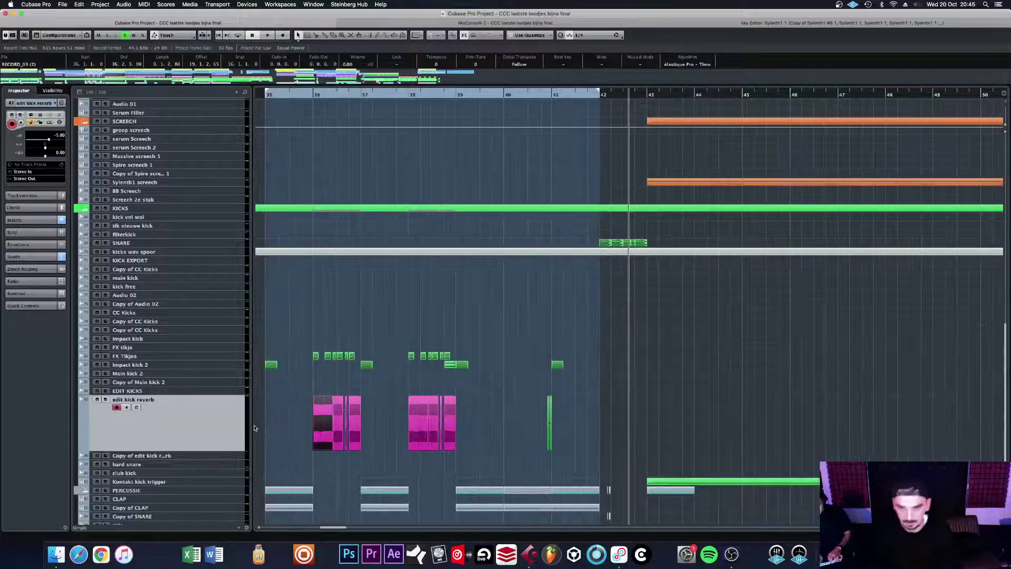
{"action": "left_click_drag", "start_coordinate": [375, 97], "coordinate": [715, 425]}
{"action": "key", "text": "g"}
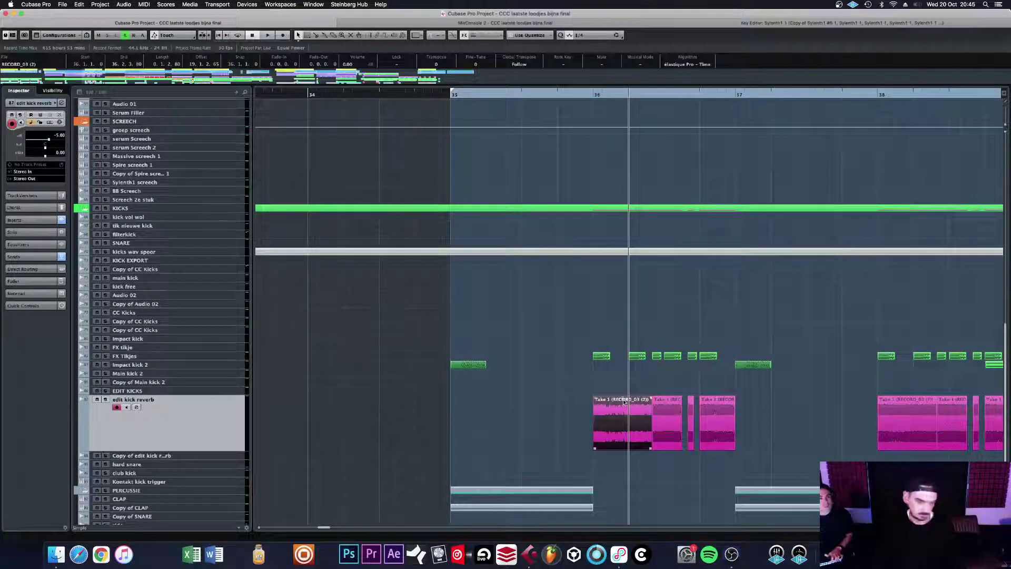
{"action": "left_click", "coordinate": [658, 403], "text": "shift"}
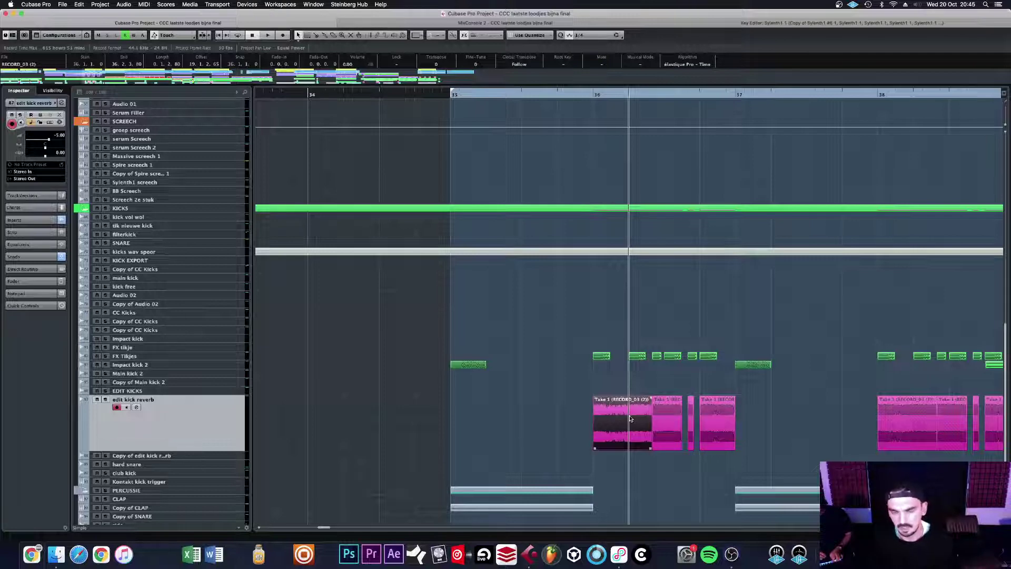
{"action": "left_click_drag", "start_coordinate": [594, 449], "coordinate": [201, 451]}
{"action": "key", "text": "g"}
{"action": "key", "text": "g"}
{"action": "key", "text": "g"}
{"action": "key", "text": "g"}
{"action": "key", "text": "g"}
{"action": "key", "text": "g"}
{"action": "key", "text": "g"}
{"action": "key", "text": "g"}
{"action": "key", "text": "g"}
{"action": "key", "text": "g"}
{"action": "key", "text": "g"}
{"action": "key", "text": "g"}
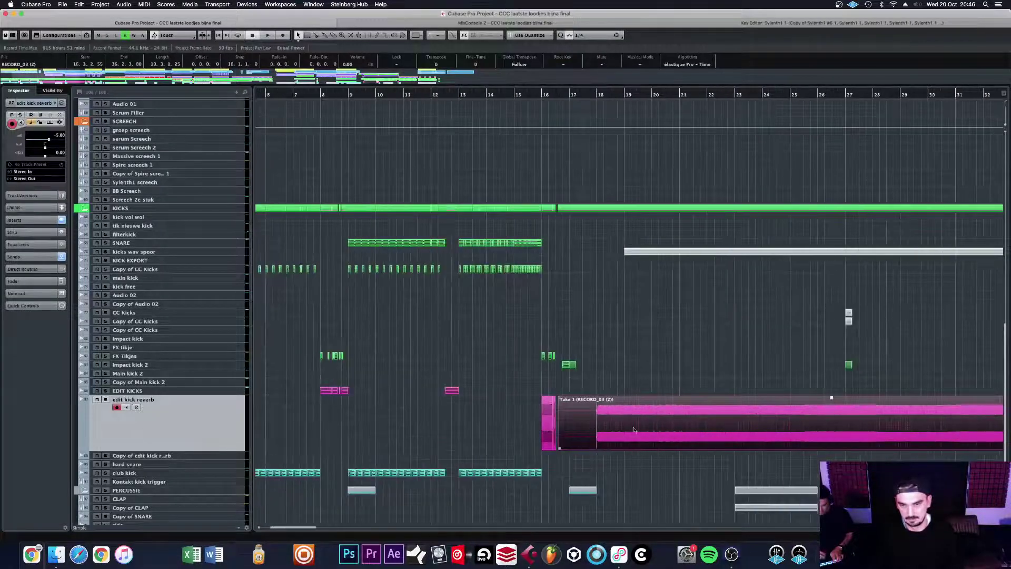
Step: Solo the edit kick reverb track and play the extended recording from just before bar 19 to about bar 36
{"action": "left_click", "coordinate": [105, 400]}
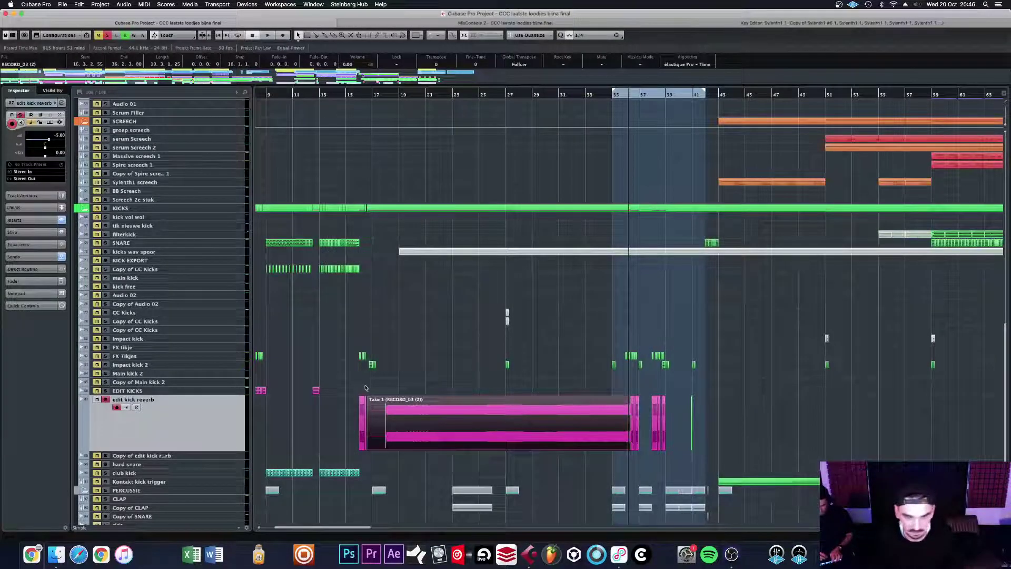
{"action": "left_click", "coordinate": [396, 97]}
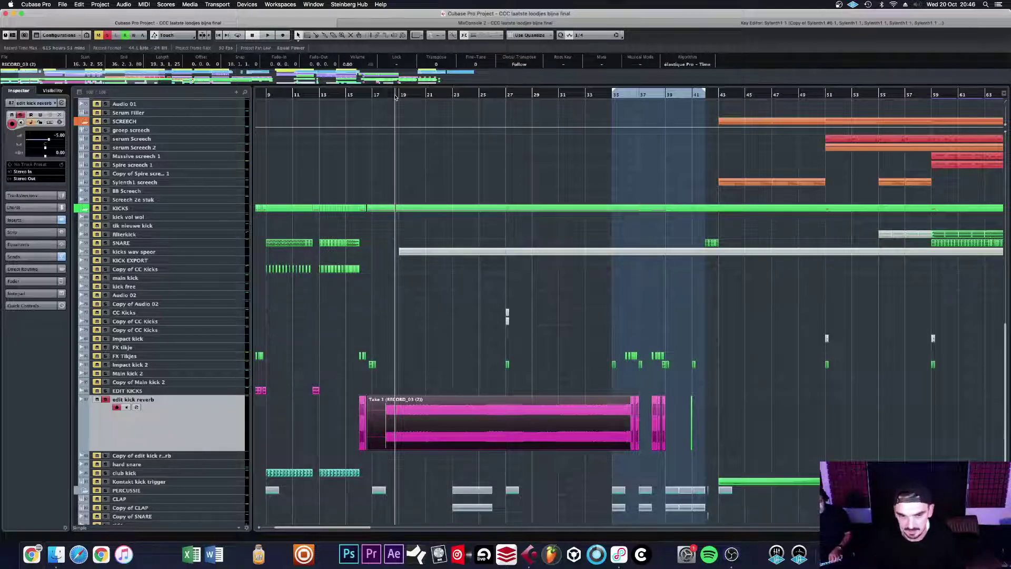
{"action": "key", "text": "space"}
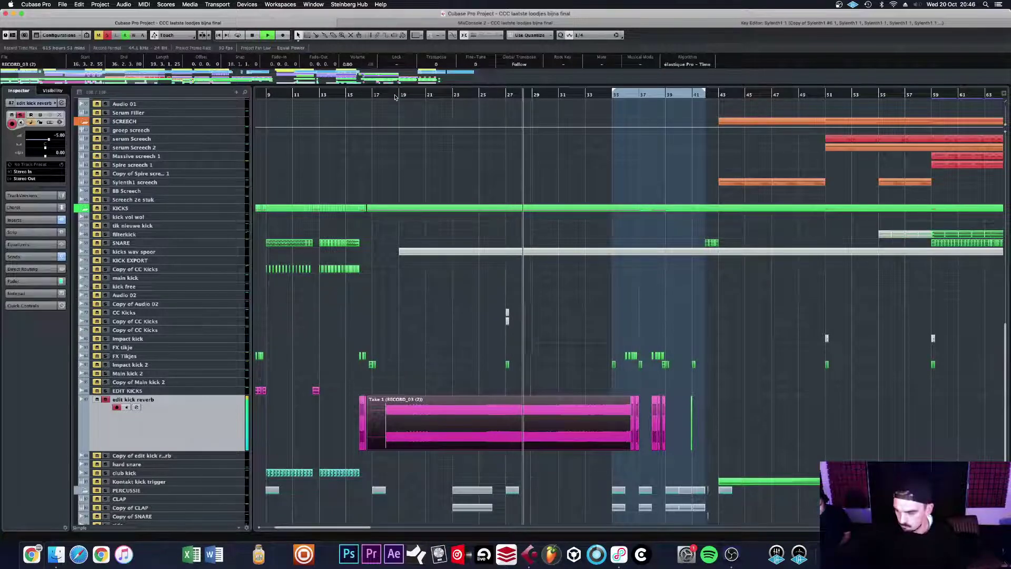
{"action": "key", "text": "g"}
{"action": "key", "text": "g"}
{"action": "key", "text": "g"}
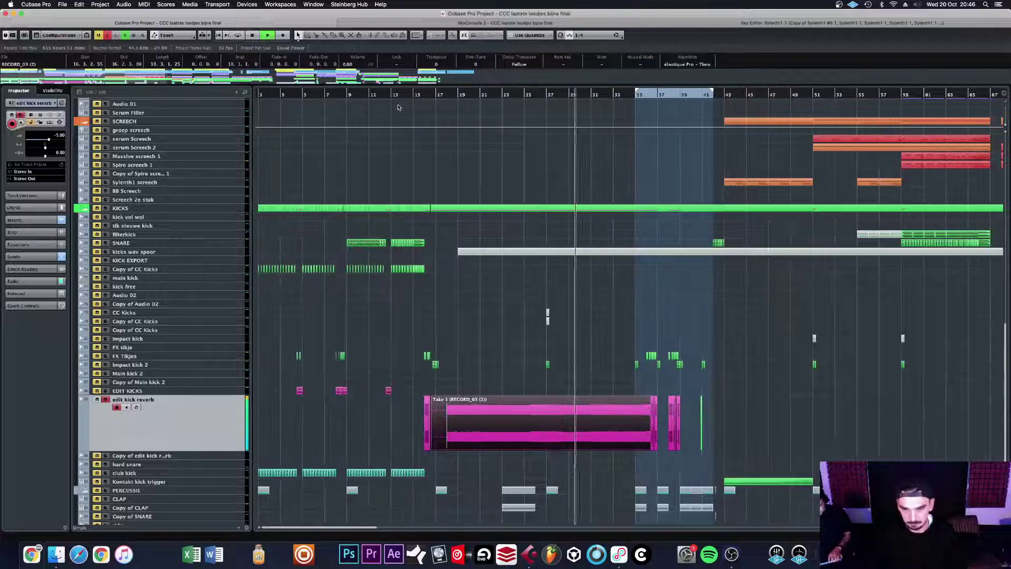
{"action": "key", "text": "h"}
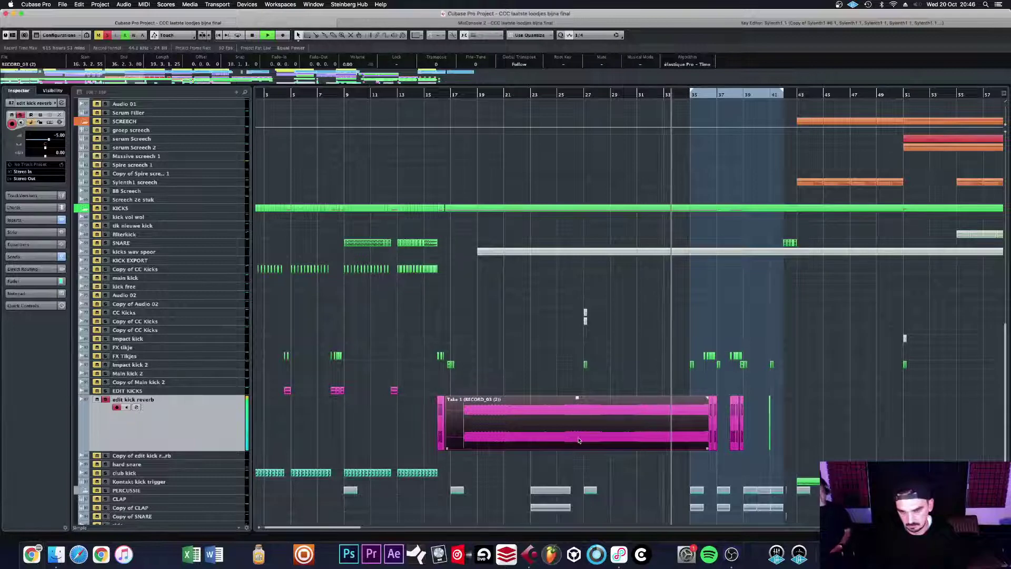
{"action": "key", "text": "g"}
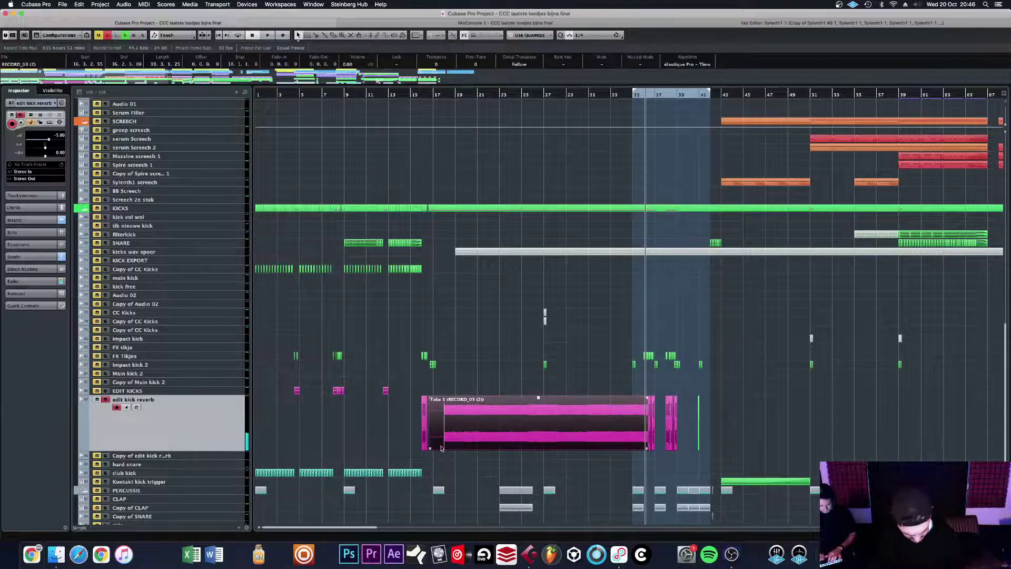
Step: Undo the extension of the edit kick reverb clip and return to the short clips at bar 36
{"action": "key", "text": "super+z"}
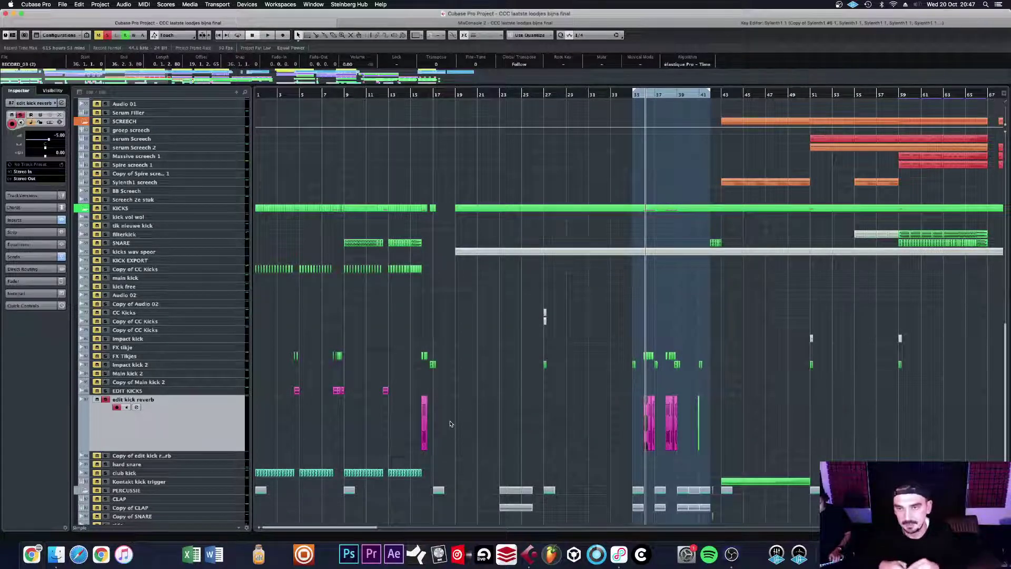
{"action": "key", "text": "h"}
{"action": "key", "text": "h"}
{"action": "key", "text": "h"}
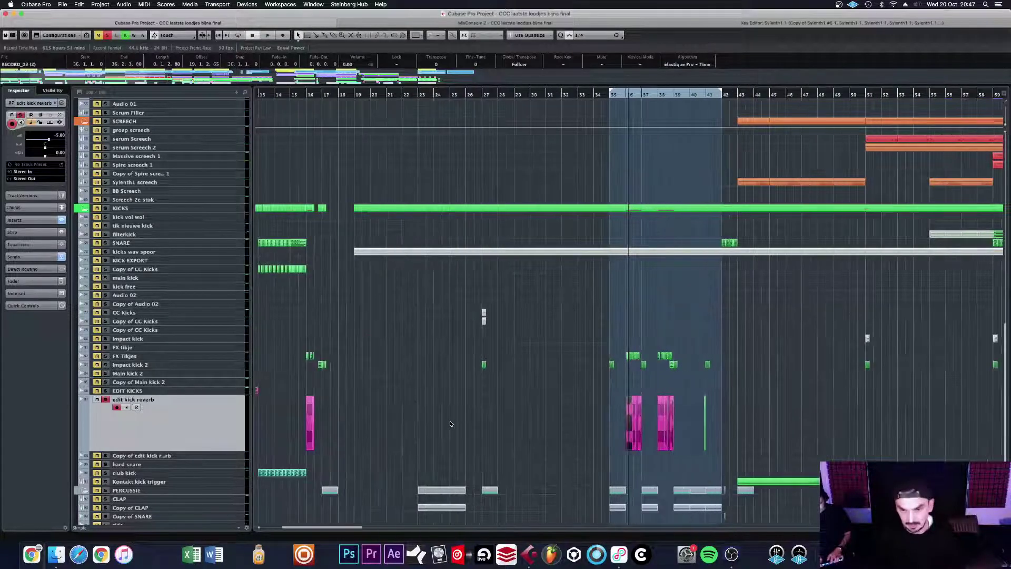
{"action": "key", "text": "h"}
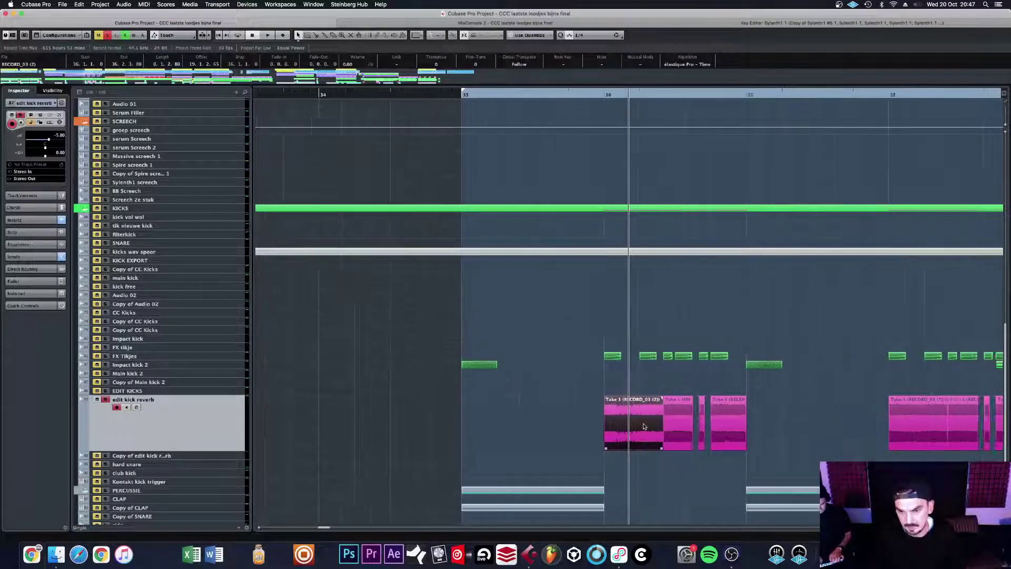
Step: Enlarge the FX Tikjes track, solo it together with edit kick reverb, and play from bar 35 and again from bar 36
{"action": "left_click_drag", "start_coordinate": [241, 359], "coordinate": [259, 409]}
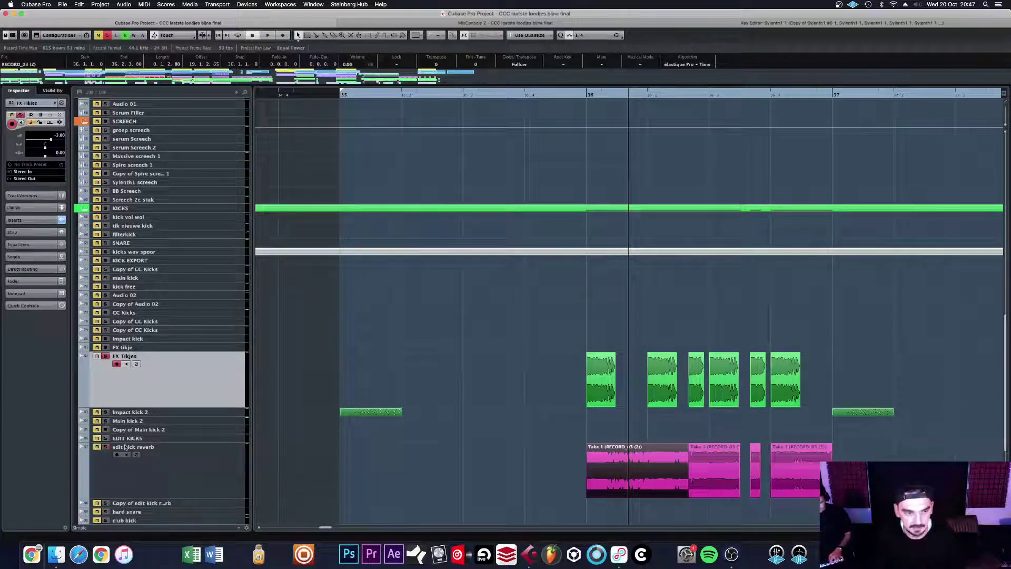
{"action": "left_click", "coordinate": [324, 95]}
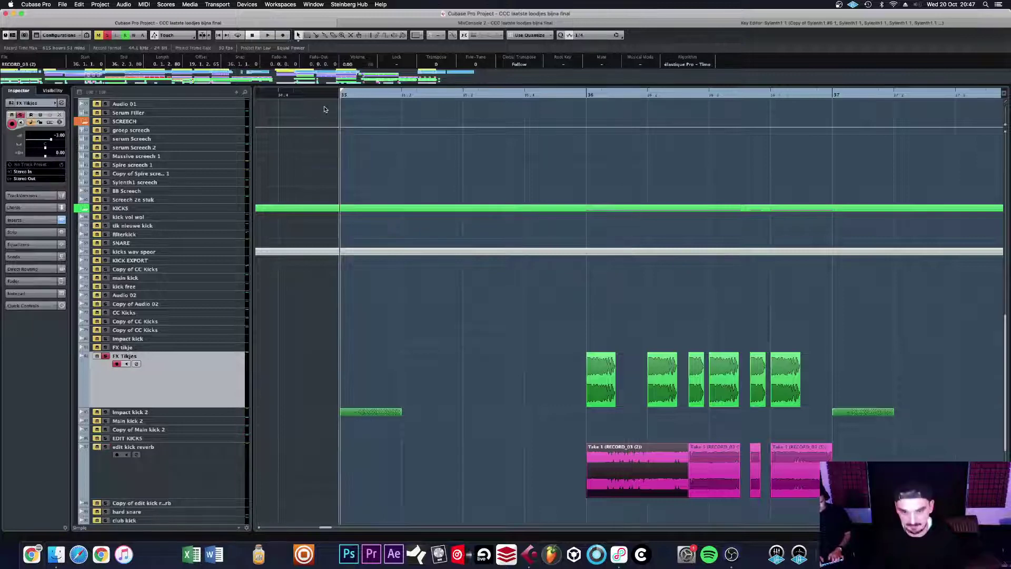
{"action": "key", "text": "space"}
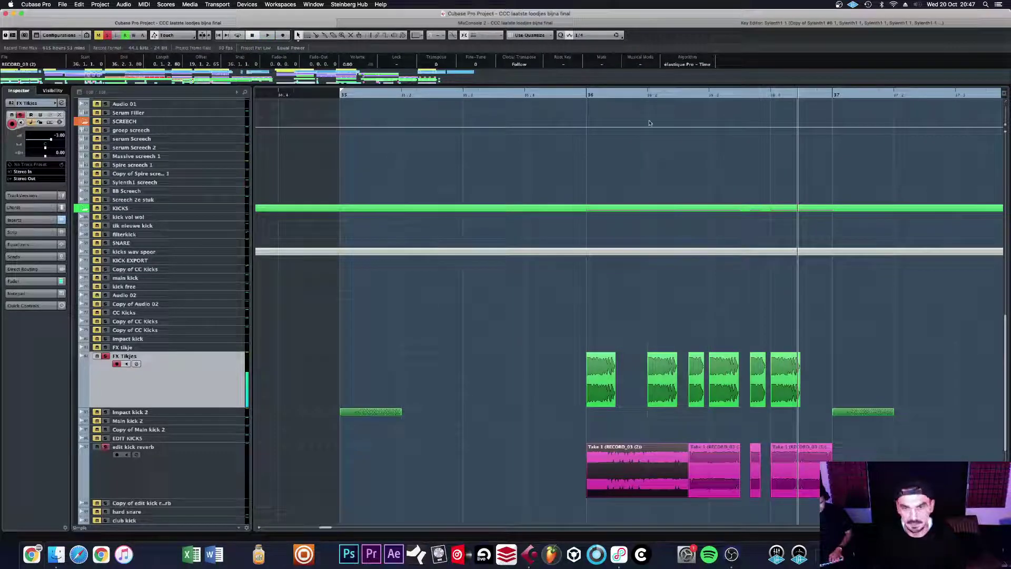
{"action": "left_click", "coordinate": [585, 100]}
{"action": "key", "text": "space"}
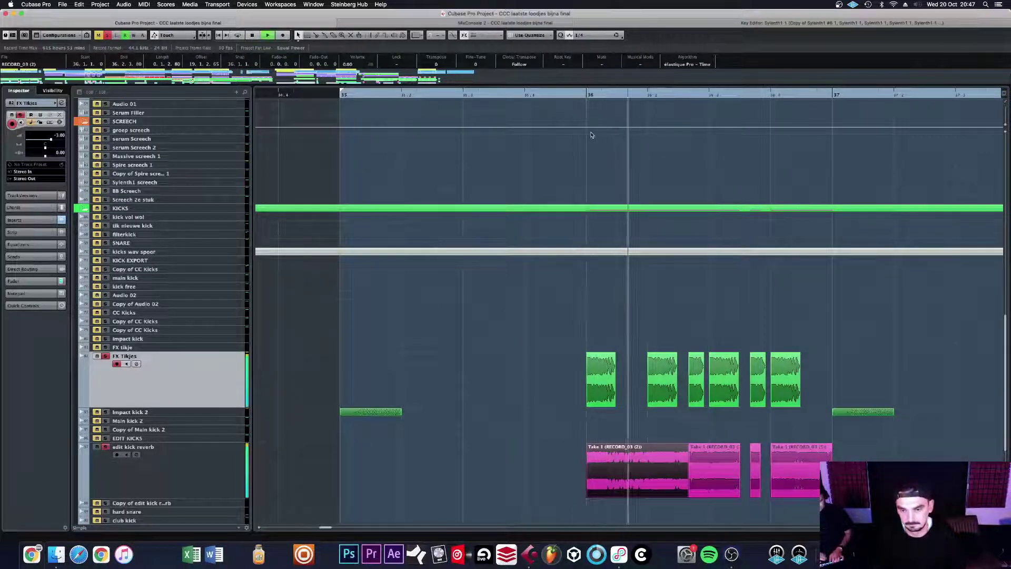
Step: Move the playback position to about bar 42, turn off all track solos and play the full mix from there
{"action": "key", "text": "g"}
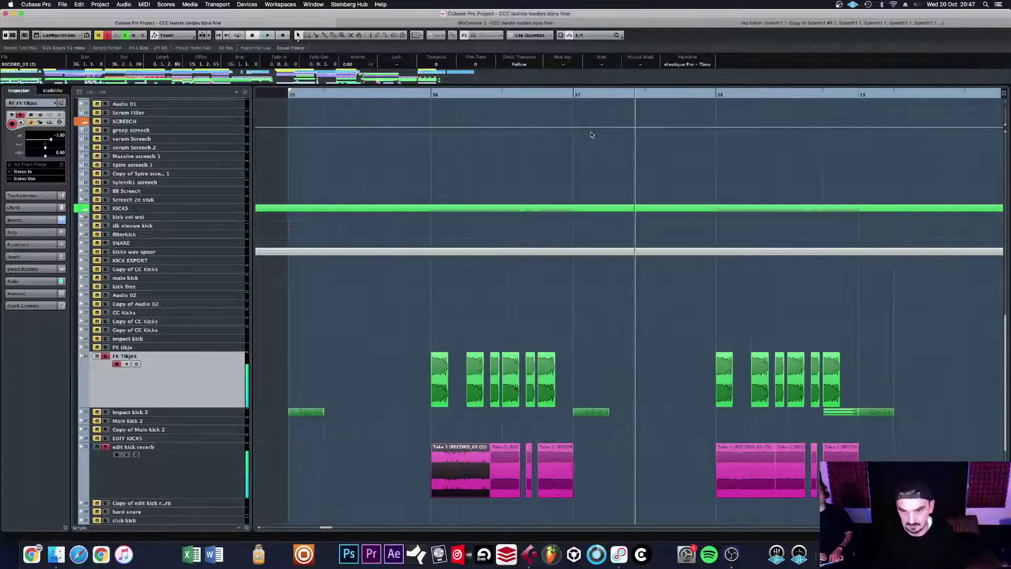
{"action": "key", "text": "g"}
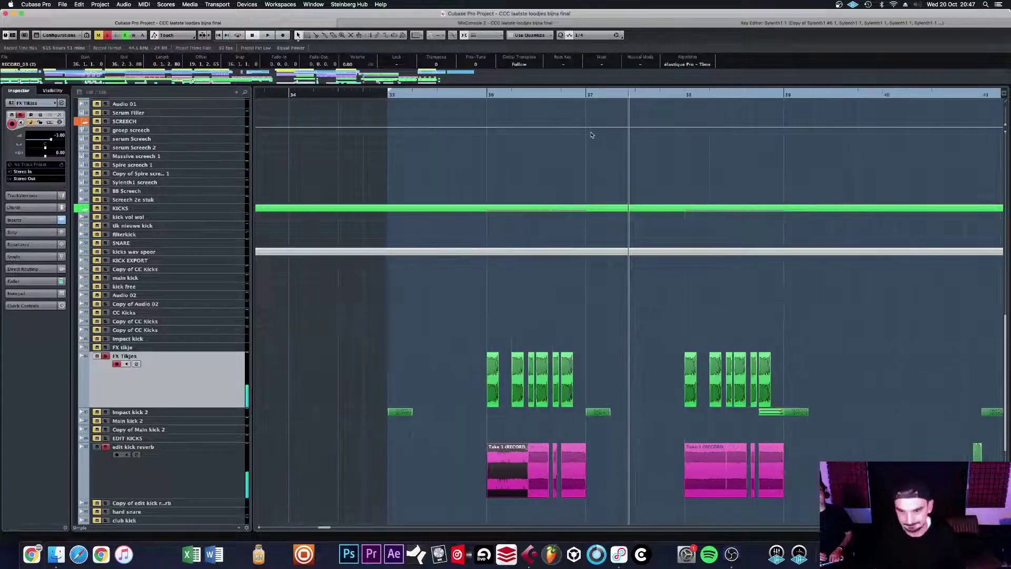
{"action": "key", "text": "g"}
{"action": "key", "text": "g"}
{"action": "key", "text": "g"}
{"action": "key", "text": "g"}
{"action": "key", "text": "g"}
{"action": "key", "text": "g"}
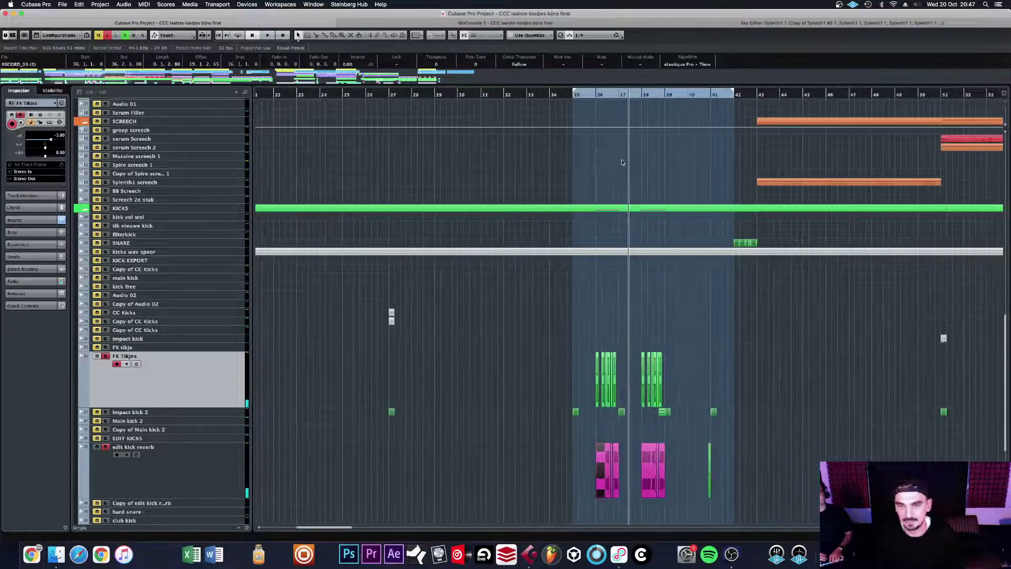
{"action": "left_click", "coordinate": [577, 99]}
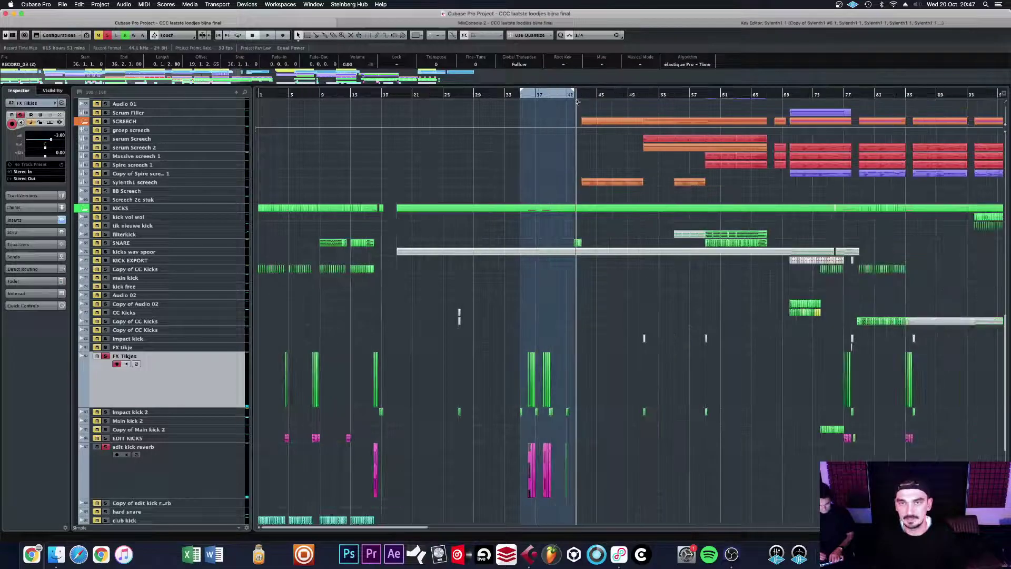
{"action": "left_click", "coordinate": [105, 36]}
Step: Examine the vocal, lead, screech, kick and percussion tracks across the arrangement while the full mix plays past bar 49
{"action": "scroll", "coordinate": [487, 222], "scroll_direction": "up", "scroll_amount": 10}
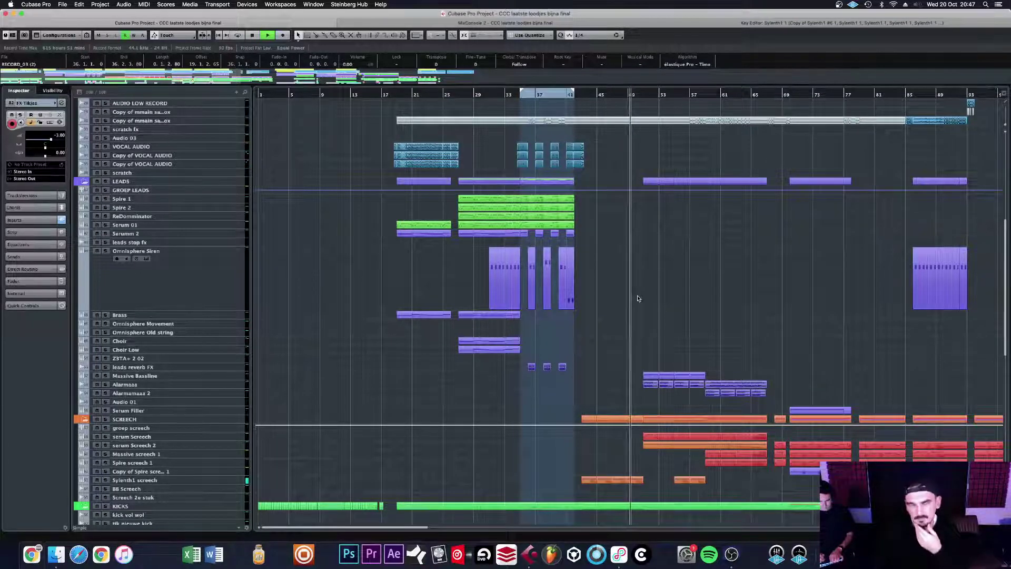
{"action": "key", "text": "g"}
{"action": "key", "text": "g"}
{"action": "key", "text": "g"}
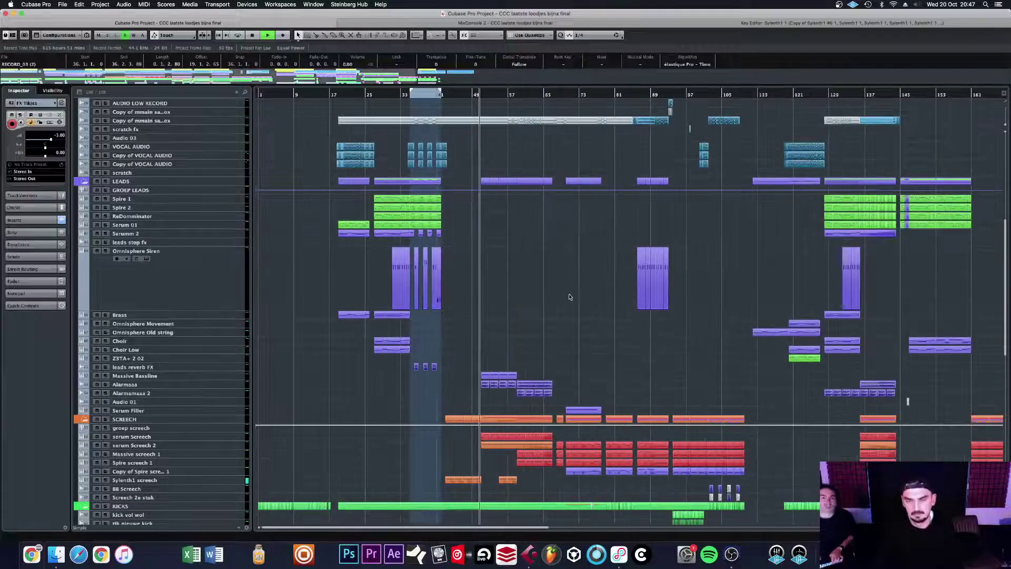
{"action": "scroll", "coordinate": [600, 297], "scroll_direction": "down", "scroll_amount": 1}
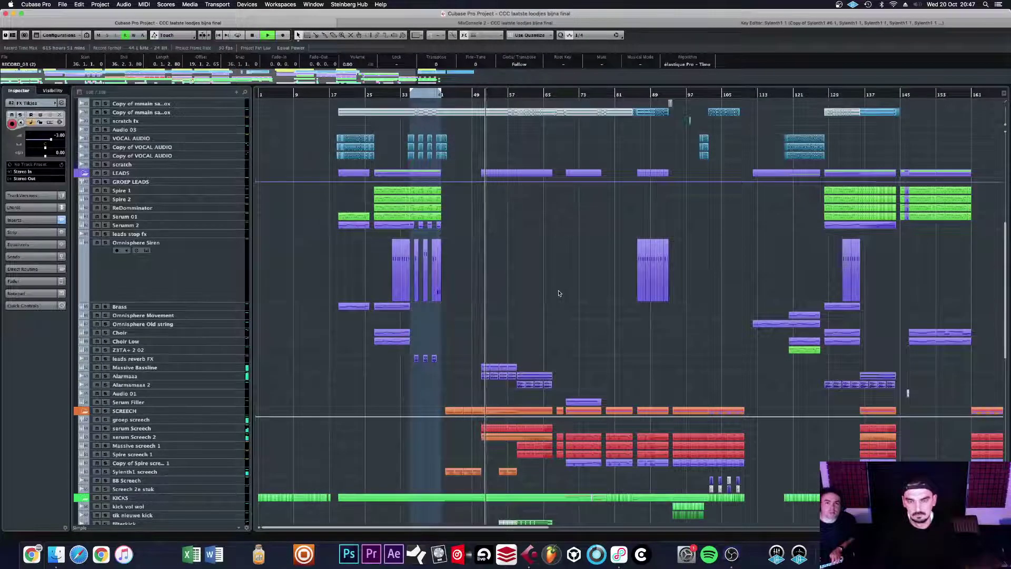
{"action": "scroll", "coordinate": [559, 293], "scroll_direction": "down", "scroll_amount": 5}
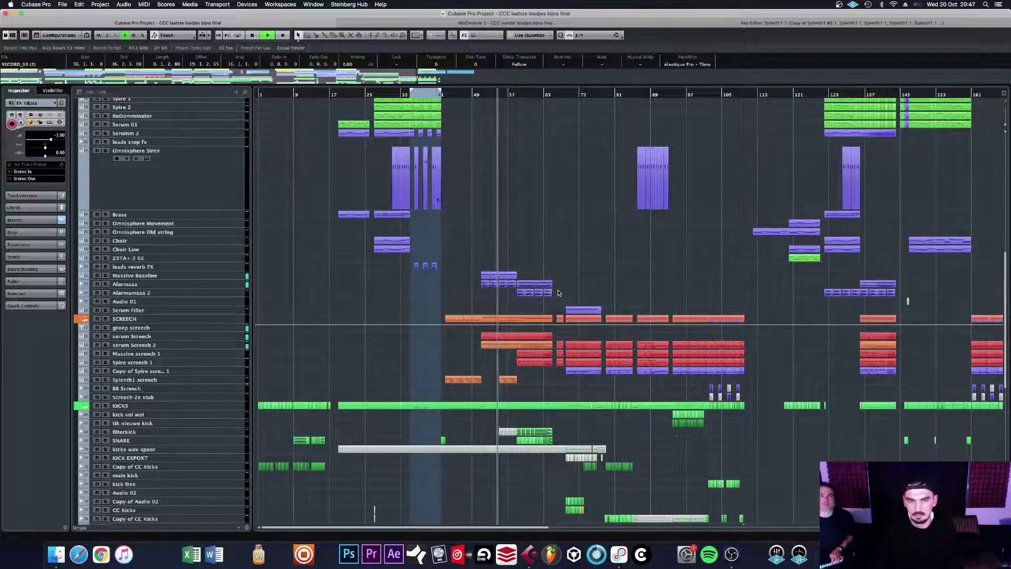
{"action": "scroll", "coordinate": [559, 293], "scroll_direction": "down", "scroll_amount": 2}
{"action": "scroll", "coordinate": [560, 293], "scroll_direction": "down", "scroll_amount": 1}
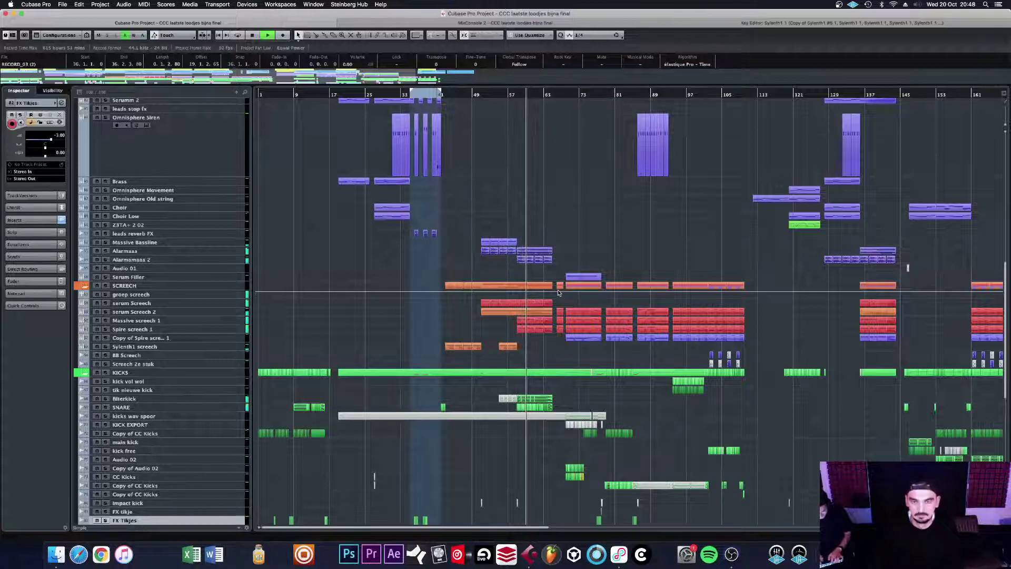
{"action": "scroll", "coordinate": [561, 319], "scroll_direction": "down", "scroll_amount": 5}
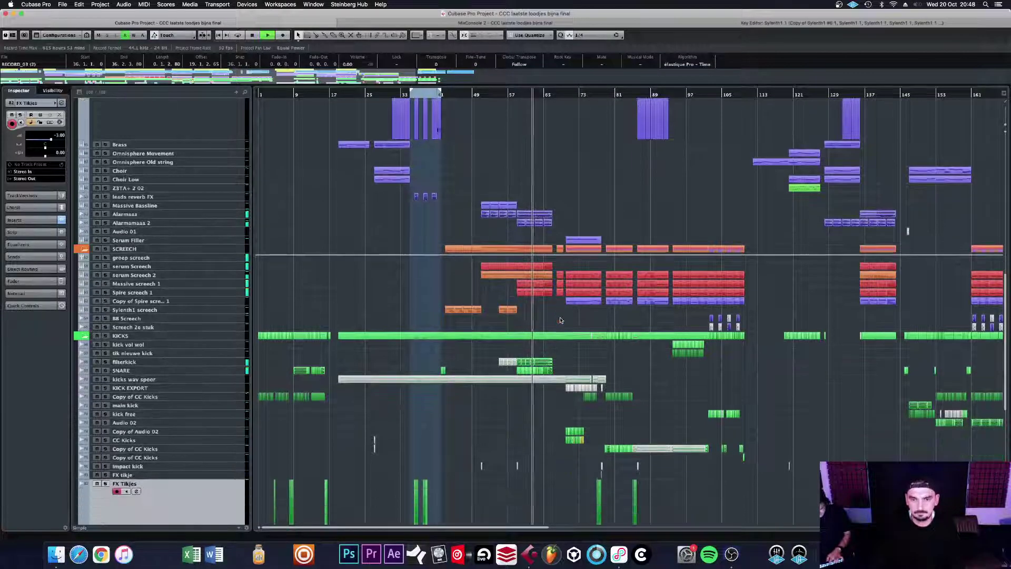
{"action": "scroll", "coordinate": [561, 319], "scroll_direction": "down", "scroll_amount": 8}
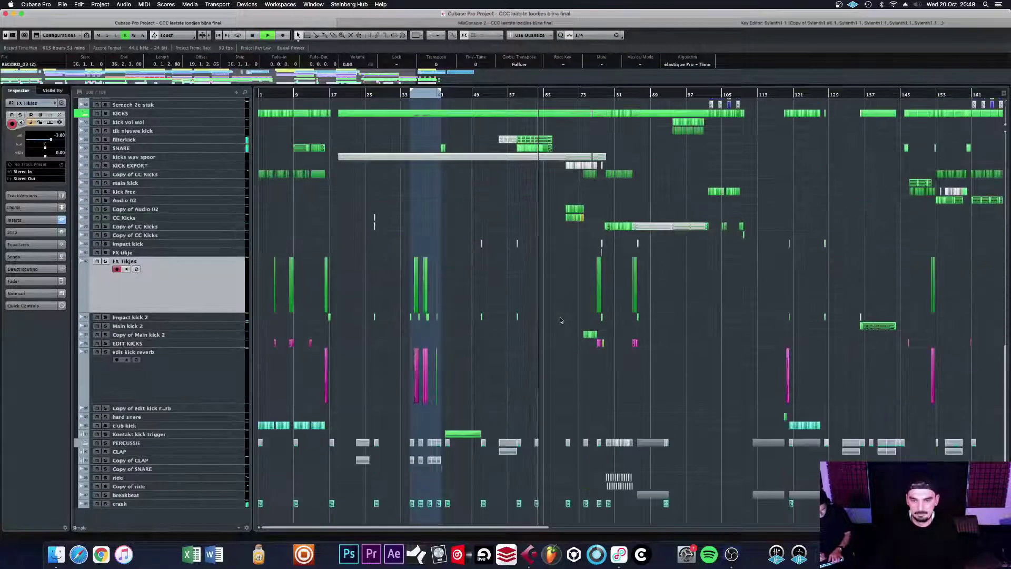
{"action": "scroll", "coordinate": [561, 319], "scroll_direction": "up", "scroll_amount": 7}
{"action": "scroll", "coordinate": [560, 320], "scroll_direction": "up", "scroll_amount": 20}
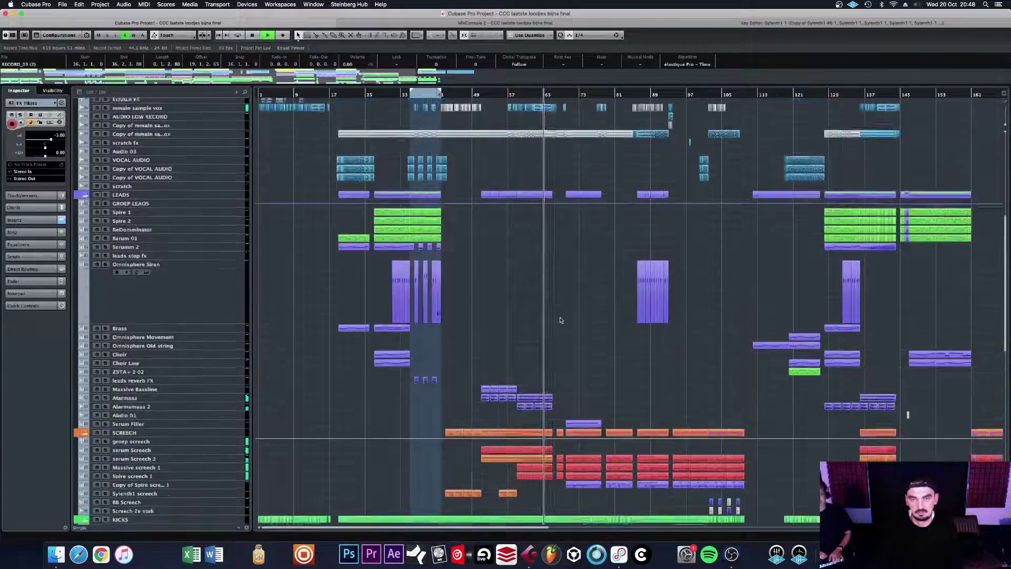
{"action": "scroll", "coordinate": [560, 320], "scroll_direction": "down", "scroll_amount": 18}
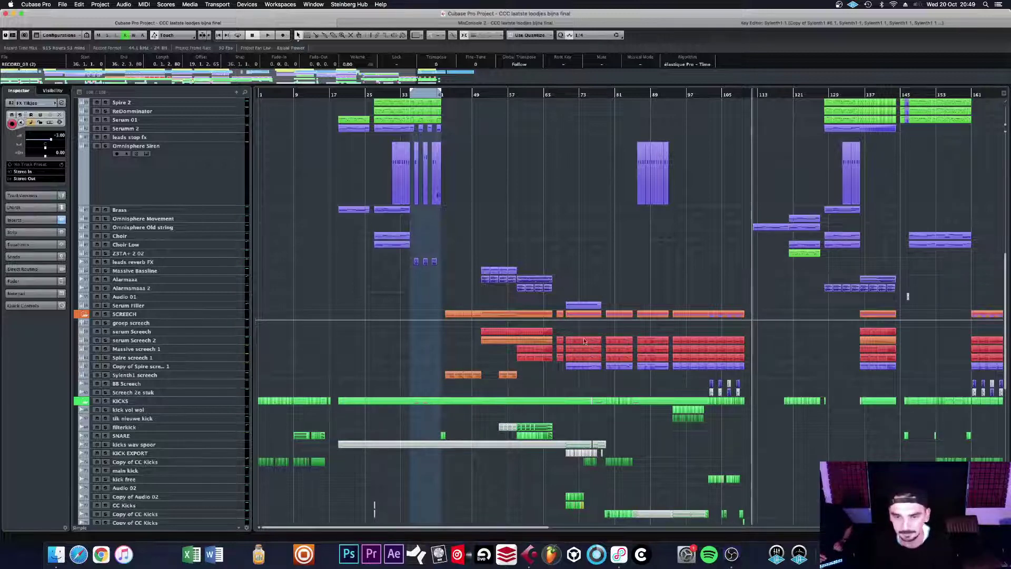
Step: Place the playback position at about bar 49 and examine the screech, alarm and kick clips of the build-up between bars 43 and 67
{"action": "left_click", "coordinate": [489, 96]}
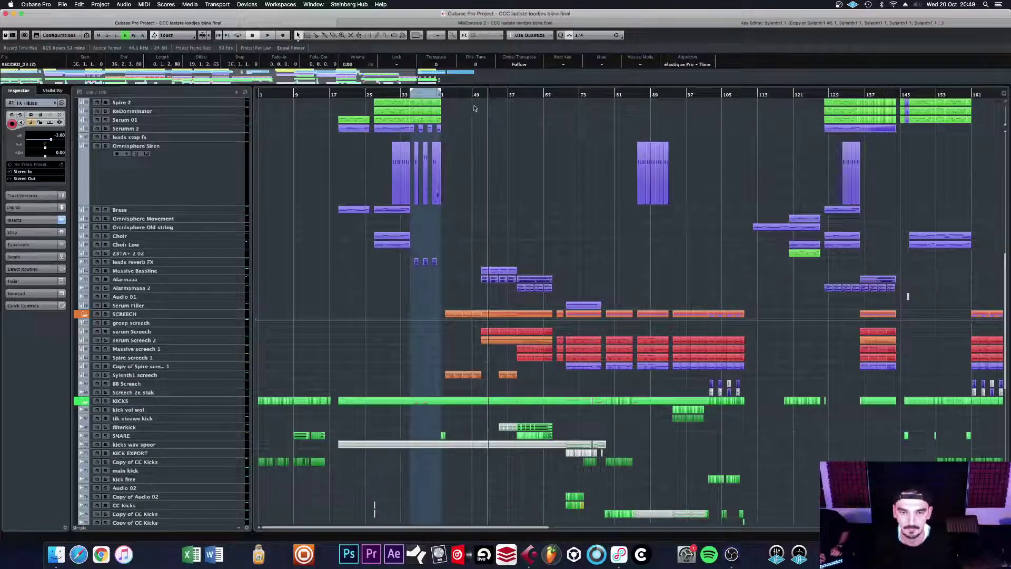
{"action": "left_click", "coordinate": [476, 96]}
{"action": "scroll", "coordinate": [553, 211], "scroll_direction": "up", "scroll_amount": 3}
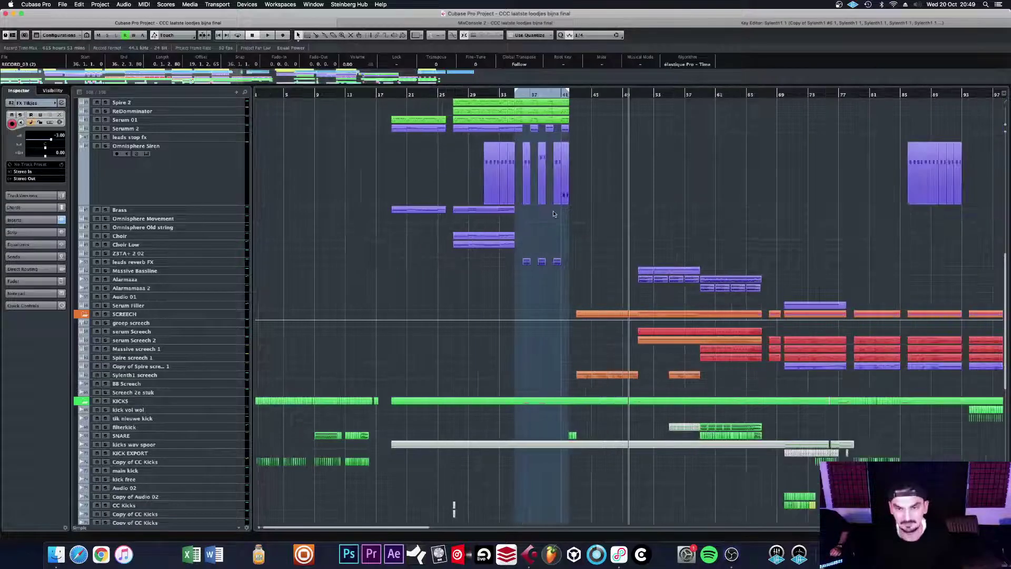
{"action": "scroll", "coordinate": [702, 261], "scroll_direction": "down", "scroll_amount": 2}
{"action": "scroll", "coordinate": [681, 258], "scroll_direction": "down", "scroll_amount": 1}
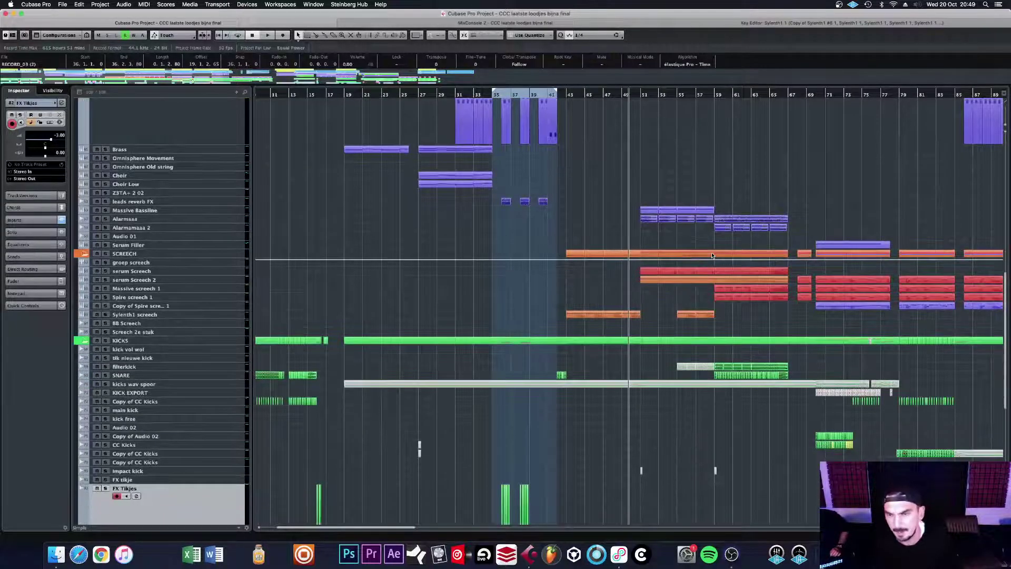
{"action": "scroll", "coordinate": [712, 255], "scroll_direction": "down", "scroll_amount": 2}
{"action": "scroll", "coordinate": [710, 253], "scroll_direction": "up", "scroll_amount": 2}
{"action": "scroll", "coordinate": [706, 248], "scroll_direction": "up", "scroll_amount": 2}
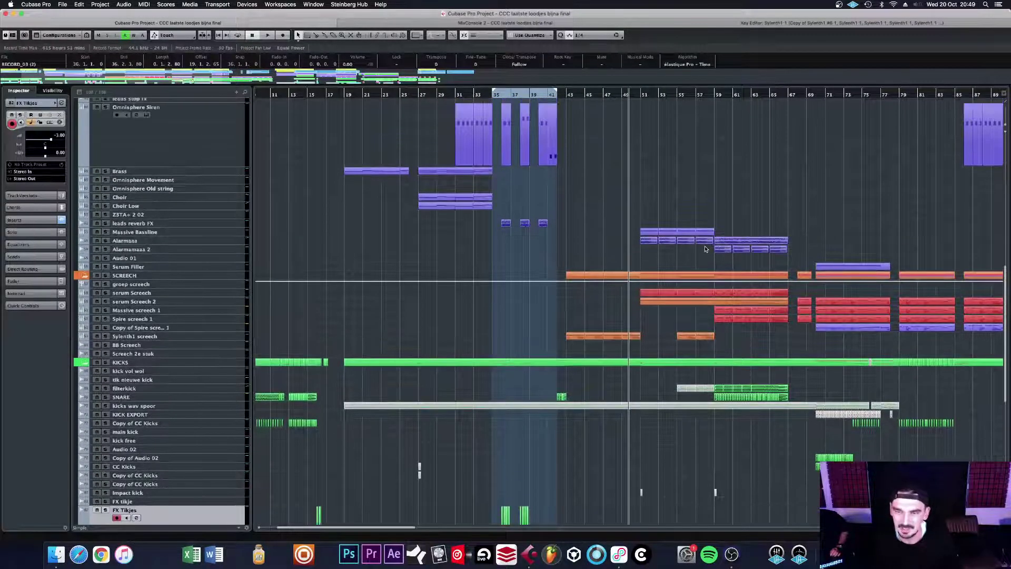
{"action": "scroll", "coordinate": [706, 248], "scroll_direction": "up", "scroll_amount": 1}
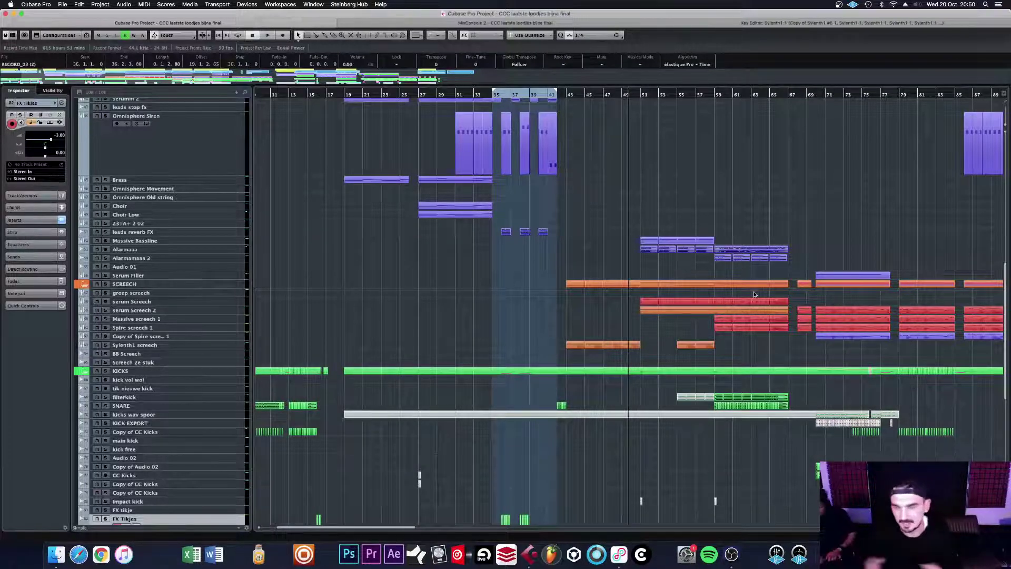
Step: Move the playback position to about bar 66 and inspect the riser, vocal, screech and snare clips around the end of the build-up
{"action": "key", "text": "g"}
{"action": "key", "text": "g"}
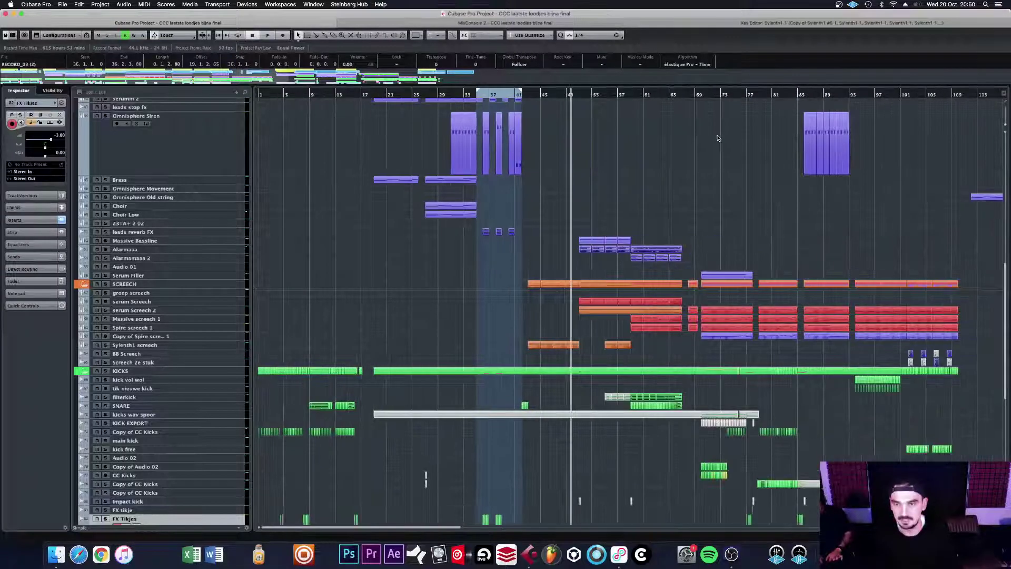
{"action": "left_click", "coordinate": [684, 96]}
{"action": "key", "text": "h"}
{"action": "key", "text": "h"}
{"action": "scroll", "coordinate": [632, 211], "scroll_direction": "up", "scroll_amount": 10}
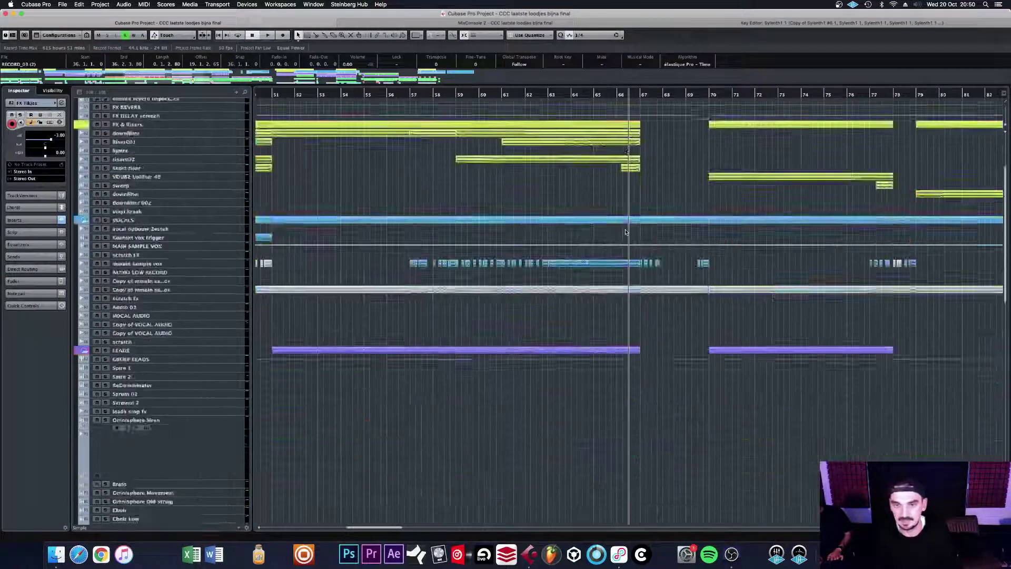
{"action": "key", "text": "h"}
{"action": "key", "text": "h"}
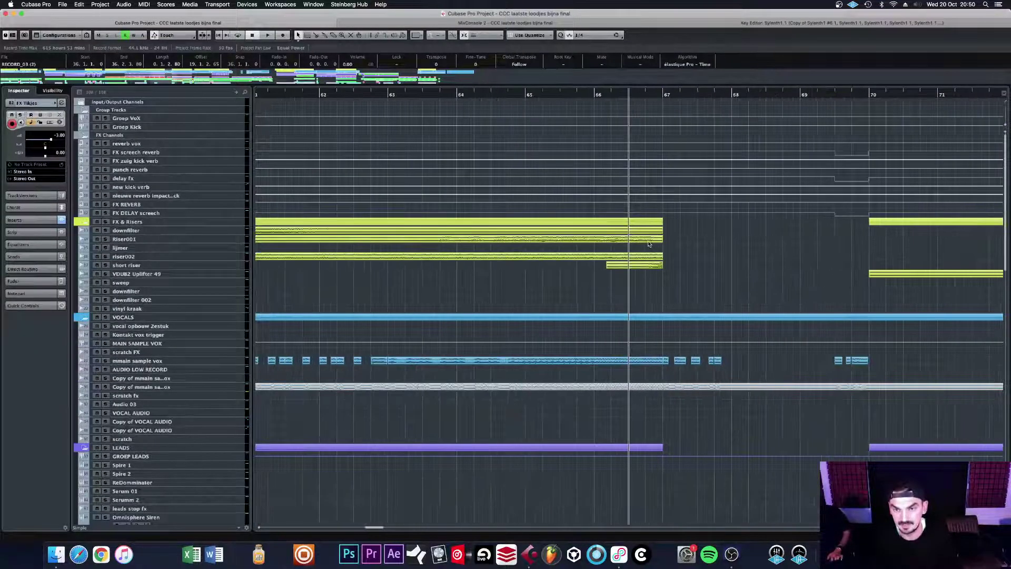
{"action": "scroll", "coordinate": [647, 243], "scroll_direction": "down", "scroll_amount": 3}
{"action": "scroll", "coordinate": [647, 243], "scroll_direction": "down", "scroll_amount": 5}
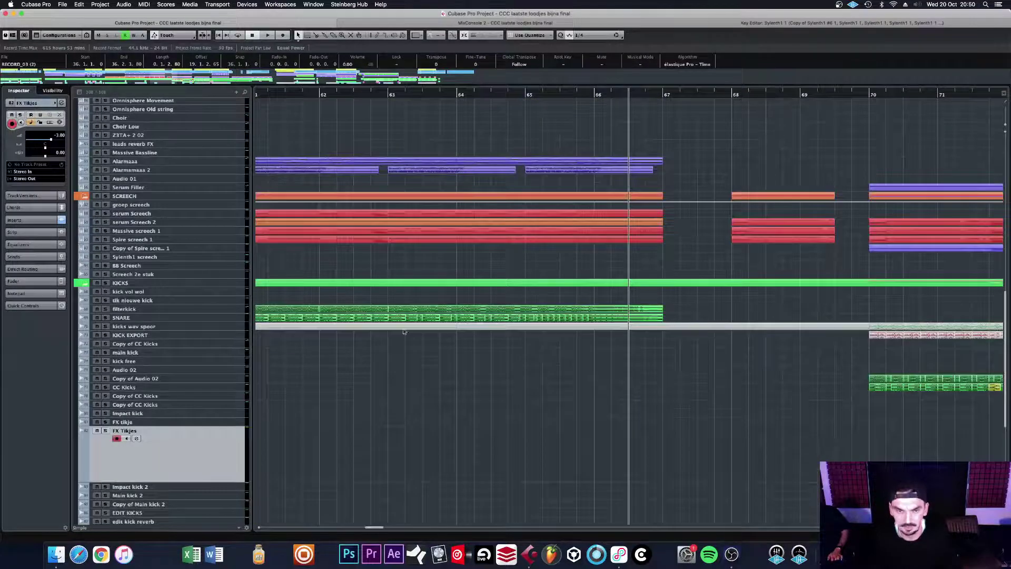
Step: Enlarge the SNARE, filterkick and Spire screech 1 tracks to expose the contents of their clips before bar 67
{"action": "left_click_drag", "start_coordinate": [238, 321], "coordinate": [239, 408]}
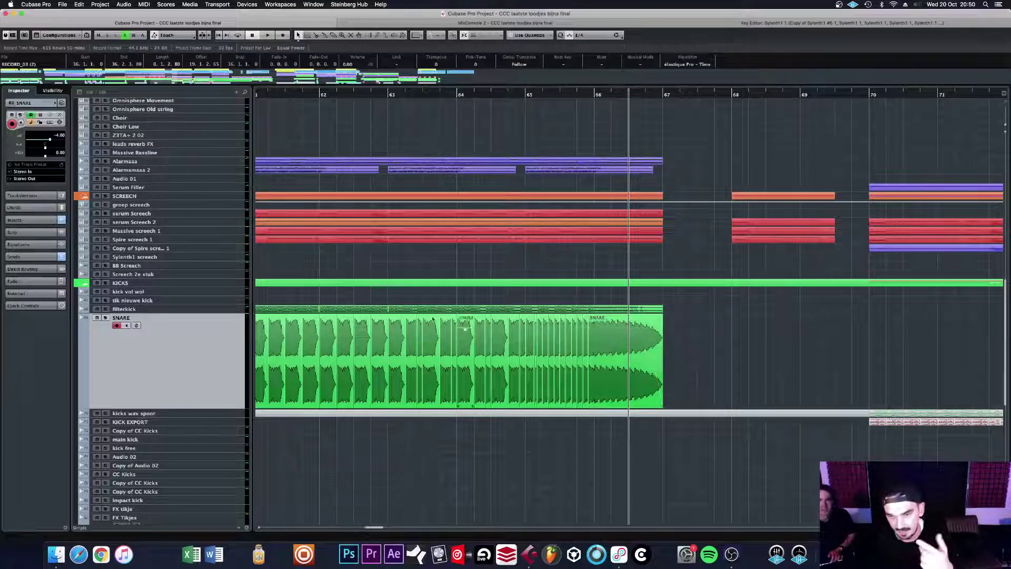
{"action": "left_click_drag", "start_coordinate": [225, 312], "coordinate": [224, 431]}
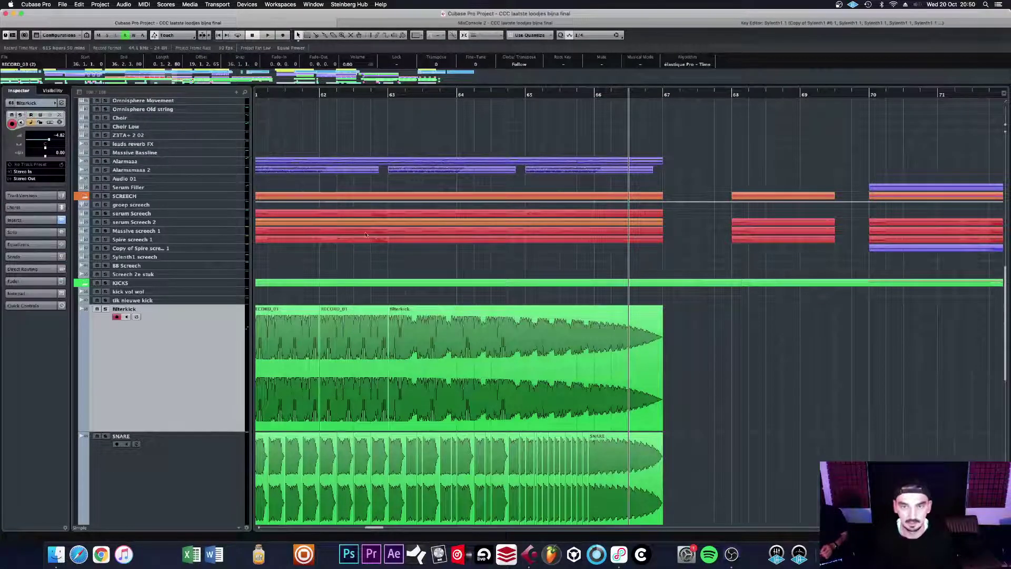
{"action": "left_click_drag", "start_coordinate": [222, 243], "coordinate": [221, 262]}
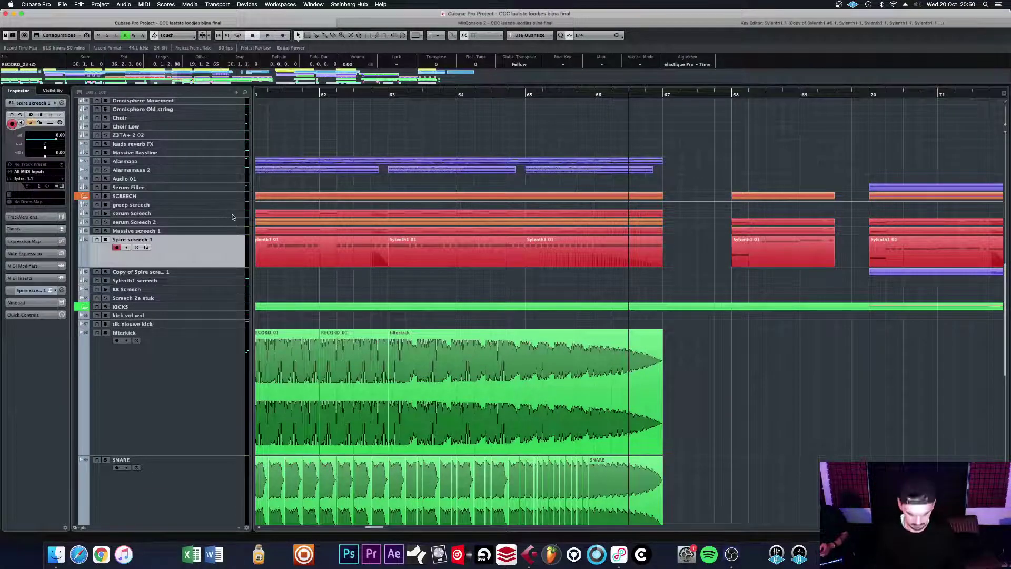
Step: Select the serum Screech track and show all used automation for the whole project
{"action": "key", "text": "g"}
{"action": "key", "text": "g"}
{"action": "left_click", "coordinate": [221, 216]}
{"action": "right_click", "coordinate": [221, 216]}
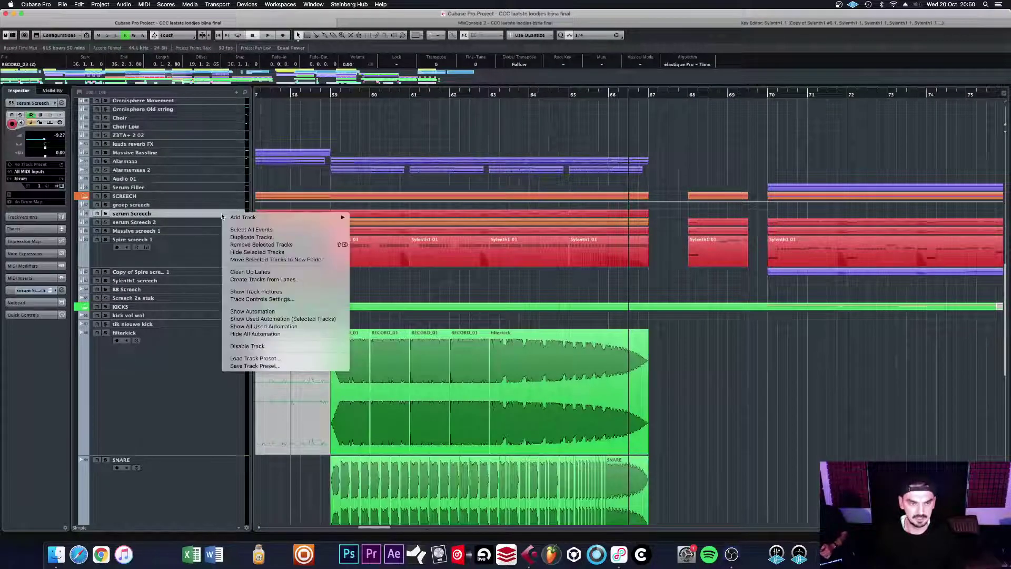
{"action": "left_click", "coordinate": [266, 326]}
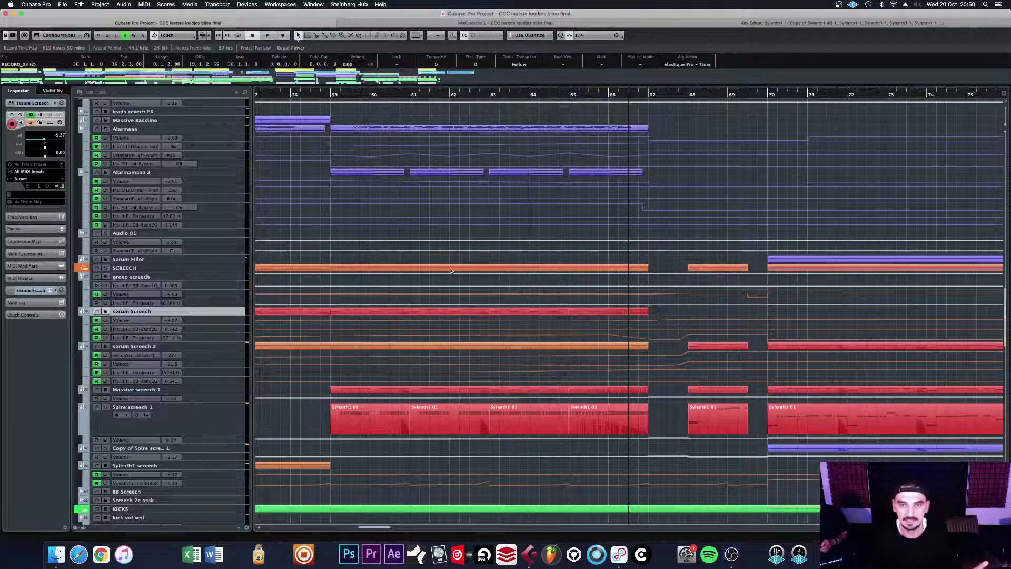
Step: Examine the automation lanes of all tracks, from the output and FX channels through vocals, leads and screeches to kicks and percussion
{"action": "scroll", "coordinate": [450, 271], "scroll_direction": "up", "scroll_amount": 5}
{"action": "scroll", "coordinate": [449, 271], "scroll_direction": "up", "scroll_amount": 15}
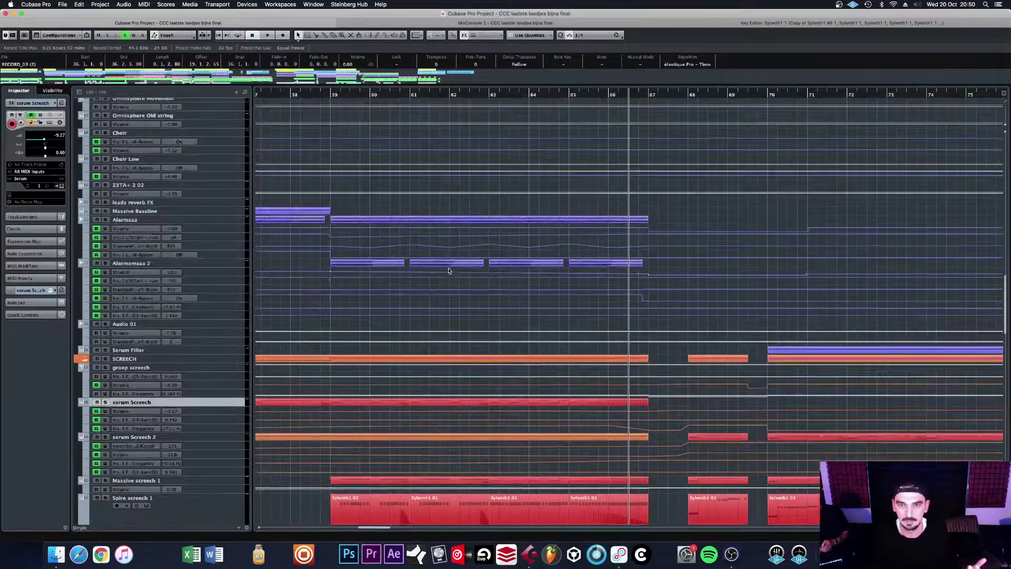
{"action": "scroll", "coordinate": [442, 236], "scroll_direction": "up", "scroll_amount": 15}
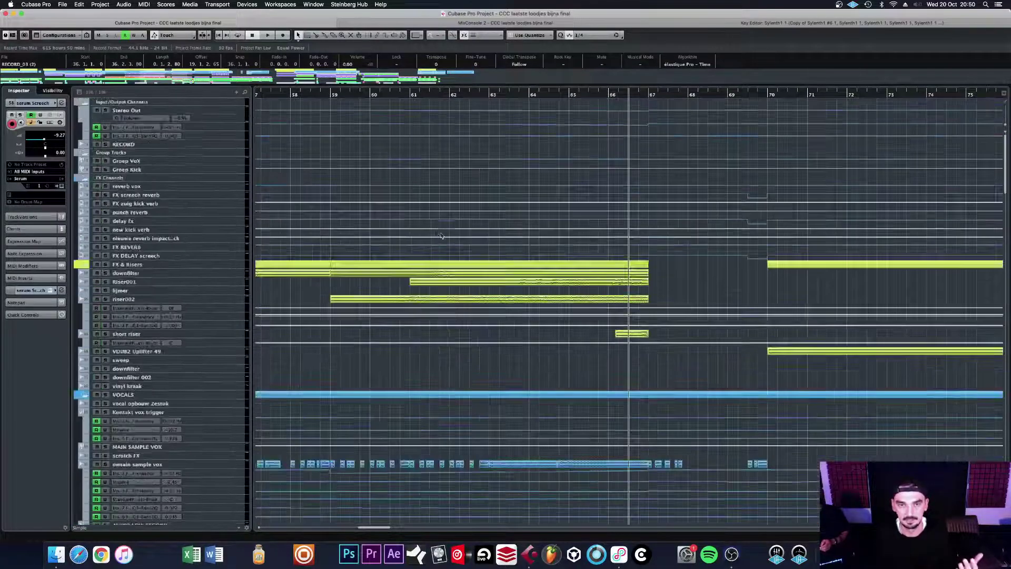
{"action": "scroll", "coordinate": [437, 242], "scroll_direction": "down", "scroll_amount": 15}
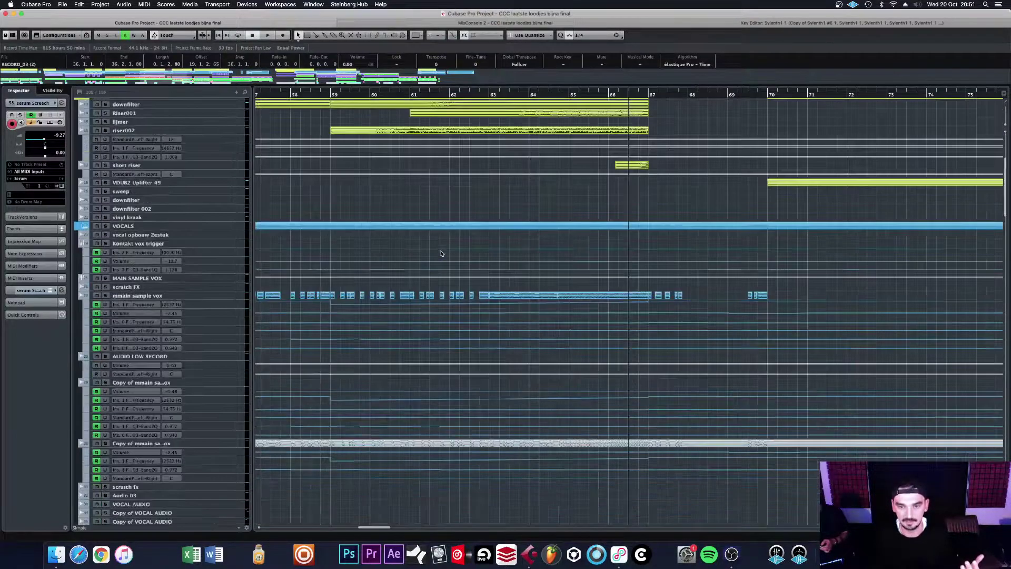
{"action": "key", "text": "g"}
{"action": "key", "text": "g"}
{"action": "key", "text": "g"}
{"action": "key", "text": "g"}
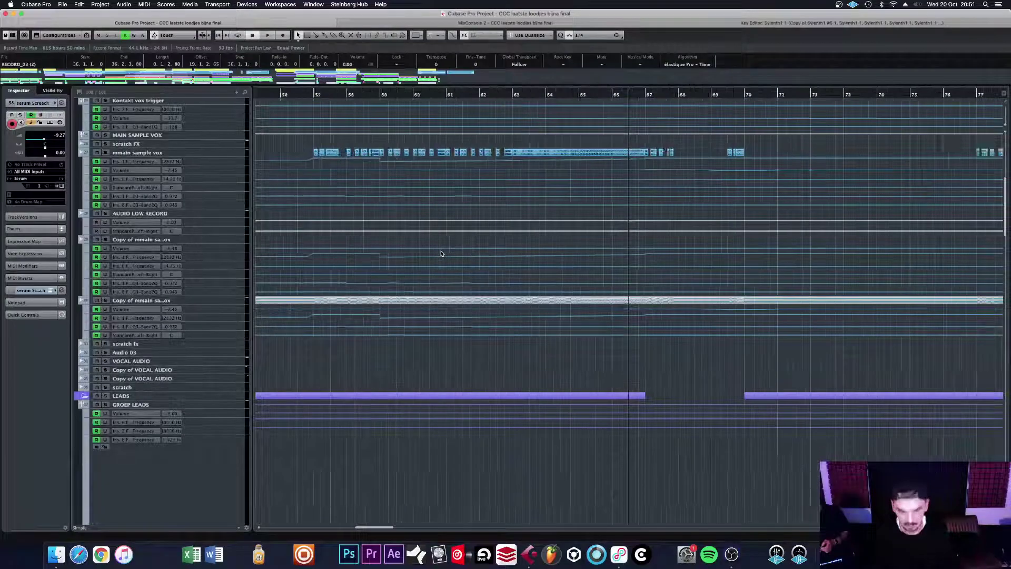
{"action": "scroll", "coordinate": [443, 270], "scroll_direction": "down", "scroll_amount": 5}
{"action": "scroll", "coordinate": [443, 270], "scroll_direction": "down", "scroll_amount": 15}
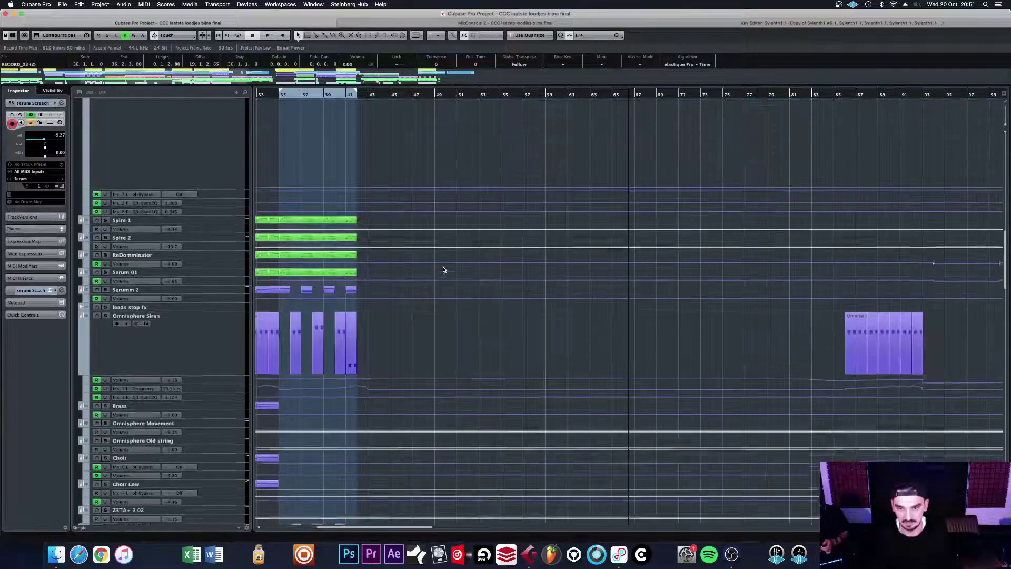
{"action": "scroll", "coordinate": [443, 270], "scroll_direction": "down", "scroll_amount": 10}
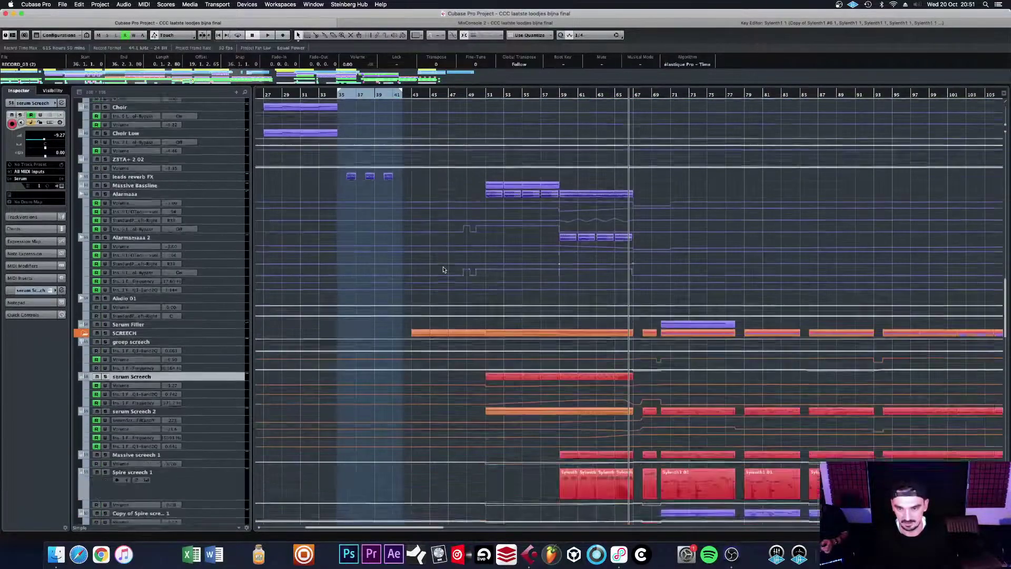
{"action": "scroll", "coordinate": [443, 270], "scroll_direction": "down", "scroll_amount": 4}
{"action": "scroll", "coordinate": [443, 270], "scroll_direction": "down", "scroll_amount": 3}
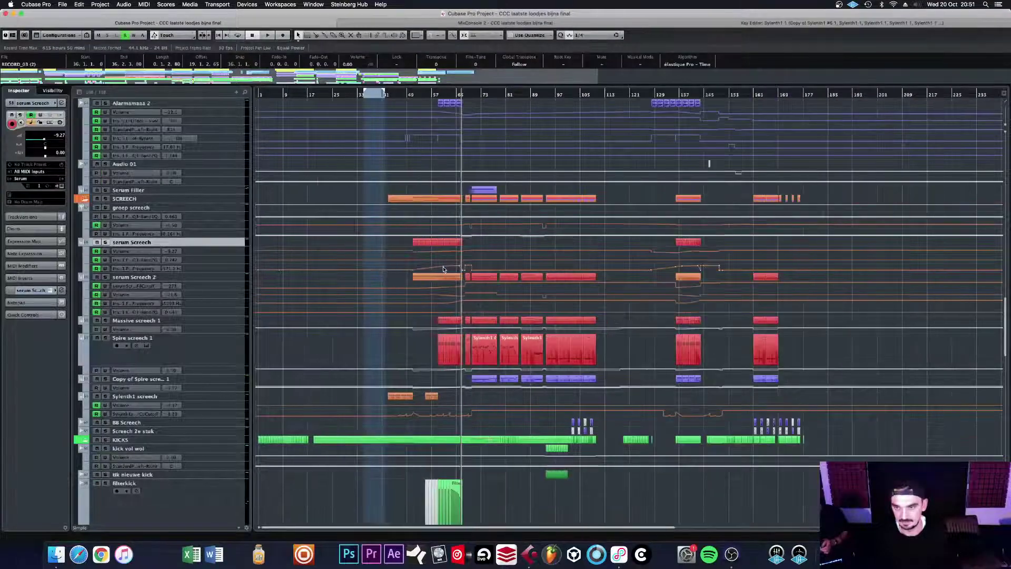
{"action": "scroll", "coordinate": [442, 269], "scroll_direction": "down", "scroll_amount": 10}
{"action": "scroll", "coordinate": [443, 268], "scroll_direction": "down", "scroll_amount": 15}
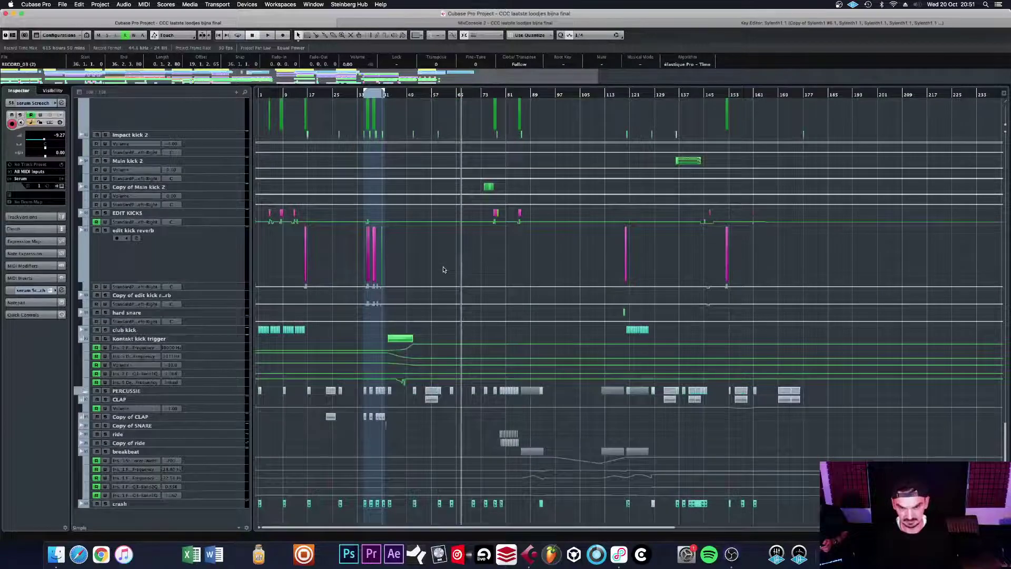
Step: Return to the screech tracks around bars 56 to 77 and enlarge the serum Screech track to expose its clip contents
{"action": "scroll", "coordinate": [443, 268], "scroll_direction": "up", "scroll_amount": 20}
{"action": "scroll", "coordinate": [443, 267], "scroll_direction": "up", "scroll_amount": 10}
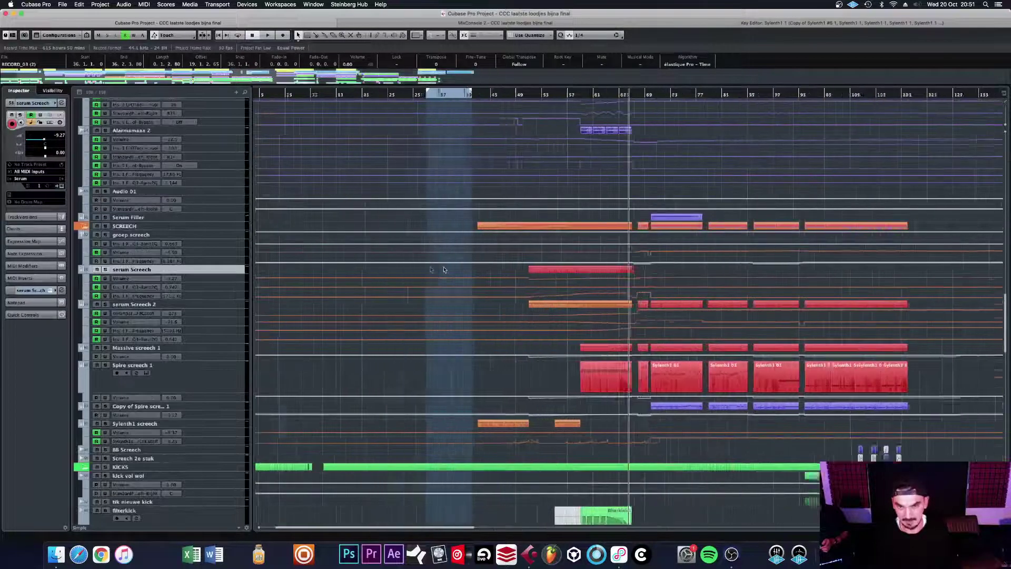
{"action": "scroll", "coordinate": [461, 267], "scroll_direction": "up", "scroll_amount": 4}
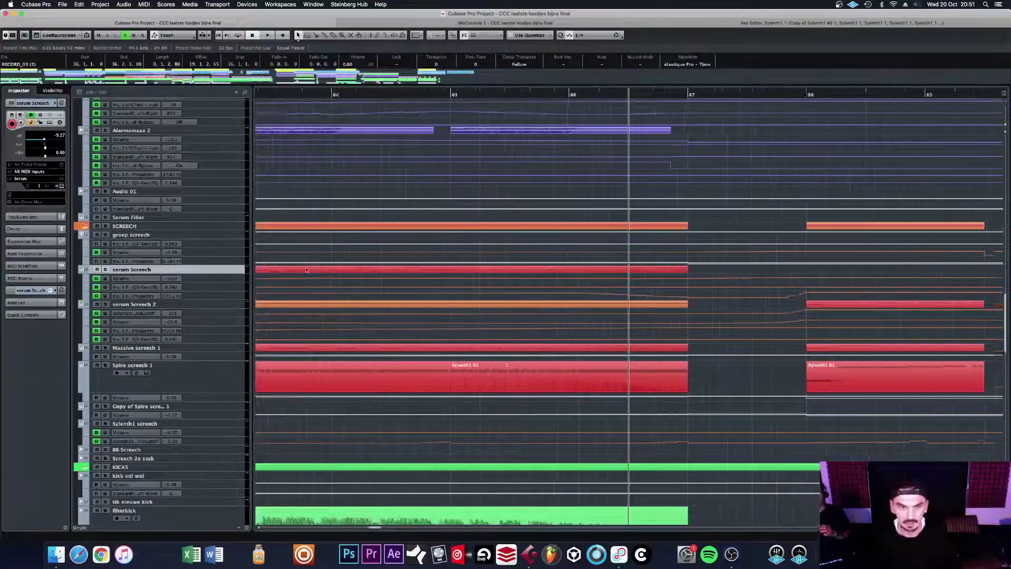
{"action": "scroll", "coordinate": [510, 277], "scroll_direction": "down", "scroll_amount": 5}
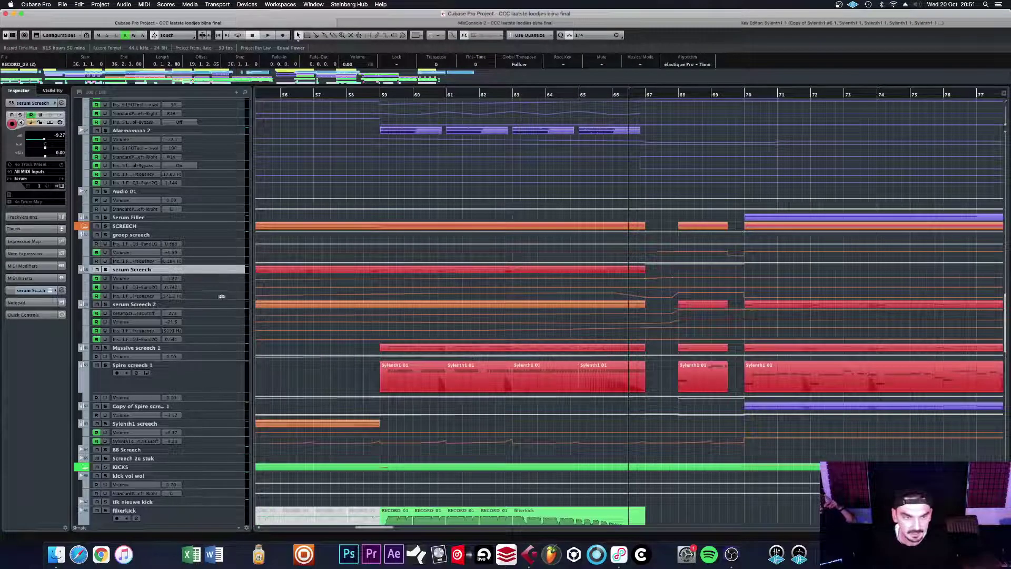
{"action": "key", "text": "ctrl+Down"}
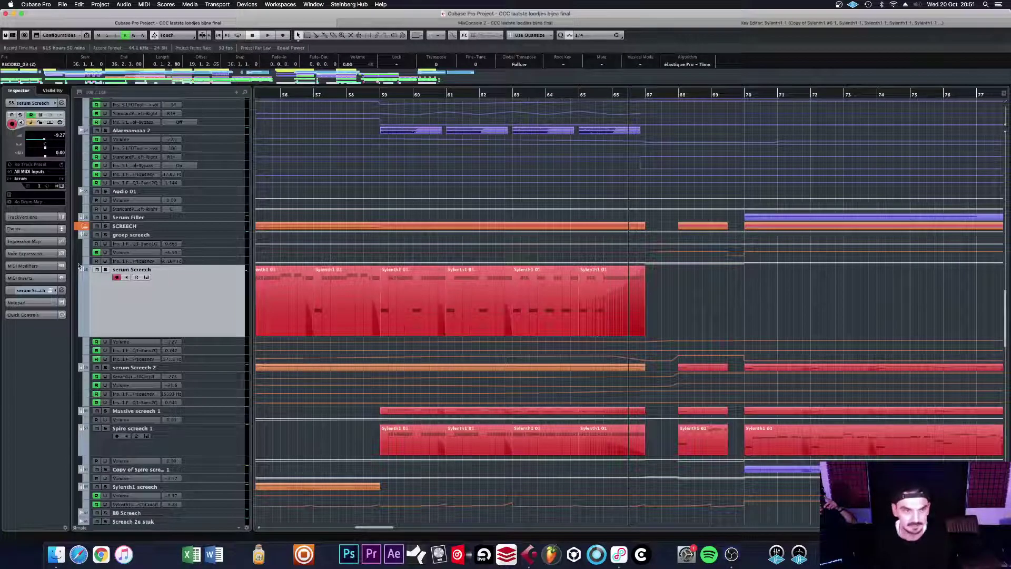
Step: Solo the serum Screech track and play it from bar 63 to the end of the build-up at bar 67
{"action": "left_click", "coordinate": [106, 269]}
{"action": "left_click", "coordinate": [514, 95]}
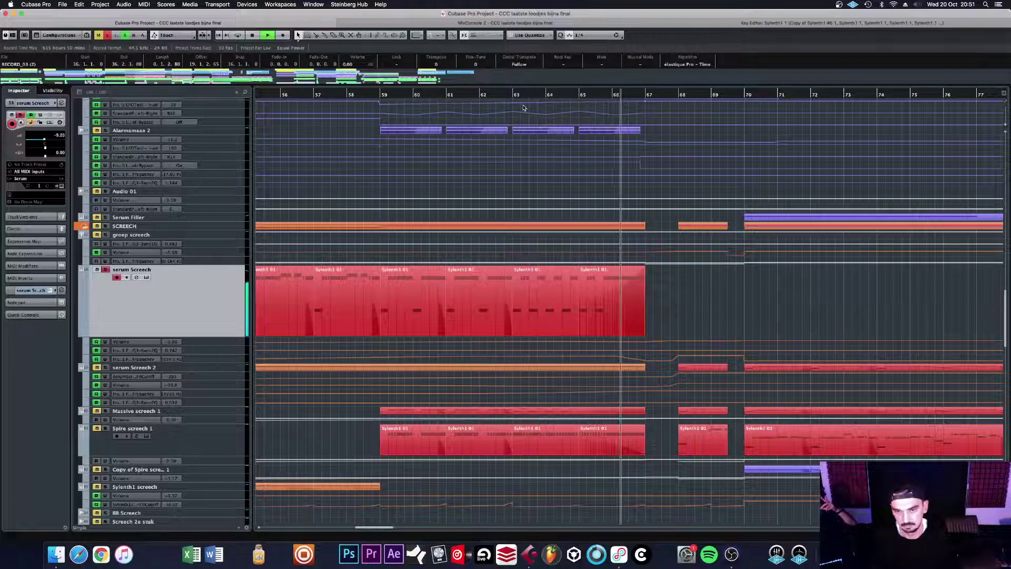
{"action": "key", "text": "space"}
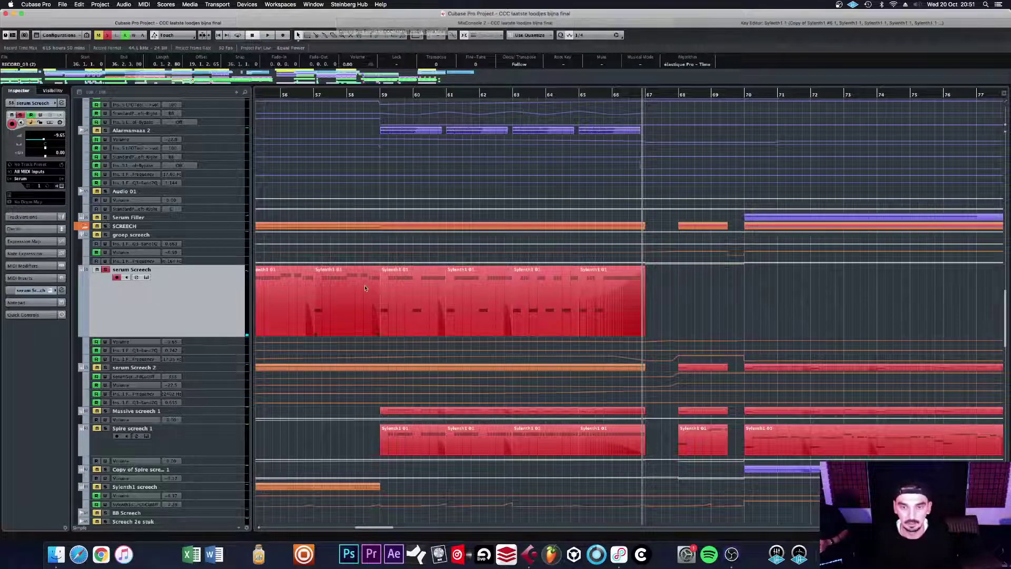
Step: Solo Spire screech 1 together with serum Screech and play both layers from just before bar 62 to bar 67
{"action": "scroll", "coordinate": [388, 334], "scroll_direction": "down", "scroll_amount": 2}
{"action": "scroll", "coordinate": [222, 390], "scroll_direction": "down", "scroll_amount": 1}
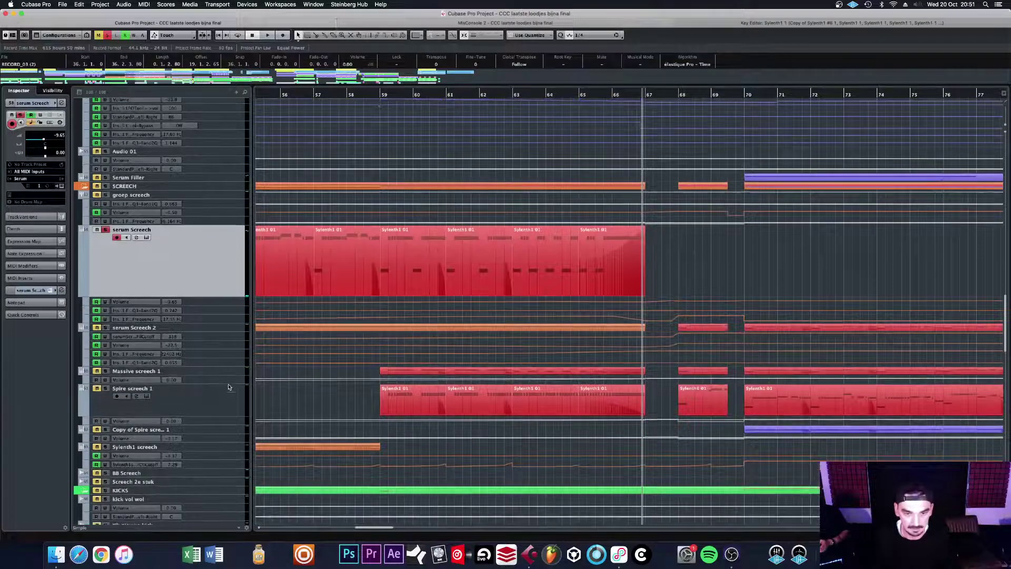
{"action": "left_click", "coordinate": [132, 404]}
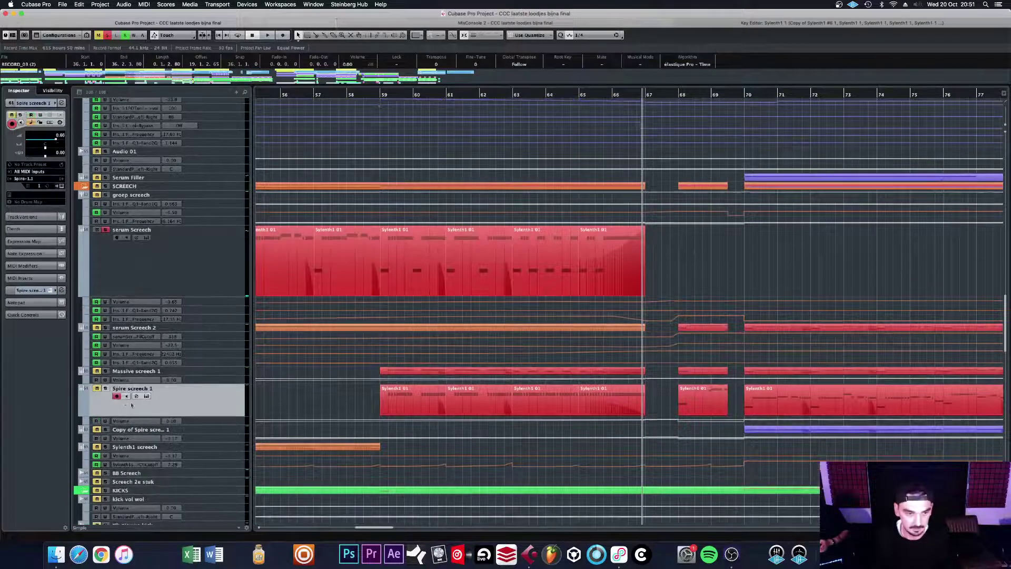
{"action": "left_click", "coordinate": [472, 95]}
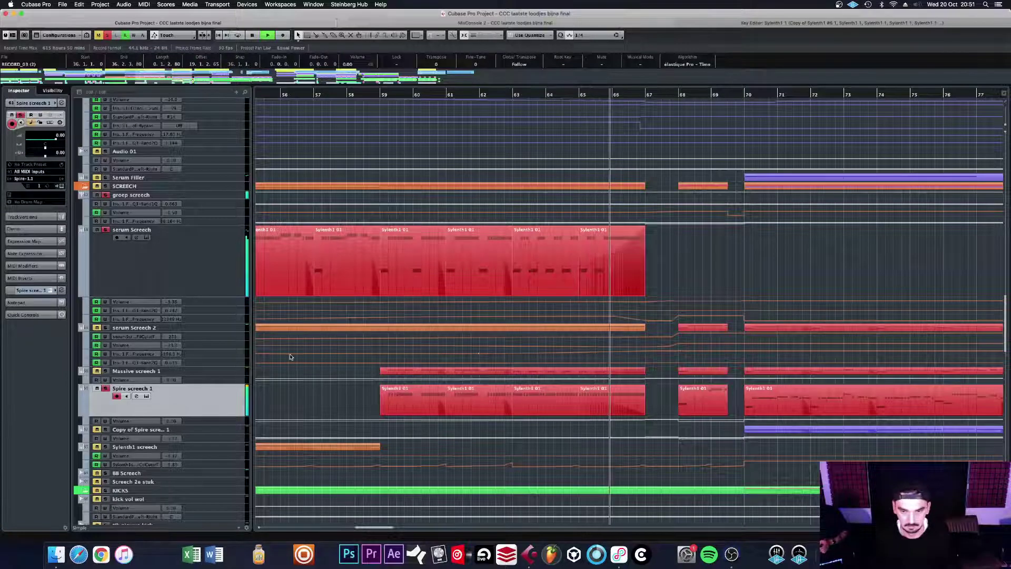
{"action": "key", "text": "space"}
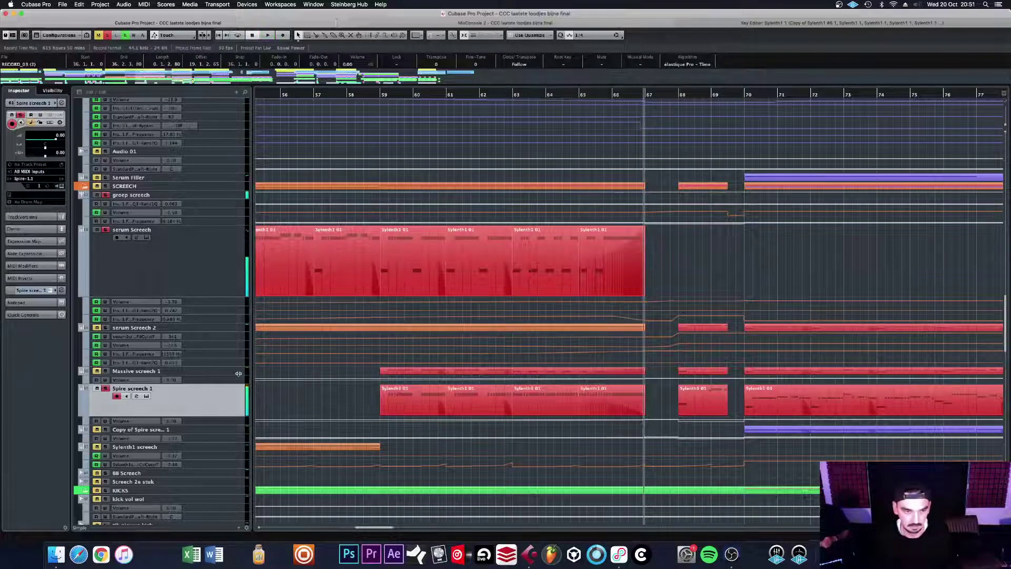
Step: Add Massive screech 1 to the soloed layers, enlarge its track and play the combined screeches from bar 63 to 67
{"action": "left_click", "coordinate": [124, 371]}
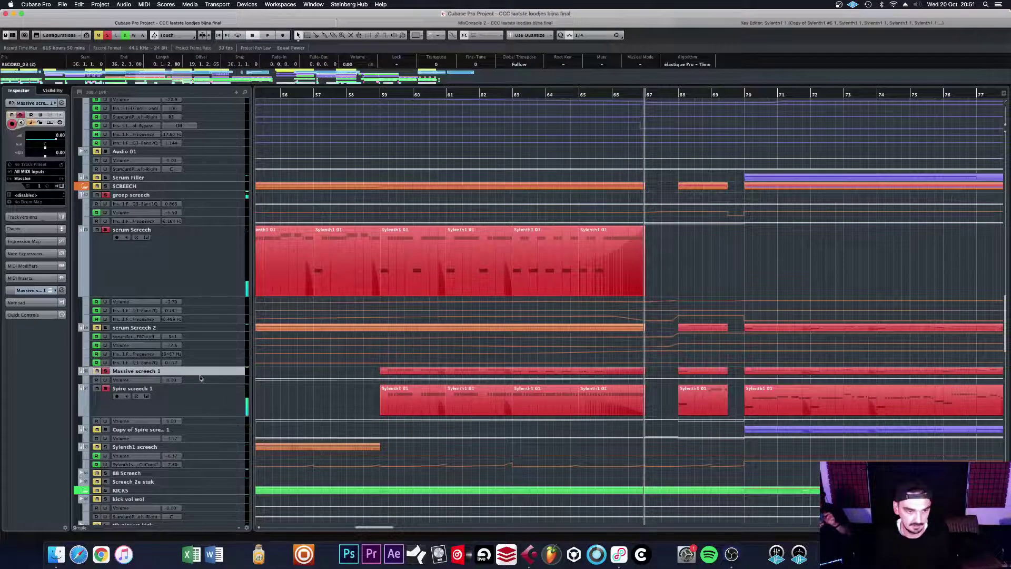
{"action": "left_click_drag", "start_coordinate": [208, 375], "coordinate": [209, 415]}
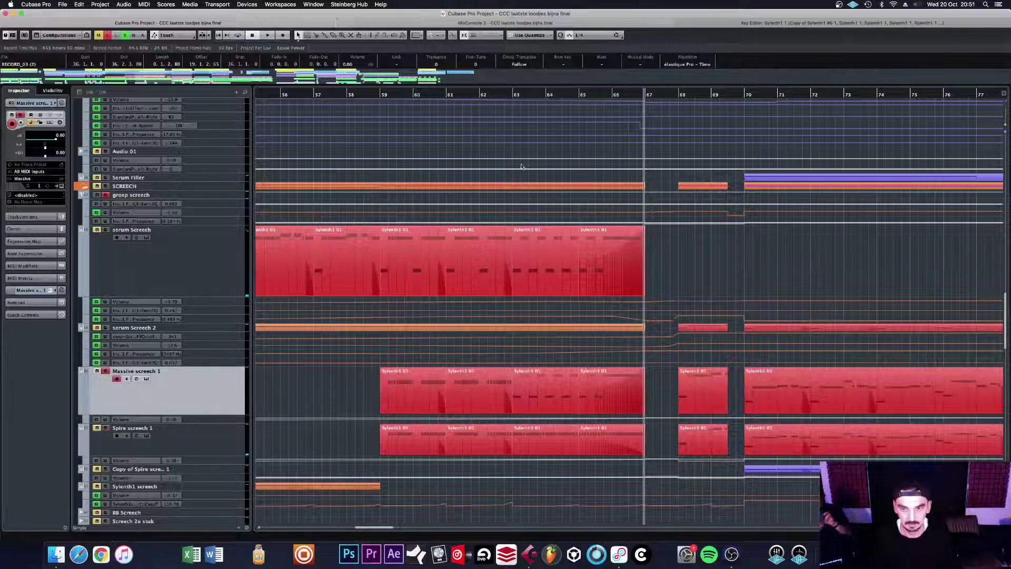
{"action": "double_click", "coordinate": [515, 96]}
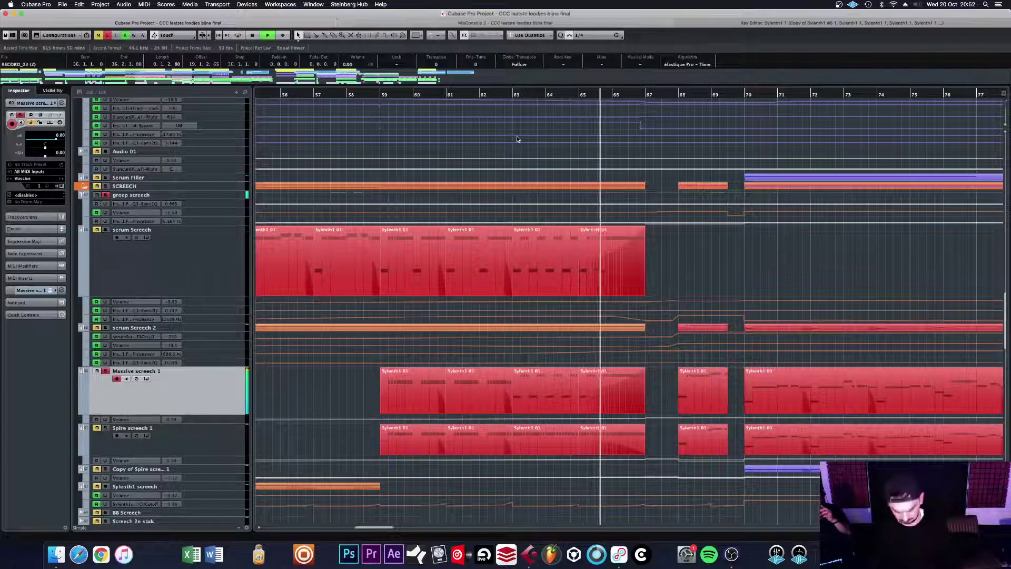
{"action": "key", "text": "g"}
{"action": "key", "text": "g"}
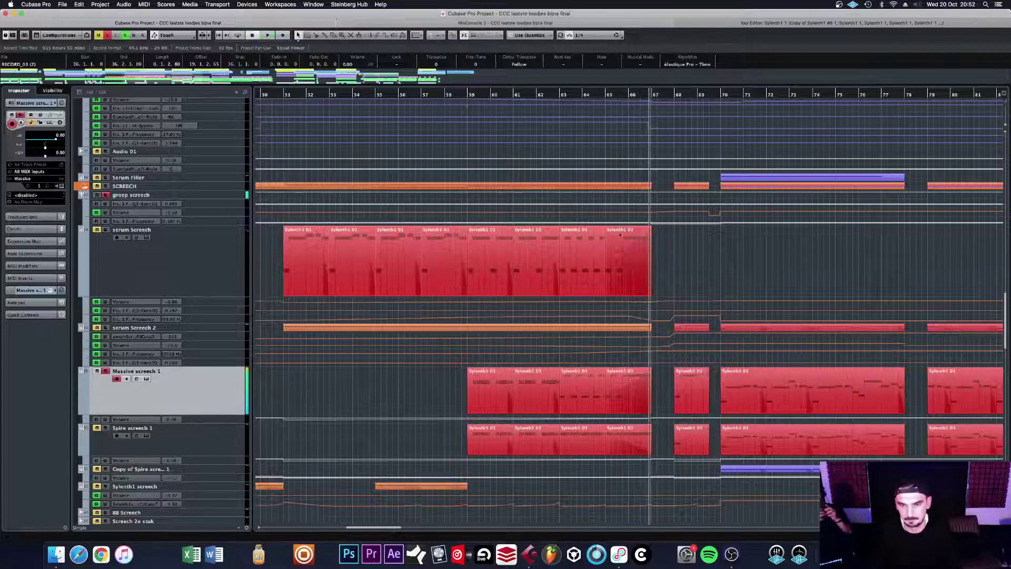
Step: Examine the filterkick clips and their fade-out before bar 67 beneath the screech layers
{"action": "scroll", "coordinate": [621, 257], "scroll_direction": "down", "scroll_amount": 6}
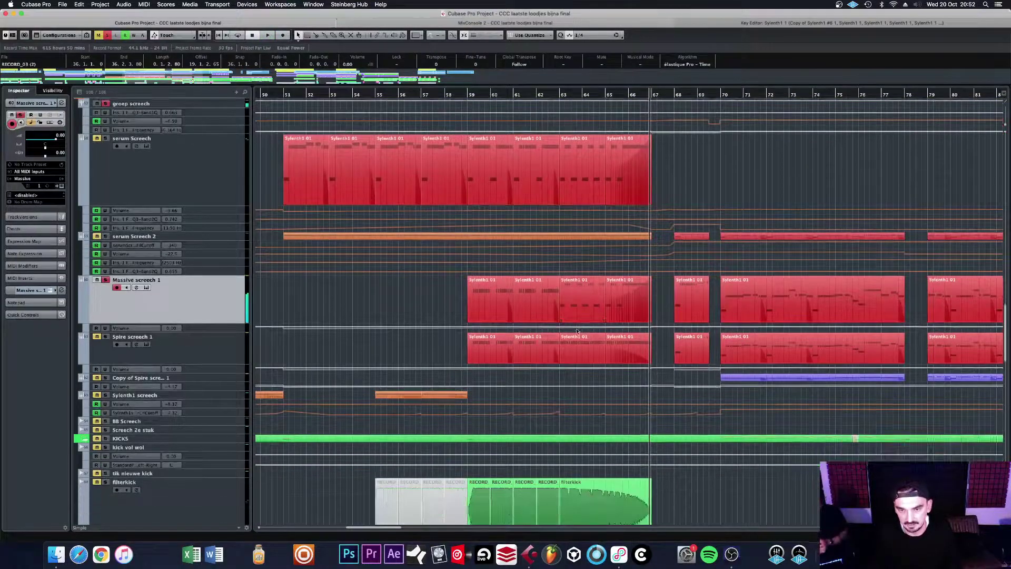
{"action": "scroll", "coordinate": [527, 348], "scroll_direction": "down", "scroll_amount": 5}
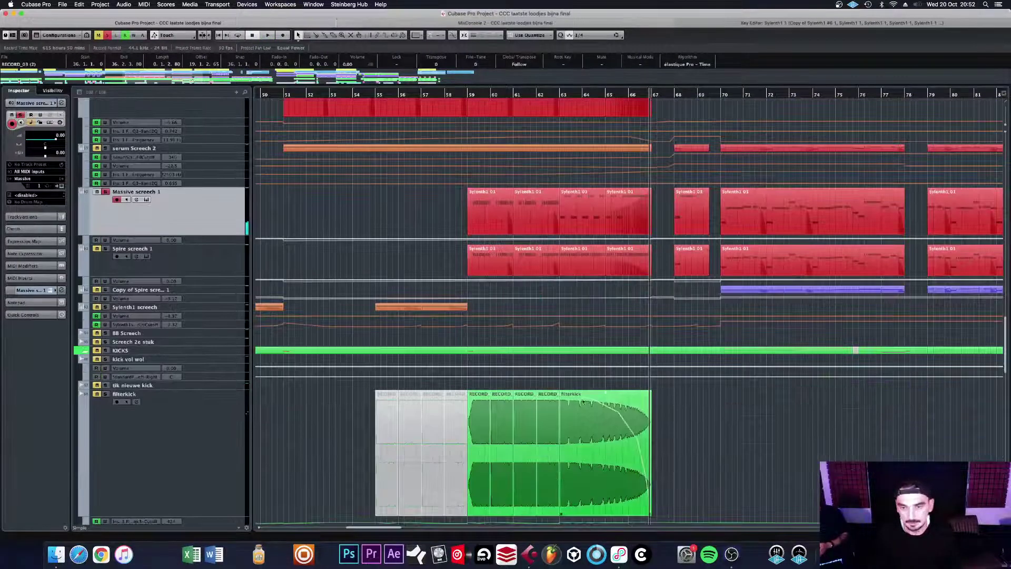
{"action": "mouse_move", "coordinate": [591, 419]}
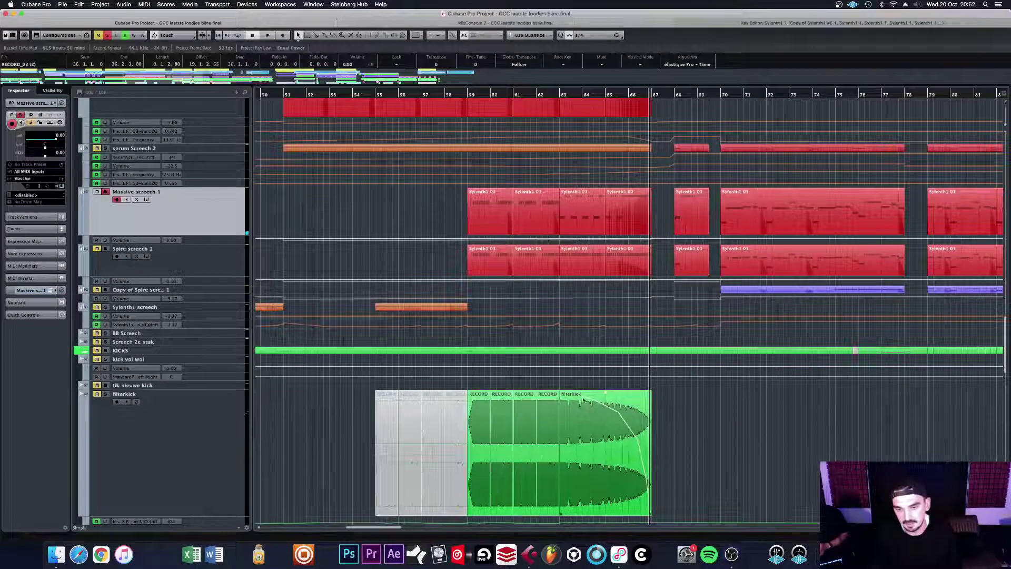
{"action": "scroll", "coordinate": [590, 290], "scroll_direction": "down", "scroll_amount": 8}
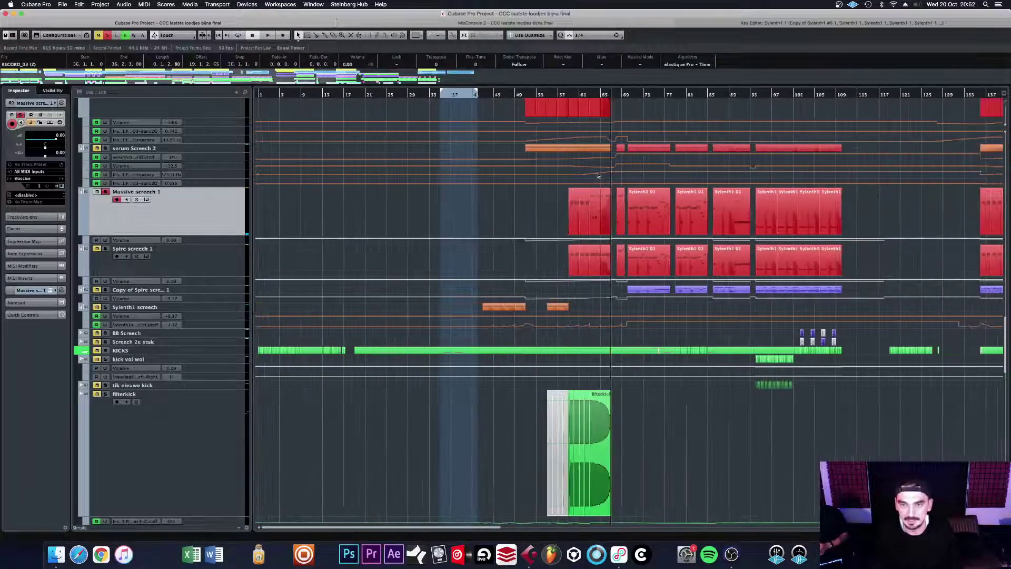
Step: Deactivate solo on all tracks and play the full mix from the end of the build-up to just before bar 70
{"action": "scroll", "coordinate": [598, 176], "scroll_direction": "up", "scroll_amount": 3}
{"action": "left_click", "coordinate": [107, 35]}
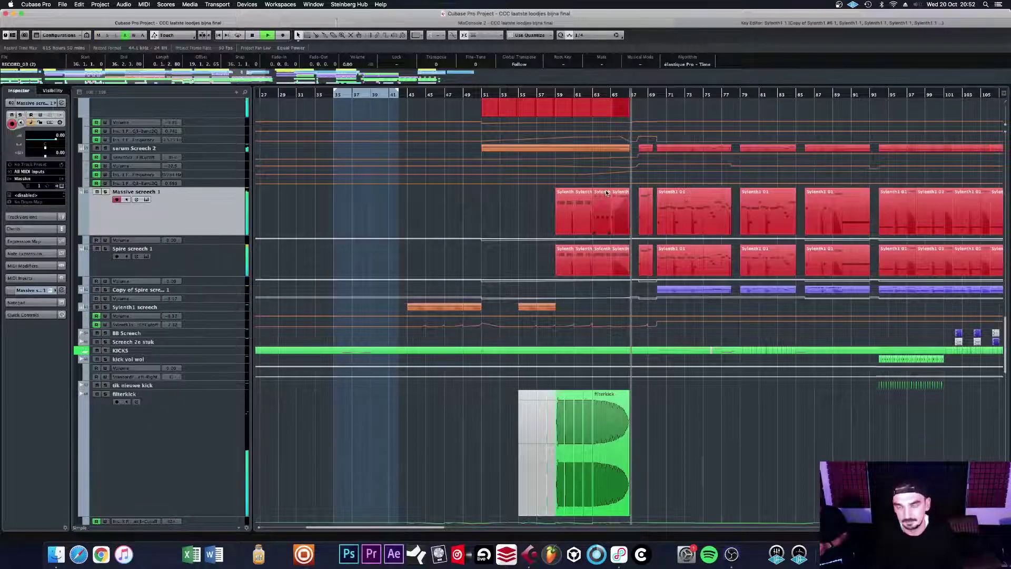
{"action": "scroll", "coordinate": [643, 195], "scroll_direction": "up", "scroll_amount": 5}
{"action": "scroll", "coordinate": [680, 197], "scroll_direction": "up", "scroll_amount": 3}
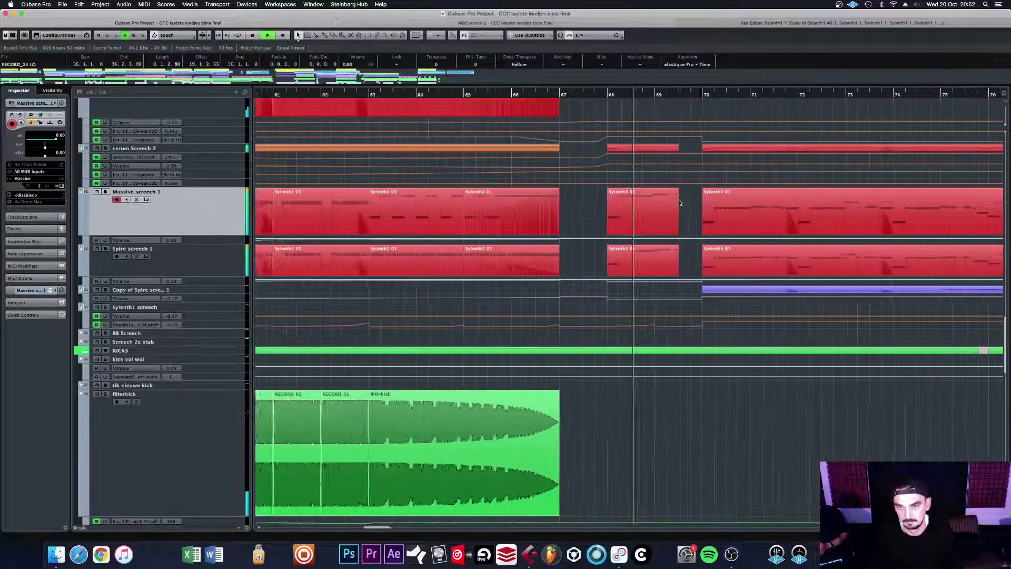
{"action": "scroll", "coordinate": [683, 205], "scroll_direction": "up", "scroll_amount": 3}
{"action": "key", "text": "space"}
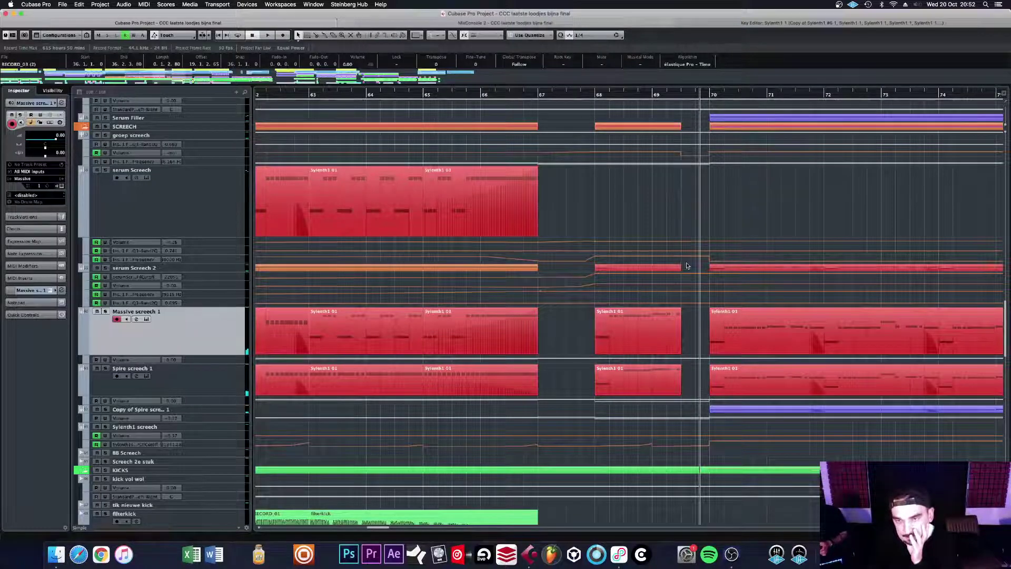
Step: Check the vocal samples before bar 70, then enlarge the groep screech Volume automation lane to expose its cut there
{"action": "scroll", "coordinate": [681, 253], "scroll_direction": "up", "scroll_amount": 1}
{"action": "scroll", "coordinate": [702, 275], "scroll_direction": "up", "scroll_amount": 20}
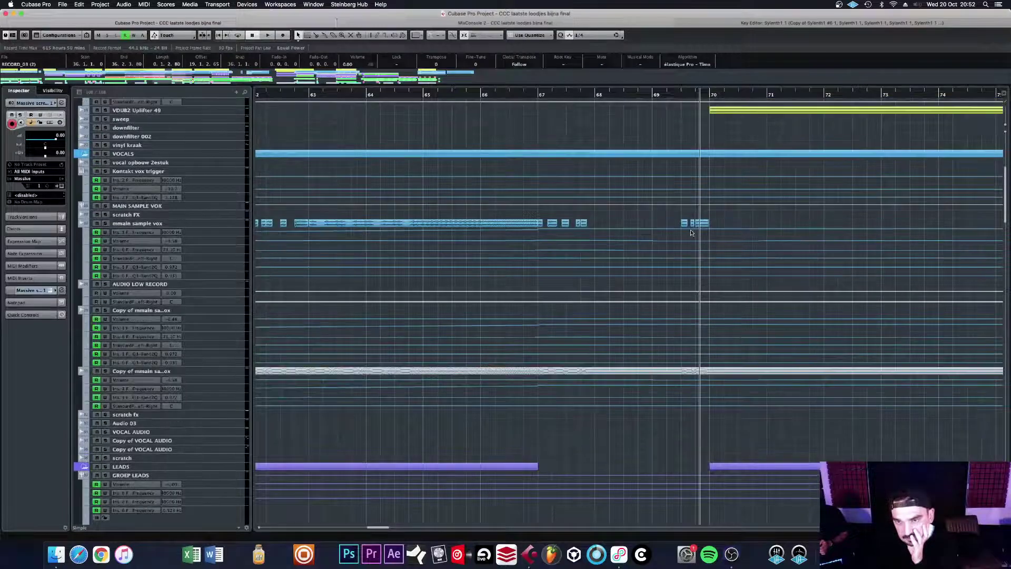
{"action": "scroll", "coordinate": [699, 263], "scroll_direction": "down", "scroll_amount": 15}
{"action": "scroll", "coordinate": [698, 318], "scroll_direction": "down", "scroll_amount": 8}
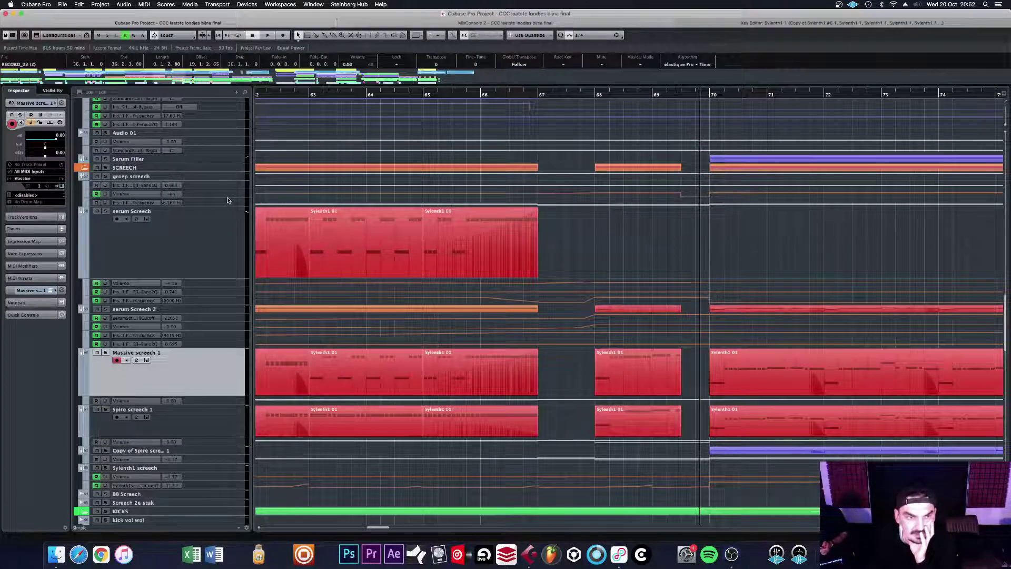
{"action": "left_click_drag", "start_coordinate": [227, 197], "coordinate": [229, 298]}
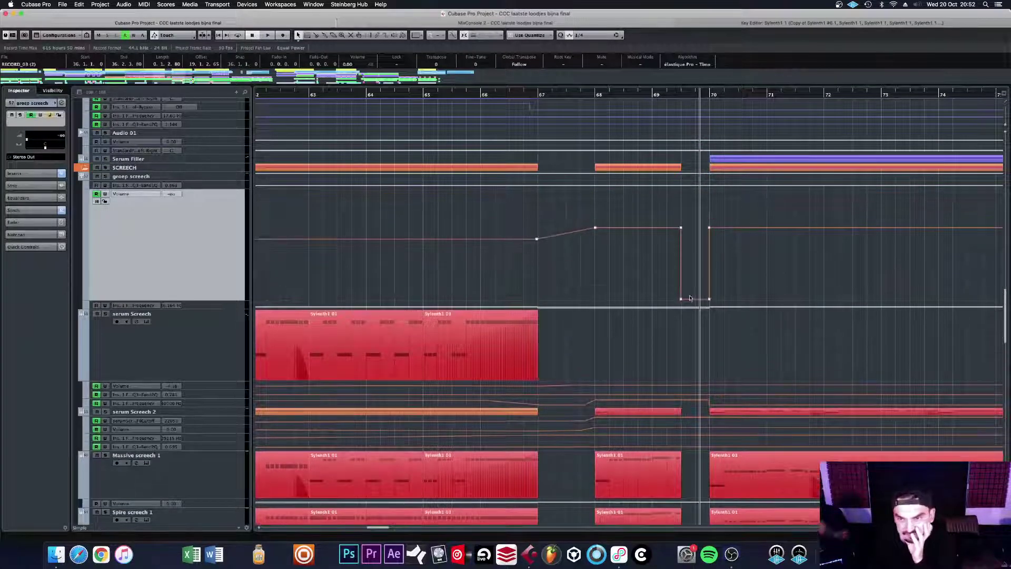
{"action": "scroll", "coordinate": [683, 281], "scroll_direction": "down", "scroll_amount": 1}
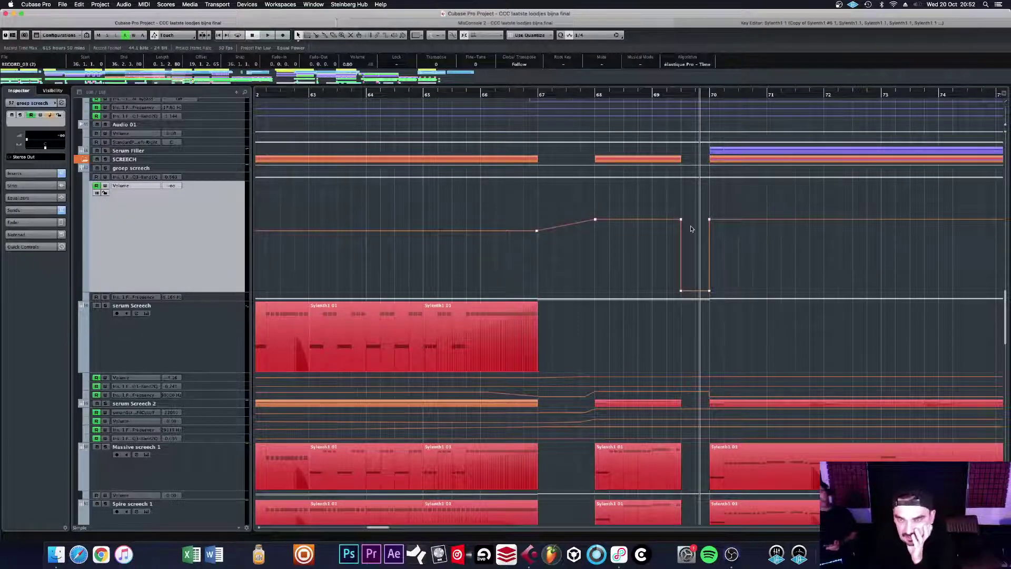
Step: Enlarge the Stereo Out Volume automation lane and show its curve from about bar 47 to bar 92
{"action": "scroll", "coordinate": [691, 229], "scroll_direction": "up", "scroll_amount": 2}
{"action": "scroll", "coordinate": [689, 219], "scroll_direction": "up", "scroll_amount": 15}
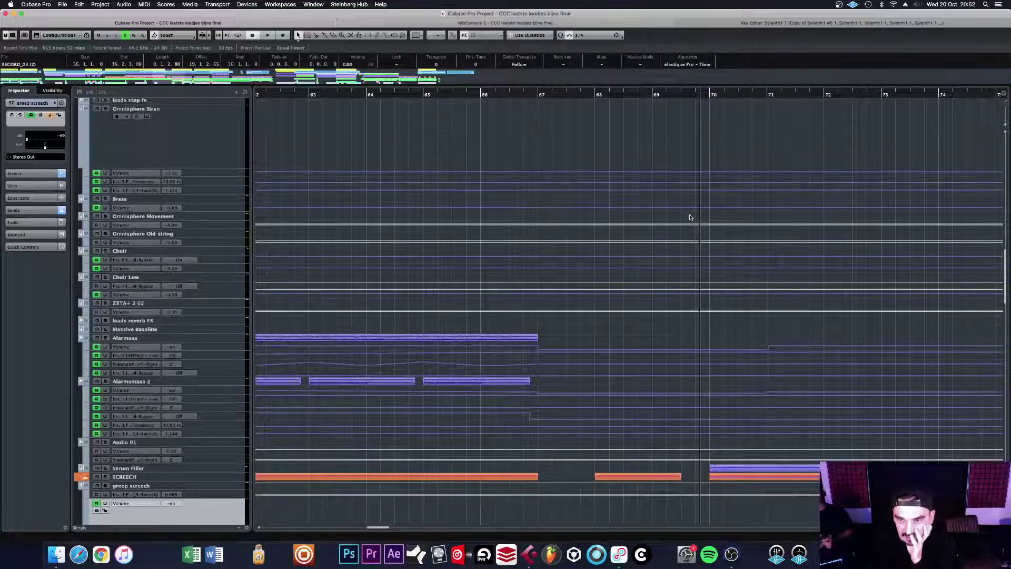
{"action": "scroll", "coordinate": [693, 227], "scroll_direction": "down", "scroll_amount": 12}
{"action": "scroll", "coordinate": [722, 376], "scroll_direction": "down", "scroll_amount": 1}
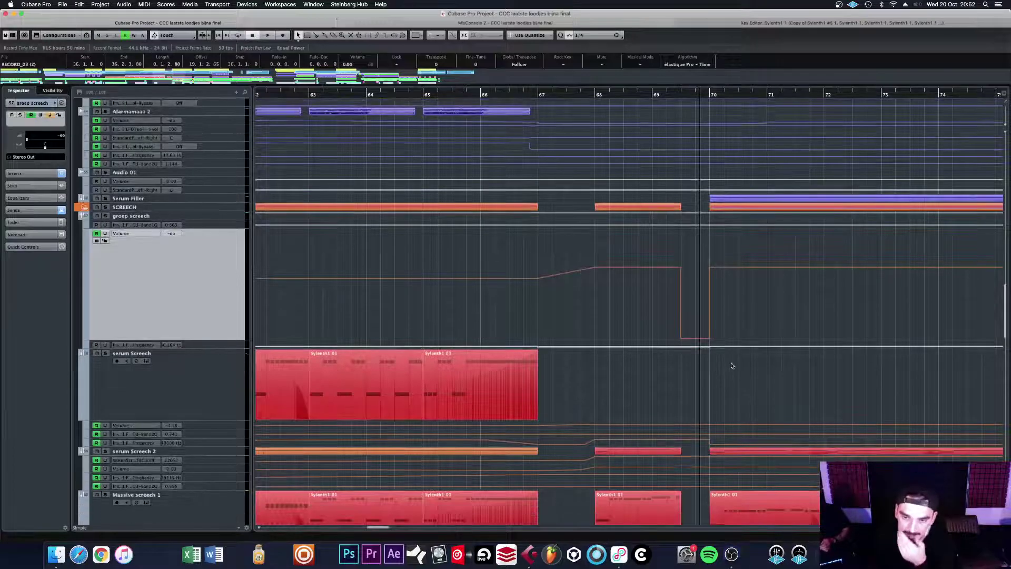
{"action": "scroll", "coordinate": [731, 364], "scroll_direction": "down", "scroll_amount": 1}
{"action": "scroll", "coordinate": [725, 363], "scroll_direction": "up", "scroll_amount": 20}
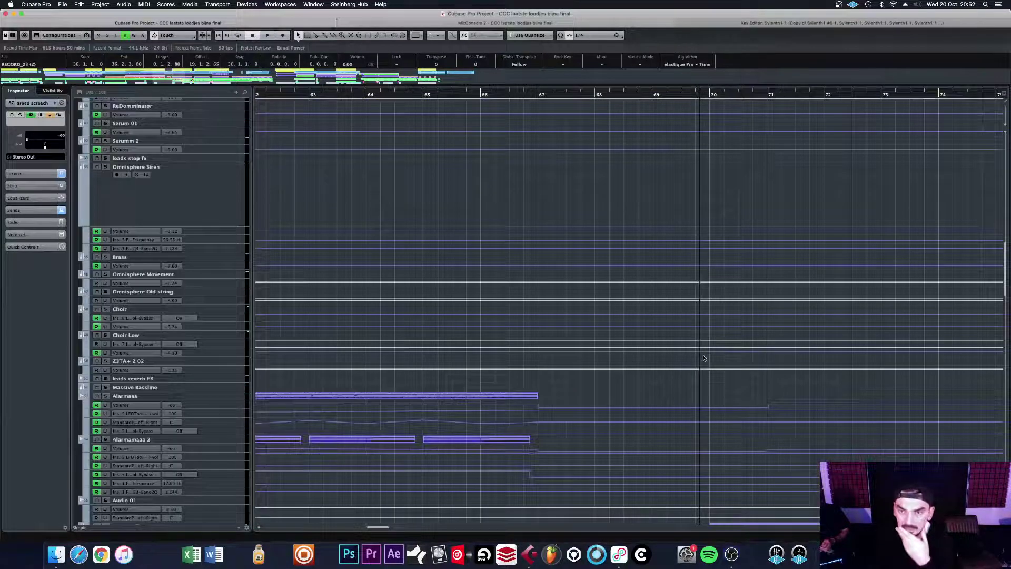
{"action": "scroll", "coordinate": [695, 356], "scroll_direction": "up", "scroll_amount": 20}
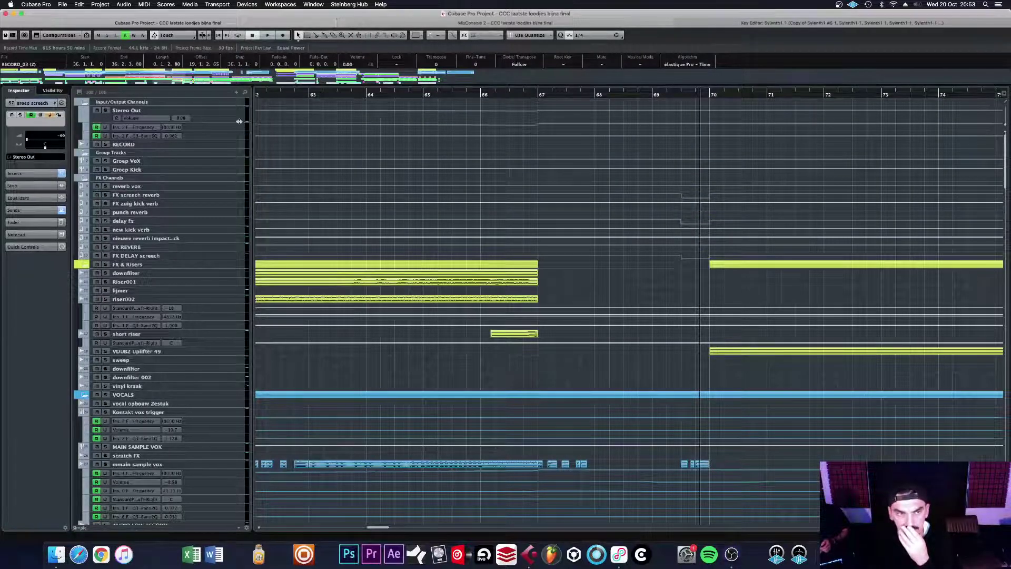
{"action": "left_click_drag", "start_coordinate": [239, 121], "coordinate": [240, 335]}
{"action": "scroll", "coordinate": [492, 164], "scroll_direction": "down", "scroll_amount": 4}
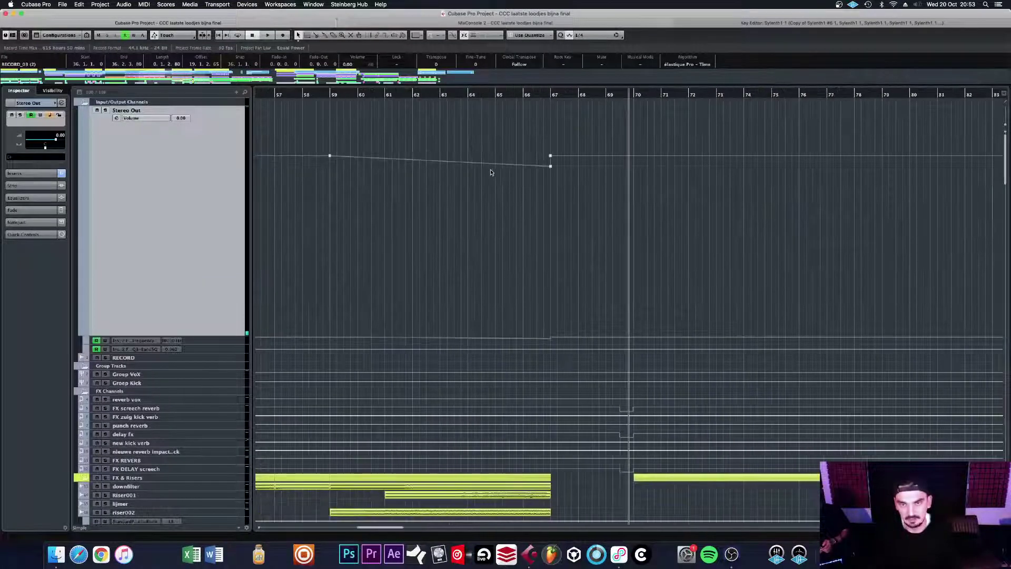
{"action": "scroll", "coordinate": [465, 160], "scroll_direction": "down", "scroll_amount": 3}
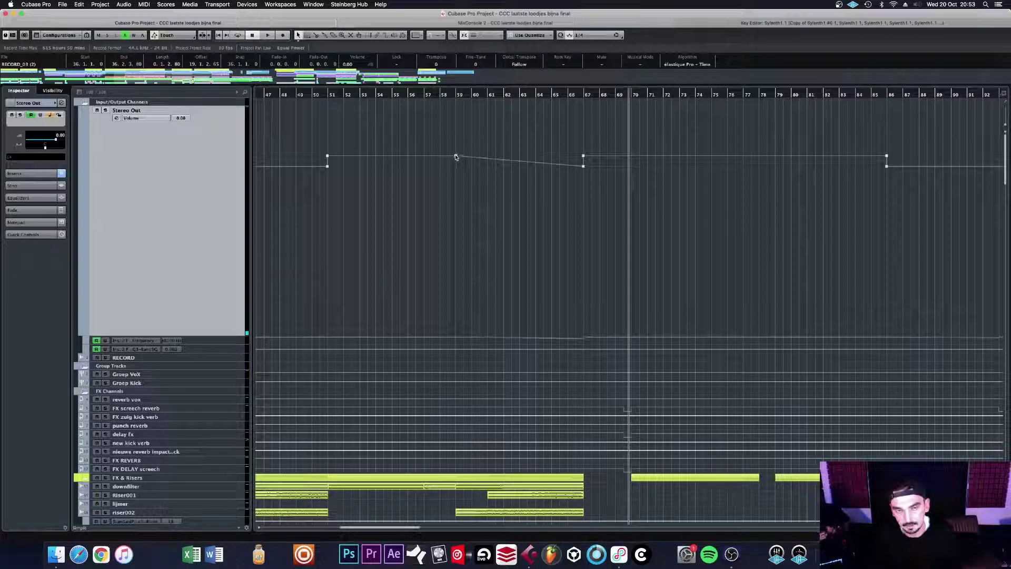
Step: Play from bar 59, where the Stereo Out volume ramp begins, with the preceding and following automation in view
{"action": "left_click", "coordinate": [456, 94]}
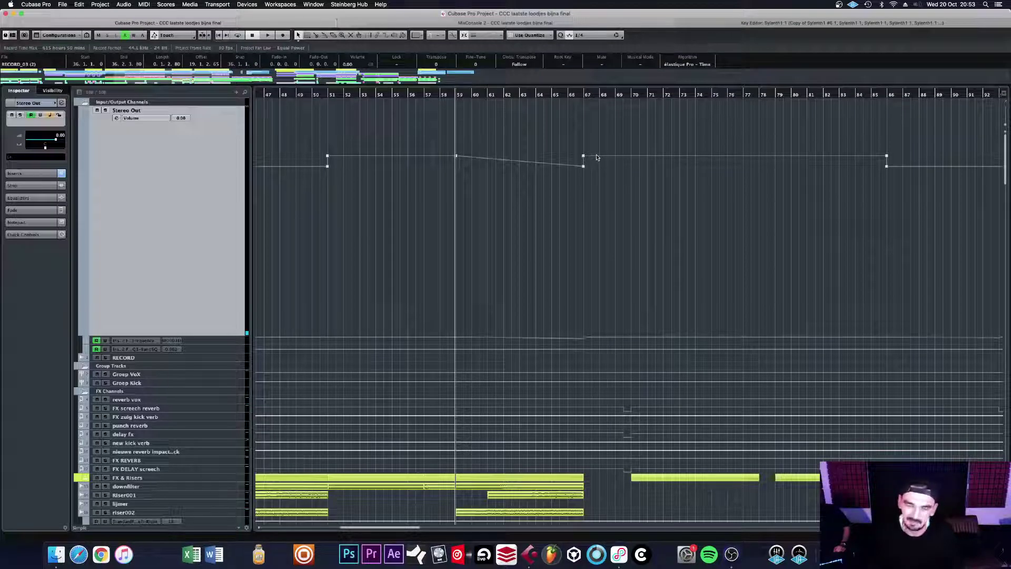
{"action": "key", "text": "g"}
{"action": "key", "text": "g"}
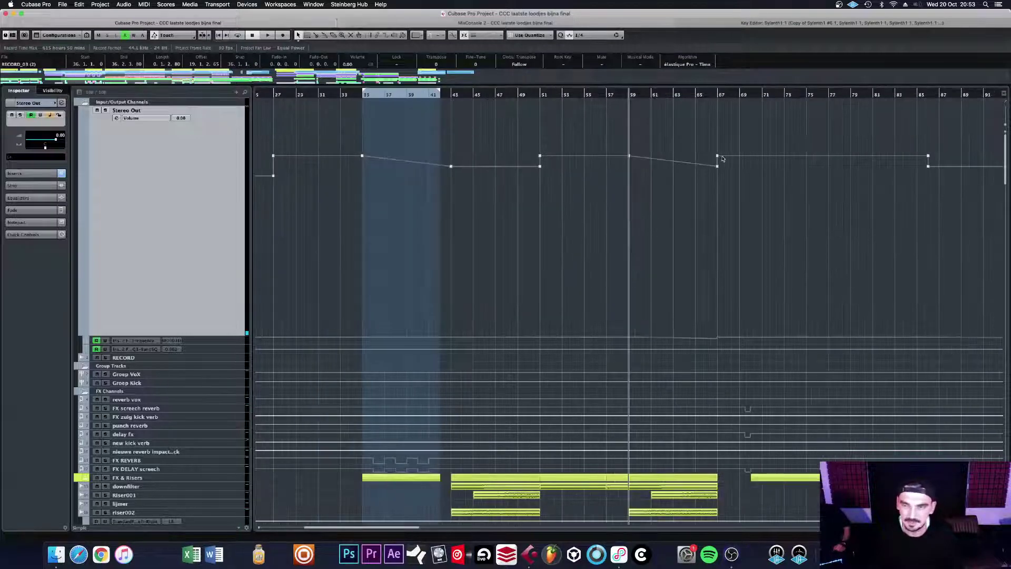
{"action": "key", "text": "g"}
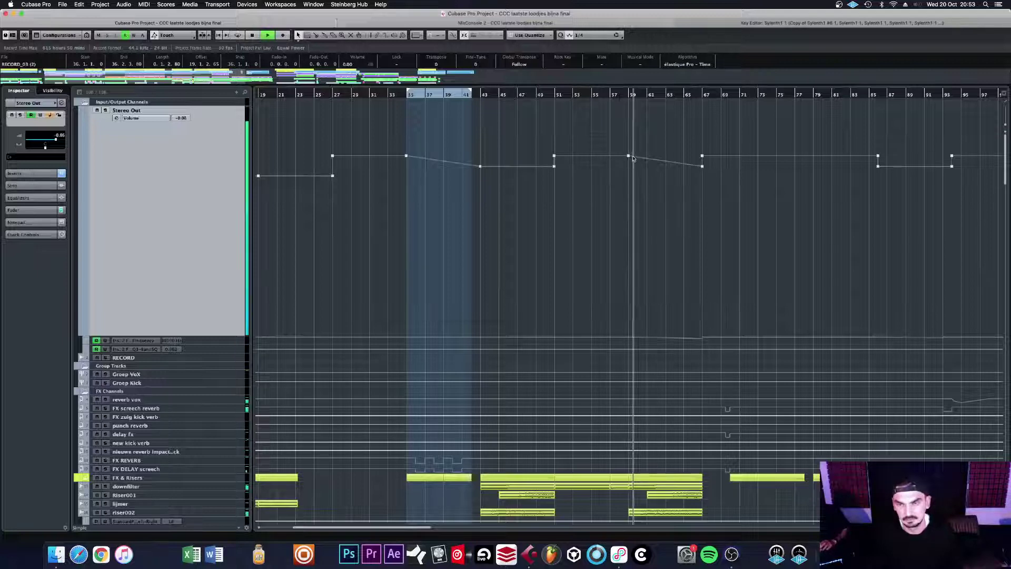
{"action": "key", "text": "space"}
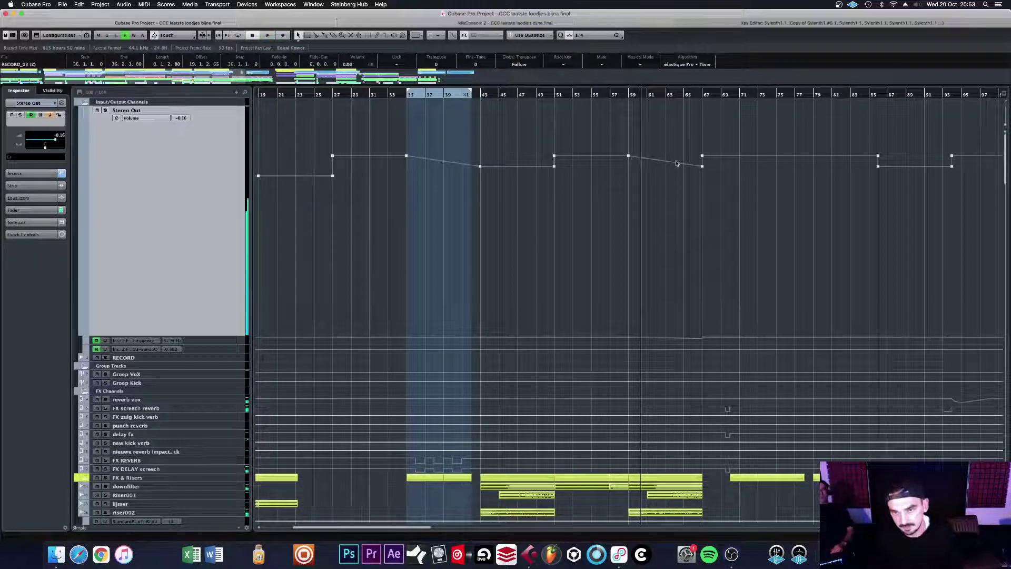
Step: Select the Stereo Out volume point ending the ramp at bar 67 and play into bar 70, bringing the FX and vocal tracks into view
{"action": "left_click", "coordinate": [703, 167]}
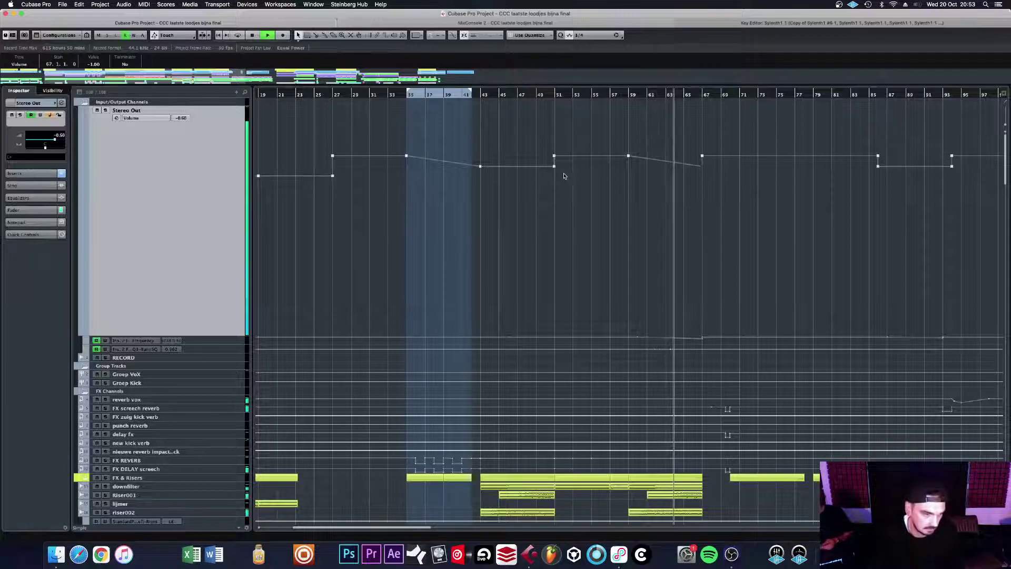
{"action": "key", "text": "g"}
{"action": "key", "text": "g"}
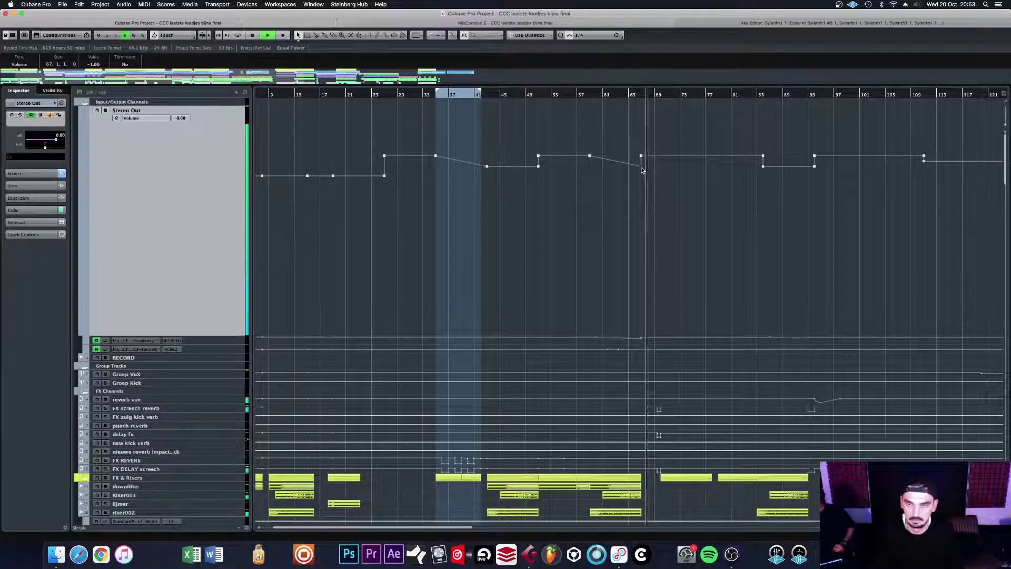
{"action": "key", "text": "h"}
{"action": "scroll", "coordinate": [651, 175], "scroll_direction": "down", "scroll_amount": 5}
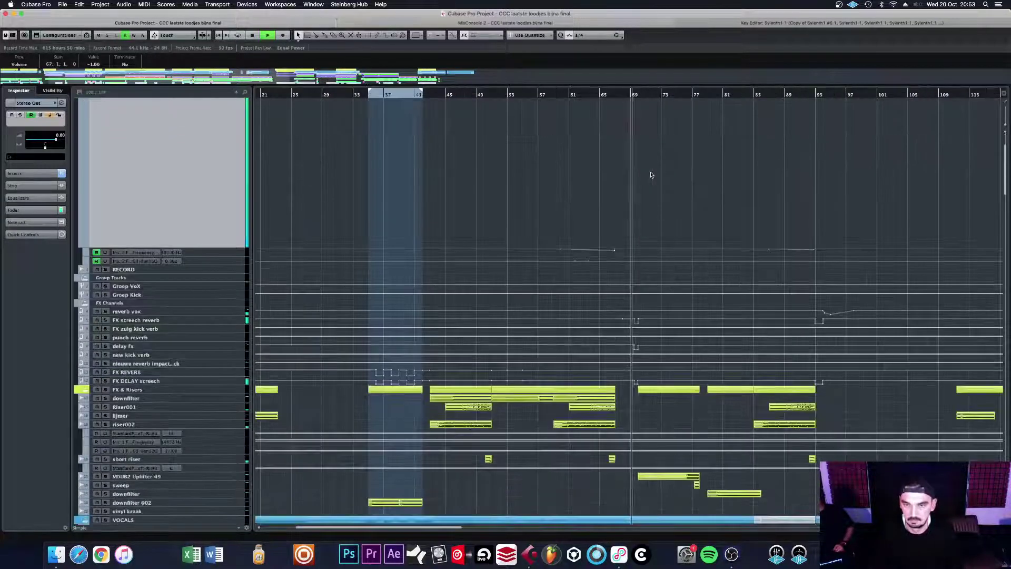
{"action": "key", "text": "g"}
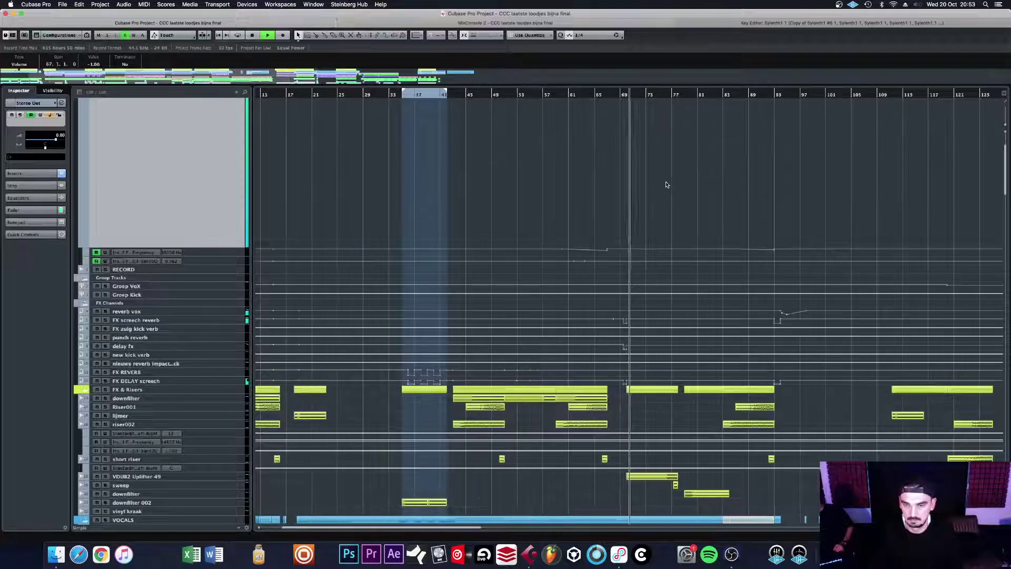
{"action": "scroll", "coordinate": [666, 184], "scroll_direction": "down", "scroll_amount": 7}
{"action": "key", "text": "h"}
{"action": "key", "text": "h"}
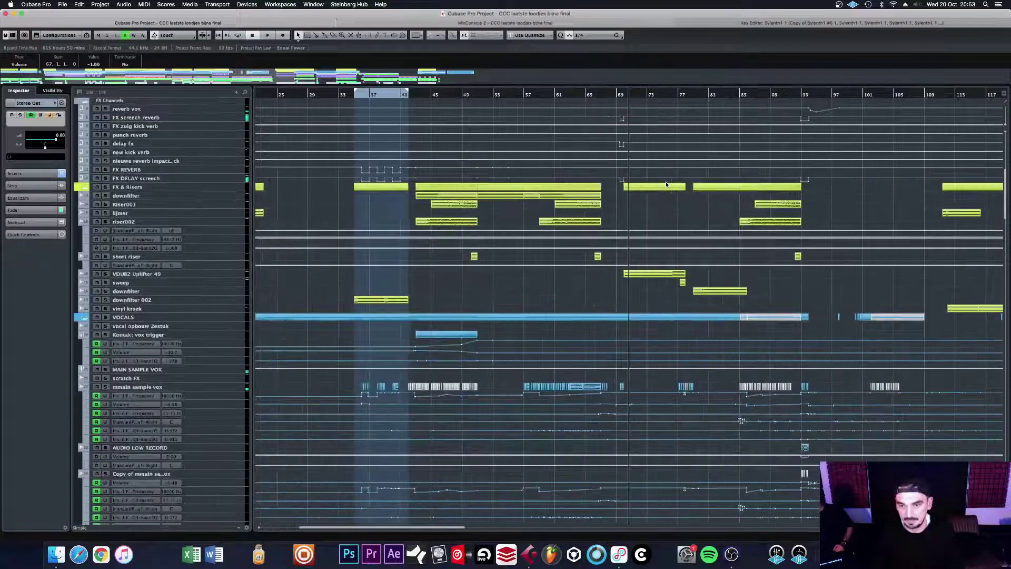
{"action": "key", "text": "g"}
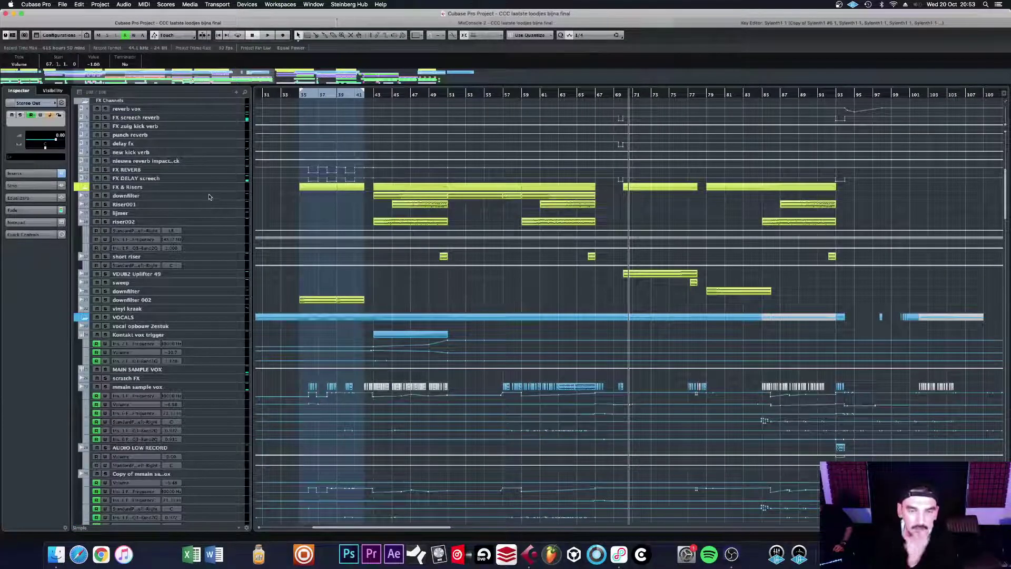
Step: Hide all automation lanes across the project, starting from the VDUB2 Uplifter 49 track
{"action": "right_click", "coordinate": [223, 189]}
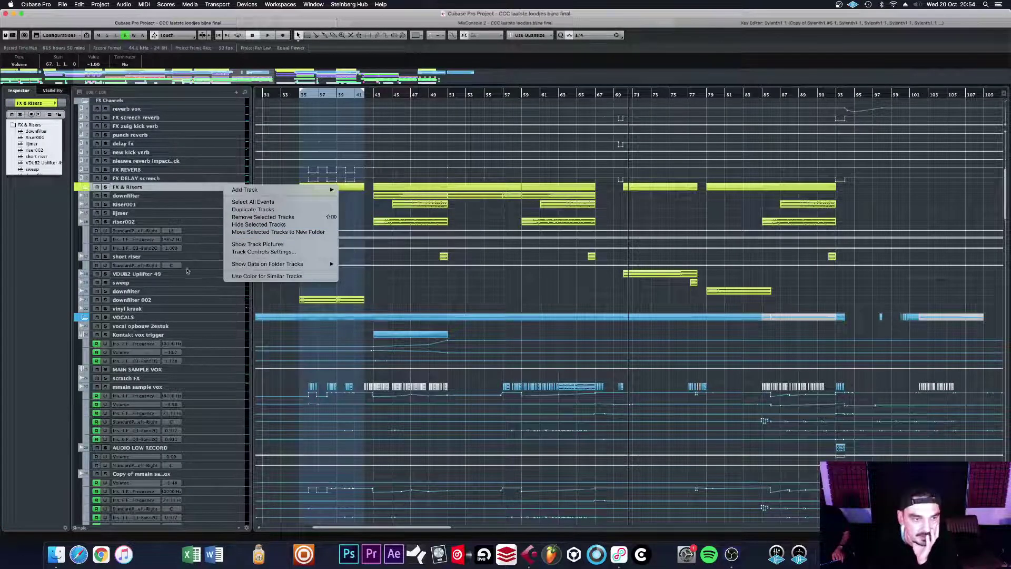
{"action": "left_click", "coordinate": [203, 275]}
{"action": "left_click", "coordinate": [204, 275]}
{"action": "right_click", "coordinate": [214, 274]}
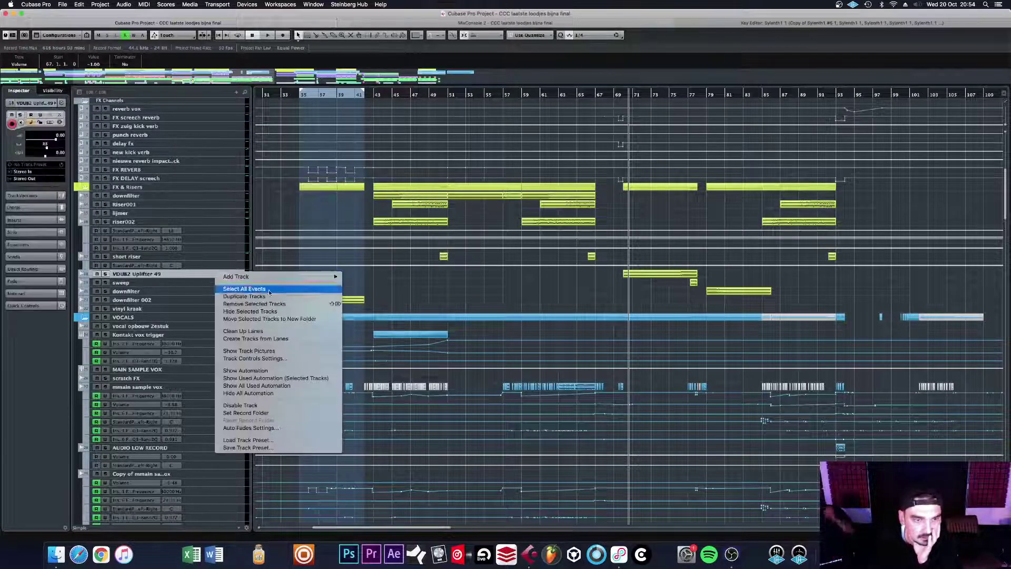
{"action": "left_click", "coordinate": [257, 394]}
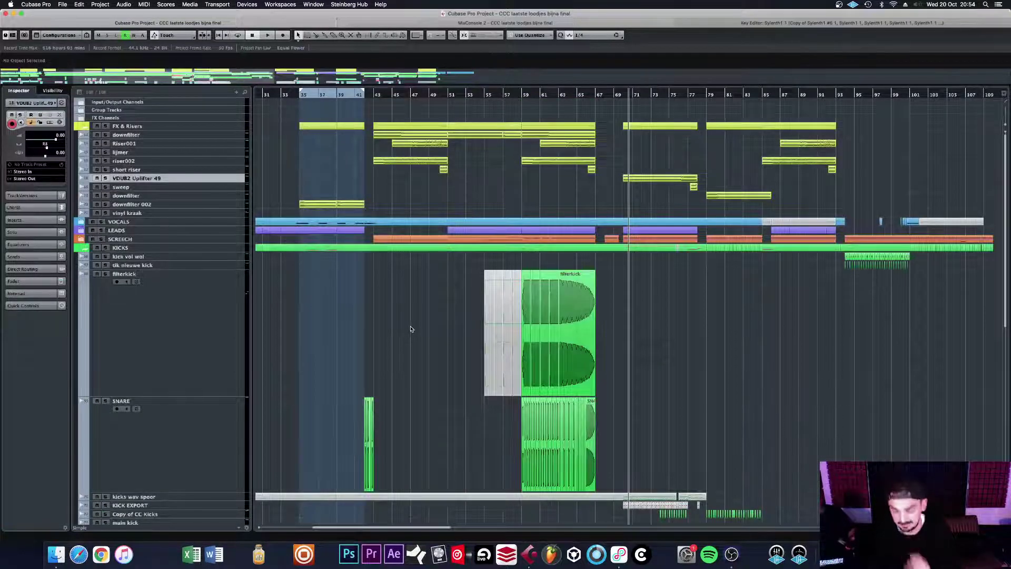
Step: Examine the arrangement down through the kick and percussion tracks, focusing on the kick layers between bars 70 and 78
{"action": "scroll", "coordinate": [579, 295], "scroll_direction": "down", "scroll_amount": 1}
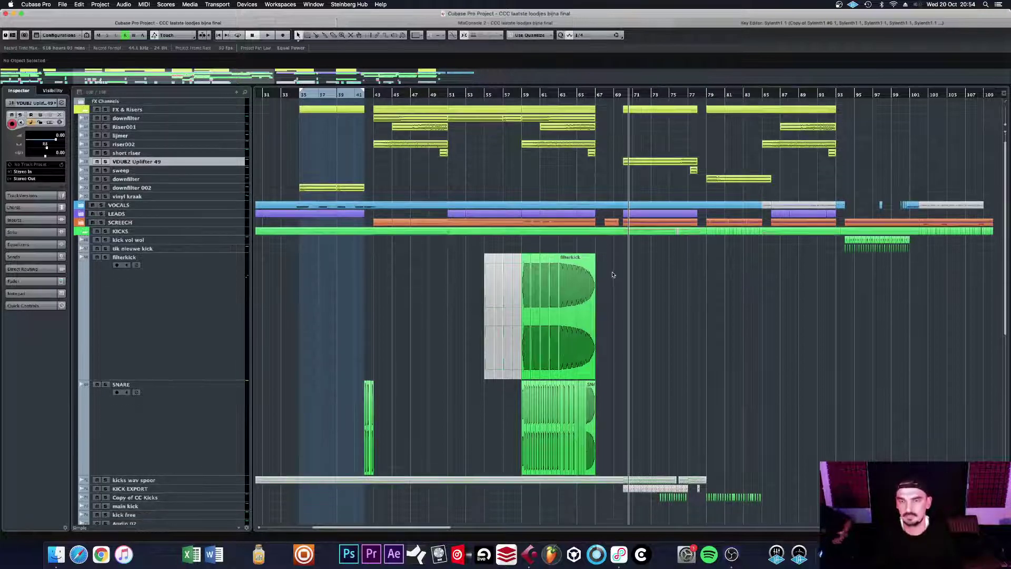
{"action": "scroll", "coordinate": [613, 274], "scroll_direction": "up", "scroll_amount": 1}
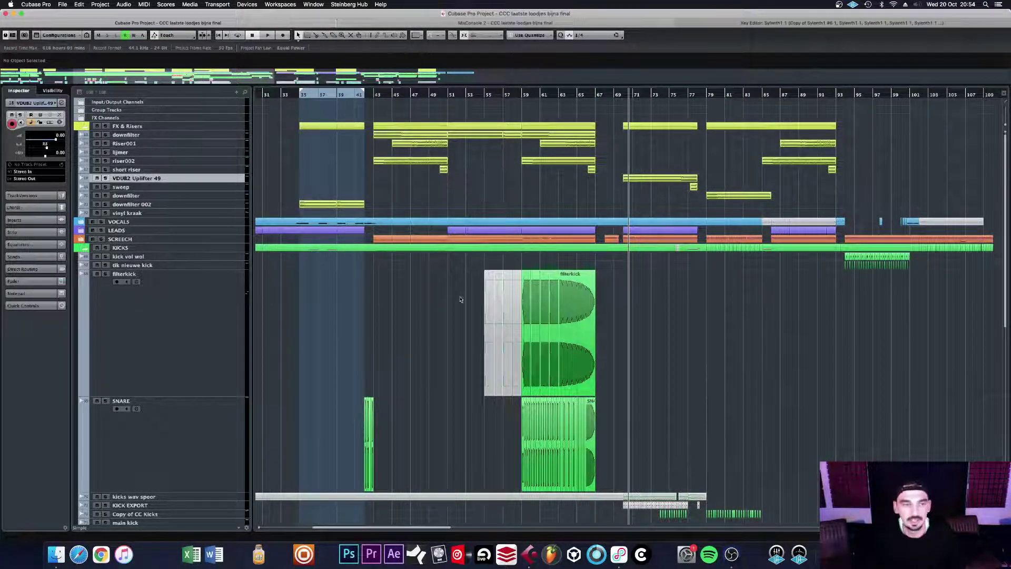
{"action": "scroll", "coordinate": [614, 301], "scroll_direction": "down", "scroll_amount": 12}
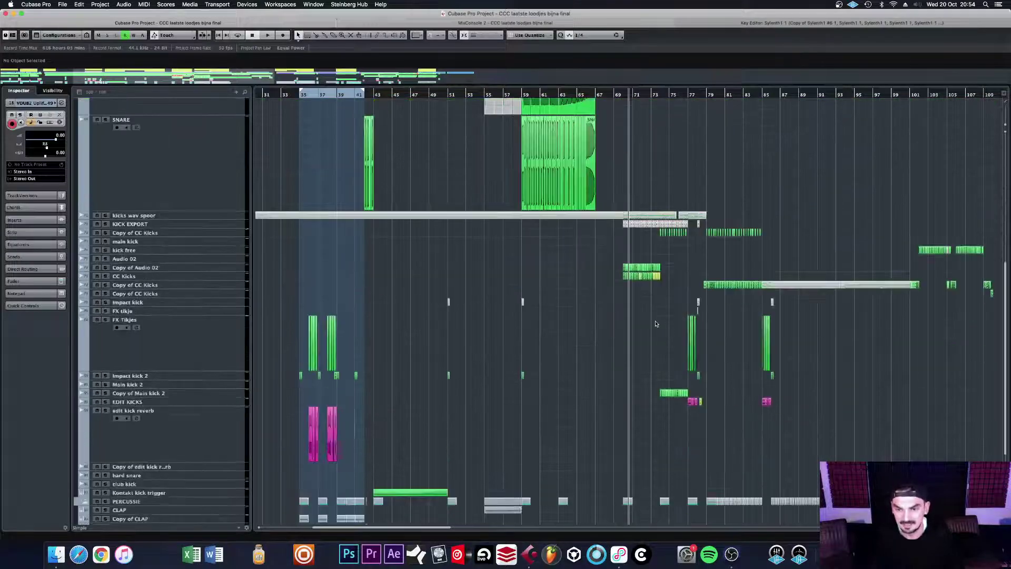
{"action": "key", "text": "h"}
{"action": "key", "text": "h"}
{"action": "key", "text": "h"}
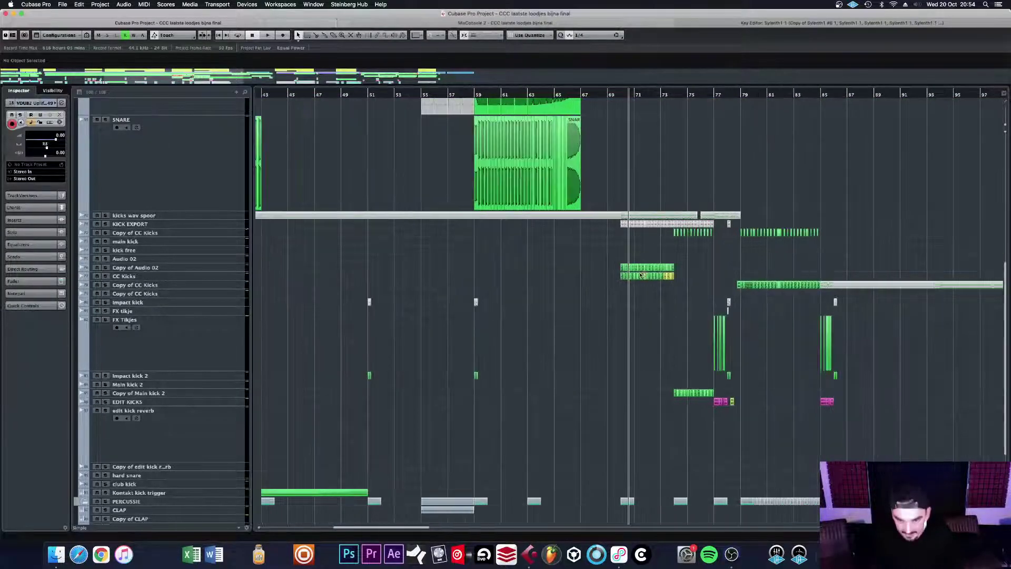
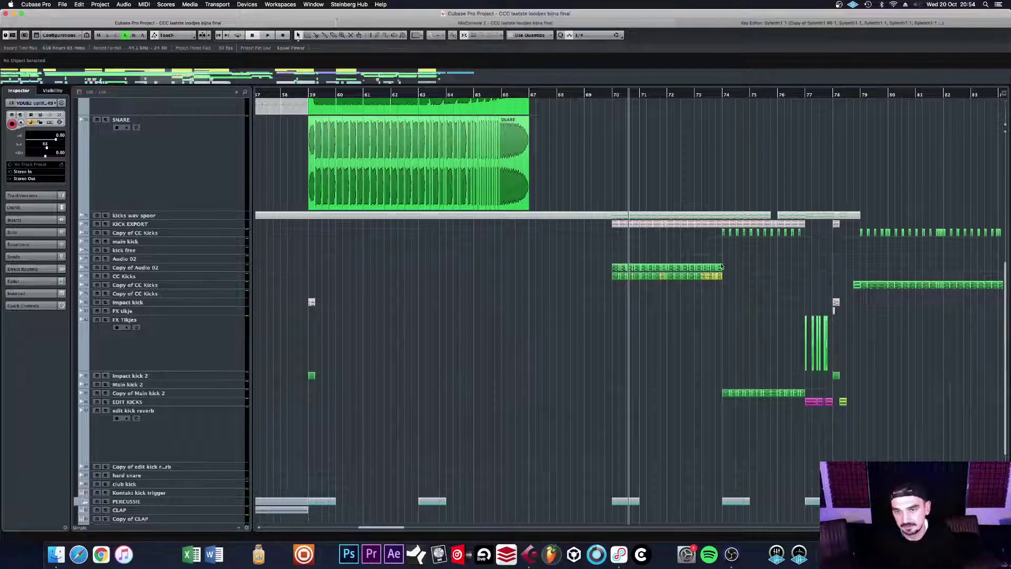
{"action": "scroll", "coordinate": [585, 291], "scroll_direction": "down", "scroll_amount": 2}
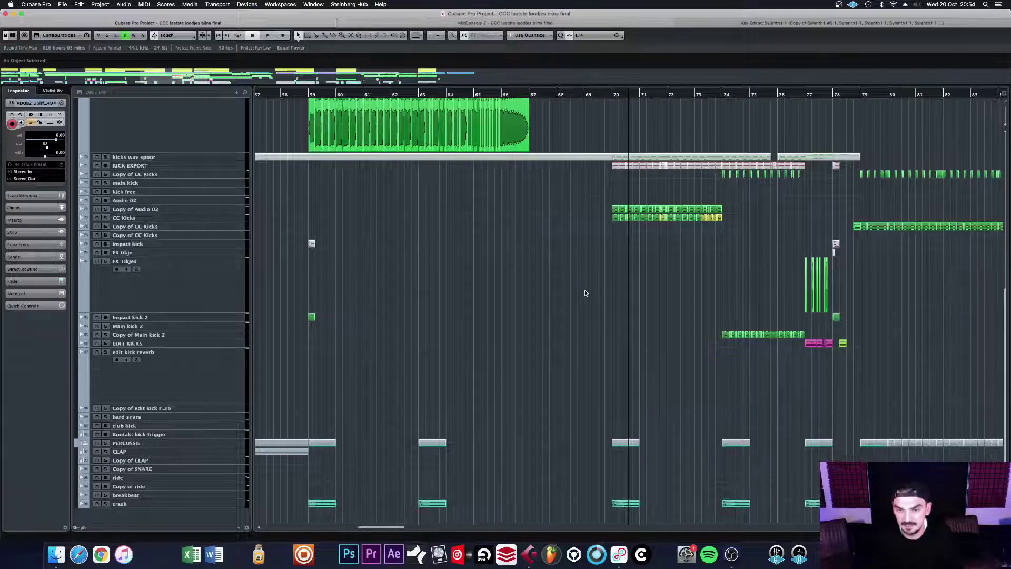
{"action": "scroll", "coordinate": [584, 291], "scroll_direction": "up", "scroll_amount": 2}
{"action": "scroll", "coordinate": [587, 242], "scroll_direction": "up", "scroll_amount": 1}
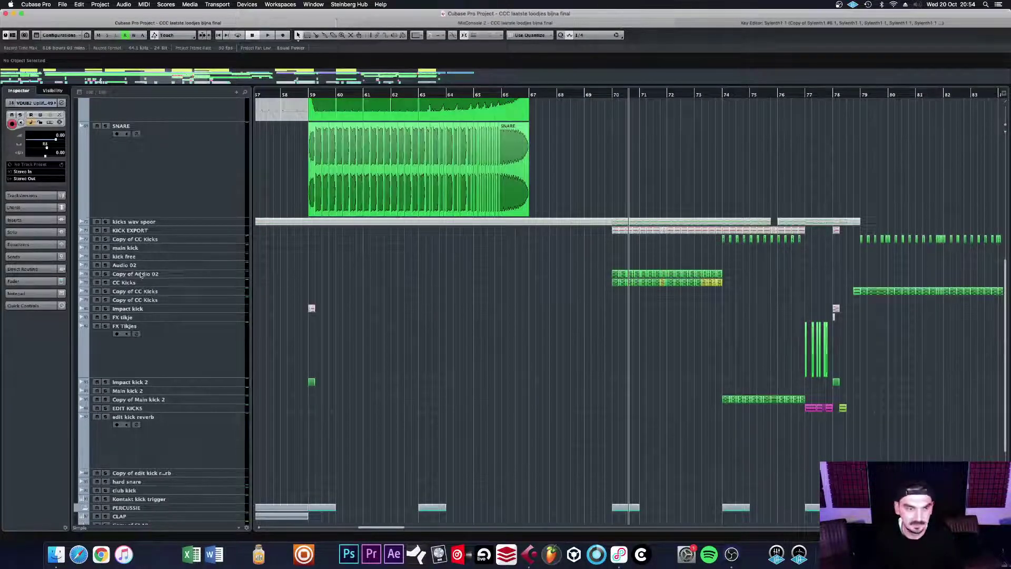
Step: Mute the Copy of Audio 02 track and set up a cycle over its kick events from bar 70 to 74
{"action": "left_click", "coordinate": [97, 273]}
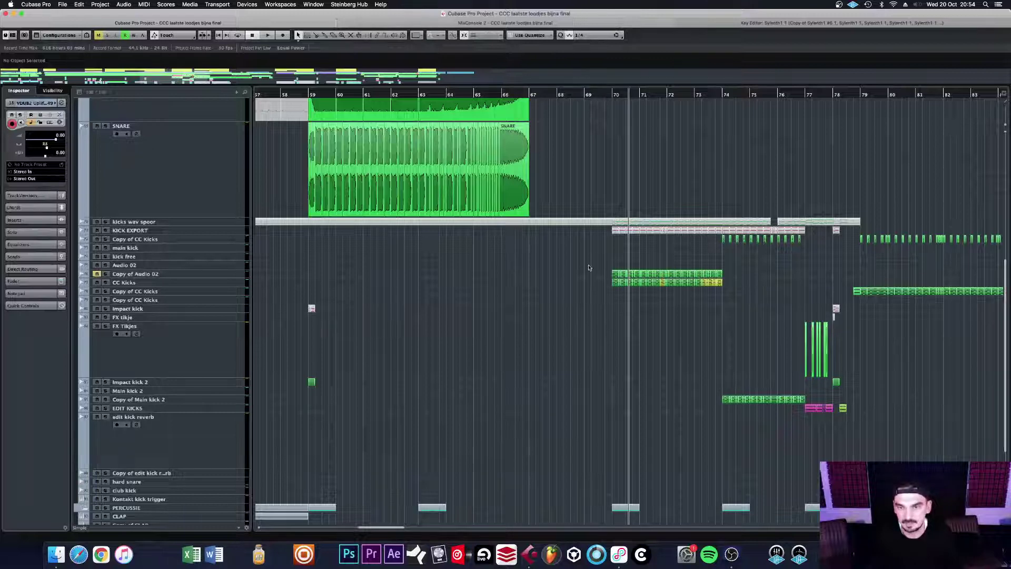
{"action": "left_click_drag", "start_coordinate": [588, 267], "coordinate": [725, 320]}
{"action": "key", "text": "p"}
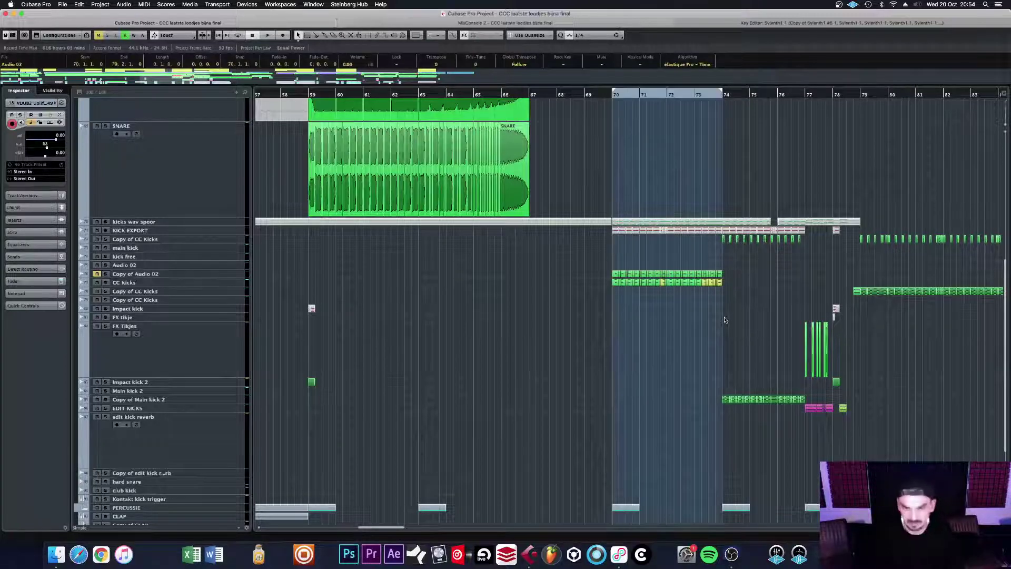
{"action": "key", "text": "KP_Divide"}
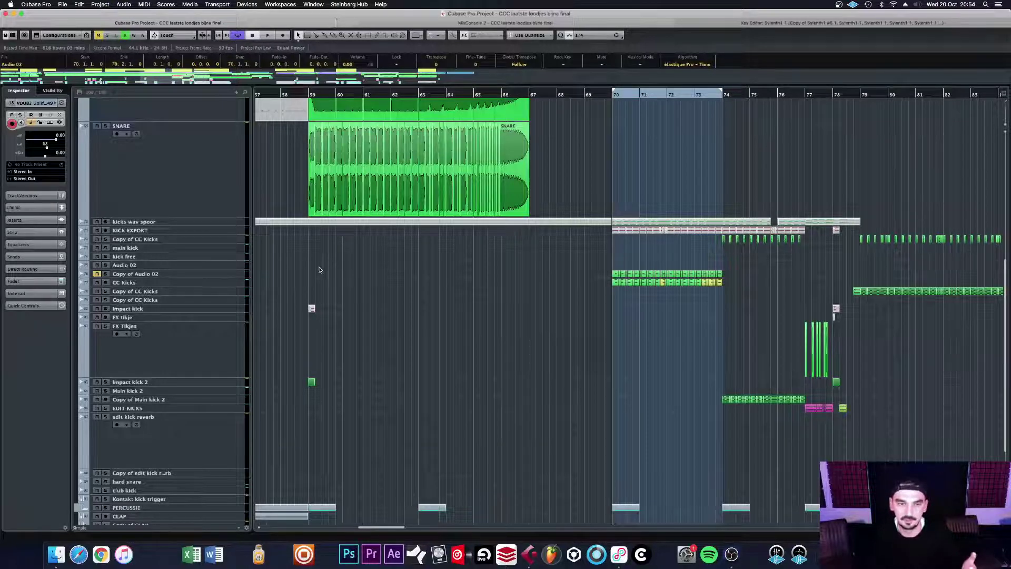
Step: Audition the looped kicks with Copy of Audio 02 muted and unmuted, leaving the track unmuted and playback stopped
{"action": "left_click", "coordinate": [97, 274]}
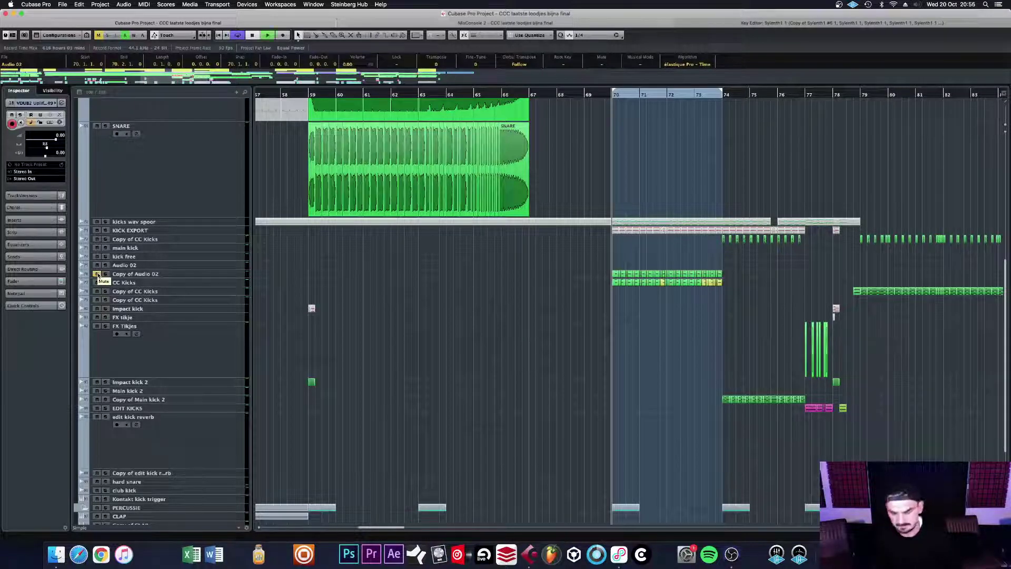
{"action": "key", "text": "space"}
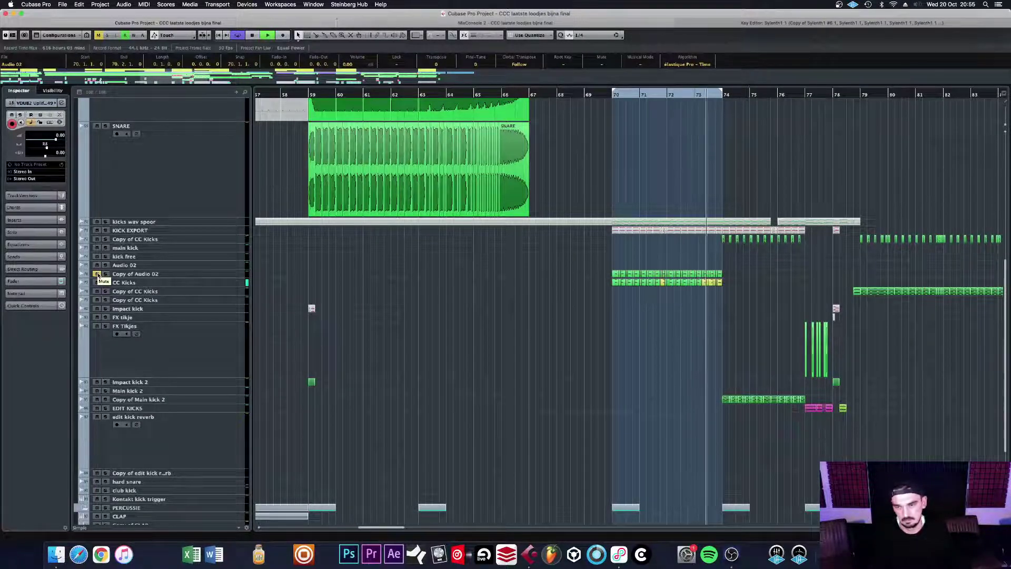
{"action": "left_click", "coordinate": [97, 274]}
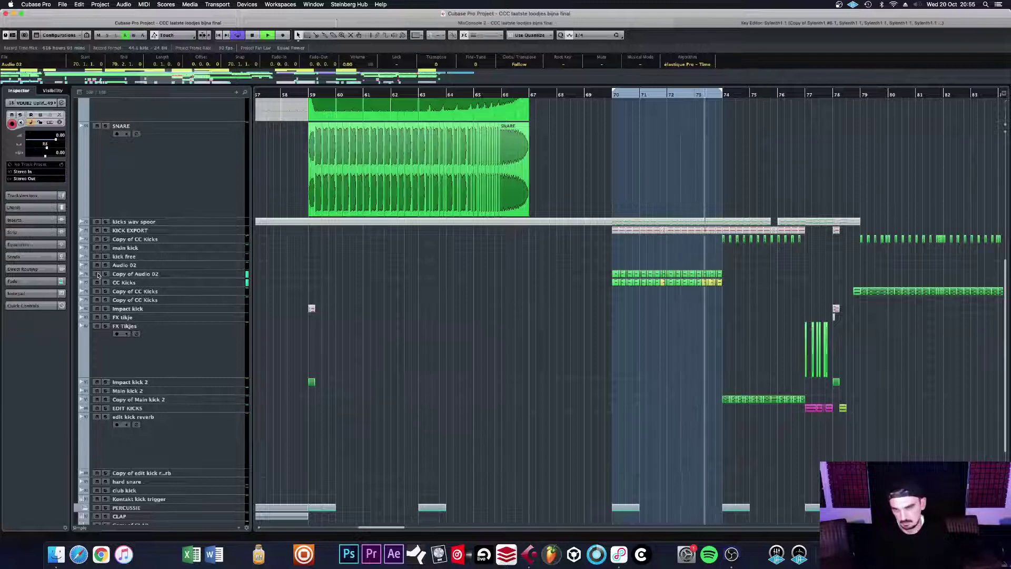
{"action": "key", "text": "space"}
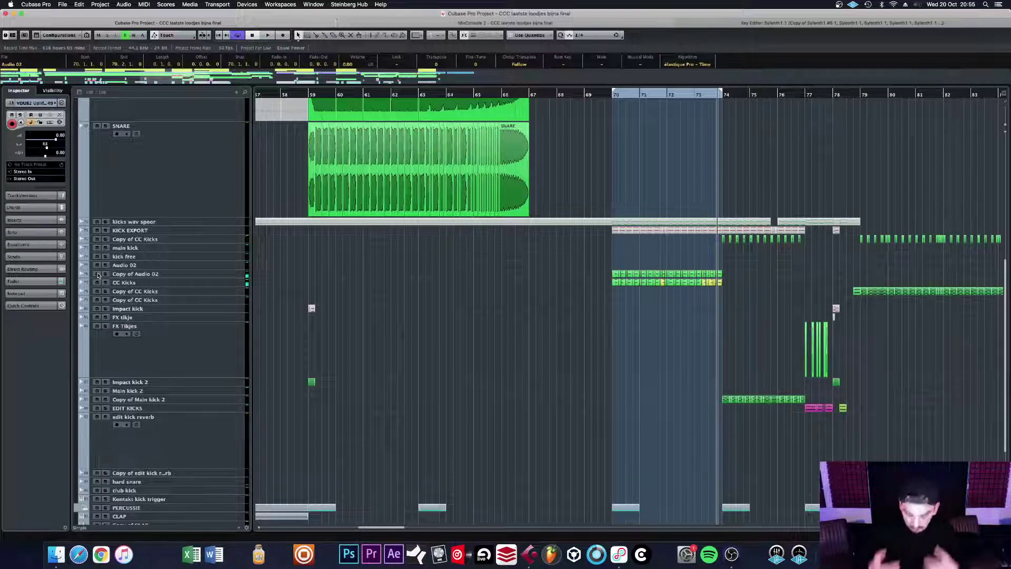
Step: Examine how the kick layers continue from bar 74 on the Copy of CC Kicks and Copy of Main kick 2 tracks
{"action": "key", "text": "g"}
{"action": "key", "text": "g"}
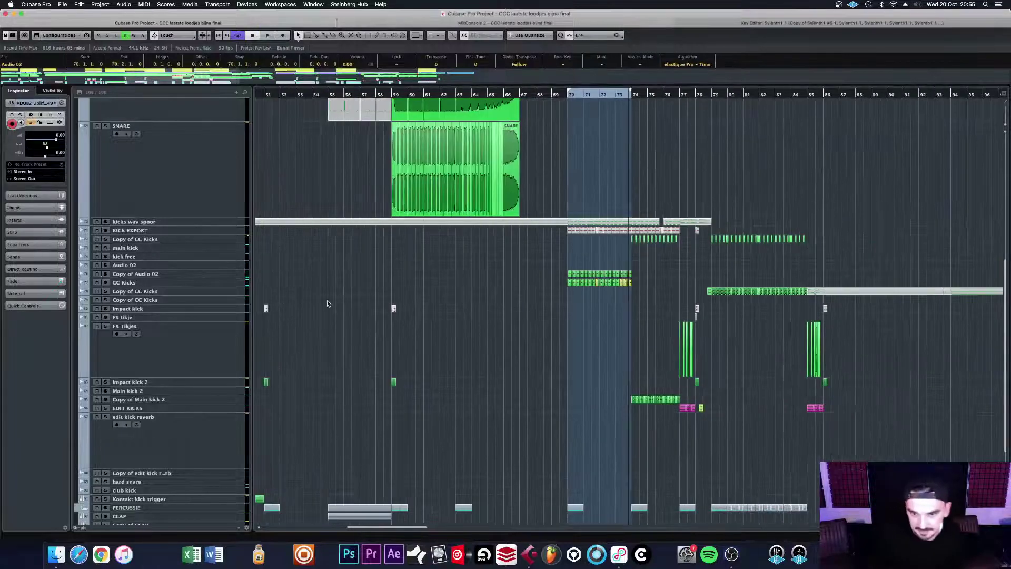
{"action": "scroll", "coordinate": [613, 308], "scroll_direction": "down", "scroll_amount": 2}
{"action": "key", "text": "h"}
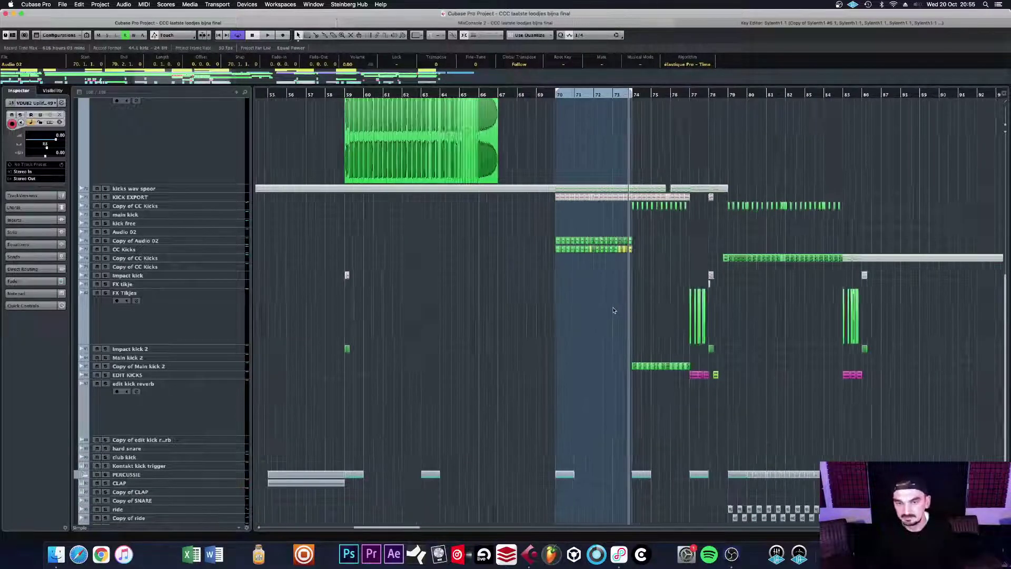
{"action": "key", "text": "h"}
{"action": "key", "text": "h"}
{"action": "key", "text": "h"}
{"action": "key", "text": "g"}
{"action": "key", "text": "g"}
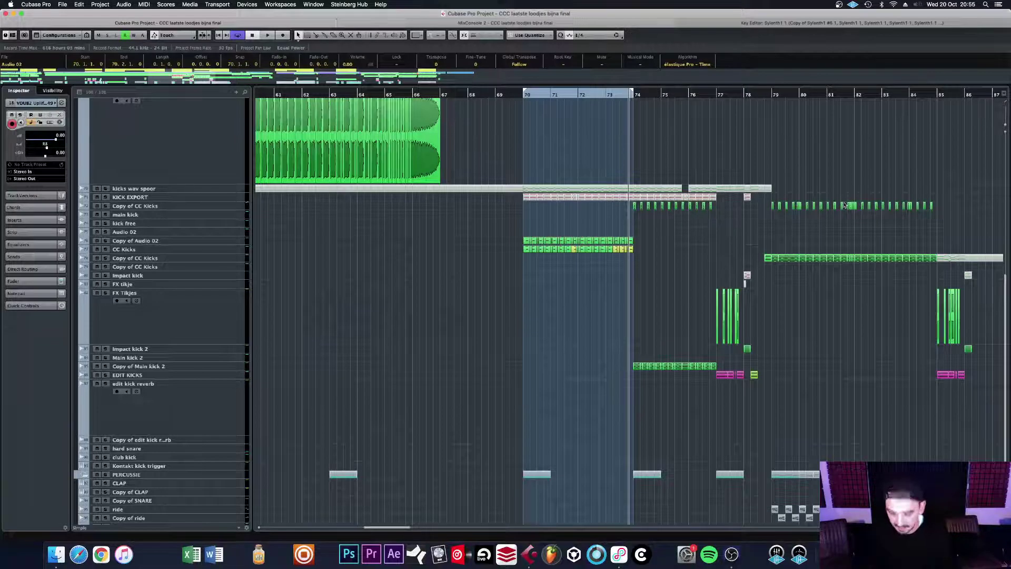
{"action": "key", "text": "h"}
{"action": "key", "text": "h"}
{"action": "key", "text": "h"}
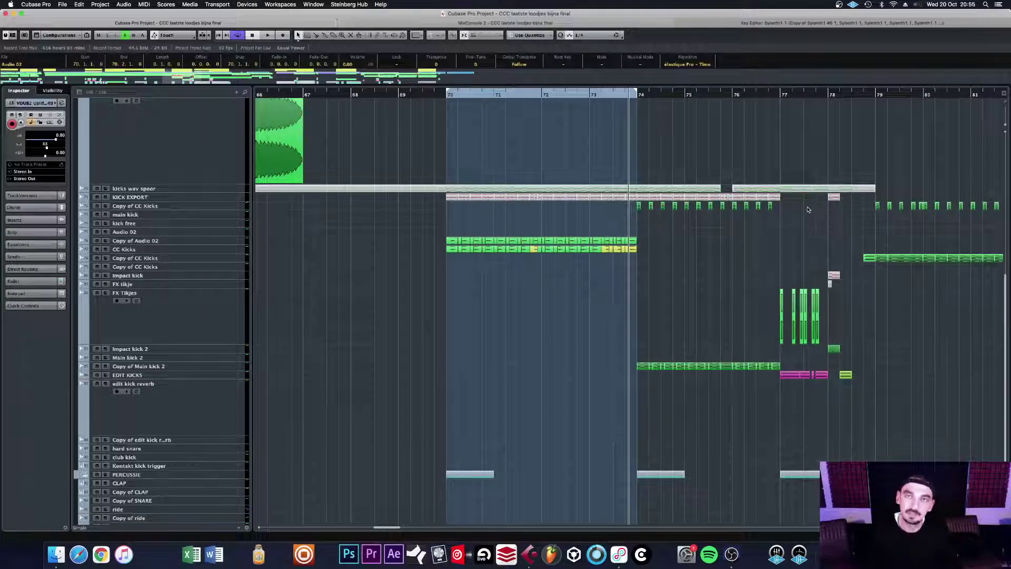
{"action": "key", "text": "h"}
{"action": "key", "text": "h"}
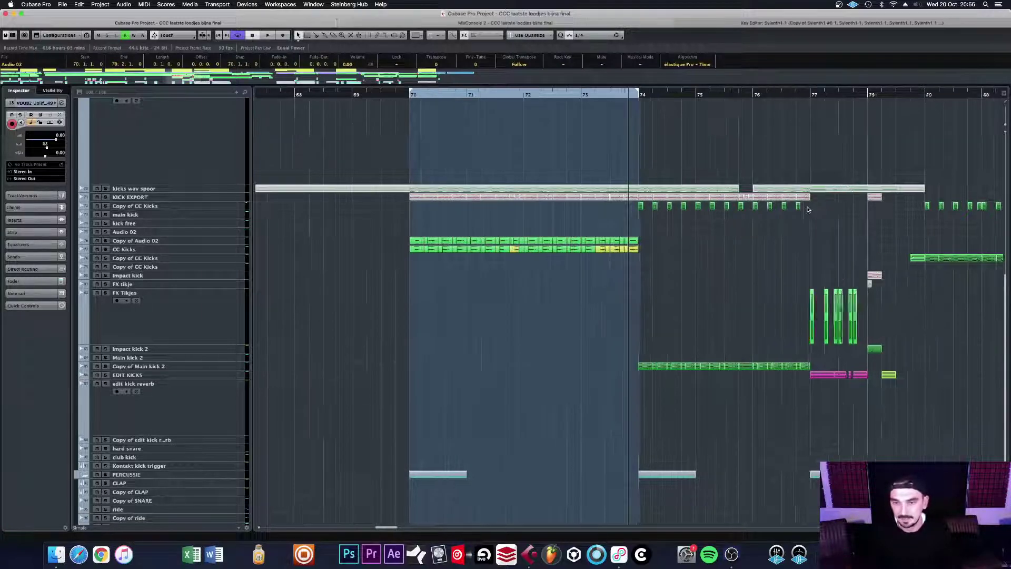
Step: Enlarge the EDIT KICKS and Copy of Main kick 2 tracks and select the Copy of Main kick 2 event on beat 4 of bar 74
{"action": "left_click_drag", "start_coordinate": [231, 457], "coordinate": [236, 464]}
{"action": "left_click", "coordinate": [234, 369]}
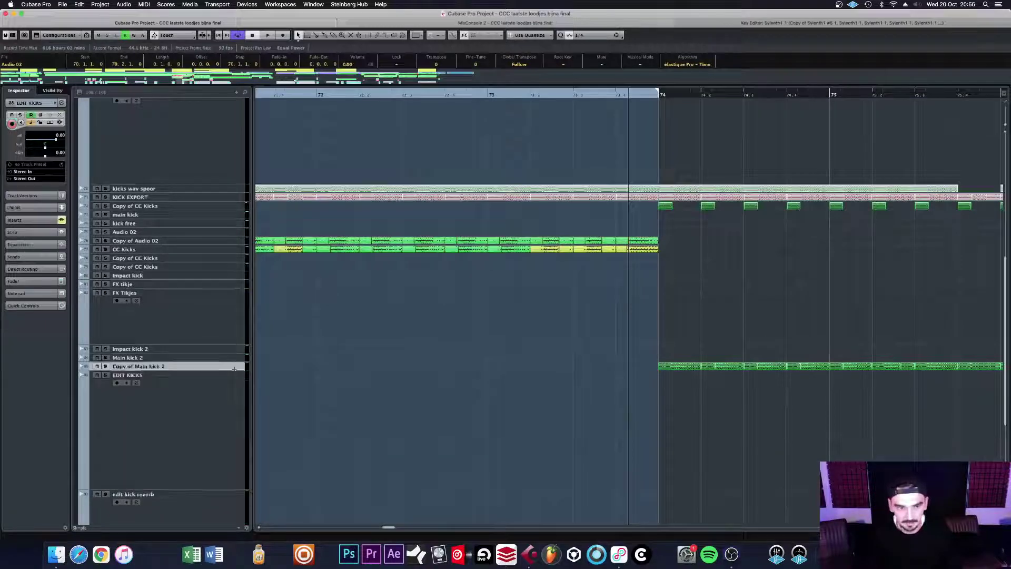
{"action": "key", "text": "g"}
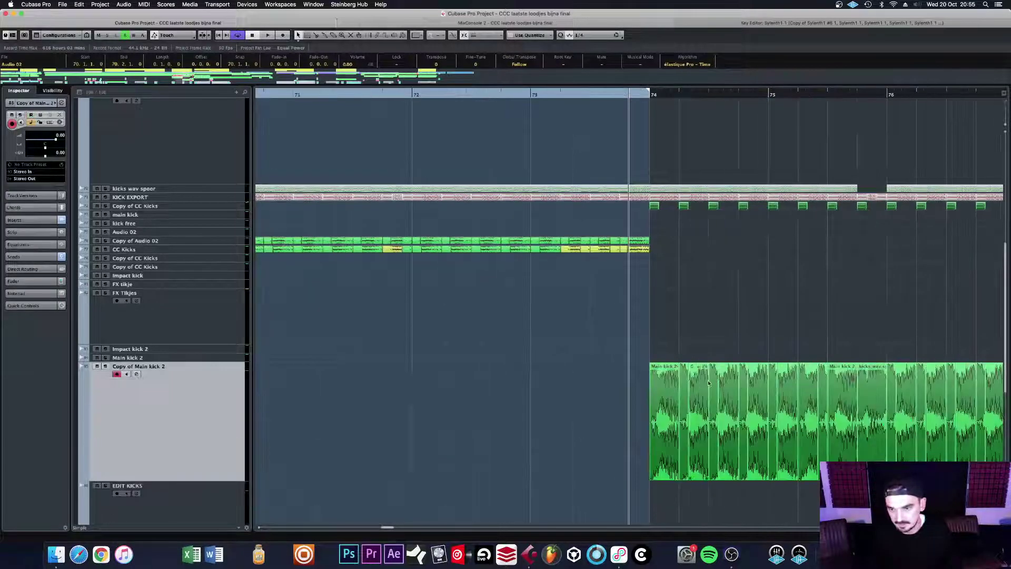
{"action": "left_click", "coordinate": [744, 379]}
{"action": "key", "text": "g"}
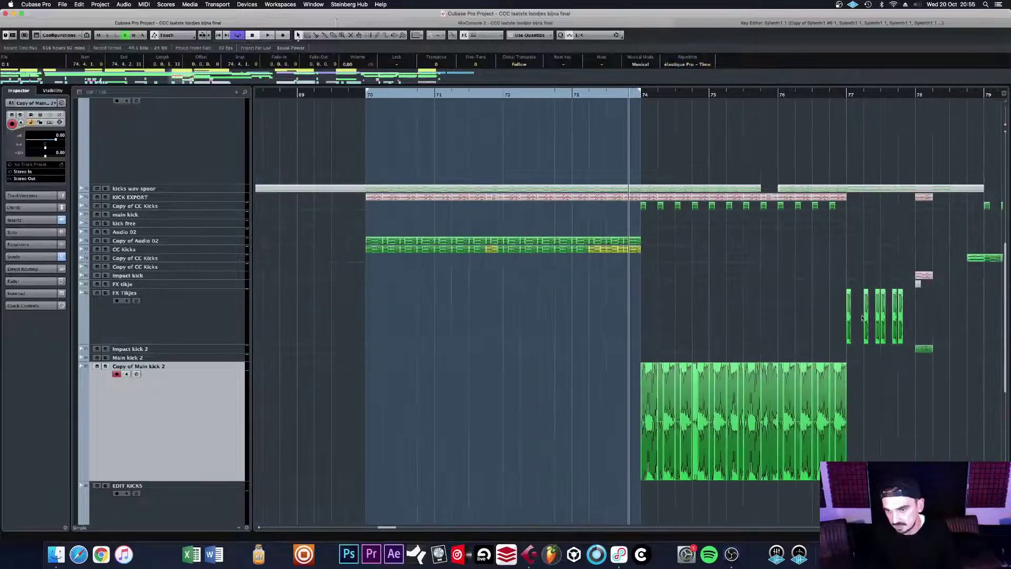
Step: Turn off cycle mode and play from just before bar 74 into bar 75 while checking the surrounding kick tracks
{"action": "left_click", "coordinate": [238, 35]}
{"action": "key", "text": "space"}
{"action": "scroll", "coordinate": [754, 244], "scroll_direction": "down", "scroll_amount": 5}
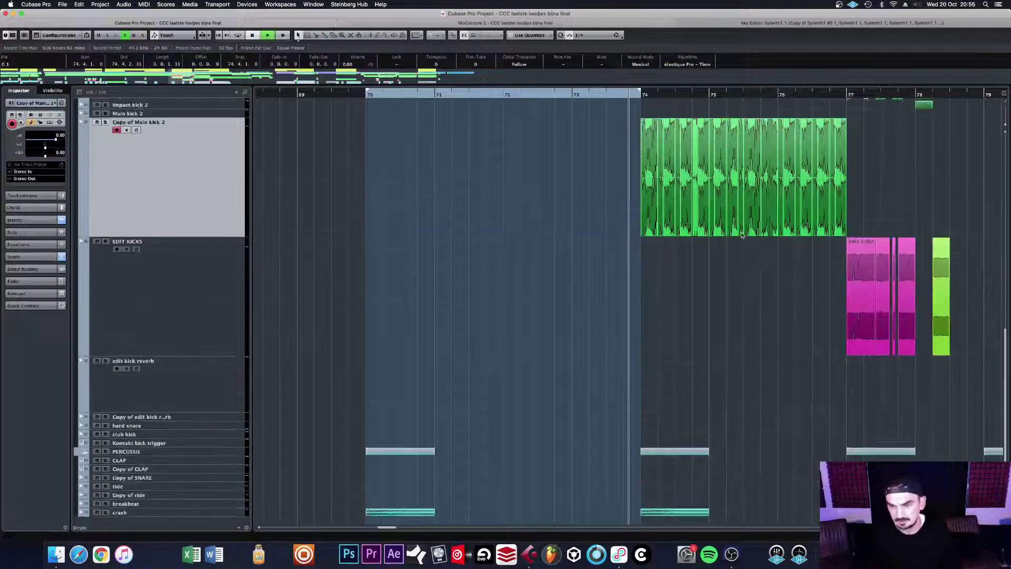
{"action": "scroll", "coordinate": [754, 244], "scroll_direction": "up", "scroll_amount": 2}
{"action": "key", "text": "g"}
{"action": "key", "text": "g"}
{"action": "key", "text": "g"}
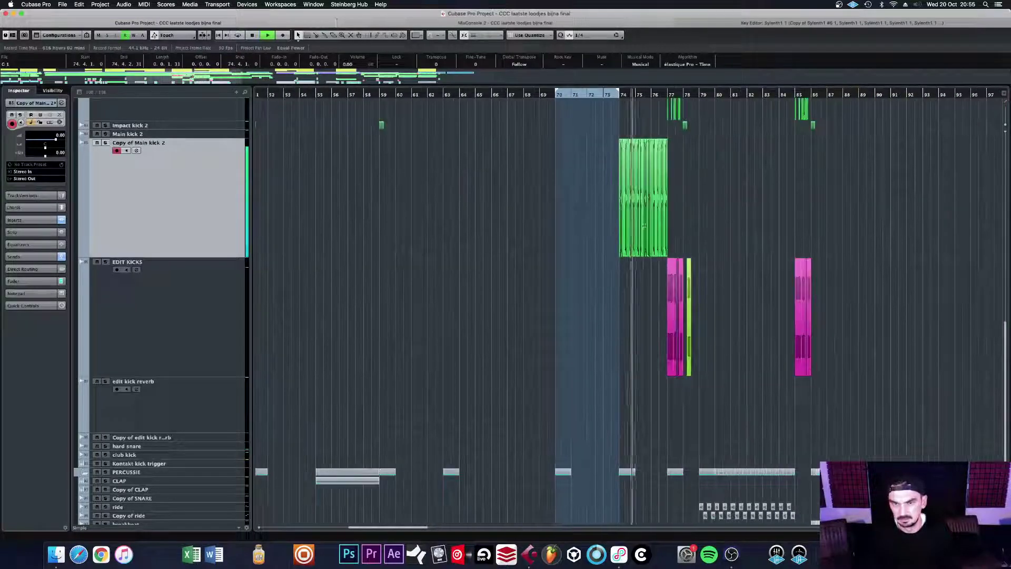
{"action": "scroll", "coordinate": [639, 167], "scroll_direction": "up", "scroll_amount": 8}
{"action": "scroll", "coordinate": [611, 180], "scroll_direction": "up", "scroll_amount": 14}
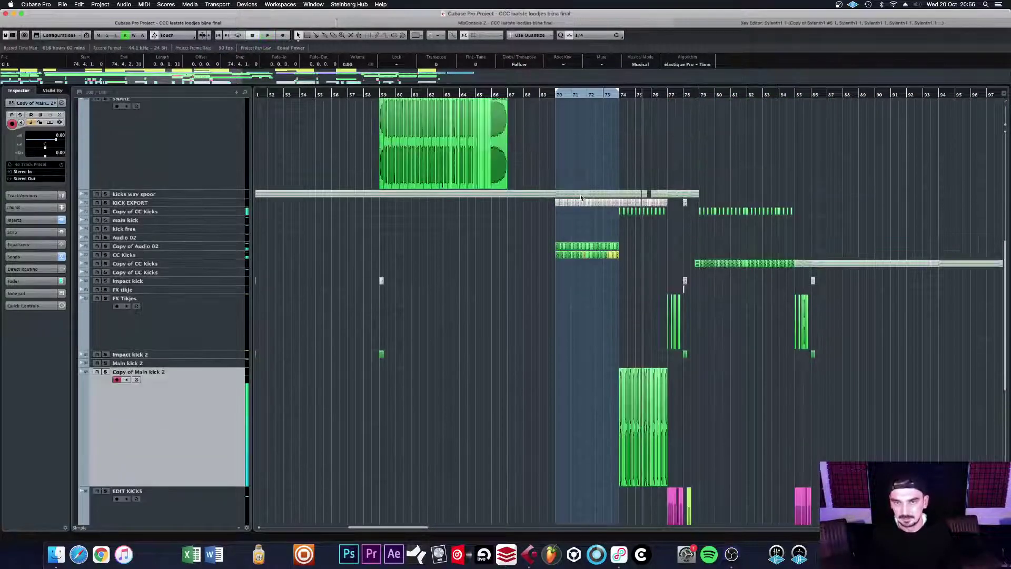
{"action": "scroll", "coordinate": [597, 201], "scroll_direction": "down", "scroll_amount": 15}
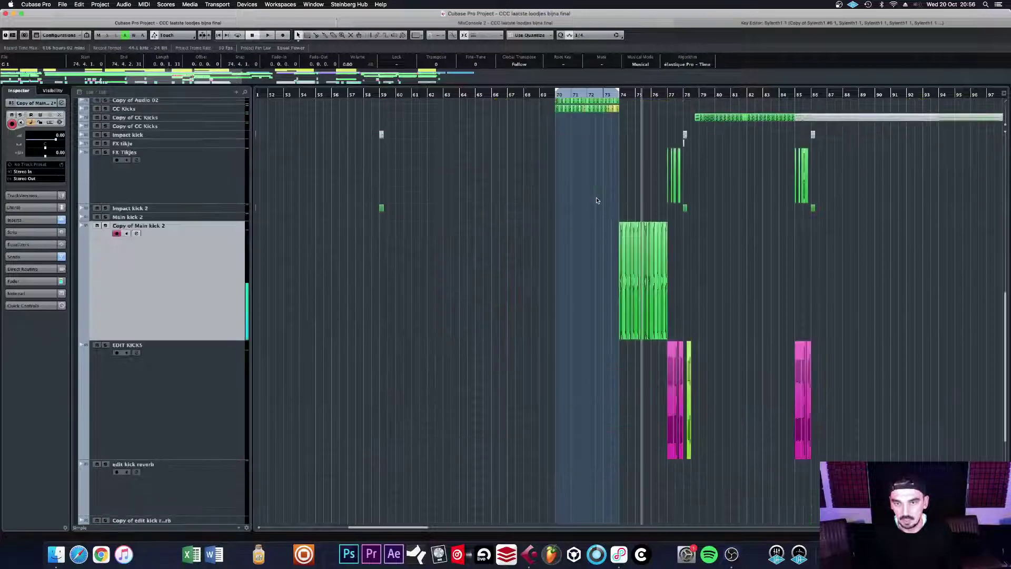
Step: Unfold the SCREECH folder to show its group and all of its individual screech tracks
{"action": "scroll", "coordinate": [600, 303], "scroll_direction": "up", "scroll_amount": 15}
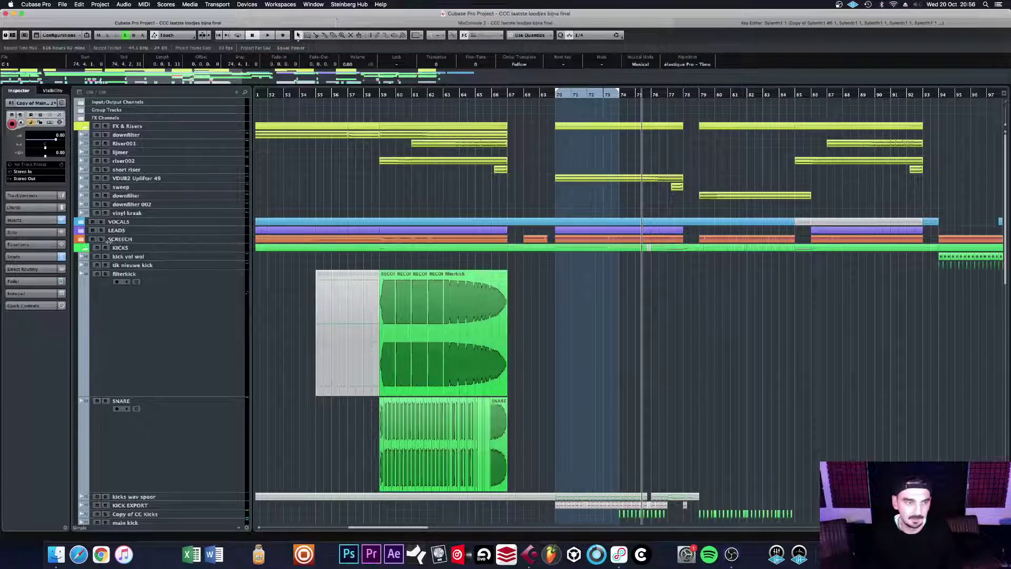
{"action": "left_click", "coordinate": [80, 240]}
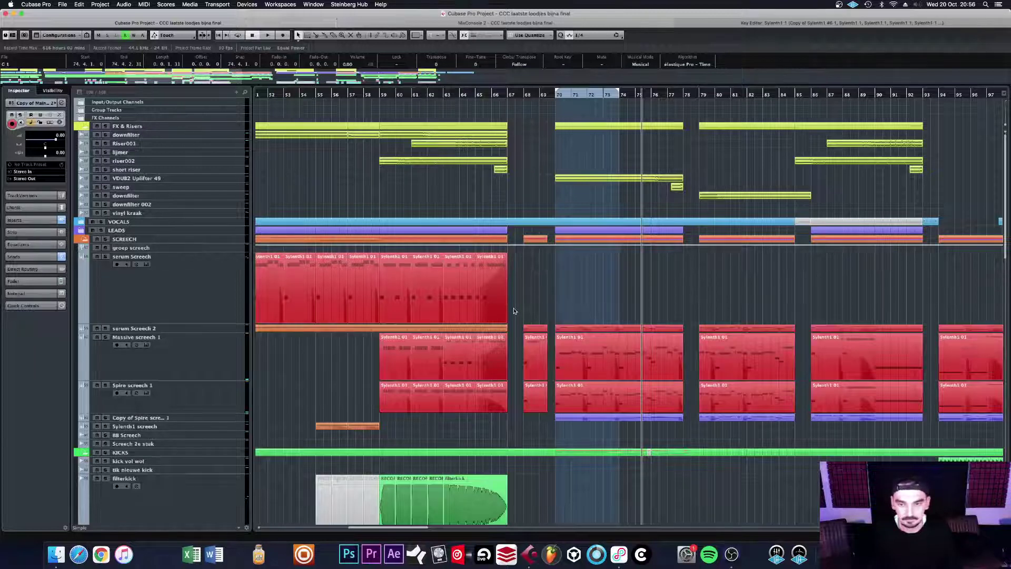
{"action": "scroll", "coordinate": [525, 311], "scroll_direction": "down", "scroll_amount": 1}
{"action": "scroll", "coordinate": [526, 311], "scroll_direction": "down", "scroll_amount": 3}
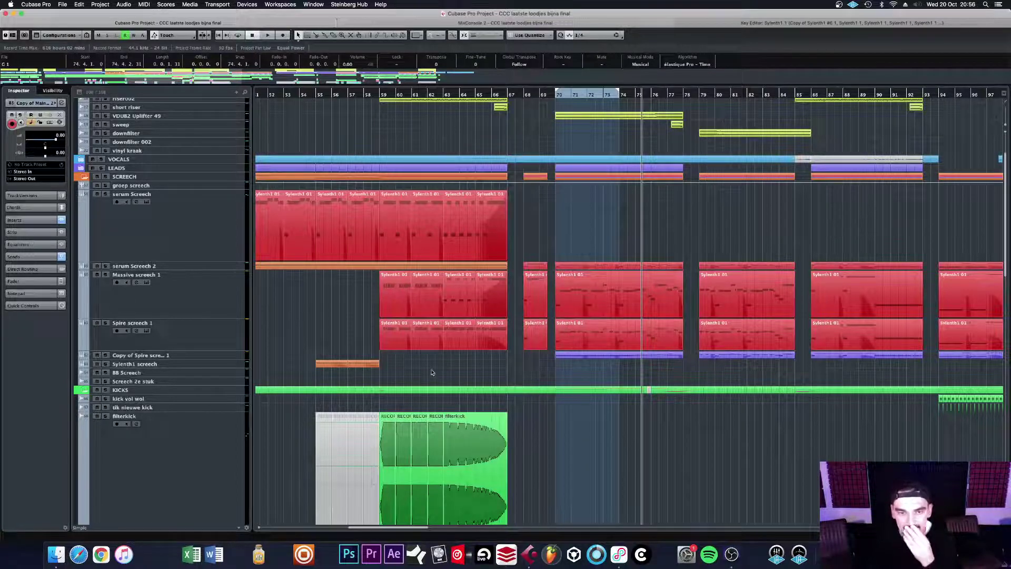
Step: Solo the Copy of Spire screech 1 track and audition it from bar 70 into bar 75
{"action": "left_click", "coordinate": [105, 356]}
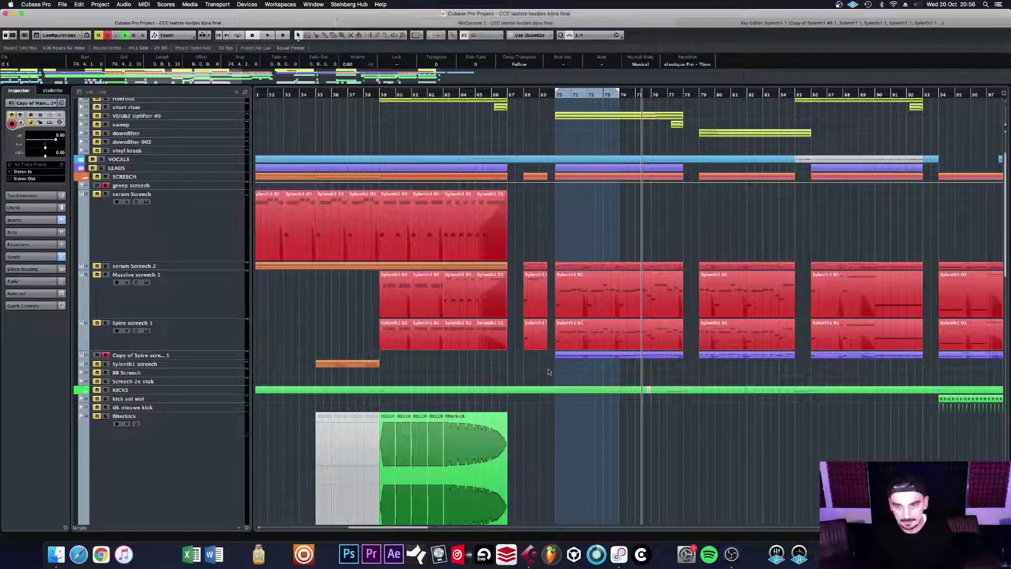
{"action": "key", "text": "KP_1"}
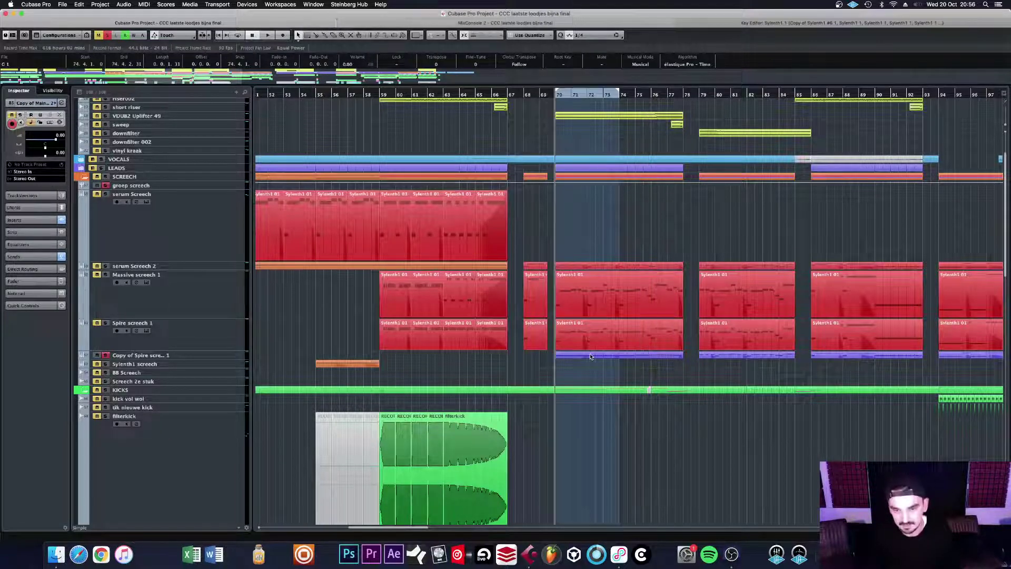
{"action": "key", "text": "space"}
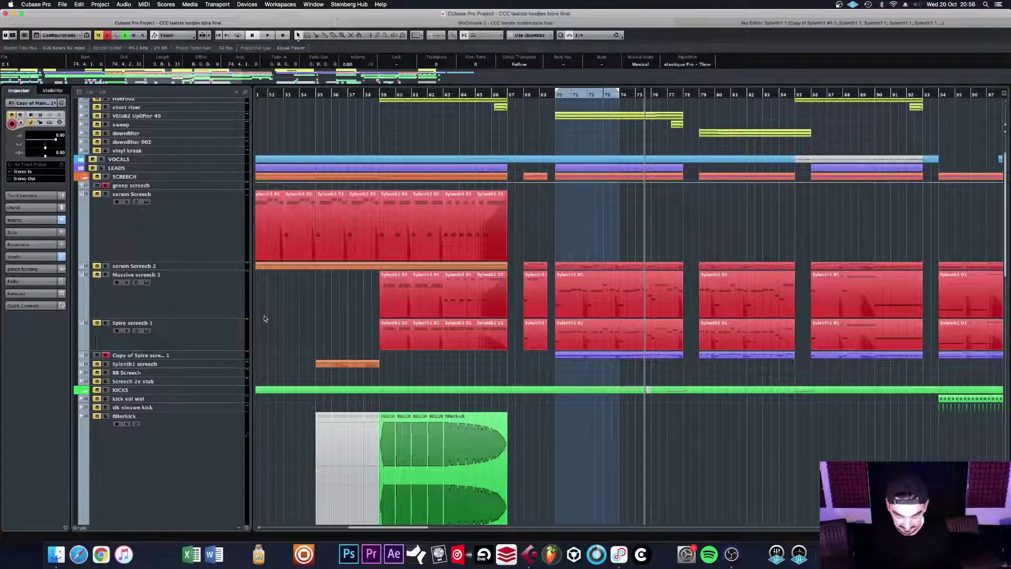
Step: Add Spire screech 1, Massive screech 1 and serum Screech 2 to the solo and audition the combined screech layers
{"action": "left_click", "coordinate": [105, 324]}
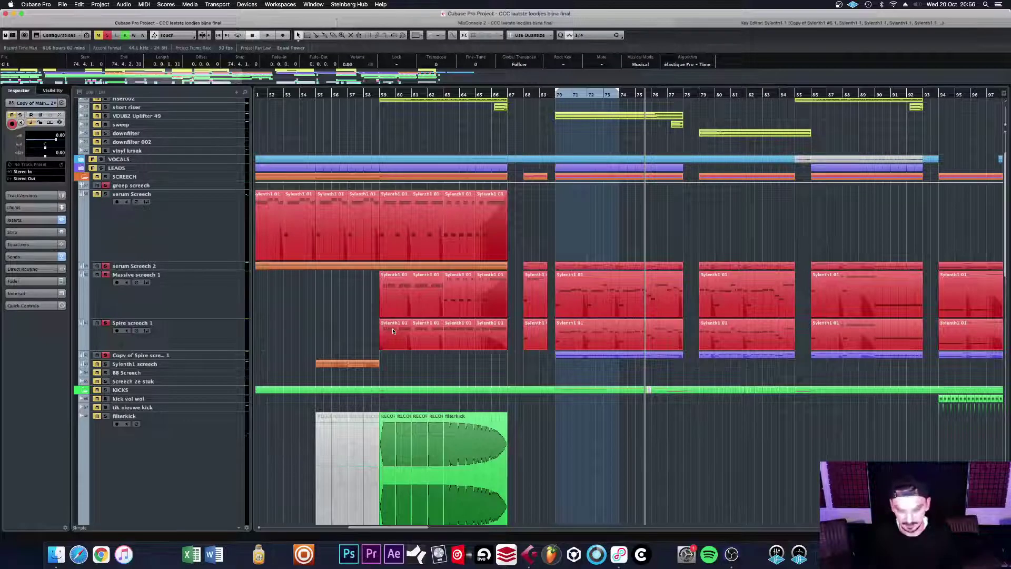
{"action": "key", "text": "space"}
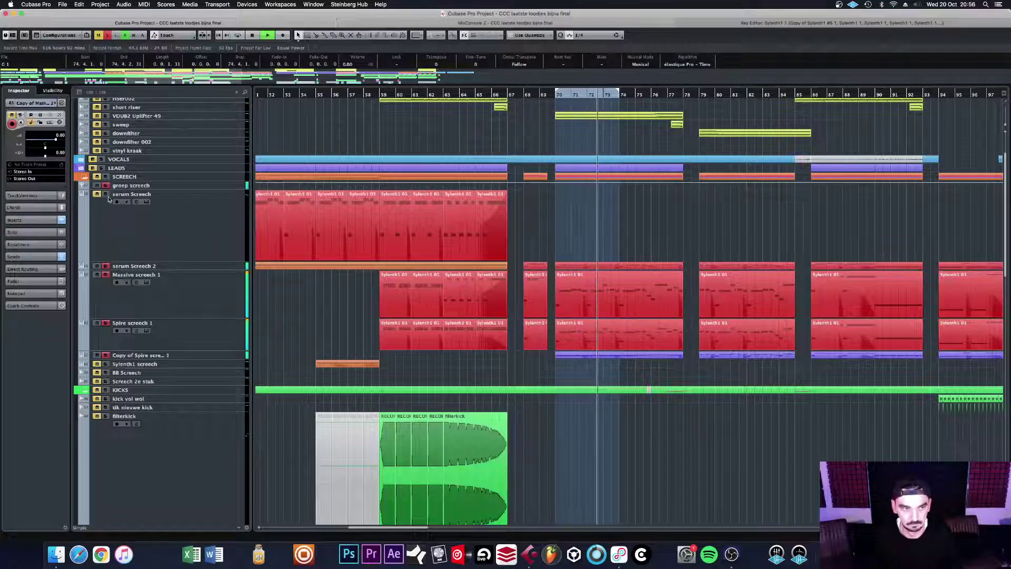
{"action": "scroll", "coordinate": [295, 345], "scroll_direction": "down", "scroll_amount": 10}
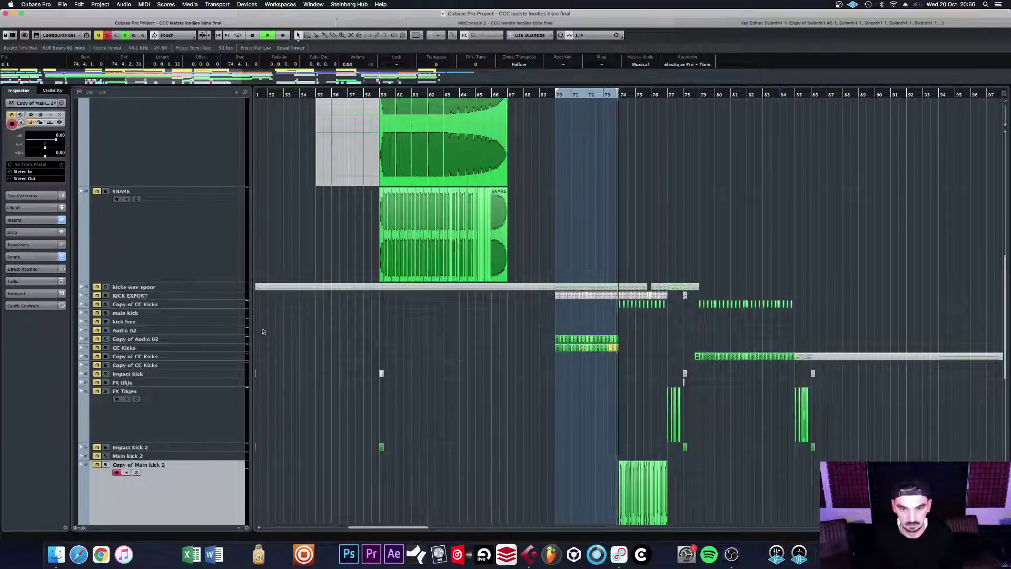
{"action": "scroll", "coordinate": [233, 182], "scroll_direction": "up", "scroll_amount": 2}
{"action": "scroll", "coordinate": [211, 279], "scroll_direction": "up", "scroll_amount": 12}
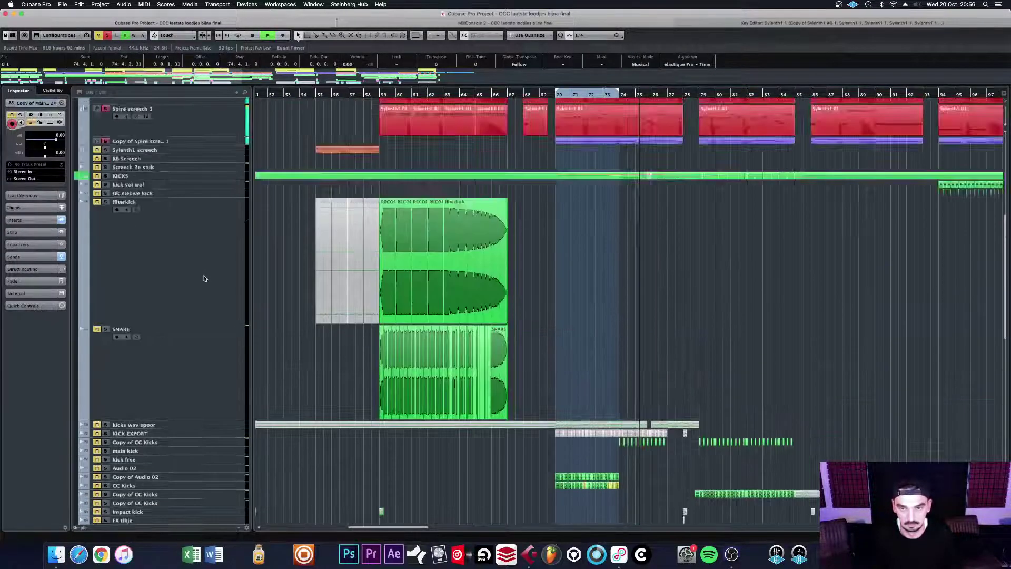
{"action": "left_click", "coordinate": [106, 257]}
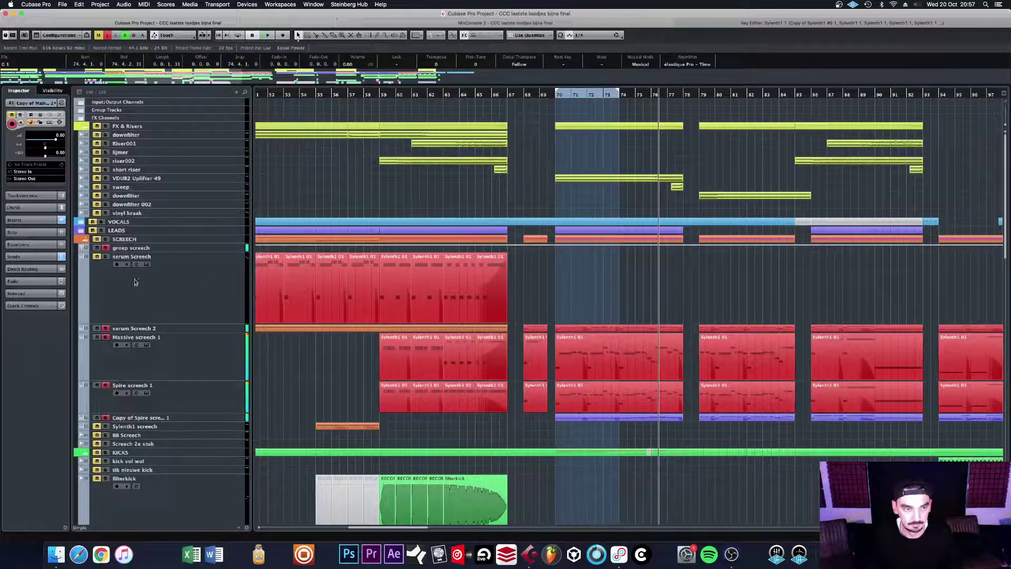
Step: Open the channel settings of the groep screech group, move the window aside and examine its sends and insert chain
{"action": "left_click", "coordinate": [202, 249]}
{"action": "left_click", "coordinate": [62, 102]}
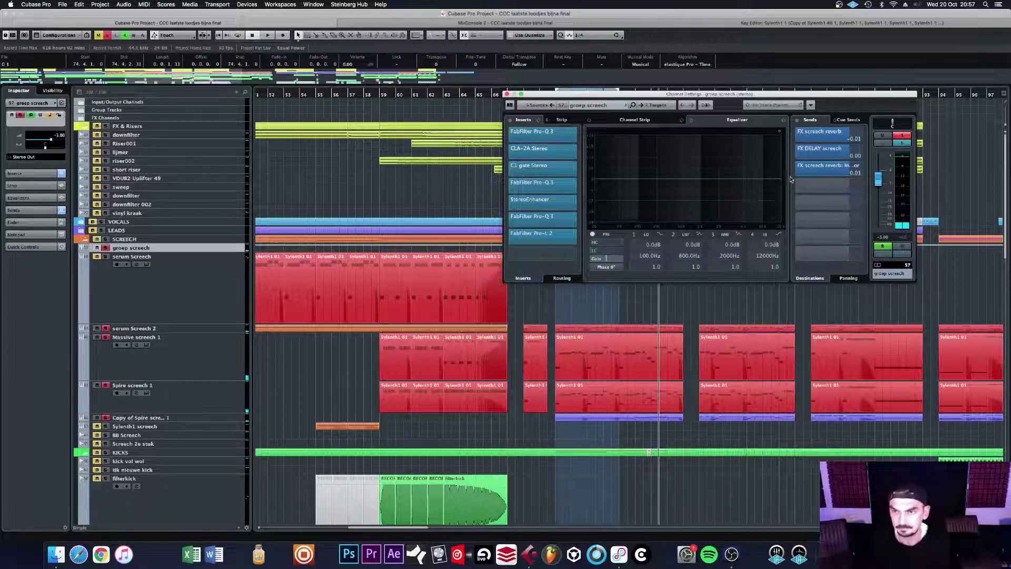
{"action": "mouse_move", "coordinate": [845, 134]}
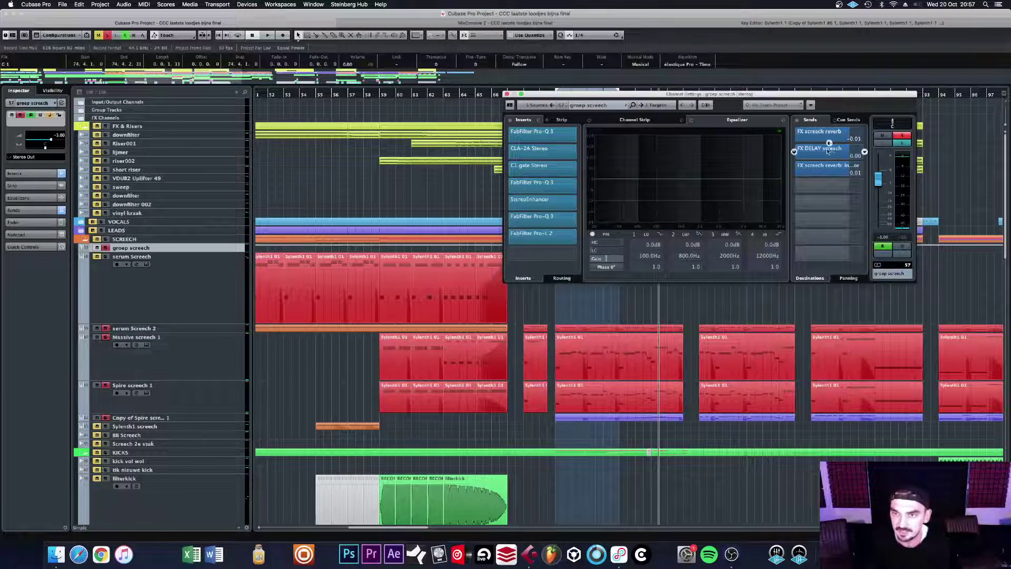
{"action": "mouse_move", "coordinate": [828, 177]}
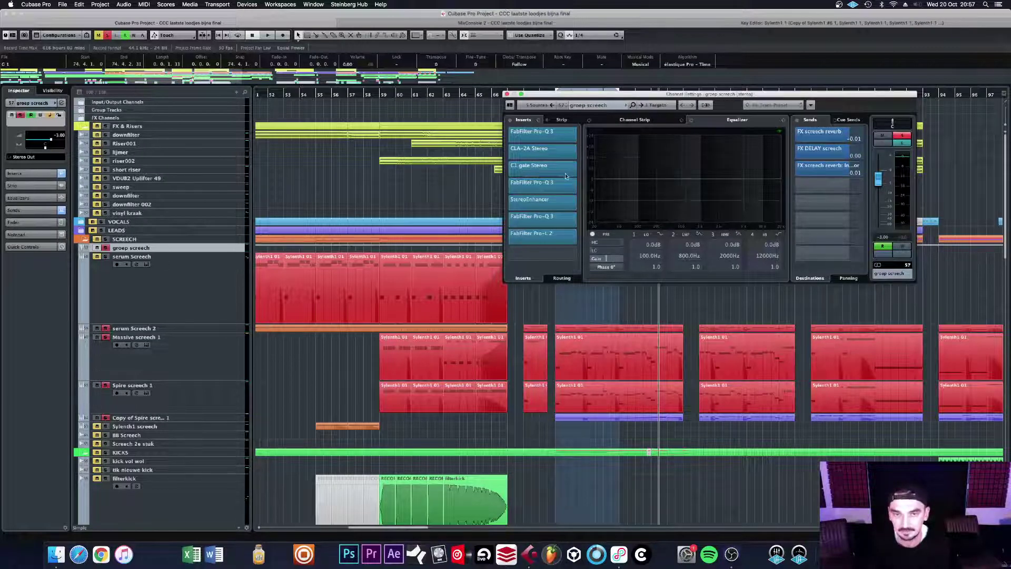
{"action": "mouse_move", "coordinate": [559, 176]}
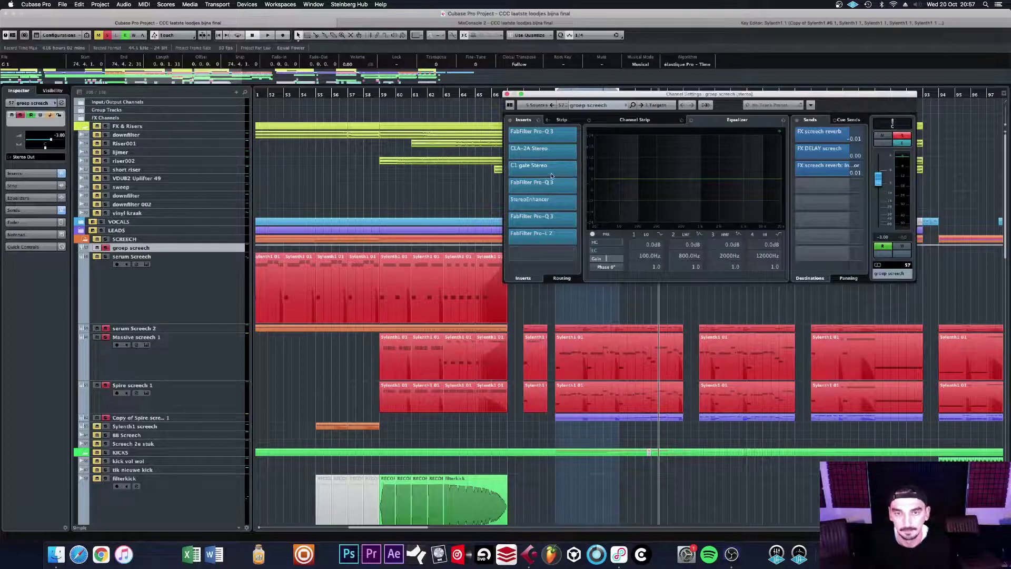
{"action": "mouse_move", "coordinate": [551, 151]}
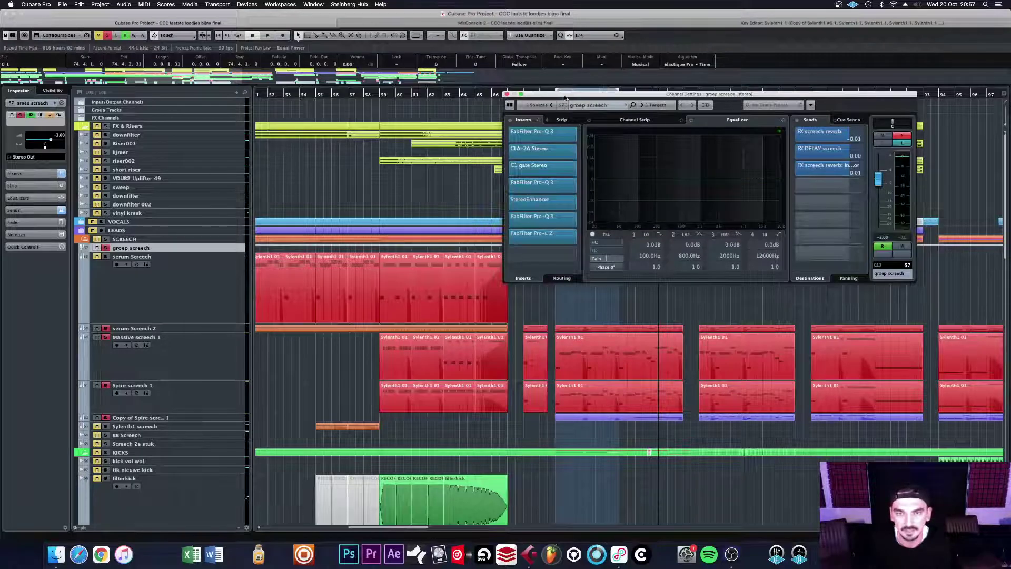
{"action": "left_click_drag", "start_coordinate": [564, 97], "coordinate": [650, 97]}
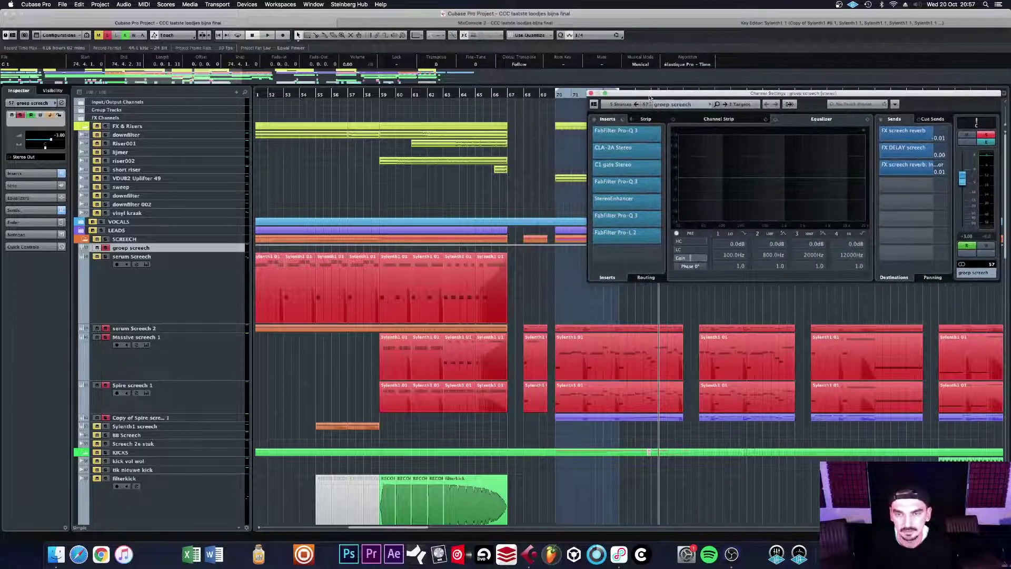
Step: Show the Massive screech 1 channel settings and follow its output to the groep screech channel and that group's targets
{"action": "left_click", "coordinate": [220, 366]}
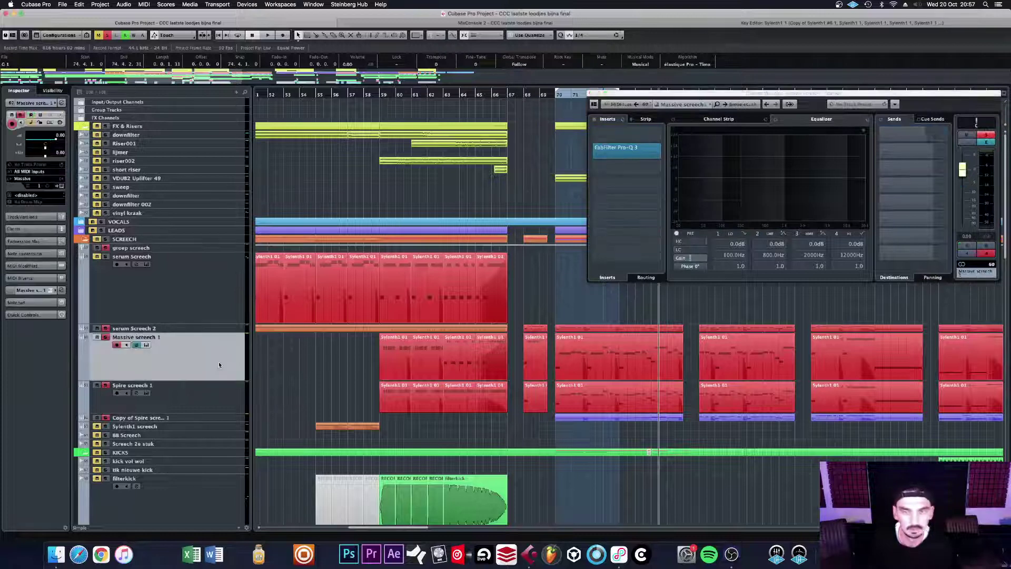
{"action": "left_click", "coordinate": [725, 105]}
{"action": "left_click", "coordinate": [732, 117]}
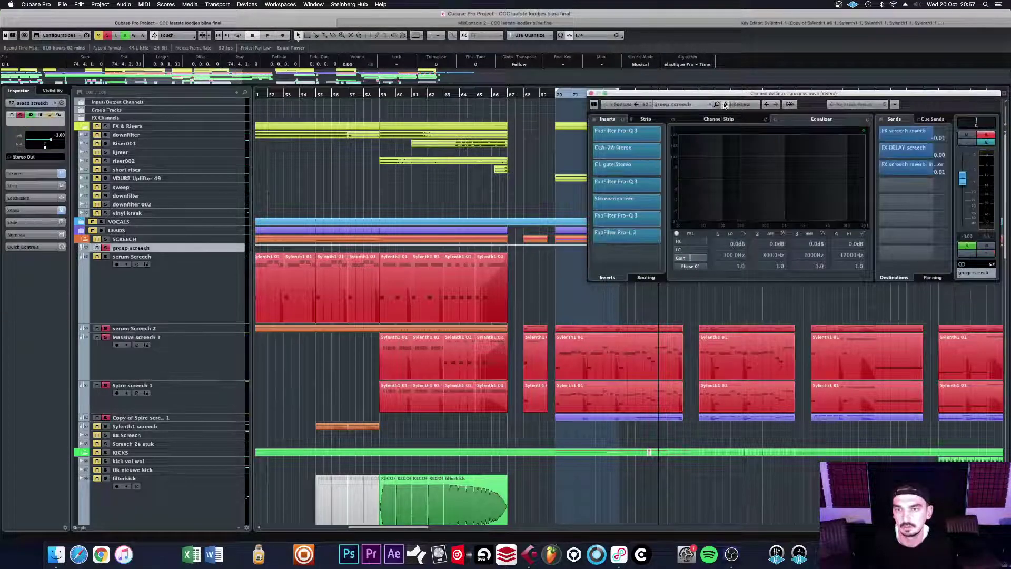
{"action": "left_click_drag", "start_coordinate": [601, 199], "coordinate": [631, 190]}
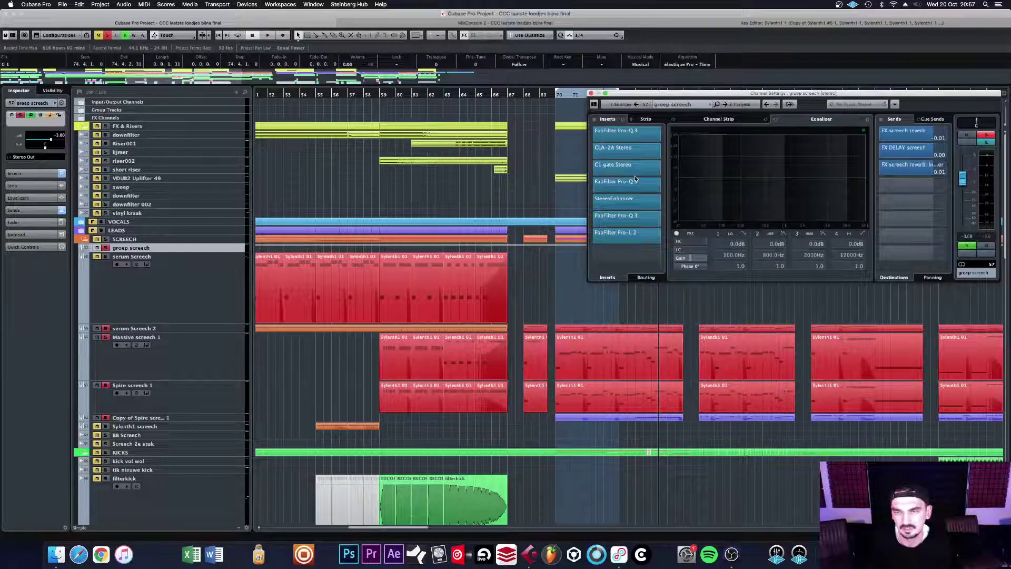
{"action": "left_click", "coordinate": [726, 105]}
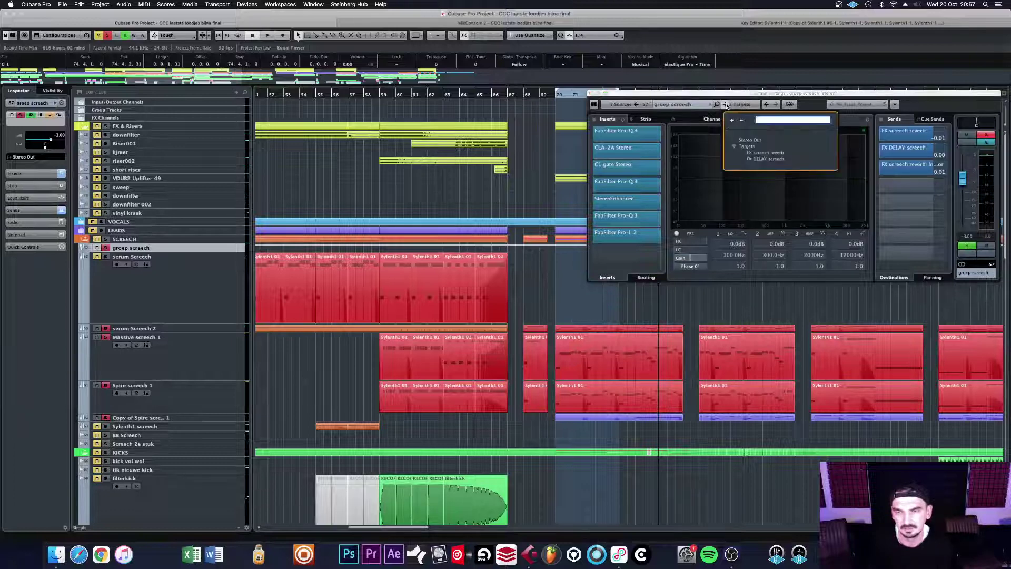
{"action": "left_click", "coordinate": [730, 96]}
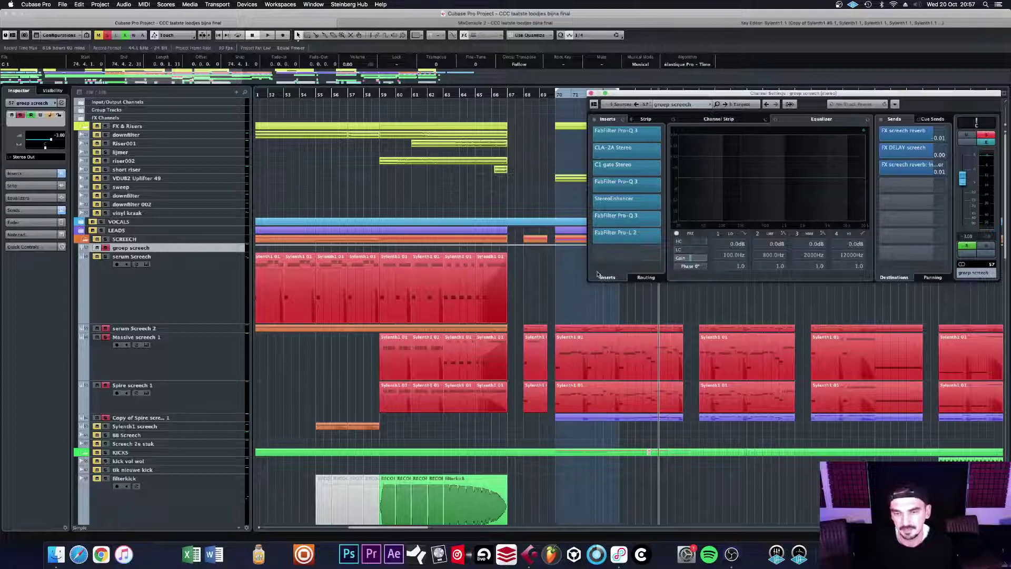
Step: Play the screeches from just before bar 70 into bar 72 and turn off all track solos
{"action": "mouse_move", "coordinate": [599, 259]}
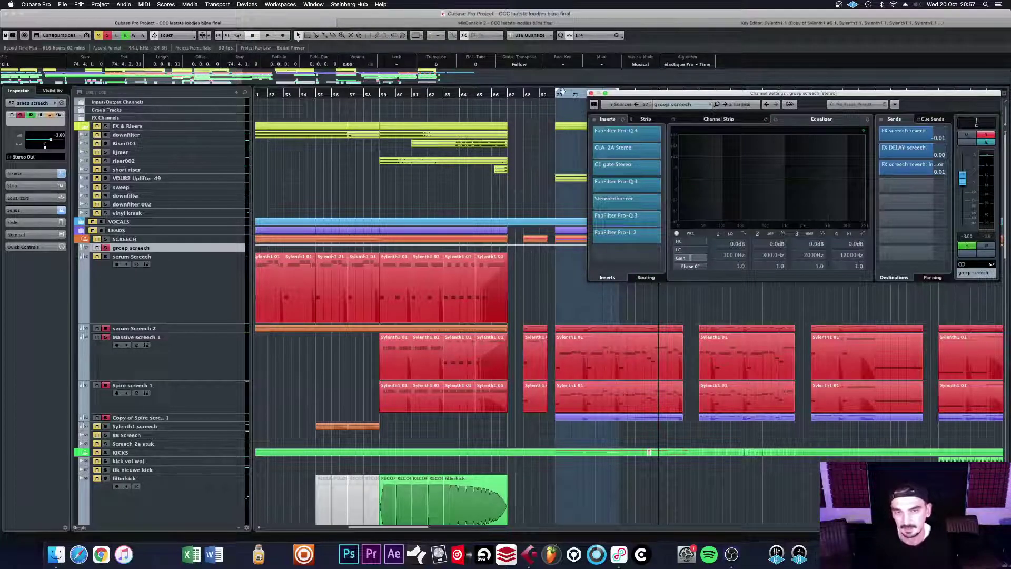
{"action": "left_click", "coordinate": [550, 107]}
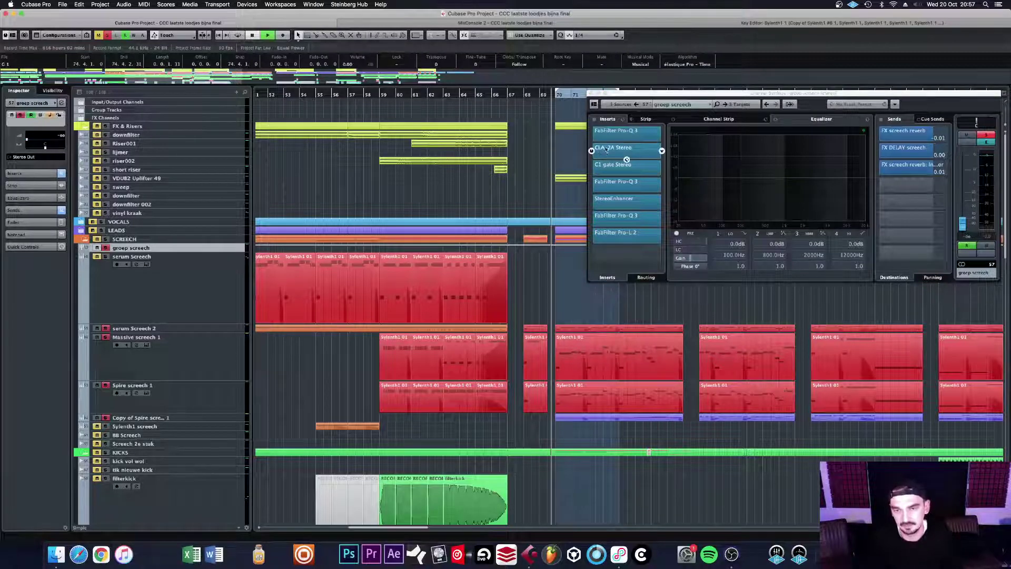
{"action": "key", "text": "space"}
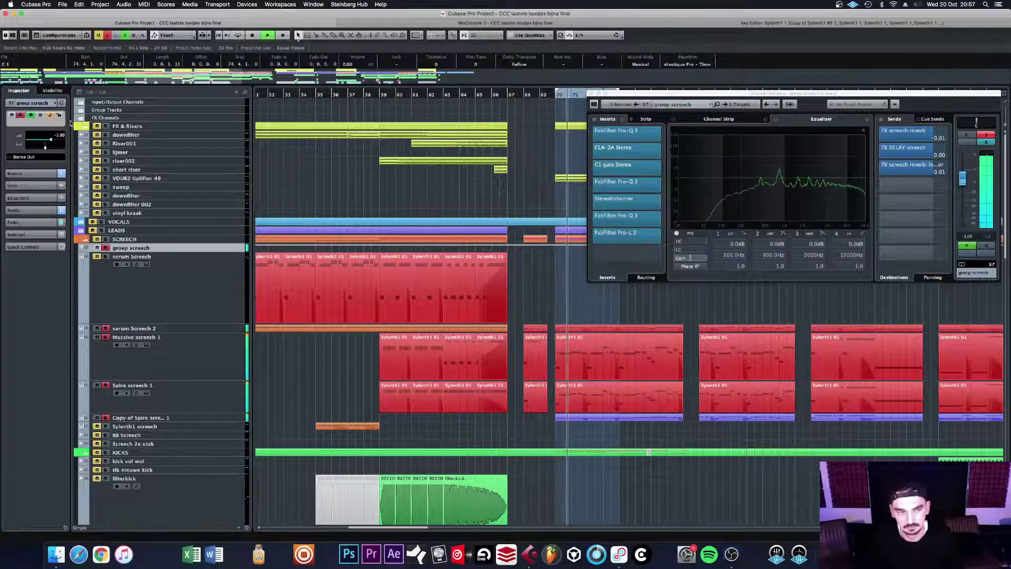
{"action": "key", "text": "space"}
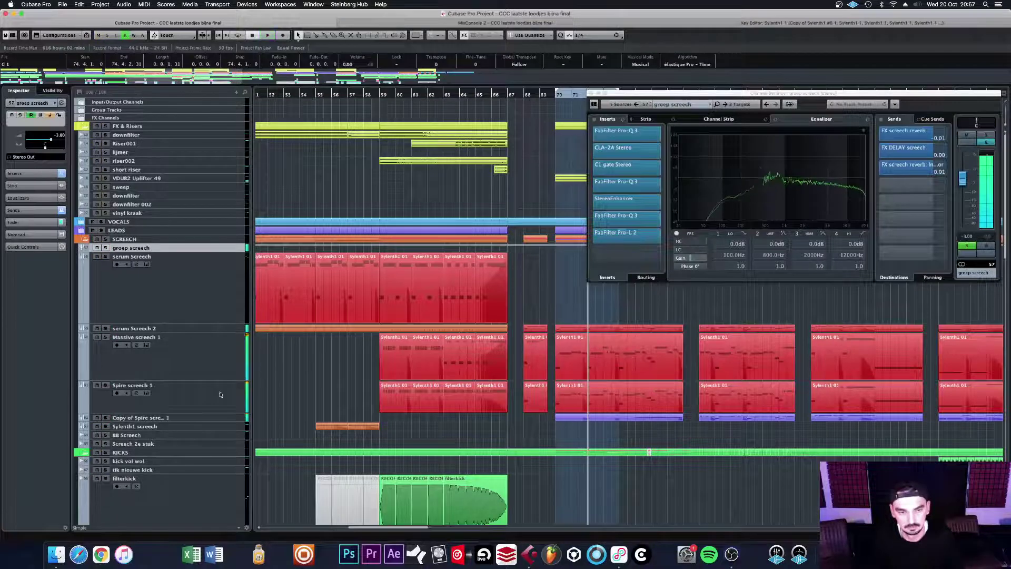
Step: Open the LFOTool insert on the Copy of Spire screech 1 track and place its window over the channel settings
{"action": "left_click", "coordinate": [306, 418]}
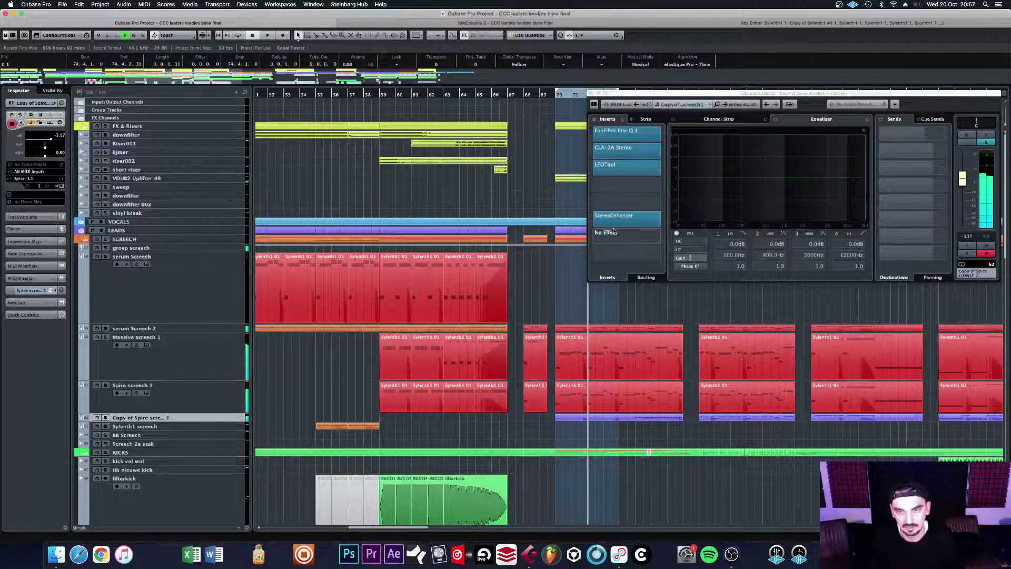
{"action": "left_click", "coordinate": [632, 166]}
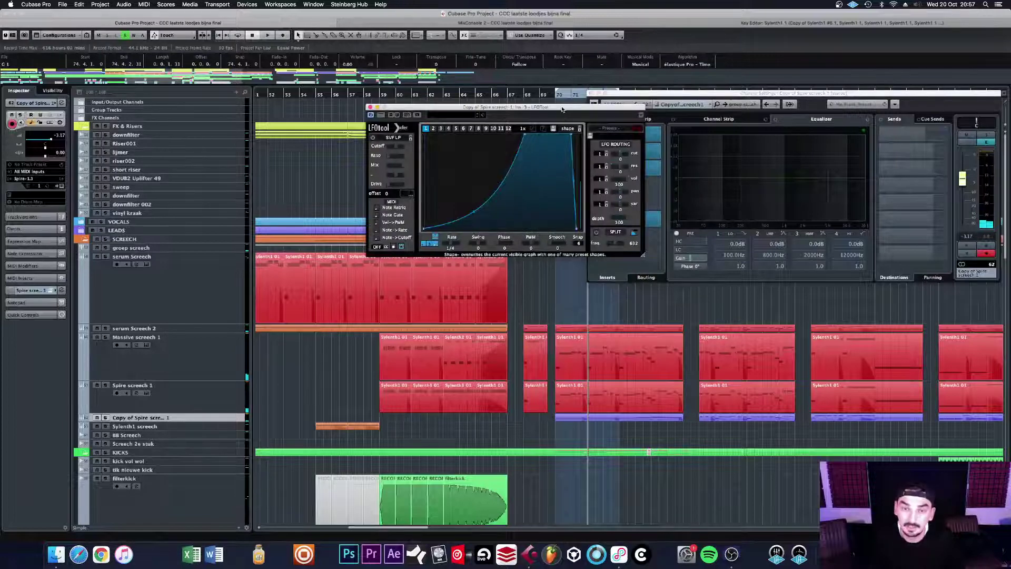
{"action": "left_click_drag", "start_coordinate": [562, 109], "coordinate": [630, 109]}
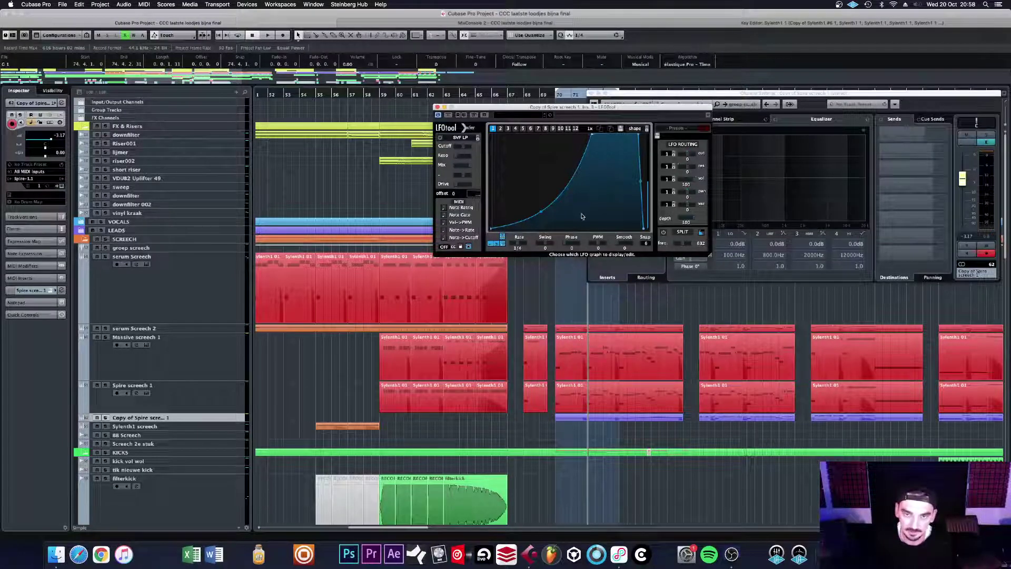
Step: Shift the upper end point of LFOTool's graph 1 slightly later to steepen the final drop, and close the plug-in
{"action": "left_click_drag", "start_coordinate": [646, 247], "coordinate": [647, 254]}
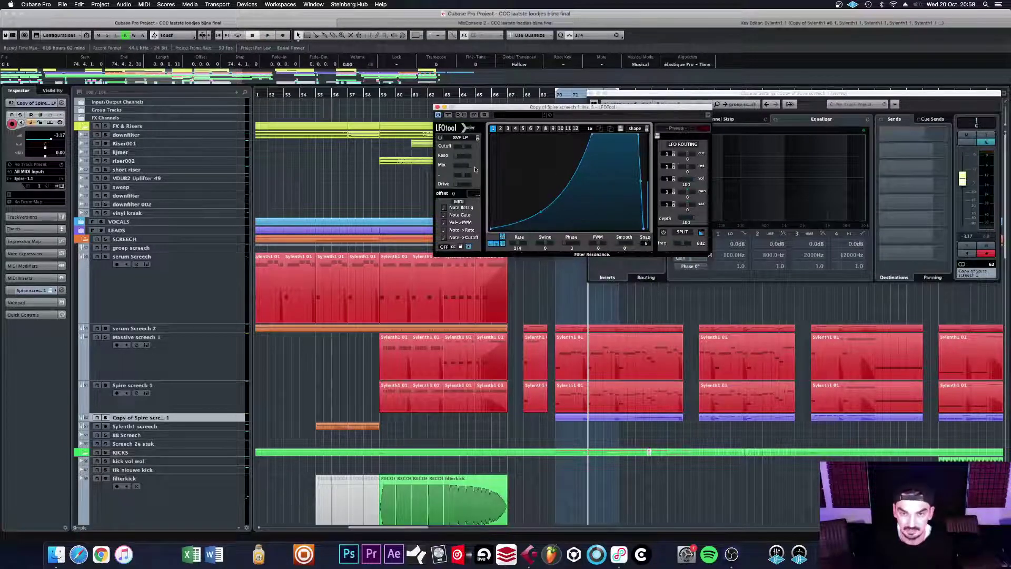
{"action": "left_click_drag", "start_coordinate": [591, 136], "coordinate": [591, 132]}
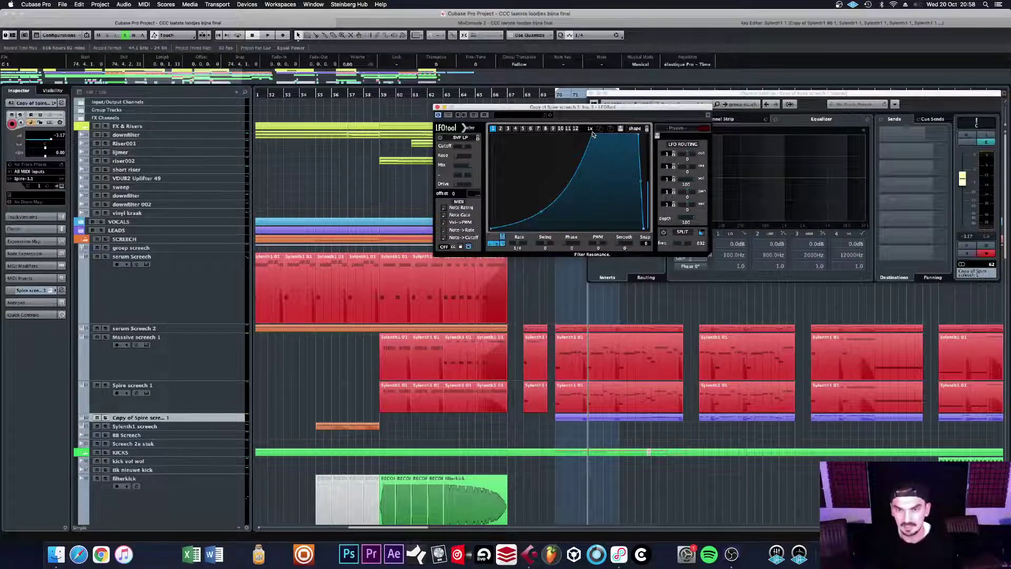
{"action": "mouse_move", "coordinate": [593, 135]}
{"action": "left_mouse_down"}
{"action": "mouse_move", "coordinate": [568, 134]}
{"action": "mouse_move", "coordinate": [591, 131]}
{"action": "left_mouse_up"}
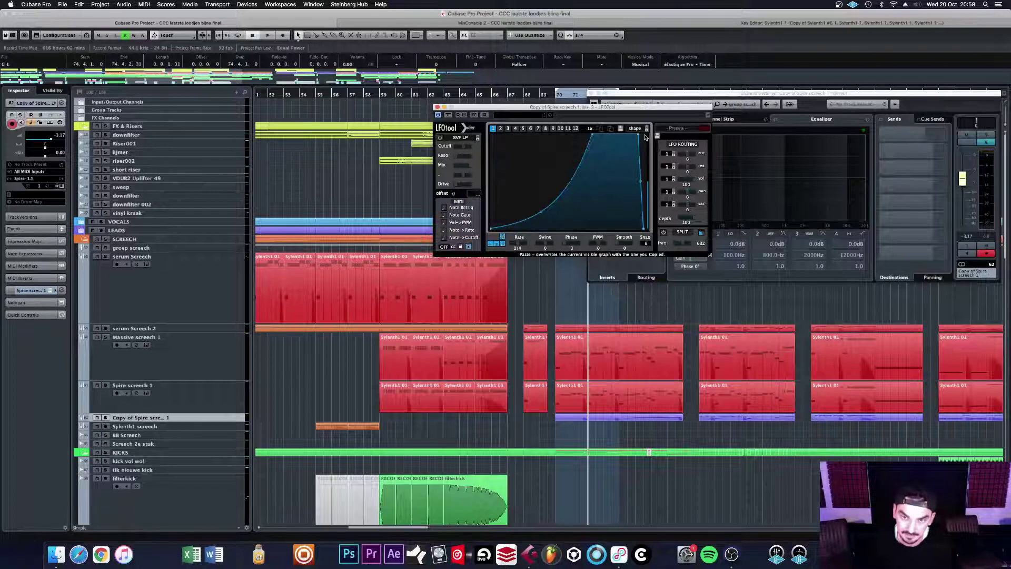
{"action": "left_click_drag", "start_coordinate": [641, 136], "coordinate": [645, 133]}
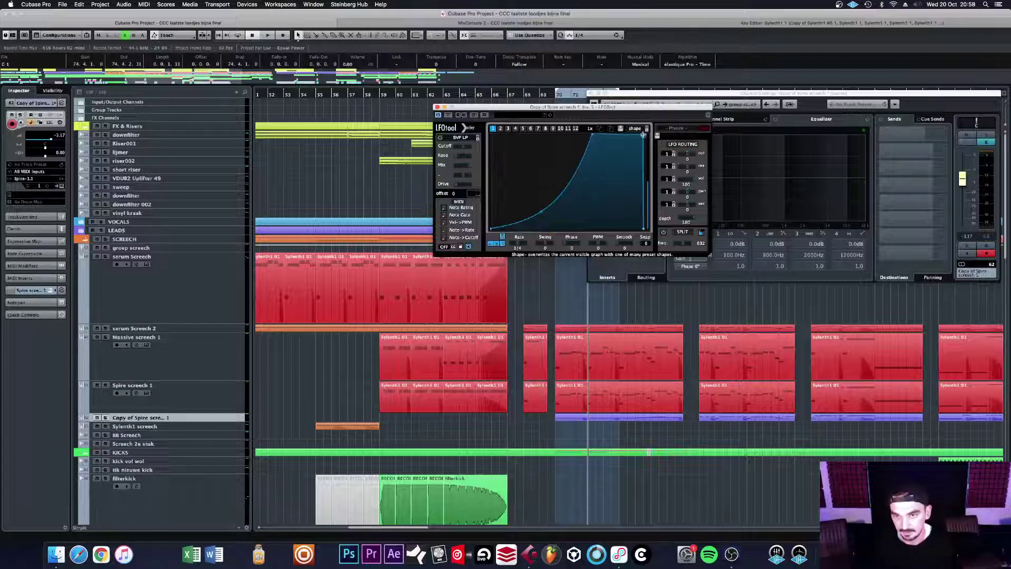
{"action": "left_click_drag", "start_coordinate": [643, 135], "coordinate": [641, 133]}
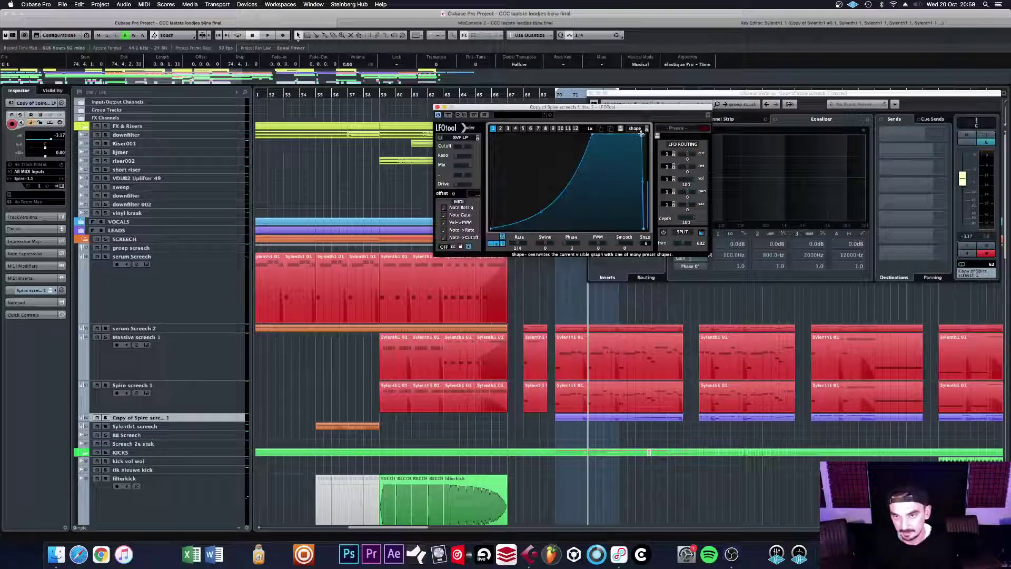
{"action": "left_click", "coordinate": [437, 107]}
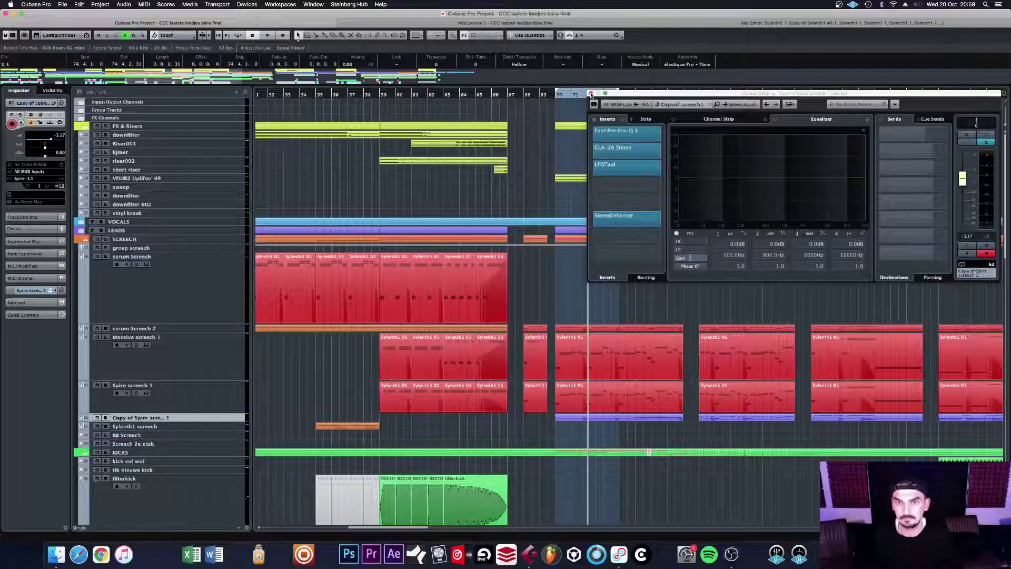
Step: Close the Copy of Spire screech 1 channel settings and play the project from bar 70 with the whole arrangement in view
{"action": "left_click", "coordinate": [591, 94]}
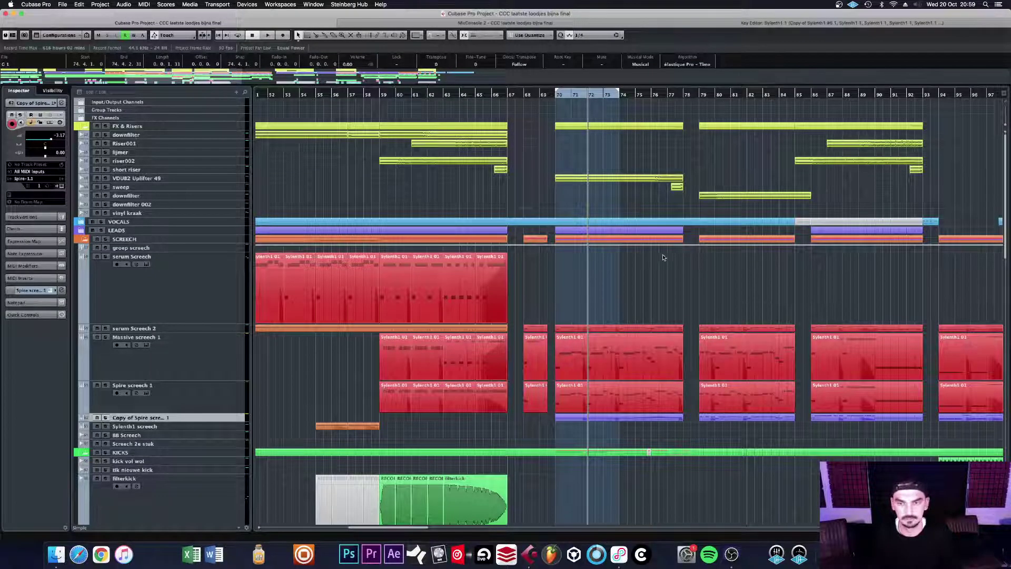
{"action": "key", "text": "g"}
{"action": "key", "text": "g"}
{"action": "key", "text": "g"}
{"action": "key", "text": "g"}
{"action": "key", "text": "g"}
{"action": "scroll", "coordinate": [651, 255], "scroll_direction": "down", "scroll_amount": 1}
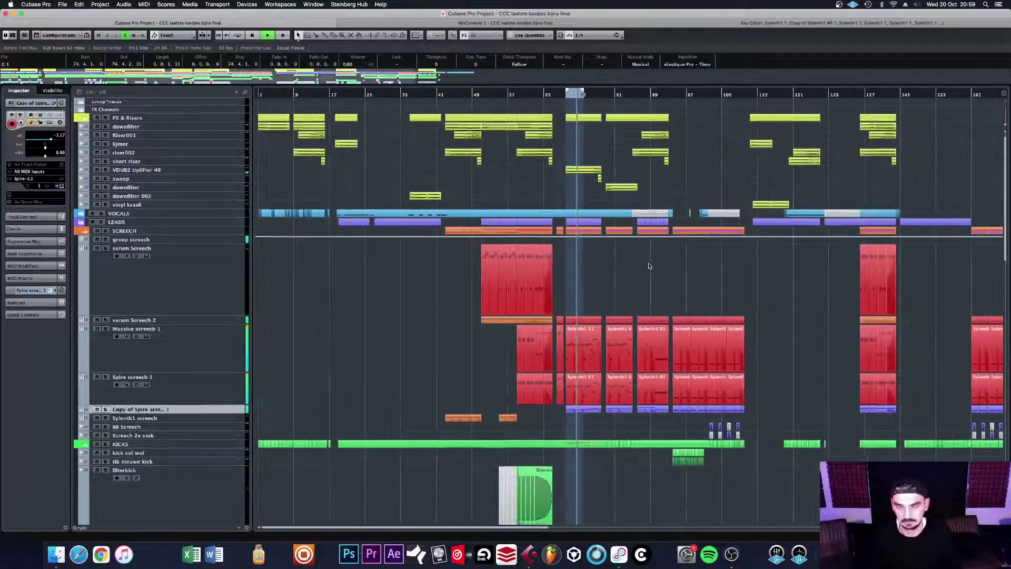
{"action": "scroll", "coordinate": [550, 243], "scroll_direction": "up", "scroll_amount": 2}
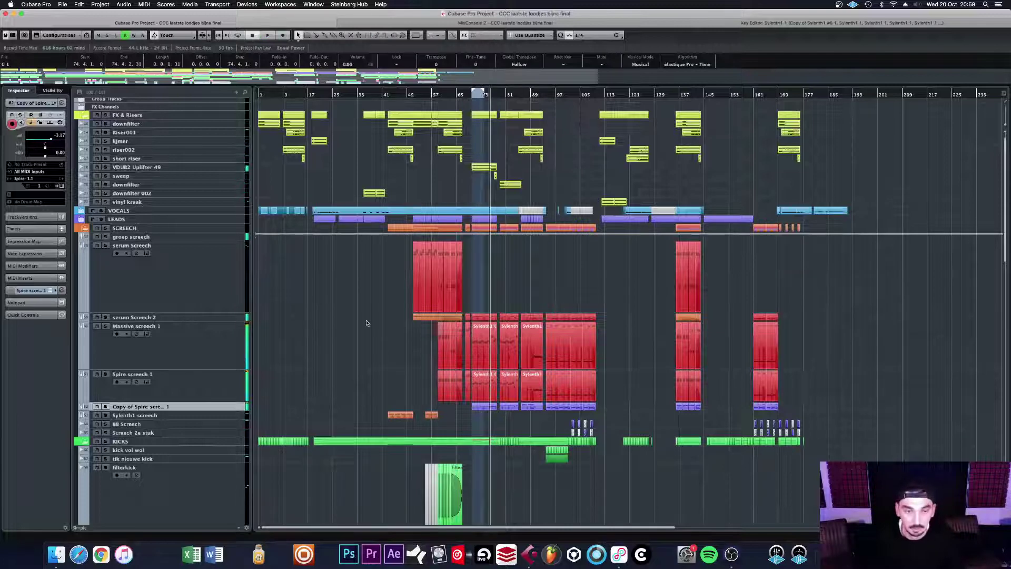
Step: Open the Serum instrument of the serum Screech 2 track and play that track soloed
{"action": "left_click", "coordinate": [192, 318]}
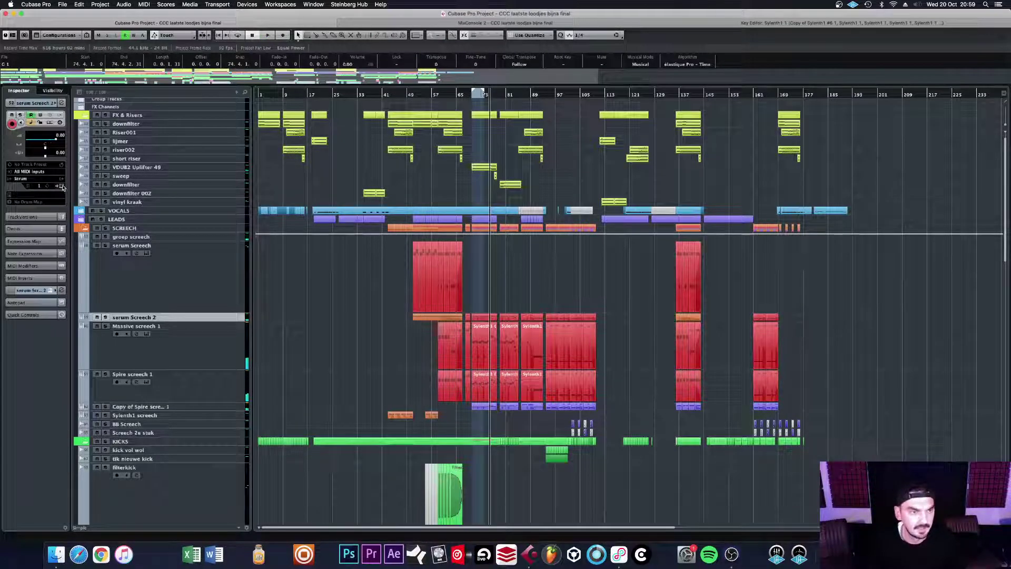
{"action": "key", "text": "Return"}
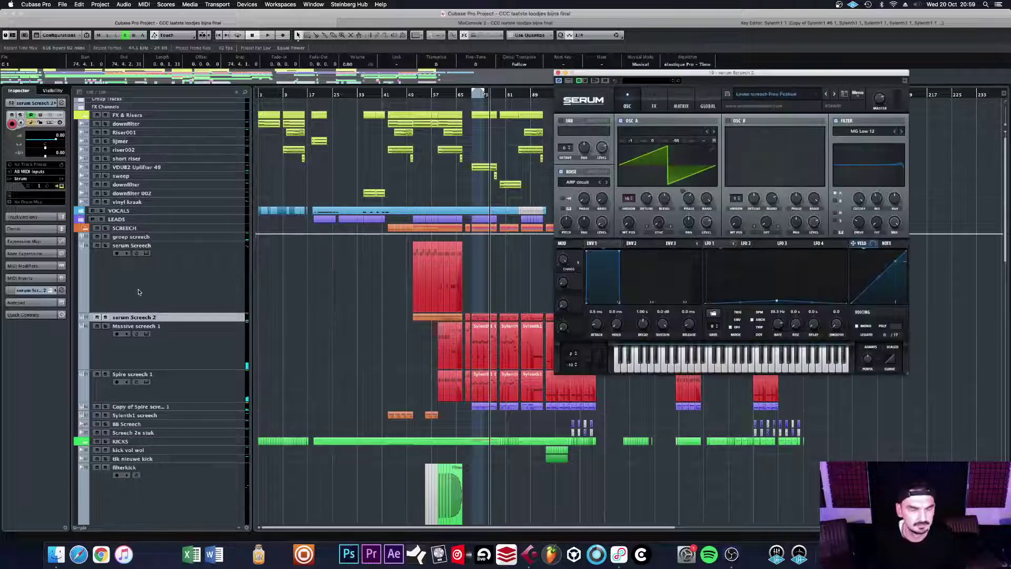
{"action": "left_click", "coordinate": [105, 317]}
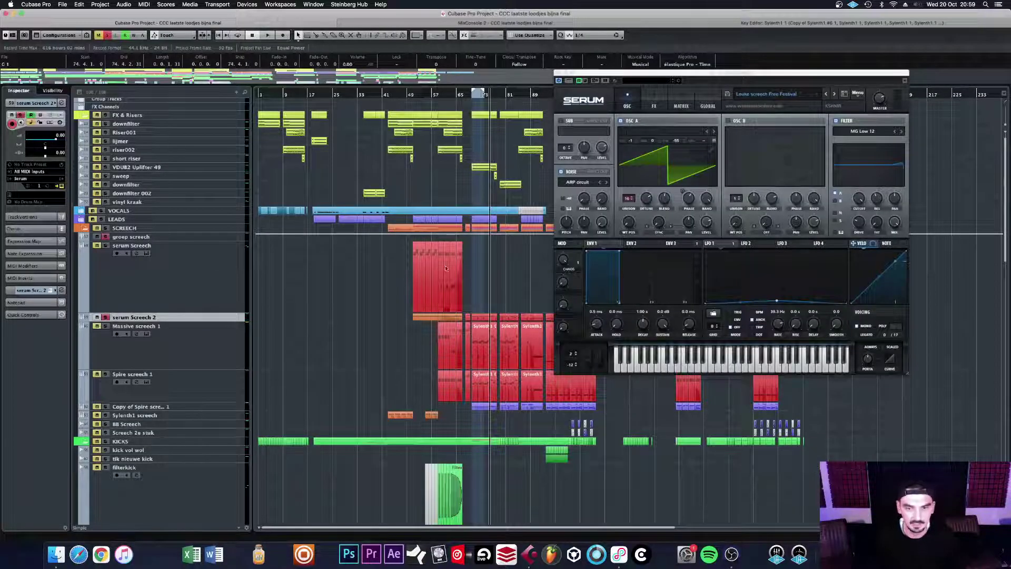
{"action": "key", "text": "space"}
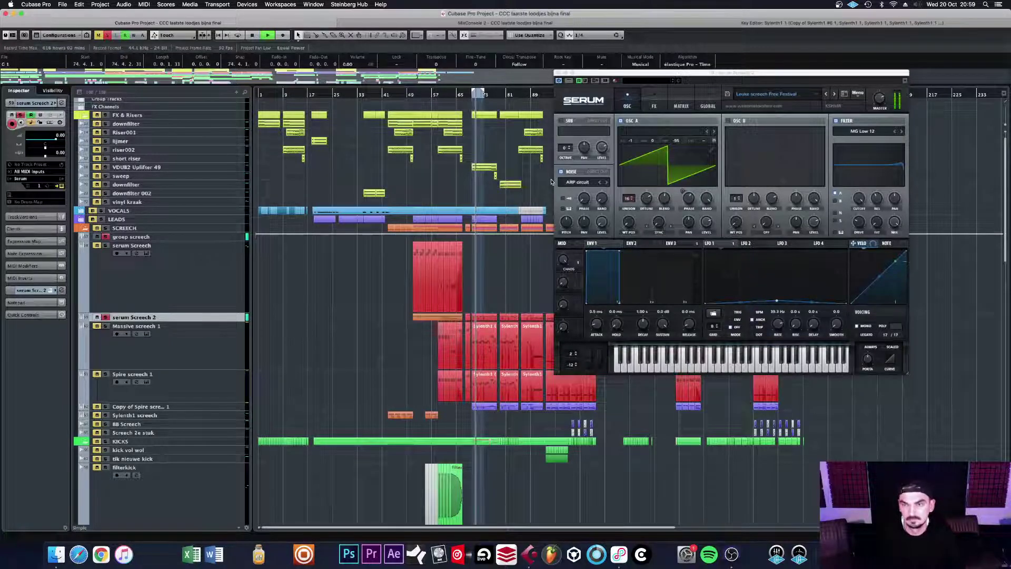
{"action": "key", "text": "space"}
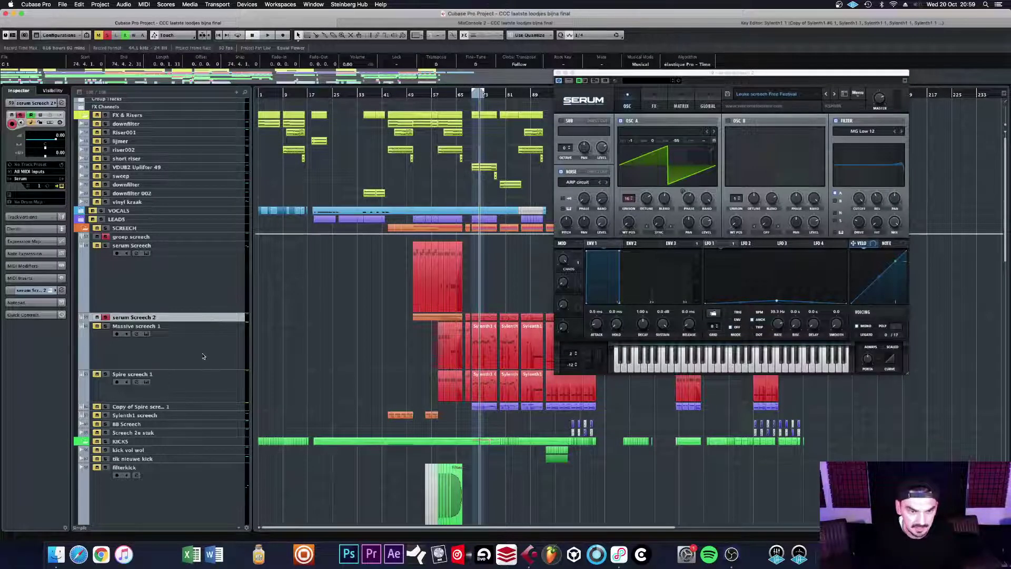
Step: Replace the Serum window with the Massive screech 1 track's Massive instrument, and play that track soloed
{"action": "left_click", "coordinate": [225, 345]}
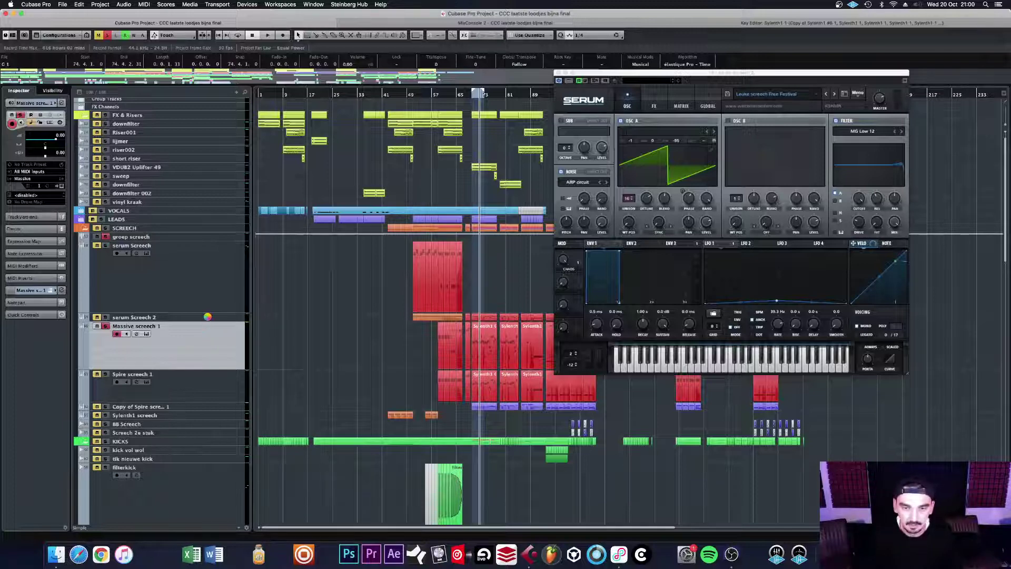
{"action": "left_click", "coordinate": [558, 74]}
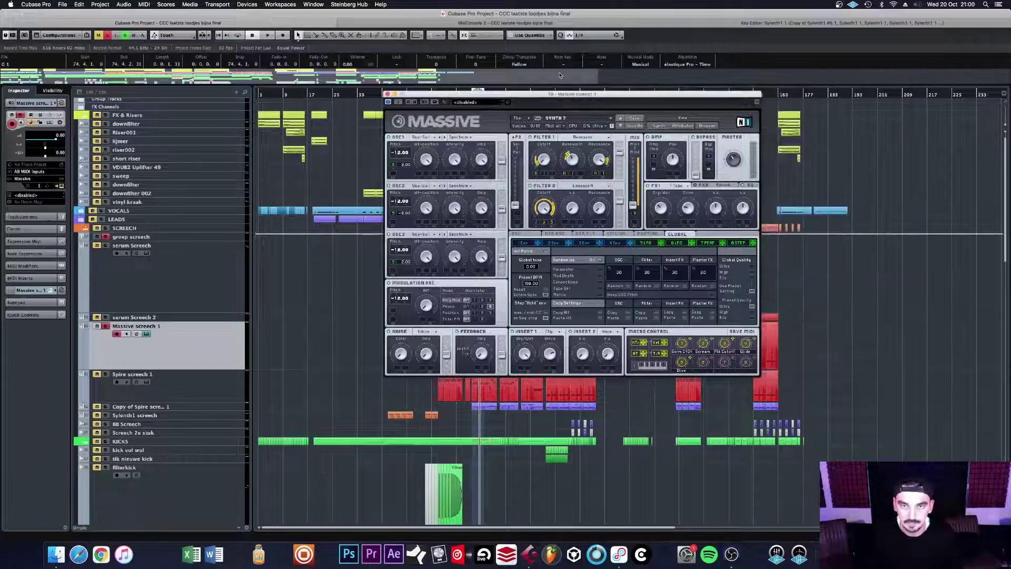
{"action": "left_click_drag", "start_coordinate": [565, 96], "coordinate": [716, 65]}
{"action": "key", "text": "space"}
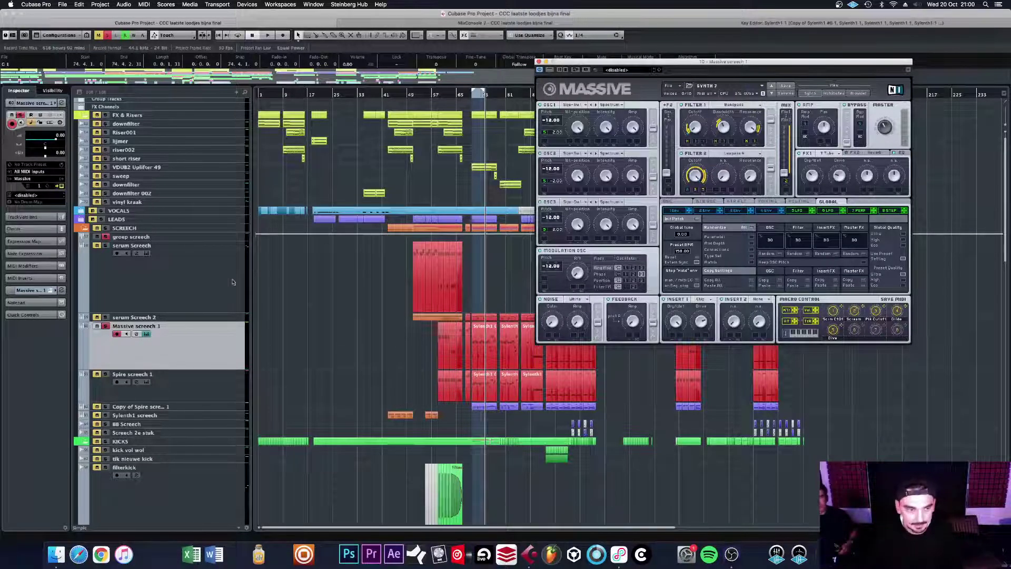
Step: Solo Spire screech 1 instead of Massive screech 1 and play it with its Spire instrument open
{"action": "left_click", "coordinate": [105, 374]}
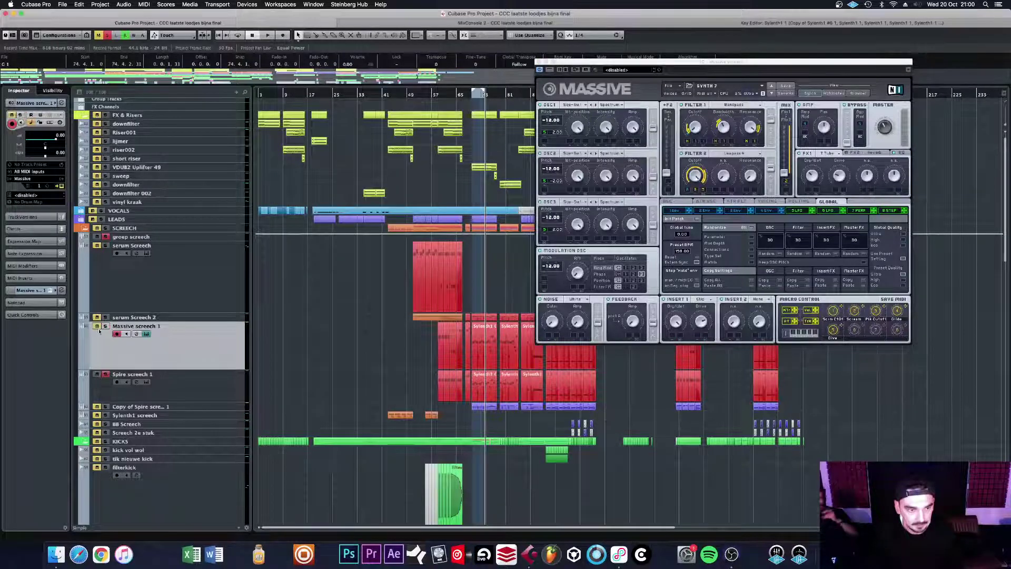
{"action": "key", "text": "Down"}
{"action": "key", "text": "space"}
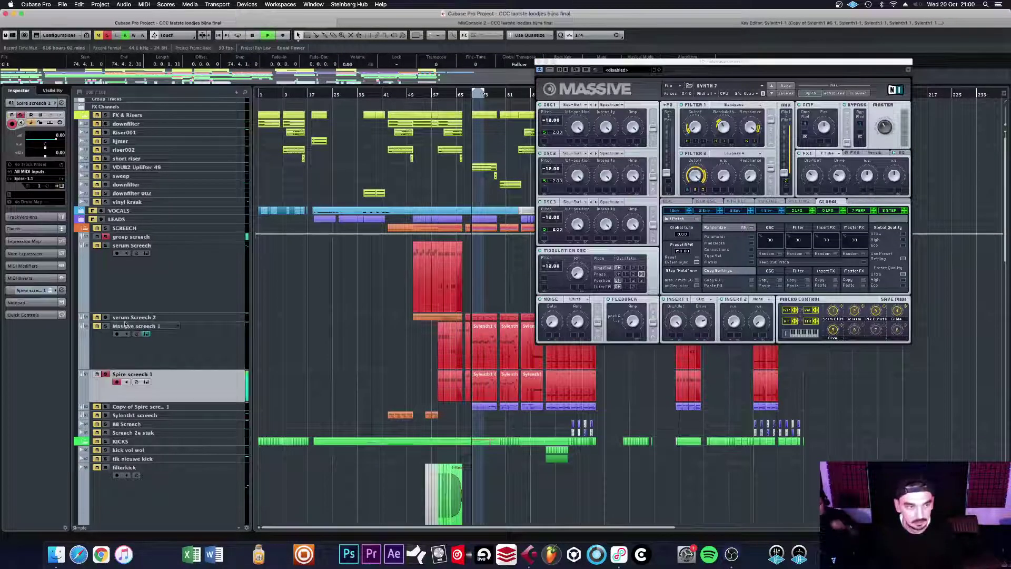
{"action": "left_click", "coordinate": [148, 382]}
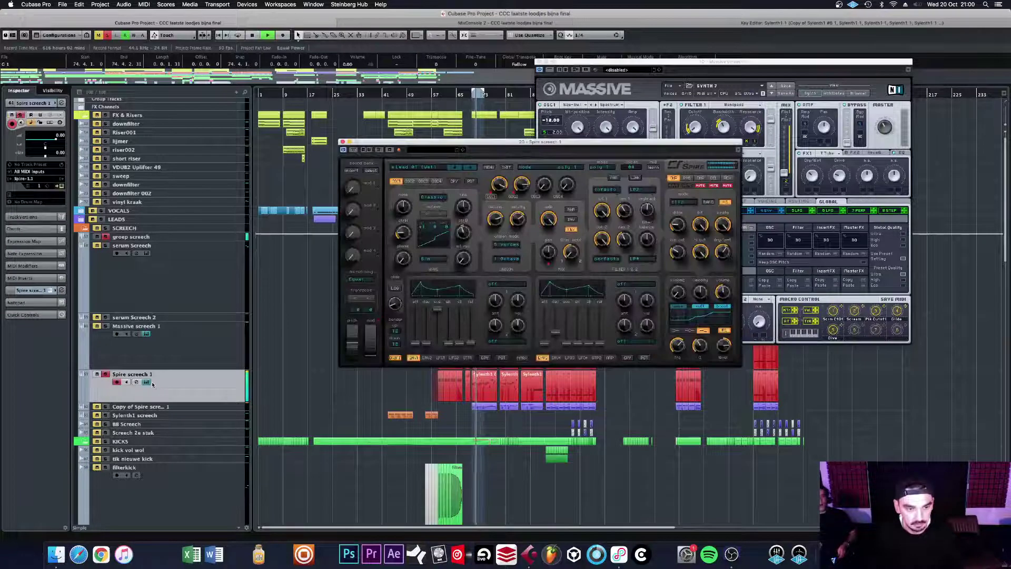
{"action": "left_click", "coordinate": [535, 147]}
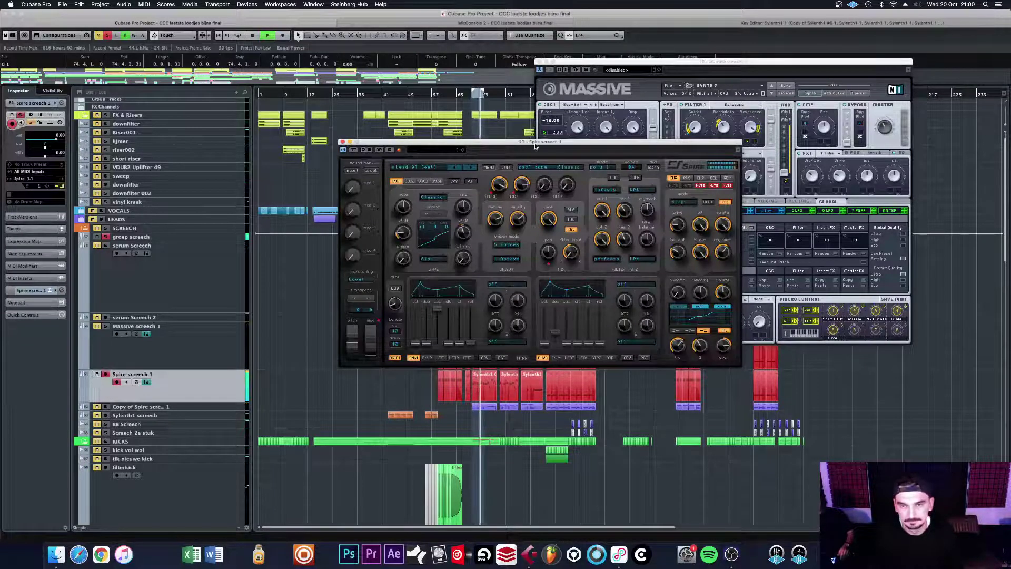
{"action": "key", "text": "space"}
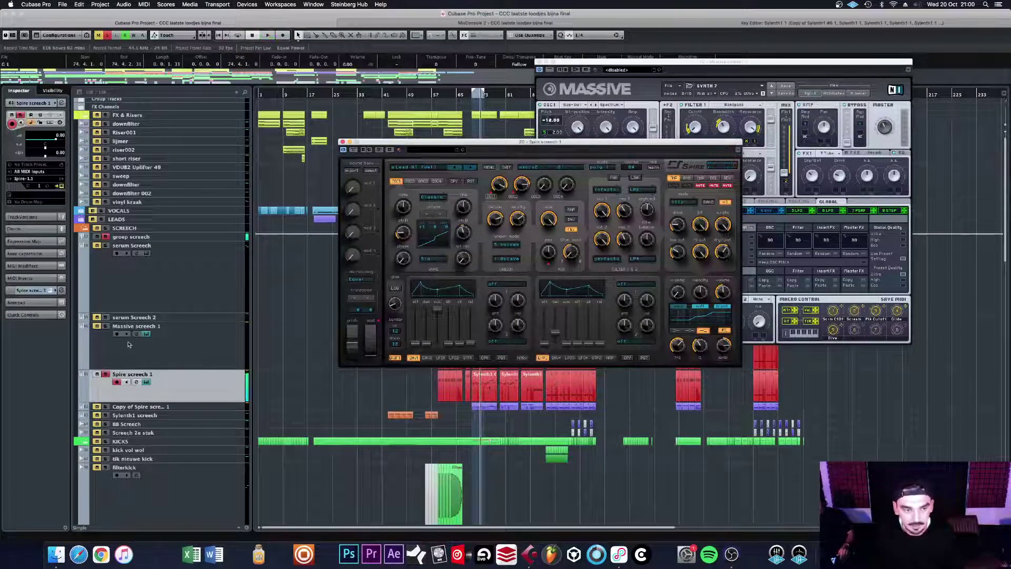
Step: Add serum Screech 2, Massive screech 1 and Copy of Spire screech 1 to the solo, play them together, and close both synth windows
{"action": "left_click", "coordinate": [105, 320]}
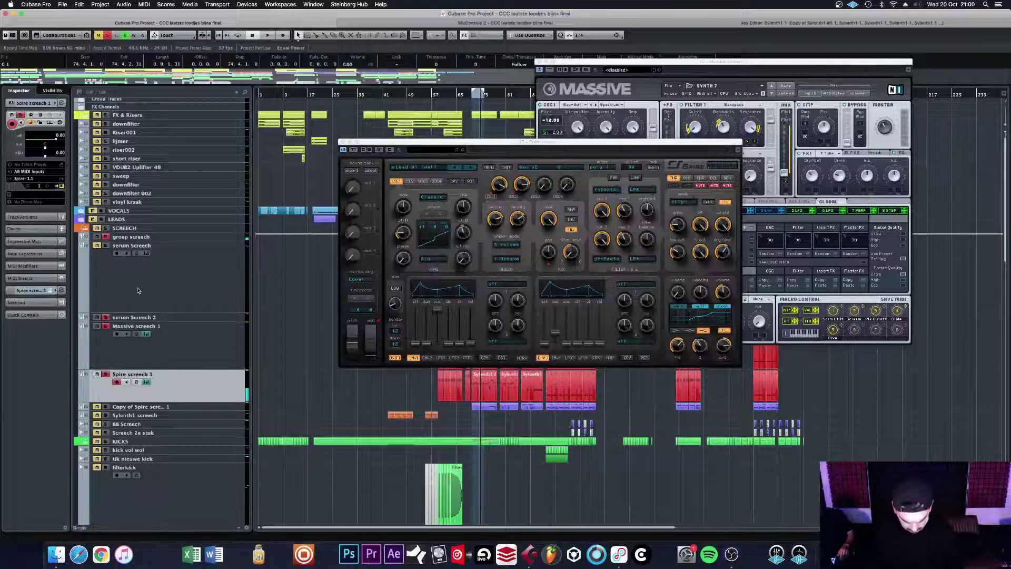
{"action": "key", "text": "space"}
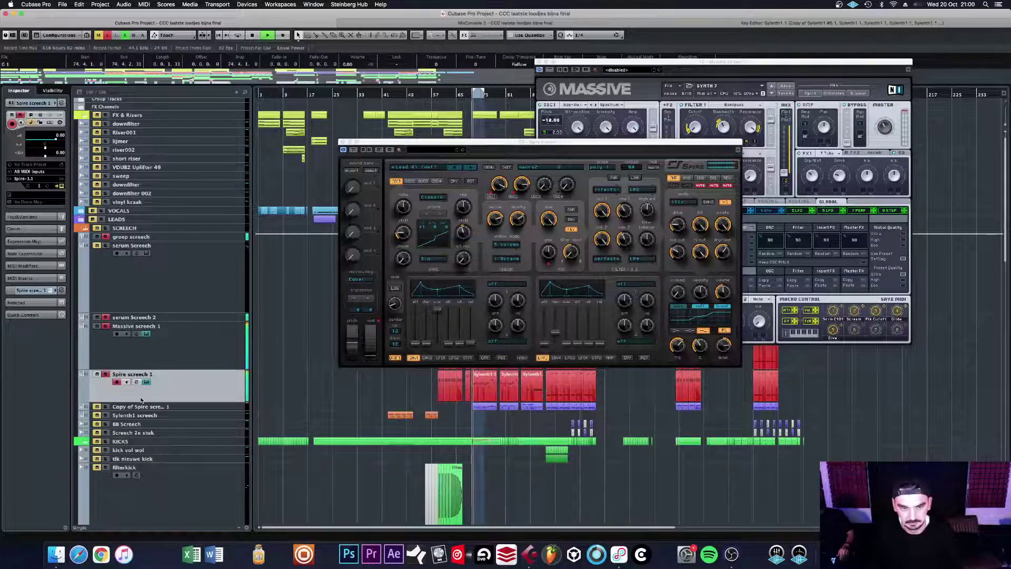
{"action": "key", "text": "space"}
{"action": "left_click", "coordinate": [105, 406]}
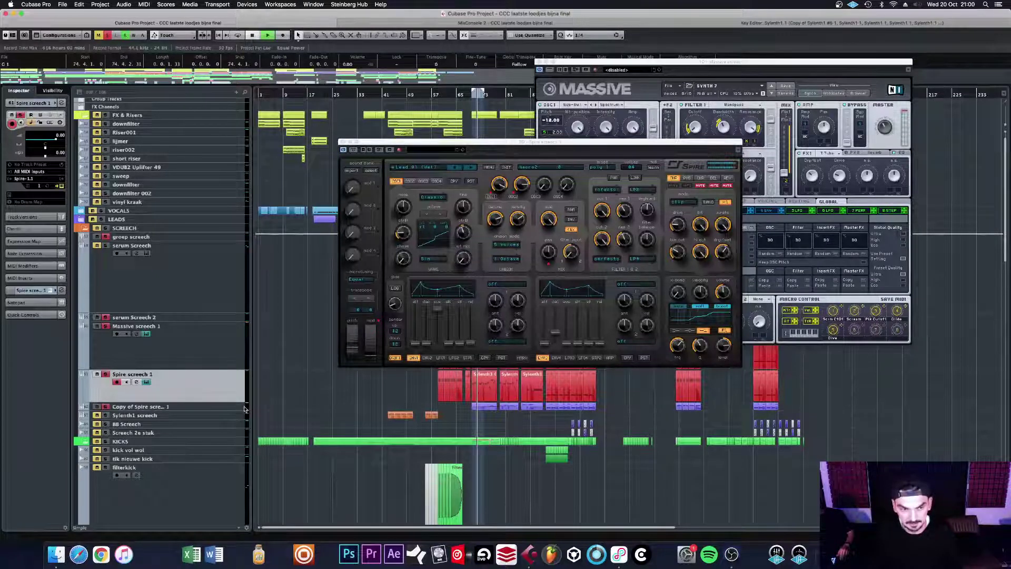
{"action": "key", "text": "space"}
{"action": "key", "text": "space"}
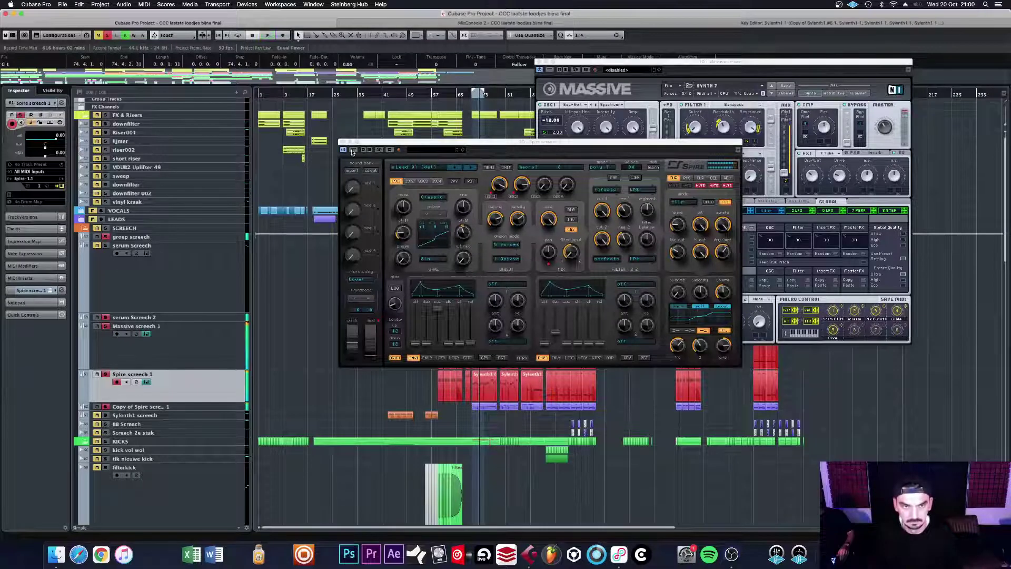
{"action": "left_click", "coordinate": [342, 142]}
{"action": "left_click", "coordinate": [537, 61]}
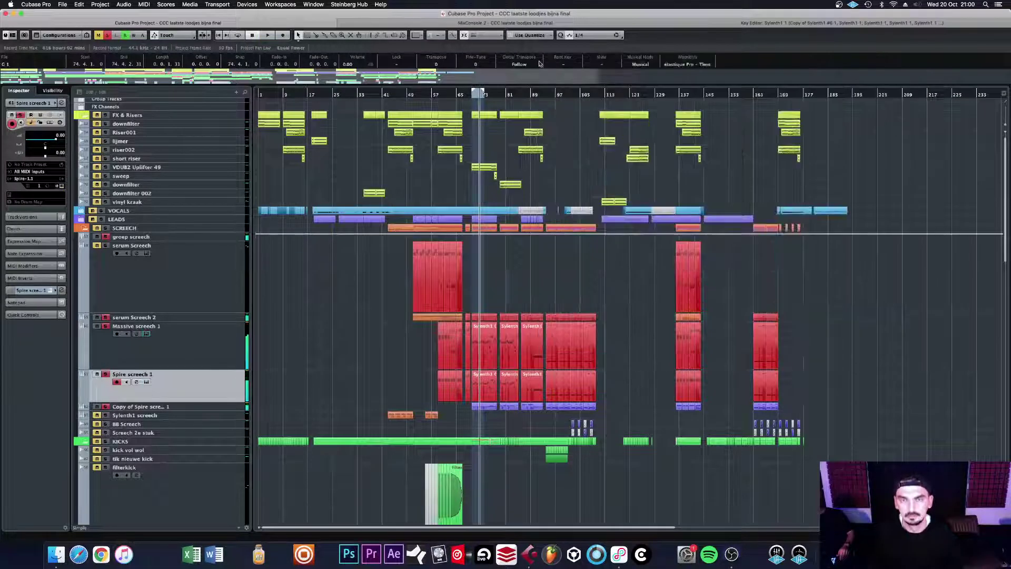
Step: Play the soloed screech layers from about bar 90 and turn off all track solos during playback
{"action": "scroll", "coordinate": [572, 326], "scroll_direction": "down", "scroll_amount": 3}
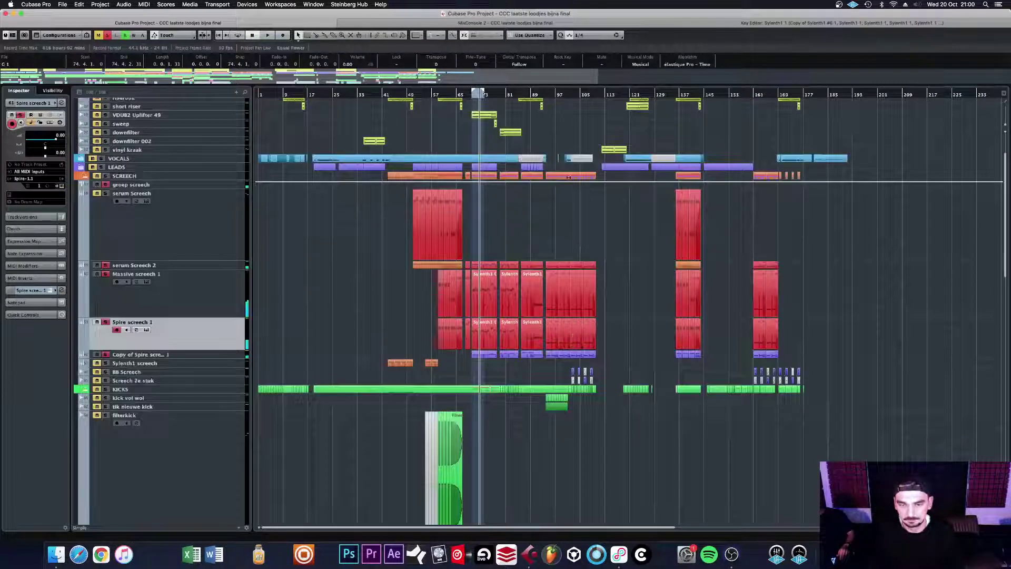
{"action": "left_click", "coordinate": [538, 95]}
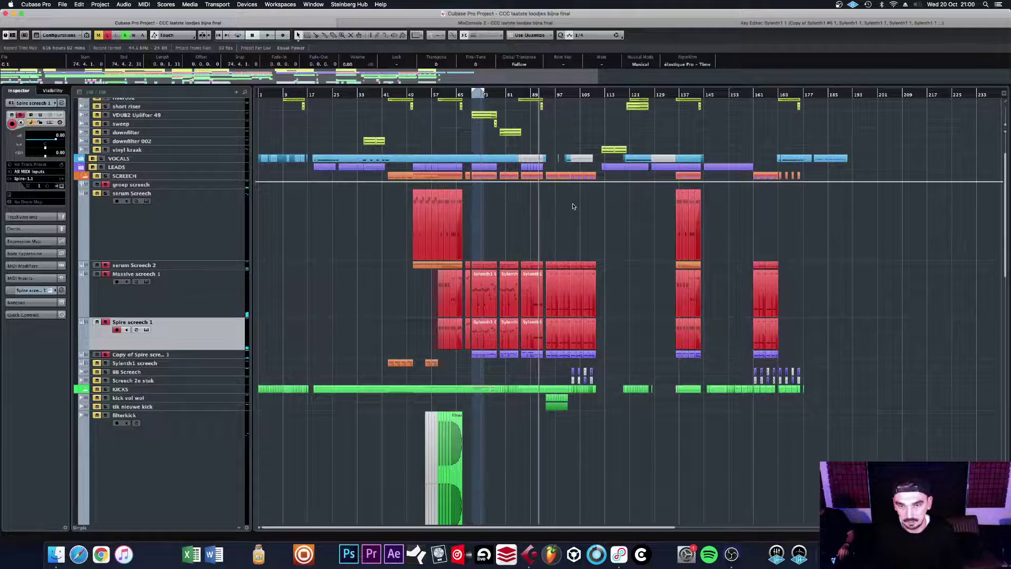
{"action": "key", "text": "space"}
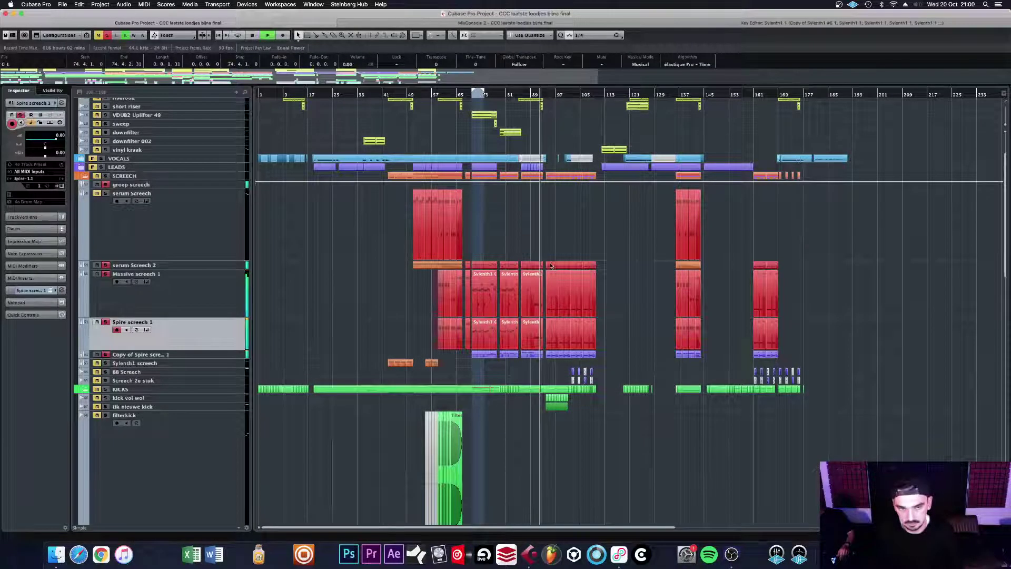
{"action": "left_click", "coordinate": [107, 35]}
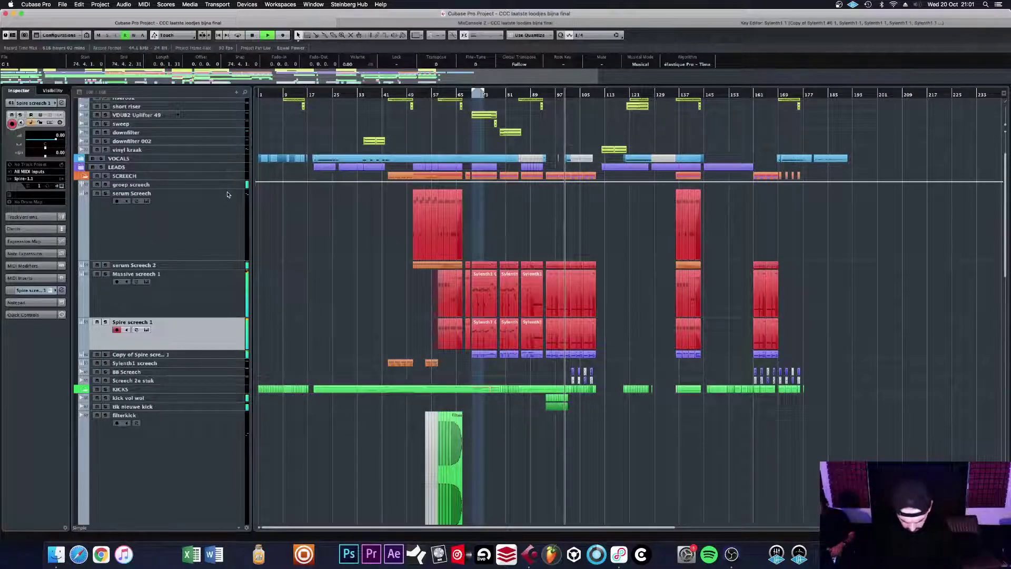
Step: Stop playback around bar 105 and increase the height of the BB Screech track
{"action": "scroll", "coordinate": [479, 253], "scroll_direction": "down", "scroll_amount": 4}
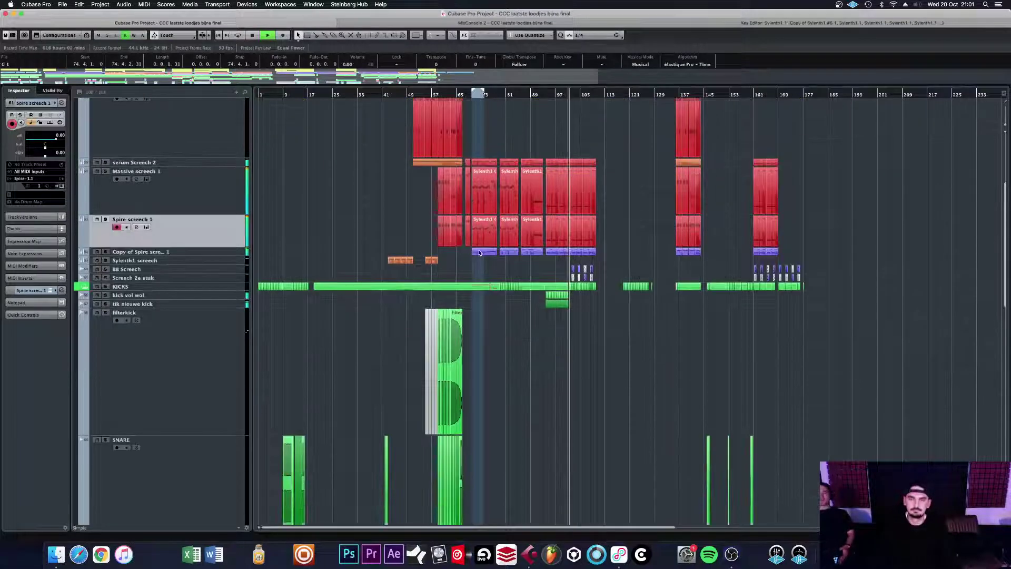
{"action": "scroll", "coordinate": [479, 252], "scroll_direction": "down", "scroll_amount": 3}
{"action": "scroll", "coordinate": [527, 258], "scroll_direction": "up", "scroll_amount": 3}
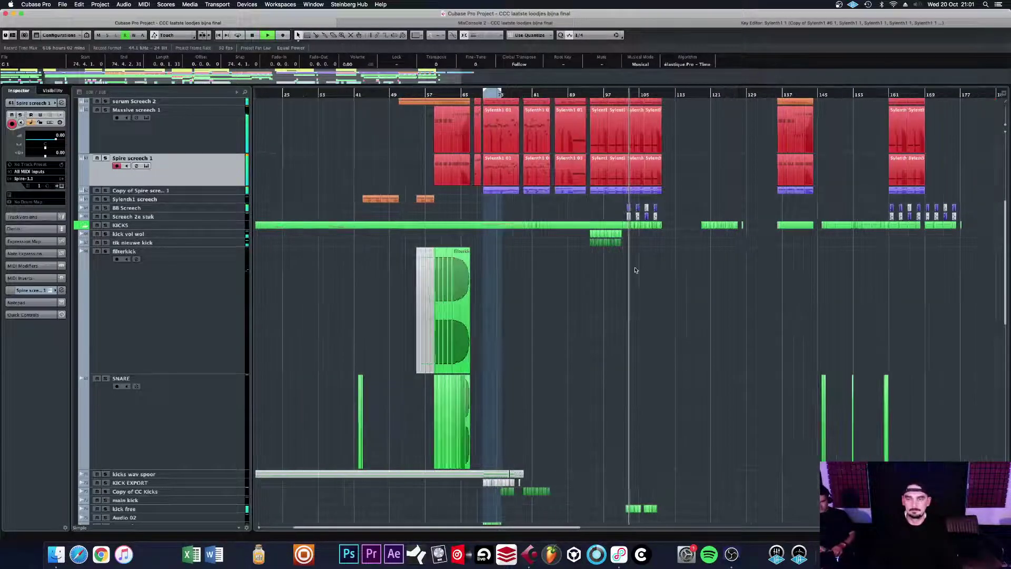
{"action": "scroll", "coordinate": [635, 270], "scroll_direction": "up", "scroll_amount": 4}
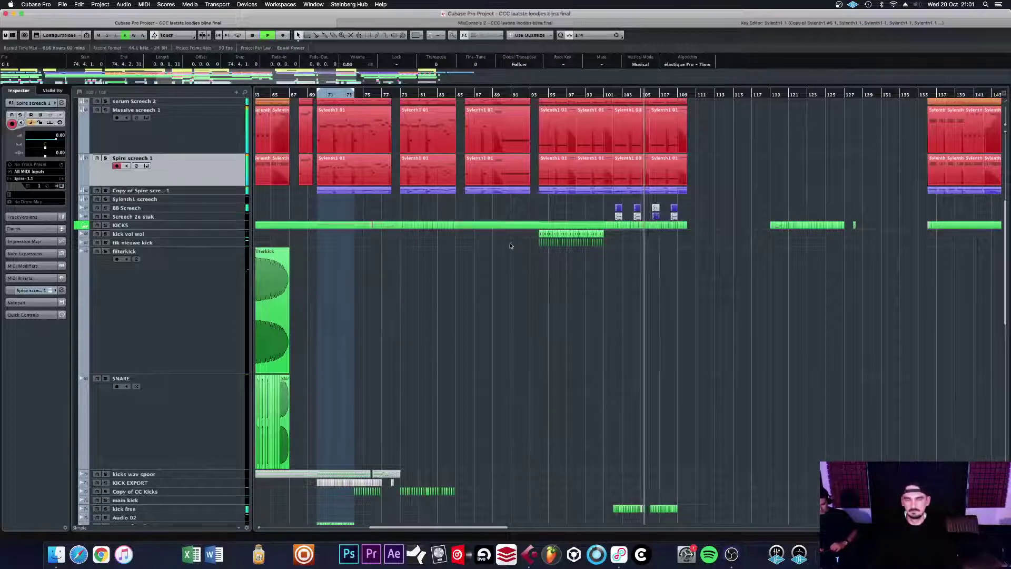
{"action": "key", "text": "space"}
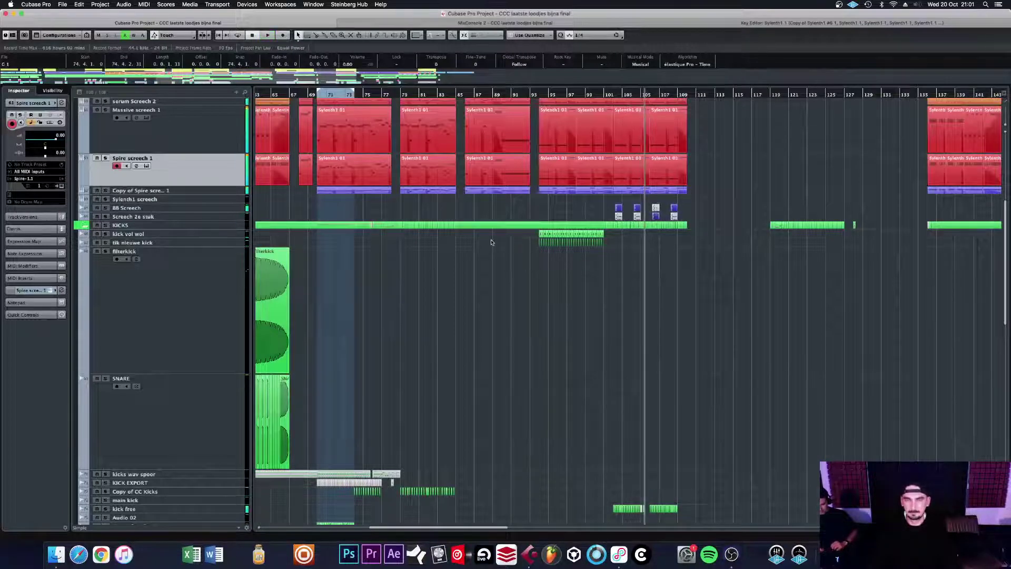
{"action": "left_click", "coordinate": [225, 210]}
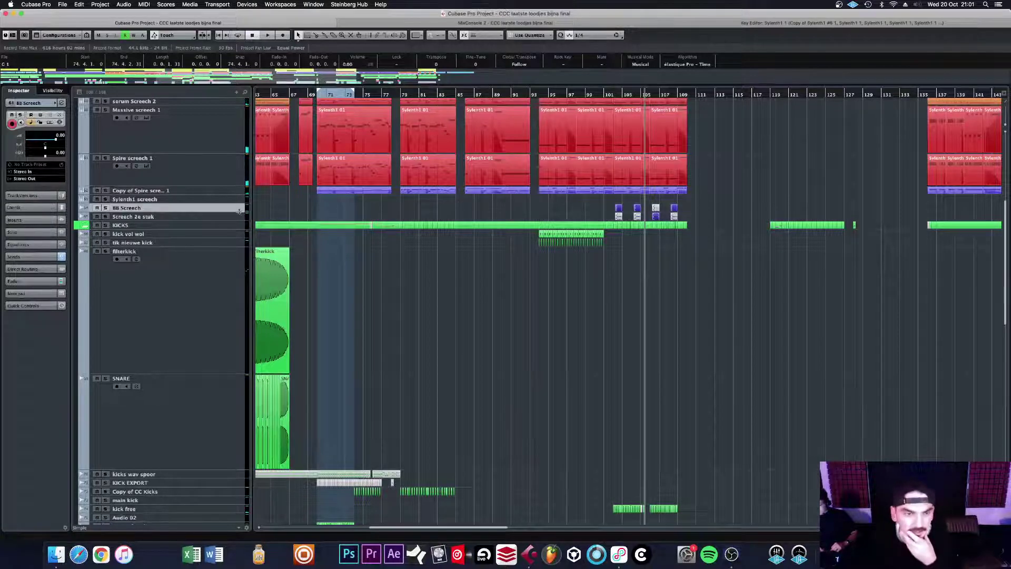
{"action": "left_click_drag", "start_coordinate": [240, 211], "coordinate": [240, 251]}
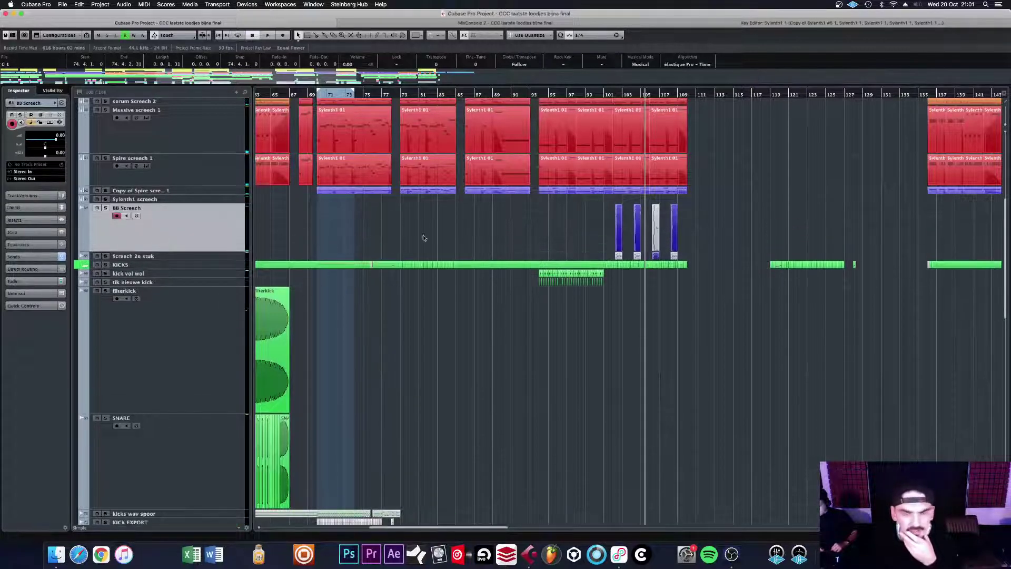
Step: Solo BB Screech, set the locators around its four clips between bars 102 and 109, and play them with its channel settings open
{"action": "left_click", "coordinate": [618, 96]}
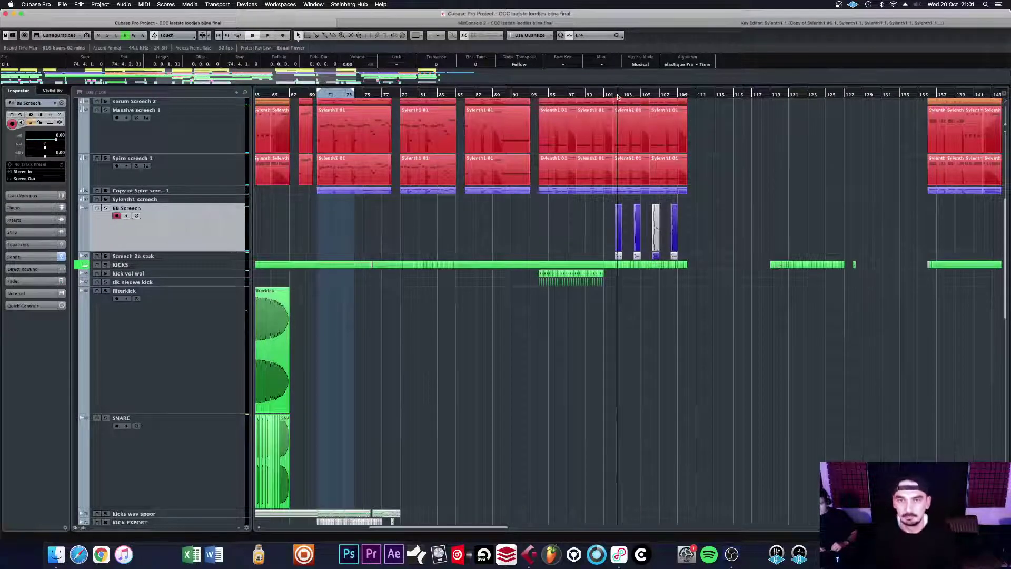
{"action": "left_click", "coordinate": [105, 208]}
{"action": "left_click_drag", "start_coordinate": [580, 225], "coordinate": [767, 219]}
{"action": "key", "text": "p"}
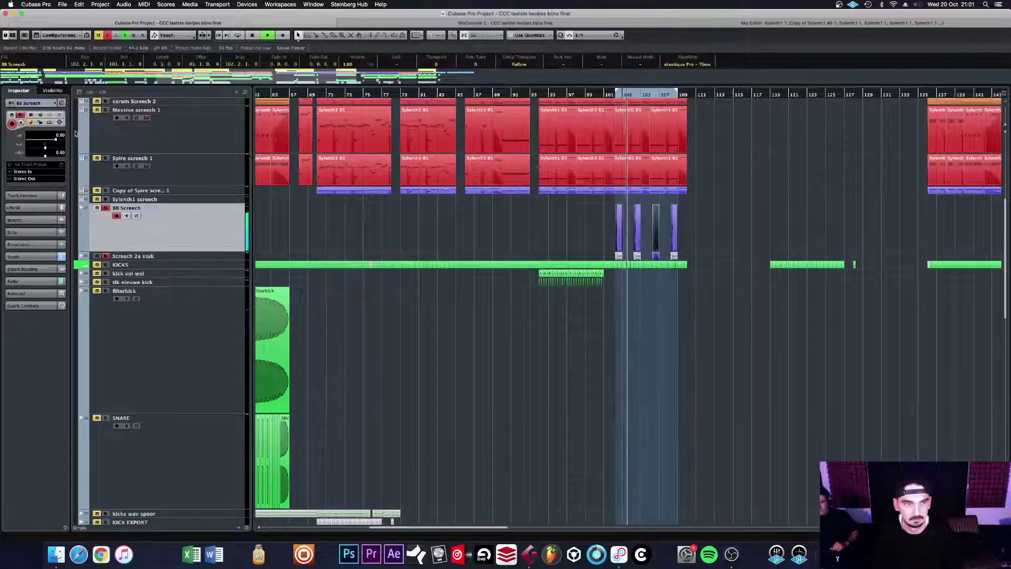
{"action": "left_click", "coordinate": [137, 216]}
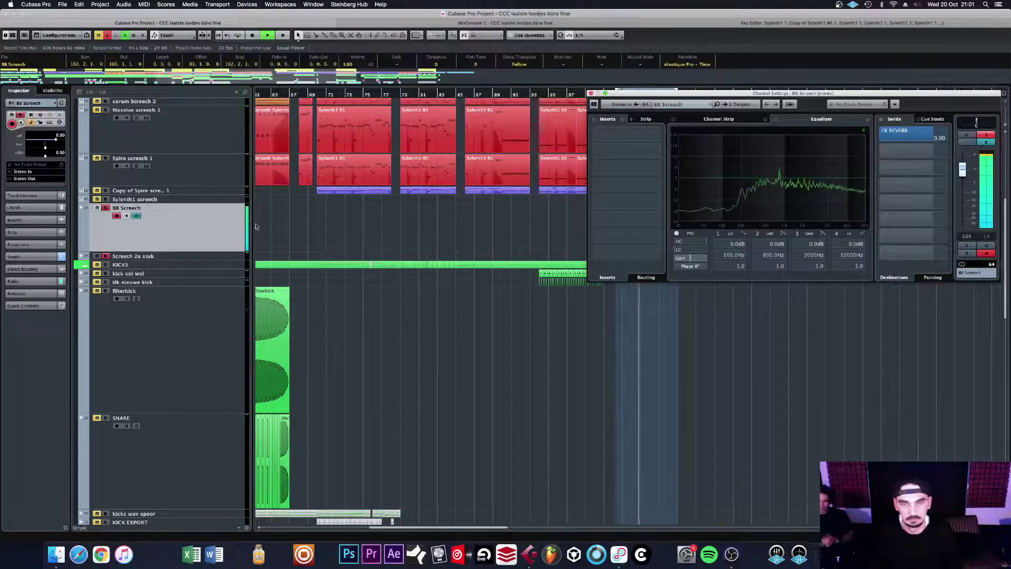
{"action": "key", "text": "space"}
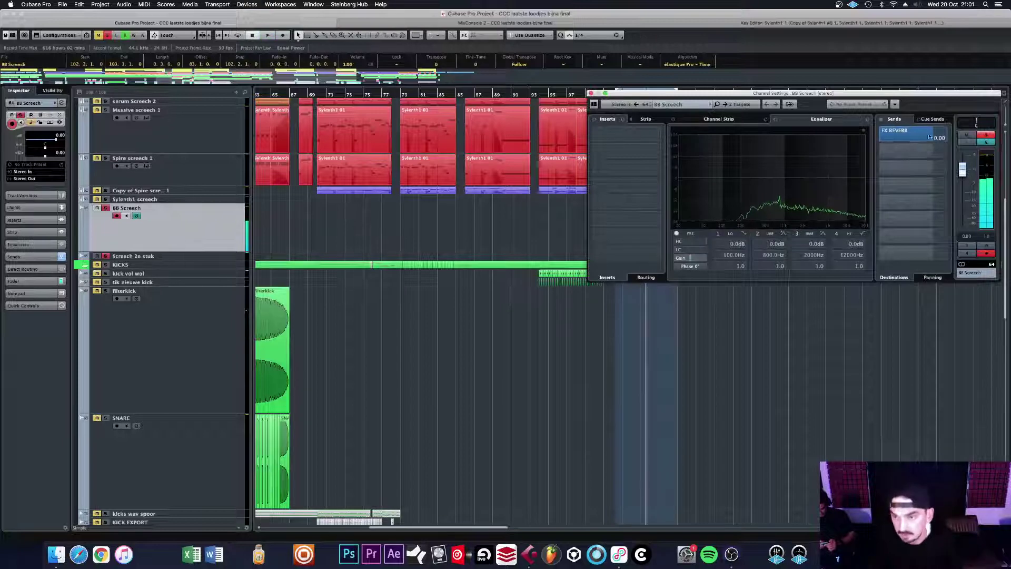
Step: Close the BB Screech channel settings and stop playback
{"action": "left_click", "coordinate": [591, 94]}
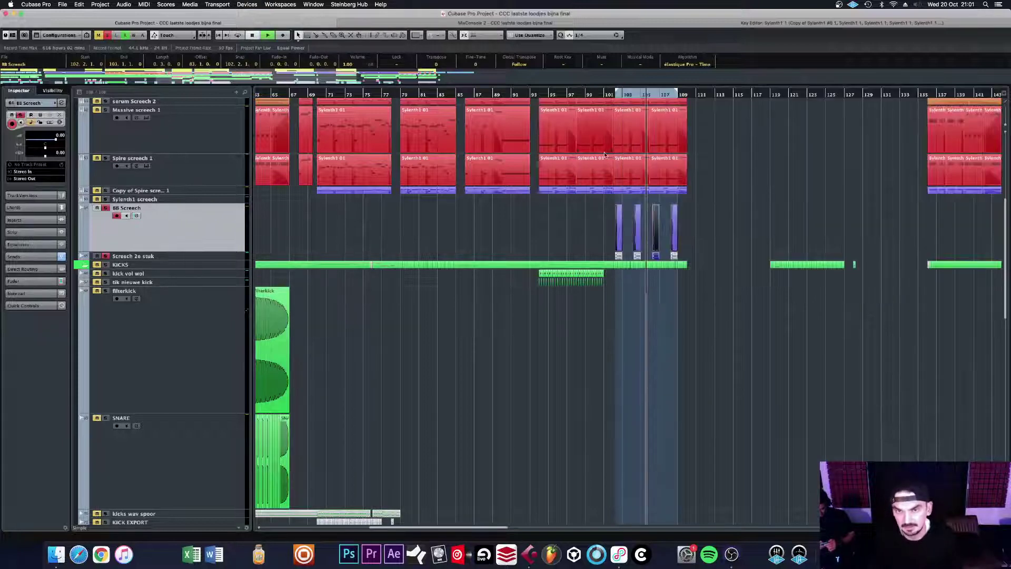
{"action": "key", "text": "space"}
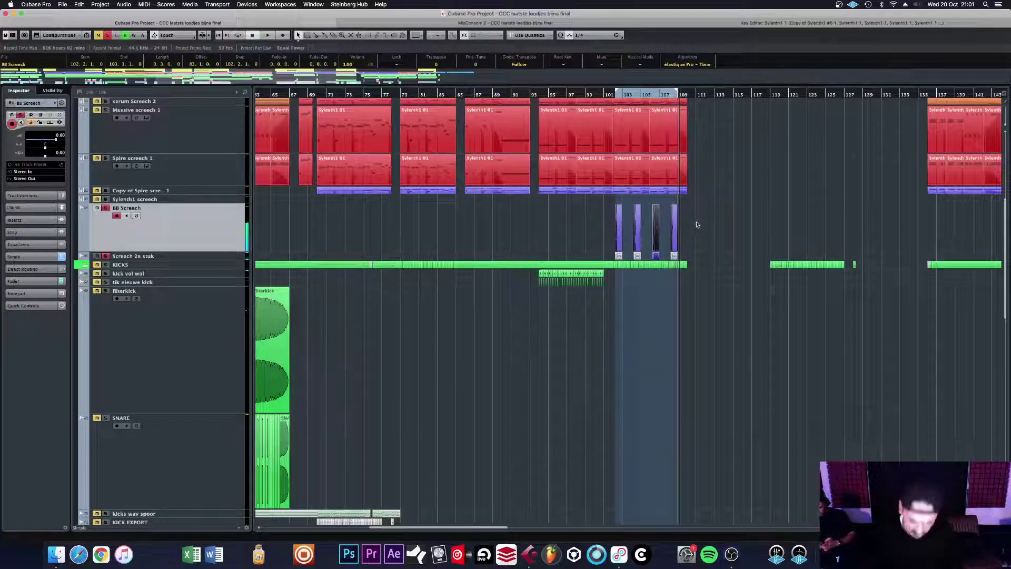
Step: Turn off all track solos and play the full arrangement from about bar 109 to bar 113, viewing the kick and percussion tracks
{"action": "key", "text": "g"}
{"action": "key", "text": "g"}
{"action": "key", "text": "g"}
{"action": "key", "text": "g"}
{"action": "key", "text": "g"}
{"action": "key", "text": "g"}
{"action": "scroll", "coordinate": [668, 228], "scroll_direction": "up", "scroll_amount": 5}
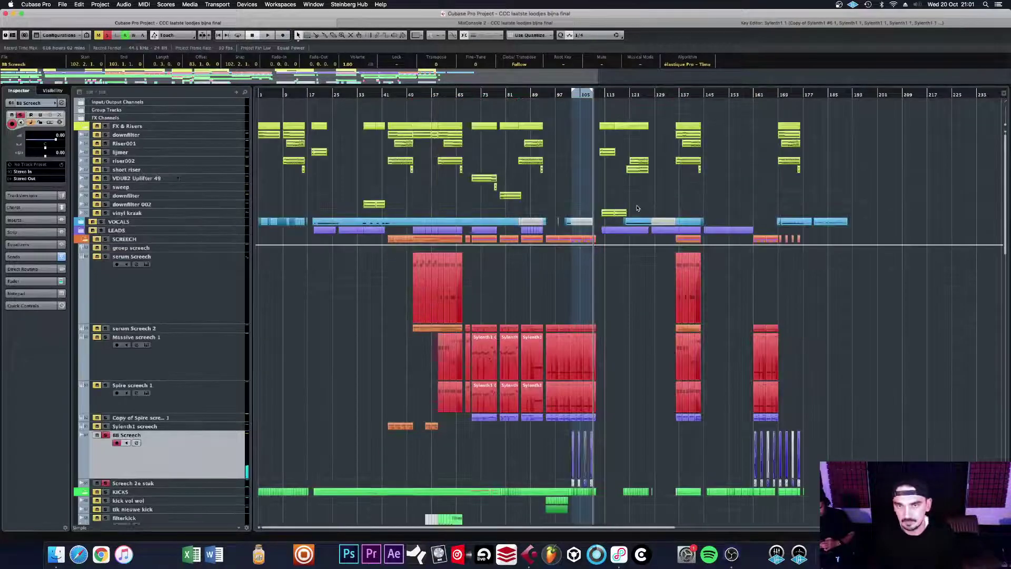
{"action": "scroll", "coordinate": [620, 255], "scroll_direction": "down", "scroll_amount": 5}
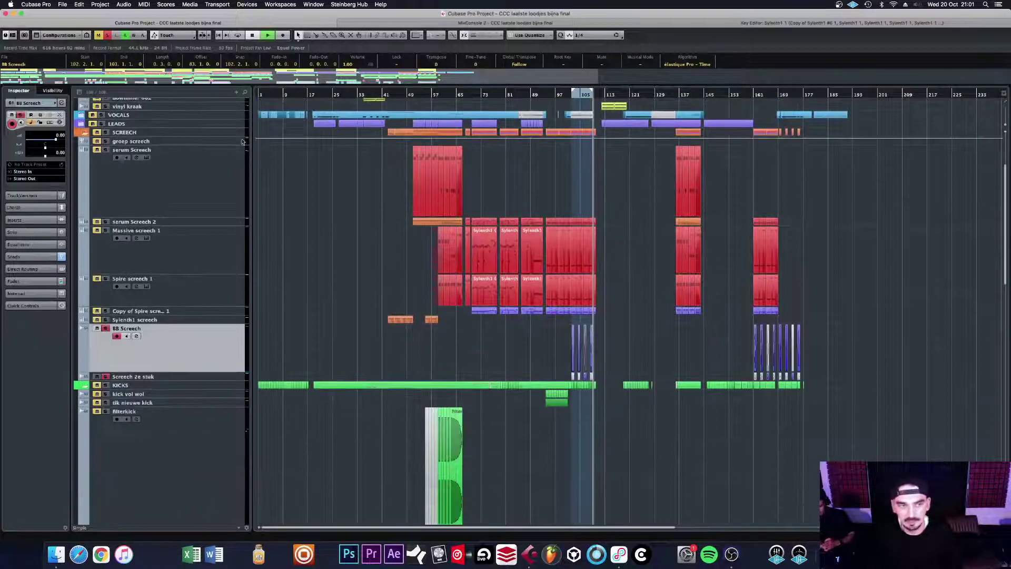
{"action": "left_click", "coordinate": [108, 36]}
{"action": "scroll", "coordinate": [605, 243], "scroll_direction": "down", "scroll_amount": 4}
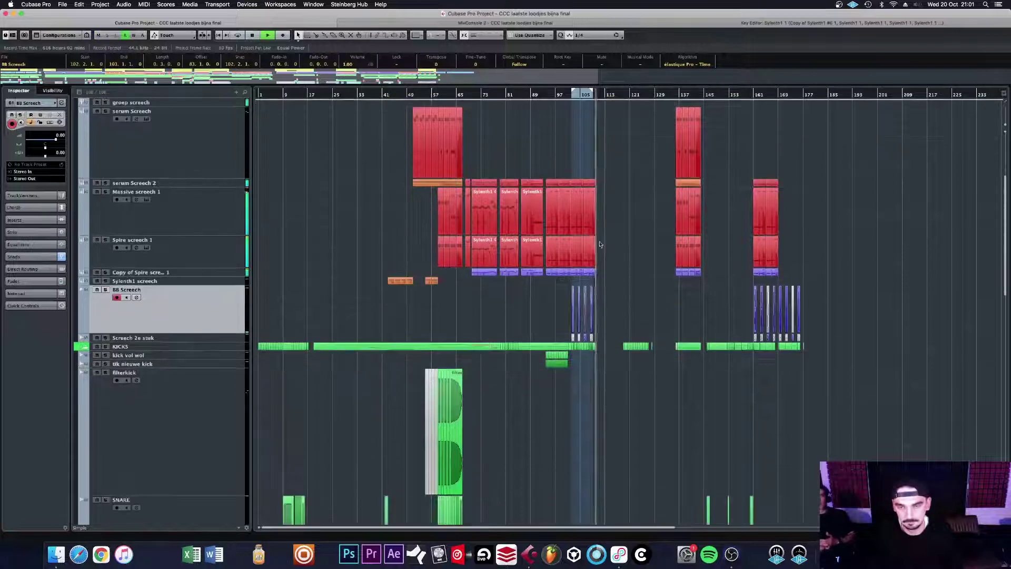
{"action": "scroll", "coordinate": [605, 243], "scroll_direction": "down", "scroll_amount": 10}
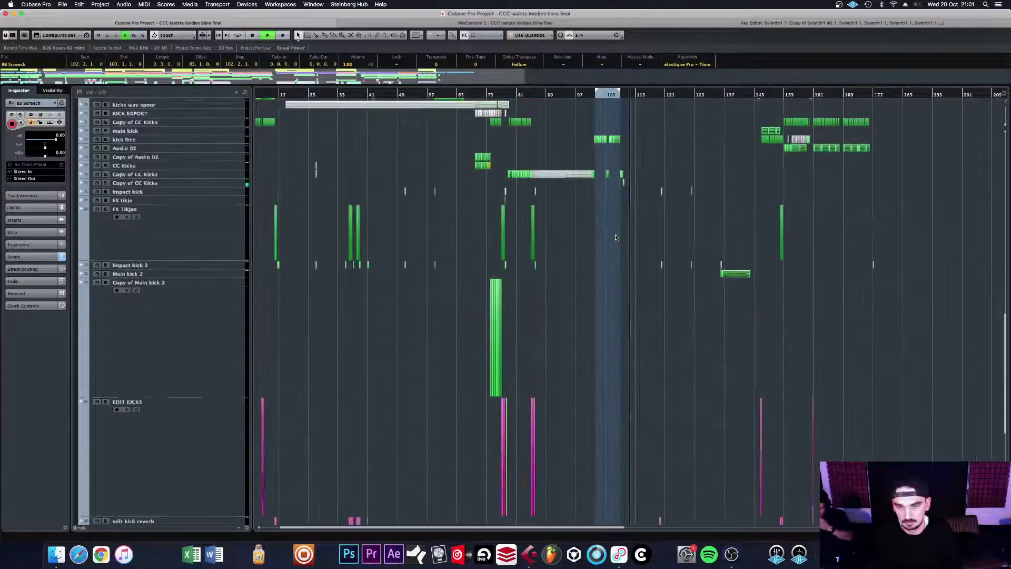
{"action": "scroll", "coordinate": [615, 238], "scroll_direction": "down", "scroll_amount": 4}
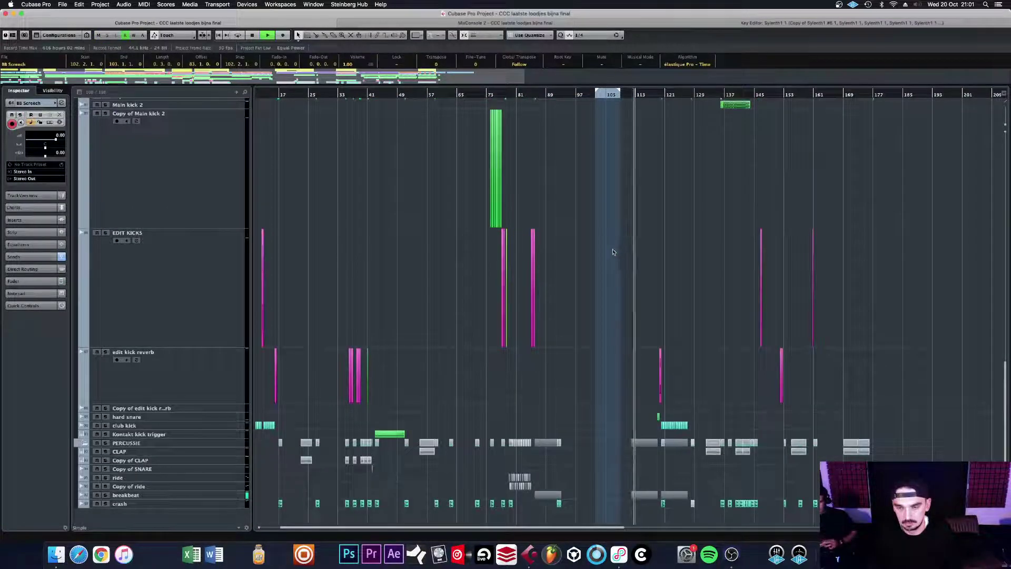
{"action": "key", "text": "space"}
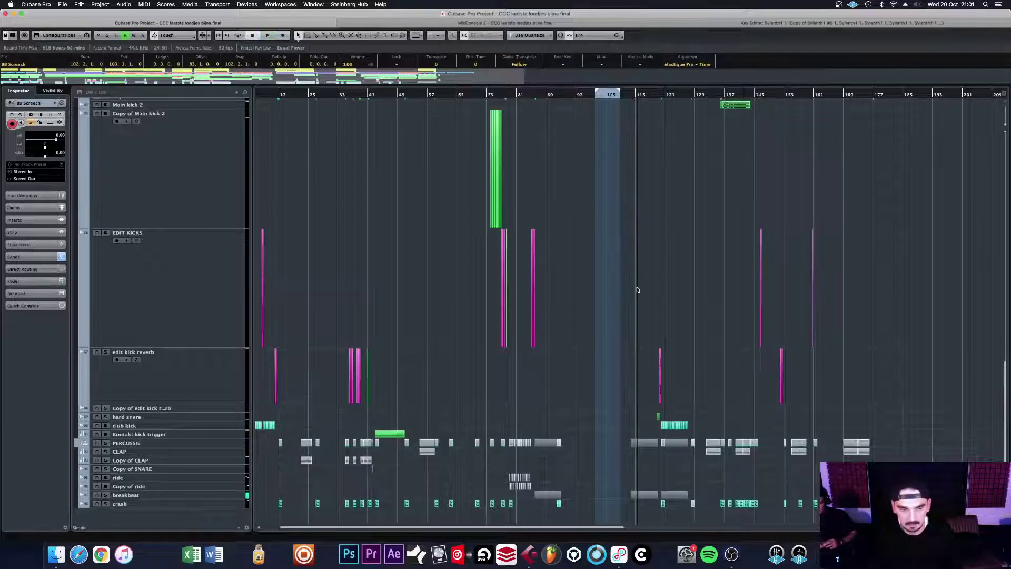
Step: Set the locators around the breakbeat clips starting at bar 112 and increase the height of the breakbeat track
{"action": "left_click", "coordinate": [238, 495]}
{"action": "left_click", "coordinate": [653, 497]}
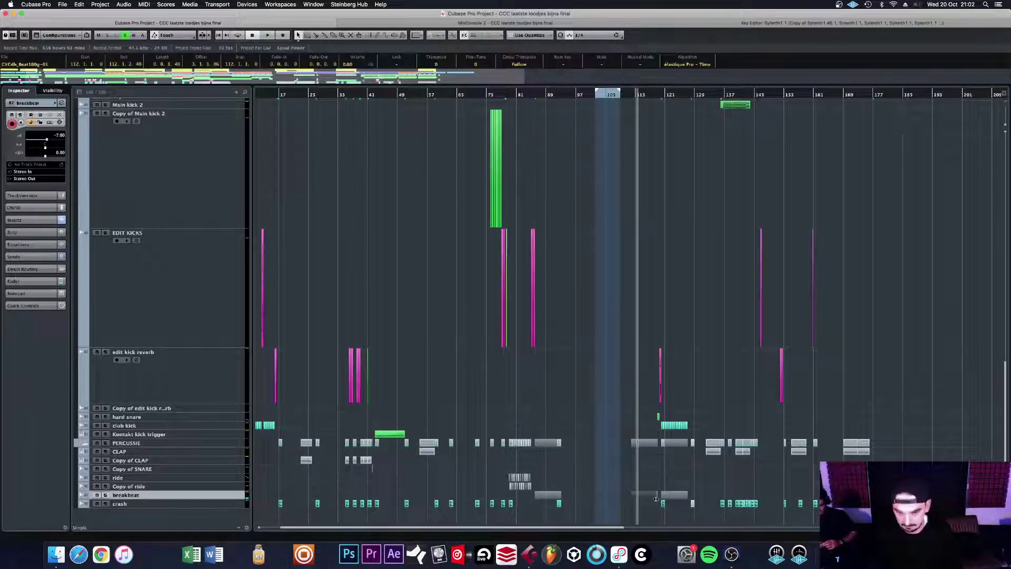
{"action": "key", "text": "p"}
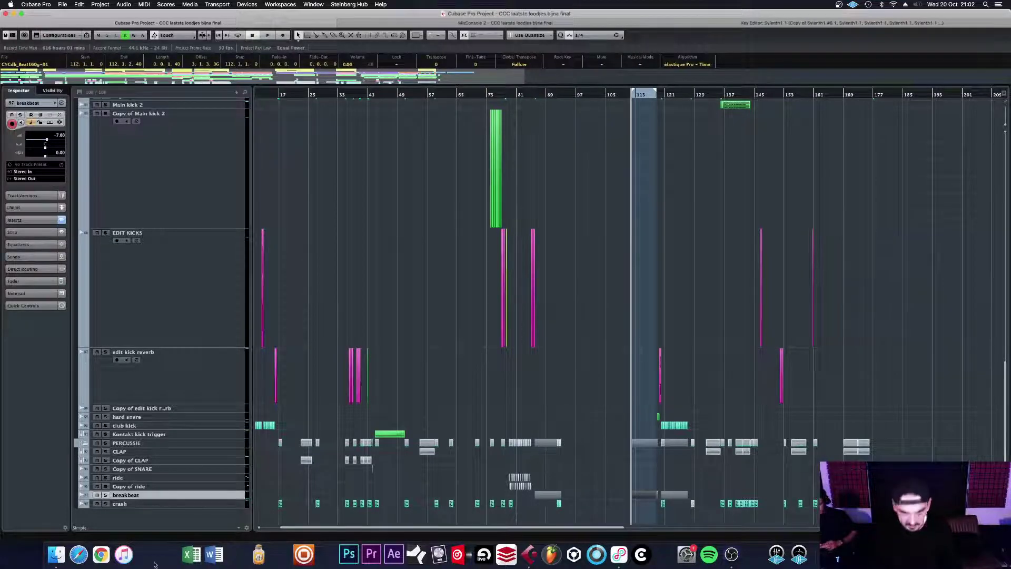
{"action": "key", "text": "alt+s"}
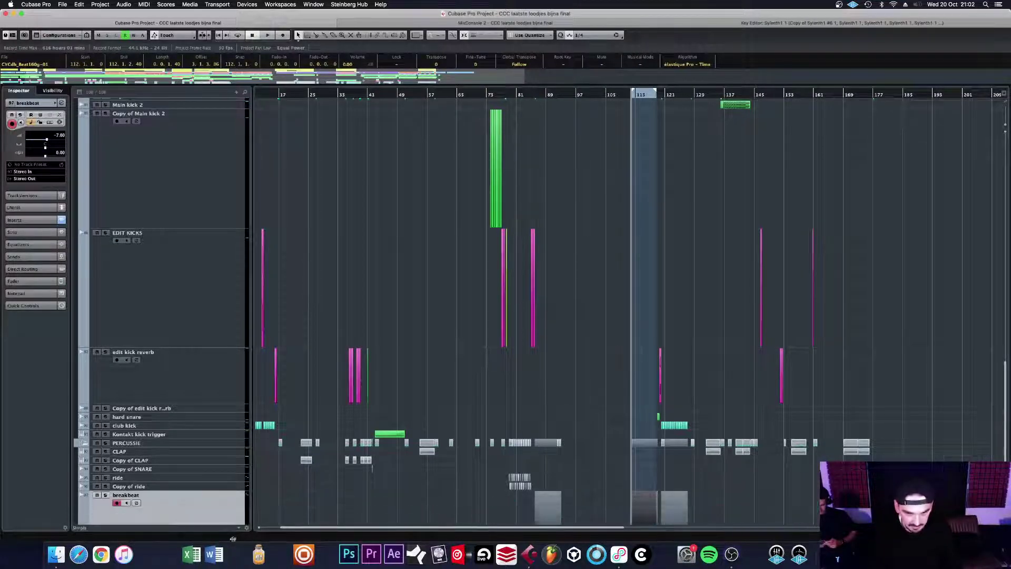
Step: Examine the sliced breakbeat clips from bar 112 onward up close and select the slice at bar 114
{"action": "key", "text": "h"}
{"action": "key", "text": "h"}
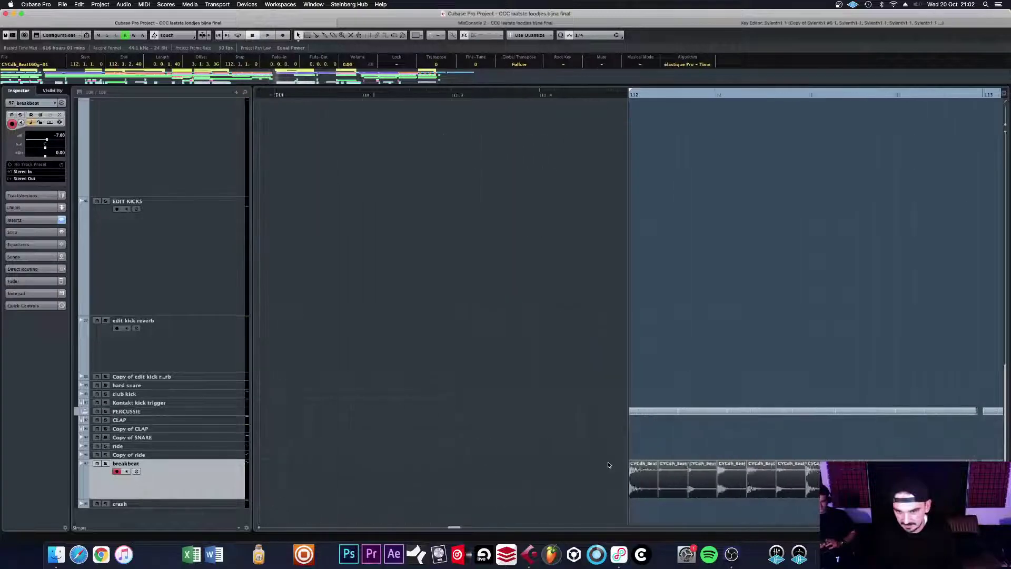
{"action": "key", "text": "g"}
{"action": "key", "text": "g"}
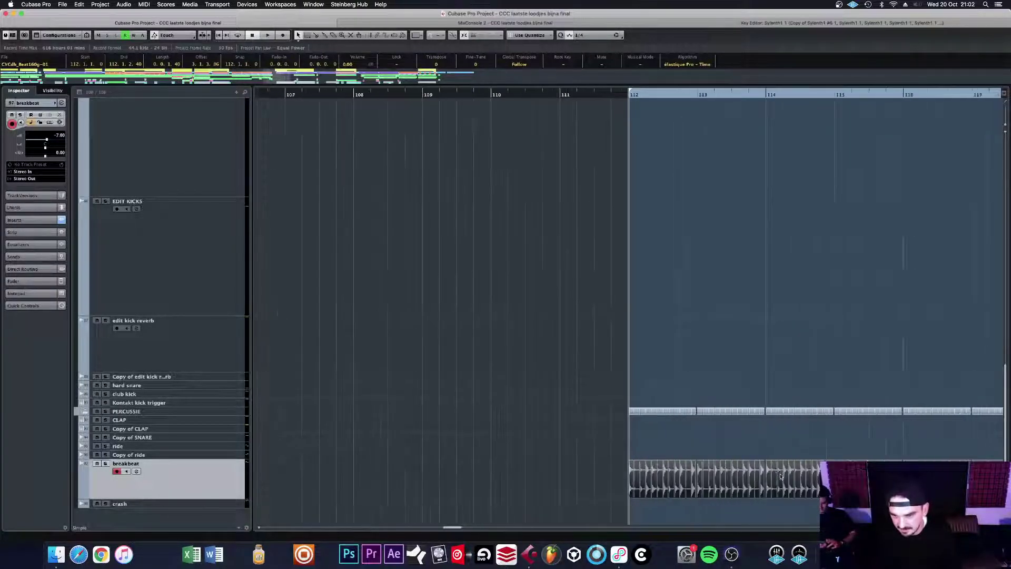
{"action": "left_click", "coordinate": [769, 473]}
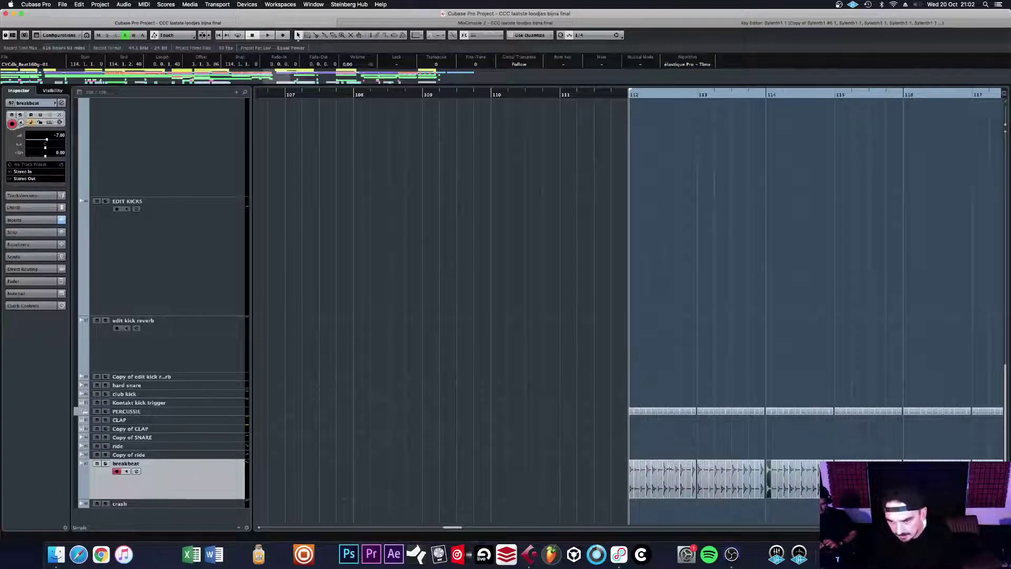
{"action": "key", "text": "g"}
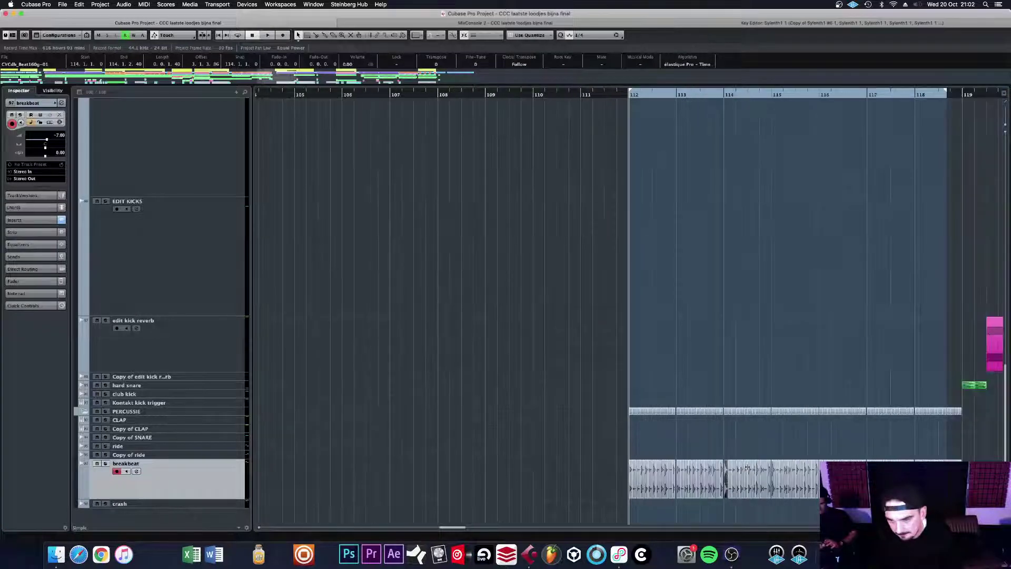
Step: Solo breakbeat and play it with its channel settings open, bypassing all its inserts and enabling them again
{"action": "left_click", "coordinate": [105, 463]}
{"action": "left_click", "coordinate": [31, 114]}
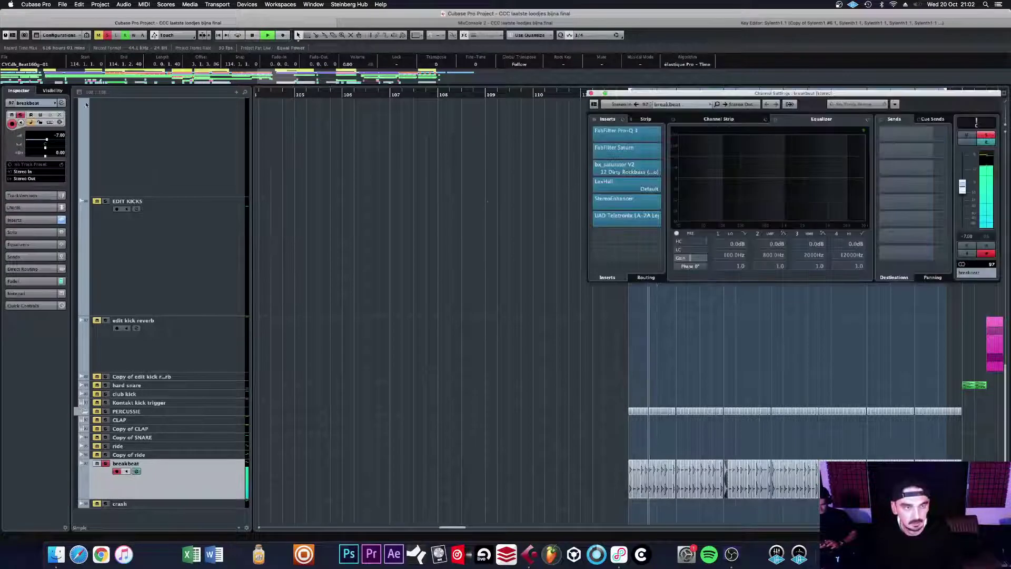
{"action": "left_click", "coordinate": [594, 121]}
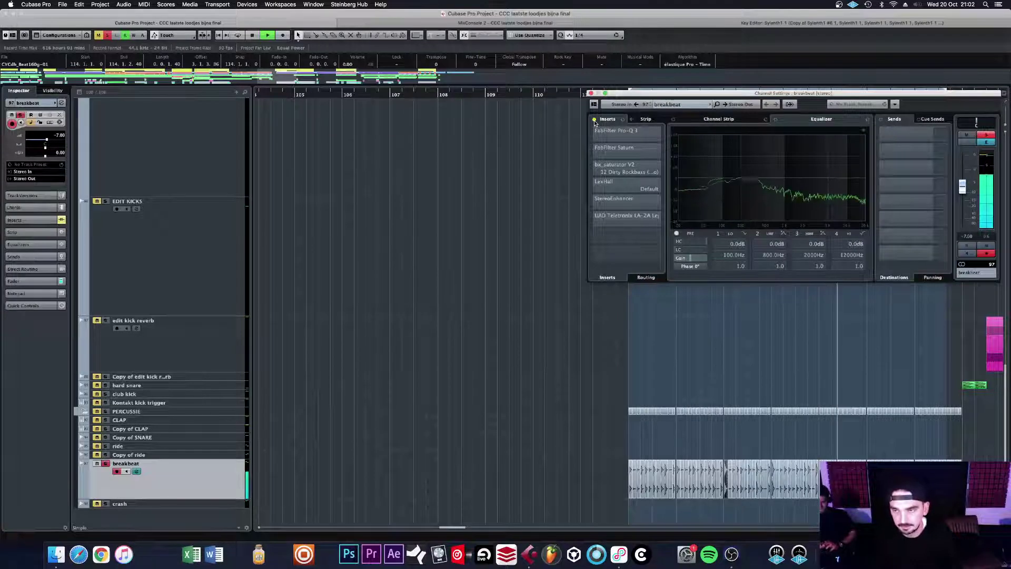
{"action": "left_click", "coordinate": [594, 121]}
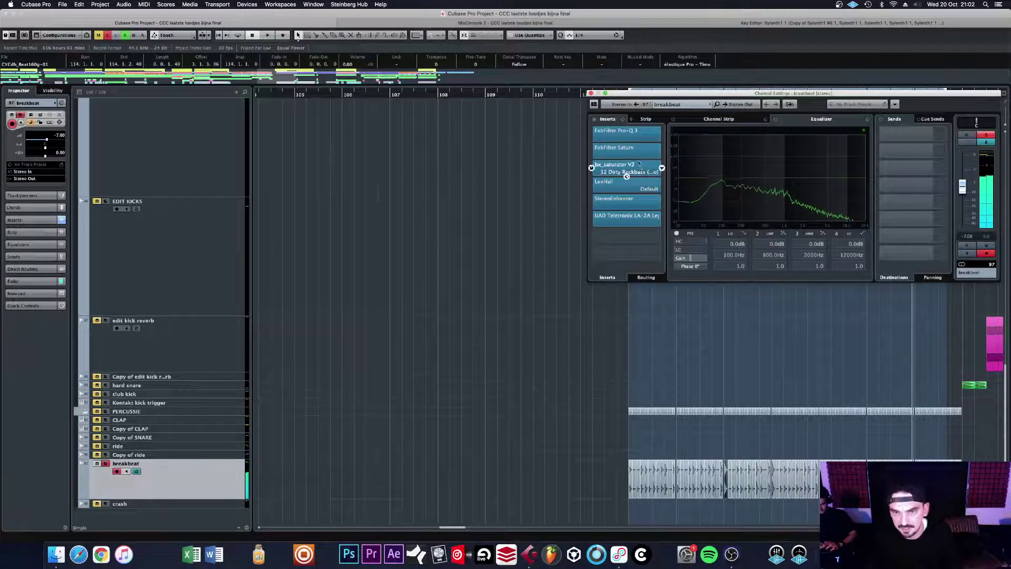
Step: Open breakbeat's StereoEnhancer and FabFilter Pro-Q 3 inserts, play the soloed track, and move the Pro-Q 3 window clear of the channel settings
{"action": "left_click", "coordinate": [622, 201]}
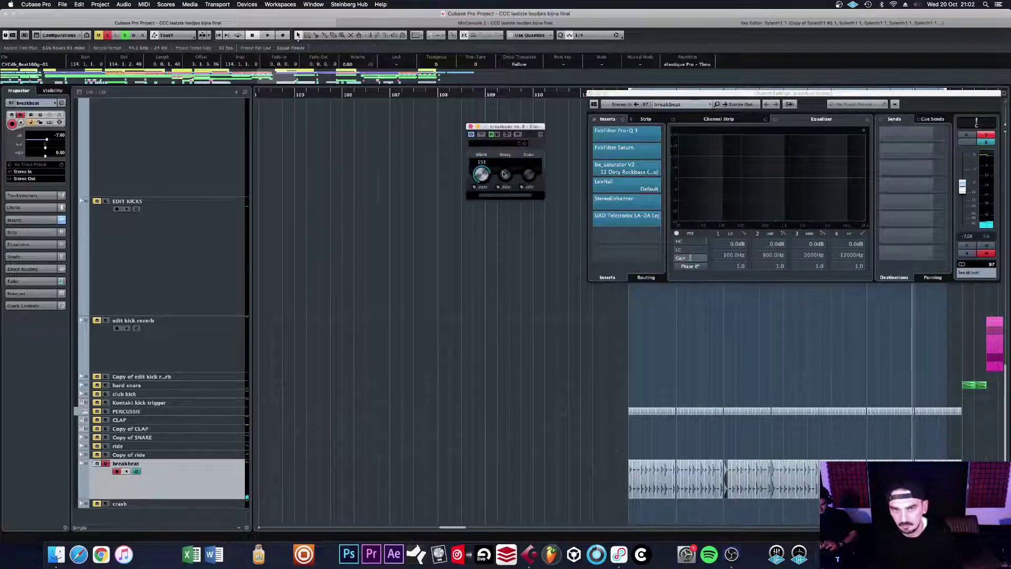
{"action": "left_click", "coordinate": [624, 131]}
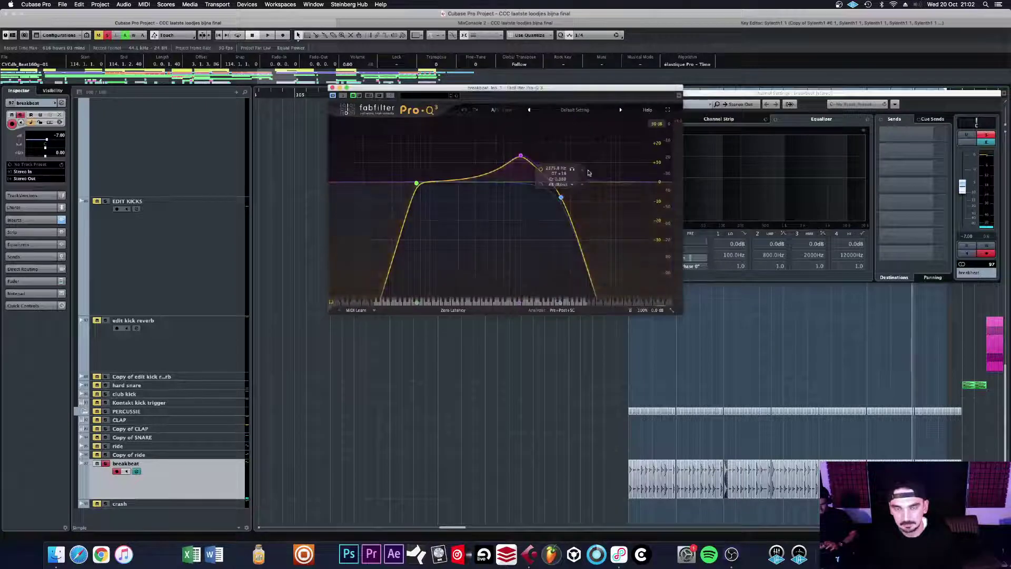
{"action": "key", "text": "space"}
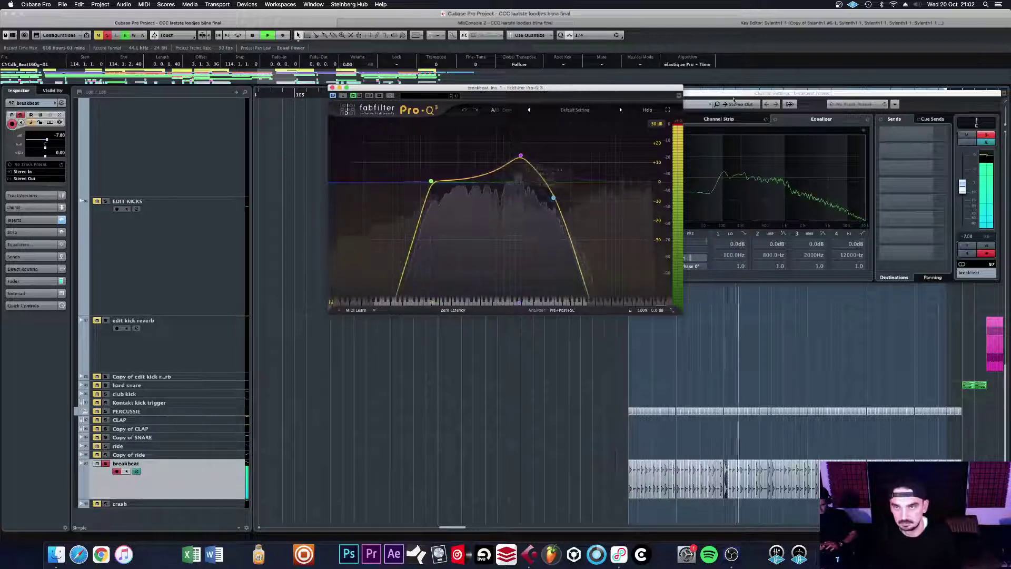
{"action": "left_click_drag", "start_coordinate": [646, 88], "coordinate": [509, 80]}
{"action": "key", "text": "space"}
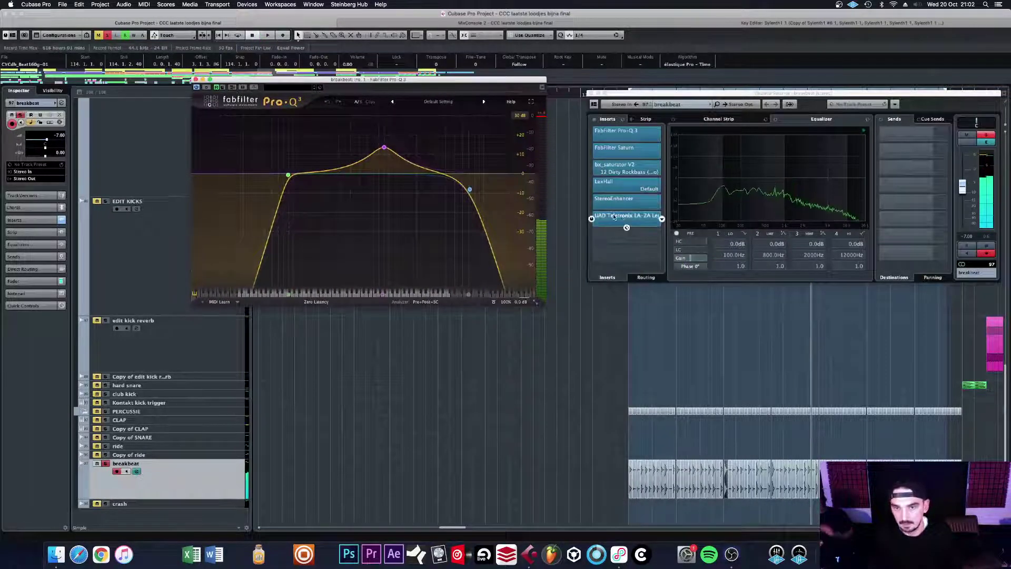
Step: View the Teletronix LA-2A on the breakbeat channel, and close it along with the Pro-Q 3 and channel settings windows
{"action": "left_click", "coordinate": [622, 217]}
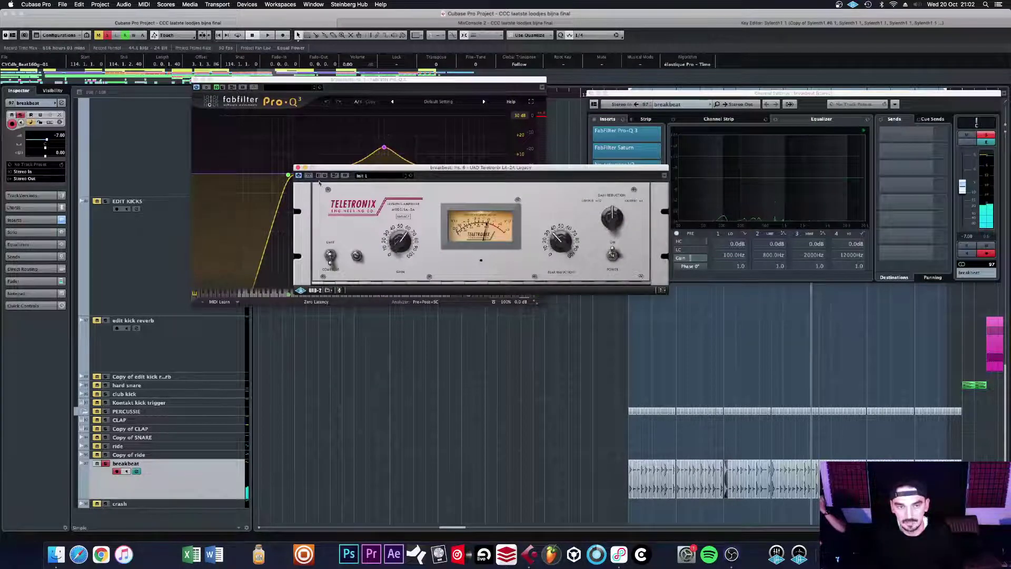
{"action": "key", "text": "space"}
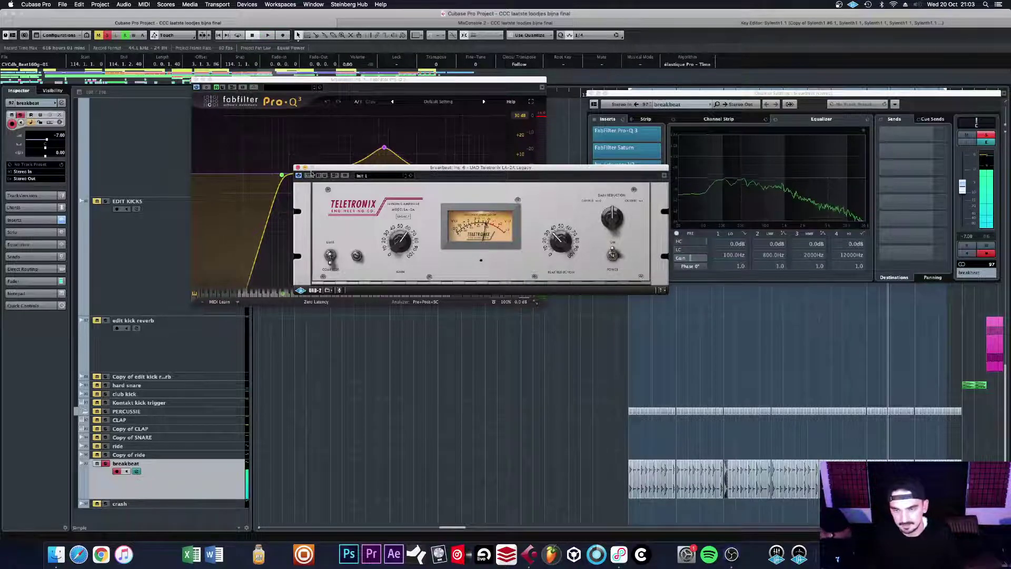
{"action": "left_click", "coordinate": [304, 168]}
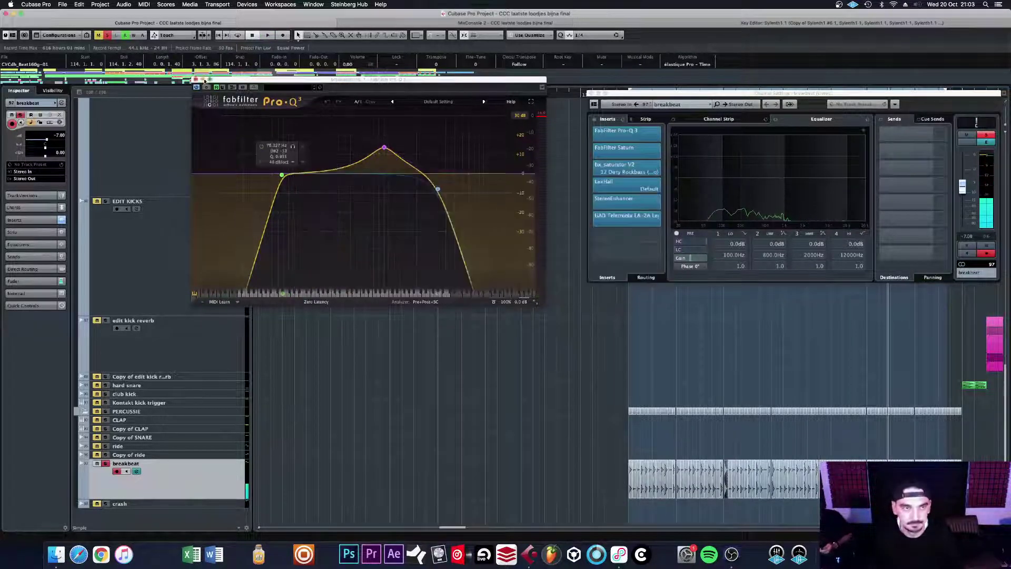
{"action": "left_click", "coordinate": [195, 80]}
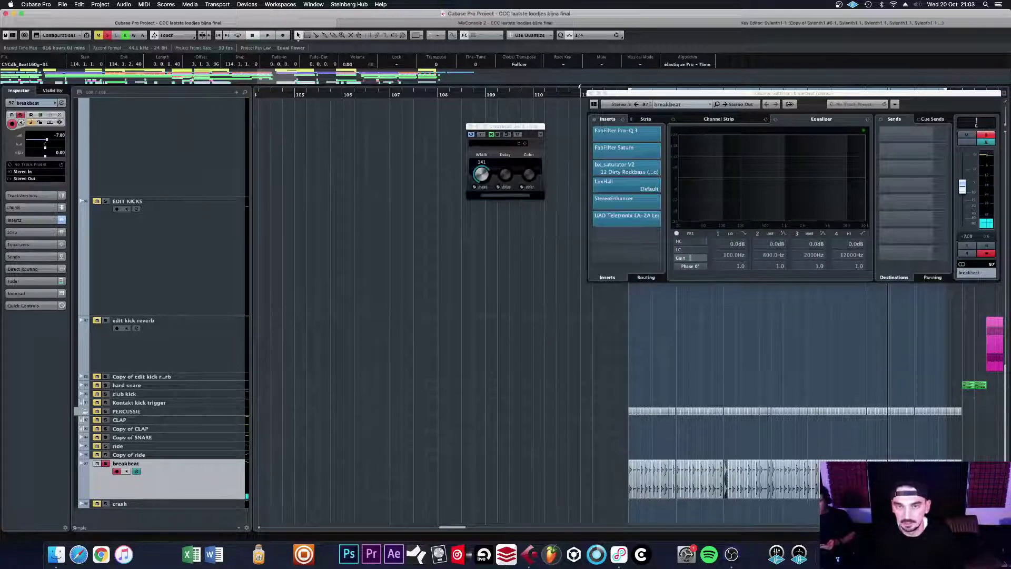
{"action": "left_click", "coordinate": [591, 93]}
Step: Enlarge the height of the vinyl kraak track in the FX & Risers folder to show its Kontakt waveform
{"action": "scroll", "coordinate": [691, 371], "scroll_direction": "up", "scroll_amount": 20}
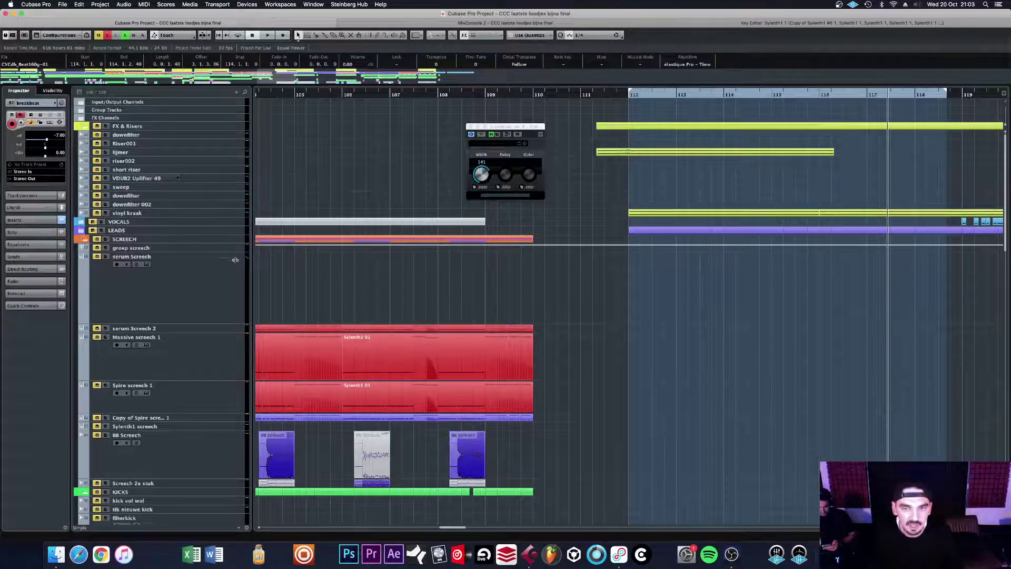
{"action": "left_click_drag", "start_coordinate": [235, 217], "coordinate": [235, 311]}
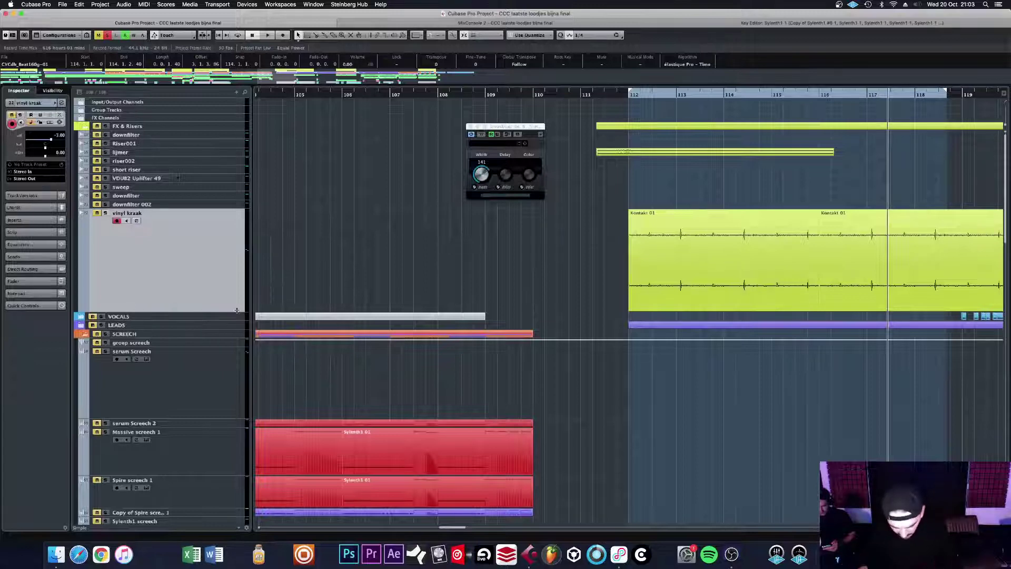
{"action": "key", "text": "g"}
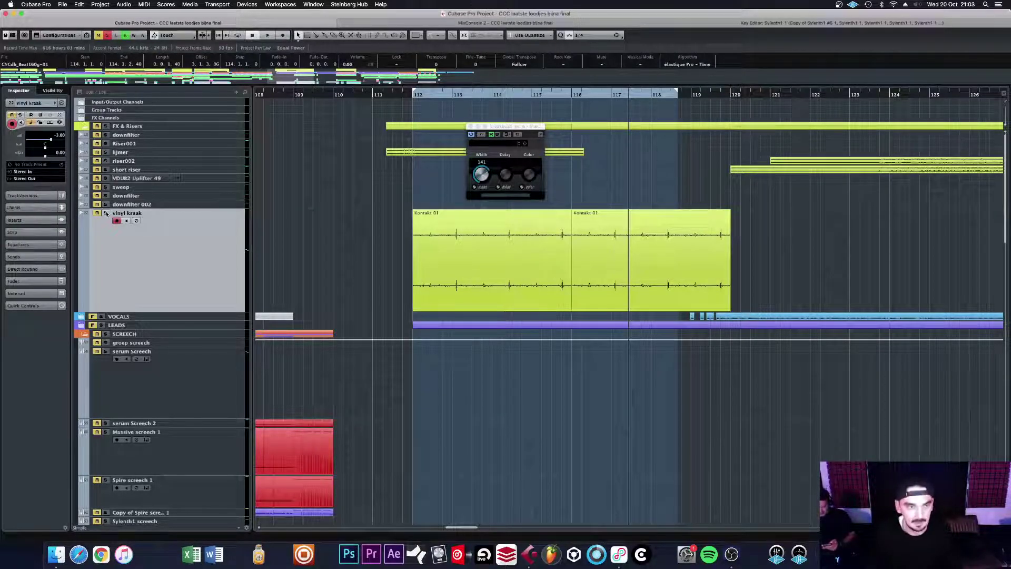
Step: Listen to the vinyl kraak track soloed from bar 112, and clear all solos
{"action": "left_click", "coordinate": [407, 96]}
{"action": "key", "text": "space"}
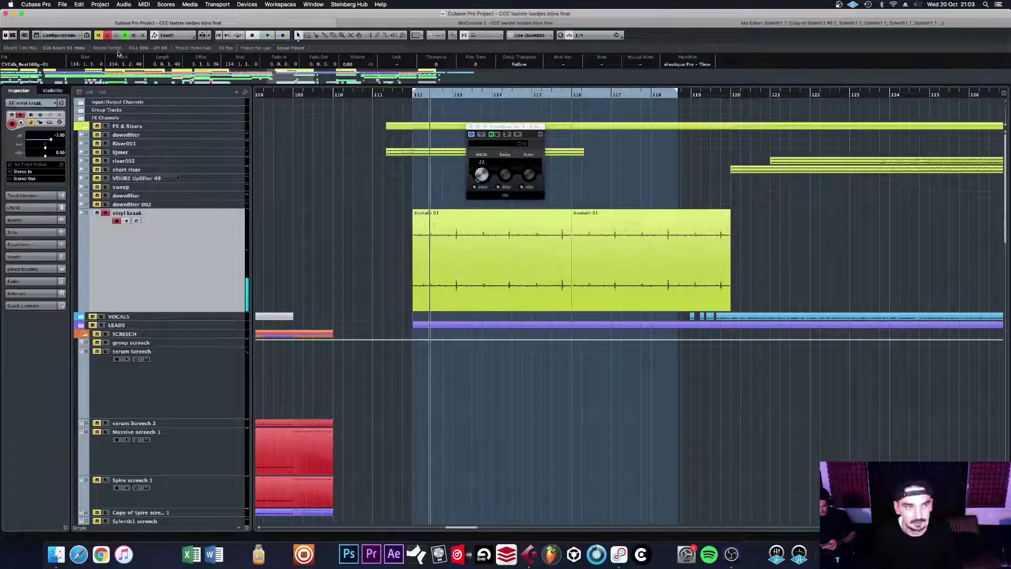
{"action": "left_click", "coordinate": [107, 214]}
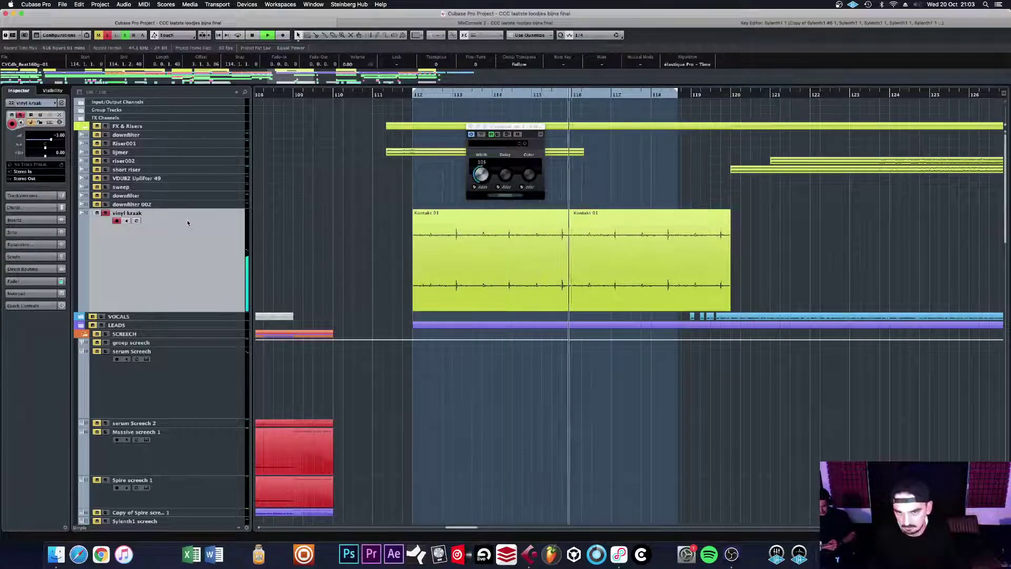
{"action": "key", "text": "space"}
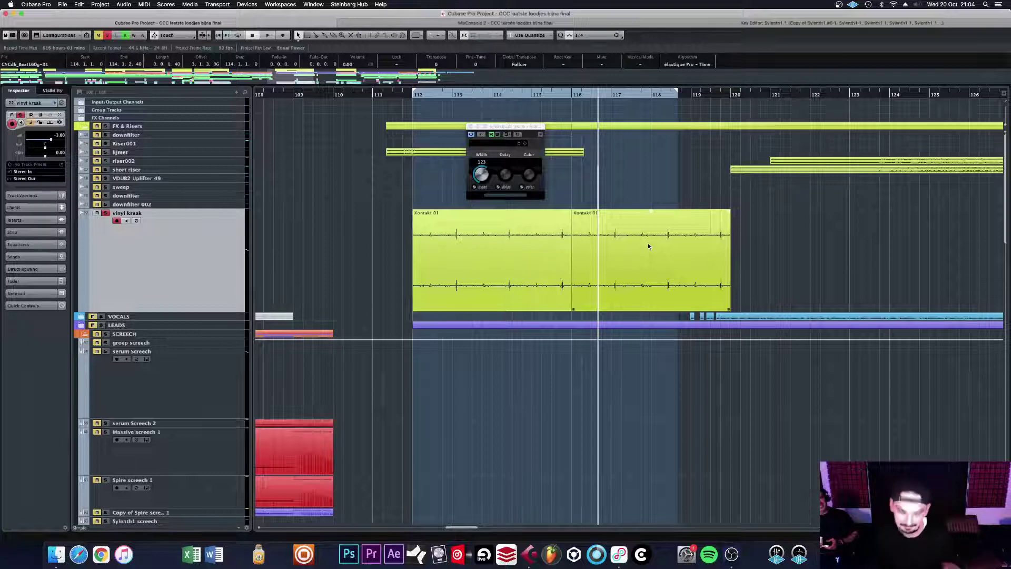
{"action": "scroll", "coordinate": [648, 242], "scroll_direction": "down", "scroll_amount": 6}
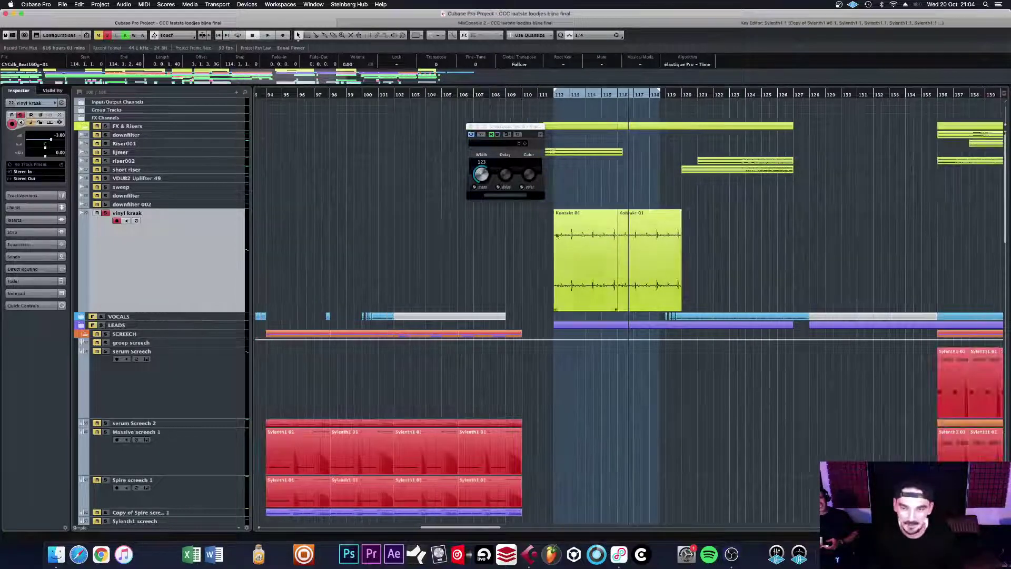
{"action": "left_click", "coordinate": [107, 36]}
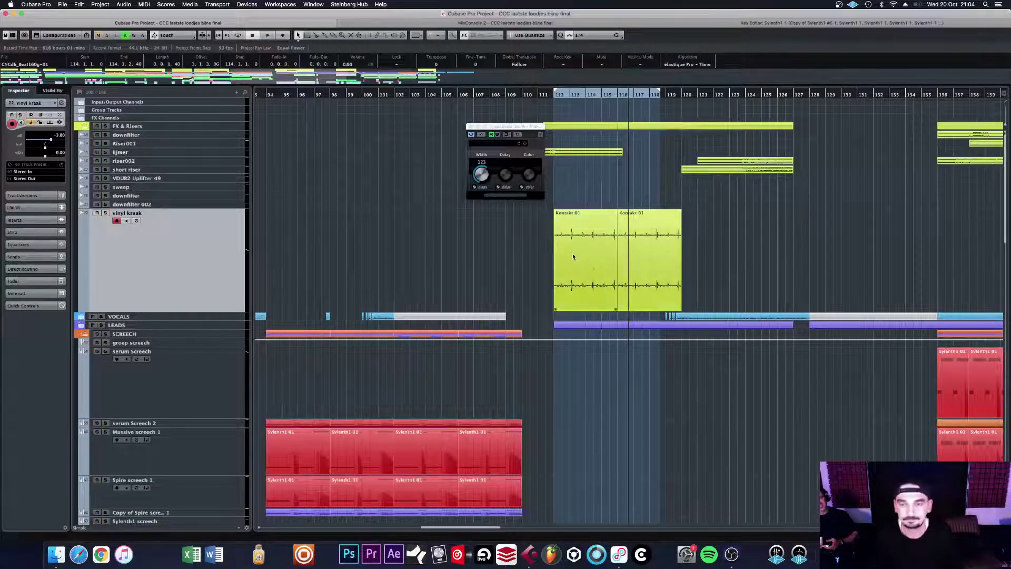
Step: Play the unsoloed arrangement and expand the LEADS folder to show its instrument tracks
{"action": "scroll", "coordinate": [580, 261], "scroll_direction": "down", "scroll_amount": 1}
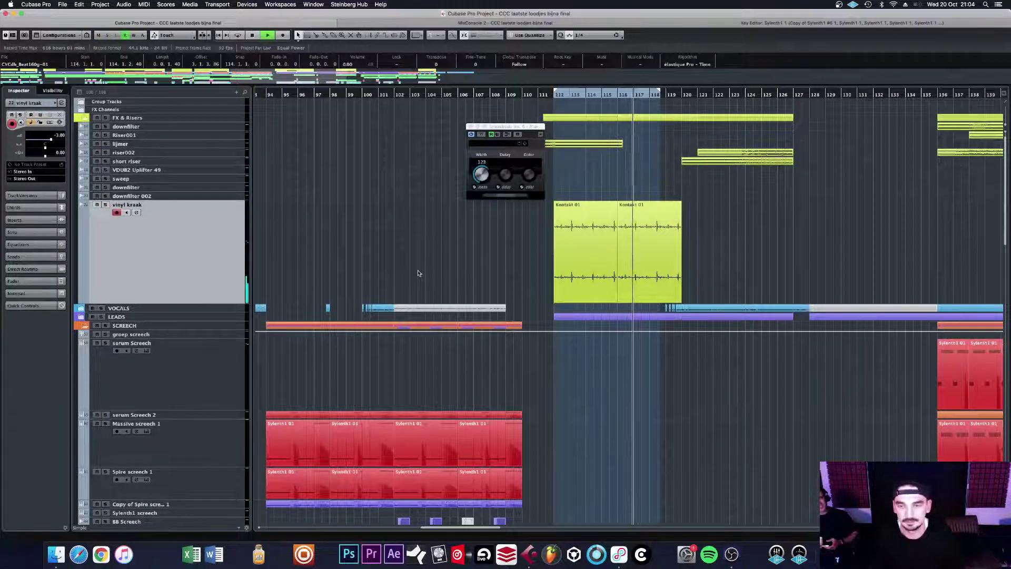
{"action": "scroll", "coordinate": [418, 273], "scroll_direction": "down", "scroll_amount": 15}
{"action": "scroll", "coordinate": [486, 323], "scroll_direction": "down", "scroll_amount": 10}
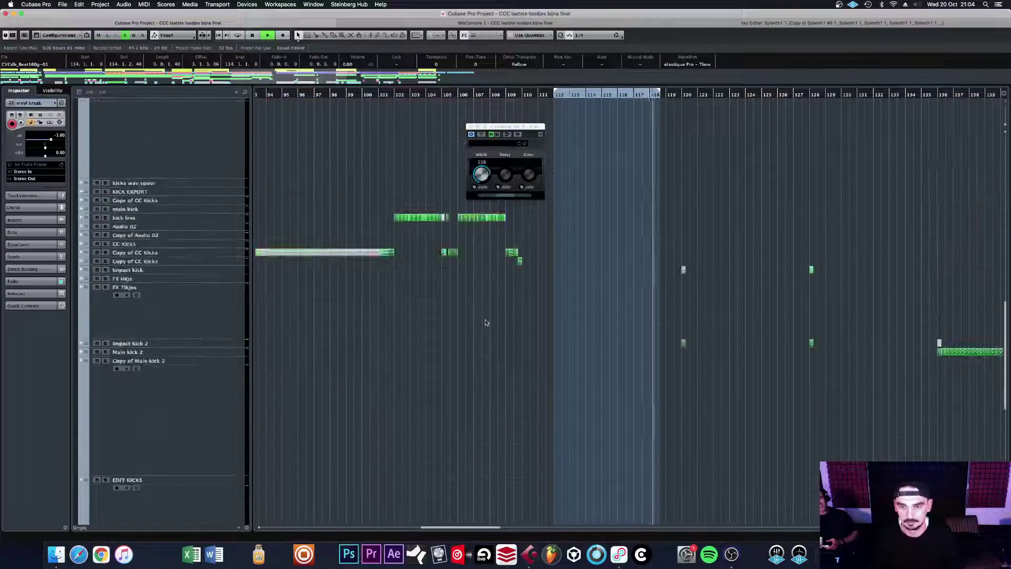
{"action": "key", "text": "g"}
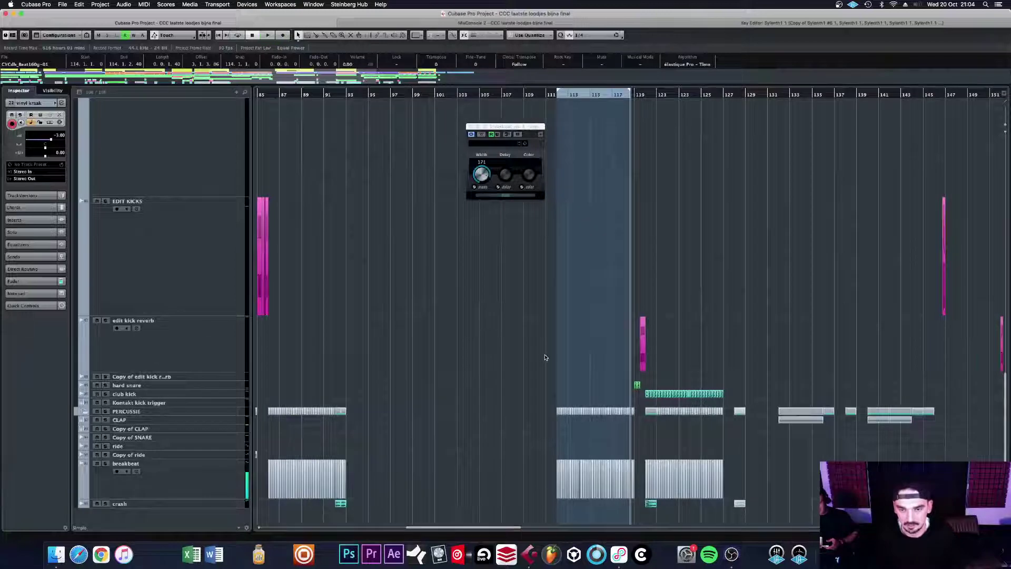
{"action": "scroll", "coordinate": [534, 355], "scroll_direction": "up", "scroll_amount": 20}
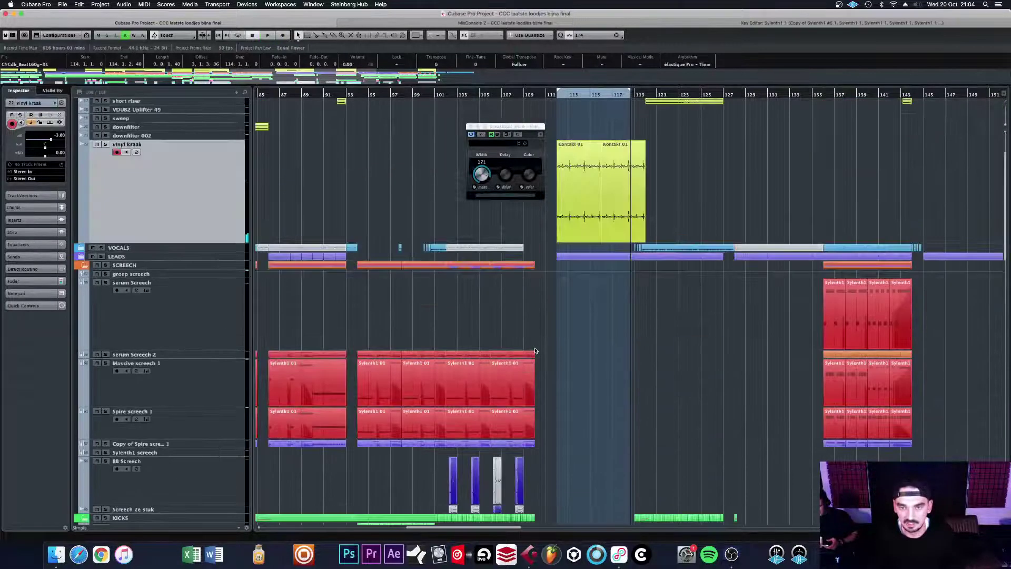
{"action": "left_click", "coordinate": [80, 301]}
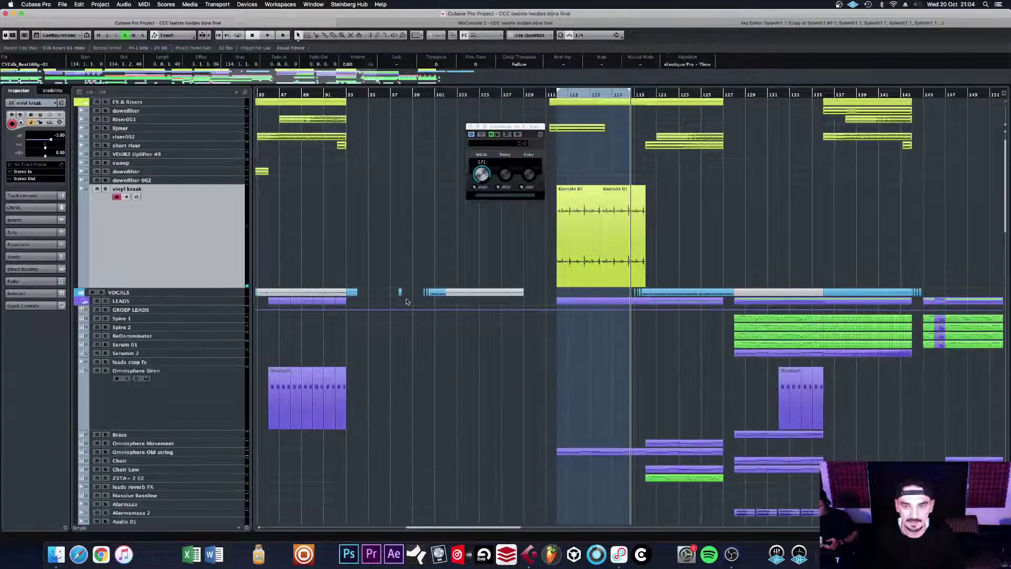
Step: View the Omnisphere Old string track's patch and channel settings, close both windows, and stop playback
{"action": "scroll", "coordinate": [473, 323], "scroll_direction": "down", "scroll_amount": 1}
{"action": "left_click", "coordinate": [220, 436]}
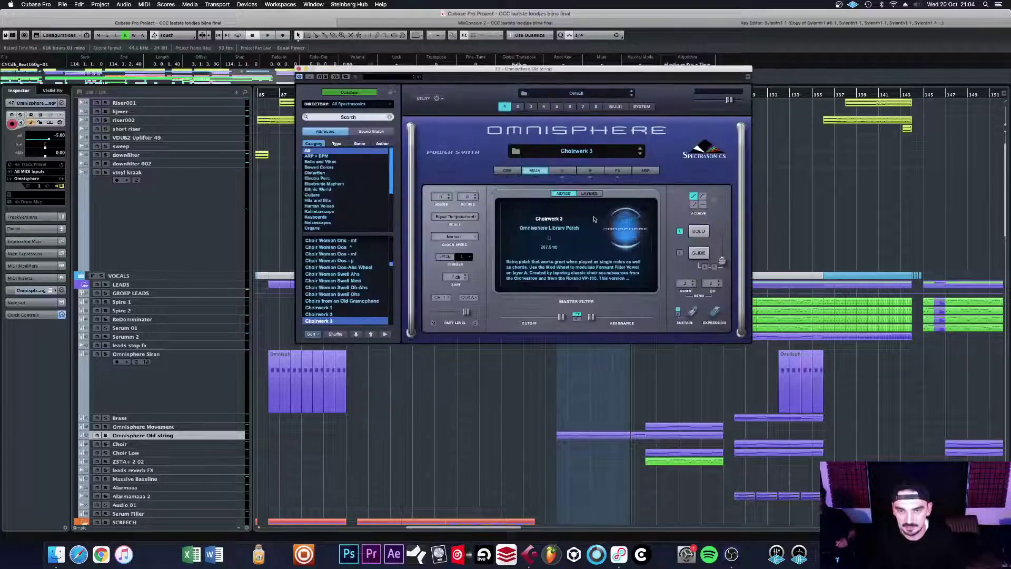
{"action": "left_click_drag", "start_coordinate": [485, 72], "coordinate": [572, 36]}
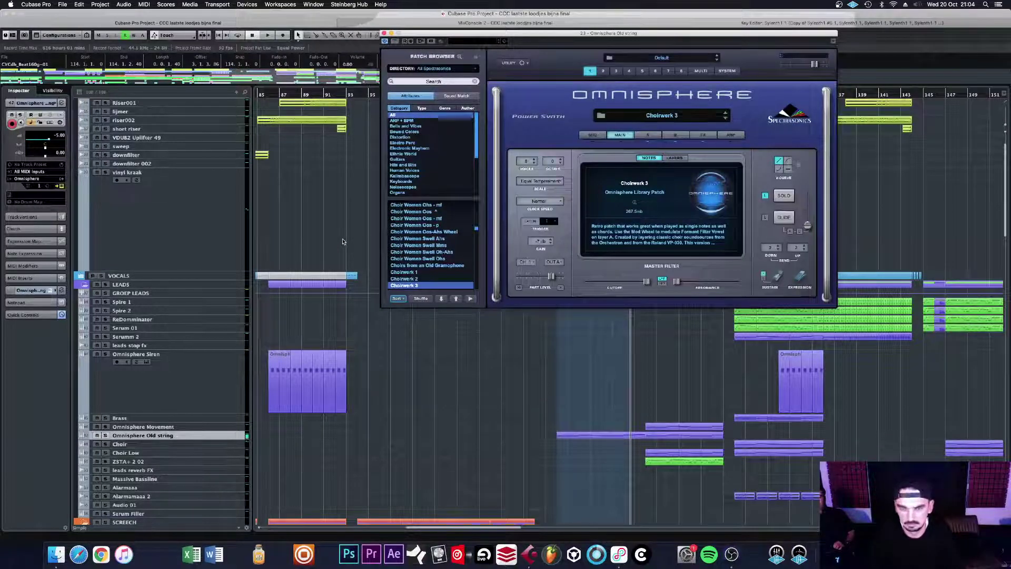
{"action": "left_click", "coordinate": [62, 103]}
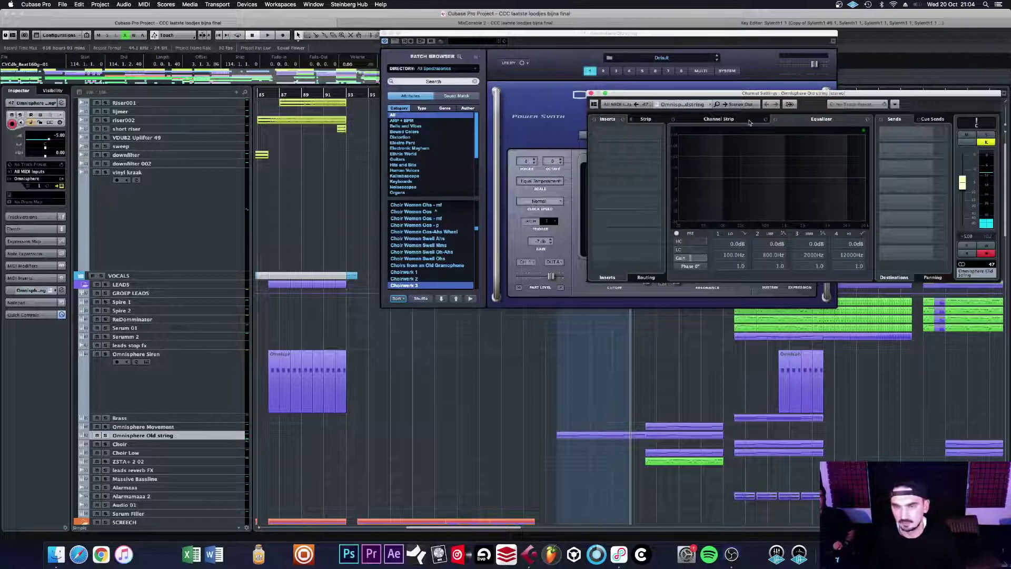
{"action": "left_click", "coordinate": [590, 93]}
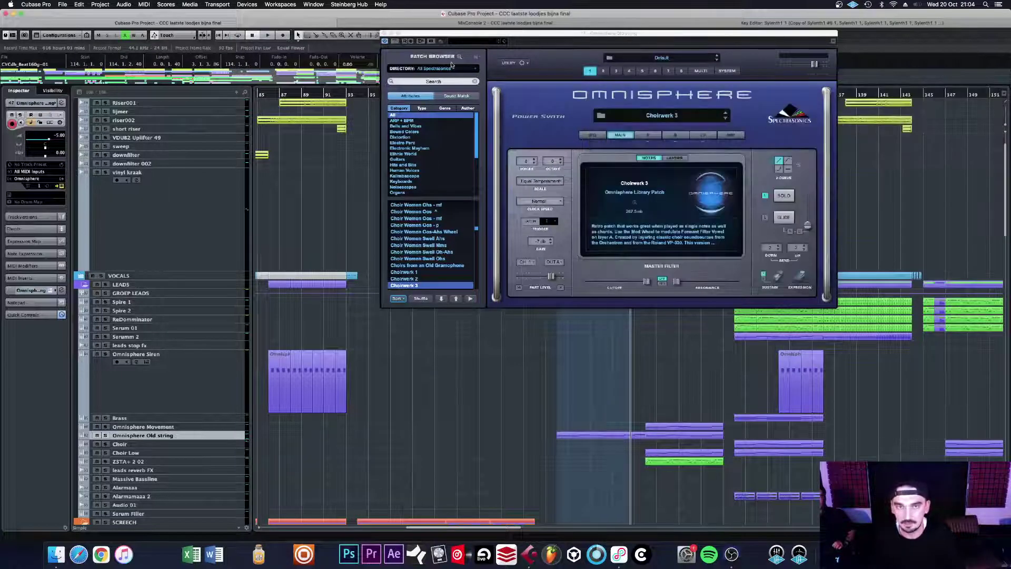
{"action": "left_click", "coordinate": [384, 35]}
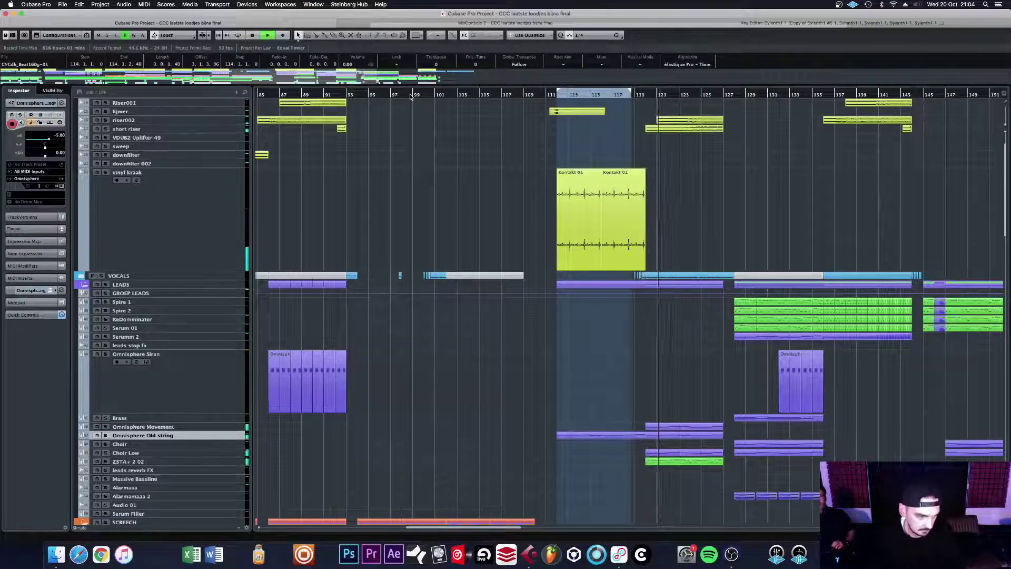
{"action": "key", "text": "space"}
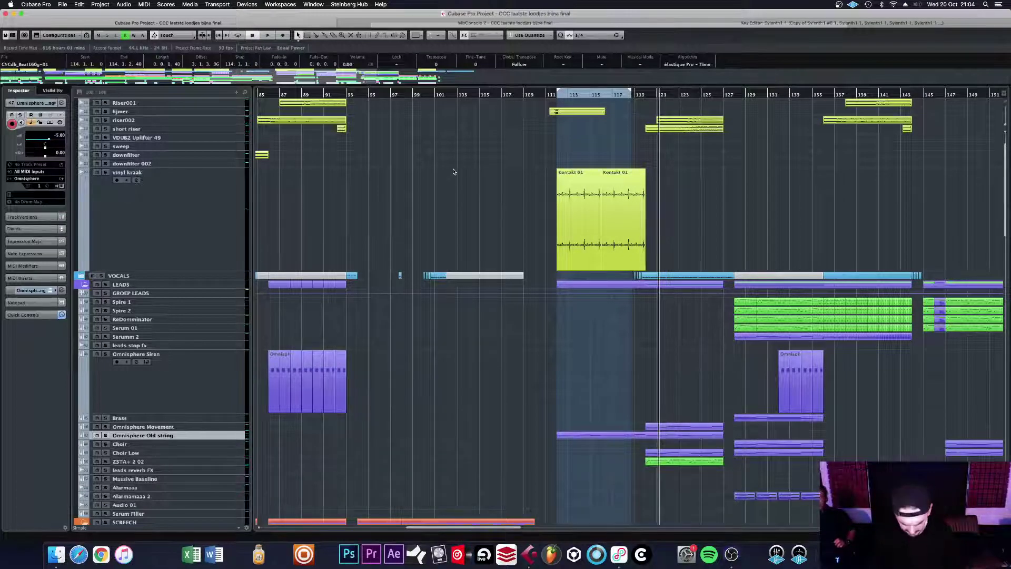
Step: Go to bar 108 on the kick free track and select the short kick clips just before it one by one
{"action": "key", "text": "g"}
{"action": "key", "text": "g"}
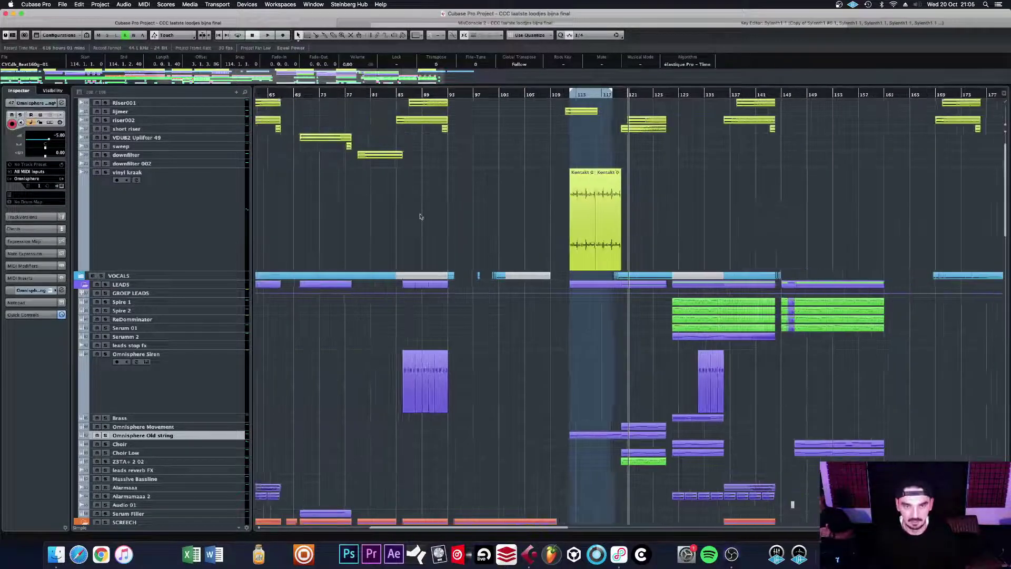
{"action": "scroll", "coordinate": [419, 216], "scroll_direction": "down", "scroll_amount": 10}
{"action": "scroll", "coordinate": [483, 245], "scroll_direction": "down", "scroll_amount": 10}
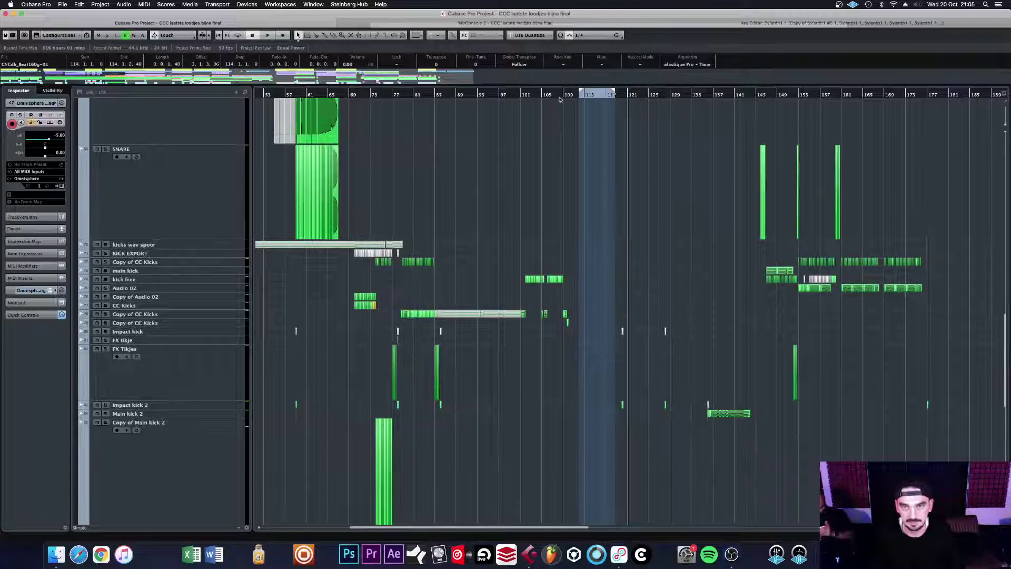
{"action": "left_click_drag", "start_coordinate": [560, 100], "coordinate": [557, 181]}
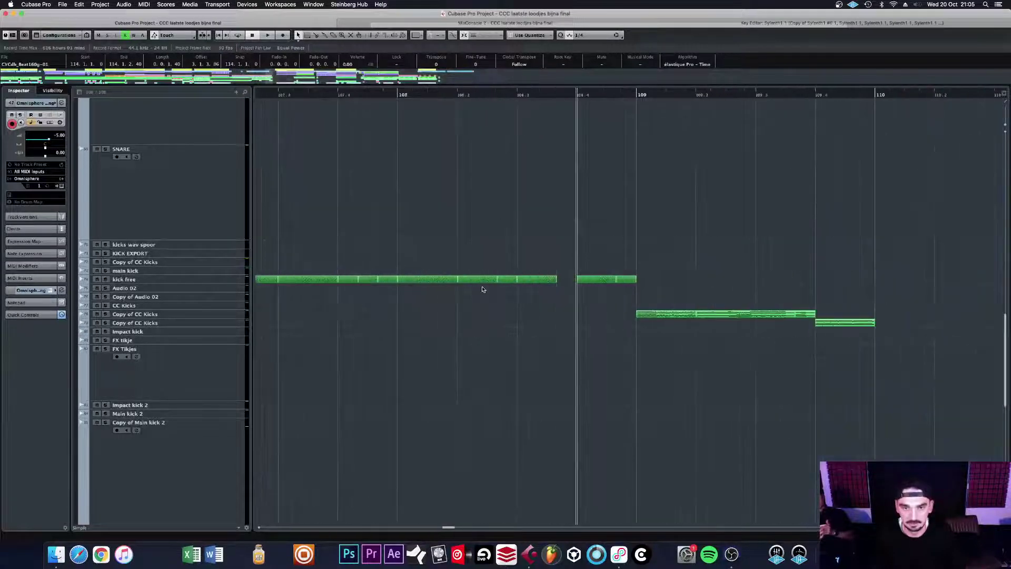
{"action": "left_click", "coordinate": [347, 280]}
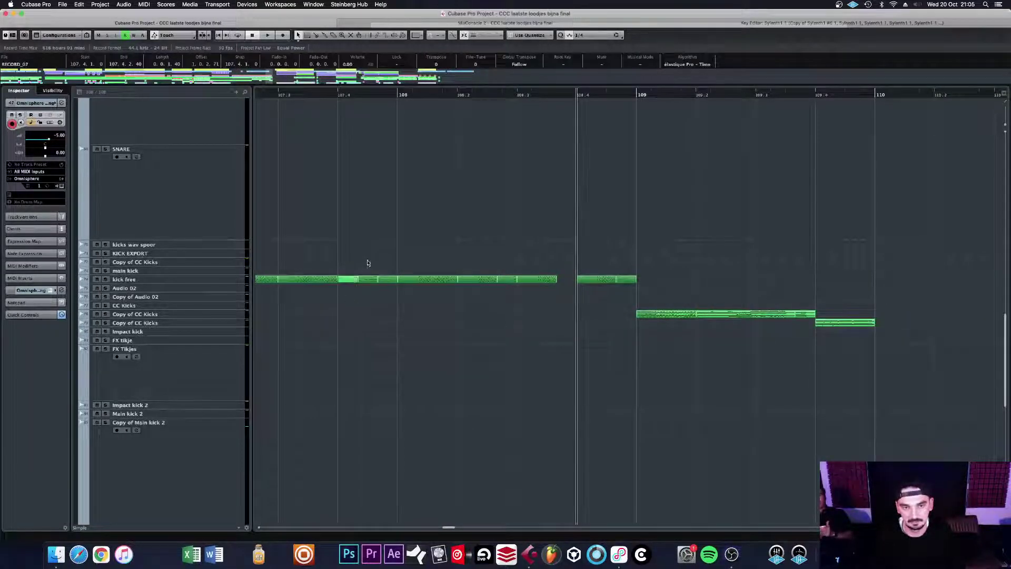
{"action": "left_click", "coordinate": [368, 279]}
{"action": "left_click", "coordinate": [390, 279]}
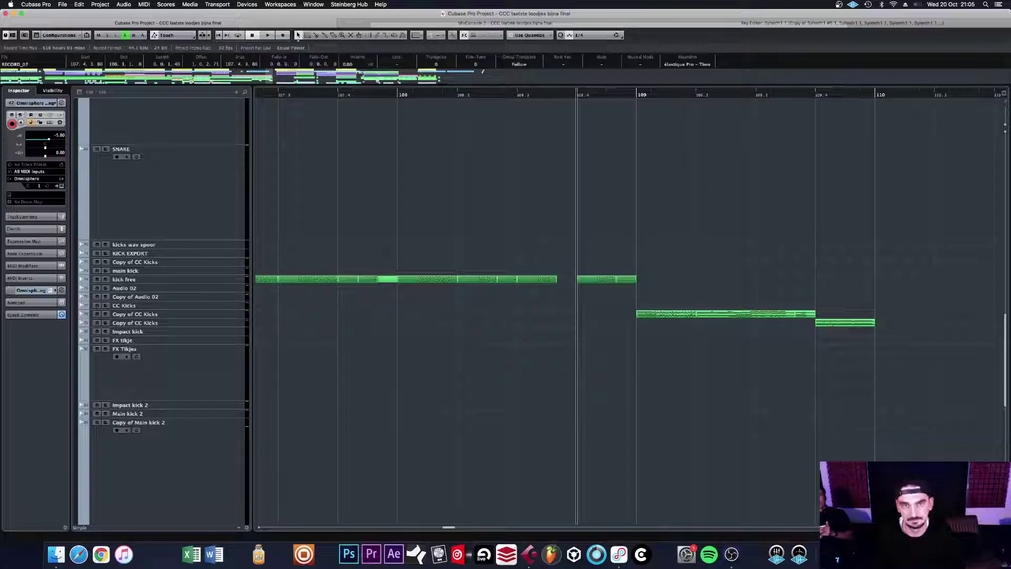
Step: Set the quantize value to 1/32 Triplet with the grid type on Use Quantize
{"action": "left_click", "coordinate": [583, 36]}
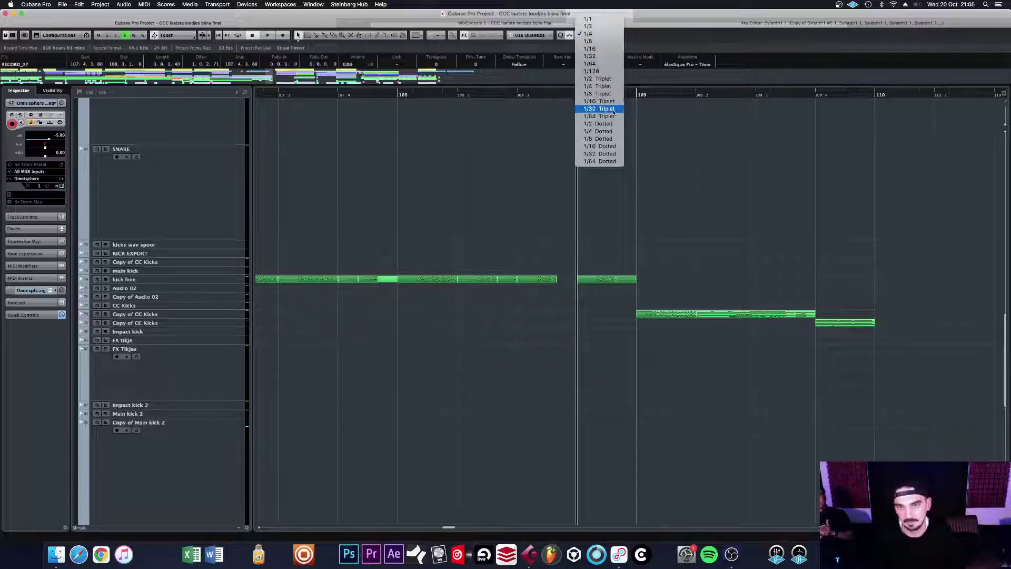
{"action": "left_click", "coordinate": [608, 109]}
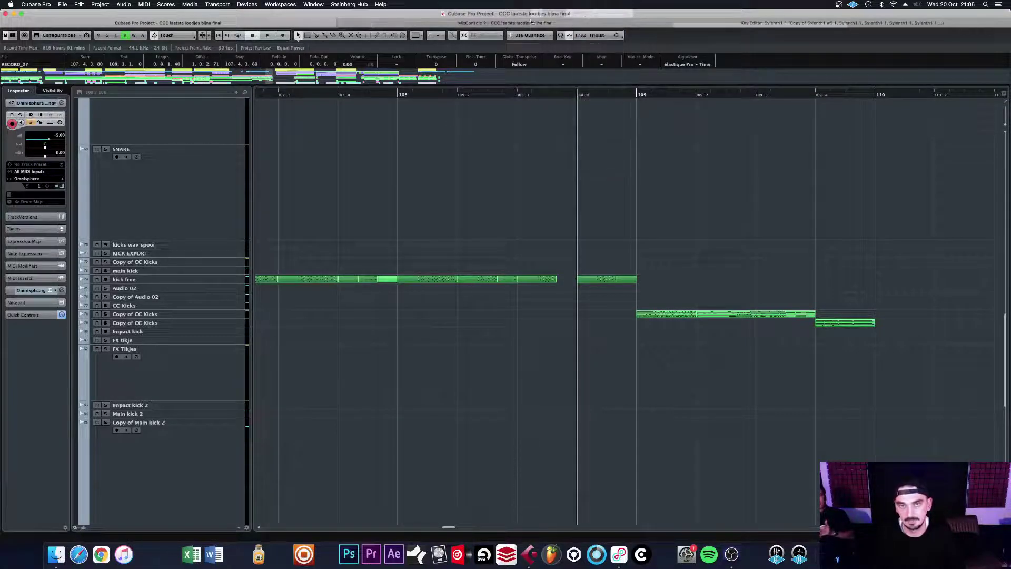
{"action": "left_click", "coordinate": [531, 36]}
{"action": "left_click", "coordinate": [532, 34]}
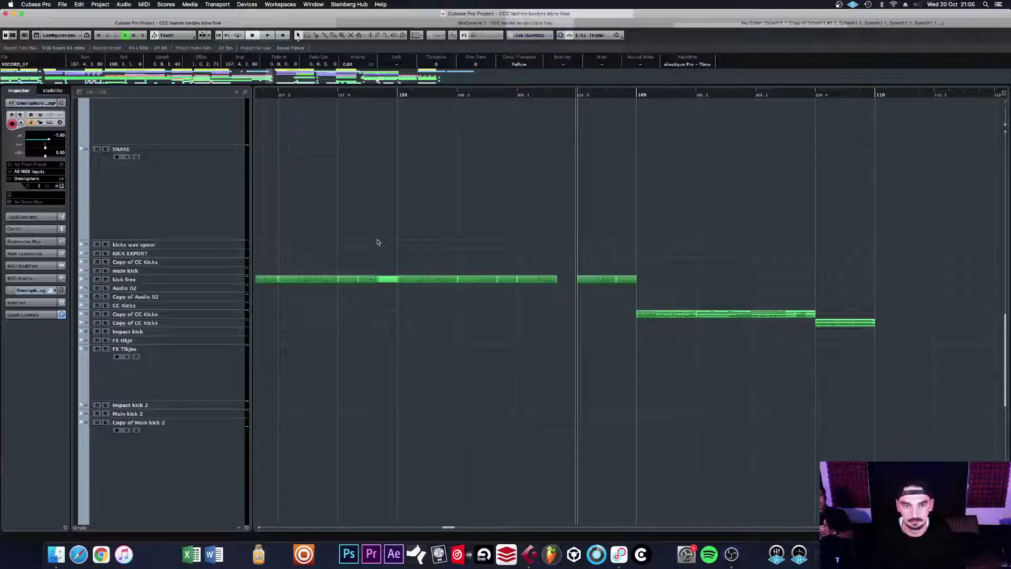
Step: Place the cursor on the short kicks before bar 108, set the quantize value to 1/32, and select the clip starting at the cursor
{"action": "left_click_drag", "start_coordinate": [360, 98], "coordinate": [358, 136]}
{"action": "key", "text": "g"}
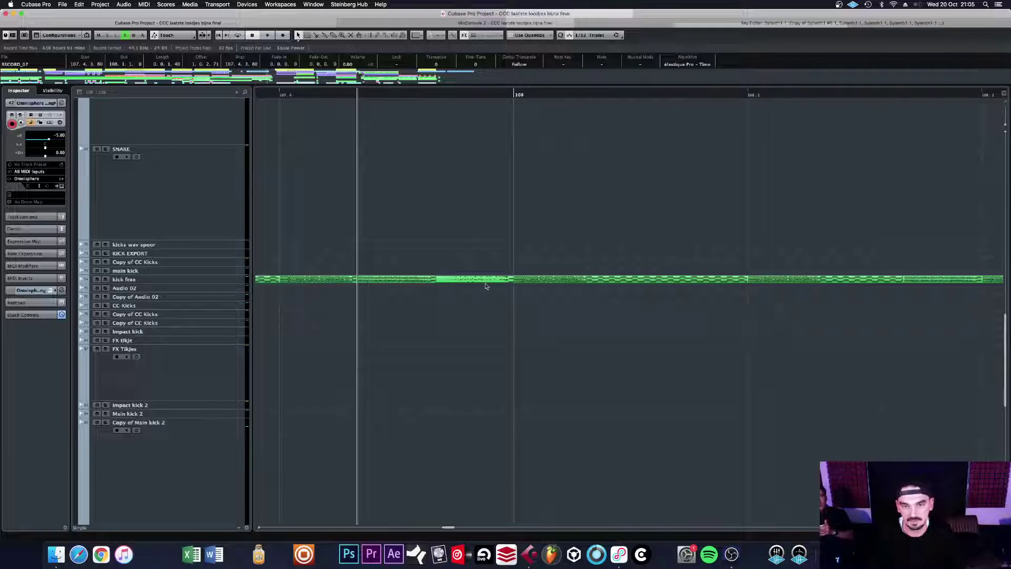
{"action": "left_click", "coordinate": [595, 36]}
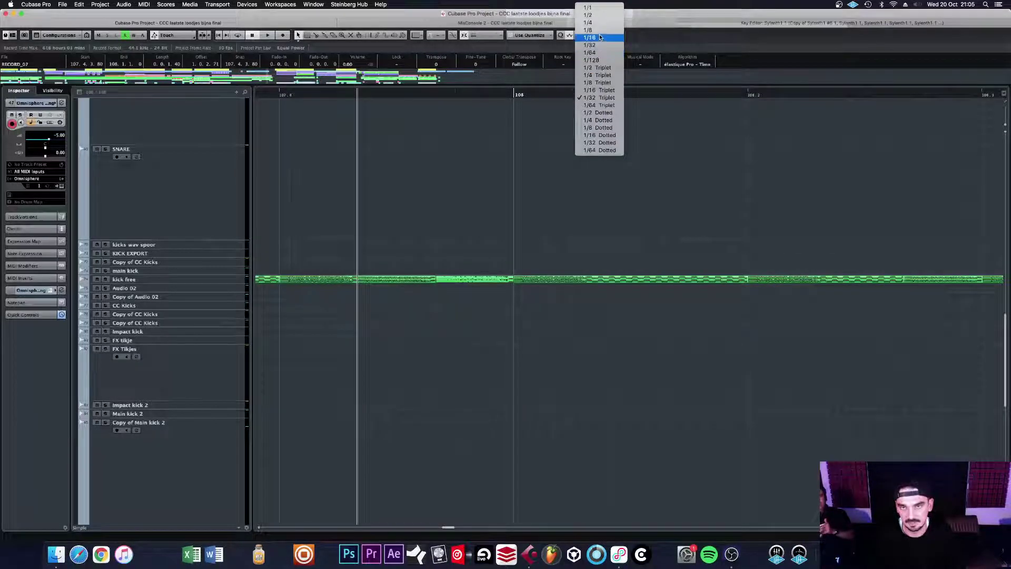
{"action": "left_click", "coordinate": [597, 45]}
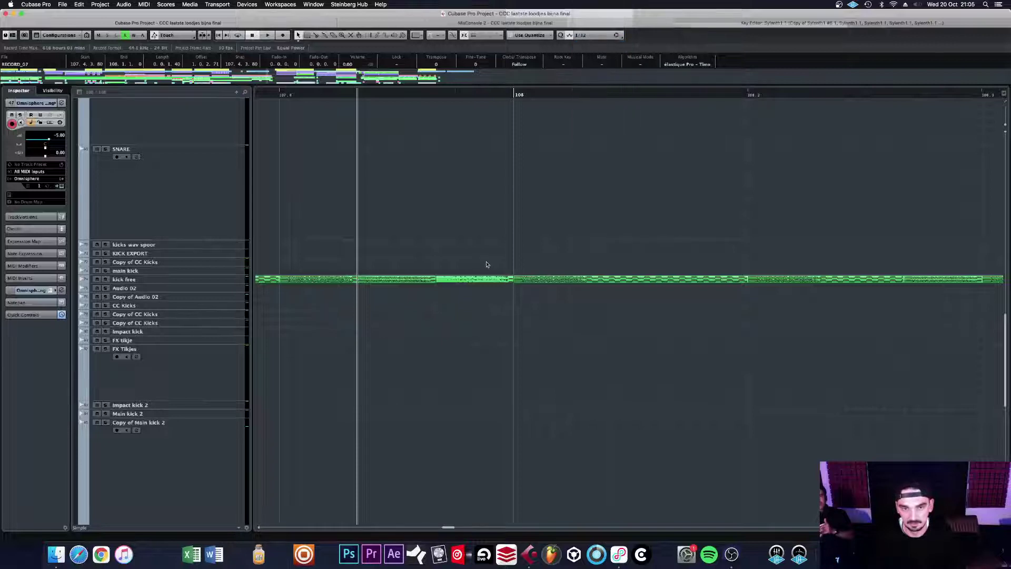
{"action": "left_click", "coordinate": [430, 279]}
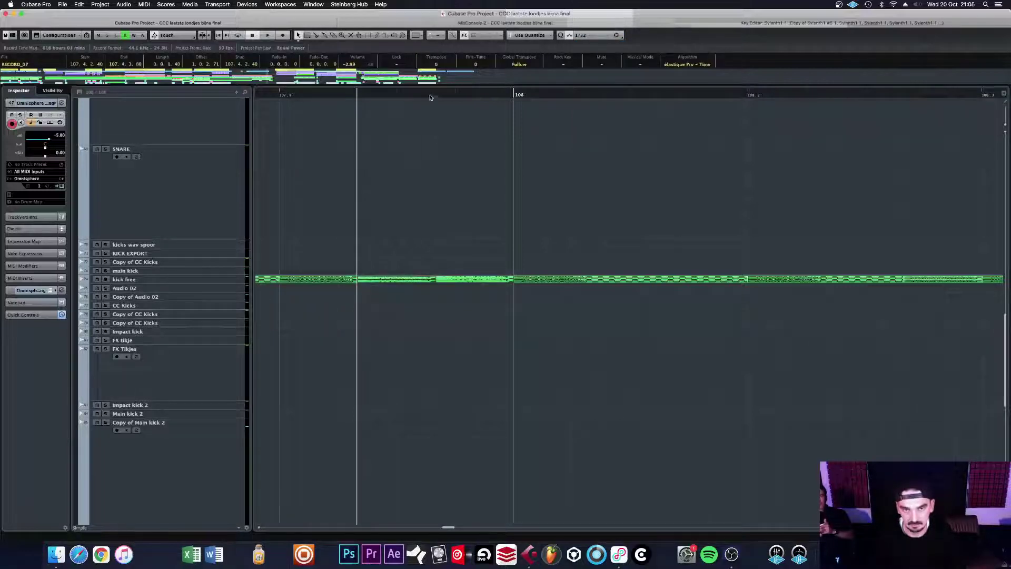
Step: Place the cursor on the short kicks just before bar 108 and set the quantize value to 1/32 Triplet
{"action": "left_click_drag", "start_coordinate": [429, 95], "coordinate": [429, 99]}
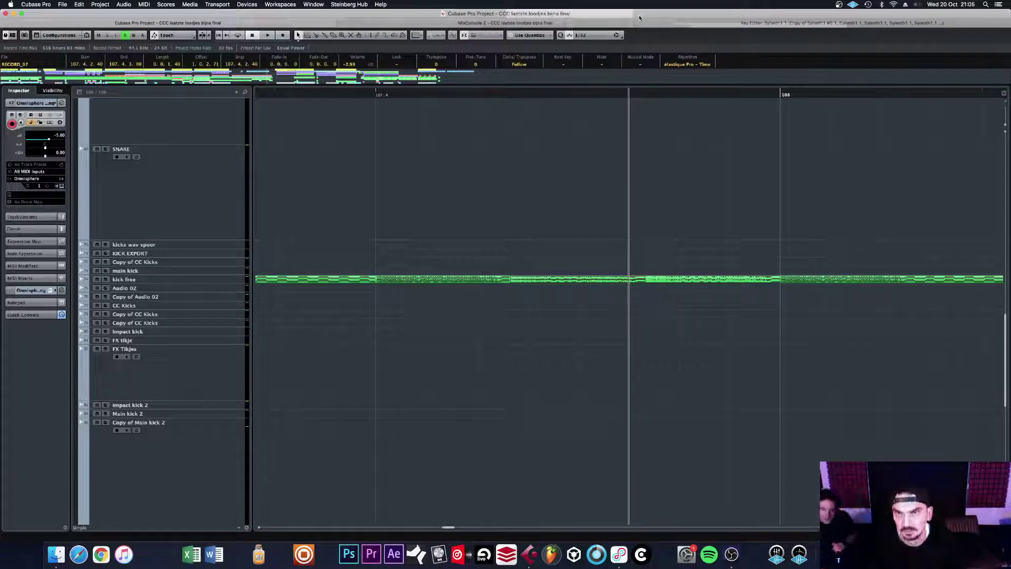
{"action": "left_click", "coordinate": [613, 40]}
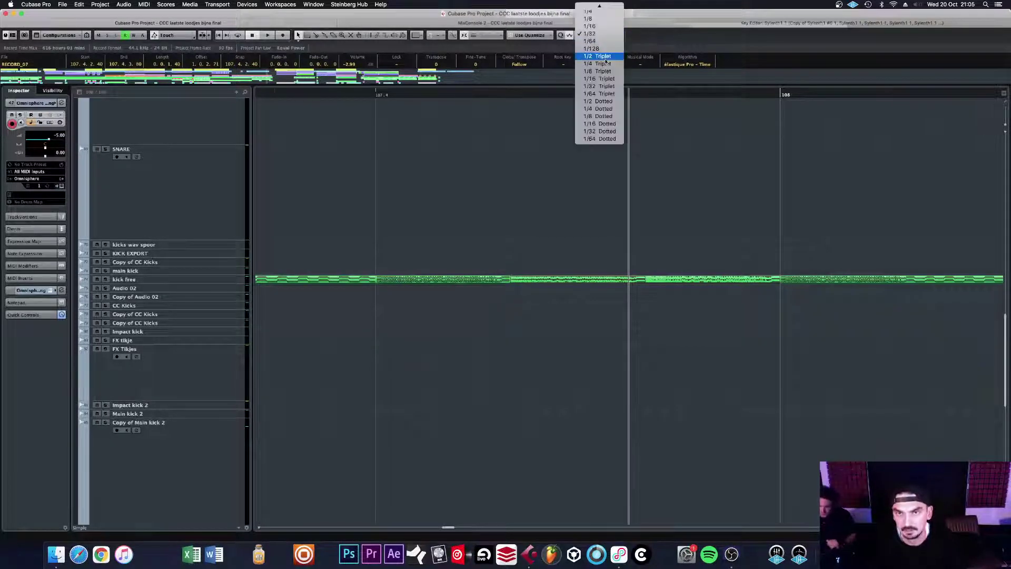
{"action": "left_click", "coordinate": [596, 84]}
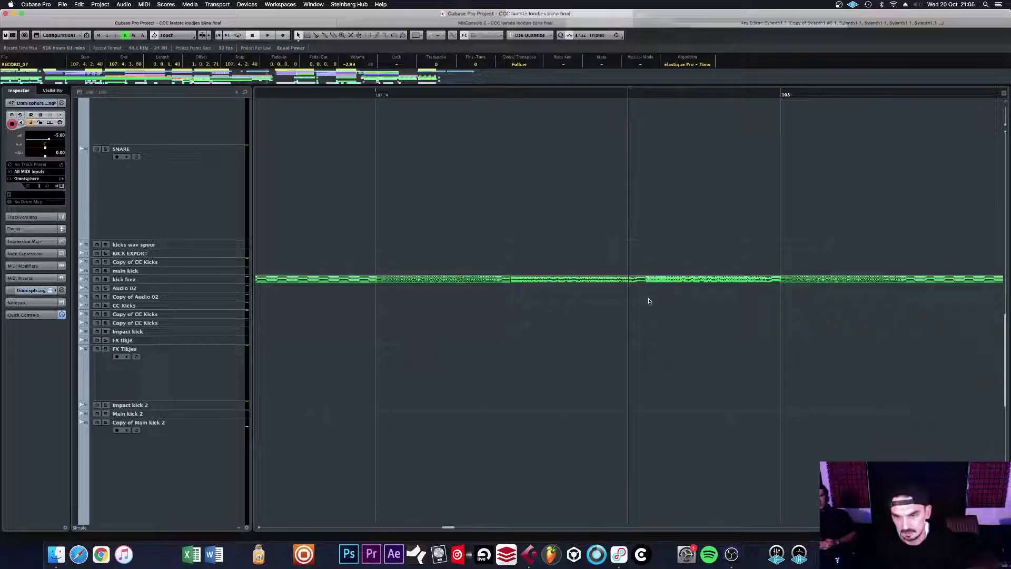
Step: Return to the overview of the arrangement and start playback inside the locator range that begins at bar 112
{"action": "key", "text": "g"}
{"action": "key", "text": "g"}
{"action": "key", "text": "g"}
{"action": "key", "text": "g"}
{"action": "key", "text": "g"}
{"action": "key", "text": "g"}
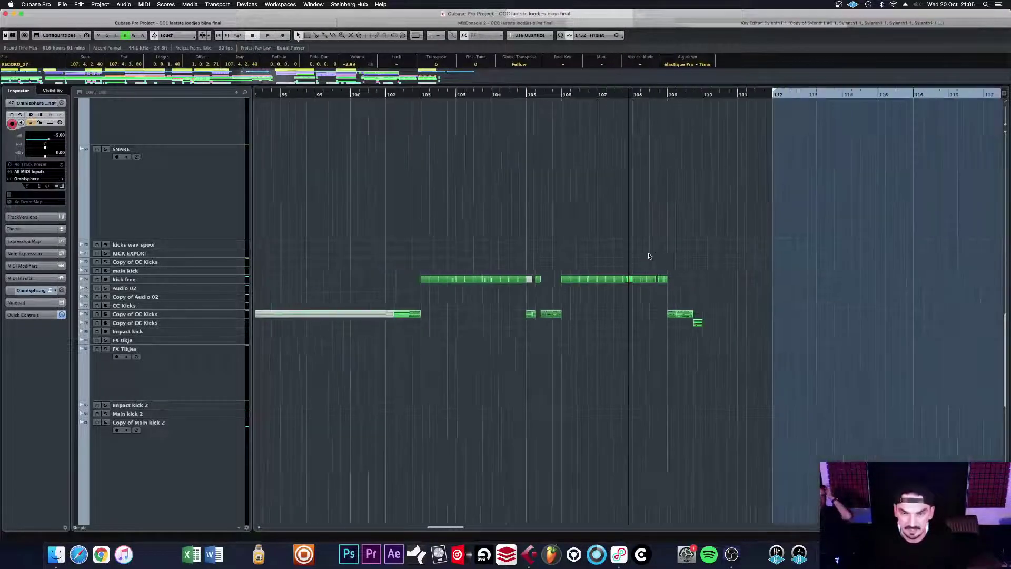
{"action": "key", "text": "g"}
{"action": "key", "text": "g"}
{"action": "key", "text": "g"}
{"action": "key", "text": "g"}
{"action": "key", "text": "g"}
{"action": "key", "text": "g"}
{"action": "key", "text": "g"}
{"action": "key", "text": "g"}
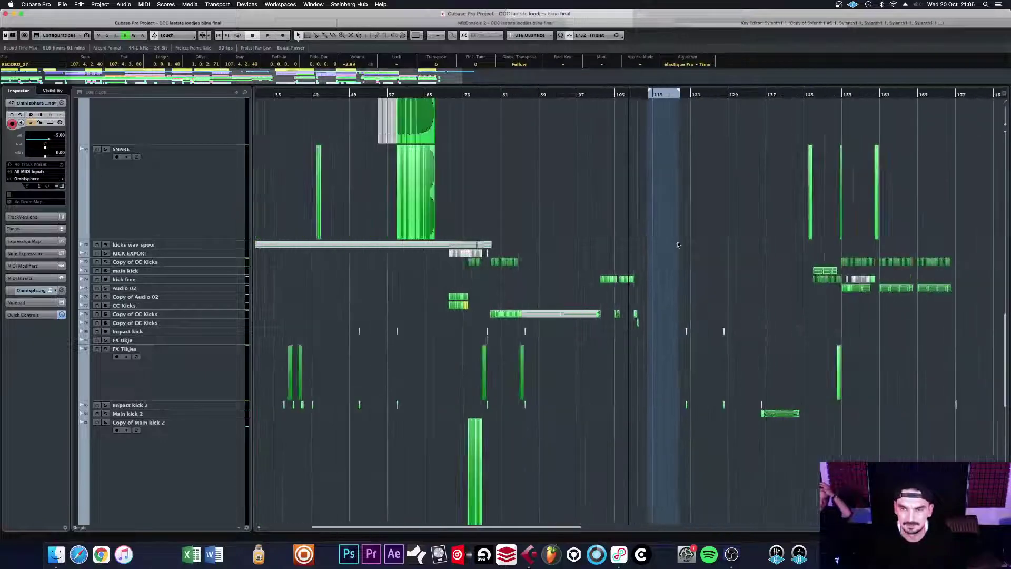
{"action": "key", "text": "g"}
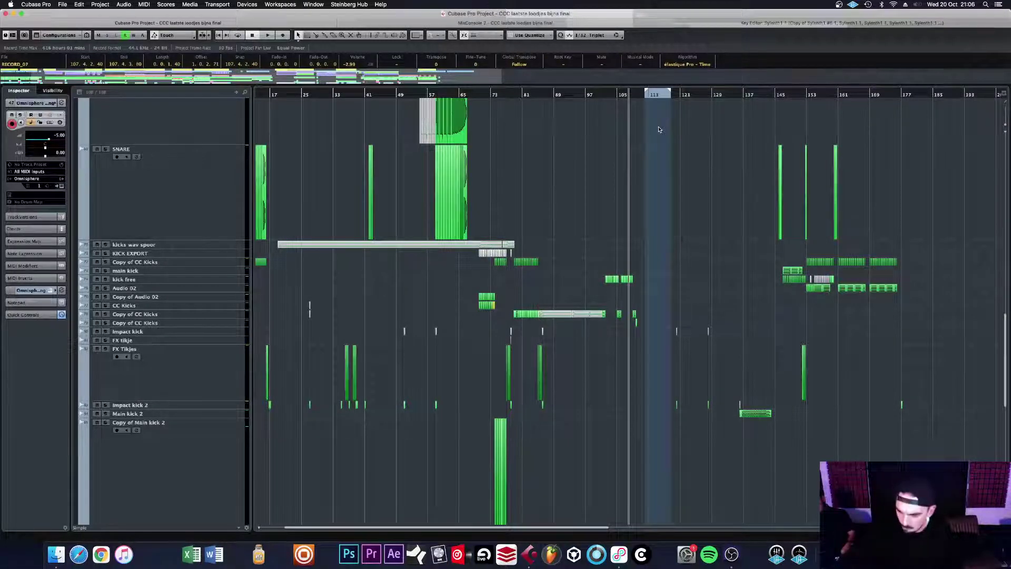
{"action": "left_click", "coordinate": [669, 100]}
{"action": "key", "text": "space"}
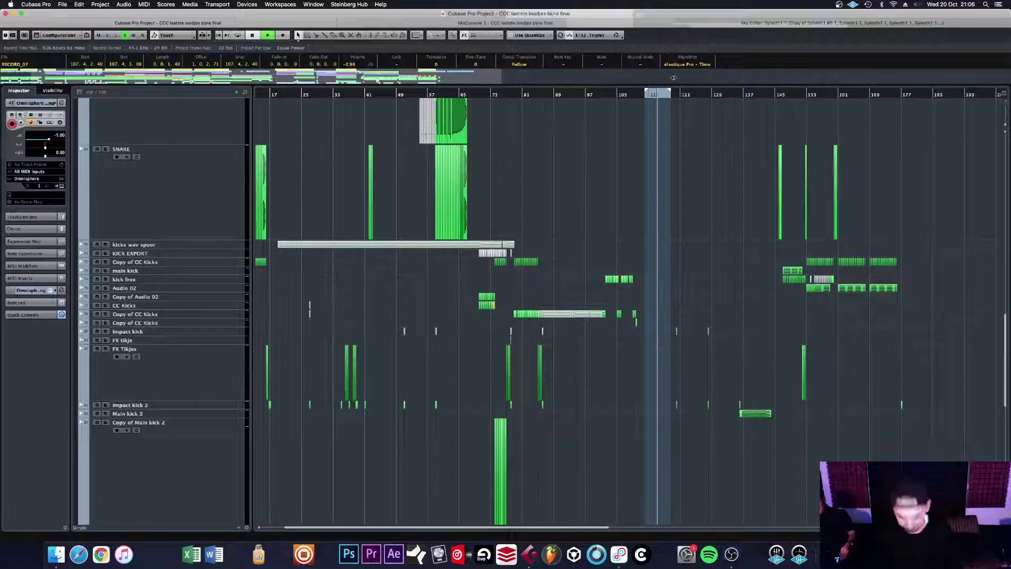
Step: During playback, examine the edit kick reverb, club kick, percussion and breakbeat clips between bars 112 and 129
{"action": "key", "text": "g"}
{"action": "key", "text": "g"}
{"action": "key", "text": "h"}
{"action": "key", "text": "h"}
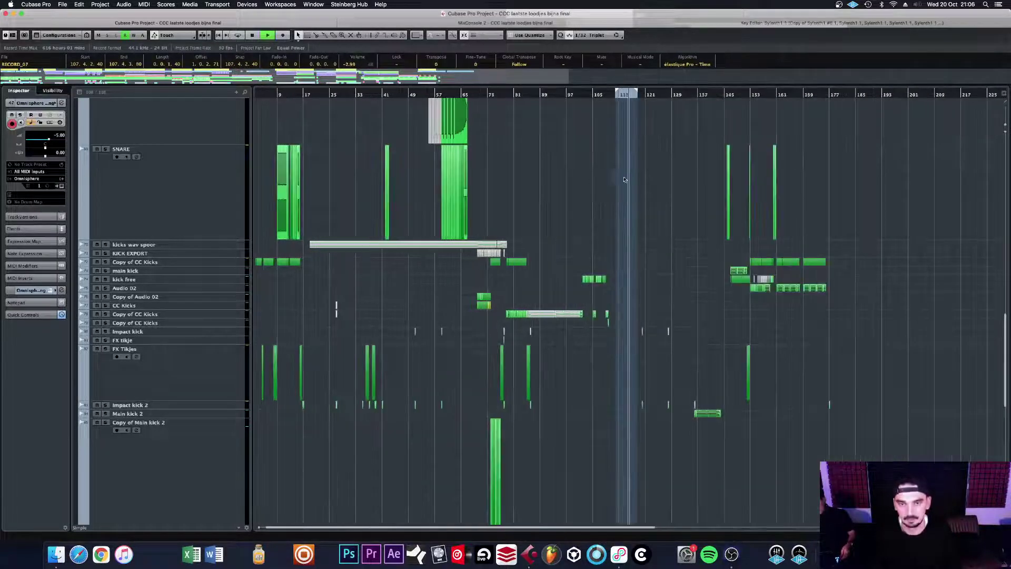
{"action": "scroll", "coordinate": [658, 179], "scroll_direction": "down", "scroll_amount": 8}
{"action": "scroll", "coordinate": [657, 184], "scroll_direction": "down", "scroll_amount": 6}
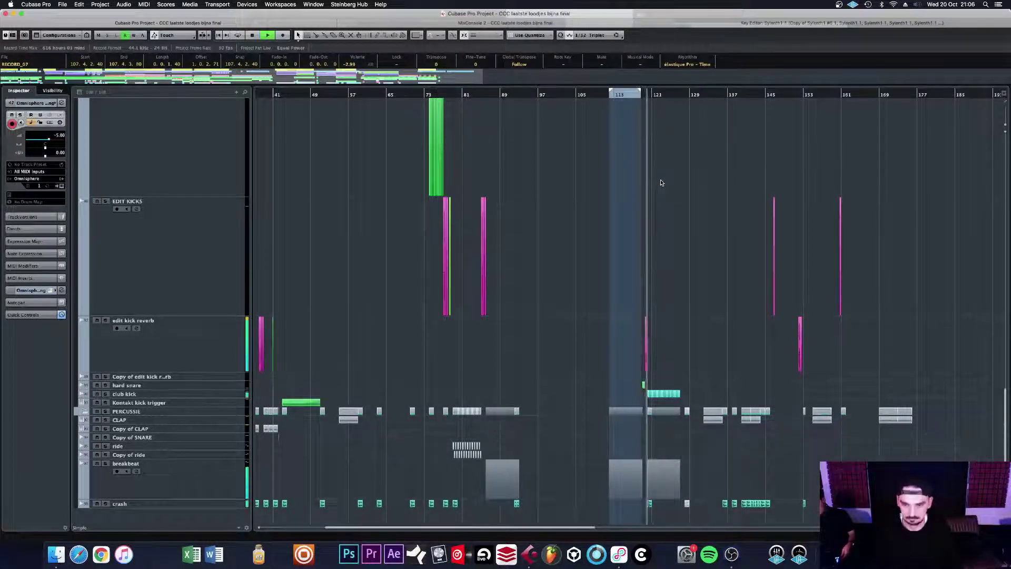
{"action": "key", "text": "h"}
{"action": "key", "text": "h"}
{"action": "key", "text": "h"}
{"action": "key", "text": "h"}
{"action": "key", "text": "h"}
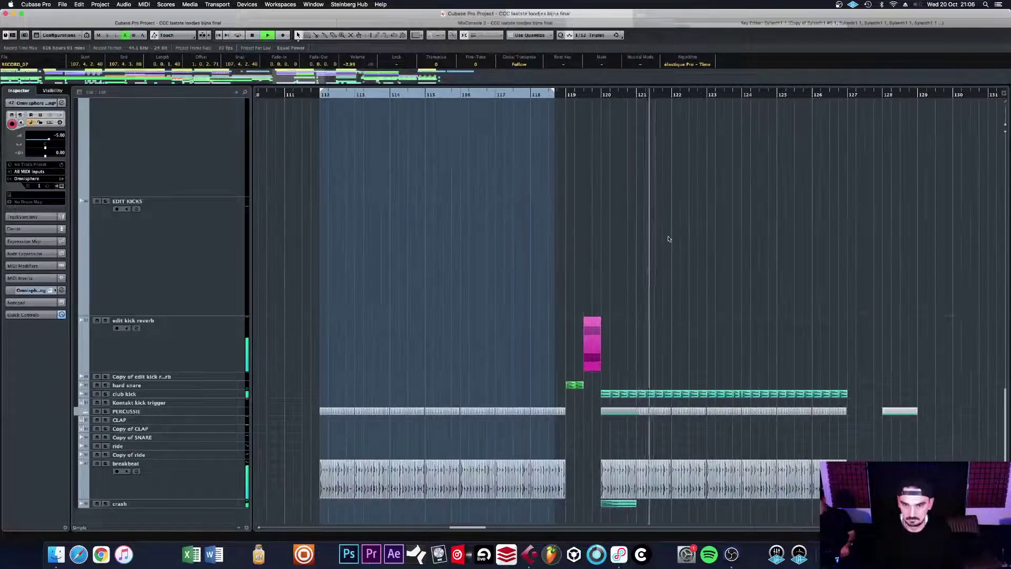
Step: Collapse the enlarged tracks, review the FX, vocal and lead clips around bars 112 to 143, and stop playback
{"action": "scroll", "coordinate": [701, 295], "scroll_direction": "up", "scroll_amount": 15}
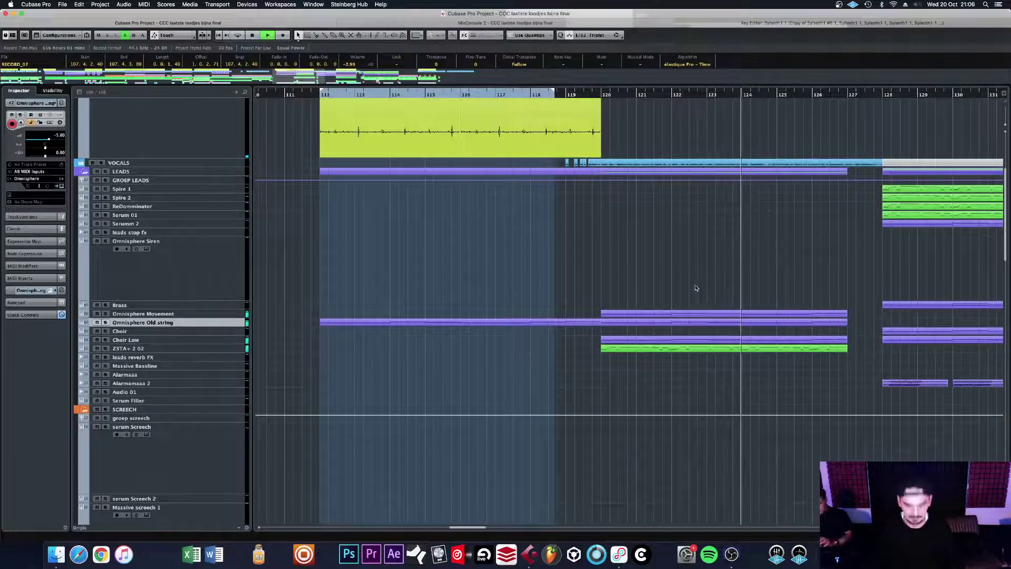
{"action": "key", "text": "z"}
{"action": "key", "text": "z"}
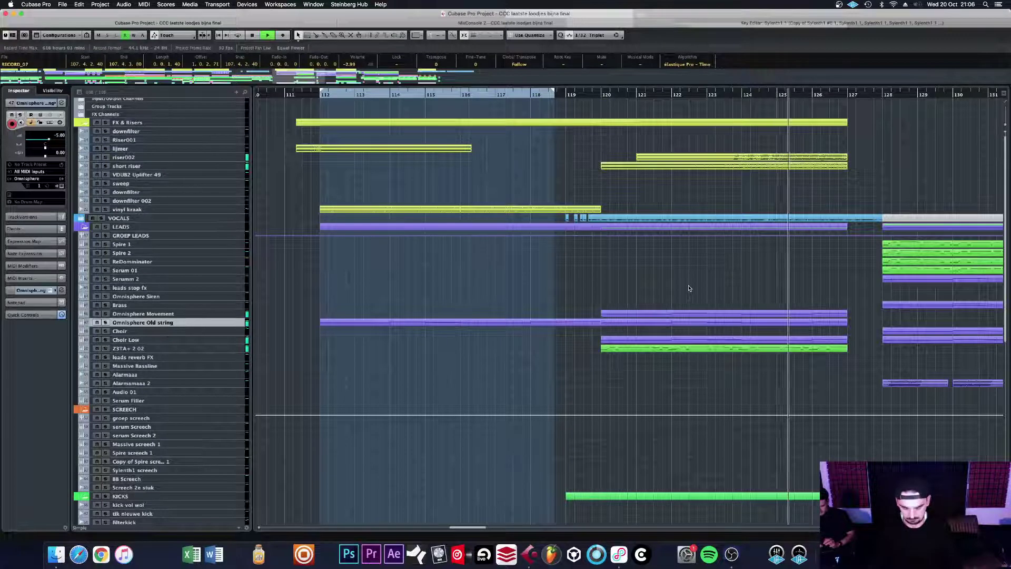
{"action": "key", "text": "g"}
{"action": "key", "text": "g"}
{"action": "key", "text": "g"}
{"action": "key", "text": "g"}
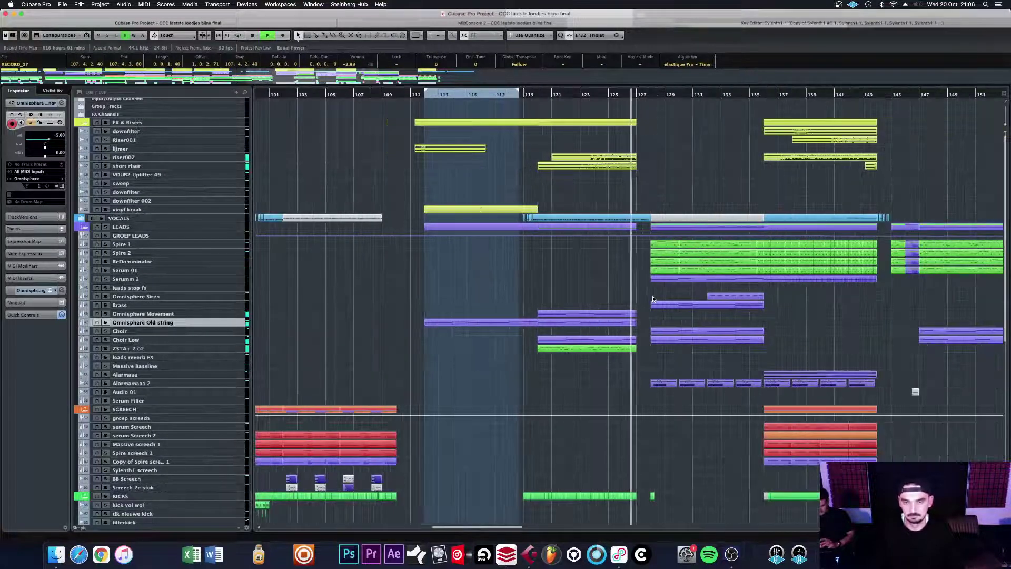
{"action": "key", "text": "space"}
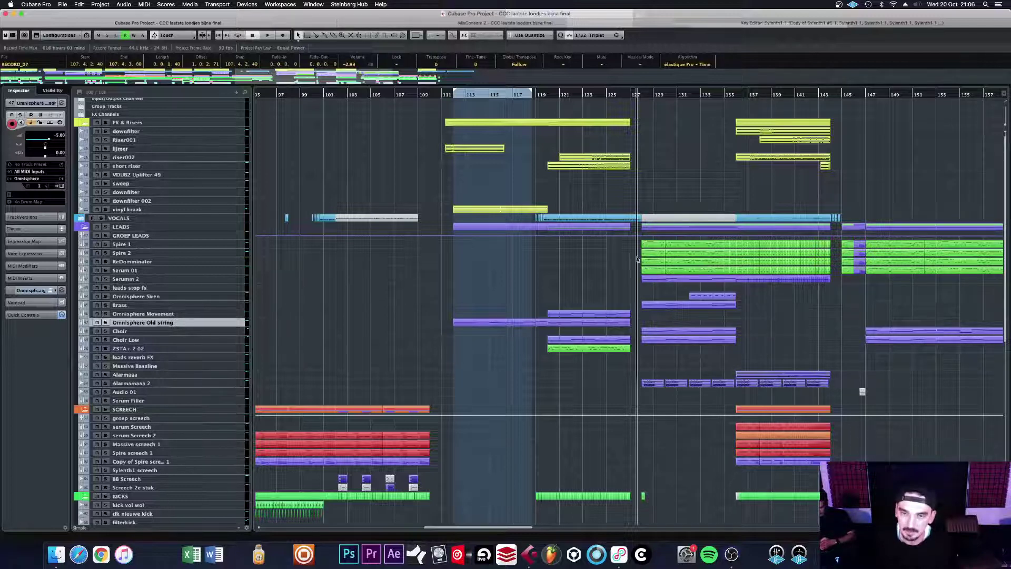
Step: Select the Z3TA+ 2 02 clip at bar 120 and its track, and open the synth window clear of the clip
{"action": "left_click", "coordinate": [595, 349]}
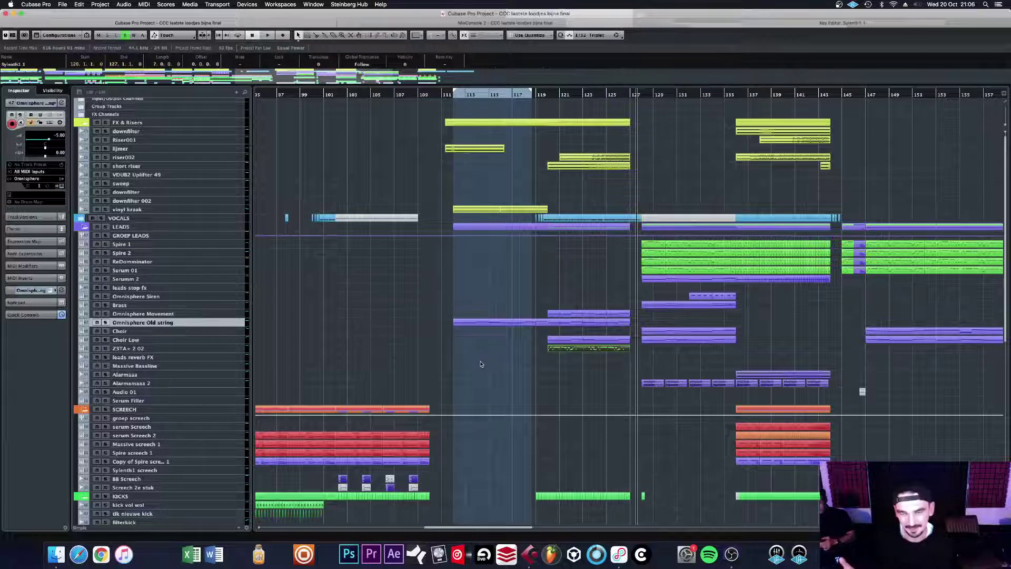
{"action": "left_click", "coordinate": [238, 350]}
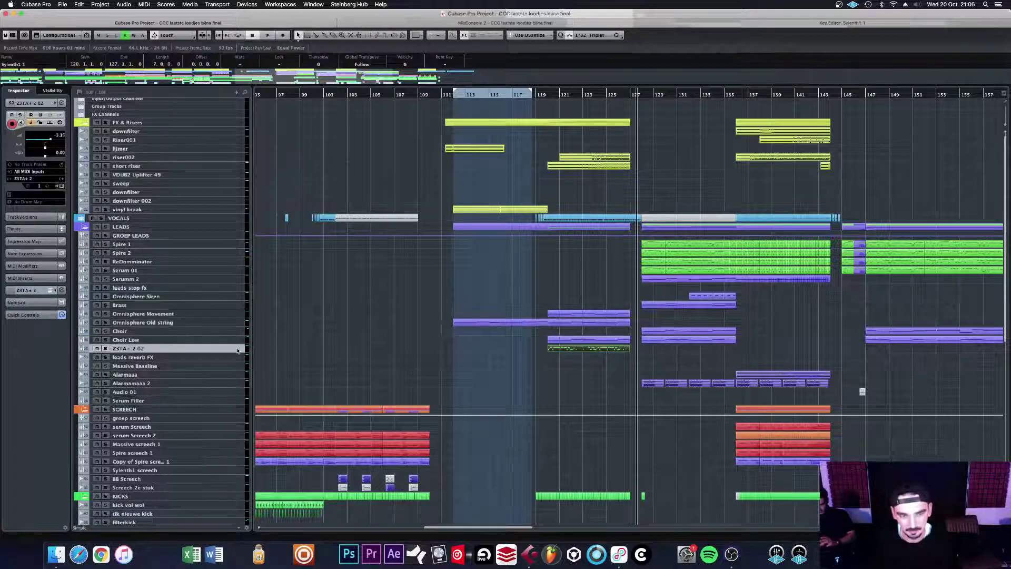
{"action": "left_click", "coordinate": [62, 187]}
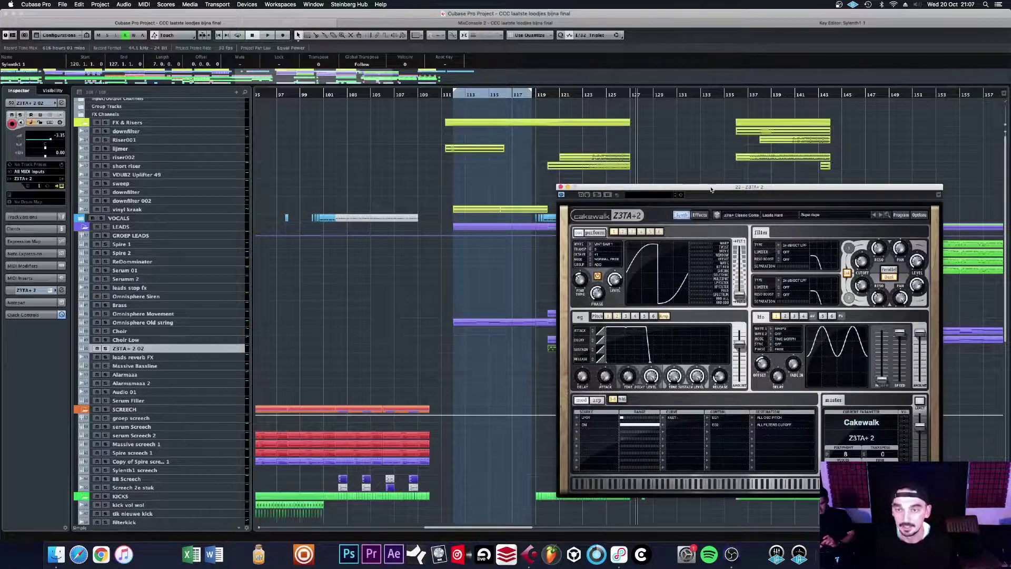
{"action": "left_click_drag", "start_coordinate": [711, 189], "coordinate": [259, 80]}
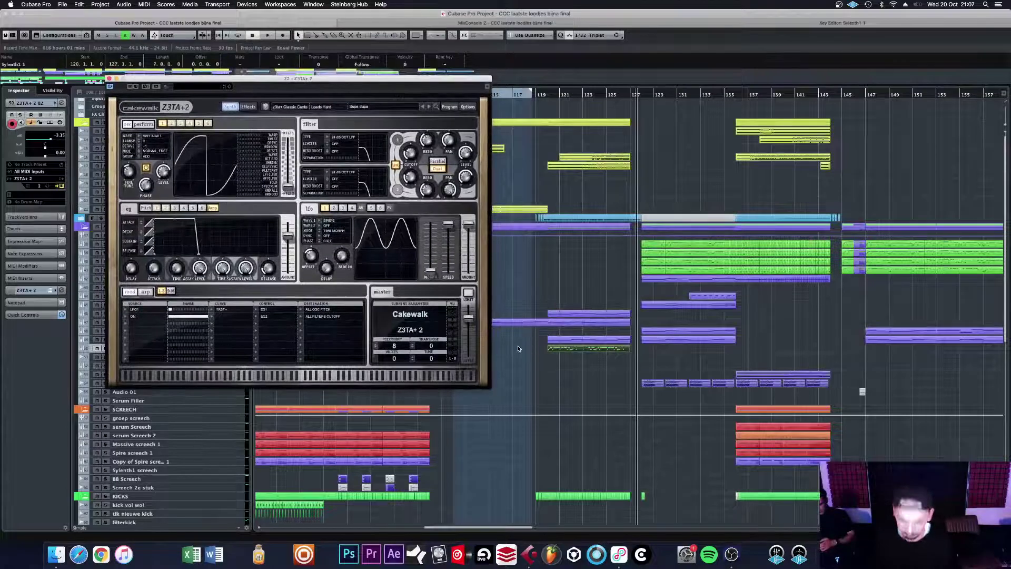
Step: Set the locators to the Z3TA+ 2 02 clip, move the cursor to its start, and solo the track
{"action": "key", "text": "p"}
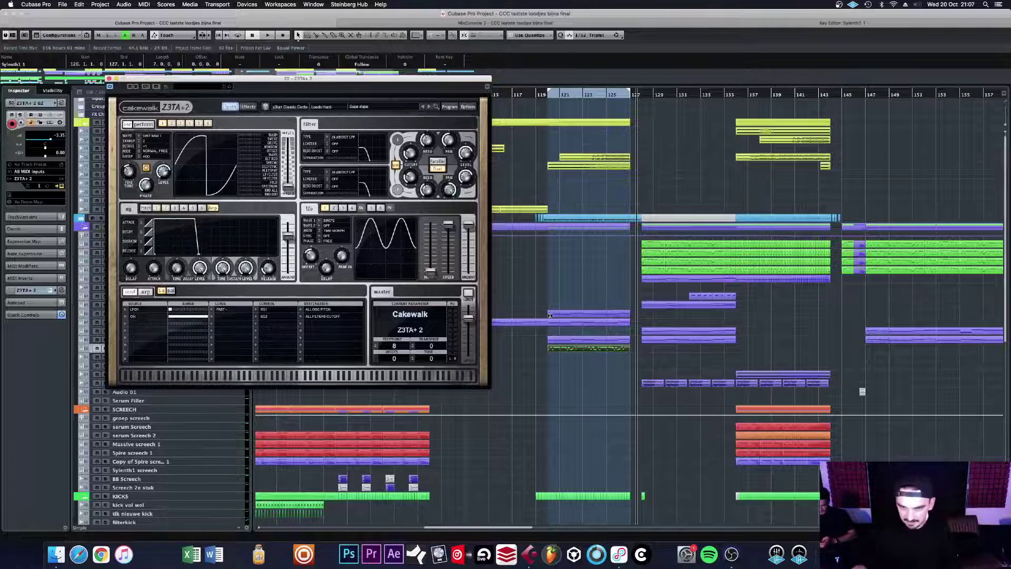
{"action": "key", "text": "1"}
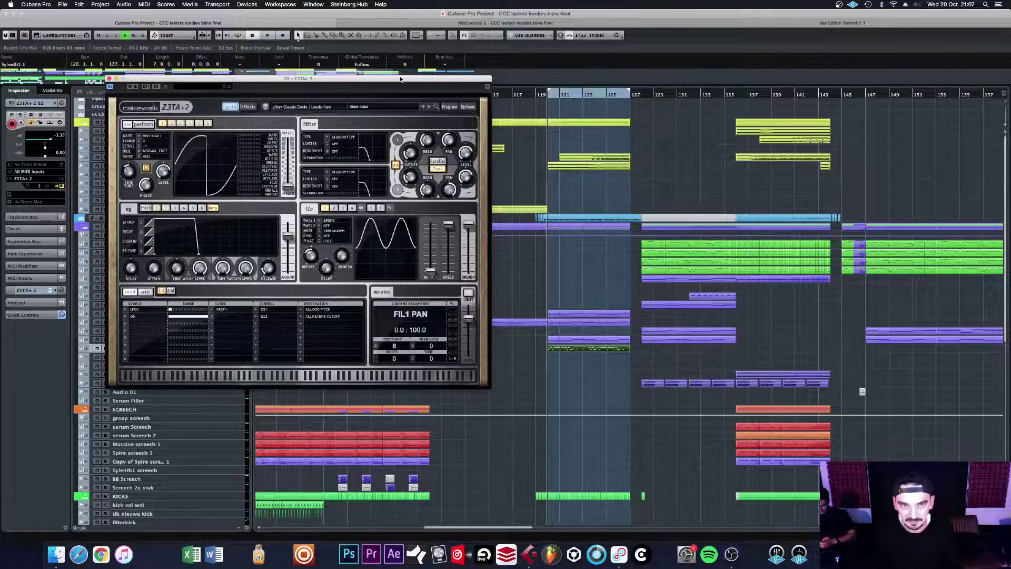
{"action": "left_click_drag", "start_coordinate": [402, 82], "coordinate": [978, 164]}
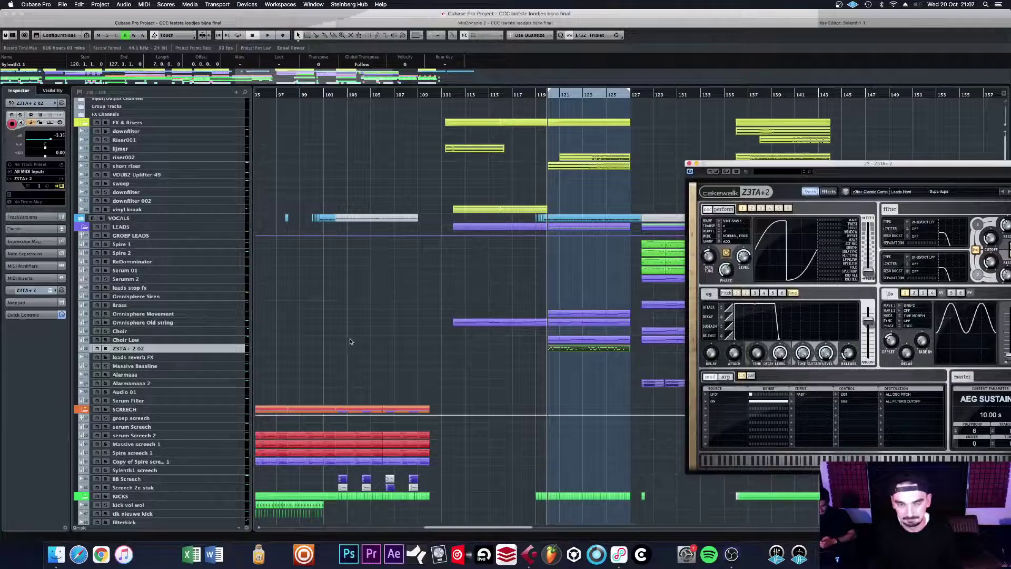
{"action": "left_click", "coordinate": [106, 349]}
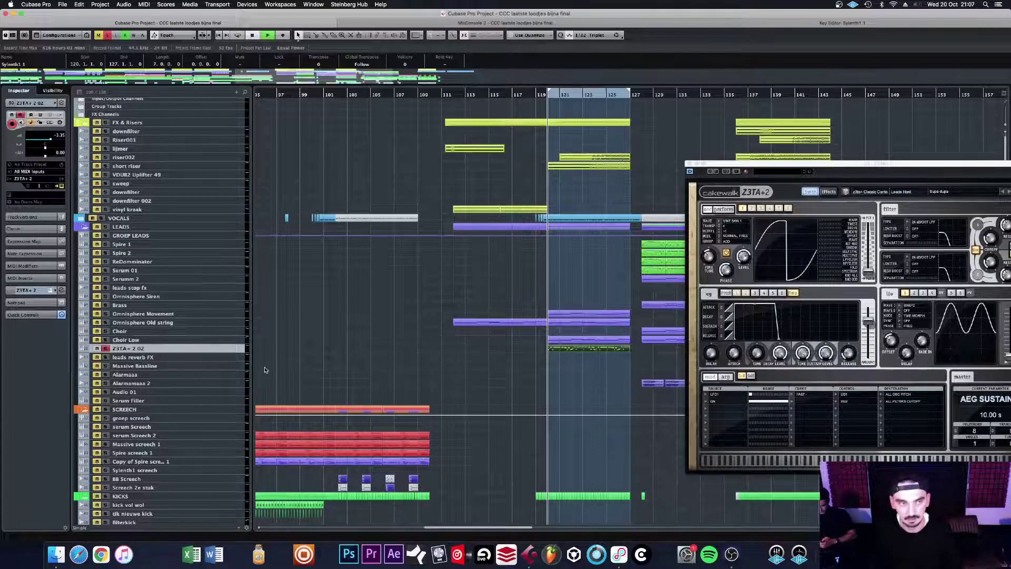
Step: Audition the soloed Z3TA+2 patch while sweeping the filter 1 cutoff up to about 18177 Hz
{"action": "left_click_drag", "start_coordinate": [777, 167], "coordinate": [219, 102]}
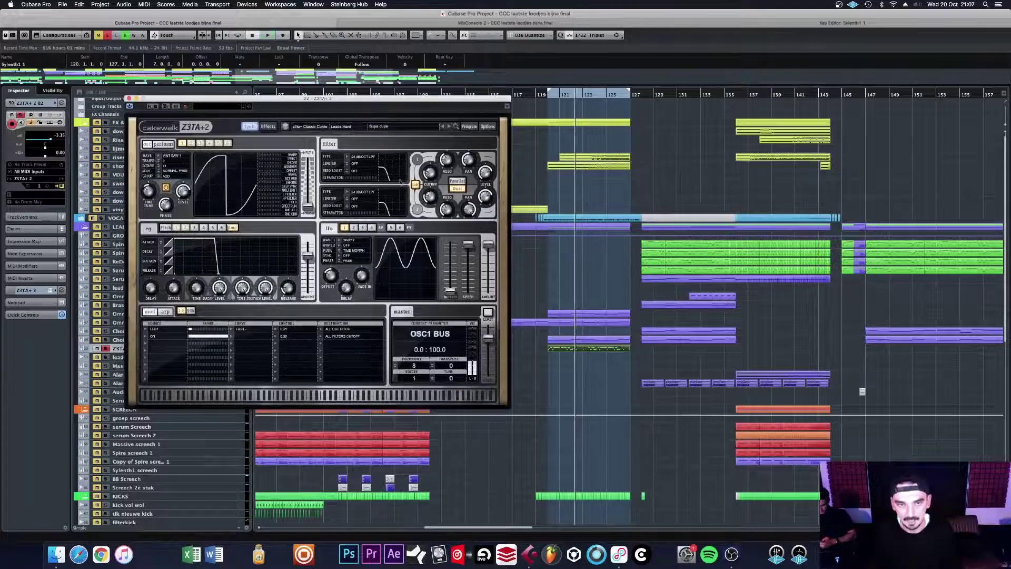
{"action": "left_click_drag", "start_coordinate": [429, 196], "coordinate": [427, 203]}
{"action": "key", "text": "space"}
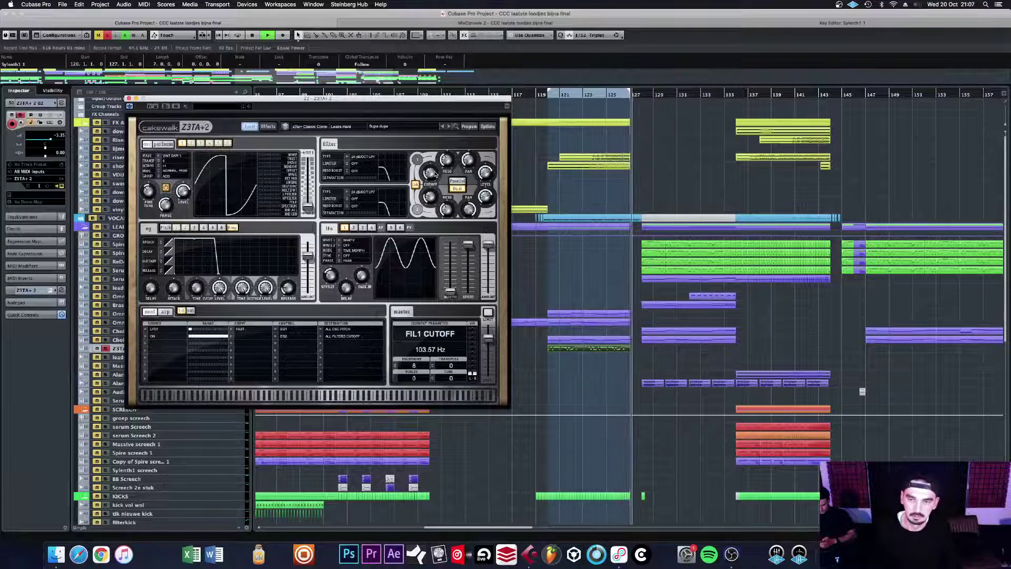
{"action": "left_click_drag", "start_coordinate": [431, 172], "coordinate": [427, 58]}
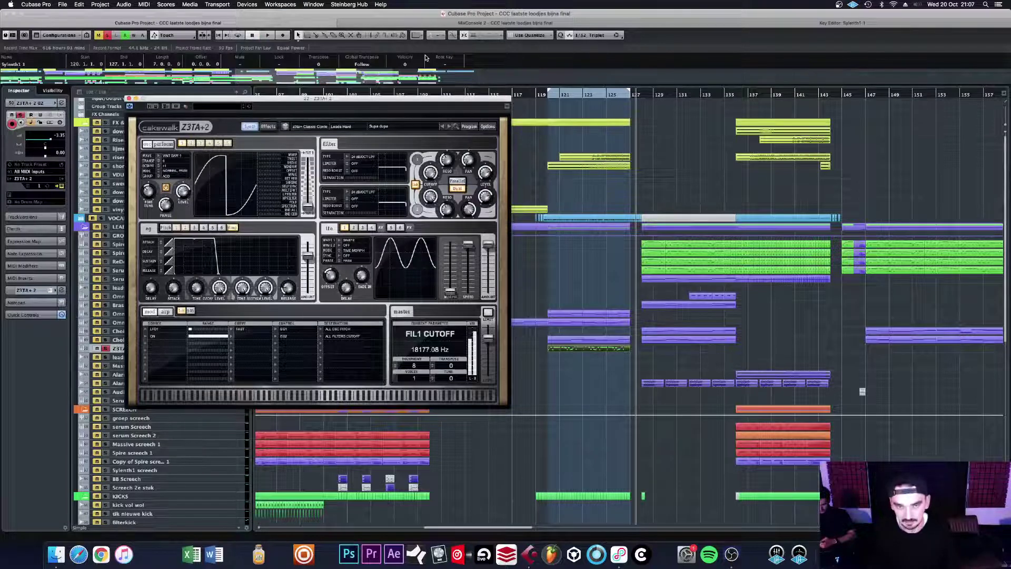
{"action": "key", "text": "space"}
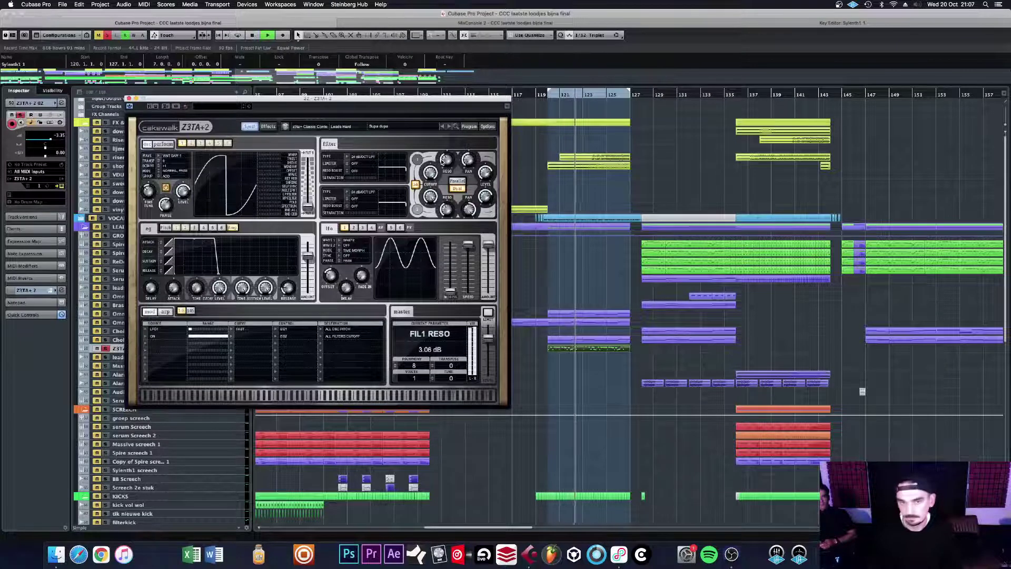
{"action": "key", "text": "space"}
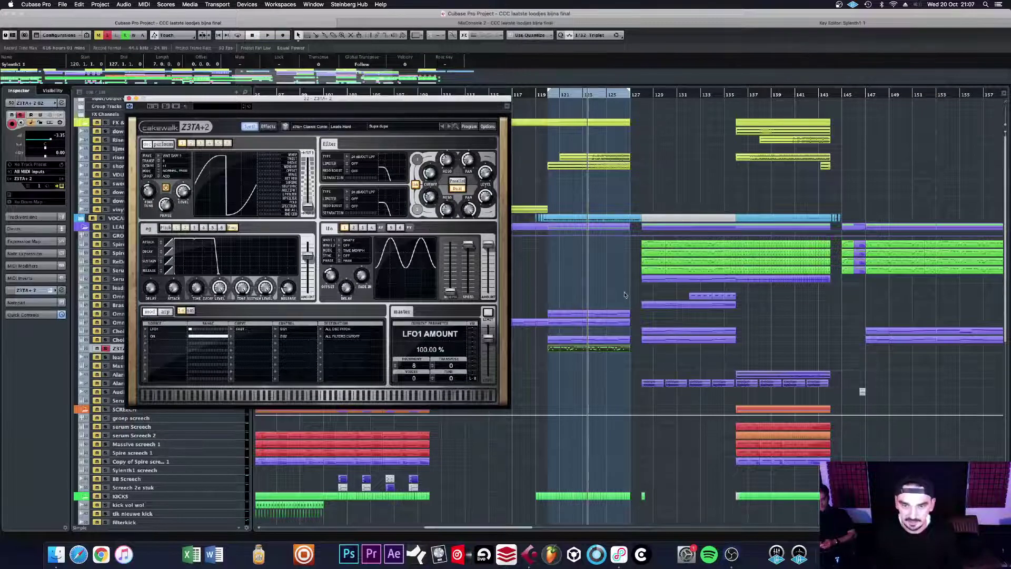
Step: Close the Z3TA+2 window, turn off all solos, and play the full mix from about bar 119
{"action": "left_click", "coordinate": [128, 99]}
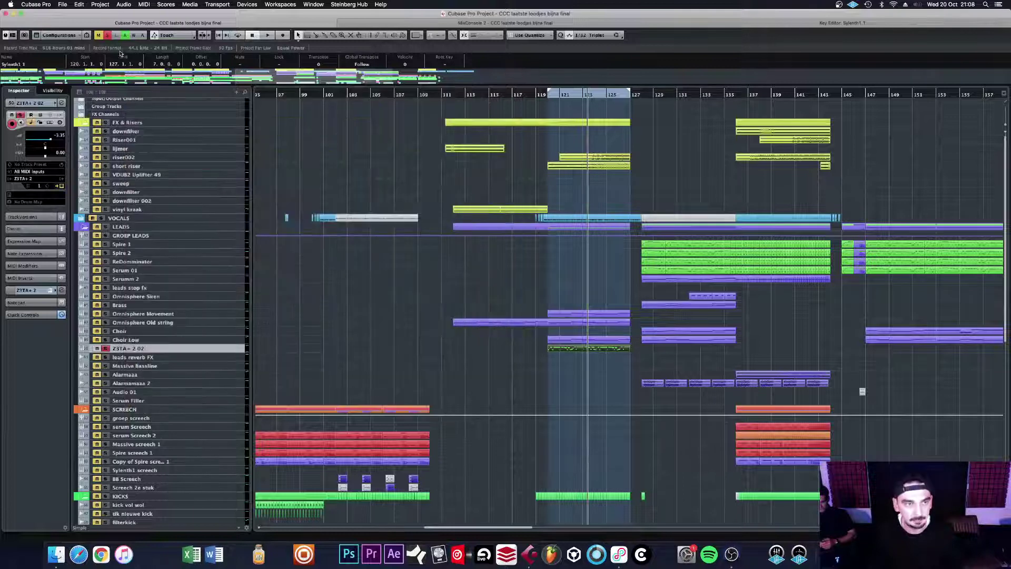
{"action": "left_click", "coordinate": [108, 36]}
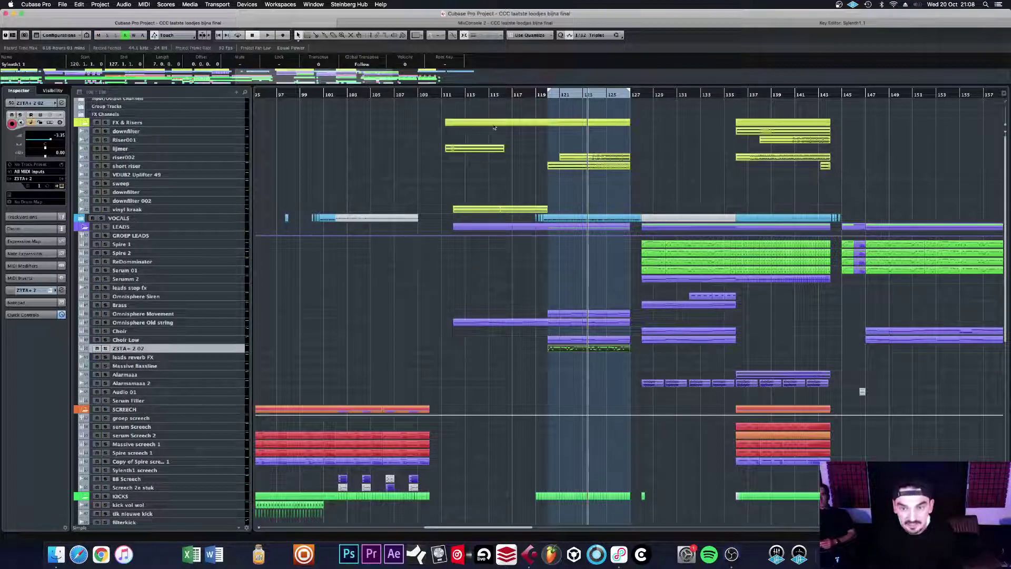
{"action": "left_click", "coordinate": [544, 95]}
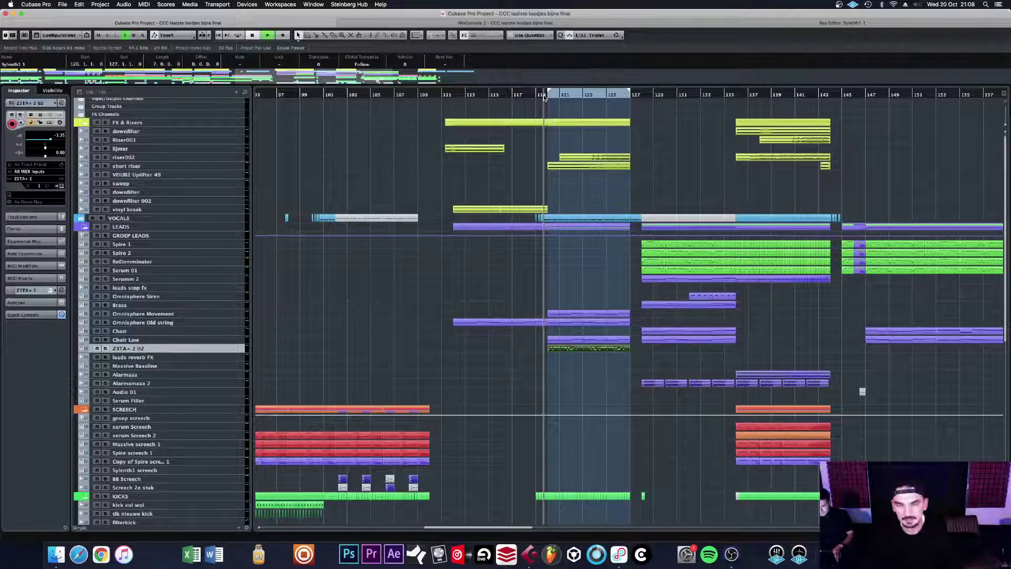
{"action": "key", "text": "space"}
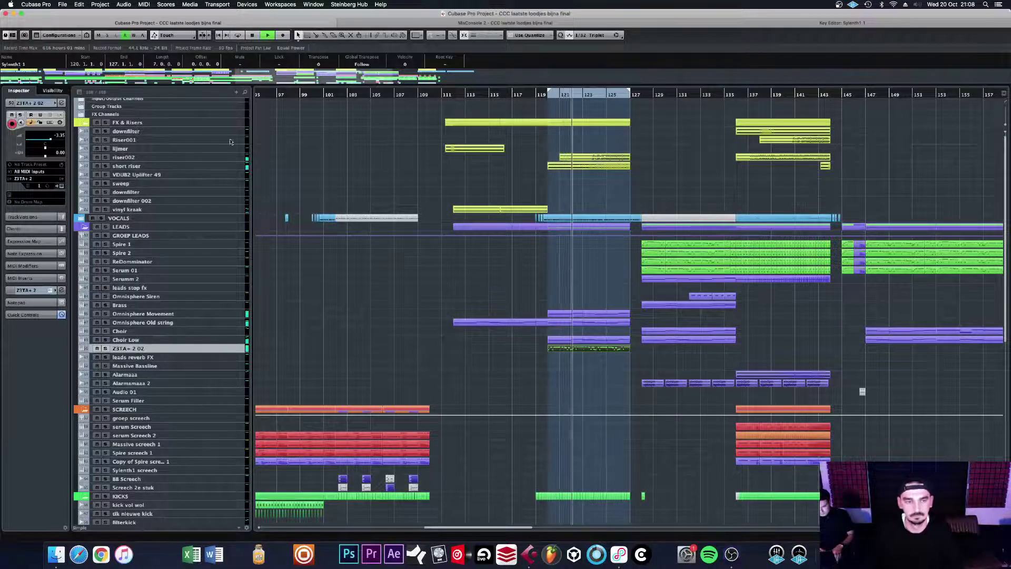
Step: Reopen the Z3TA+2 synth during playback, set the filter 1 cutoff to about 224.59 Hz, and close its window
{"action": "left_click", "coordinate": [61, 186]}
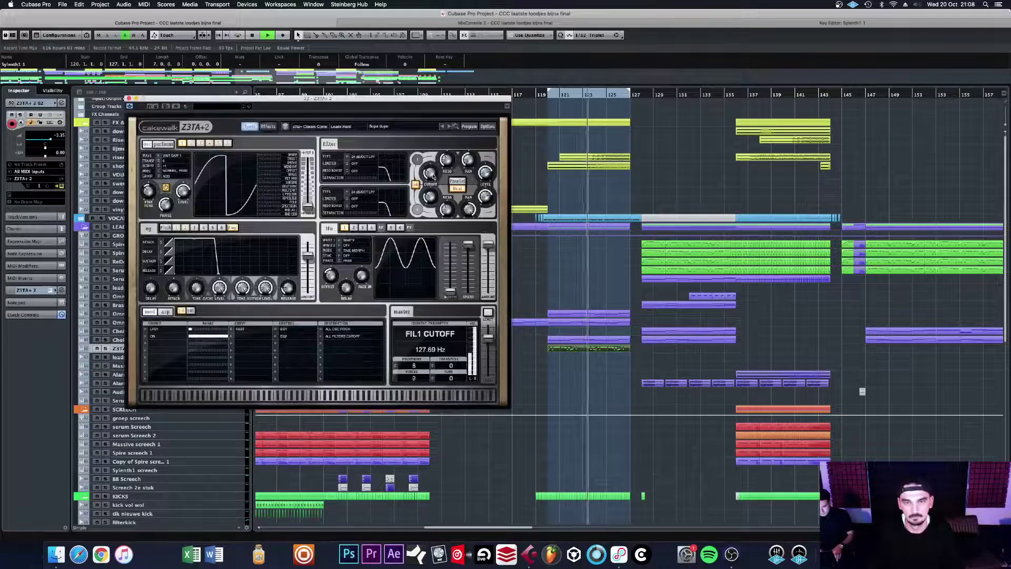
{"action": "left_click_drag", "start_coordinate": [432, 177], "coordinate": [429, 173]}
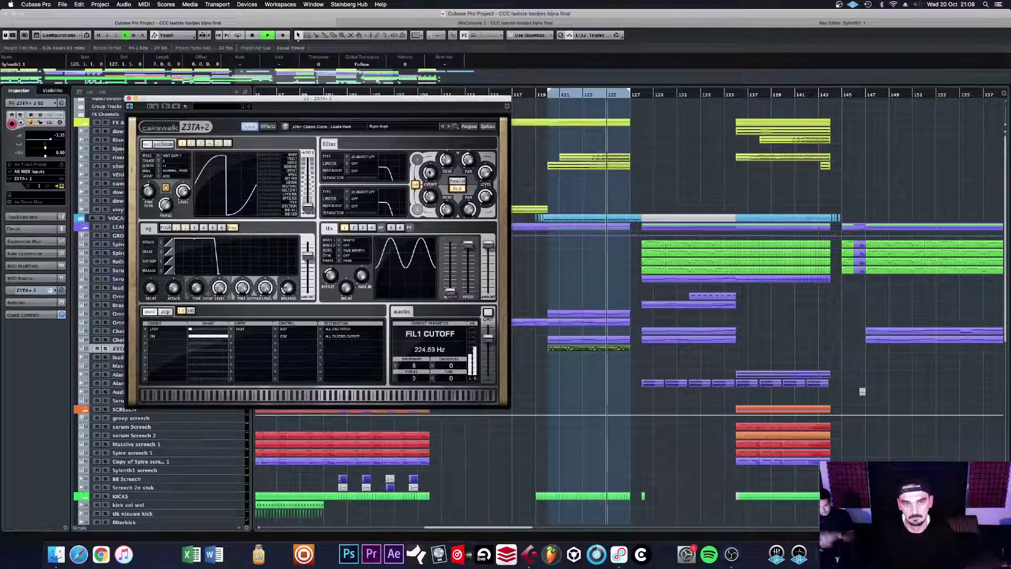
{"action": "left_click", "coordinate": [129, 99]}
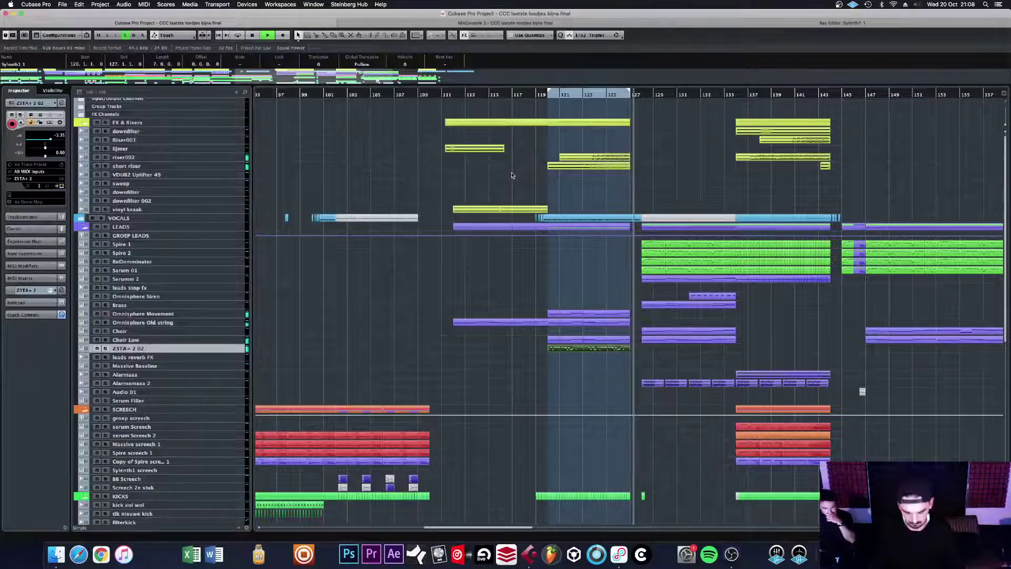
{"action": "key", "text": "g"}
{"action": "key", "text": "g"}
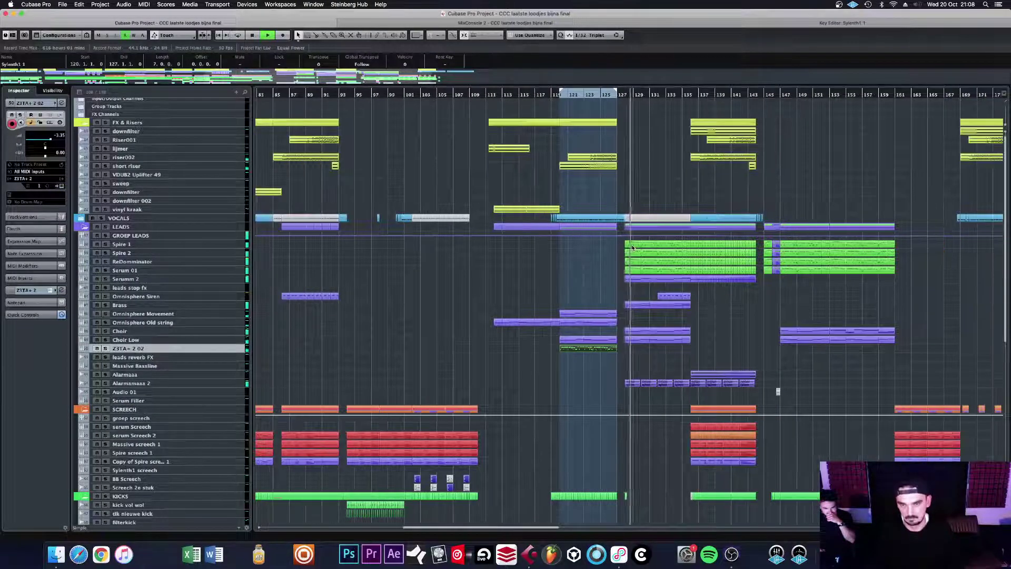
Step: Play the arrangement from the start of the lead section at about bar 128 and stop playback after it ends
{"action": "key", "text": "g"}
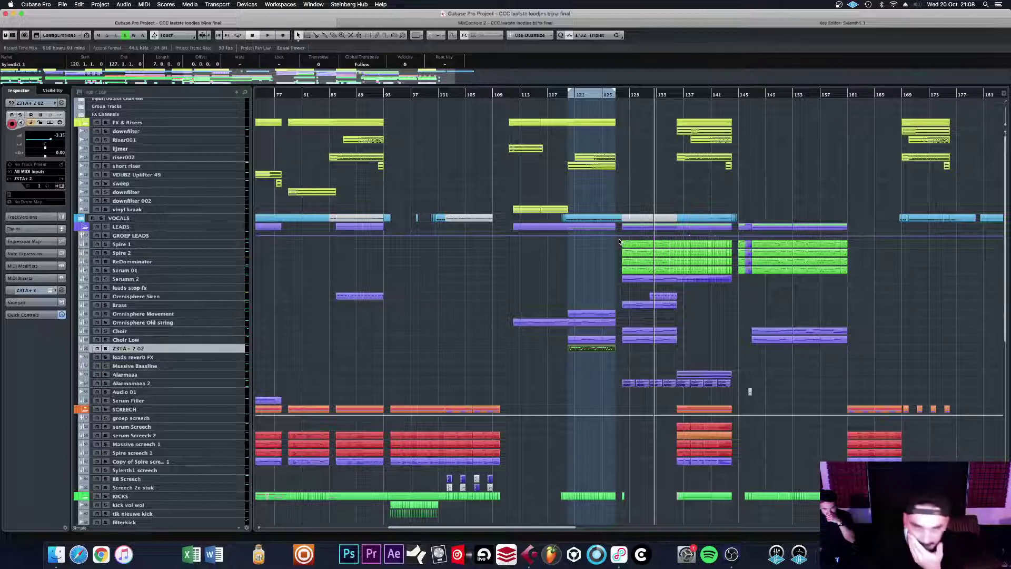
{"action": "key", "text": "g"}
{"action": "key", "text": "g"}
{"action": "key", "text": "g"}
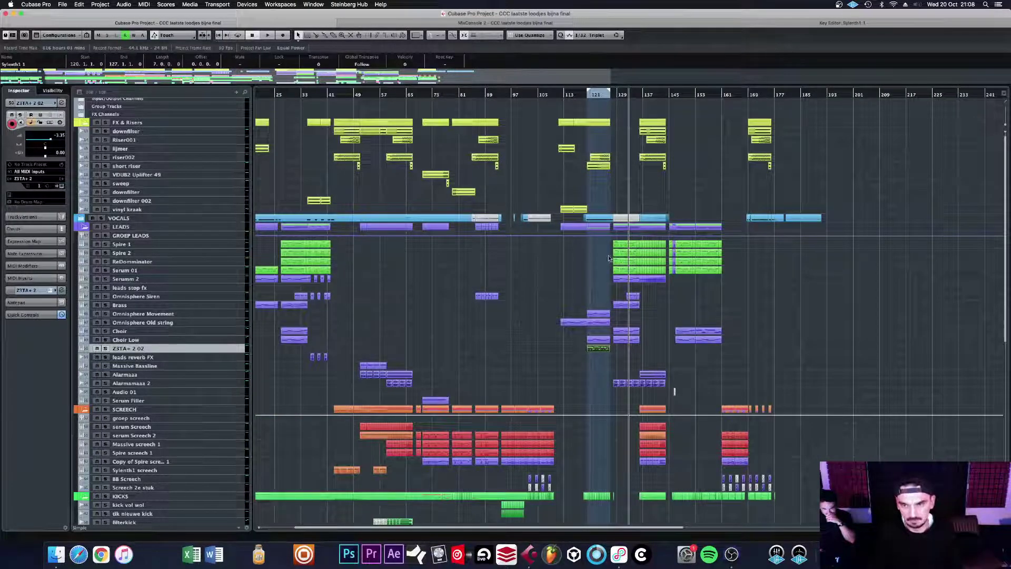
{"action": "left_click_drag", "start_coordinate": [679, 93], "coordinate": [608, 170]}
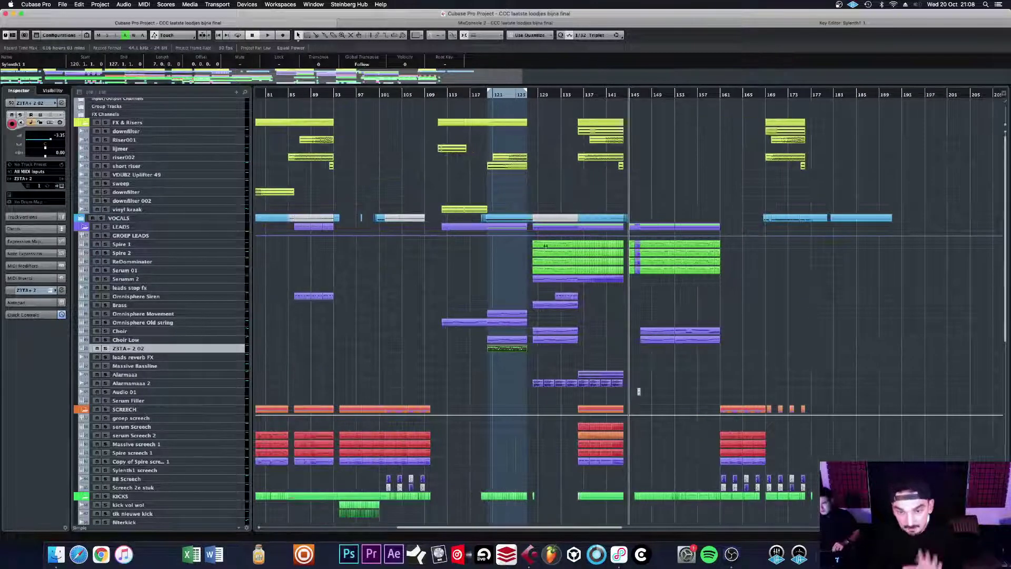
{"action": "left_click", "coordinate": [536, 94]}
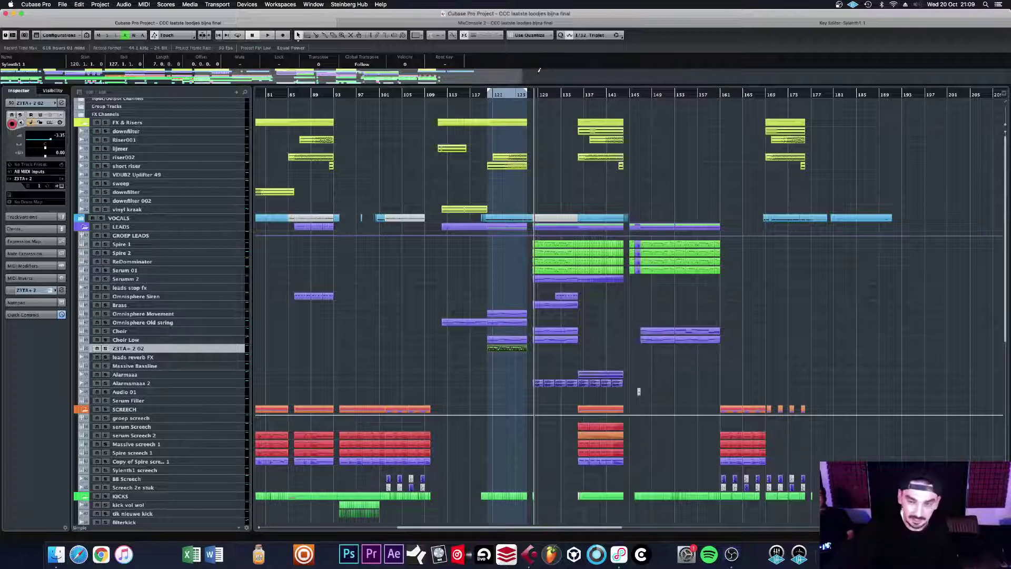
{"action": "key", "text": "space"}
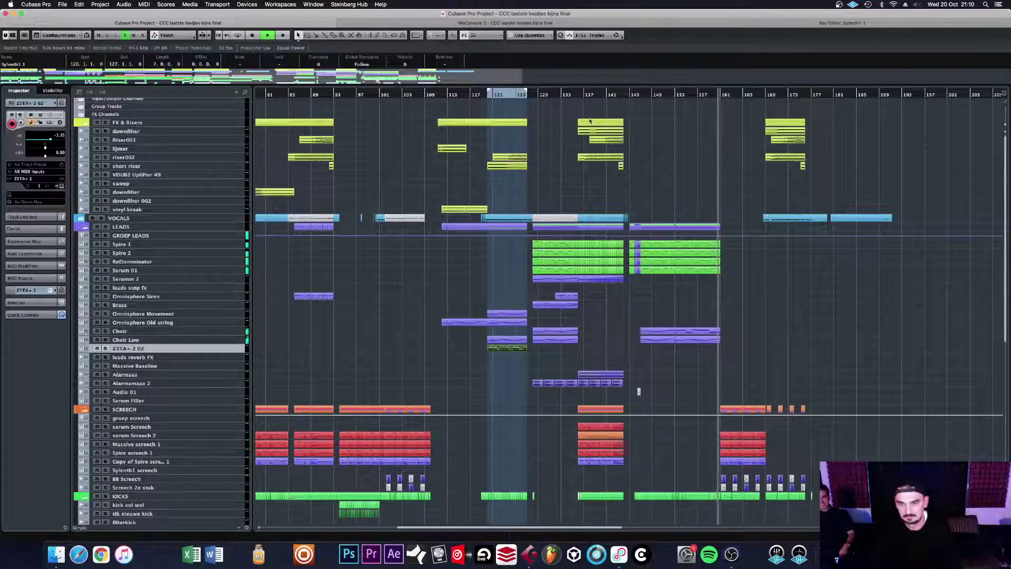
{"action": "key", "text": "space"}
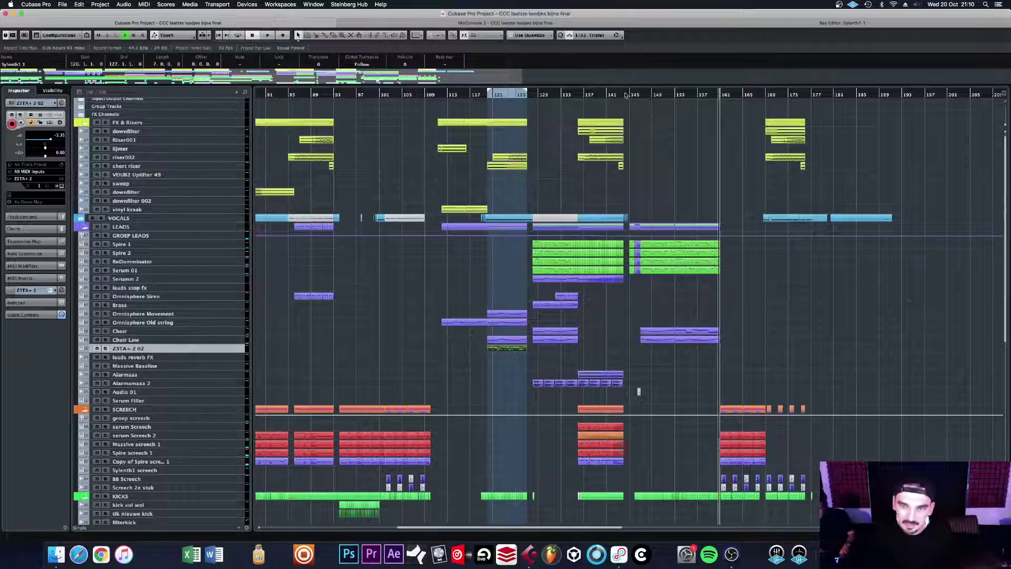
Step: Show the LFOTool bypass automation of the GROEP LEADS track around bar 145 and enlarge its lane
{"action": "left_click_drag", "start_coordinate": [625, 94], "coordinate": [633, 135]}
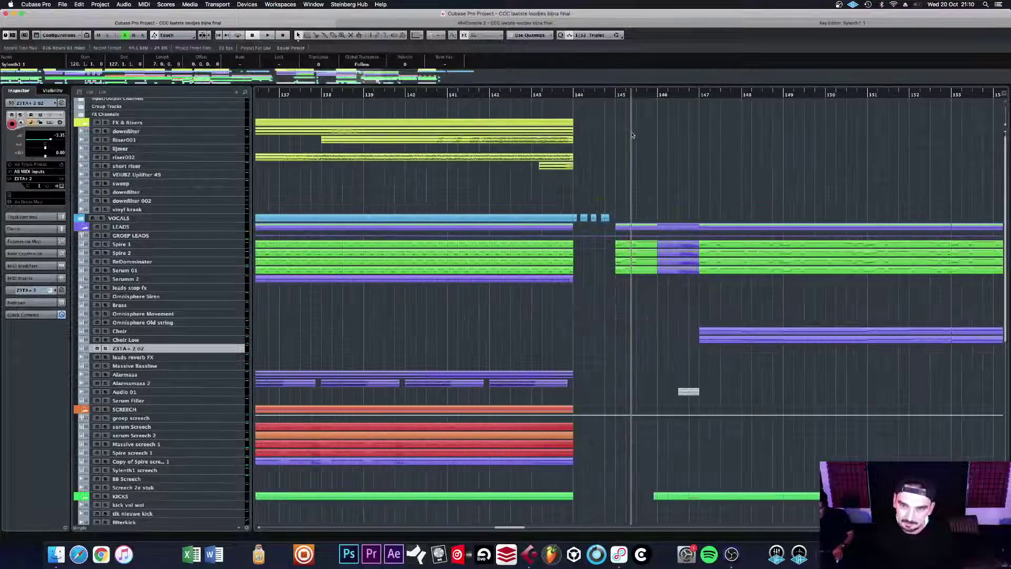
{"action": "key", "text": "g"}
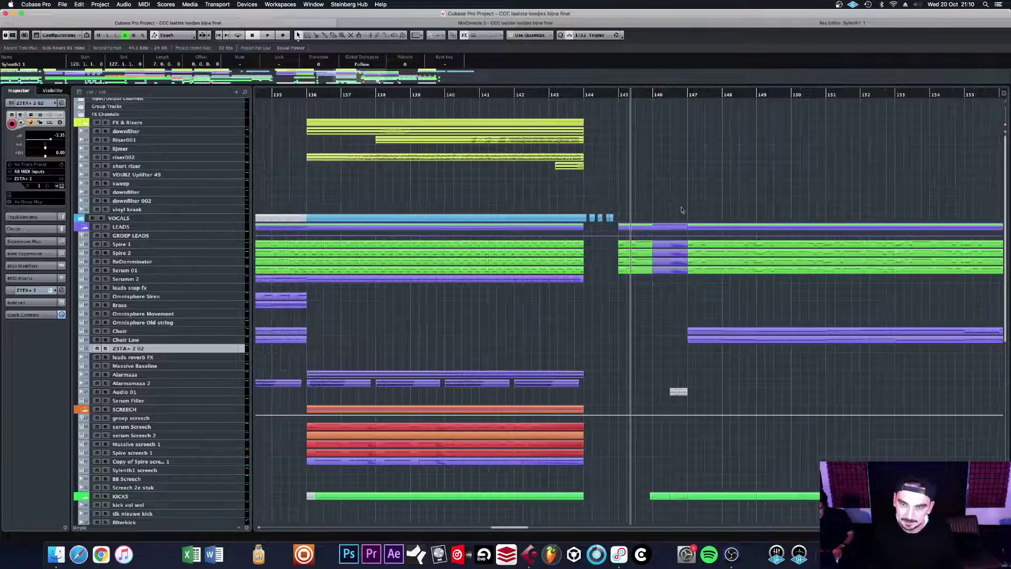
{"action": "left_click", "coordinate": [82, 238]}
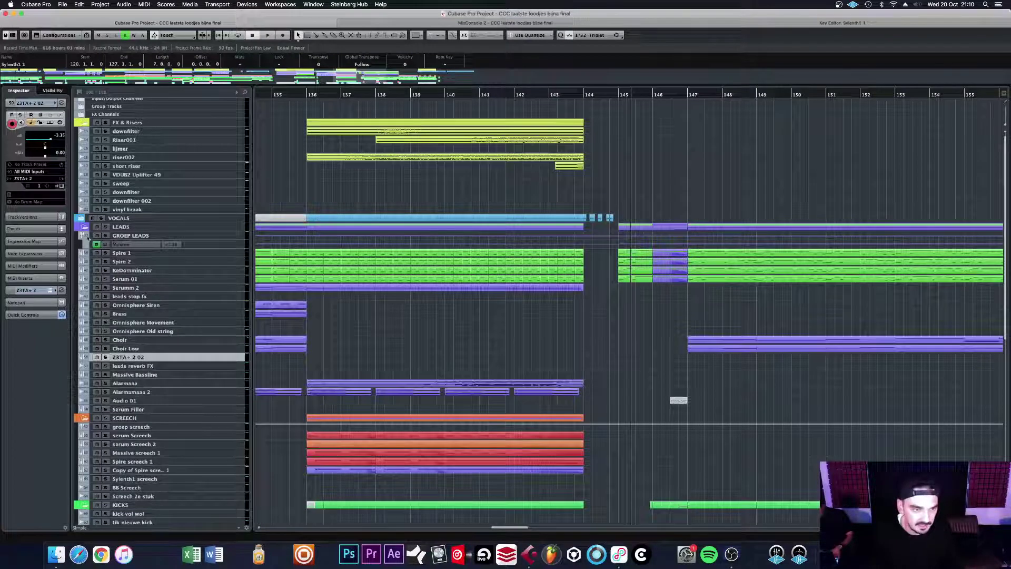
{"action": "left_click", "coordinate": [201, 247]}
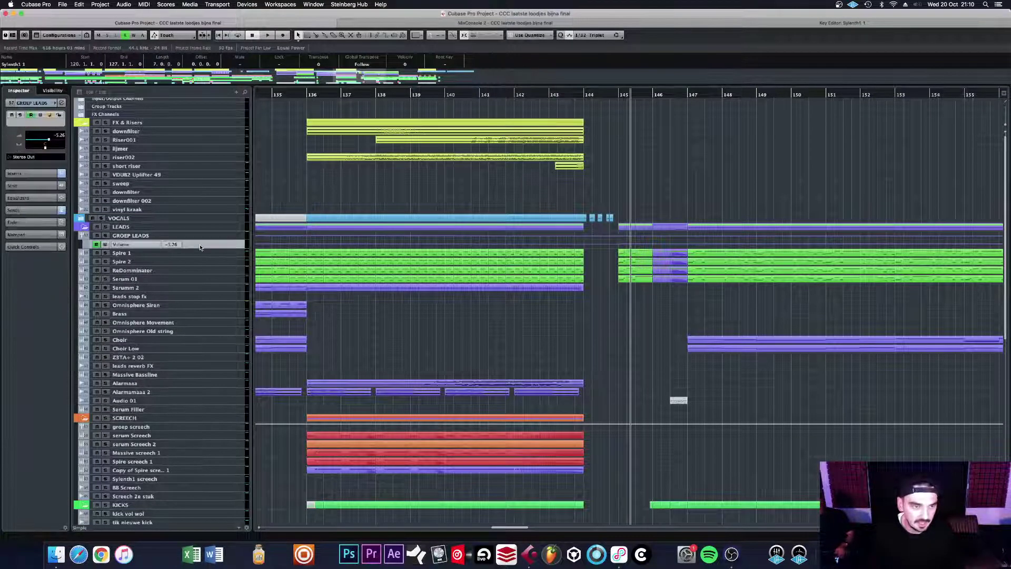
{"action": "left_click", "coordinate": [122, 246]}
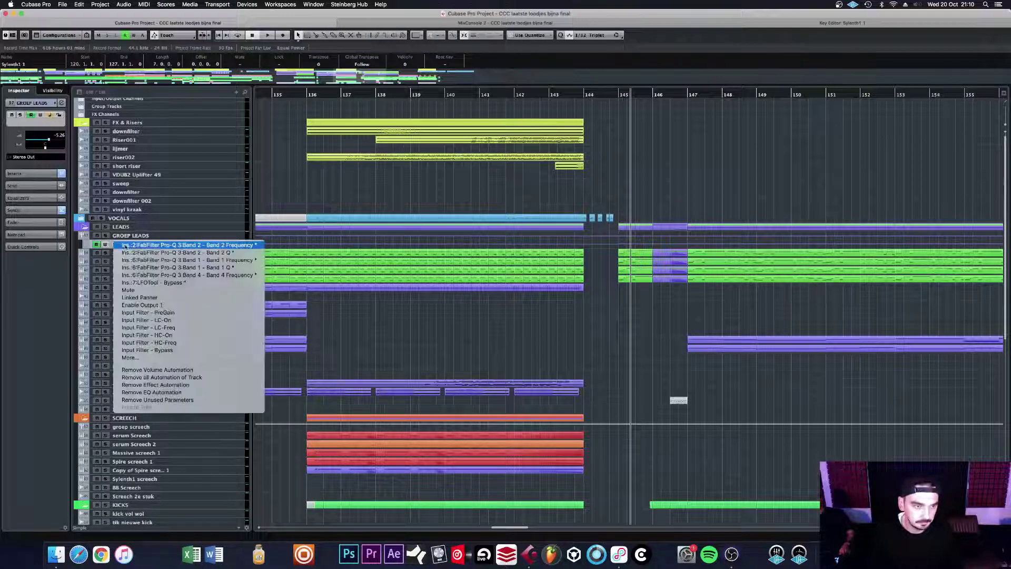
{"action": "left_click", "coordinate": [172, 283]}
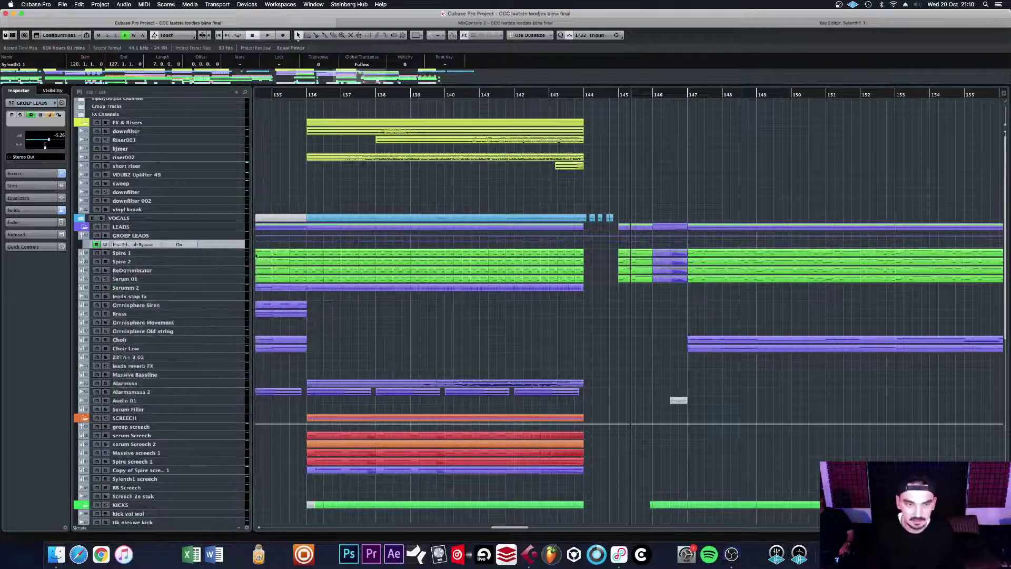
{"action": "left_click_drag", "start_coordinate": [232, 248], "coordinate": [231, 344]}
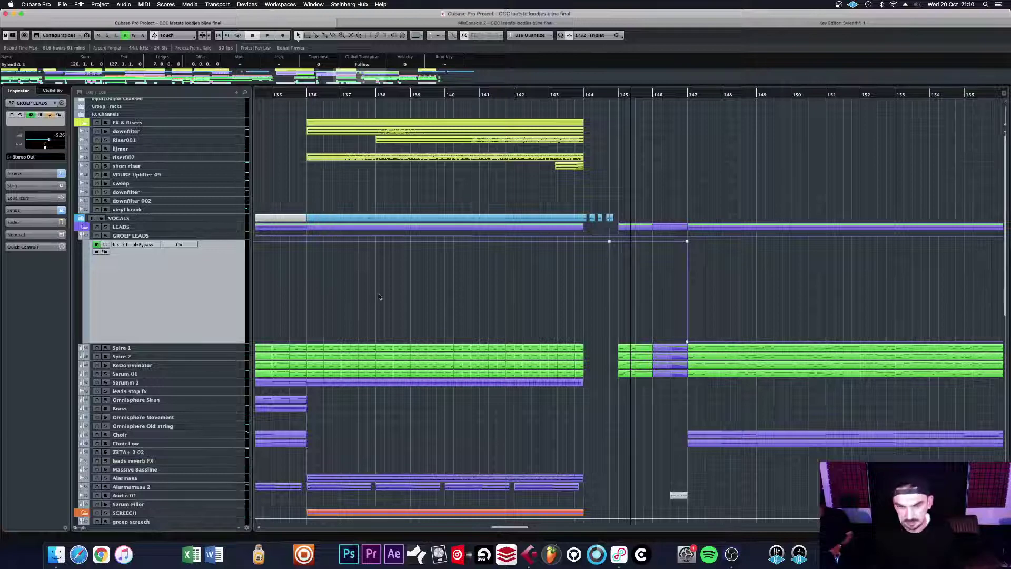
Step: Move the cursor to about bar 137 and open the LFOTool insert of GROEP LEADS, leaving only its plug-in window open
{"action": "left_click", "coordinate": [357, 96]}
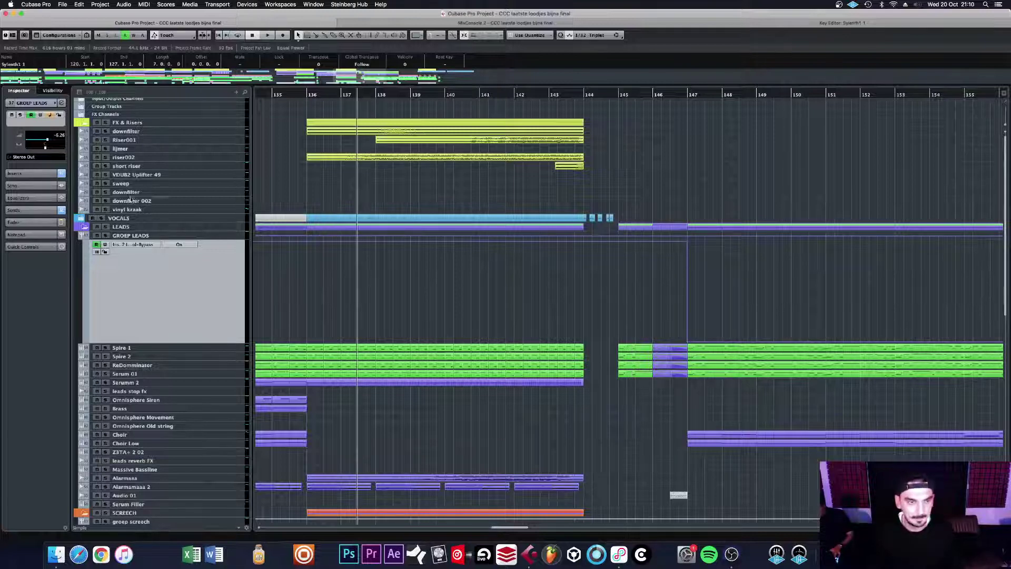
{"action": "left_click", "coordinate": [195, 236]}
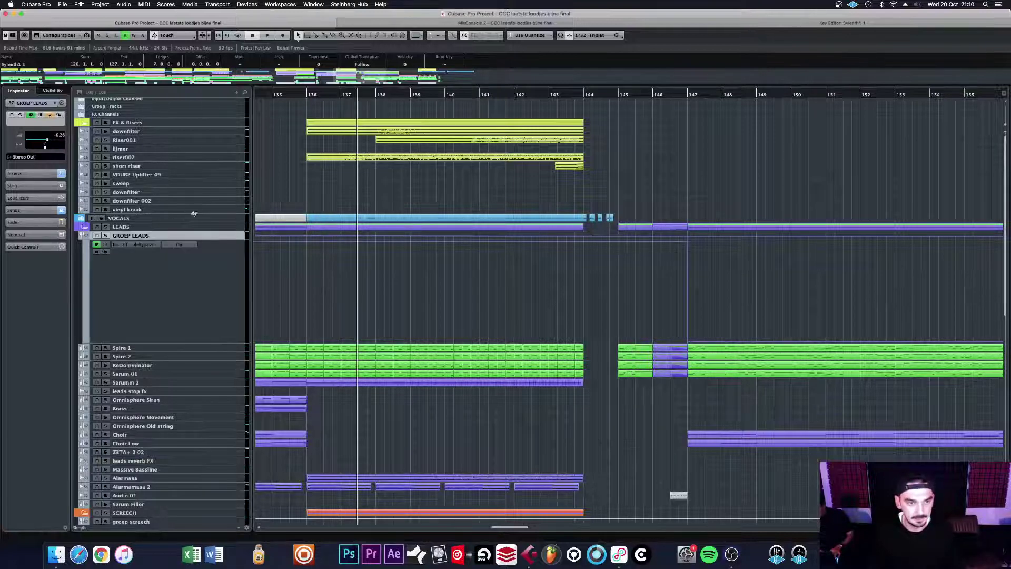
{"action": "left_click", "coordinate": [62, 103]}
{"action": "left_click", "coordinate": [630, 237]}
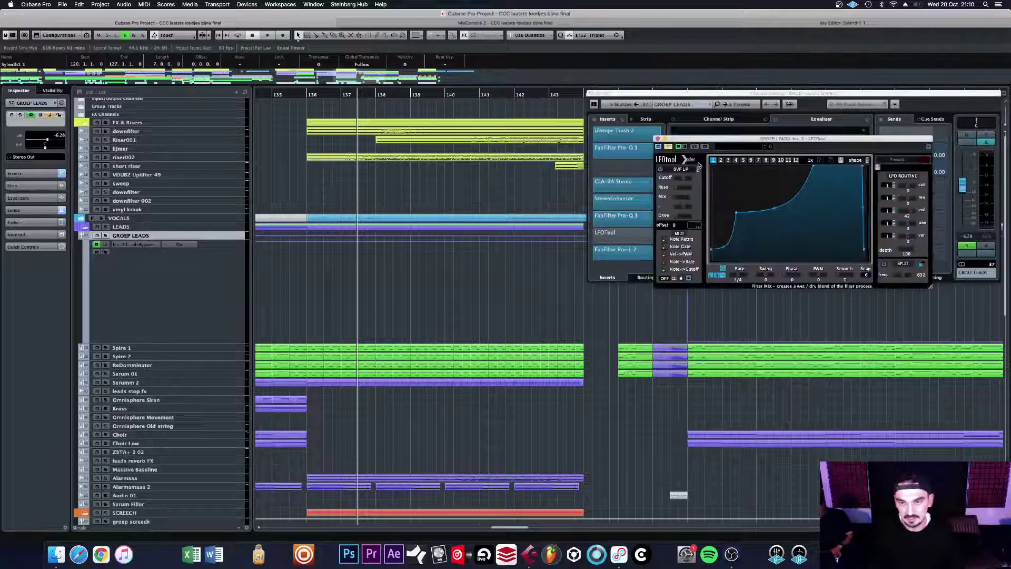
{"action": "left_click_drag", "start_coordinate": [706, 136], "coordinate": [240, 100]}
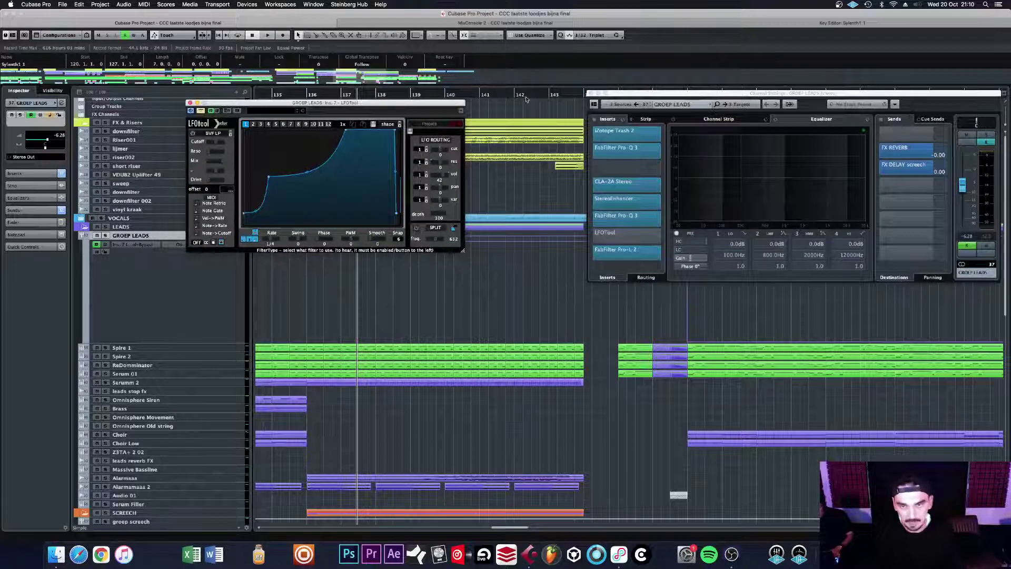
{"action": "left_click", "coordinate": [590, 94]}
{"action": "left_click_drag", "start_coordinate": [353, 103], "coordinate": [844, 77]}
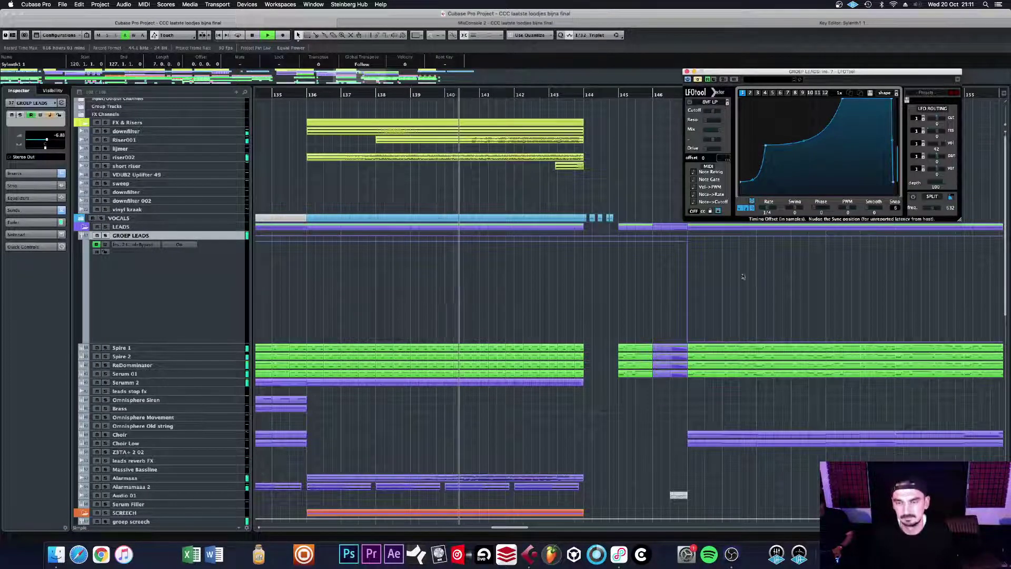
Step: Set the locators to the four green lead clips from bar 147 to 152 and loop them soloed
{"action": "left_click_drag", "start_coordinate": [761, 413], "coordinate": [762, 332]}
{"action": "key", "text": "p"}
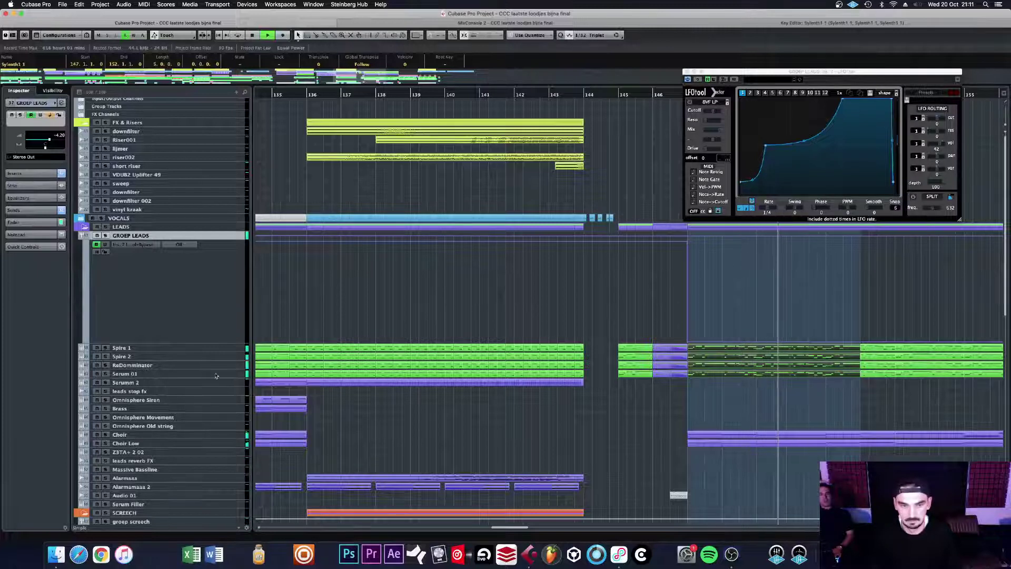
{"action": "left_click", "coordinate": [238, 35]}
{"action": "key", "text": "s"}
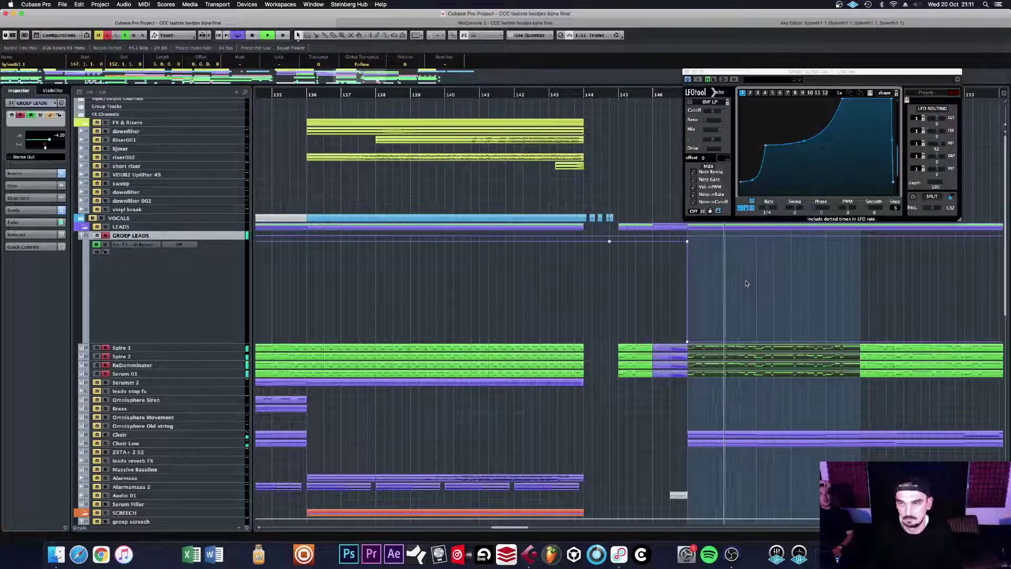
{"action": "key", "text": "space"}
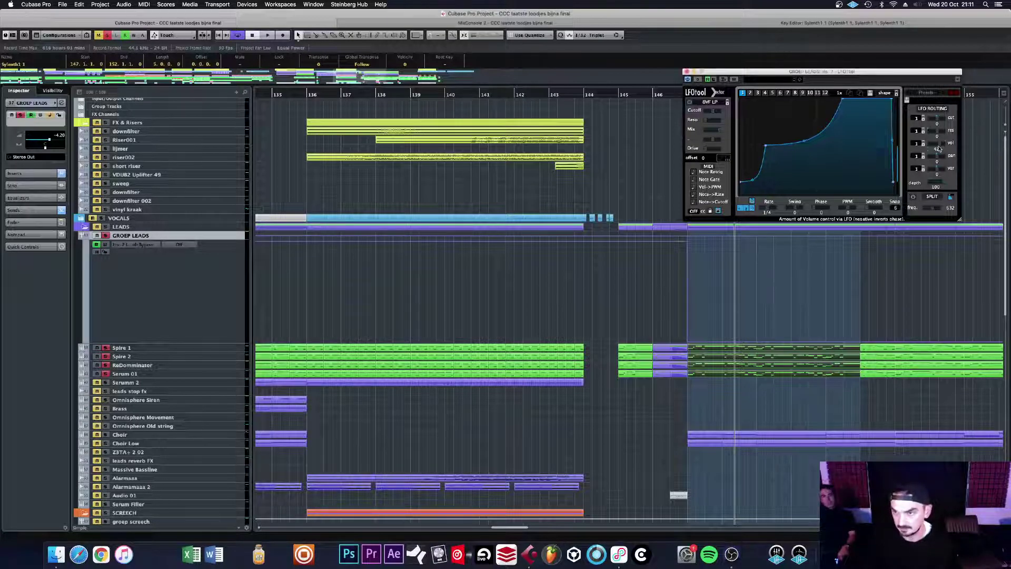
Step: Set LFOTool's volume modulation amount to 100 and audition the soloed leads
{"action": "left_click_drag", "start_coordinate": [944, 143], "coordinate": [952, 145]}
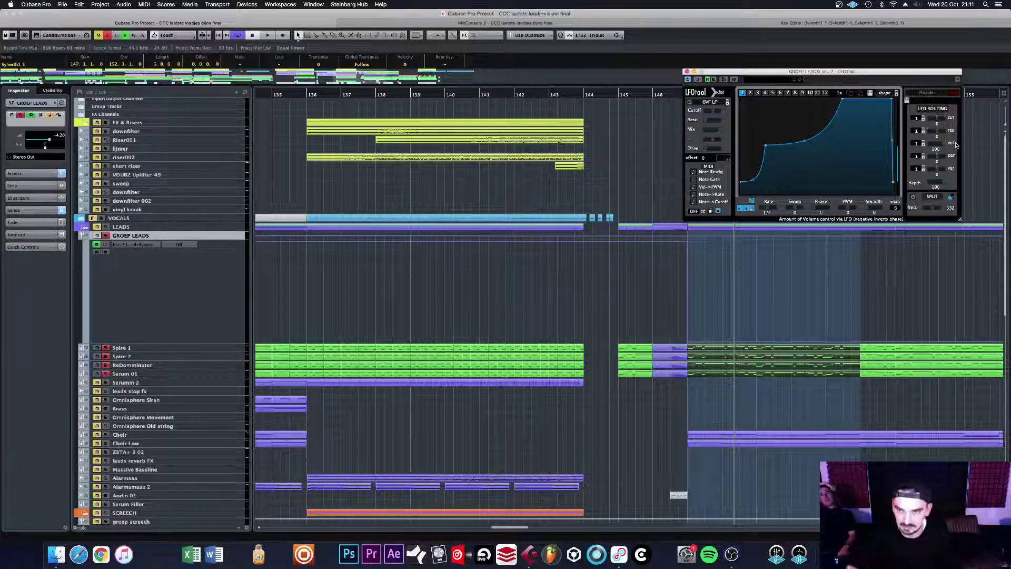
{"action": "key", "text": "1"}
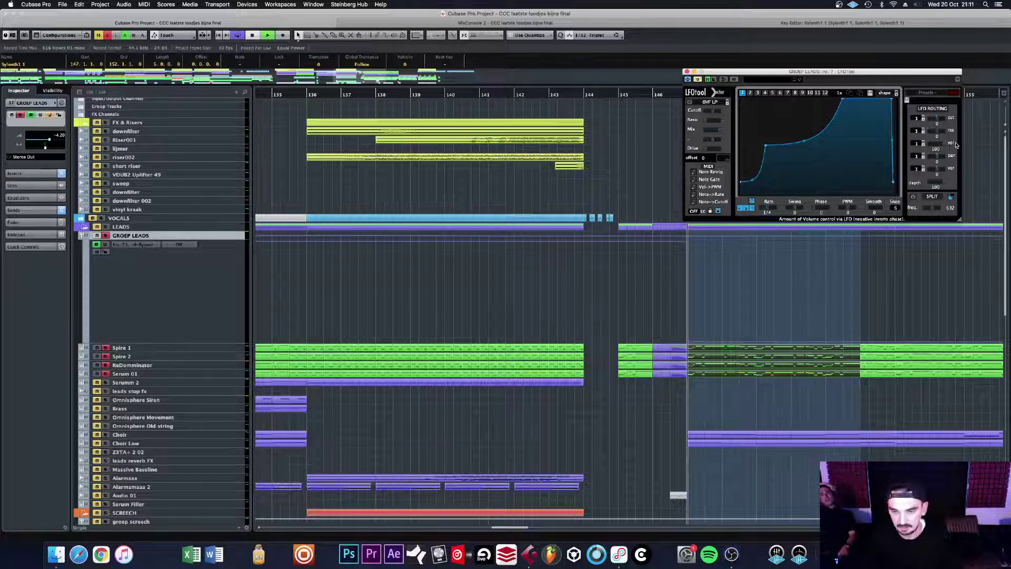
{"action": "key", "text": "space"}
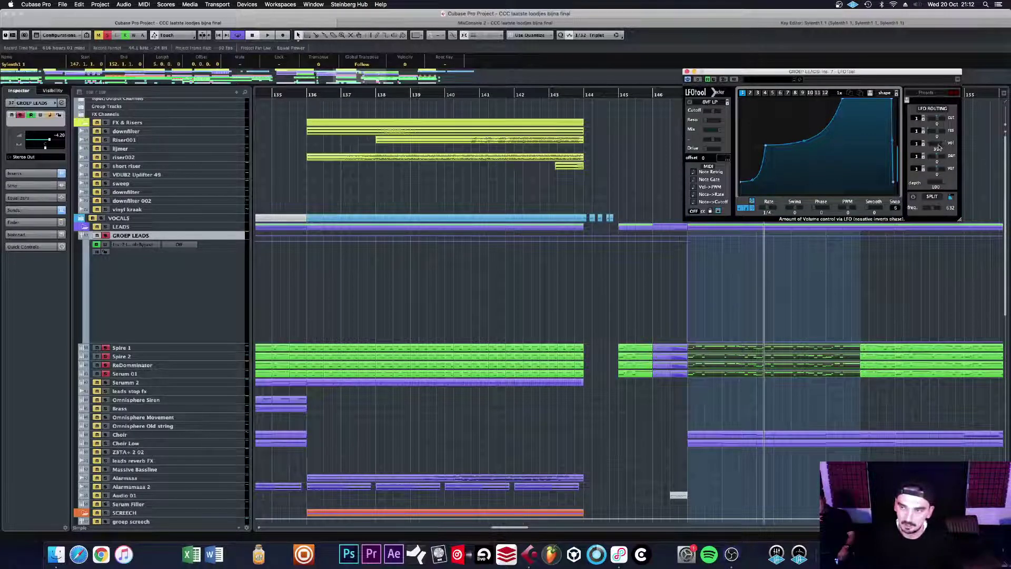
Step: Set LFOTool's volume modulation amount to 42 and play the loop with all solos turned off
{"action": "left_click_drag", "start_coordinate": [931, 150], "coordinate": [928, 151]}
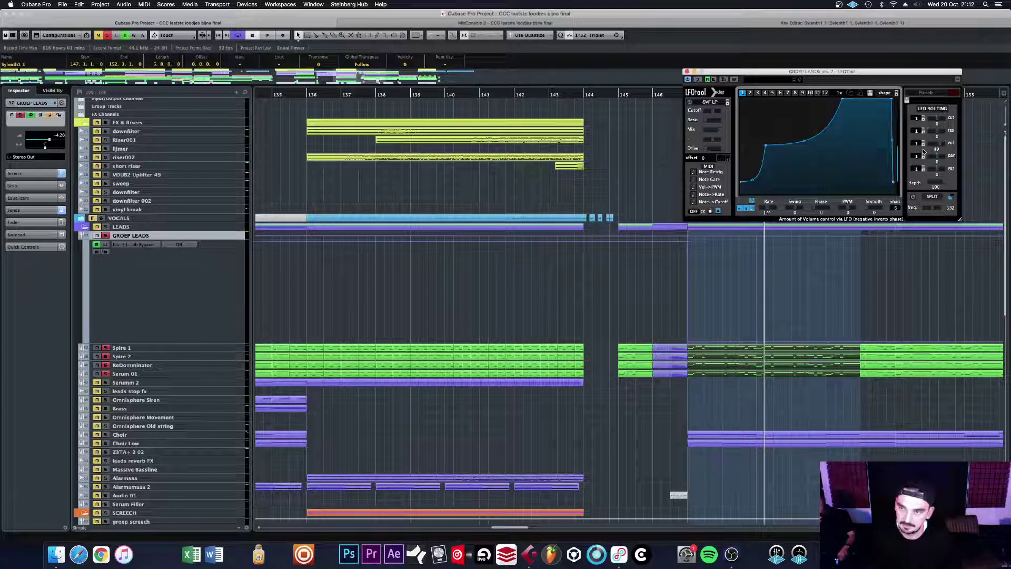
{"action": "key", "text": "space"}
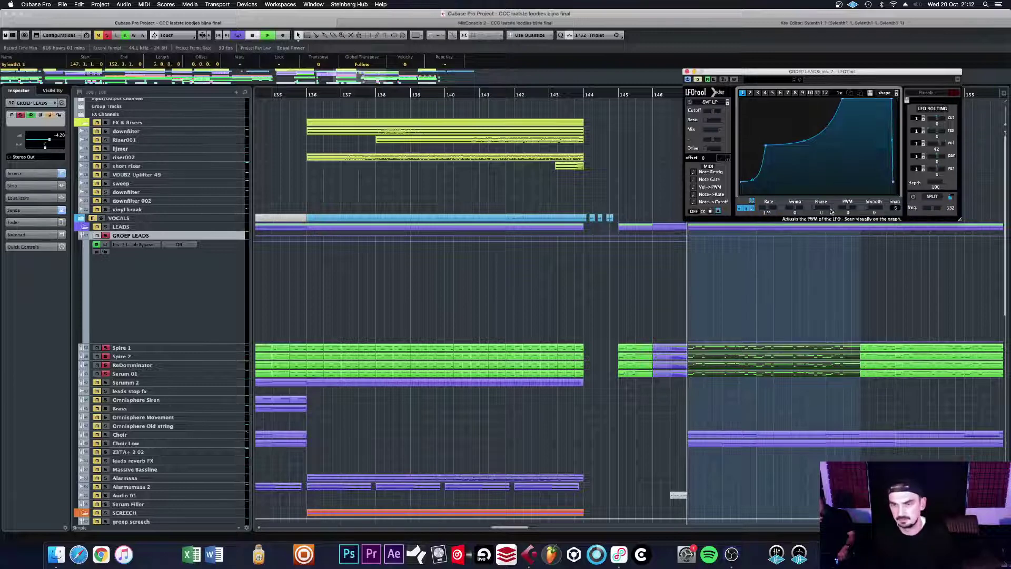
{"action": "left_click", "coordinate": [109, 40]}
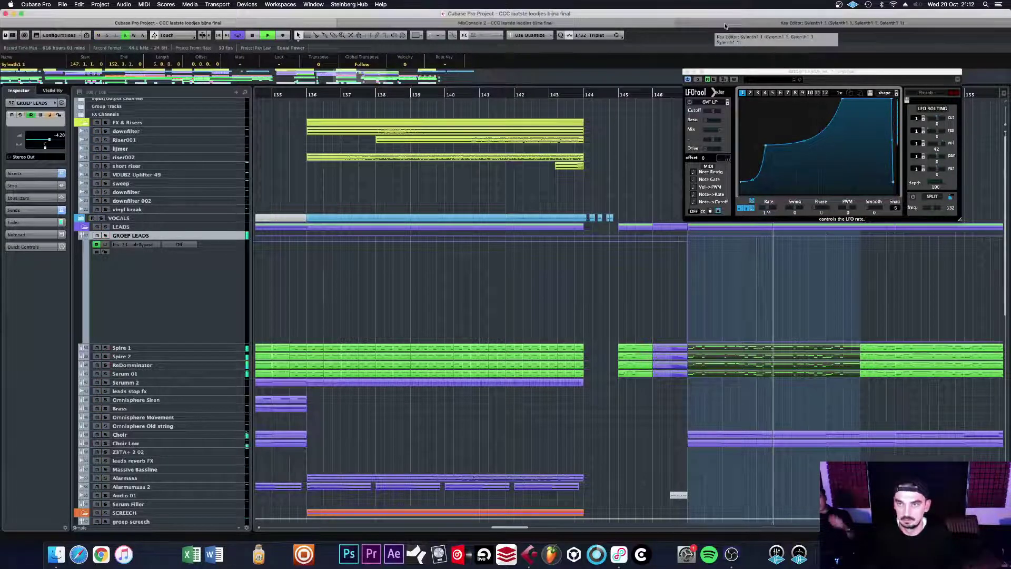
Step: Close the Key Editor tab and check the mix's loudness in the stereo output's FabFilter Pro-L 2 from MixConsole 2
{"action": "left_click", "coordinate": [686, 26]}
{"action": "left_click", "coordinate": [679, 23]}
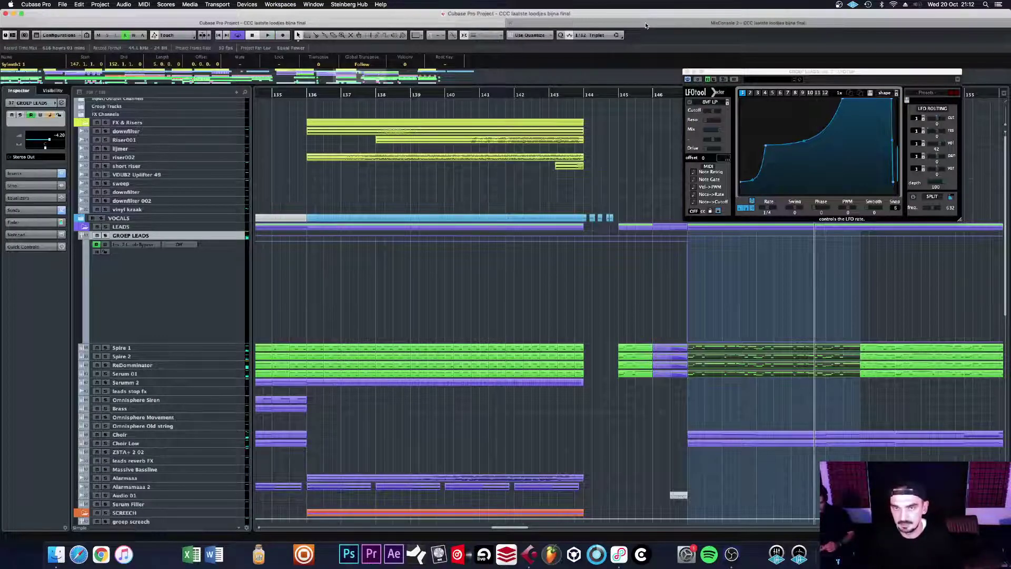
{"action": "left_click", "coordinate": [645, 24]}
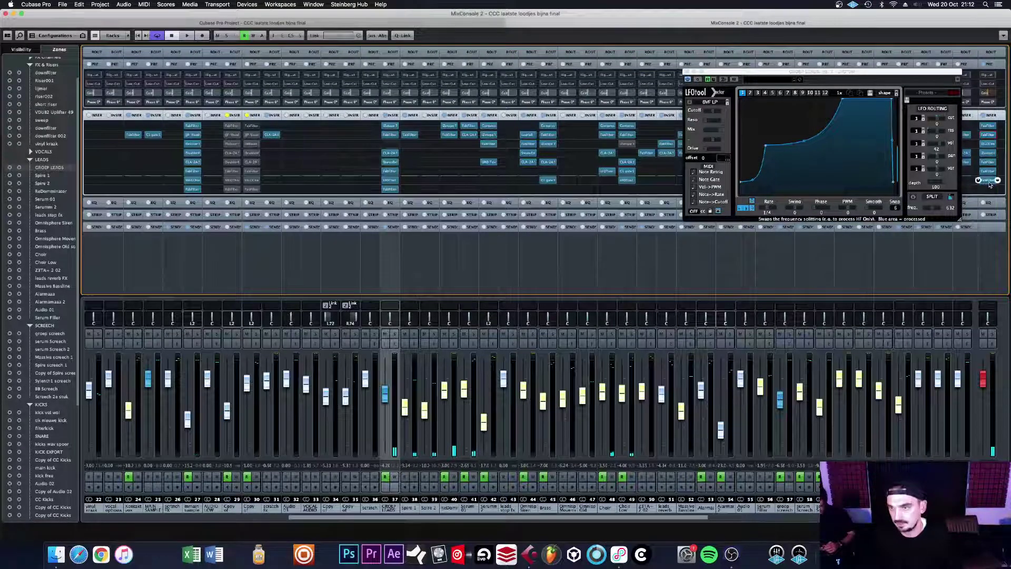
{"action": "left_click", "coordinate": [987, 181]}
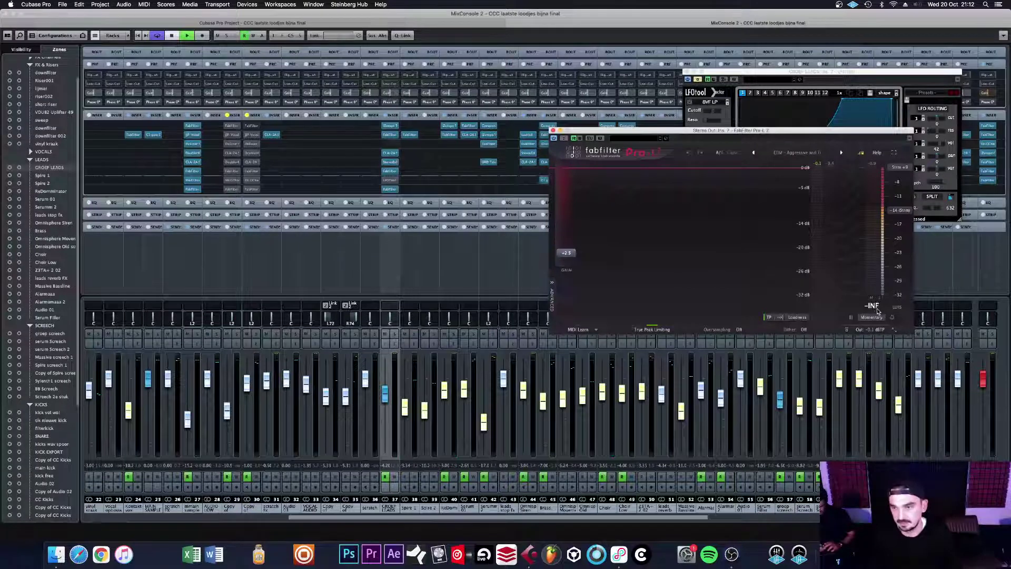
{"action": "key", "text": "space"}
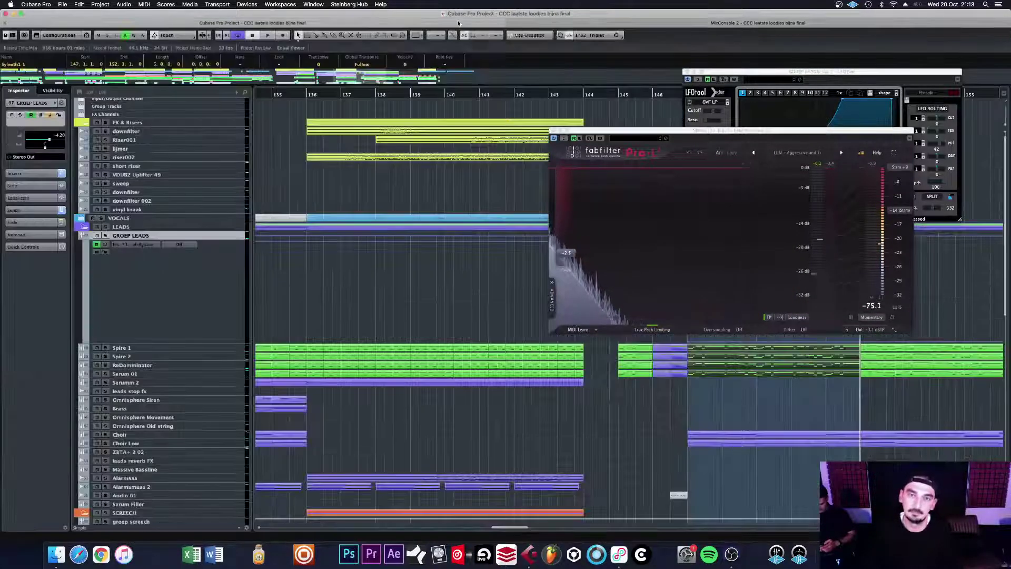
Step: Close the LFOTool and FabFilter Pro-L 2 windows and bring the arrangement around bars 125 to 177 into view
{"action": "key", "text": "F3"}
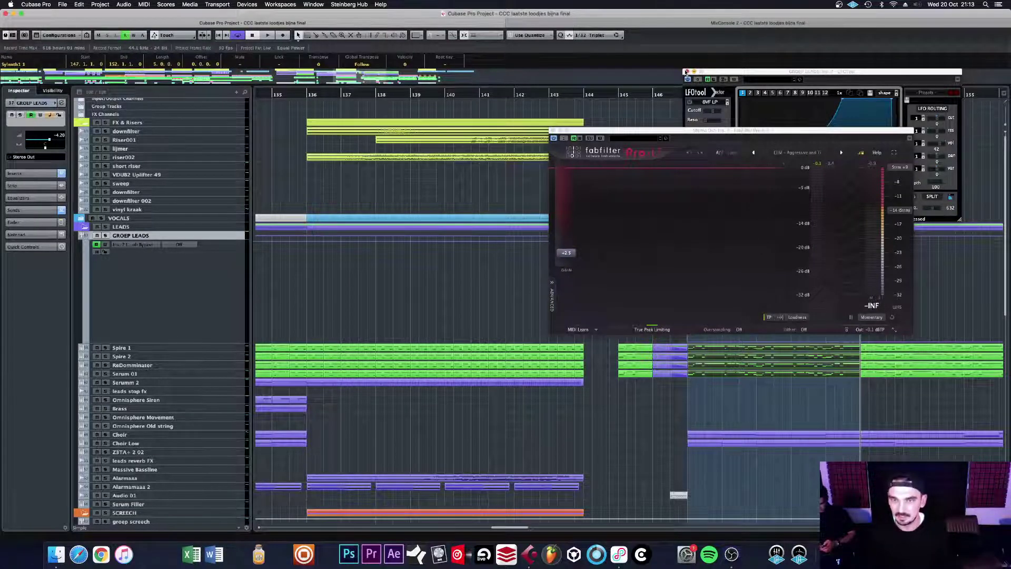
{"action": "left_click", "coordinate": [686, 72]}
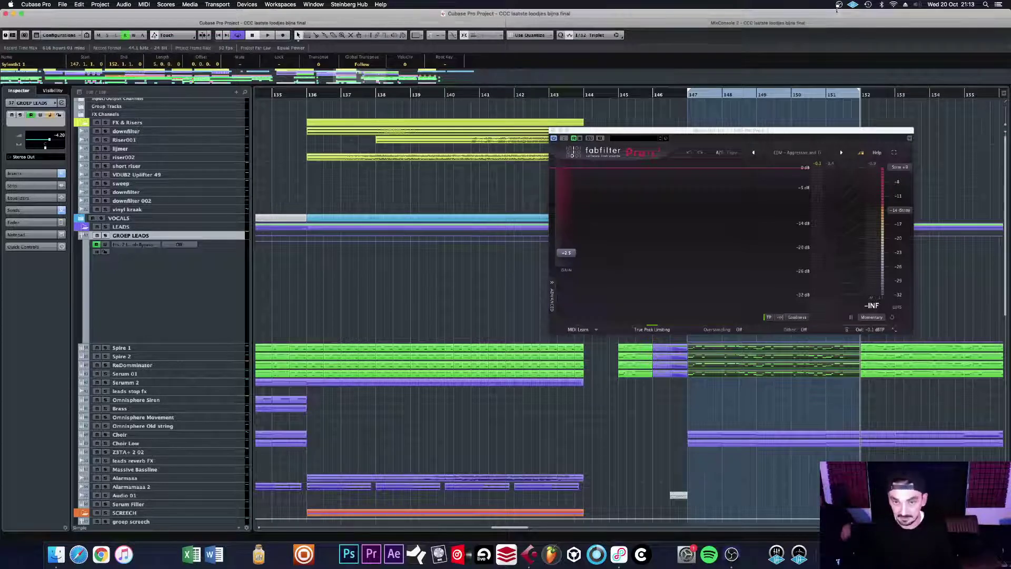
{"action": "left_click", "coordinate": [554, 131]}
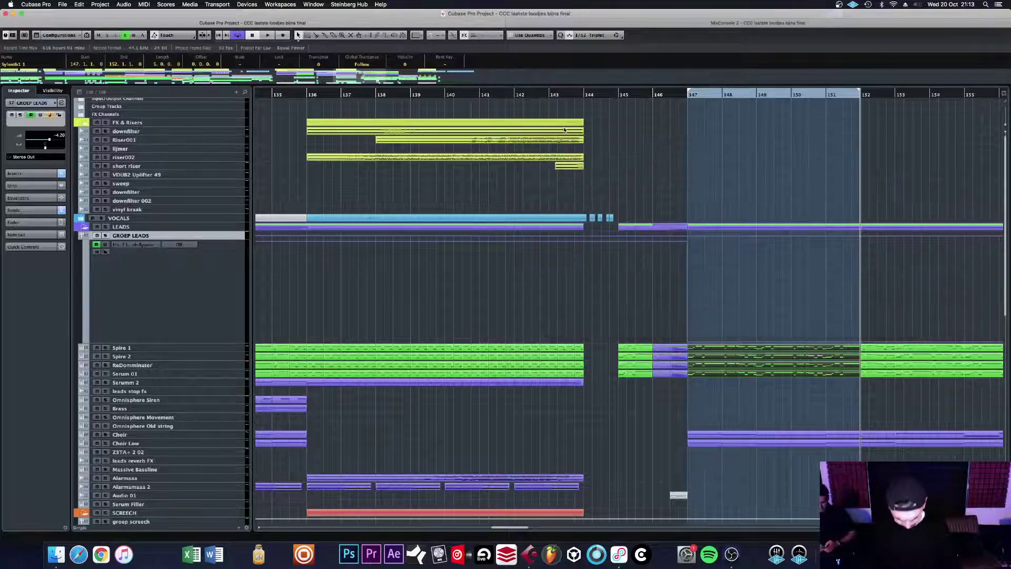
{"action": "key", "text": "h"}
{"action": "key", "text": "g"}
{"action": "key", "text": "g"}
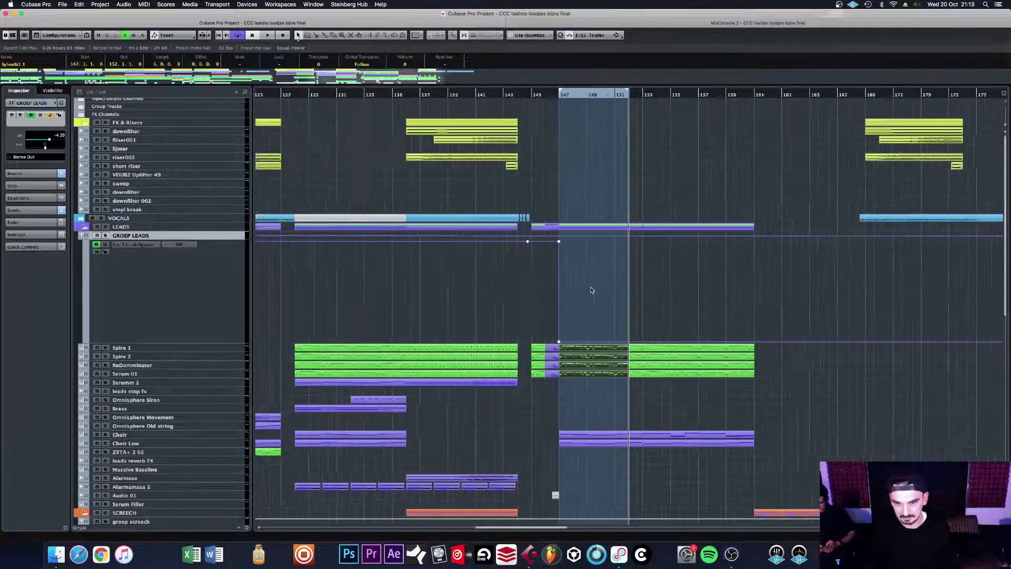
Step: Place the playhead just before bar 161 and play the arrangement through the following screech and kick section
{"action": "key", "text": "g"}
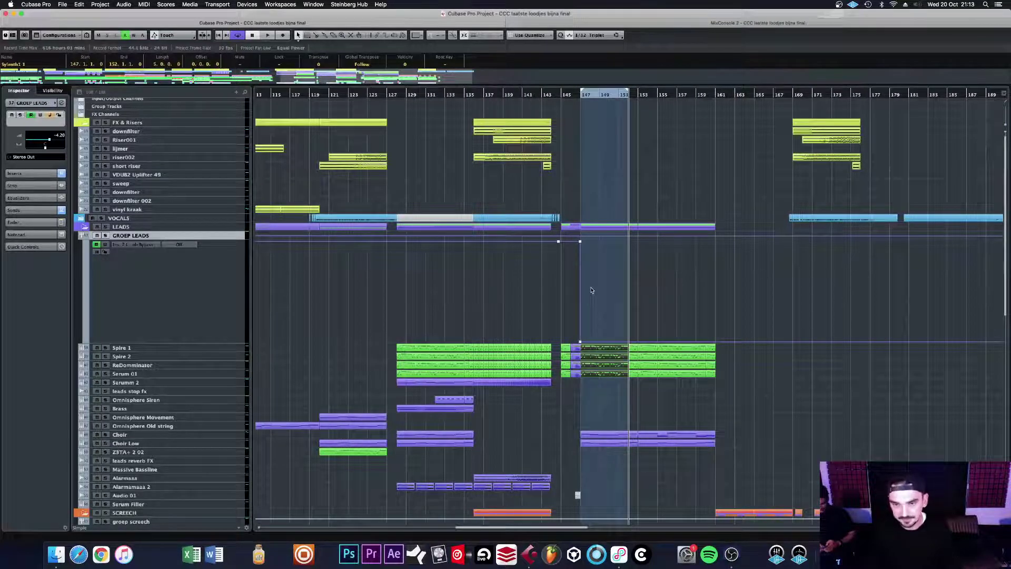
{"action": "key", "text": "g"}
{"action": "scroll", "coordinate": [530, 214], "scroll_direction": "down", "scroll_amount": 6}
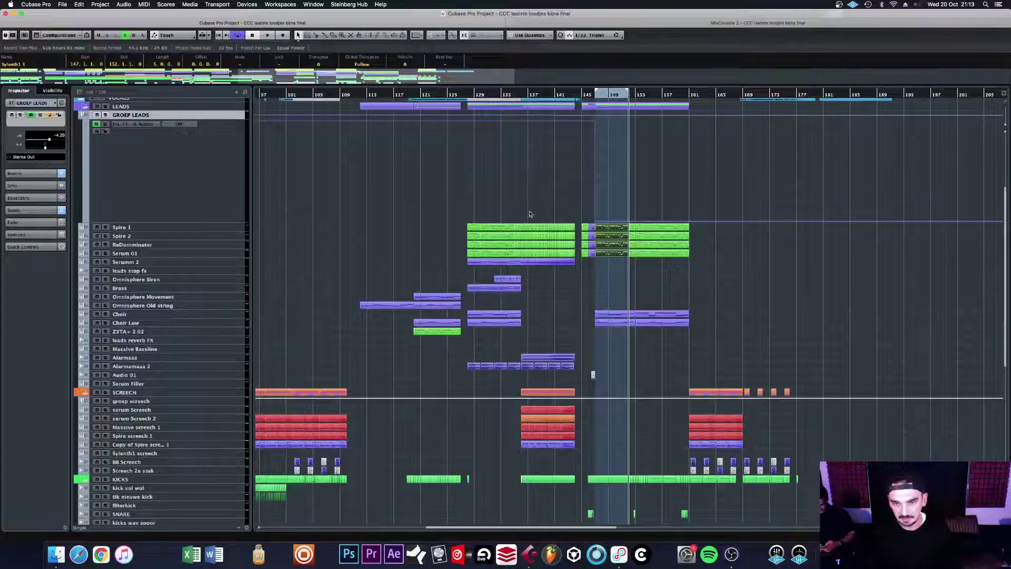
{"action": "scroll", "coordinate": [562, 322], "scroll_direction": "down", "scroll_amount": 2}
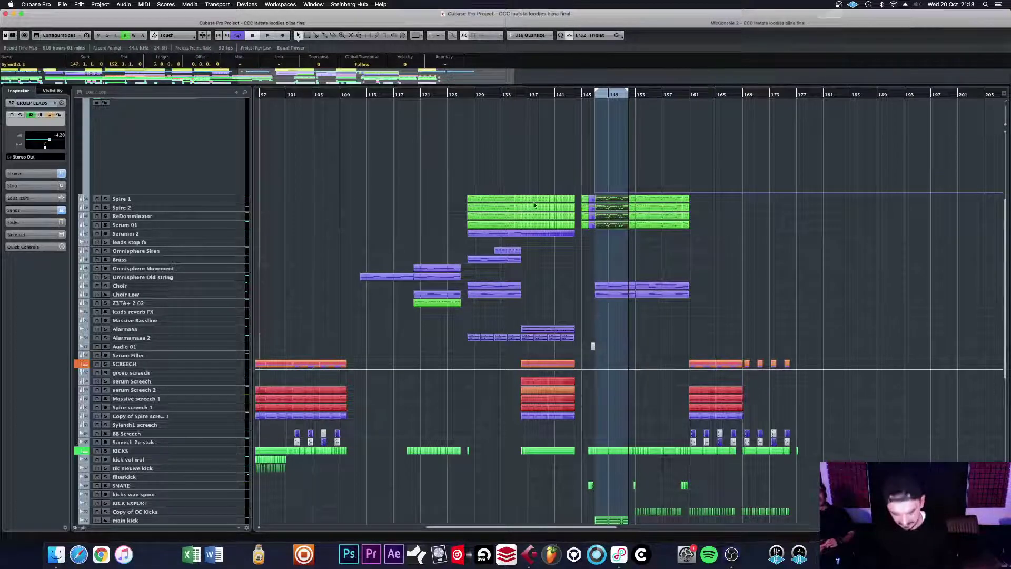
{"action": "left_click", "coordinate": [683, 96]}
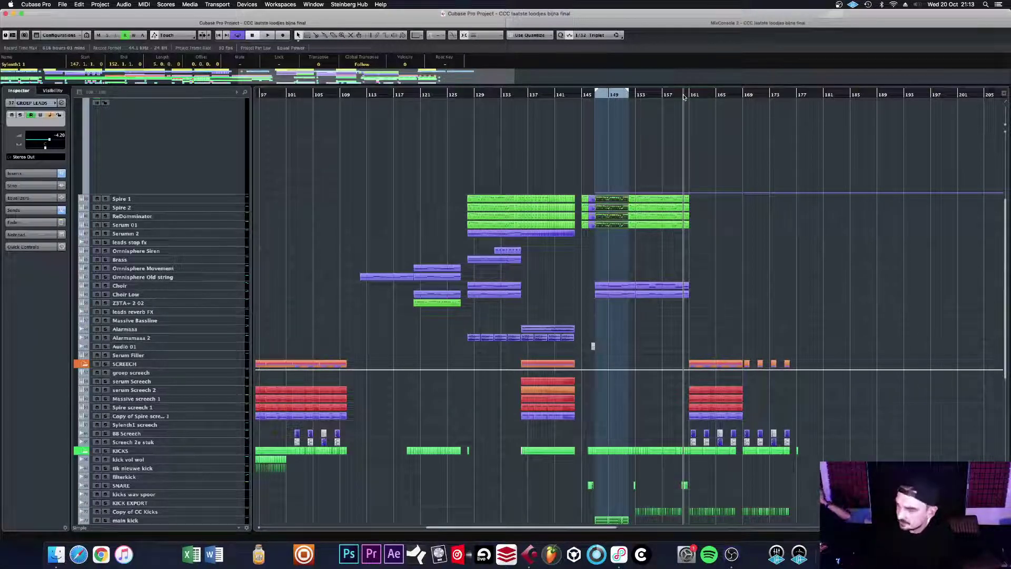
{"action": "scroll", "coordinate": [700, 153], "scroll_direction": "down", "scroll_amount": 5}
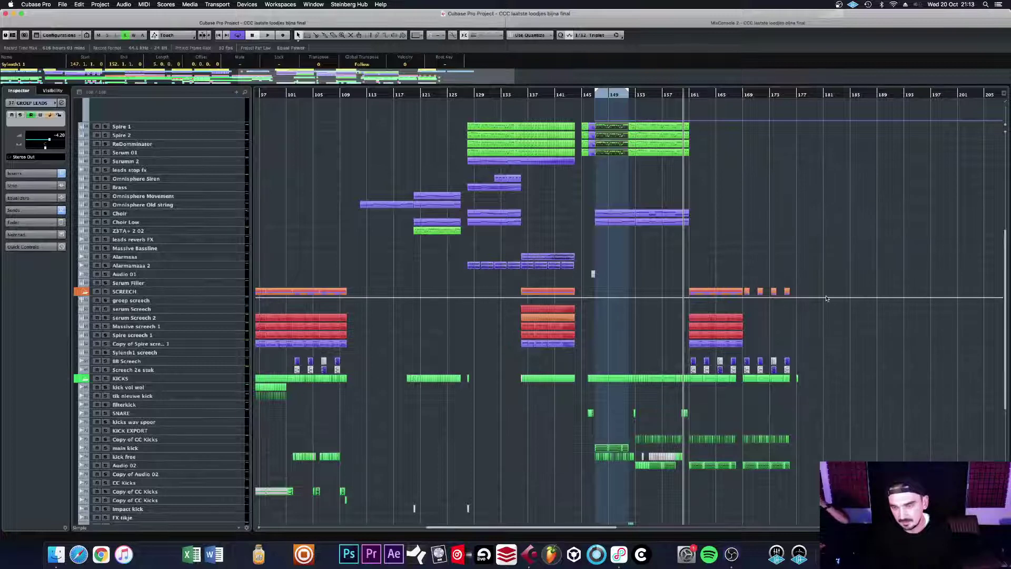
{"action": "scroll", "coordinate": [826, 299], "scroll_direction": "down", "scroll_amount": 4}
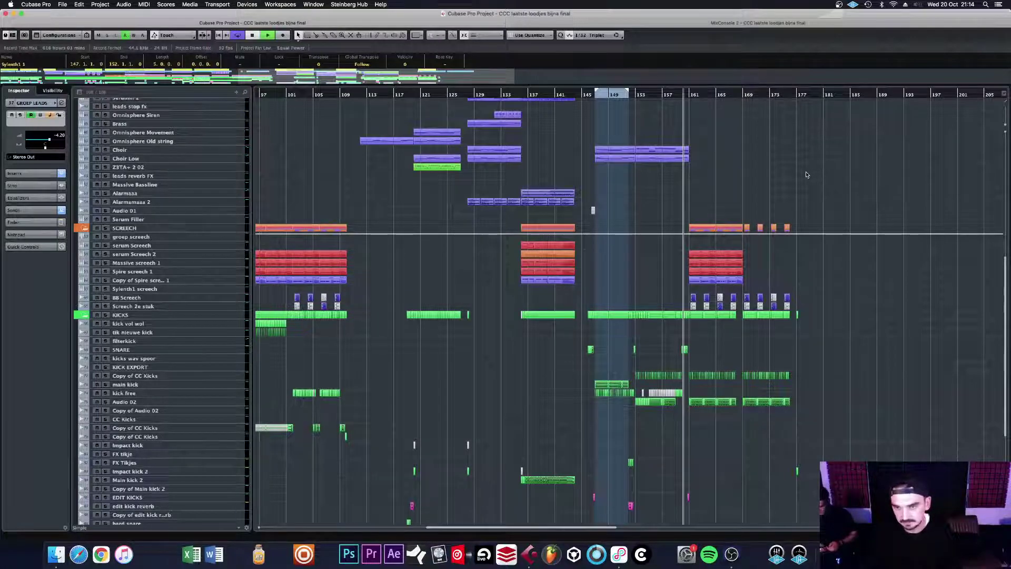
{"action": "key", "text": "space"}
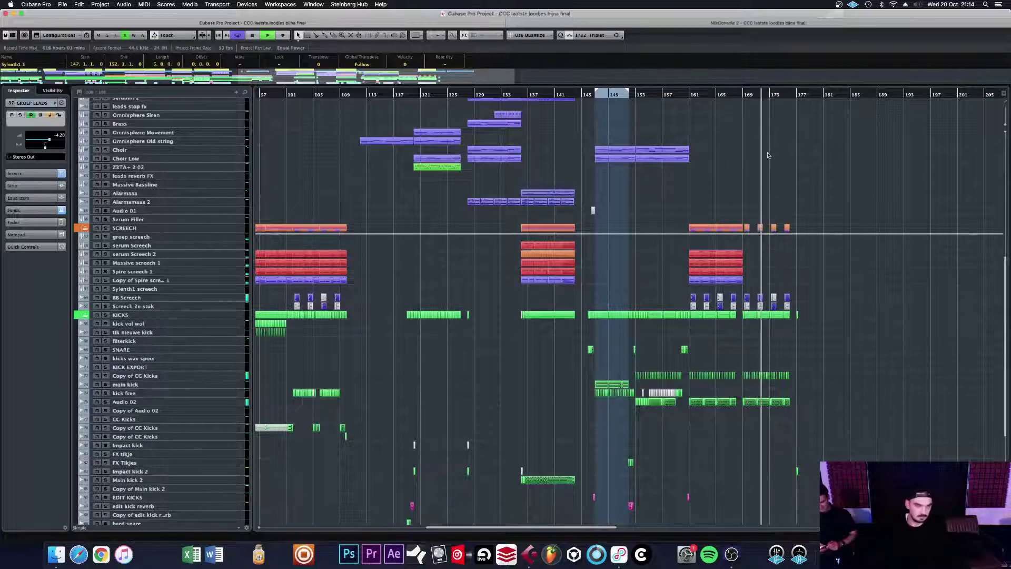
Step: Follow the playback across all tracks to the end of the last vocal parts, stop it, and save the project
{"action": "key", "text": "g"}
{"action": "key", "text": "g"}
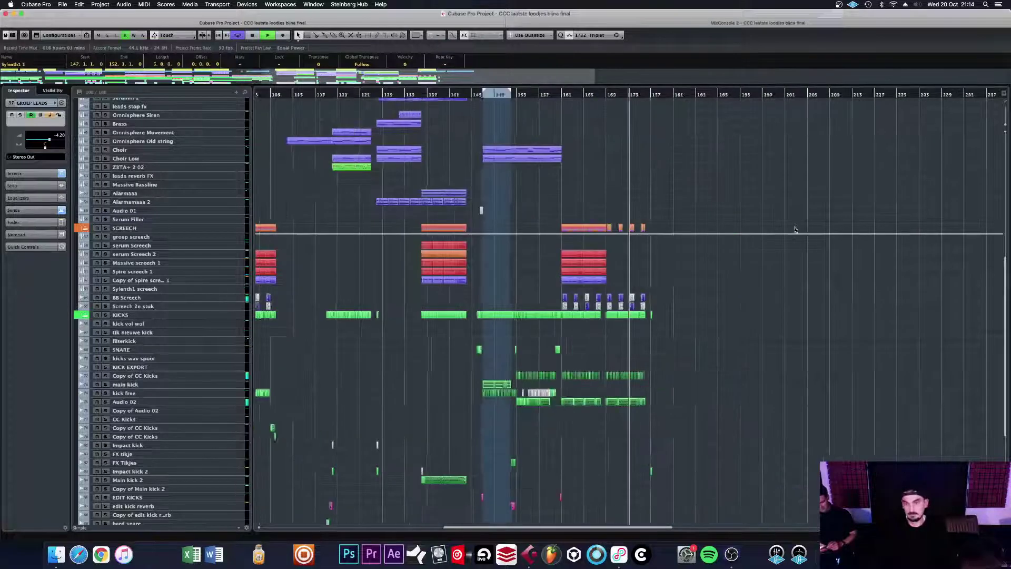
{"action": "scroll", "coordinate": [743, 228], "scroll_direction": "up", "scroll_amount": 10}
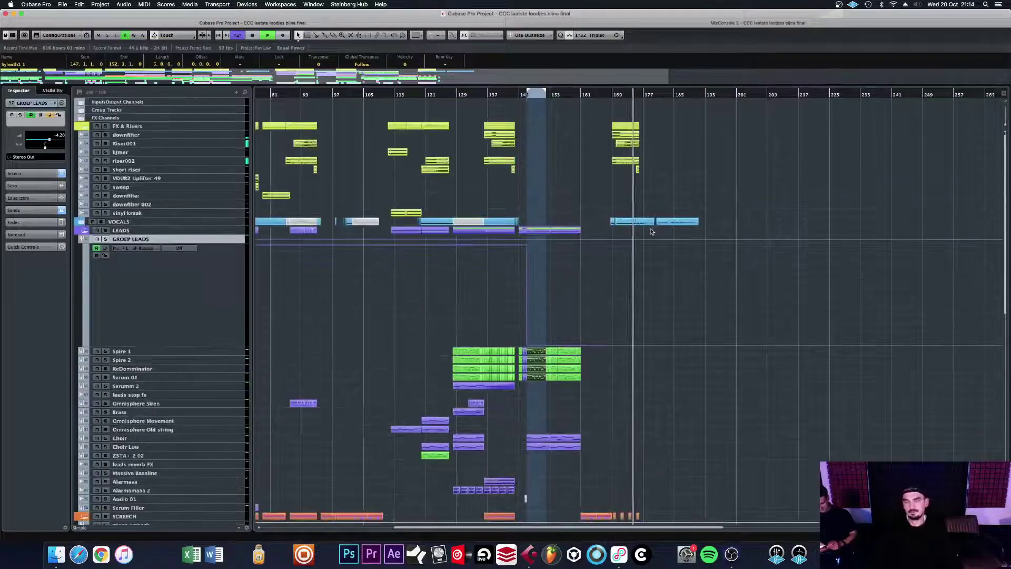
{"action": "scroll", "coordinate": [663, 236], "scroll_direction": "down", "scroll_amount": 15}
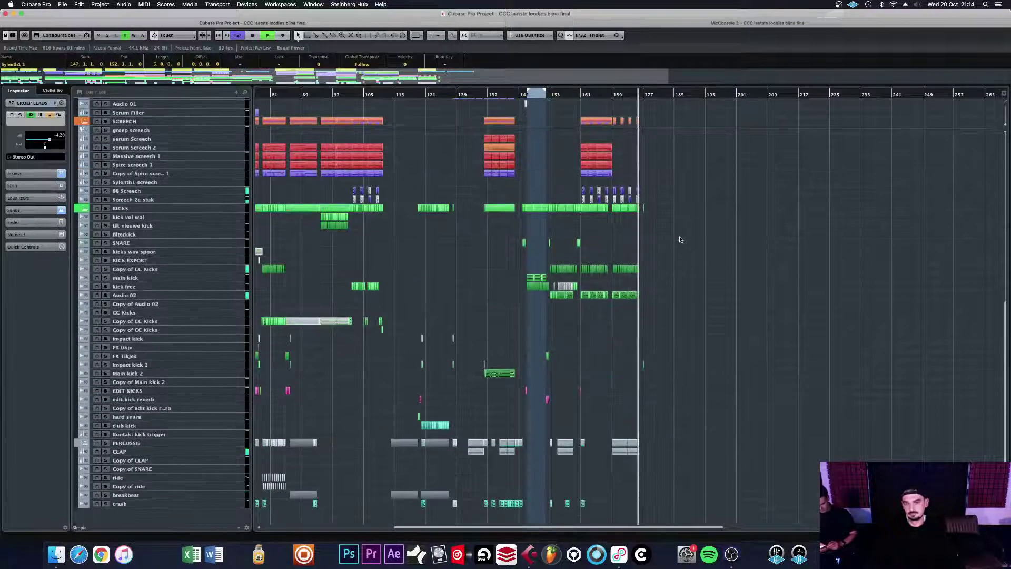
{"action": "scroll", "coordinate": [679, 240], "scroll_direction": "up", "scroll_amount": 10}
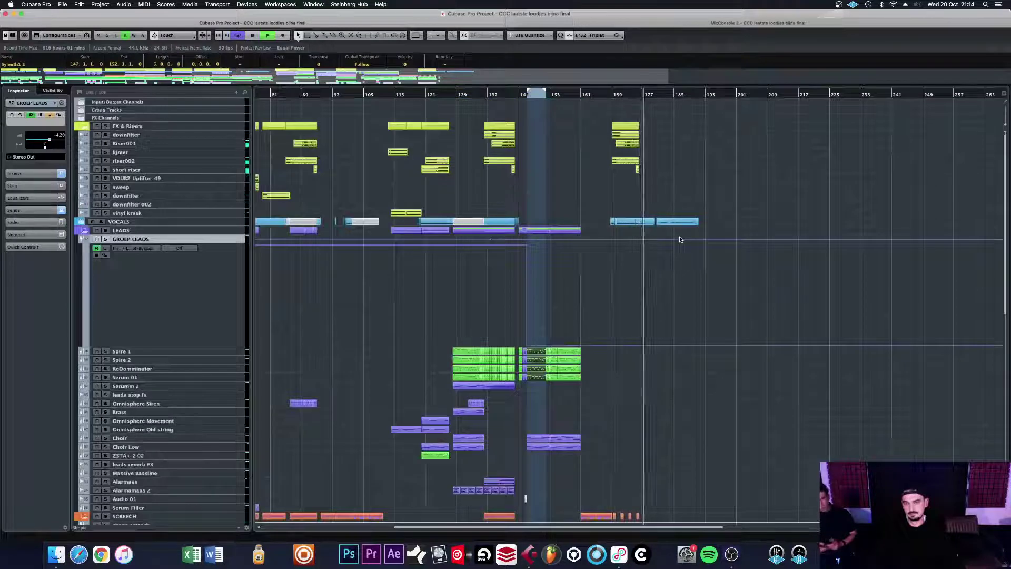
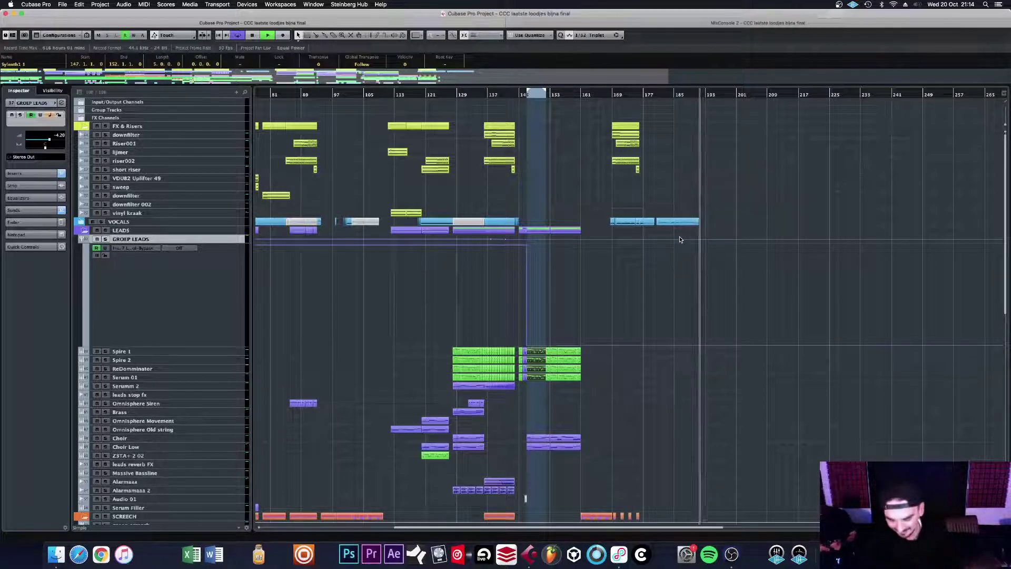
{"action": "key", "text": "space"}
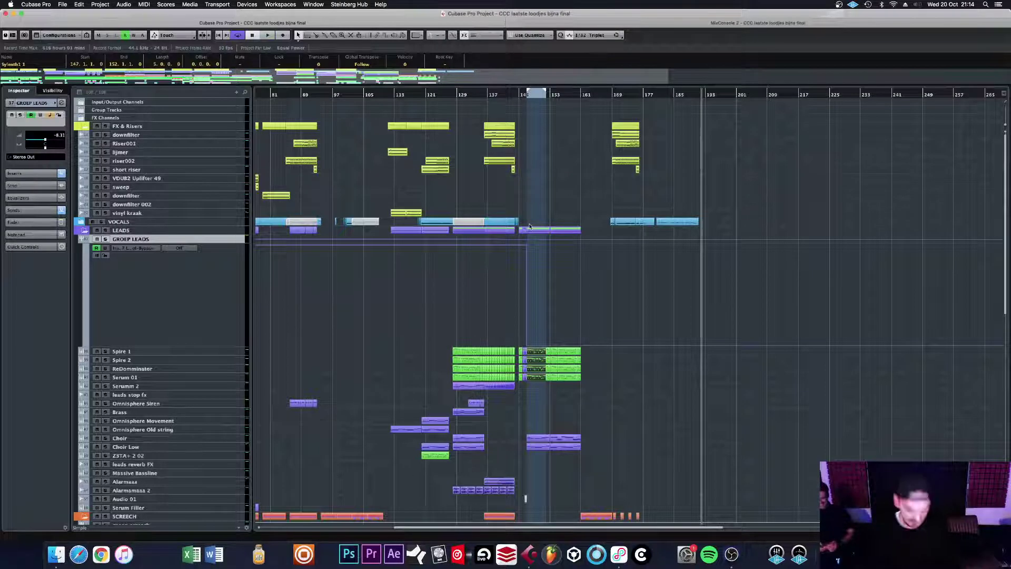
{"action": "key", "text": "super+s"}
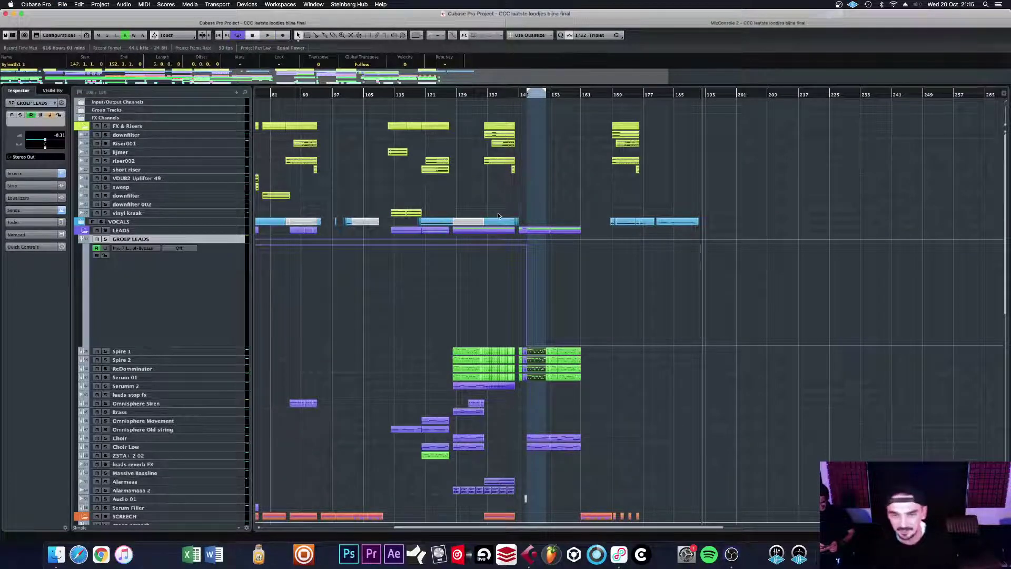
Step: Shrink the height of the GROEP LEADS automation lane and review the wider arrangement down to the percussion tracks
{"action": "scroll", "coordinate": [569, 301], "scroll_direction": "down", "scroll_amount": 1}
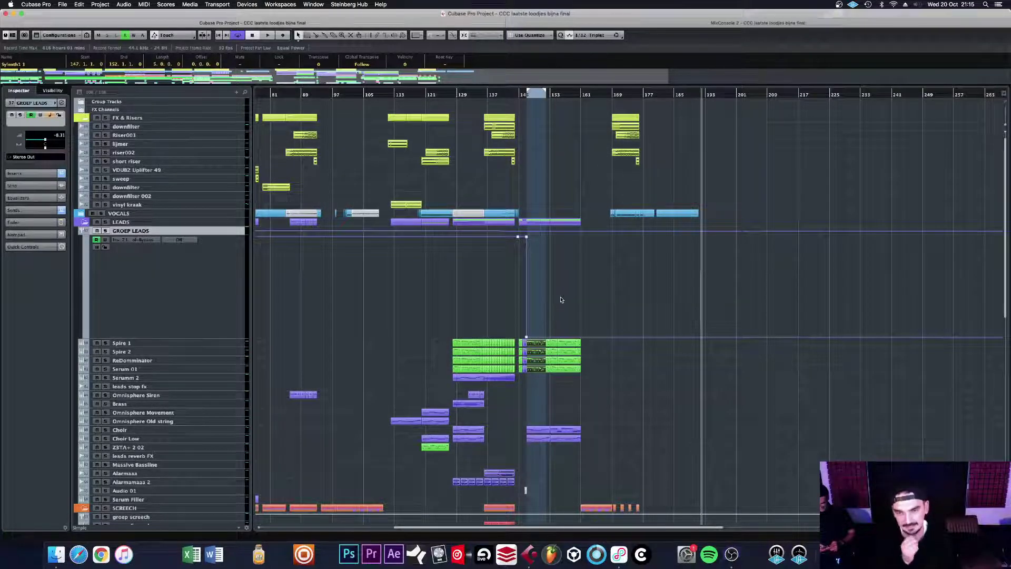
{"action": "key", "text": "g"}
{"action": "key", "text": "g"}
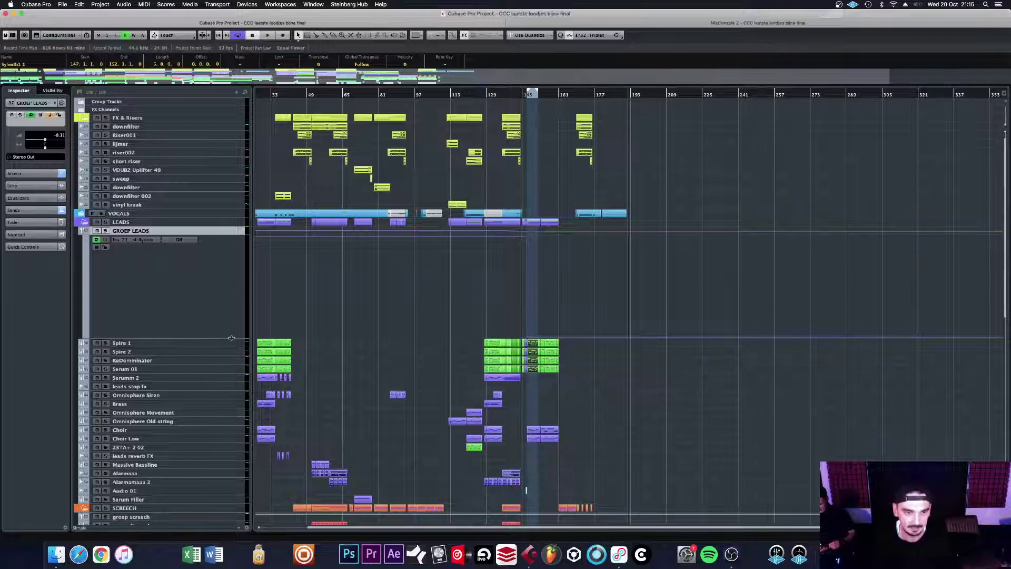
{"action": "left_click_drag", "start_coordinate": [231, 338], "coordinate": [249, 287]}
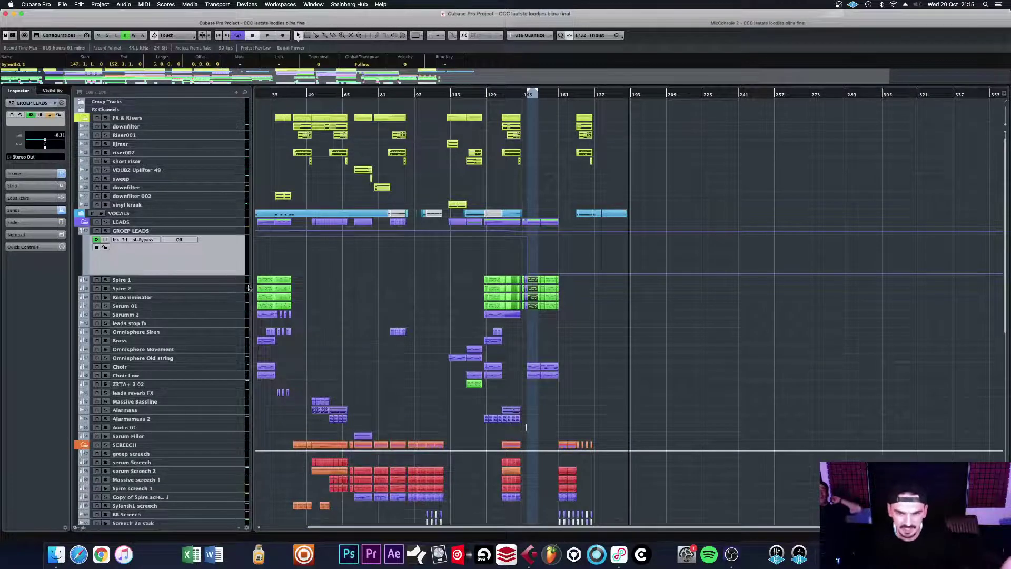
{"action": "scroll", "coordinate": [297, 378], "scroll_direction": "down", "scroll_amount": 5}
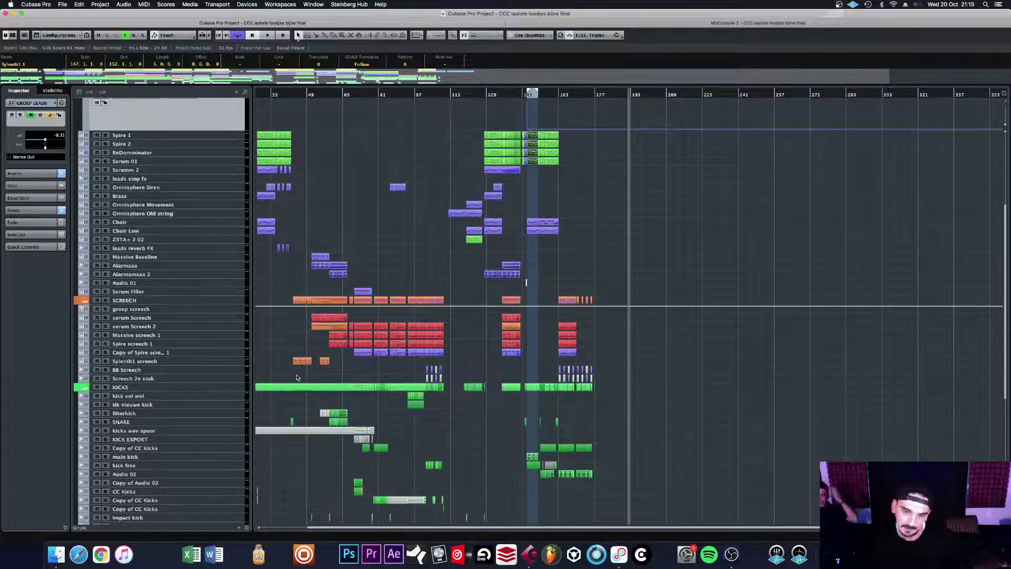
{"action": "scroll", "coordinate": [297, 377], "scroll_direction": "down", "scroll_amount": 6}
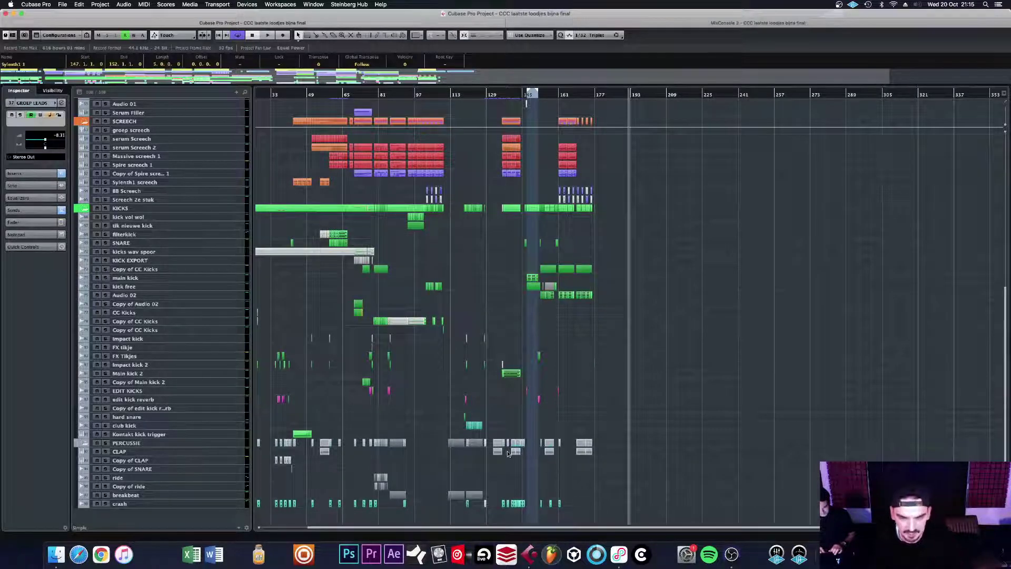
Step: Select the downfilter and Riser001 tracks in turn to examine their volume and pan settings
{"action": "scroll", "coordinate": [429, 367], "scroll_direction": "up", "scroll_amount": 10}
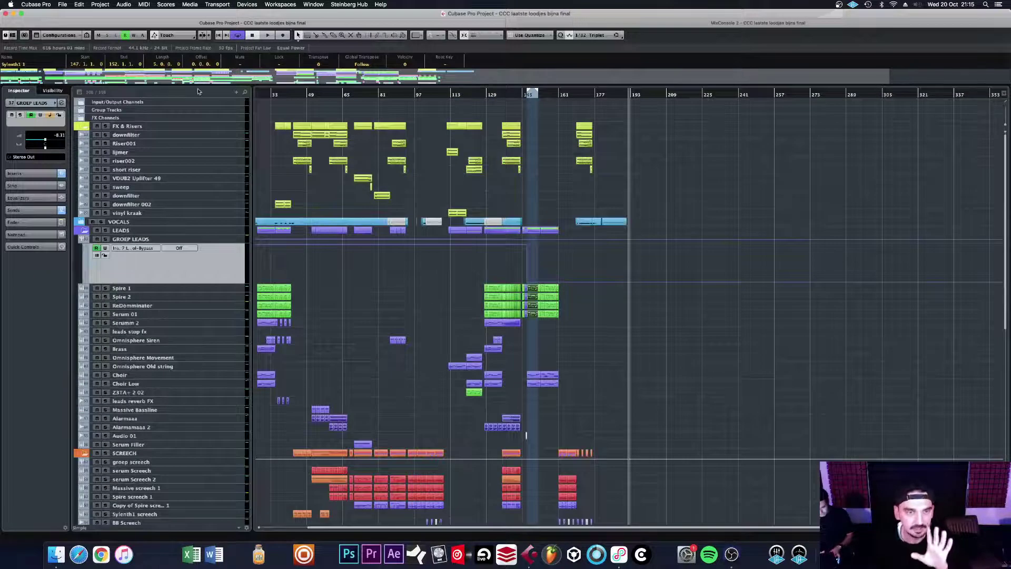
{"action": "left_click", "coordinate": [232, 139]}
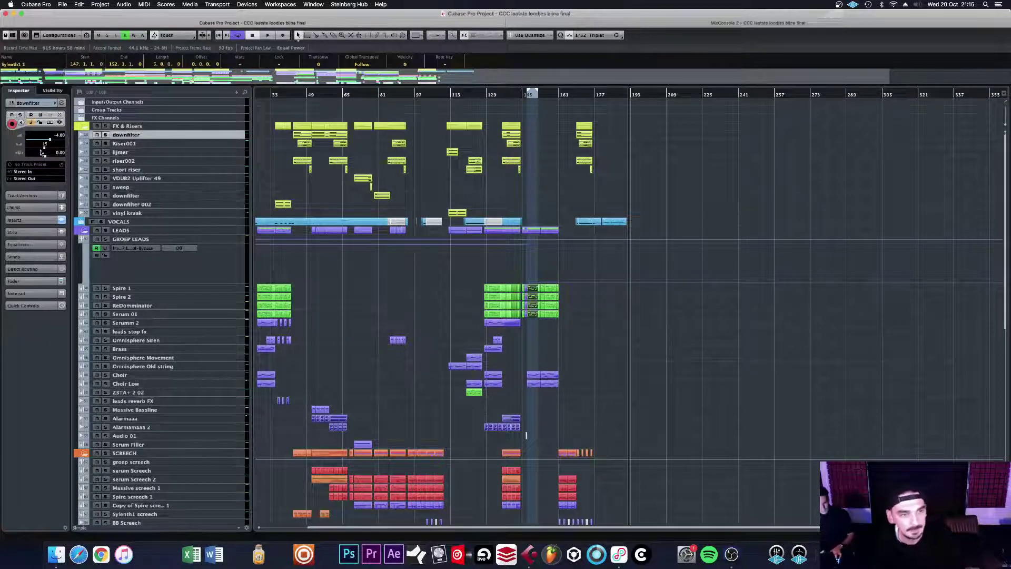
{"action": "left_click", "coordinate": [222, 147]}
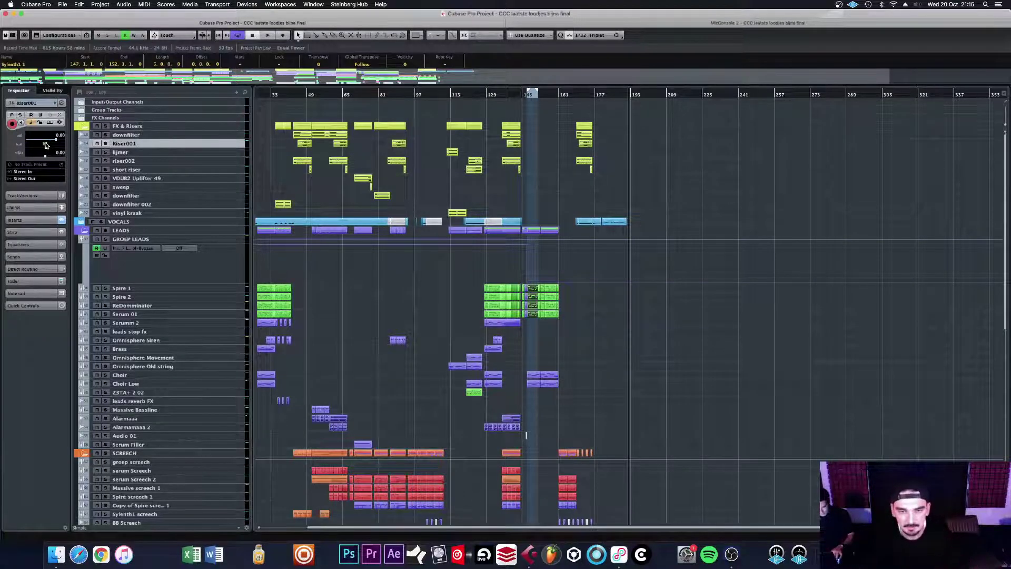
Step: Inspect the notes and velocities of the CLAP part at bar 132 in the Key Editor, and return to the project window
{"action": "scroll", "coordinate": [208, 233], "scroll_direction": "down", "scroll_amount": 1}
{"action": "scroll", "coordinate": [207, 233], "scroll_direction": "down", "scroll_amount": 12}
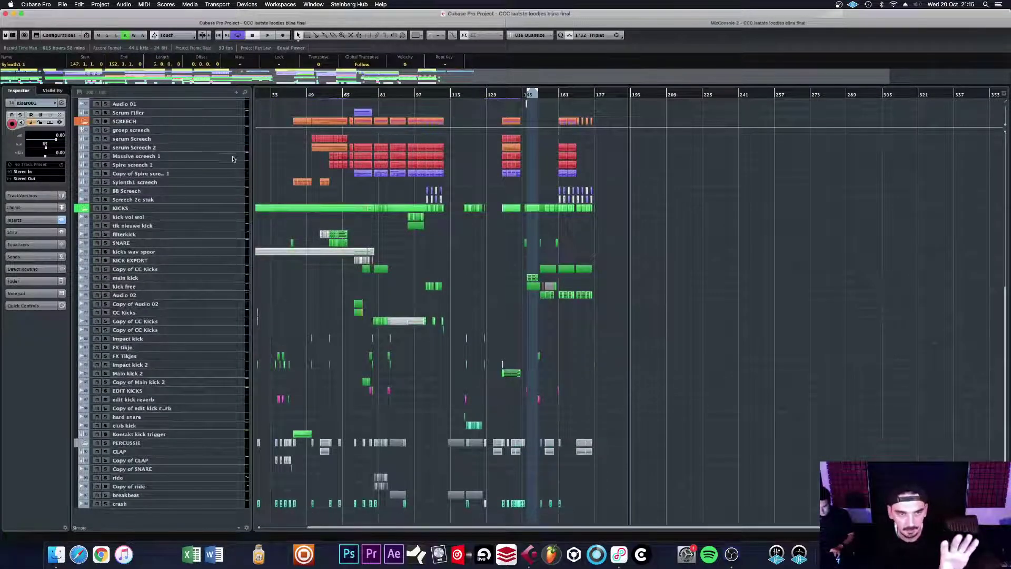
{"action": "left_click", "coordinate": [243, 452]}
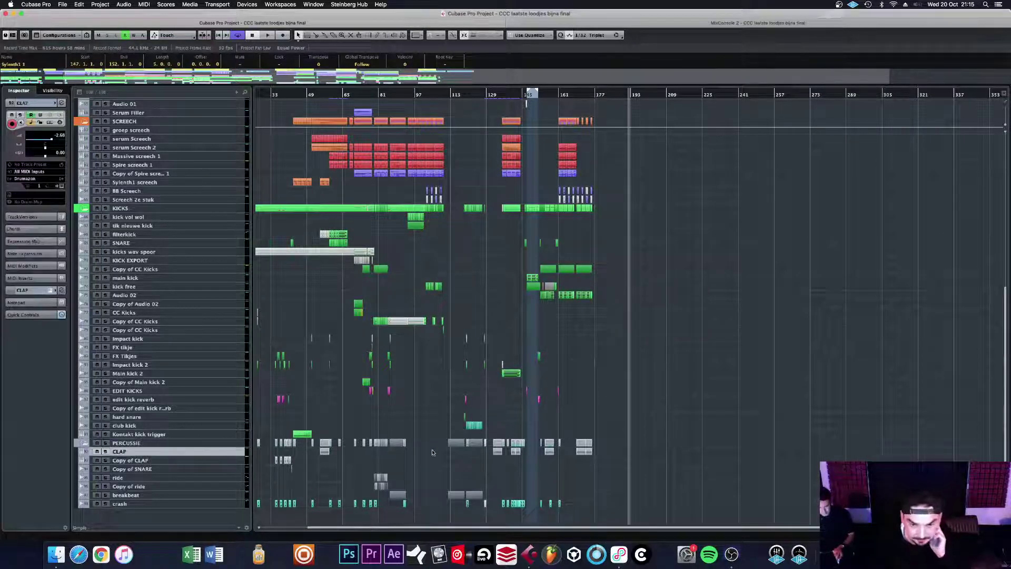
{"action": "double_click", "coordinate": [499, 452]}
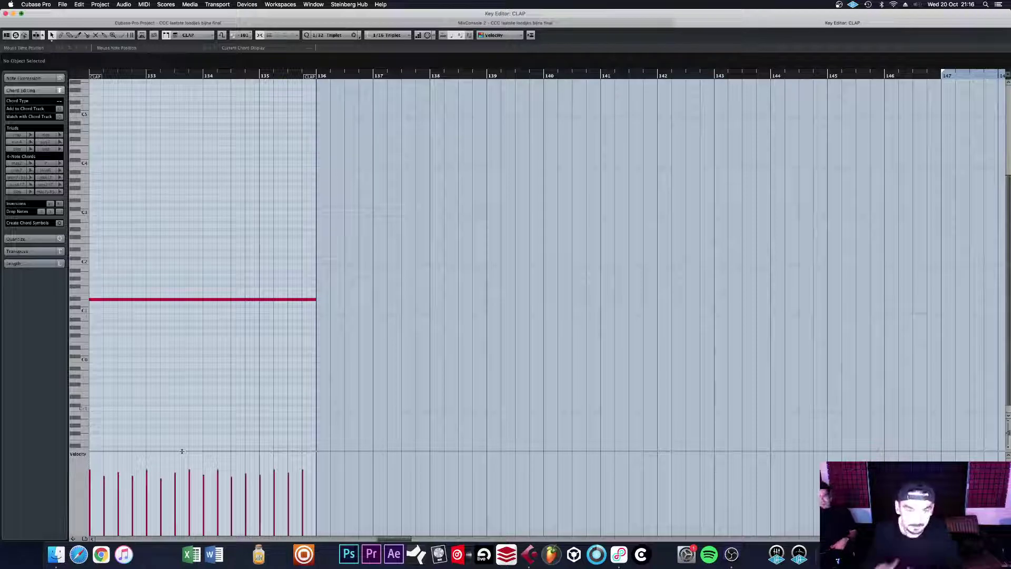
{"action": "left_click", "coordinate": [296, 23]}
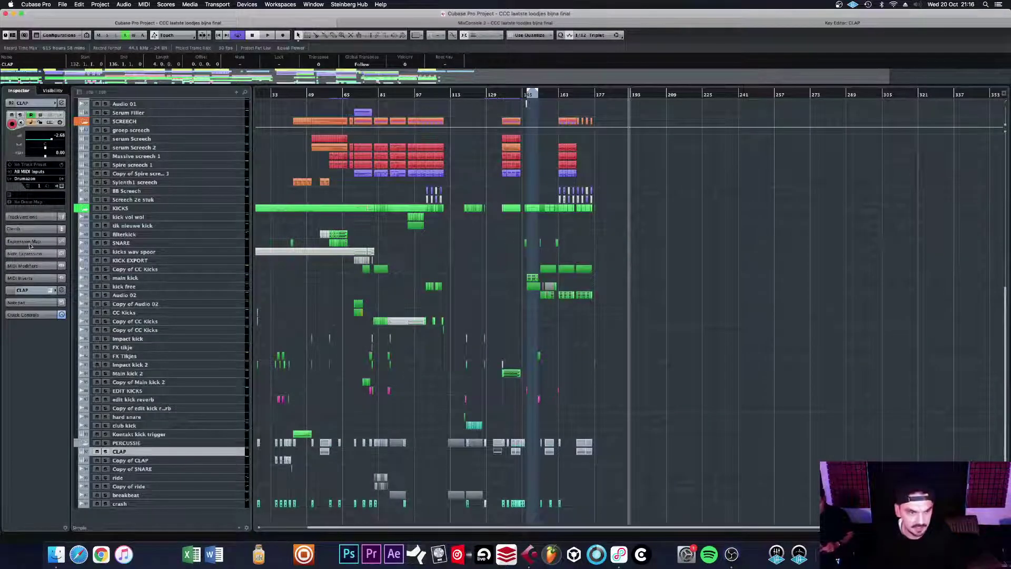
Step: Open the CLAP track's Drumazon instrument and audition the soloed clap part in a loop over bars 132 to 136
{"action": "left_click", "coordinate": [61, 186]}
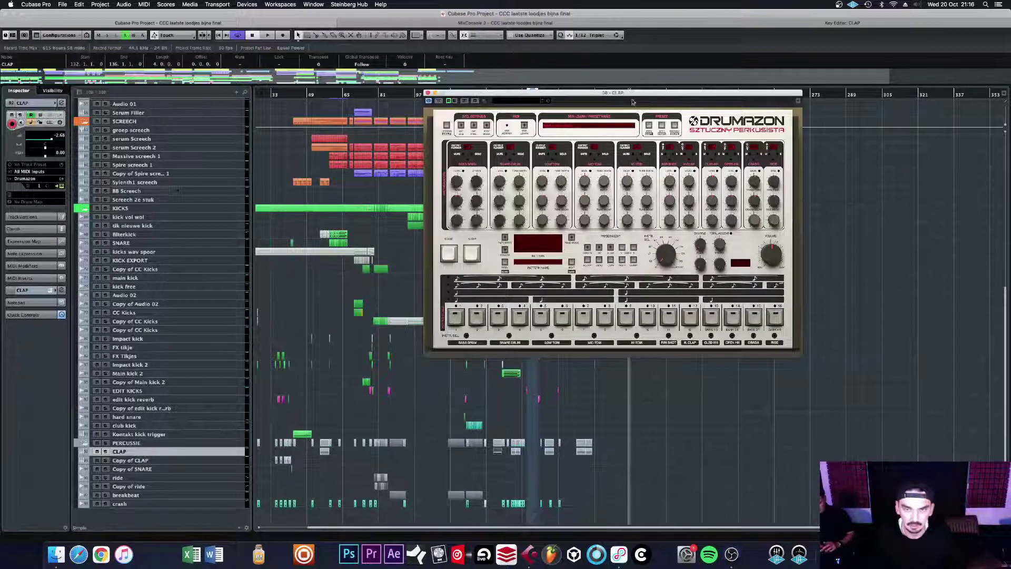
{"action": "left_click_drag", "start_coordinate": [636, 97], "coordinate": [774, 75]}
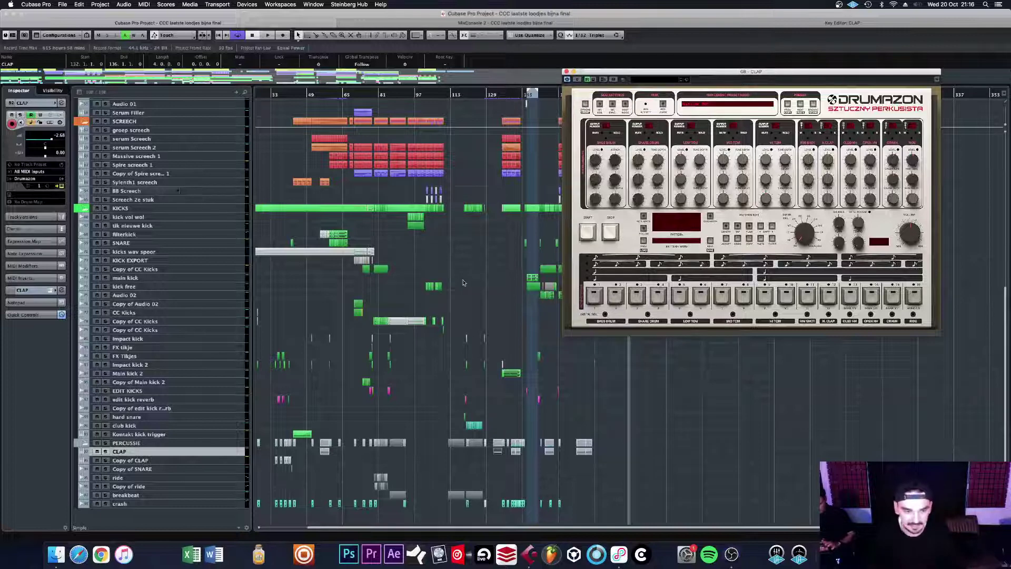
{"action": "left_click", "coordinate": [105, 452]}
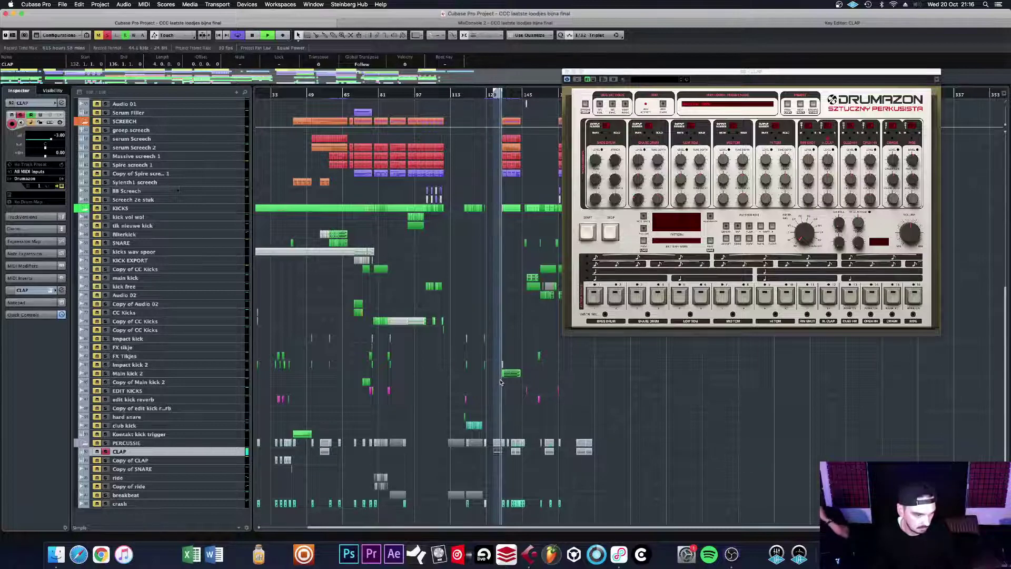
{"action": "key", "text": "space"}
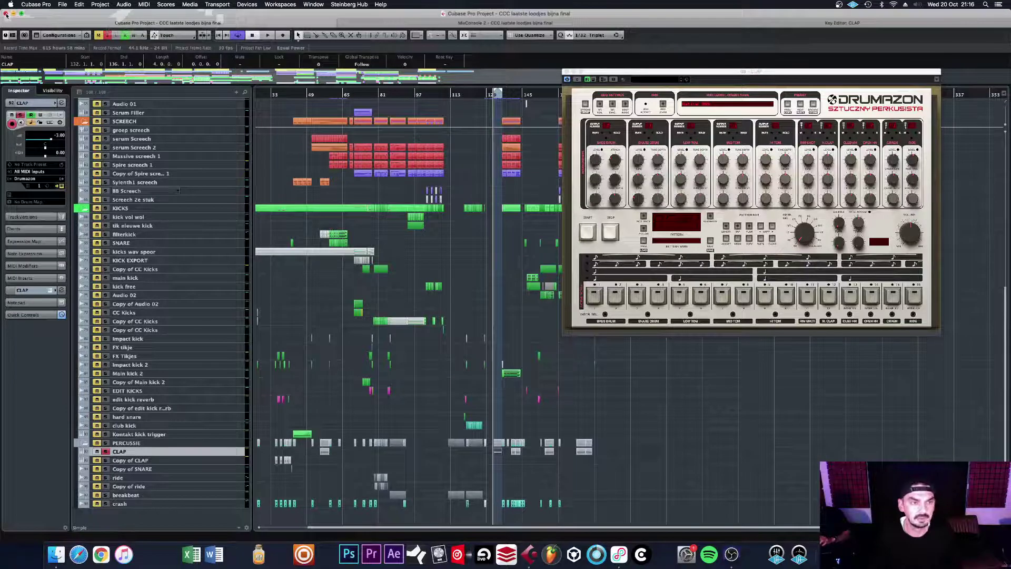
Step: Close the Drumazon window and the project, and quit Cubase
{"action": "left_click", "coordinate": [566, 72]}
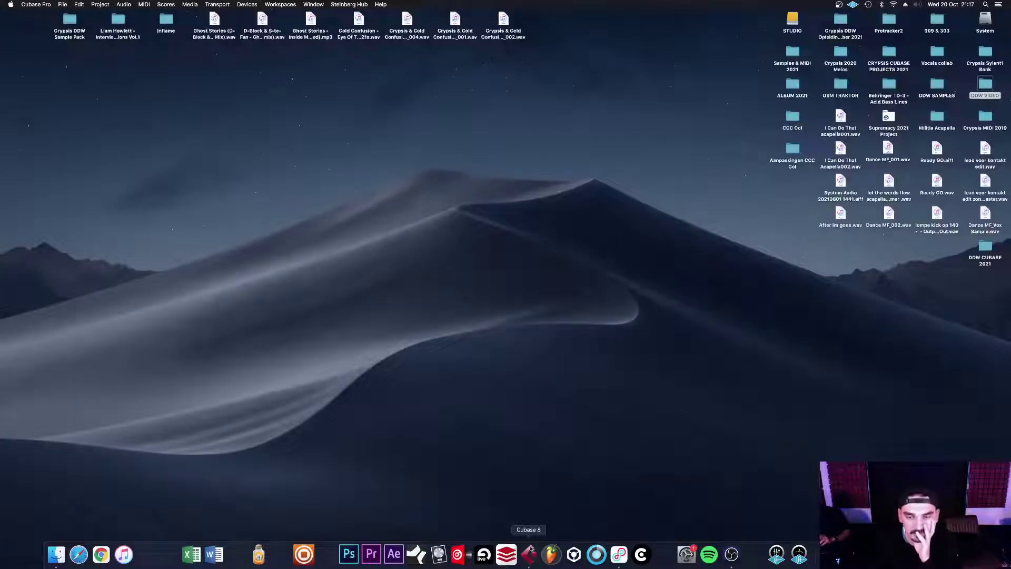
{"action": "right_click", "coordinate": [529, 553]}
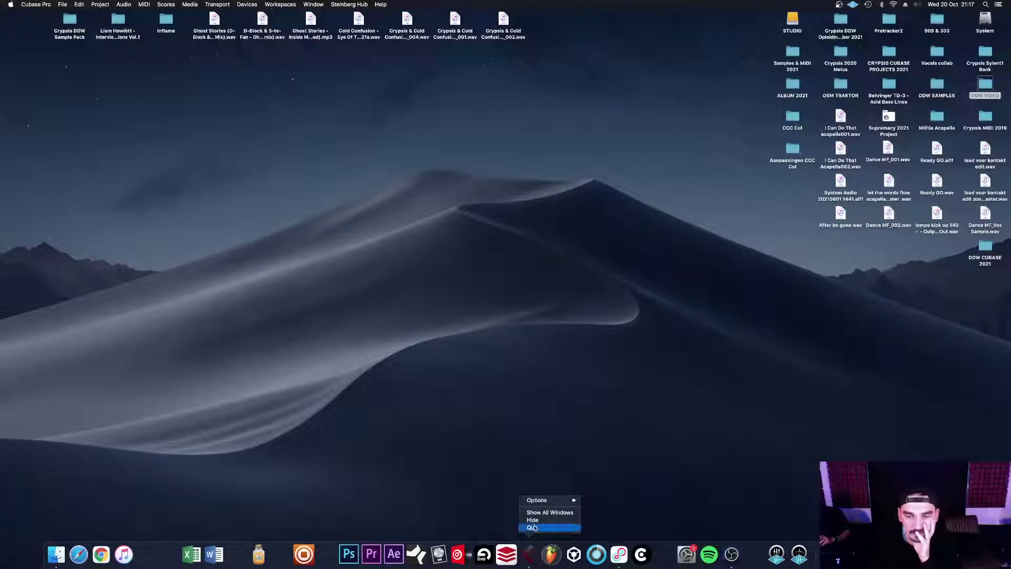
{"action": "left_click", "coordinate": [534, 527]}
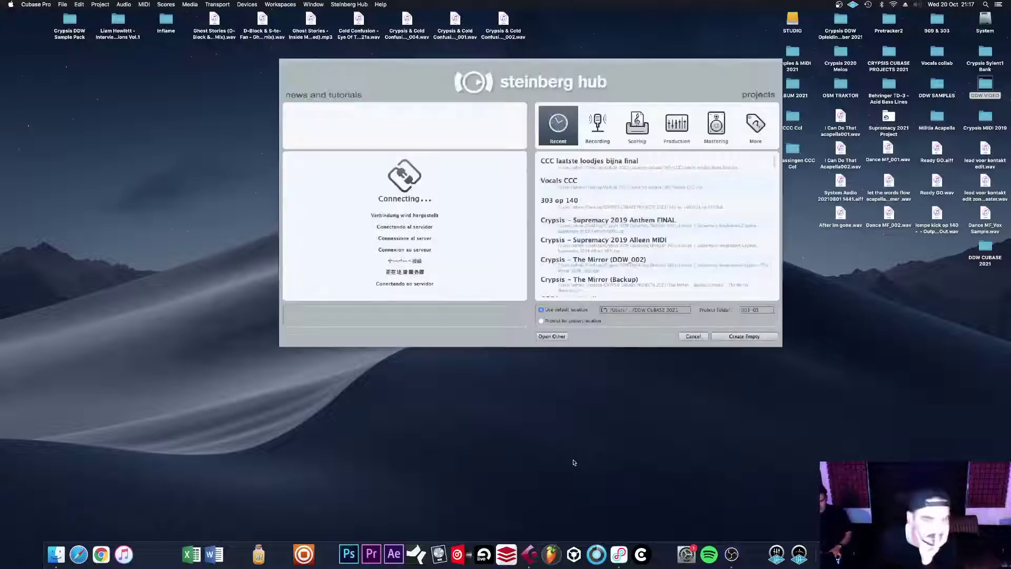
Step: Open the recent Vocals CCC project and dismiss the list of missing files without resolving them
{"action": "left_click", "coordinate": [574, 193]}
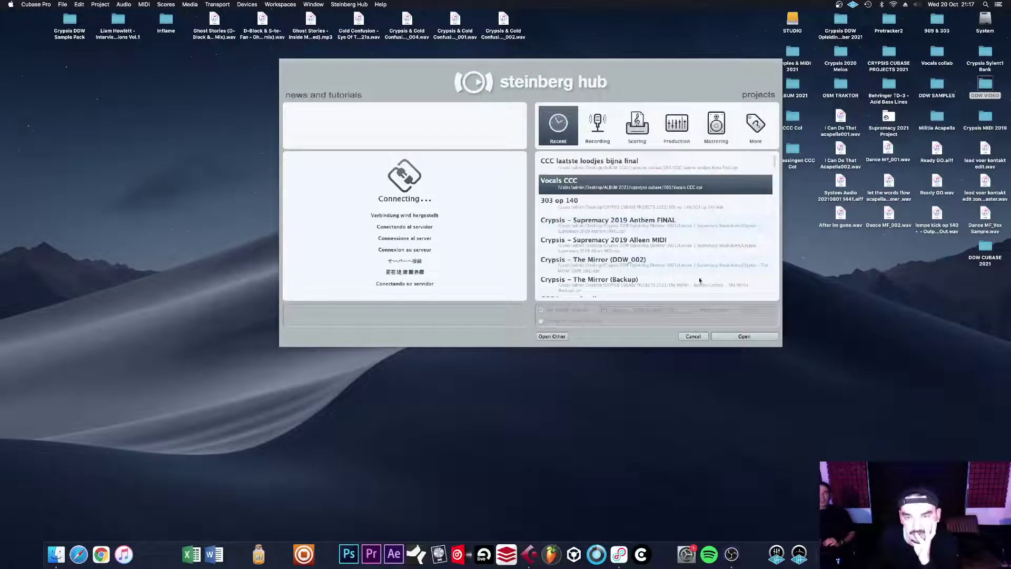
{"action": "left_click", "coordinate": [742, 337]}
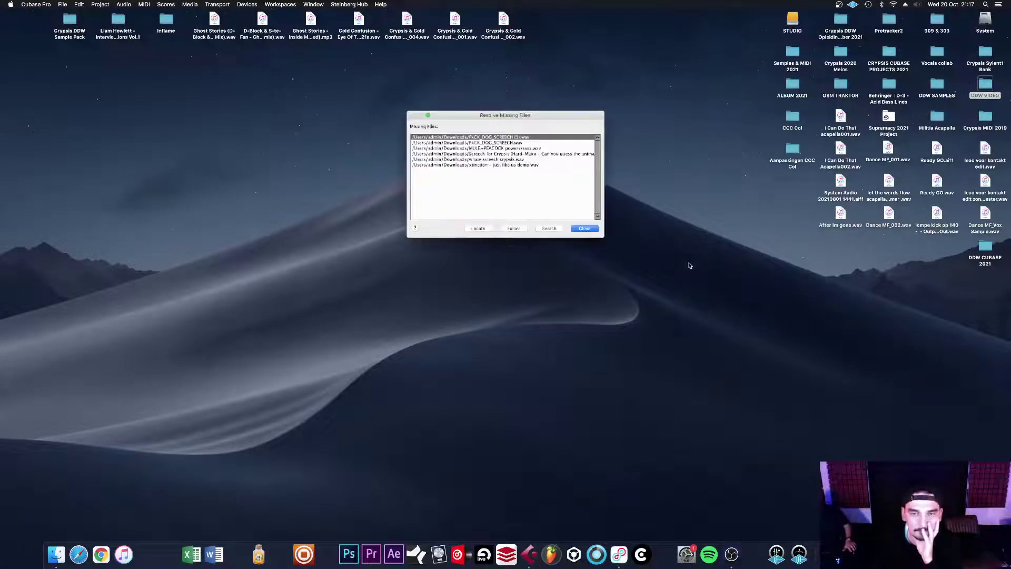
{"action": "left_click", "coordinate": [585, 228]}
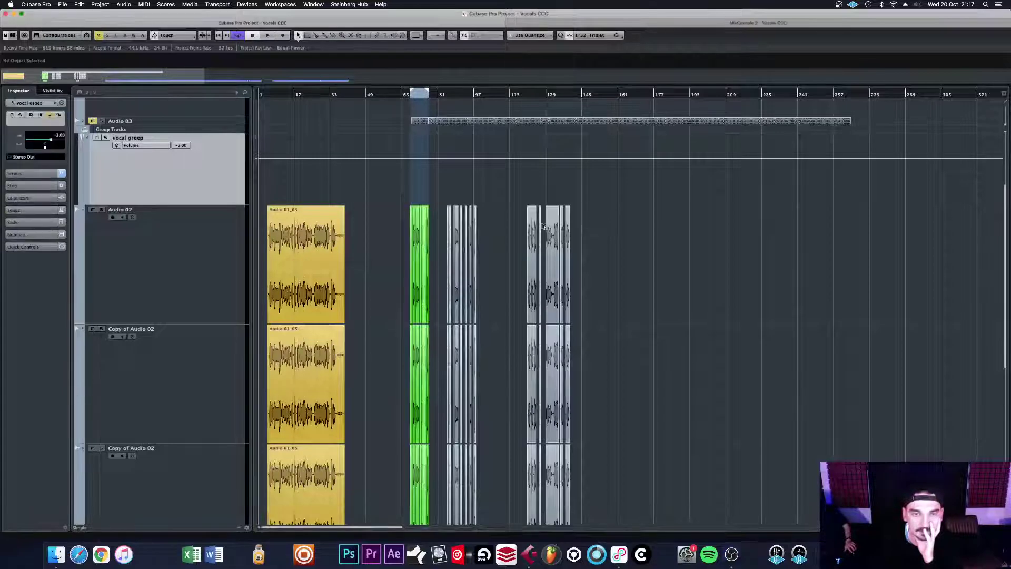
Step: Examine the vocal clips on the Audio 02 tracks and copies, the vocal group, the Audio 03 clip and the Vocal Traktor Scratch clips
{"action": "key", "text": "g"}
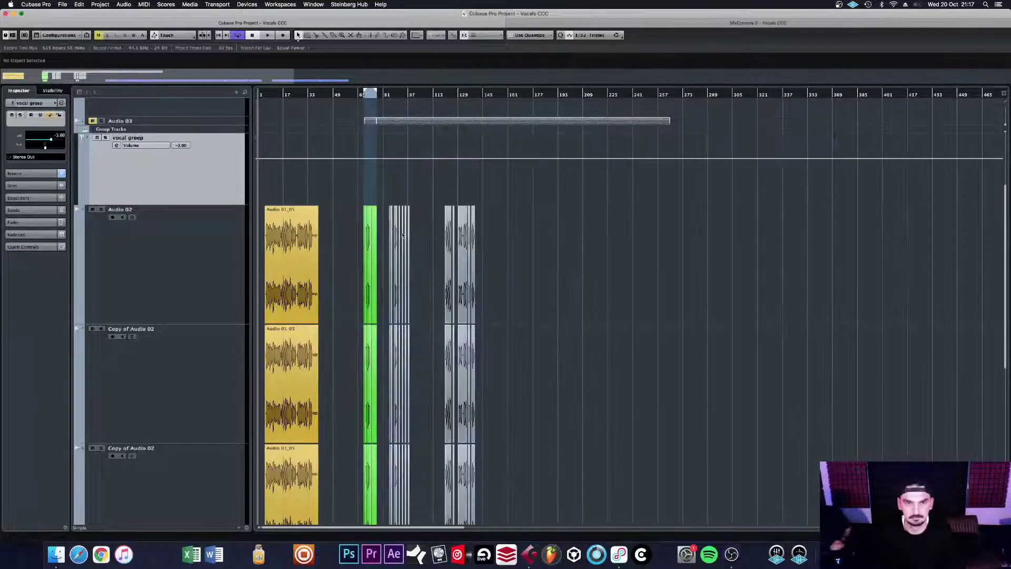
{"action": "scroll", "coordinate": [376, 230], "scroll_direction": "down", "scroll_amount": 5}
{"action": "key", "text": "g"}
{"action": "key", "text": "g"}
{"action": "key", "text": "g"}
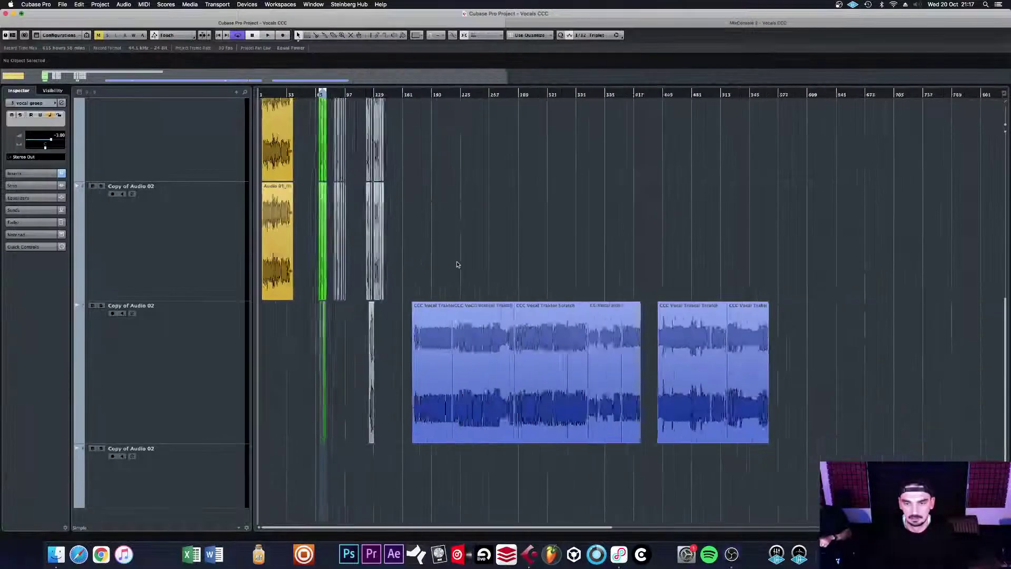
{"action": "scroll", "coordinate": [450, 270], "scroll_direction": "up", "scroll_amount": 1}
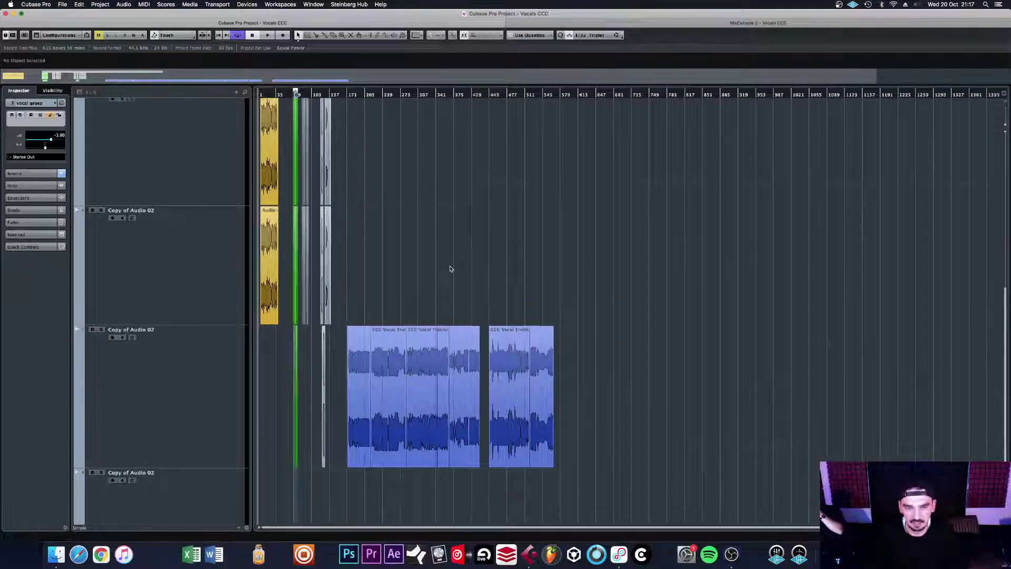
{"action": "scroll", "coordinate": [399, 257], "scroll_direction": "up", "scroll_amount": 3}
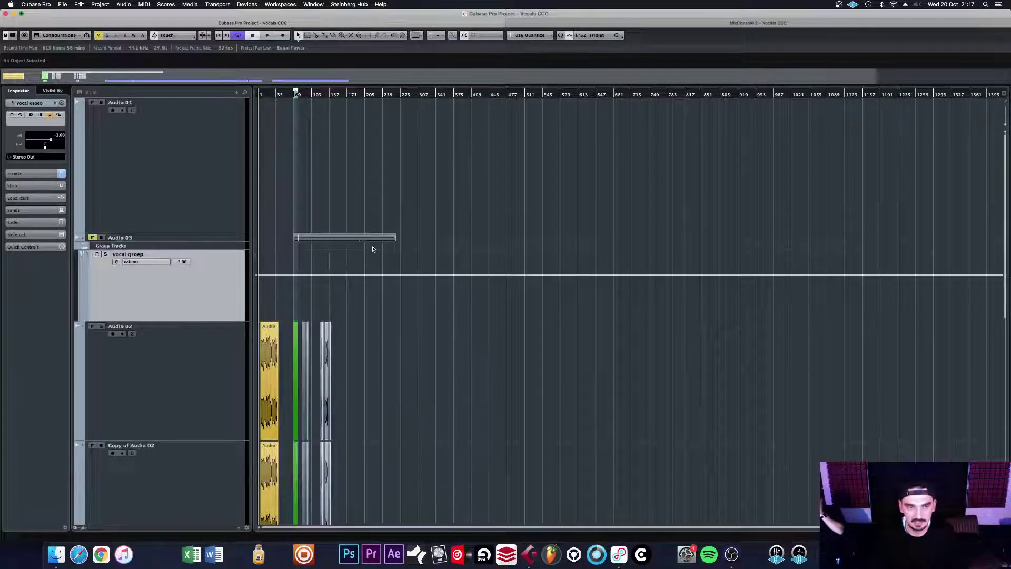
{"action": "key", "text": "h"}
{"action": "key", "text": "h"}
{"action": "key", "text": "h"}
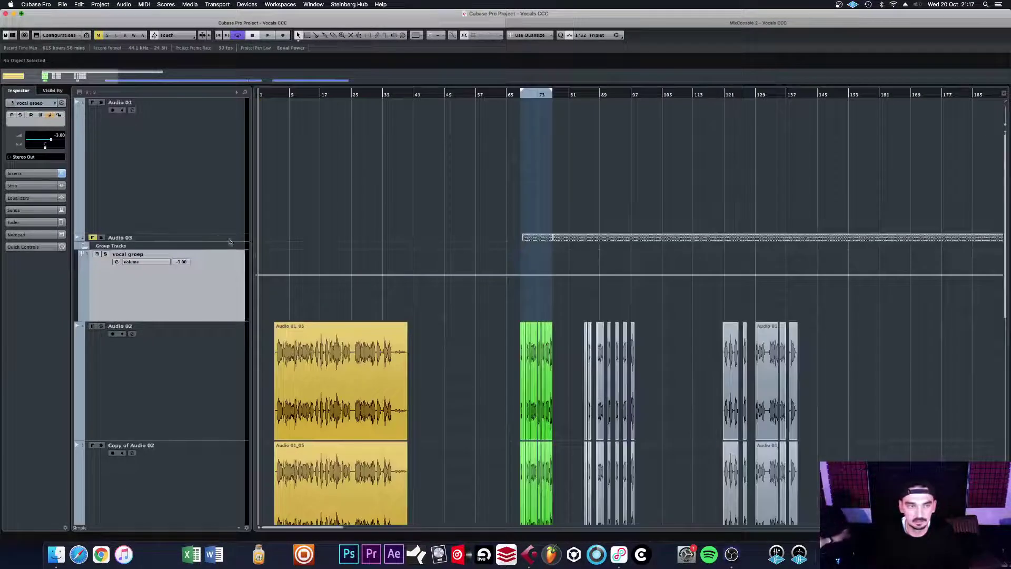
{"action": "key", "text": "g"}
{"action": "key", "text": "g"}
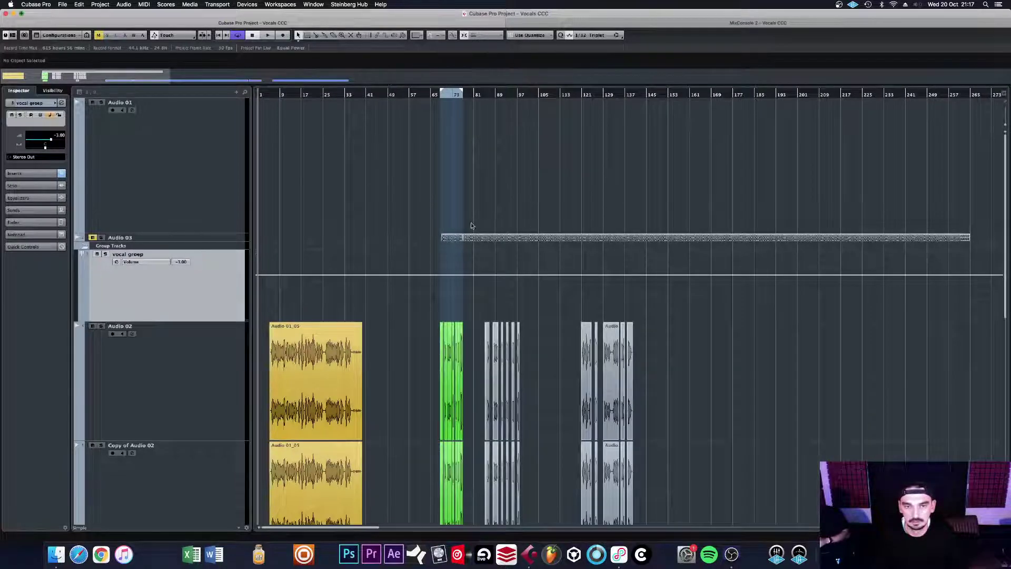
{"action": "scroll", "coordinate": [632, 242], "scroll_direction": "down", "scroll_amount": 8}
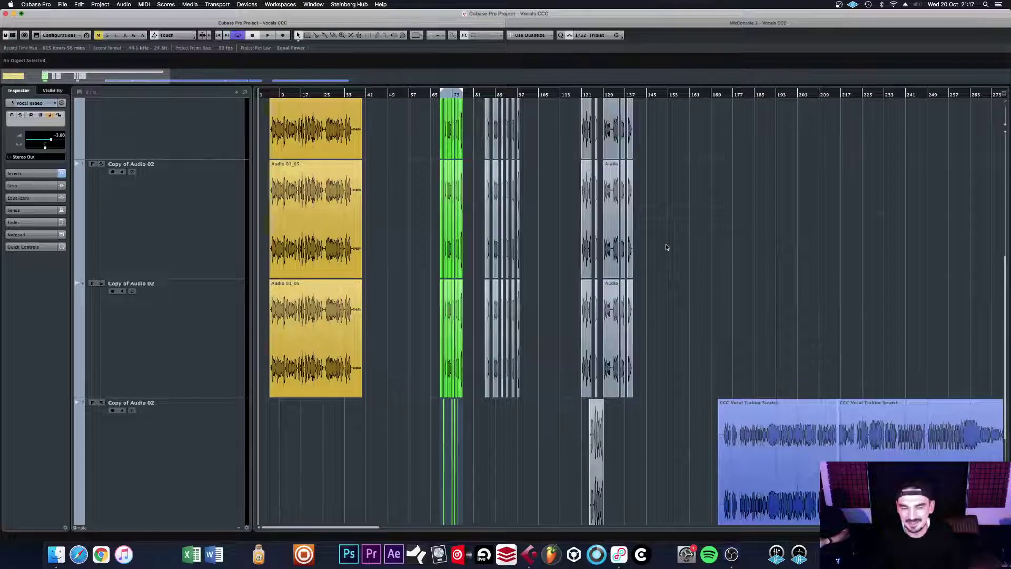
{"action": "scroll", "coordinate": [649, 247], "scroll_direction": "up", "scroll_amount": 4}
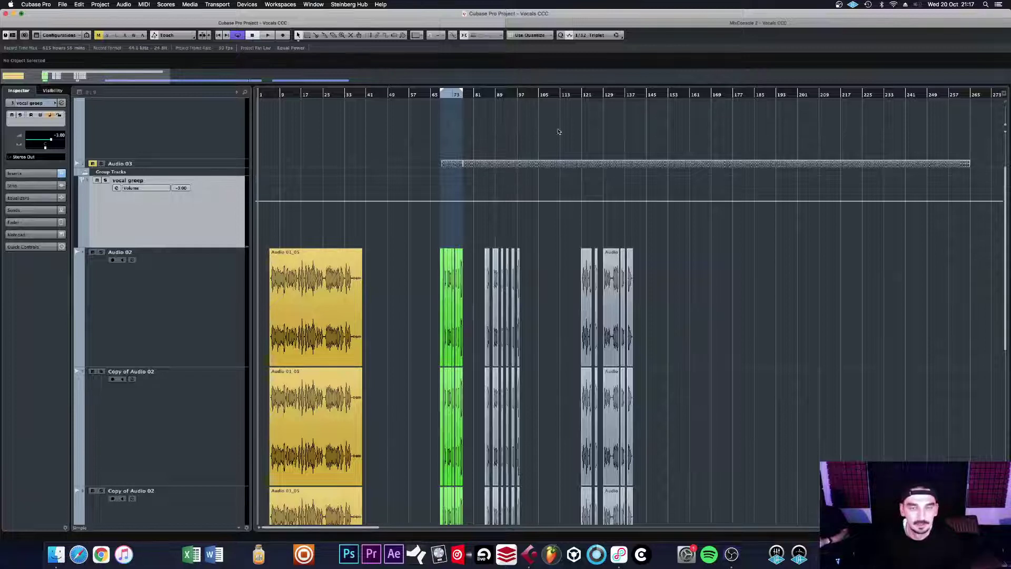
Step: Unmute Audio 03 and audition it from about bar 152, mute it again and stop playback
{"action": "left_click", "coordinate": [670, 96]}
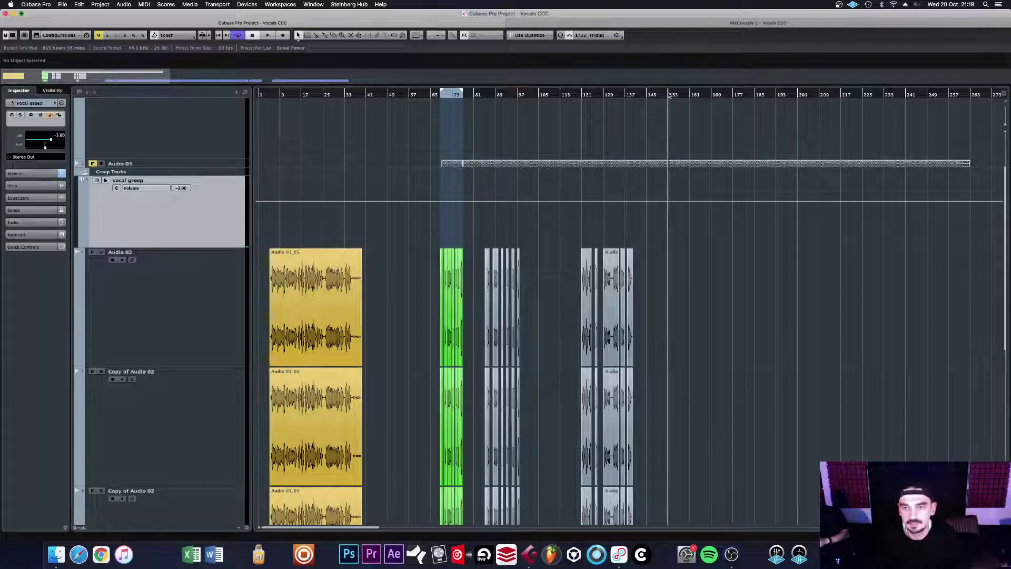
{"action": "left_click", "coordinate": [93, 164]}
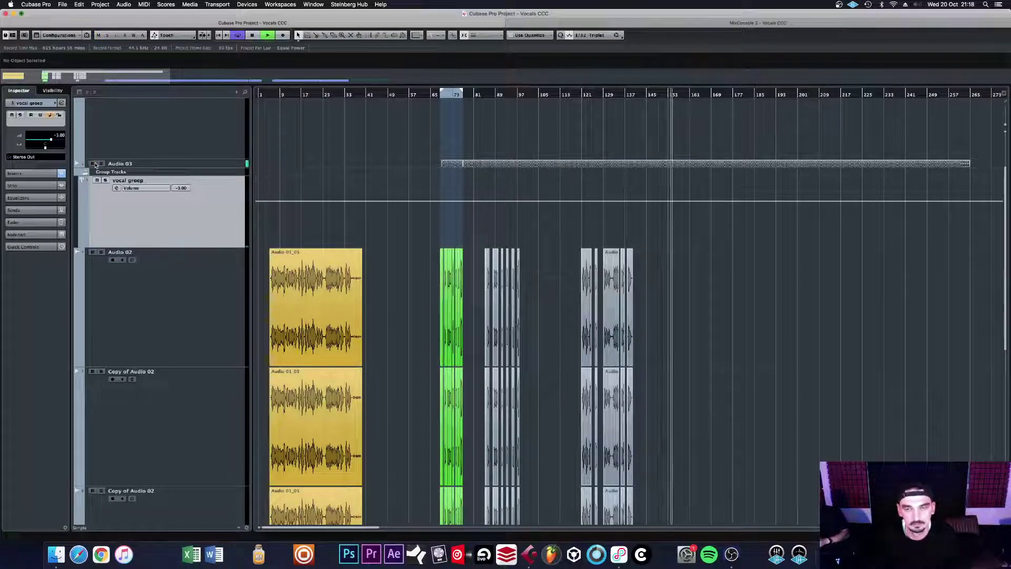
{"action": "left_click", "coordinate": [96, 165]}
{"action": "key", "text": "space"}
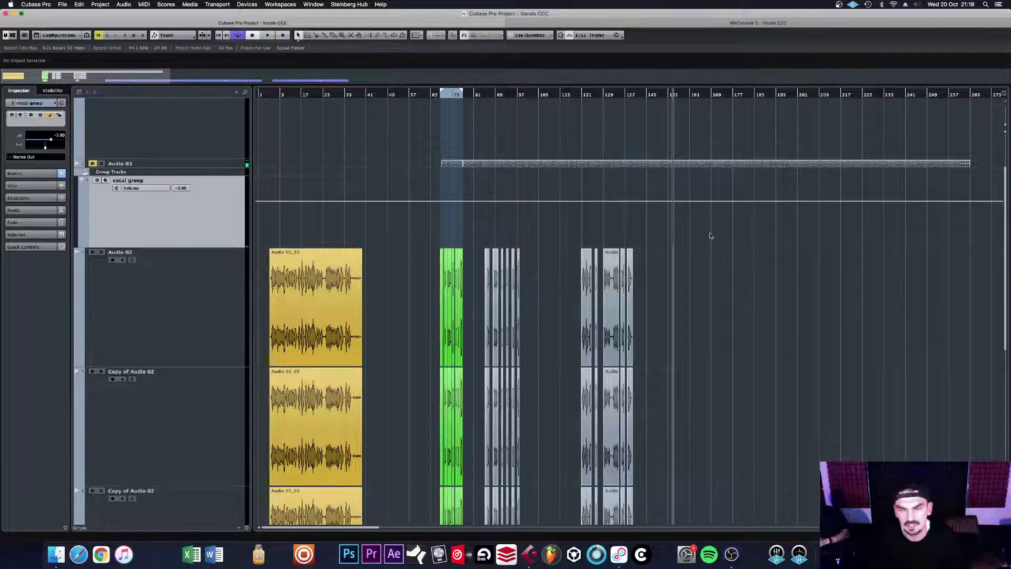
Step: Audition Audio 03 once more from about bar 141 with its mute off, and mute the track again
{"action": "scroll", "coordinate": [729, 249], "scroll_direction": "down", "scroll_amount": 5}
{"action": "scroll", "coordinate": [705, 176], "scroll_direction": "up", "scroll_amount": 5}
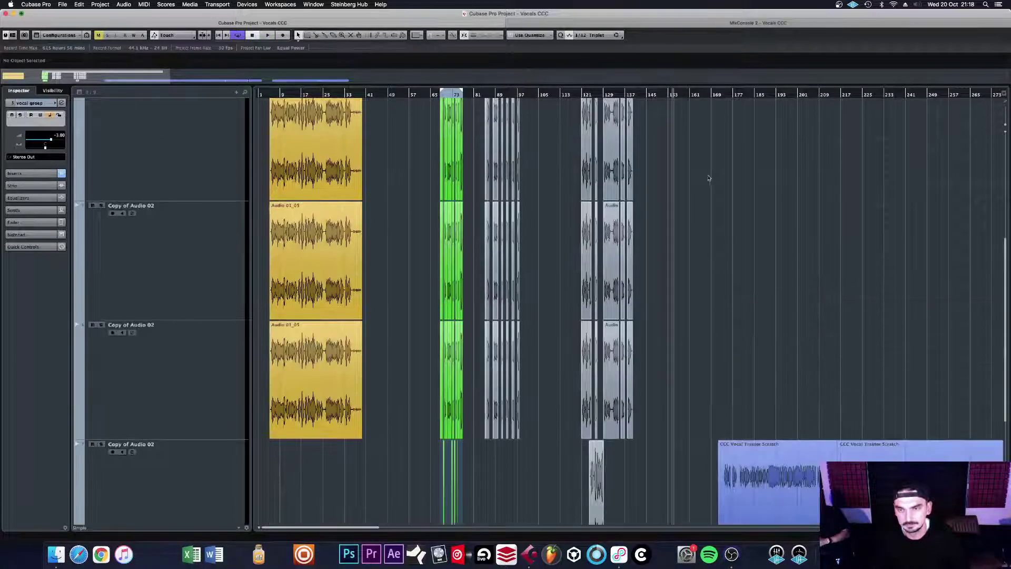
{"action": "left_click", "coordinate": [640, 96]}
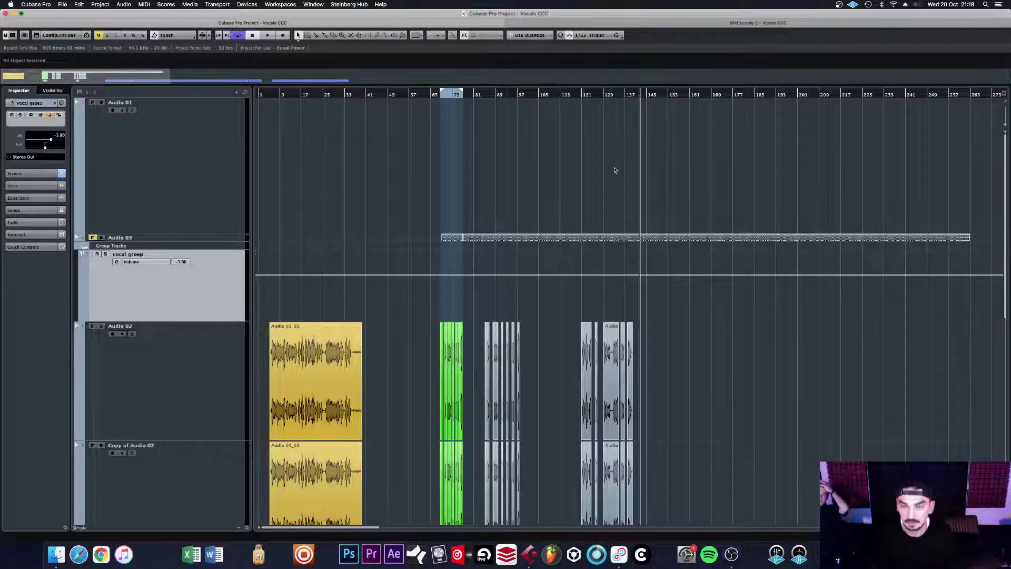
{"action": "left_click", "coordinate": [93, 238]}
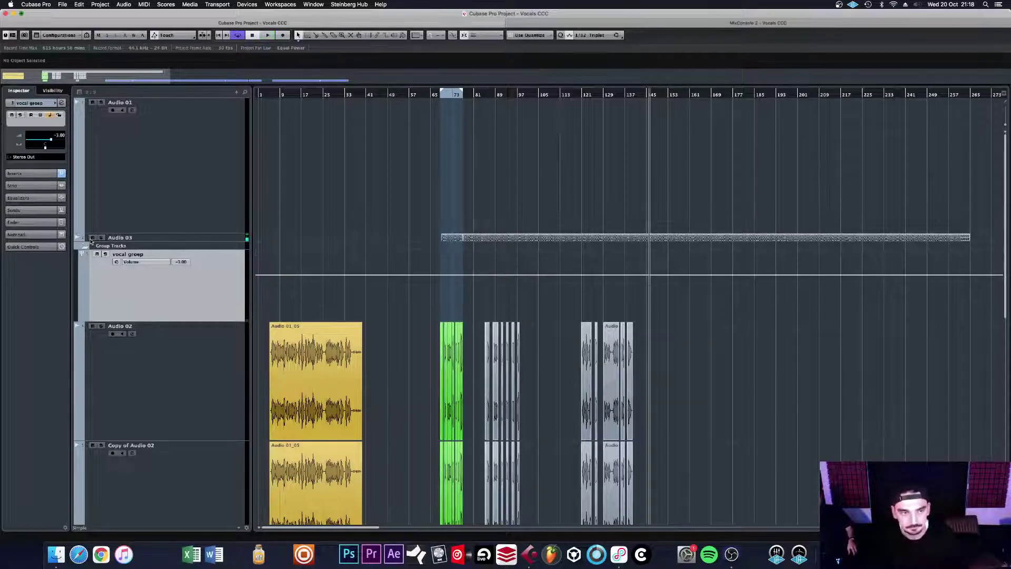
{"action": "left_click", "coordinate": [92, 237]}
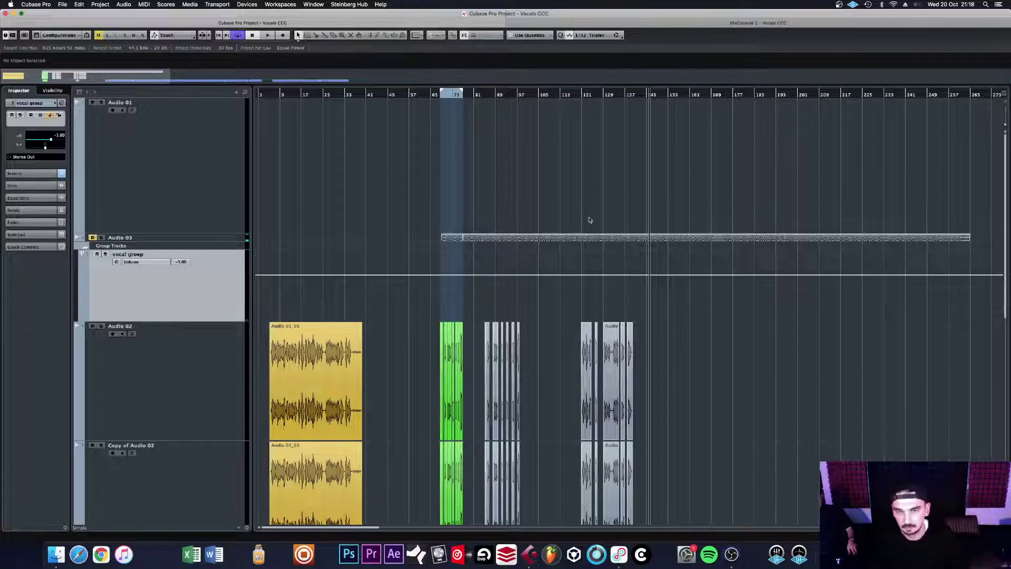
Step: Move the CCC Vocal Traktor Scratch clips along their track to start at about bar 460
{"action": "scroll", "coordinate": [575, 246], "scroll_direction": "down", "scroll_amount": 10}
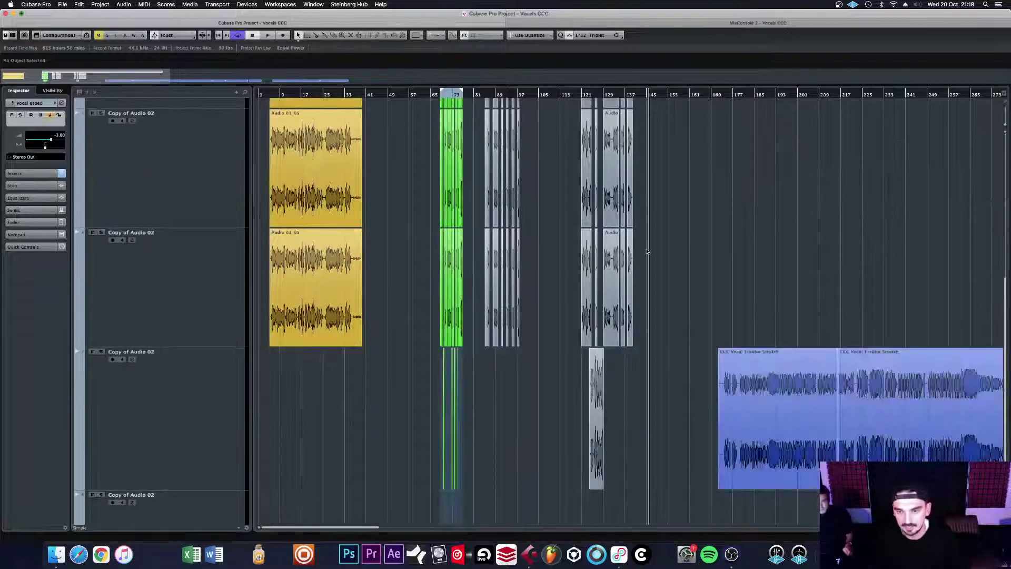
{"action": "left_click", "coordinate": [772, 373]}
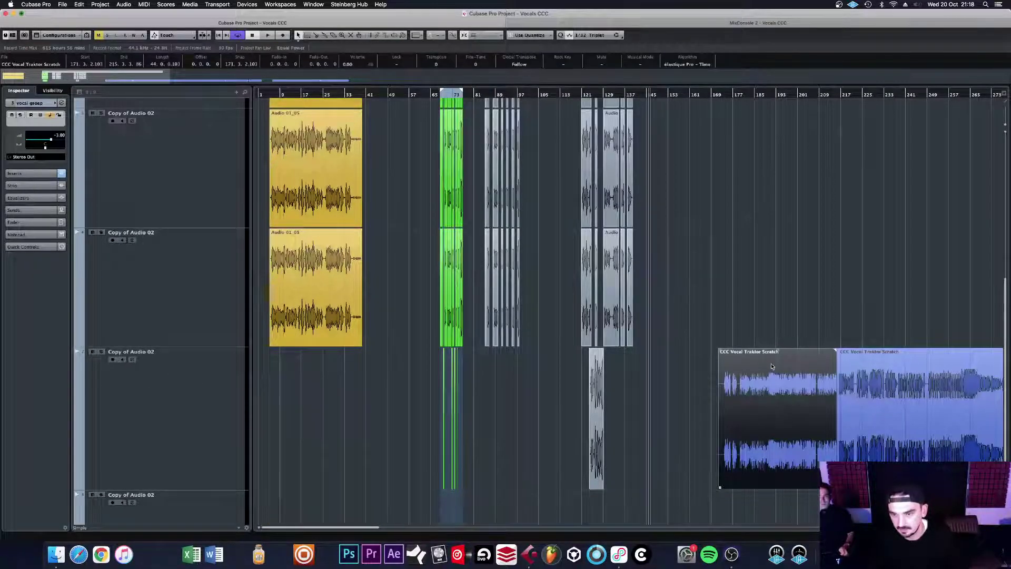
{"action": "key", "text": "g"}
{"action": "key", "text": "g"}
{"action": "key", "text": "g"}
{"action": "key", "text": "g"}
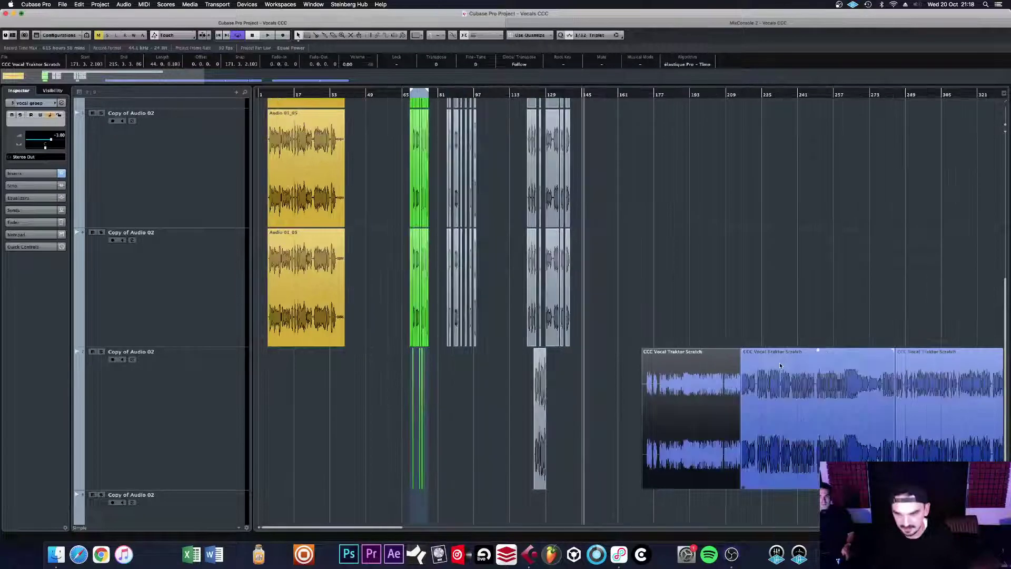
{"action": "left_click_drag", "start_coordinate": [872, 318], "coordinate": [791, 405]}
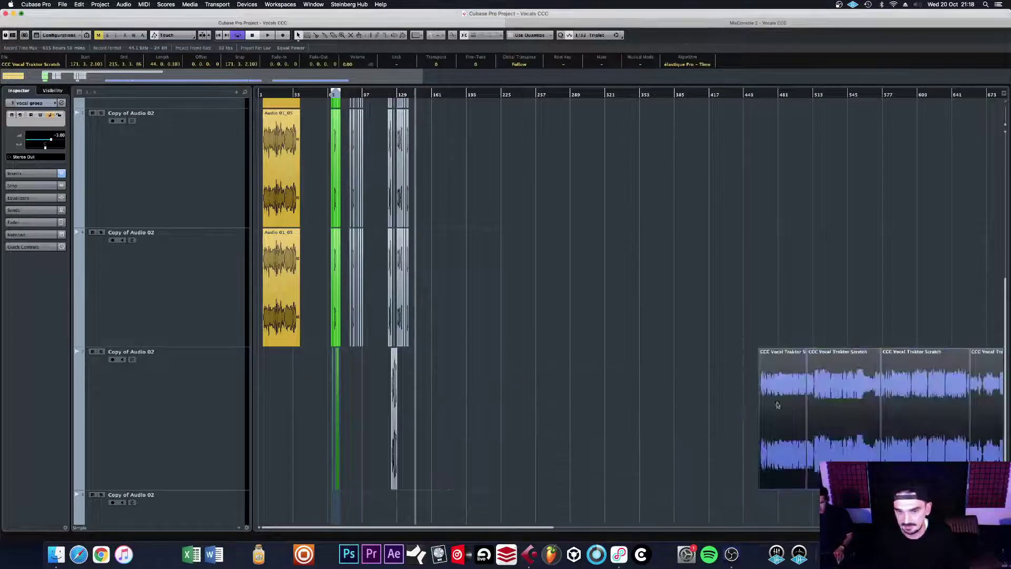
Step: Place a copy of a grey Audio 01_05 clip on Audio 02, extended over about bars 281 to 438
{"action": "scroll", "coordinate": [499, 316], "scroll_direction": "up", "scroll_amount": 2}
{"action": "left_click", "coordinate": [403, 223]}
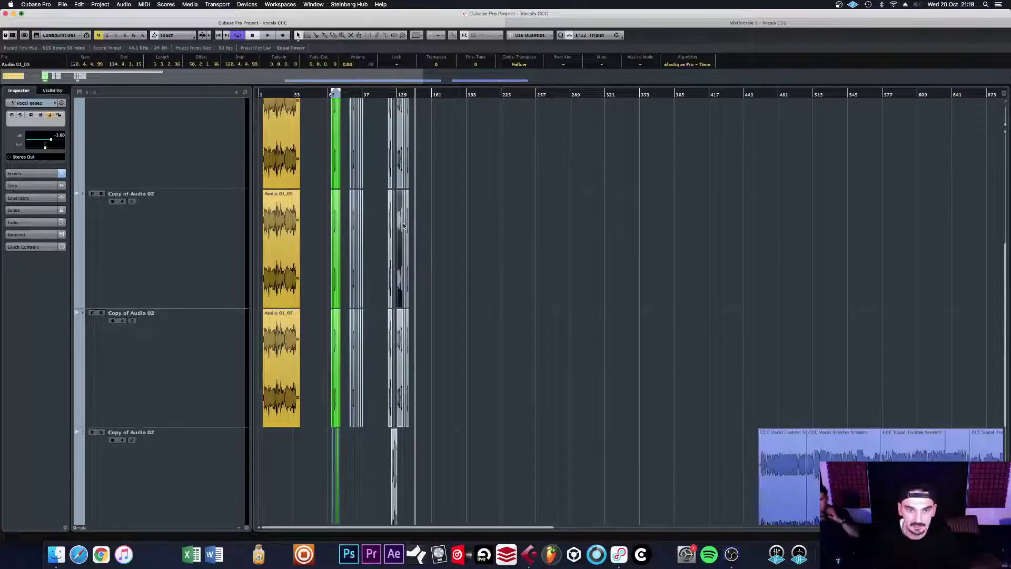
{"action": "left_click", "coordinate": [406, 226]}
{"action": "left_click_drag", "start_coordinate": [406, 226], "coordinate": [747, 310]}
{"action": "scroll", "coordinate": [569, 322], "scroll_direction": "right", "scroll_amount": 3}
{"action": "scroll", "coordinate": [567, 323], "scroll_direction": "up", "scroll_amount": 3}
{"action": "left_click_drag", "start_coordinate": [564, 366], "coordinate": [544, 247]}
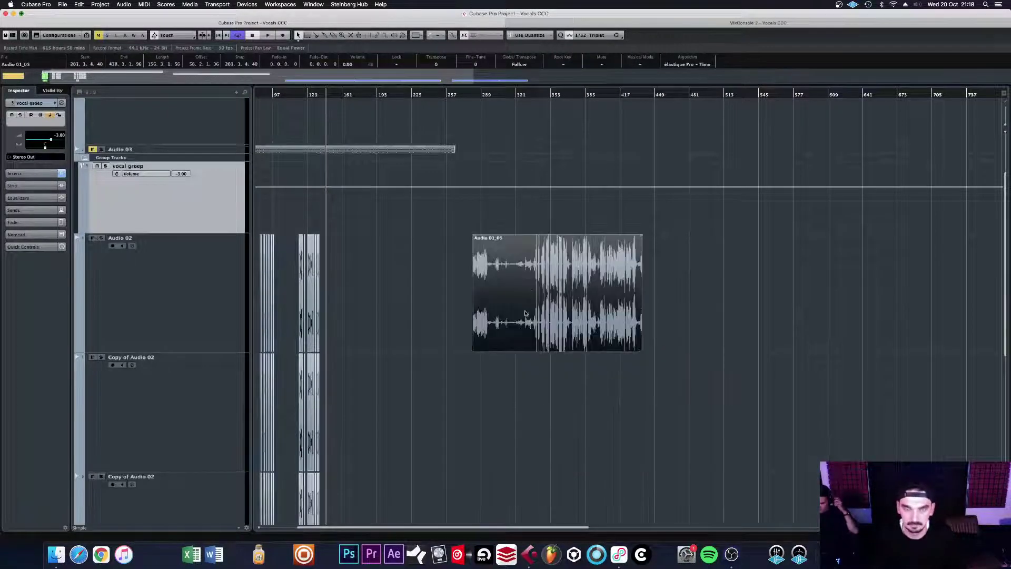
Step: Play the extended grey clip from about bars 340 and 407, and remove it from Audio 02
{"action": "left_click", "coordinate": [541, 96]}
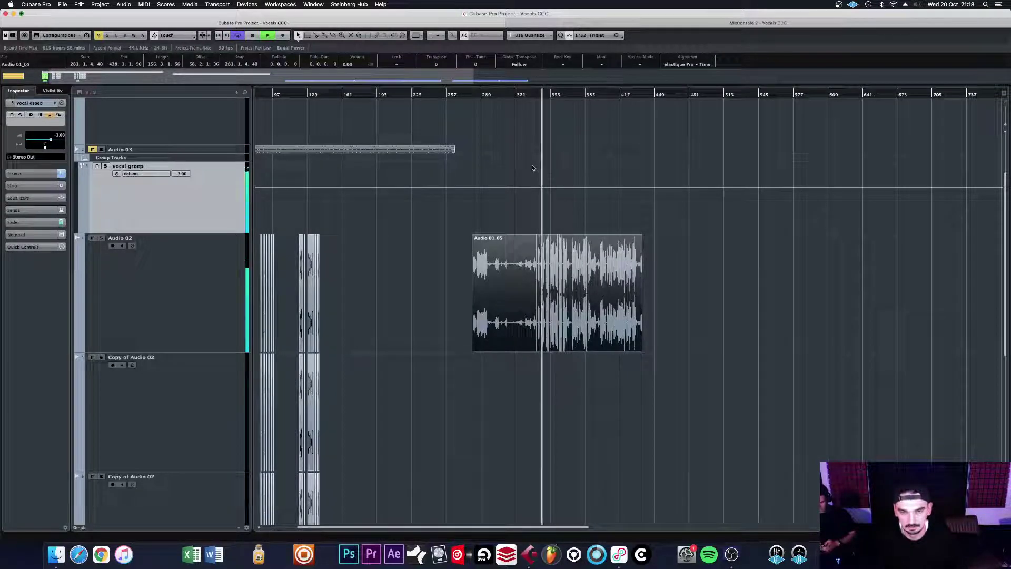
{"action": "key", "text": "space"}
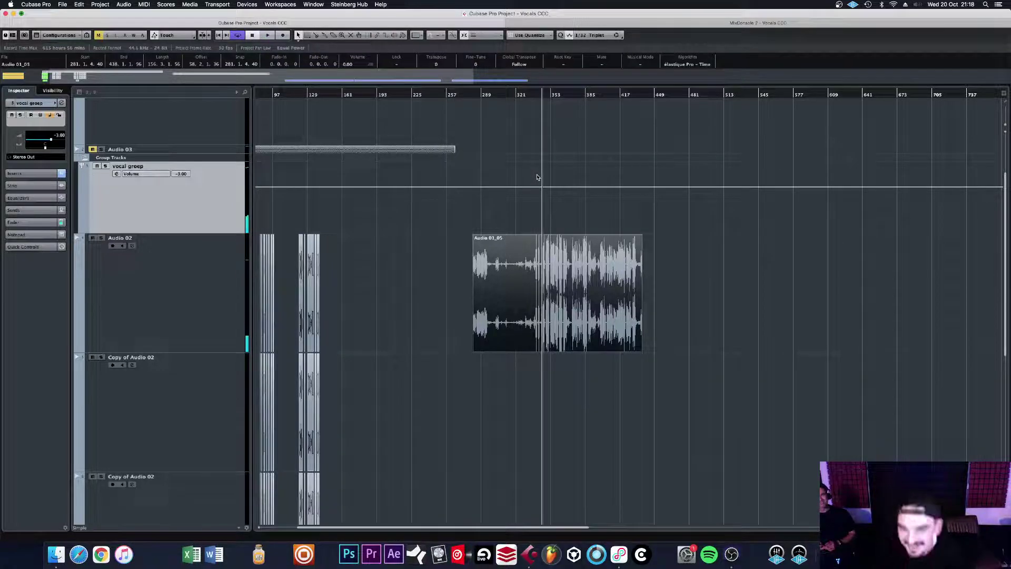
{"action": "left_click", "coordinate": [613, 98]}
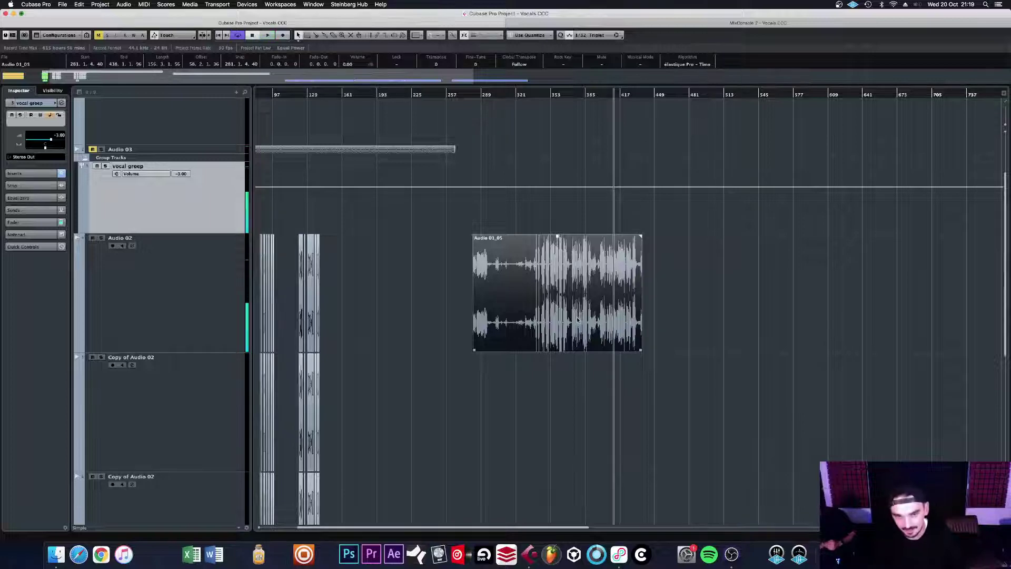
{"action": "key", "text": "Delete"}
Step: Copy the yellow Audio 01_05 clip along Audio 02, extend it over about bars 500 to 674, and play it from about bar 573
{"action": "key", "text": "g"}
{"action": "key", "text": "g"}
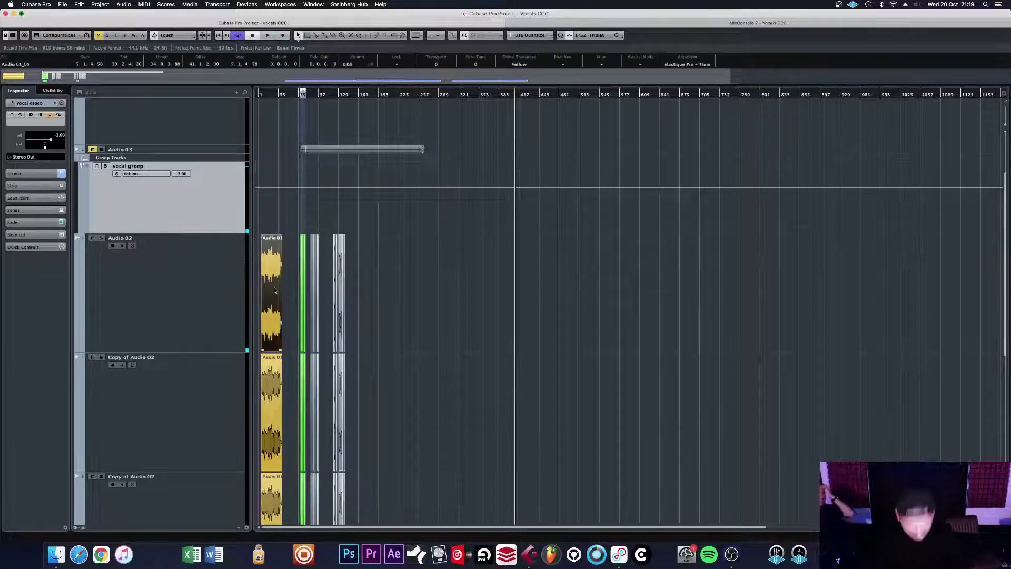
{"action": "key", "text": "ctrl+z"}
{"action": "left_click_drag", "start_coordinate": [335, 280], "coordinate": [680, 350]}
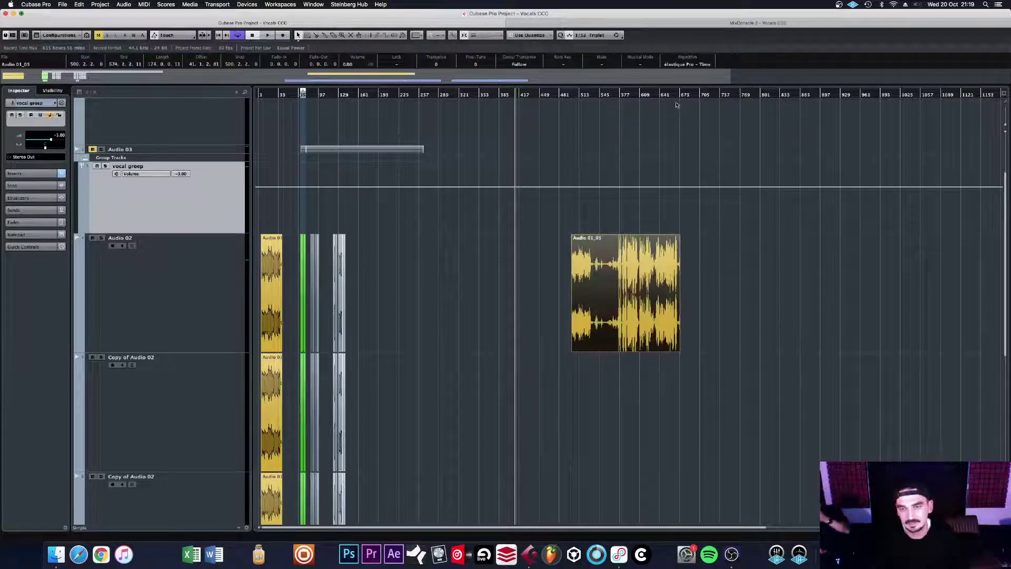
{"action": "left_click", "coordinate": [624, 95]}
{"action": "key", "text": "space"}
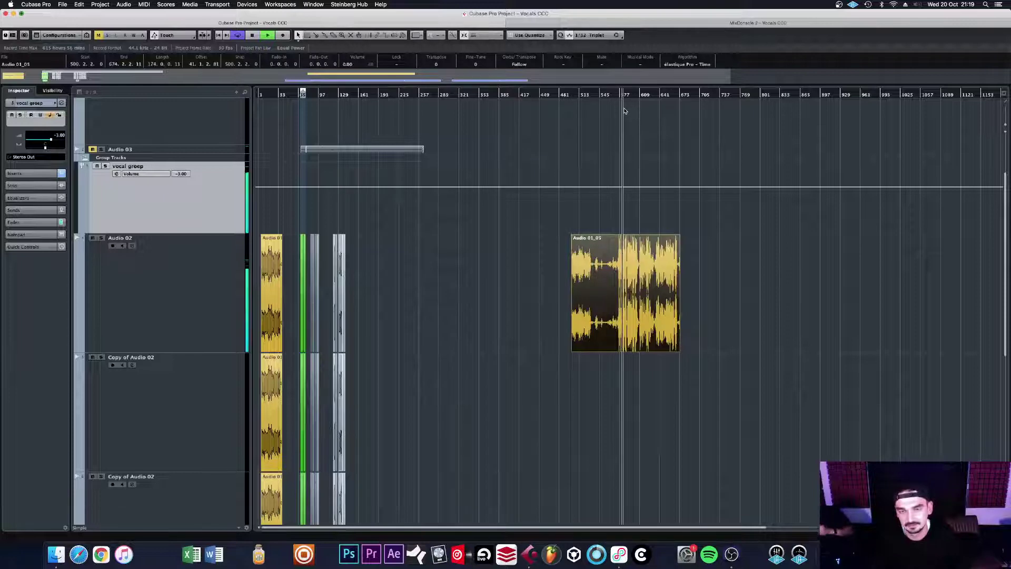
Step: Move the CCC Vocal Traktor Scratch clips further along their track to start at about bar 913
{"action": "scroll", "coordinate": [558, 228], "scroll_direction": "down", "scroll_amount": 5}
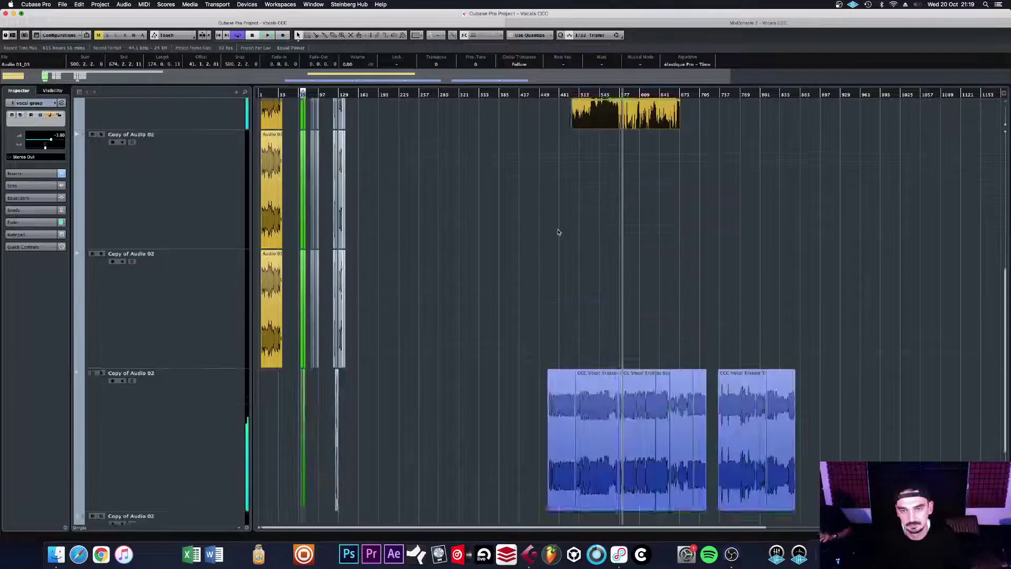
{"action": "left_click_drag", "start_coordinate": [828, 265], "coordinate": [838, 359]}
{"action": "scroll", "coordinate": [622, 112], "scroll_direction": "up", "scroll_amount": 3}
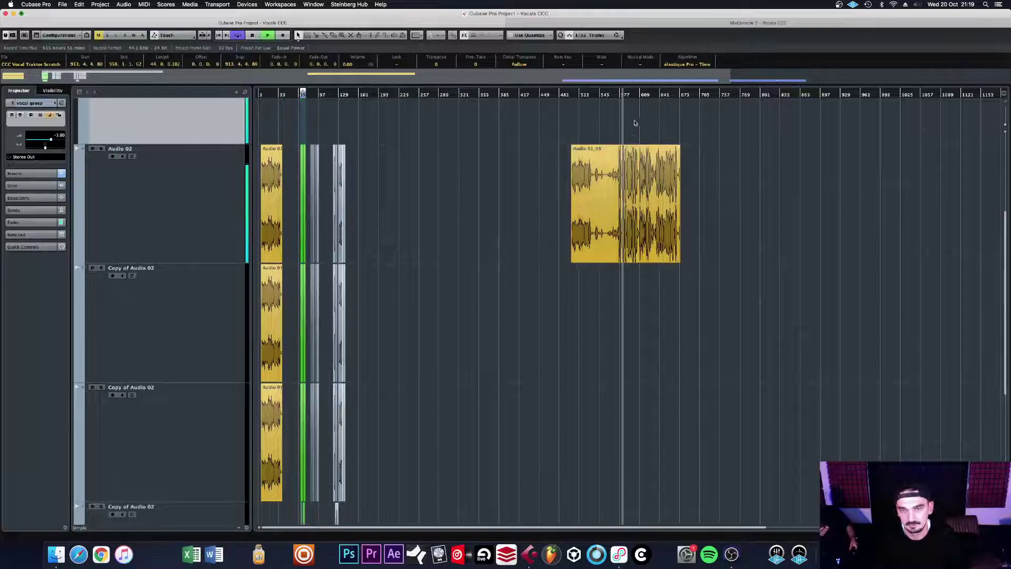
Step: Play the copied yellow recording from about bar 500 and open the channel settings of the Audio 02 track
{"action": "left_click", "coordinate": [578, 99]}
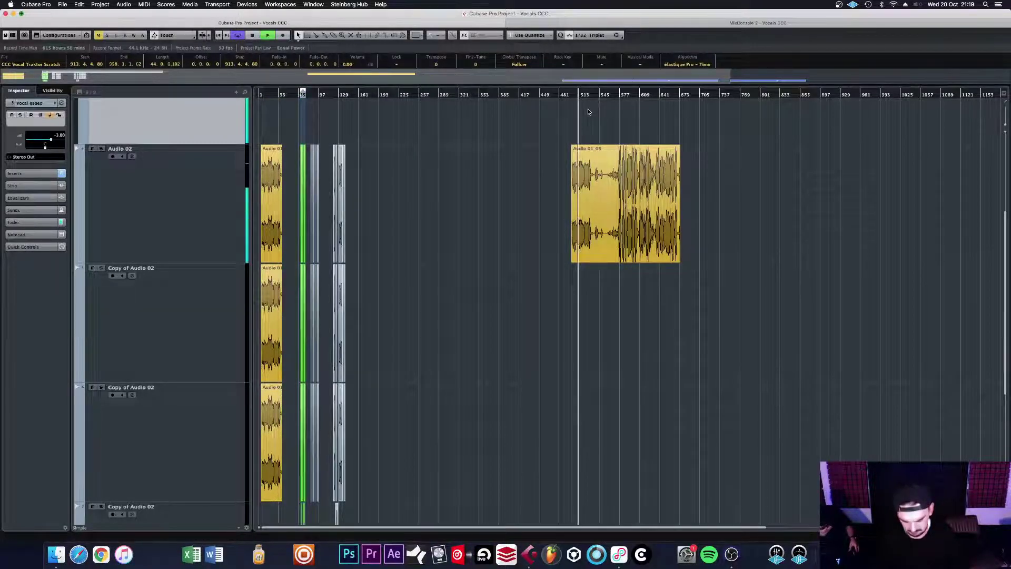
{"action": "key", "text": "h"}
{"action": "key", "text": "h"}
{"action": "key", "text": "h"}
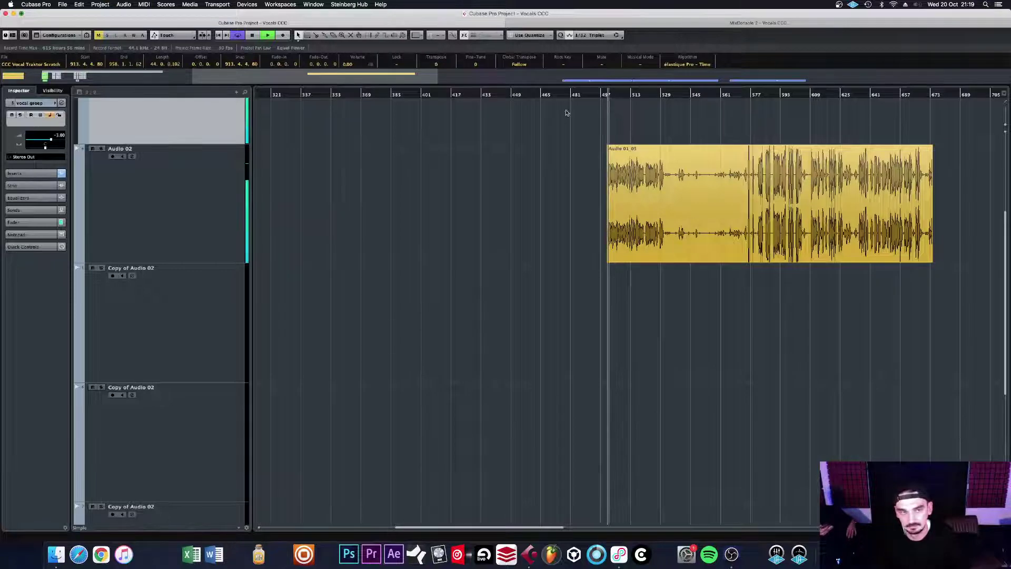
{"action": "left_click", "coordinate": [110, 217]}
{"action": "left_click", "coordinate": [62, 102]}
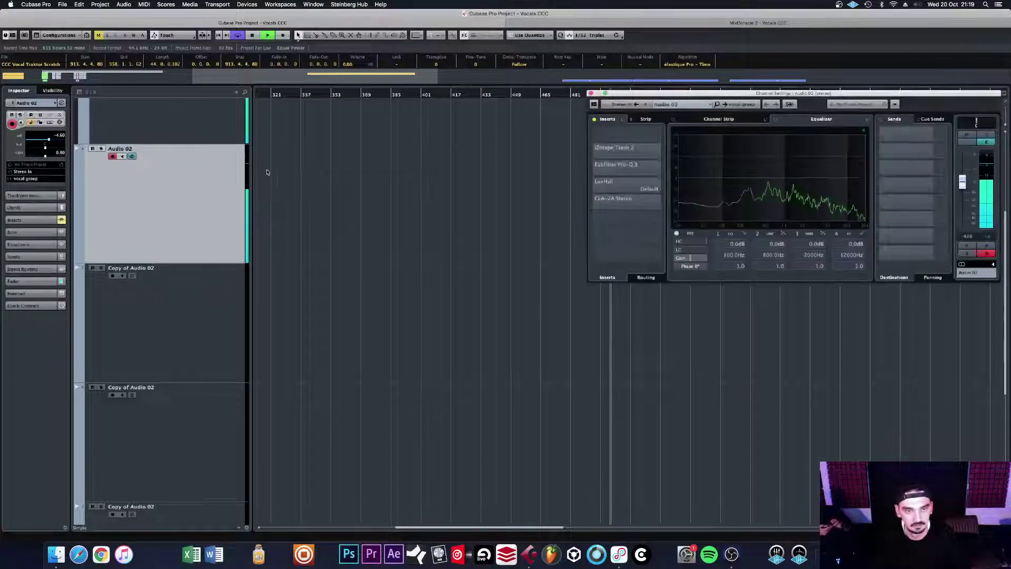
Step: Replace the Audio 02 channel settings with those of the vocal groep track, bypass its inserts, and close the window
{"action": "left_click", "coordinate": [591, 94]}
{"action": "scroll", "coordinate": [196, 165], "scroll_direction": "up", "scroll_amount": 2}
{"action": "left_click", "coordinate": [196, 165]}
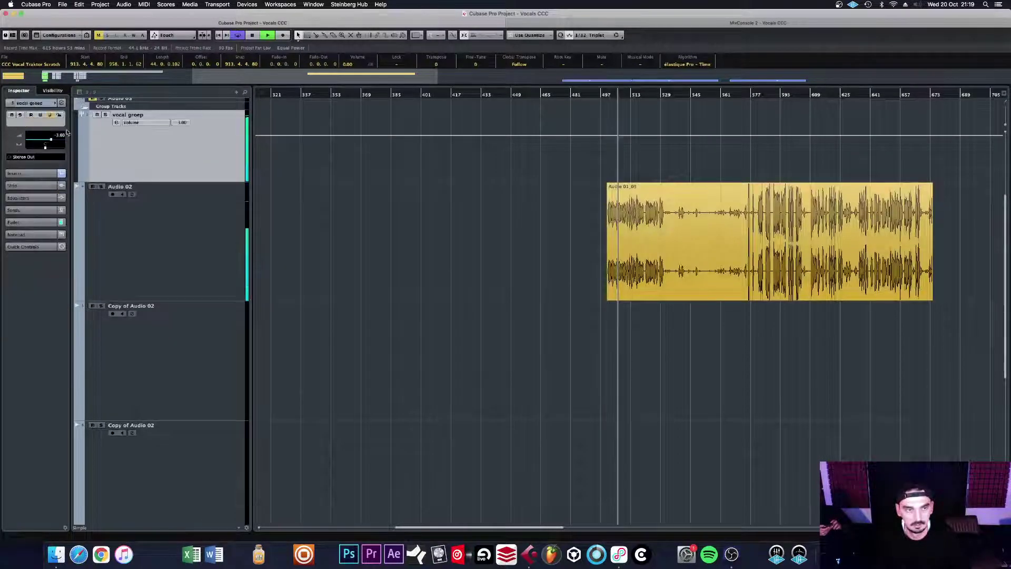
{"action": "left_click", "coordinate": [62, 104]}
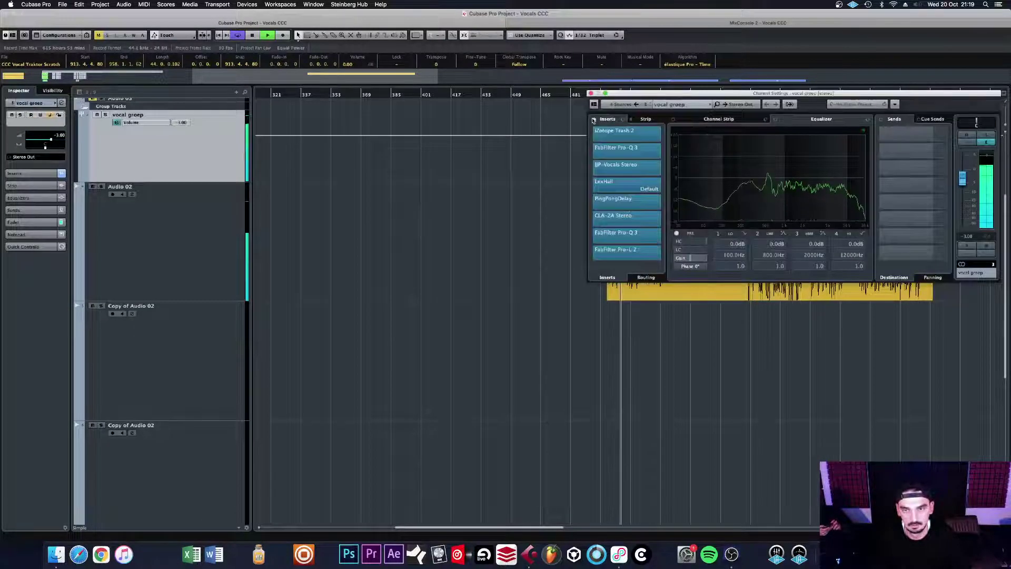
{"action": "left_click", "coordinate": [591, 93]}
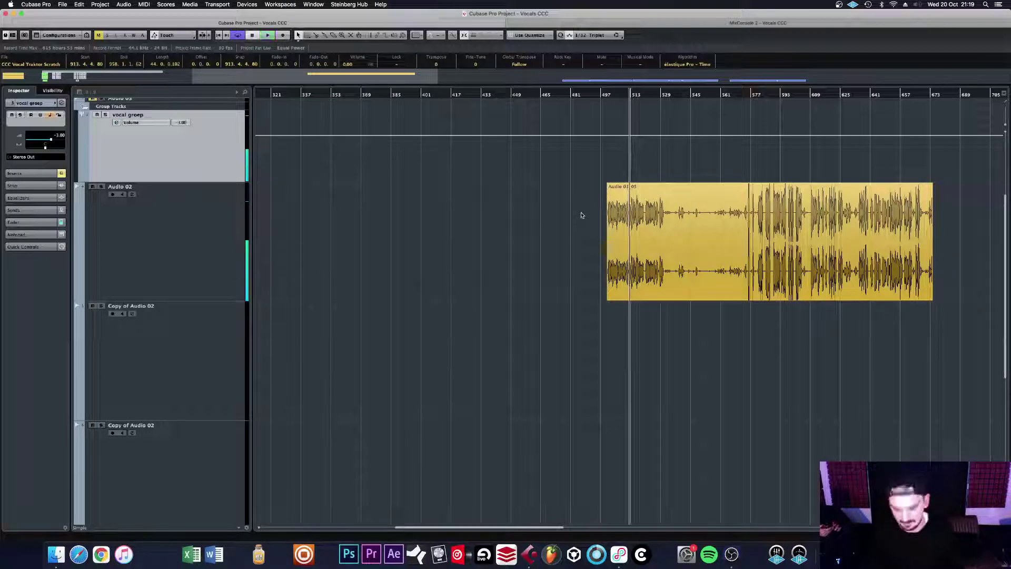
Step: Examine the yellow Audio 01_05 clips stacked on Audio 02 and its two copies, from about bar 5
{"action": "key", "text": "g"}
{"action": "key", "text": "g"}
{"action": "key", "text": "g"}
{"action": "key", "text": "g"}
{"action": "key", "text": "g"}
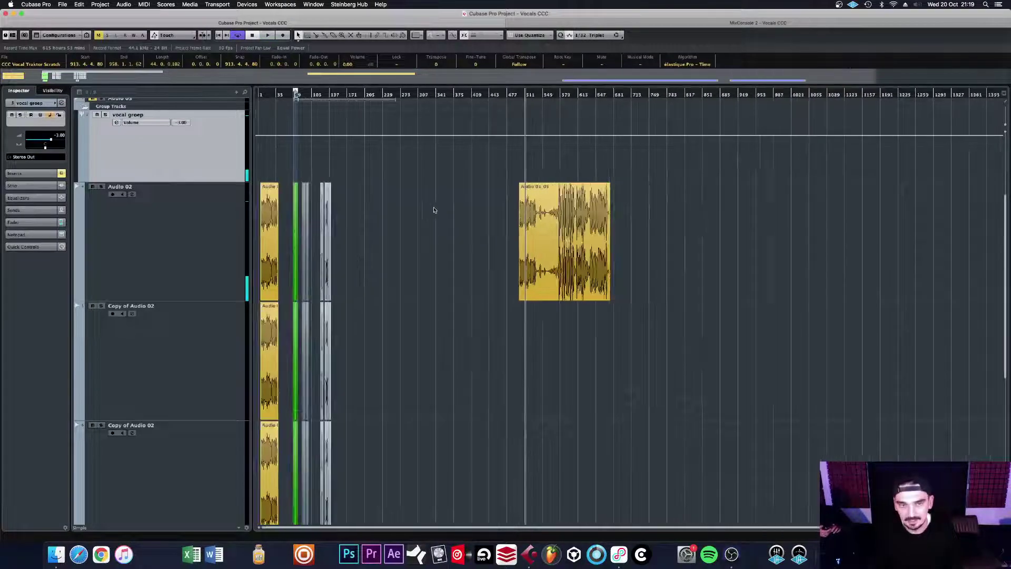
{"action": "left_click_drag", "start_coordinate": [267, 98], "coordinate": [360, 203]}
{"action": "scroll", "coordinate": [423, 224], "scroll_direction": "down", "scroll_amount": 2}
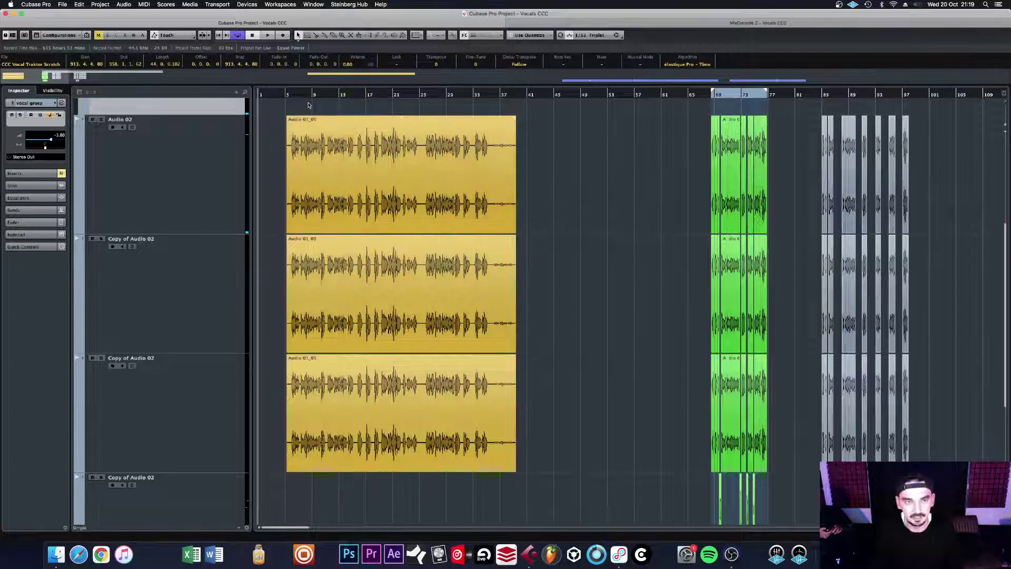
{"action": "left_click_drag", "start_coordinate": [293, 97], "coordinate": [294, 160]}
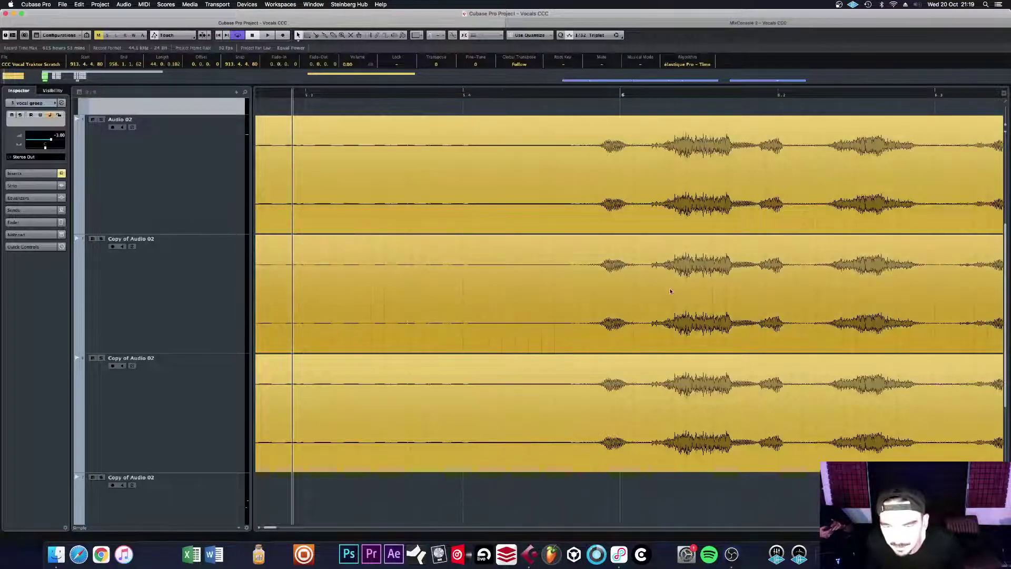
{"action": "key", "text": "g"}
{"action": "key", "text": "g"}
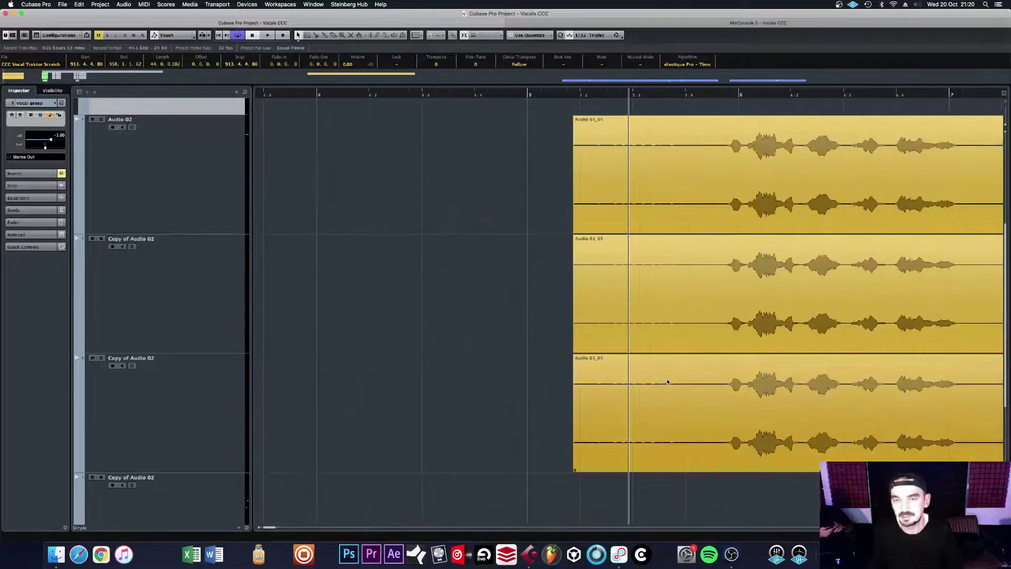
{"action": "key", "text": "g"}
{"action": "key", "text": "g"}
{"action": "key", "text": "g"}
{"action": "key", "text": "g"}
{"action": "key", "text": "g"}
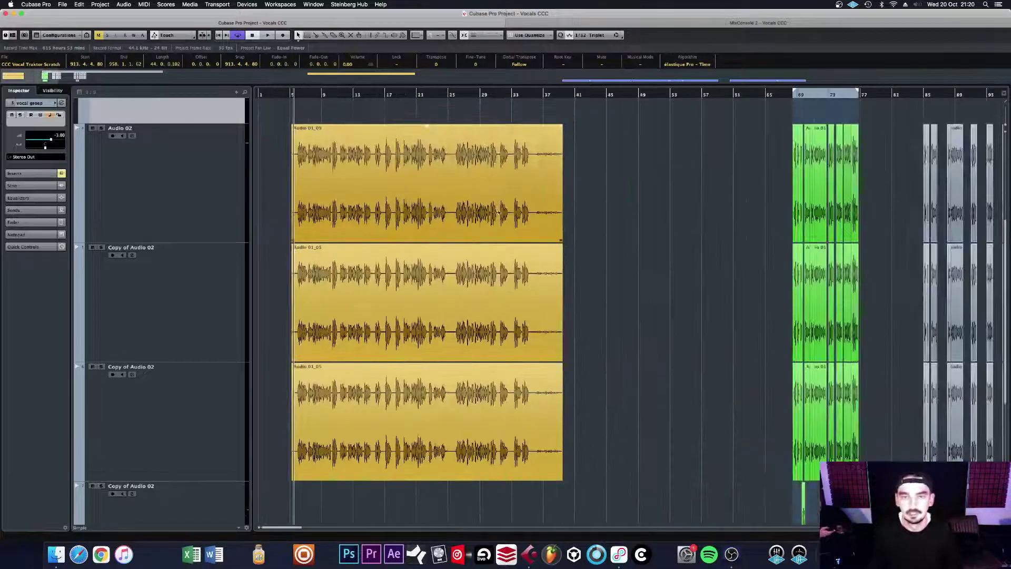
Step: Examine the cut green clips on Audio 02 and its copies between about bars 68 and 76
{"action": "scroll", "coordinate": [770, 129], "scroll_direction": "up", "scroll_amount": 1}
{"action": "left_click", "coordinate": [805, 109]}
{"action": "key", "text": "h"}
{"action": "key", "text": "h"}
{"action": "key", "text": "h"}
{"action": "key", "text": "h"}
{"action": "key", "text": "h"}
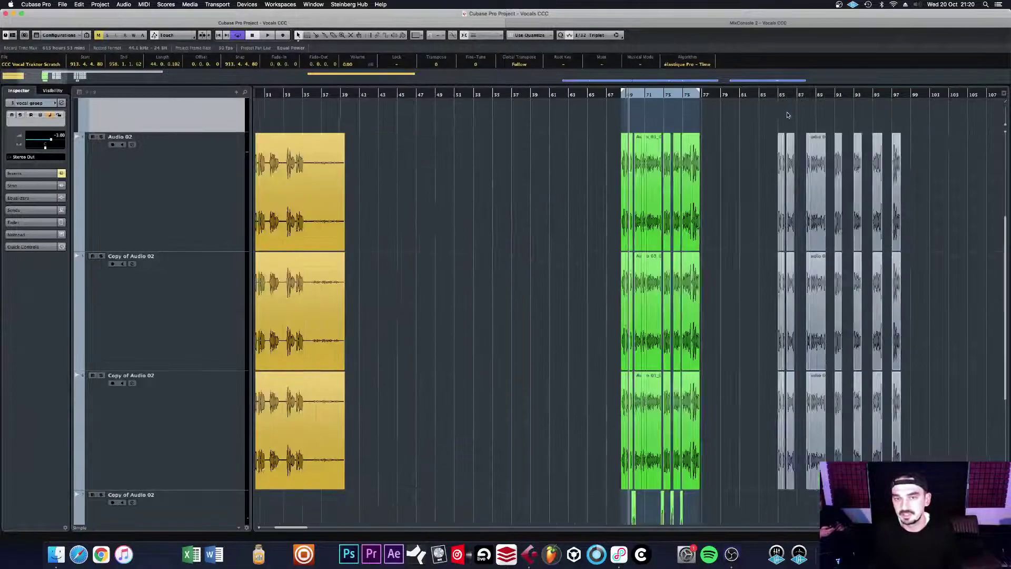
{"action": "key", "text": "g"}
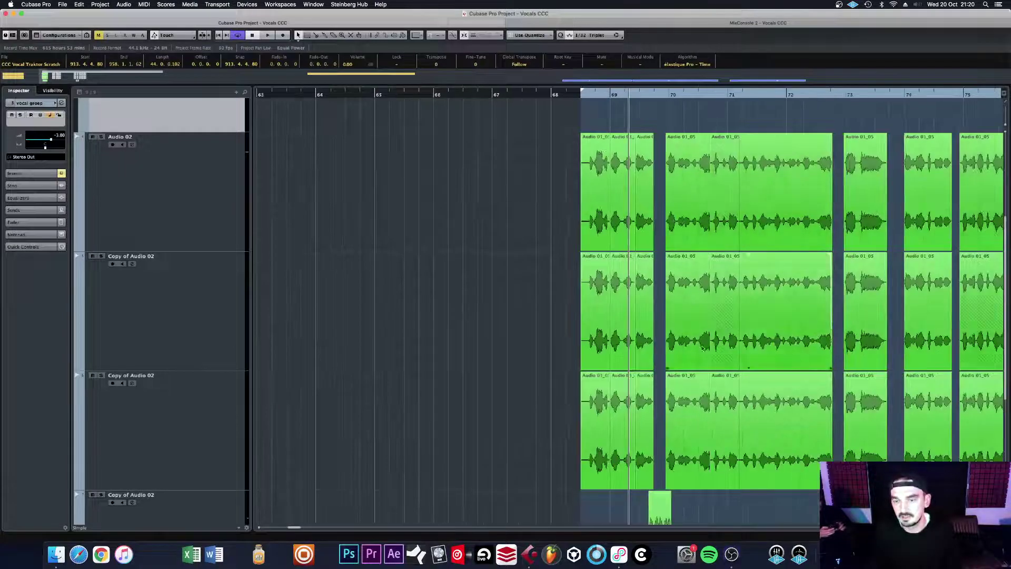
{"action": "scroll", "coordinate": [664, 411], "scroll_direction": "down", "scroll_amount": 5}
{"action": "key", "text": "g"}
{"action": "key", "text": "g"}
{"action": "key", "text": "g"}
{"action": "key", "text": "g"}
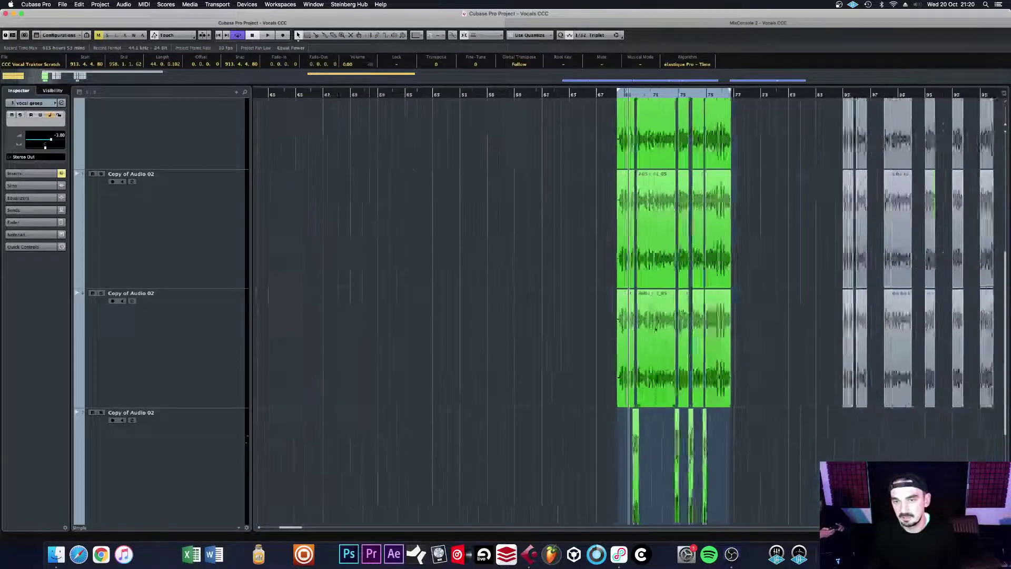
{"action": "scroll", "coordinate": [495, 193], "scroll_direction": "up", "scroll_amount": 2}
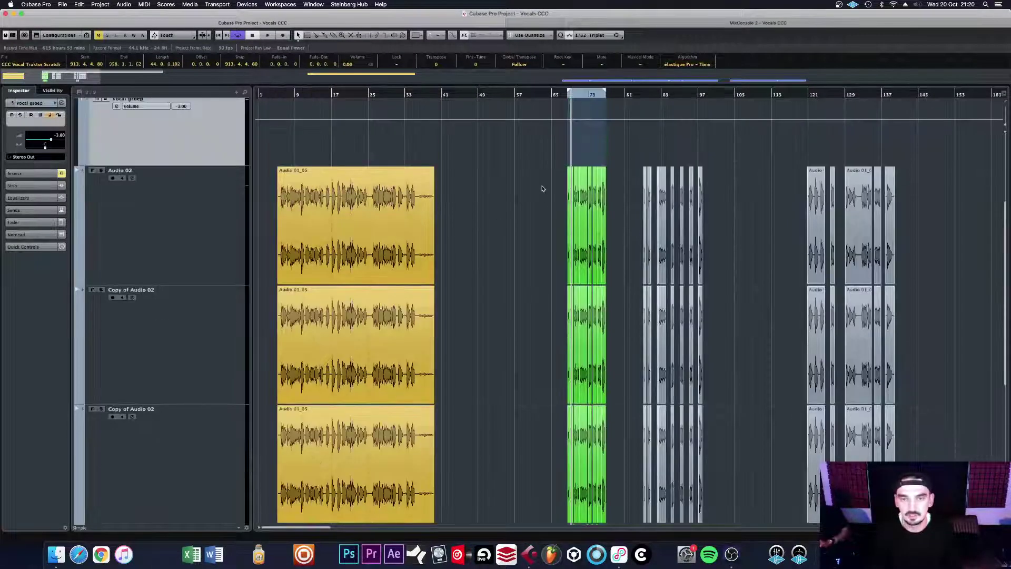
Step: Select the green clips on Audio 02 and its first two copies in turn and check each group's transpose setting
{"action": "left_click_drag", "start_coordinate": [543, 189], "coordinate": [629, 234]}
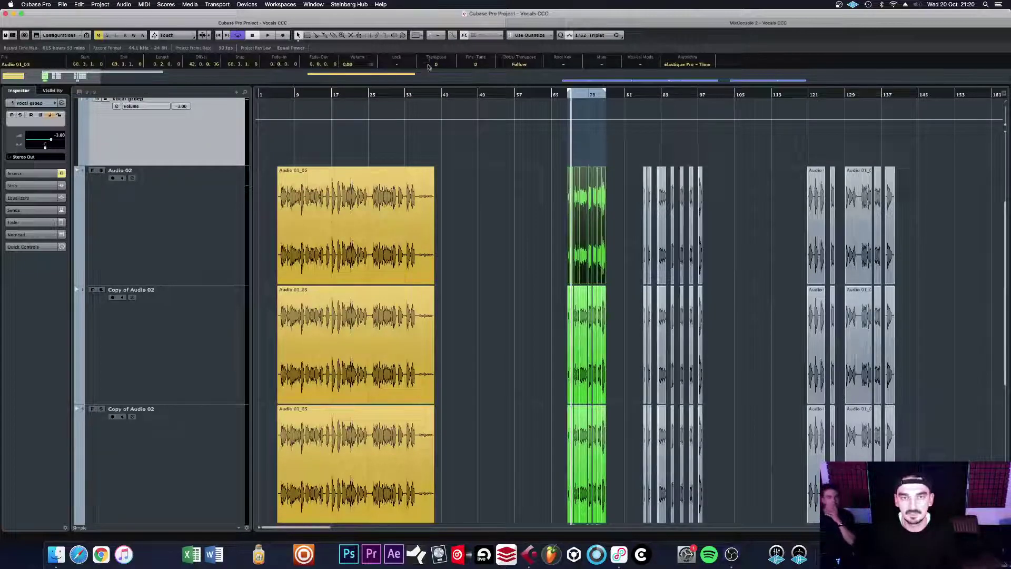
{"action": "left_click_drag", "start_coordinate": [543, 334], "coordinate": [624, 350]}
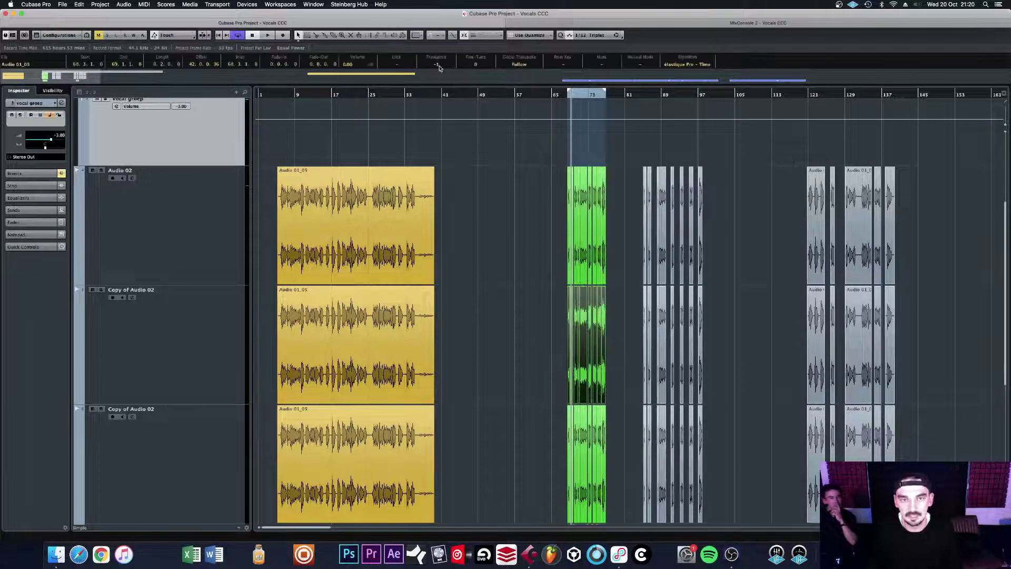
{"action": "left_click", "coordinate": [553, 437]}
{"action": "left_click_drag", "start_coordinate": [600, 438], "coordinate": [603, 440]}
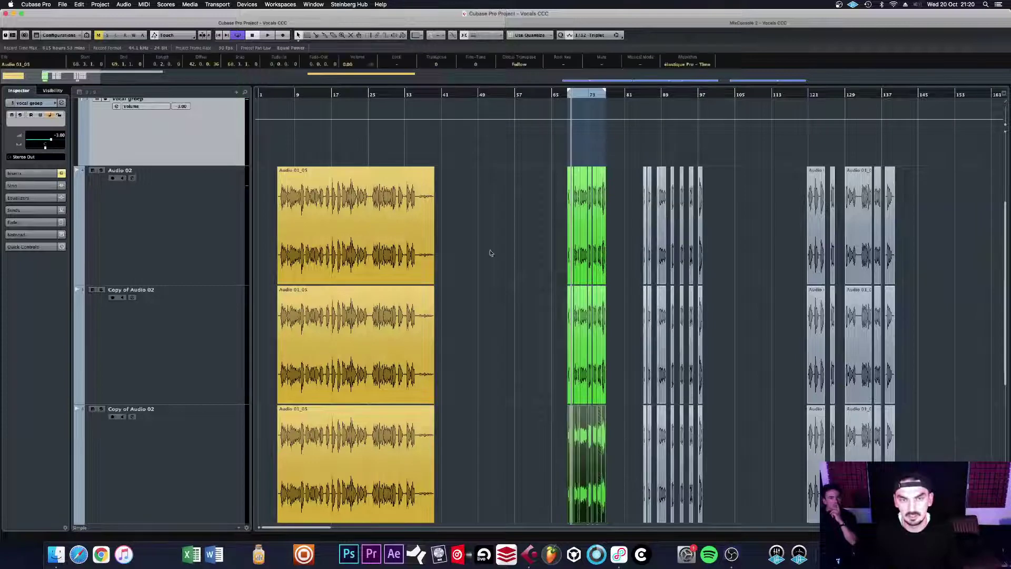
Step: Open the channel settings of Audio 02 and compare its inserts with those of its first two copies
{"action": "scroll", "coordinate": [525, 276], "scroll_direction": "down", "scroll_amount": 1}
{"action": "left_click", "coordinate": [203, 384]}
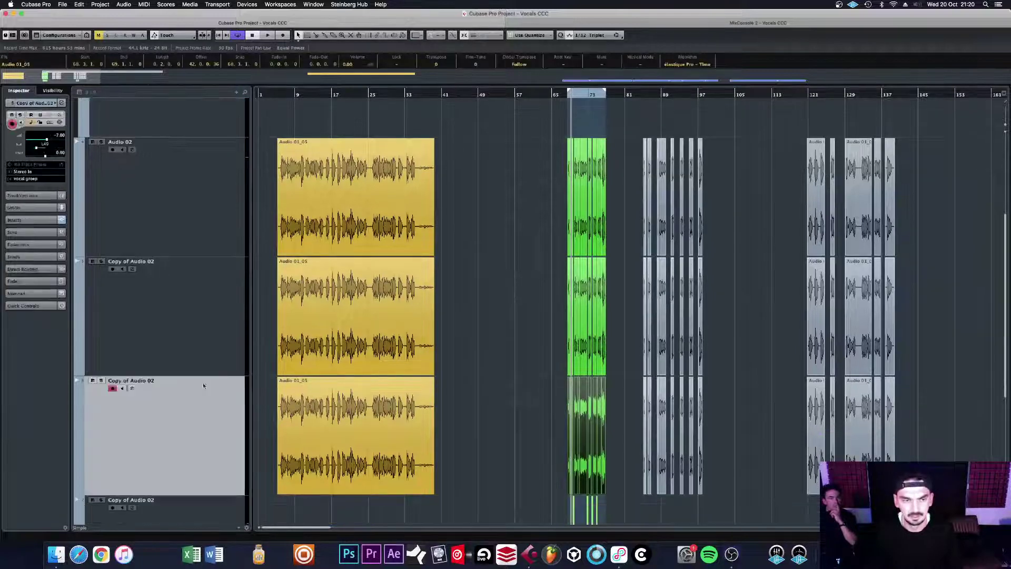
{"action": "left_click", "coordinate": [93, 140]}
{"action": "left_click", "coordinate": [61, 104]}
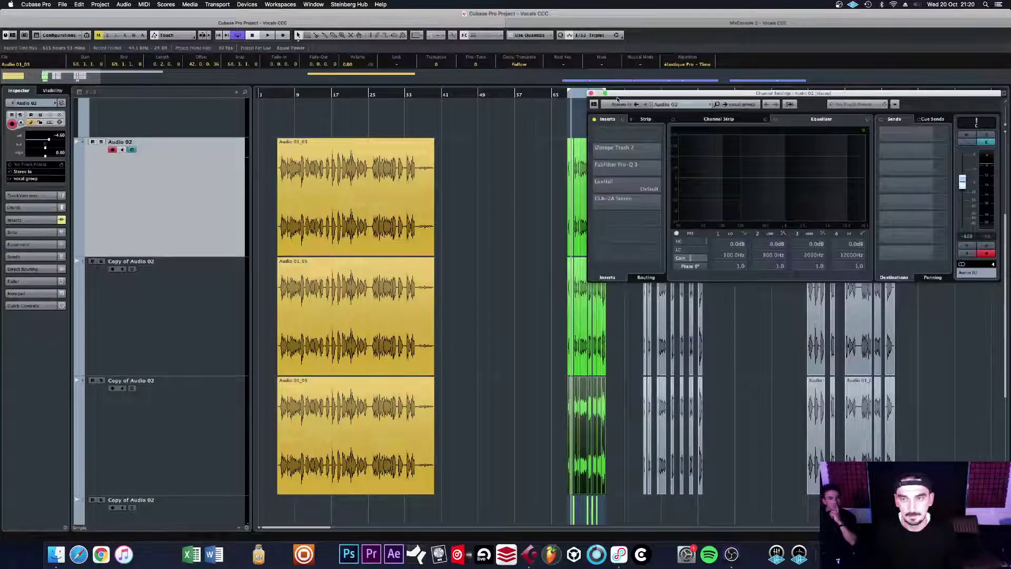
{"action": "left_click", "coordinate": [194, 309]}
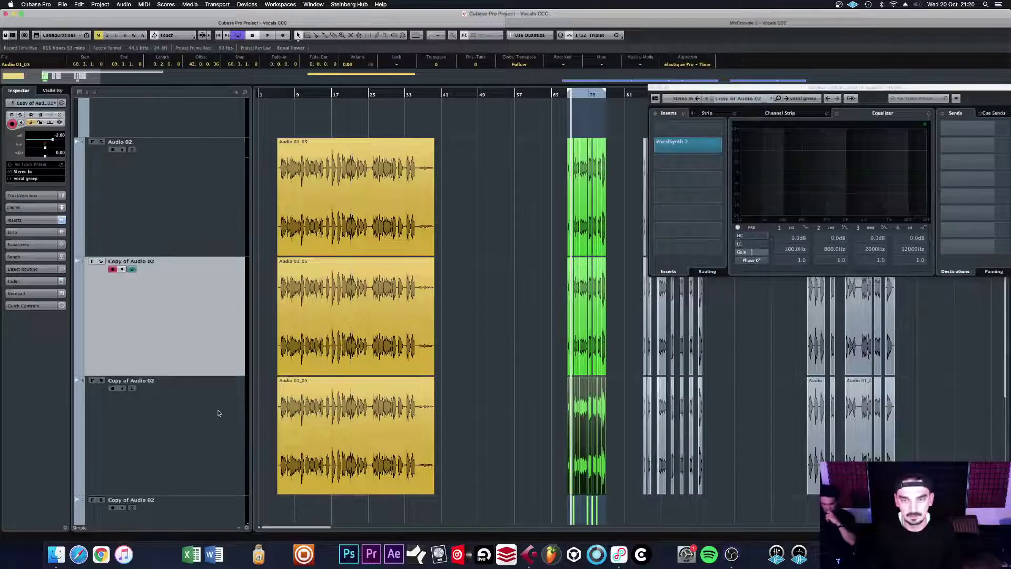
{"action": "left_click", "coordinate": [220, 413]}
{"action": "left_click", "coordinate": [212, 346]}
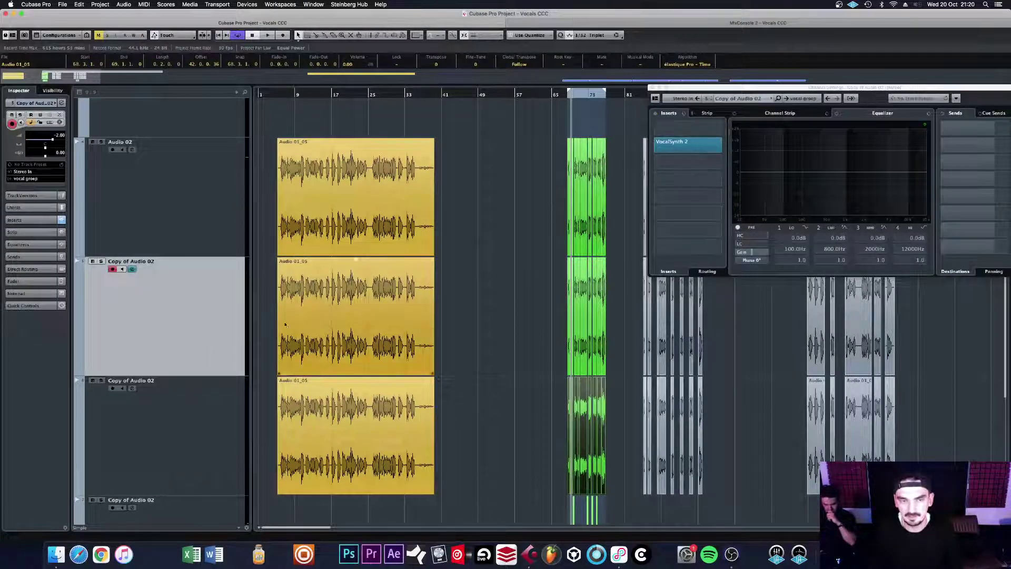
{"action": "left_click", "coordinate": [222, 405]}
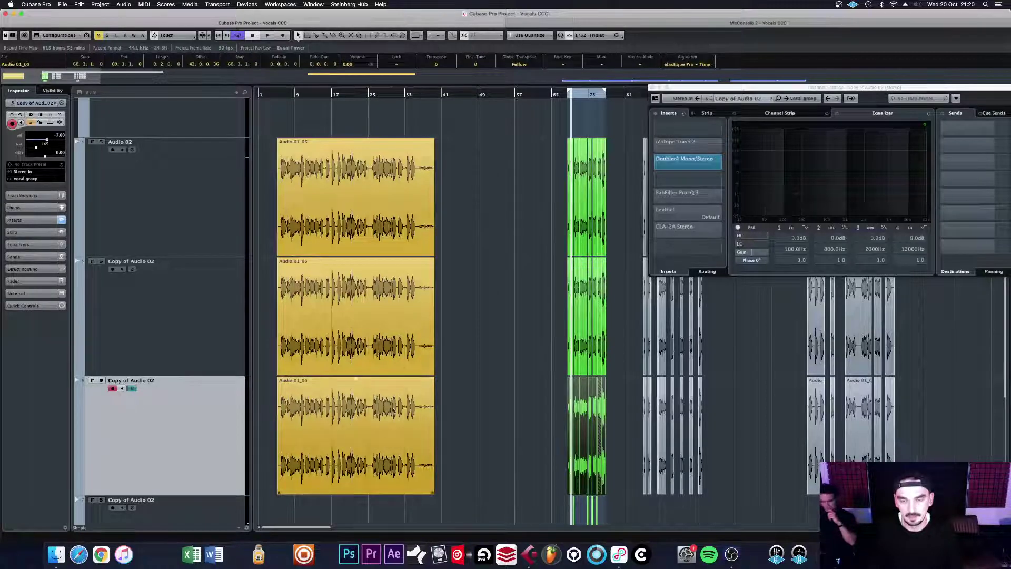
{"action": "mouse_move", "coordinate": [674, 165]}
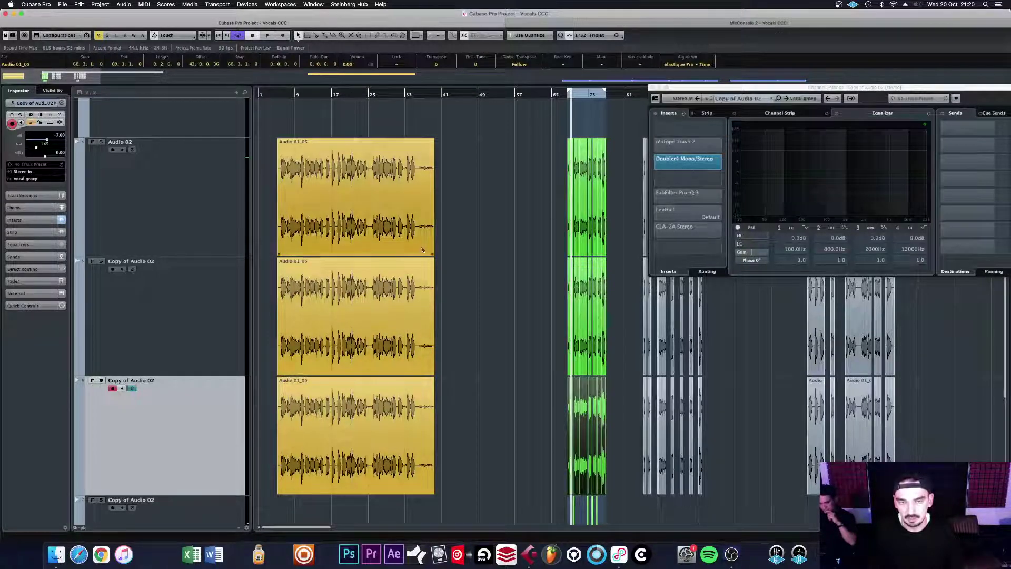
Step: Turn the bypassed inserts of the vocal groep channel back on
{"action": "scroll", "coordinate": [206, 295], "scroll_direction": "up", "scroll_amount": 1}
{"action": "scroll", "coordinate": [200, 237], "scroll_direction": "up", "scroll_amount": 3}
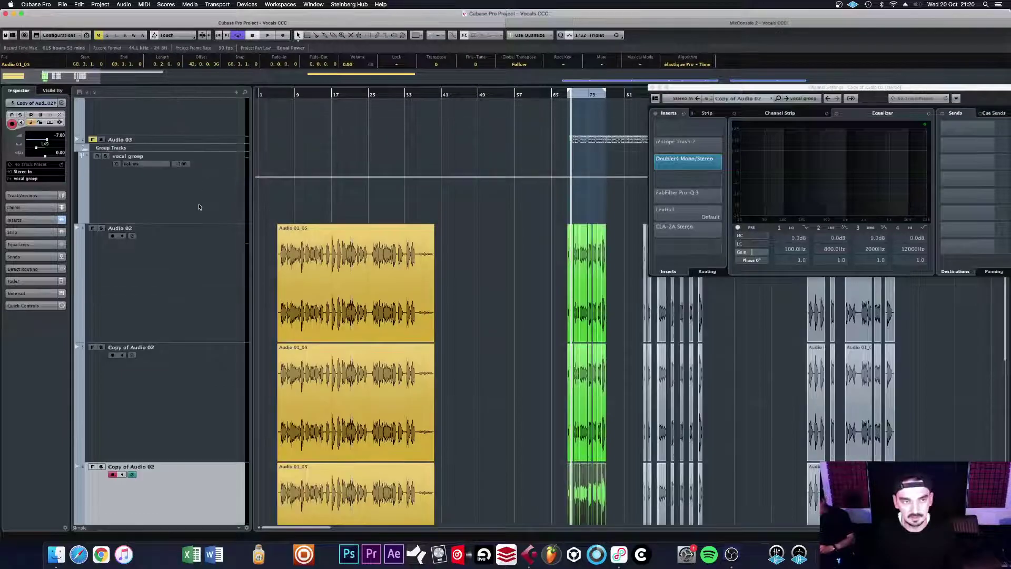
{"action": "left_click", "coordinate": [217, 195]}
{"action": "left_click", "coordinate": [227, 309]}
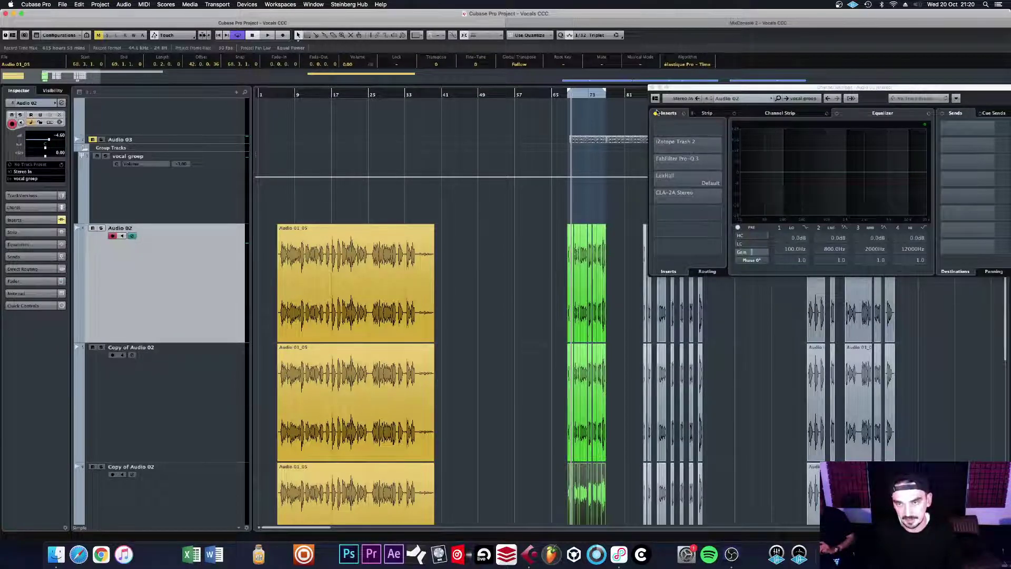
{"action": "left_click", "coordinate": [188, 190]}
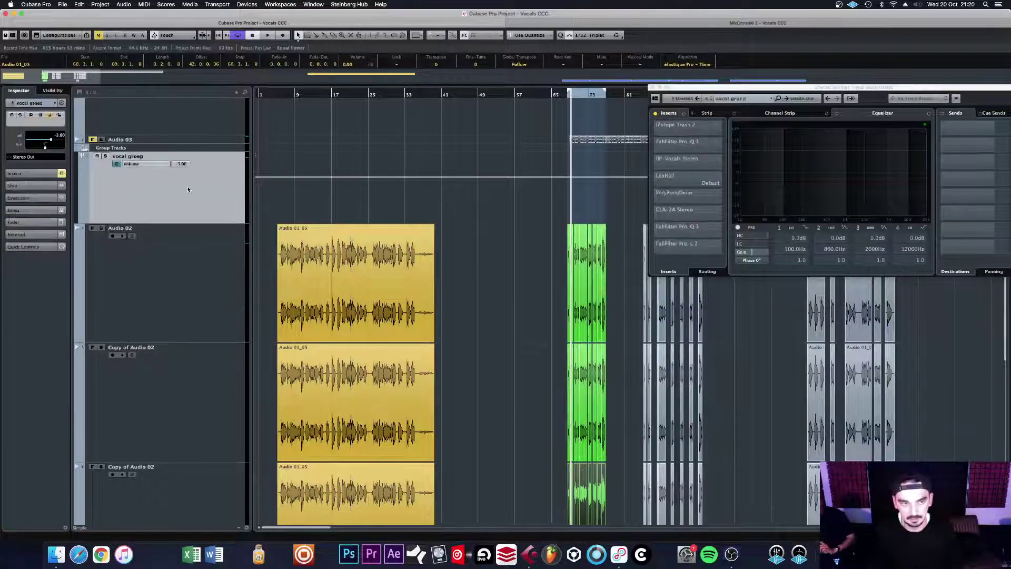
{"action": "left_click", "coordinate": [655, 114]}
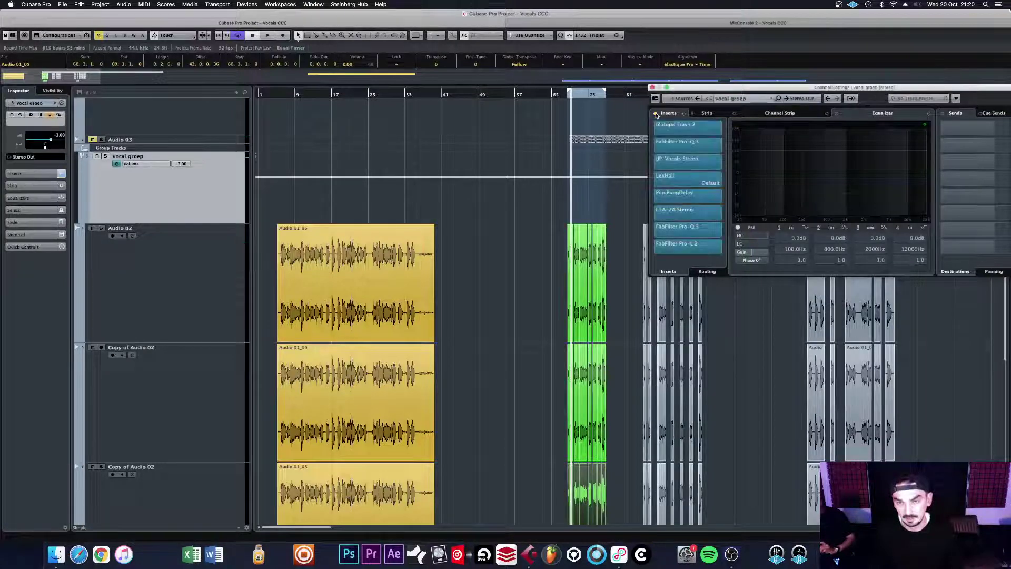
Step: Play the green vocal clips from about bar 69 through the vocal groep inserts
{"action": "left_click", "coordinate": [589, 279]}
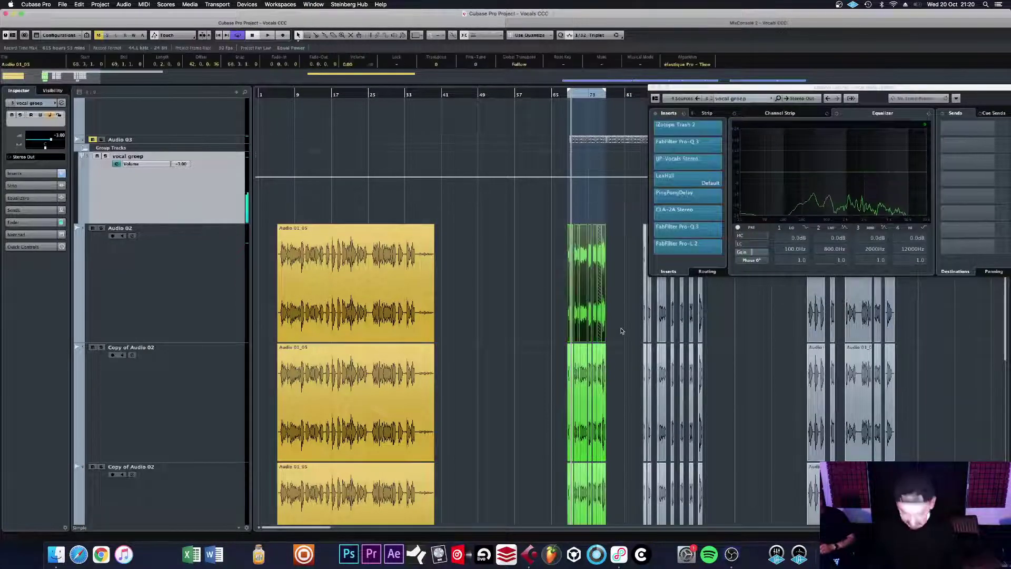
{"action": "key", "text": "space"}
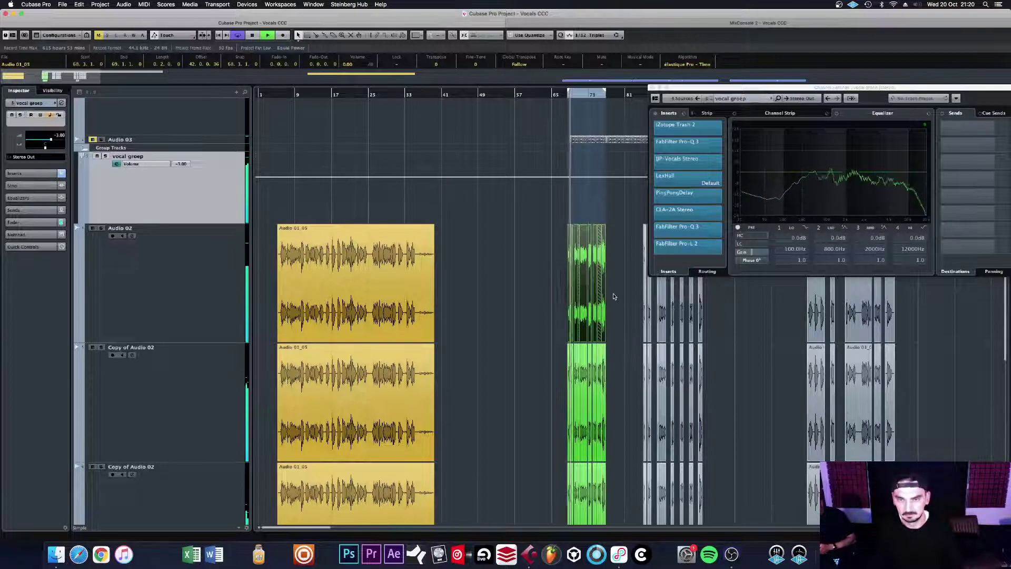
{"action": "scroll", "coordinate": [634, 284], "scroll_direction": "down", "scroll_amount": 1}
{"action": "scroll", "coordinate": [635, 284], "scroll_direction": "down", "scroll_amount": 1}
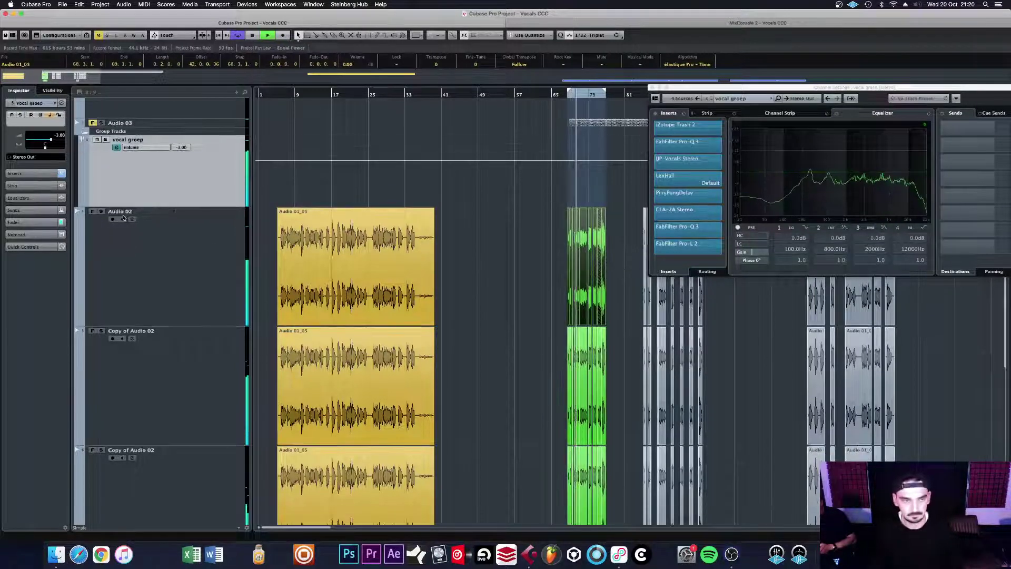
{"action": "key", "text": "space"}
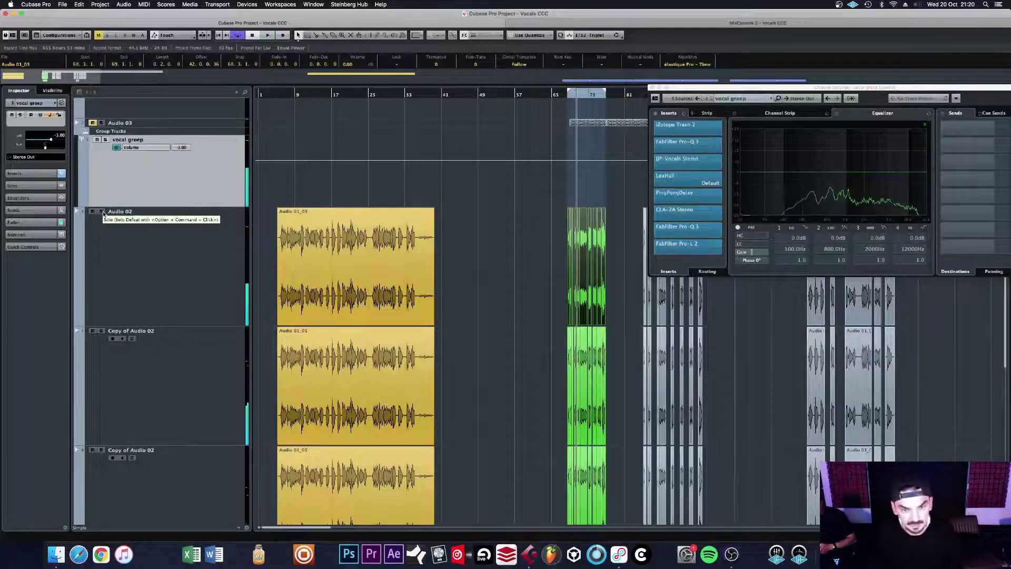
Step: Solo the Audio 02 track and play its green clips on their own
{"action": "left_click", "coordinate": [101, 212]}
{"action": "key", "text": "space"}
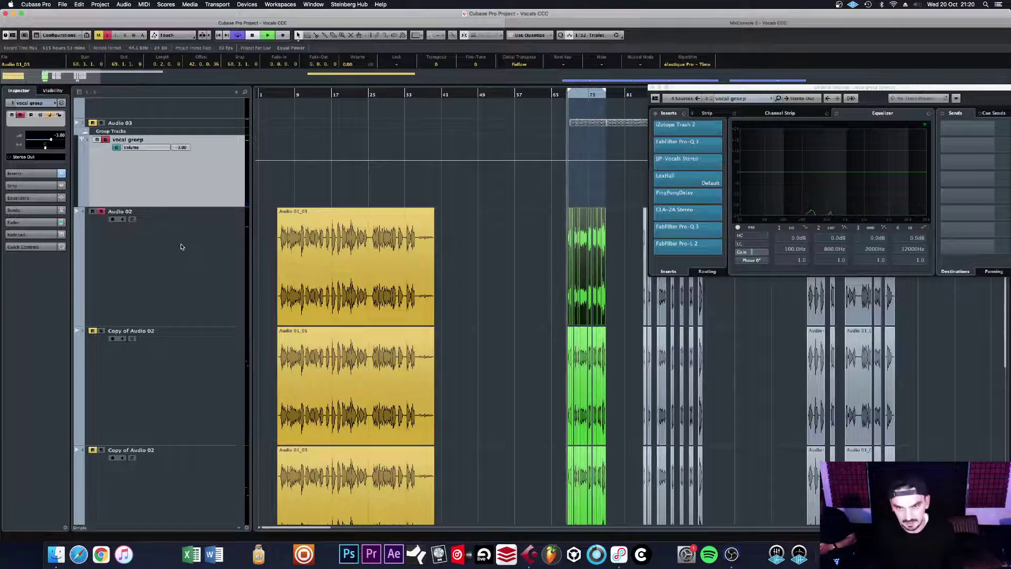
{"action": "key", "text": "space"}
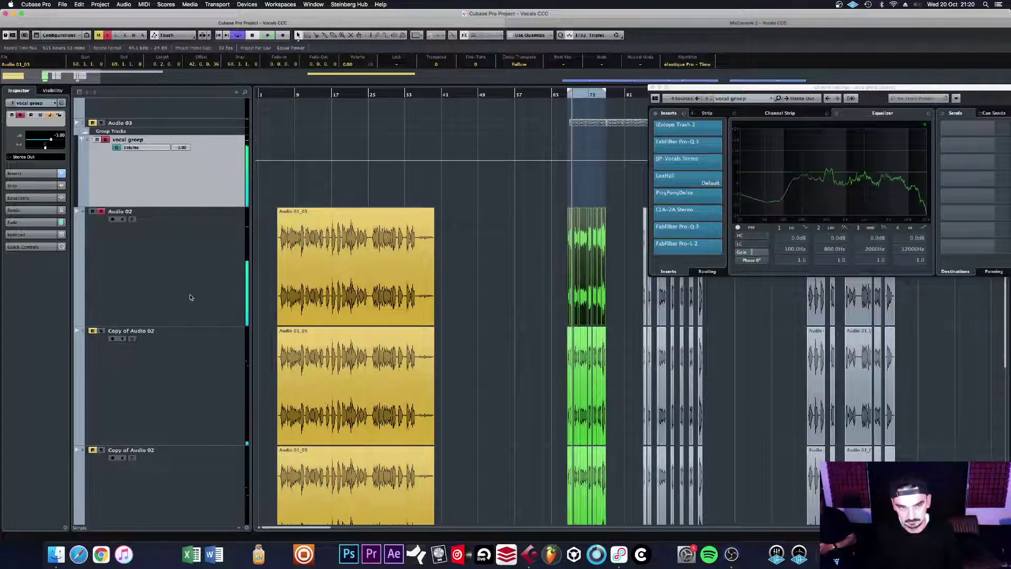
{"action": "scroll", "coordinate": [191, 283], "scroll_direction": "down", "scroll_amount": 4}
{"action": "key", "text": "space"}
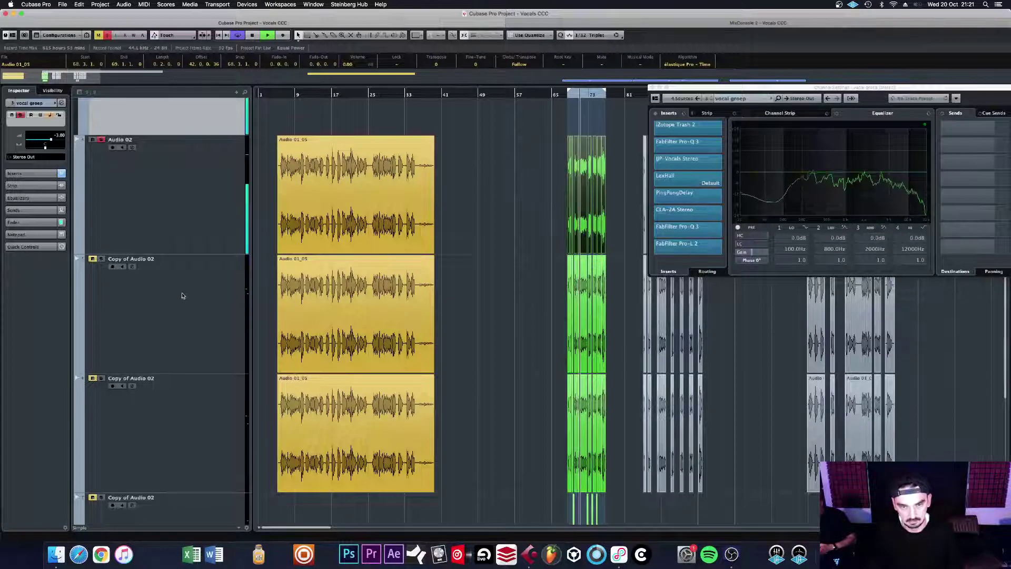
Step: Solo the first Copy of Audio 02 track, select it and open its VocalSynth 2 insert
{"action": "left_click", "coordinate": [102, 260]}
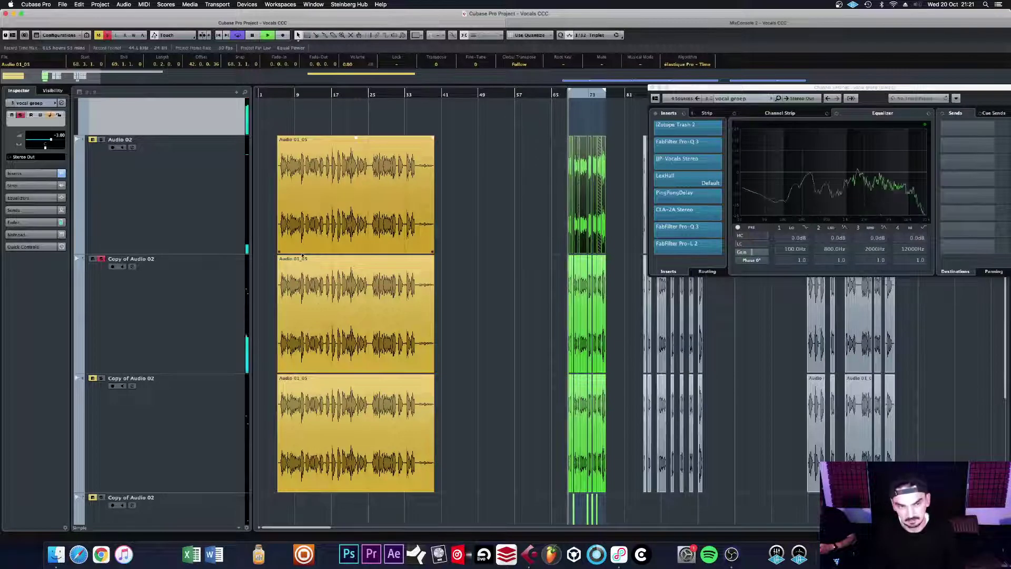
{"action": "left_click", "coordinate": [199, 293]}
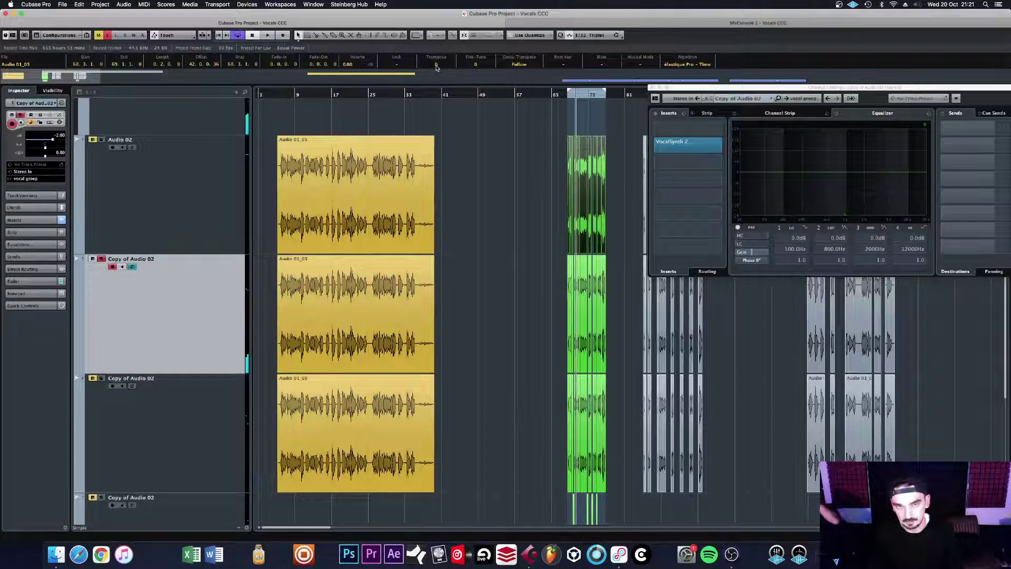
{"action": "left_click", "coordinate": [693, 144]}
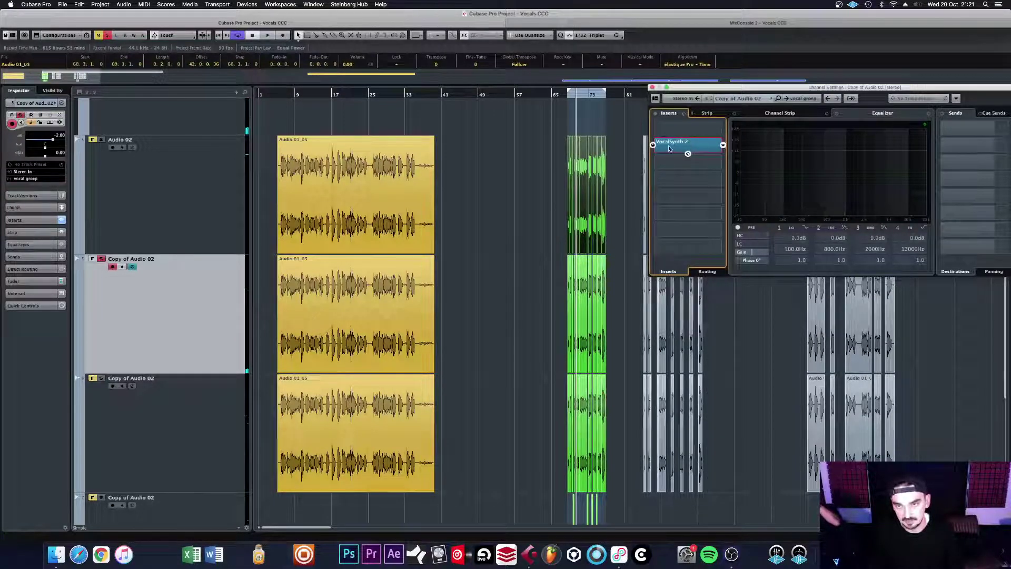
{"action": "left_click", "coordinate": [669, 148]}
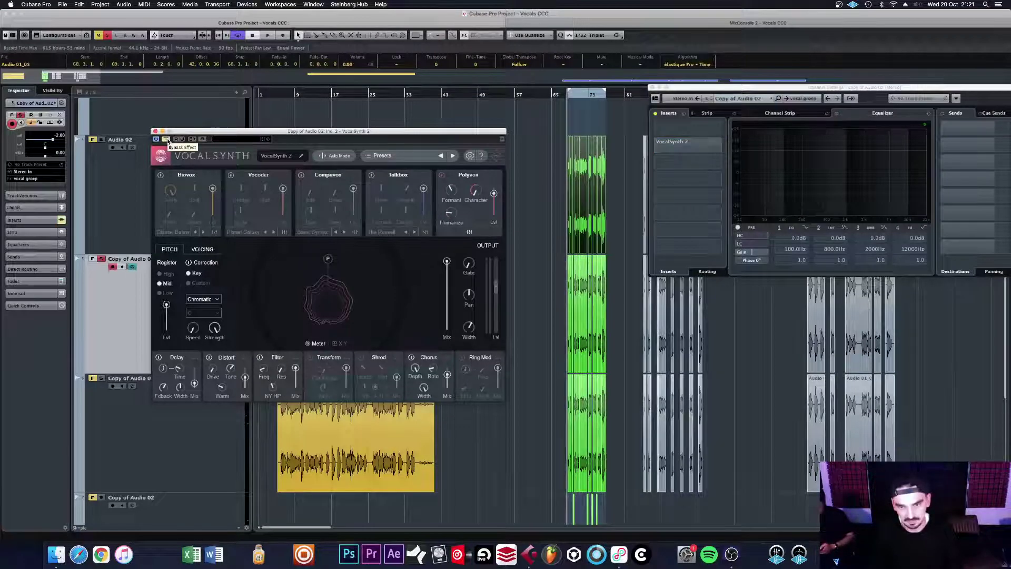
Step: Compare the first copy's vocal with VocalSynth 2 bypassed and active during playback, and close the plug-in window
{"action": "key", "text": "space"}
{"action": "left_click", "coordinate": [167, 140]}
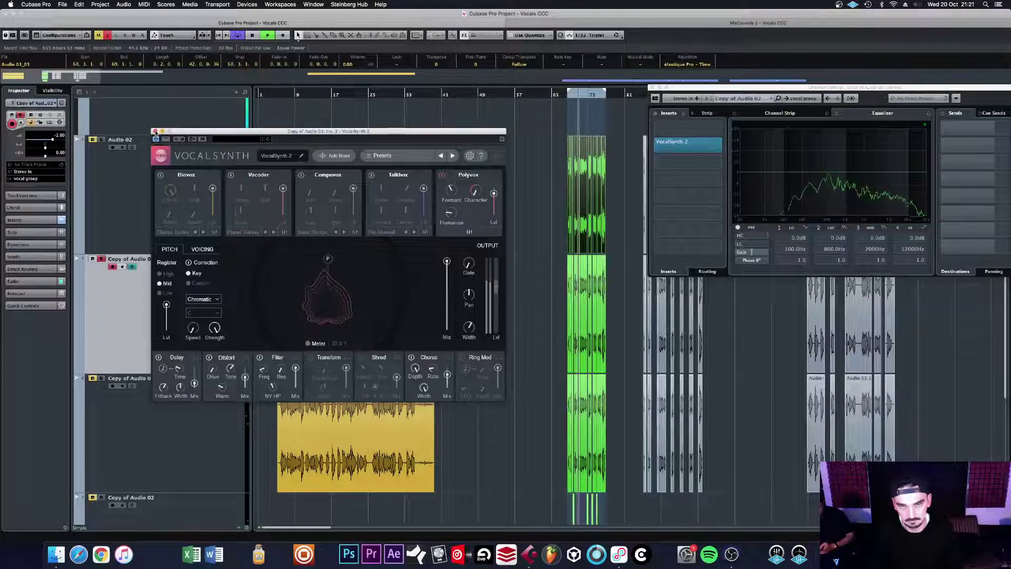
{"action": "left_click", "coordinate": [155, 132]}
{"action": "key", "text": "space"}
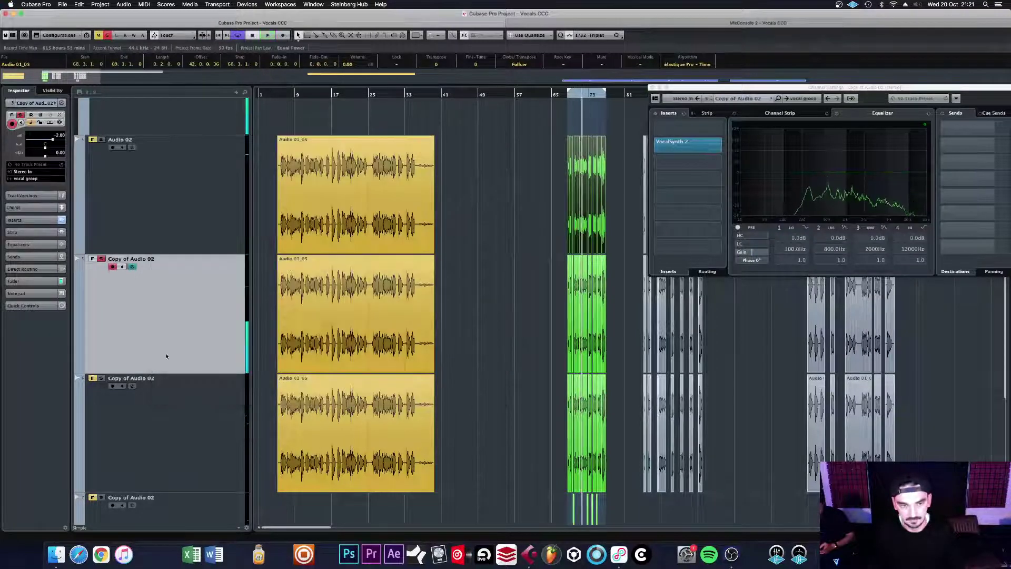
Step: Solo the second Copy of Audio 02 track in place of the first and play its green clips
{"action": "scroll", "coordinate": [213, 349], "scroll_direction": "down", "scroll_amount": 2}
{"action": "left_click", "coordinate": [102, 335]}
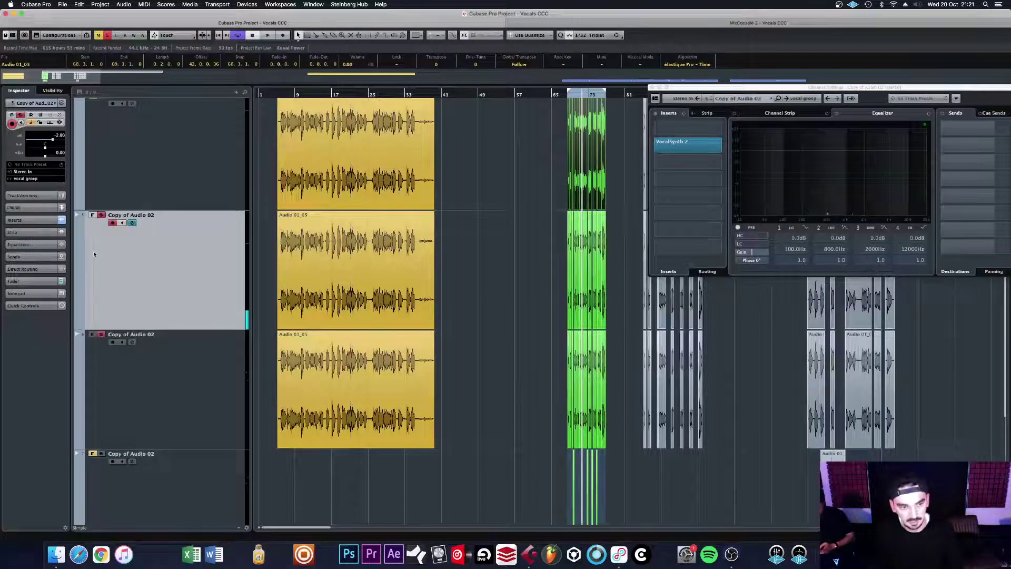
{"action": "left_click", "coordinate": [92, 216]}
{"action": "left_click", "coordinate": [504, 372]}
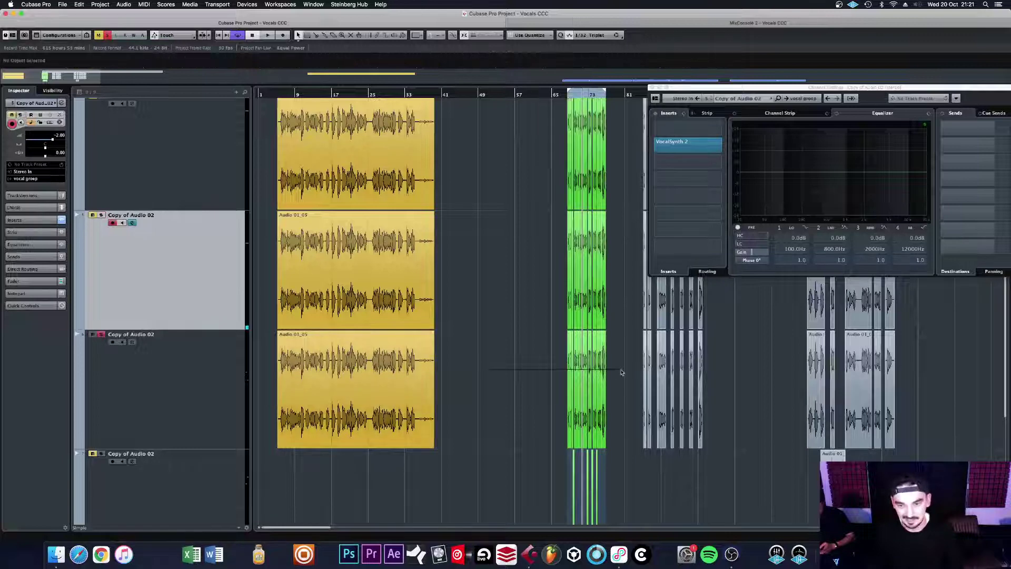
{"action": "left_click", "coordinate": [600, 374]}
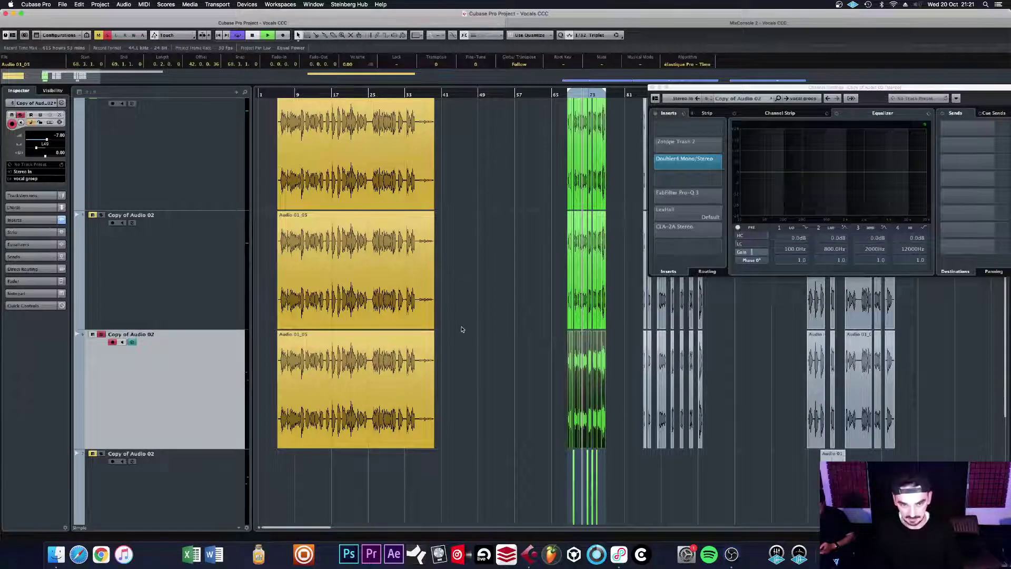
{"action": "key", "text": "space"}
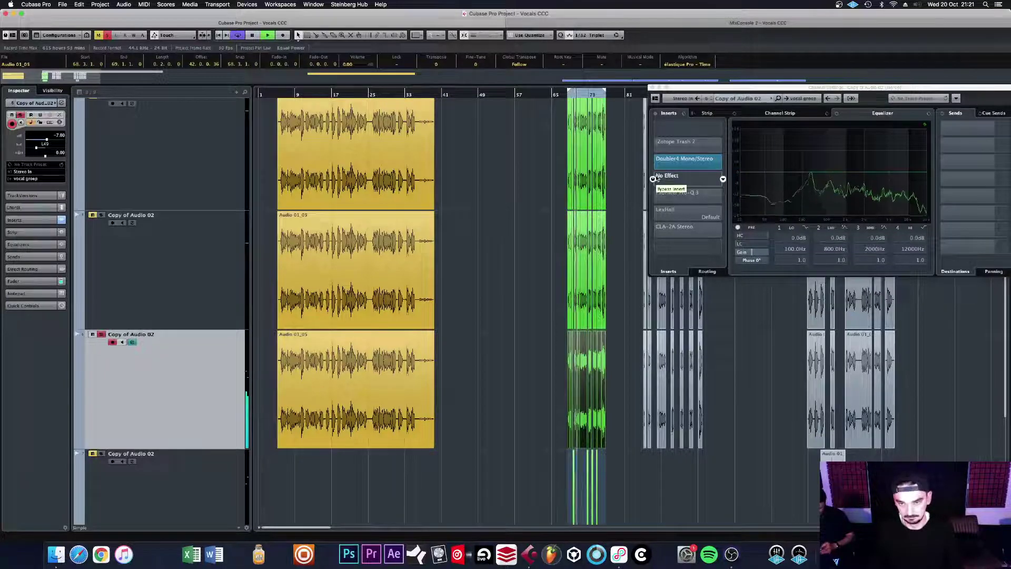
Step: Compare the second copy's vocal with its Doubler4 Mono/Stereo insert bypassed and active, and inspect its green clips up close
{"action": "left_click", "coordinate": [687, 169]}
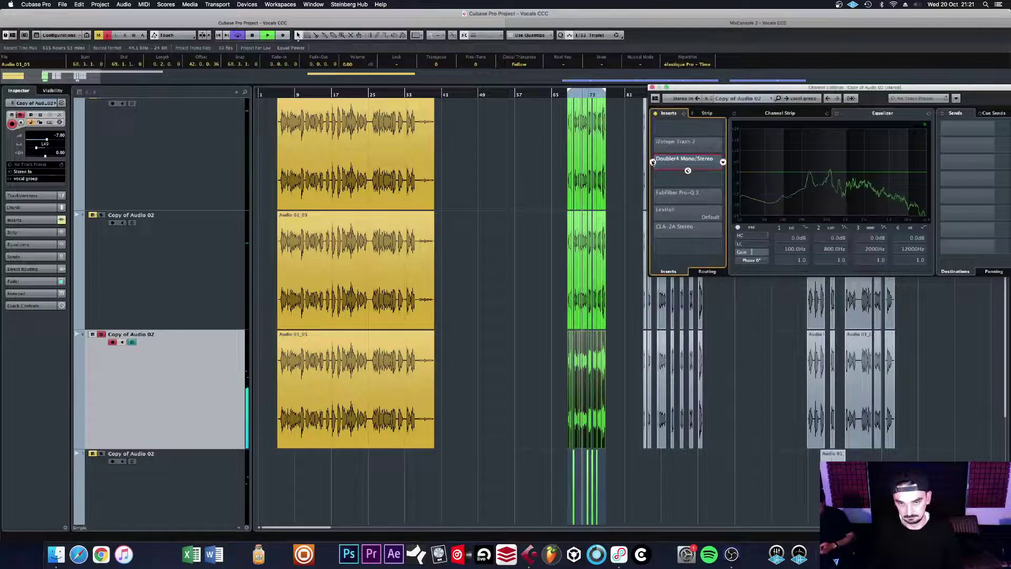
{"action": "left_click", "coordinate": [653, 162]}
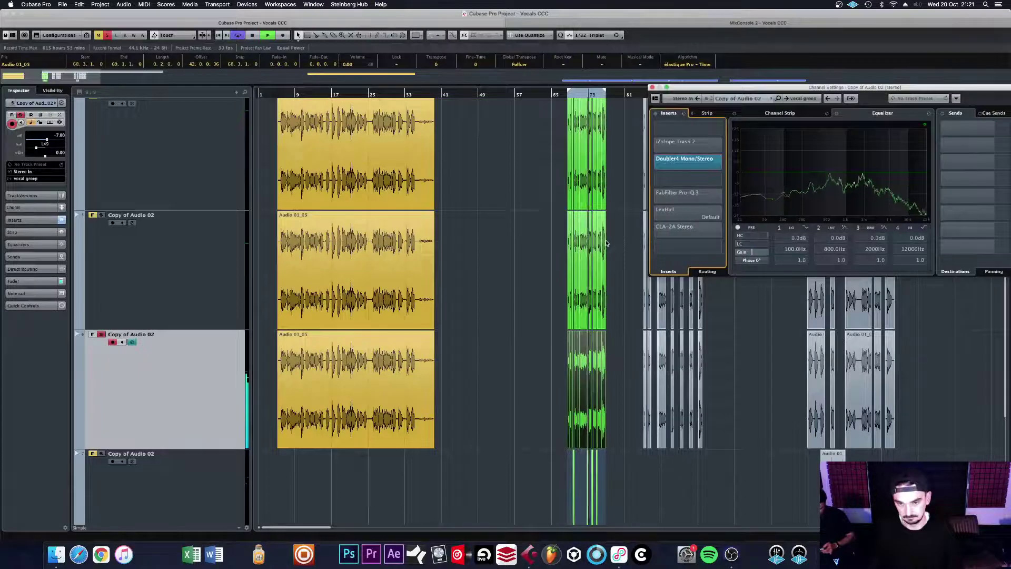
{"action": "key", "text": "h"}
{"action": "key", "text": "h"}
{"action": "key", "text": "h"}
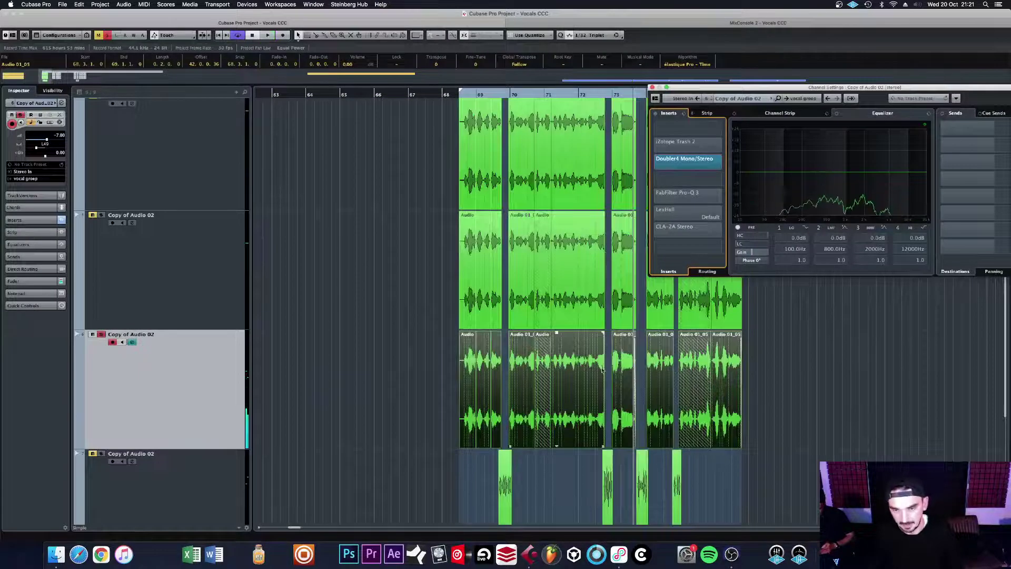
{"action": "key", "text": "h"}
{"action": "key", "text": "h"}
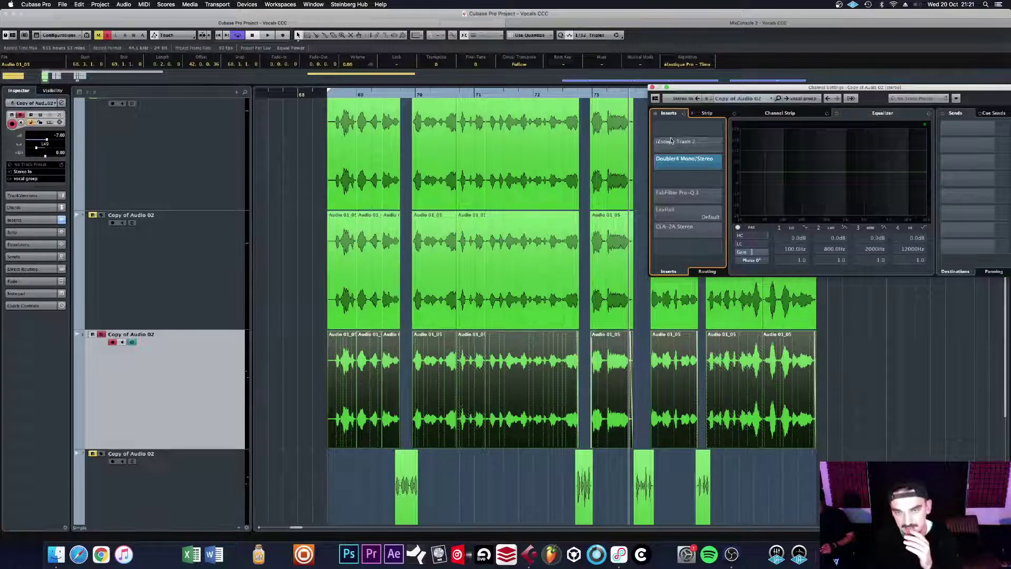
Step: Close the channel settings and look along the timeline for the blue vocal clips on the third Copy of Audio 02 track
{"action": "scroll", "coordinate": [492, 483], "scroll_direction": "down", "scroll_amount": 1}
{"action": "scroll", "coordinate": [492, 484], "scroll_direction": "down", "scroll_amount": 5}
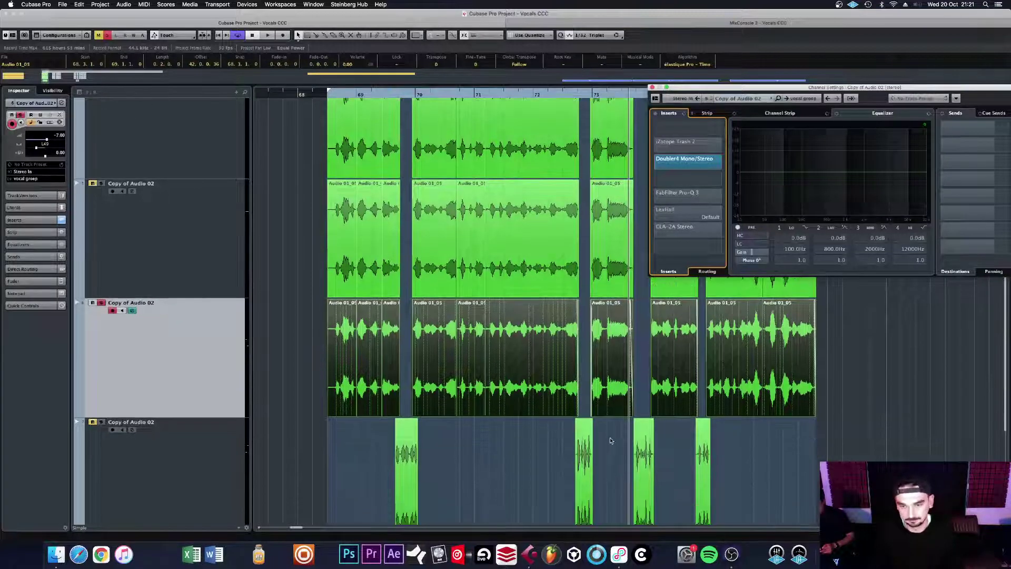
{"action": "key", "text": "g"}
{"action": "key", "text": "g"}
{"action": "key", "text": "g"}
{"action": "key", "text": "g"}
{"action": "key", "text": "g"}
{"action": "key", "text": "g"}
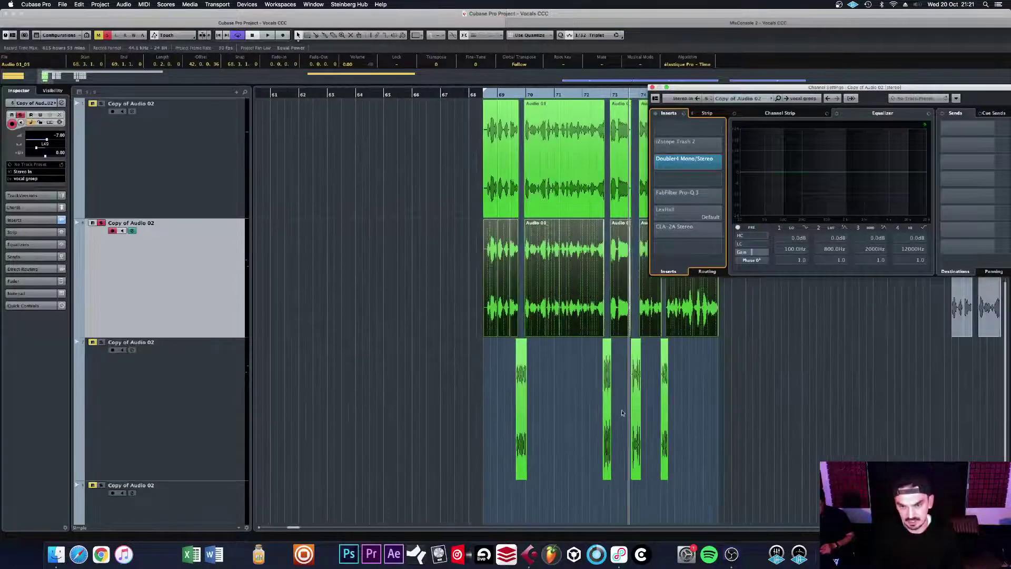
{"action": "key", "text": "g"}
{"action": "key", "text": "g"}
{"action": "key", "text": "g"}
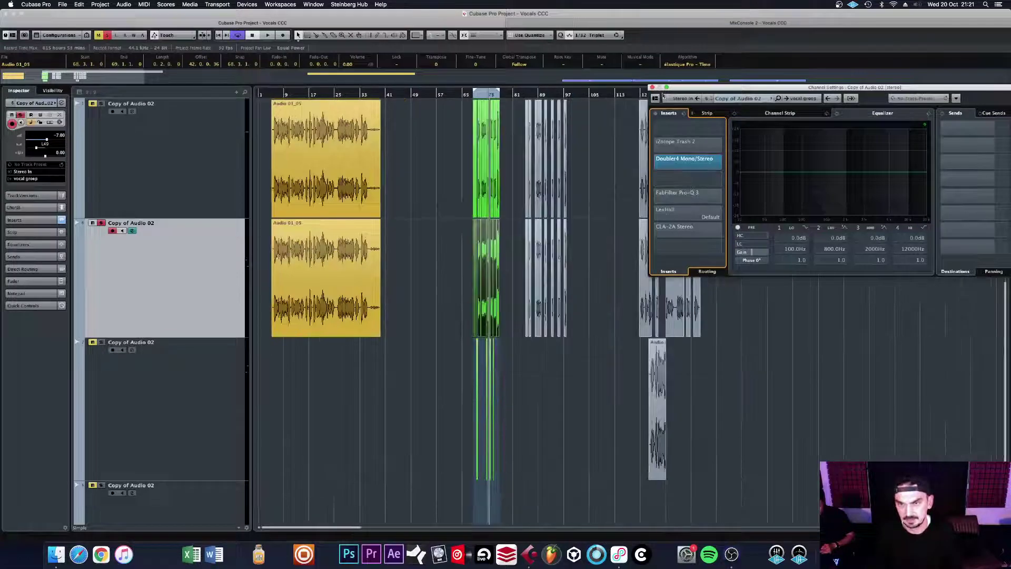
{"action": "left_click", "coordinate": [653, 88]}
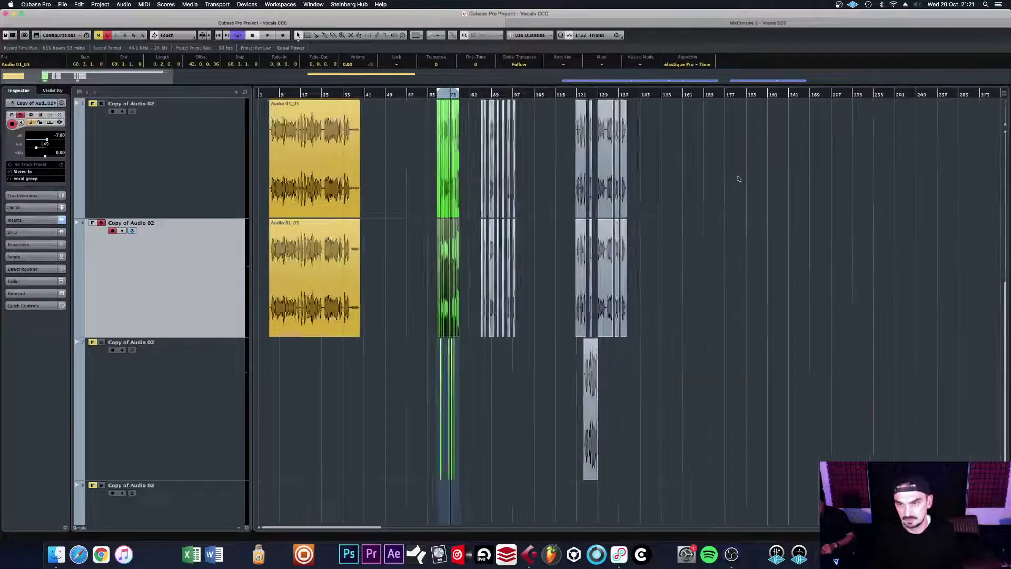
{"action": "key", "text": "g"}
{"action": "key", "text": "g"}
{"action": "scroll", "coordinate": [647, 328], "scroll_direction": "down", "scroll_amount": 1}
{"action": "scroll", "coordinate": [635, 352], "scroll_direction": "up", "scroll_amount": 3}
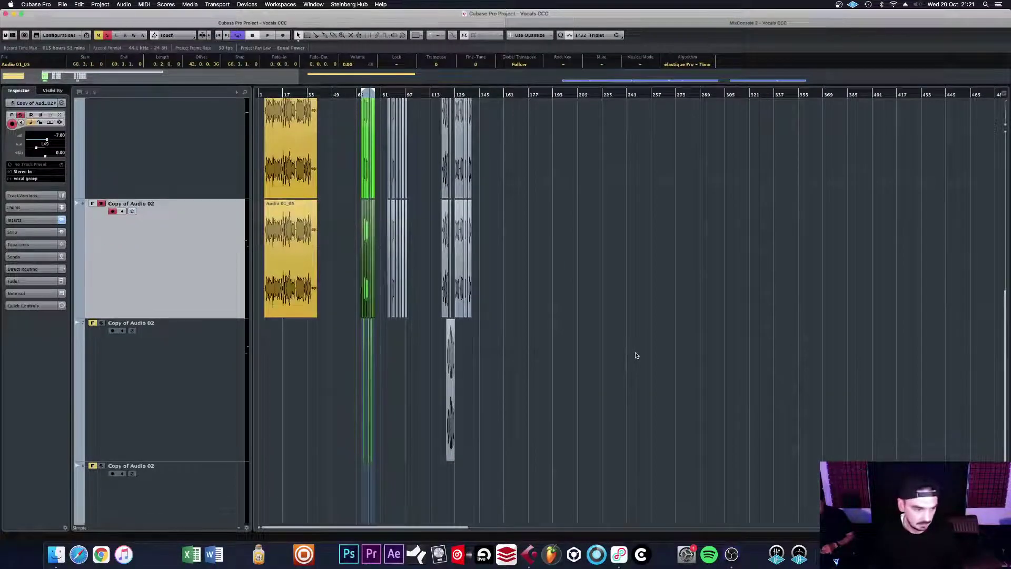
{"action": "scroll", "coordinate": [635, 347], "scroll_direction": "down", "scroll_amount": 3}
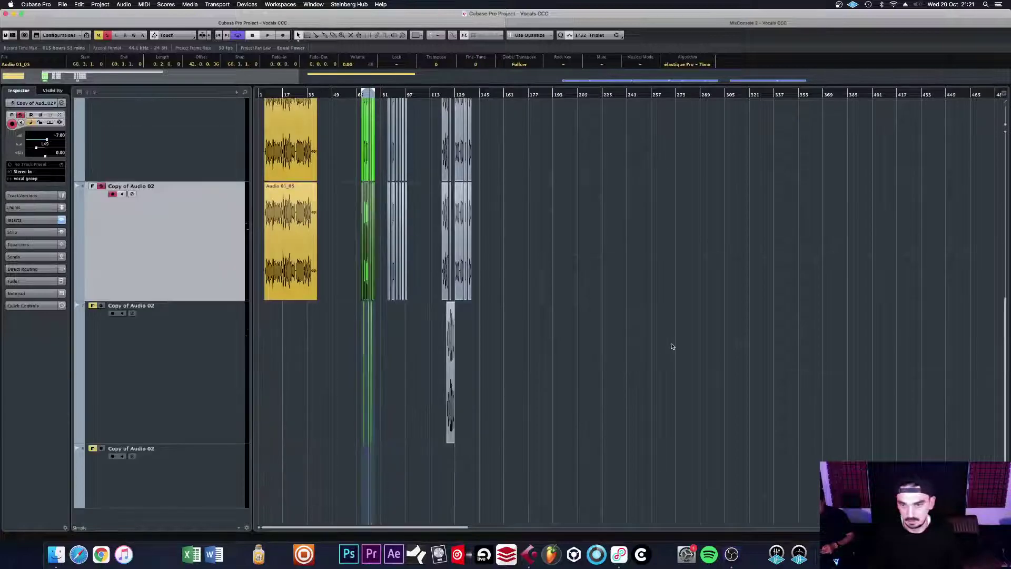
{"action": "key", "text": "g"}
{"action": "key", "text": "g"}
{"action": "key", "text": "g"}
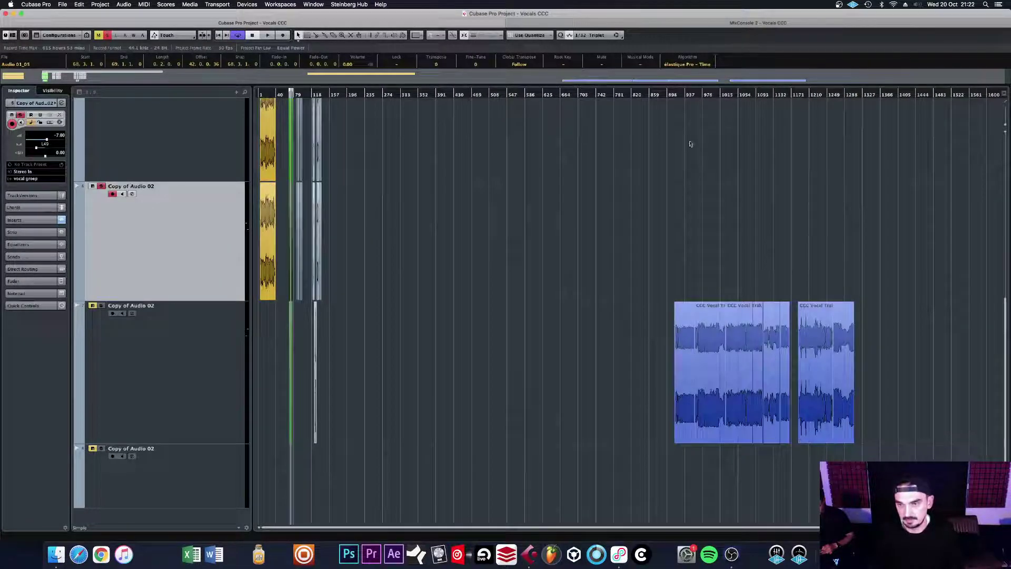
Step: Solo the third Copy of Audio 02 track and play its blue clips from near their start, moving playback to about bar 921
{"action": "left_click", "coordinate": [675, 93]}
{"action": "key", "text": "h"}
{"action": "key", "text": "h"}
{"action": "key", "text": "h"}
{"action": "key", "text": "h"}
{"action": "key", "text": "space"}
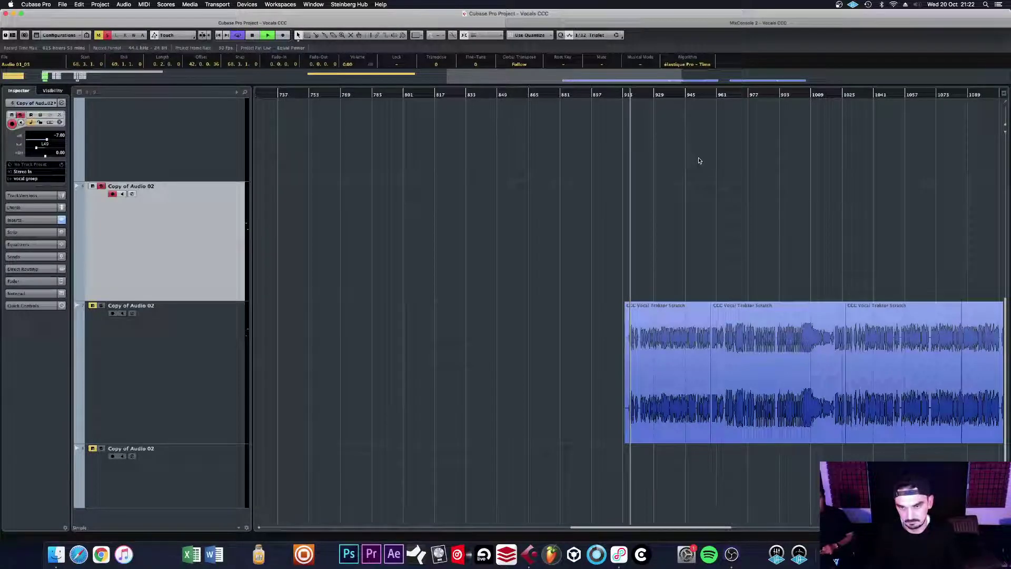
{"action": "key", "text": "h"}
{"action": "key", "text": "h"}
{"action": "key", "text": "h"}
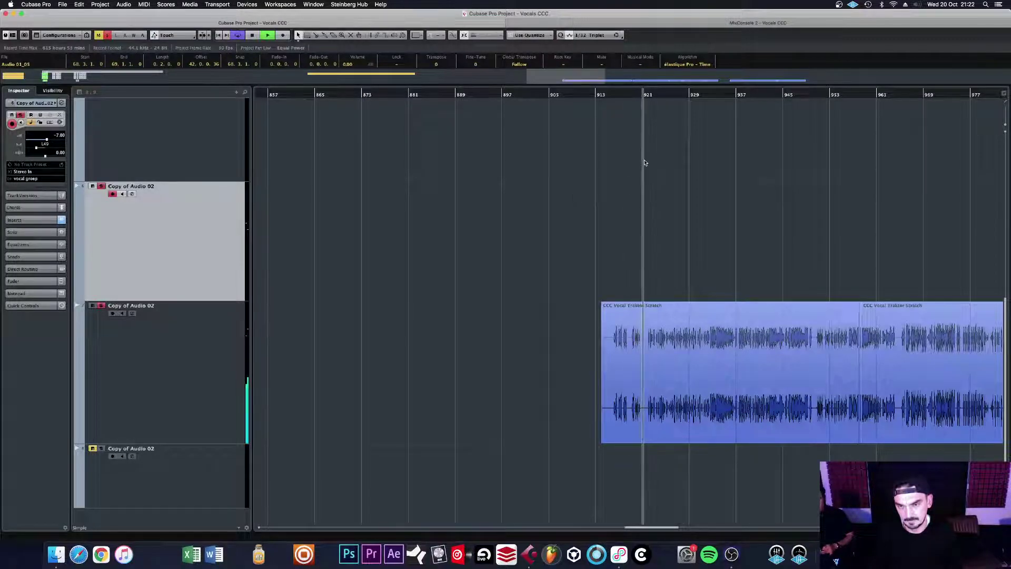
{"action": "left_click", "coordinate": [654, 95]}
Step: Open the third copy's channel settings to examine its inserts, and close them again
{"action": "left_click", "coordinate": [189, 339]}
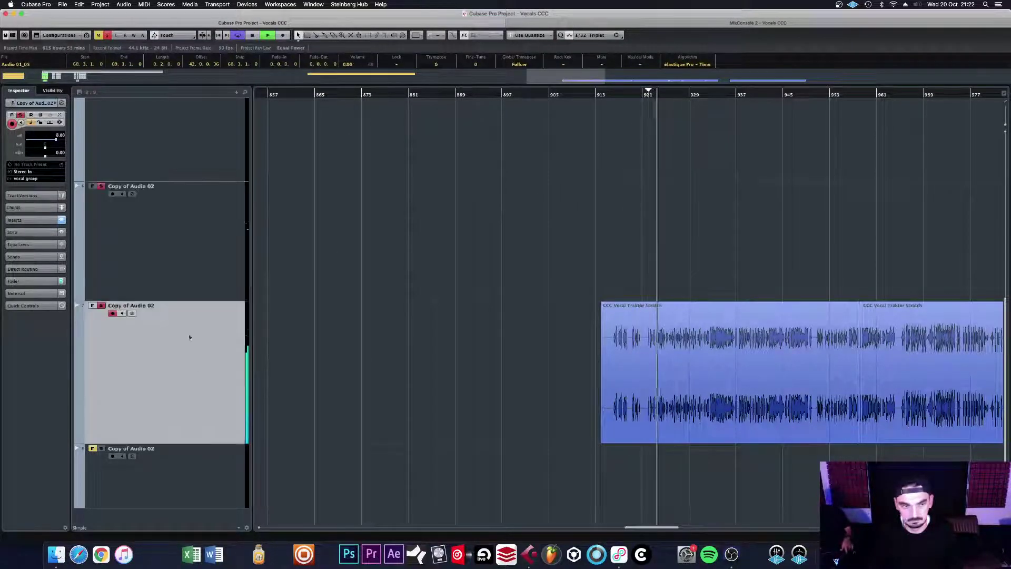
{"action": "left_click", "coordinate": [62, 103]}
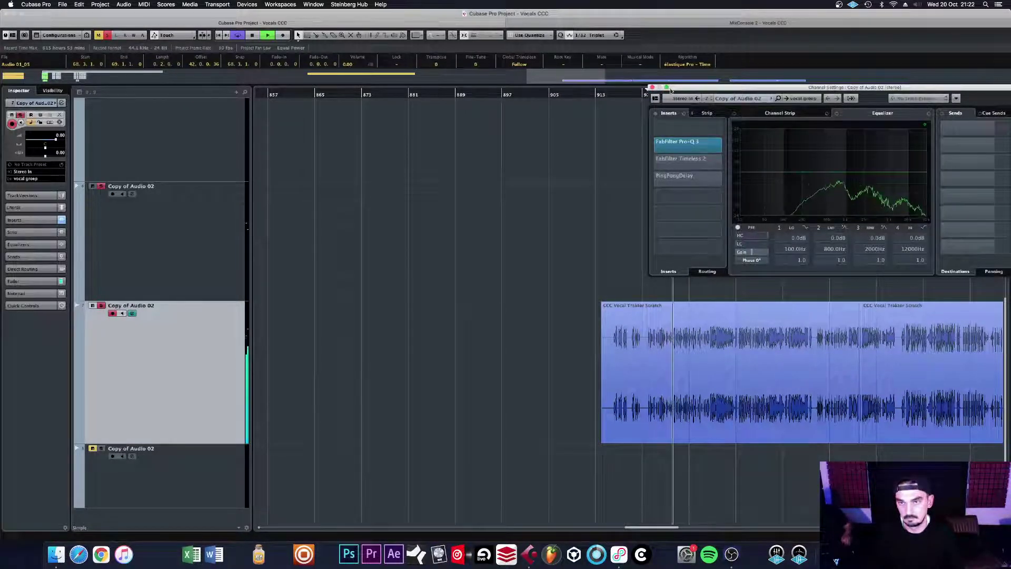
{"action": "key", "text": "super+w"}
Step: Listen further through the blue CCC Vocal Traktor Scratch clips and stop playback at about bar 951
{"action": "key", "text": "g"}
{"action": "key", "text": "g"}
{"action": "key", "text": "g"}
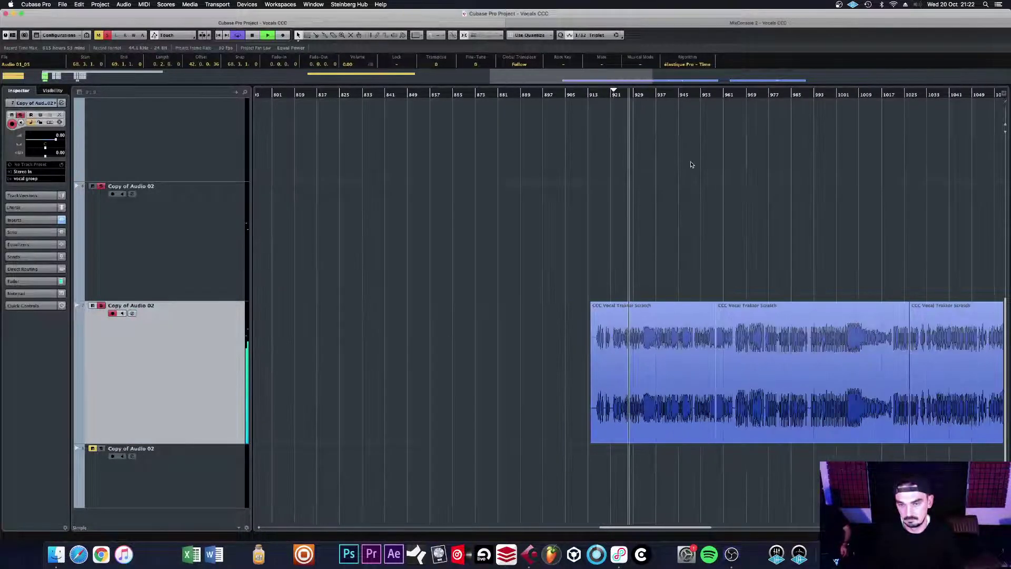
{"action": "left_click", "coordinate": [674, 99]}
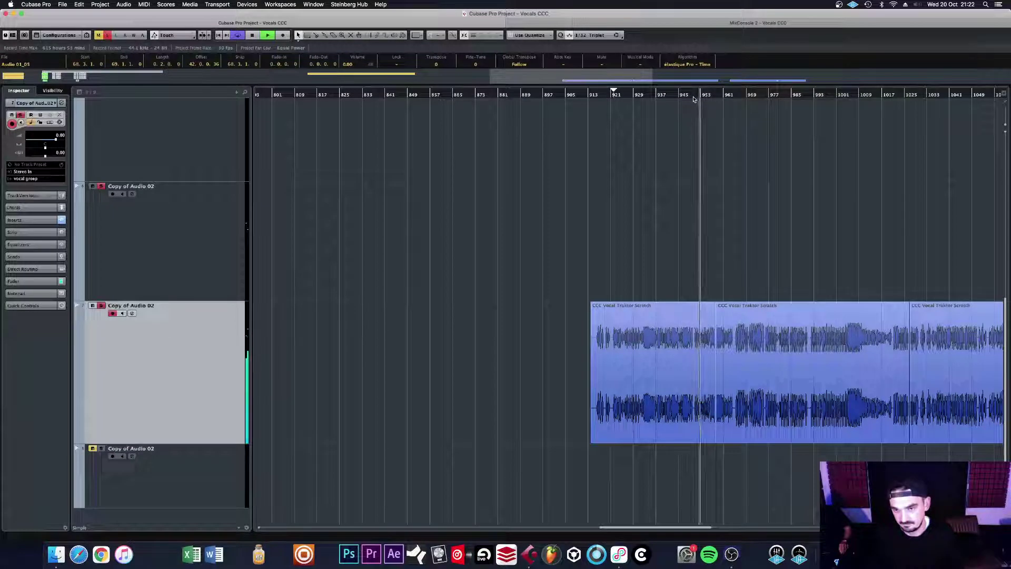
{"action": "key", "text": "space"}
Step: Select the four short green clips on the third copy and set the locators around them
{"action": "key", "text": "g"}
{"action": "key", "text": "g"}
{"action": "key", "text": "g"}
{"action": "key", "text": "g"}
{"action": "key", "text": "g"}
{"action": "key", "text": "g"}
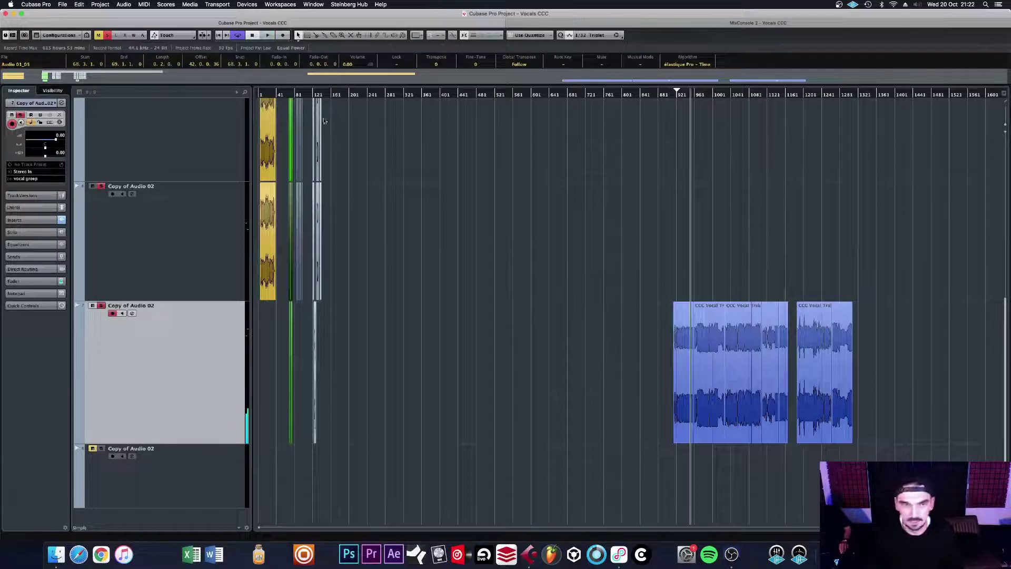
{"action": "left_click_drag", "start_coordinate": [293, 101], "coordinate": [587, 304]}
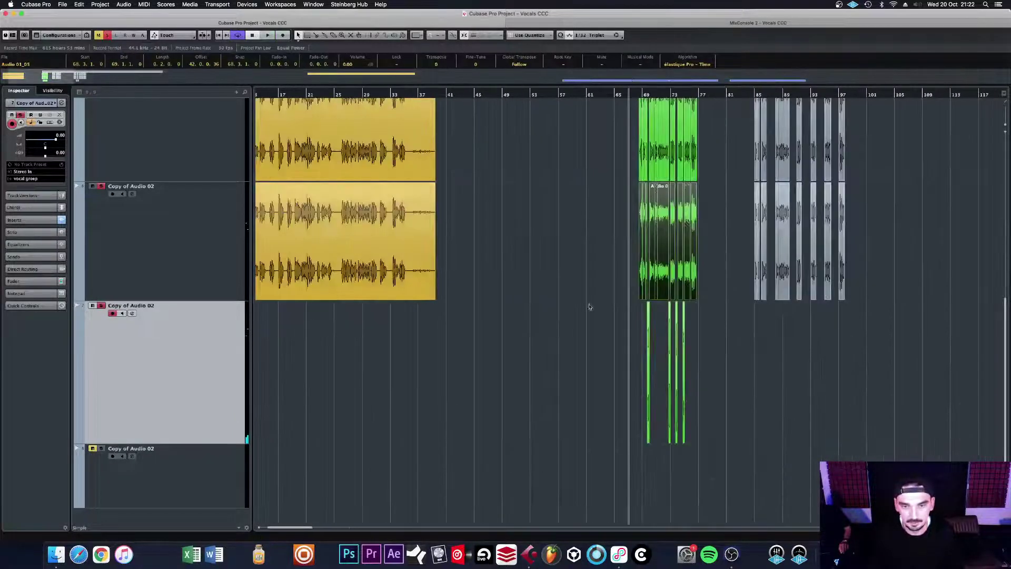
{"action": "left_click", "coordinate": [707, 351]}
{"action": "left_click_drag", "start_coordinate": [708, 351], "coordinate": [637, 362]}
{"action": "key", "text": "p"}
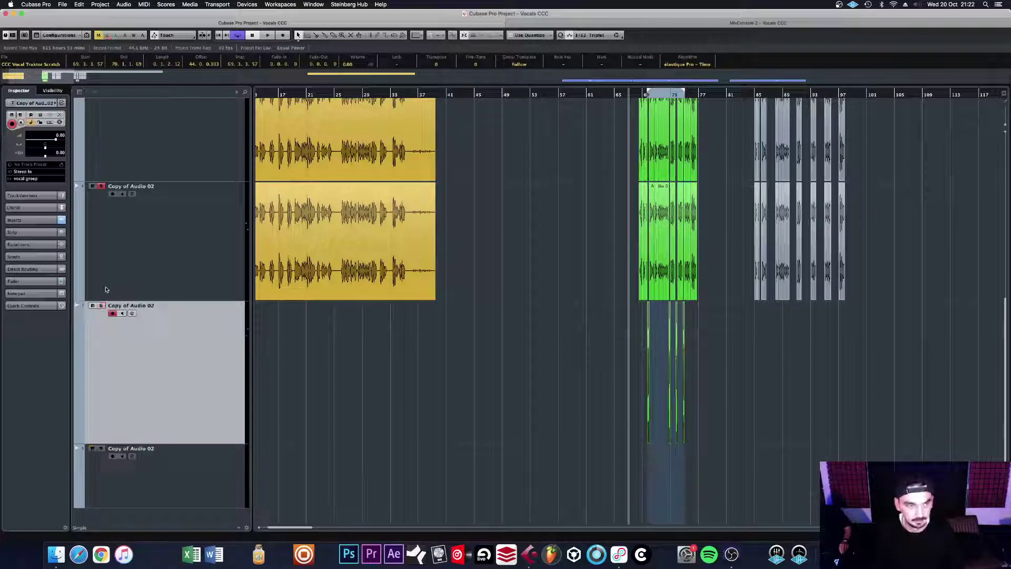
Step: Play the third copy's short green clips on their own, looping between the locators
{"action": "key", "text": "space"}
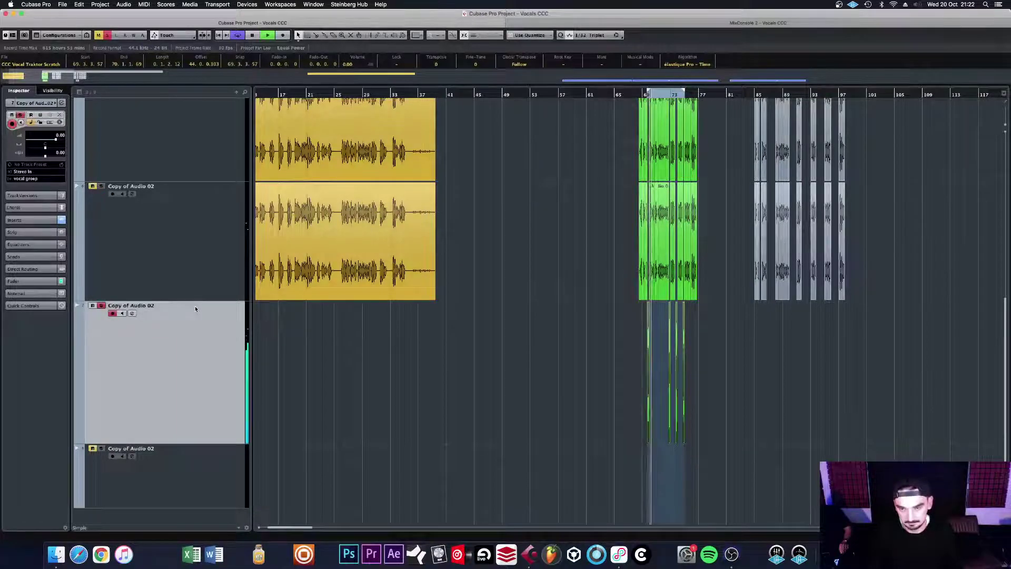
{"action": "key", "text": "h"}
{"action": "key", "text": "h"}
{"action": "key", "text": "h"}
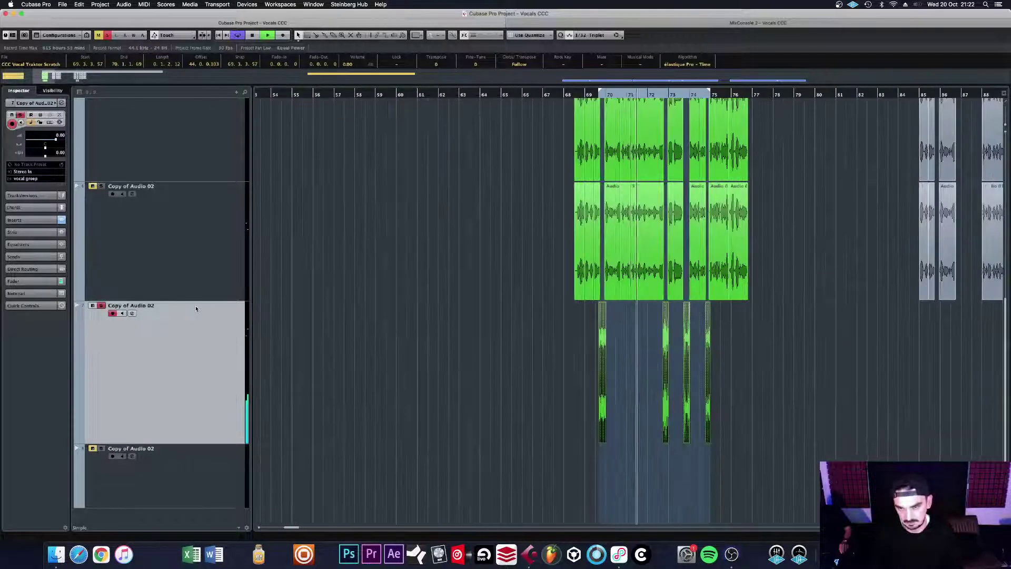
{"action": "key", "text": "h"}
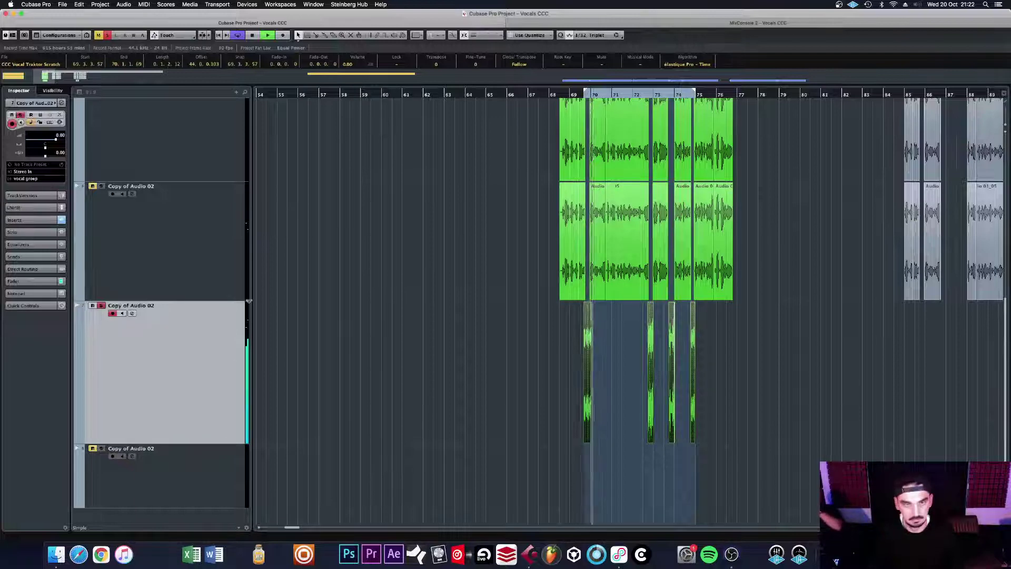
Step: Select the green clips across the Audio 02 copies and set the locators around them, from about bar 69 to 76
{"action": "scroll", "coordinate": [347, 272], "scroll_direction": "up", "scroll_amount": 3}
{"action": "left_click_drag", "start_coordinate": [467, 212], "coordinate": [767, 408]}
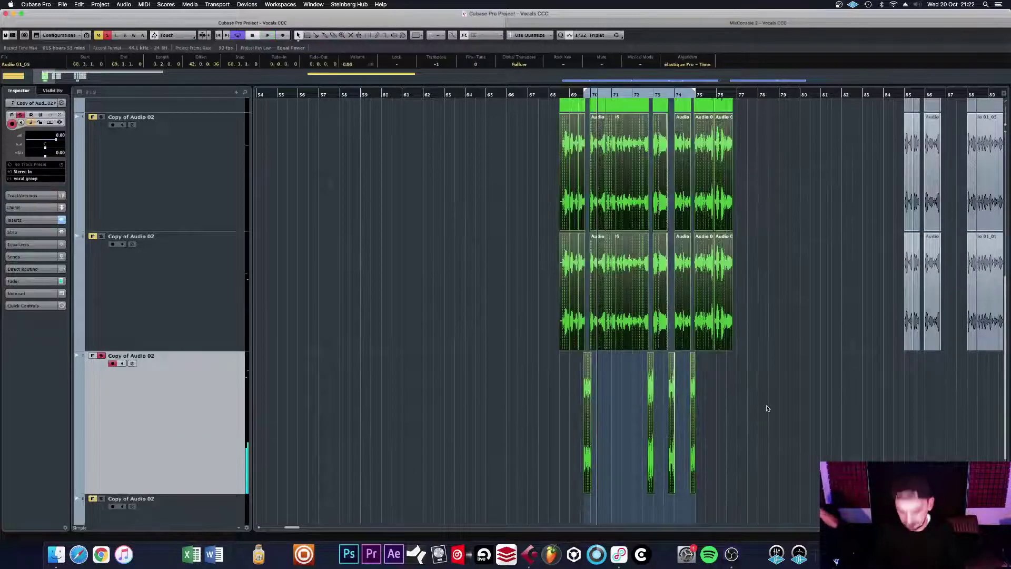
{"action": "scroll", "coordinate": [155, 100], "scroll_direction": "up", "scroll_amount": 1}
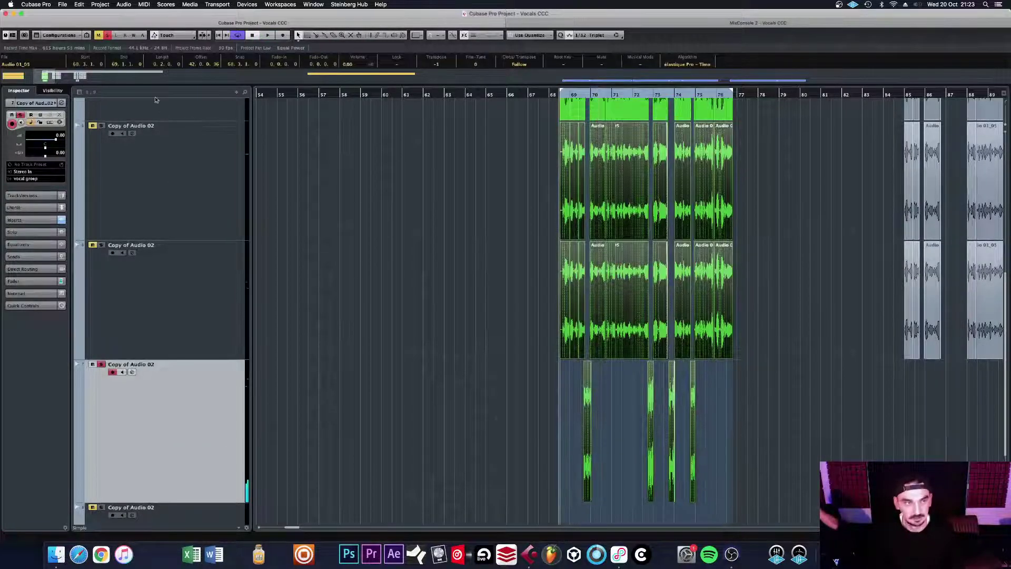
Step: Clear all solo states and play the selected Audio 02 section with all its copies together
{"action": "left_click", "coordinate": [107, 35]}
{"action": "key", "text": "space"}
{"action": "scroll", "coordinate": [242, 228], "scroll_direction": "up", "scroll_amount": 9}
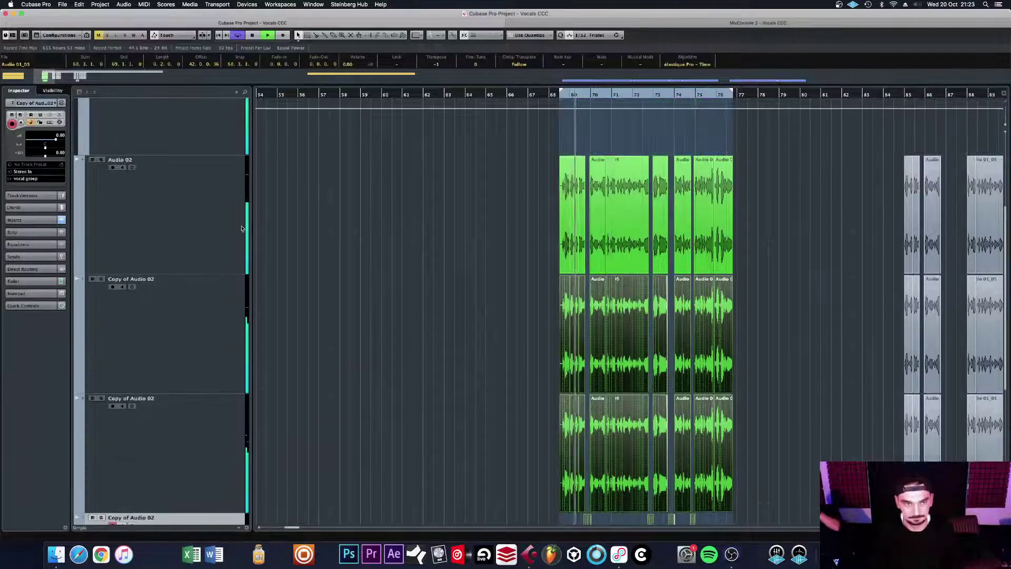
{"action": "scroll", "coordinate": [242, 228], "scroll_direction": "up", "scroll_amount": 9}
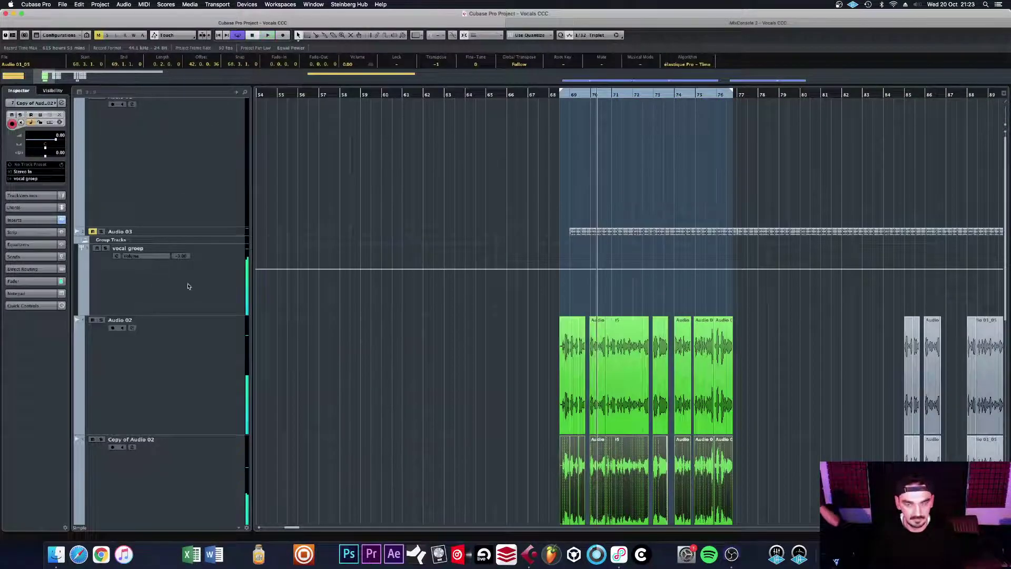
Step: Open the vocal group's channel settings and bypass all of its insert effects
{"action": "left_click", "coordinate": [132, 270]}
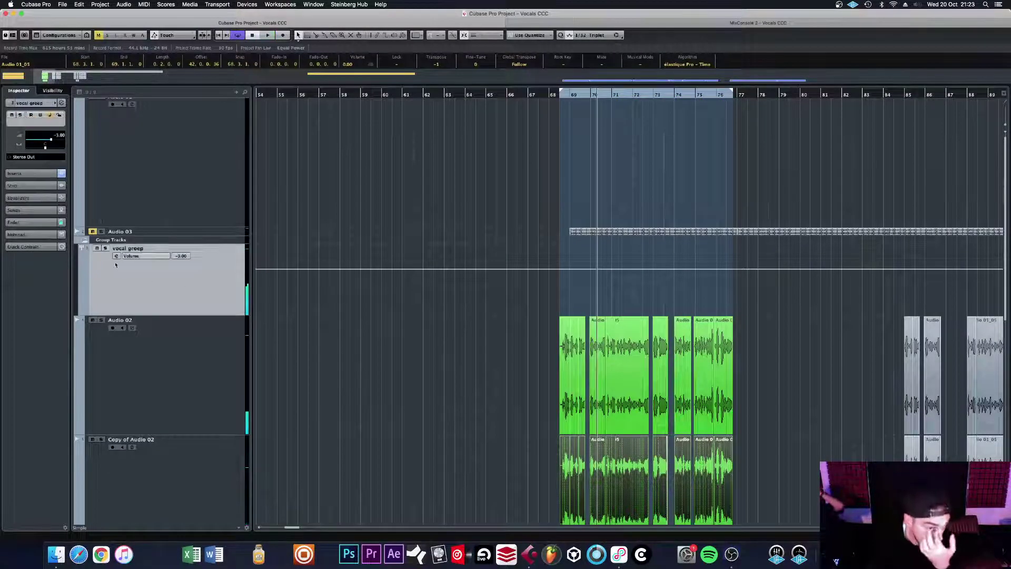
{"action": "left_click", "coordinate": [62, 103]}
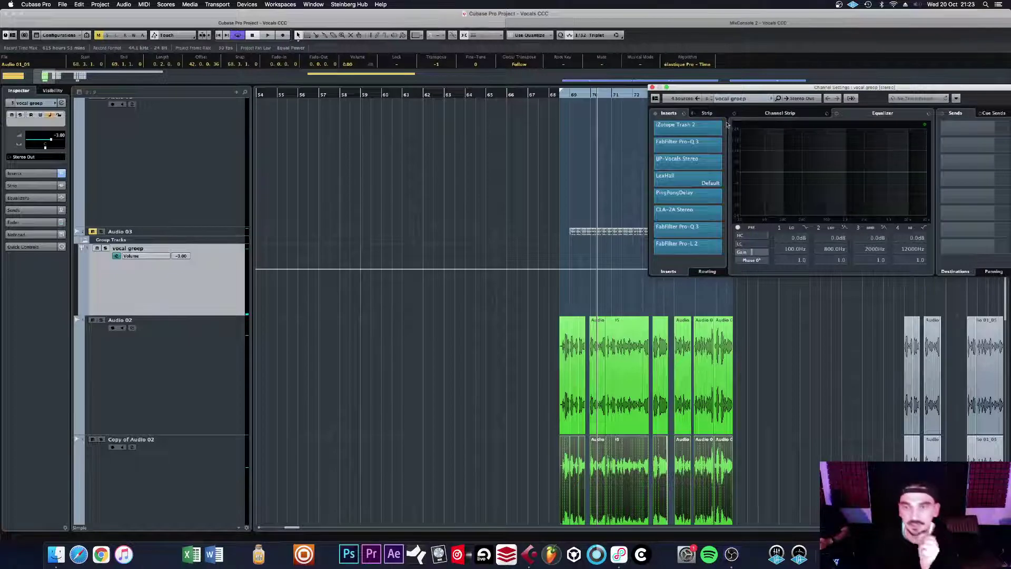
{"action": "left_click", "coordinate": [657, 114]}
Step: Open iZotope Trash 2 on the vocal group, reactivate it and play the section through it
{"action": "left_click", "coordinate": [689, 131]}
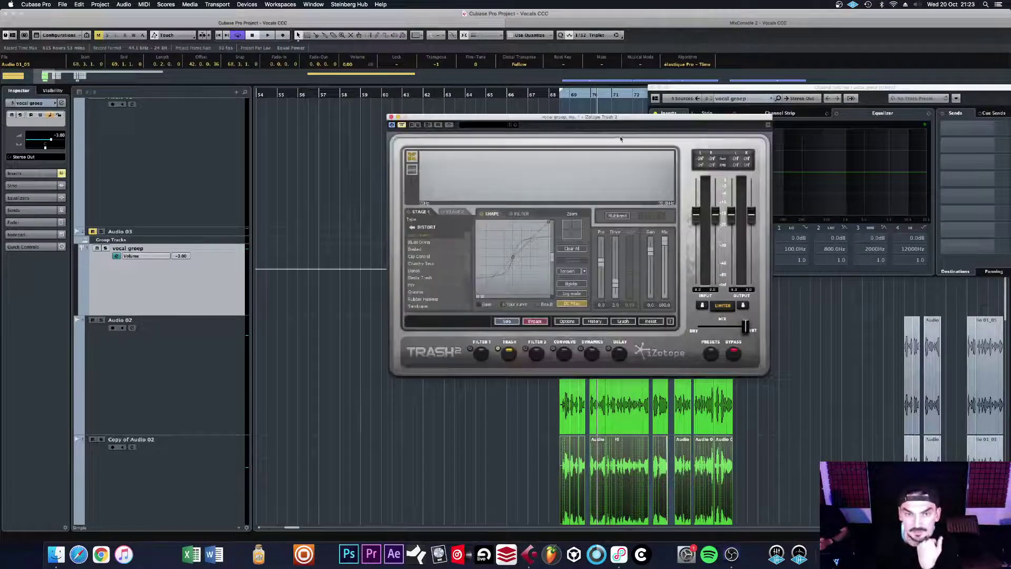
{"action": "left_click_drag", "start_coordinate": [534, 124], "coordinate": [338, 79]}
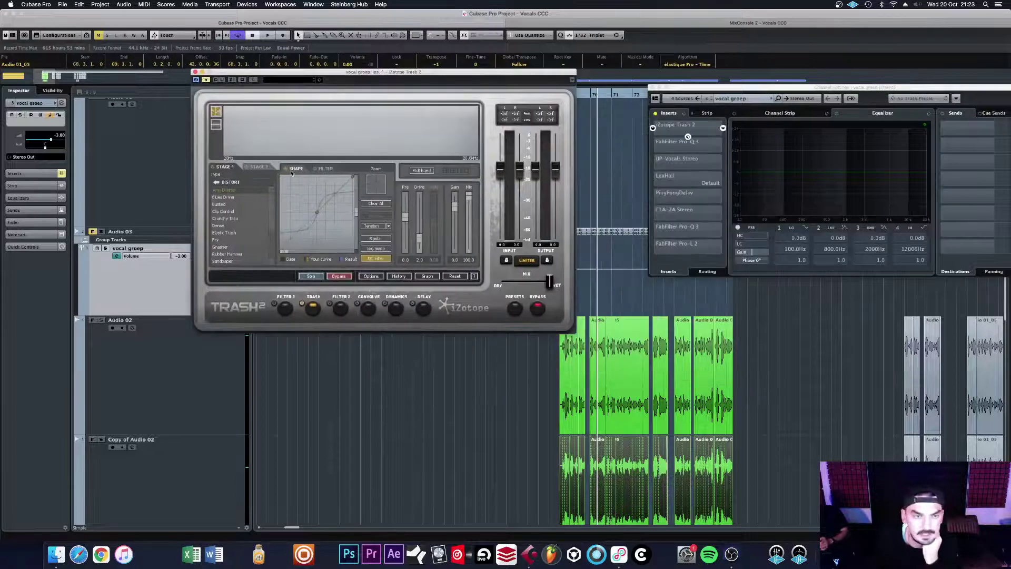
{"action": "left_click", "coordinate": [206, 80]}
{"action": "key", "text": "space"}
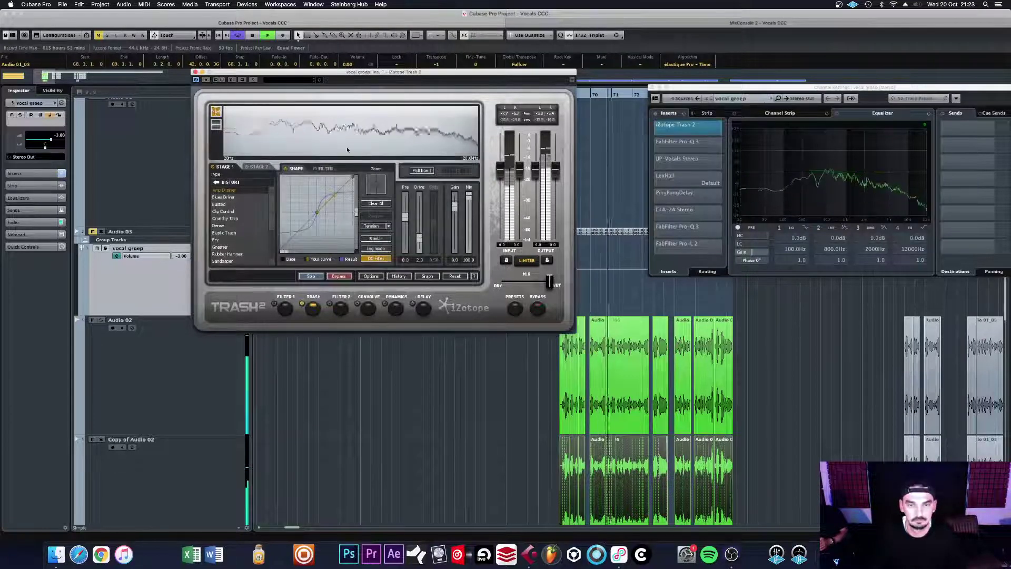
Step: Open and reactivate the first FabFilter Pro-Q 3, listen with it added after Trash 2 and stop playback
{"action": "left_click", "coordinate": [680, 143]}
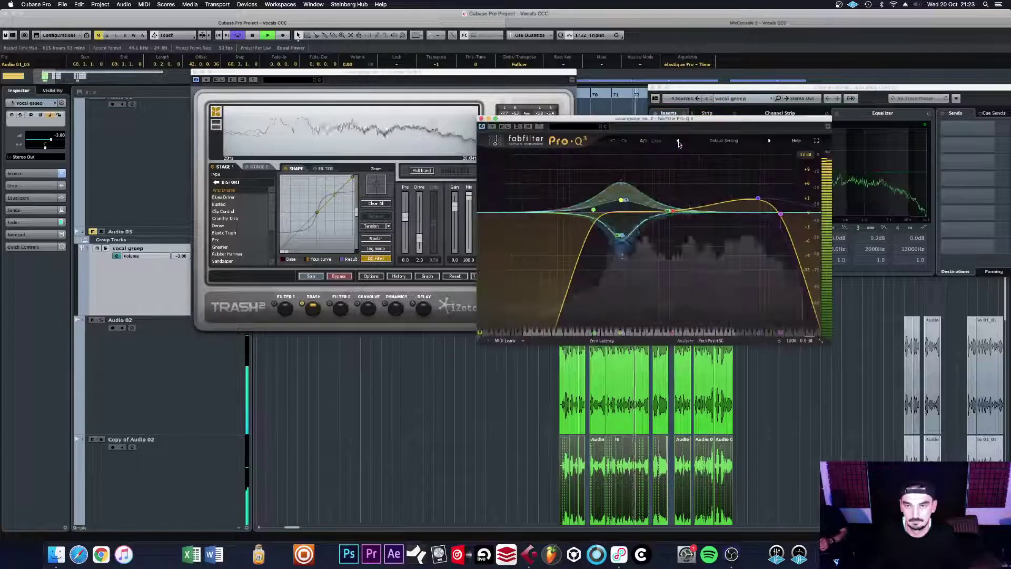
{"action": "left_click_drag", "start_coordinate": [658, 113], "coordinate": [403, 113]}
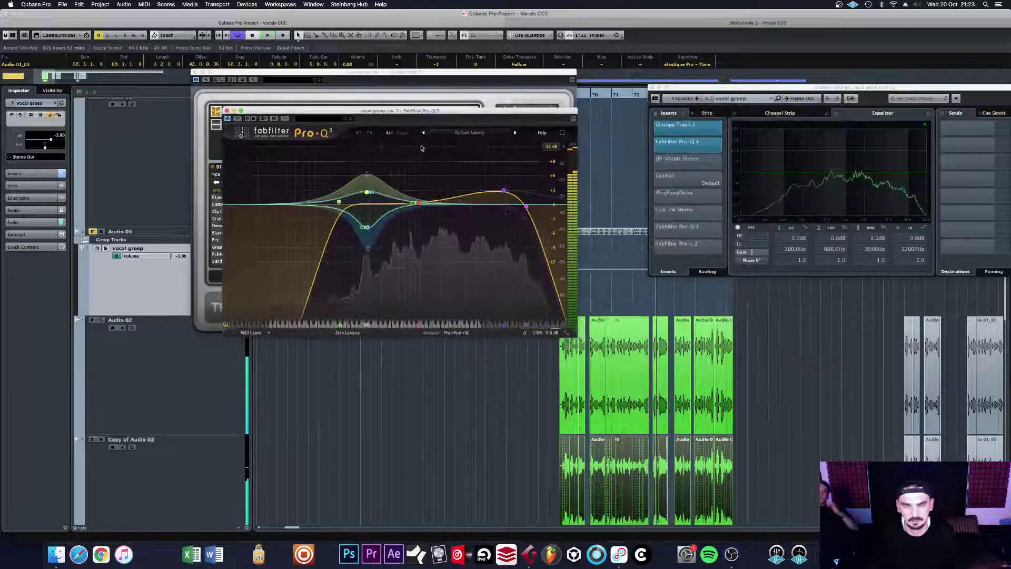
{"action": "key", "text": "space"}
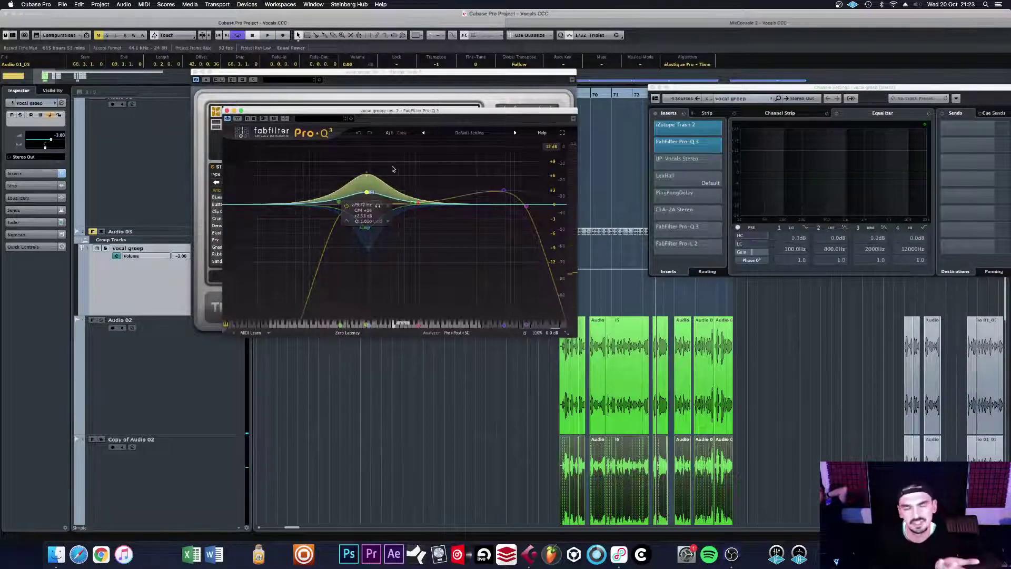
{"action": "left_click_drag", "start_coordinate": [400, 112], "coordinate": [410, 86]}
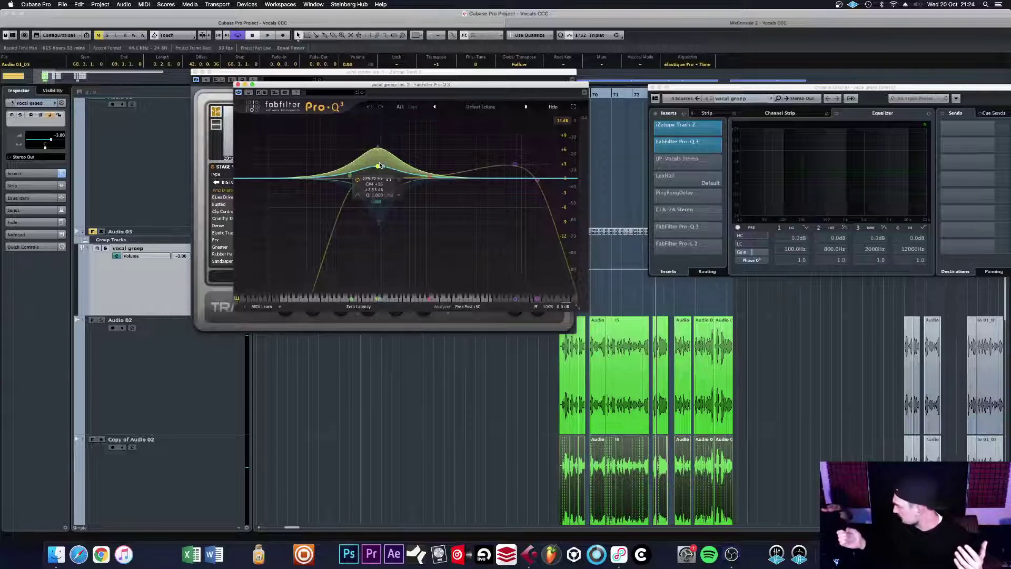
Step: Audition the low-mid cut and boost bands of Pro-Q 3 in solo and inspect its high-frequency boost
{"action": "left_click_drag", "start_coordinate": [398, 181], "coordinate": [396, 196]}
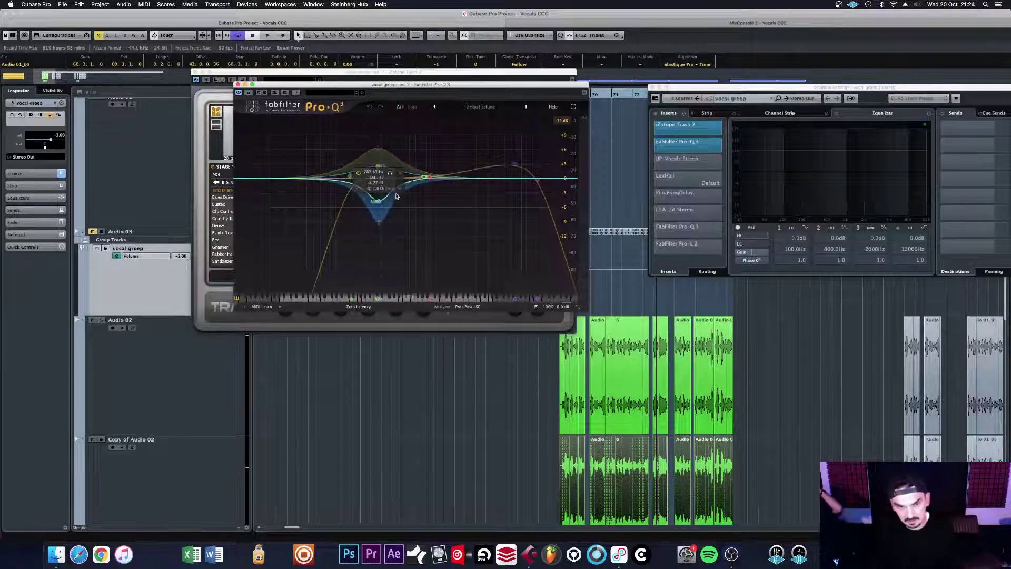
{"action": "left_click", "coordinate": [389, 181]}
{"action": "key", "text": "space"}
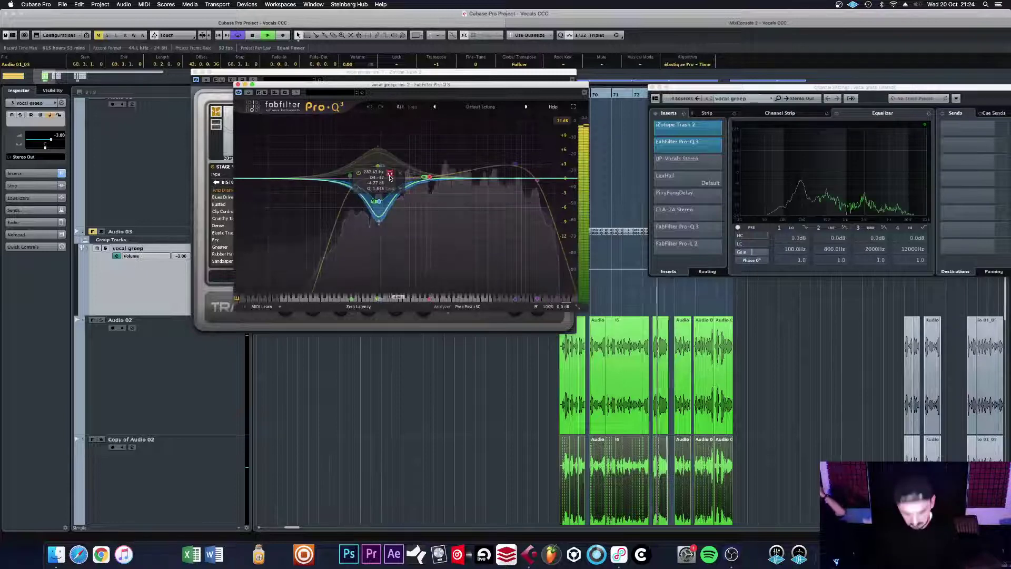
{"action": "left_click", "coordinate": [390, 179]}
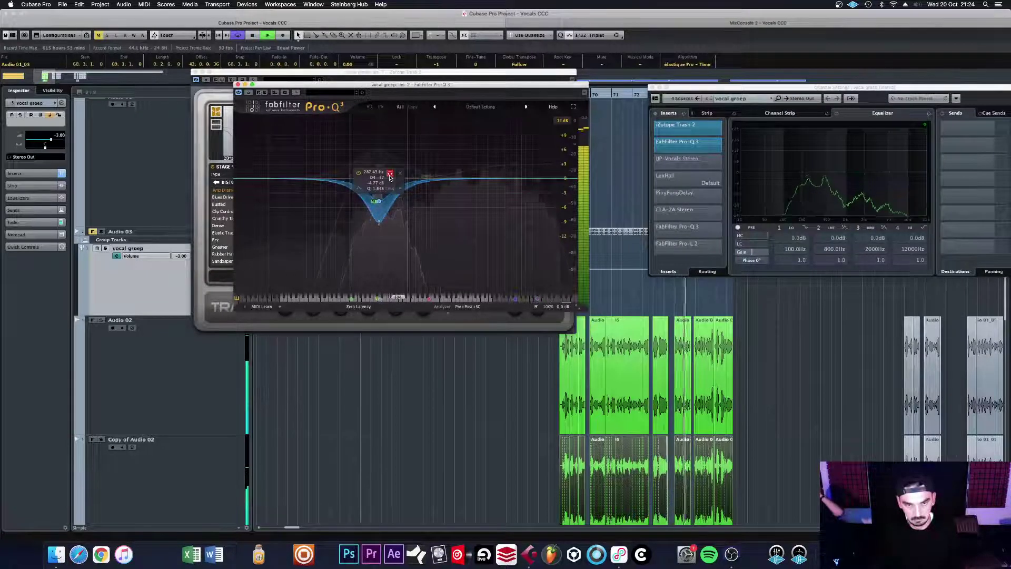
{"action": "key", "text": "super+z"}
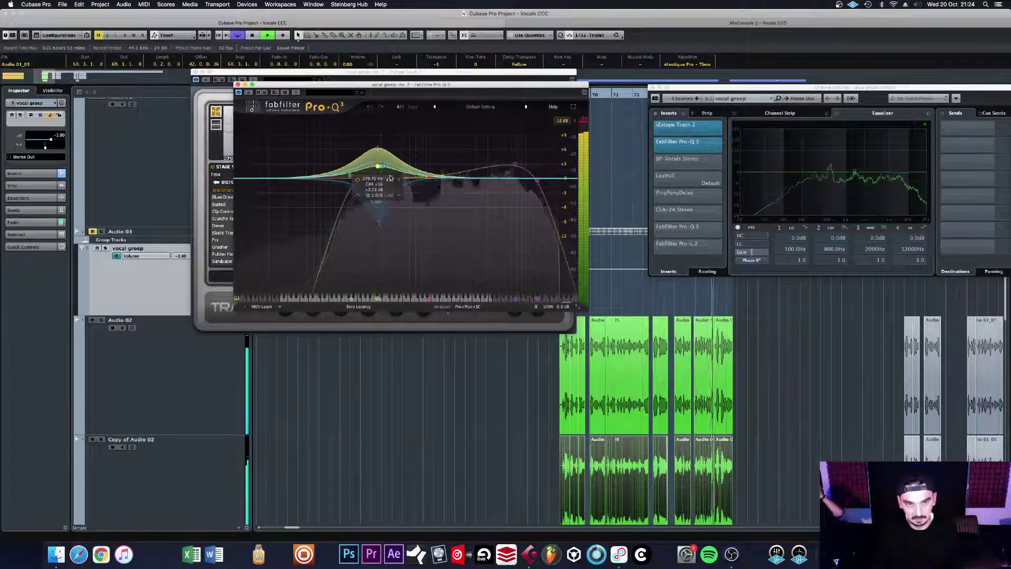
{"action": "left_click", "coordinate": [389, 180]}
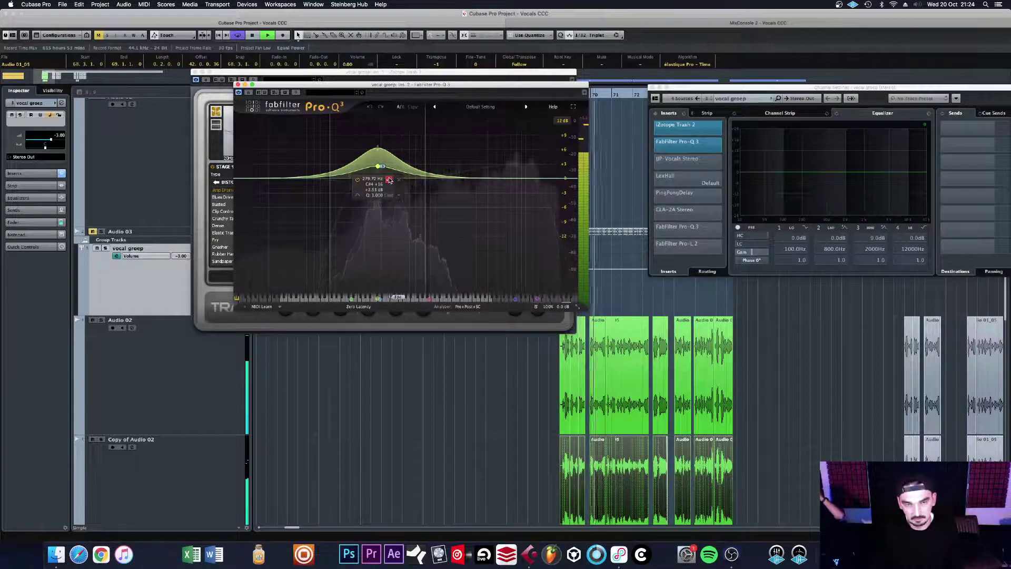
{"action": "left_click_drag", "start_coordinate": [378, 166], "coordinate": [378, 201]}
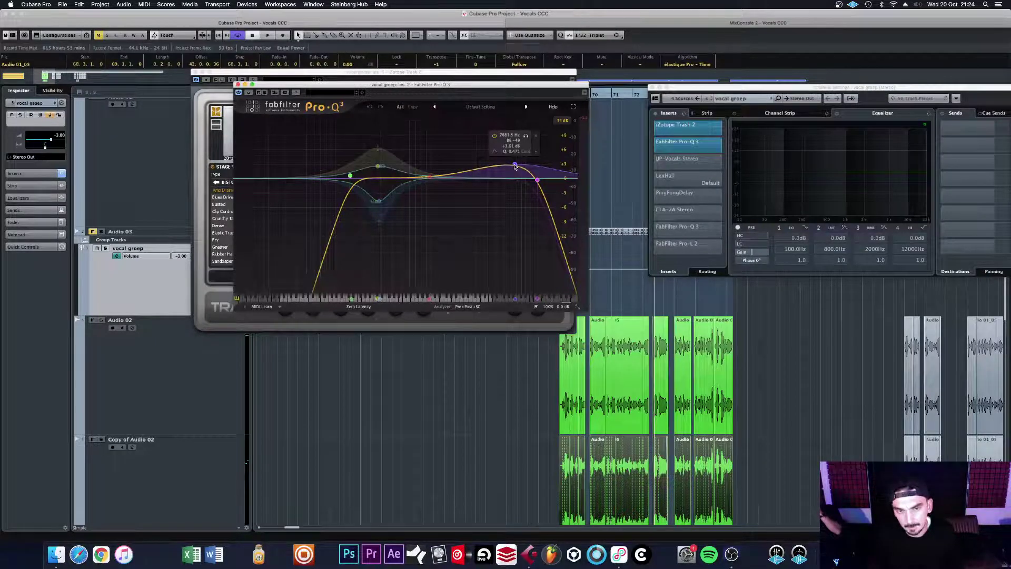
{"action": "left_click", "coordinate": [515, 165]}
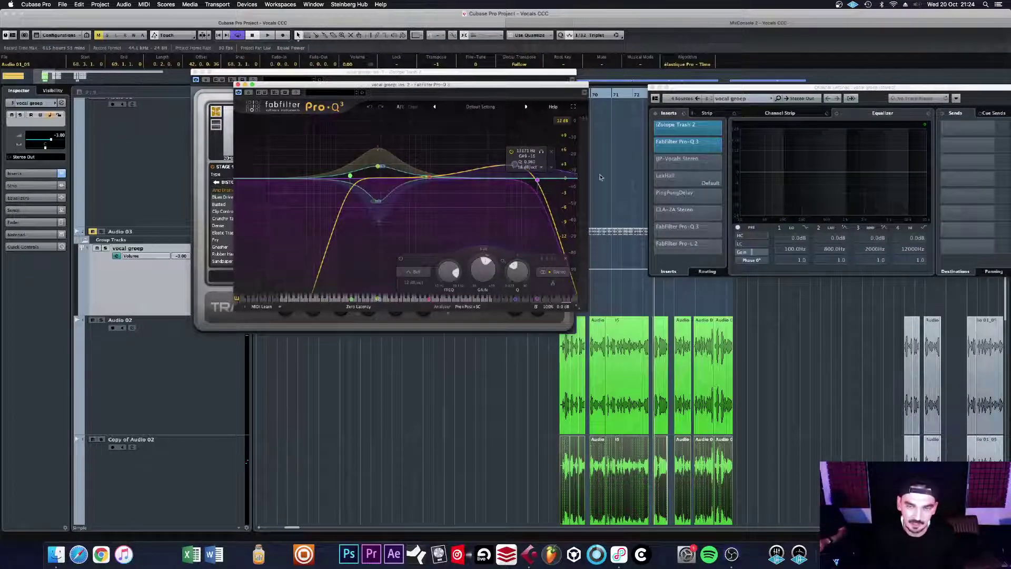
Step: Reactivate JJP-Vocals Stereo on the vocal group and compare the playing section with and without it
{"action": "mouse_move", "coordinate": [660, 164]}
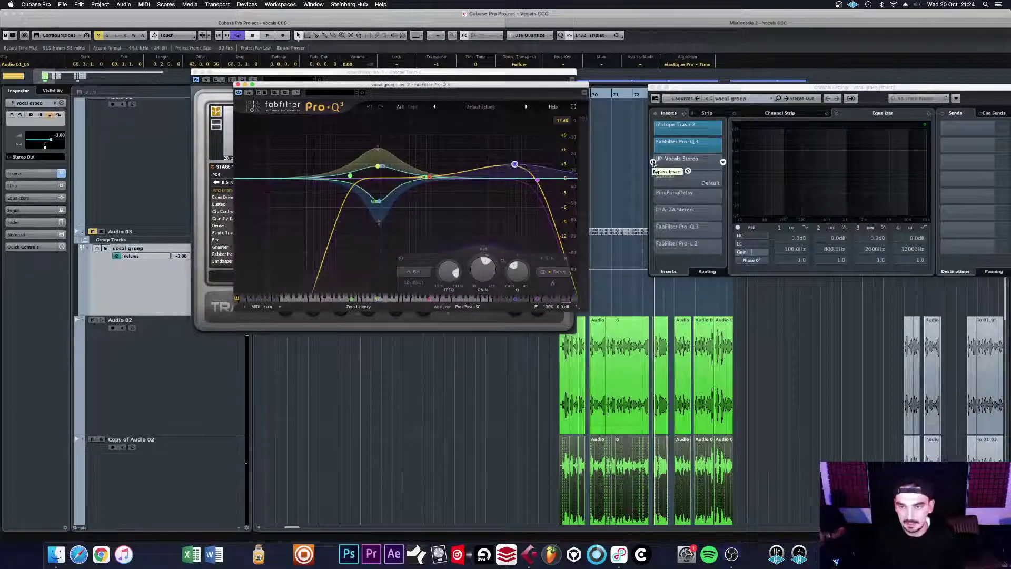
{"action": "left_click", "coordinate": [661, 163]}
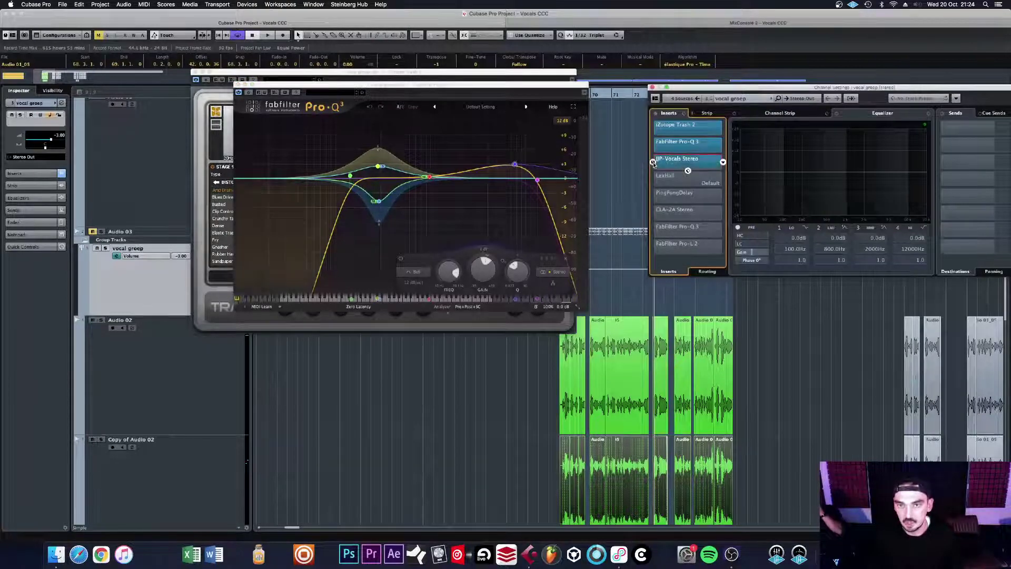
{"action": "key", "text": "space"}
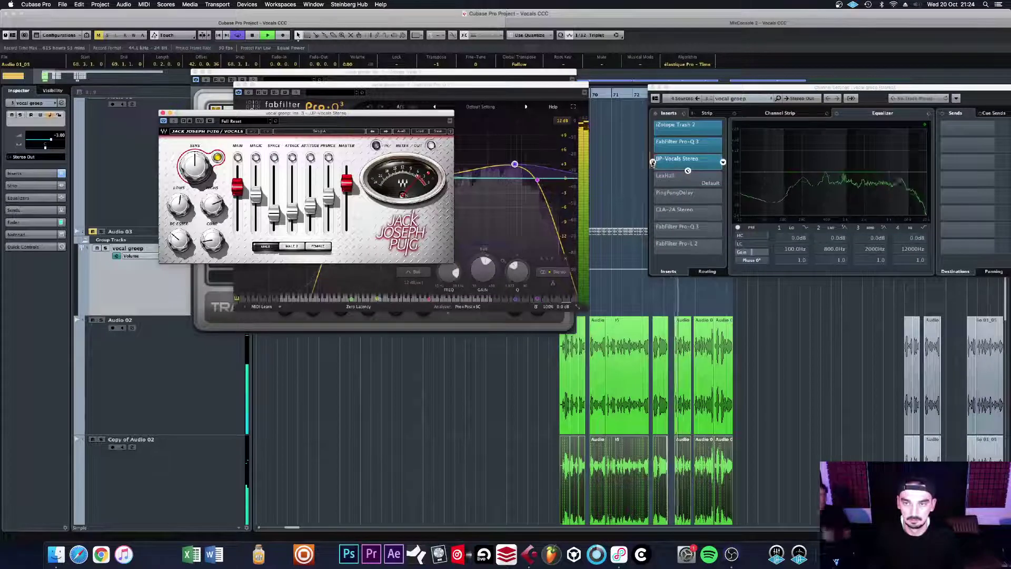
{"action": "left_click", "coordinate": [653, 161]}
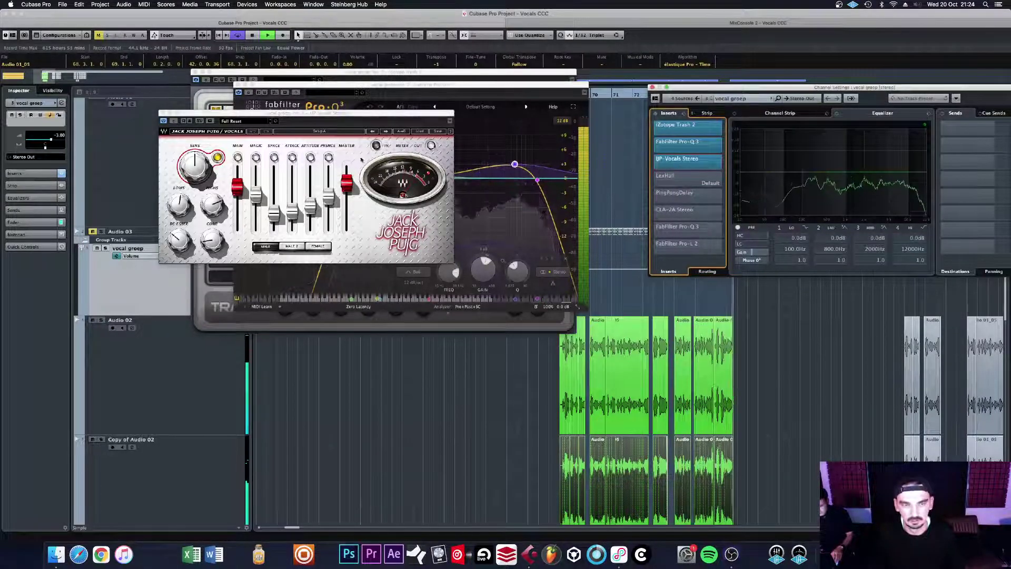
{"action": "key", "text": "space"}
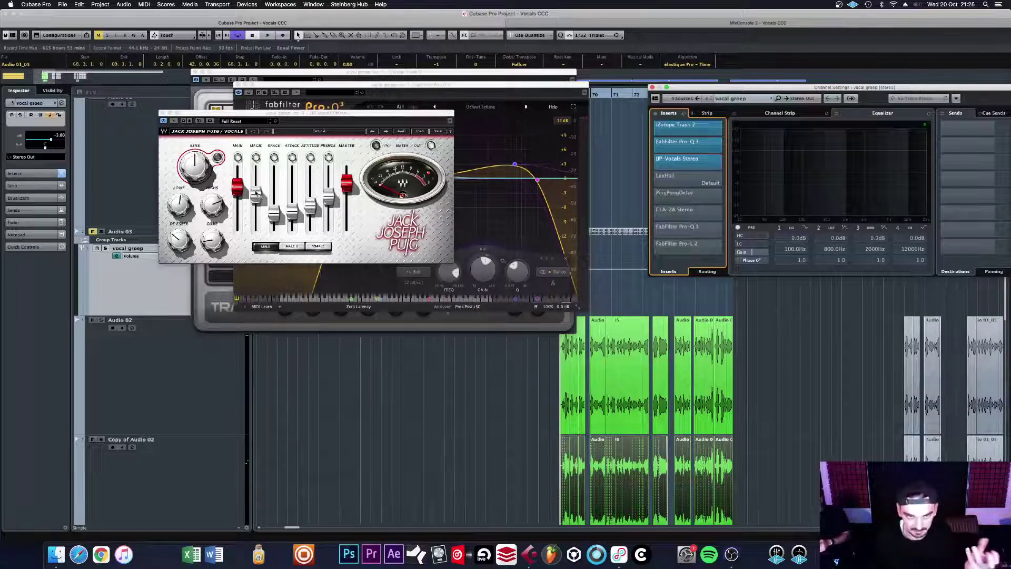
Step: Bypass iZotope Trash 2 and the first Pro-Q 3, and raise the JJP-Vocals Magic fader slightly during playback
{"action": "mouse_move", "coordinate": [256, 194]}
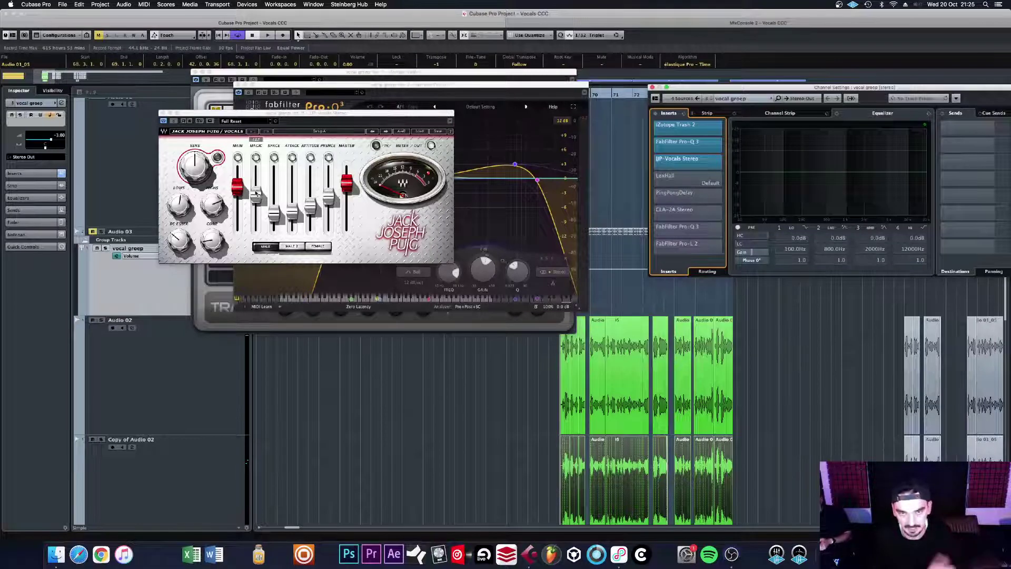
{"action": "left_click", "coordinate": [657, 142]}
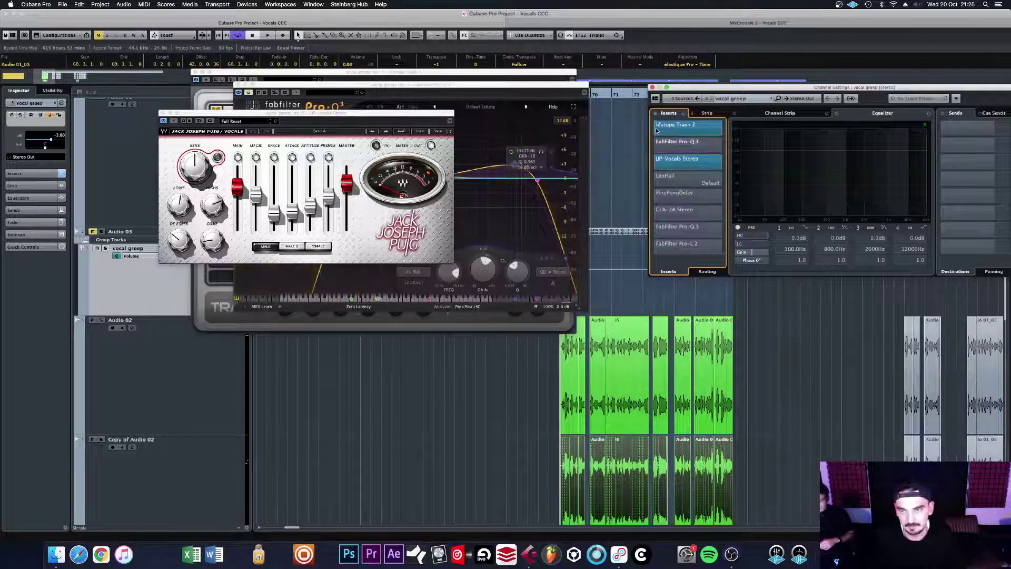
{"action": "key", "text": "space"}
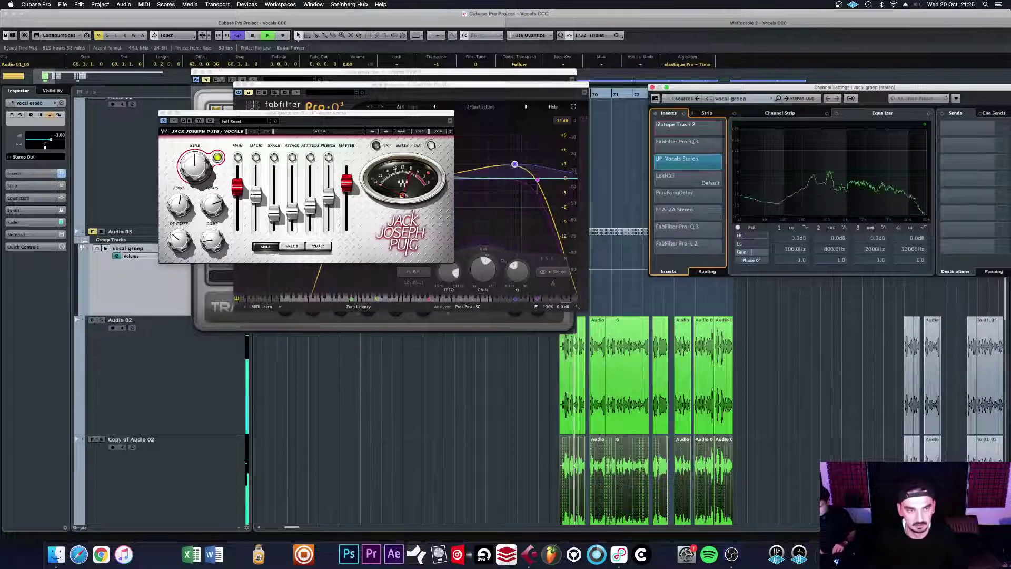
{"action": "mouse_move", "coordinate": [256, 196]}
{"action": "left_mouse_down"}
{"action": "mouse_move", "coordinate": [255, 174]}
{"action": "mouse_move", "coordinate": [255, 219]}
{"action": "mouse_move", "coordinate": [256, 172]}
{"action": "mouse_move", "coordinate": [256, 191]}
{"action": "left_mouse_up"}
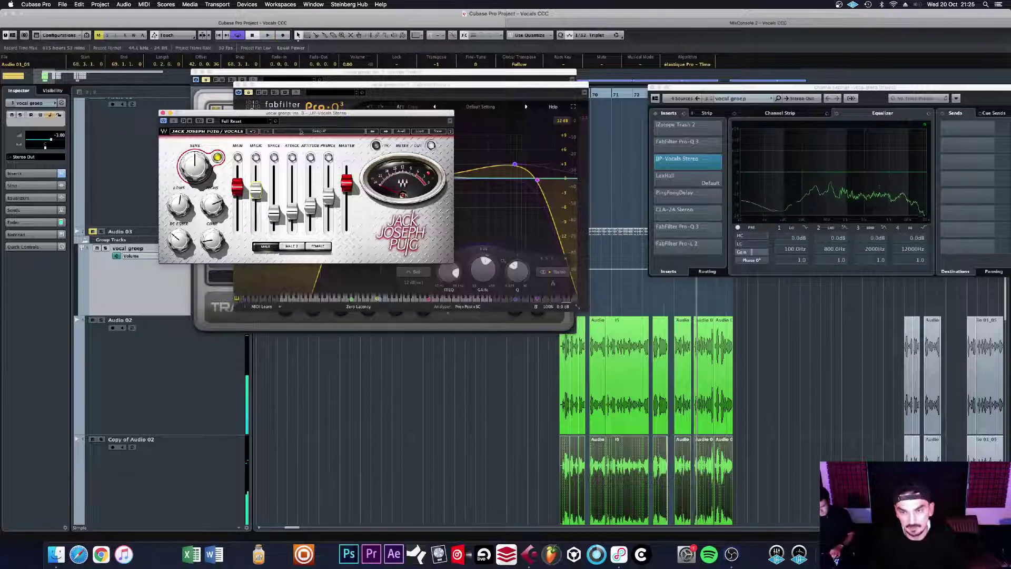
{"action": "key", "text": "space"}
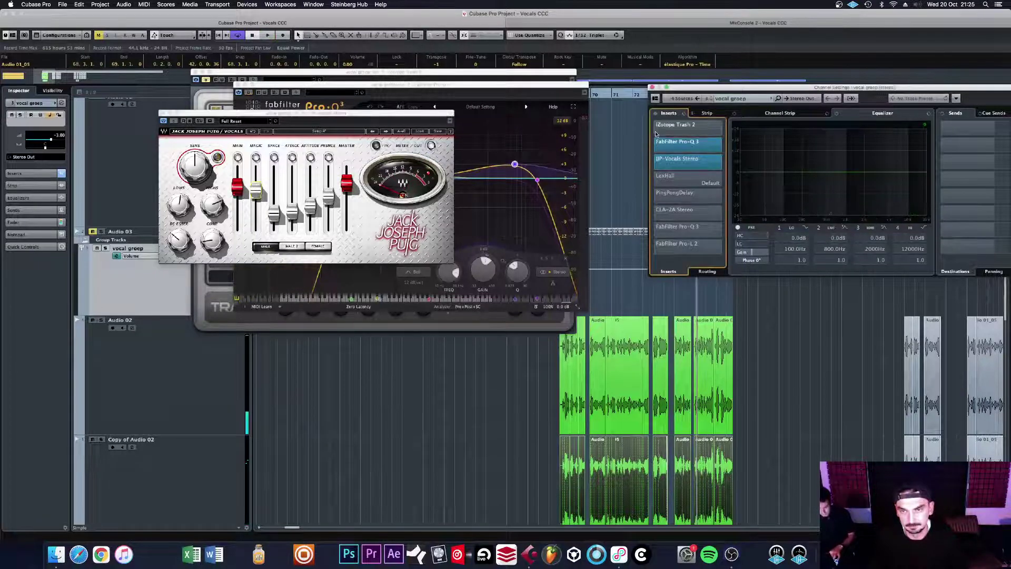
Step: Reactivate Trash 2 and the first Pro-Q 3, and enable LexHall to listen to its reverb in the chain
{"action": "left_click", "coordinate": [659, 128]}
{"action": "left_click", "coordinate": [658, 128], "text": "shift"}
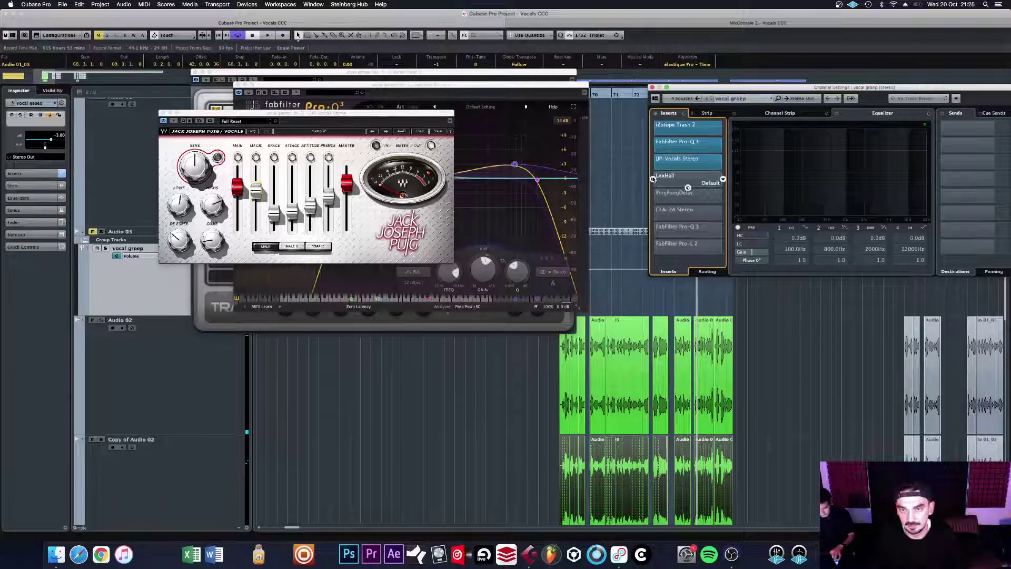
{"action": "left_click", "coordinate": [672, 178]}
{"action": "key", "text": "space"}
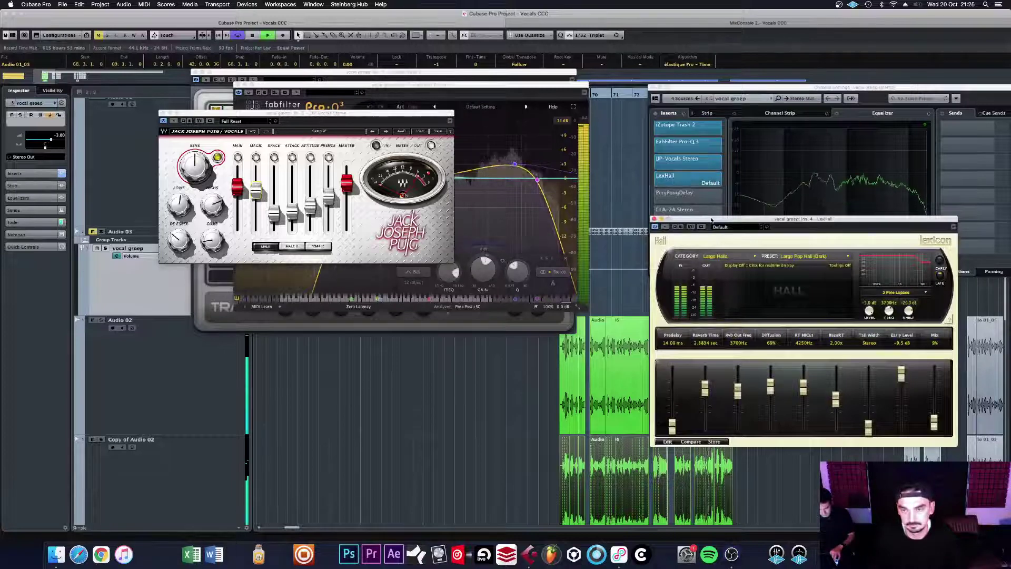
{"action": "left_click_drag", "start_coordinate": [713, 220], "coordinate": [370, 81]}
{"action": "key", "text": "space"}
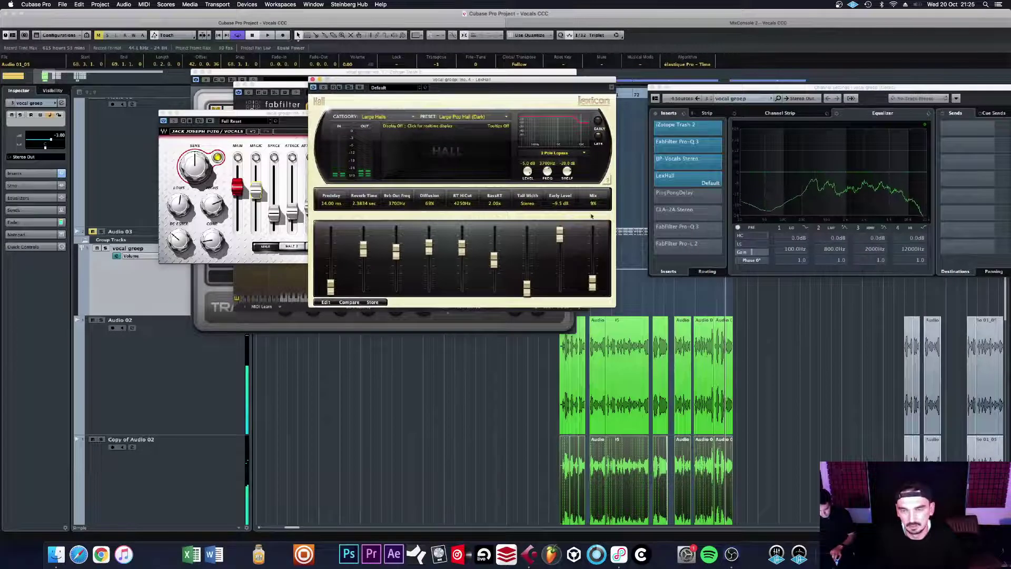
Step: Enable PingPongDelay, play the section while viewing its settings, and open CLA-2A Stereo
{"action": "mouse_move", "coordinate": [687, 187]}
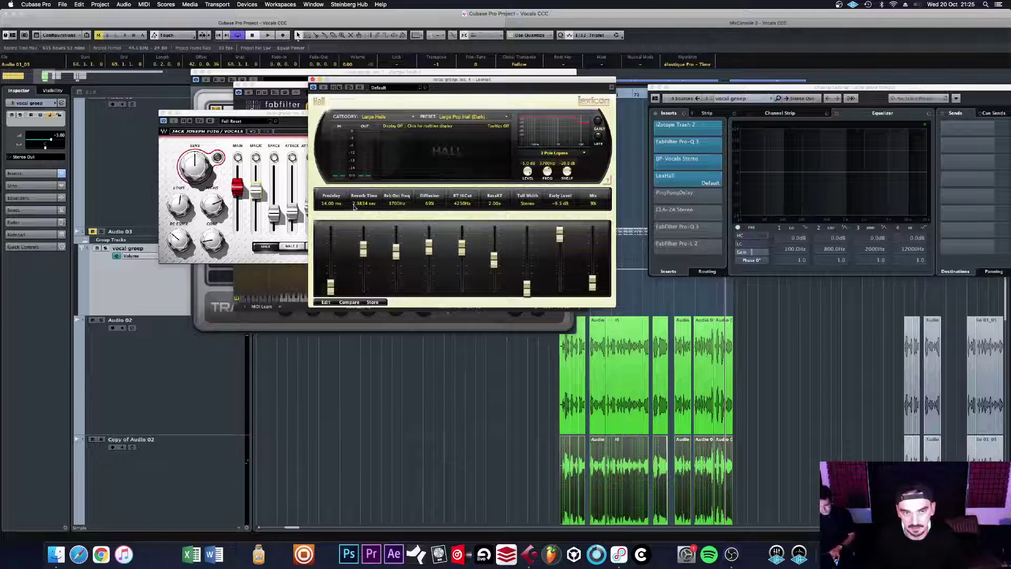
{"action": "left_click", "coordinate": [654, 198]}
{"action": "key", "text": "space"}
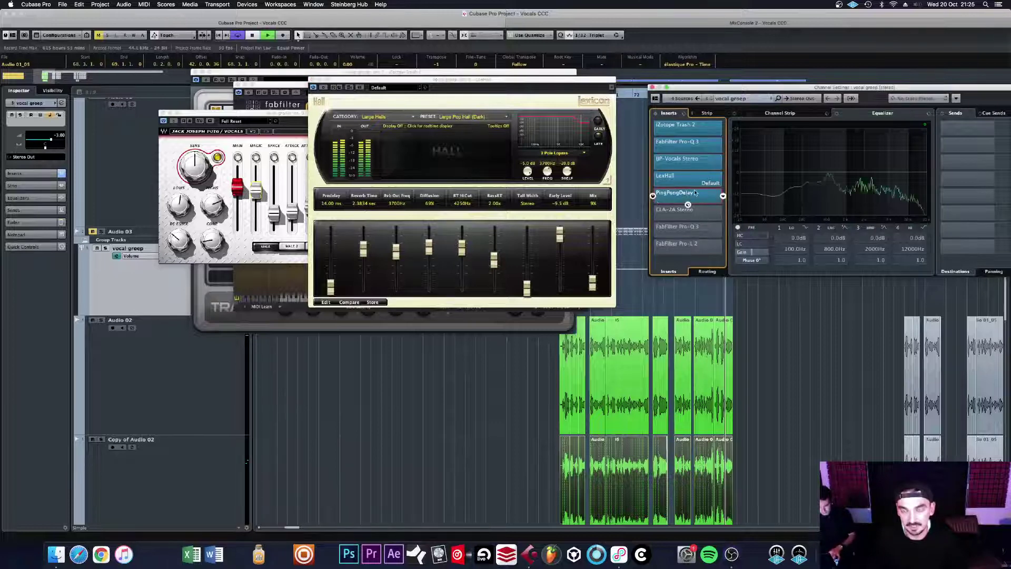
{"action": "left_click", "coordinate": [692, 198]}
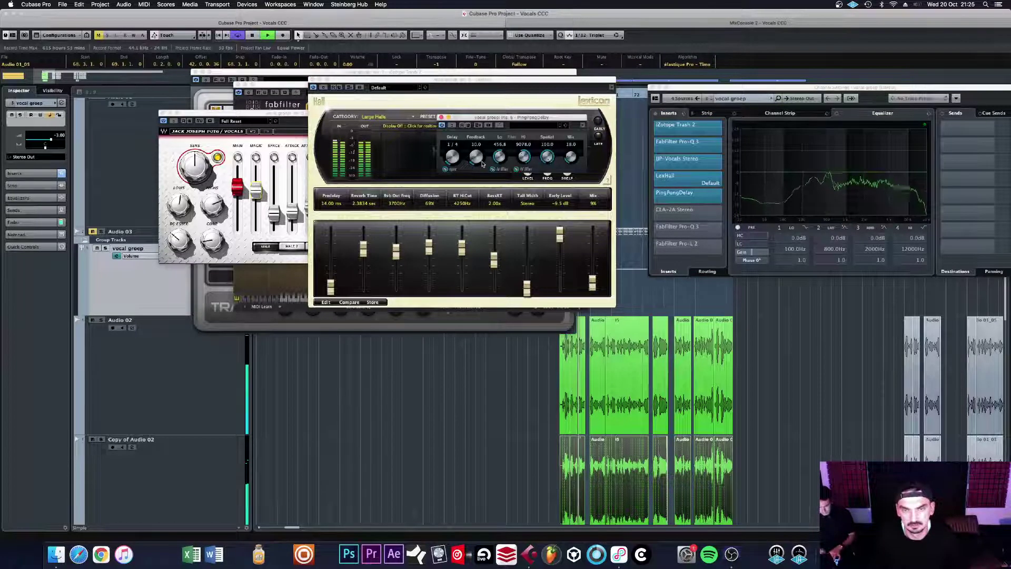
{"action": "left_click", "coordinate": [674, 211]}
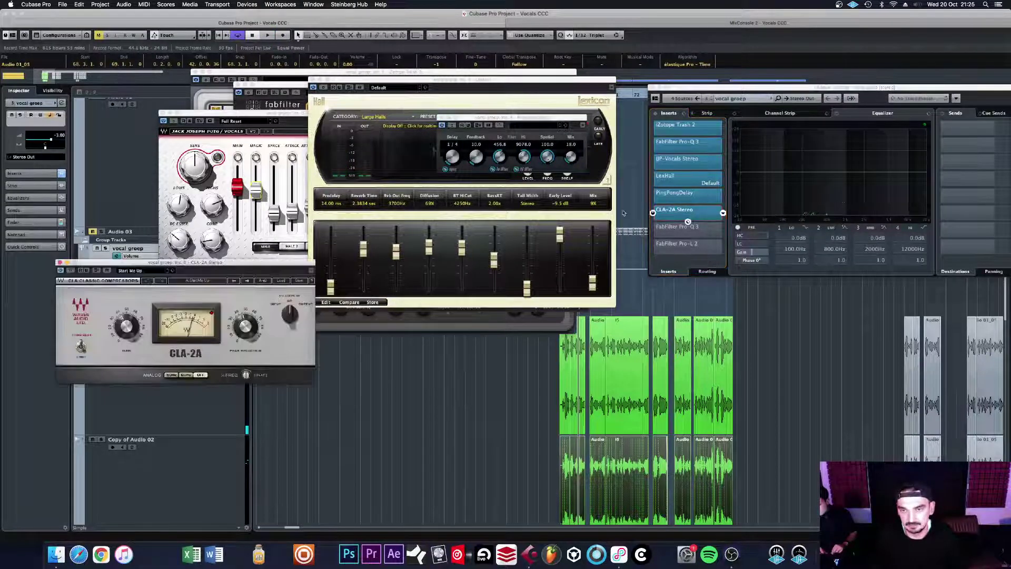
Step: Play the vocal section and compare it with CLA-2A Stereo bypassed and active, keeping its window in view
{"action": "left_click_drag", "start_coordinate": [222, 265], "coordinate": [397, 192]}
{"action": "key", "text": "space"}
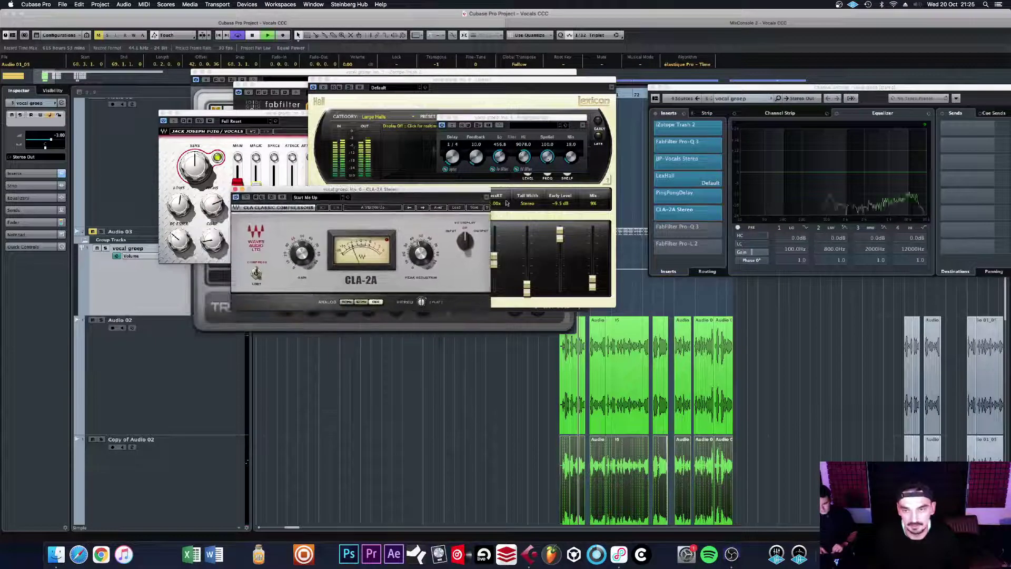
{"action": "left_click", "coordinate": [654, 214]}
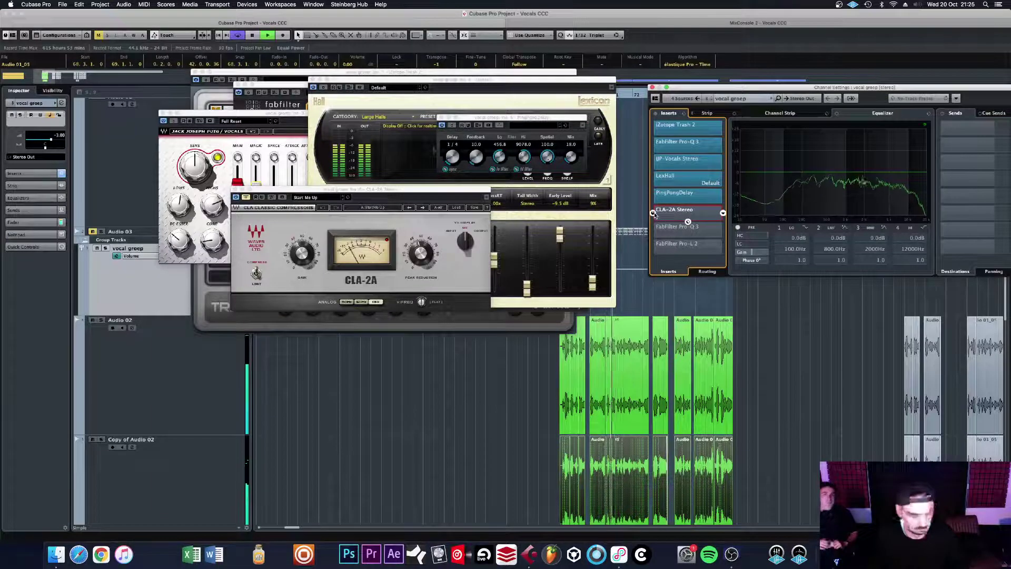
{"action": "left_click", "coordinate": [653, 214]}
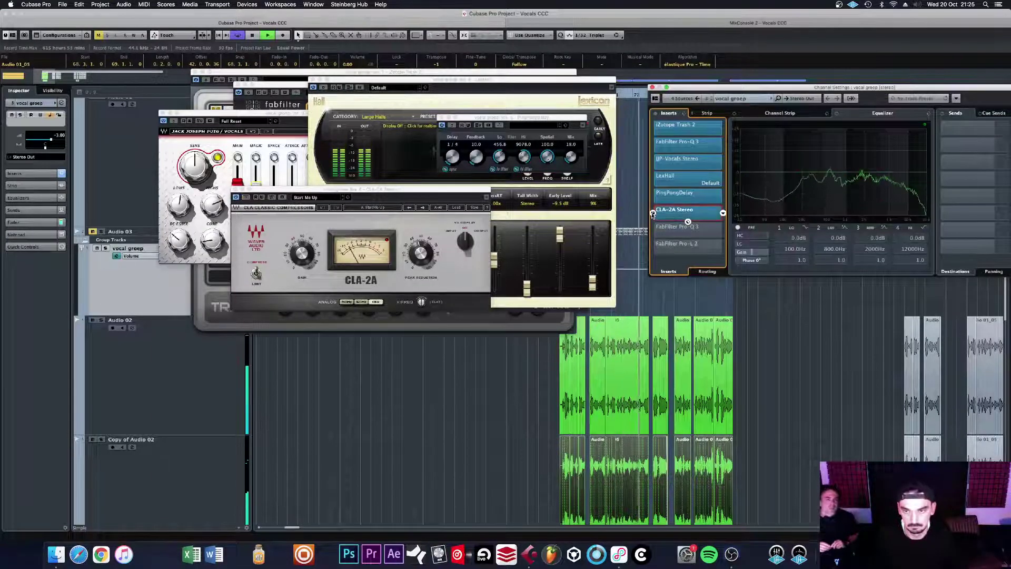
{"action": "mouse_move", "coordinate": [670, 228]}
{"action": "key", "text": "space"}
Step: Open and activate the second FabFilter Pro-Q 3 during playback, and briefly solo its blue cut band to hear the affected frequencies
{"action": "left_click", "coordinate": [670, 229]}
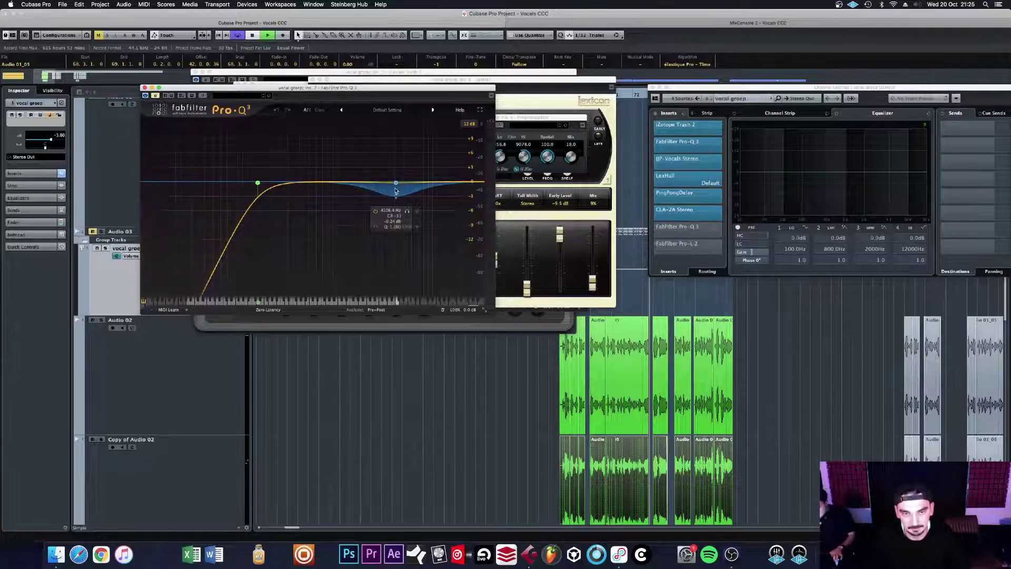
{"action": "key", "text": "space"}
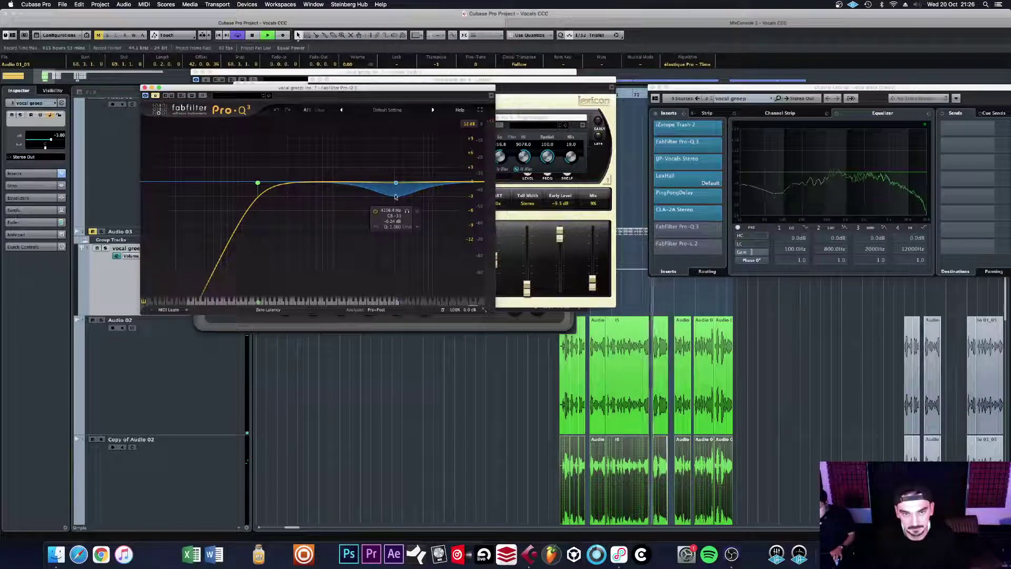
{"action": "left_click", "coordinate": [657, 227]}
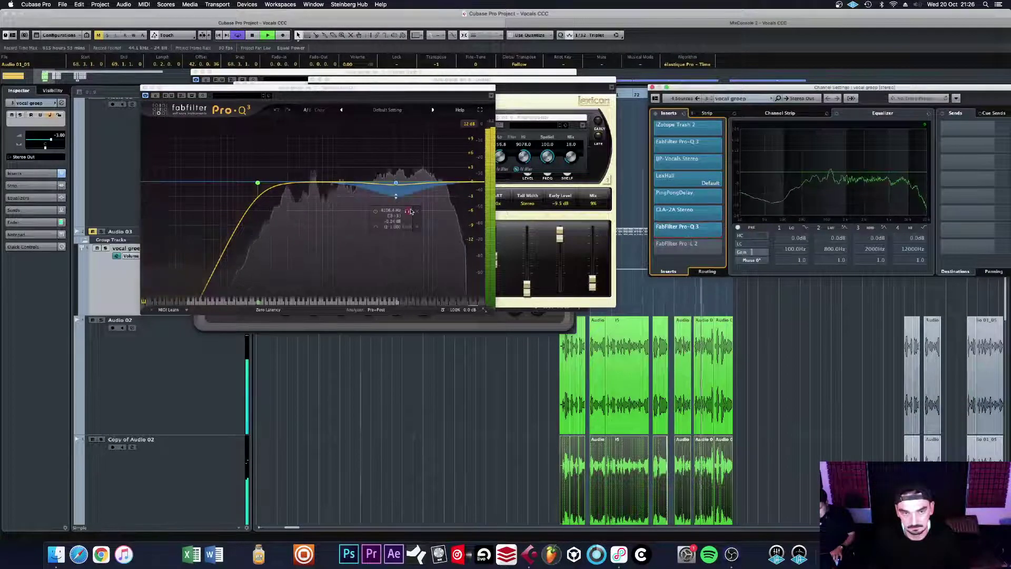
{"action": "left_click", "coordinate": [409, 212]}
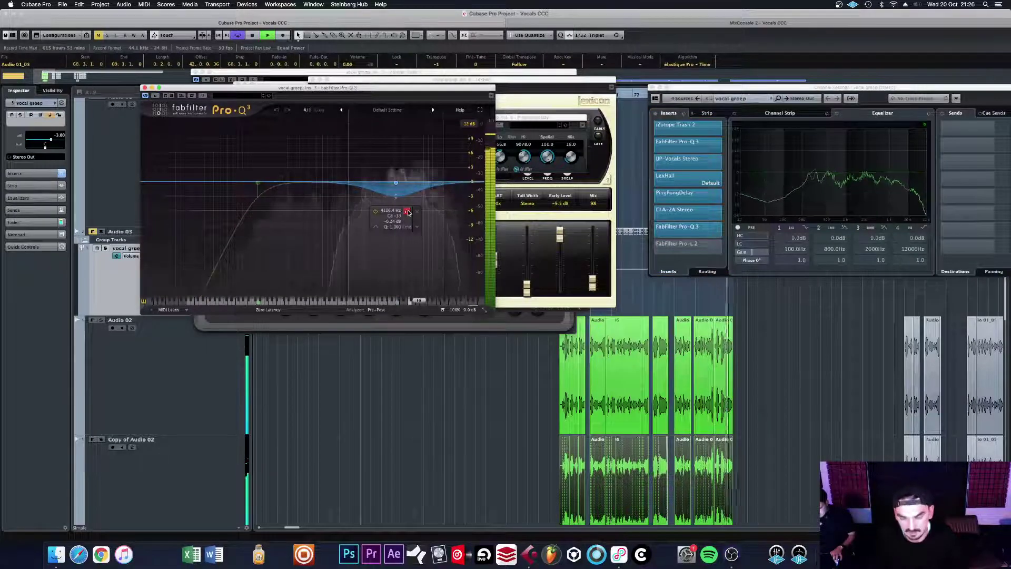
{"action": "left_click", "coordinate": [408, 211]}
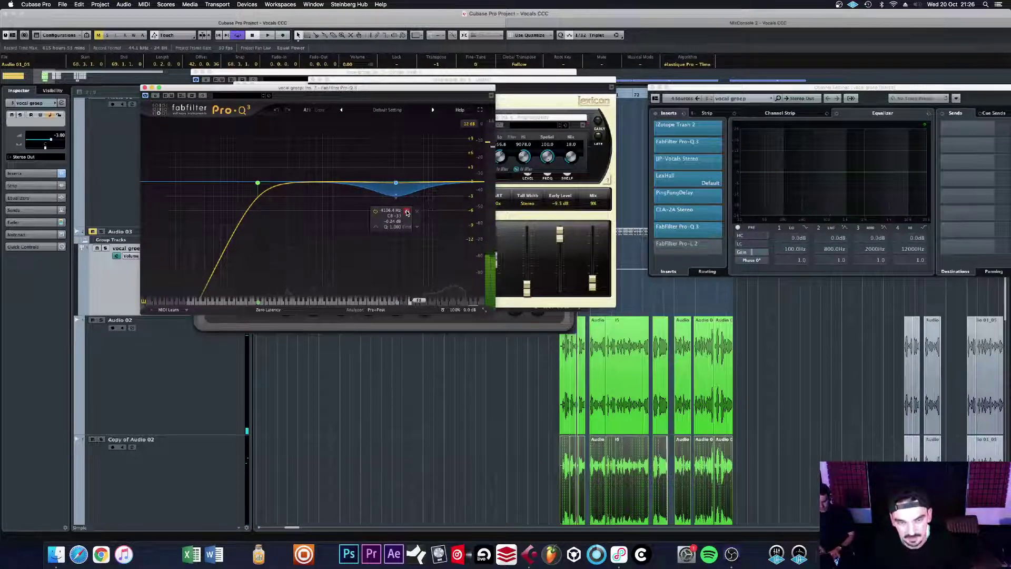
Step: Enable FabFilter Pro-L 2 at the end of the vocal group's insert chain and listen to the section with it
{"action": "key", "text": "space"}
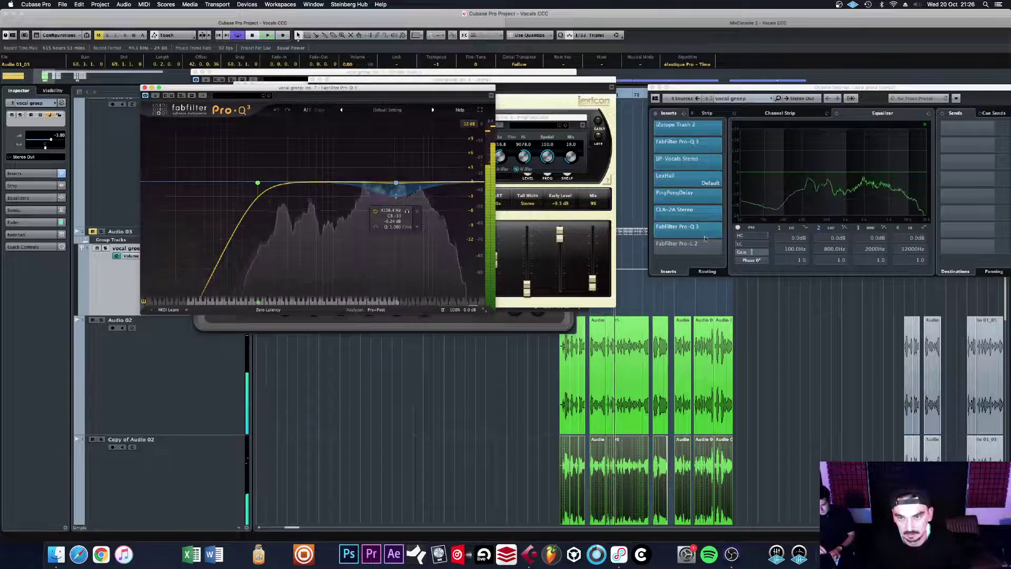
{"action": "left_click", "coordinate": [673, 245]}
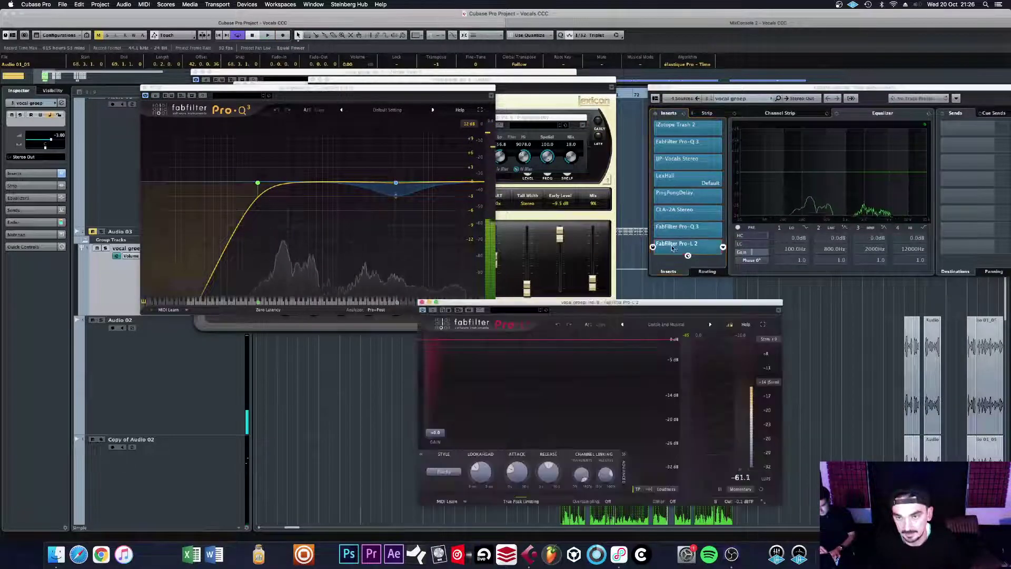
{"action": "key", "text": "space"}
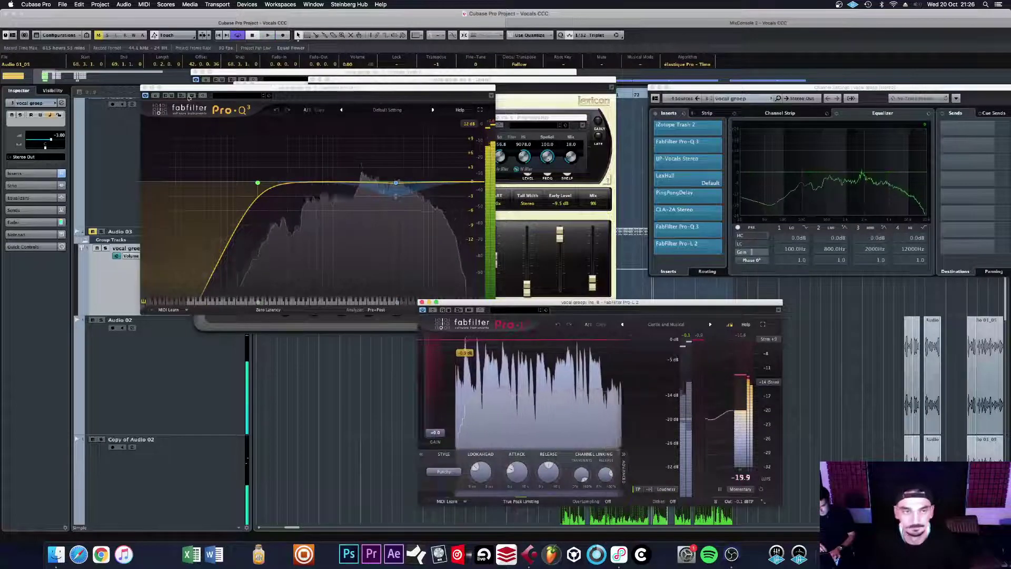
Step: Close all open plug-in windows and the vocal group's channel settings
{"action": "key", "text": "super+w"}
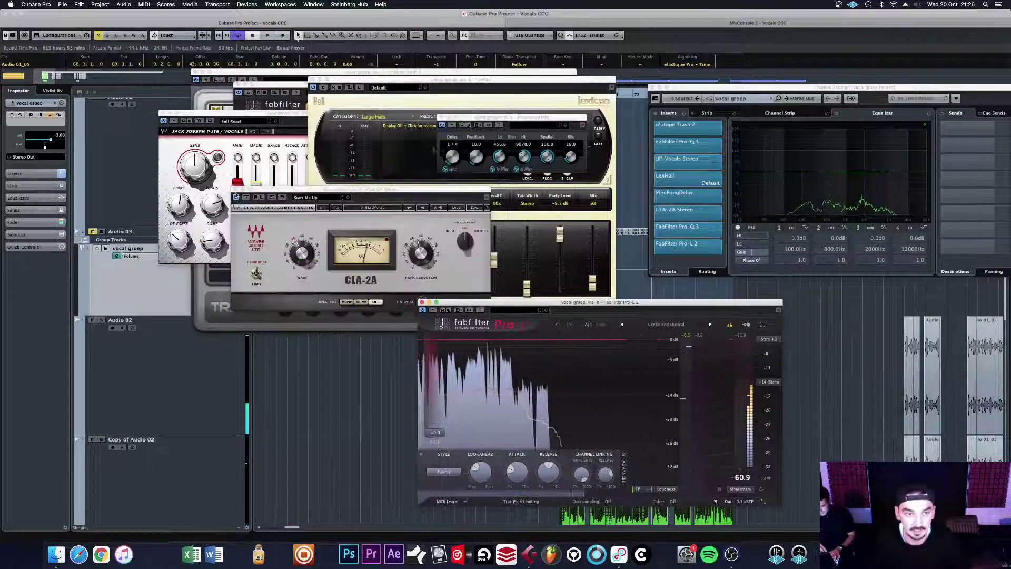
{"action": "key", "text": "super+w"}
{"action": "key", "text": "super+w"}
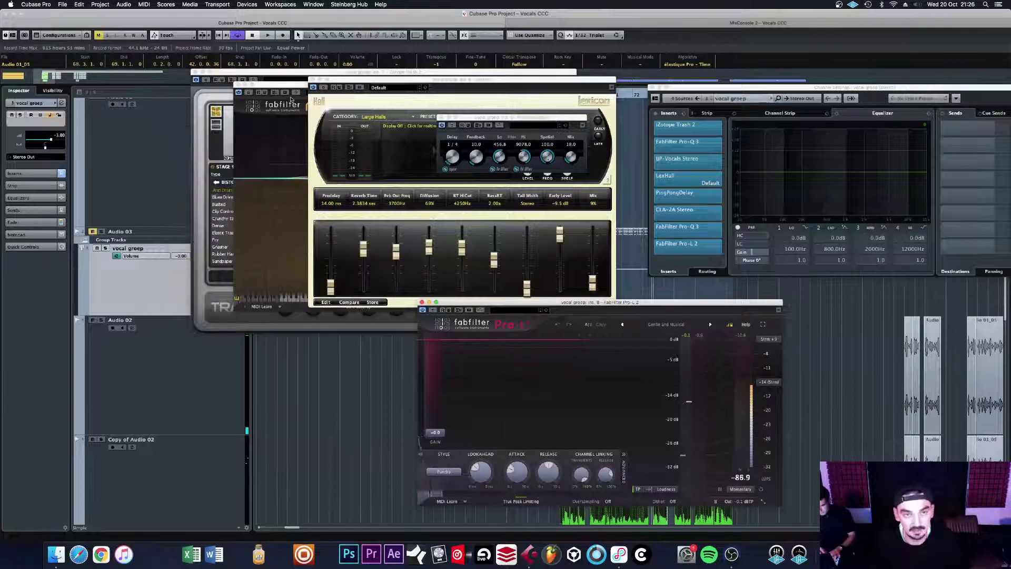
{"action": "left_click", "coordinate": [310, 81]}
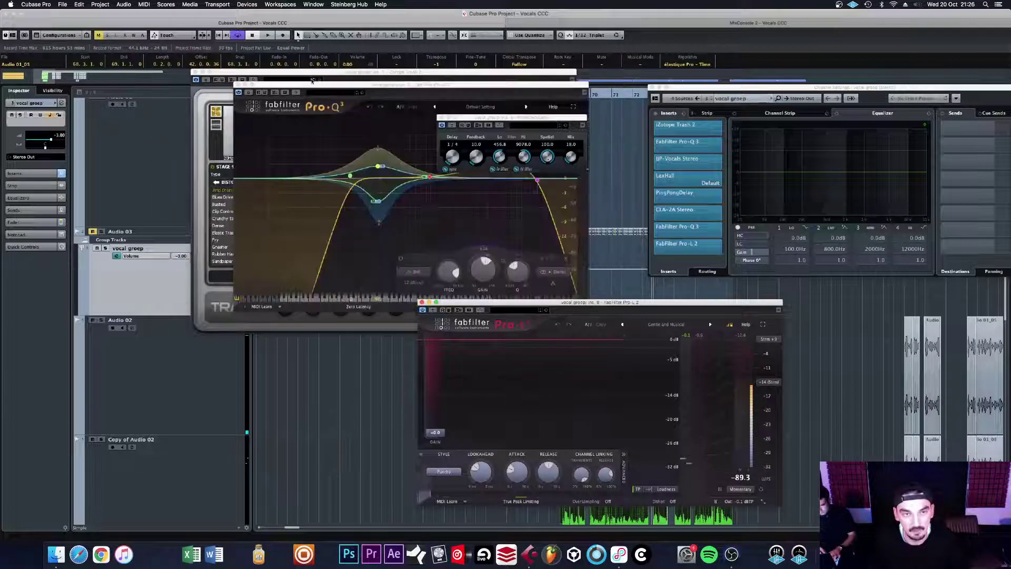
{"action": "left_click", "coordinate": [238, 84]}
{"action": "left_click", "coordinate": [195, 73]}
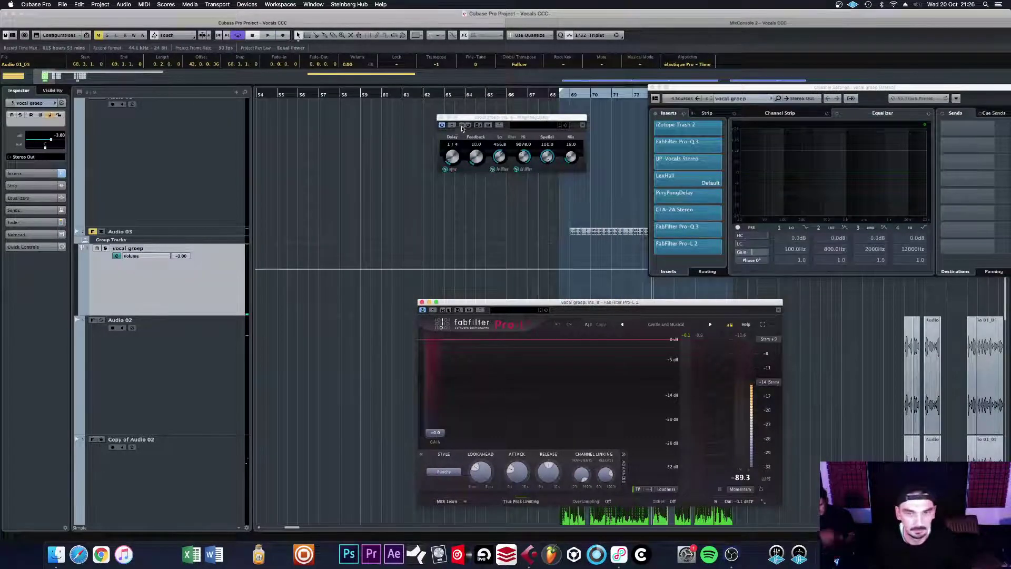
{"action": "left_click", "coordinate": [439, 117]}
{"action": "left_click", "coordinate": [422, 302]}
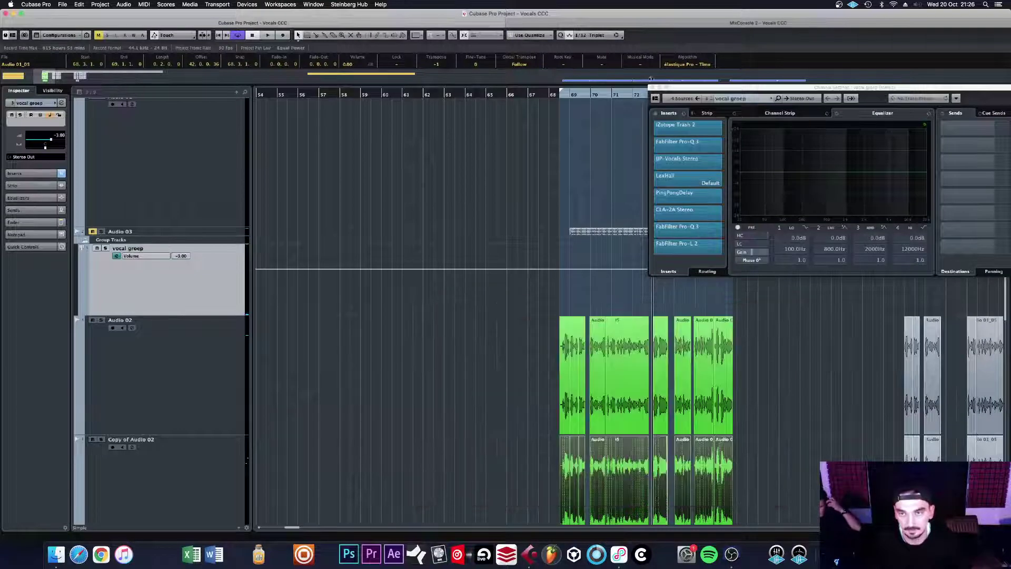
{"action": "left_click", "coordinate": [651, 87]}
Step: Examine the overall arrangement of the vocal tracks, including the lower copies of Audio 02
{"action": "key", "text": "g"}
{"action": "key", "text": "g"}
{"action": "key", "text": "g"}
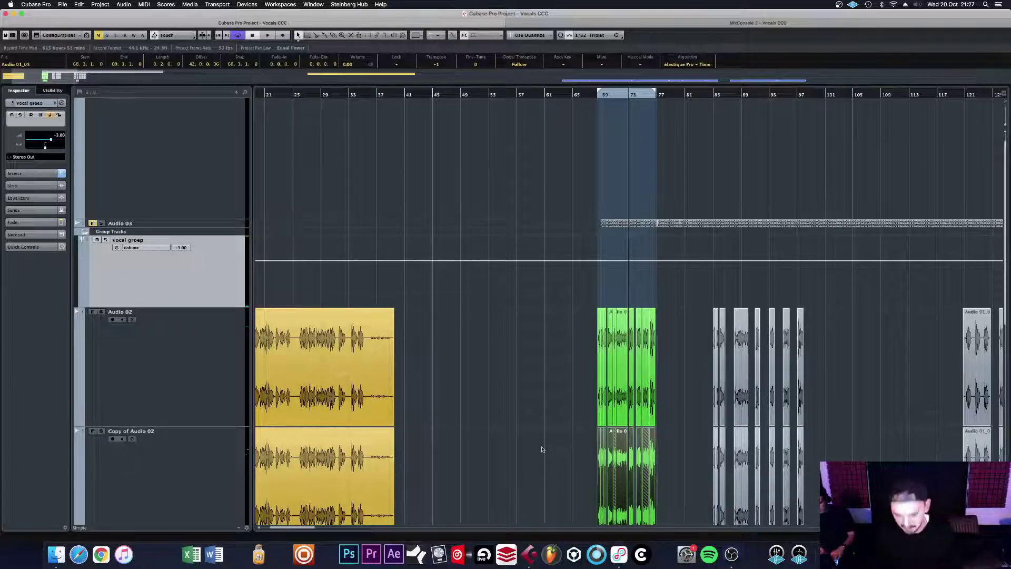
{"action": "key", "text": "h"}
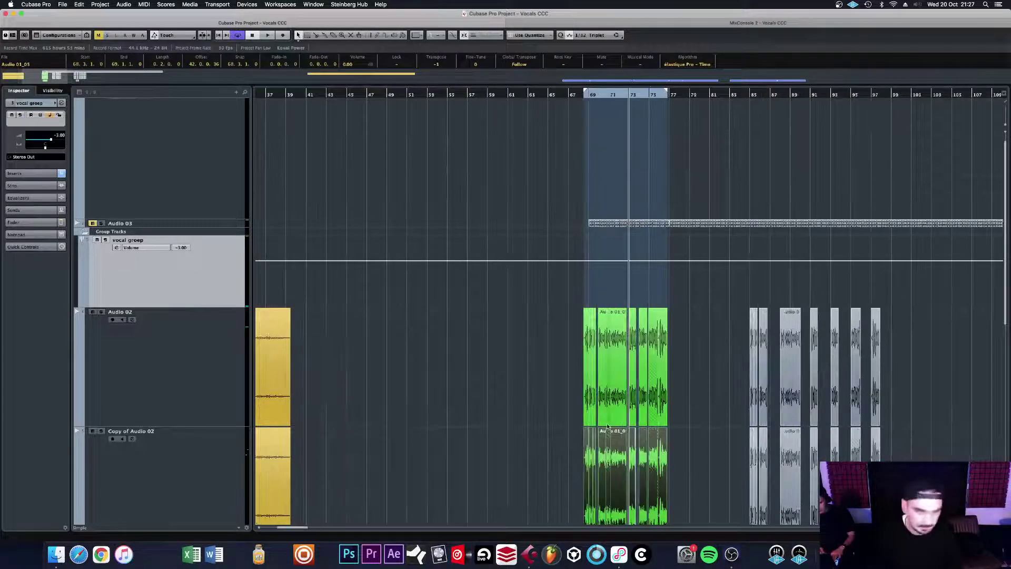
{"action": "key", "text": "g"}
{"action": "key", "text": "g"}
{"action": "key", "text": "g"}
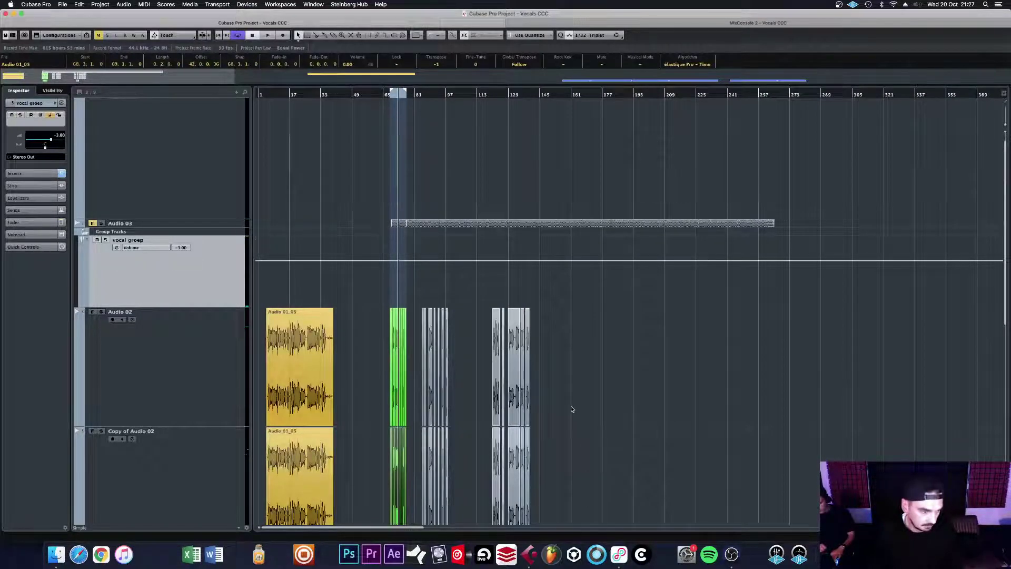
{"action": "scroll", "coordinate": [576, 406], "scroll_direction": "down", "scroll_amount": 4}
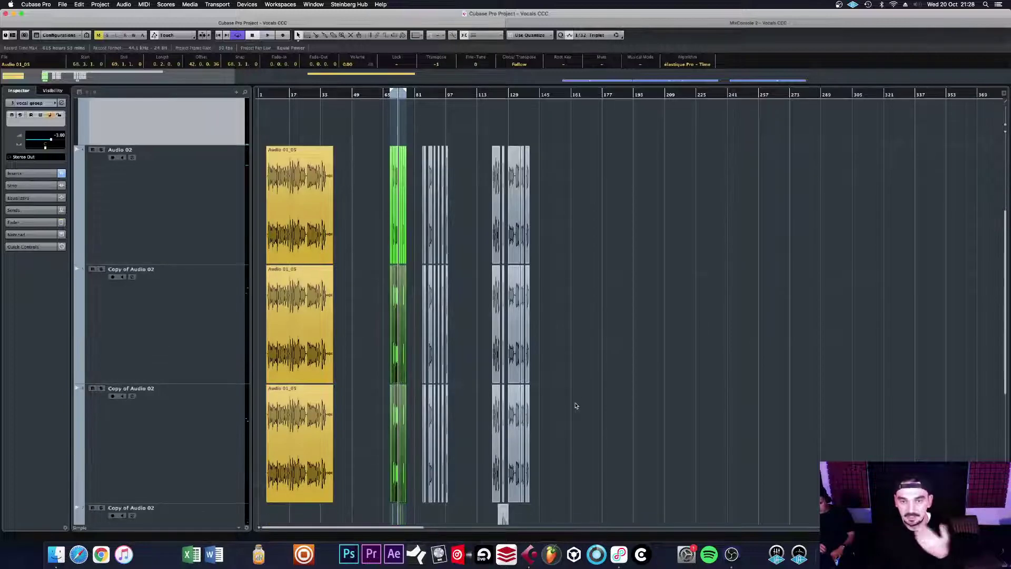
{"action": "scroll", "coordinate": [571, 405], "scroll_direction": "down", "scroll_amount": 5}
{"action": "scroll", "coordinate": [463, 406], "scroll_direction": "up", "scroll_amount": 10}
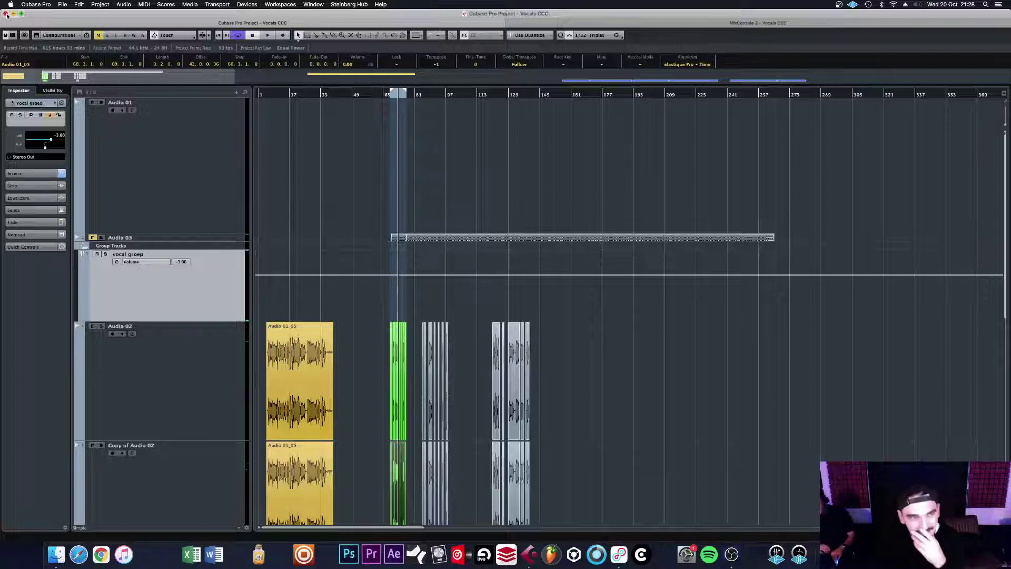
Step: Close the Vocals CCC project without saving it and quit Cubase
{"action": "left_click", "coordinate": [6, 14]}
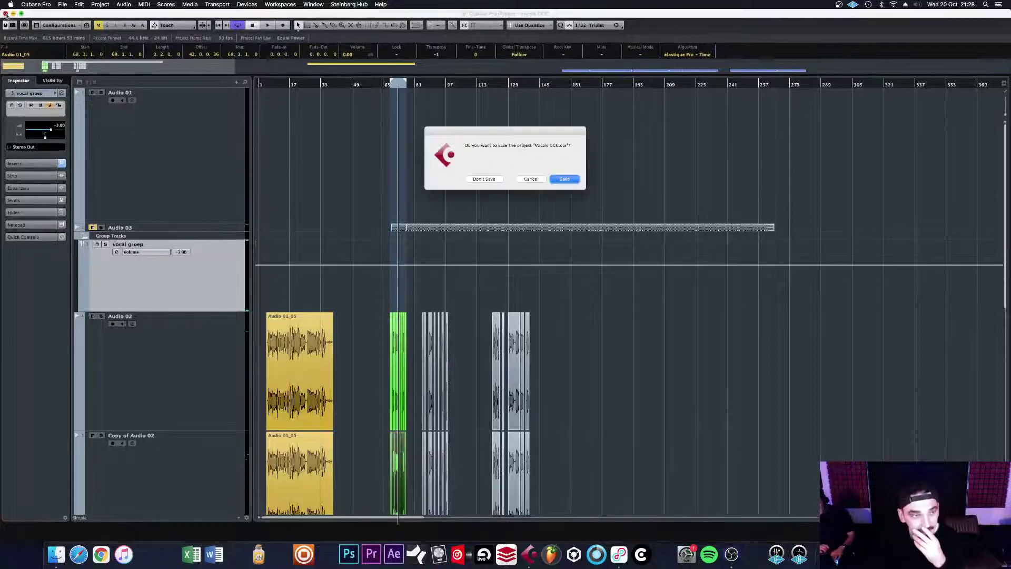
{"action": "left_click", "coordinate": [484, 179]}
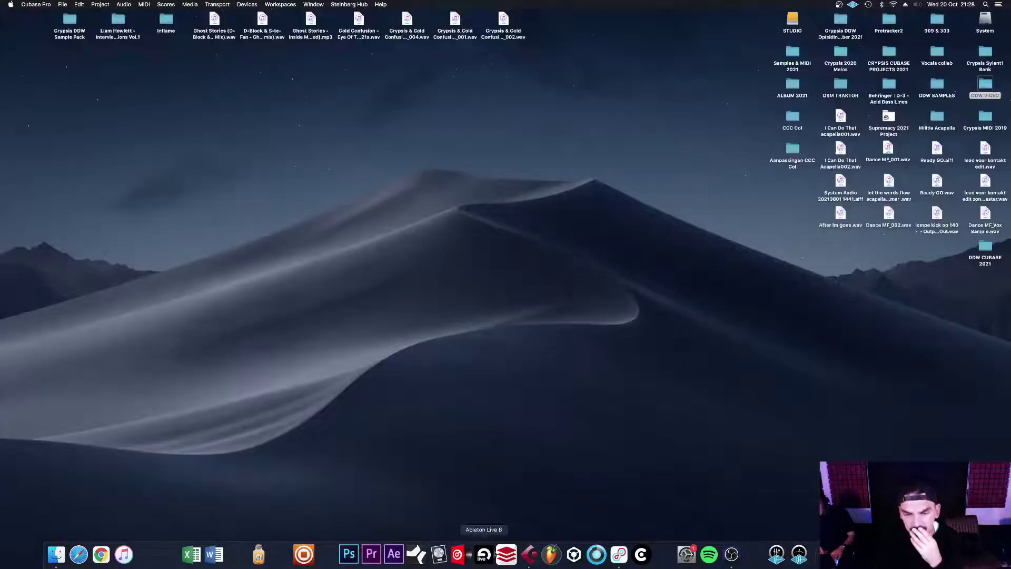
{"action": "right_click", "coordinate": [529, 554]}
{"action": "left_click", "coordinate": [538, 529]}
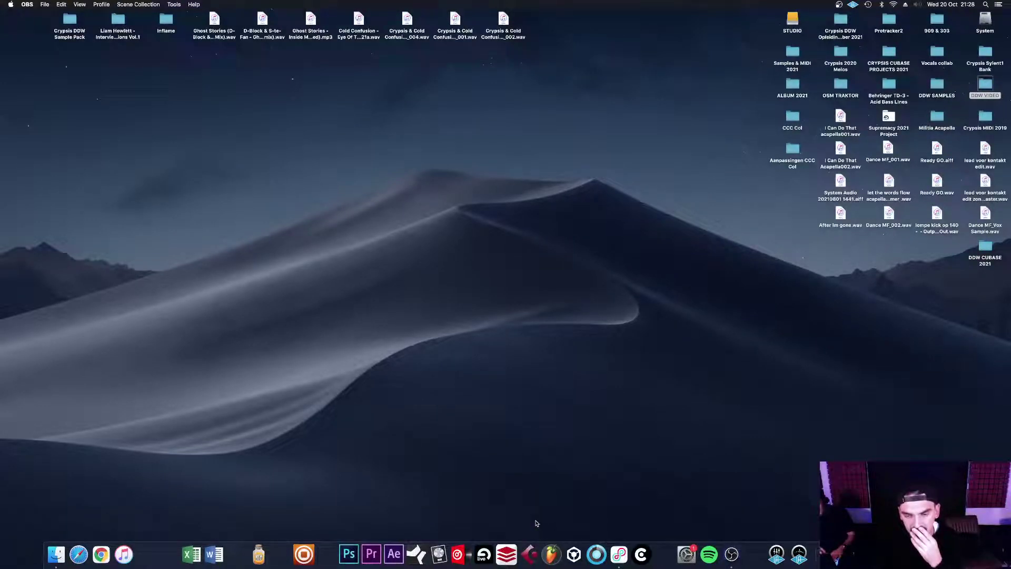
Step: Relaunch Cubase and select the recent project Crypsis – Supremacy 2019 Anthem FINAL
{"action": "left_click", "coordinate": [528, 553]}
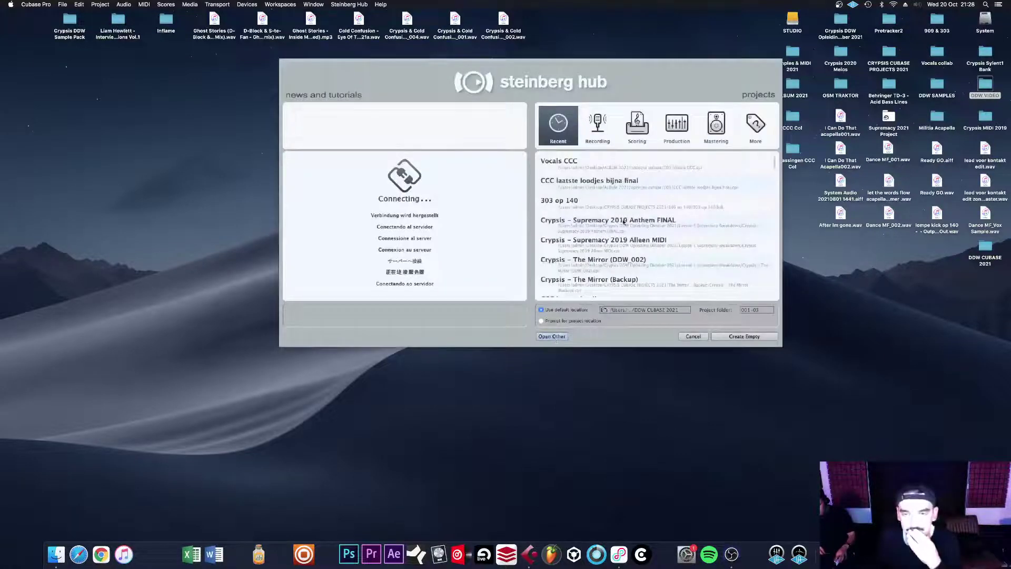
{"action": "left_click", "coordinate": [656, 222]}
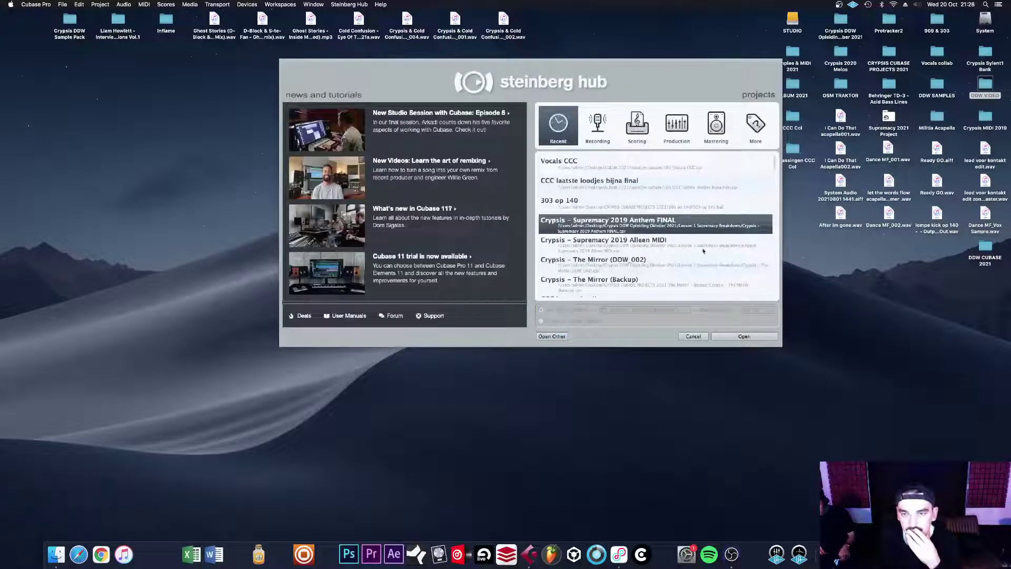
Step: Open the recent project "Crypsis – Supremacy 2019 Anthem FINAL" and play the arrangement from the start and from bar 17
{"action": "left_click", "coordinate": [753, 338]}
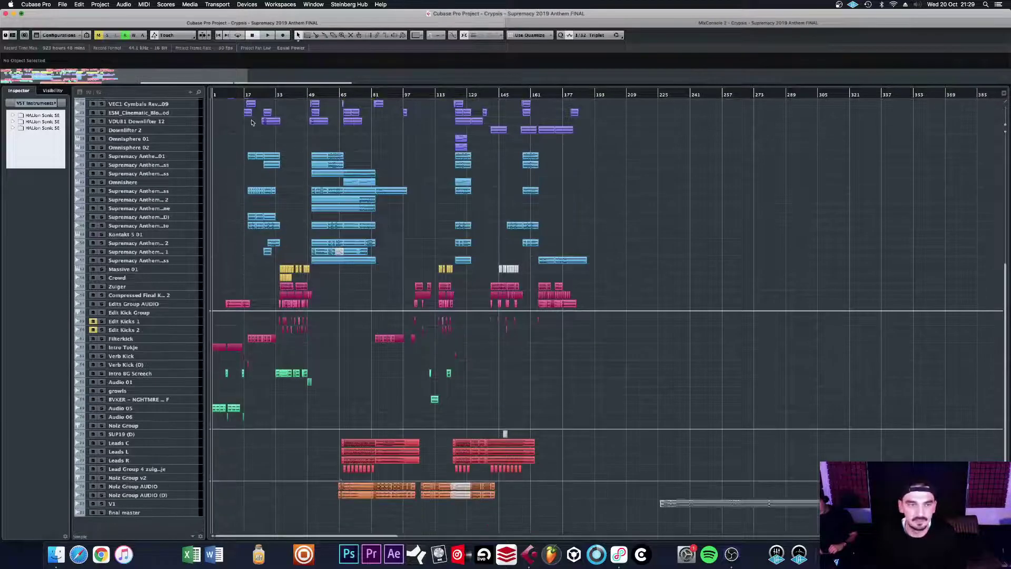
{"action": "key", "text": "space"}
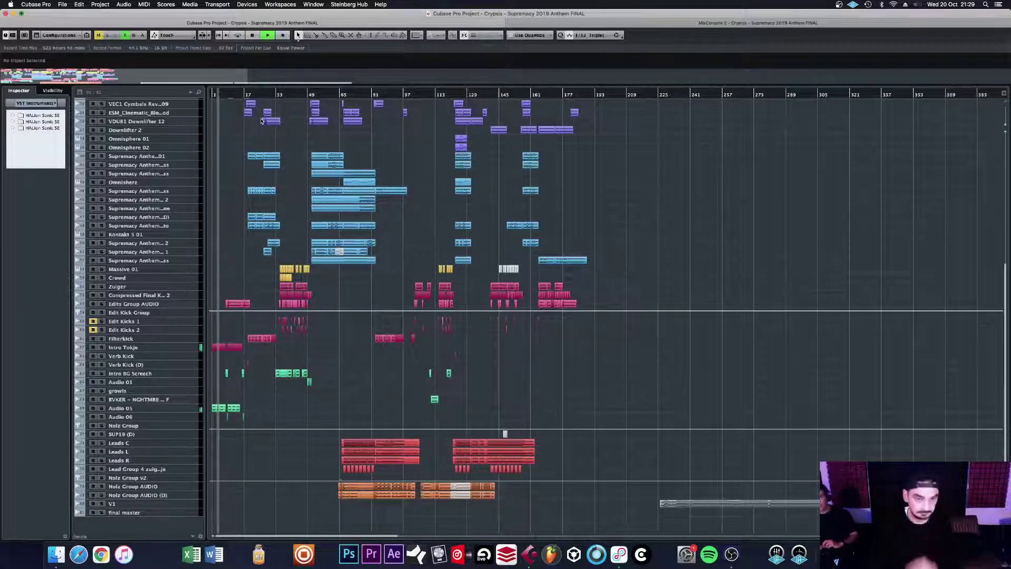
{"action": "scroll", "coordinate": [261, 150], "scroll_direction": "up", "scroll_amount": 3}
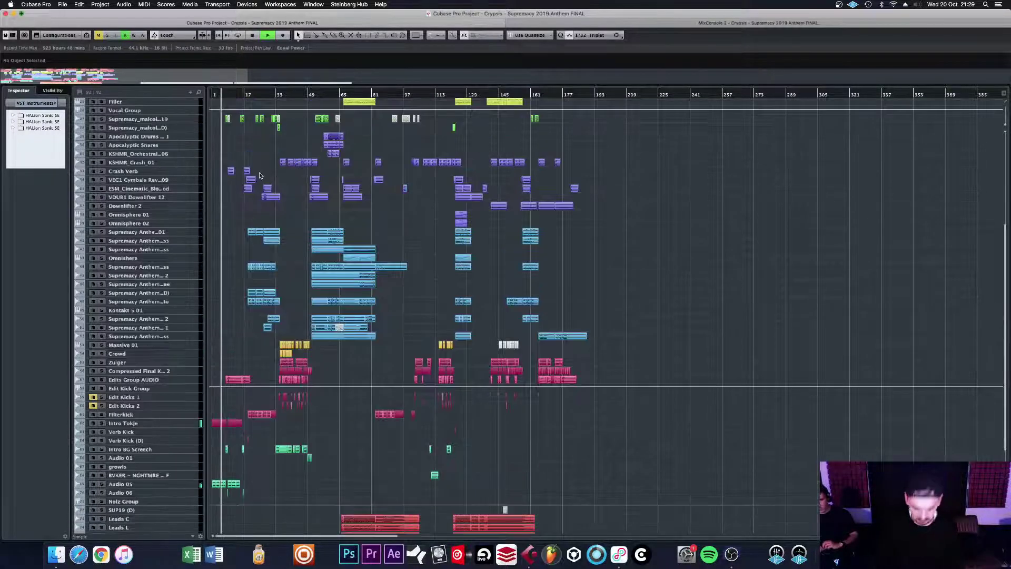
{"action": "key", "text": "h"}
{"action": "key", "text": "h"}
{"action": "key", "text": "h"}
{"action": "key", "text": "h"}
{"action": "key", "text": "space"}
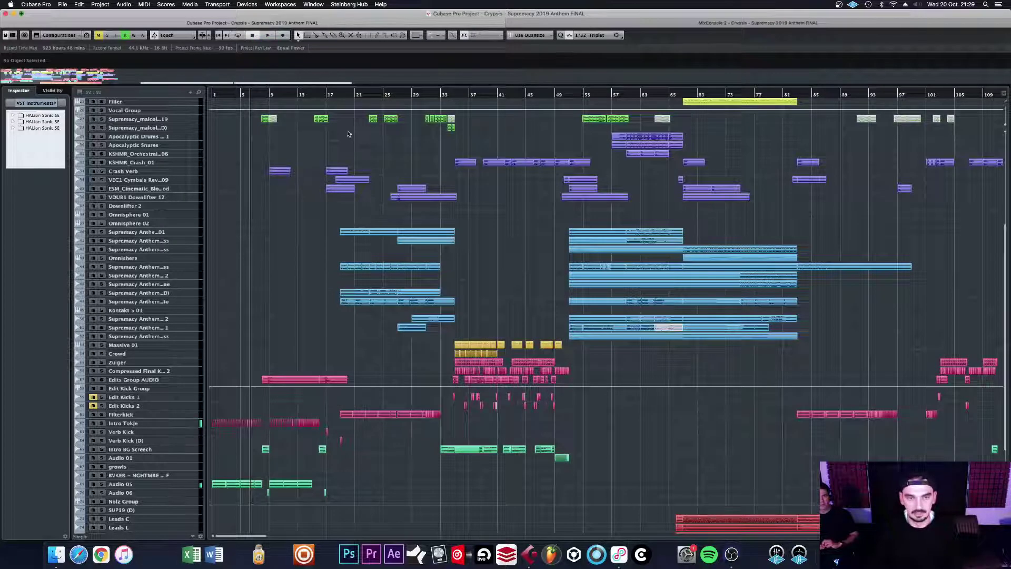
{"action": "left_click", "coordinate": [329, 95]}
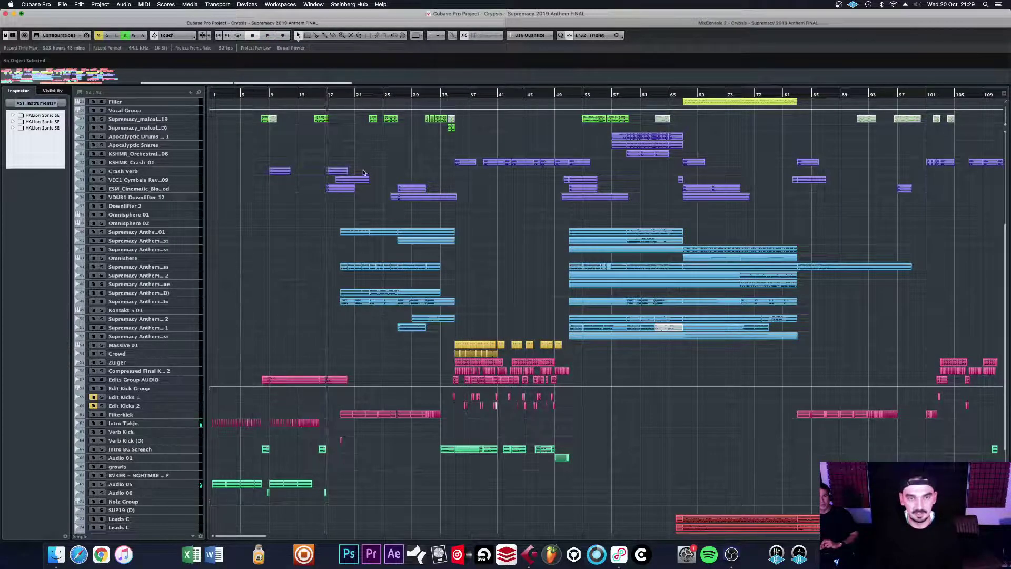
{"action": "key", "text": "space"}
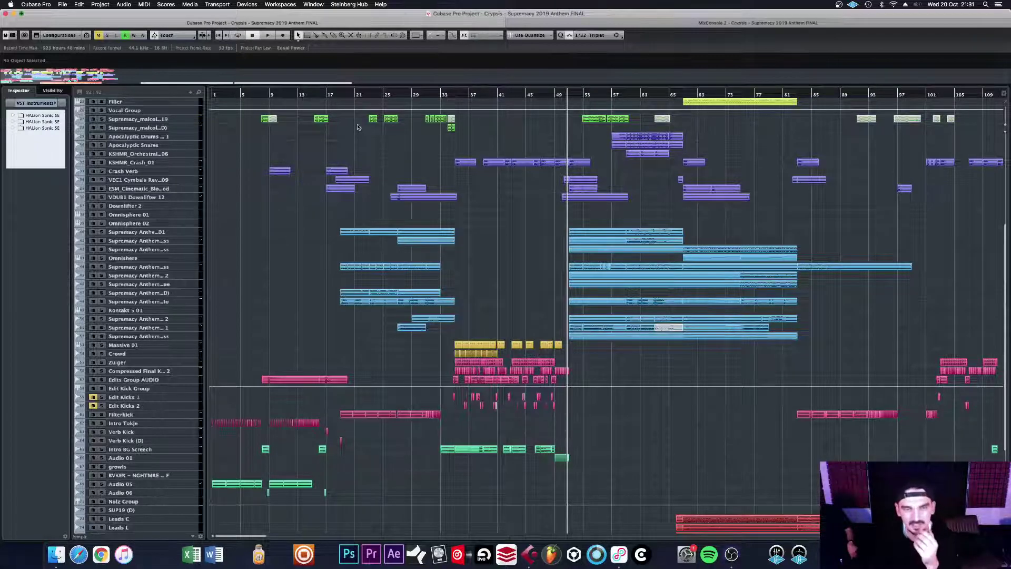
Step: Solo the first blue Supremacy Anthem track, set the locators around its clip at bars 19–23, and play it
{"action": "left_click", "coordinate": [348, 98]}
{"action": "key", "text": "h"}
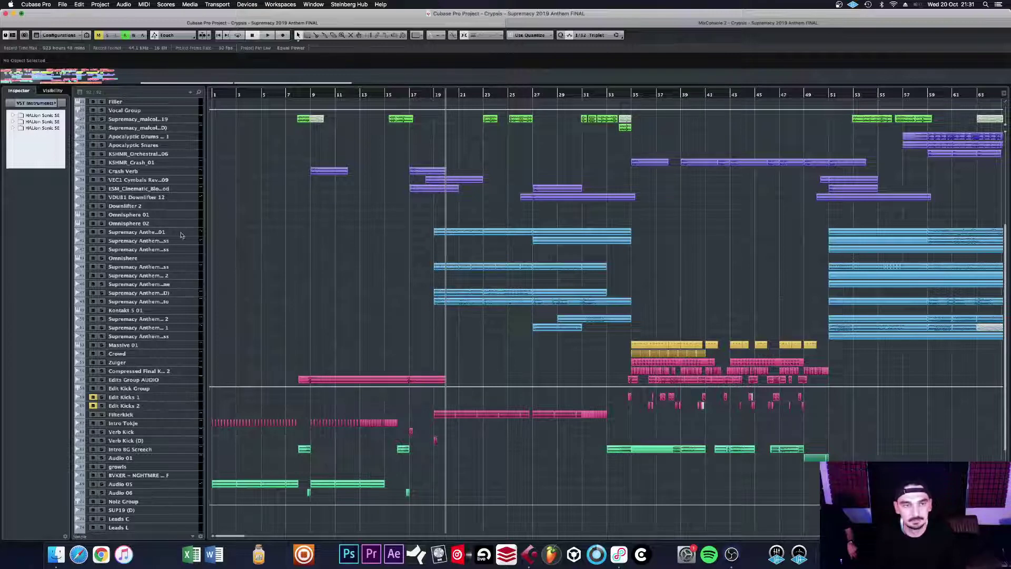
{"action": "left_click", "coordinate": [101, 232]}
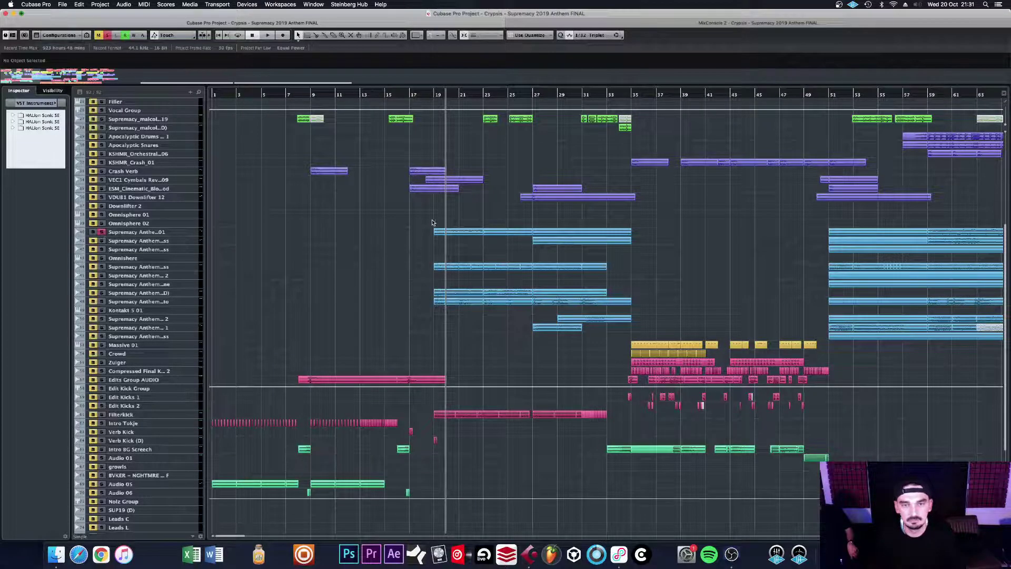
{"action": "left_click", "coordinate": [446, 232]}
{"action": "key", "text": "p"}
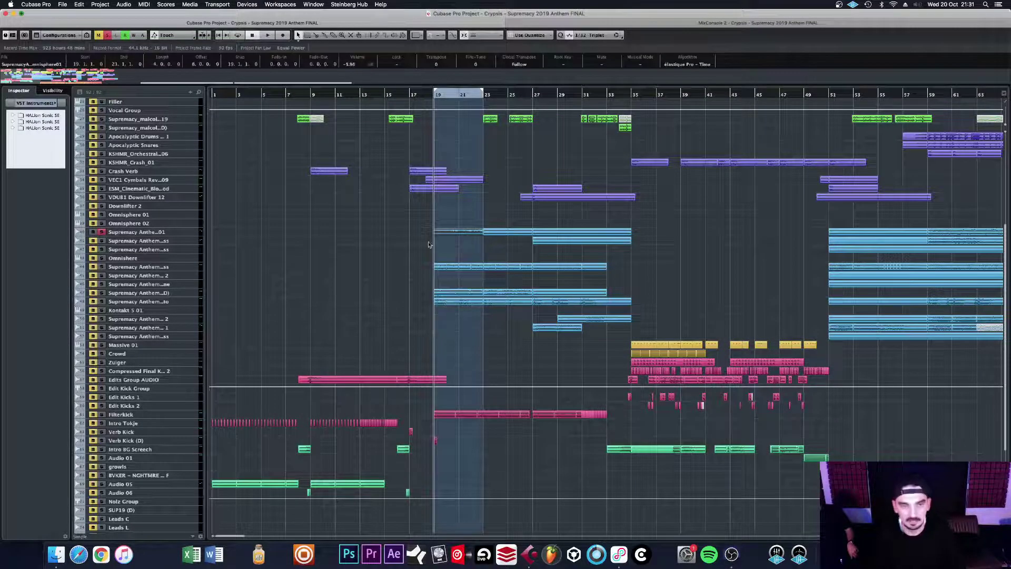
{"action": "key", "text": "space"}
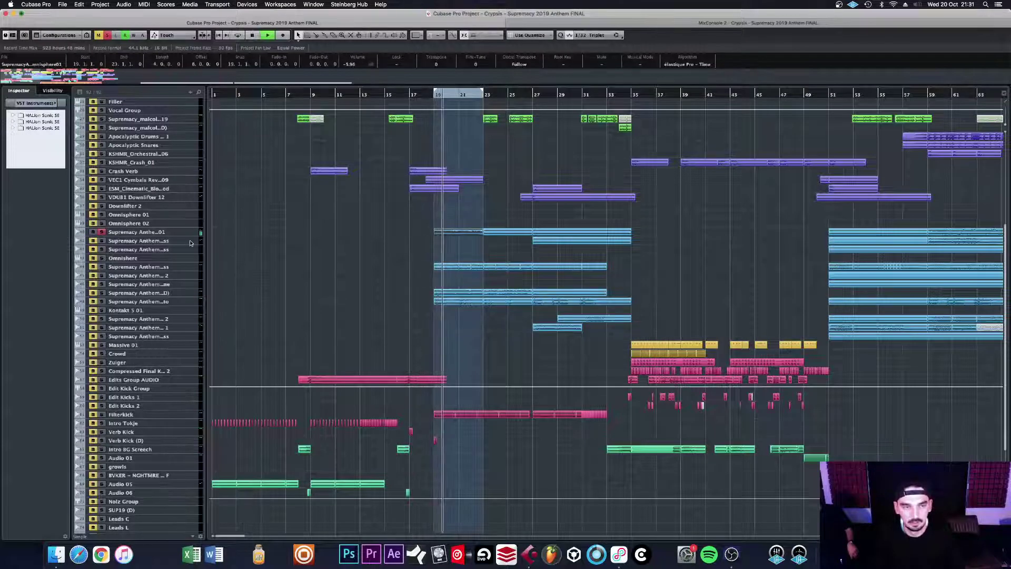
Step: Audition the other Supremacy Anthem layers from bar 19 by moving the solo from track to track
{"action": "left_click", "coordinate": [103, 267]}
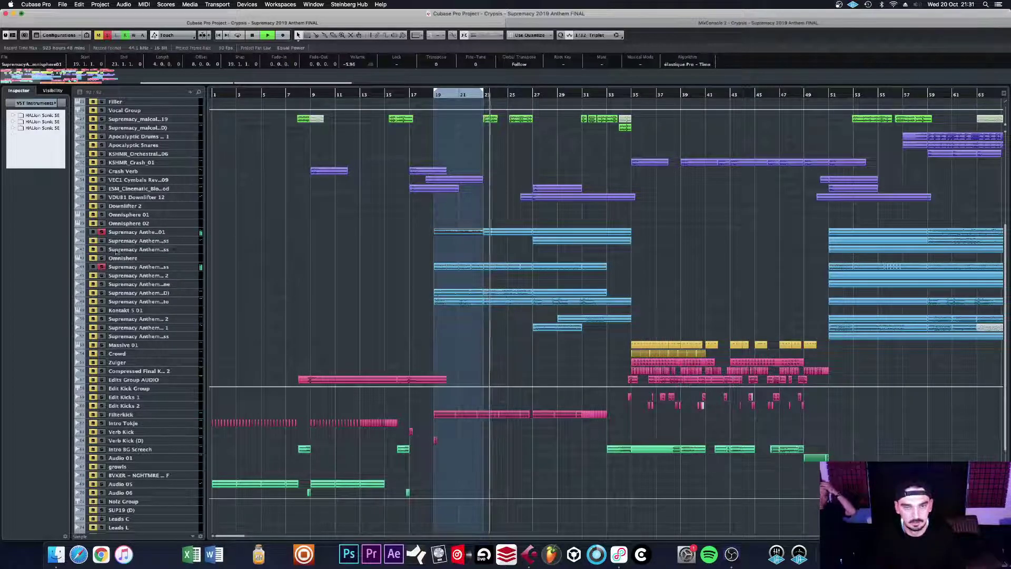
{"action": "left_click", "coordinate": [101, 233]}
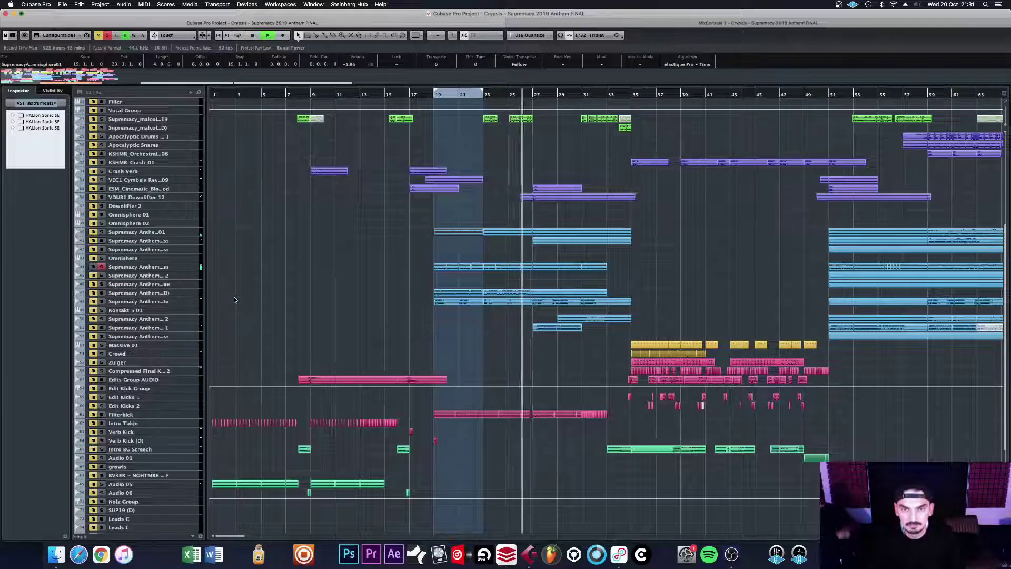
{"action": "key", "text": "KP_1"}
{"action": "left_click", "coordinate": [101, 293]}
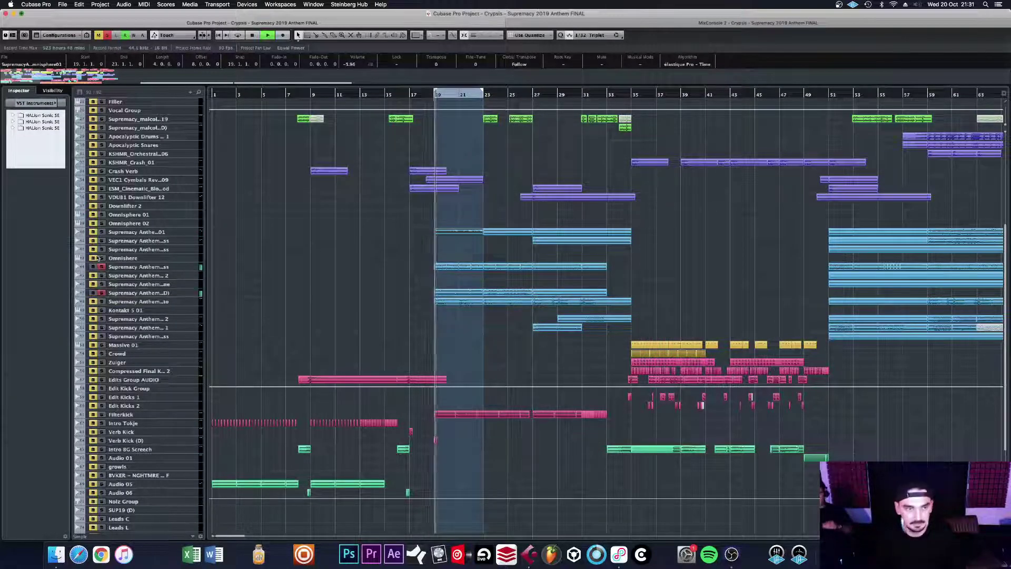
{"action": "left_click", "coordinate": [101, 267]}
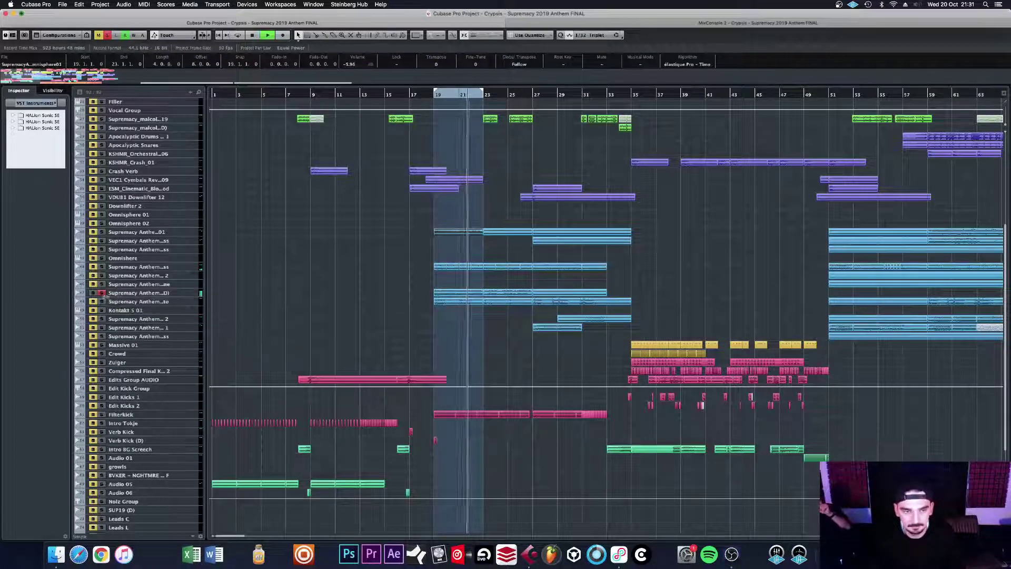
{"action": "left_click", "coordinate": [101, 294]}
{"action": "left_click", "coordinate": [102, 301]}
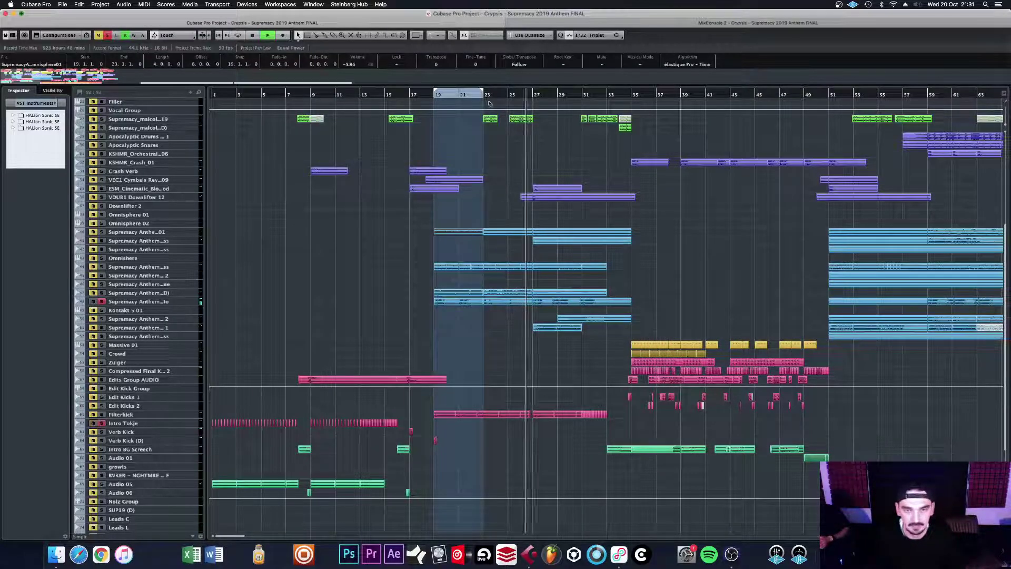
Step: Return playback to bar 19 and switch the solo to the Filterkick track to hear it
{"action": "left_click", "coordinate": [437, 95]}
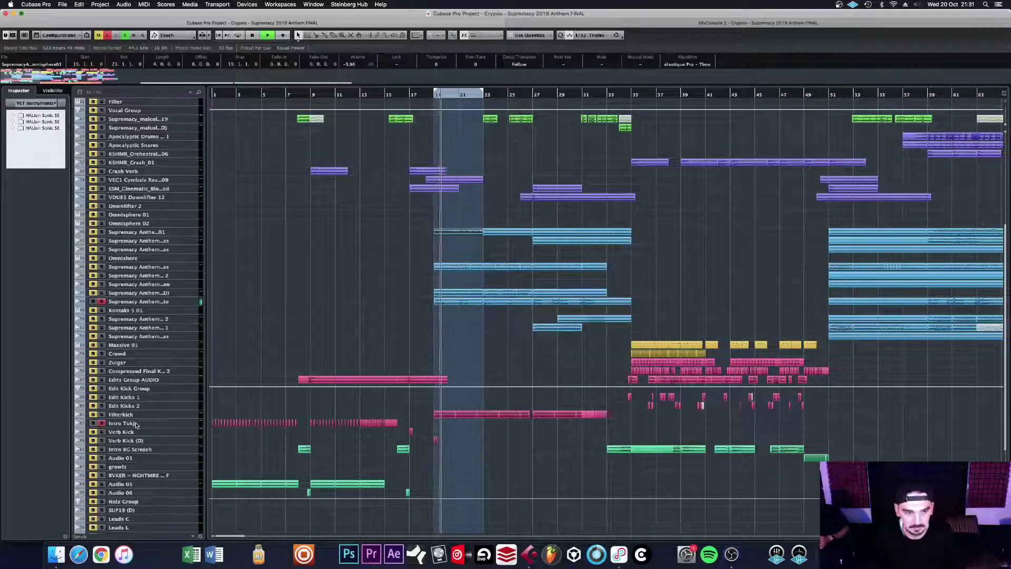
{"action": "left_click", "coordinate": [102, 423]}
{"action": "left_click", "coordinate": [101, 414]}
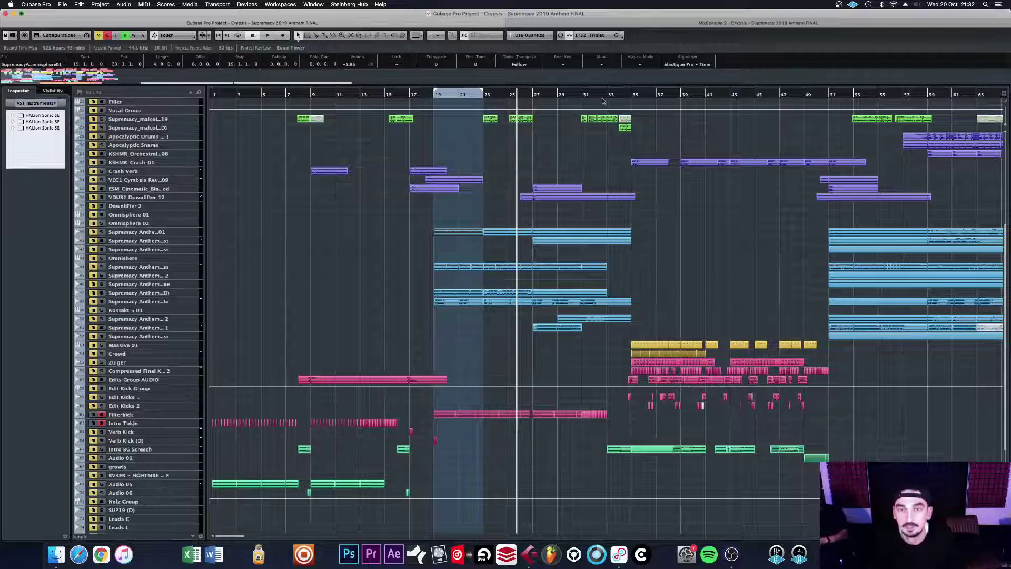
Step: Clear all solos and play the full mix onward through the end of the break
{"action": "left_click", "coordinate": [108, 36]}
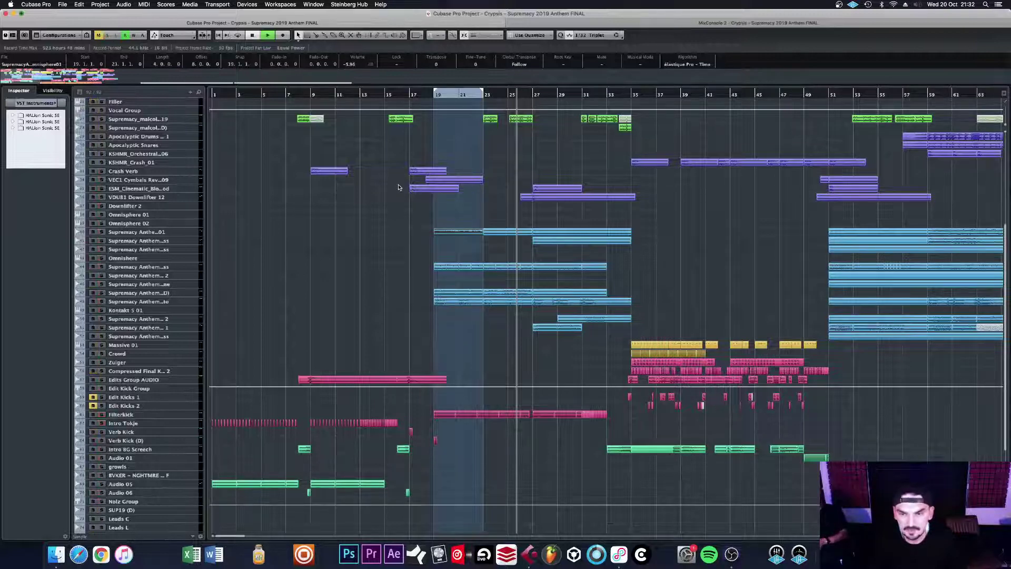
{"action": "key", "text": "space"}
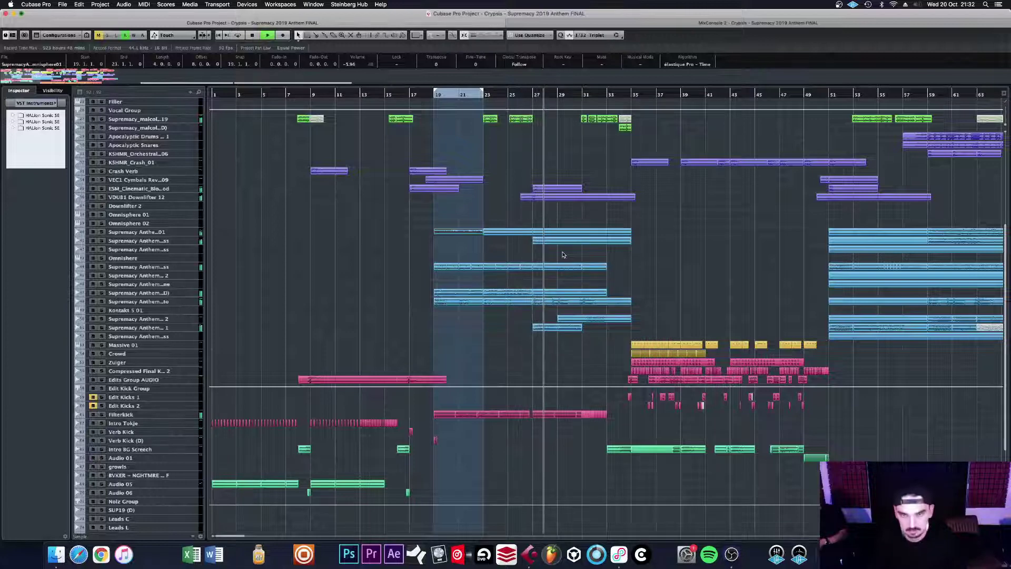
{"action": "scroll", "coordinate": [565, 286], "scroll_direction": "up", "scroll_amount": 2}
{"action": "scroll", "coordinate": [565, 287], "scroll_direction": "up", "scroll_amount": 3}
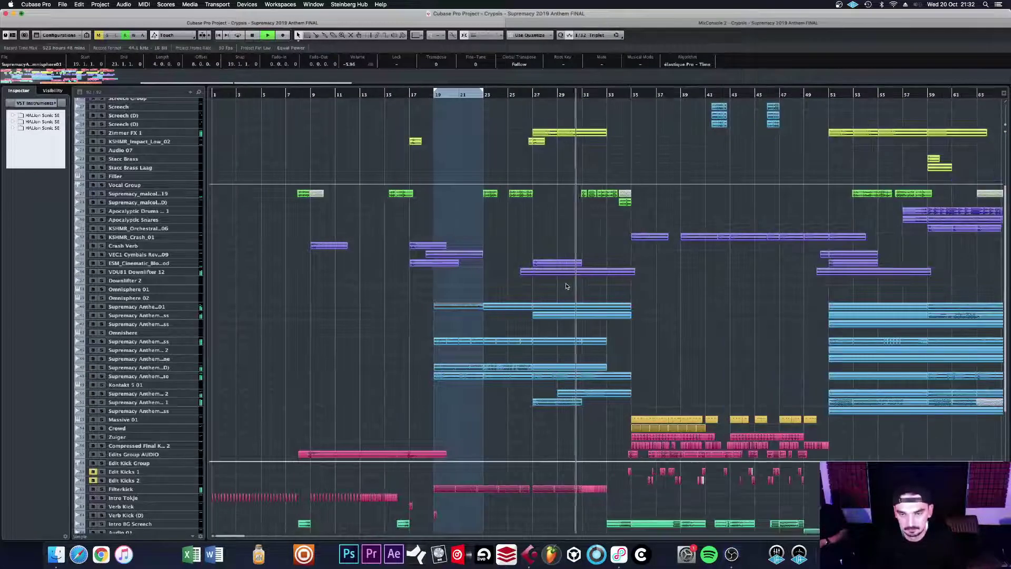
{"action": "key", "text": "g"}
{"action": "scroll", "coordinate": [565, 287], "scroll_direction": "down", "scroll_amount": 2}
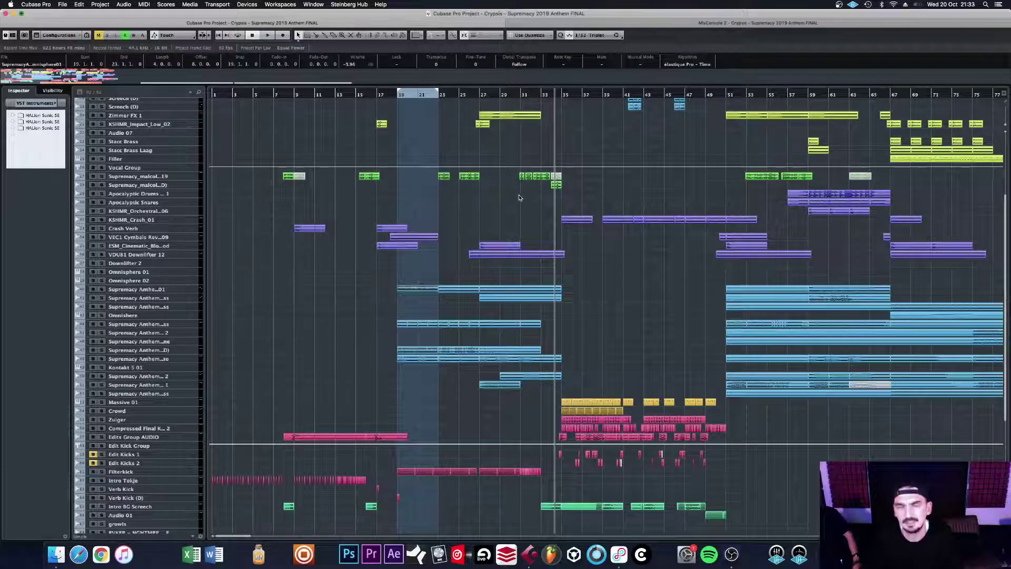
Step: Play the full mix from about bar 32 into the section beginning at bar 35
{"action": "left_click", "coordinate": [534, 96]}
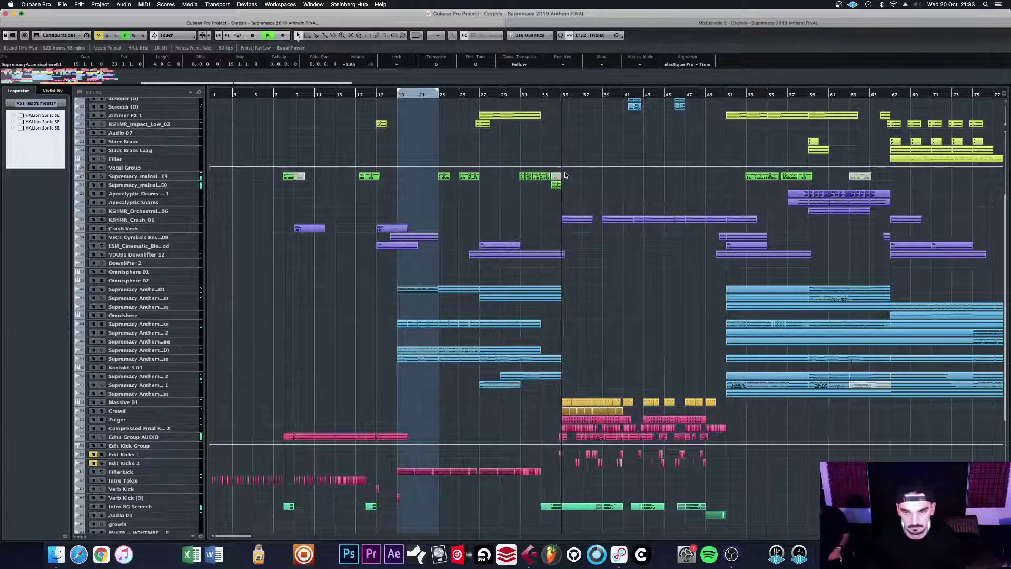
{"action": "scroll", "coordinate": [584, 282], "scroll_direction": "down", "scroll_amount": 1}
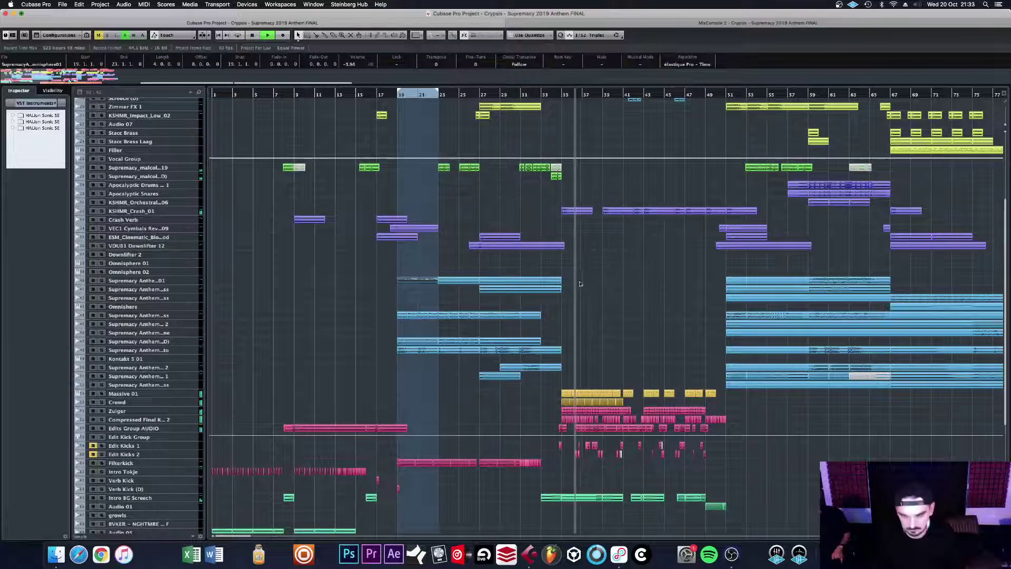
{"action": "scroll", "coordinate": [592, 307], "scroll_direction": "down", "scroll_amount": 2}
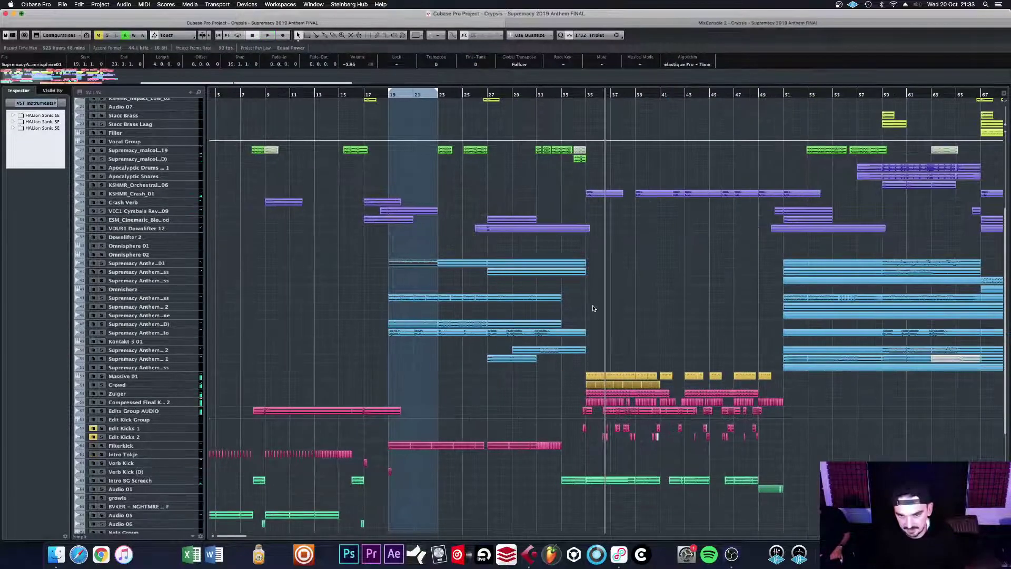
{"action": "scroll", "coordinate": [609, 333], "scroll_direction": "down", "scroll_amount": 4}
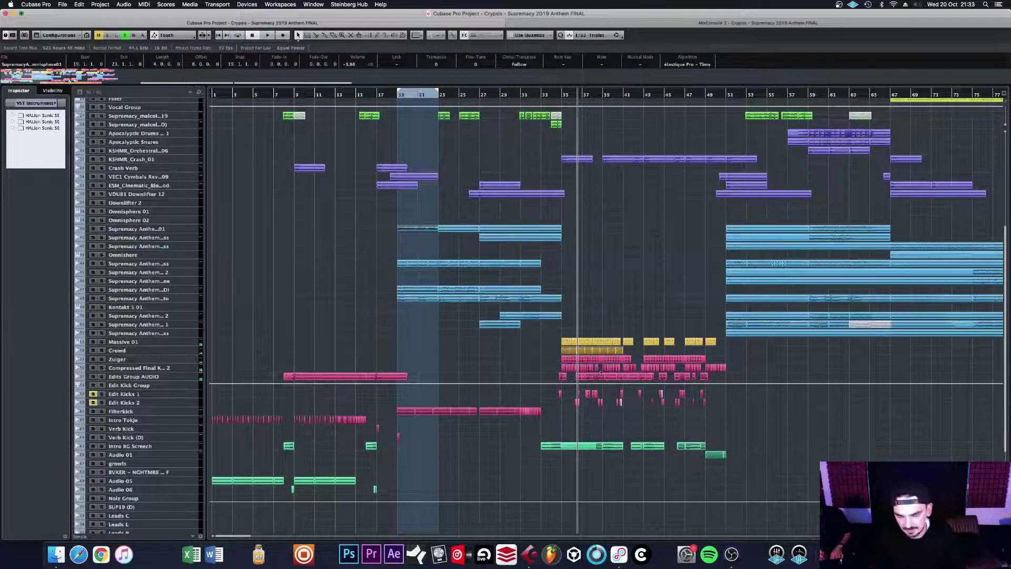
Step: Set the grid type to Bar, limit the cycle range to bars 35–39, and play the loop
{"action": "left_click_drag", "start_coordinate": [565, 333], "coordinate": [622, 362]}
{"action": "key", "text": "p"}
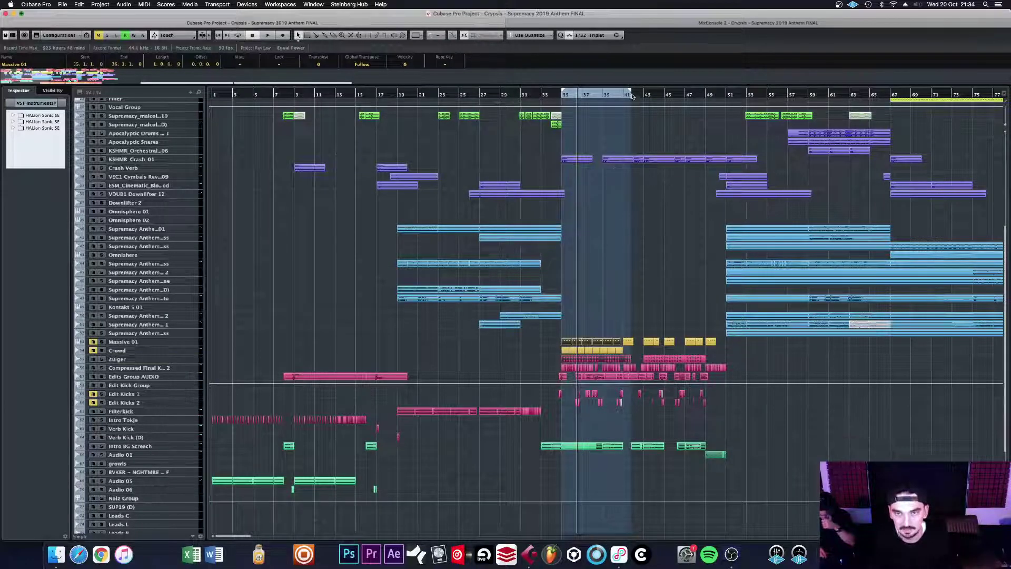
{"action": "left_click_drag", "start_coordinate": [632, 96], "coordinate": [623, 97]}
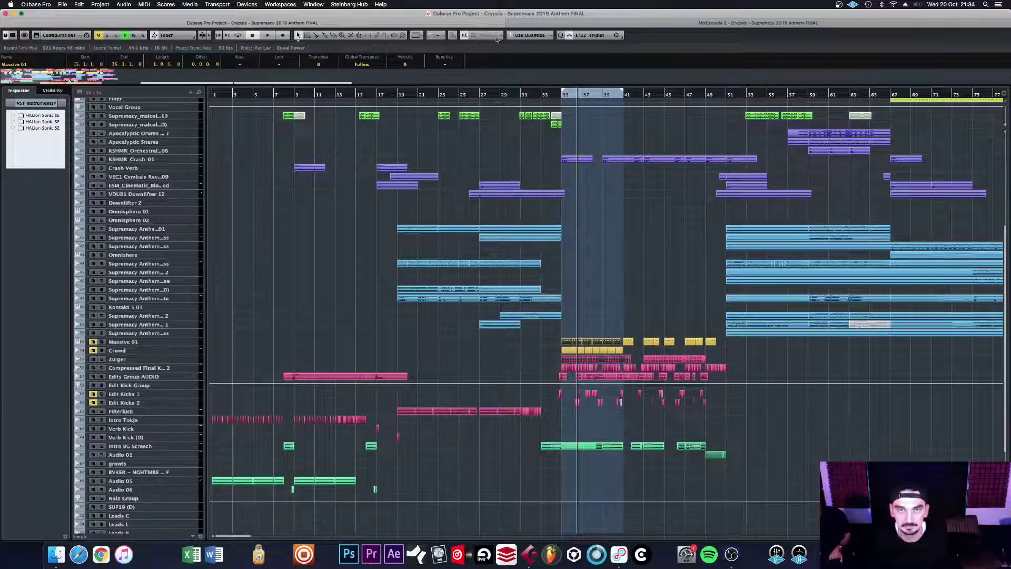
{"action": "left_click", "coordinate": [529, 35]}
{"action": "left_click", "coordinate": [527, 16]}
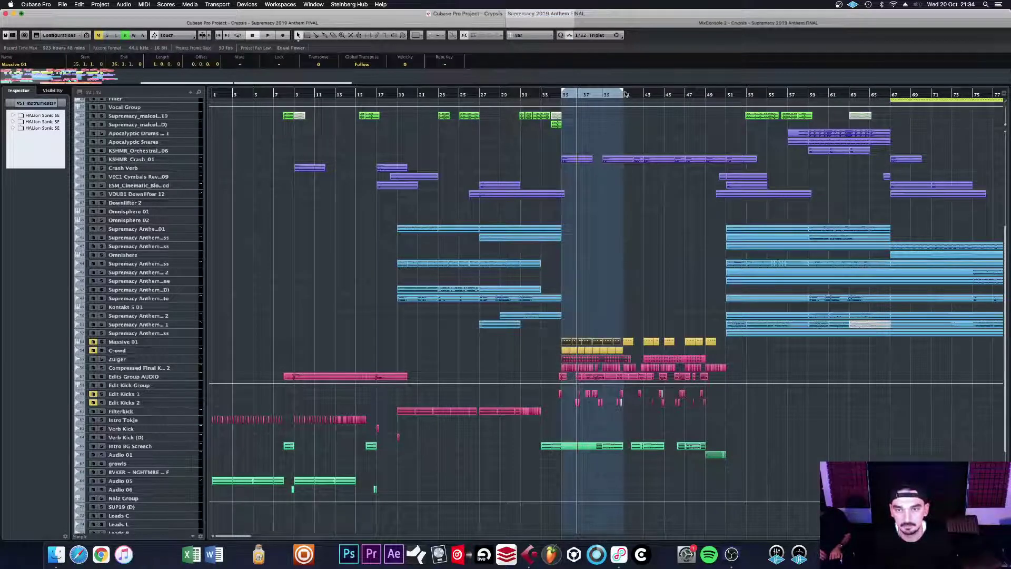
{"action": "left_click_drag", "start_coordinate": [621, 94], "coordinate": [602, 95]}
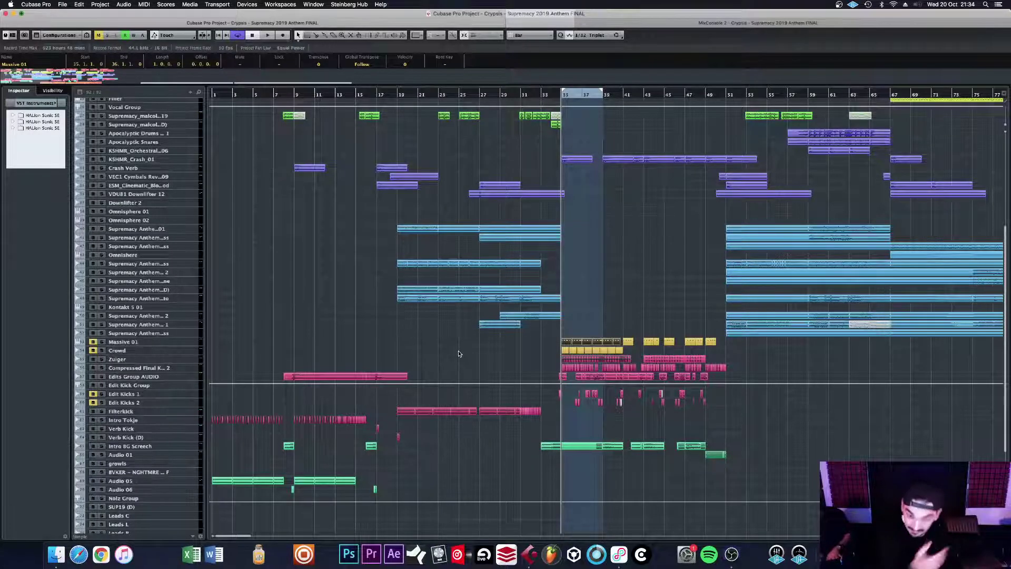
{"action": "key", "text": "space"}
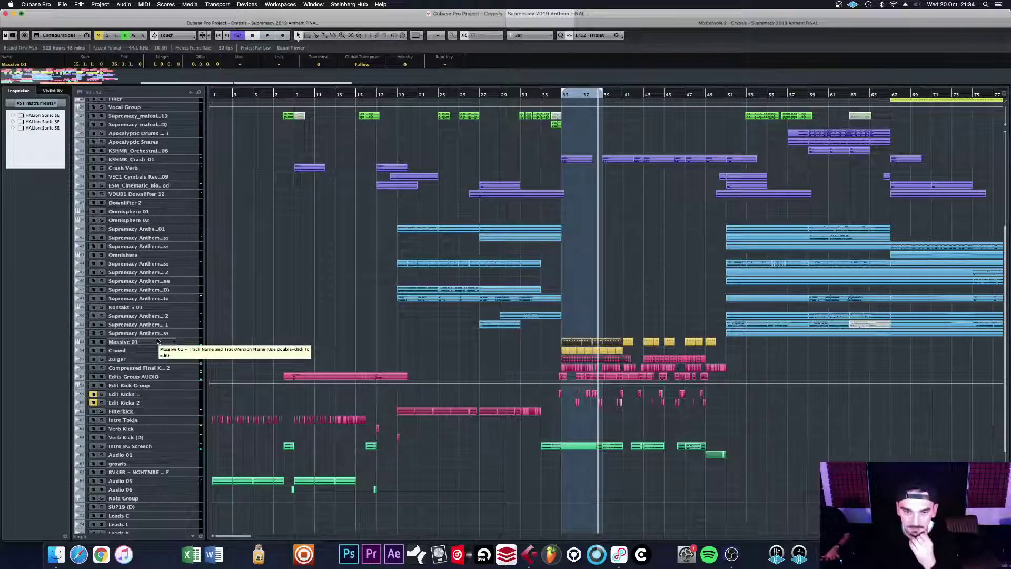
Step: Solo the Massive 01 track, open its channel settings, and play its clips in the loop
{"action": "left_click", "coordinate": [102, 342]}
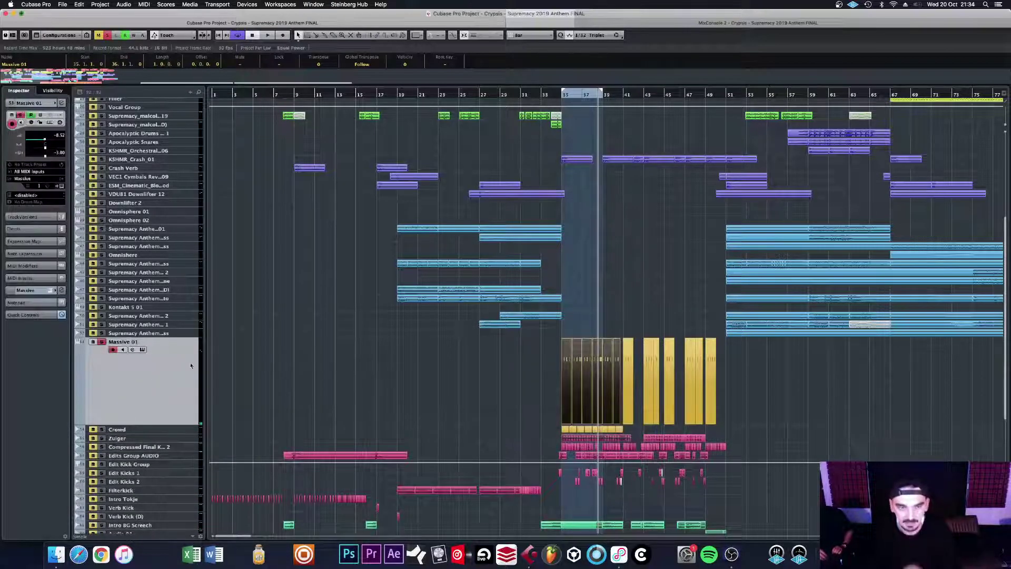
{"action": "left_click", "coordinate": [59, 122]}
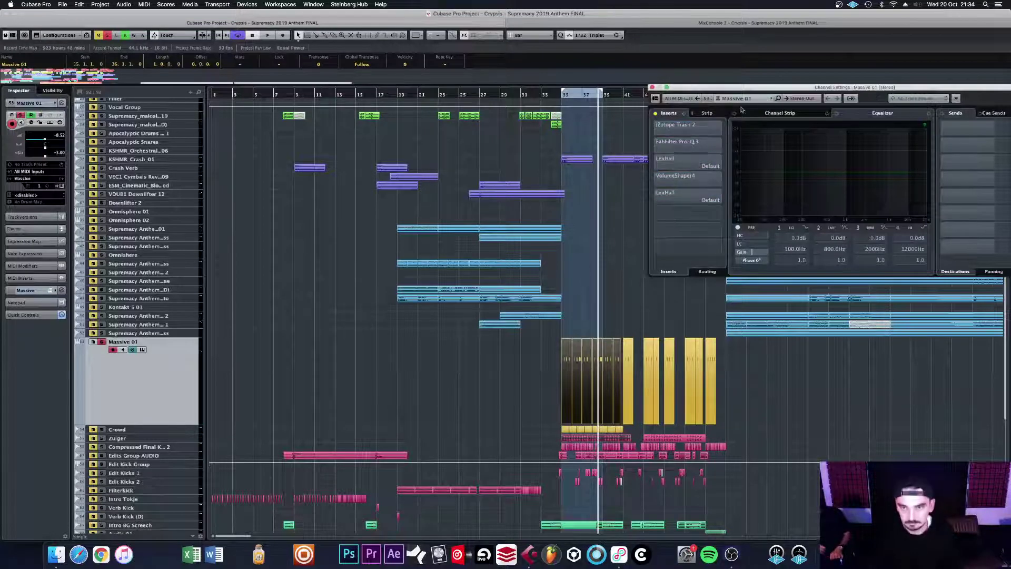
{"action": "scroll", "coordinate": [598, 238], "scroll_direction": "up", "scroll_amount": 3}
{"action": "scroll", "coordinate": [597, 238], "scroll_direction": "up", "scroll_amount": 2}
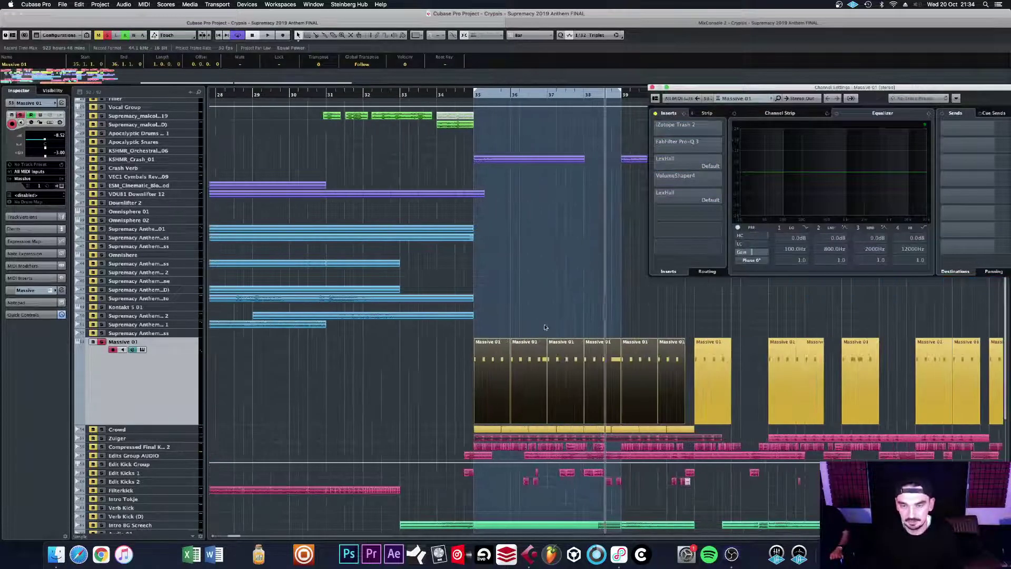
{"action": "left_click", "coordinate": [155, 373]}
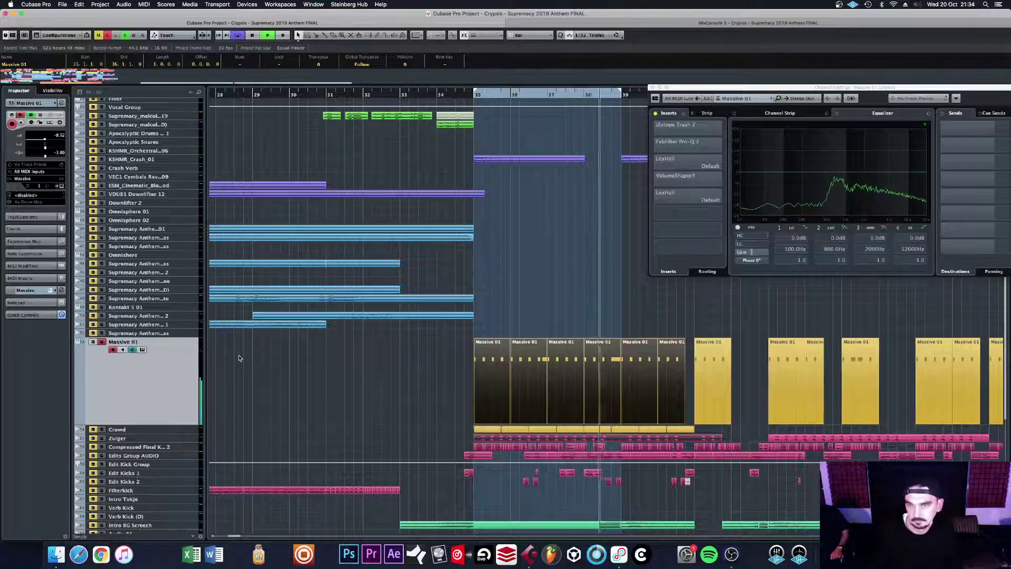
{"action": "key", "text": "space"}
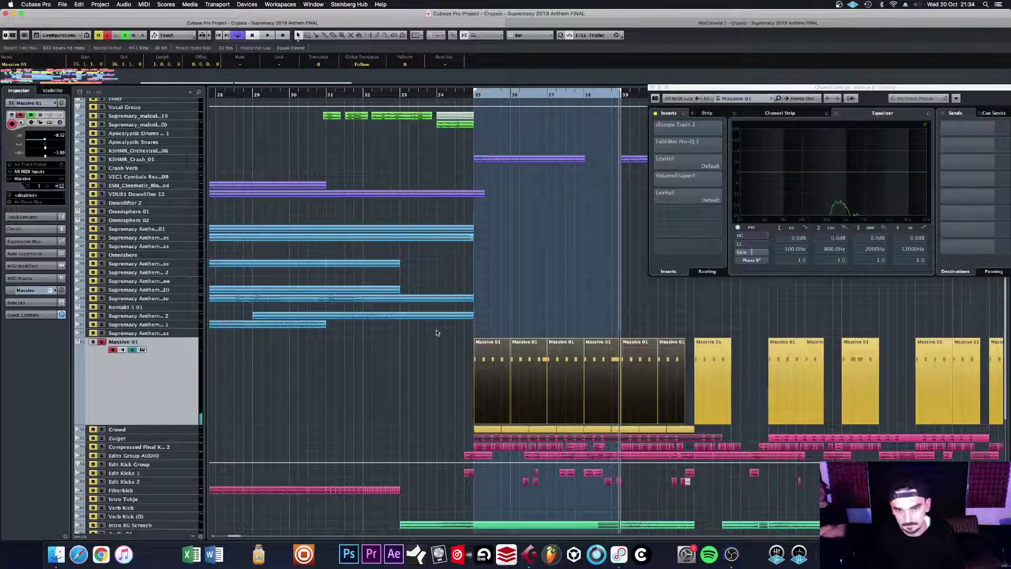
Step: Activate the five bypassed inserts on Massive 01, from the last LexHall up to iZotope Trash 2, and play the loop
{"action": "mouse_move", "coordinate": [653, 128]}
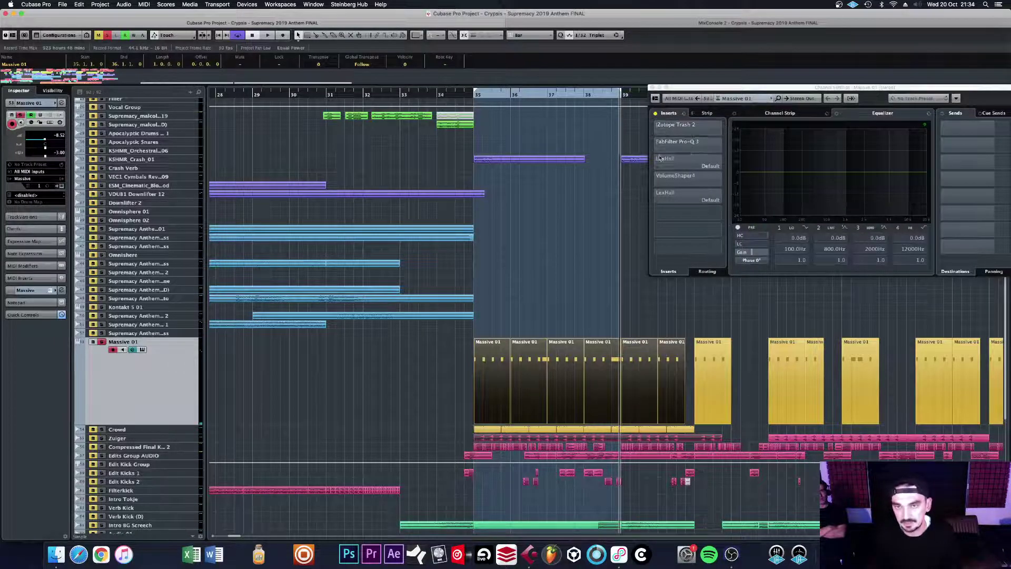
{"action": "mouse_move", "coordinate": [656, 161]}
{"action": "mouse_move", "coordinate": [671, 177]}
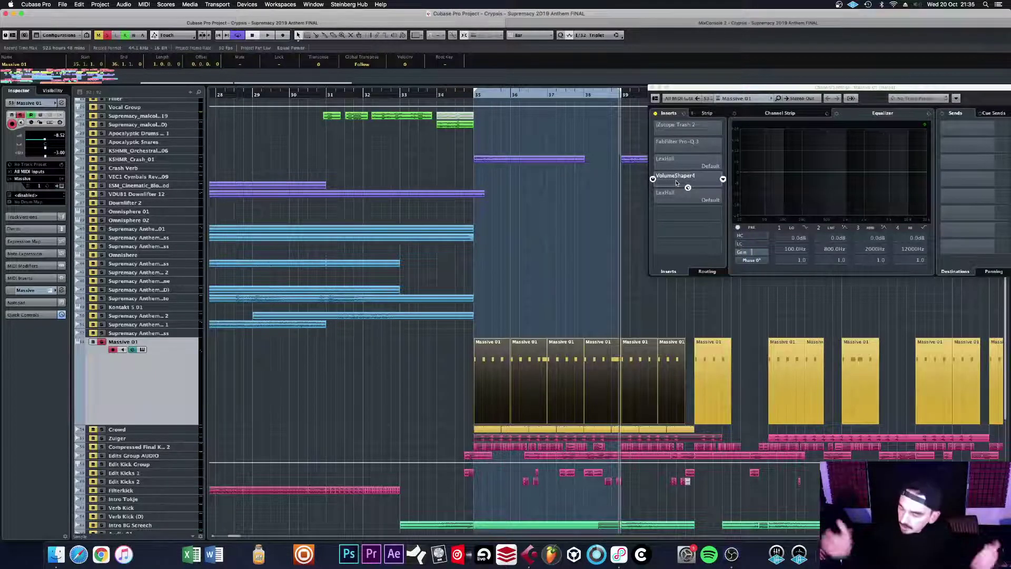
{"action": "left_click", "coordinate": [656, 199]}
{"action": "left_click", "coordinate": [659, 178], "text": "shift"}
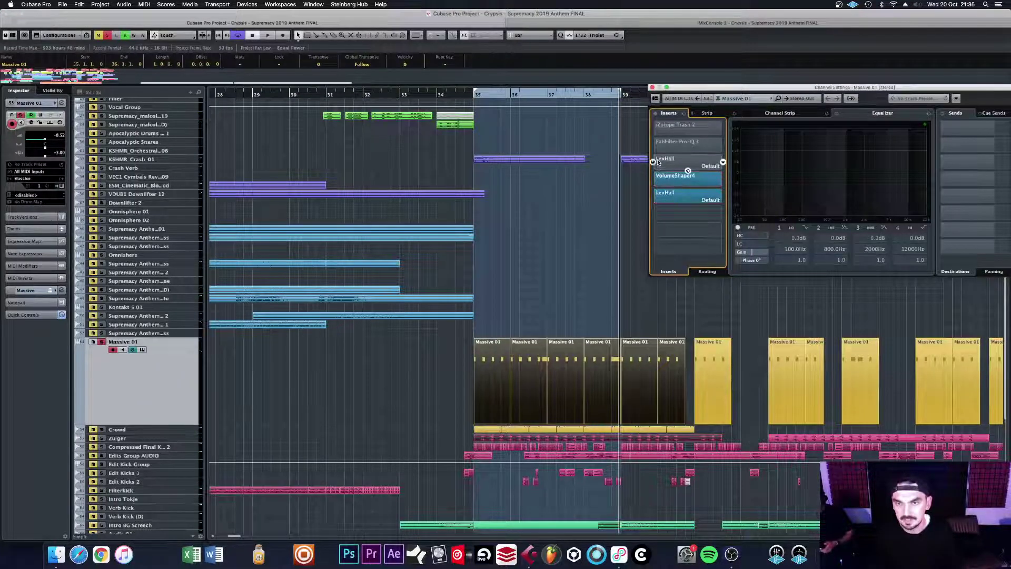
{"action": "left_click", "coordinate": [653, 160], "text": "shift"}
{"action": "left_click", "coordinate": [653, 143], "text": "shift"}
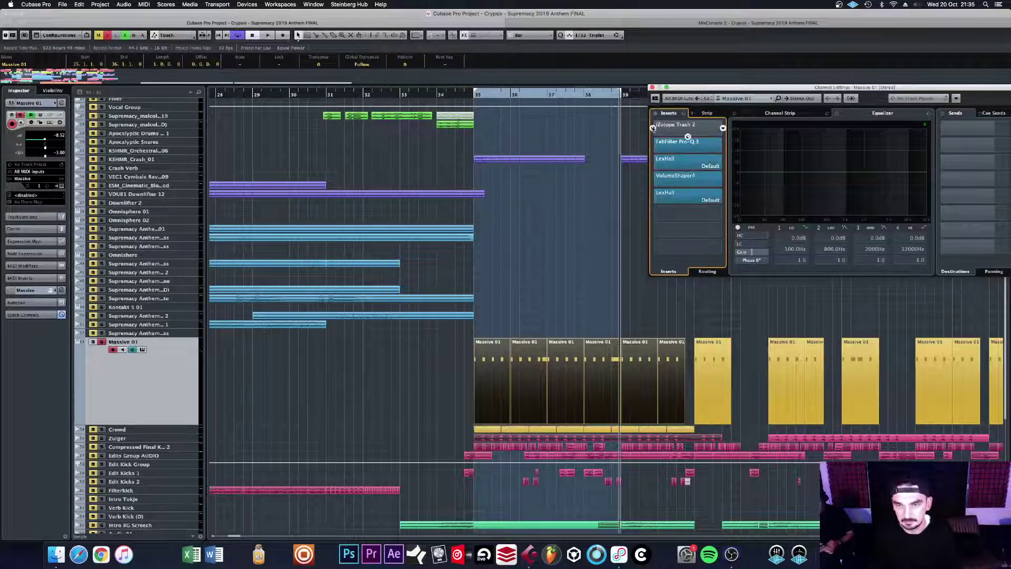
{"action": "left_click", "coordinate": [653, 128], "text": "shift"}
{"action": "key", "text": "space"}
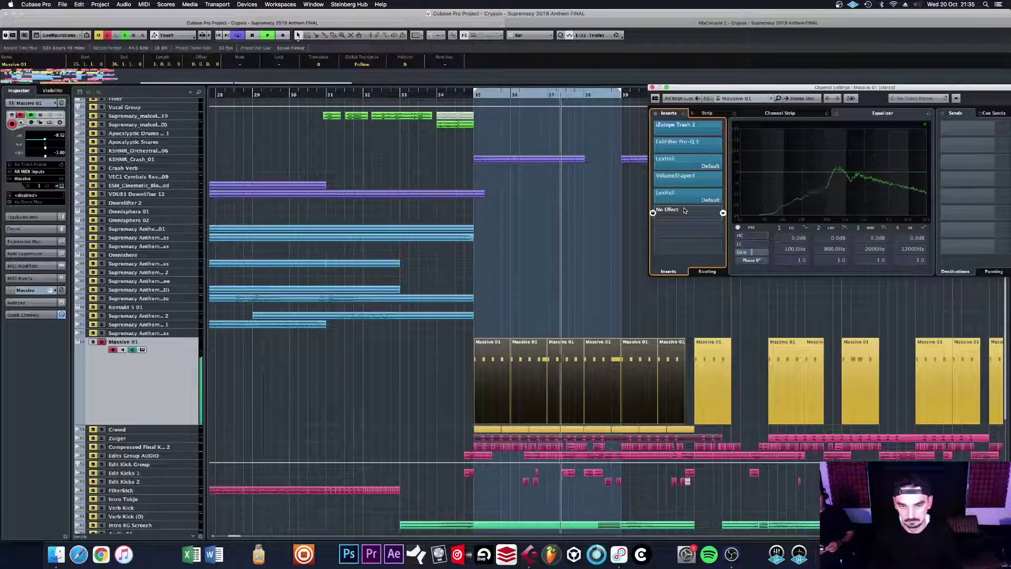
{"action": "key", "text": "space"}
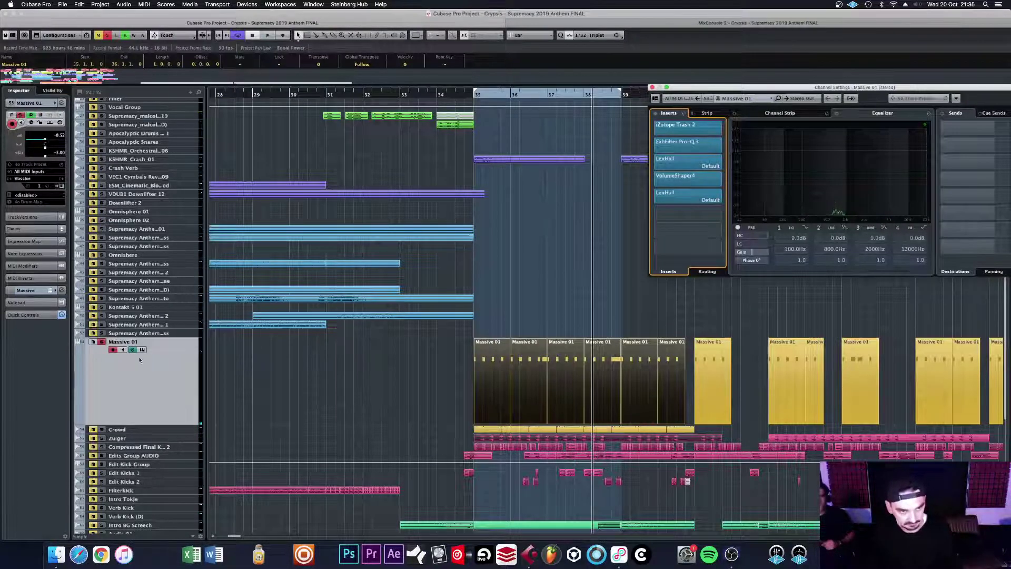
Step: Look up the Massive 01 channel in the MixConsole, return to the project, and close the channel settings
{"action": "scroll", "coordinate": [111, 328], "scroll_direction": "down", "scroll_amount": 3}
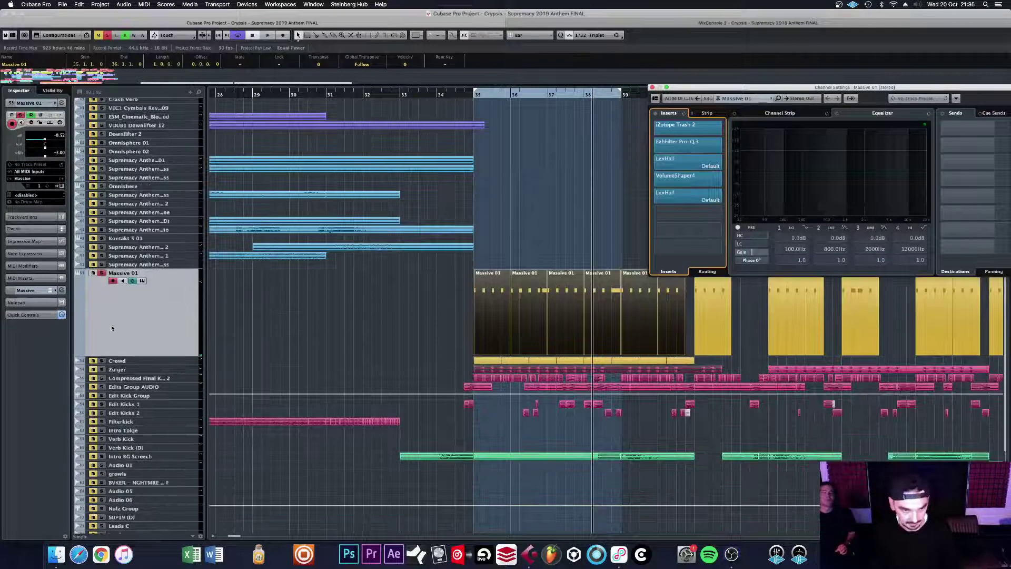
{"action": "left_click", "coordinate": [685, 22]}
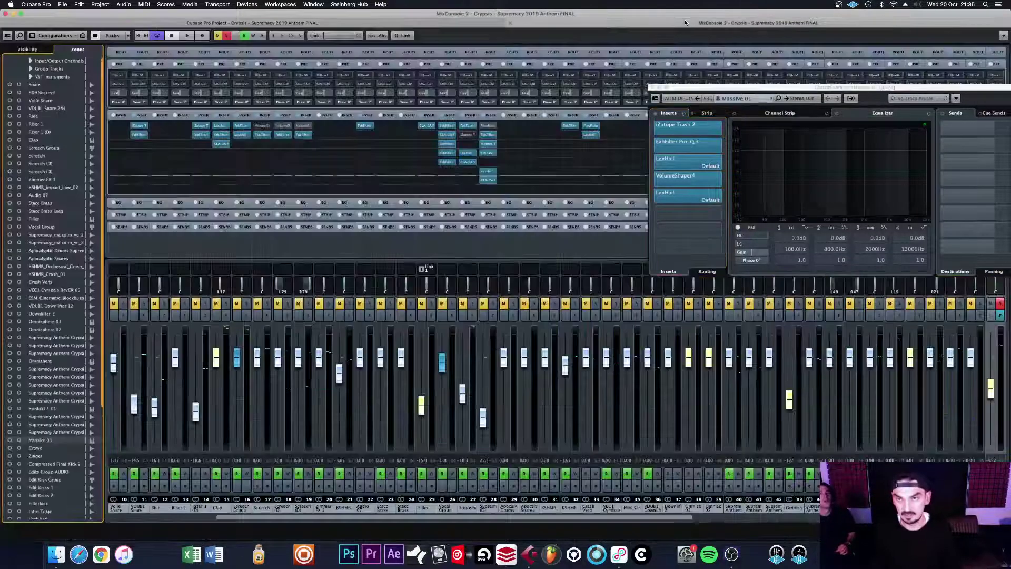
{"action": "left_click_drag", "start_coordinate": [943, 89], "coordinate": [688, 102]}
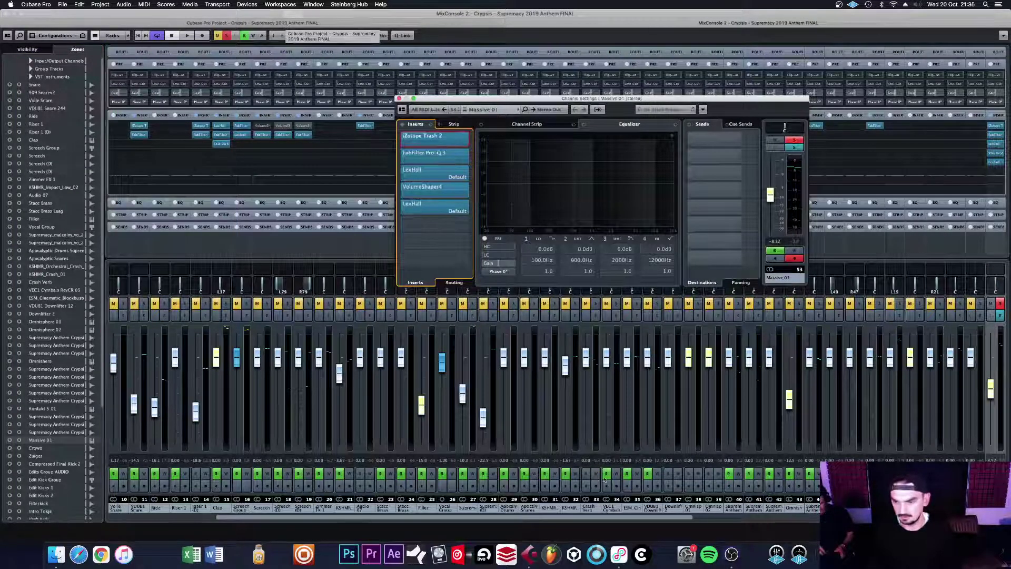
{"action": "left_click_drag", "start_coordinate": [632, 518], "coordinate": [946, 518]}
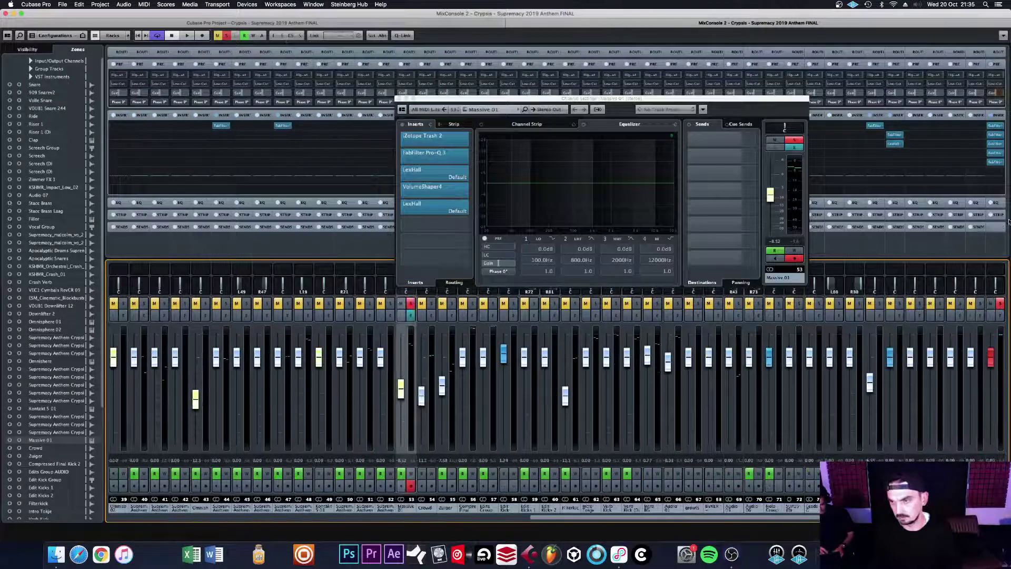
{"action": "left_click", "coordinate": [110, 22]}
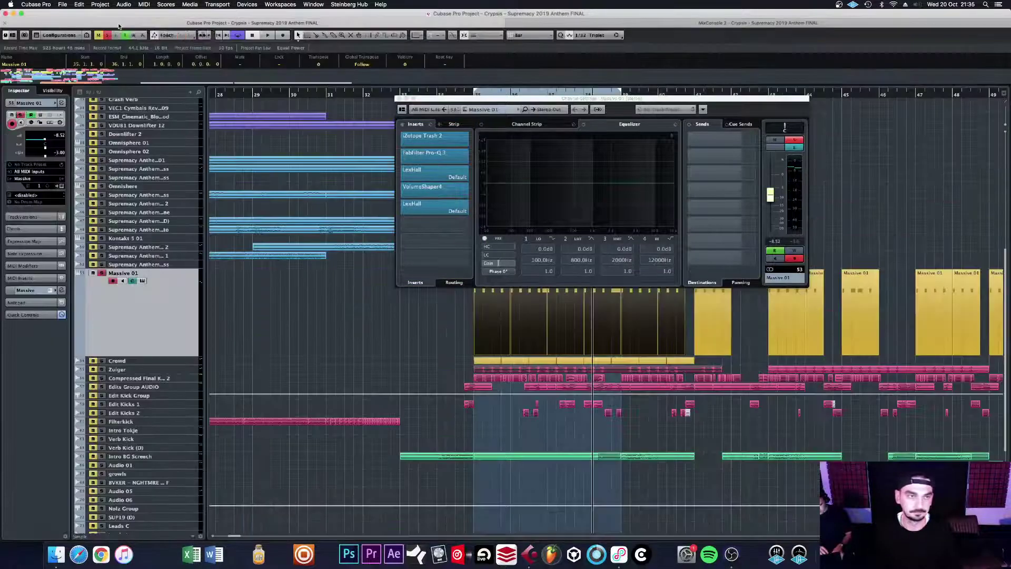
{"action": "left_click", "coordinate": [400, 98]}
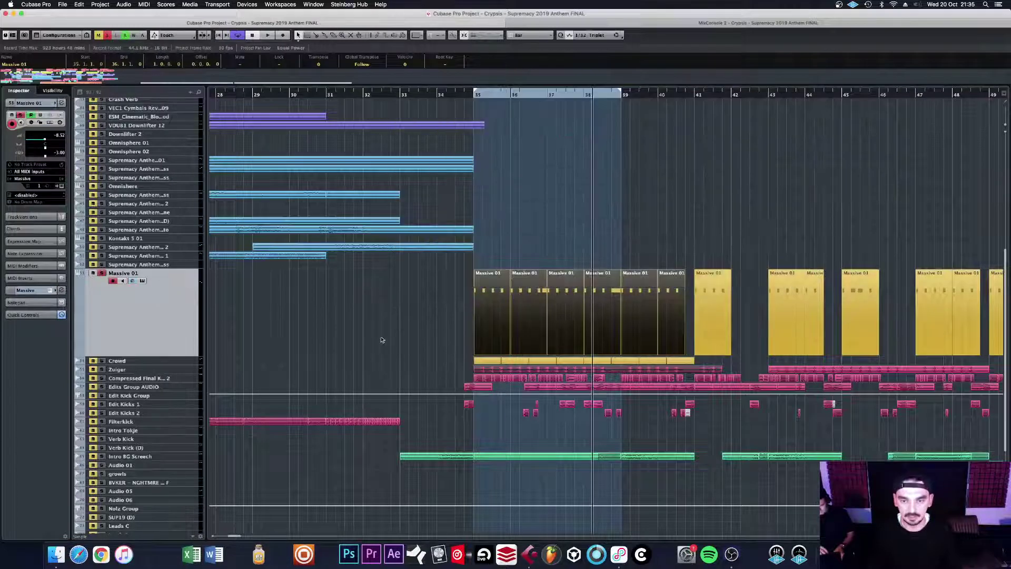
Step: Unsolo Massive 01, solo the Crowd track, and open its channel settings
{"action": "left_click", "coordinate": [189, 363]}
{"action": "left_click", "coordinate": [101, 273]}
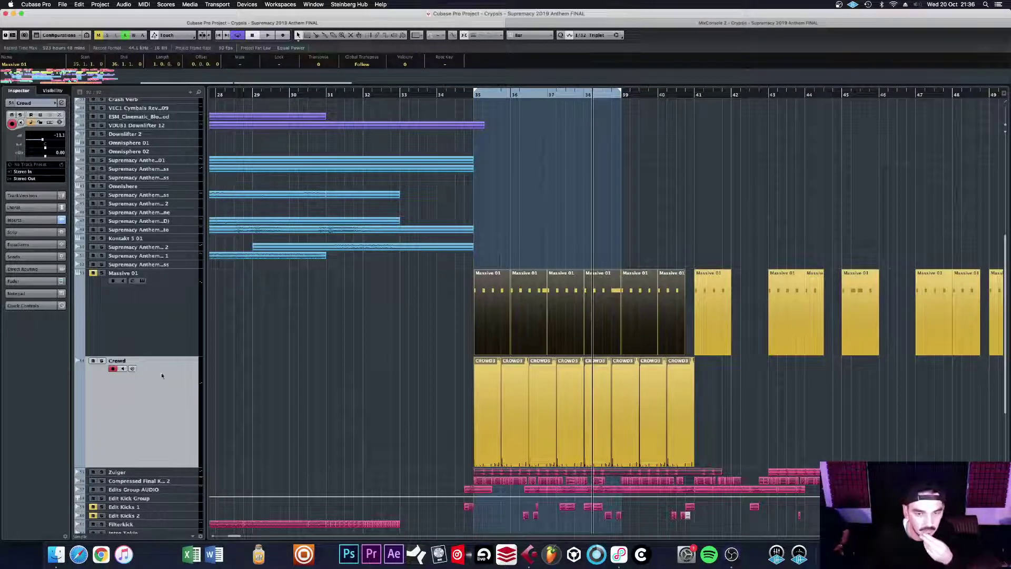
{"action": "scroll", "coordinate": [162, 425], "scroll_direction": "down", "scroll_amount": 2}
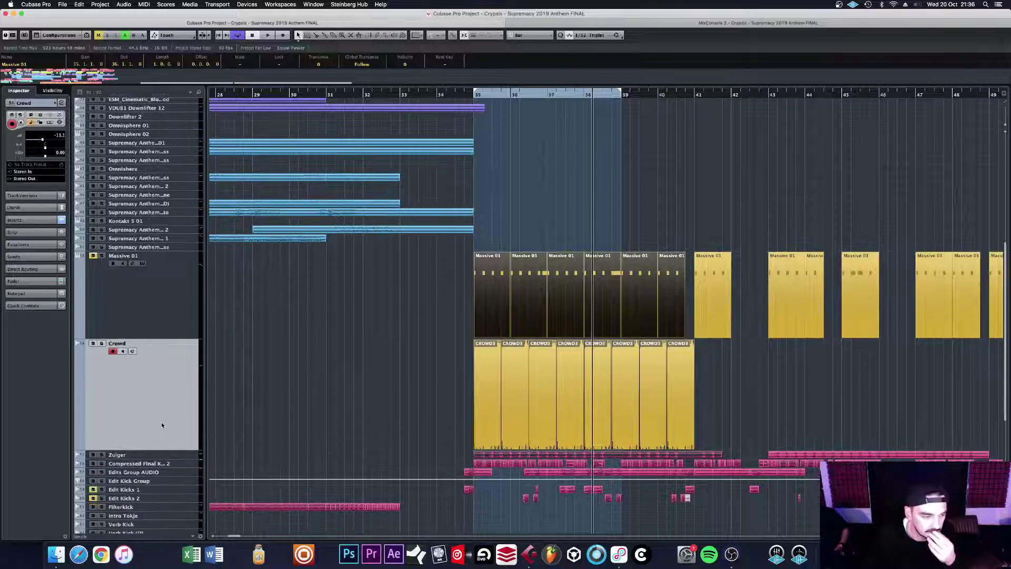
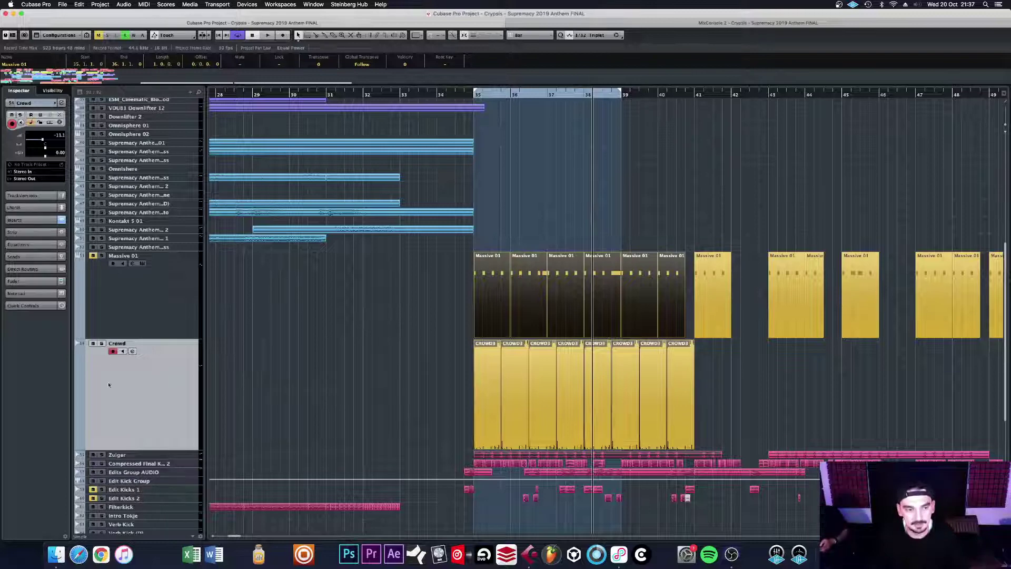
{"action": "left_click", "coordinate": [102, 343]}
{"action": "left_click", "coordinate": [61, 103]}
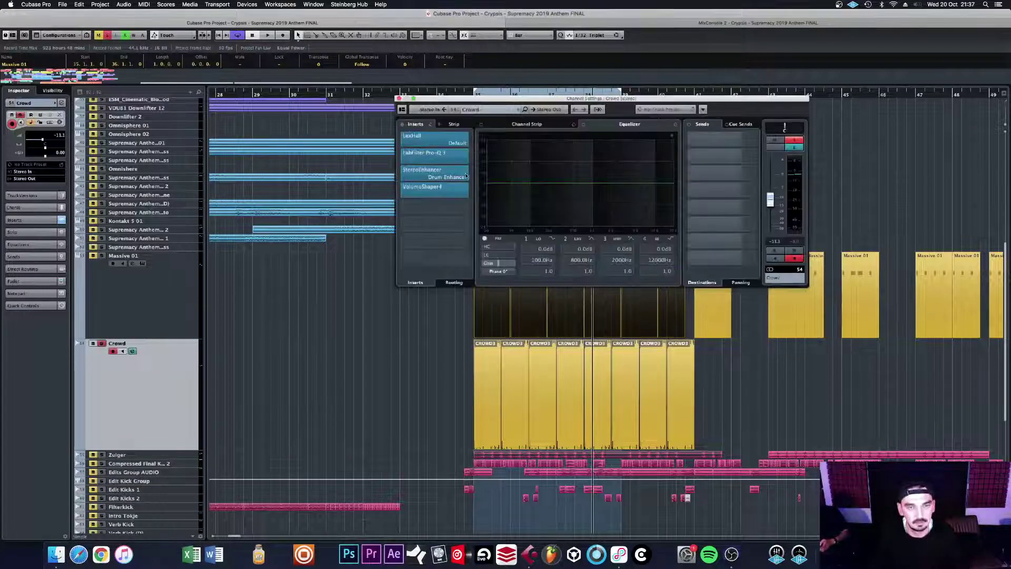
Step: Compare the sound of the Crowd loop with all its inserts bypassed and with them active
{"action": "left_click", "coordinate": [402, 124]}
{"action": "key", "text": "space"}
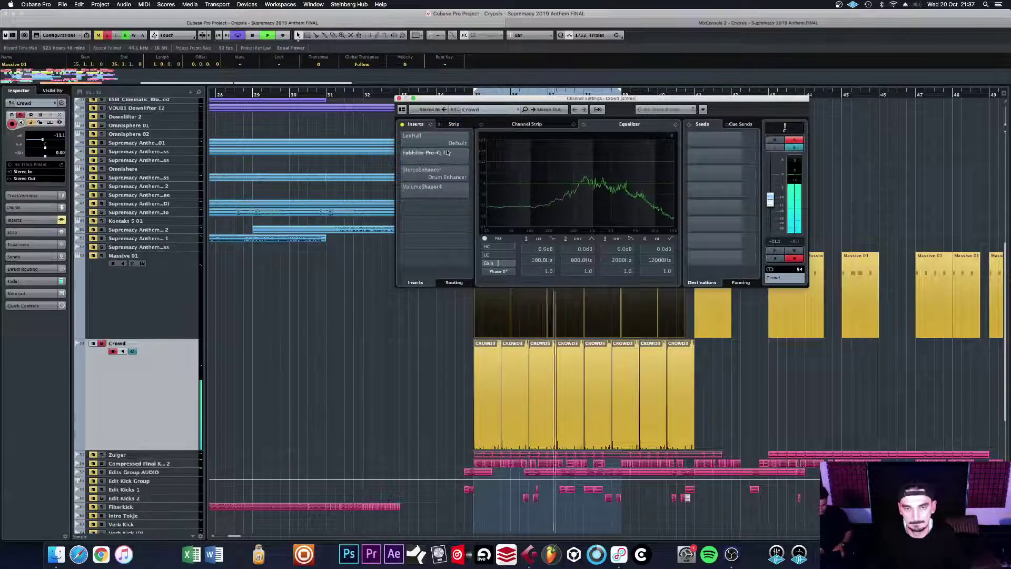
{"action": "mouse_move", "coordinate": [407, 136]}
{"action": "key", "text": "space"}
{"action": "left_click", "coordinate": [402, 124]}
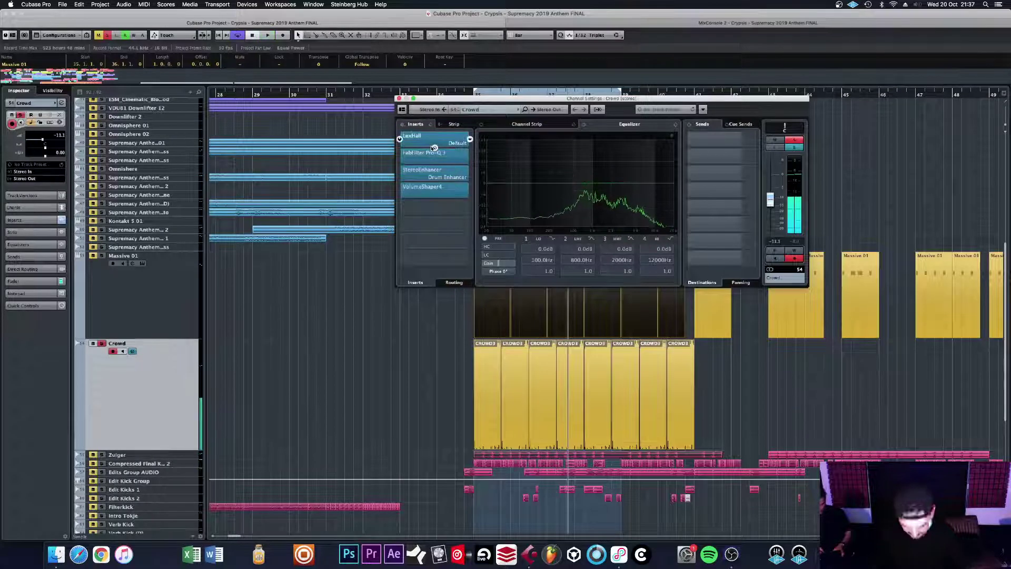
{"action": "mouse_move", "coordinate": [435, 165]}
{"action": "key", "text": "space"}
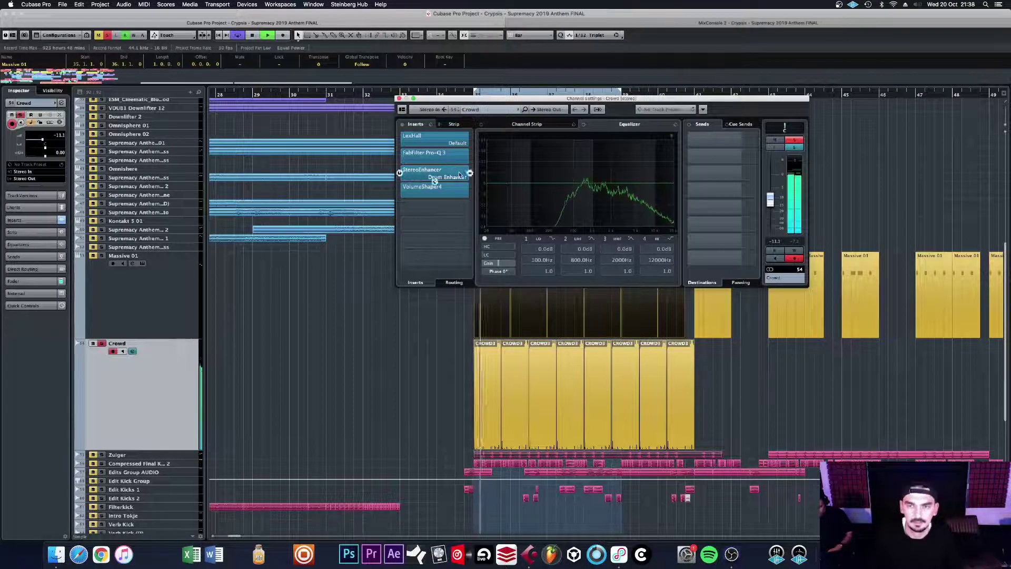
Step: Solo Massive 01 with Crowd, clear all solos, and close the channel settings while the full mix plays
{"action": "left_click", "coordinate": [103, 262]}
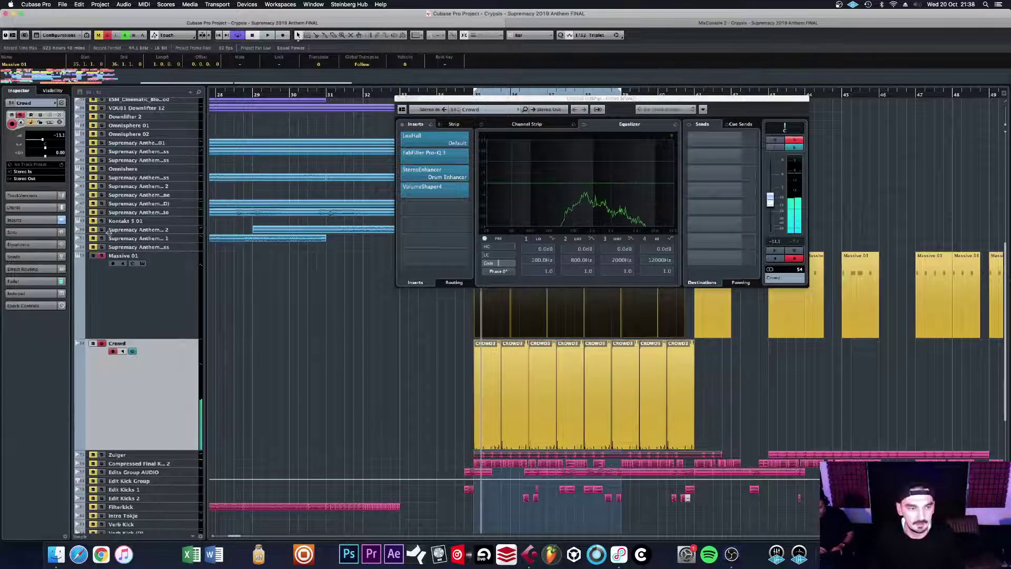
{"action": "left_click", "coordinate": [107, 36]}
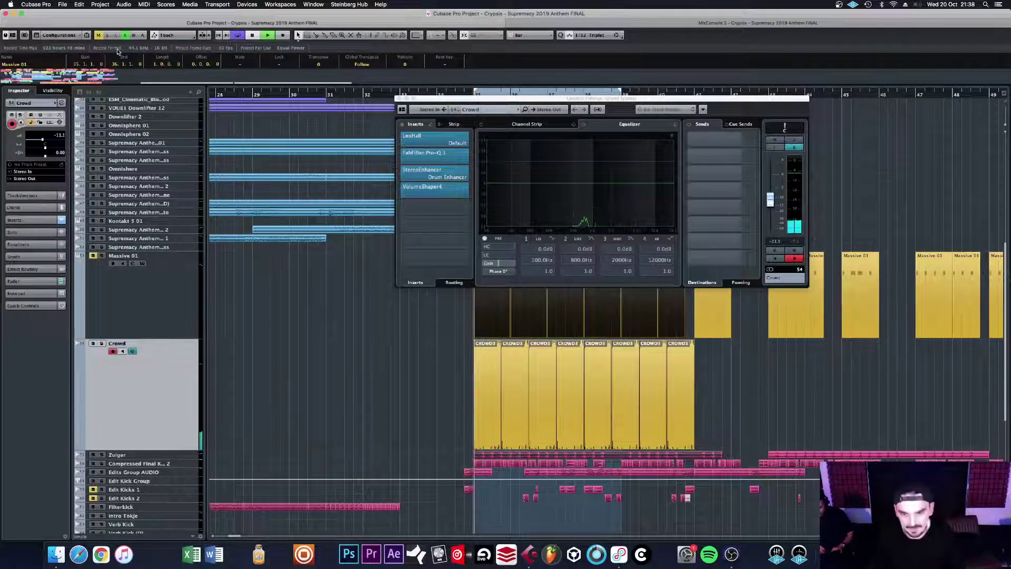
{"action": "left_click", "coordinate": [399, 98]}
{"action": "scroll", "coordinate": [294, 279], "scroll_direction": "down", "scroll_amount": 6}
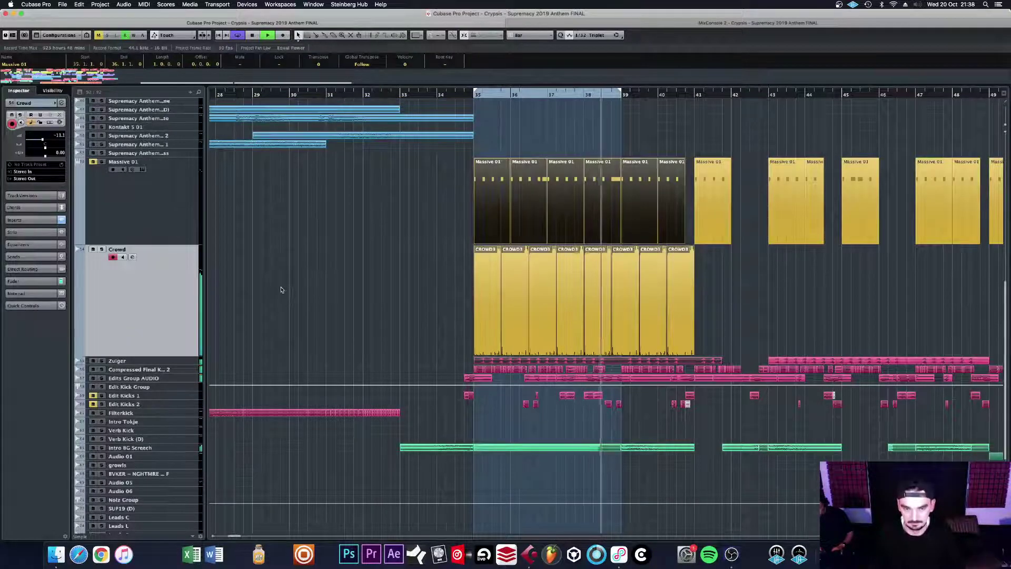
{"action": "key", "text": "space"}
Step: Enlarge the Edit Kicks 1 track and play the loop while examining its clips around bars 36–37
{"action": "scroll", "coordinate": [255, 286], "scroll_direction": "down", "scroll_amount": 1}
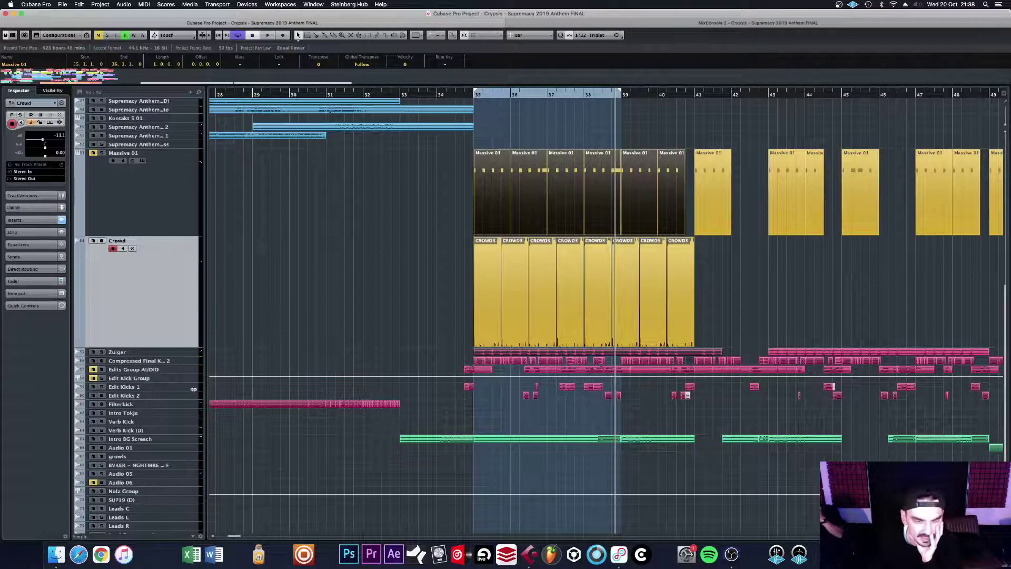
{"action": "left_click_drag", "start_coordinate": [194, 389], "coordinate": [195, 429]}
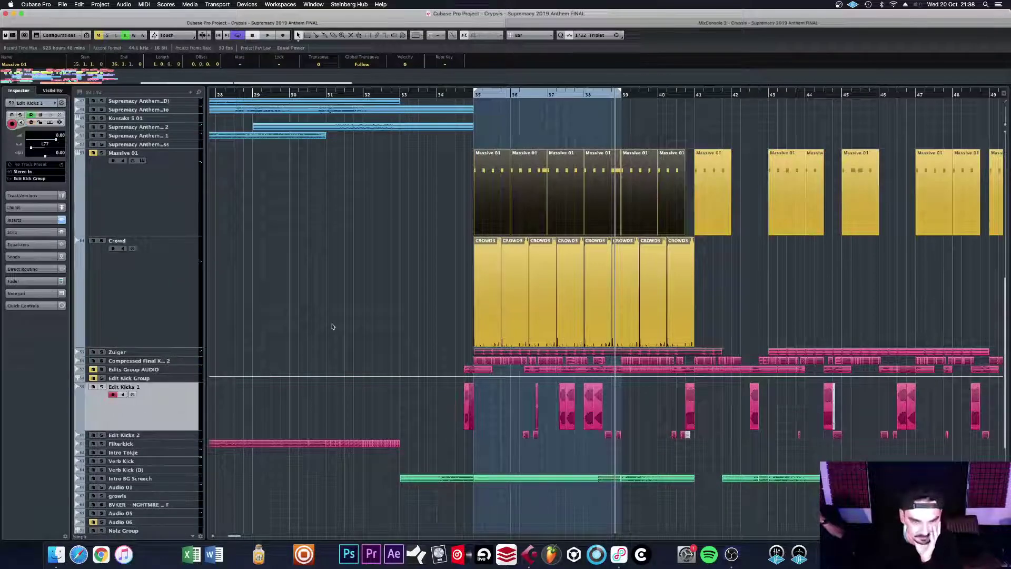
{"action": "key", "text": "space"}
{"action": "left_click_drag", "start_coordinate": [529, 95], "coordinate": [527, 172]}
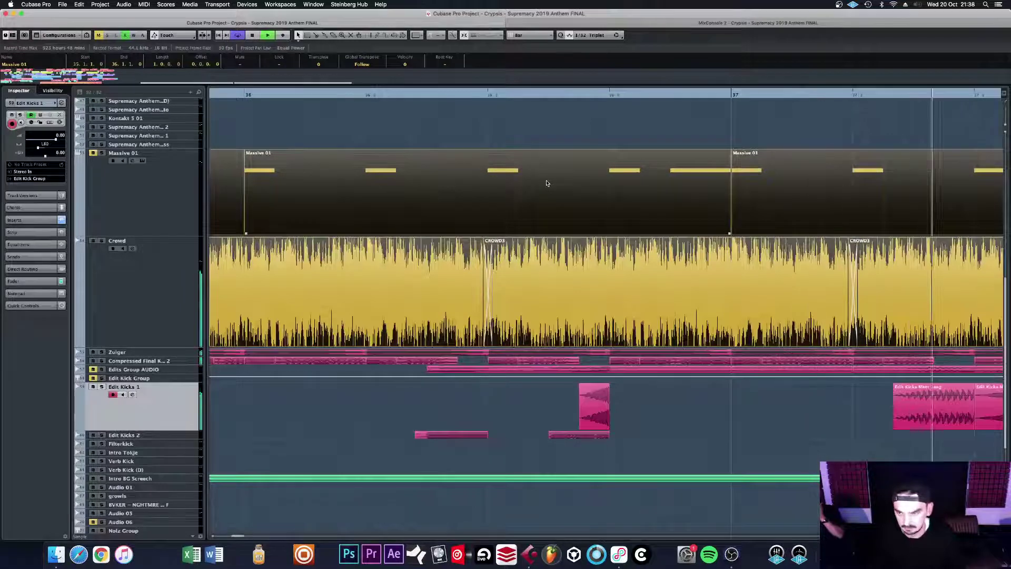
{"action": "key", "text": "h"}
{"action": "key", "text": "h"}
{"action": "key", "text": "h"}
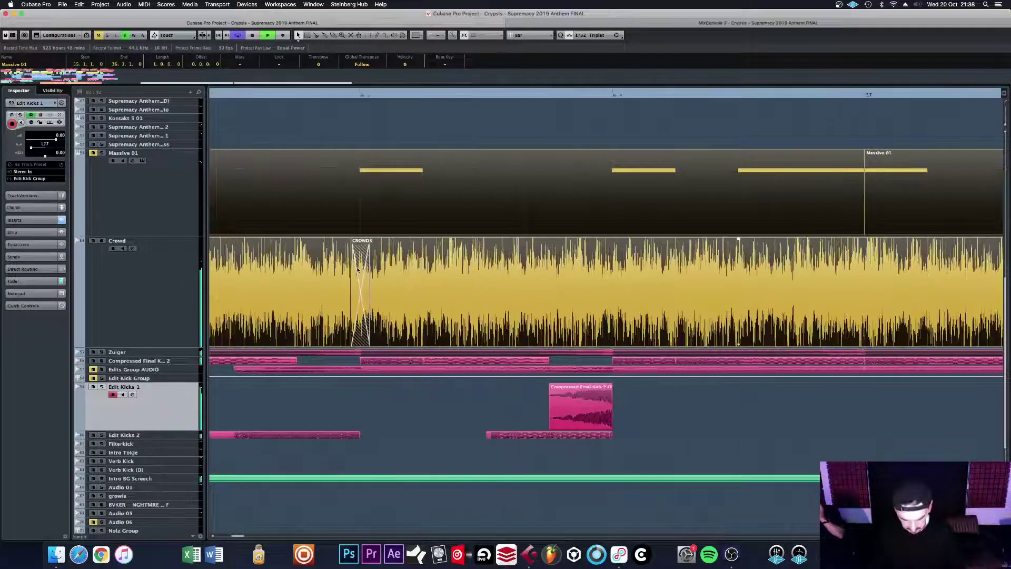
{"action": "key", "text": "g"}
{"action": "key", "text": "g"}
{"action": "key", "text": "g"}
{"action": "key", "text": "g"}
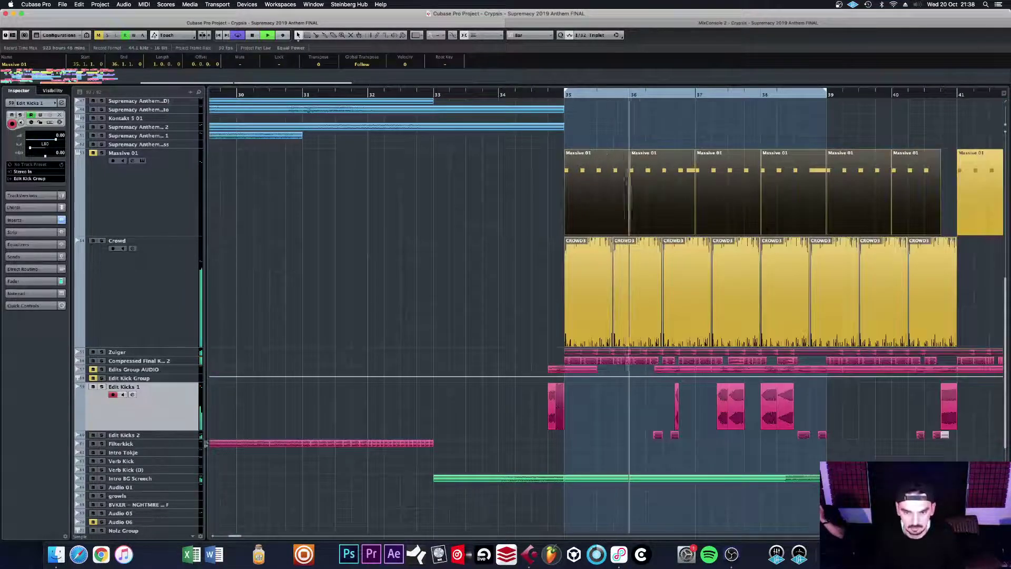
Step: Solo the Edit Kicks 2 track, select it, and enlarge its lane
{"action": "left_click", "coordinate": [102, 435]}
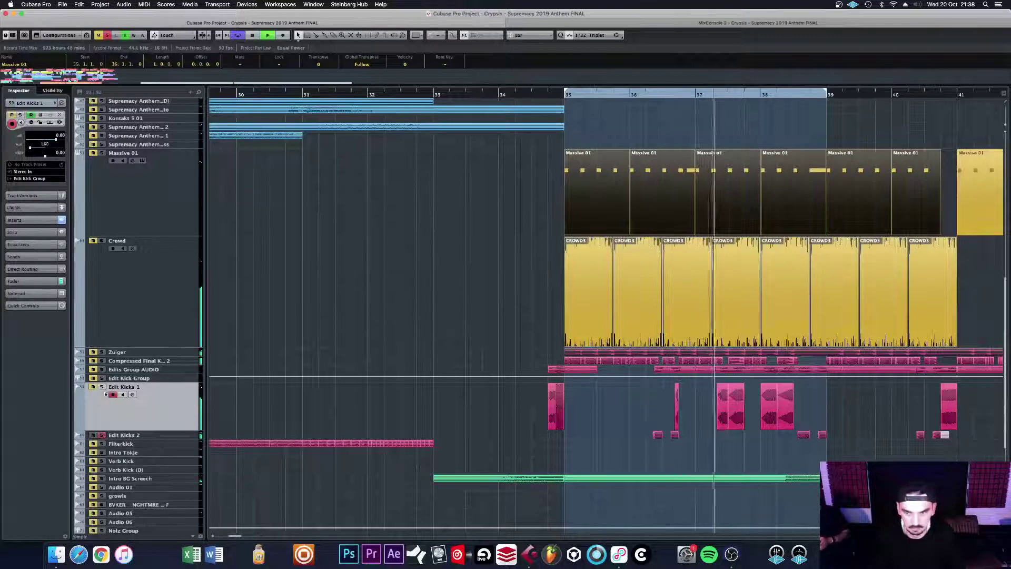
{"action": "left_click", "coordinate": [180, 438]}
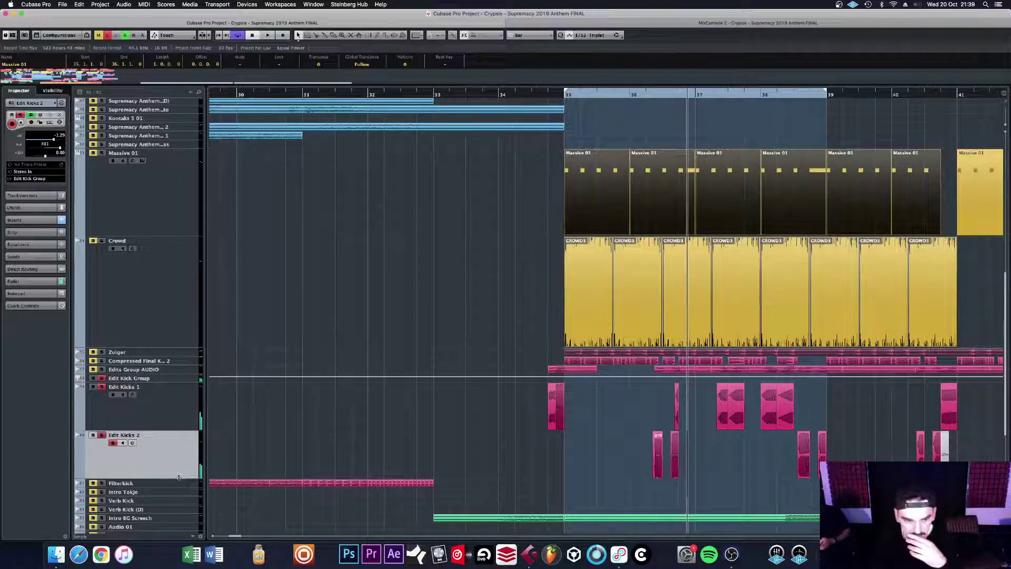
{"action": "left_click_drag", "start_coordinate": [179, 476], "coordinate": [179, 525]}
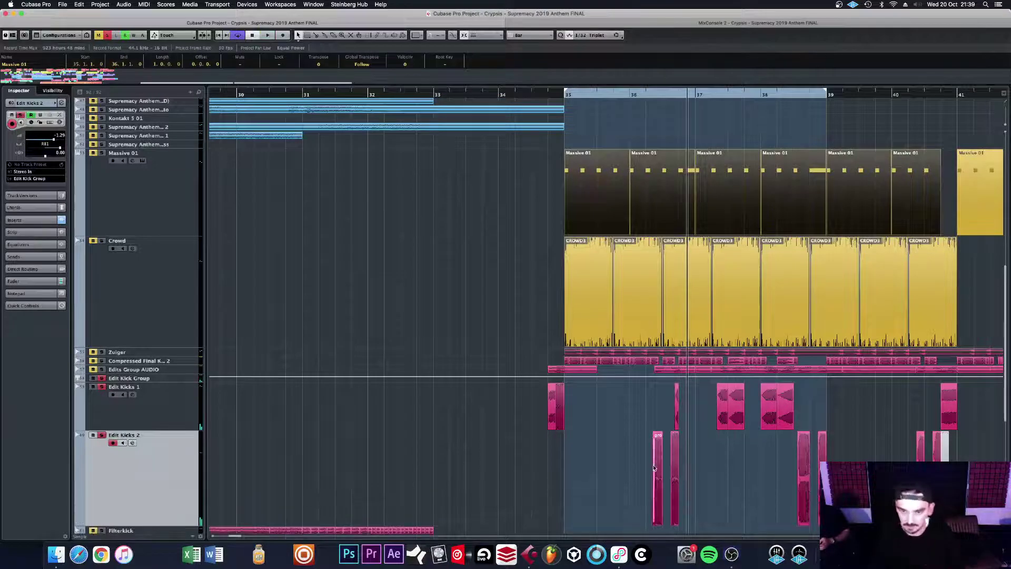
Step: Extend the growls clip near bar 36 on Edit Kicks 2 at both ends, from about bar 31 to bar 37
{"action": "left_click", "coordinate": [655, 522]}
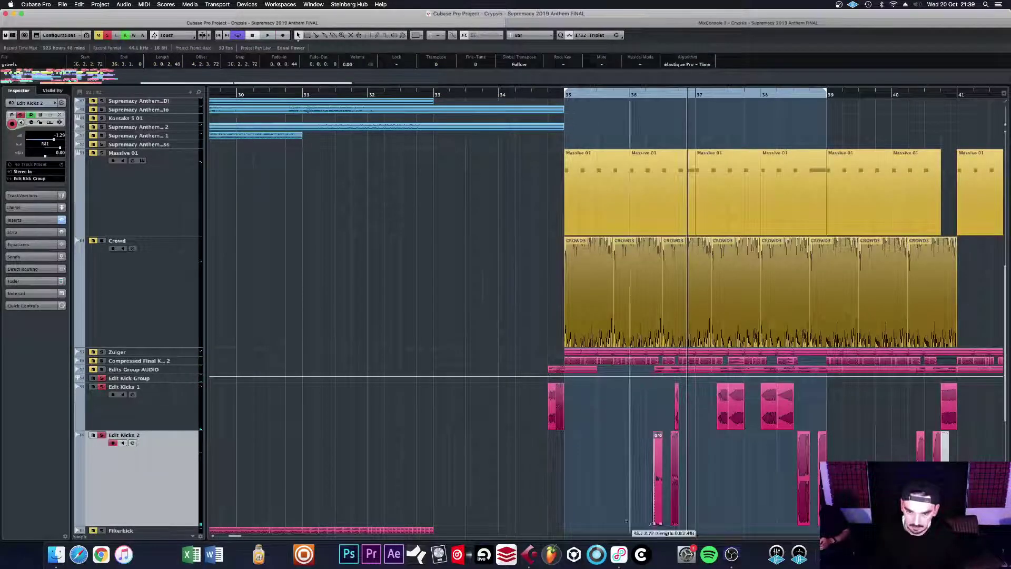
{"action": "left_click_drag", "start_coordinate": [654, 524], "coordinate": [345, 522]}
{"action": "scroll", "coordinate": [530, 444], "scroll_direction": "left", "scroll_amount": 5}
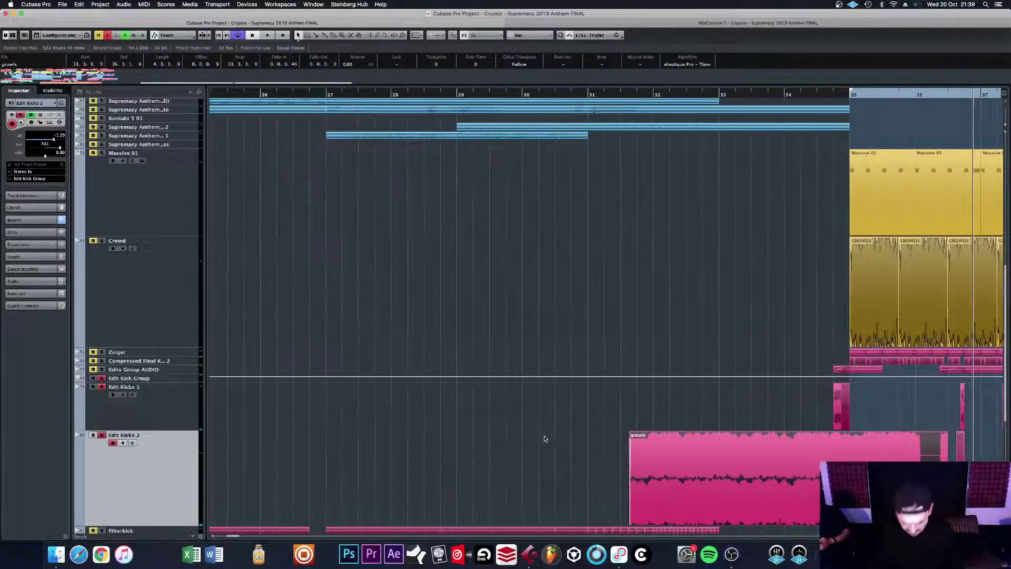
{"action": "key", "text": "g"}
{"action": "scroll", "coordinate": [579, 442], "scroll_direction": "right", "scroll_amount": 5}
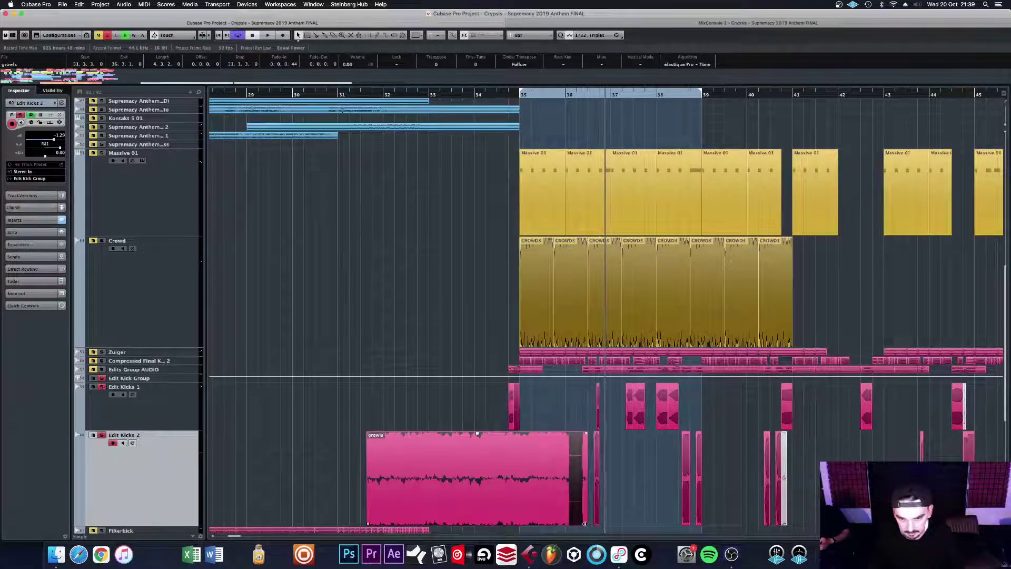
{"action": "left_click_drag", "start_coordinate": [585, 523], "coordinate": [617, 524]}
Step: Move the extended growls clip on Edit Kicks 2 to start at bar 28
{"action": "left_click_drag", "start_coordinate": [426, 467], "coordinate": [261, 466]}
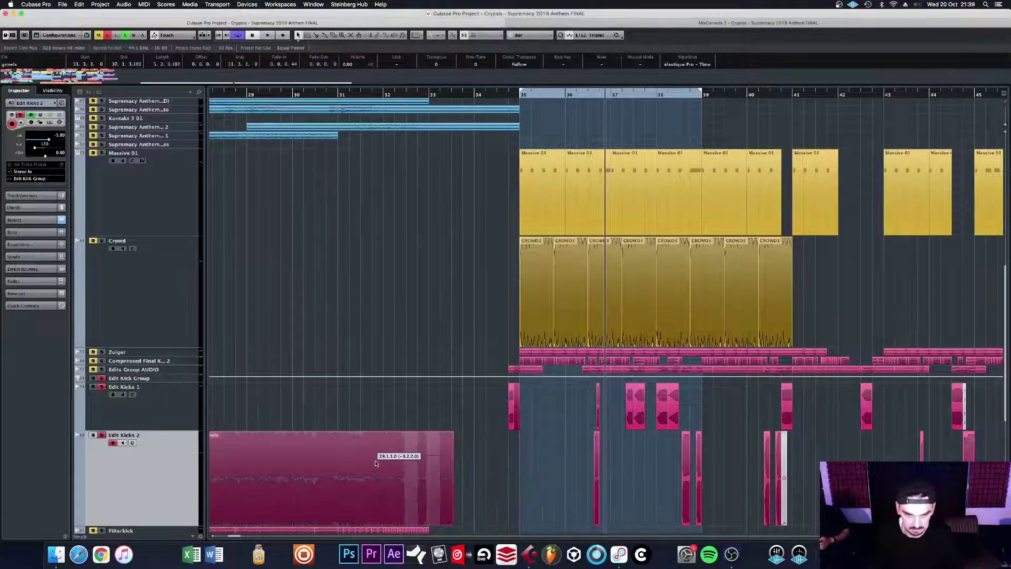
{"action": "key", "text": "g"}
{"action": "key", "text": "g"}
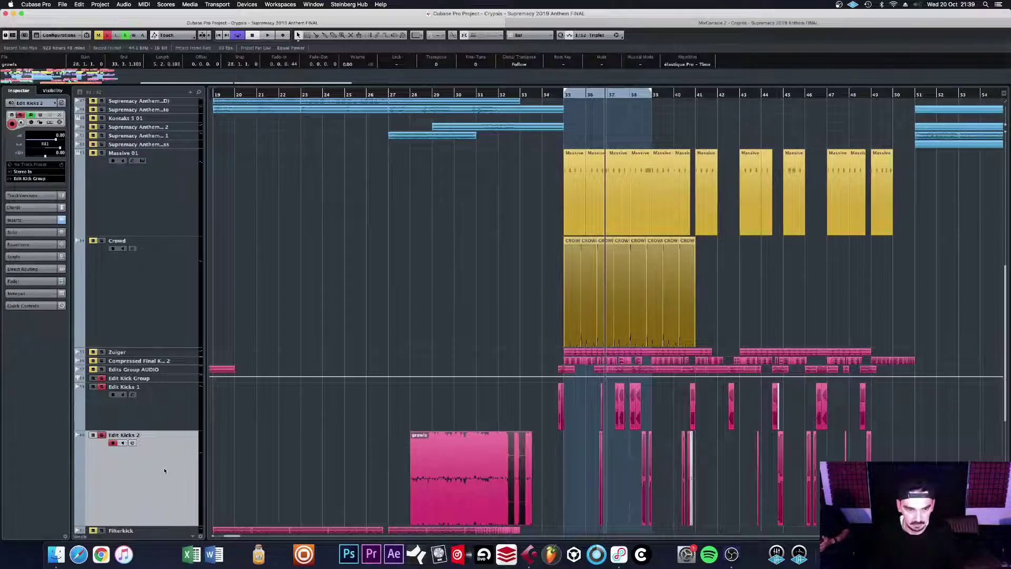
Step: Solo the Edits Group AUDIO track, move the extended growls clip onto it at bar 28, and play a loop set around the clip
{"action": "left_click", "coordinate": [102, 370]}
{"action": "left_click_drag", "start_coordinate": [433, 479], "coordinate": [427, 371]}
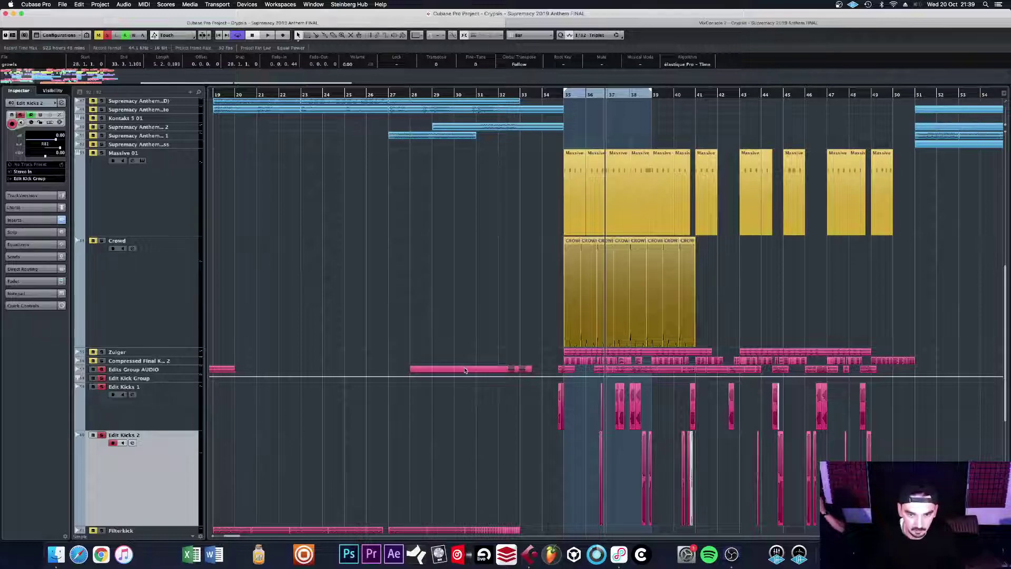
{"action": "key", "text": "p"}
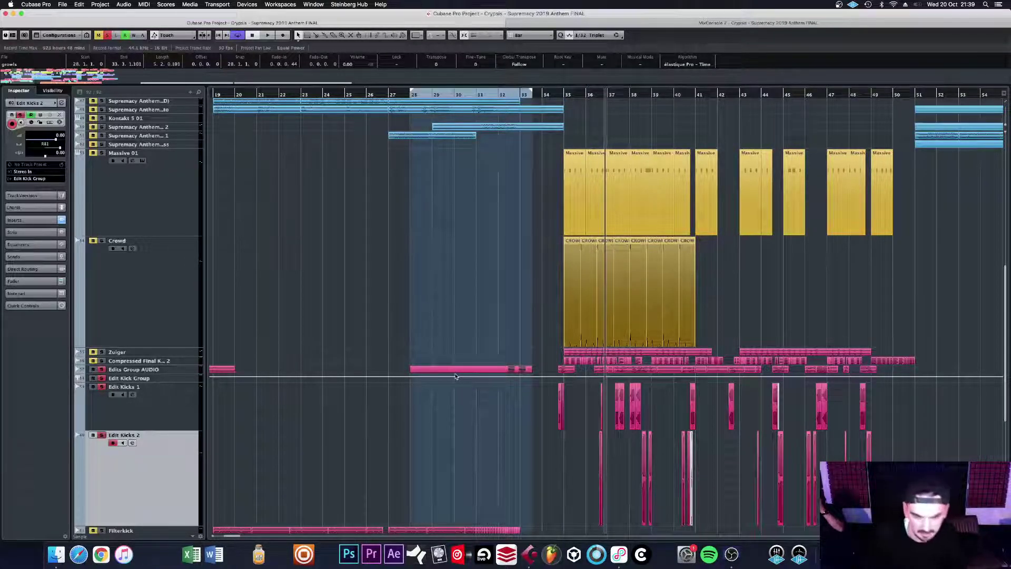
{"action": "key", "text": "1"}
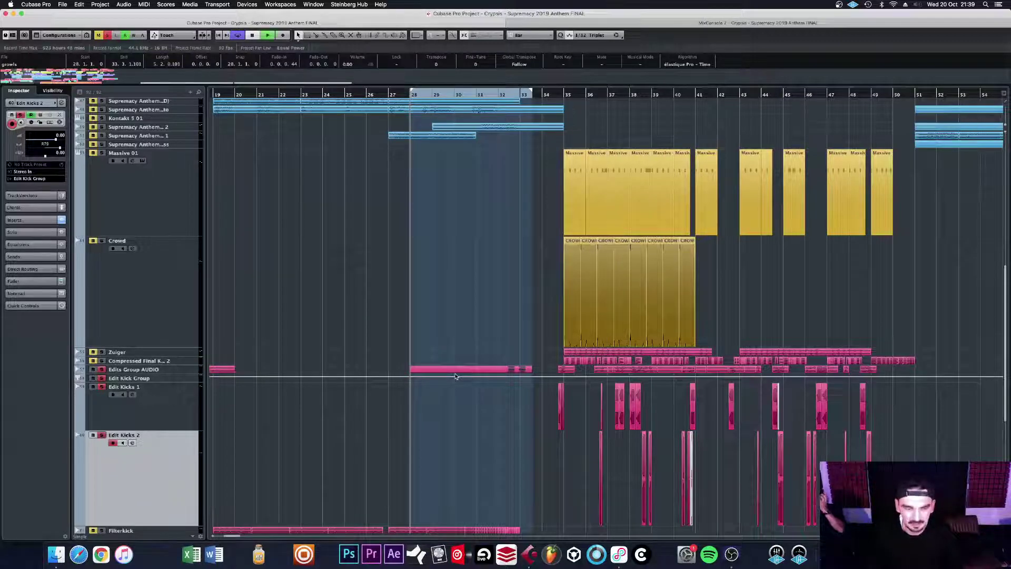
{"action": "key", "text": "space"}
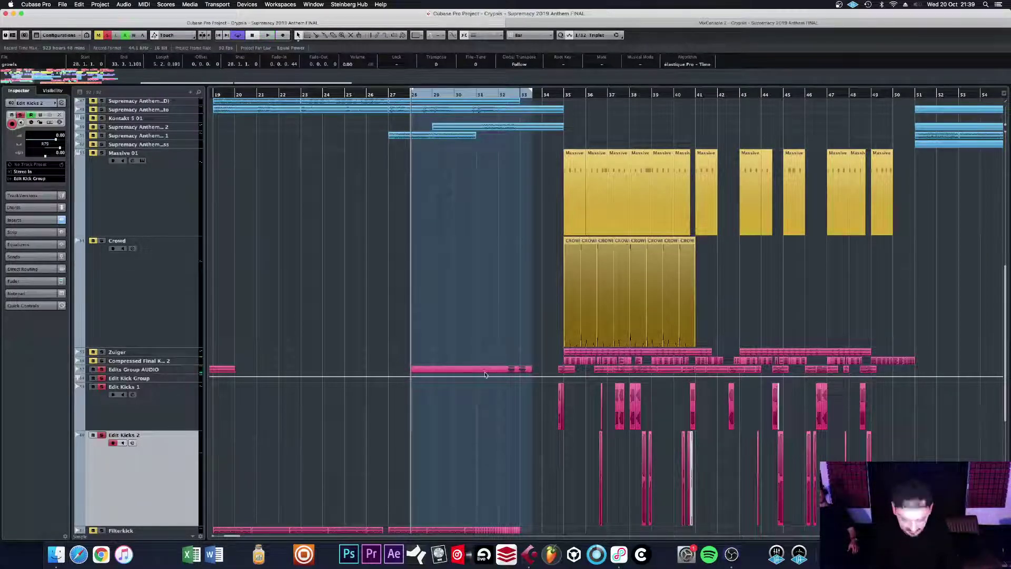
Step: Undo the moves and extension of the growls clip, and play the edit kicks from about bar 35 to bar 41
{"action": "key", "text": "super+z"}
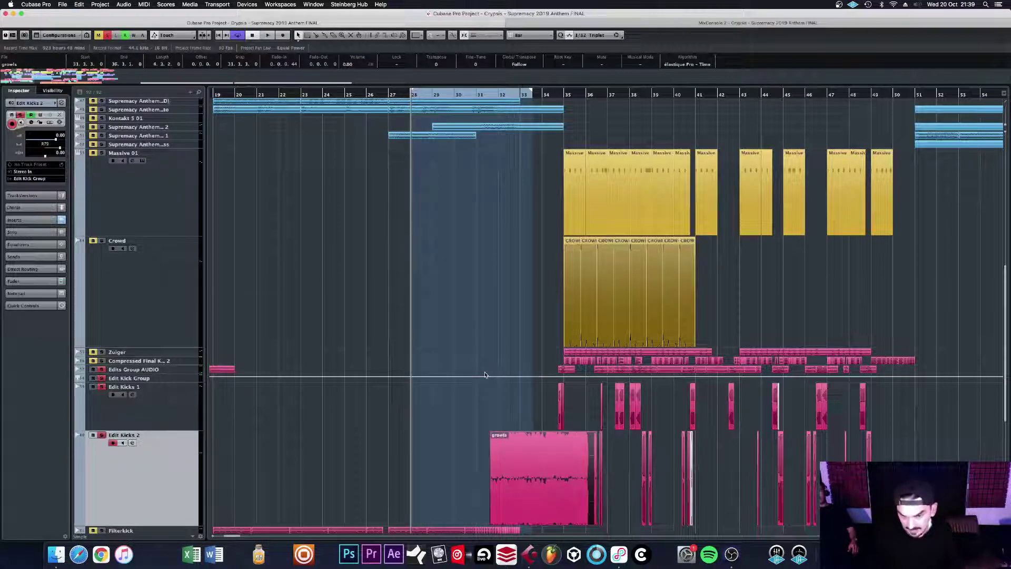
{"action": "left_click", "coordinate": [578, 97]}
{"action": "key", "text": "space"}
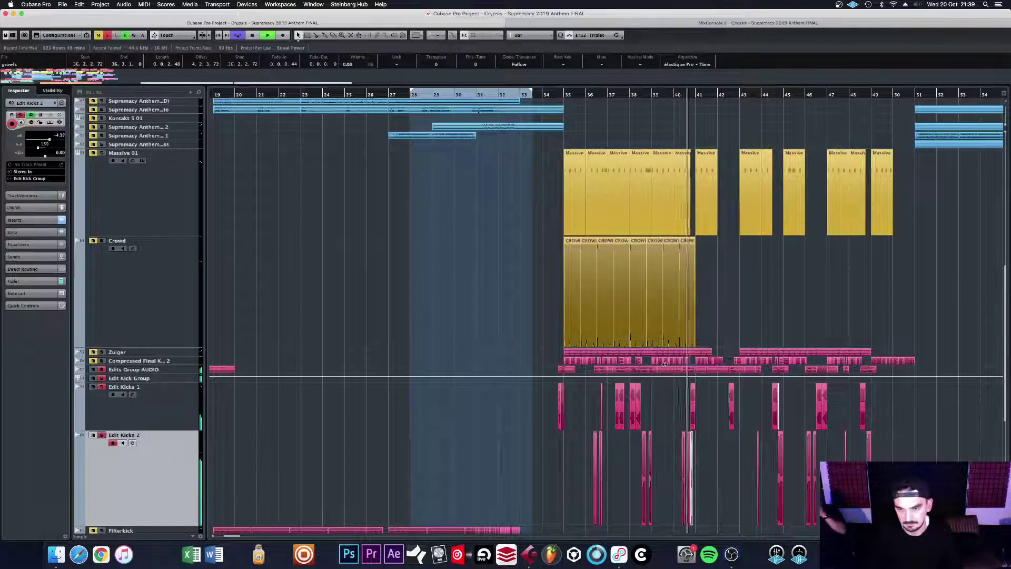
{"action": "key", "text": "space"}
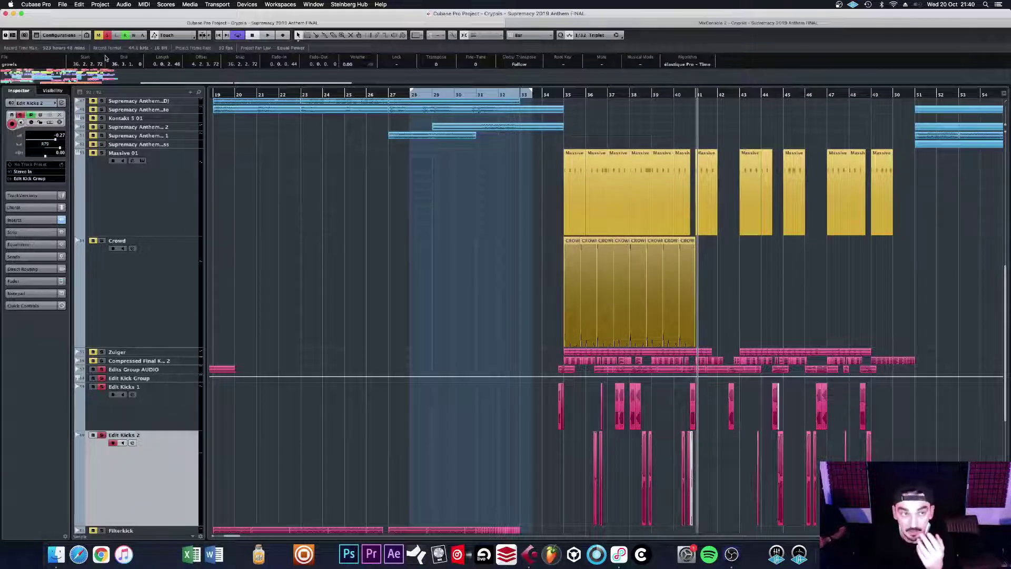
Step: Clear all track solos and play the arrangement from bar 35
{"action": "left_click", "coordinate": [107, 36]}
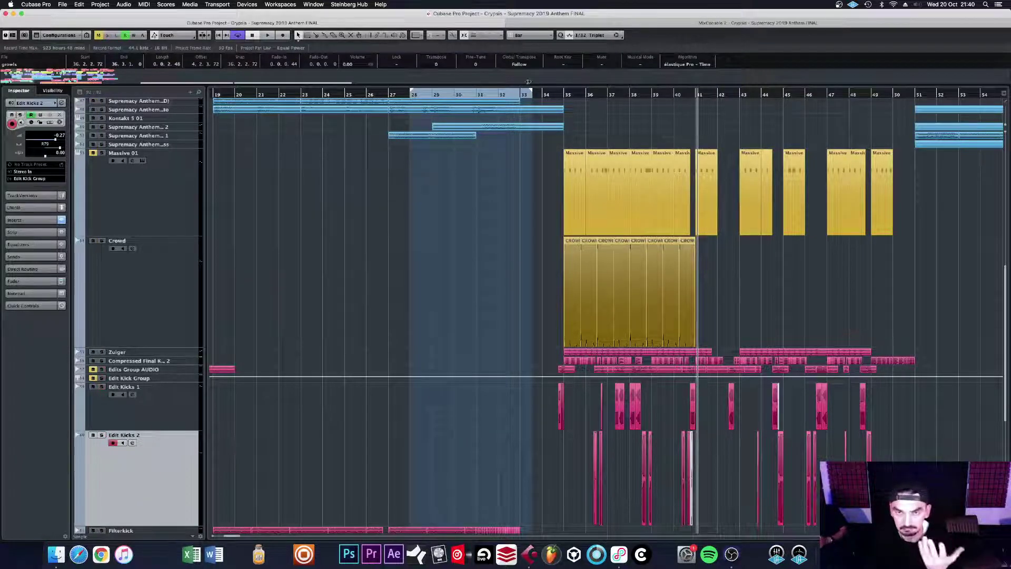
{"action": "left_click", "coordinate": [559, 93]}
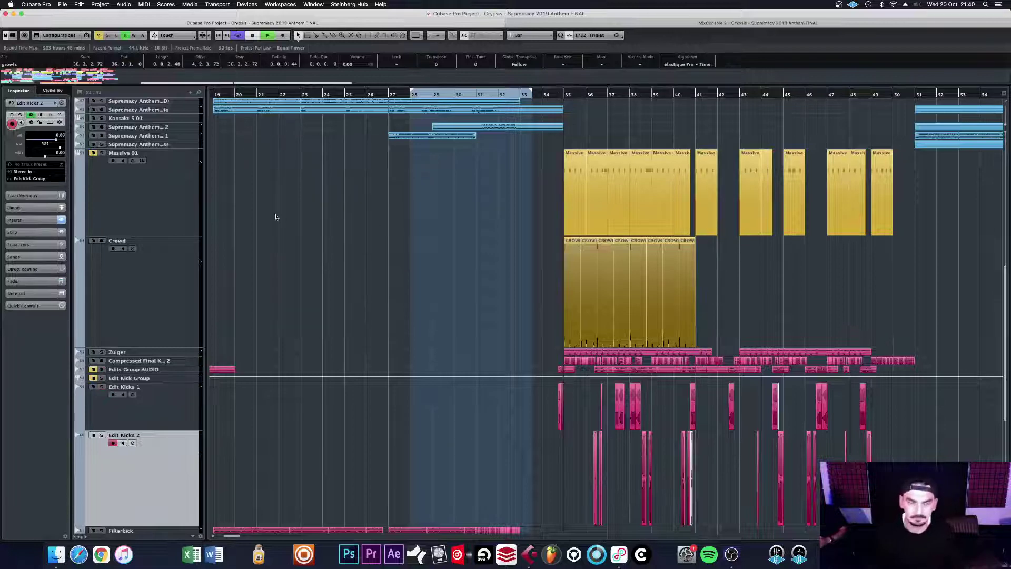
{"action": "key", "text": "g"}
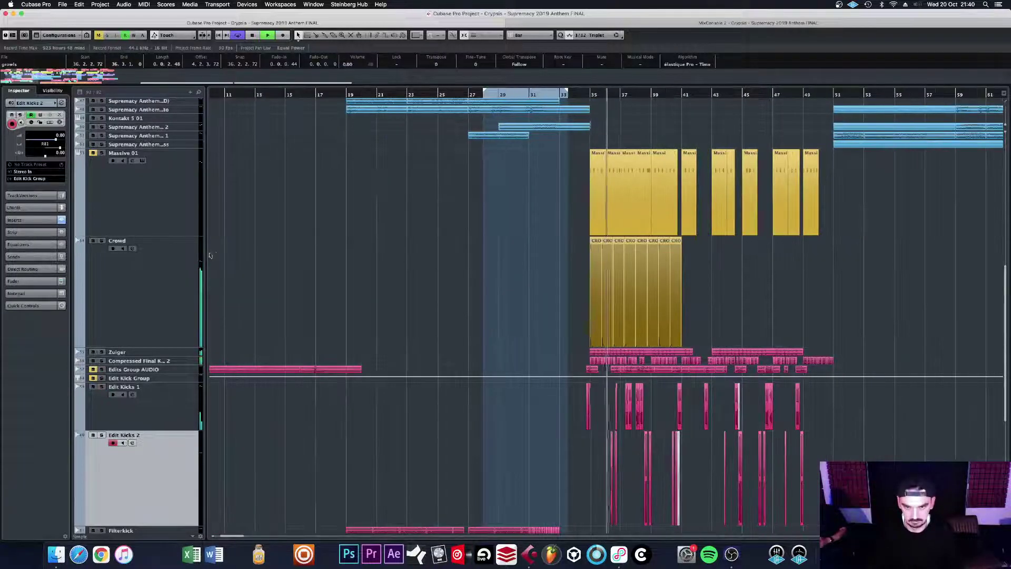
{"action": "key", "text": "g"}
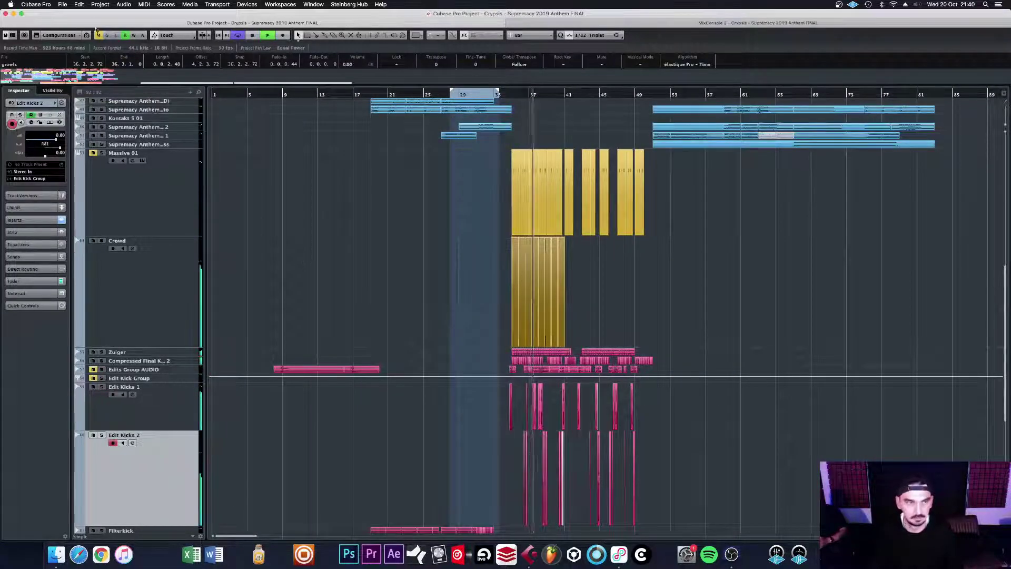
Step: Clear the existing track mutes and mute the Edit Kicks 1 and Edit Kicks 2 tracks during playback
{"action": "left_click", "coordinate": [93, 387]}
{"action": "scroll", "coordinate": [563, 327], "scroll_direction": "down", "scroll_amount": 1}
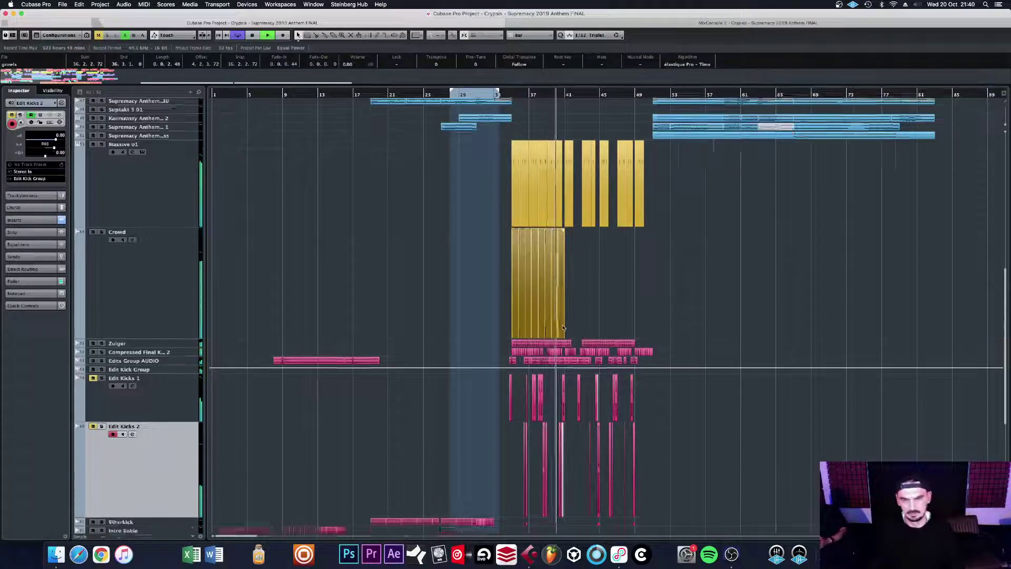
{"action": "scroll", "coordinate": [561, 324], "scroll_direction": "down", "scroll_amount": 3}
Step: Play on to about bar 51 while examining the melodic, vocal and effects tracks across the wider arrangement
{"action": "key", "text": "g"}
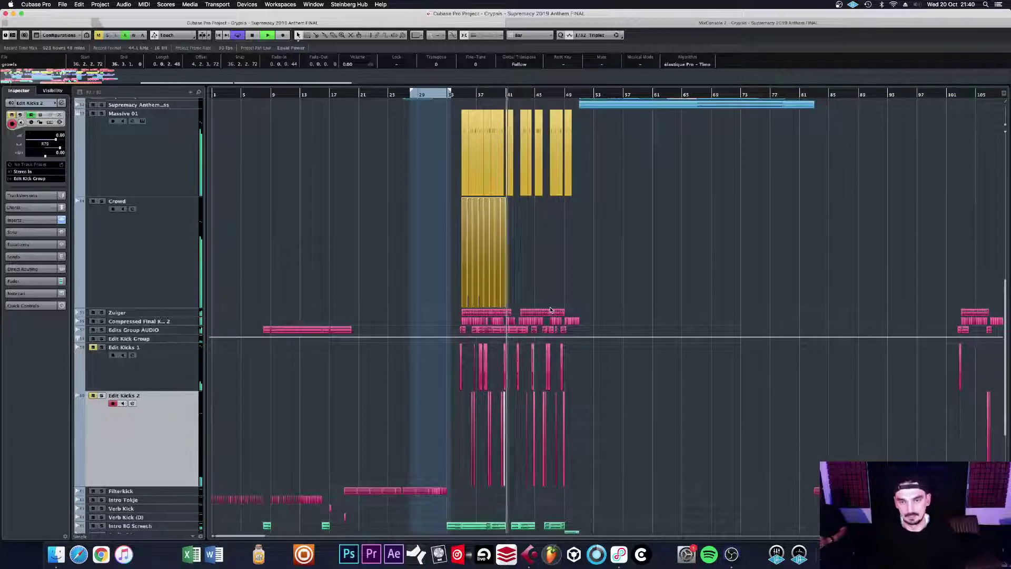
{"action": "scroll", "coordinate": [548, 314], "scroll_direction": "up", "scroll_amount": 2}
{"action": "key", "text": "h"}
{"action": "scroll", "coordinate": [680, 296], "scroll_direction": "up", "scroll_amount": 15}
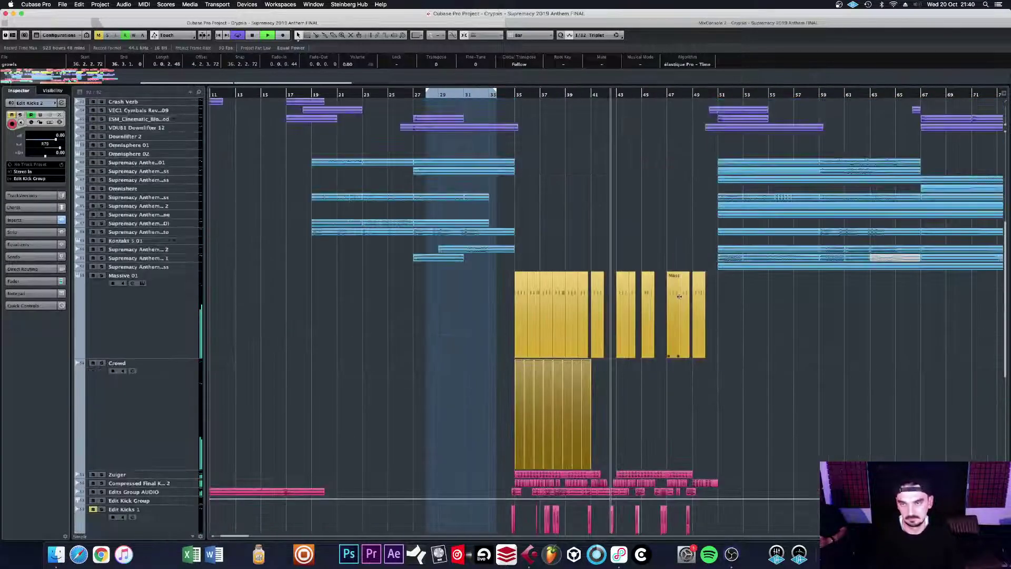
{"action": "key", "text": "g"}
{"action": "key", "text": "g"}
{"action": "key", "text": "g"}
{"action": "key", "text": "g"}
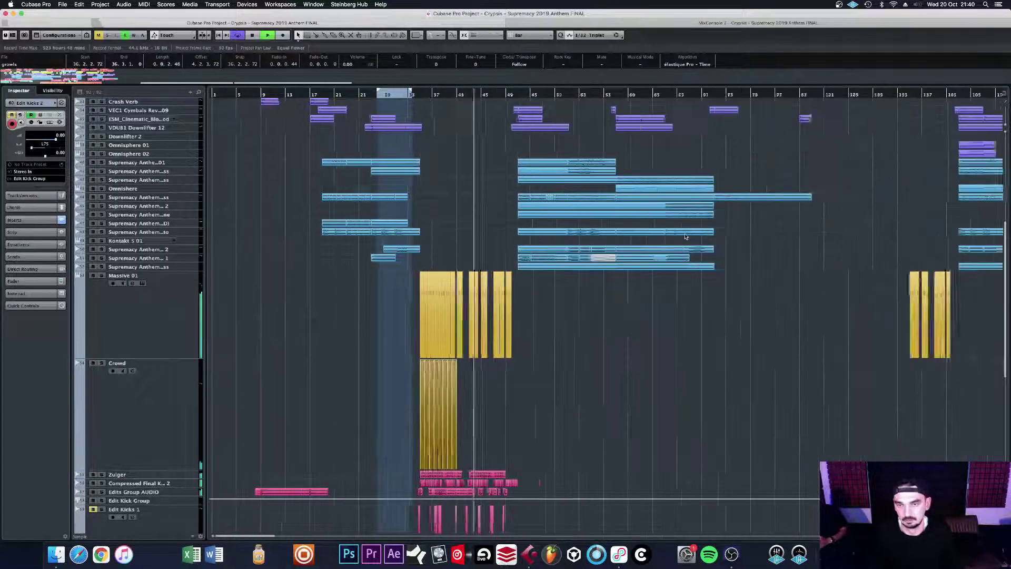
{"action": "key", "text": "g"}
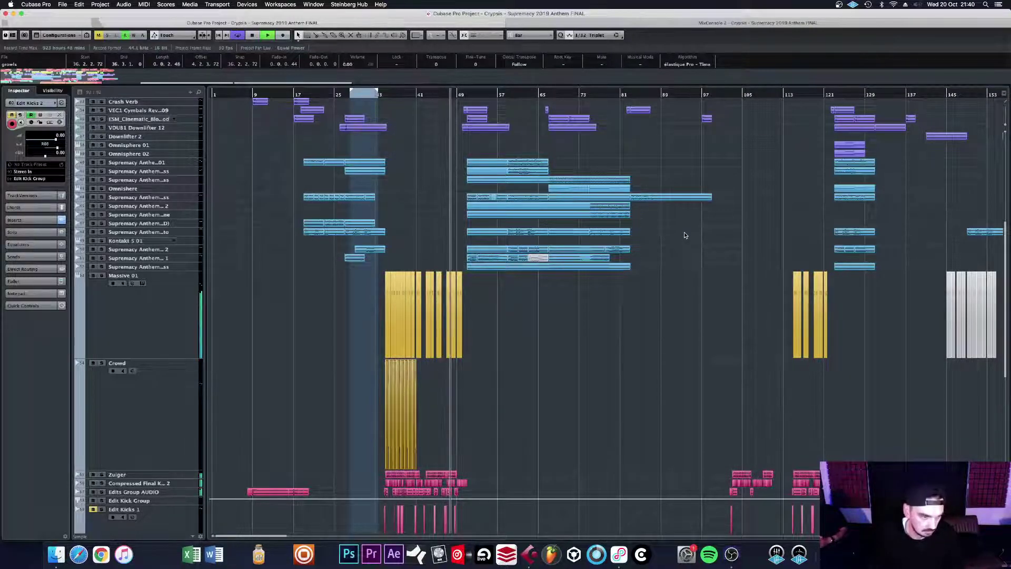
{"action": "key", "text": "g"}
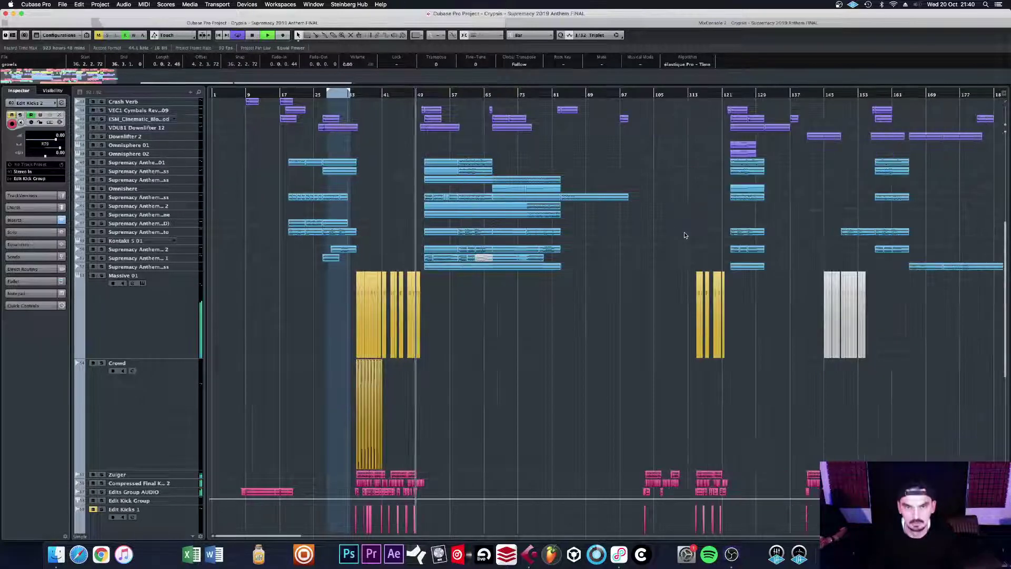
{"action": "key", "text": "h"}
{"action": "scroll", "coordinate": [589, 242], "scroll_direction": "up", "scroll_amount": 3}
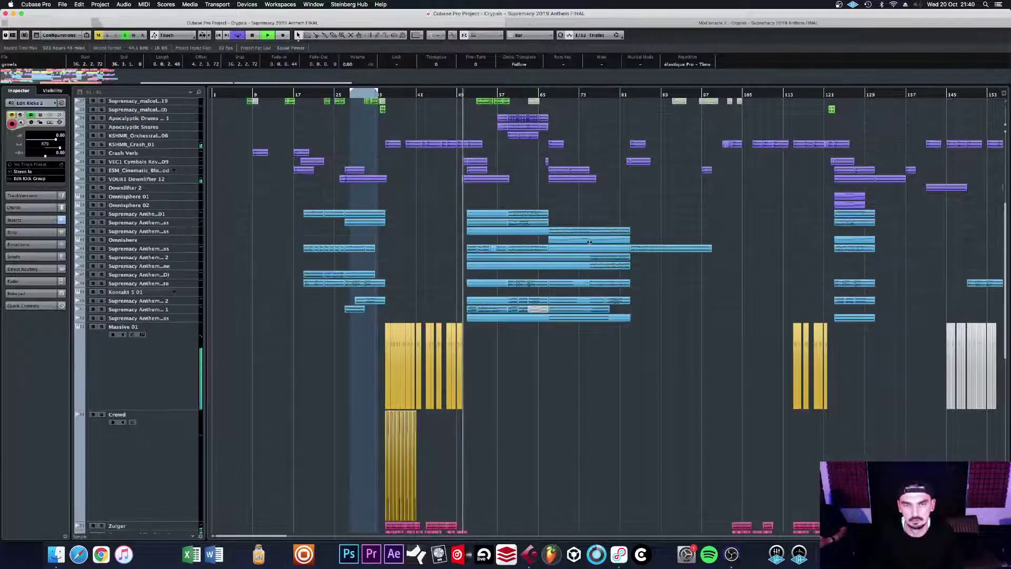
{"action": "scroll", "coordinate": [590, 242], "scroll_direction": "up", "scroll_amount": 3}
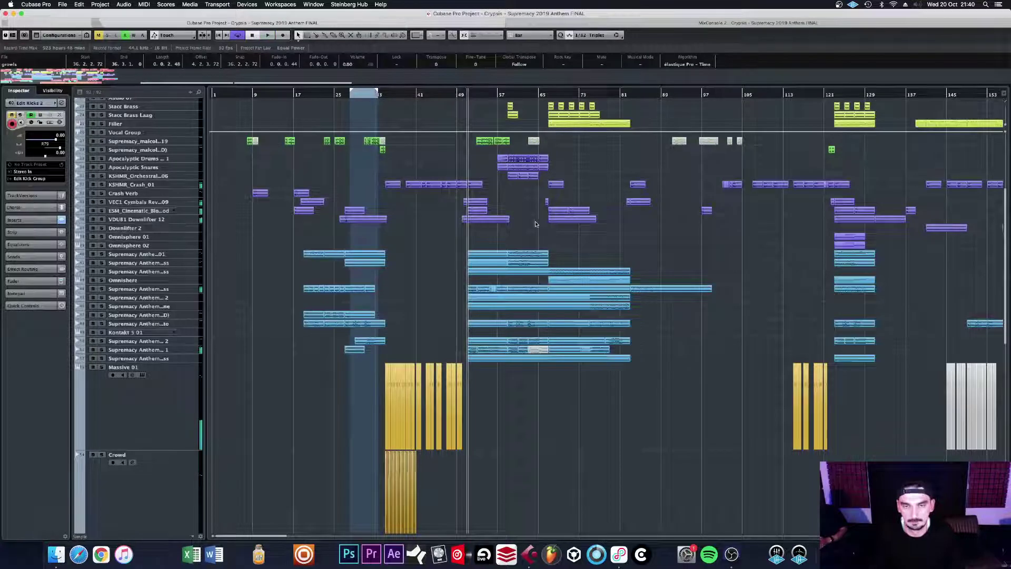
{"action": "scroll", "coordinate": [569, 245], "scroll_direction": "up", "scroll_amount": 6}
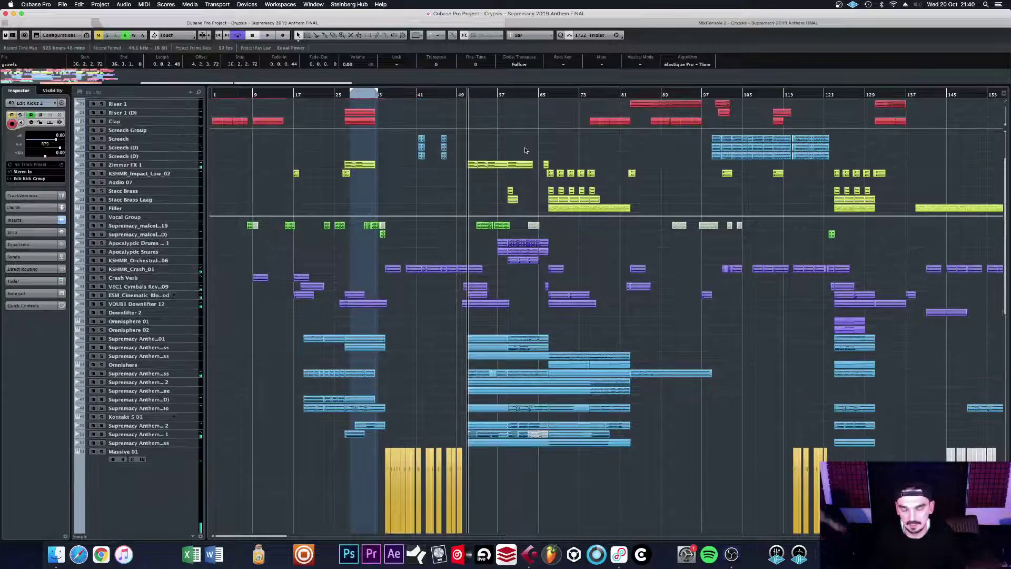
{"action": "scroll", "coordinate": [590, 219], "scroll_direction": "up", "scroll_amount": 2}
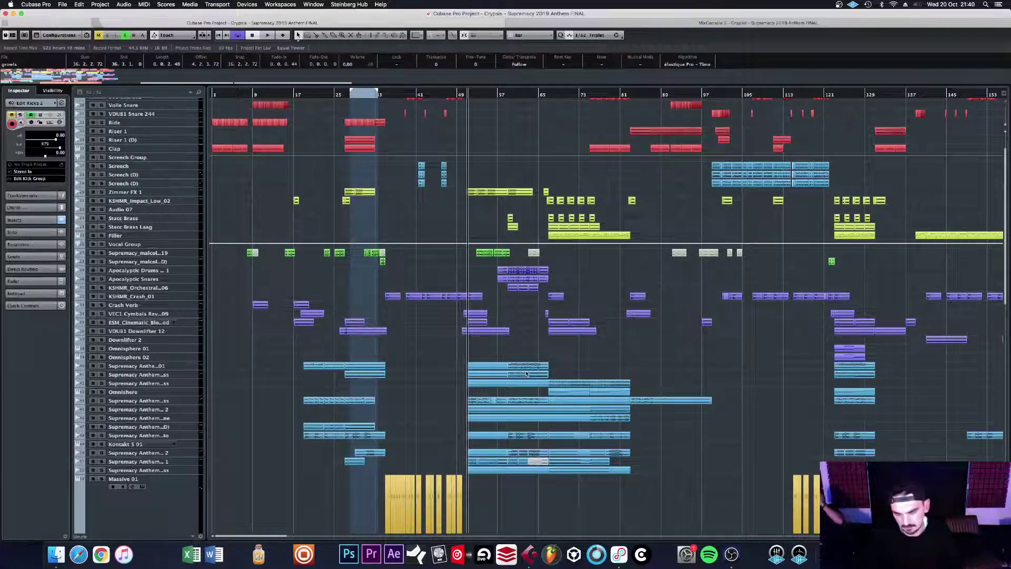
Step: Select the blue Supremacy Anthem melody clips between about bars 51 and 83, and start playing that section
{"action": "left_click_drag", "start_coordinate": [610, 483], "coordinate": [495, 356]}
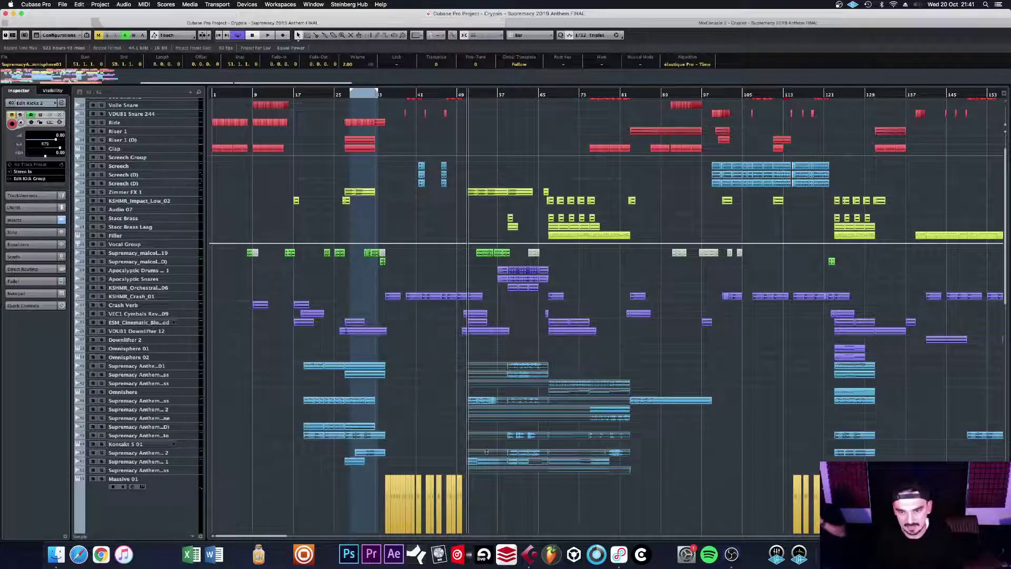
{"action": "scroll", "coordinate": [622, 333], "scroll_direction": "up", "scroll_amount": 3}
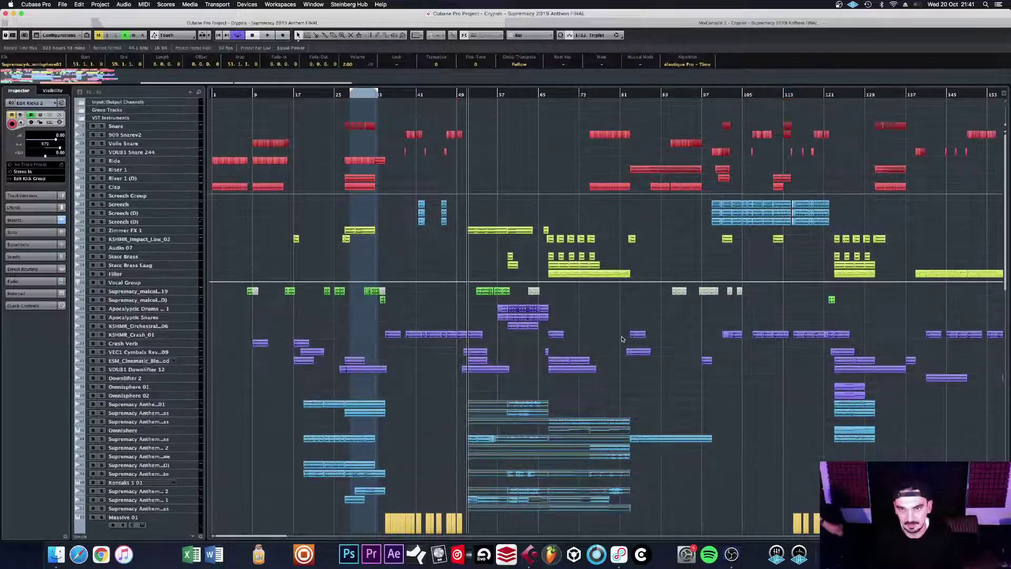
{"action": "scroll", "coordinate": [528, 420], "scroll_direction": "down", "scroll_amount": 8}
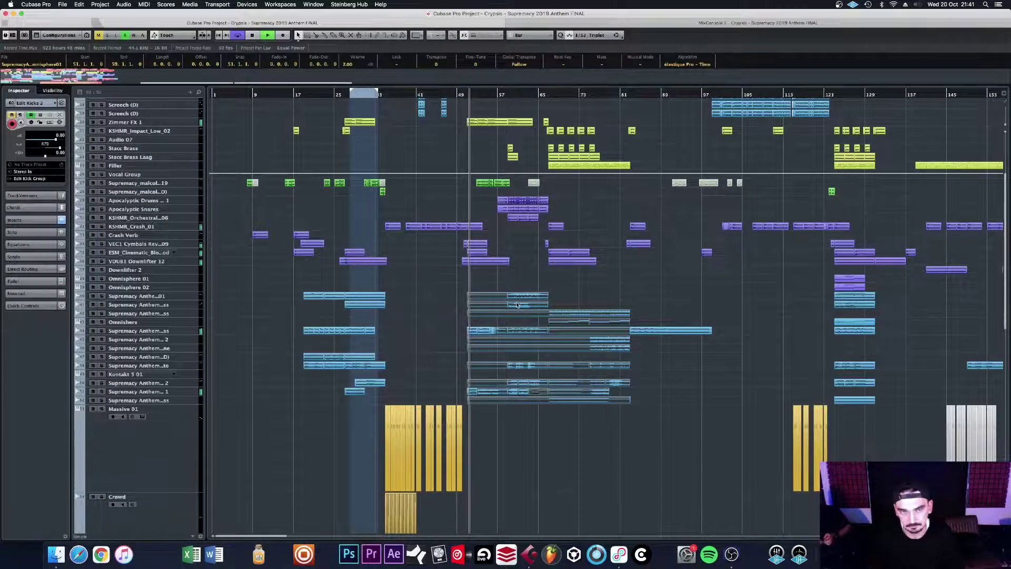
Step: Listen to the melodic section up to about bar 83 while examining the percussion, brass, kick and lead tracks
{"action": "scroll", "coordinate": [611, 317], "scroll_direction": "up", "scroll_amount": 6}
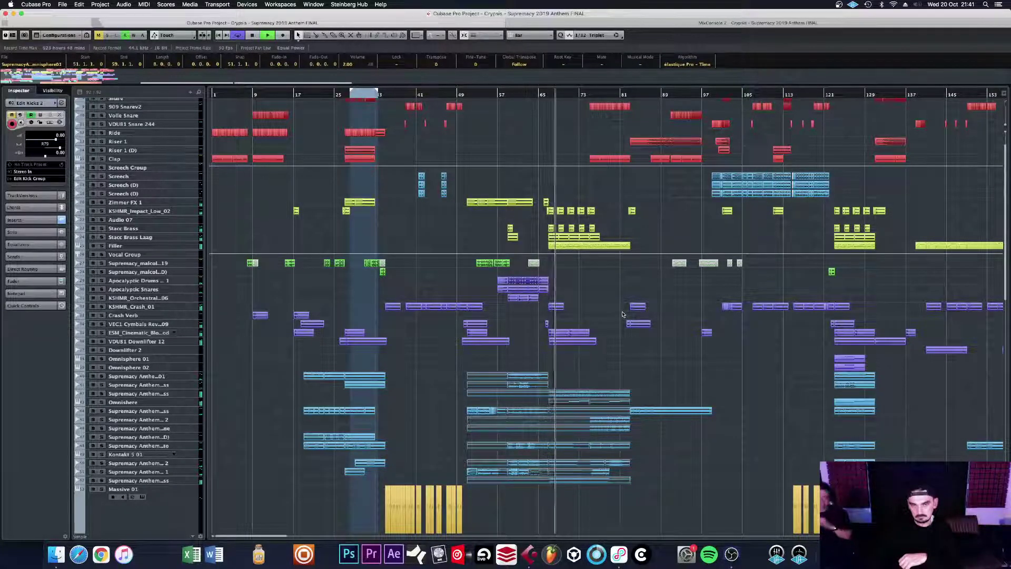
{"action": "scroll", "coordinate": [622, 314], "scroll_direction": "up", "scroll_amount": 1}
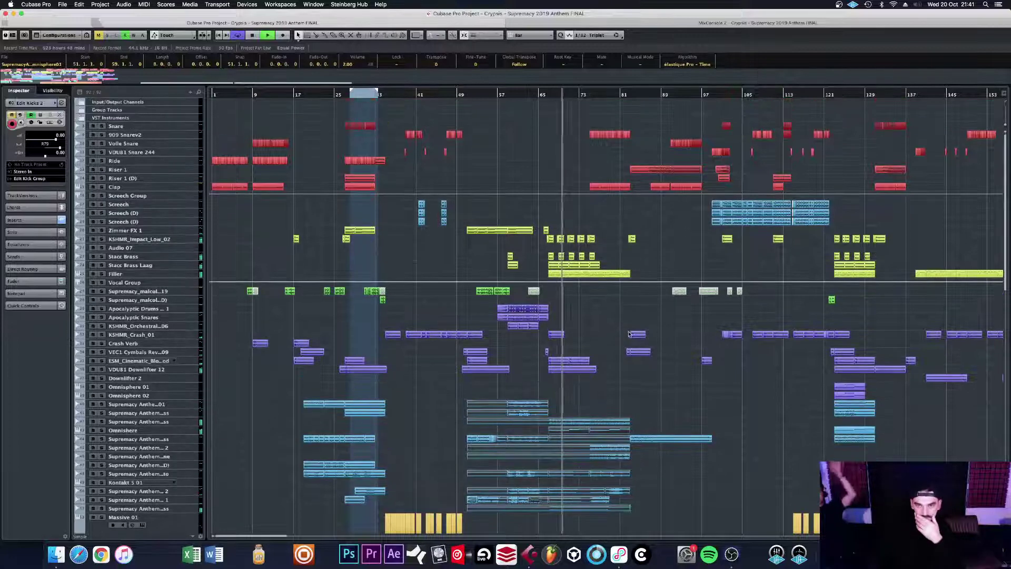
{"action": "scroll", "coordinate": [623, 324], "scroll_direction": "down", "scroll_amount": 10}
{"action": "scroll", "coordinate": [623, 333], "scroll_direction": "down", "scroll_amount": 2}
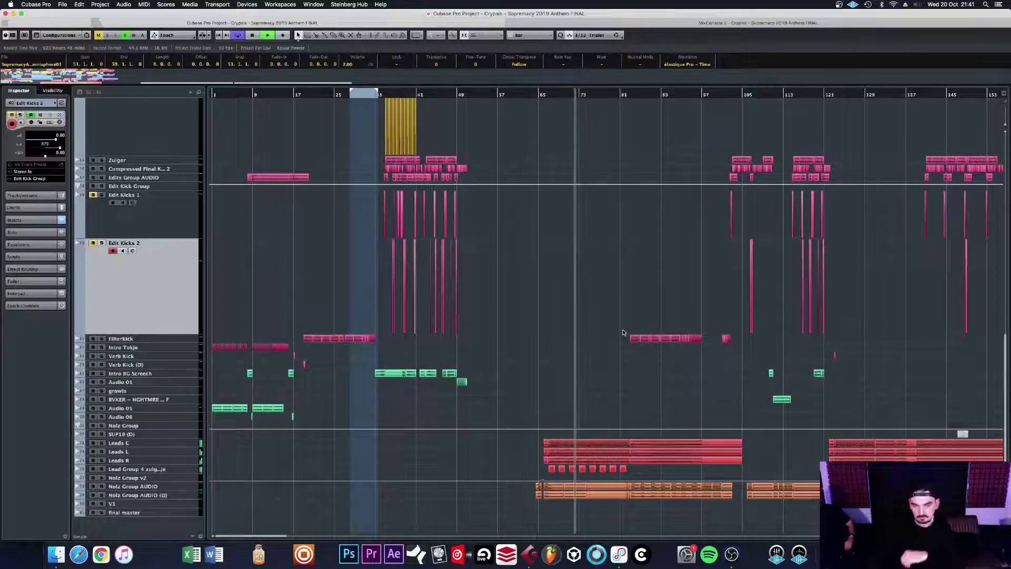
{"action": "scroll", "coordinate": [623, 333], "scroll_direction": "up", "scroll_amount": 15}
{"action": "scroll", "coordinate": [623, 333], "scroll_direction": "up", "scroll_amount": 5}
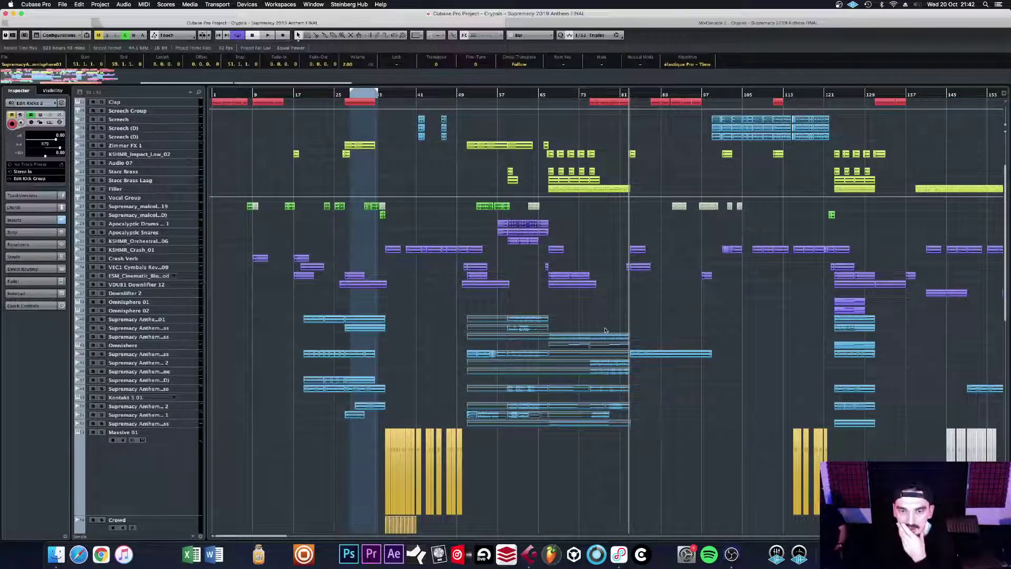
Step: Return the playback position to about bar 52 and select the first track under Vocal Group while reviewing the section's layers
{"action": "left_click", "coordinate": [475, 100]}
{"action": "scroll", "coordinate": [490, 221], "scroll_direction": "up", "scroll_amount": 5}
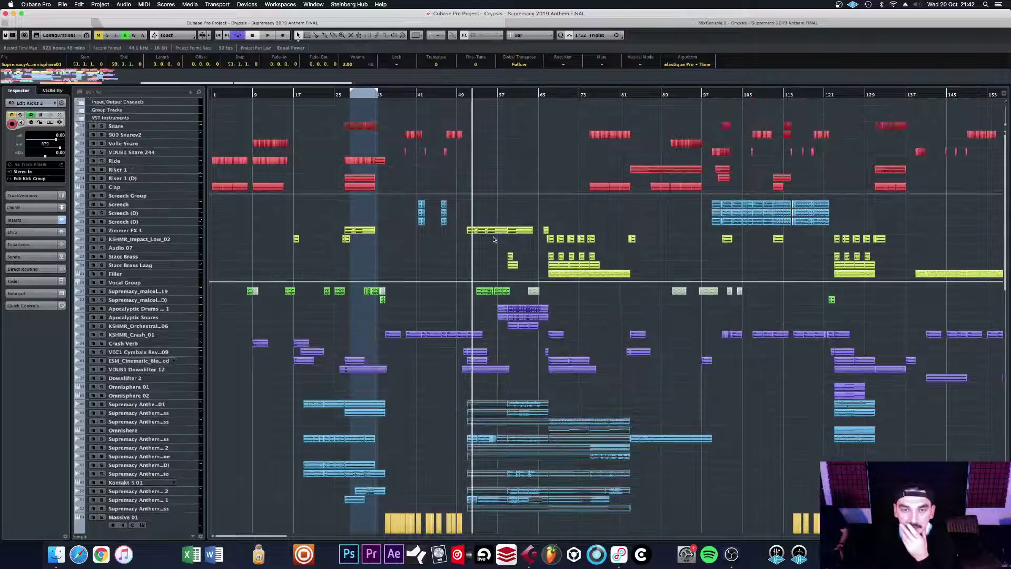
{"action": "scroll", "coordinate": [493, 228], "scroll_direction": "down", "scroll_amount": 2}
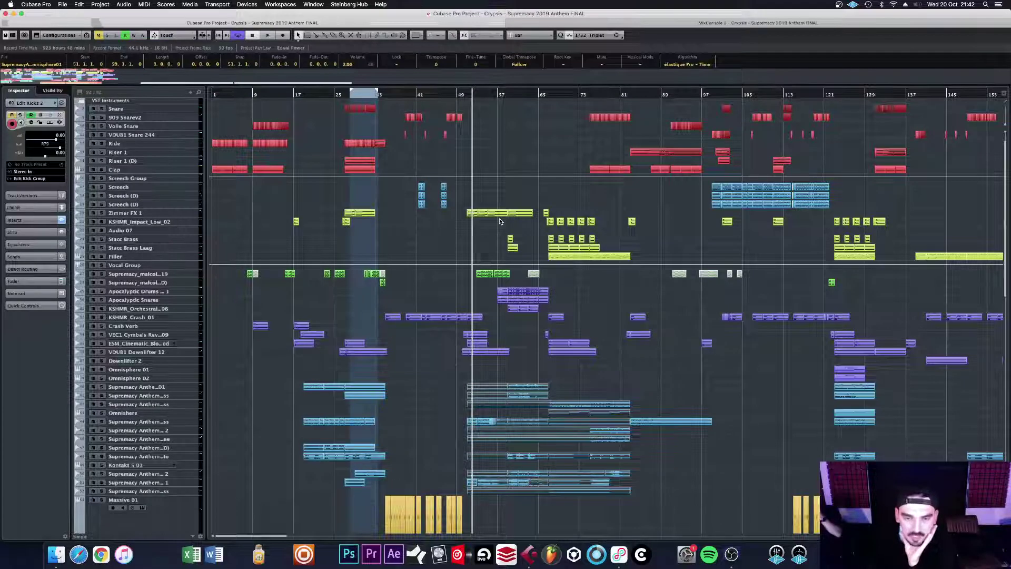
{"action": "scroll", "coordinate": [500, 221], "scroll_direction": "down", "scroll_amount": 3}
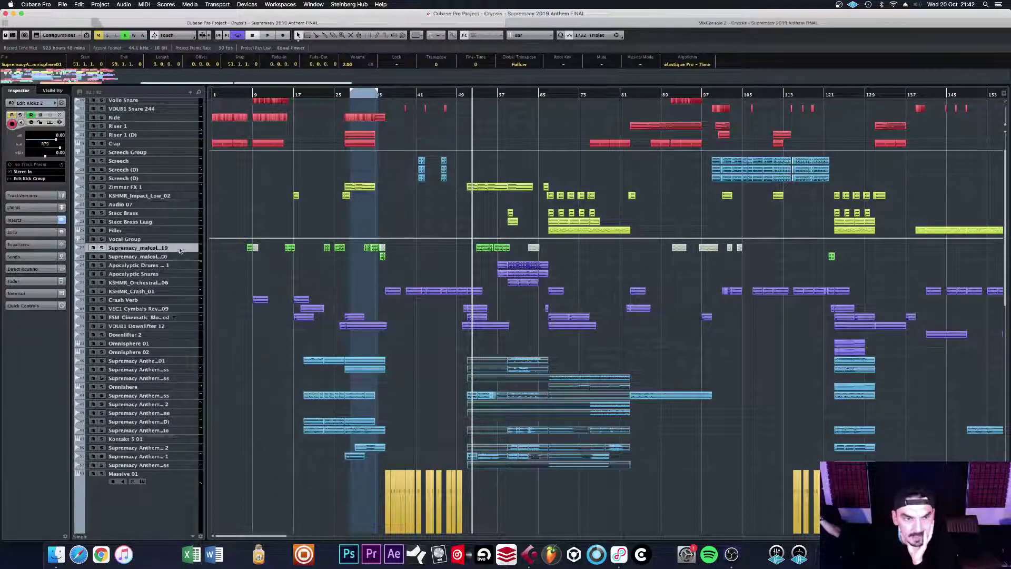
{"action": "scroll", "coordinate": [512, 258], "scroll_direction": "down", "scroll_amount": 8}
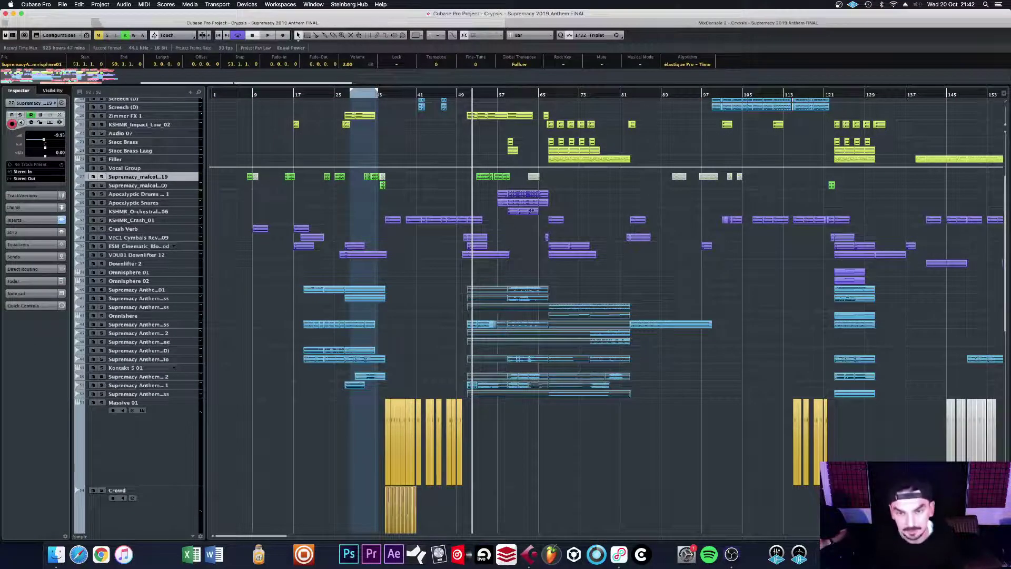
Step: Solo the first Apocalyptic Drums track and play it from about bar 59
{"action": "key", "text": "h"}
{"action": "key", "text": "h"}
{"action": "key", "text": "h"}
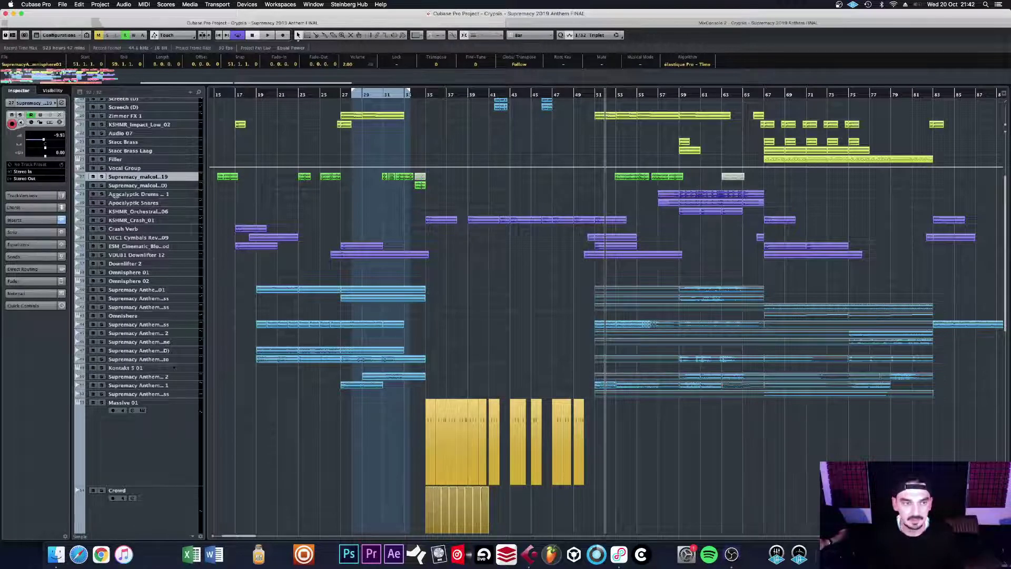
{"action": "left_click", "coordinate": [102, 195]}
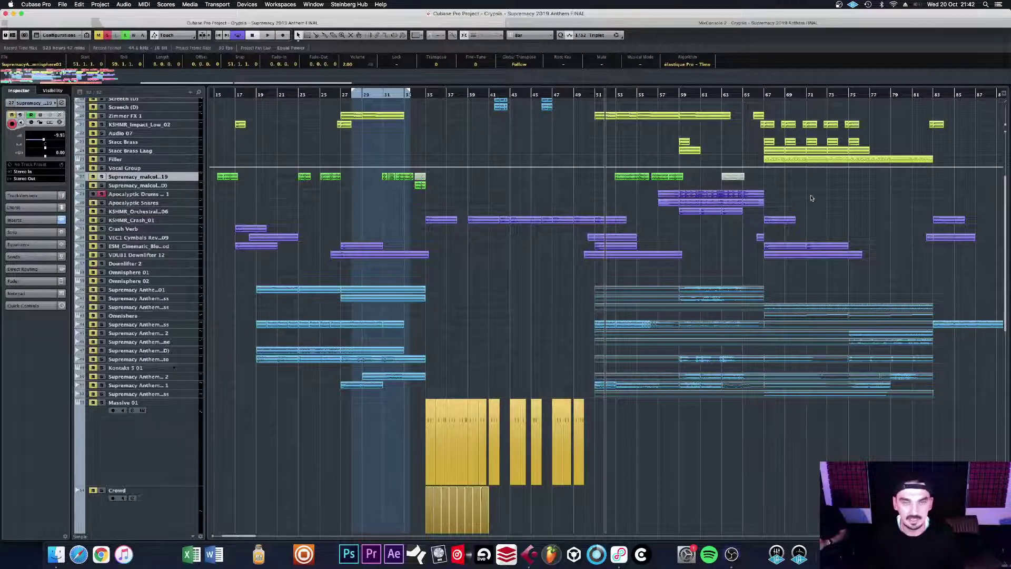
{"action": "left_click", "coordinate": [680, 95]}
{"action": "key", "text": "space"}
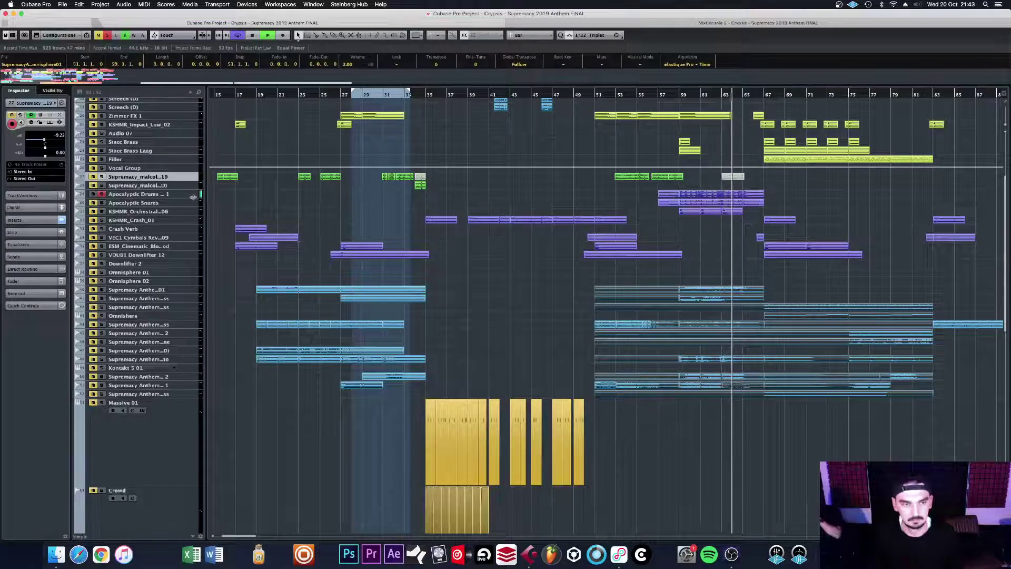
Step: Enlarge the Apocalyptic Drums and Apocalyptic Snares tracks to reveal their waveforms, and play the soloed snares from bar 59
{"action": "left_click_drag", "start_coordinate": [201, 199], "coordinate": [201, 278]}
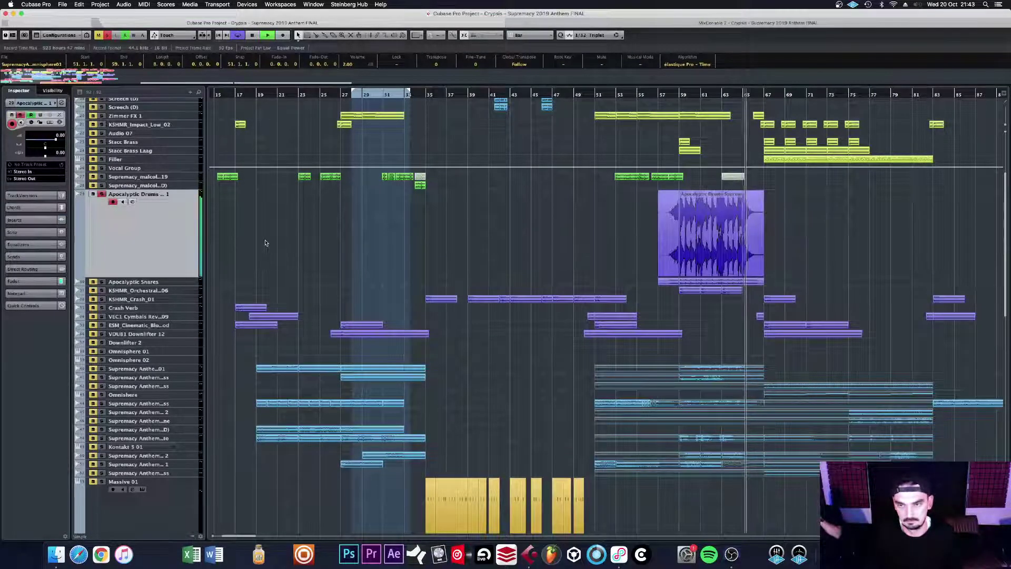
{"action": "left_click_drag", "start_coordinate": [184, 284], "coordinate": [183, 365]}
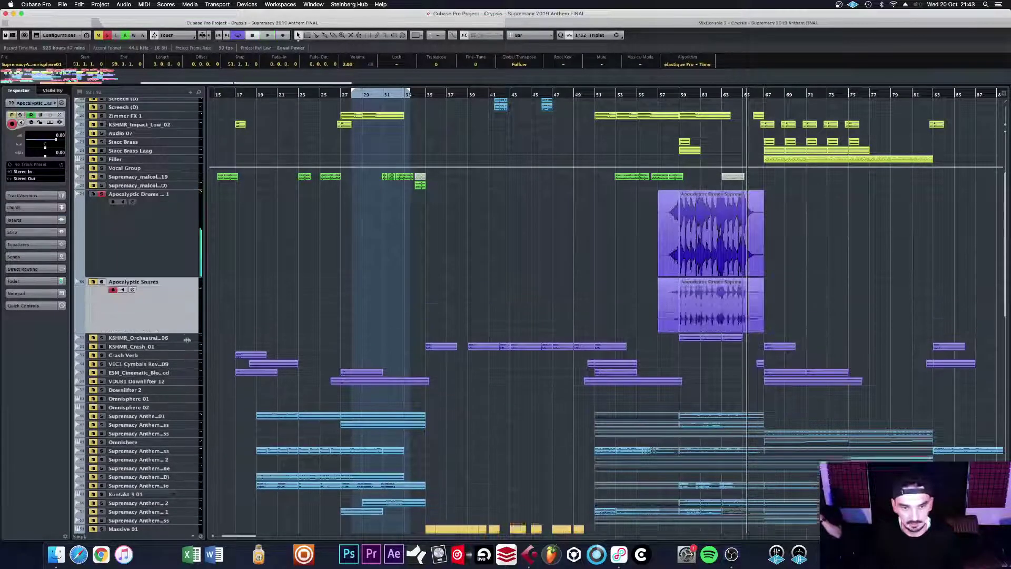
{"action": "left_click", "coordinate": [678, 95]}
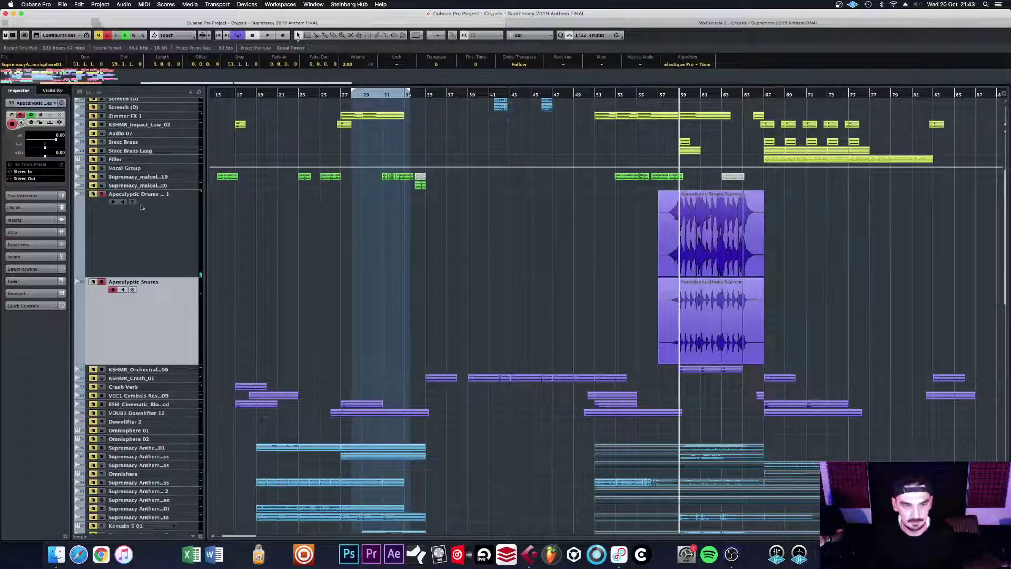
{"action": "key", "text": "space"}
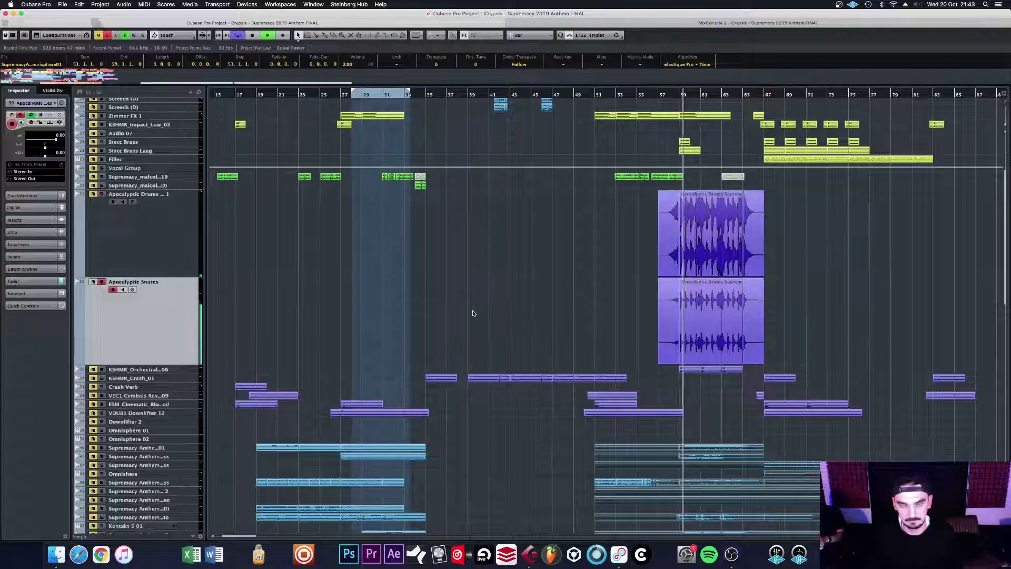
{"action": "scroll", "coordinate": [590, 297], "scroll_direction": "down", "scroll_amount": 3}
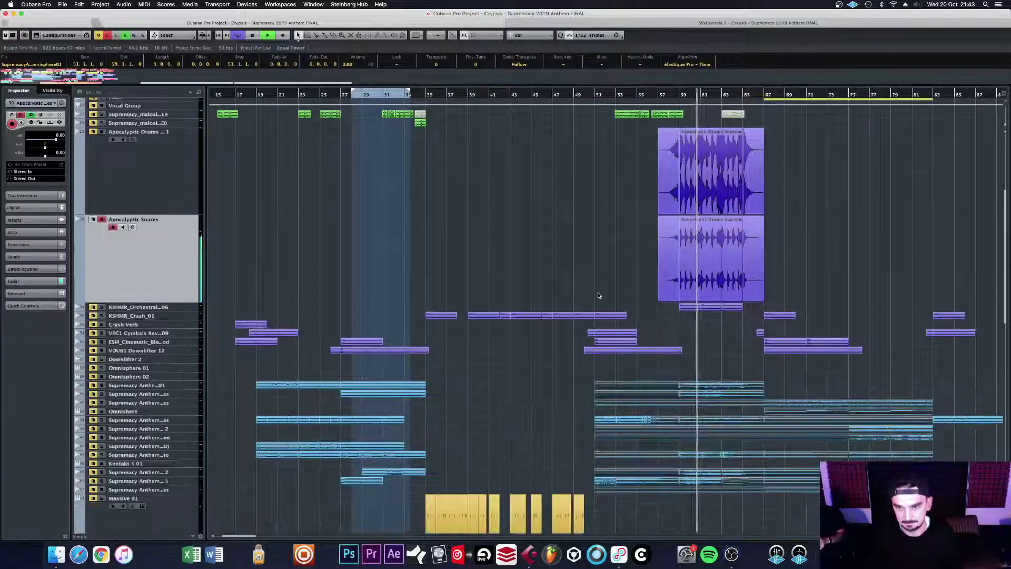
Step: Solo the KSHMR_Orchestral track, play it from about bar 59, and enlarge it slightly to reveal its waveforms
{"action": "left_click", "coordinate": [102, 308]}
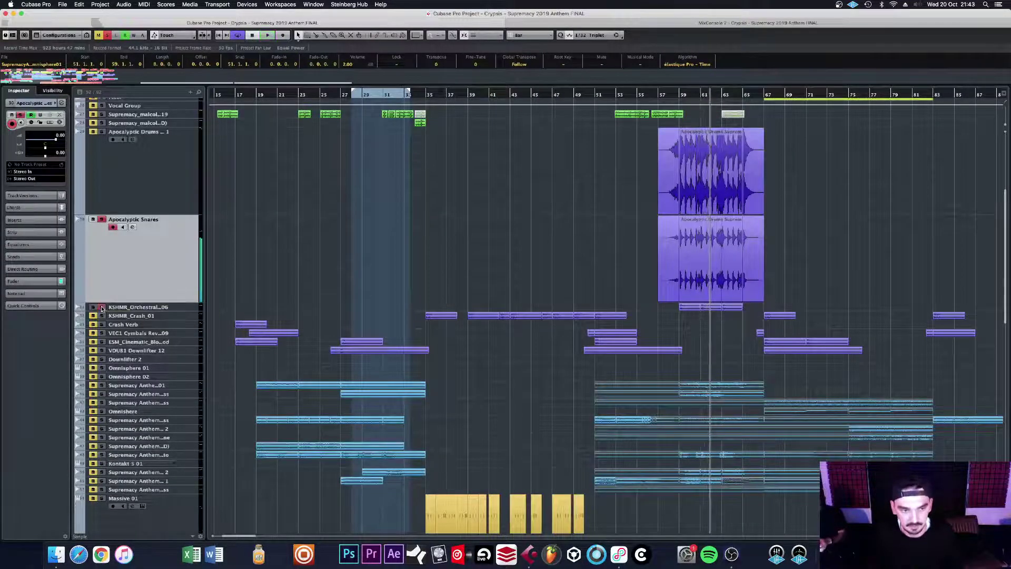
{"action": "left_click", "coordinate": [674, 96]}
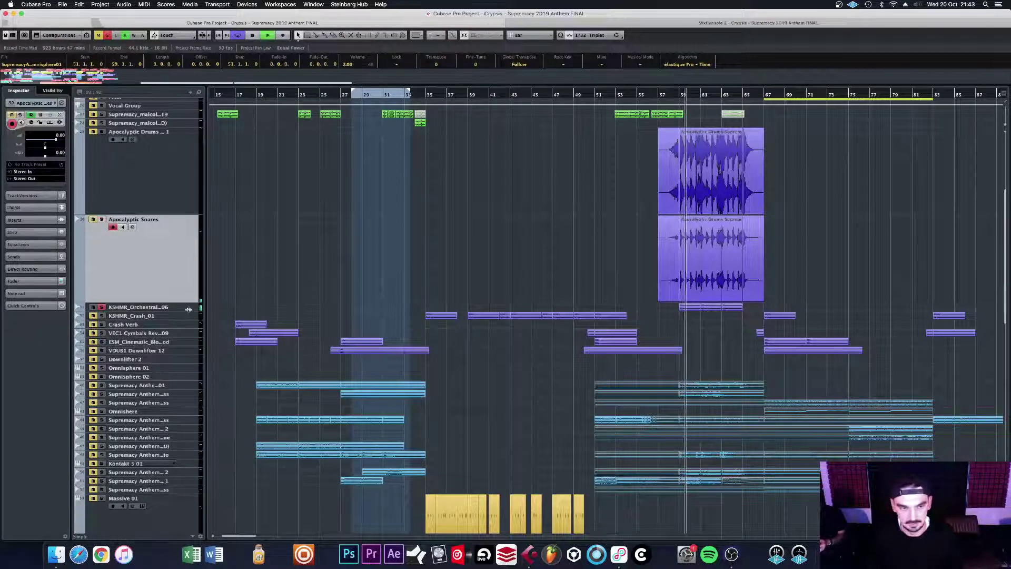
{"action": "left_click_drag", "start_coordinate": [188, 311], "coordinate": [188, 325]}
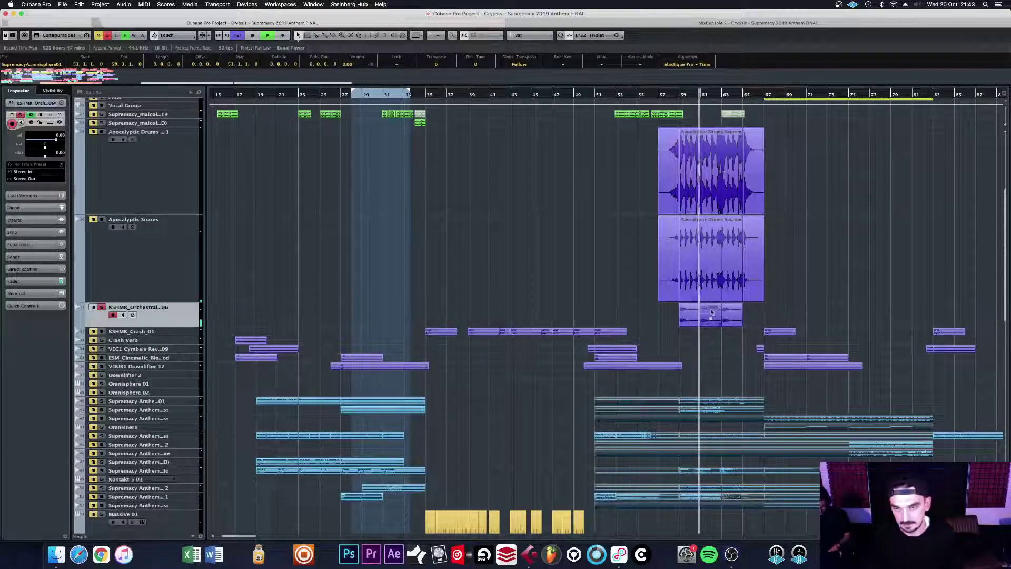
{"action": "scroll", "coordinate": [630, 301], "scroll_direction": "down", "scroll_amount": 1}
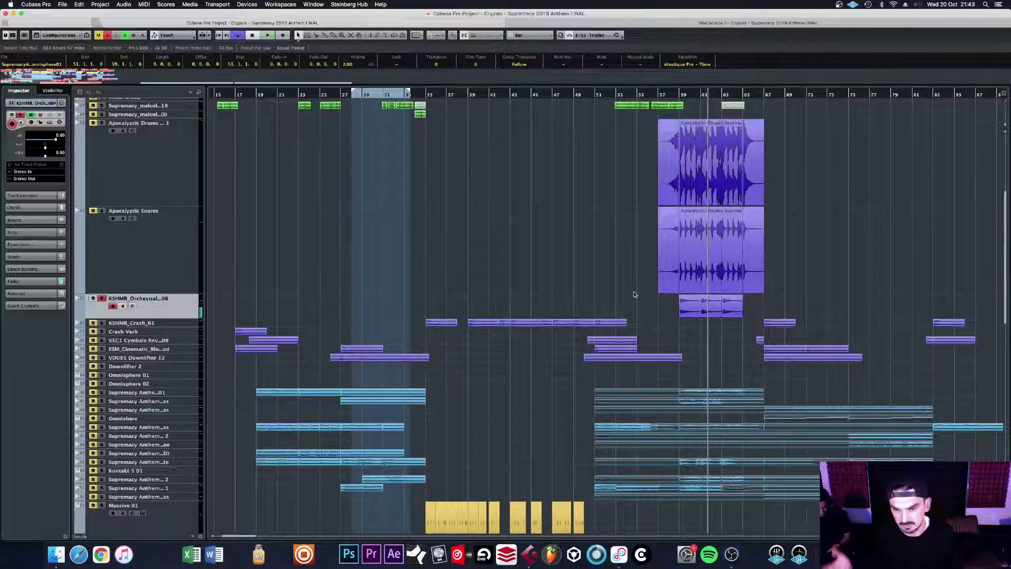
{"action": "scroll", "coordinate": [569, 292], "scroll_direction": "down", "scroll_amount": 3}
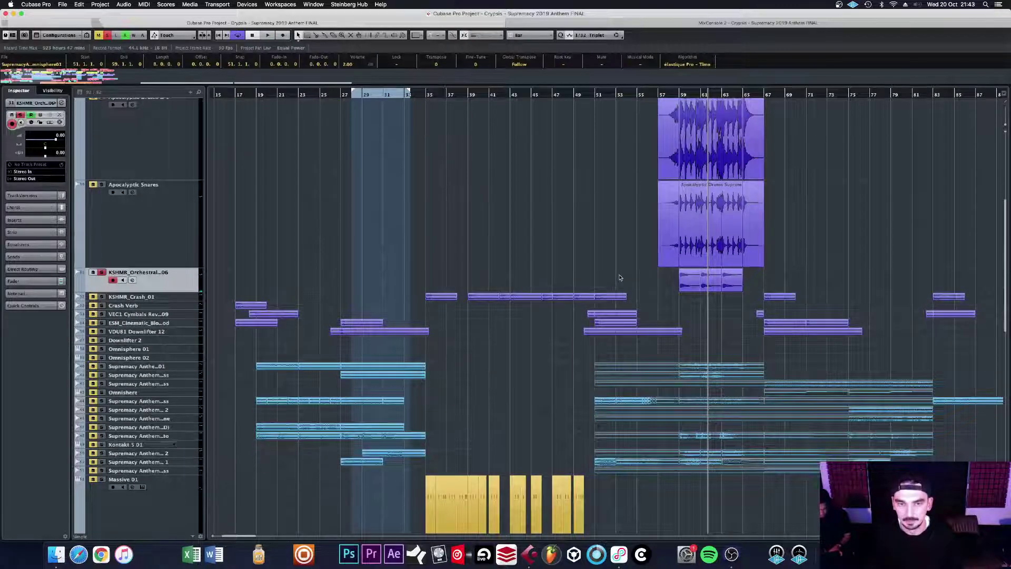
Step: Solo the KSHMR_Crash_01 and ESM_Cinematic tracks and listen to them together from about bar 51
{"action": "scroll", "coordinate": [622, 236], "scroll_direction": "down", "scroll_amount": 4}
{"action": "left_click", "coordinate": [595, 96]}
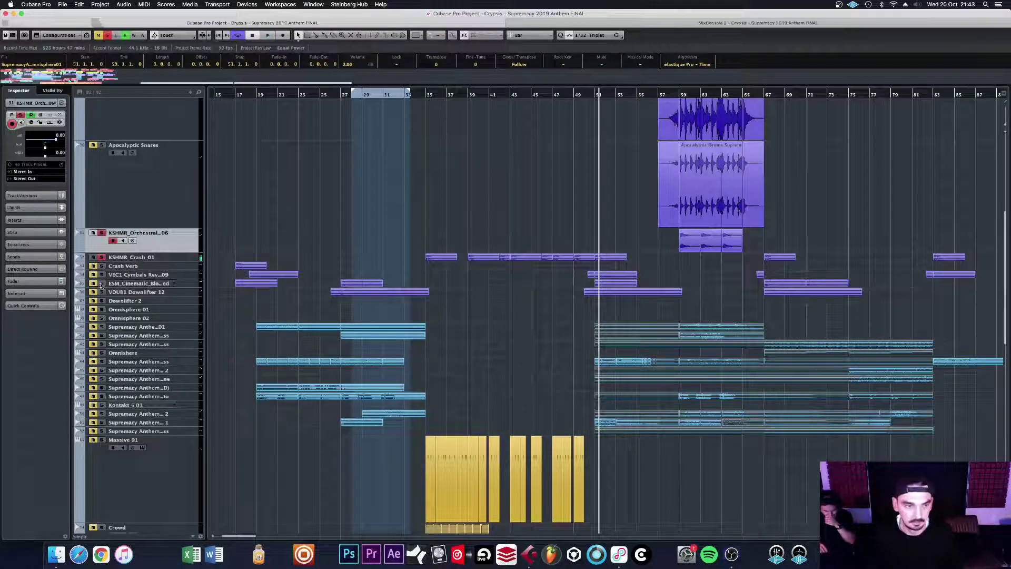
{"action": "left_click", "coordinate": [596, 96]}
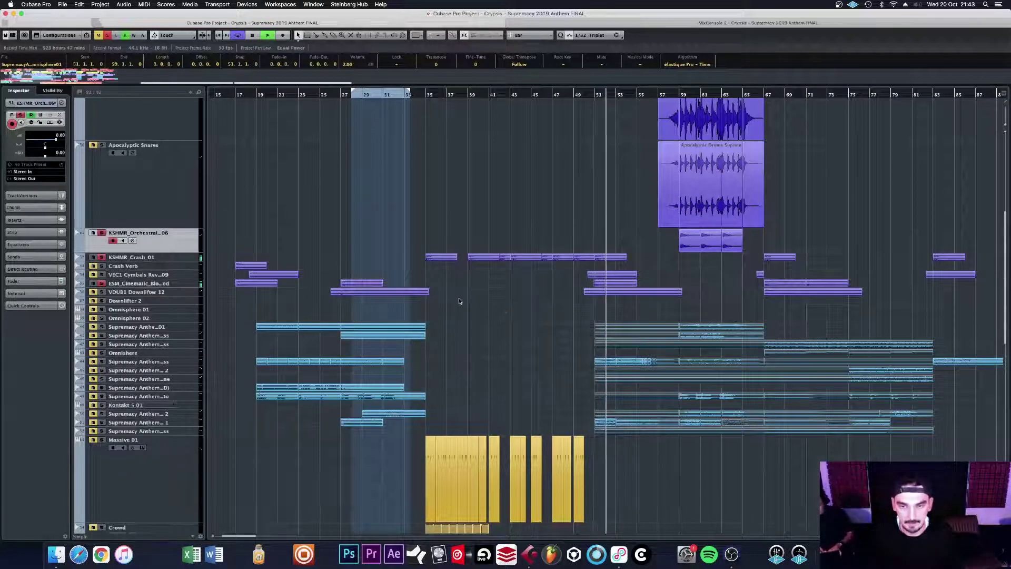
{"action": "scroll", "coordinate": [490, 308], "scroll_direction": "down", "scroll_amount": 1}
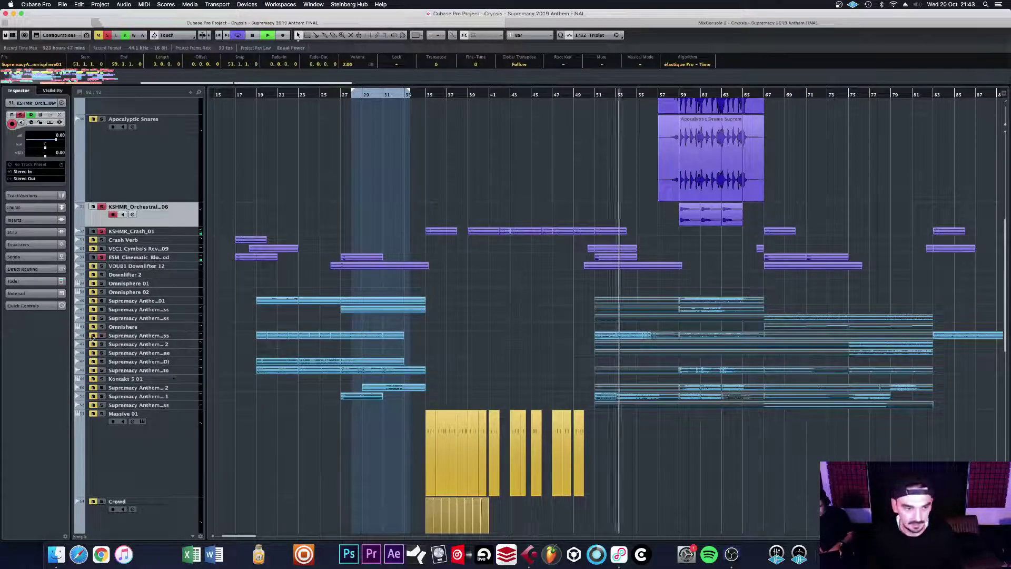
Step: Solo the Supremacy Anthem track directly below Omnisphere, listen to it, and return the playback position to bar 51
{"action": "left_click", "coordinate": [93, 335]}
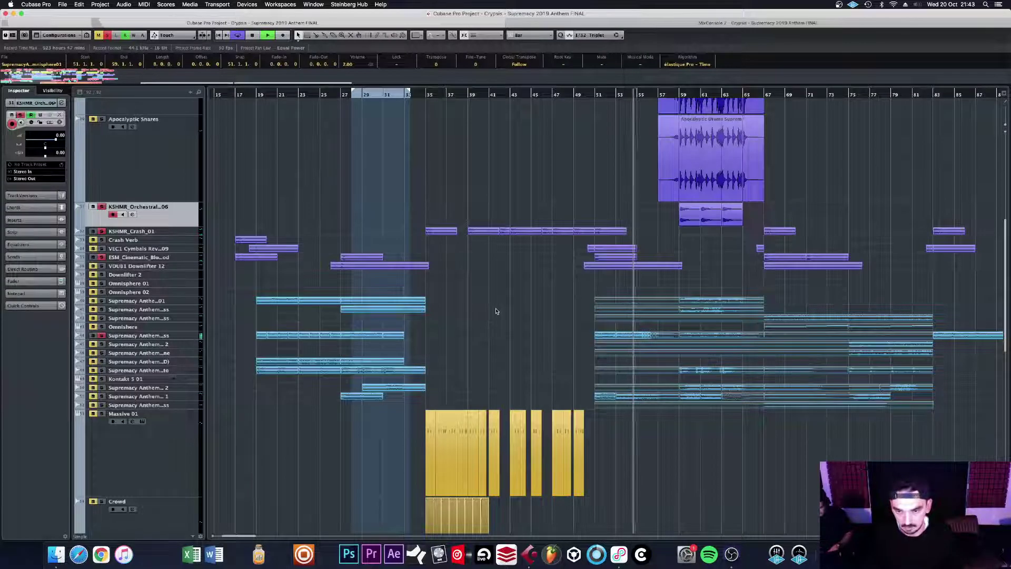
{"action": "scroll", "coordinate": [496, 310], "scroll_direction": "down", "scroll_amount": 1}
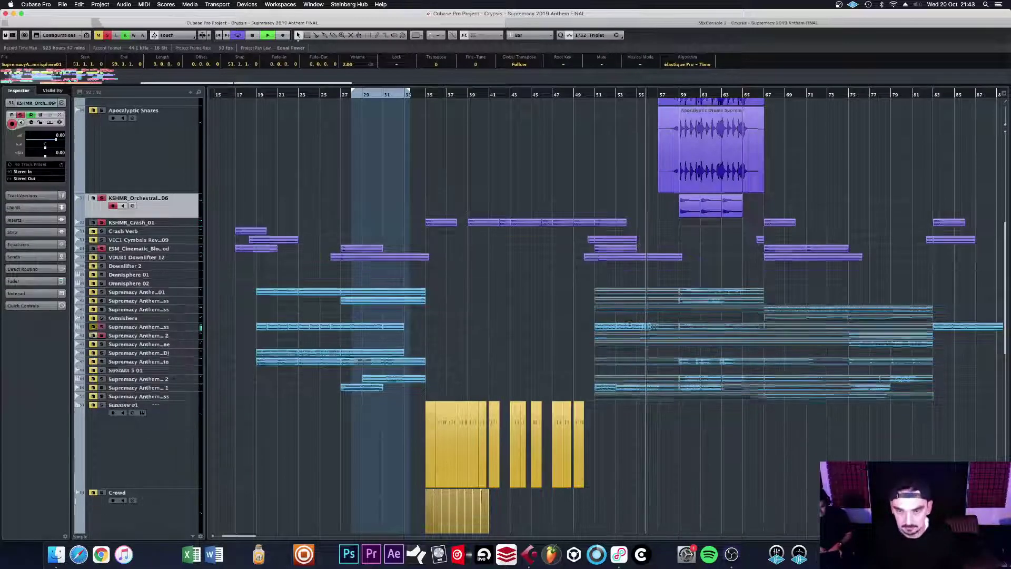
{"action": "scroll", "coordinate": [630, 325], "scroll_direction": "down", "scroll_amount": 3}
{"action": "left_click", "coordinate": [597, 96]}
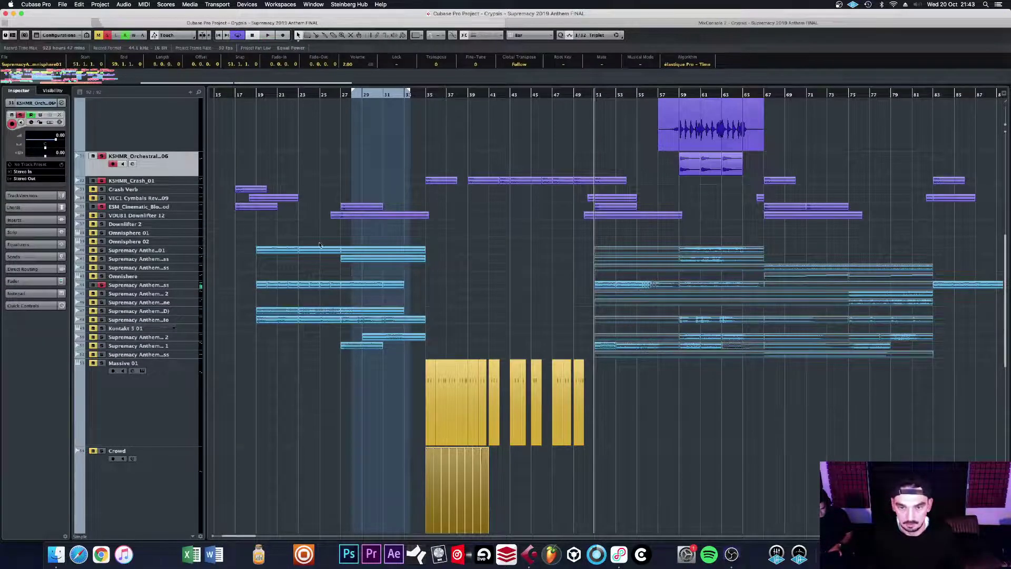
Step: Add the Supremacy Anthem...1 track to the solo, set the locators to its clip in bars 51 to 53, and play from bar 51
{"action": "key", "text": "n"}
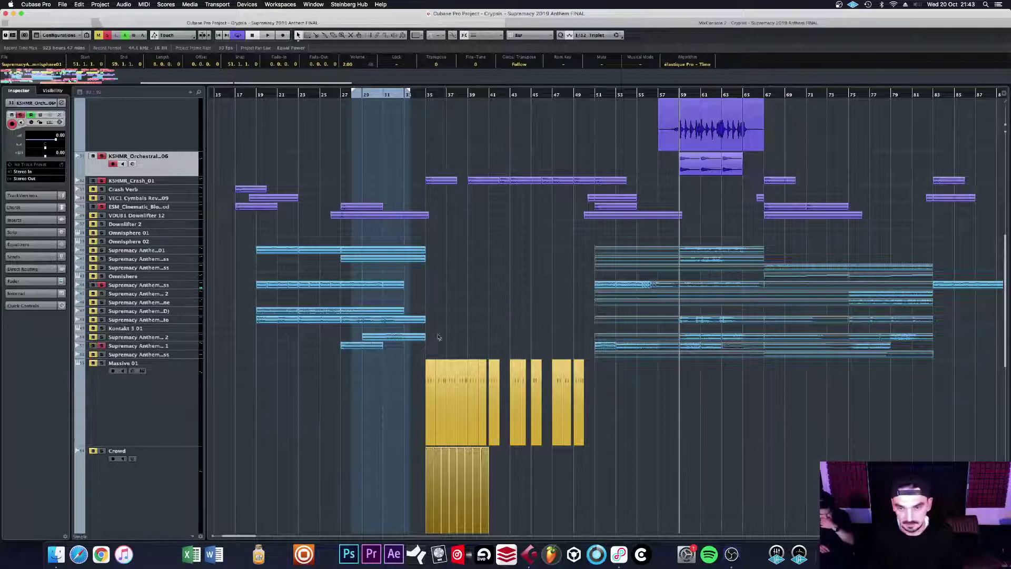
{"action": "left_click", "coordinate": [607, 348]}
{"action": "key", "text": "p"}
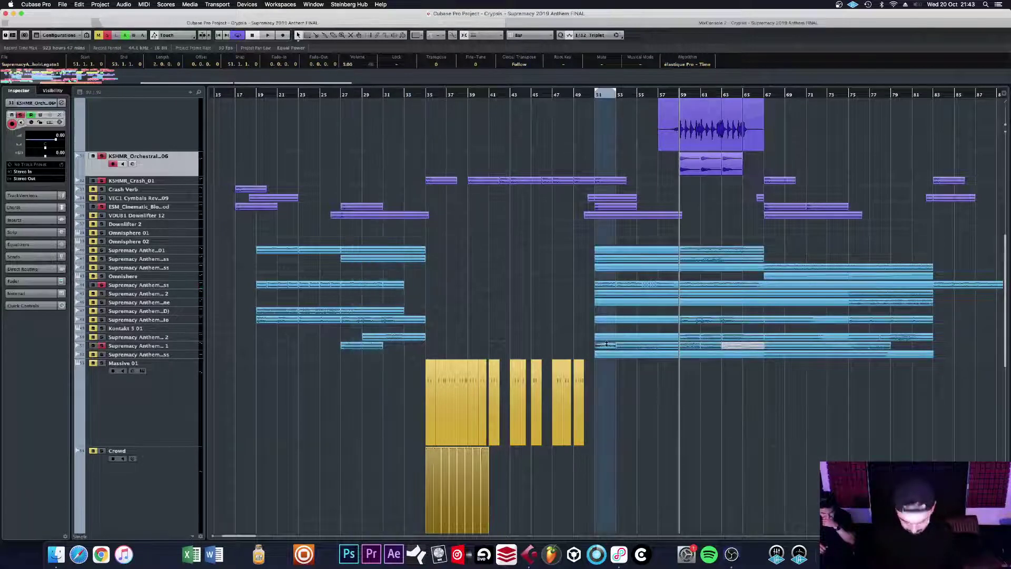
{"action": "key", "text": "space"}
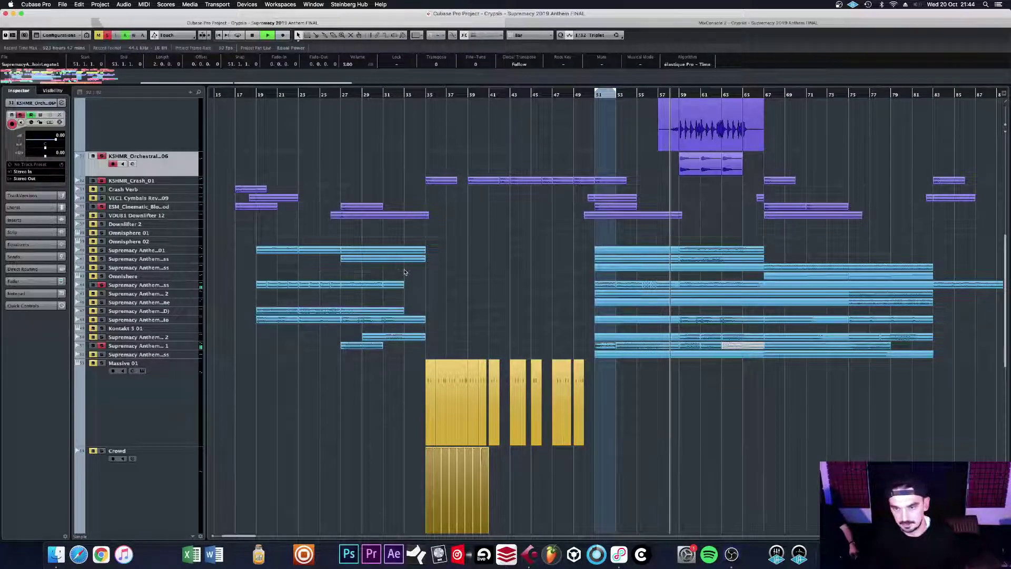
{"action": "key", "text": "space"}
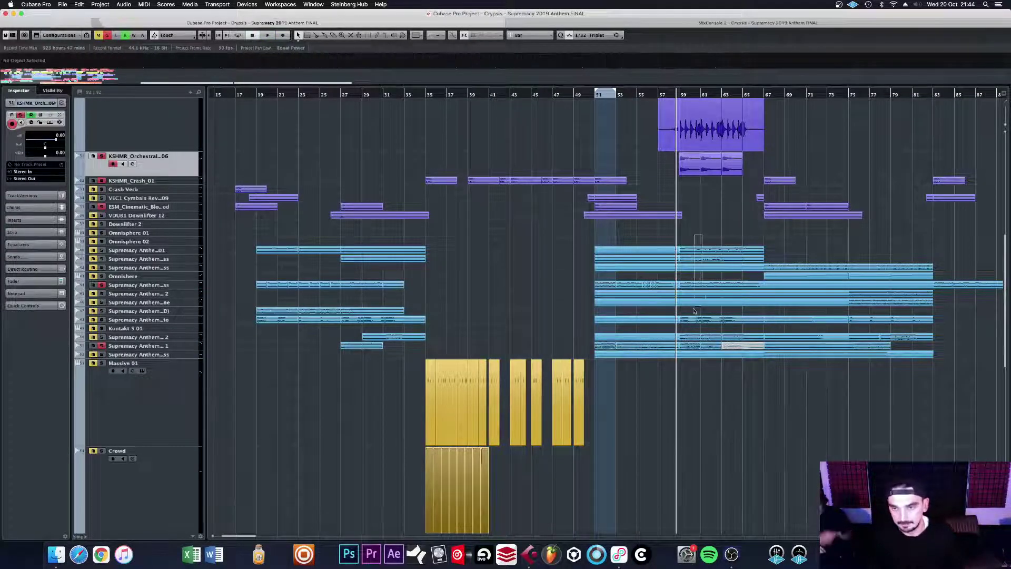
Step: Set the locators to the Supremacy Anthem melody clip in bars 59 to 67 and clear all soloed tracks
{"action": "left_click_drag", "start_coordinate": [691, 249], "coordinate": [689, 349]}
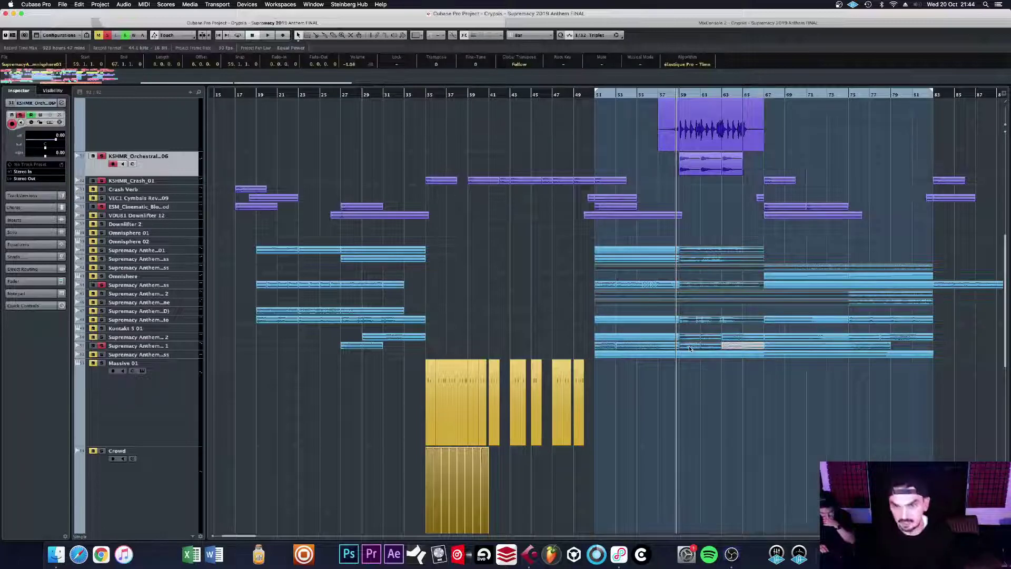
{"action": "left_click", "coordinate": [737, 249]}
{"action": "key", "text": "p"}
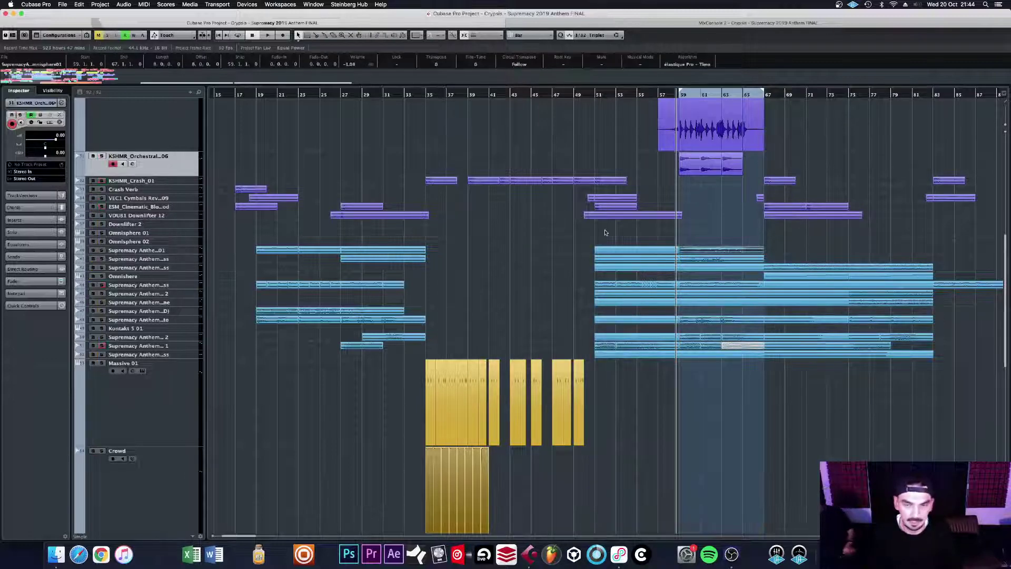
Step: Solo the Supremacy Anthem...01 track with bars 59 to 67 looping, and add the Supremacy Anthem track directly below it to the solo
{"action": "left_click", "coordinate": [101, 251]}
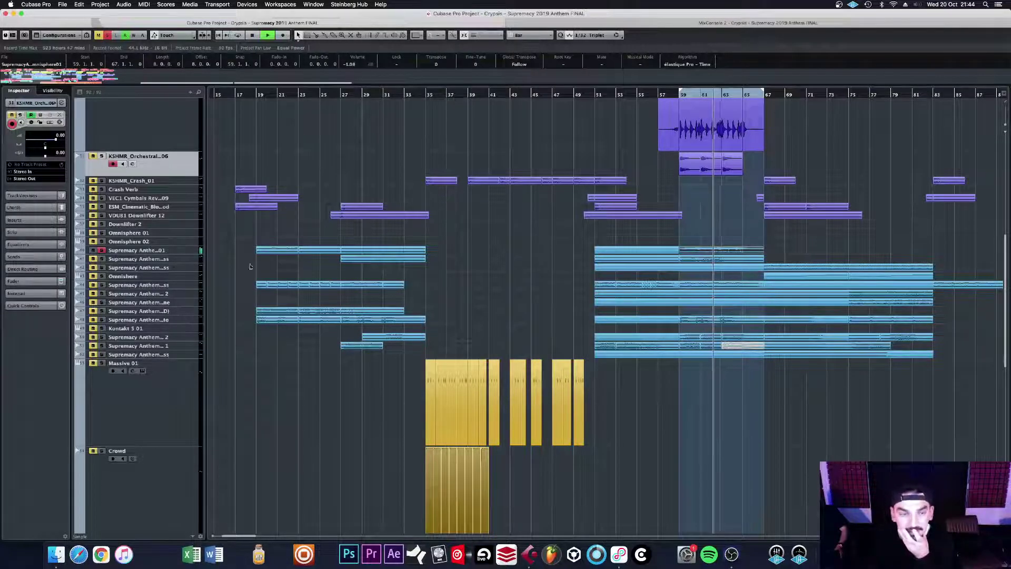
{"action": "left_click", "coordinate": [238, 35]}
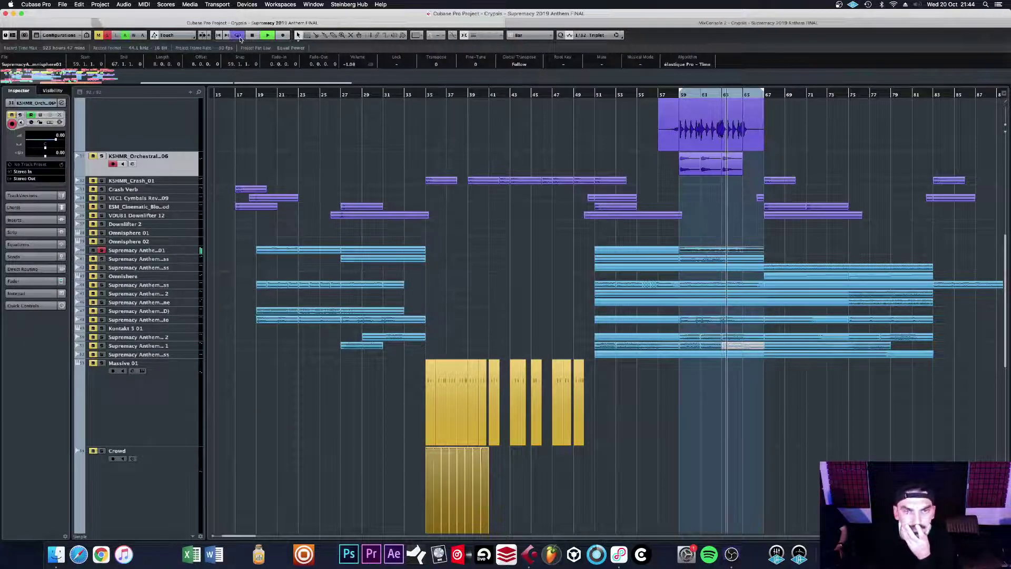
{"action": "left_click", "coordinate": [102, 259]}
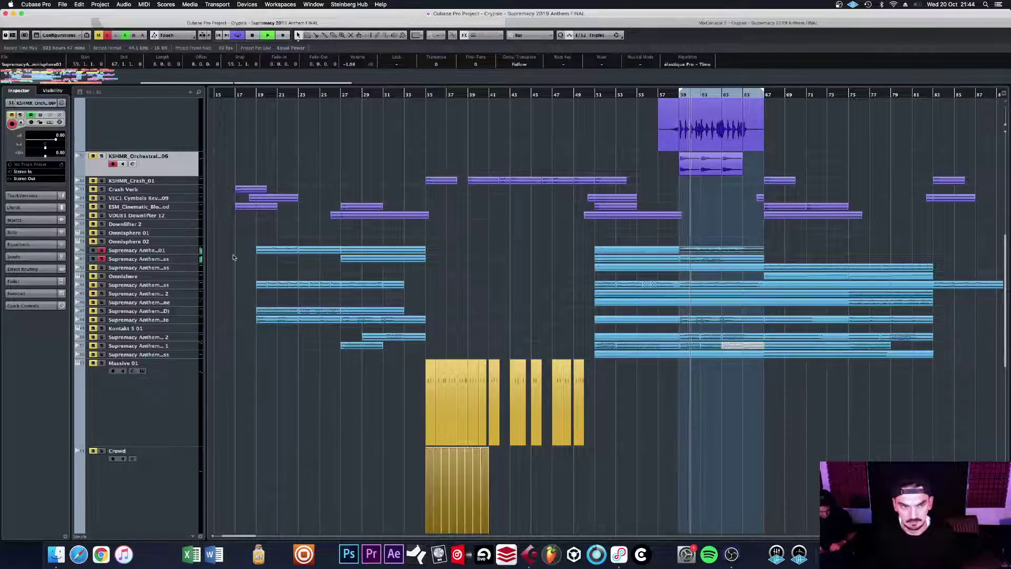
Step: Solo the Supremacy Anthem track directly below Omnisphere and take the two upper Supremacy Anthem tracks out of the solo
{"action": "left_click", "coordinate": [102, 285]}
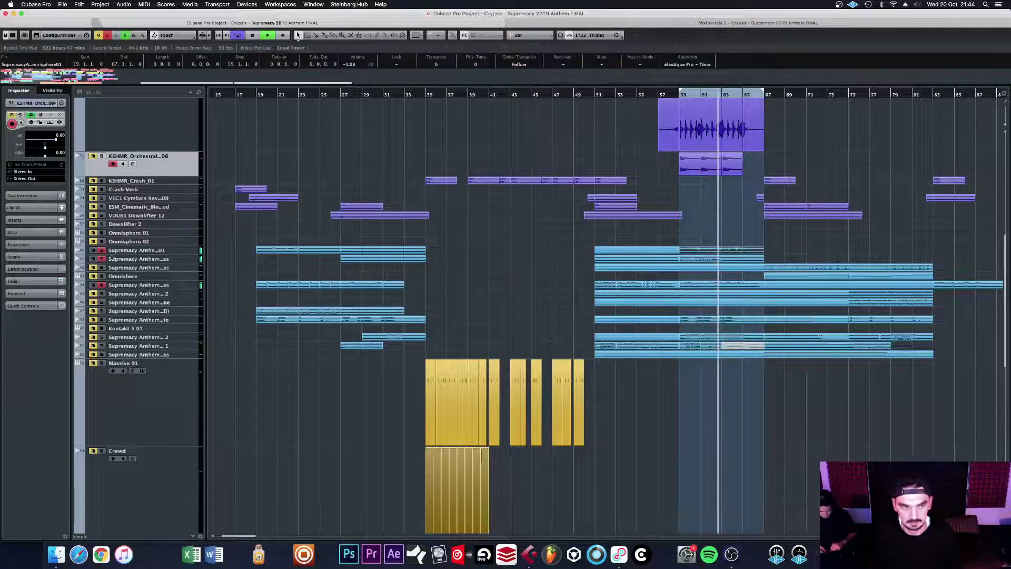
{"action": "left_click", "coordinate": [101, 259]}
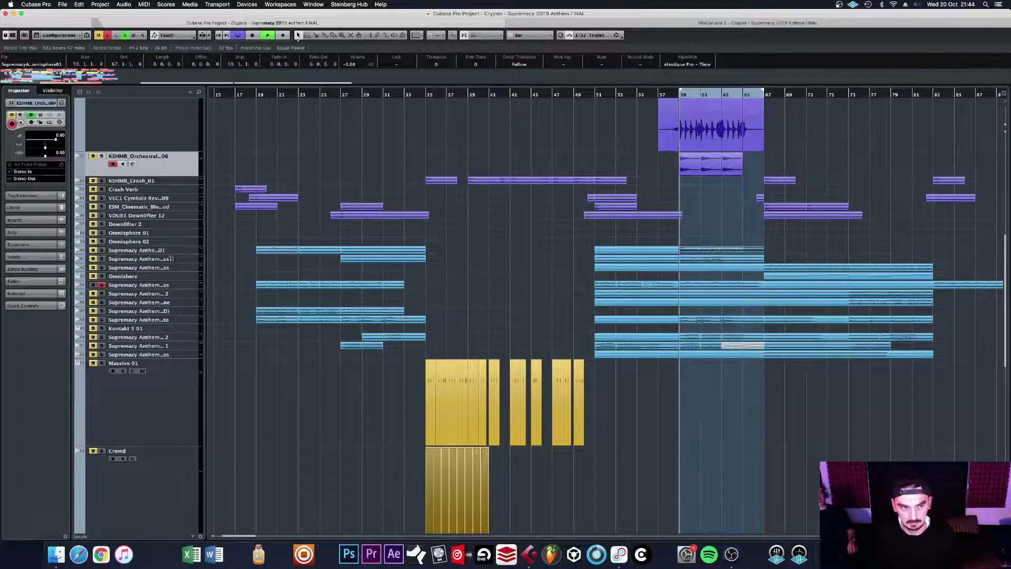
{"action": "scroll", "coordinate": [338, 284], "scroll_direction": "down", "scroll_amount": 2}
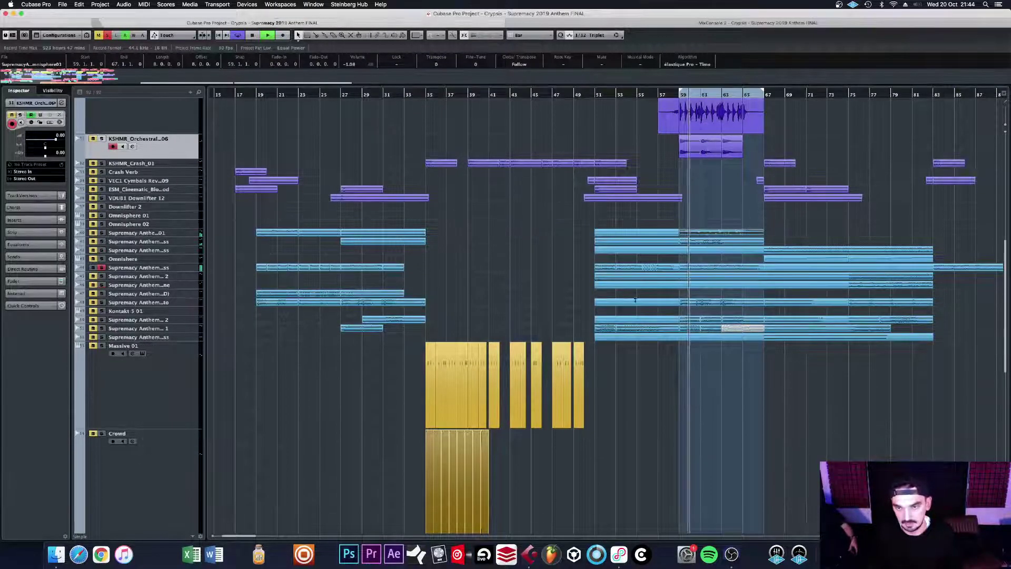
Step: Add the Supremacy Anthem track above Kontakt 5 01 and the two below it to the solo one by one, listening to the loop
{"action": "left_click", "coordinate": [102, 302]}
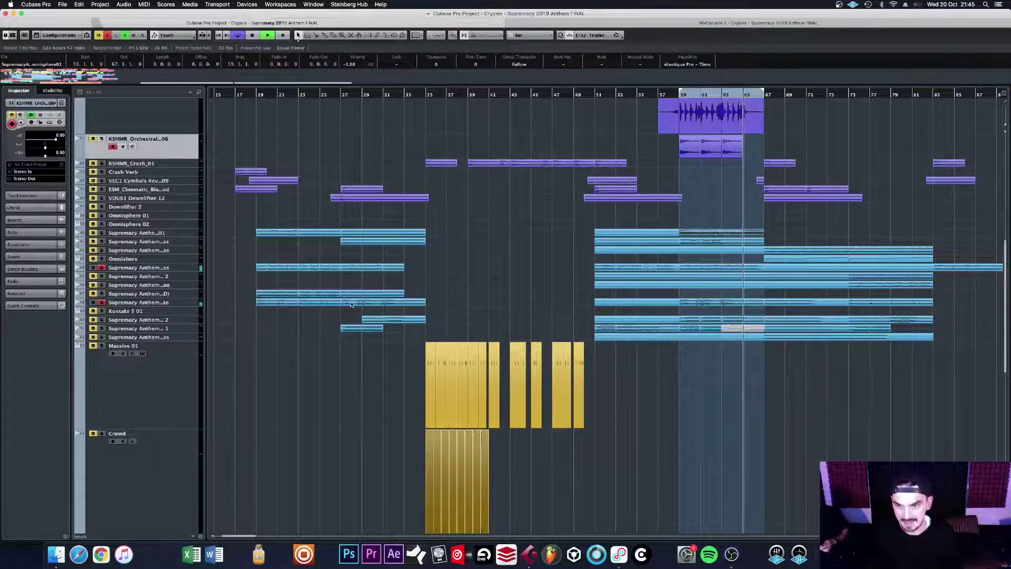
{"action": "key", "text": "space"}
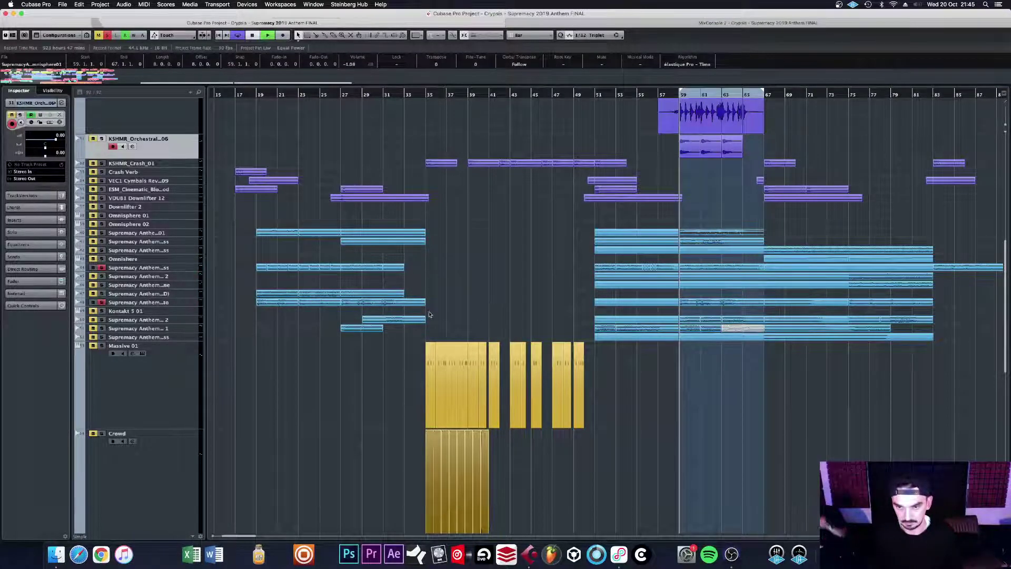
{"action": "key", "text": "space"}
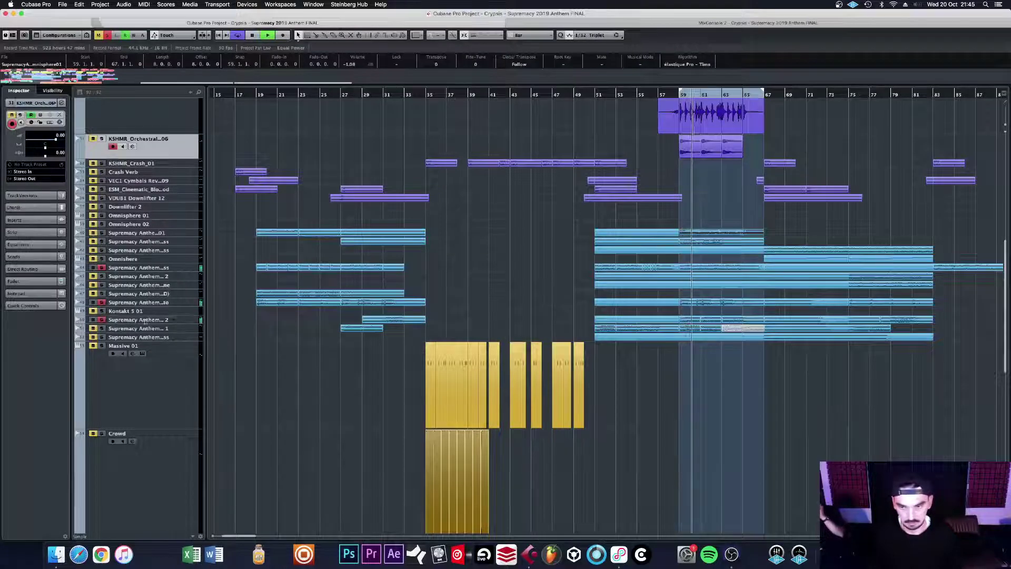
{"action": "left_click", "coordinate": [94, 325]}
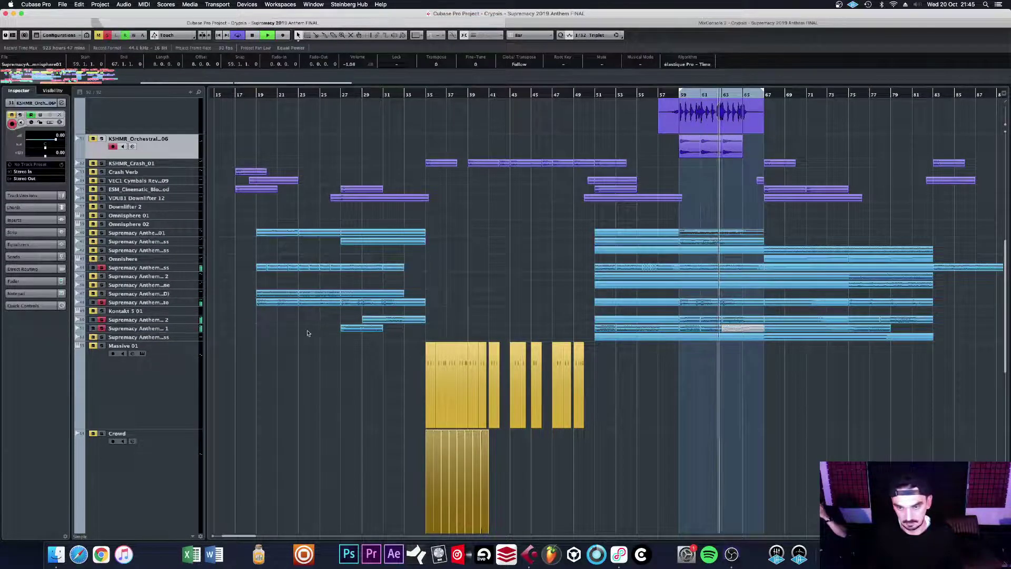
{"action": "key", "text": "space"}
{"action": "key", "text": "space"}
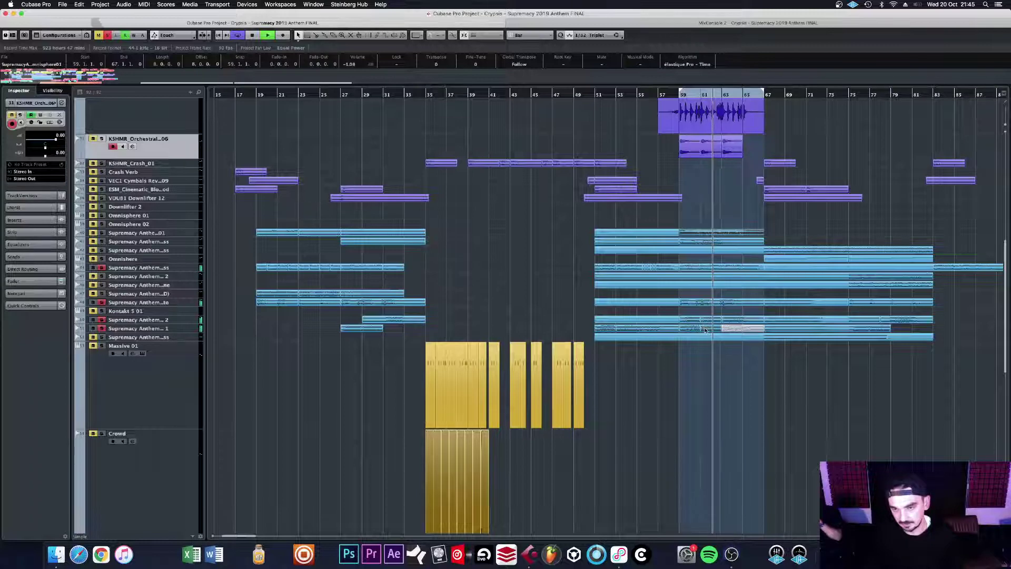
Step: Split the Supremacy Anthem SubBass clip at bar 67, set the locators to bars 67 to 83, and play the section with all solos cleared
{"action": "key", "text": "g"}
{"action": "key", "text": "g"}
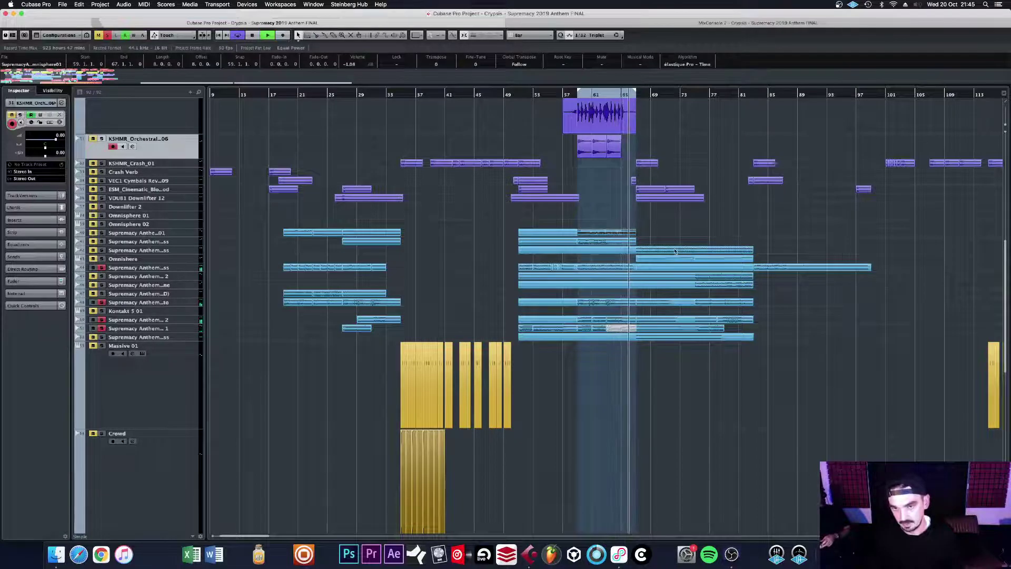
{"action": "scroll", "coordinate": [659, 281], "scroll_direction": "down", "scroll_amount": 2}
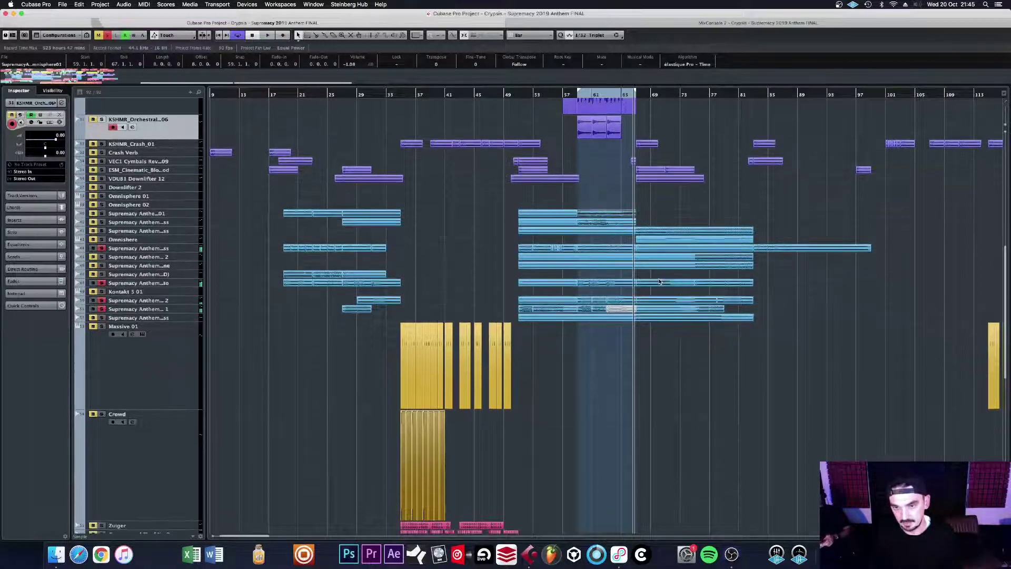
{"action": "key", "text": "h"}
{"action": "key", "text": "h"}
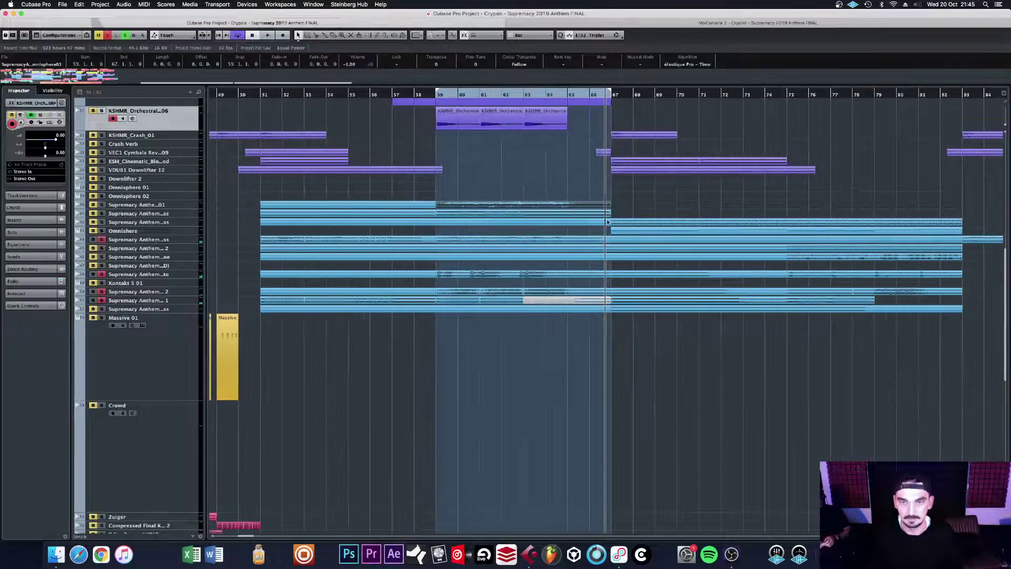
{"action": "left_click", "coordinate": [607, 222]}
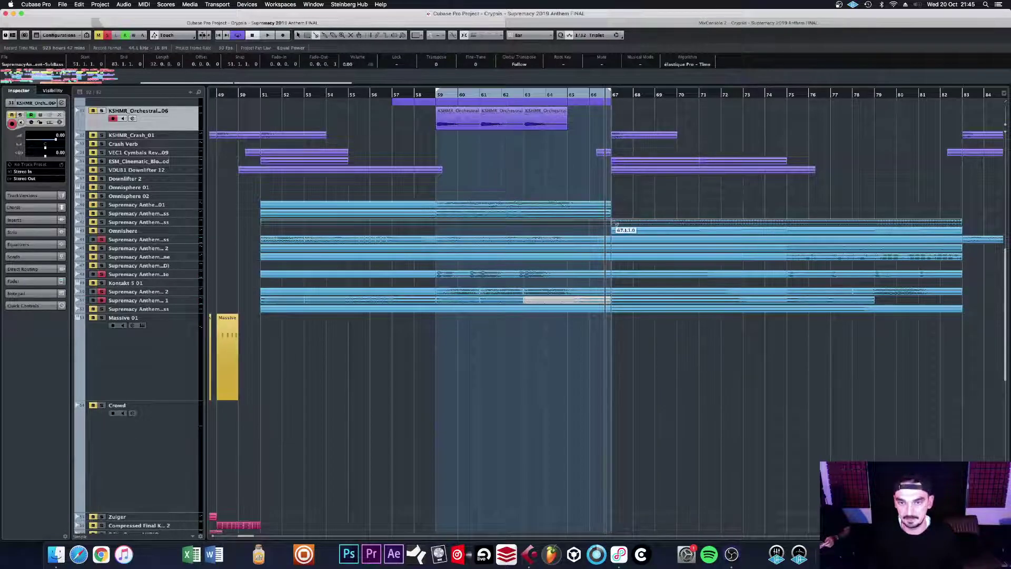
{"action": "left_click", "coordinate": [624, 222], "text": "alt"}
{"action": "key", "text": "p"}
{"action": "key", "text": "space"}
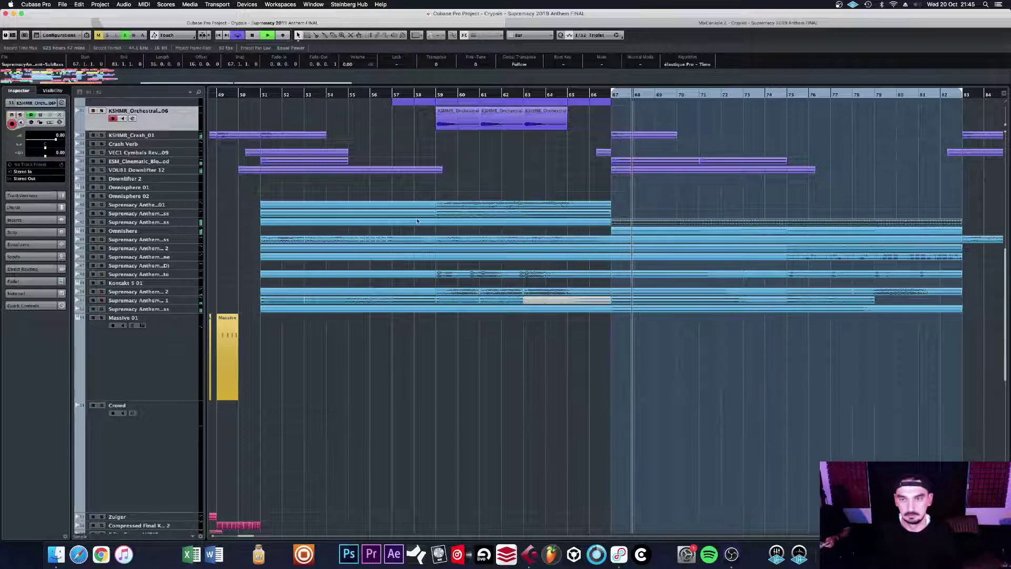
{"action": "scroll", "coordinate": [645, 237], "scroll_direction": "down", "scroll_amount": 1}
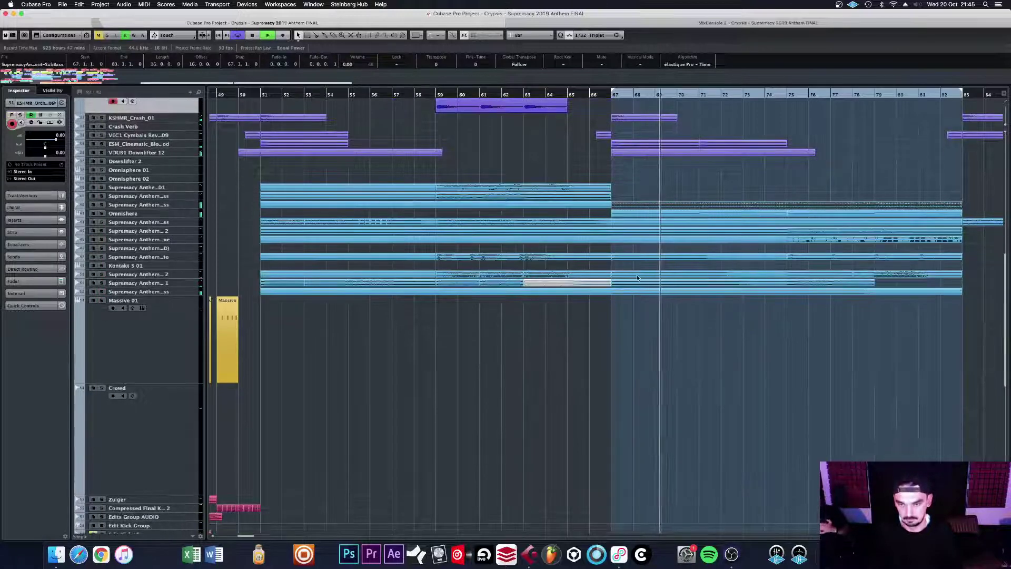
Step: Solo the Leads C track and play a short part of the loop in bars 67 to 83
{"action": "key", "text": "g"}
{"action": "key", "text": "g"}
{"action": "key", "text": "g"}
{"action": "key", "text": "g"}
{"action": "key", "text": "g"}
{"action": "key", "text": "space"}
{"action": "scroll", "coordinate": [624, 313], "scroll_direction": "down", "scroll_amount": 10}
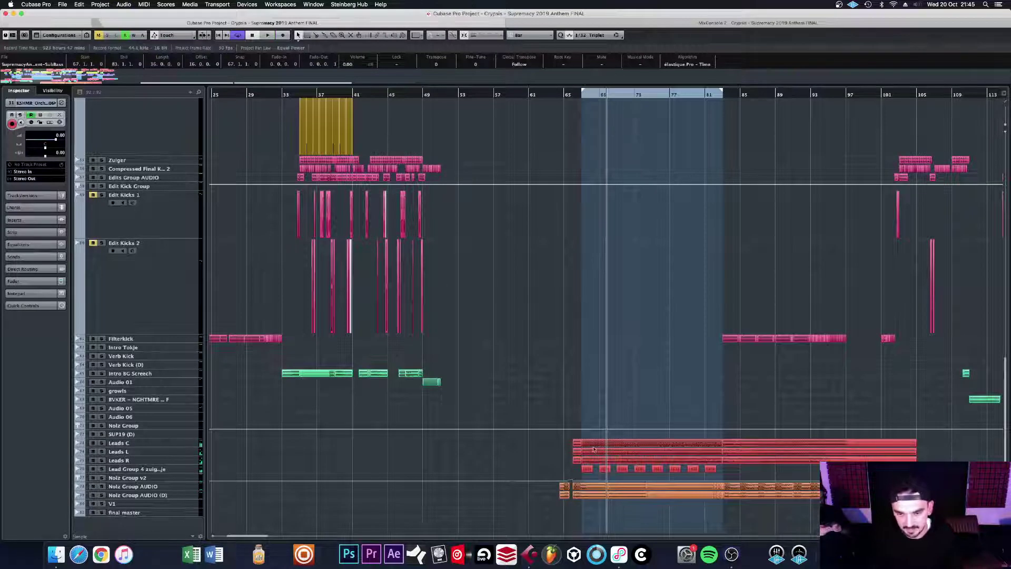
{"action": "left_click", "coordinate": [102, 443]}
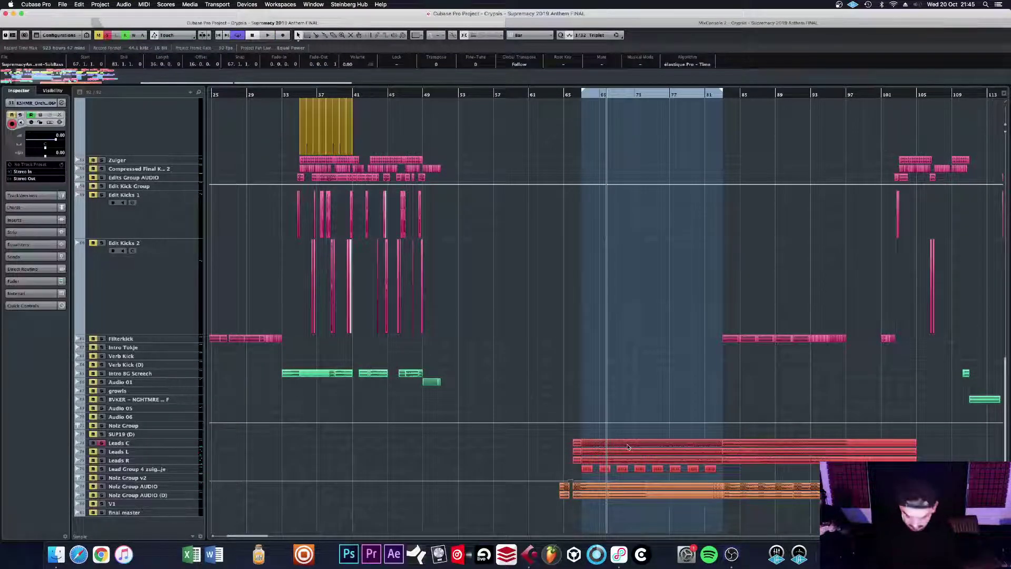
{"action": "key", "text": "space"}
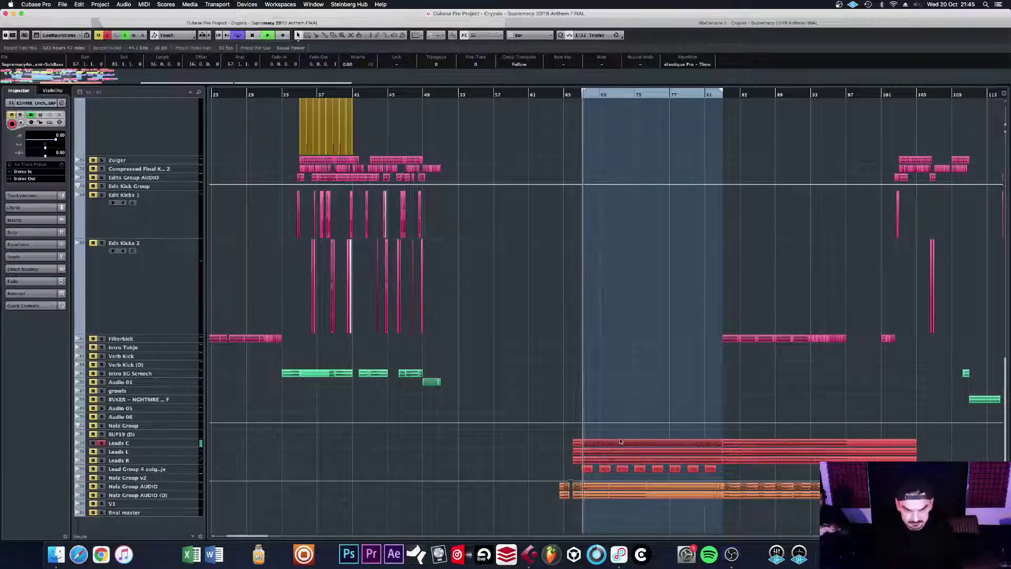
{"action": "key", "text": "space"}
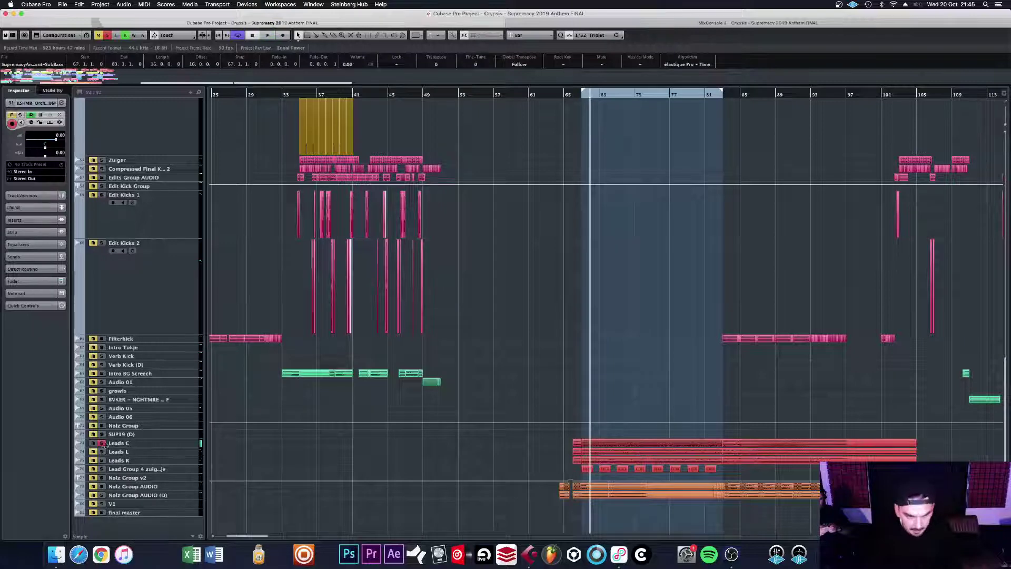
Step: Add the Leads L and Leads R tracks to the solo and audition the three lead layers together
{"action": "left_click", "coordinate": [126, 452]}
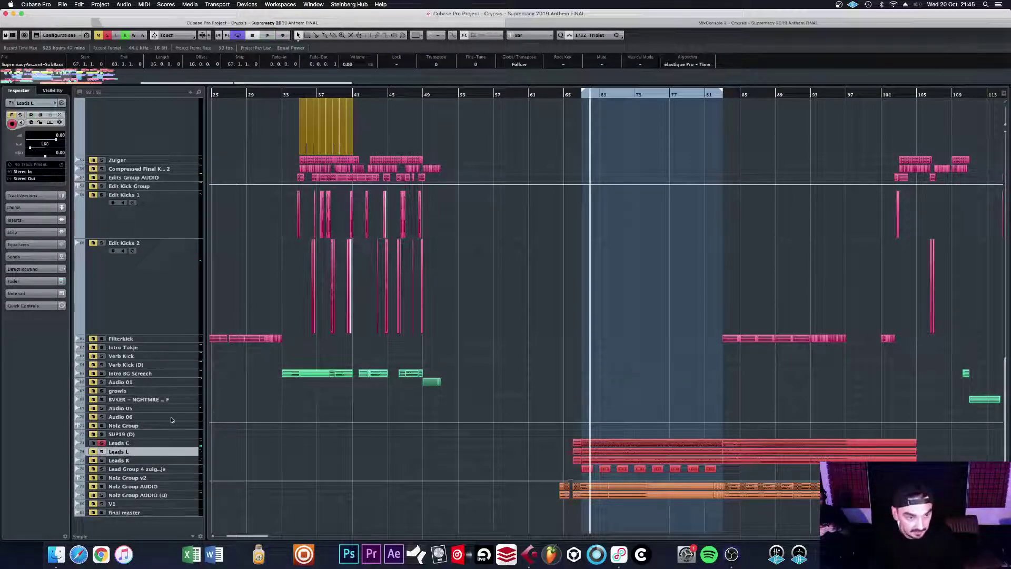
{"action": "left_click", "coordinate": [181, 462]}
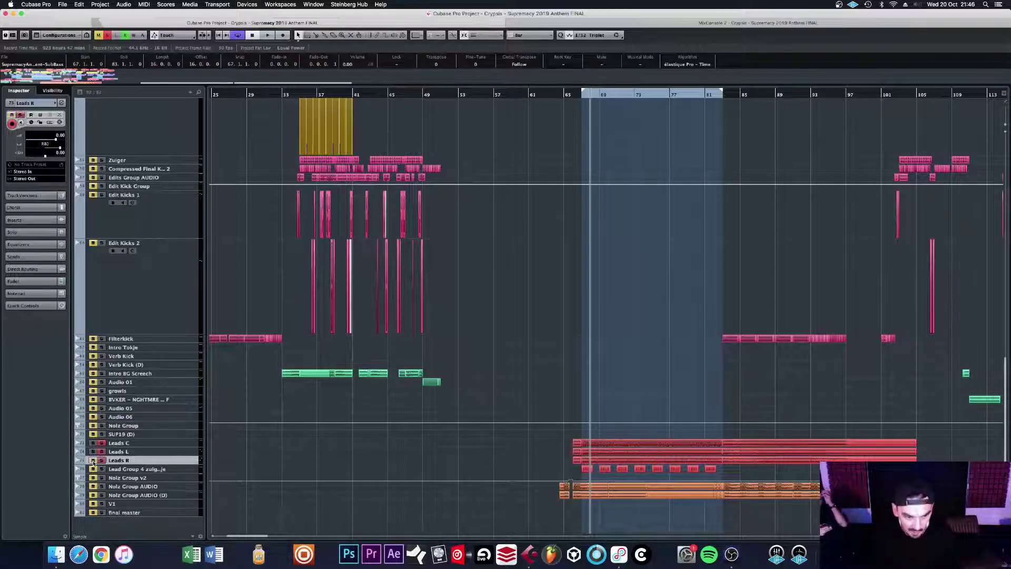
{"action": "key", "text": "space"}
{"action": "key", "text": "space"}
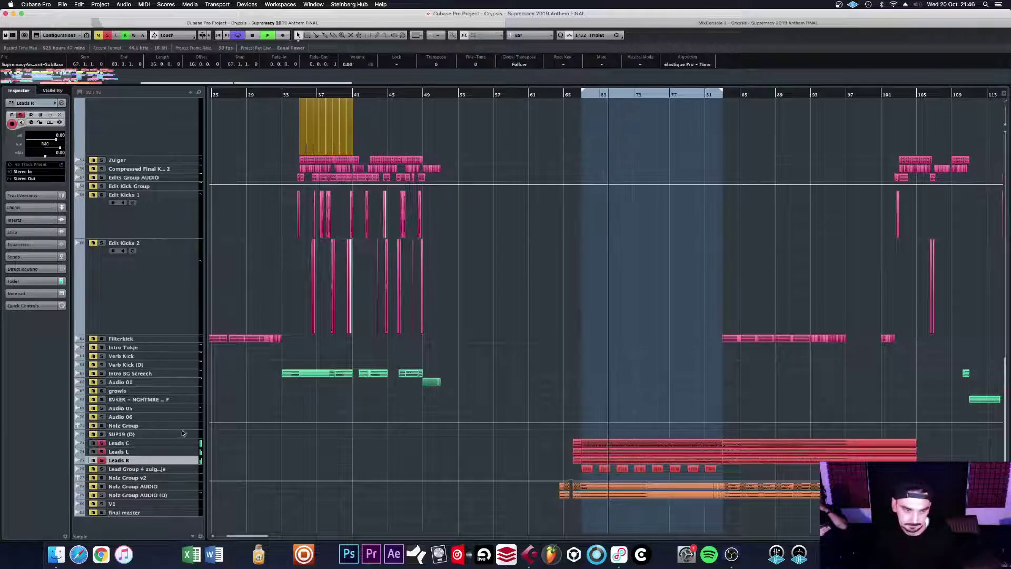
{"action": "key", "text": "space"}
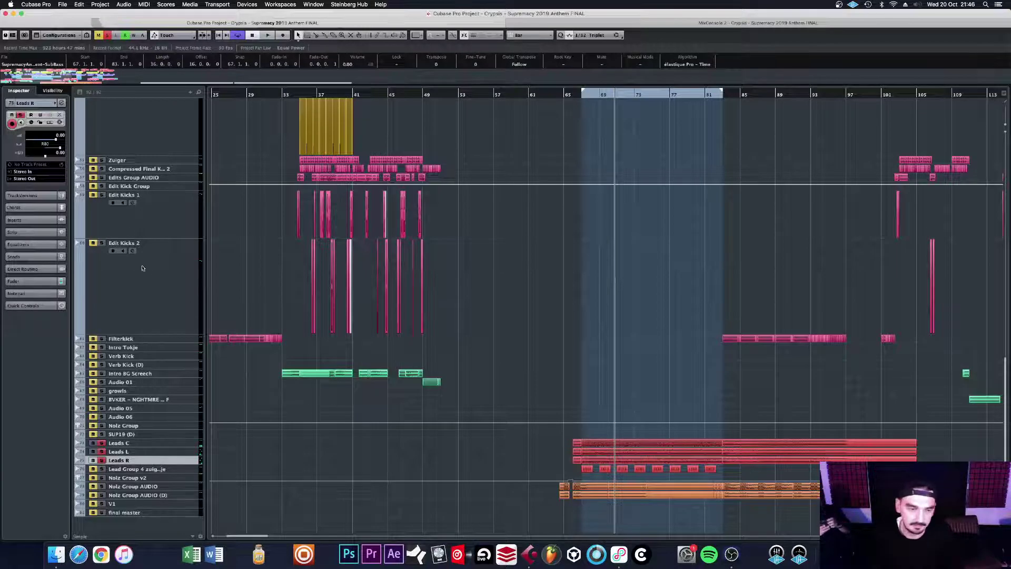
Step: Check the channel settings of the Leads R track and clear the solos on the lead tracks
{"action": "left_click", "coordinate": [61, 103]}
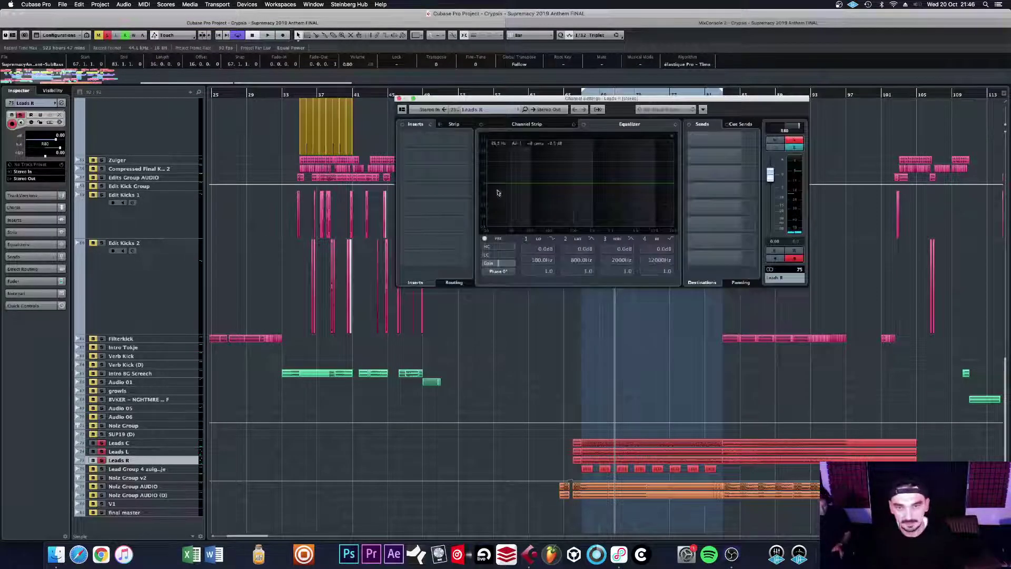
{"action": "left_click", "coordinate": [399, 99]}
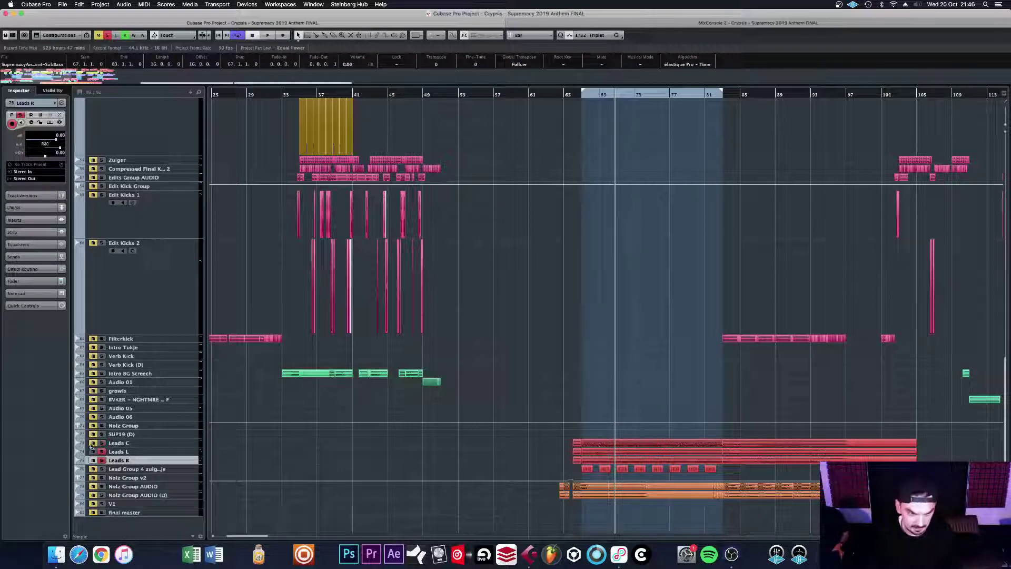
{"action": "left_click", "coordinate": [102, 460]}
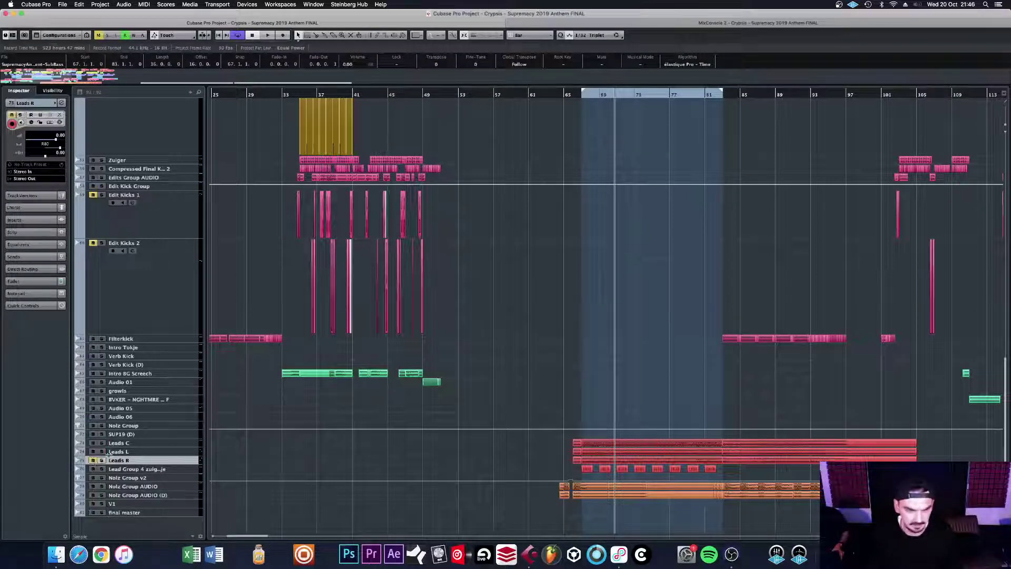
Step: Solo the Supremacy Anthem track above Massive 01 and add the melody tracks above it one by one, stopping below Supremacy Anthem...01, with the loop playing
{"action": "scroll", "coordinate": [782, 320], "scroll_direction": "up", "scroll_amount": 10}
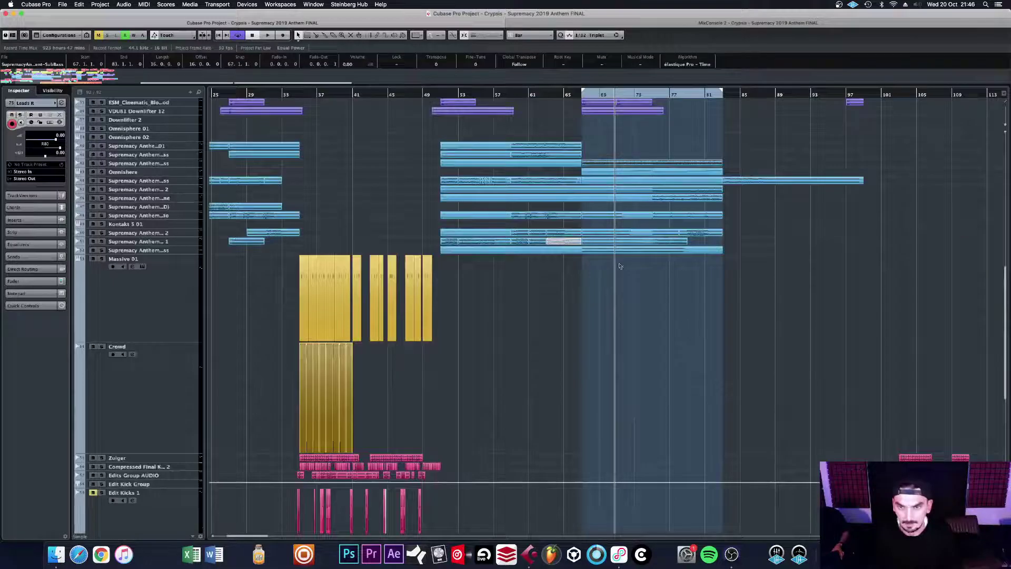
{"action": "left_click", "coordinate": [101, 250]}
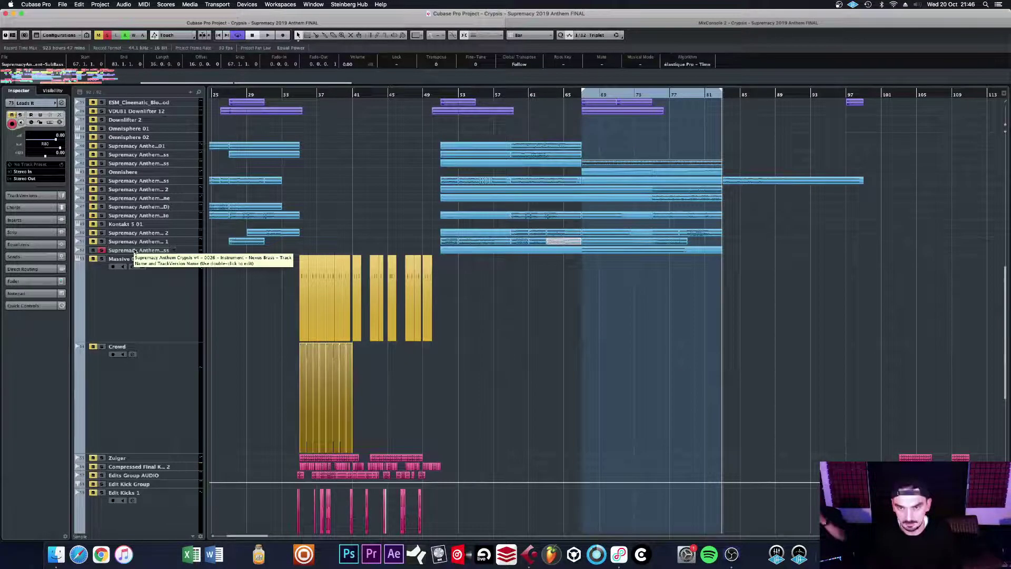
{"action": "key", "text": "space"}
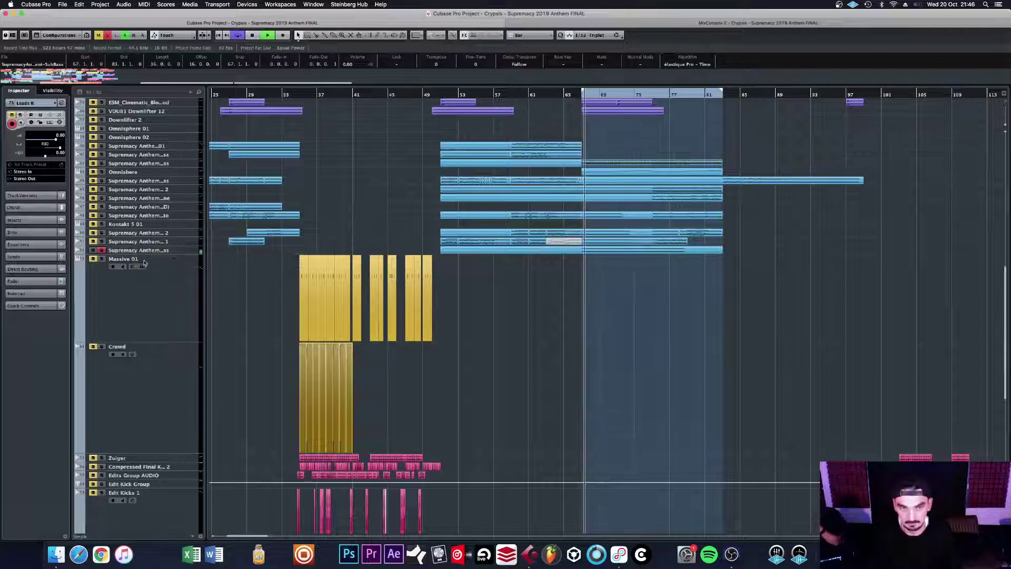
{"action": "left_click", "coordinate": [101, 241]}
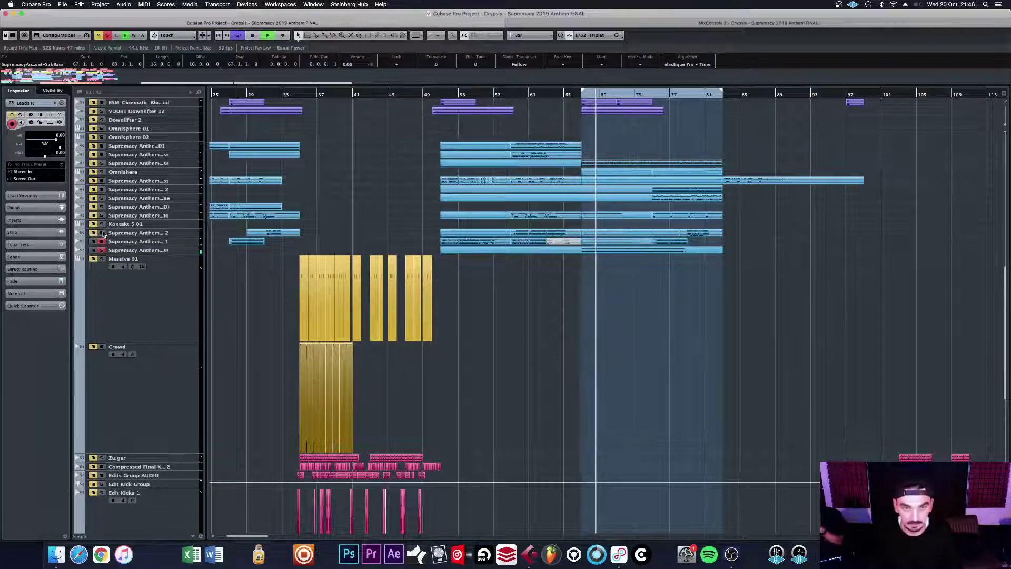
{"action": "left_click", "coordinate": [102, 233]}
{"action": "scroll", "coordinate": [127, 274], "scroll_direction": "up", "scroll_amount": 3}
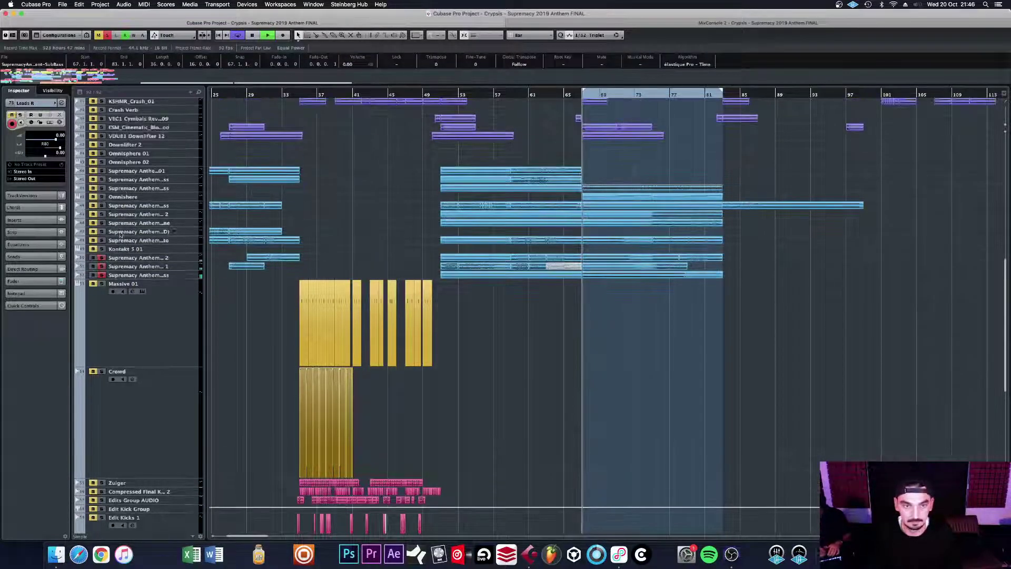
{"action": "scroll", "coordinate": [179, 285], "scroll_direction": "up", "scroll_amount": 3}
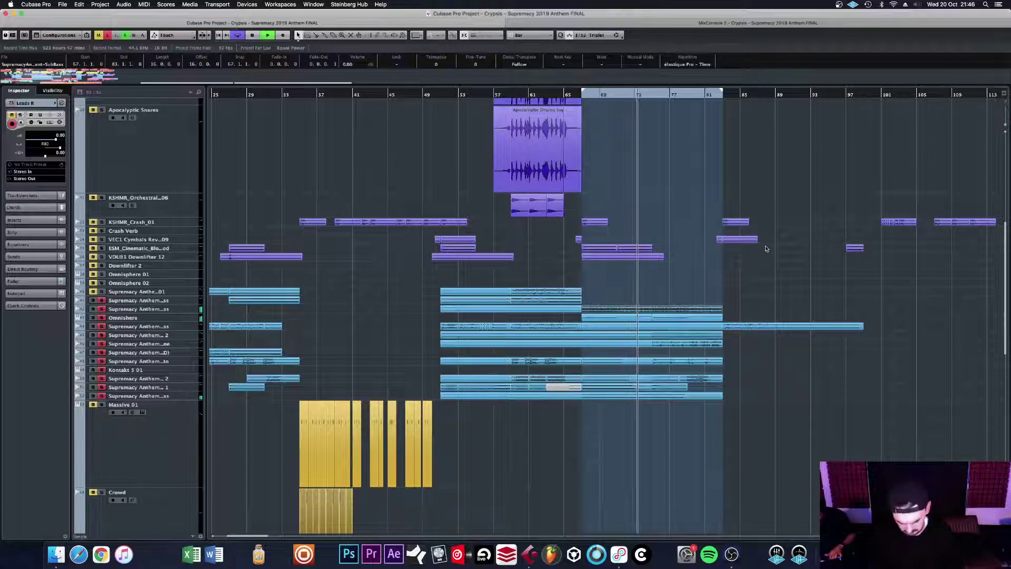
Step: Set the locators to the second Omnisphere track clip, covering bars 75 to 83, with playback running
{"action": "key", "text": "h"}
{"action": "key", "text": "h"}
{"action": "key", "text": "h"}
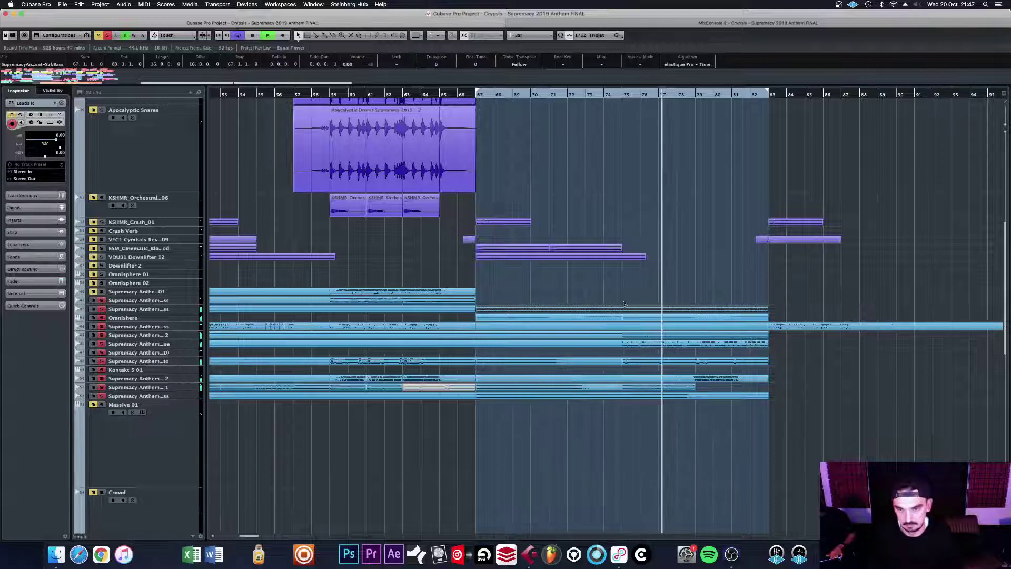
{"action": "left_click", "coordinate": [634, 319]}
{"action": "key", "text": "p"}
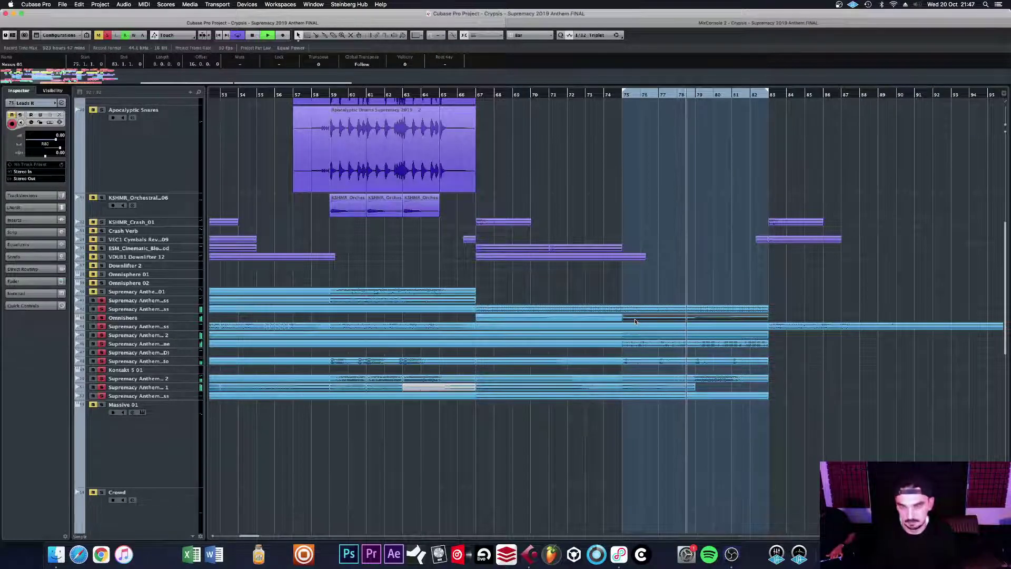
Step: Clear all solos, solo only the Supremacy Anthem Bassline track, and audition it in bars 75 to 83
{"action": "key", "text": "g"}
{"action": "key", "text": "g"}
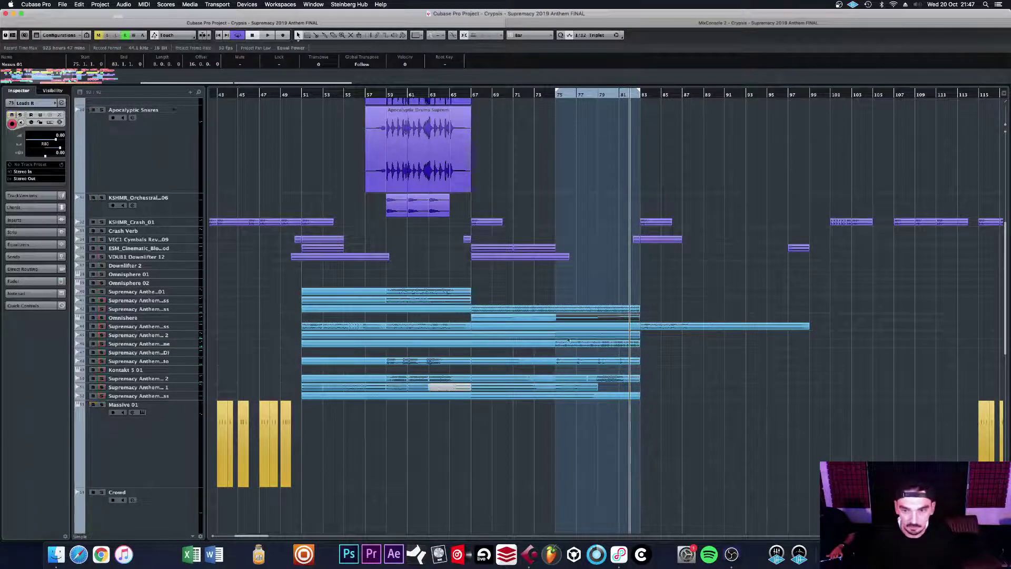
{"action": "left_click", "coordinate": [102, 336]}
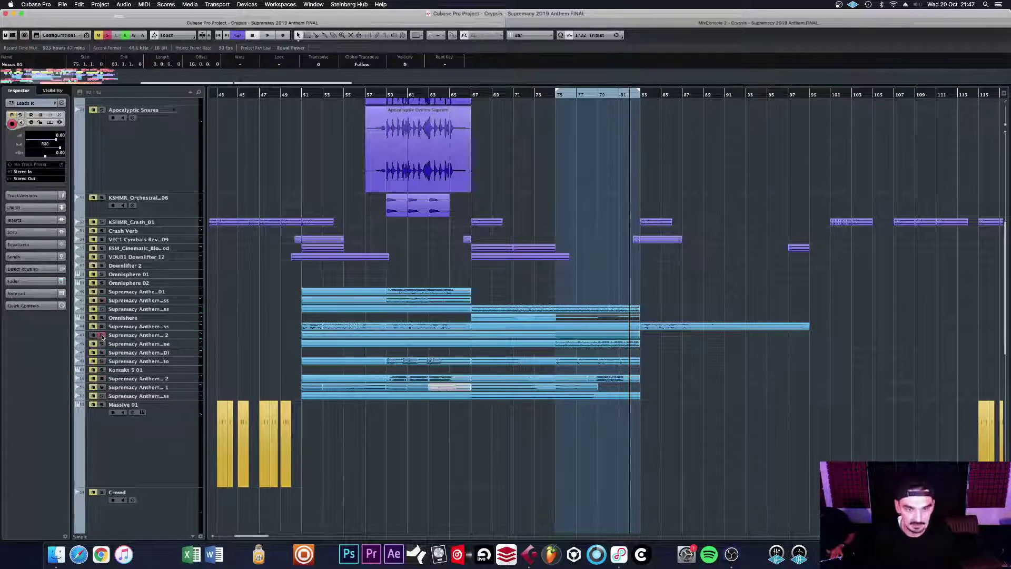
{"action": "key", "text": "space"}
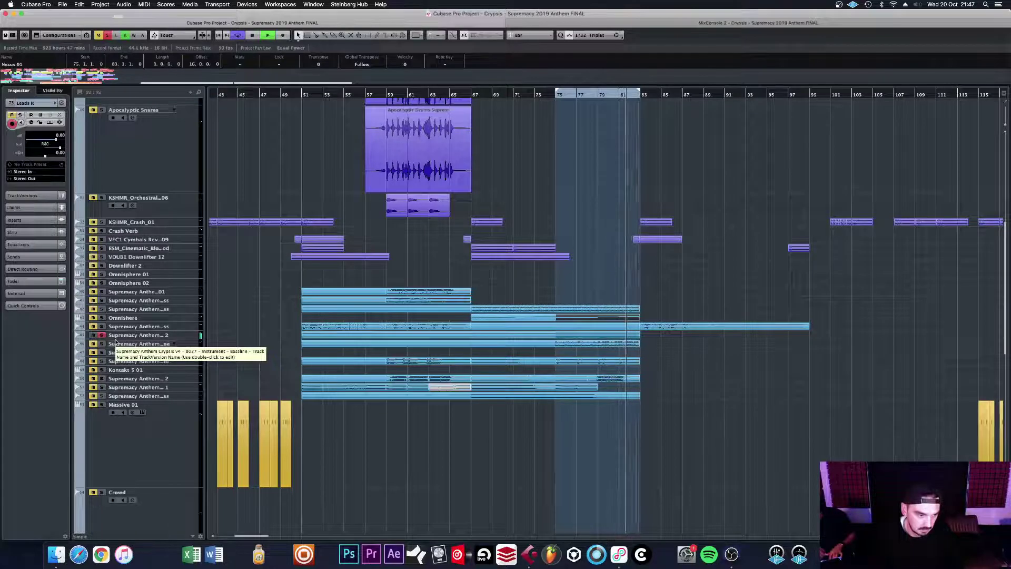
{"action": "key", "text": "space"}
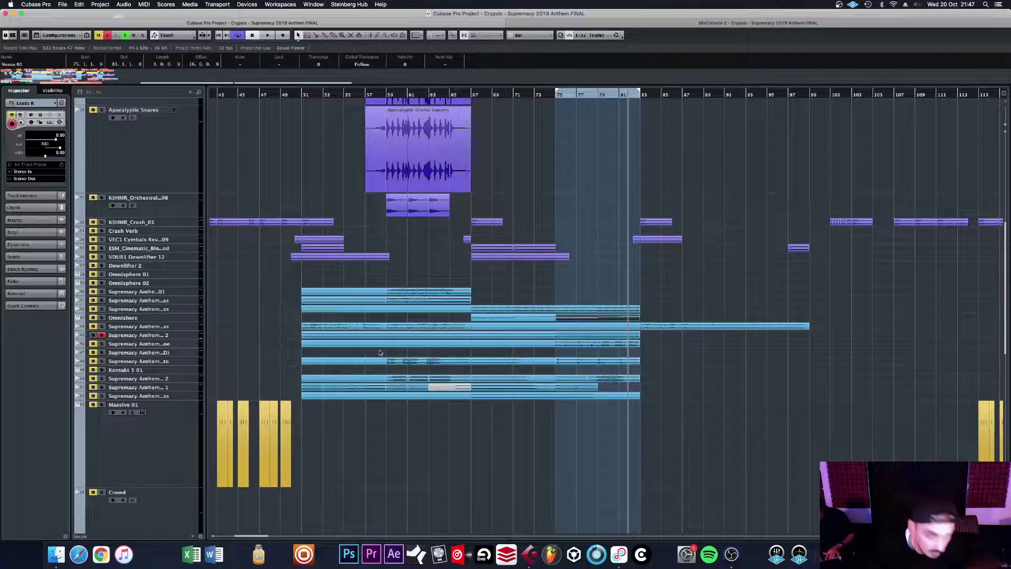
Step: Set the locators to the Leads C clip in bars 67 to 83
{"action": "scroll", "coordinate": [380, 352], "scroll_direction": "down", "scroll_amount": 10}
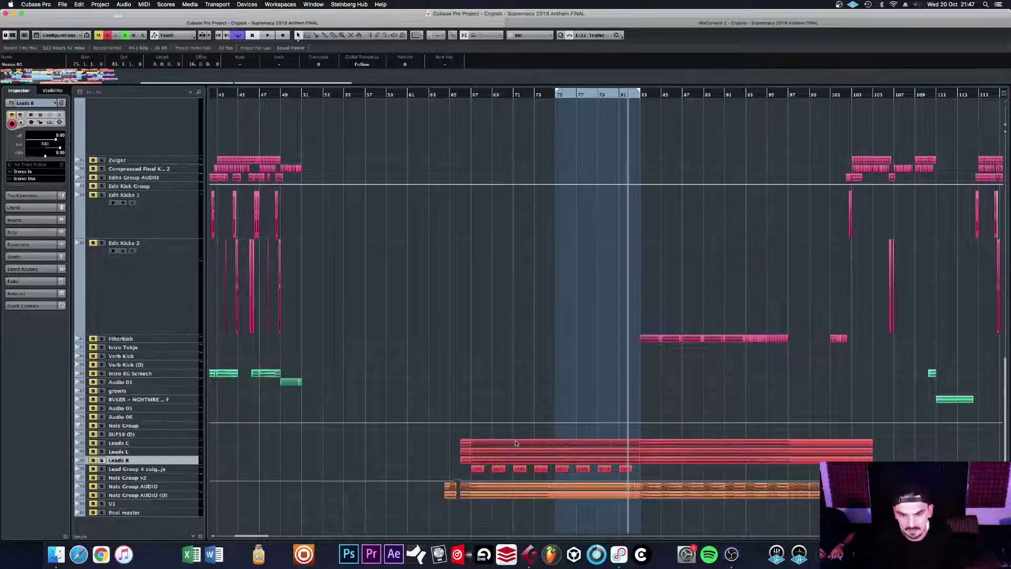
{"action": "left_click", "coordinate": [515, 442]}
{"action": "key", "text": "p"}
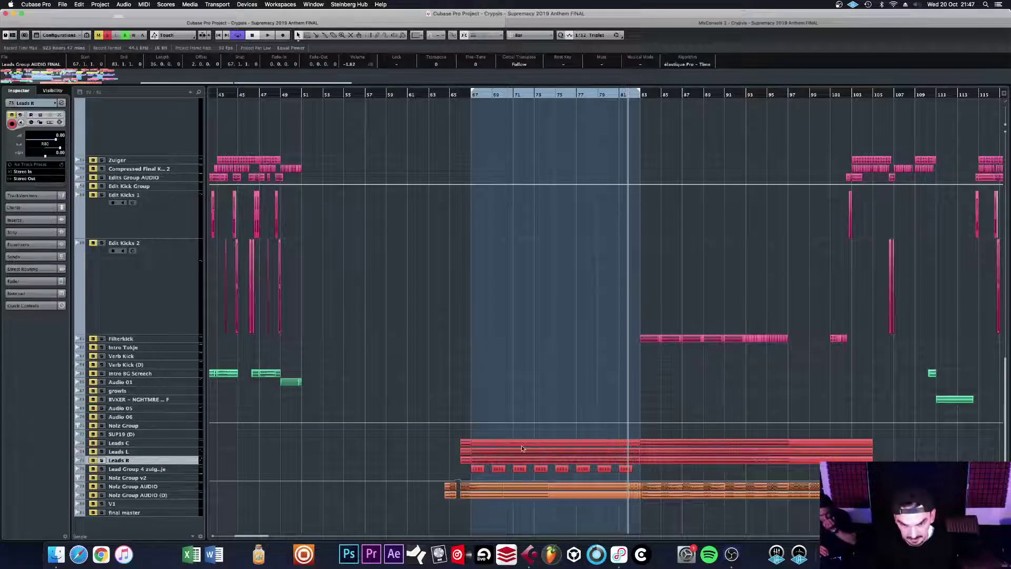
Step: Check the panning of Leads C, Leads L and Leads R, inspect the Leads R channel settings, and start playback from bar 67
{"action": "left_click", "coordinate": [188, 445]}
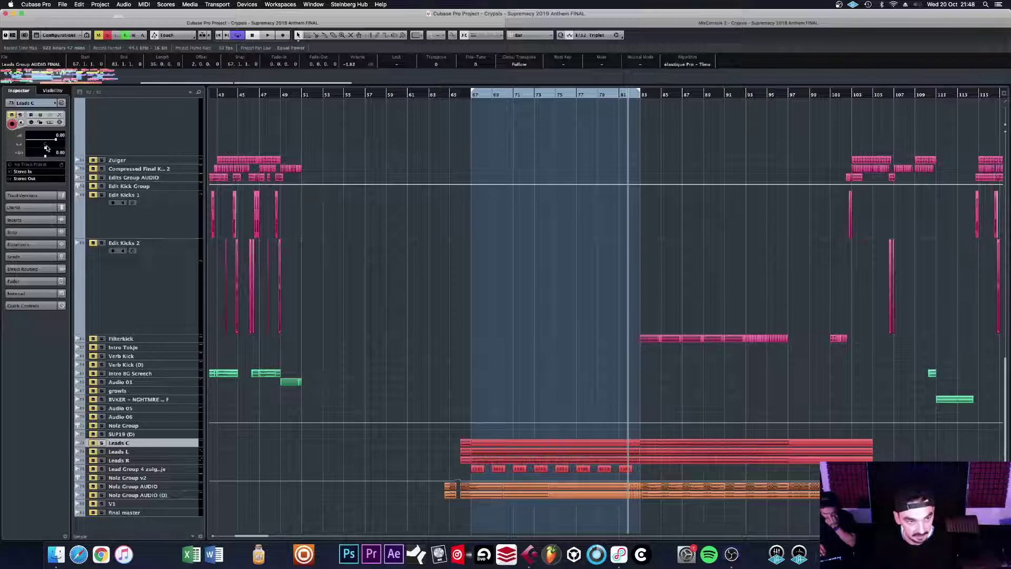
{"action": "left_click", "coordinate": [185, 453]}
{"action": "left_click", "coordinate": [187, 461]}
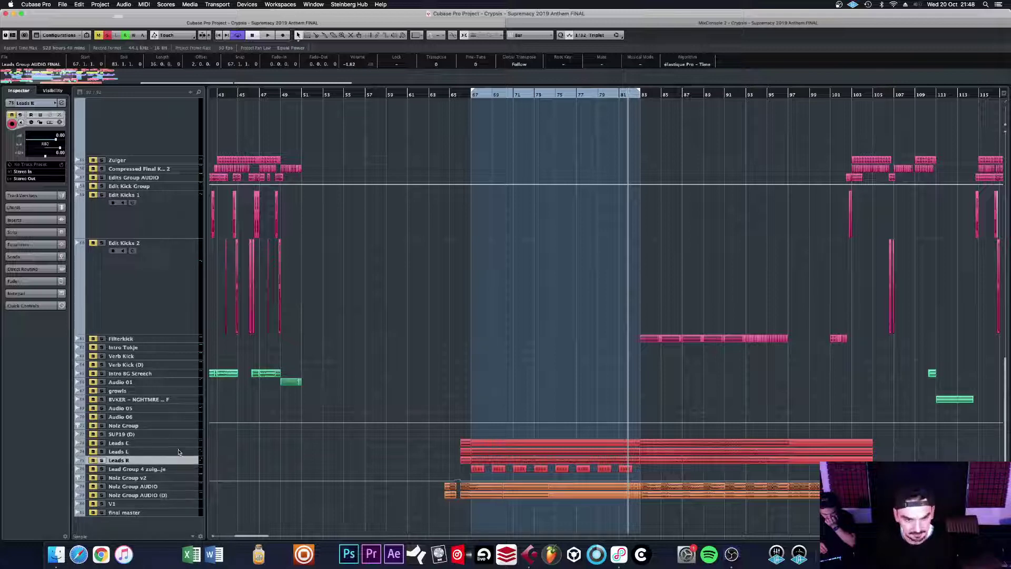
{"action": "left_click", "coordinate": [61, 103]}
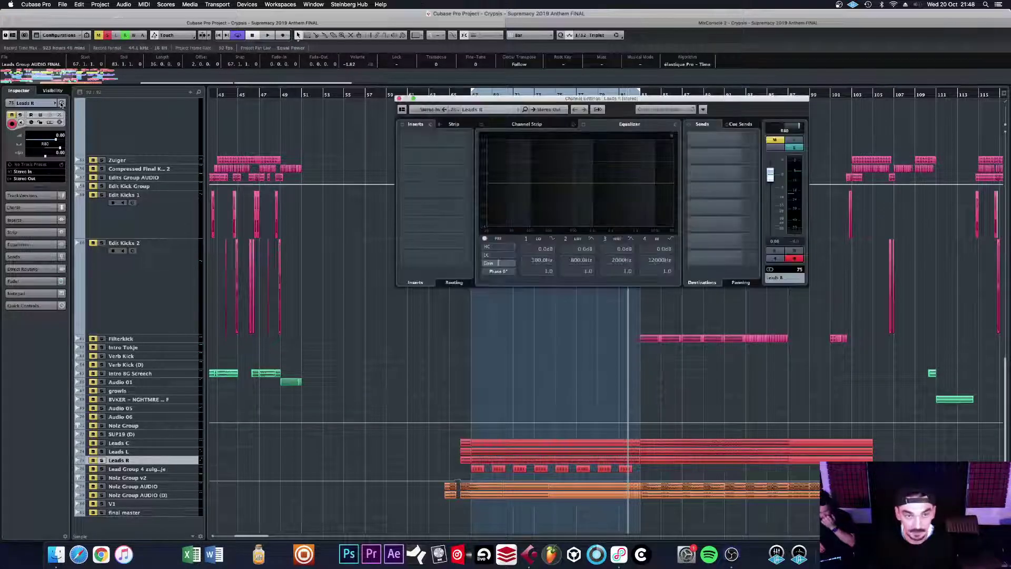
{"action": "left_click", "coordinate": [399, 99]}
{"action": "key", "text": "space"}
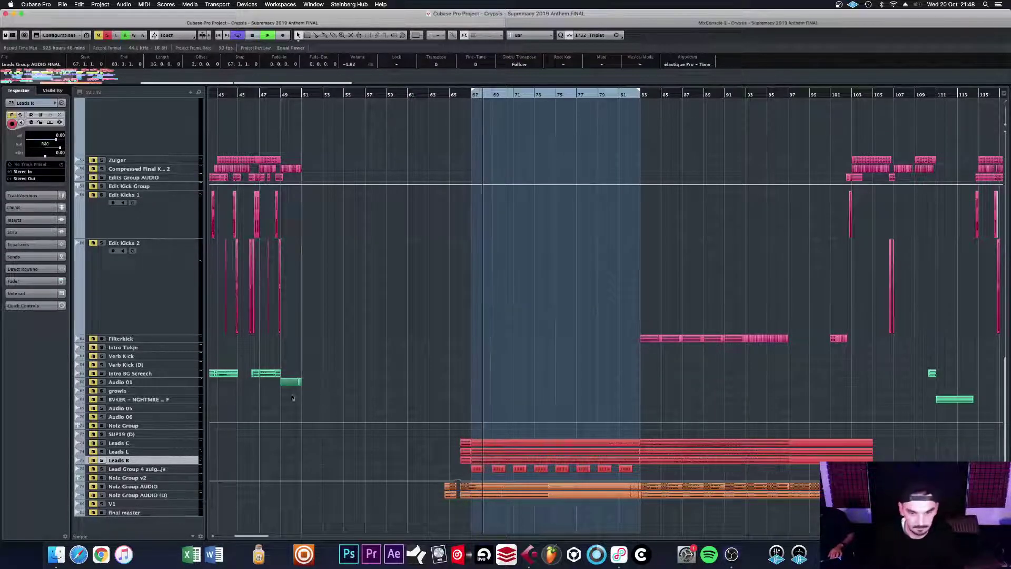
Step: Solo the Leads R, Leads L and Leads C tracks one by one to audition the stereo lead layers
{"action": "left_click", "coordinate": [102, 460]}
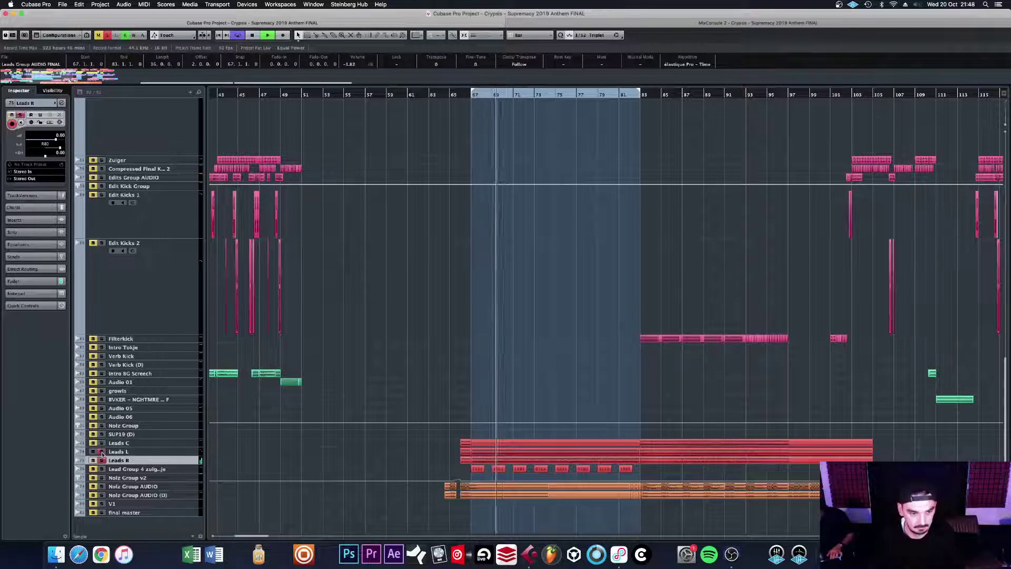
{"action": "left_click", "coordinate": [102, 451]}
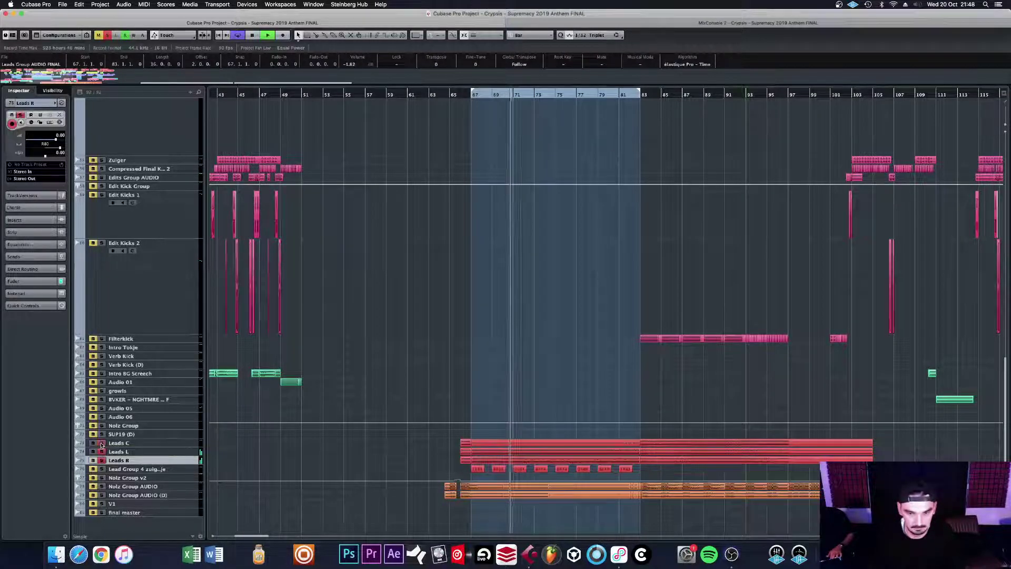
Step: Stop playback, set the locators to the second Omnisphere track clip in bars 75 to 83, and return the playhead to bar 75
{"action": "scroll", "coordinate": [610, 342], "scroll_direction": "up", "scroll_amount": 5}
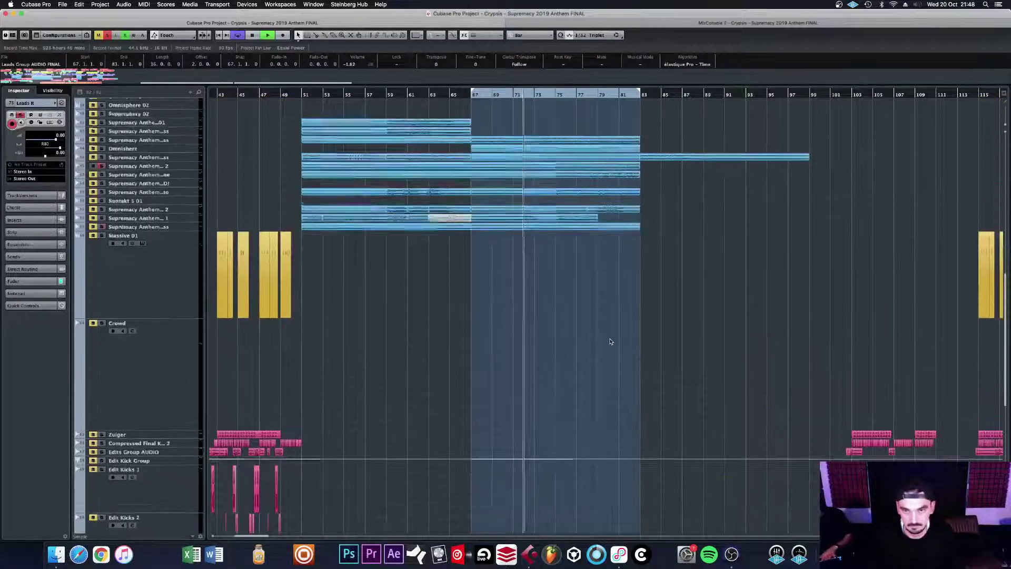
{"action": "scroll", "coordinate": [610, 342], "scroll_direction": "up", "scroll_amount": 1}
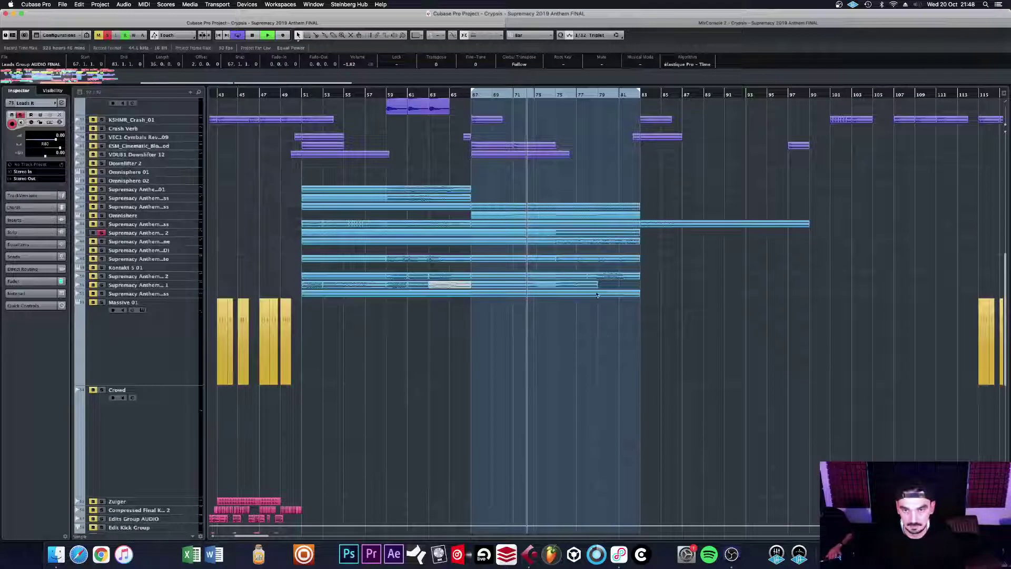
{"action": "left_click", "coordinate": [585, 235]}
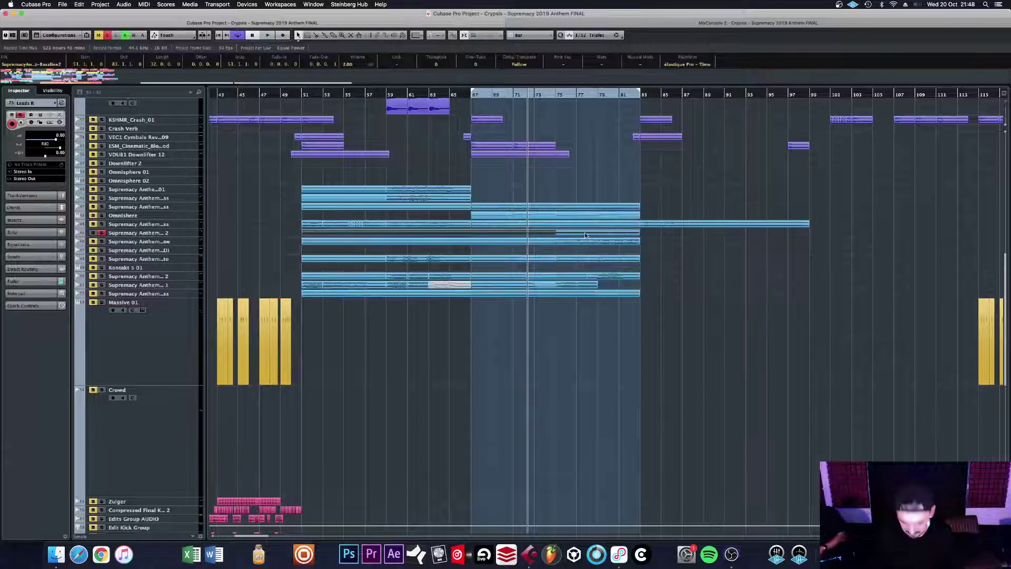
{"action": "left_click", "coordinate": [585, 219]}
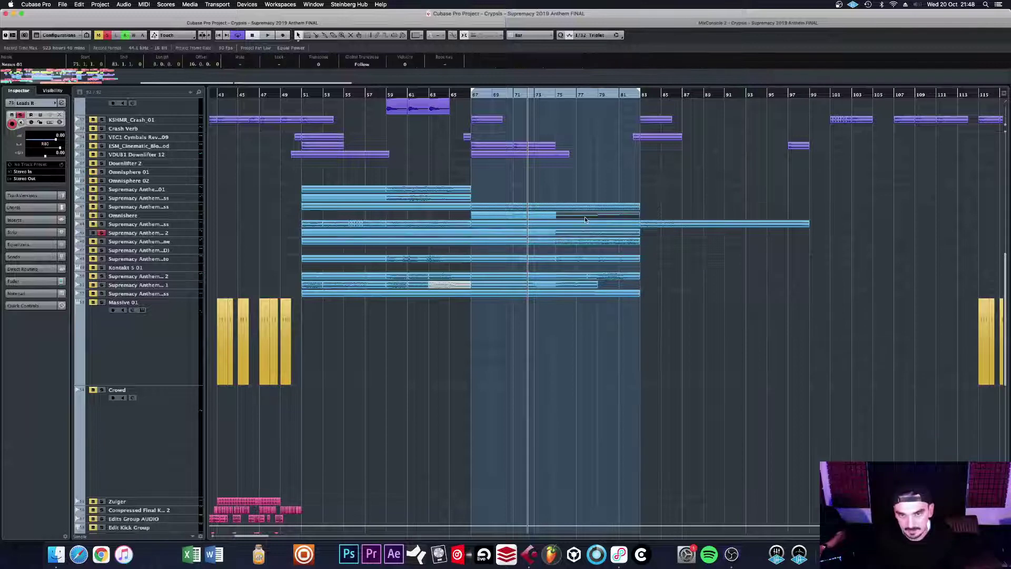
{"action": "key", "text": "p"}
{"action": "scroll", "coordinate": [610, 316], "scroll_direction": "down", "scroll_amount": 5}
{"action": "key", "text": "KP_1"}
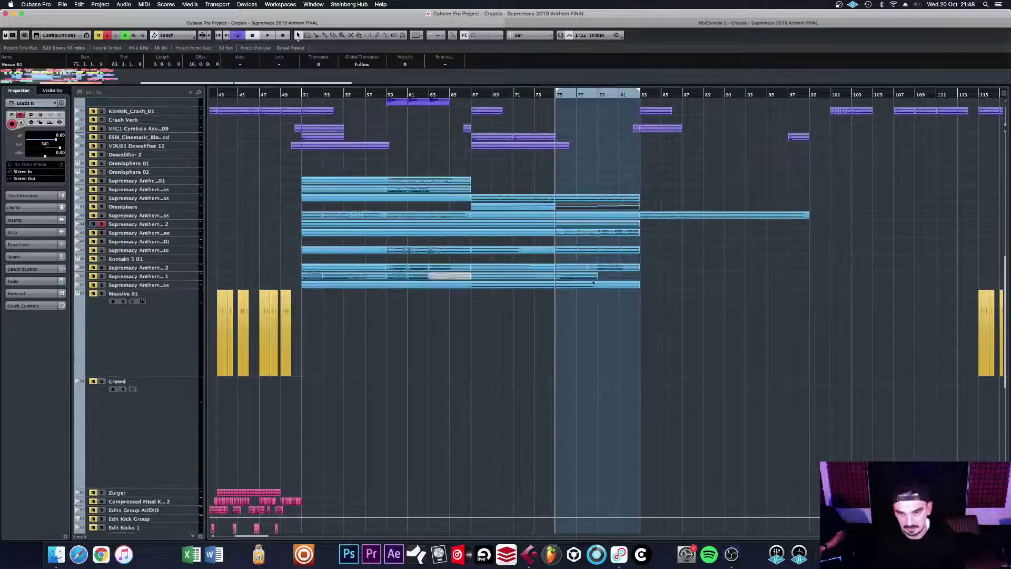
Step: Clear all solos and play the full mix from bar 75 with a wider stretch of the arrangement in view
{"action": "scroll", "coordinate": [610, 313], "scroll_direction": "up", "scroll_amount": 10}
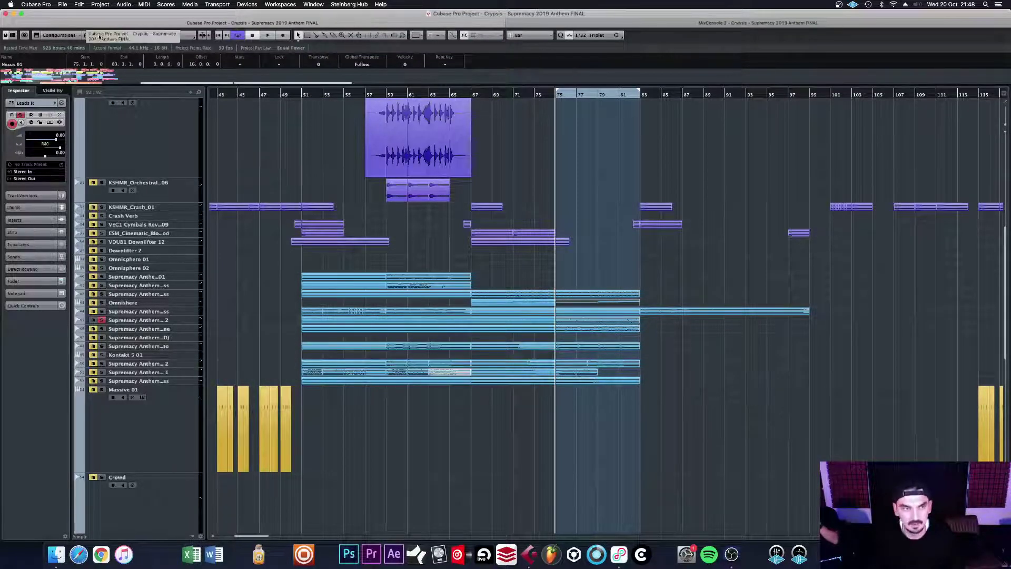
{"action": "key", "text": "space"}
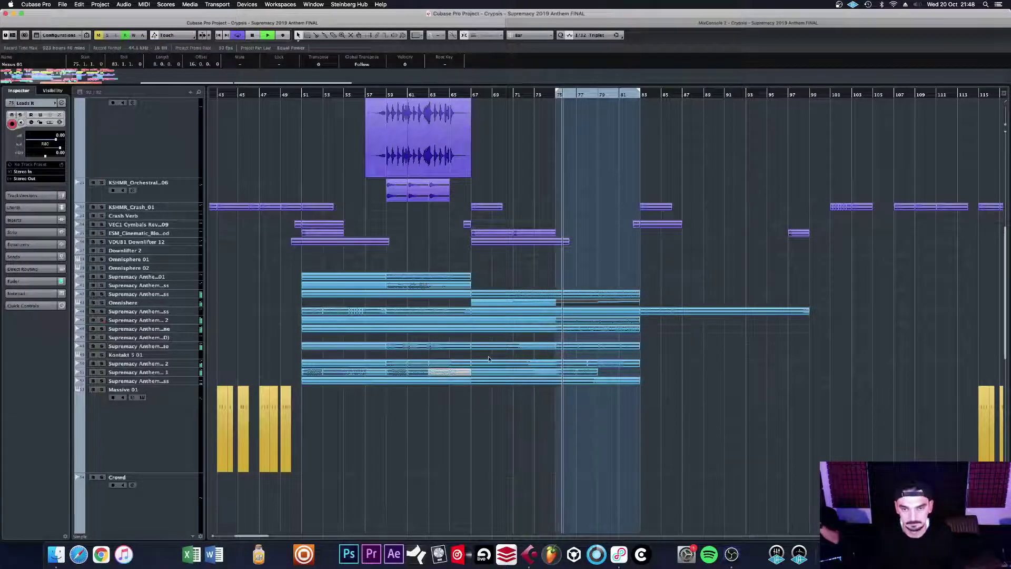
{"action": "key", "text": "g"}
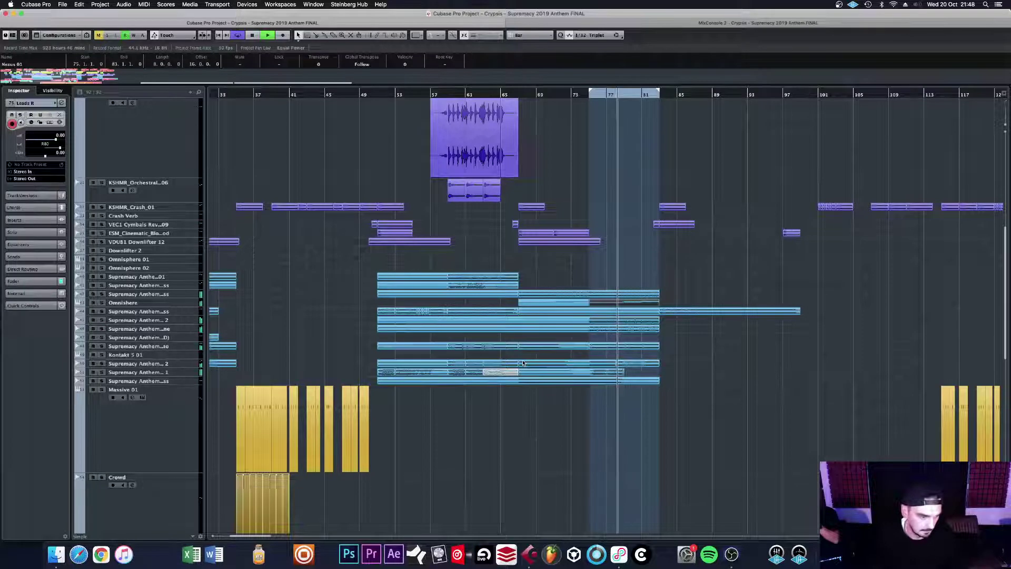
{"action": "key", "text": "g"}
{"action": "key", "text": "g"}
{"action": "key", "text": "g"}
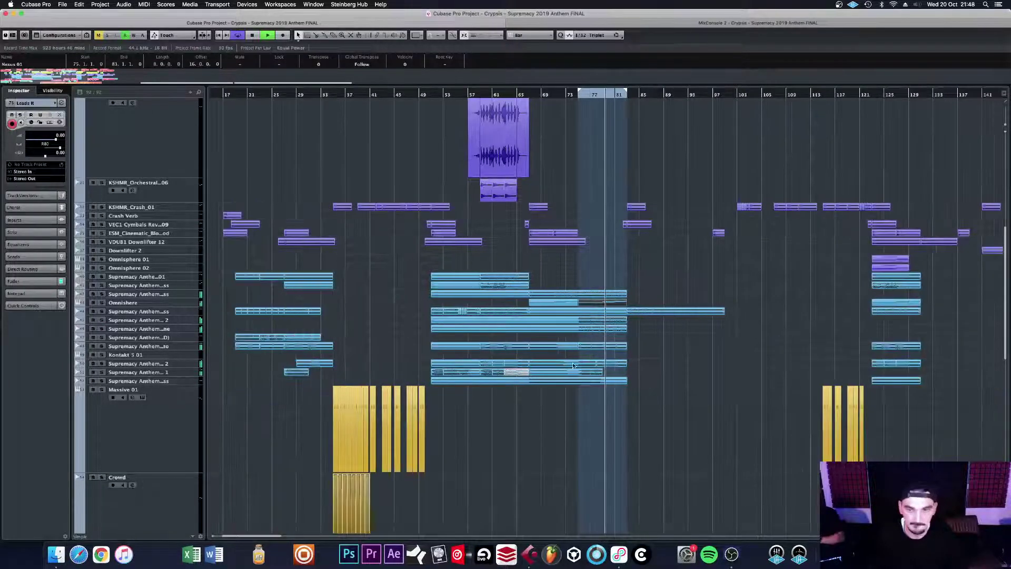
Step: Look through the lower tracks down to the Leads and Noiz groups while playback runs past bar 83, and stop it
{"action": "scroll", "coordinate": [580, 307], "scroll_direction": "down", "scroll_amount": 3}
{"action": "scroll", "coordinate": [576, 308], "scroll_direction": "down", "scroll_amount": 5}
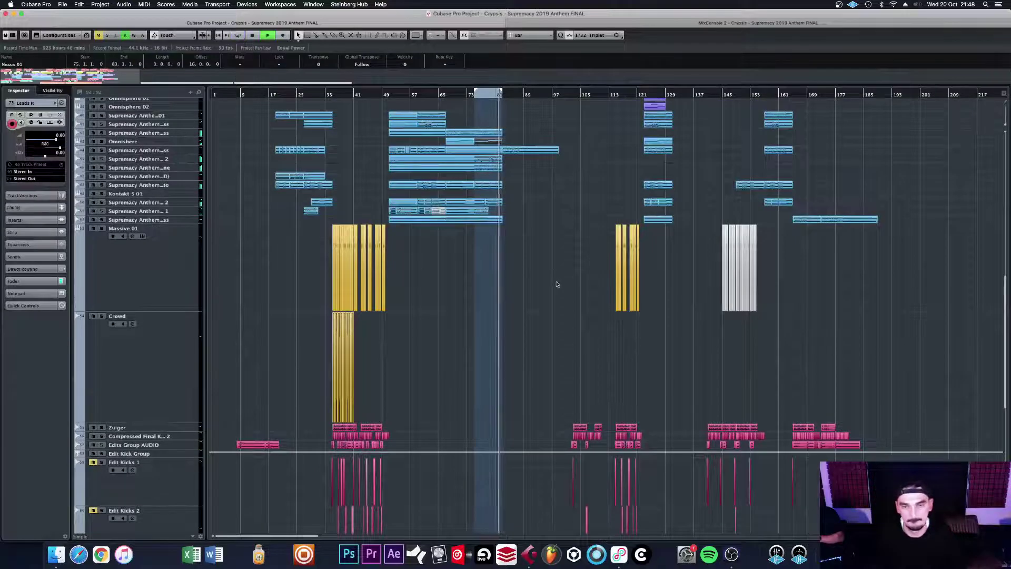
{"action": "key", "text": "h"}
{"action": "key", "text": "h"}
{"action": "scroll", "coordinate": [558, 287], "scroll_direction": "down", "scroll_amount": 3}
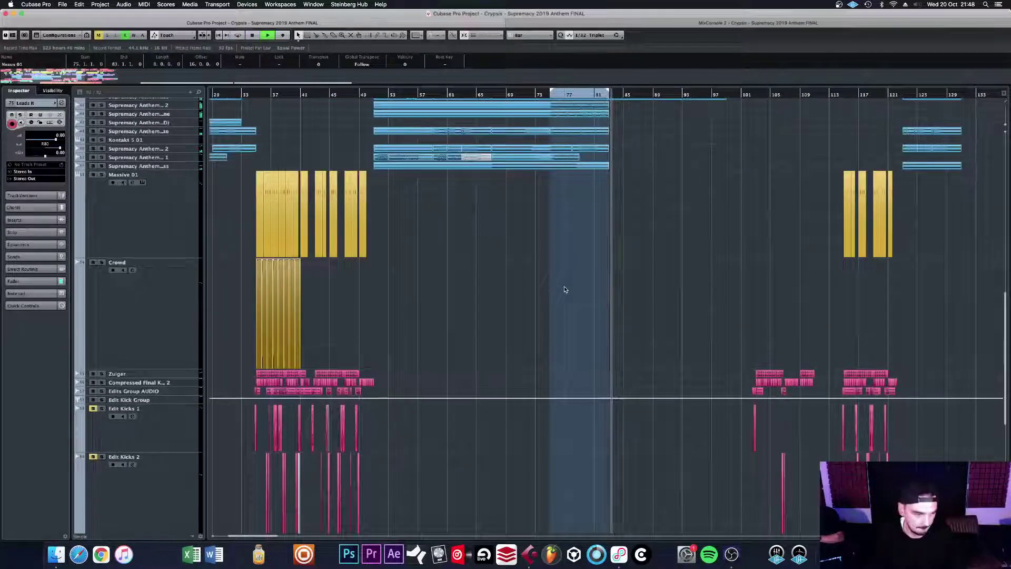
{"action": "scroll", "coordinate": [611, 296], "scroll_direction": "down", "scroll_amount": 3}
{"action": "scroll", "coordinate": [618, 298], "scroll_direction": "down", "scroll_amount": 5}
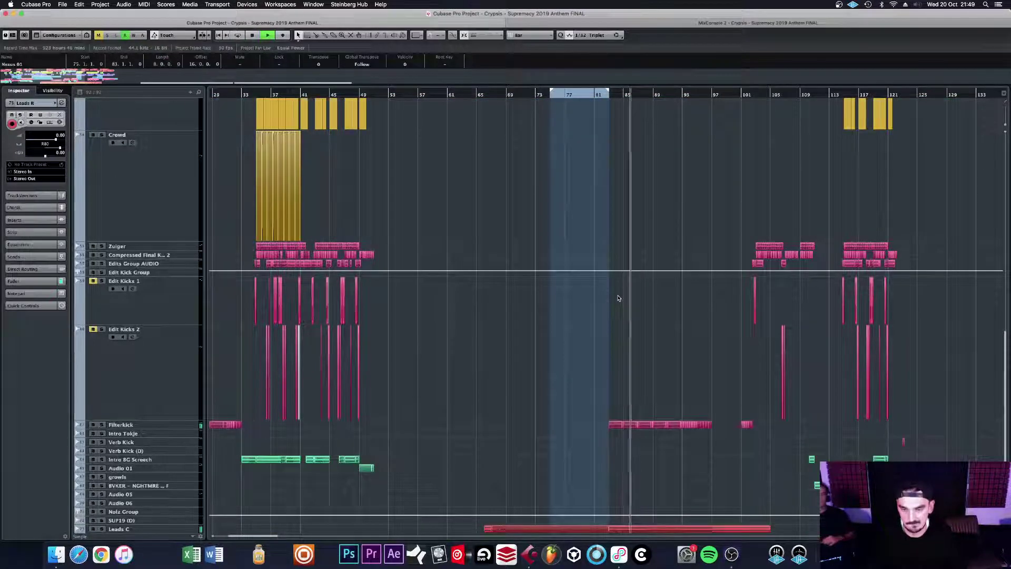
{"action": "scroll", "coordinate": [619, 298], "scroll_direction": "down", "scroll_amount": 4}
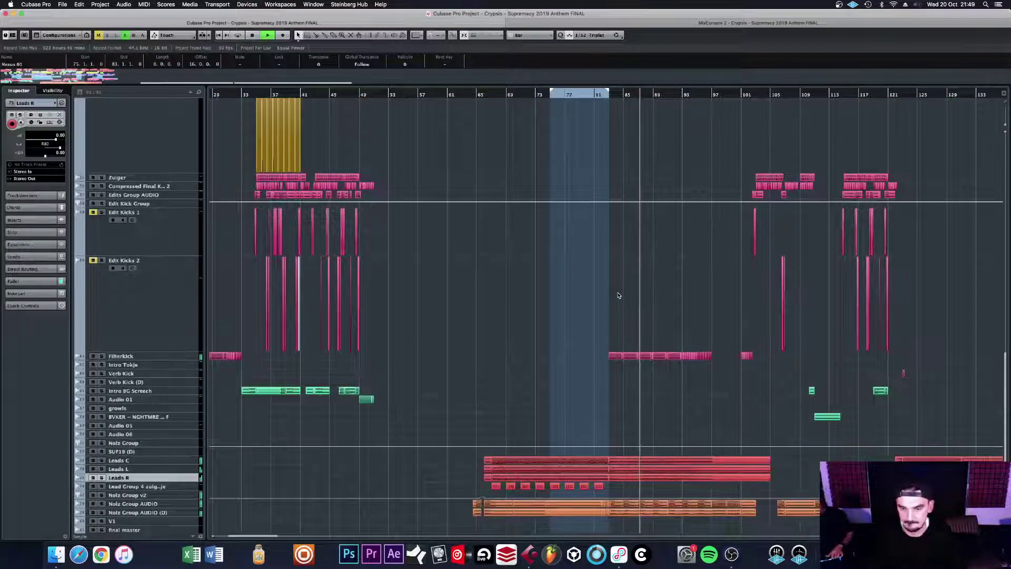
{"action": "scroll", "coordinate": [619, 337], "scroll_direction": "down", "scroll_amount": 1}
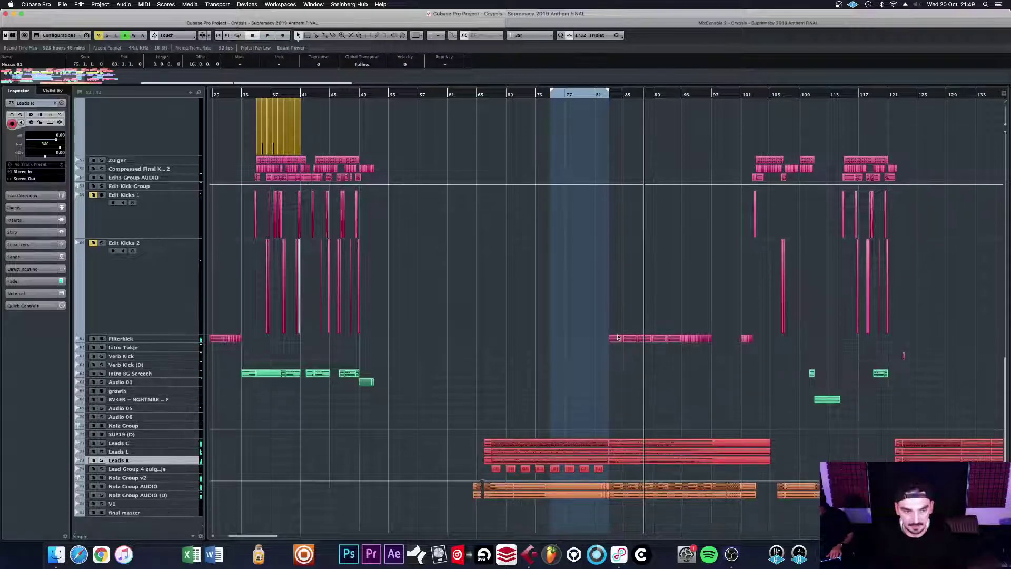
Step: Inspect the Noiz Group AUDIO channel settings and enlarge the Noiz Group AUDIO (D) track to show its waveforms
{"action": "left_click", "coordinate": [629, 488]}
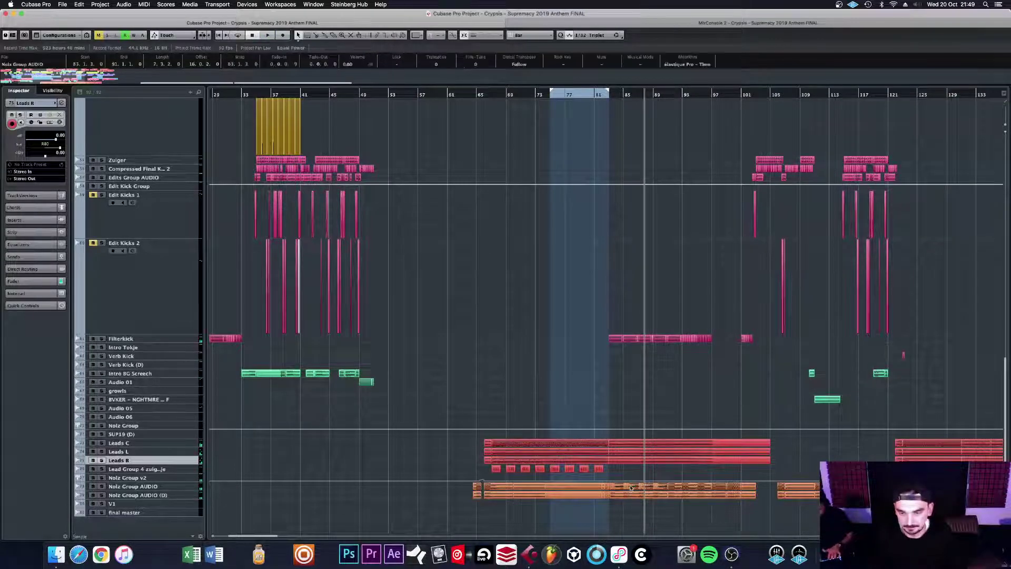
{"action": "left_click", "coordinate": [184, 486]}
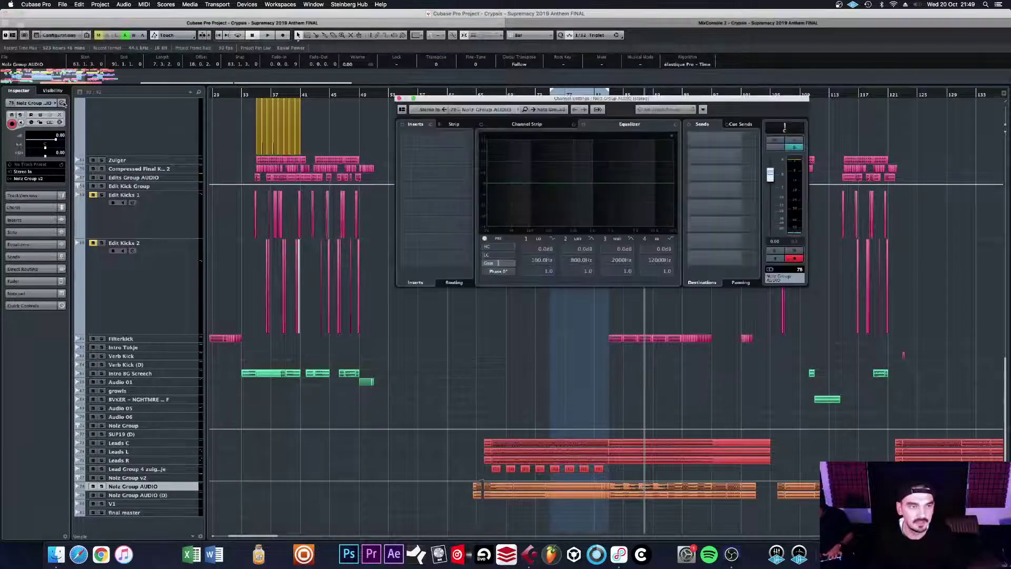
{"action": "left_click", "coordinate": [183, 495]}
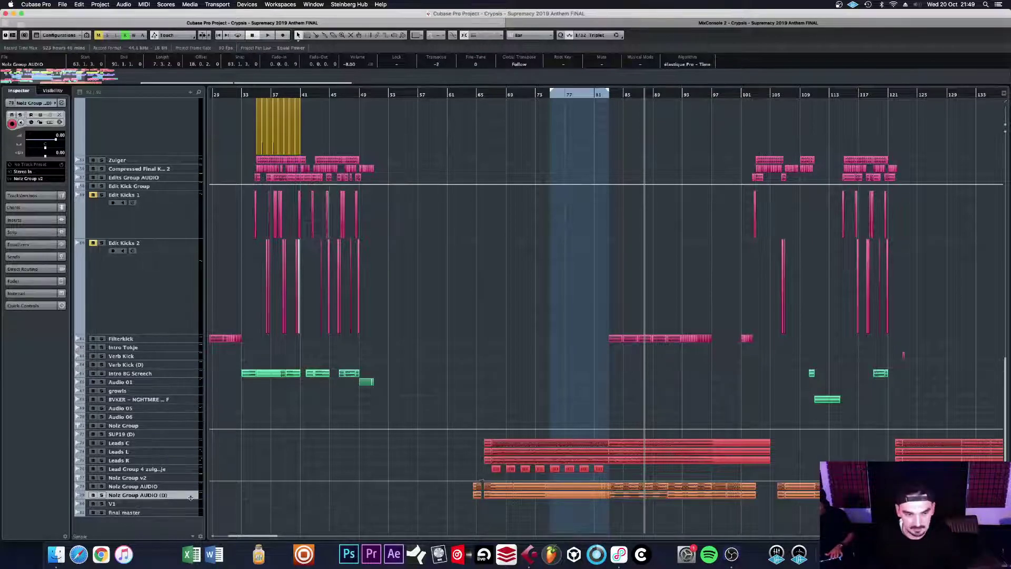
{"action": "left_click_drag", "start_coordinate": [191, 497], "coordinate": [191, 538]}
{"action": "scroll", "coordinate": [192, 537], "scroll_direction": "down", "scroll_amount": 2}
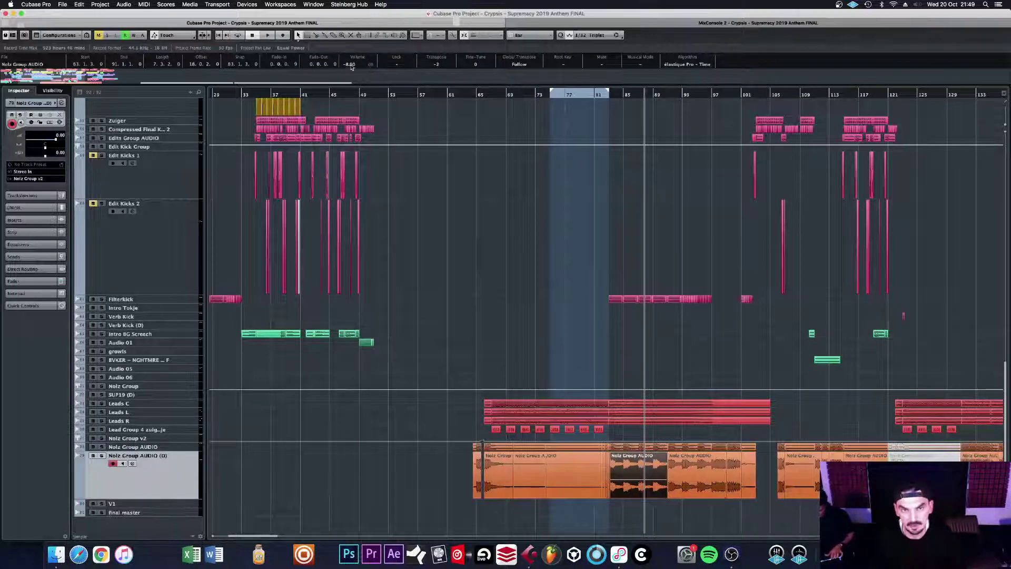
Step: Enlarge the Leads C, Leads L and Leads R tracks to show their waveforms around bar 67
{"action": "left_click", "coordinate": [558, 411]}
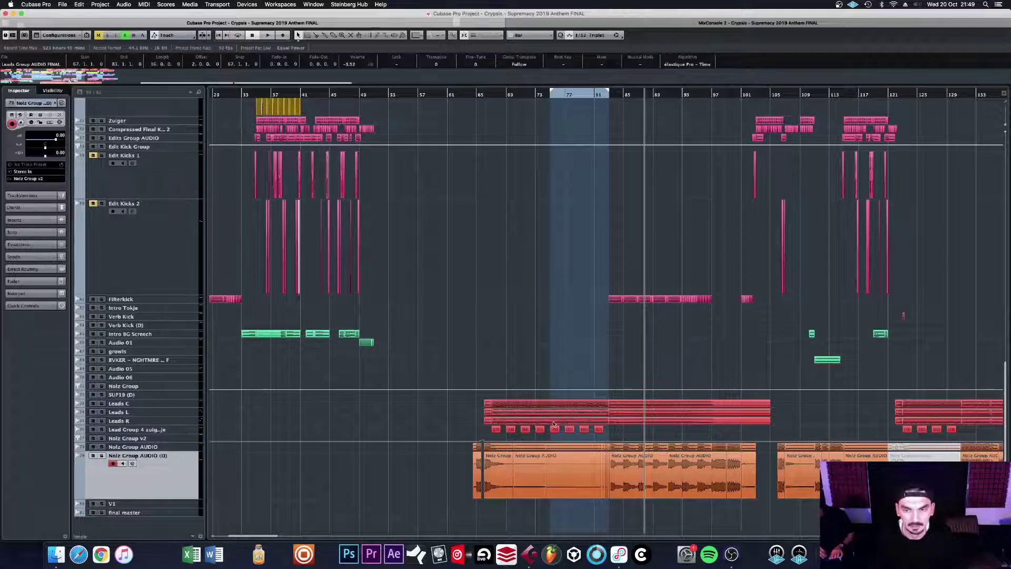
{"action": "left_click_drag", "start_coordinate": [502, 99], "coordinate": [504, 138]}
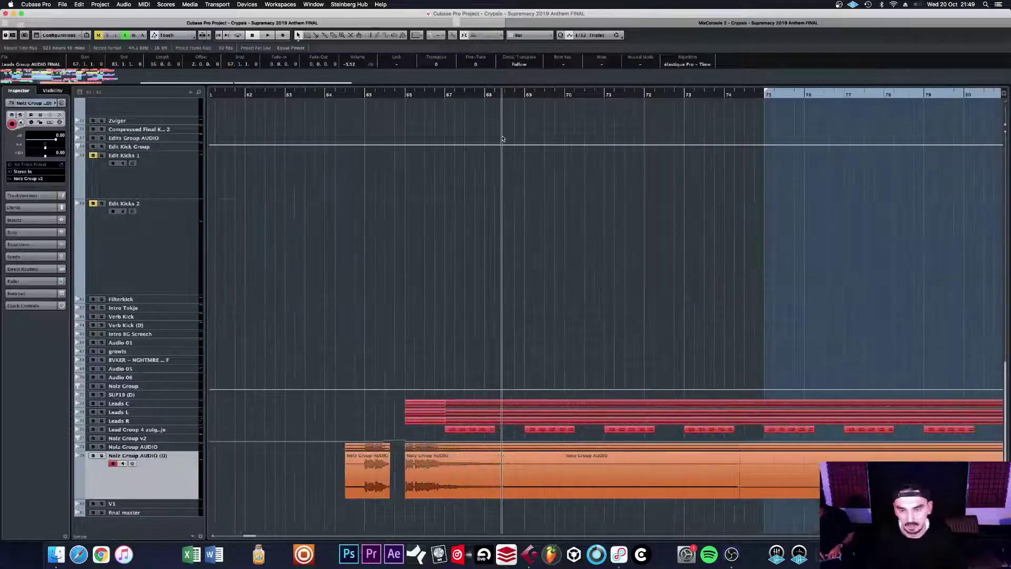
{"action": "left_click", "coordinate": [187, 408]}
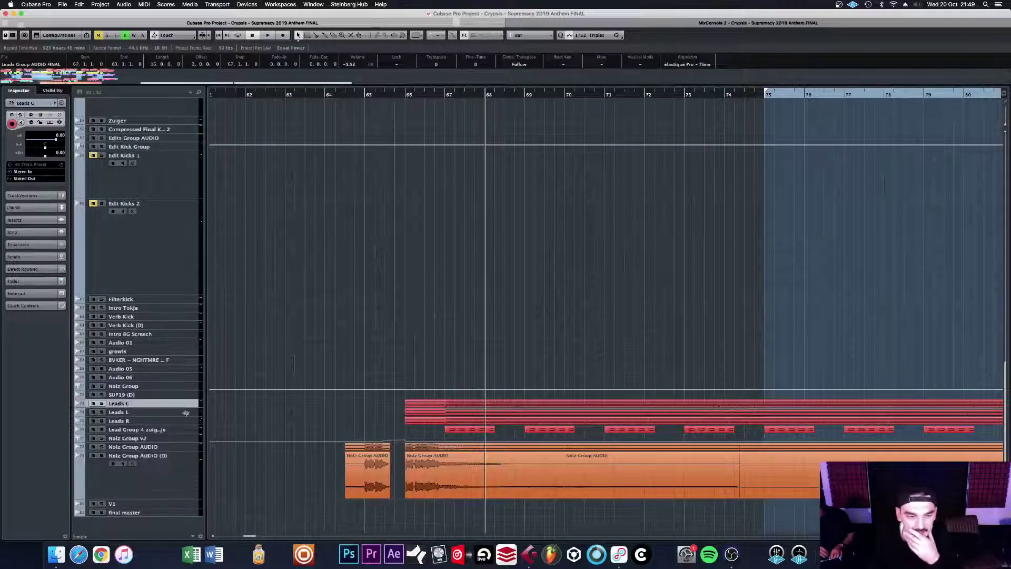
{"action": "scroll", "coordinate": [219, 357], "scroll_direction": "down", "scroll_amount": 2}
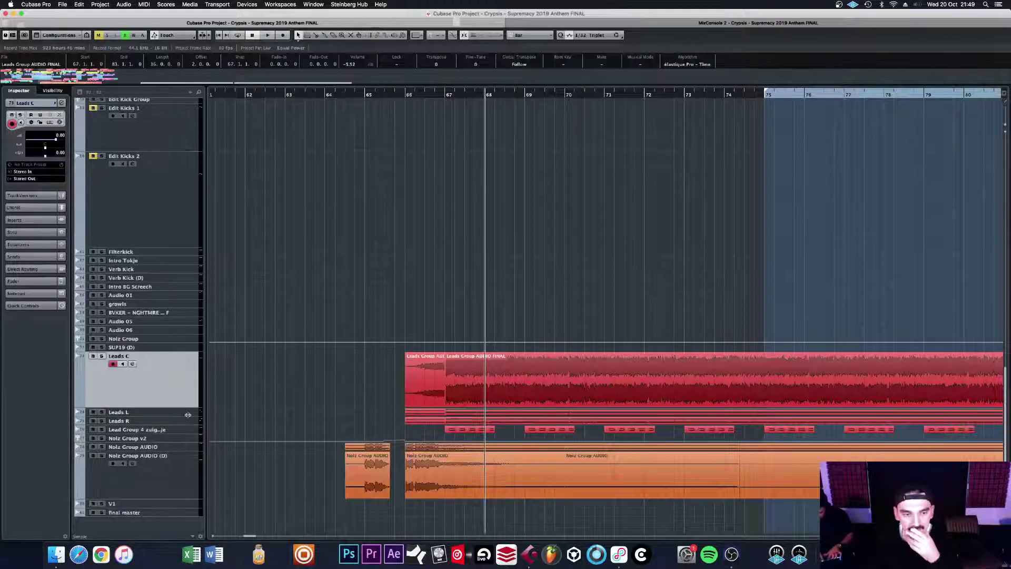
{"action": "left_click_drag", "start_coordinate": [187, 415], "coordinate": [185, 472]}
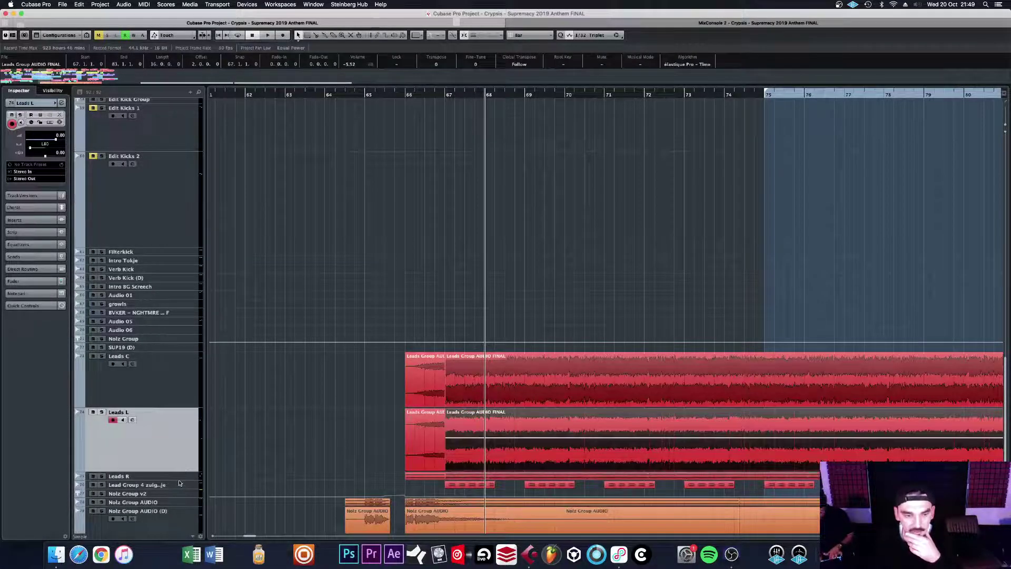
{"action": "left_click", "coordinate": [179, 479]}
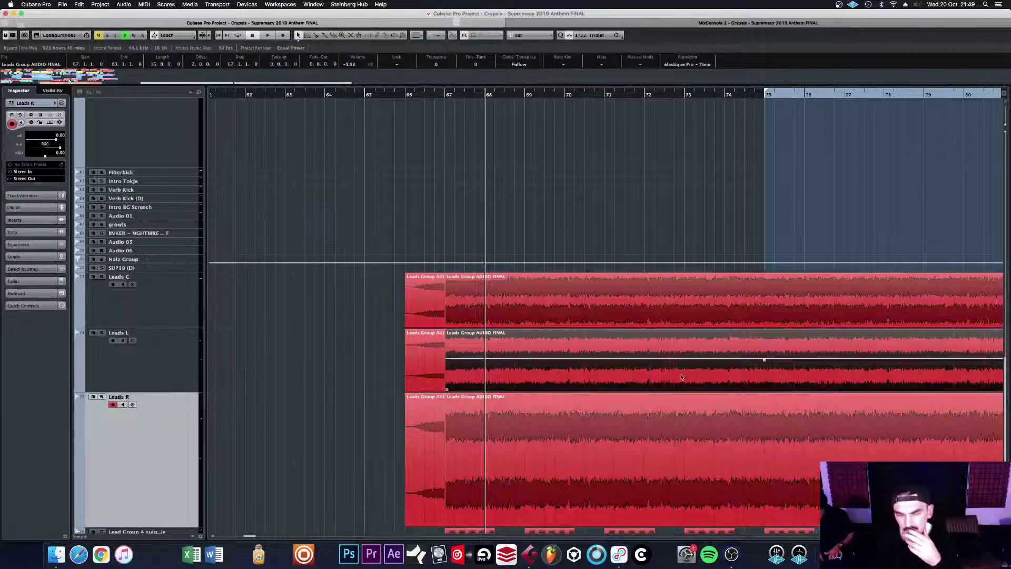
Step: Compare the volumes of the three Leads clips in bars 67 to 83 and set the Leads L clip's volume to -6.00
{"action": "scroll", "coordinate": [679, 375], "scroll_direction": "down", "scroll_amount": 6}
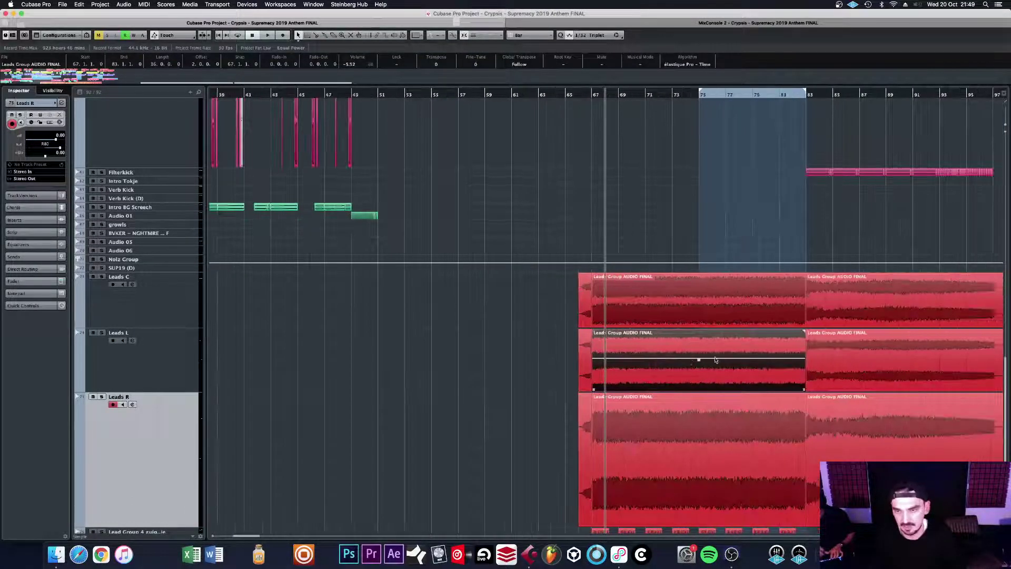
{"action": "left_click", "coordinate": [700, 296]}
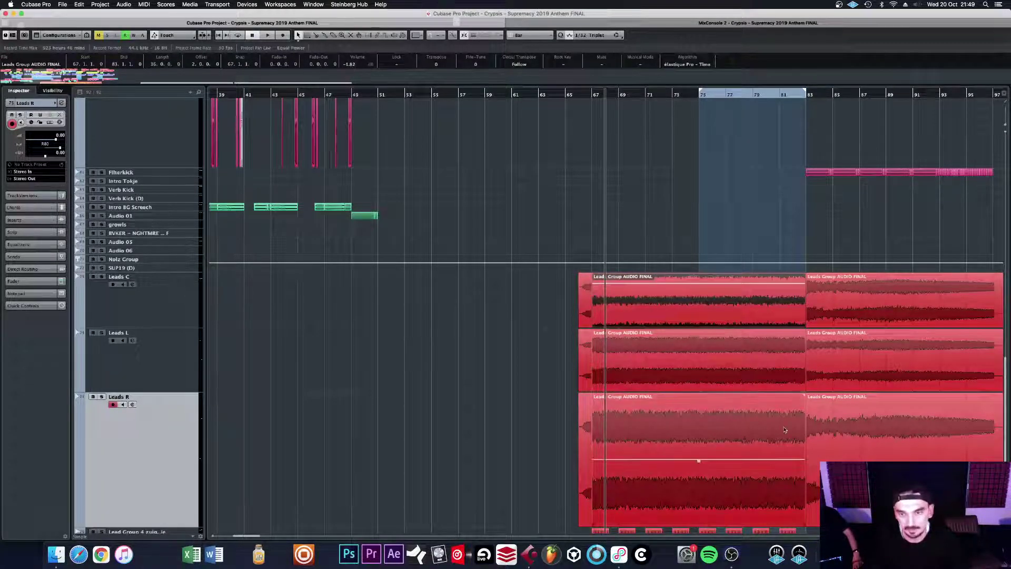
{"action": "left_click", "coordinate": [718, 378]}
{"action": "left_click", "coordinate": [718, 426]}
{"action": "left_click", "coordinate": [704, 378]}
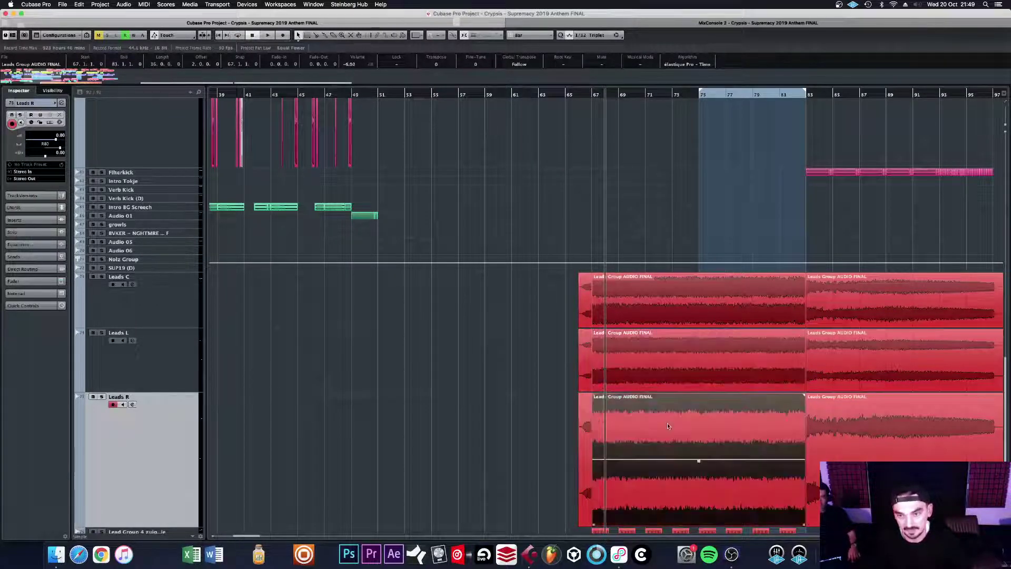
{"action": "left_click", "coordinate": [348, 64]}
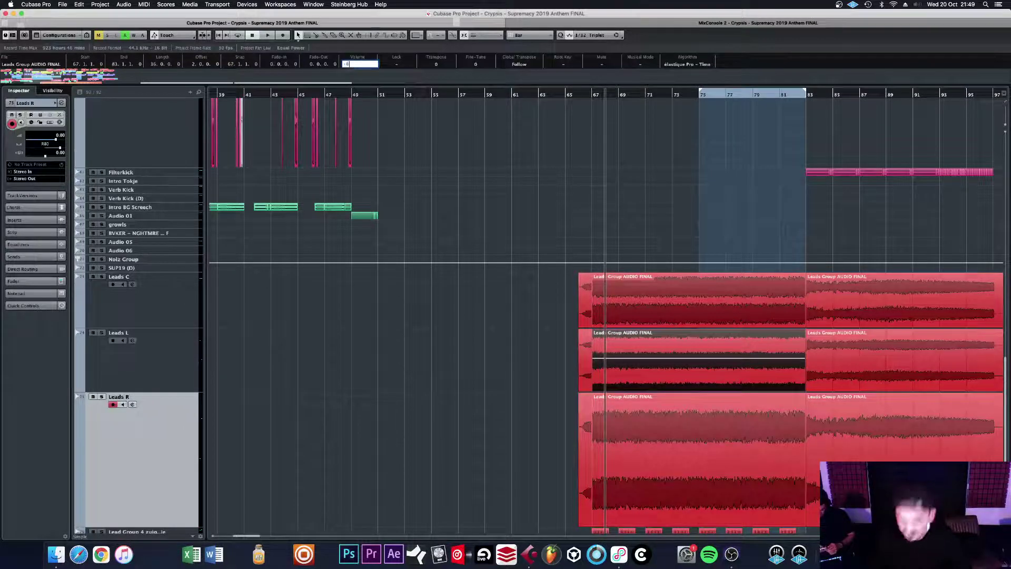
{"action": "key", "text": "Return"}
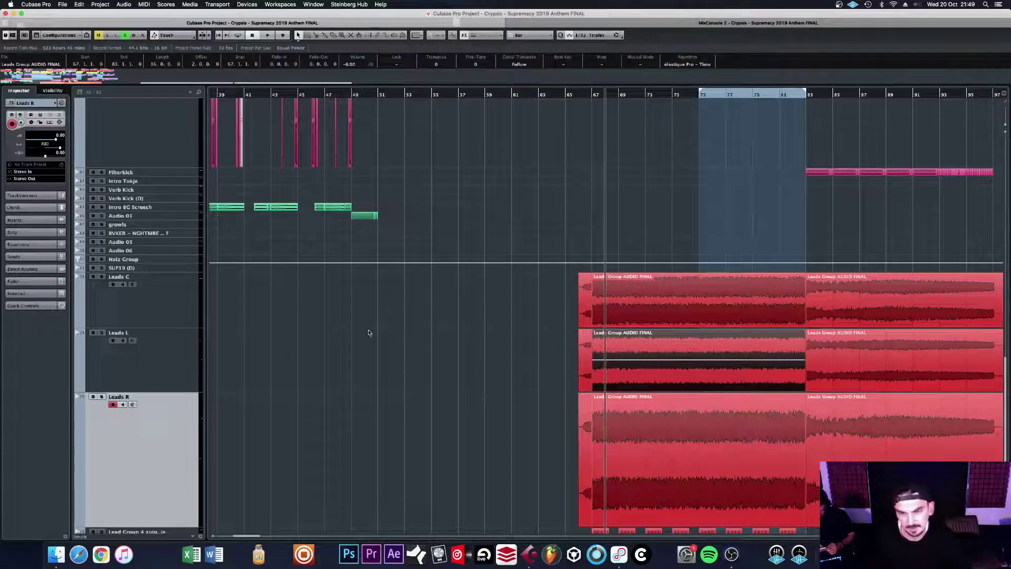
Step: Compare the panning of the Leads L, Leads C and Leads R tracks and view their clips beyond bar 83
{"action": "left_click", "coordinate": [156, 358]}
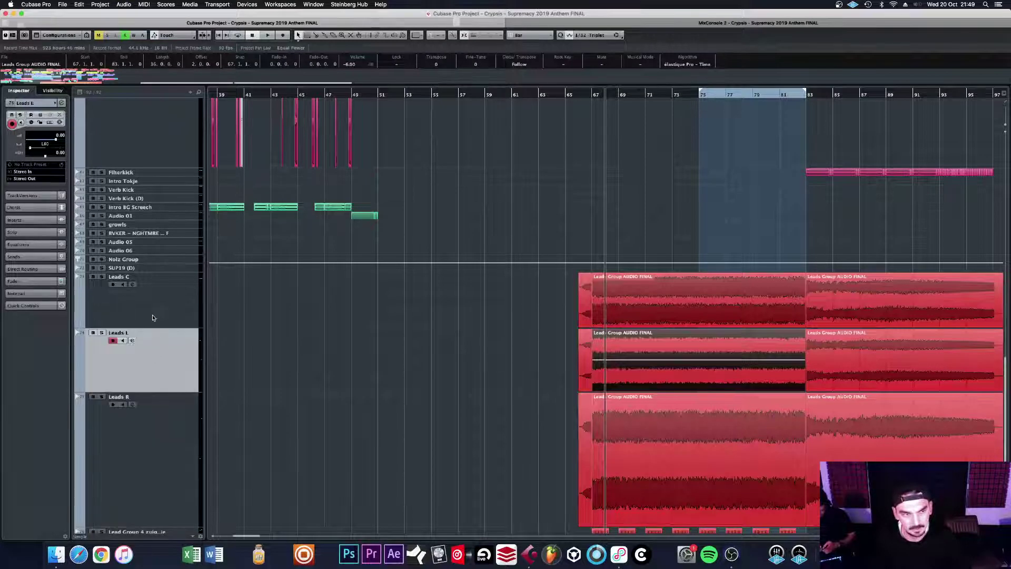
{"action": "left_click", "coordinate": [158, 320]}
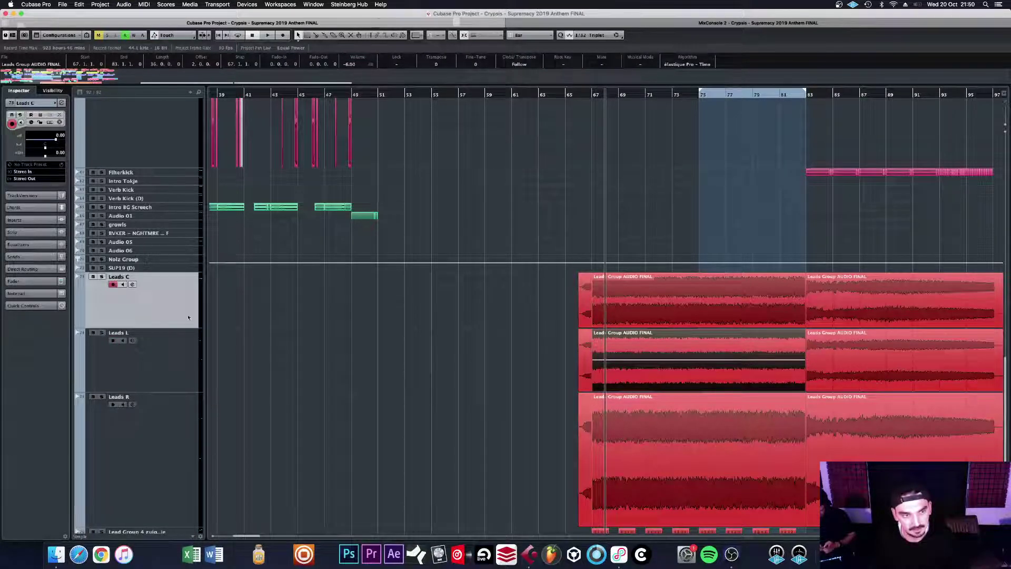
{"action": "key", "text": "Down"}
{"action": "key", "text": "Down"}
{"action": "key", "text": "Up"}
{"action": "key", "text": "Up"}
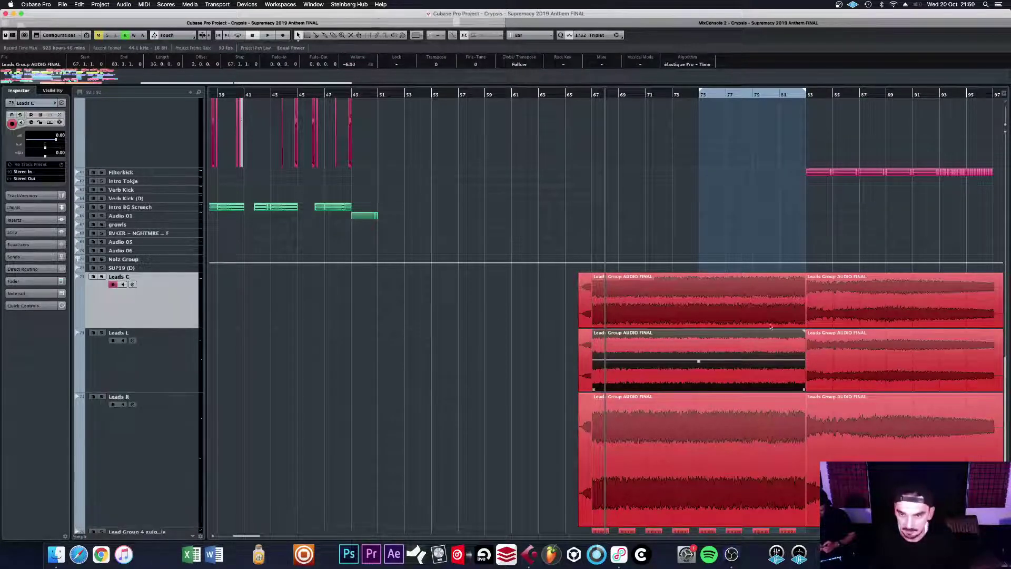
{"action": "key", "text": "g"}
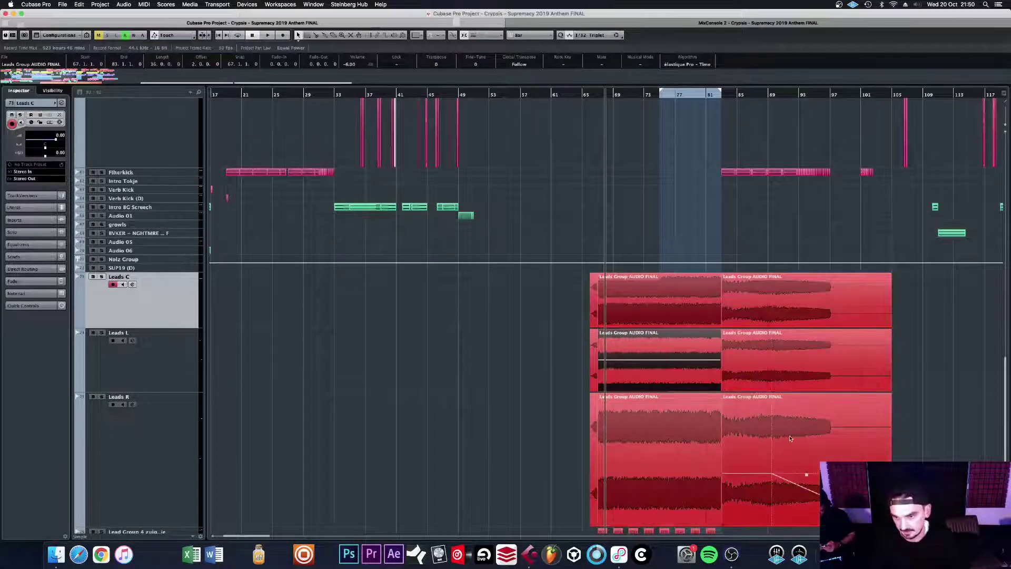
Step: View the Leads C, Leads L and Leads R clips across the whole arrangement and play the section around bar 83
{"action": "scroll", "coordinate": [790, 438], "scroll_direction": "down", "scroll_amount": 1}
{"action": "key", "text": "g"}
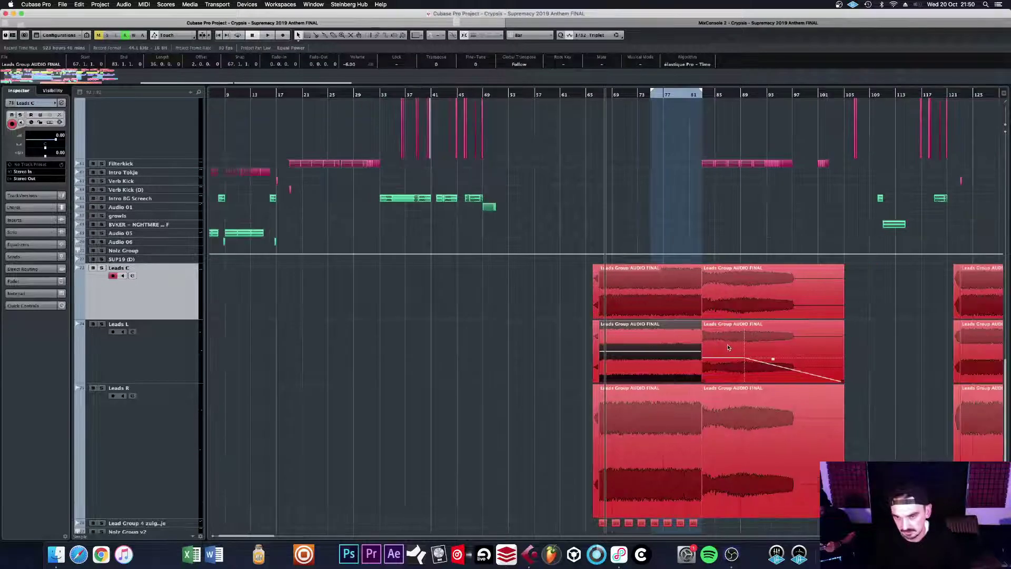
{"action": "key", "text": "g"}
{"action": "key", "text": "g"}
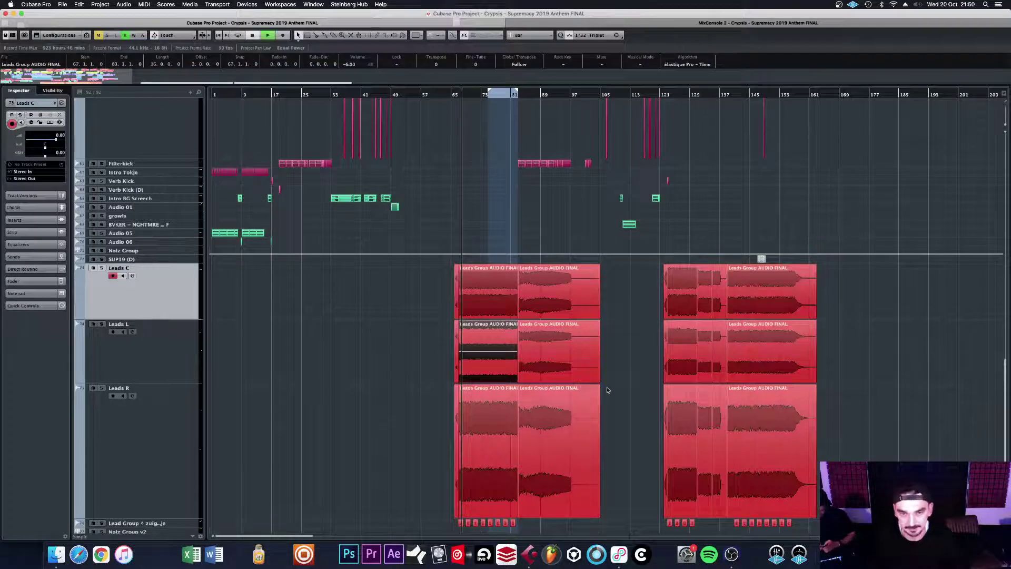
{"action": "scroll", "coordinate": [607, 390], "scroll_direction": "down", "scroll_amount": 5}
{"action": "key", "text": "space"}
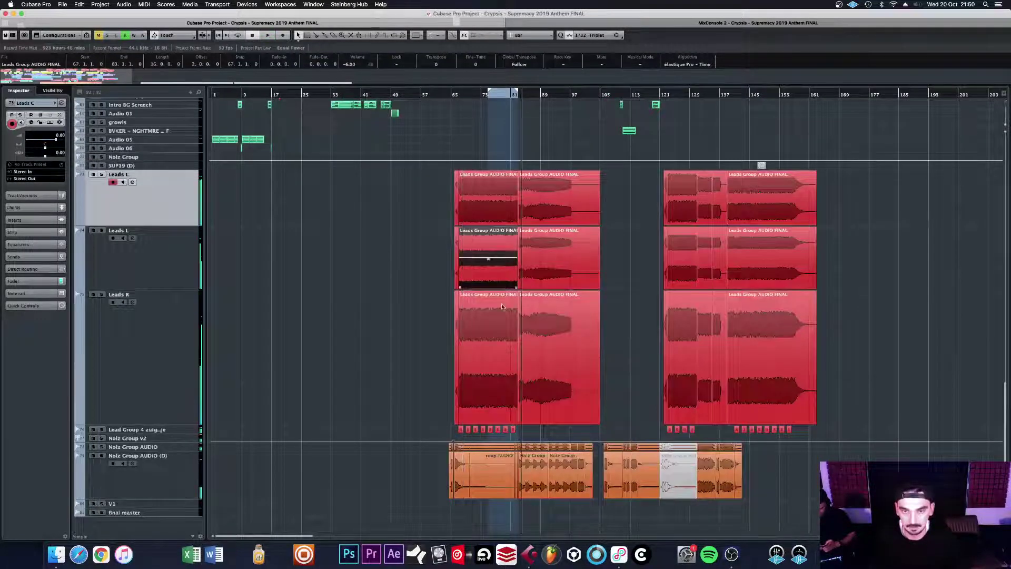
Step: Audition the Noiz Group AUDIO track and then the Noiz Group AUDIO (D) track in solo from bar 83
{"action": "left_click", "coordinate": [102, 446]}
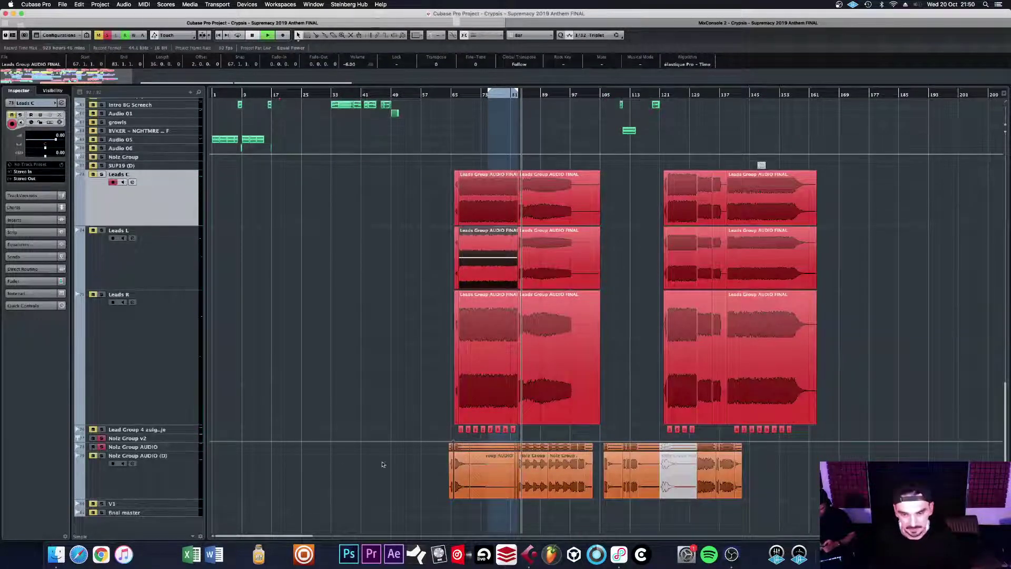
{"action": "key", "text": "space"}
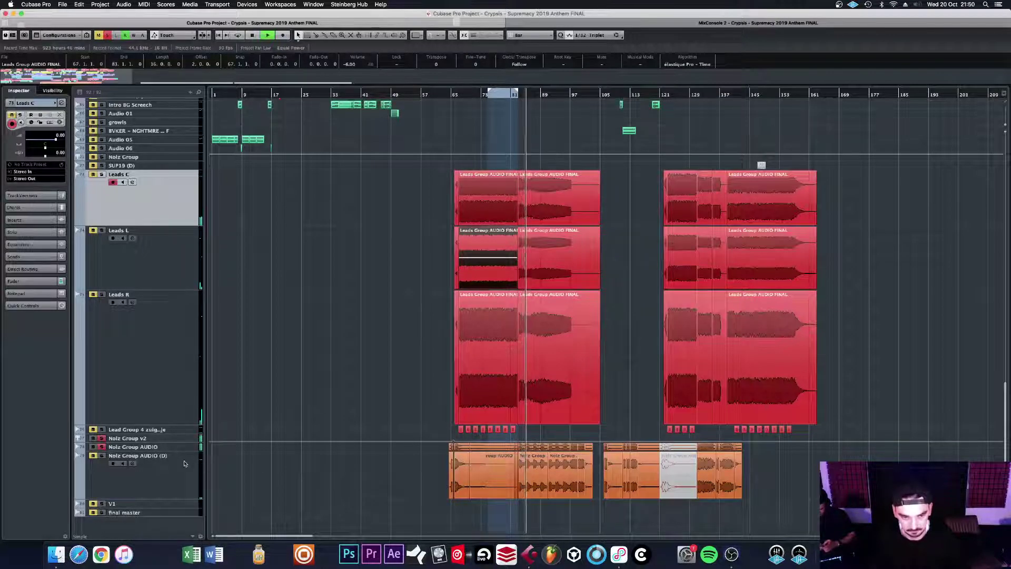
{"action": "key", "text": "space"}
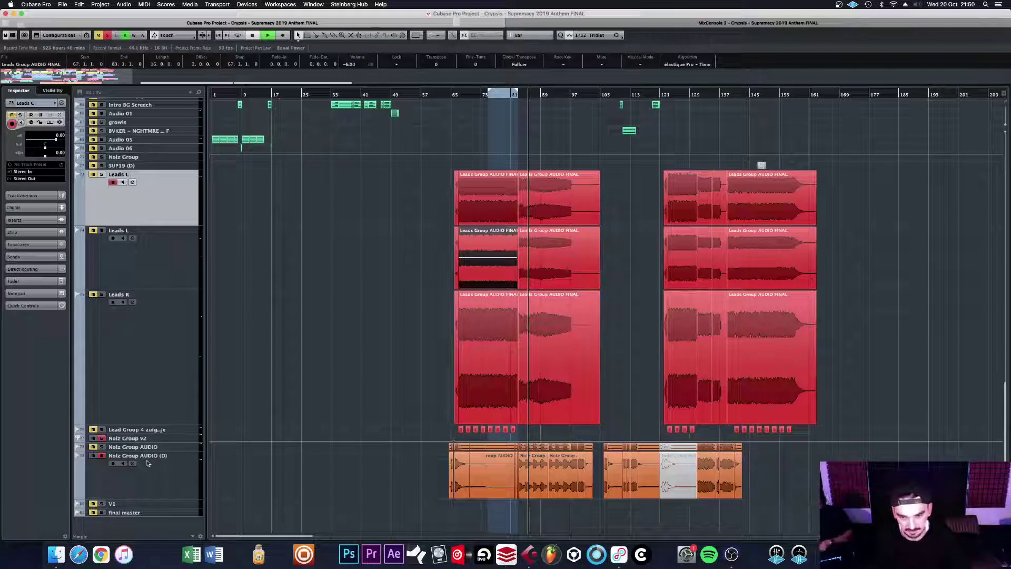
{"action": "key", "text": "space"}
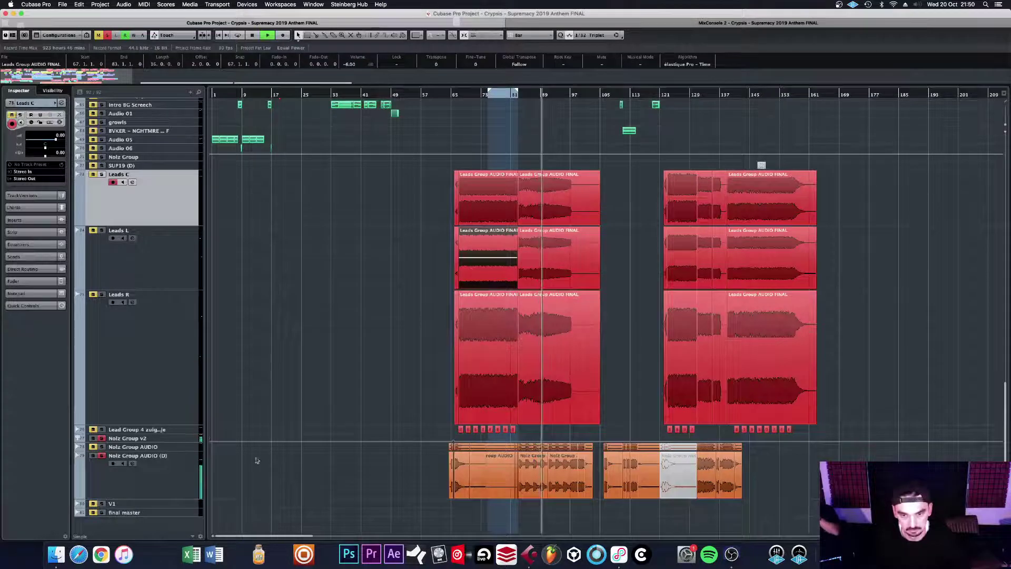
{"action": "key", "text": "space"}
Step: Check the clip settings of the Noiz Group layers at bar 83, play both layers together, and clear all solos
{"action": "left_click", "coordinate": [532, 472]}
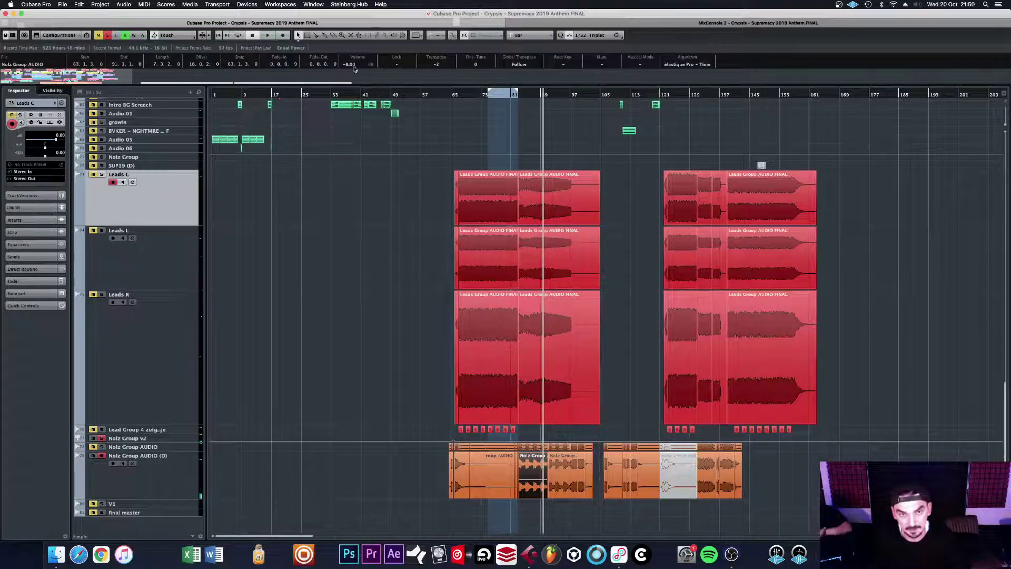
{"action": "key", "text": "super+z"}
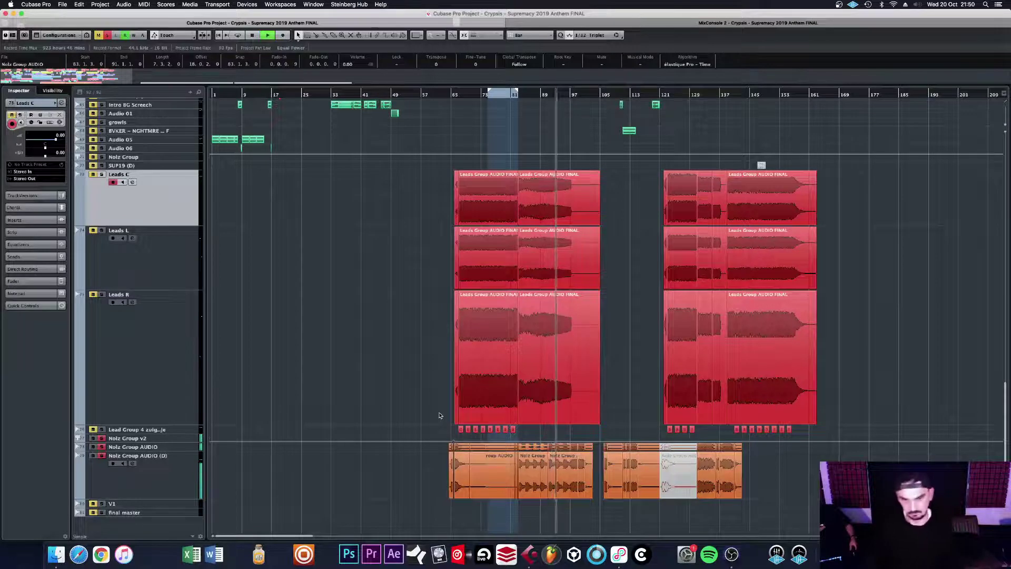
{"action": "key", "text": "space"}
{"action": "left_click", "coordinate": [108, 35]}
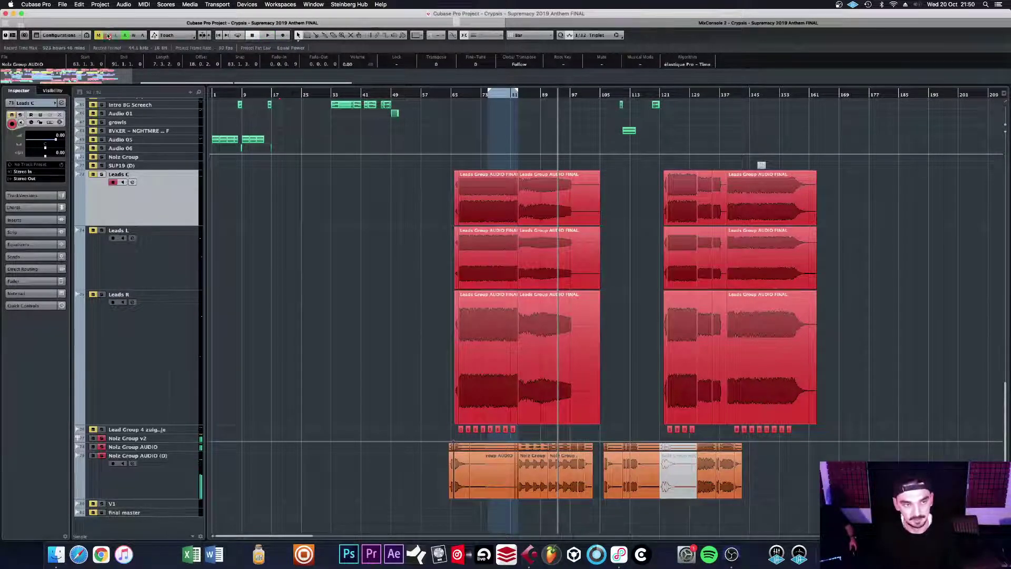
Step: Play the full mix from about bar 93 and review the tracks from the leads up to the drums and down to the kicks
{"action": "key", "text": "space"}
{"action": "left_click", "coordinate": [536, 316]}
{"action": "scroll", "coordinate": [526, 305], "scroll_direction": "up", "scroll_amount": 10}
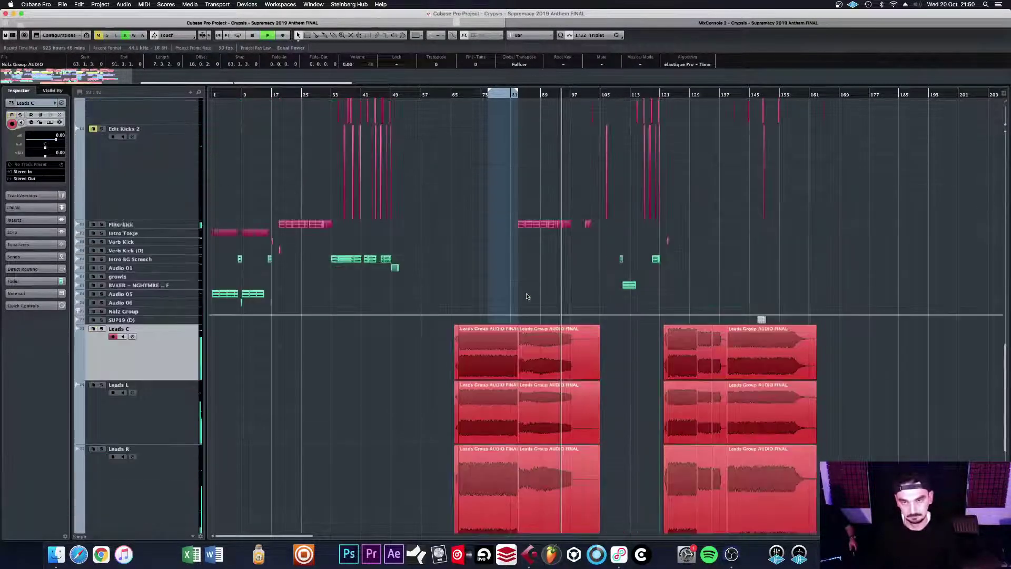
{"action": "scroll", "coordinate": [520, 288], "scroll_direction": "up", "scroll_amount": 8}
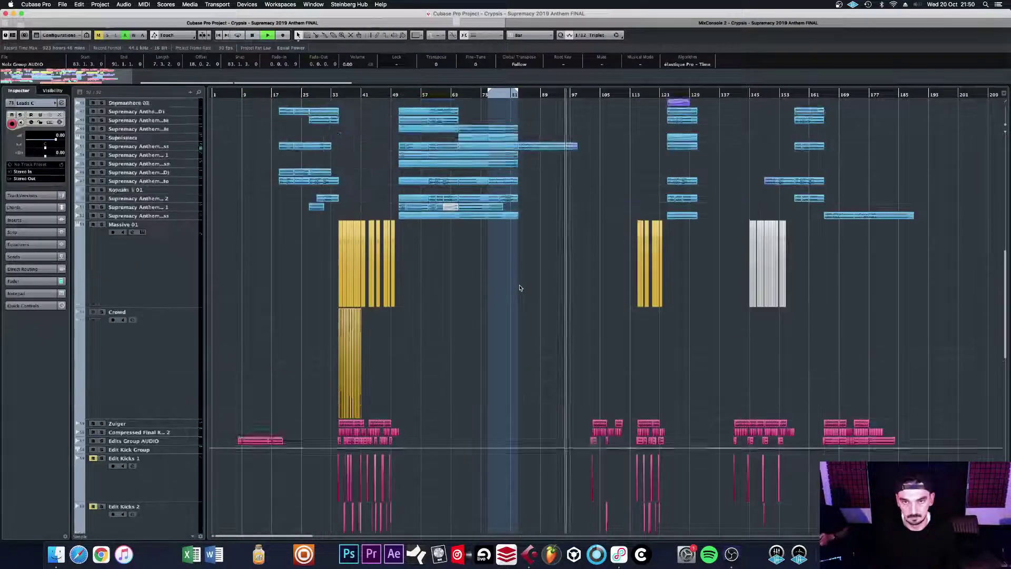
{"action": "scroll", "coordinate": [520, 288], "scroll_direction": "up", "scroll_amount": 10}
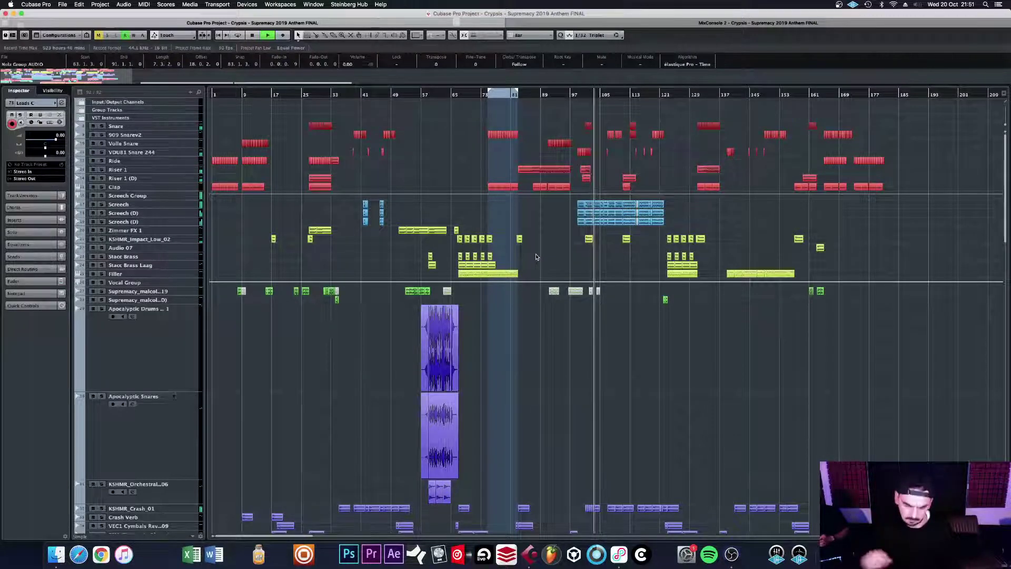
{"action": "scroll", "coordinate": [539, 273], "scroll_direction": "down", "scroll_amount": 1}
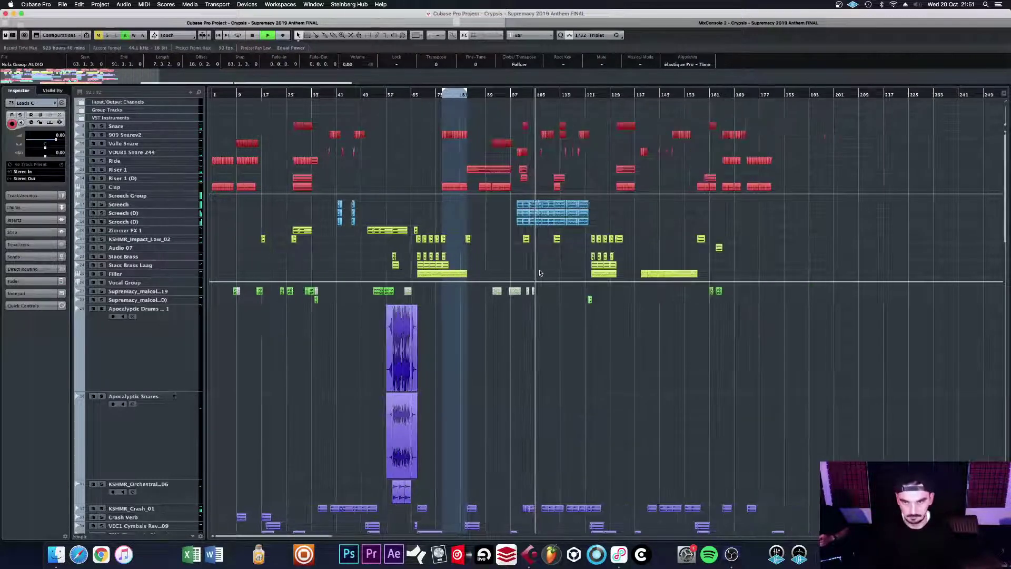
{"action": "scroll", "coordinate": [538, 269], "scroll_direction": "up", "scroll_amount": 4}
{"action": "scroll", "coordinate": [579, 266], "scroll_direction": "down", "scroll_amount": 3}
{"action": "scroll", "coordinate": [584, 267], "scroll_direction": "down", "scroll_amount": 10}
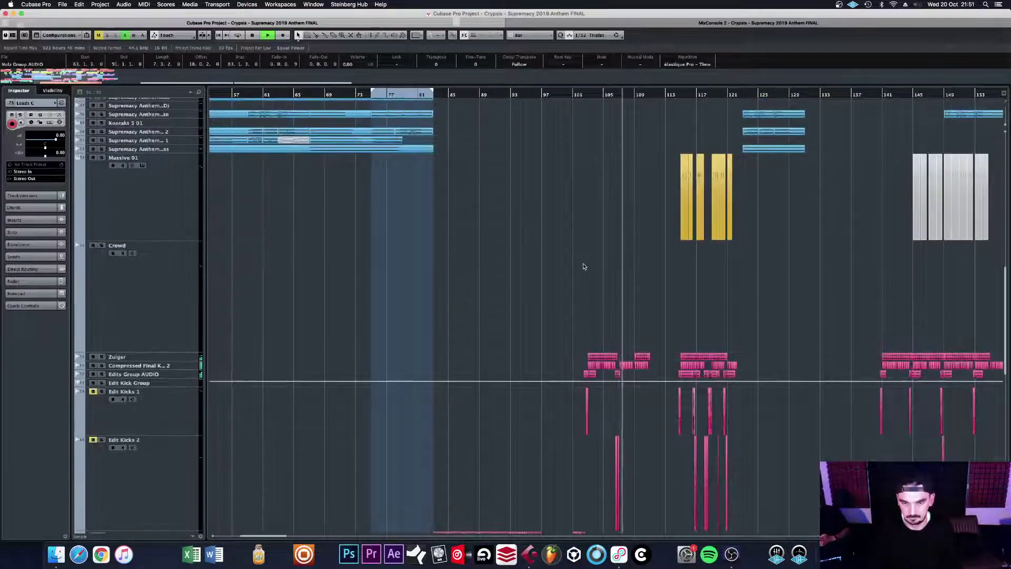
{"action": "scroll", "coordinate": [583, 266], "scroll_direction": "up", "scroll_amount": 2}
{"action": "scroll", "coordinate": [583, 266], "scroll_direction": "down", "scroll_amount": 6}
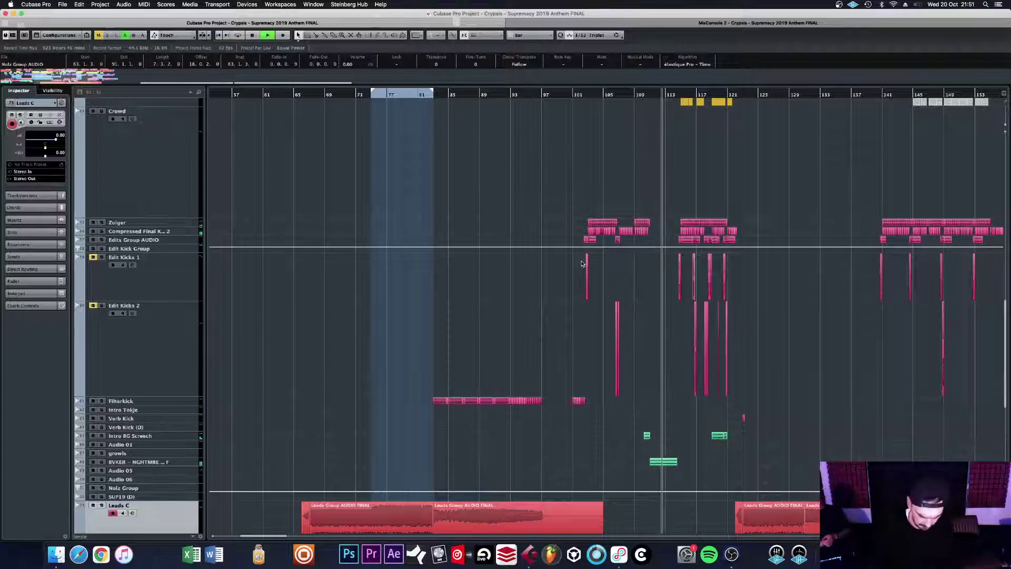
Step: Examine the Edit Kicks, Zuiger and Edits Group AUDIO clips around bars 103 to 121 while listening up to about bar 122
{"action": "scroll", "coordinate": [582, 263], "scroll_direction": "right", "scroll_amount": 2}
{"action": "key", "text": "h"}
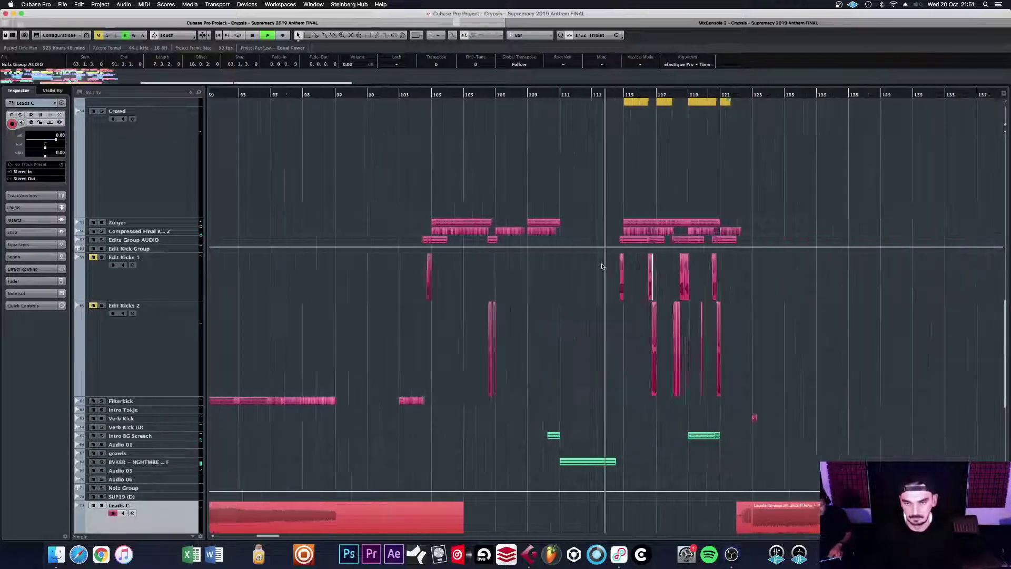
{"action": "key", "text": "h"}
{"action": "scroll", "coordinate": [603, 266], "scroll_direction": "up", "scroll_amount": 1}
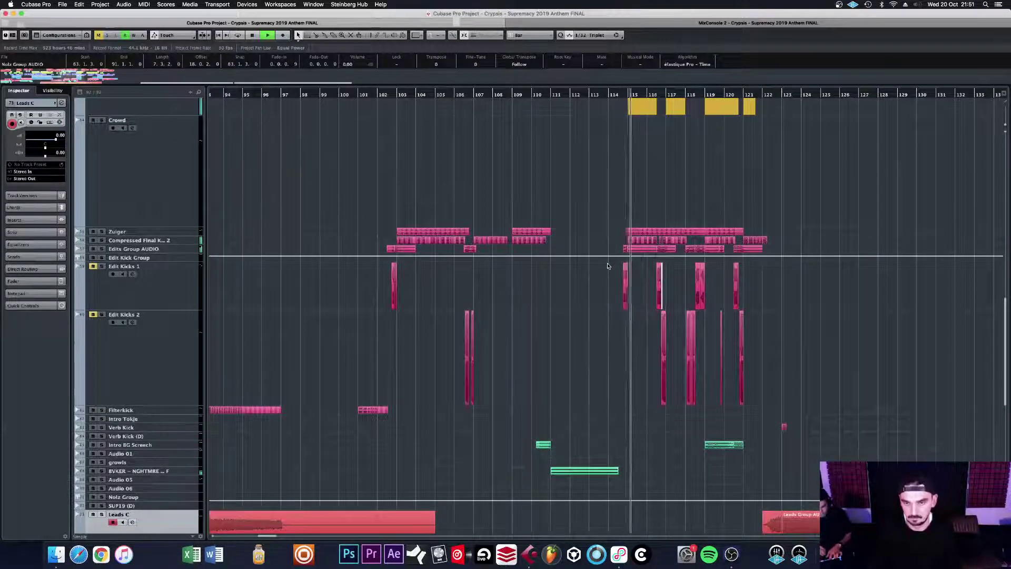
{"action": "key", "text": "g"}
{"action": "key", "text": "g"}
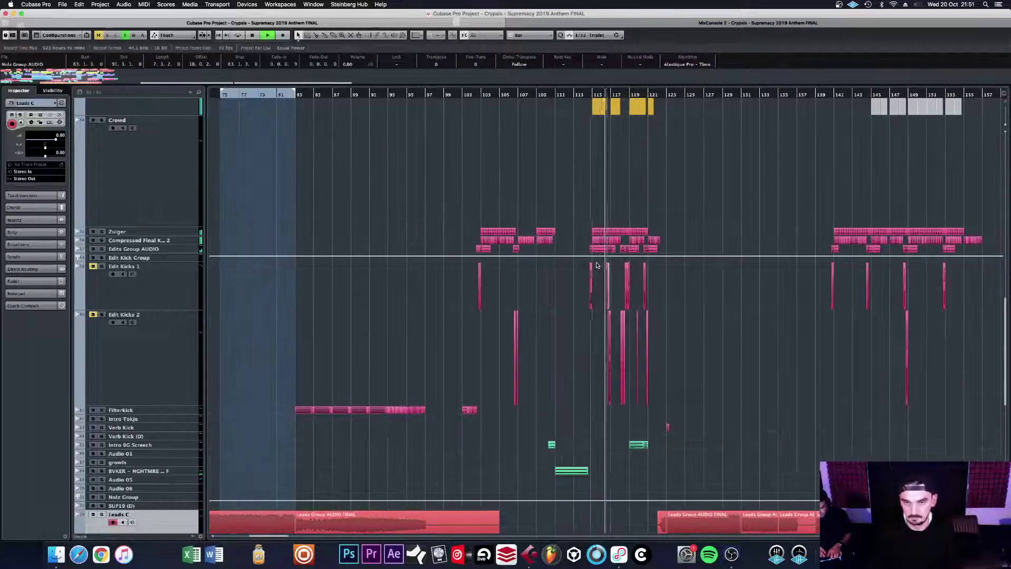
{"action": "scroll", "coordinate": [597, 265], "scroll_direction": "up", "scroll_amount": 1}
{"action": "scroll", "coordinate": [597, 264], "scroll_direction": "up", "scroll_amount": 1}
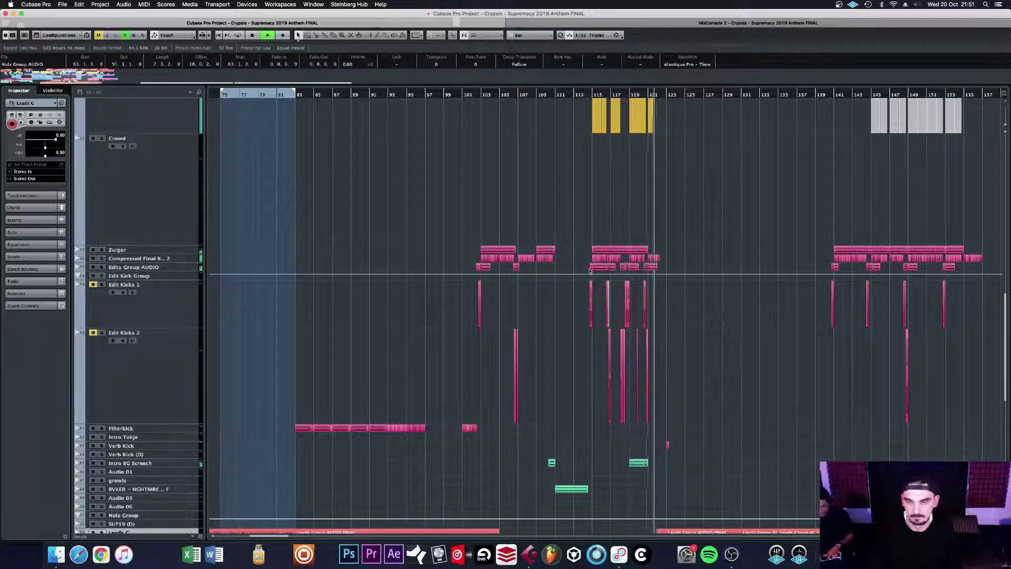
{"action": "key", "text": "space"}
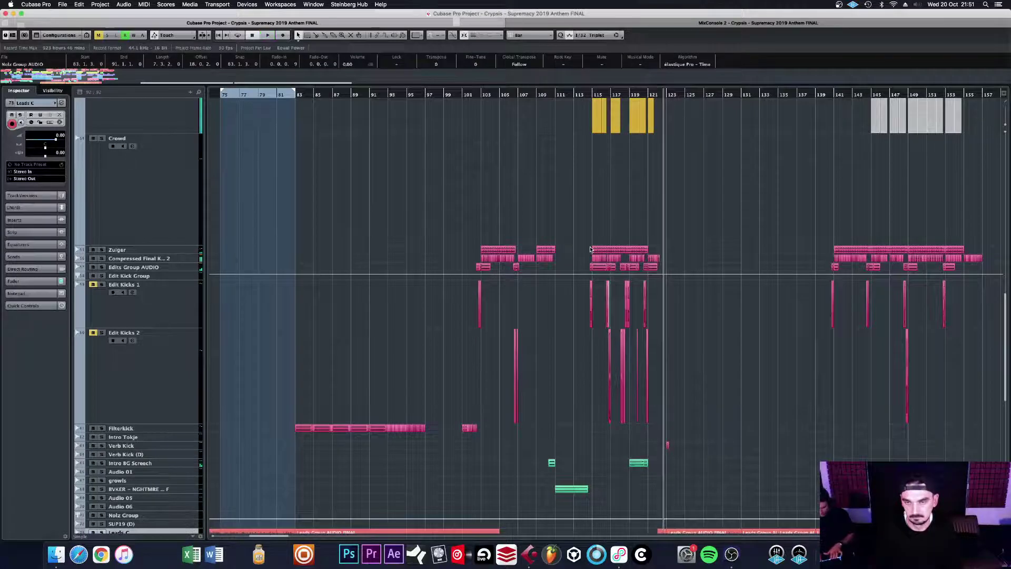
Step: Play from bar 99 and audition the Screech track and both Screech (D) tracks in solo
{"action": "scroll", "coordinate": [590, 253], "scroll_direction": "up", "scroll_amount": 5}
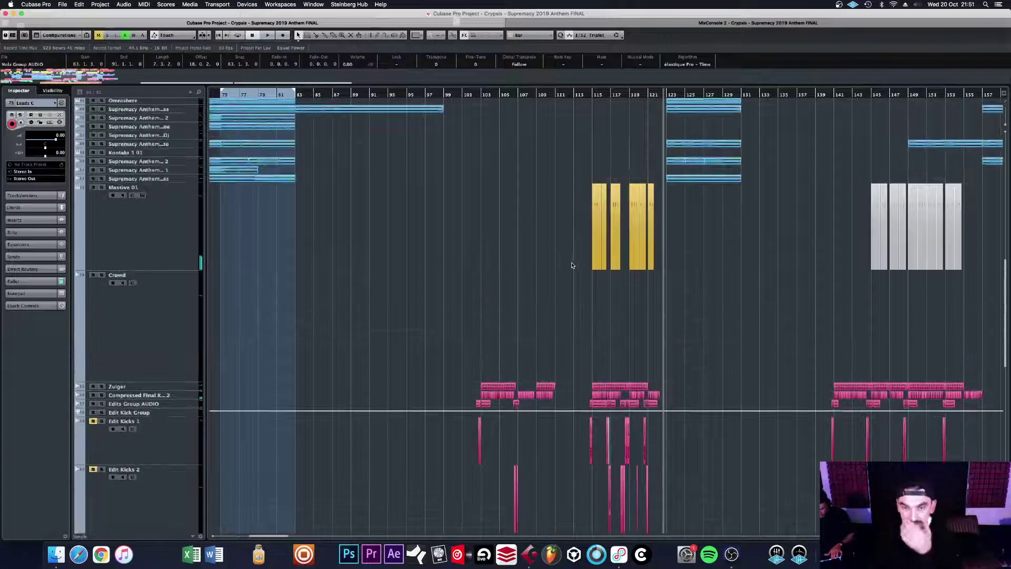
{"action": "scroll", "coordinate": [558, 274], "scroll_direction": "up", "scroll_amount": 2}
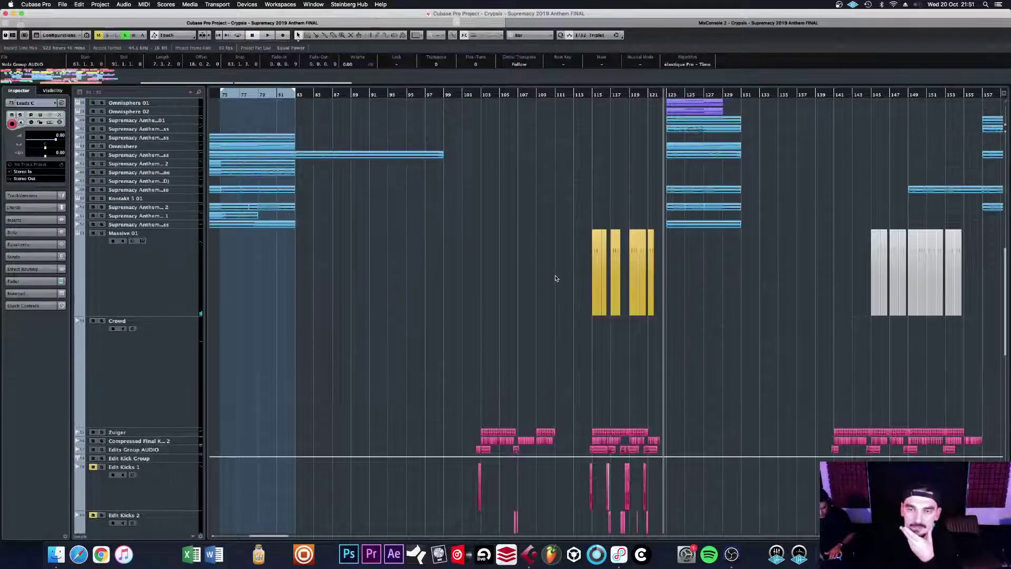
{"action": "scroll", "coordinate": [553, 277], "scroll_direction": "up", "scroll_amount": 10}
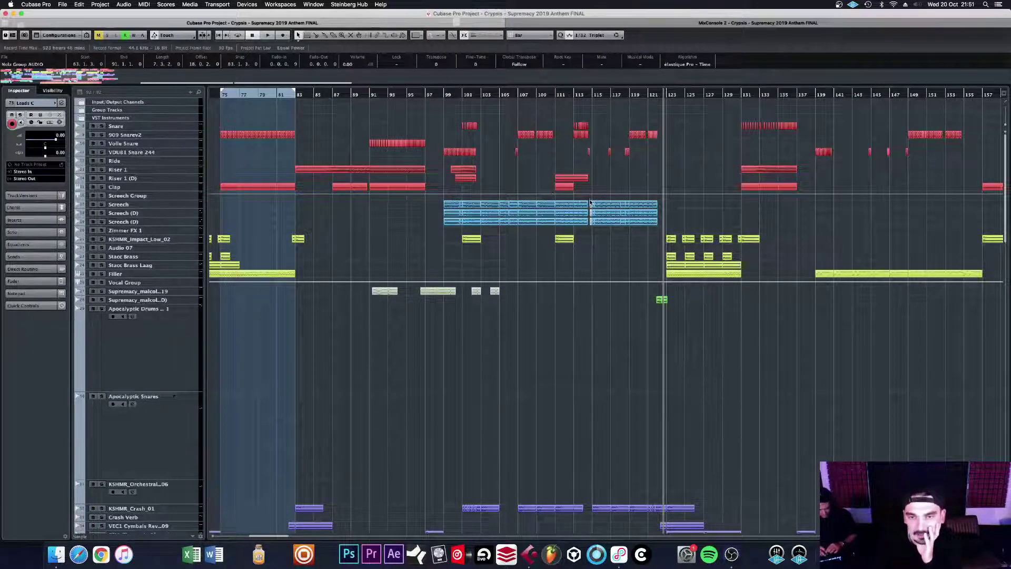
{"action": "left_click", "coordinate": [445, 96]}
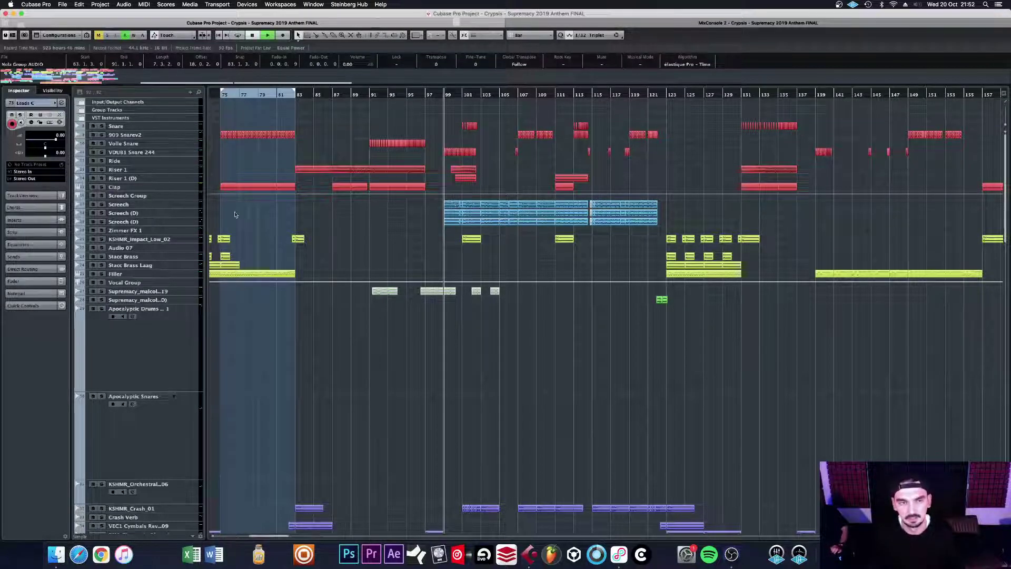
{"action": "left_click", "coordinate": [101, 205]}
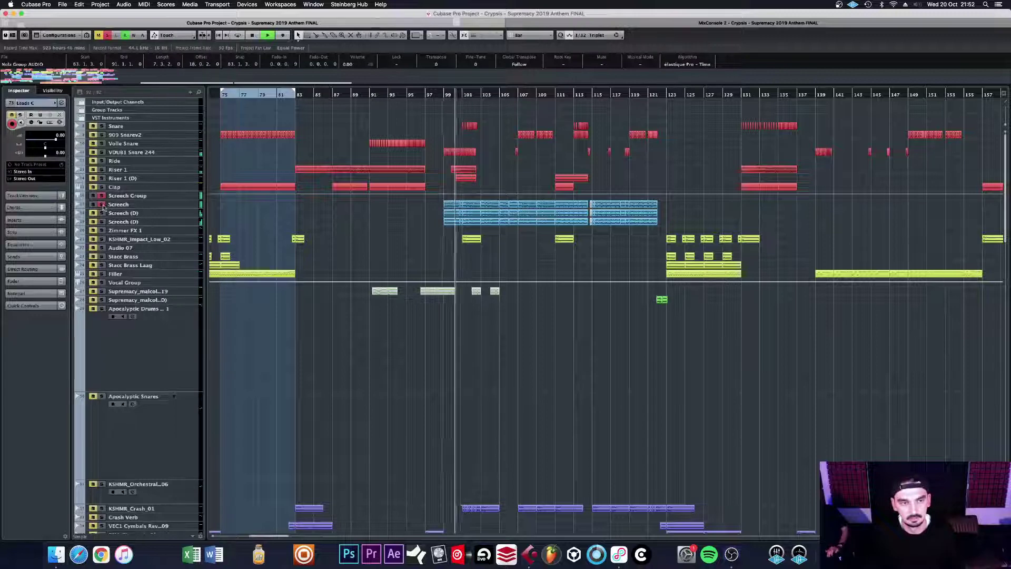
{"action": "left_click", "coordinate": [102, 212]}
{"action": "left_click", "coordinate": [101, 222]}
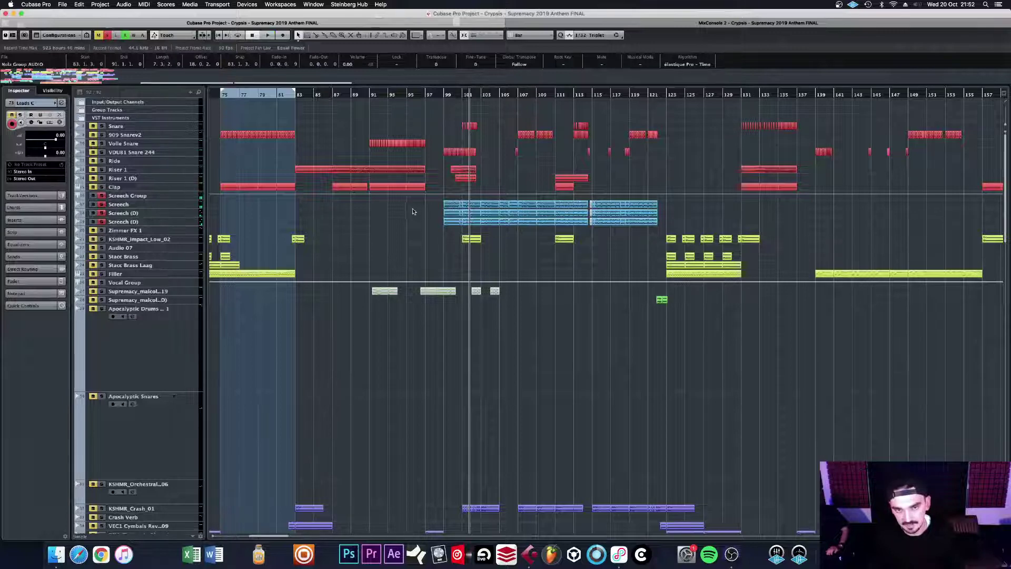
Step: Compare the panning of the two Screech (D) tracks and play the soloed screech layers onward from bar 101
{"action": "left_click", "coordinate": [185, 214]}
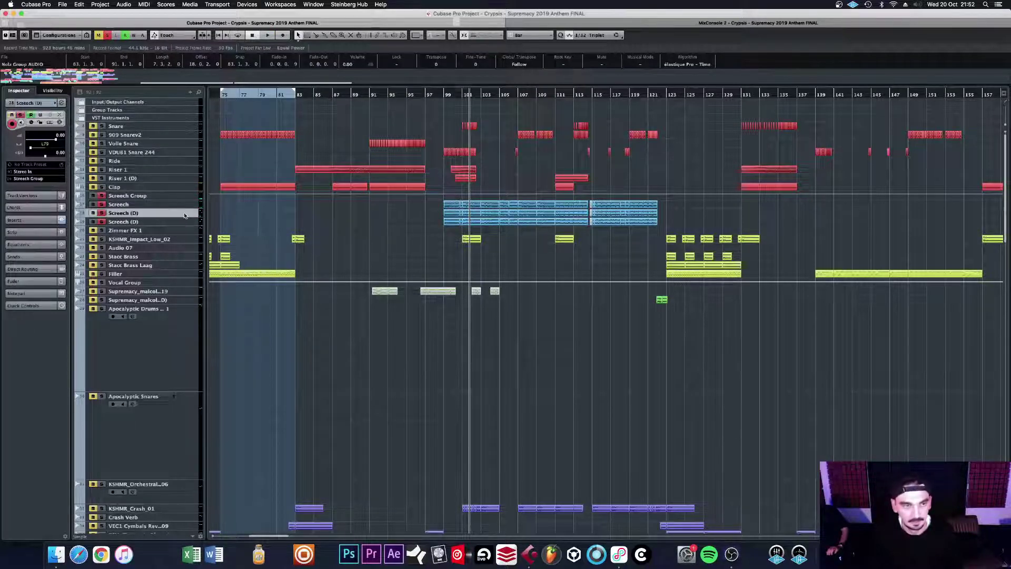
{"action": "left_click", "coordinate": [189, 223]}
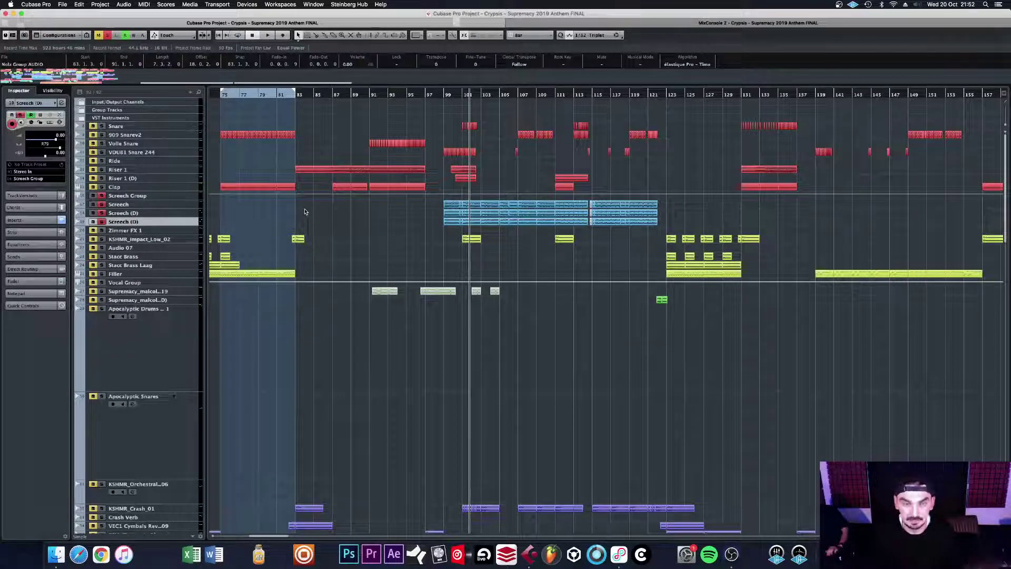
{"action": "key", "text": "space"}
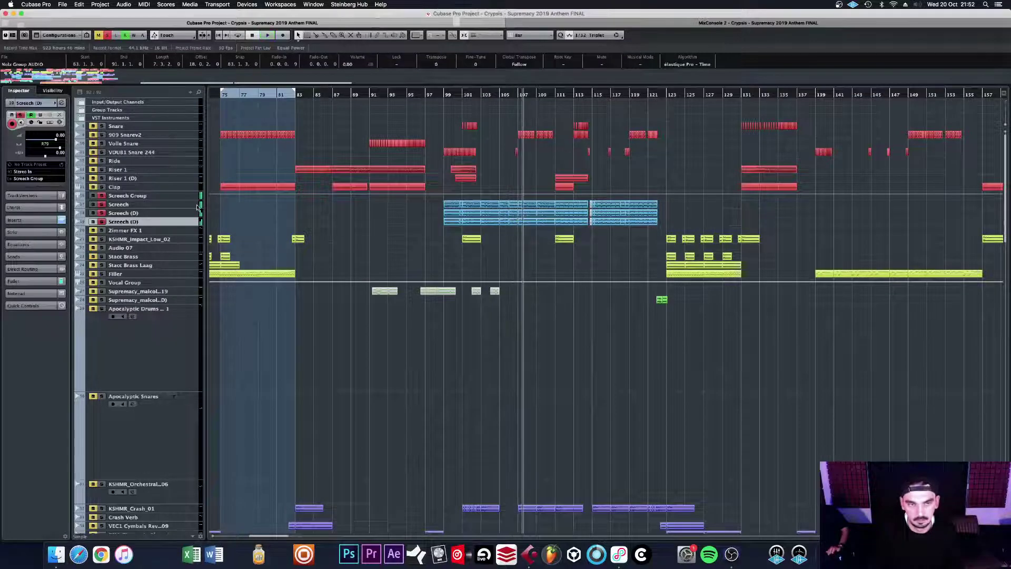
Step: Enlarge the Screech track to show its waveforms, inspect the clip at bar 106, and clear all solos during playback
{"action": "left_click", "coordinate": [513, 205]}
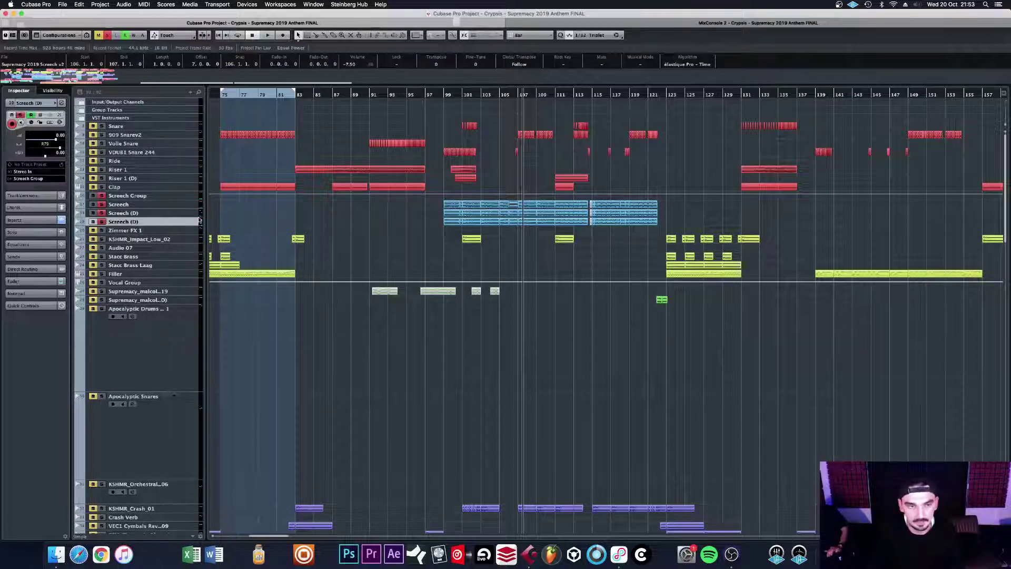
{"action": "left_click_drag", "start_coordinate": [189, 206], "coordinate": [191, 252]}
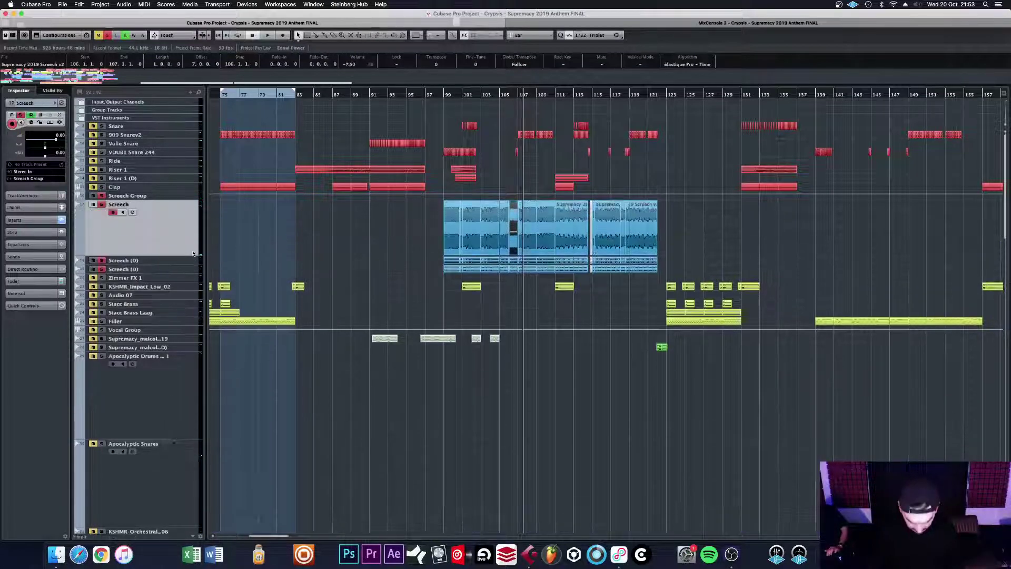
{"action": "scroll", "coordinate": [332, 232], "scroll_direction": "up", "scroll_amount": 6}
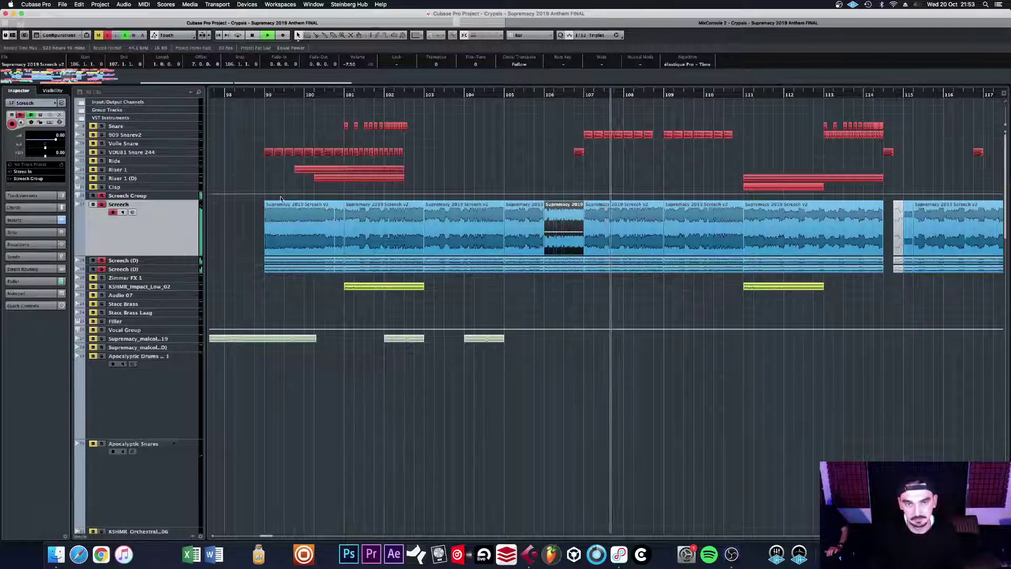
{"action": "key", "text": "g"}
{"action": "key", "text": "g"}
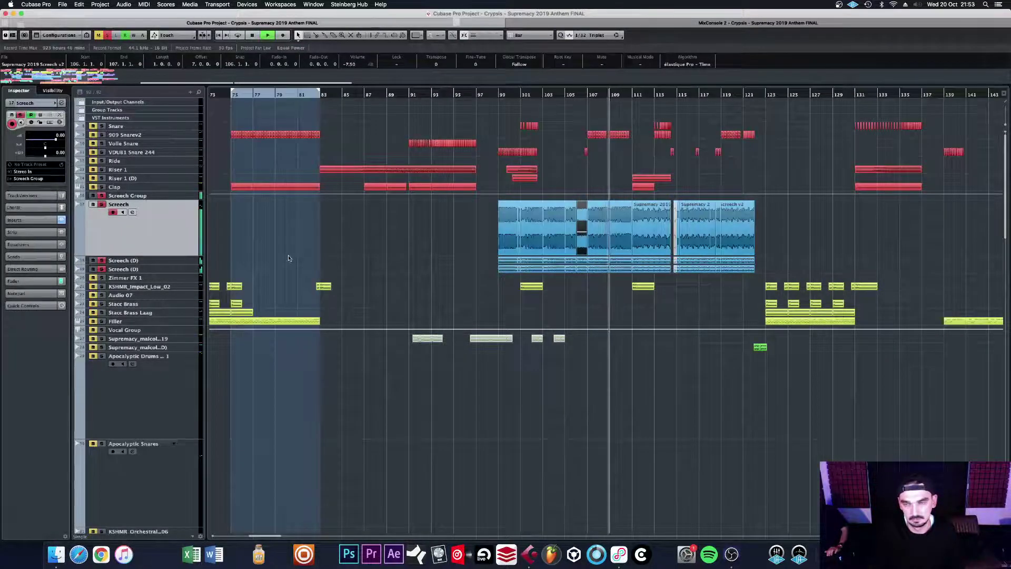
{"action": "left_click", "coordinate": [107, 35]}
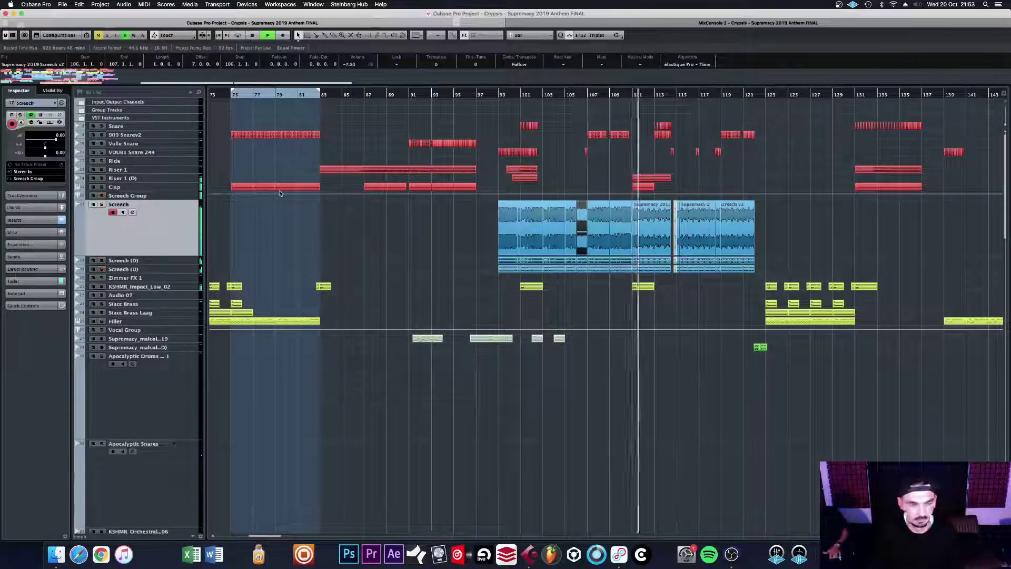
Step: Follow the Screech and drum clips between bars 99 and 122 while the track plays
{"action": "key", "text": "g"}
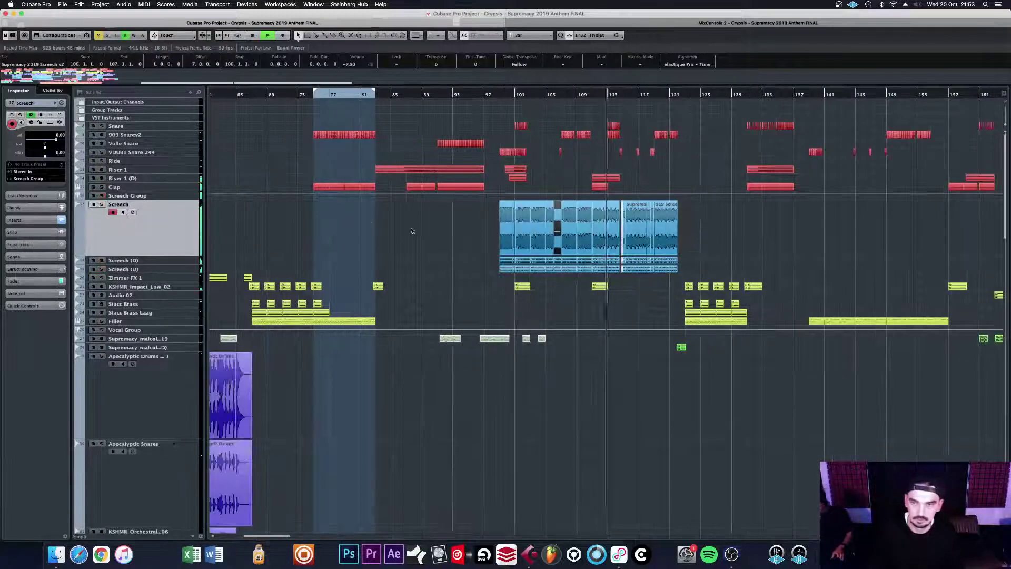
{"action": "key", "text": "h"}
{"action": "key", "text": "h"}
{"action": "key", "text": "h"}
{"action": "key", "text": "h"}
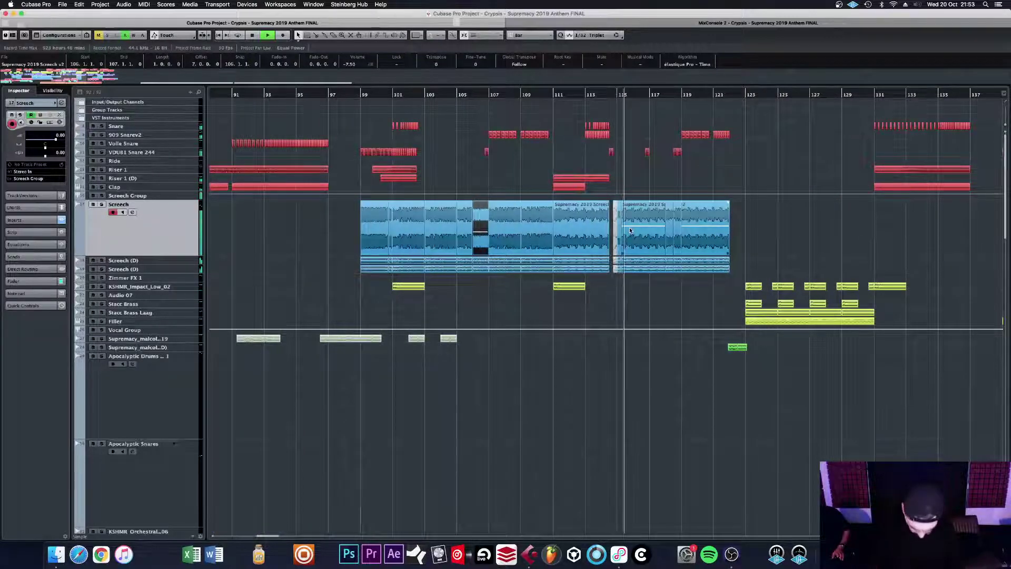
{"action": "scroll", "coordinate": [656, 261], "scroll_direction": "down", "scroll_amount": 15}
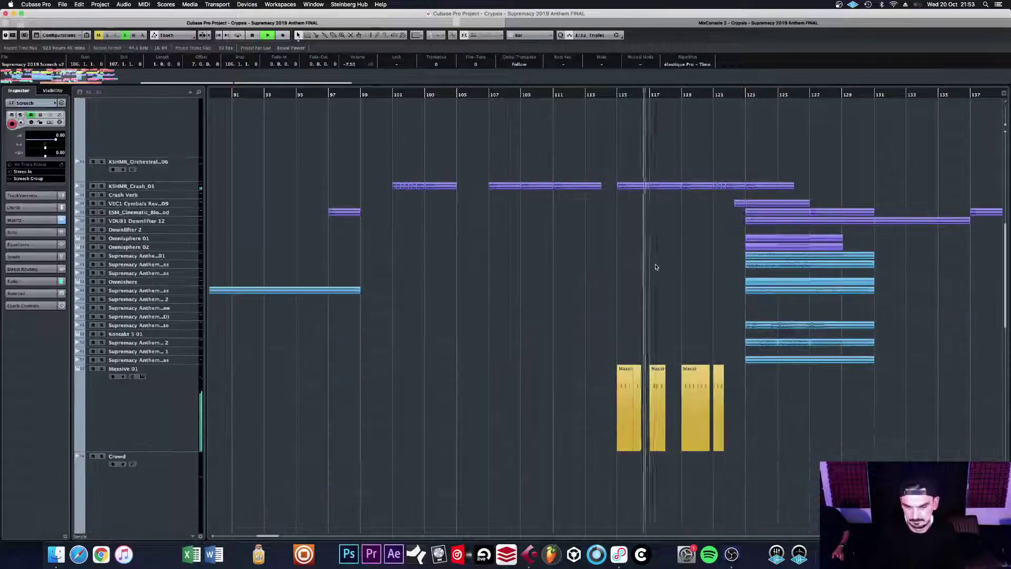
Step: Examine the Massive 01, Zuiger and Edit Kicks clips between bars 115 and 122 during playback
{"action": "key", "text": "h"}
{"action": "key", "text": "h"}
{"action": "key", "text": "h"}
{"action": "key", "text": "h"}
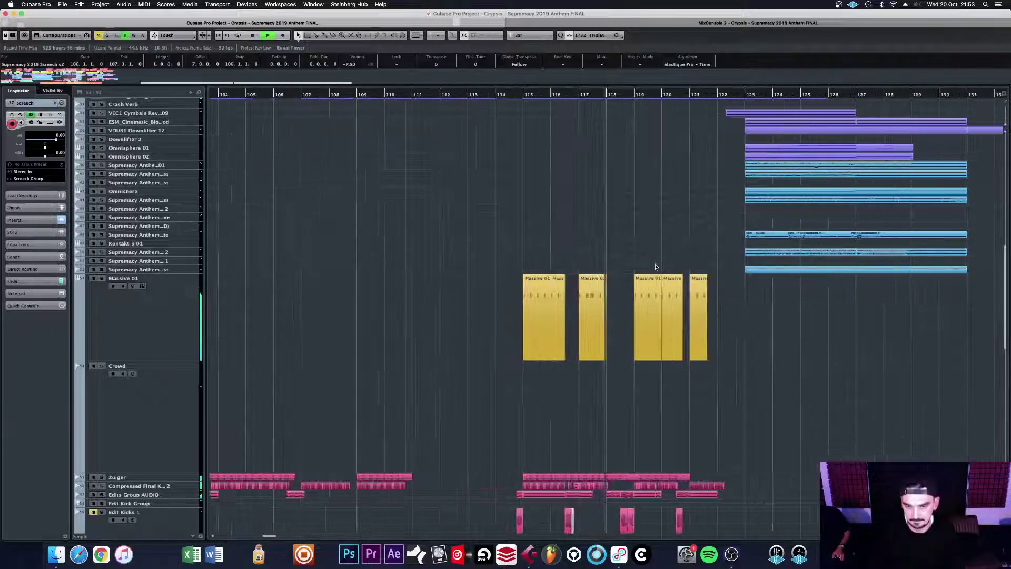
{"action": "scroll", "coordinate": [655, 267], "scroll_direction": "down", "scroll_amount": 4}
{"action": "scroll", "coordinate": [656, 267], "scroll_direction": "down", "scroll_amount": 1}
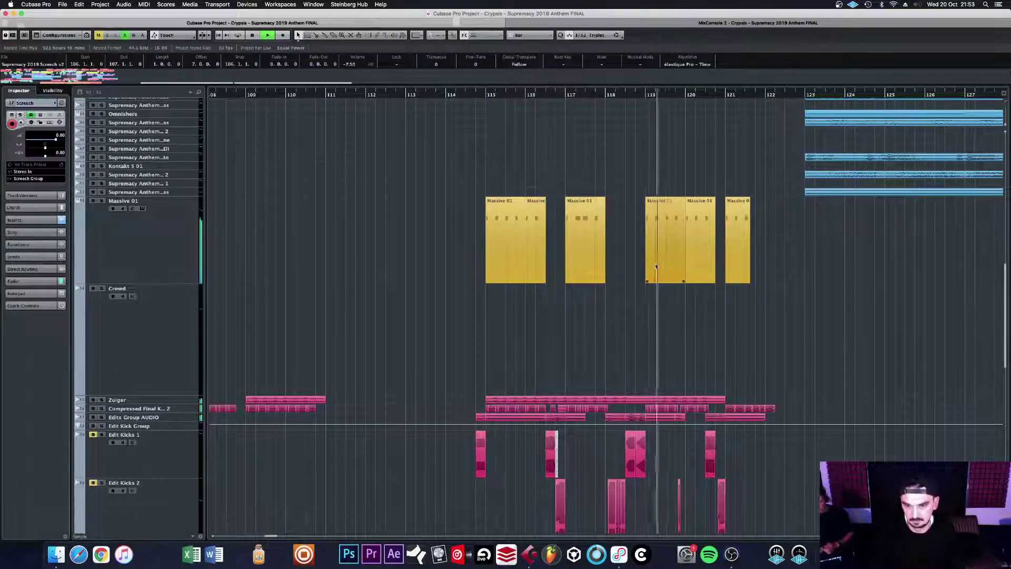
{"action": "key", "text": "g"}
{"action": "key", "text": "g"}
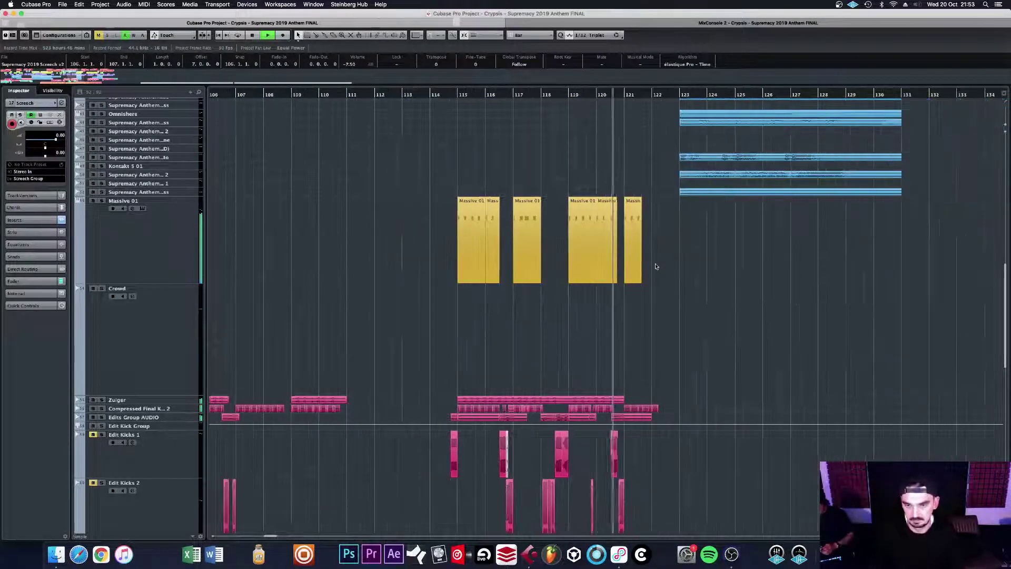
Step: Examine the crash, downlifter, Omnisphere and Supremacy Anthem clips from bar 123 onward, and stop playback around bar 124
{"action": "scroll", "coordinate": [656, 267], "scroll_direction": "down", "scroll_amount": 3}
{"action": "scroll", "coordinate": [656, 267], "scroll_direction": "up", "scroll_amount": 10}
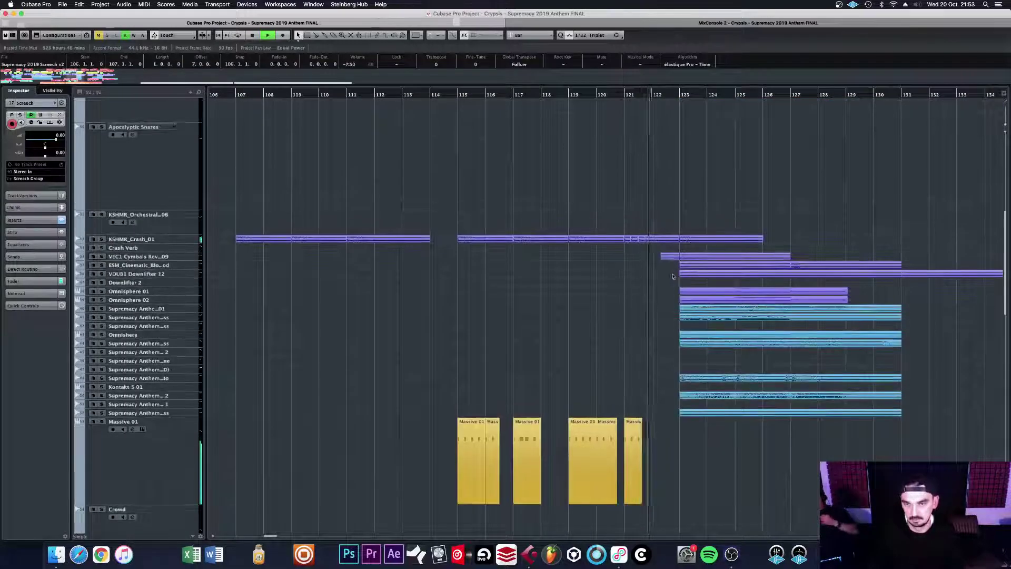
{"action": "key", "text": "g"}
{"action": "key", "text": "g"}
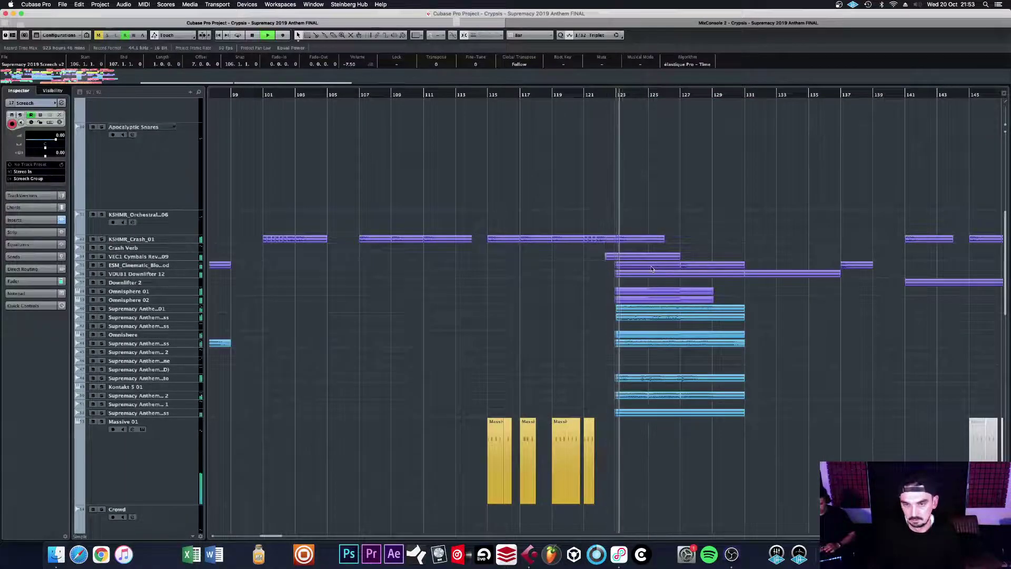
{"action": "key", "text": "g"}
{"action": "key", "text": "g"}
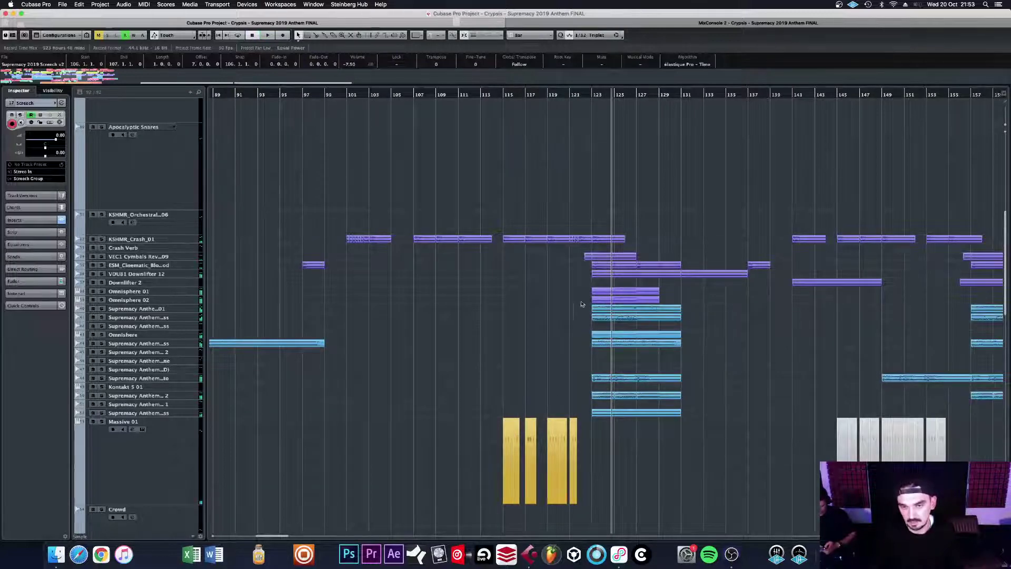
{"action": "scroll", "coordinate": [635, 319], "scroll_direction": "up", "scroll_amount": 1}
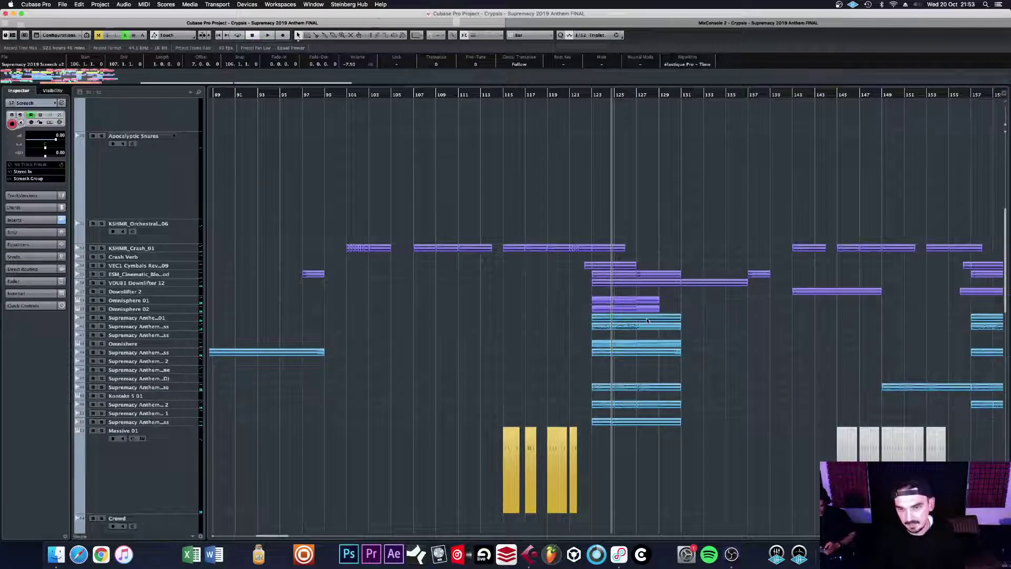
{"action": "key", "text": "g"}
{"action": "key", "text": "g"}
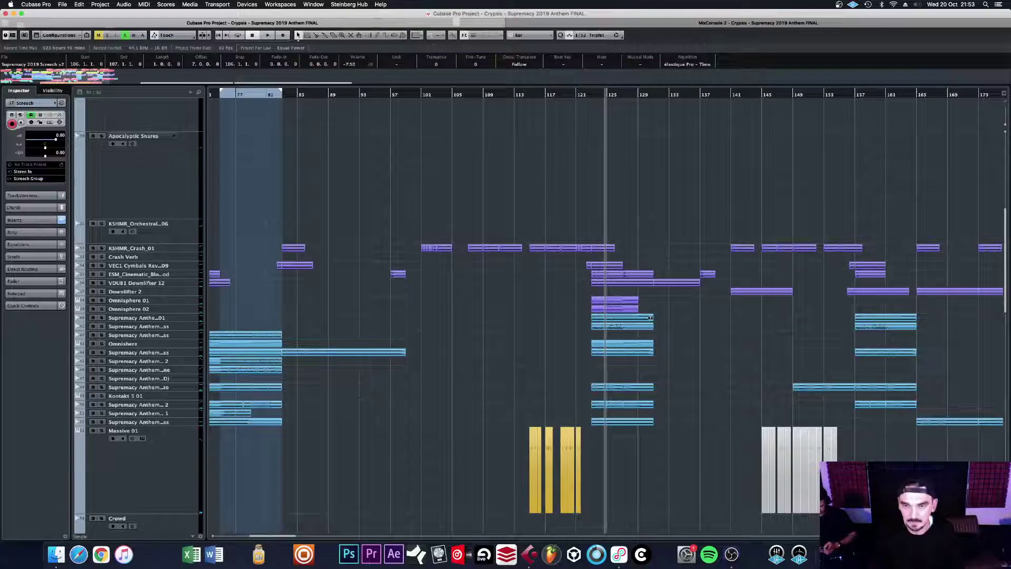
Step: Locate the V1 bounce near the end of the track list and select its track to show the waveform enlarged
{"action": "key", "text": "g"}
{"action": "key", "text": "g"}
{"action": "key", "text": "g"}
{"action": "key", "text": "g"}
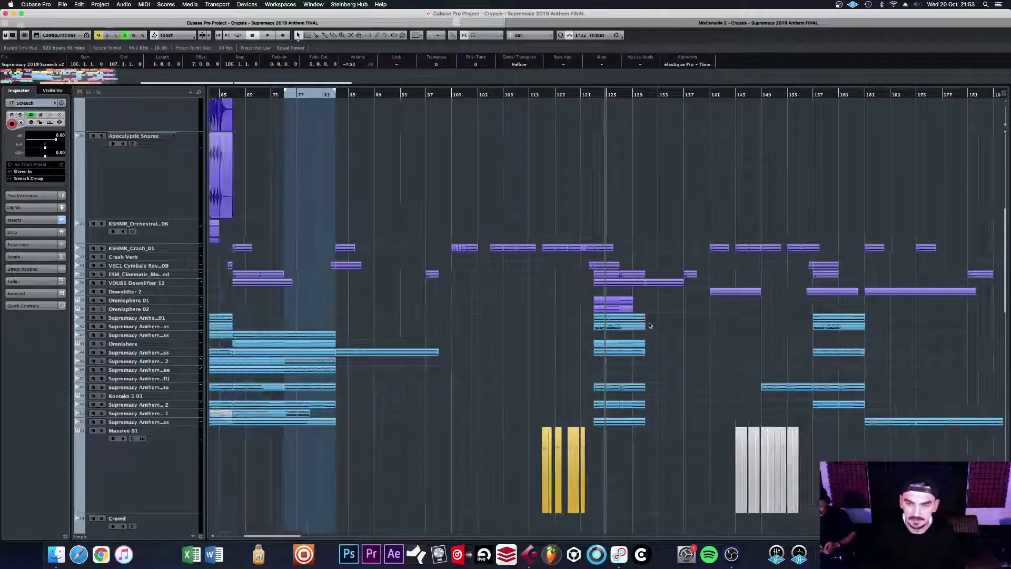
{"action": "scroll", "coordinate": [769, 384], "scroll_direction": "down", "scroll_amount": 15}
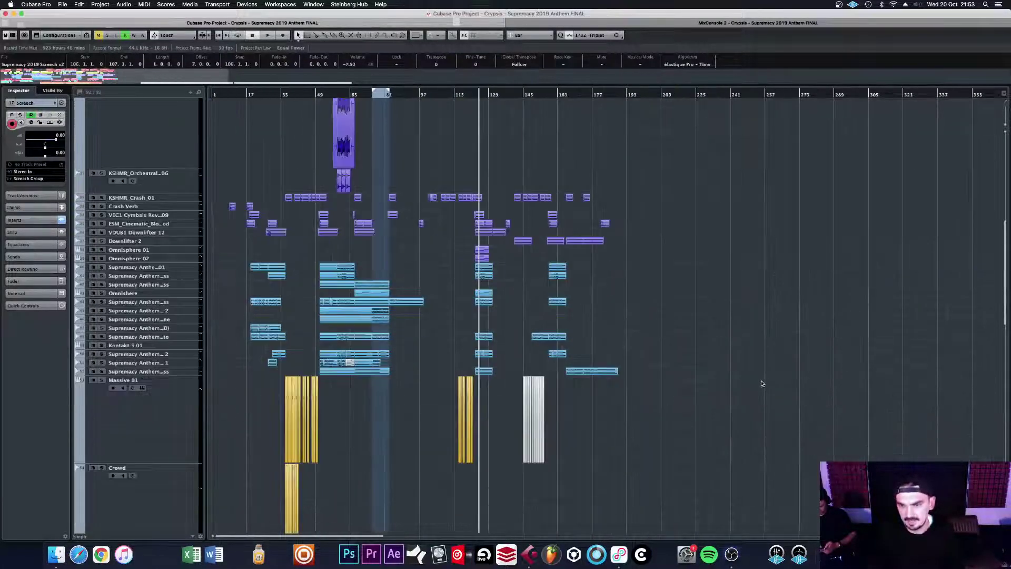
{"action": "key", "text": "g"}
{"action": "key", "text": "g"}
{"action": "key", "text": "g"}
{"action": "scroll", "coordinate": [718, 380], "scroll_direction": "down", "scroll_amount": 10}
{"action": "key", "text": "g"}
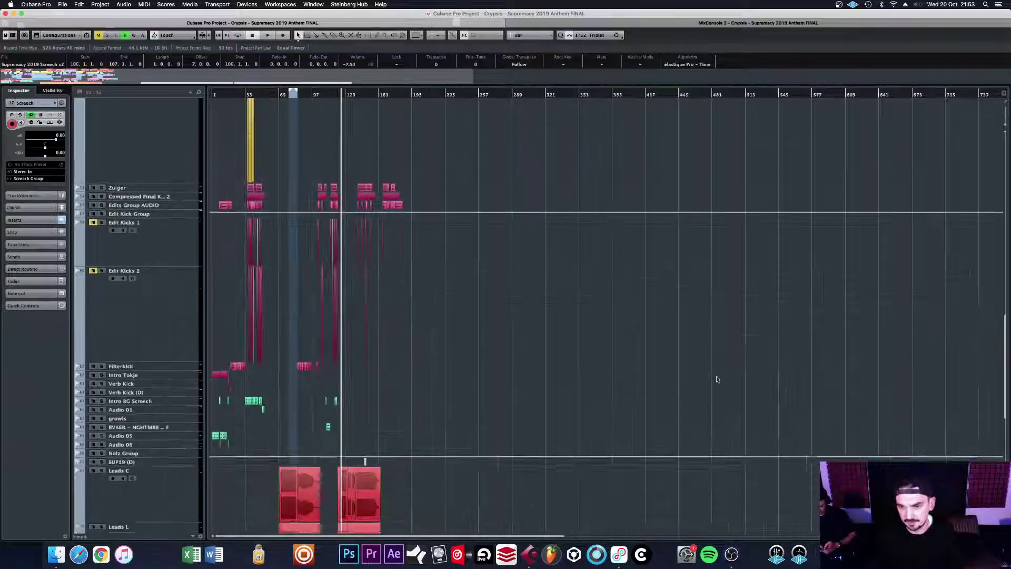
{"action": "key", "text": "g"}
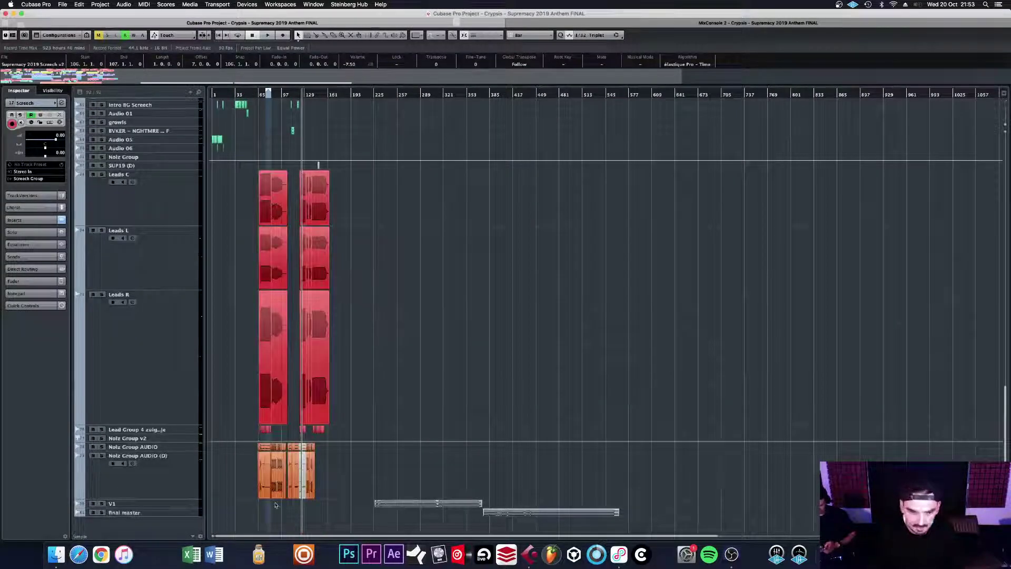
{"action": "left_click", "coordinate": [181, 506]}
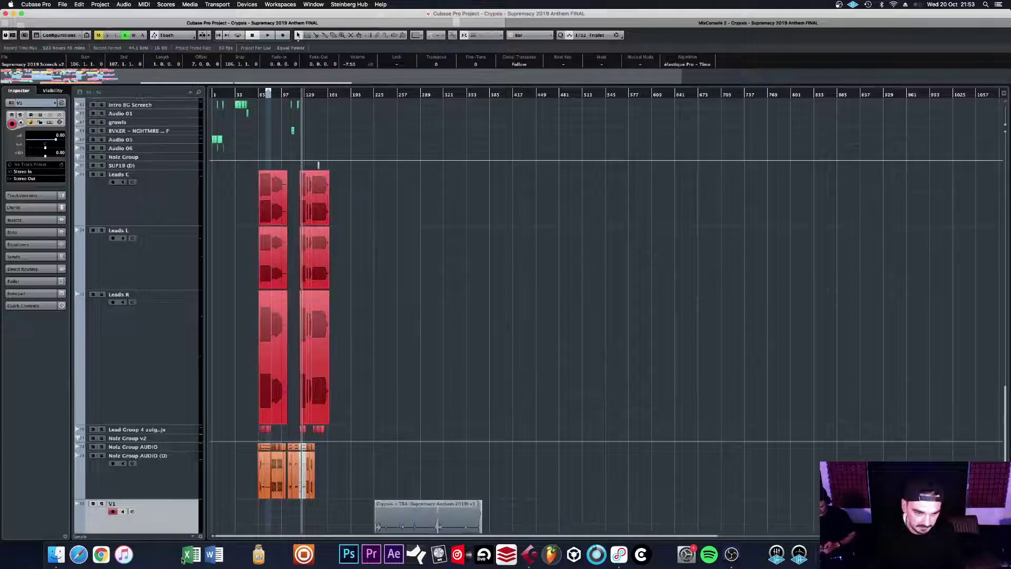
{"action": "scroll", "coordinate": [425, 476], "scroll_direction": "down", "scroll_amount": 2}
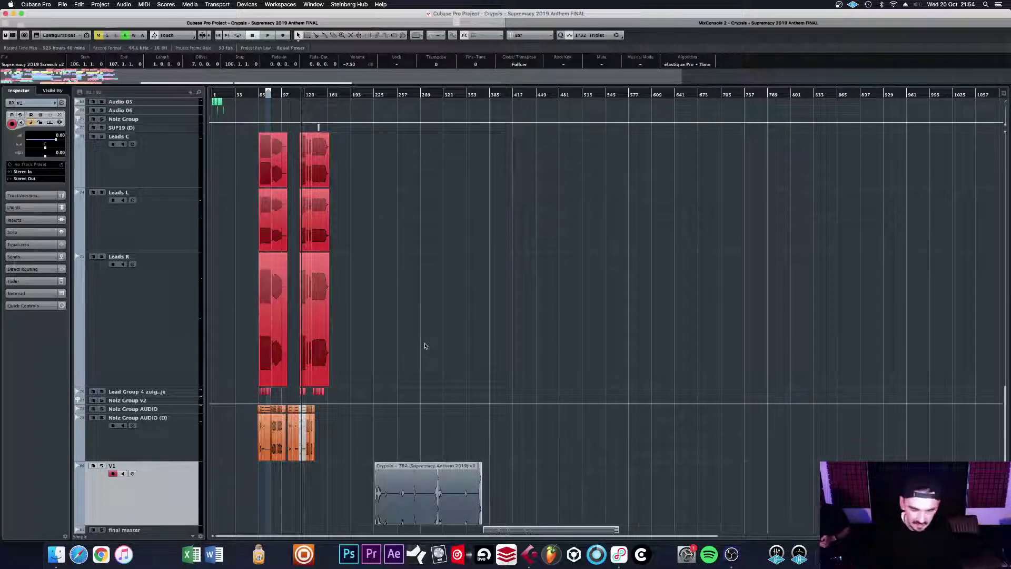
Step: Audition the V1 bounce from about bar 277, skip ahead to around bar 300, and listen from bar 313 to about bar 352
{"action": "double_click", "coordinate": [417, 98]}
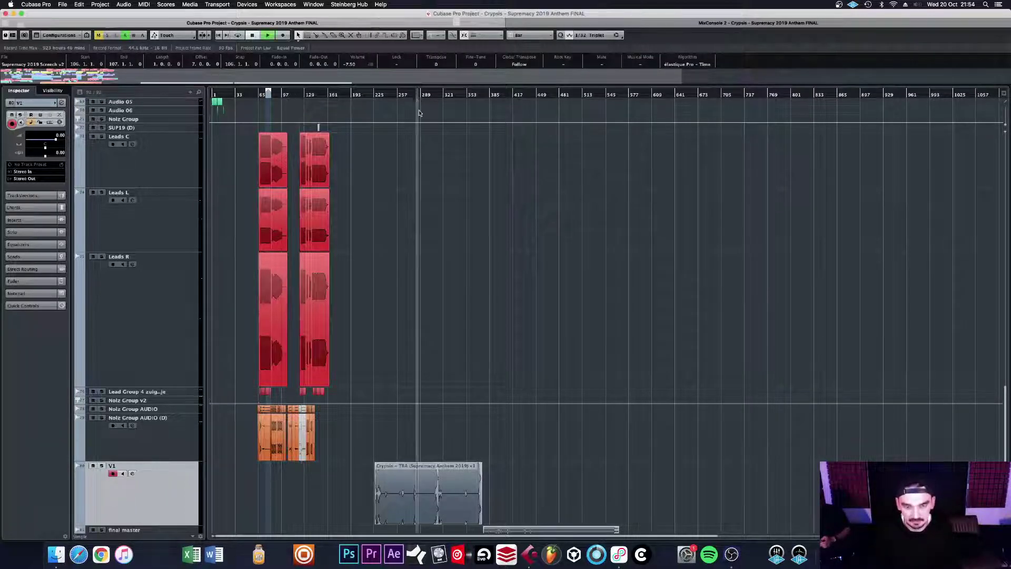
{"action": "scroll", "coordinate": [421, 124], "scroll_direction": "up", "scroll_amount": 6}
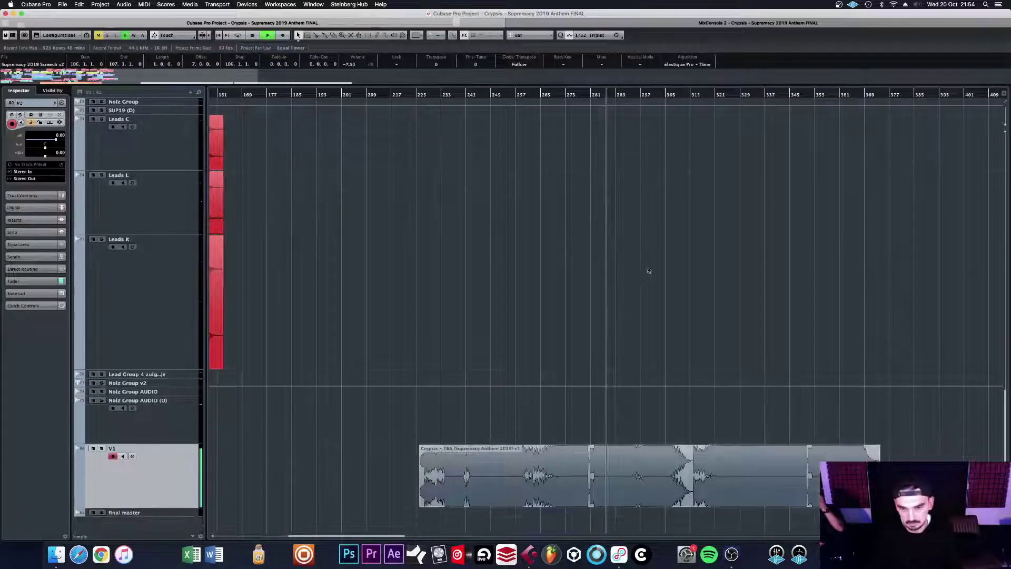
{"action": "left_click", "coordinate": [634, 97]}
{"action": "left_click", "coordinate": [664, 97]}
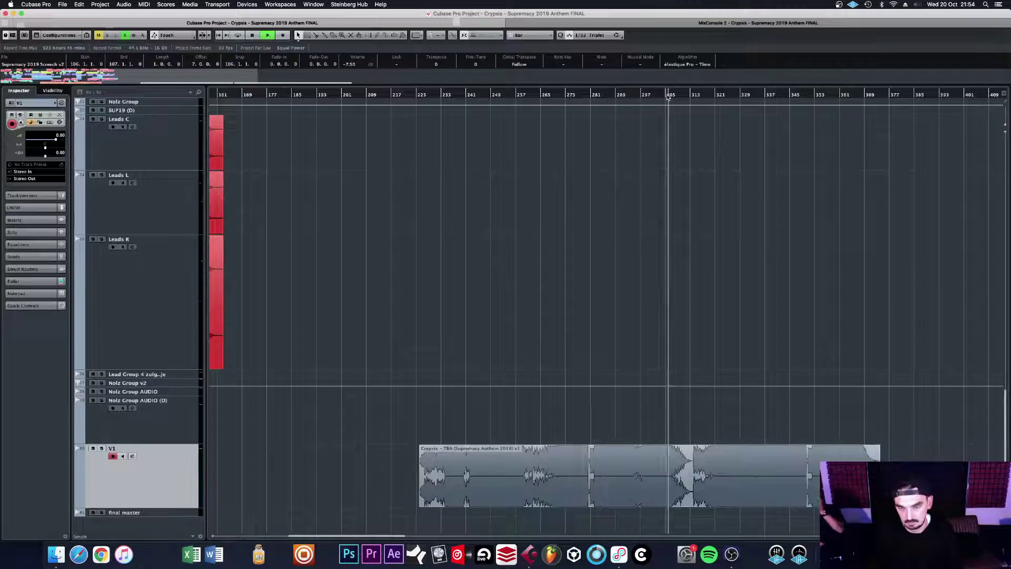
{"action": "left_click", "coordinate": [656, 97]}
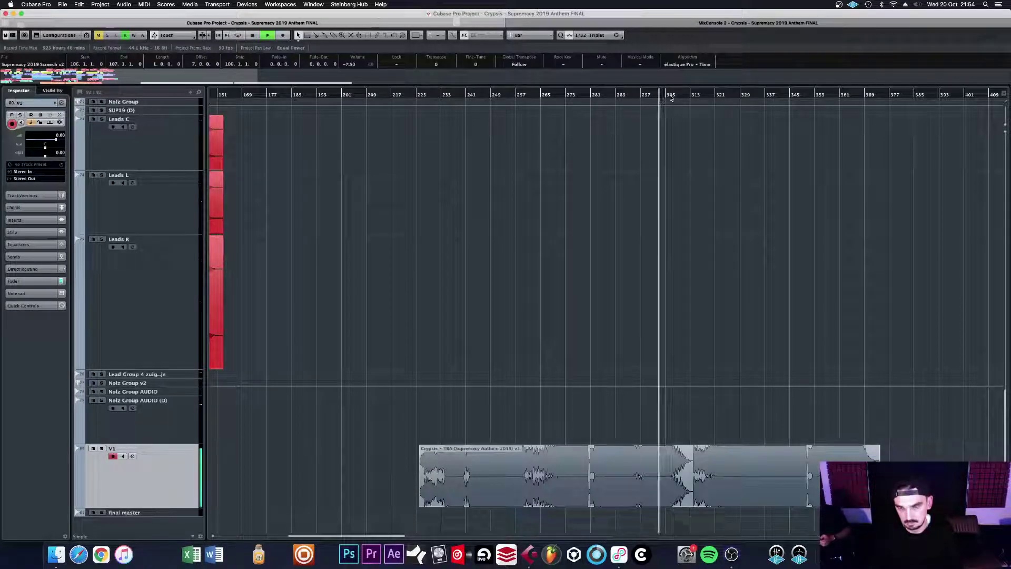
{"action": "key", "text": "space"}
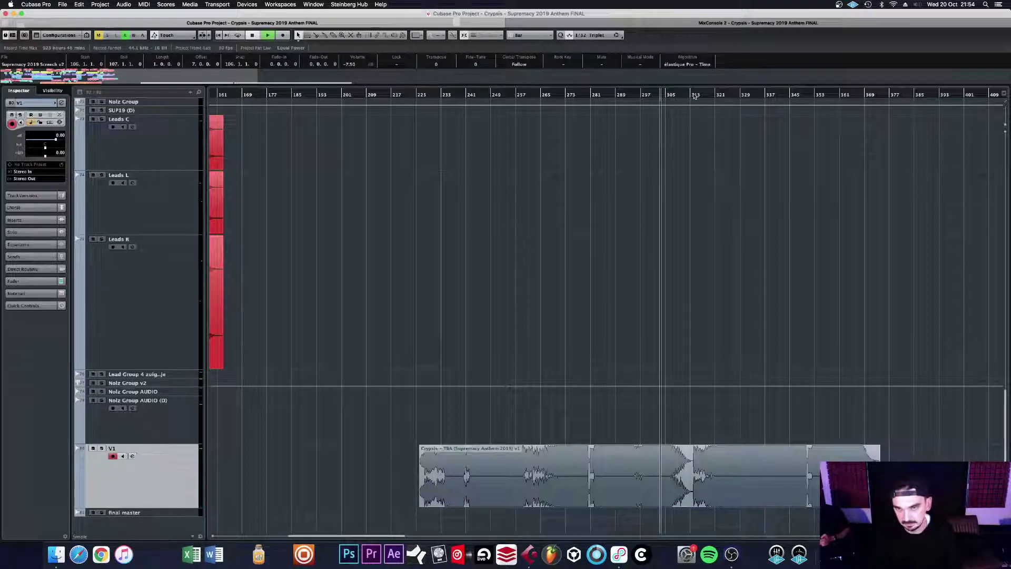
{"action": "left_click", "coordinate": [695, 96]}
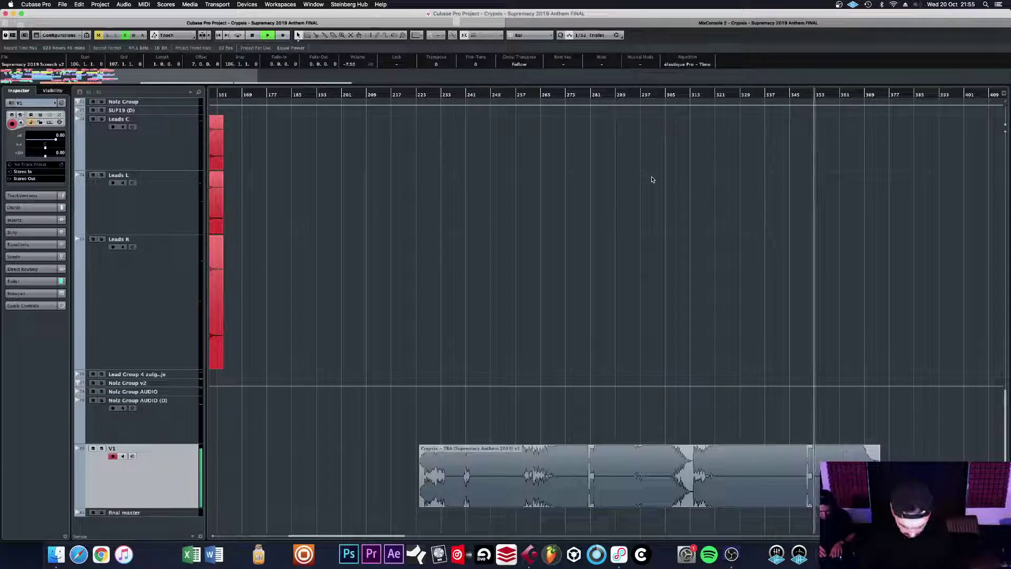
{"action": "key", "text": "space"}
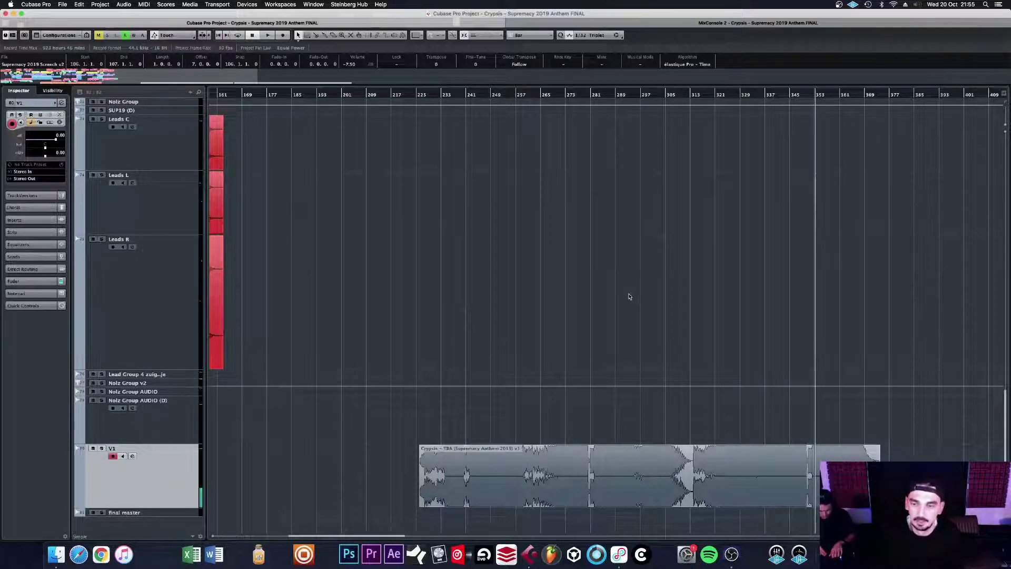
Step: Return to the final version's arrangement and start playback from about bar 120
{"action": "scroll", "coordinate": [650, 316], "scroll_direction": "down", "scroll_amount": 6}
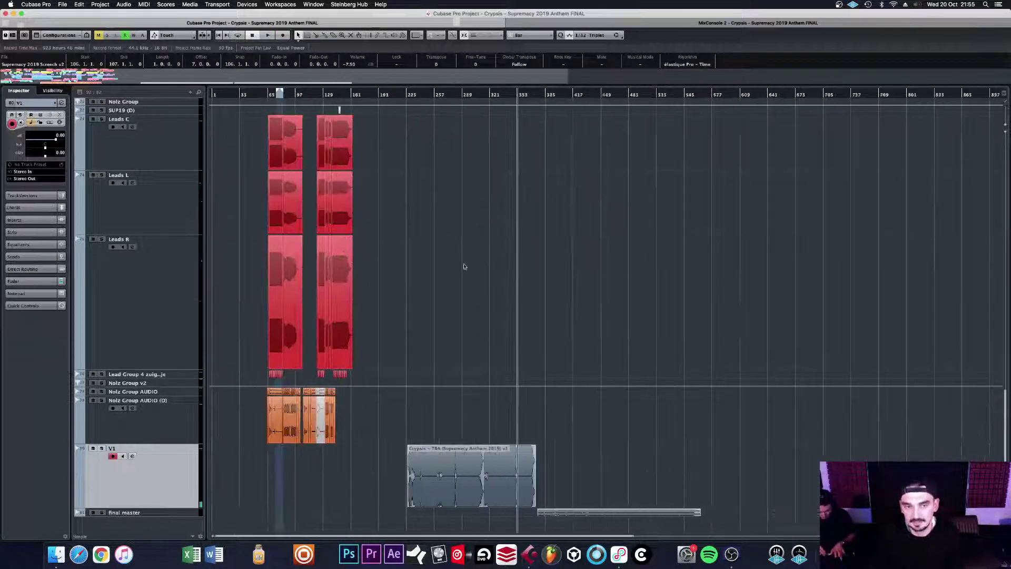
{"action": "scroll", "coordinate": [465, 347], "scroll_direction": "up", "scroll_amount": 10}
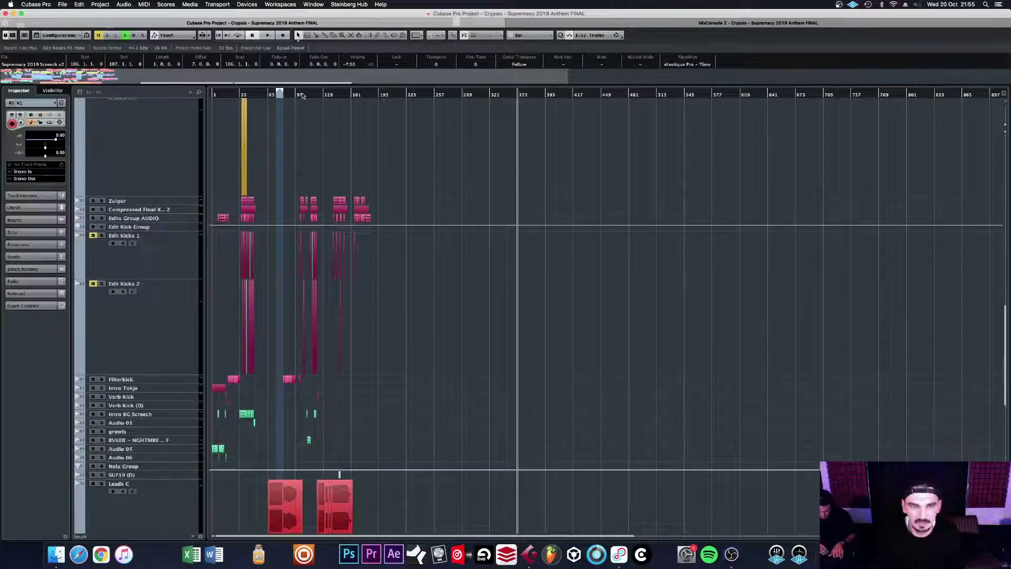
{"action": "scroll", "coordinate": [429, 169], "scroll_direction": "up", "scroll_amount": 5}
{"action": "scroll", "coordinate": [564, 260], "scroll_direction": "up", "scroll_amount": 8}
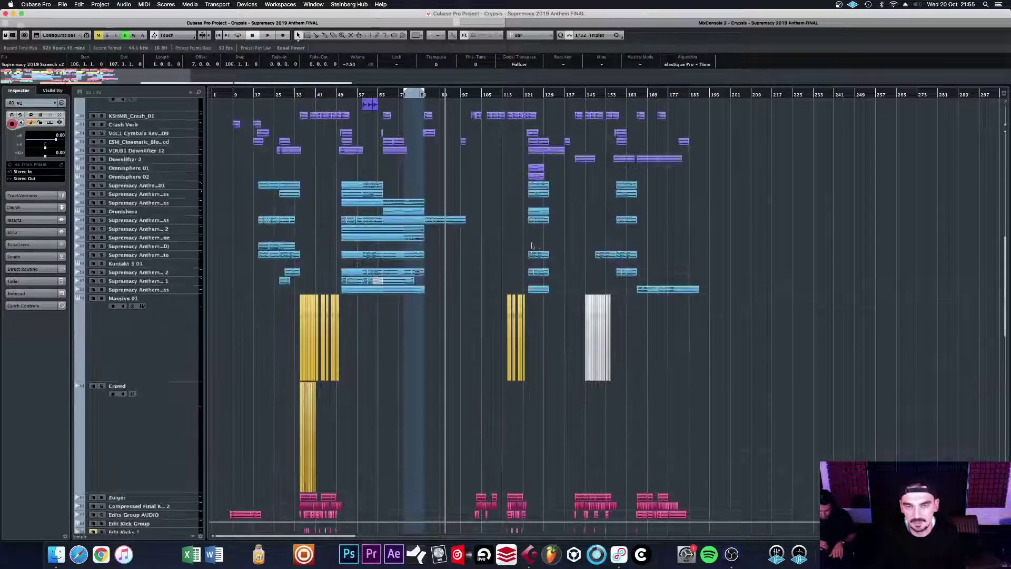
{"action": "scroll", "coordinate": [521, 242], "scroll_direction": "up", "scroll_amount": 8}
{"action": "scroll", "coordinate": [545, 285], "scroll_direction": "down", "scroll_amount": 8}
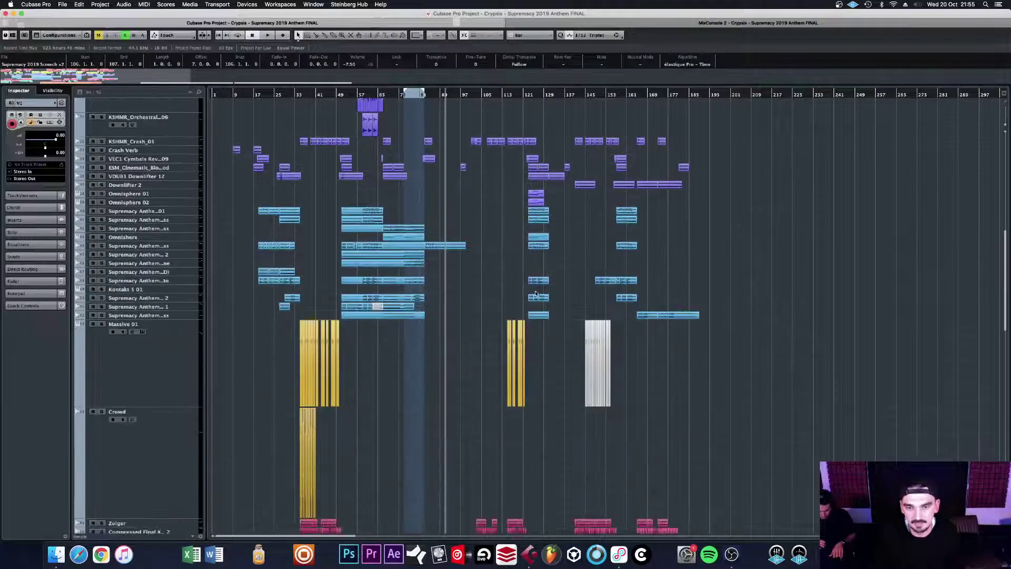
{"action": "left_click", "coordinate": [531, 96]}
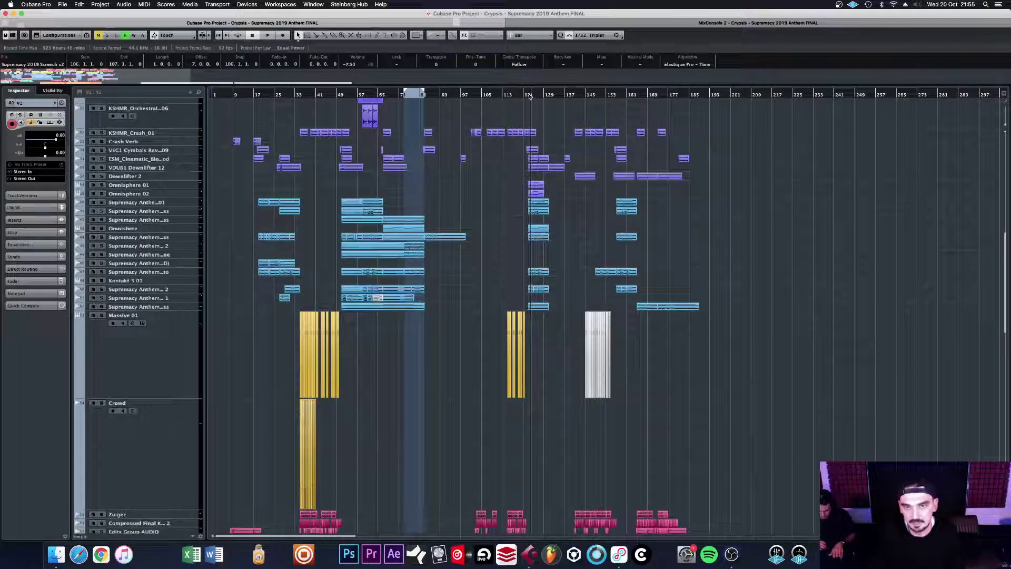
{"action": "double_click", "coordinate": [525, 99]}
{"action": "key", "text": "h"}
{"action": "key", "text": "h"}
{"action": "key", "text": "h"}
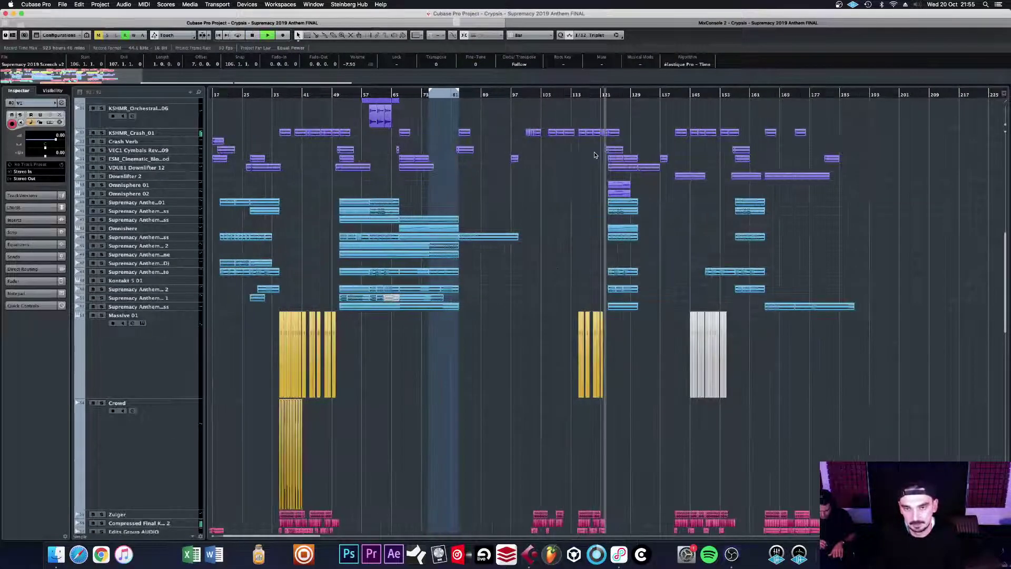
Step: Examine the kick, Omnisphere and Supremacy Anthem layers around bars 121 to 131 while listening up to about bar 131
{"action": "key", "text": "g"}
{"action": "scroll", "coordinate": [684, 192], "scroll_direction": "down", "scroll_amount": 5}
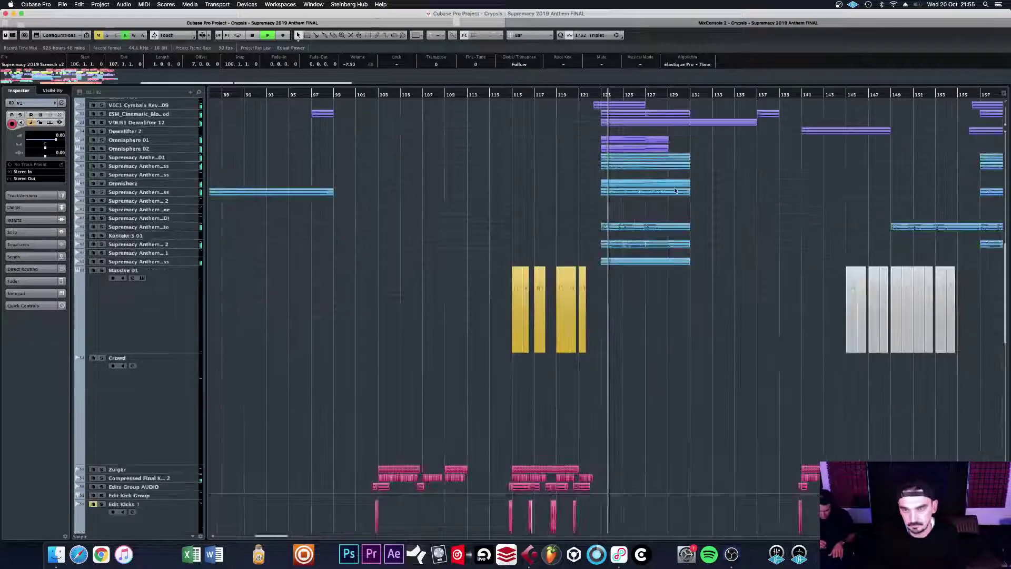
{"action": "key", "text": "g"}
{"action": "scroll", "coordinate": [704, 194], "scroll_direction": "down", "scroll_amount": 6}
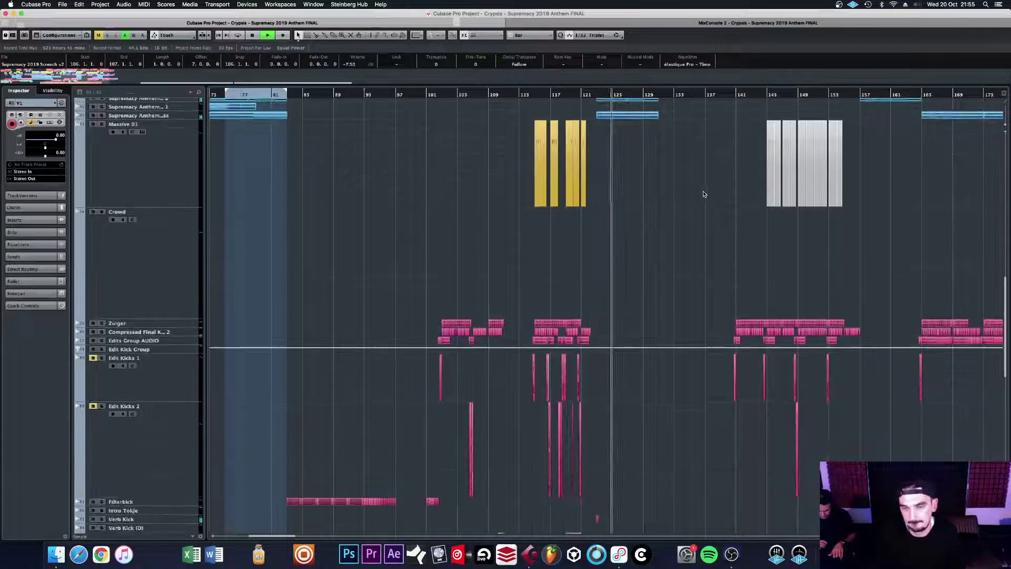
{"action": "scroll", "coordinate": [704, 195], "scroll_direction": "down", "scroll_amount": 15}
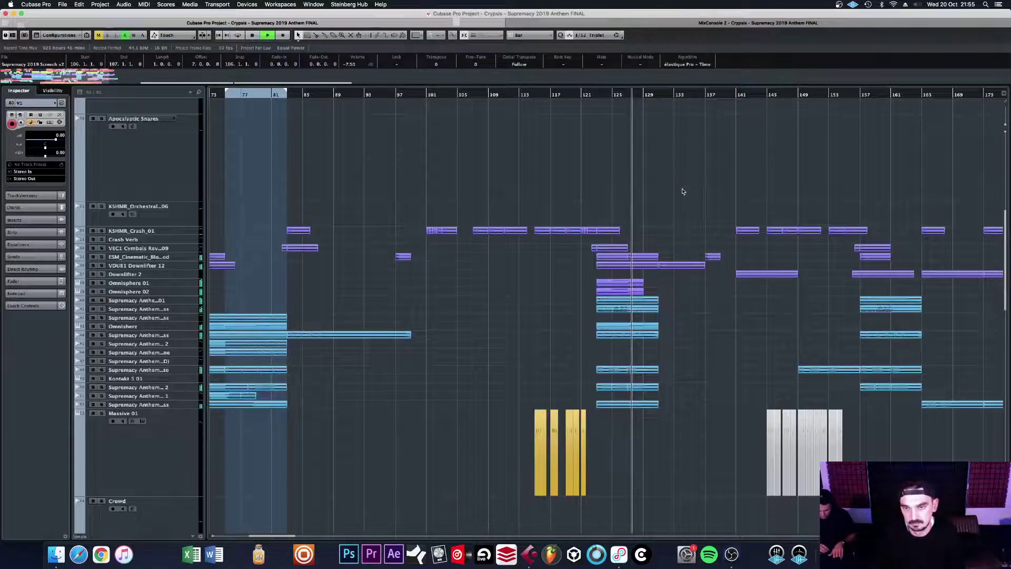
{"action": "key", "text": "g"}
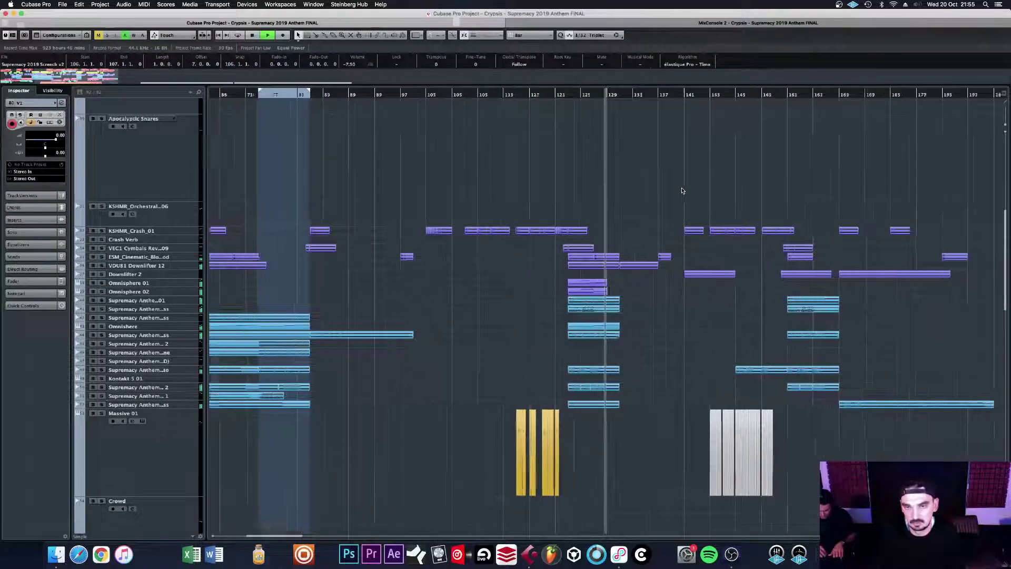
{"action": "key", "text": "h"}
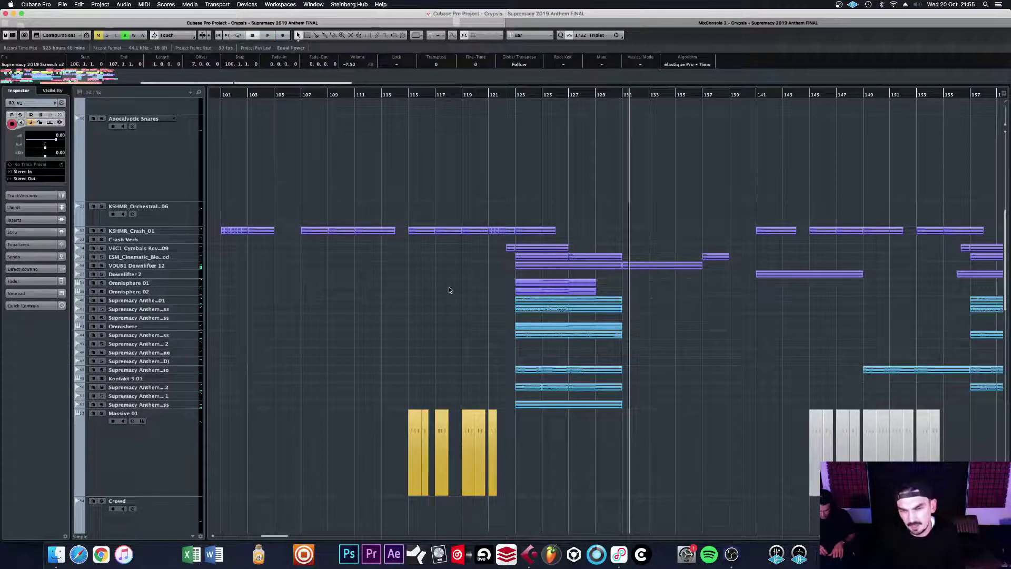
Step: Resume playback from about bar 131 and examine the snare, riser and clap layers leading up to bar 137
{"action": "key", "text": "g"}
{"action": "key", "text": "g"}
{"action": "key", "text": "g"}
{"action": "key", "text": "g"}
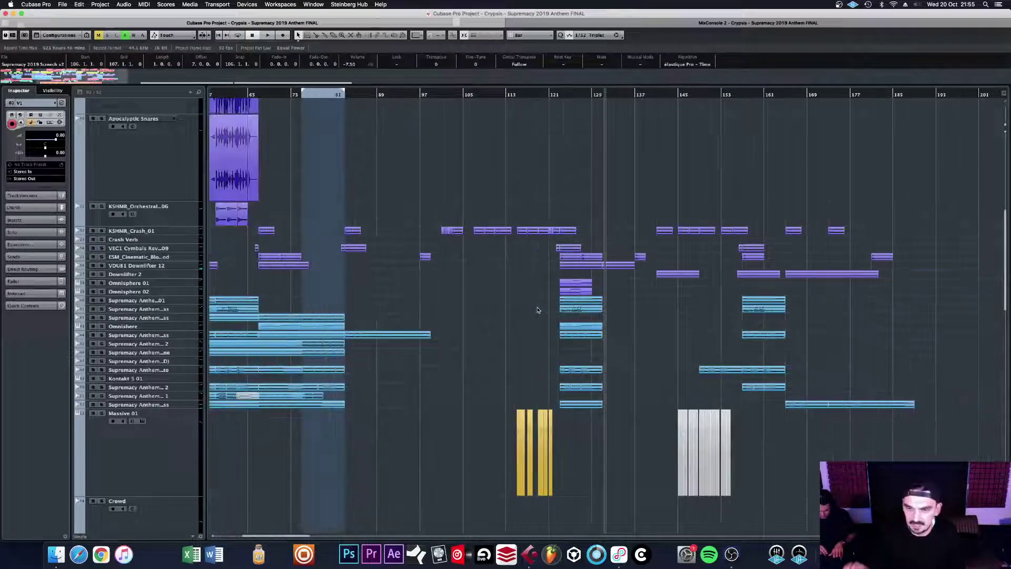
{"action": "scroll", "coordinate": [618, 276], "scroll_direction": "up", "scroll_amount": 1}
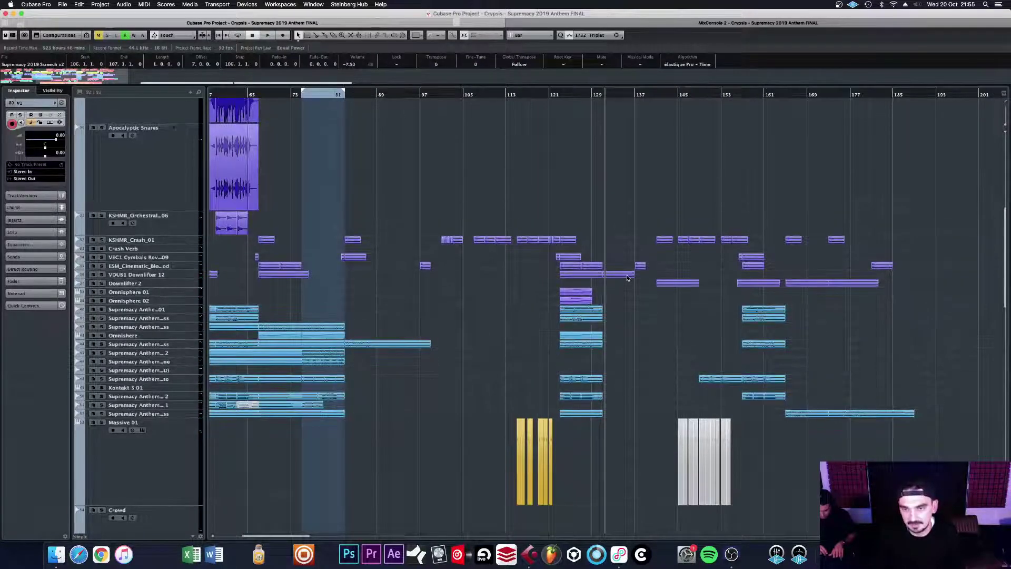
{"action": "scroll", "coordinate": [635, 268], "scroll_direction": "up", "scroll_amount": 10}
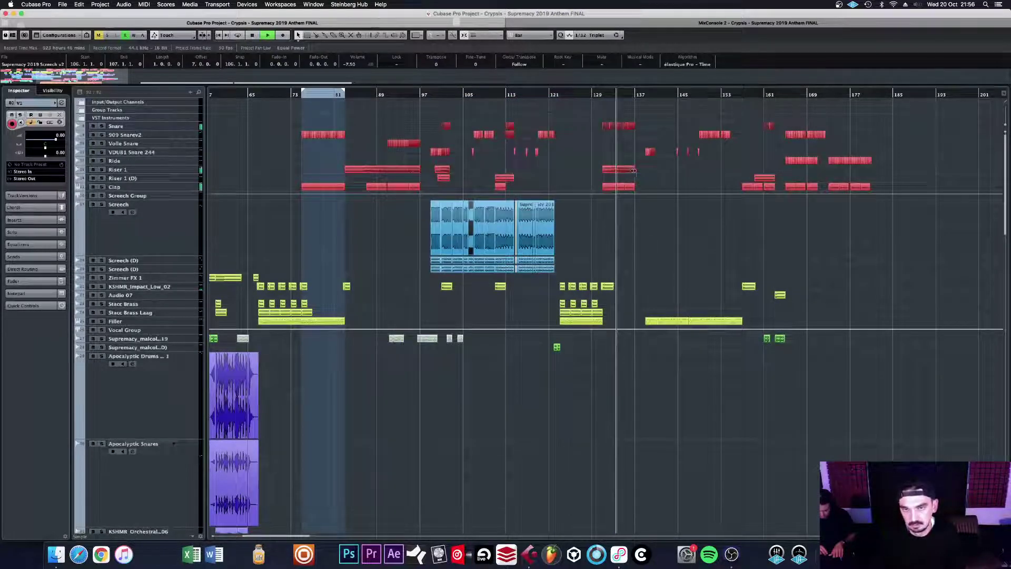
{"action": "key", "text": "g"}
{"action": "scroll", "coordinate": [650, 215], "scroll_direction": "down", "scroll_amount": 8}
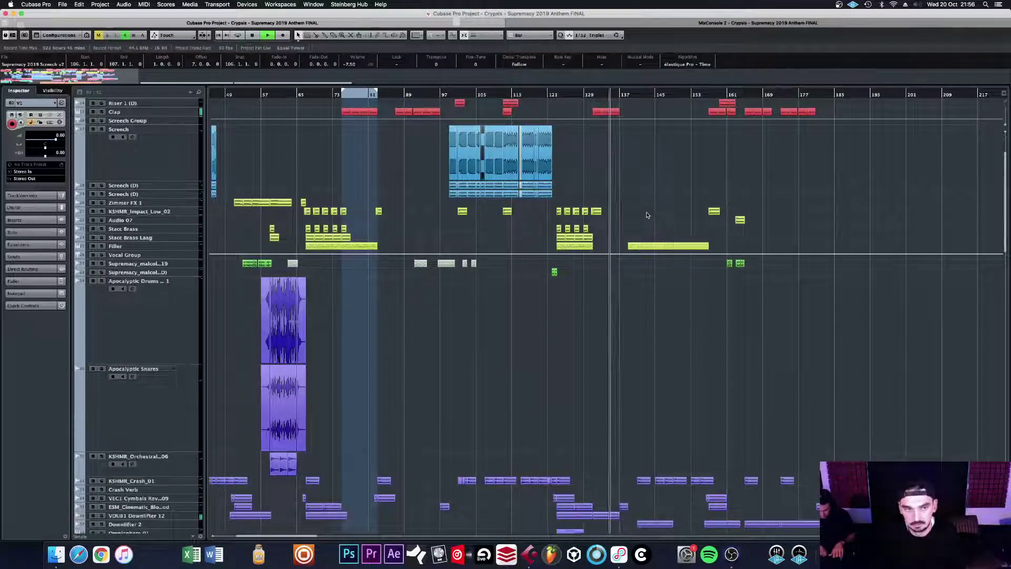
Step: Follow the playback from about bar 135 to 140 while examining the crash, downlifter, Massive and kick tracks
{"action": "key", "text": "h"}
{"action": "key", "text": "h"}
{"action": "key", "text": "h"}
{"action": "scroll", "coordinate": [643, 217], "scroll_direction": "down", "scroll_amount": 20}
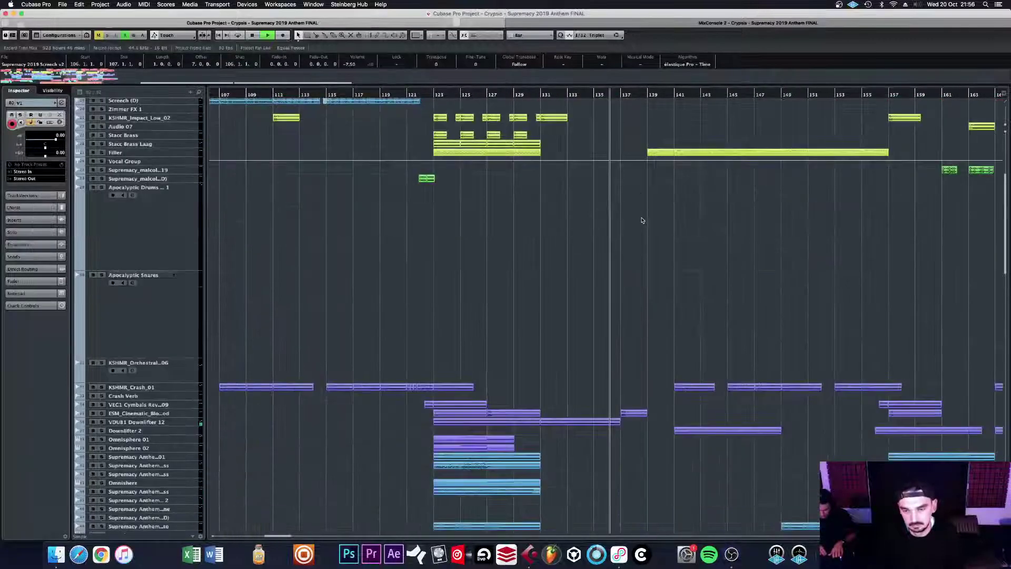
{"action": "scroll", "coordinate": [642, 221], "scroll_direction": "down", "scroll_amount": 5}
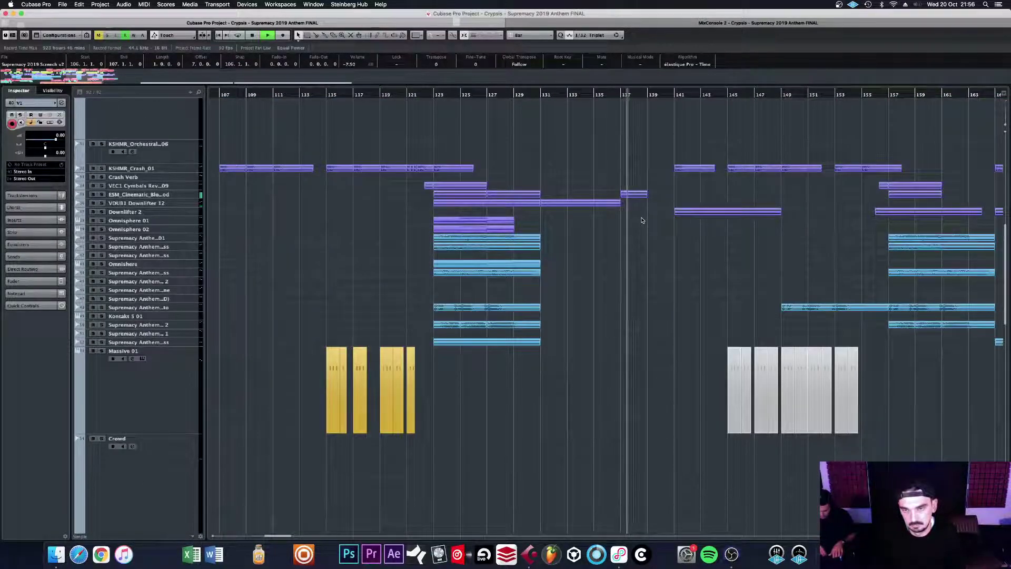
{"action": "scroll", "coordinate": [642, 220], "scroll_direction": "down", "scroll_amount": 1}
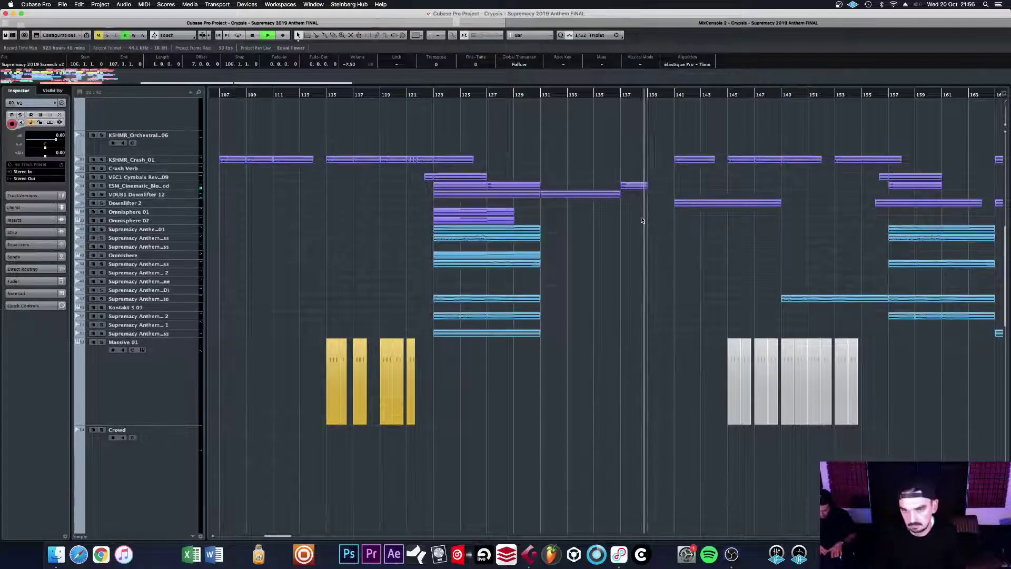
{"action": "scroll", "coordinate": [642, 220], "scroll_direction": "down", "scroll_amount": 12}
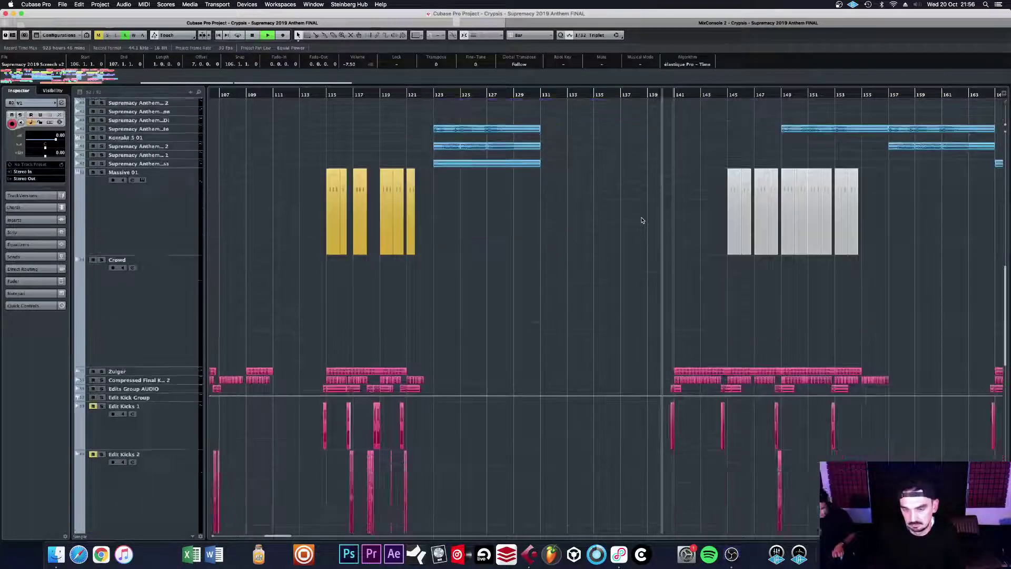
Step: Listen from about bar 142 to 148 while examining the Zuiger, edit kick and Leads Group layers
{"action": "key", "text": "h"}
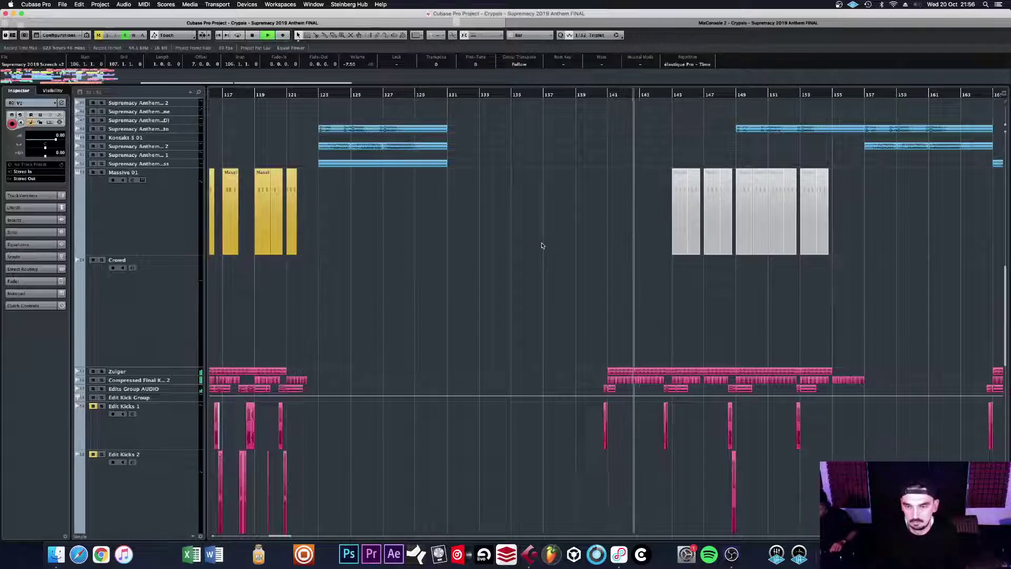
{"action": "scroll", "coordinate": [542, 245], "scroll_direction": "down", "scroll_amount": 6}
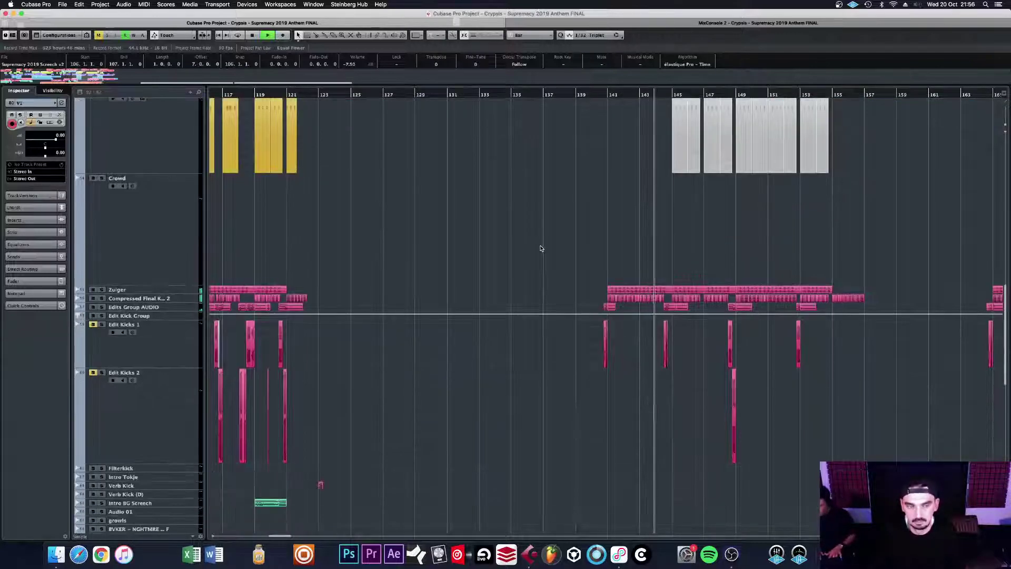
{"action": "scroll", "coordinate": [541, 248], "scroll_direction": "down", "scroll_amount": 1}
{"action": "key", "text": "g"}
{"action": "key", "text": "g"}
{"action": "key", "text": "g"}
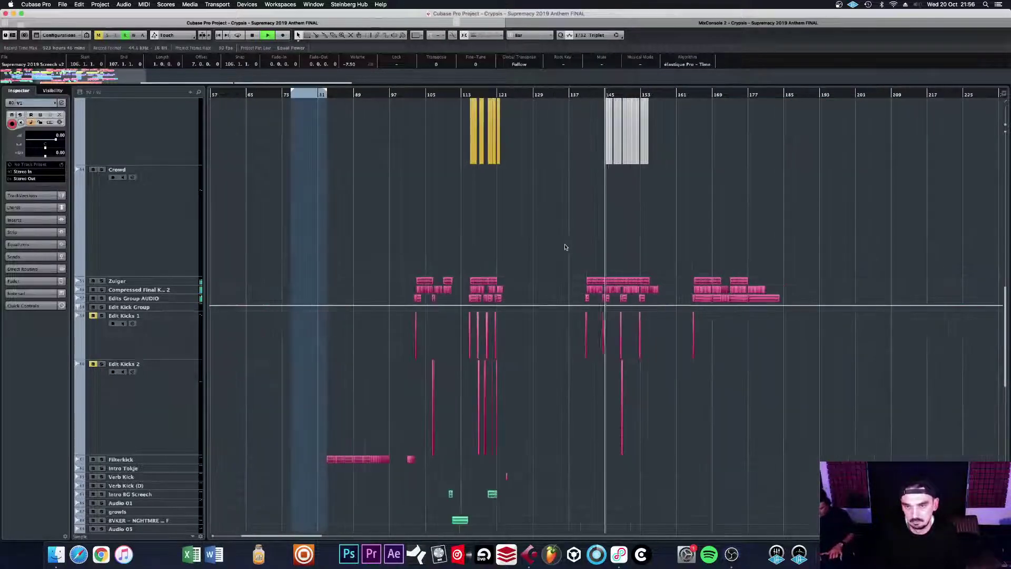
{"action": "scroll", "coordinate": [564, 243], "scroll_direction": "down", "scroll_amount": 10}
{"action": "scroll", "coordinate": [573, 249], "scroll_direction": "up", "scroll_amount": 20}
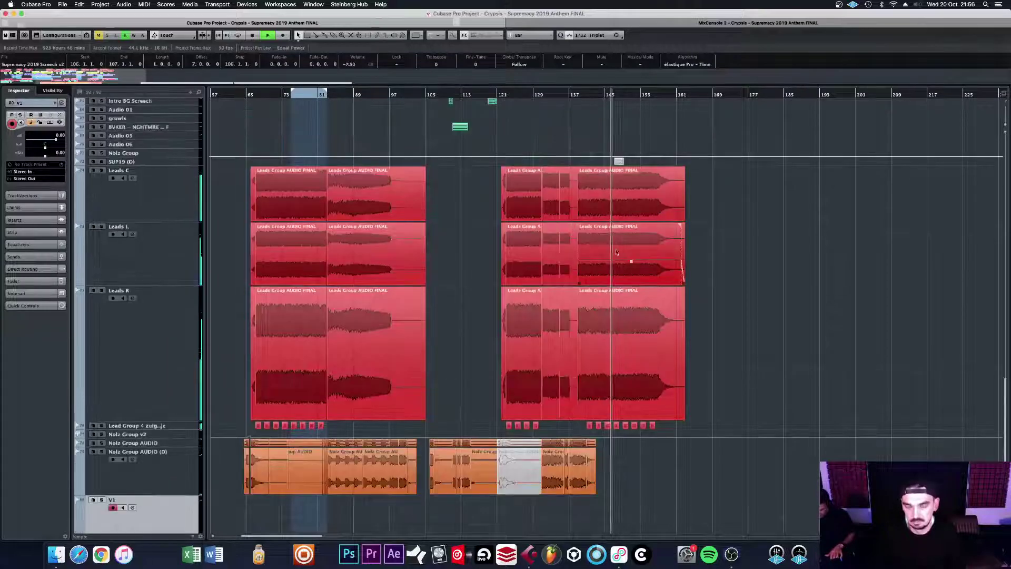
{"action": "scroll", "coordinate": [634, 254], "scroll_direction": "up", "scroll_amount": 4}
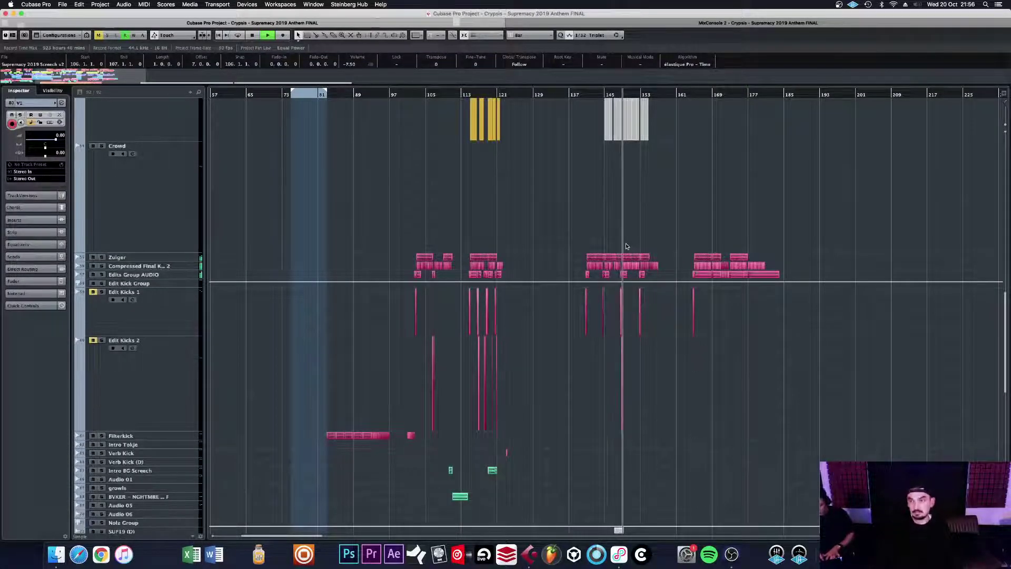
Step: Examine the Massive, downlifter and Supremacy Anthem layers around bars 149 to 165, then stop playback at about bar 165
{"action": "scroll", "coordinate": [626, 245], "scroll_direction": "up", "scroll_amount": 15}
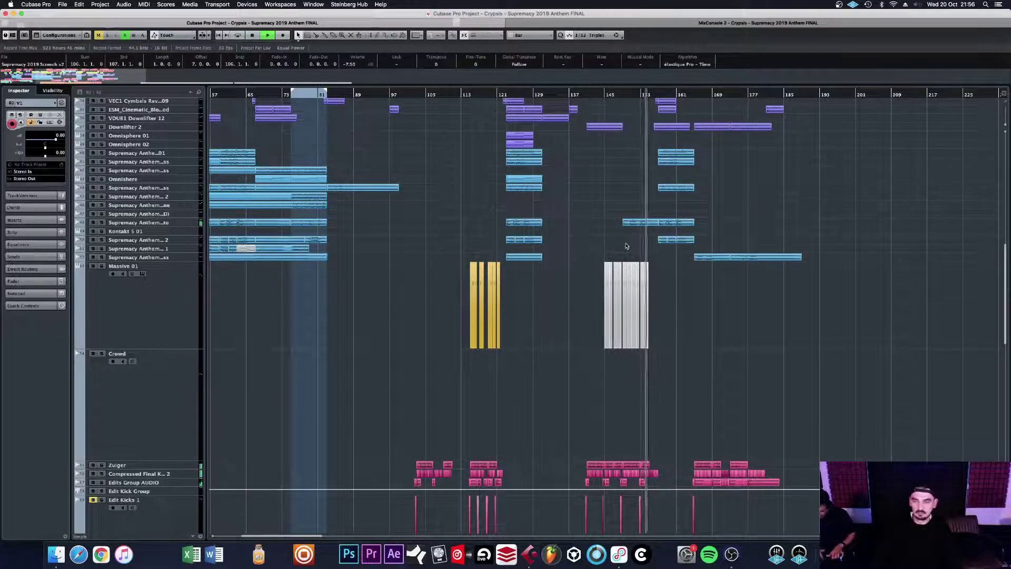
{"action": "scroll", "coordinate": [644, 279], "scroll_direction": "up", "scroll_amount": 6}
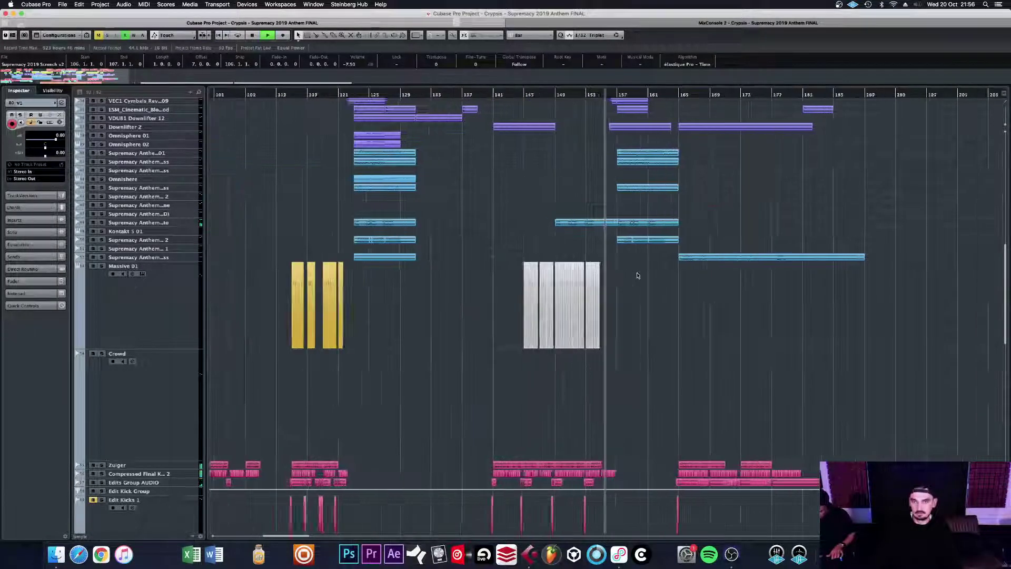
{"action": "scroll", "coordinate": [635, 276], "scroll_direction": "down", "scroll_amount": 1}
{"action": "scroll", "coordinate": [636, 263], "scroll_direction": "down", "scroll_amount": 1}
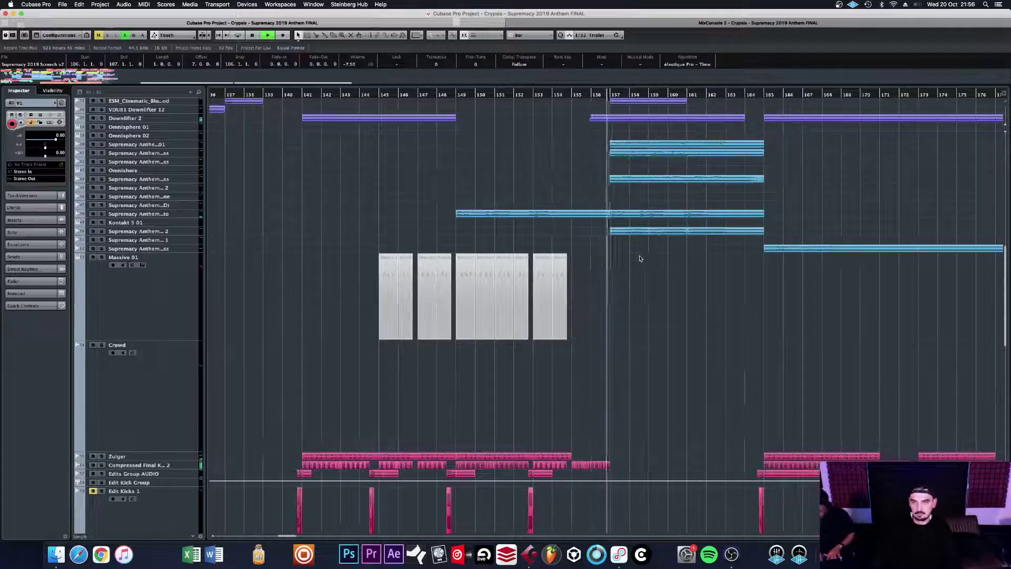
{"action": "scroll", "coordinate": [635, 258], "scroll_direction": "down", "scroll_amount": 2}
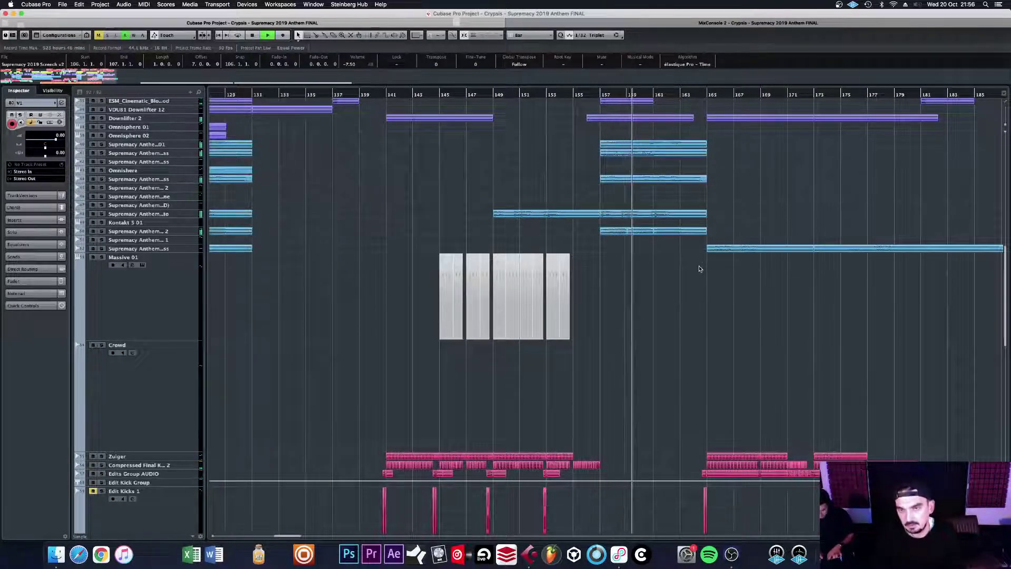
{"action": "scroll", "coordinate": [688, 272], "scroll_direction": "up", "scroll_amount": 3}
{"action": "scroll", "coordinate": [684, 295], "scroll_direction": "up", "scroll_amount": 3}
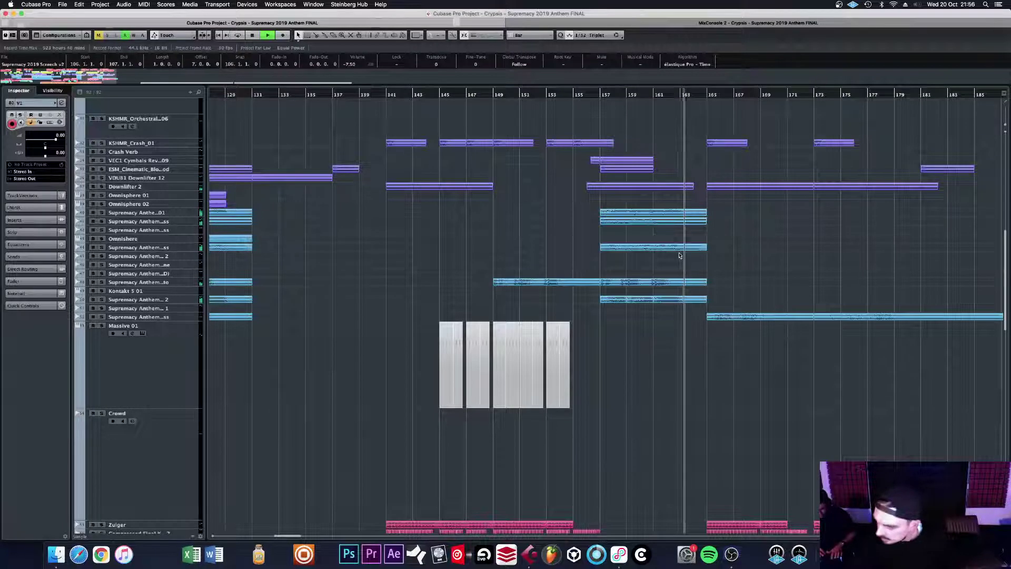
{"action": "key", "text": "space"}
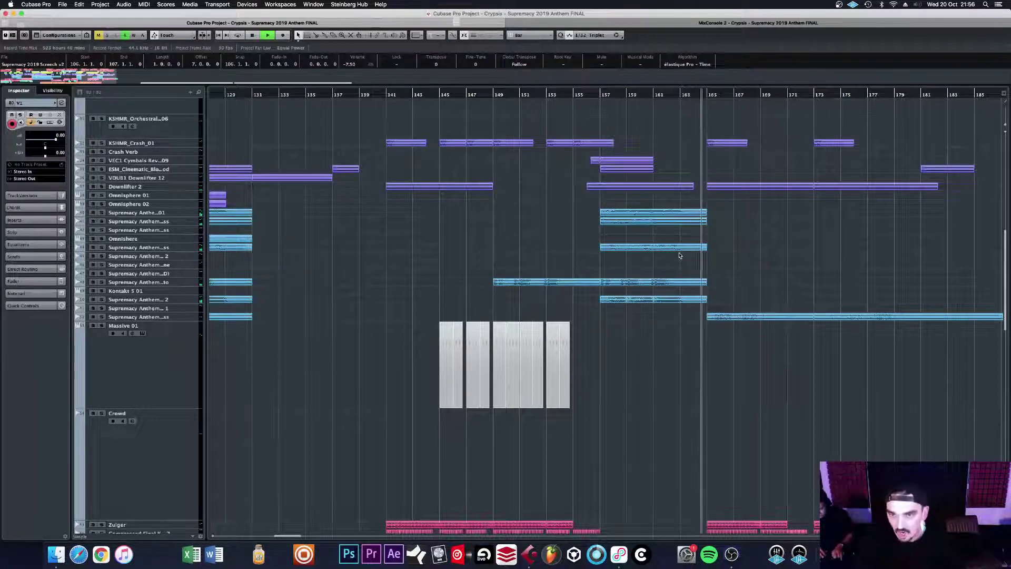
Step: Reduce the height of the Massive 01 track and move the Zuiger track directly above the Crowd track
{"action": "key", "text": "g"}
{"action": "key", "text": "g"}
{"action": "key", "text": "g"}
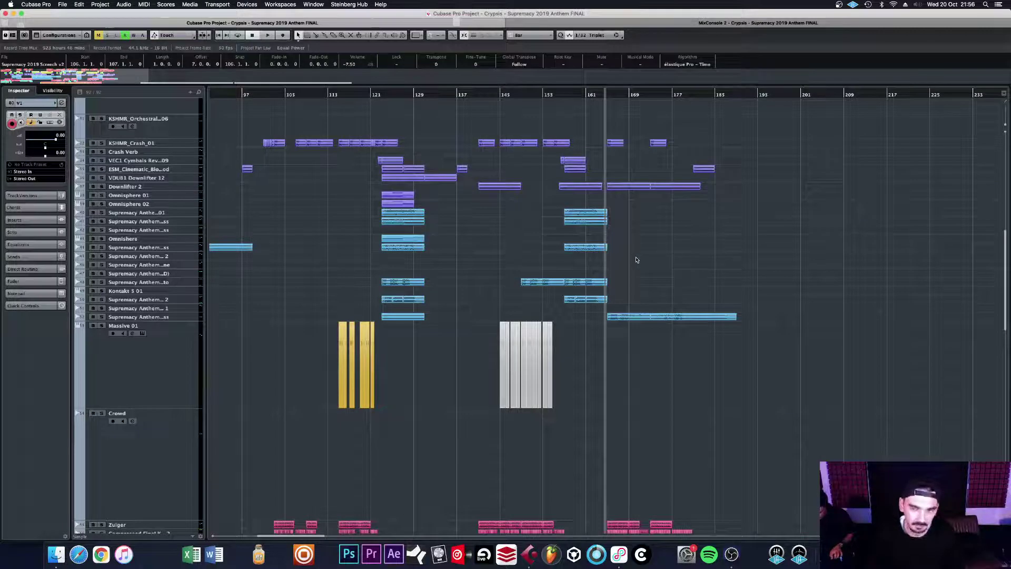
{"action": "key", "text": "g"}
{"action": "key", "text": "g"}
{"action": "key", "text": "g"}
{"action": "key", "text": "g"}
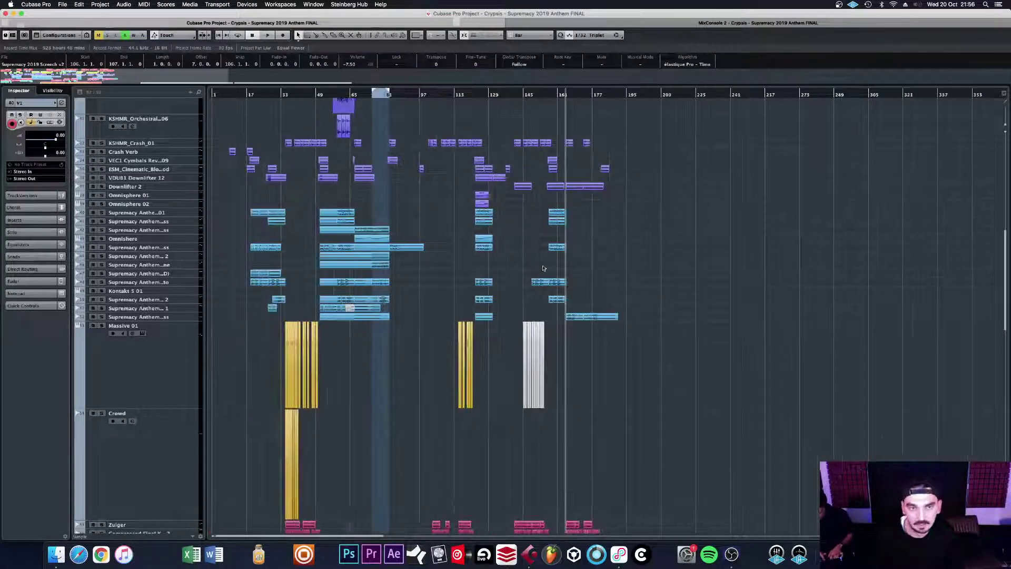
{"action": "scroll", "coordinate": [350, 265], "scroll_direction": "down", "scroll_amount": 8}
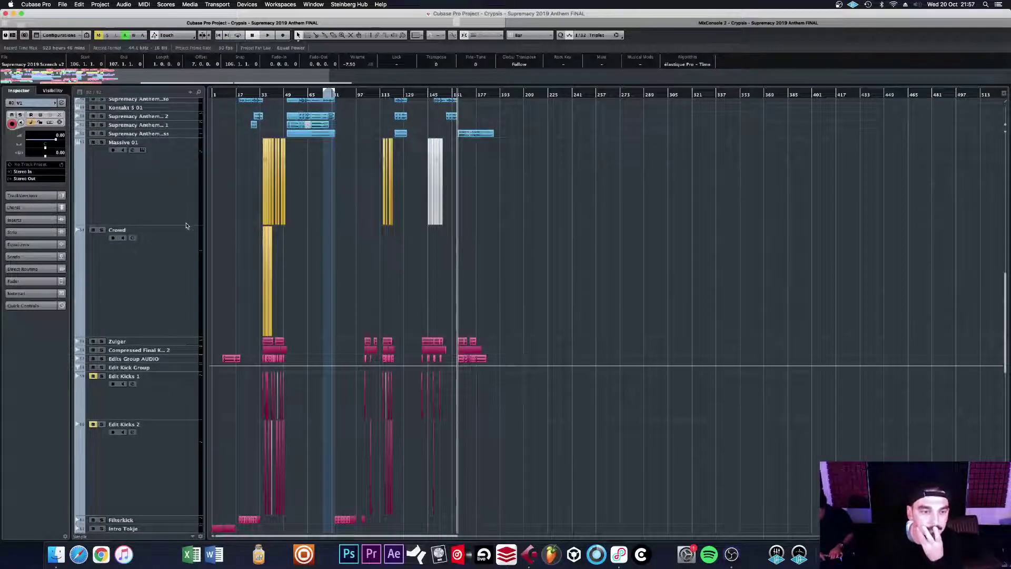
{"action": "left_click_drag", "start_coordinate": [186, 225], "coordinate": [187, 182]}
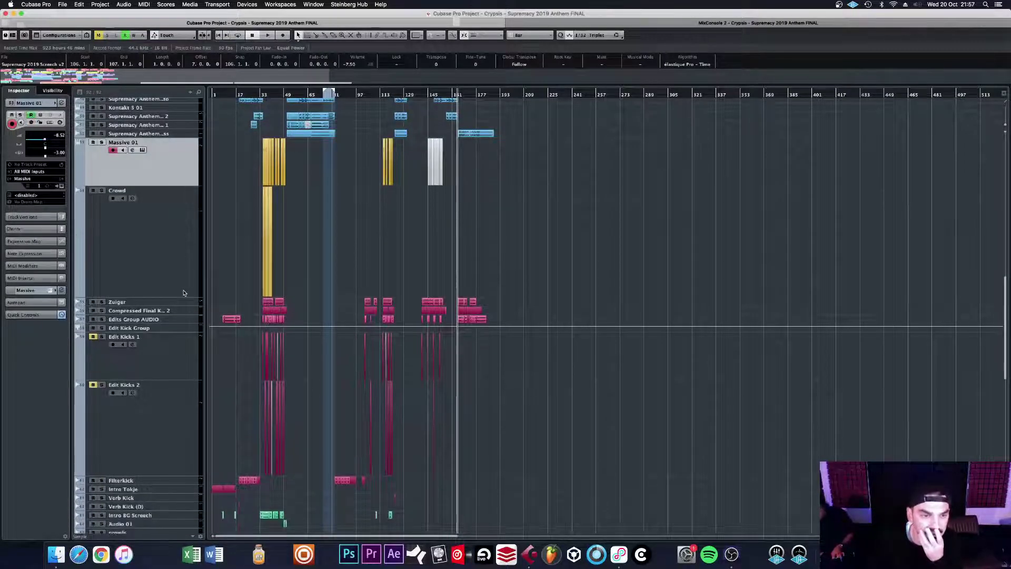
{"action": "left_click_drag", "start_coordinate": [183, 298], "coordinate": [185, 192]}
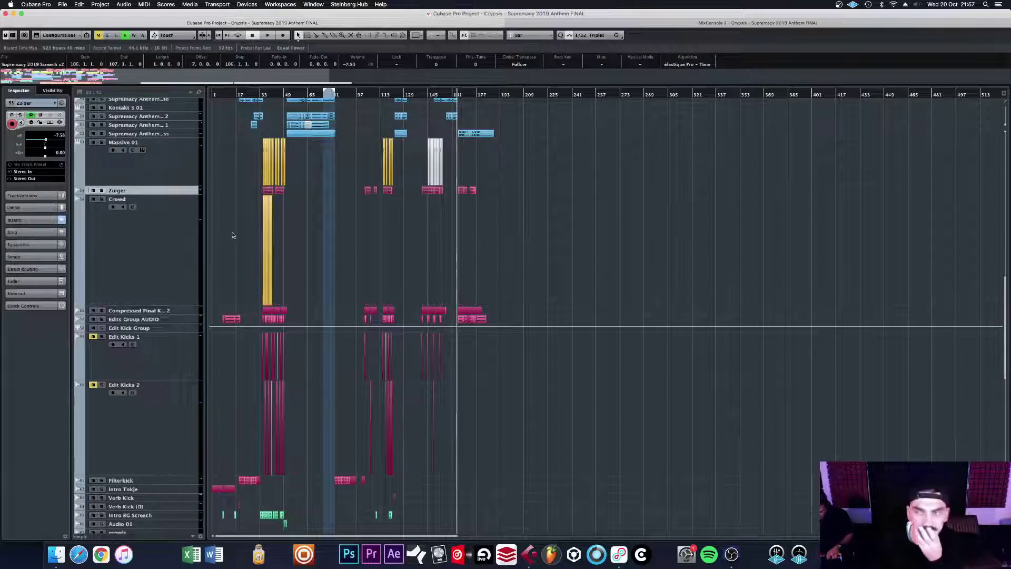